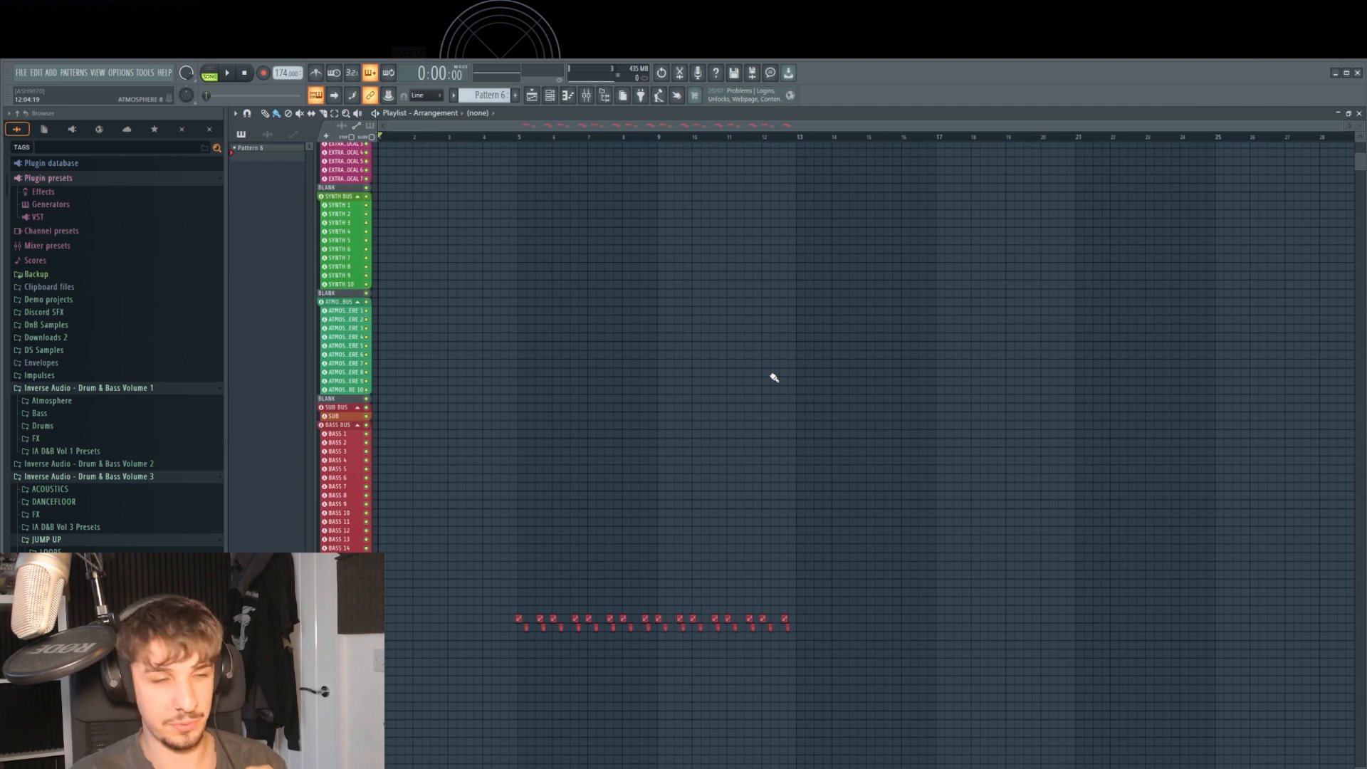
pyautogui.scroll(3, 713, 385)
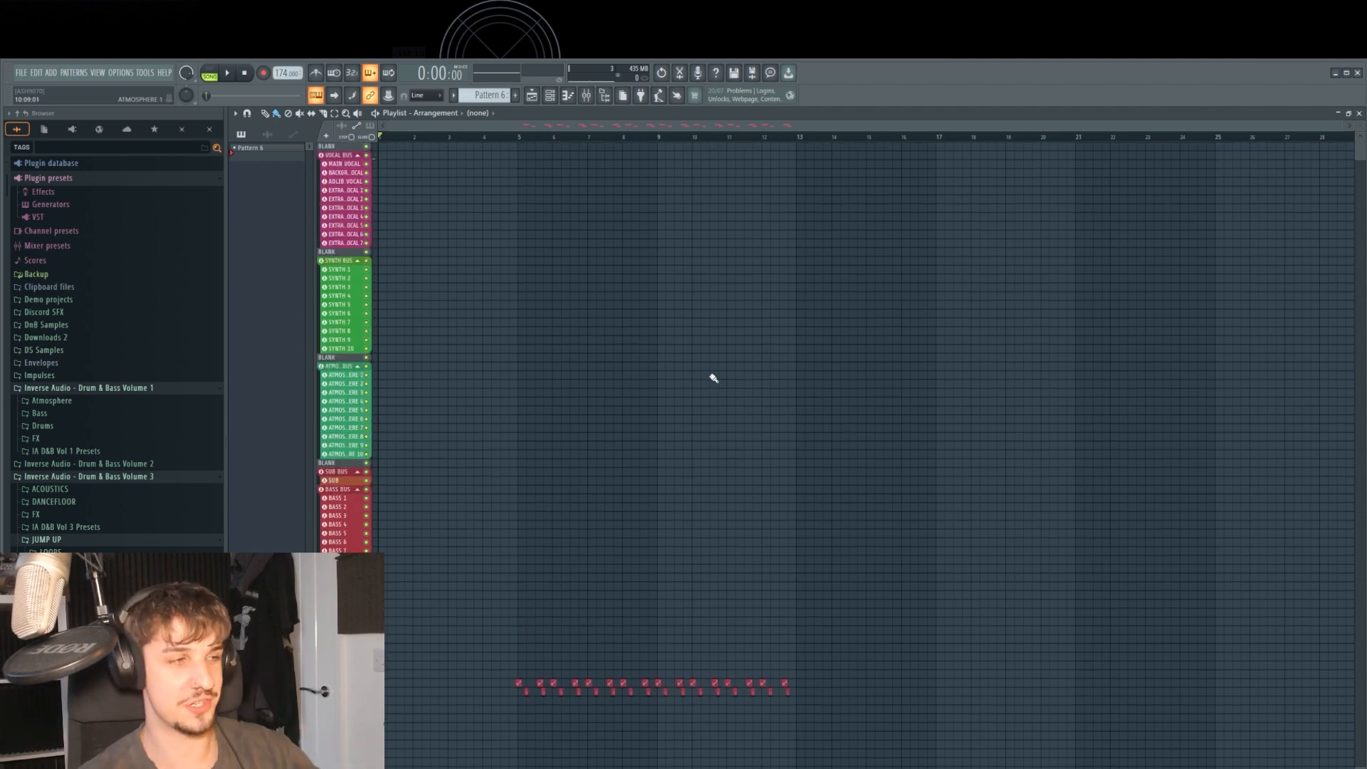
pyautogui.scroll(-3, 712, 378)
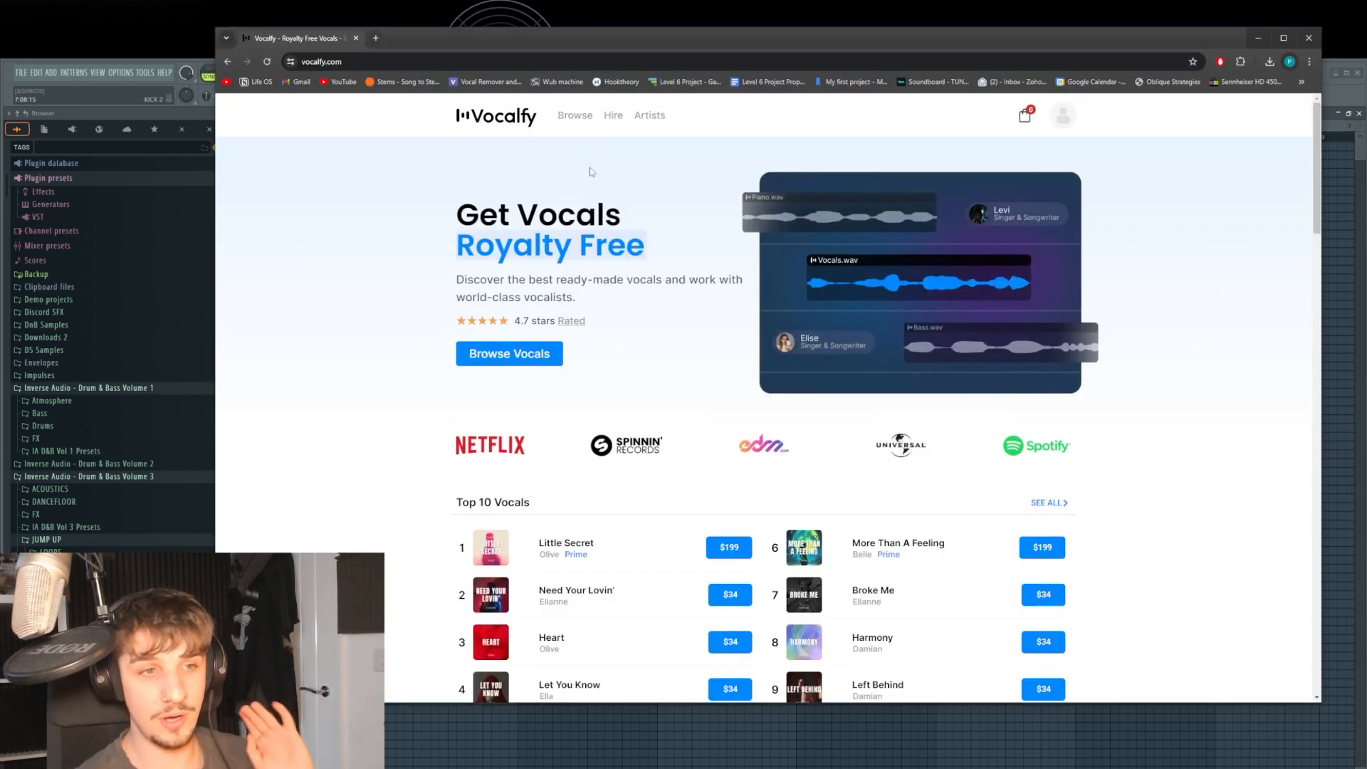
# Switch to the browser and look through Vocalfy's home page and its catalogue of royalty-free vocals.
pyautogui.scroll(-2, 589, 171)
pyautogui.scroll(2, 626, 237)
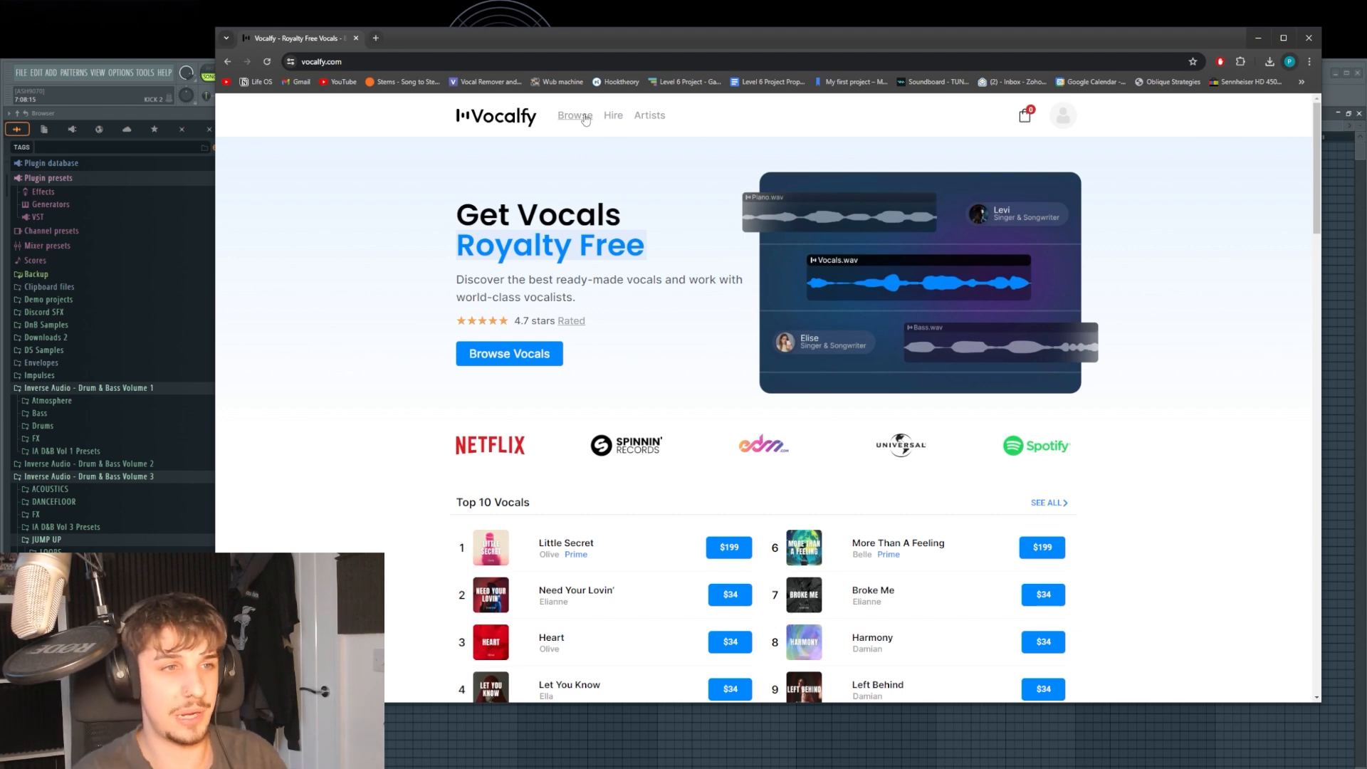
pyautogui.scroll(-5, 580, 135)
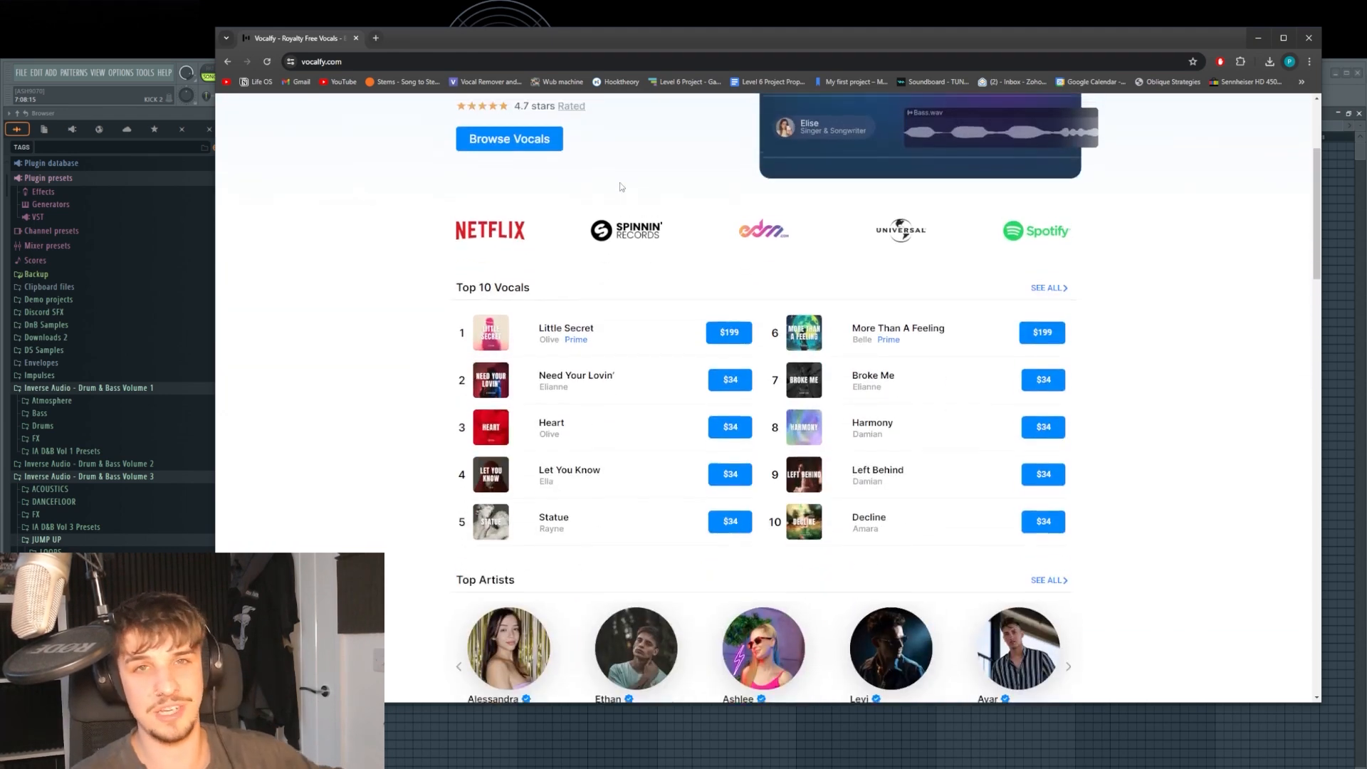
pyautogui.scroll(5, 568, 148)
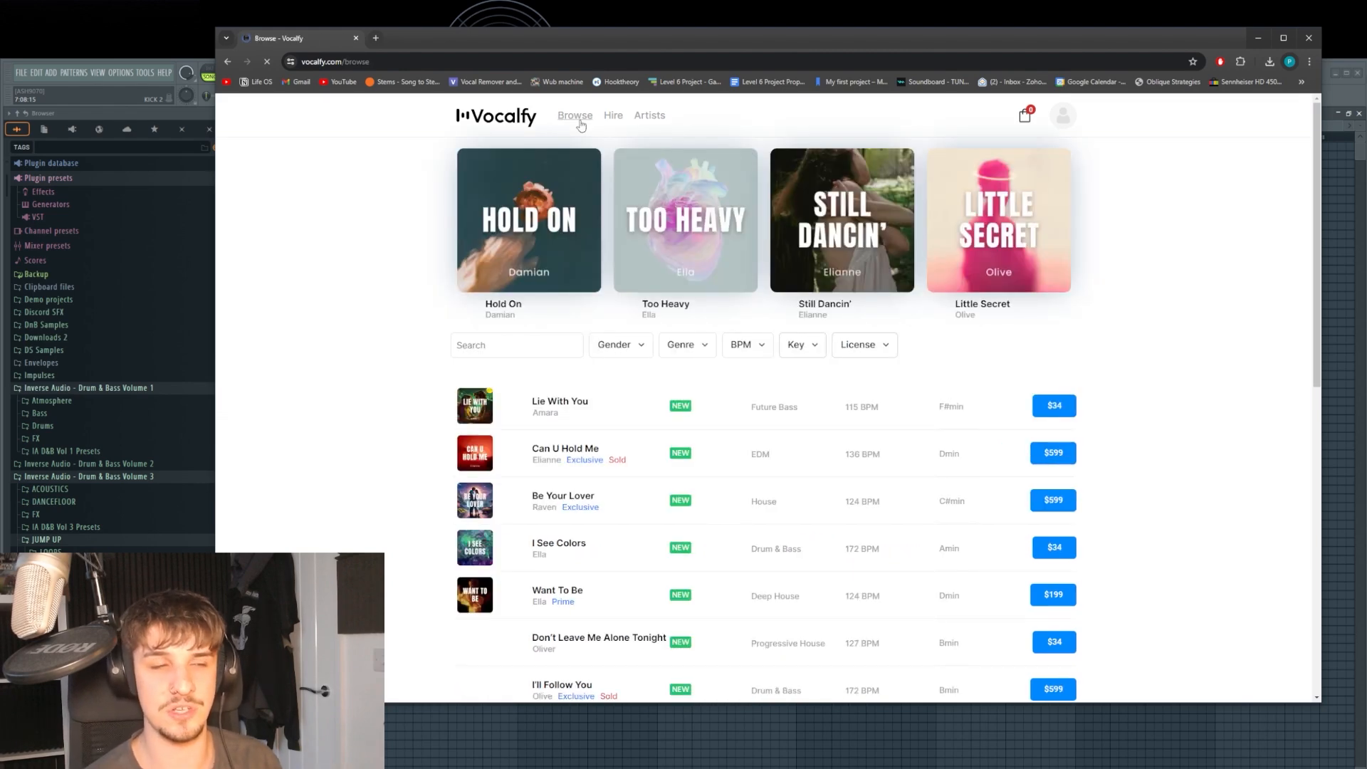
pyautogui.scroll(-3, 691, 268)
pyautogui.scroll(-2, 690, 267)
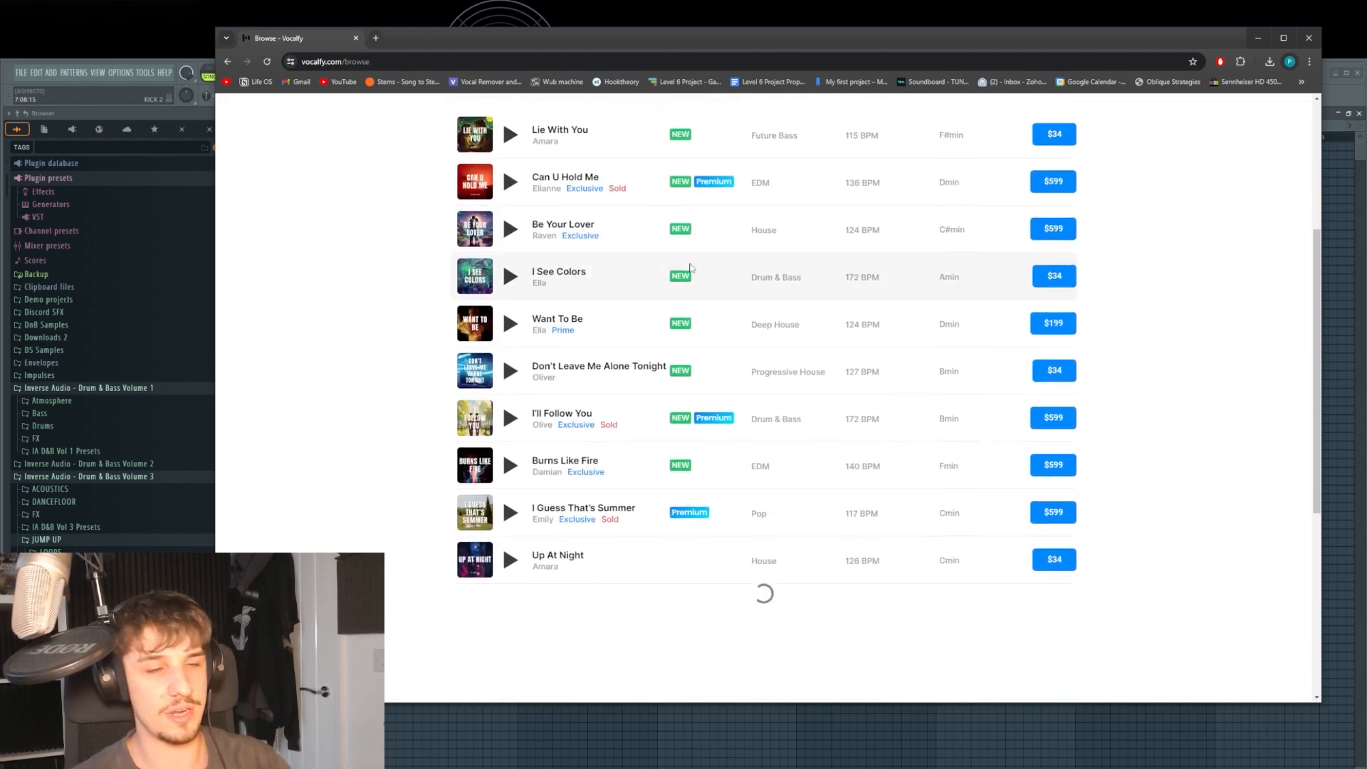
pyautogui.scroll(-1, 690, 268)
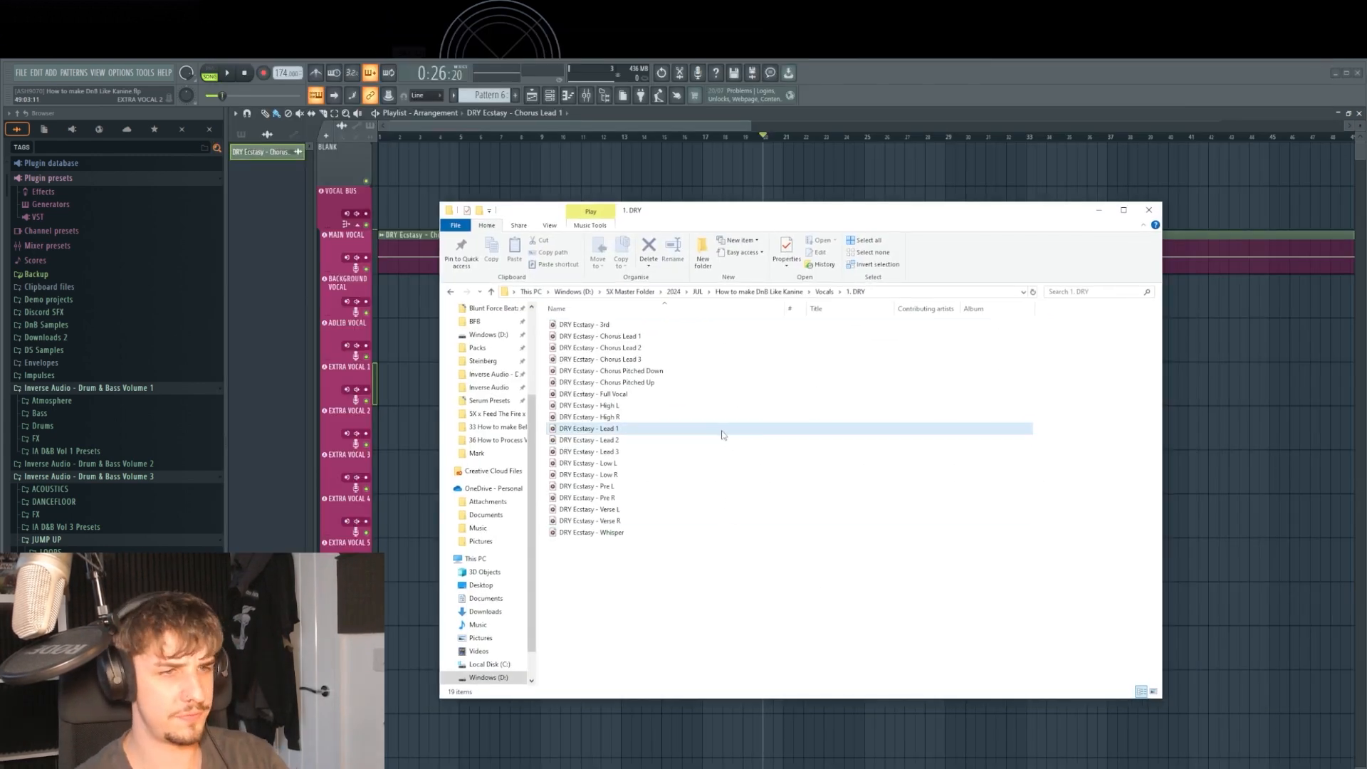
# Switch to File Explorer, look through the Vocals subfolders including 3. UNPROCESSED, and highlight all the Ecstasy stems in 1. DRY.
pyautogui.hotkey('alt', 'Left')
pyautogui.doubleClick(606, 348)
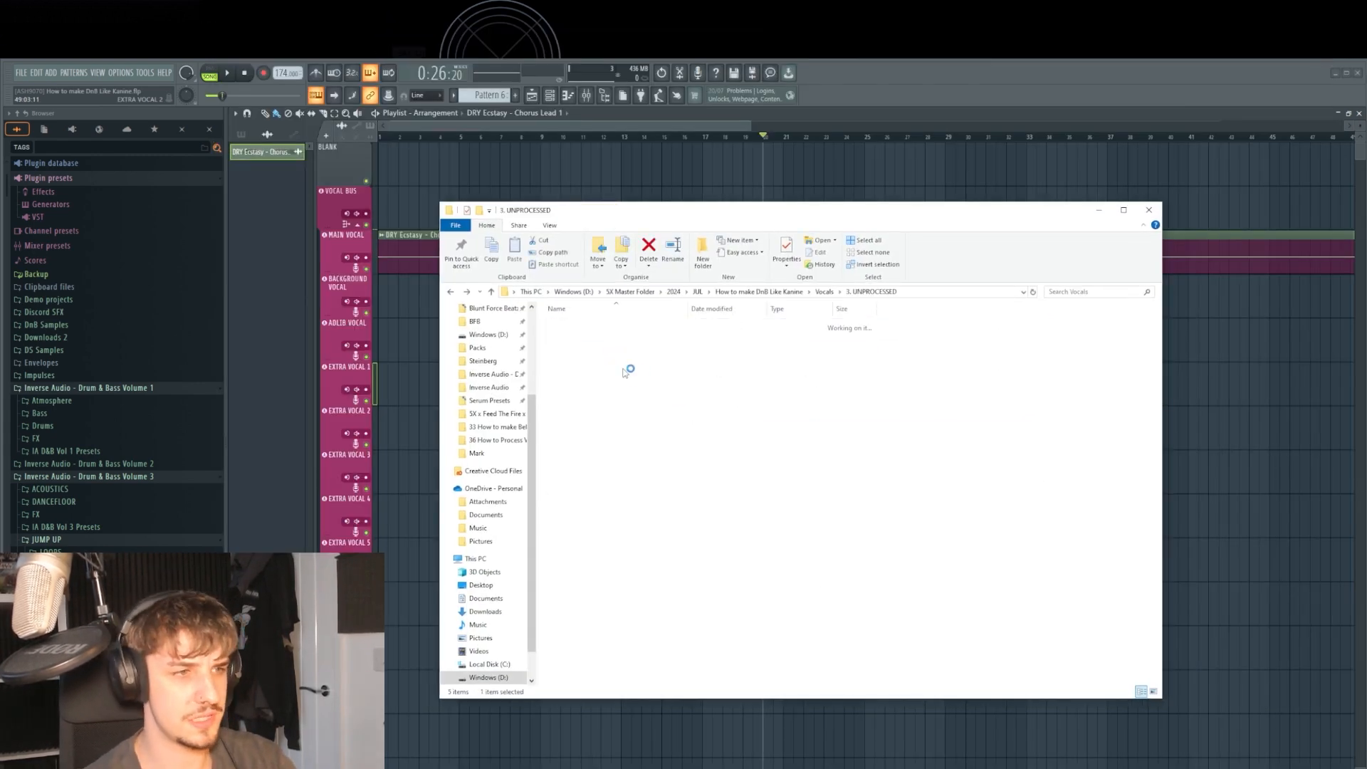
pyautogui.hotkey('alt', 'Left')
pyautogui.doubleClick(608, 337)
pyautogui.hotkey('alt', 'Left')
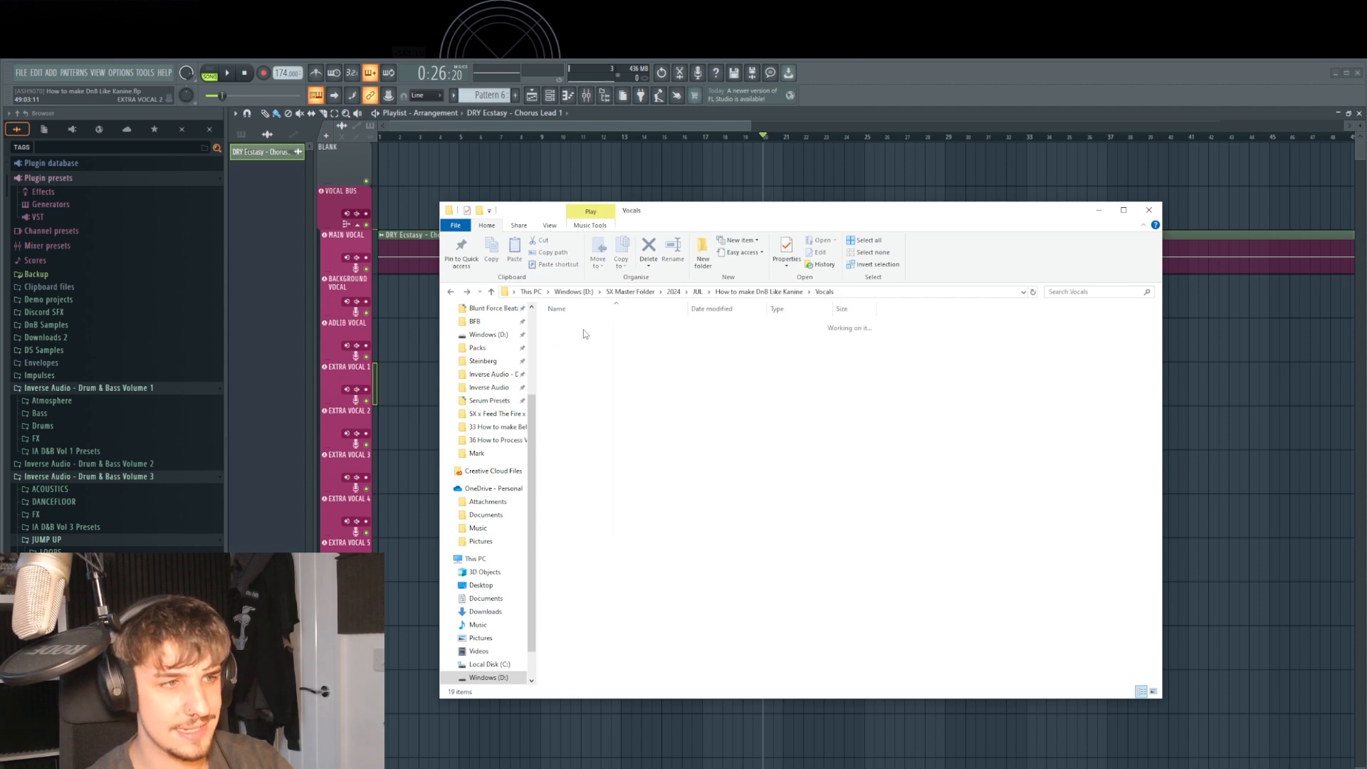
pyautogui.doubleClick(588, 326)
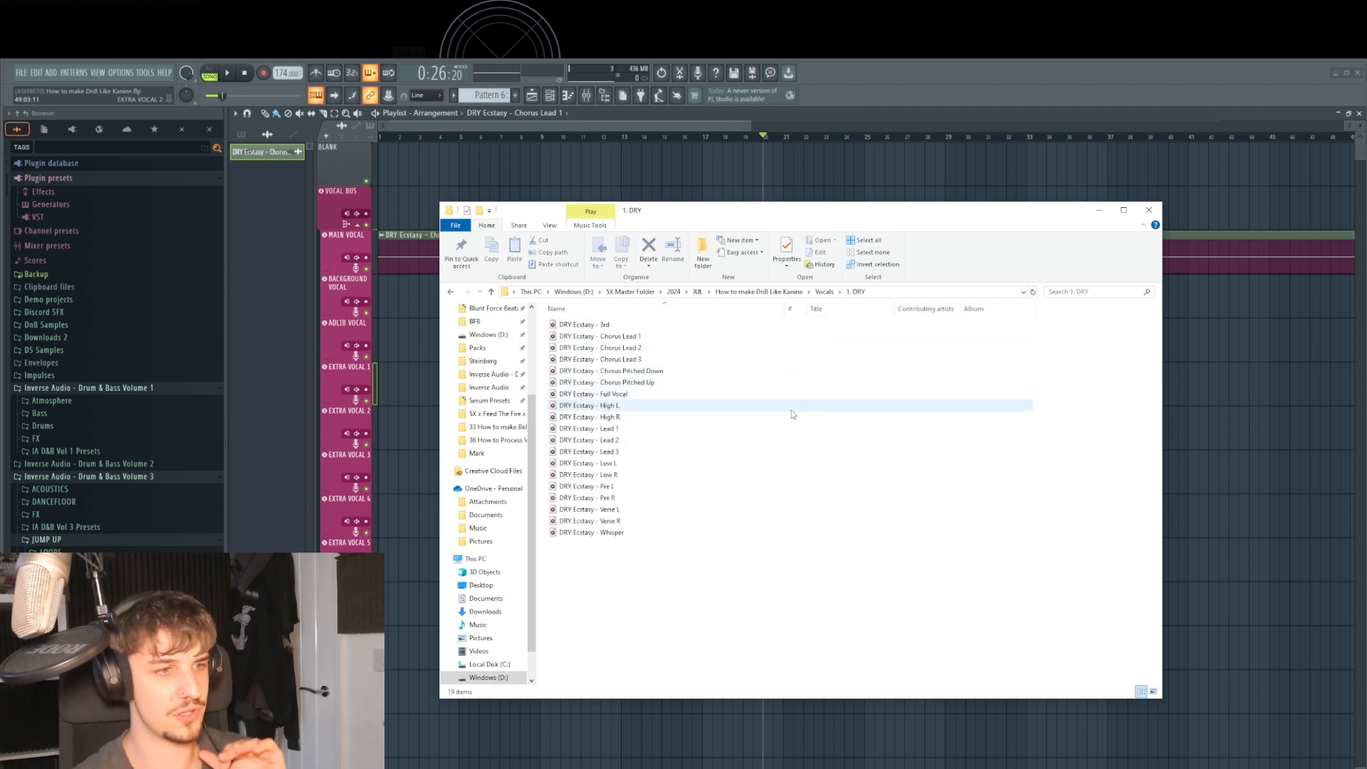
pyautogui.moveTo(684, 571); pyautogui.dragTo(628, 311)
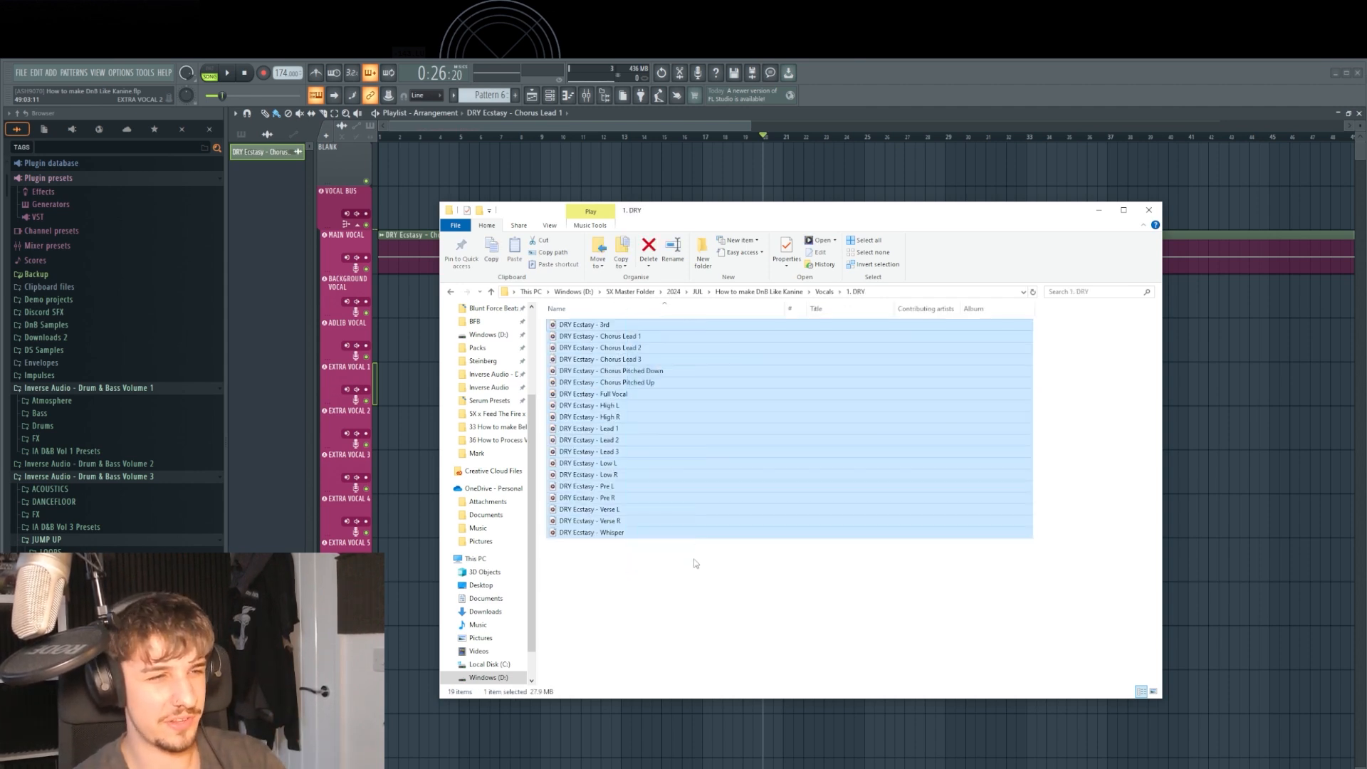
pyautogui.click(696, 562)
# Open Ecstasy Lyrics.pdf from the Vocals folder, look over the lyrics and close the document.
pyautogui.hotkey('alt', 'Left')
pyautogui.doubleClick(610, 372)
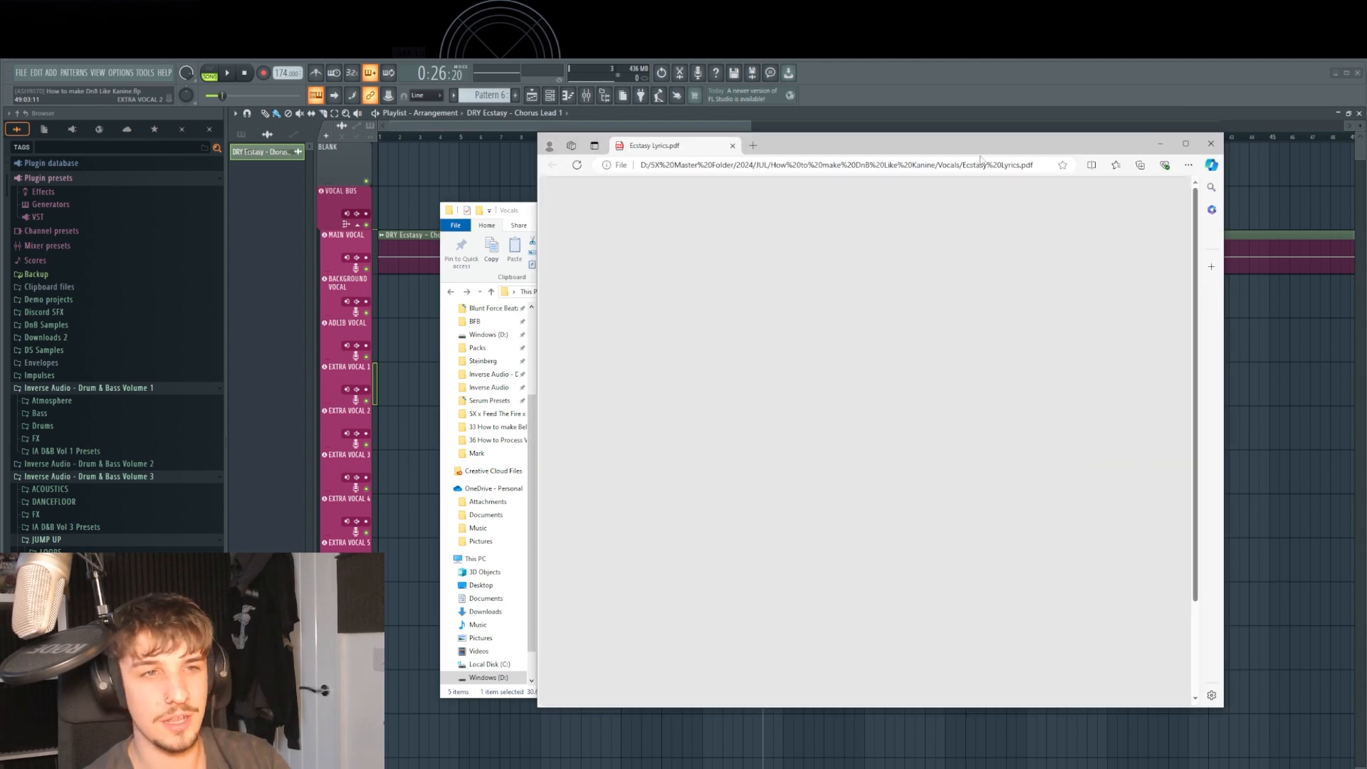
pyautogui.scroll(-2, 877, 375)
pyautogui.scroll(2, 877, 375)
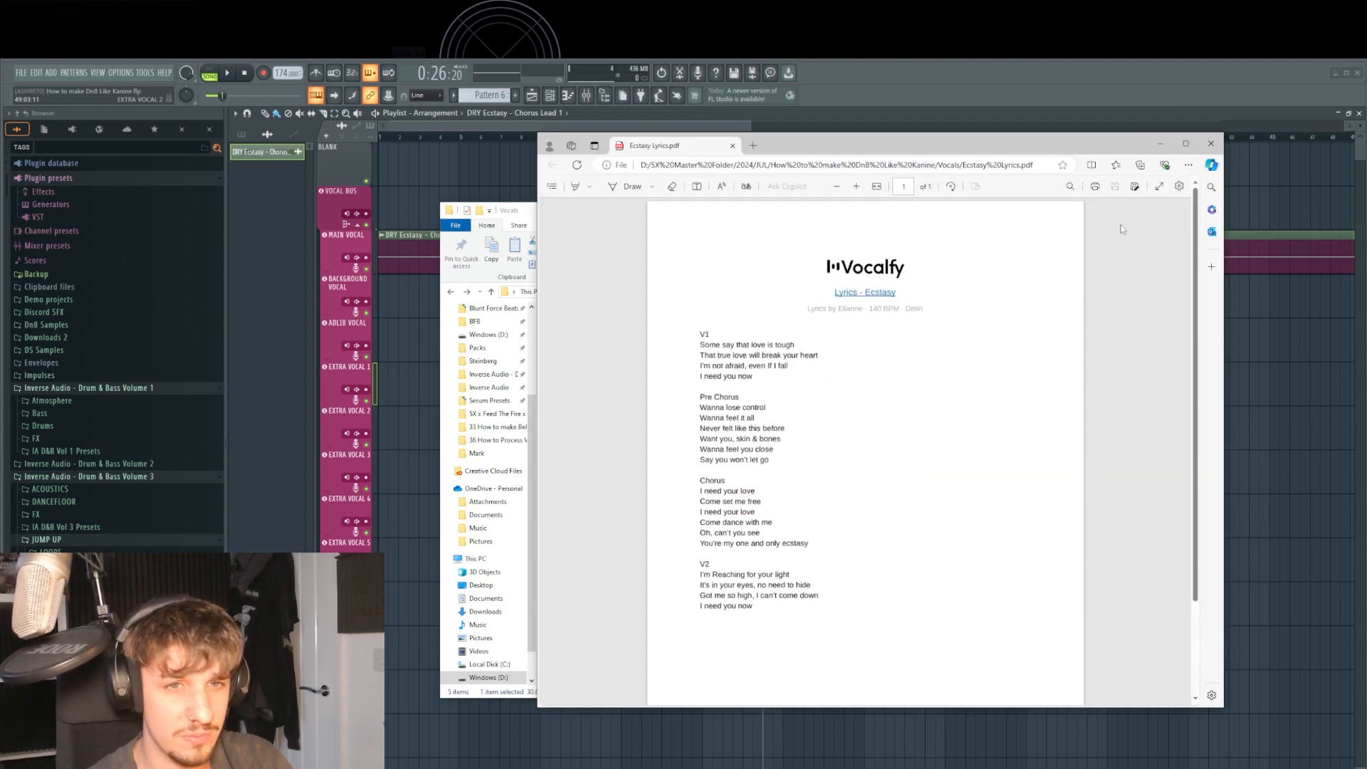
pyautogui.click(1210, 143)
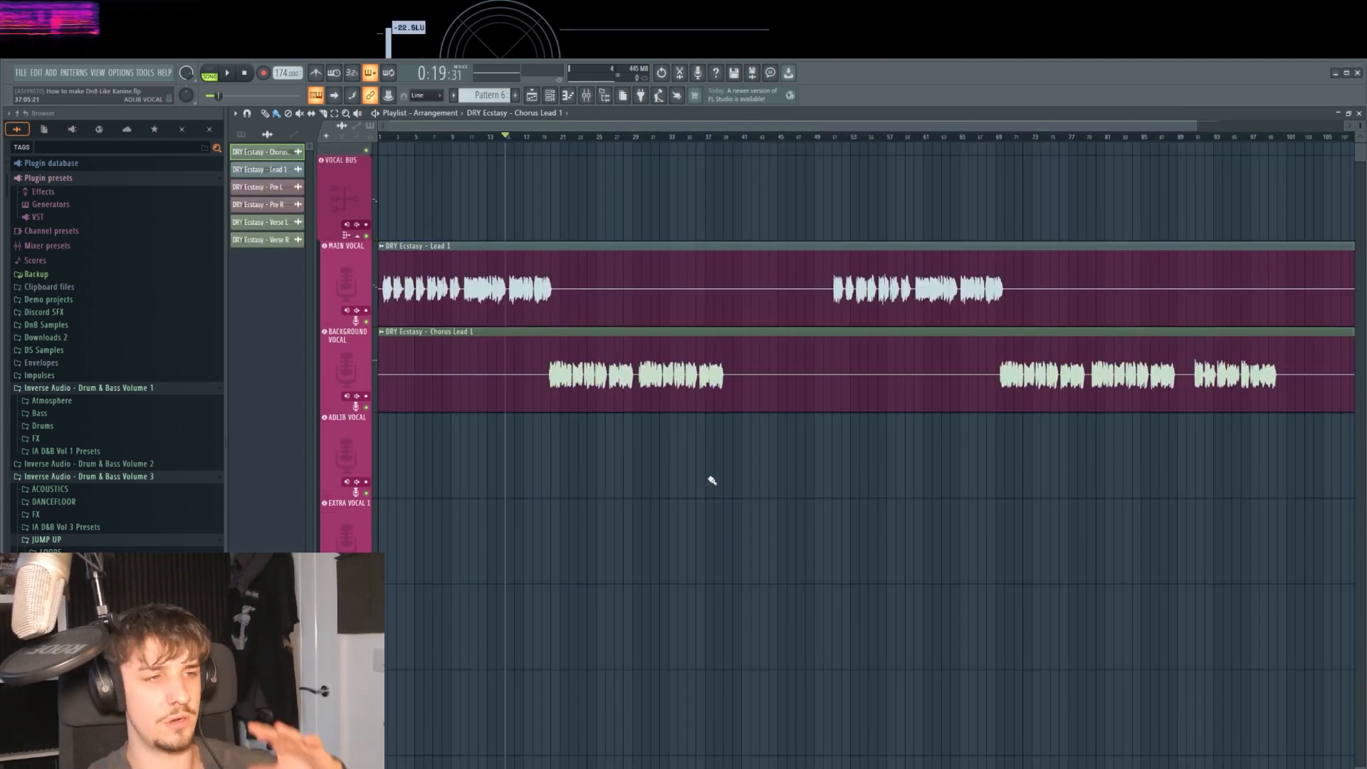
# Play the Lead 3 and Chorus Lead 1 vocal clips in the playlist to hear the verse lead into the chorus.
pyautogui.scroll(1, 774, 257)
pyautogui.scroll(1, 774, 257)
pyautogui.scroll(-1, 568, 491)
pyautogui.scroll(2, 783, 522)
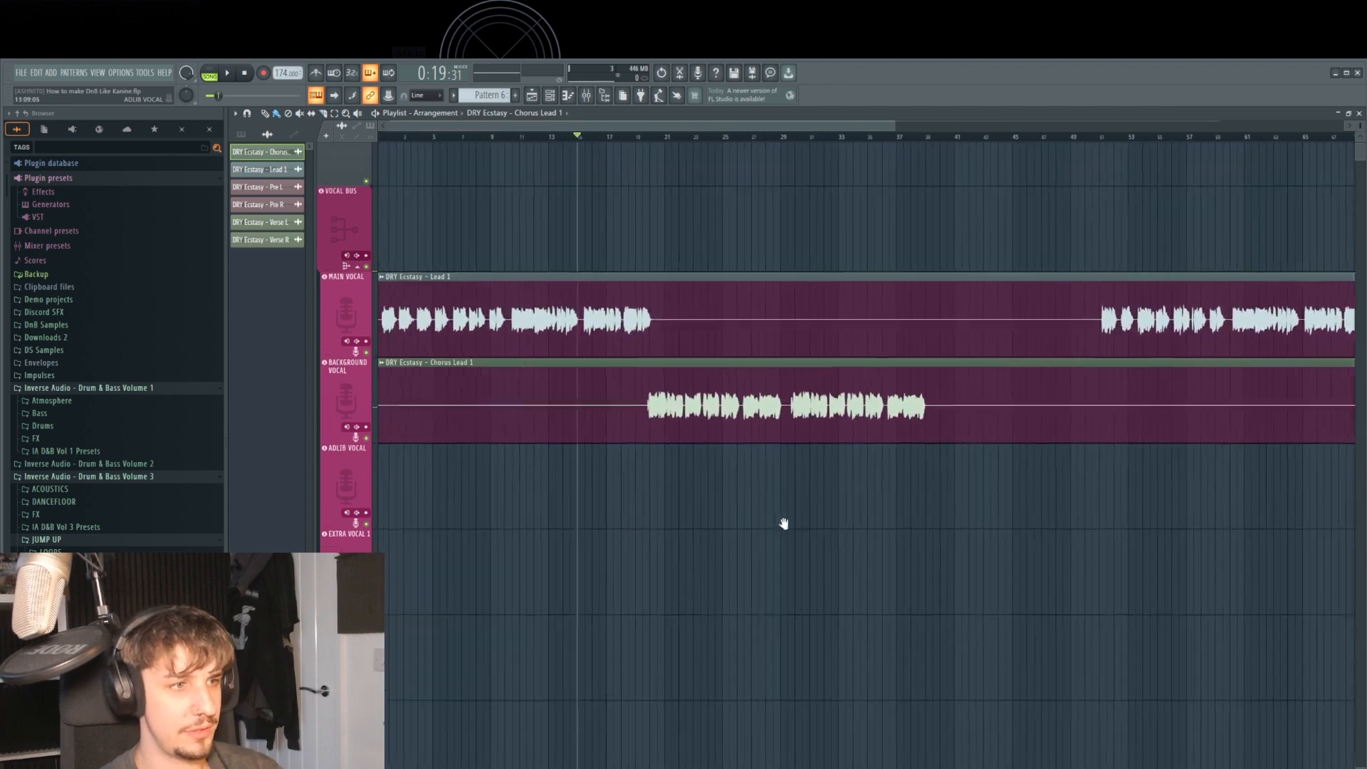
pyautogui.scroll(1, 783, 491)
pyautogui.scroll(-2, 543, 387)
pyautogui.scroll(1, 635, 398)
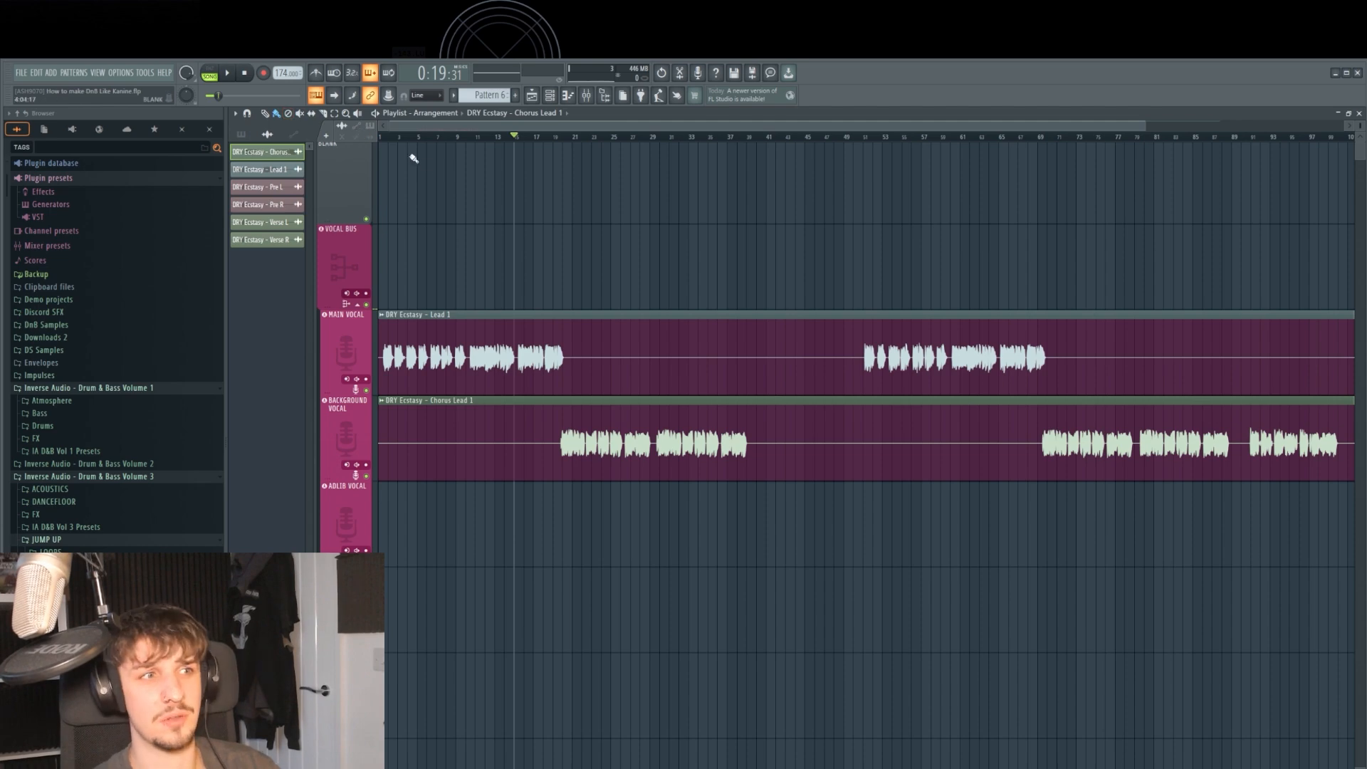
pyautogui.press('space')
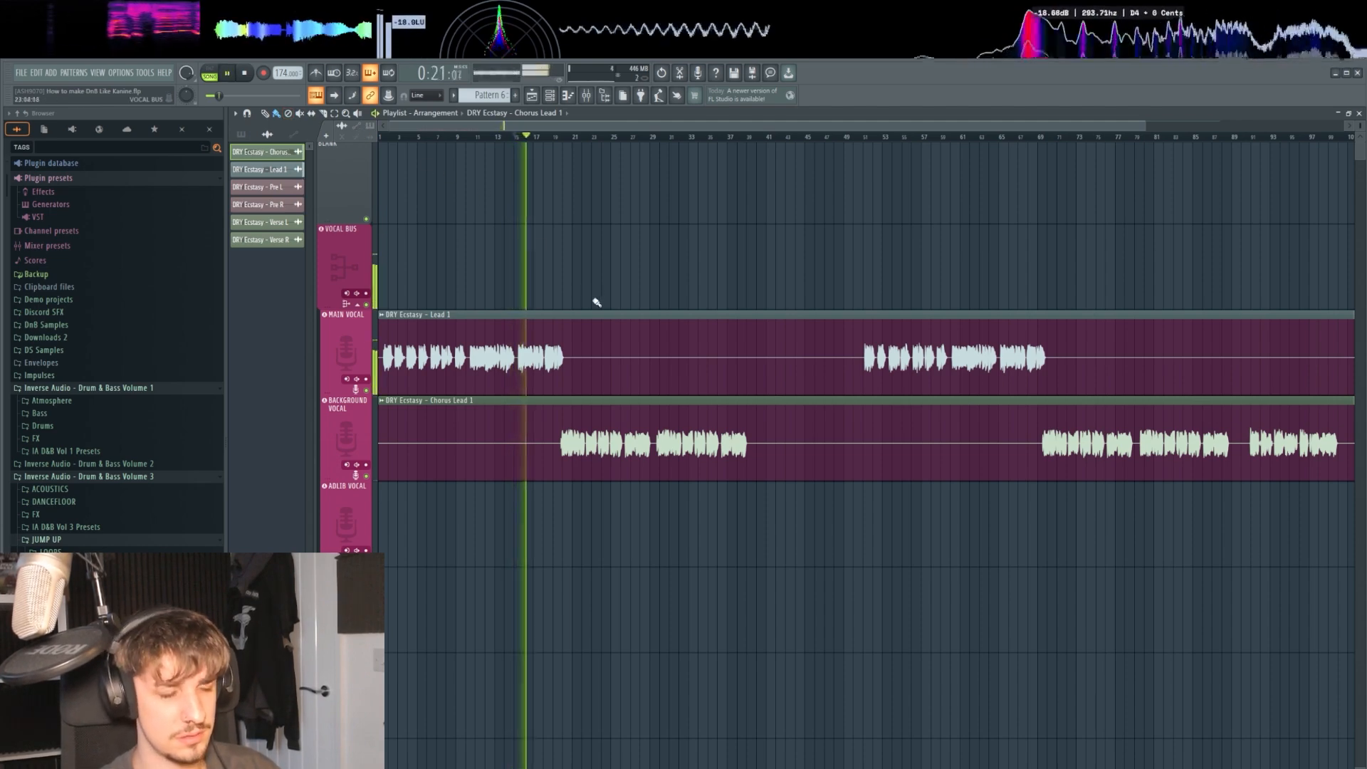
pyautogui.scroll(3, 801, 383)
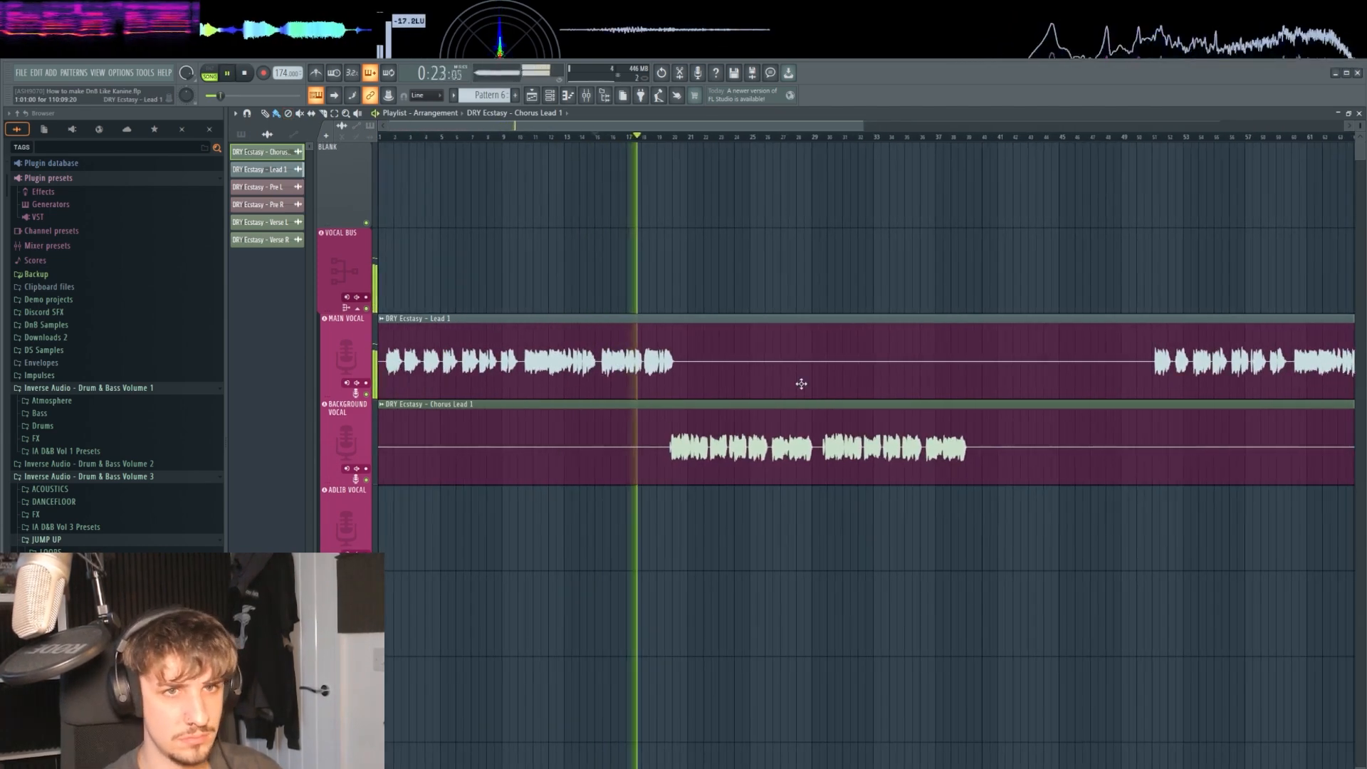
pyautogui.scroll(-1, 801, 384)
pyautogui.scroll(4, 650, 327)
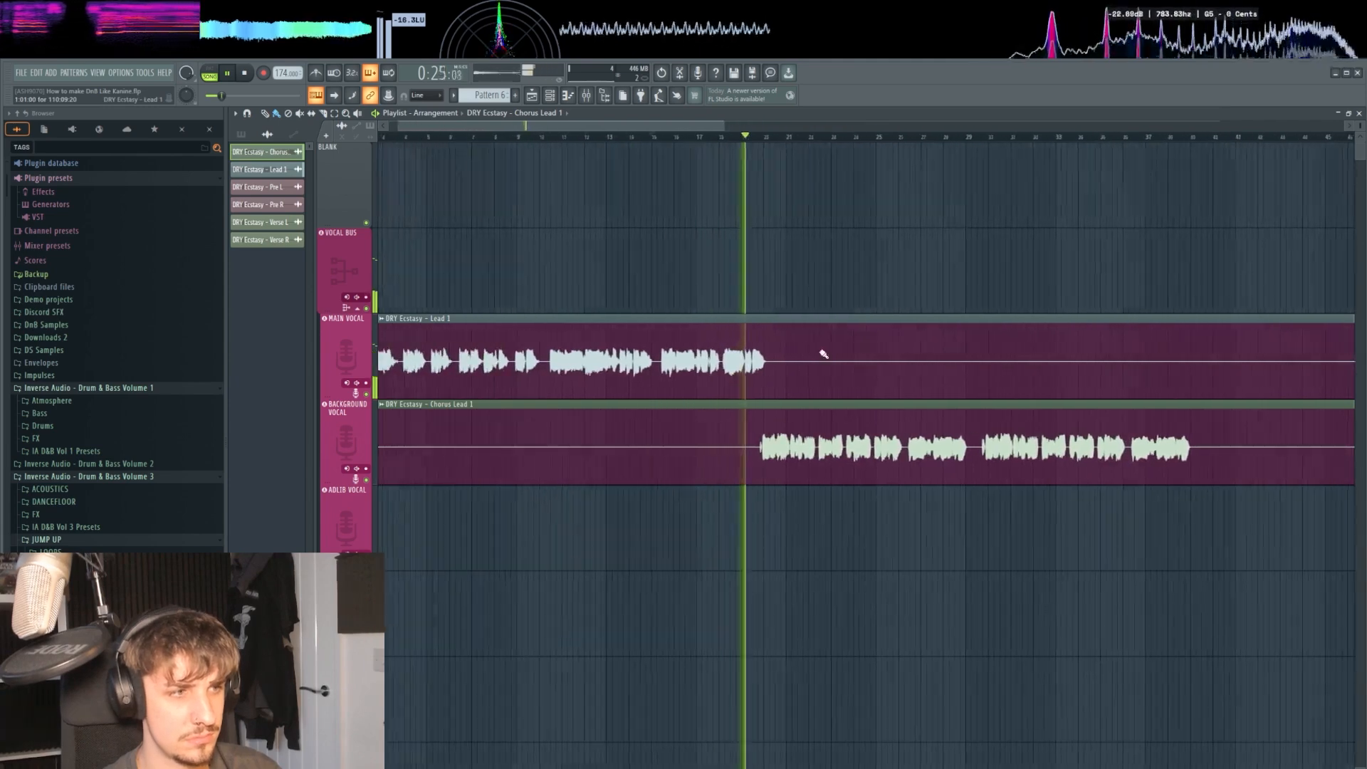
pyautogui.scroll(-3, 796, 296)
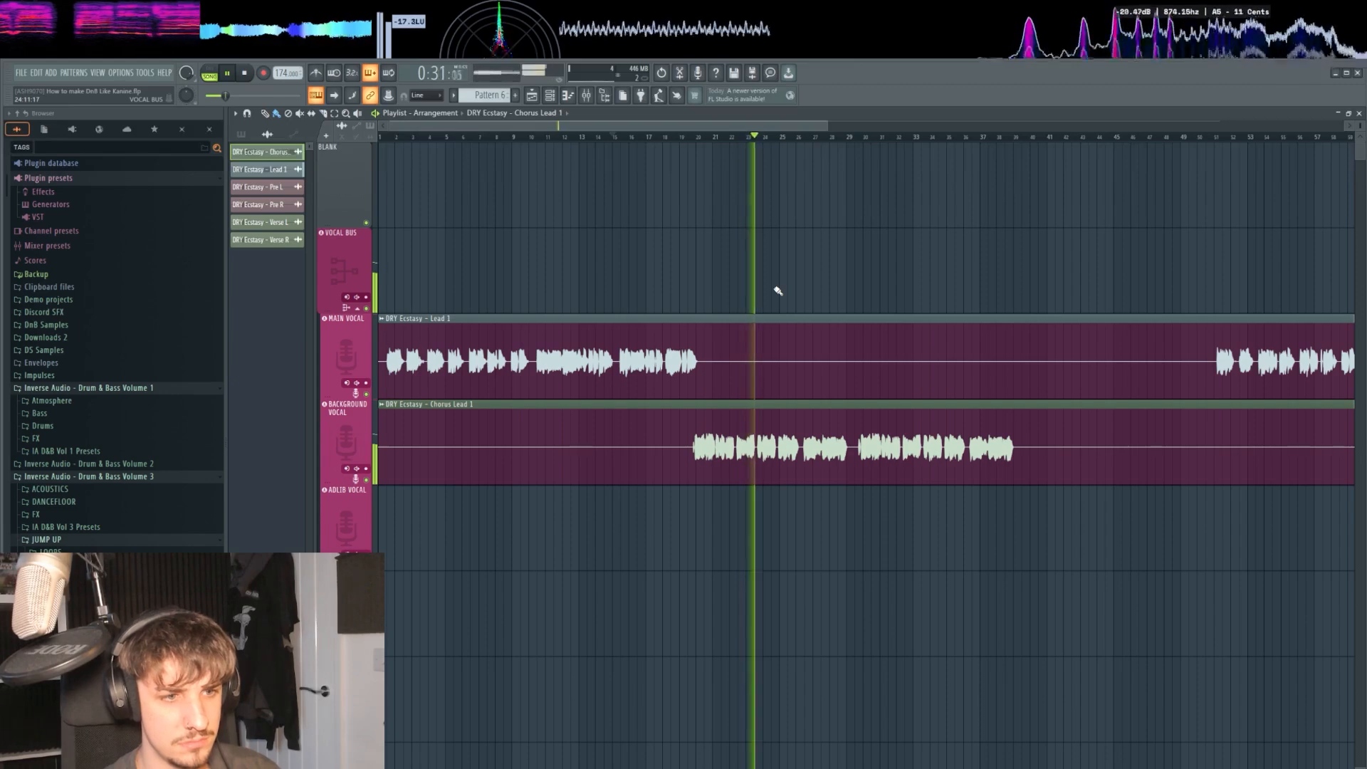
pyautogui.press('space')
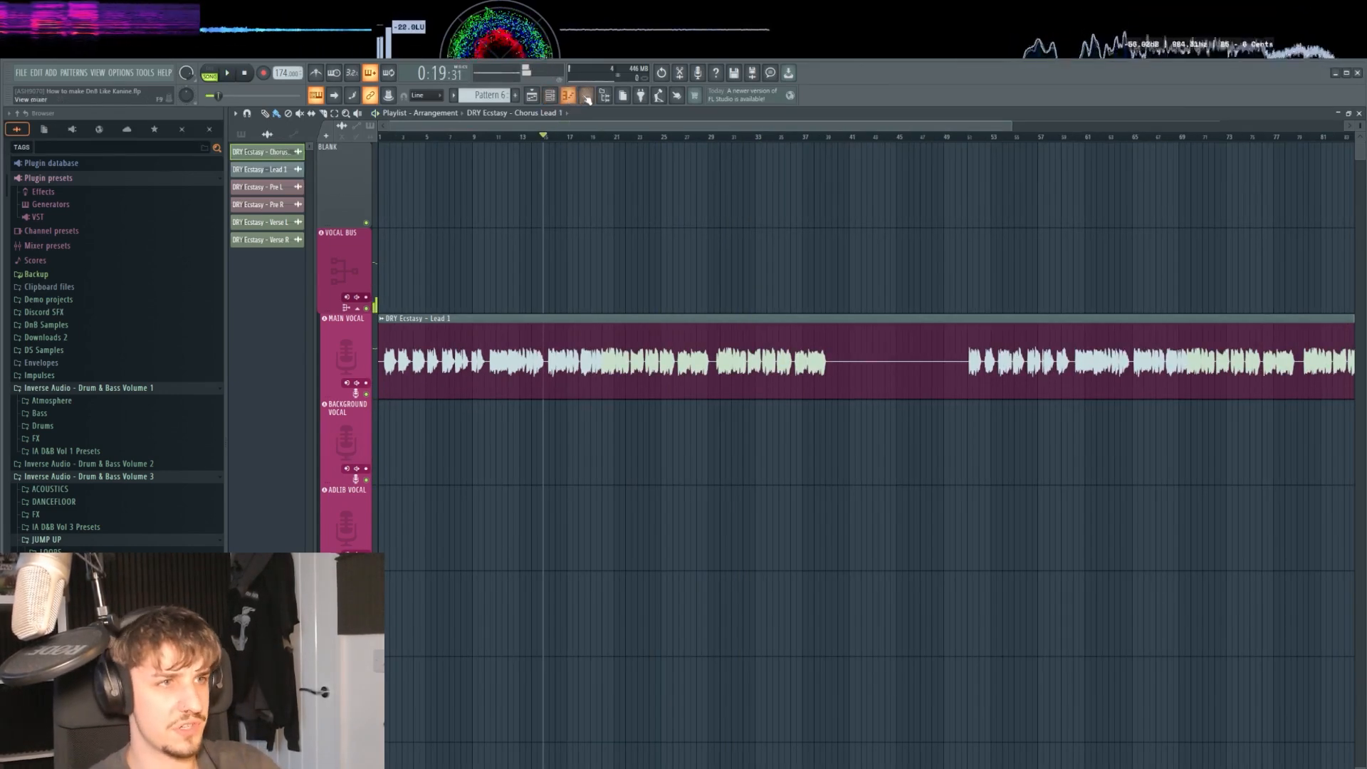
# Open the mixer and inspect ValhallaSupermassive and Fruity Limiter on the BIG VOCAL REVERB track.
pyautogui.click(586, 96)
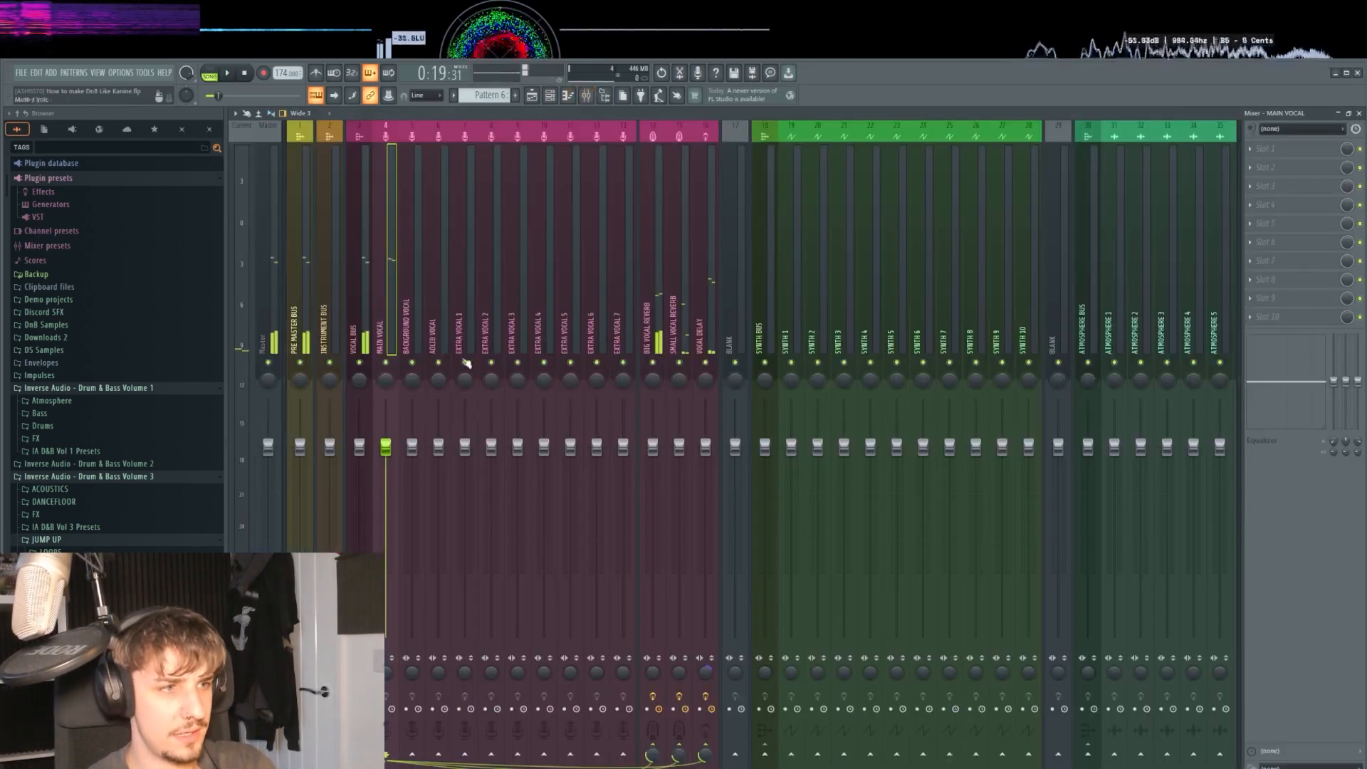
pyautogui.click(654, 285)
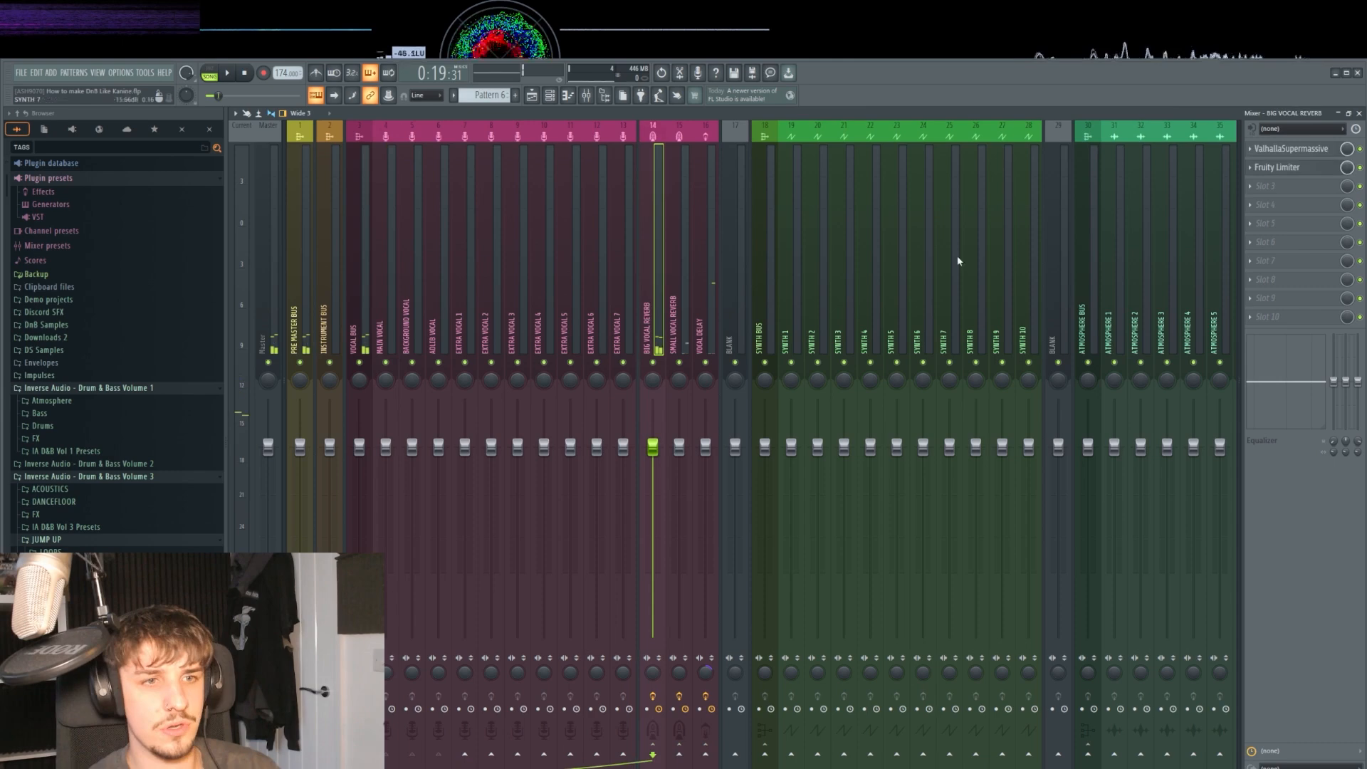
pyautogui.click(1303, 150)
pyautogui.click(1294, 170)
pyautogui.moveTo(463, 175); pyautogui.dragTo(895, 266)
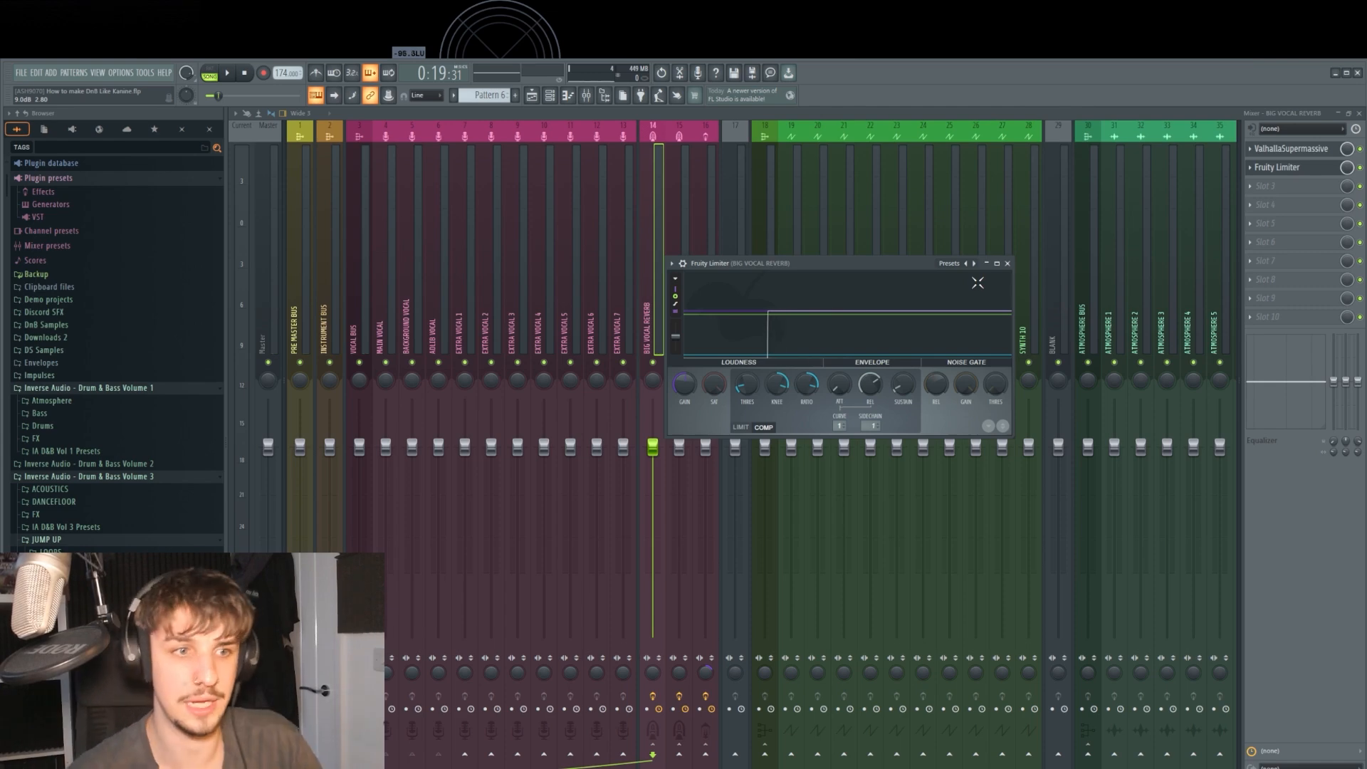
# Play the vocal and watch the Fruity Limiter's response on the big reverb in an enlarged plugin window.
pyautogui.press('space')
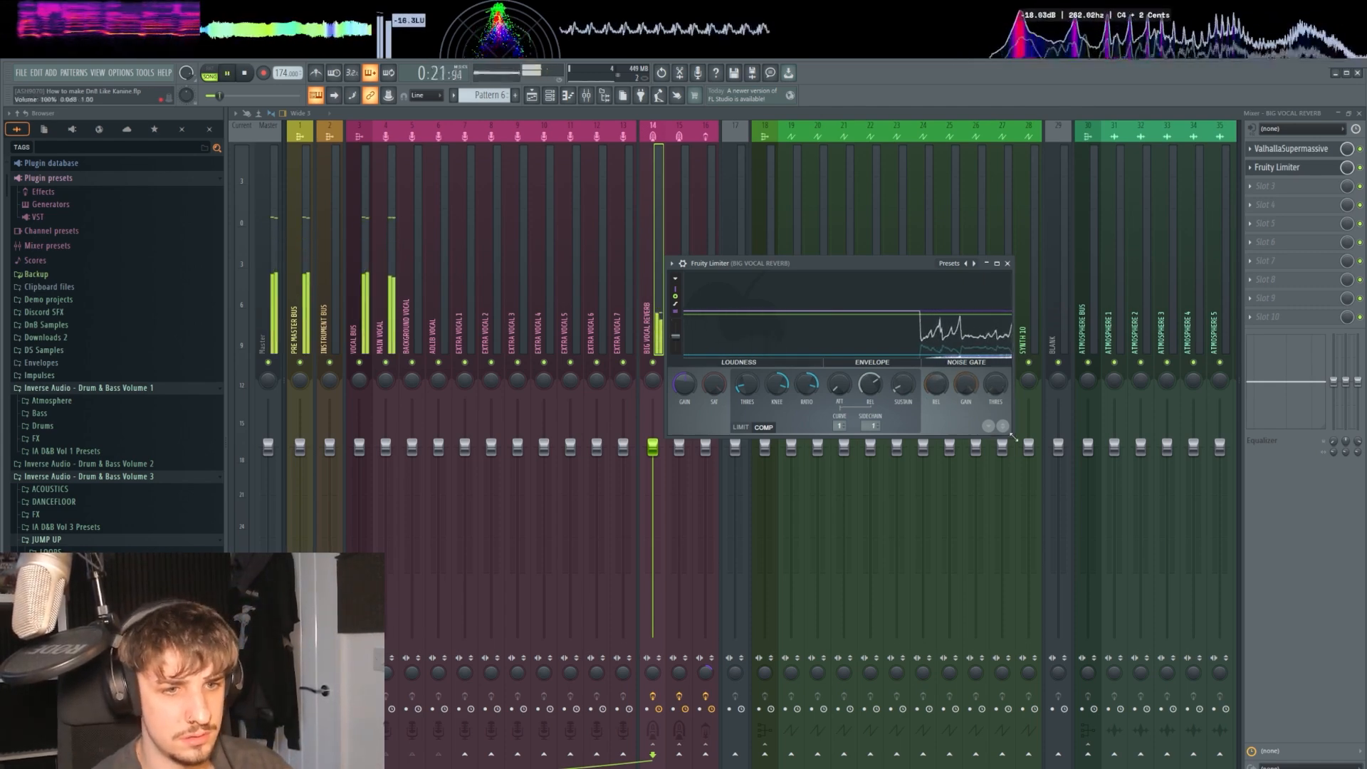
pyautogui.moveTo(1005, 437); pyautogui.dragTo(1214, 611)
pyautogui.moveTo(1043, 266); pyautogui.dragTo(857, 229)
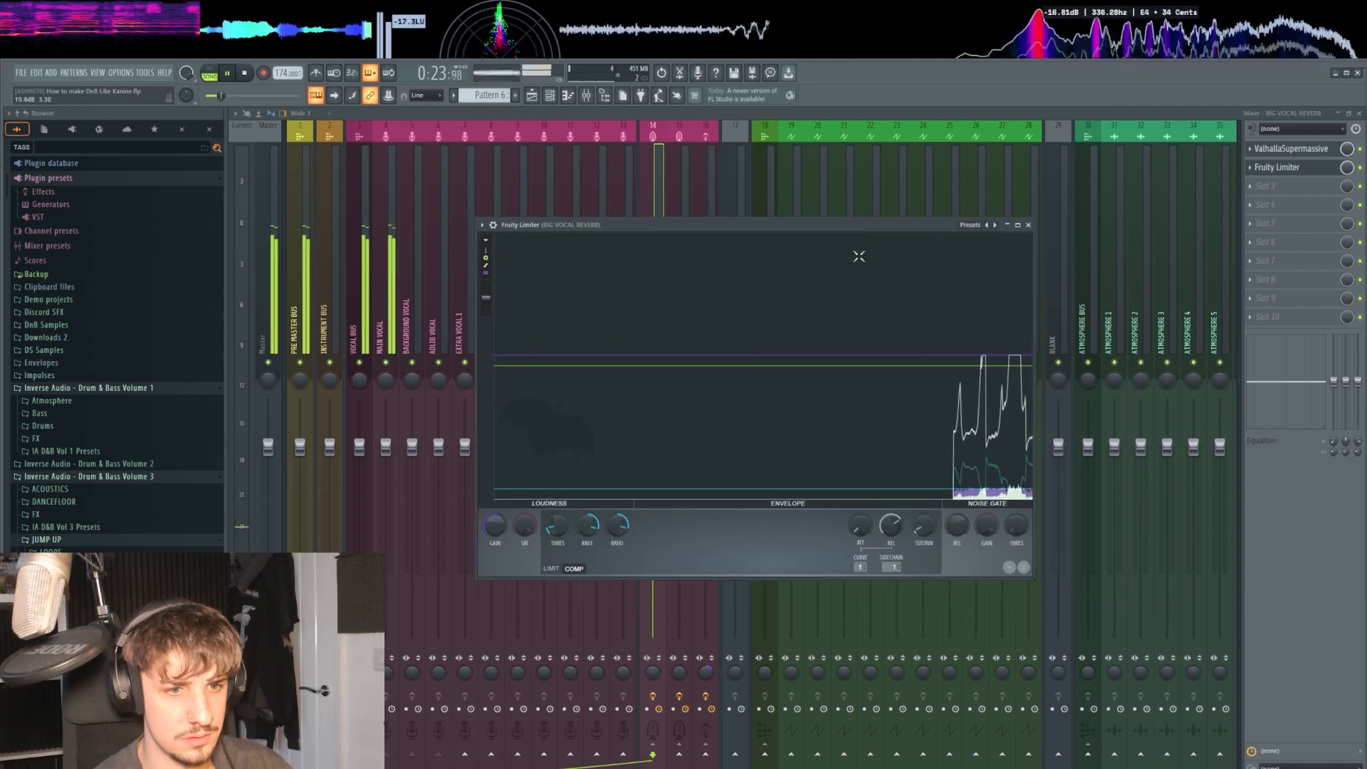
pyautogui.press('space')
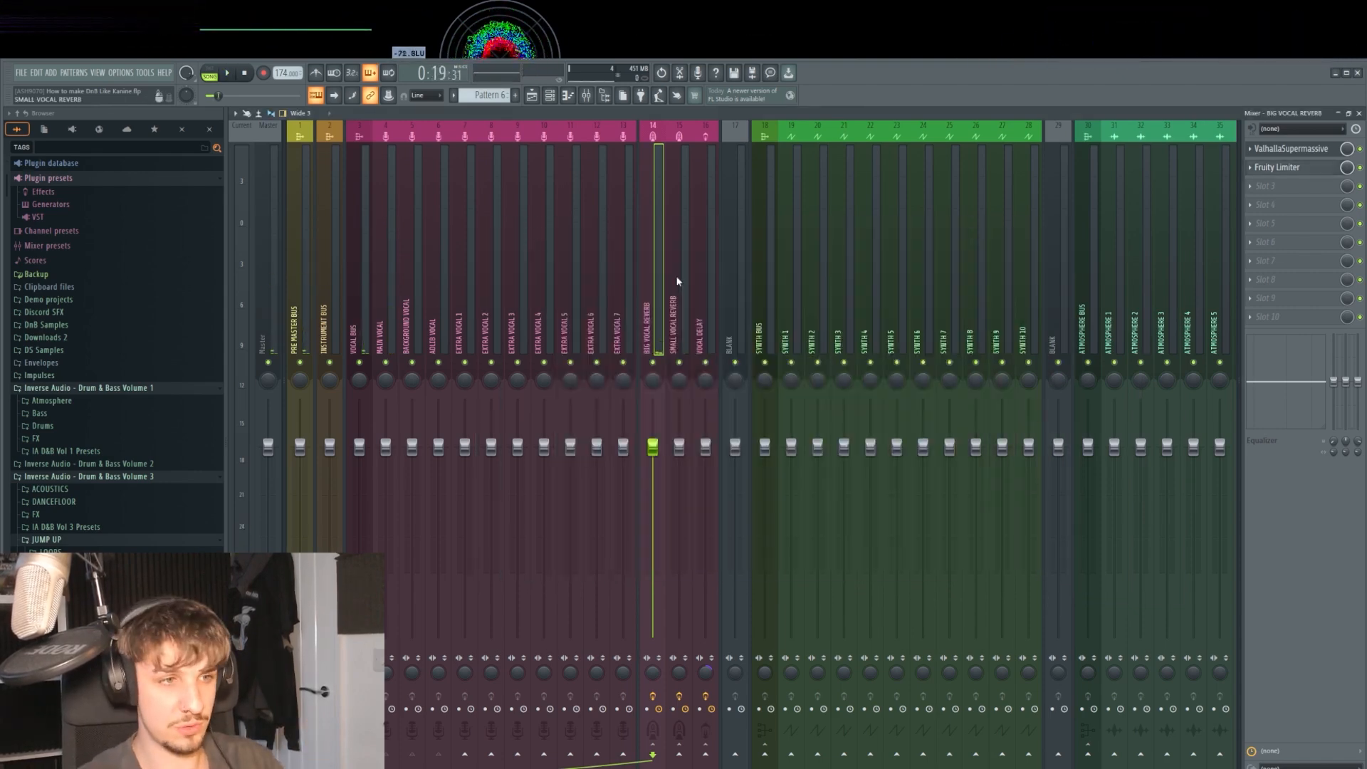
# Inspect the UADx Pure Plate Reverb settings on the SMALL VOCAL REVERB track and close the plugin.
pyautogui.click(689, 289)
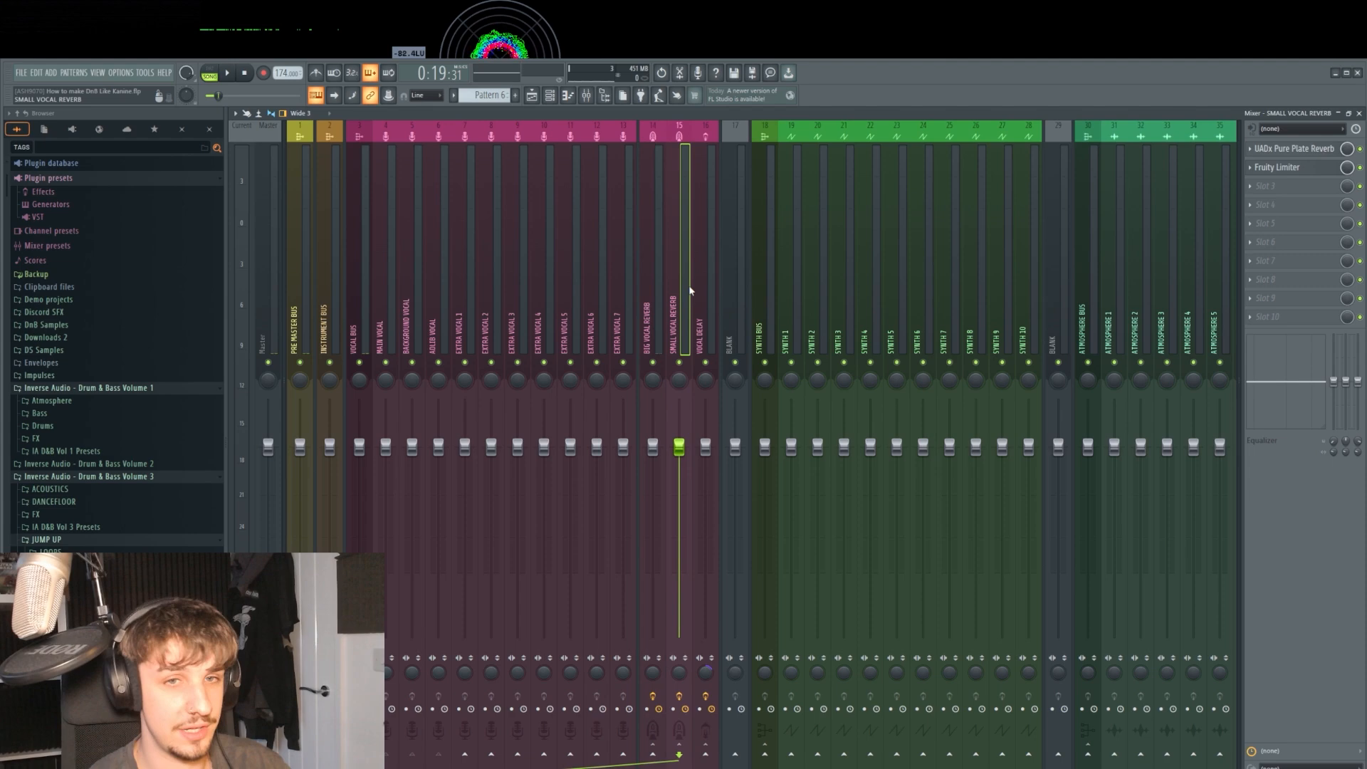
pyautogui.click(1263, 149)
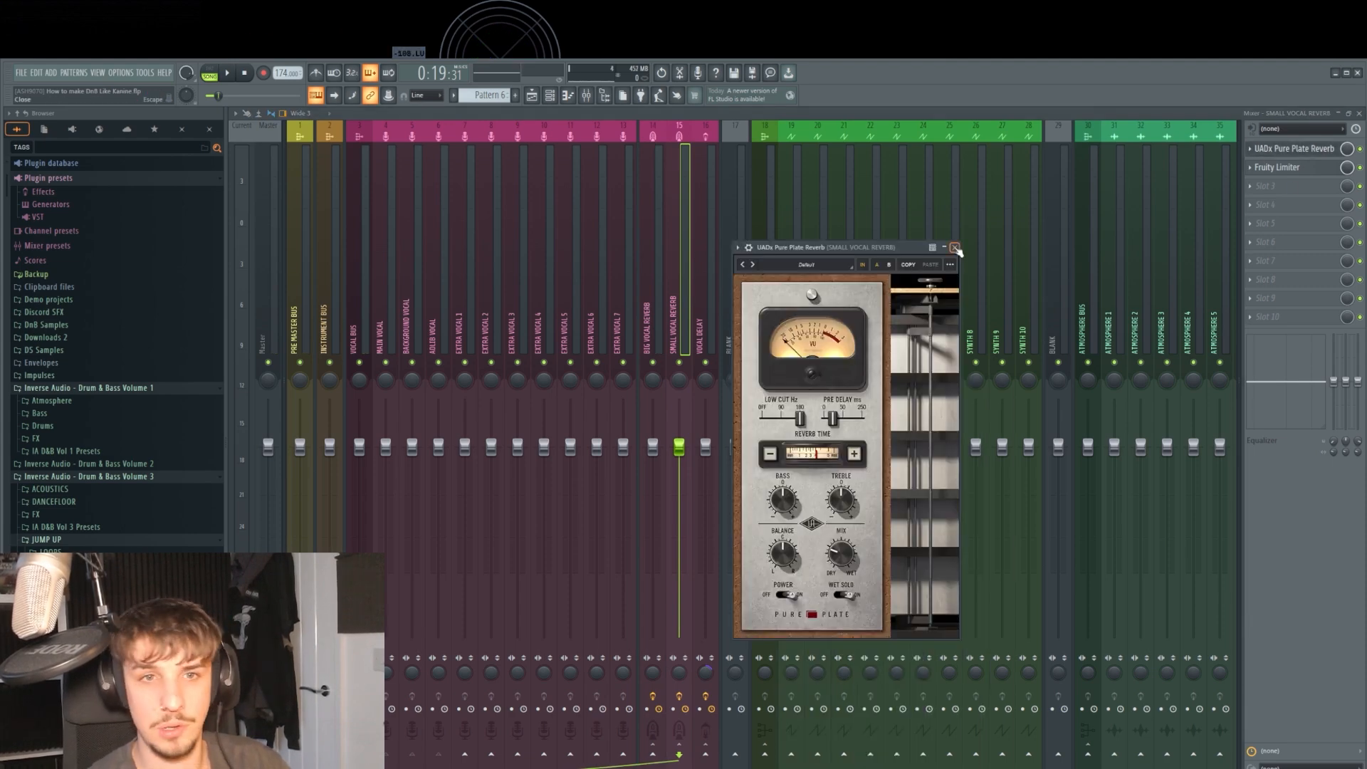
pyautogui.click(955, 248)
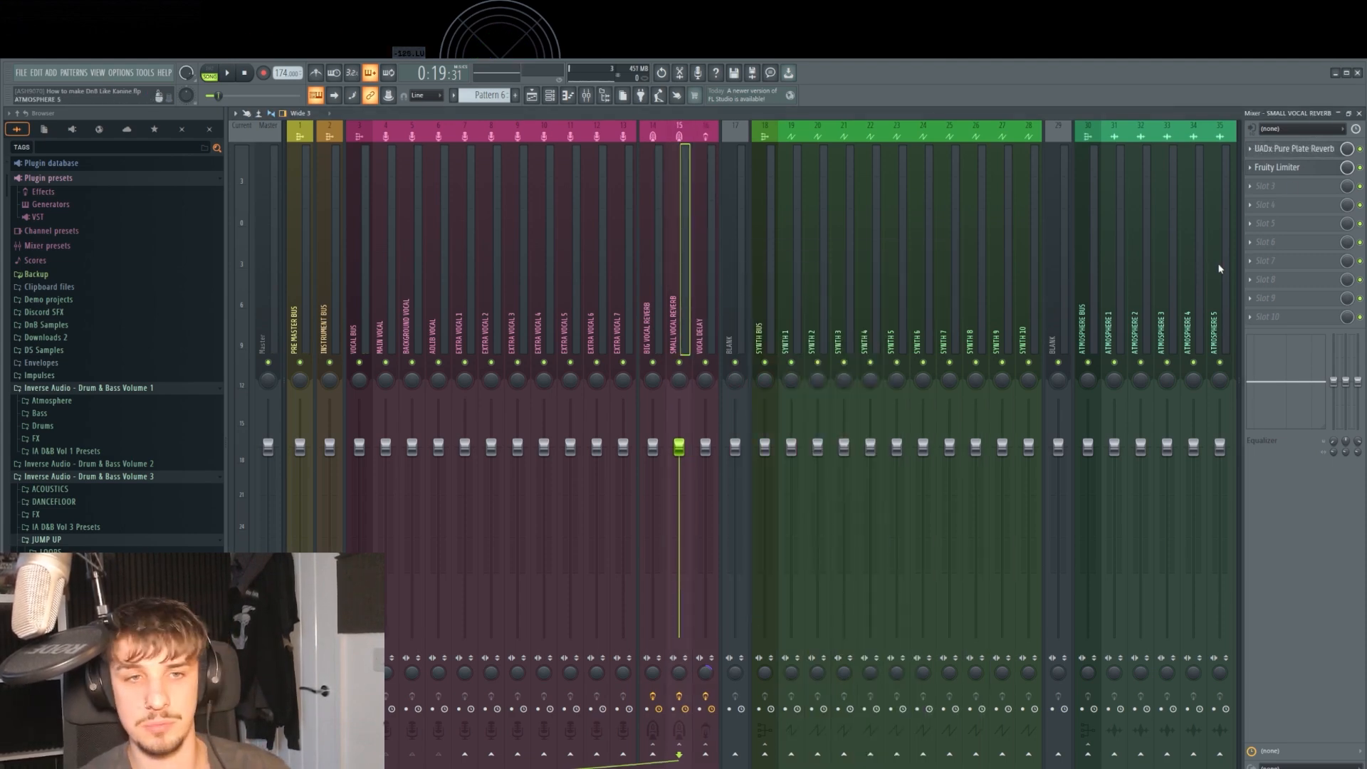
# Open the H-Delay Stereo plugin on the VOCAL DELAY track and examine its settings.
pyautogui.click(702, 280)
pyautogui.click(1310, 152)
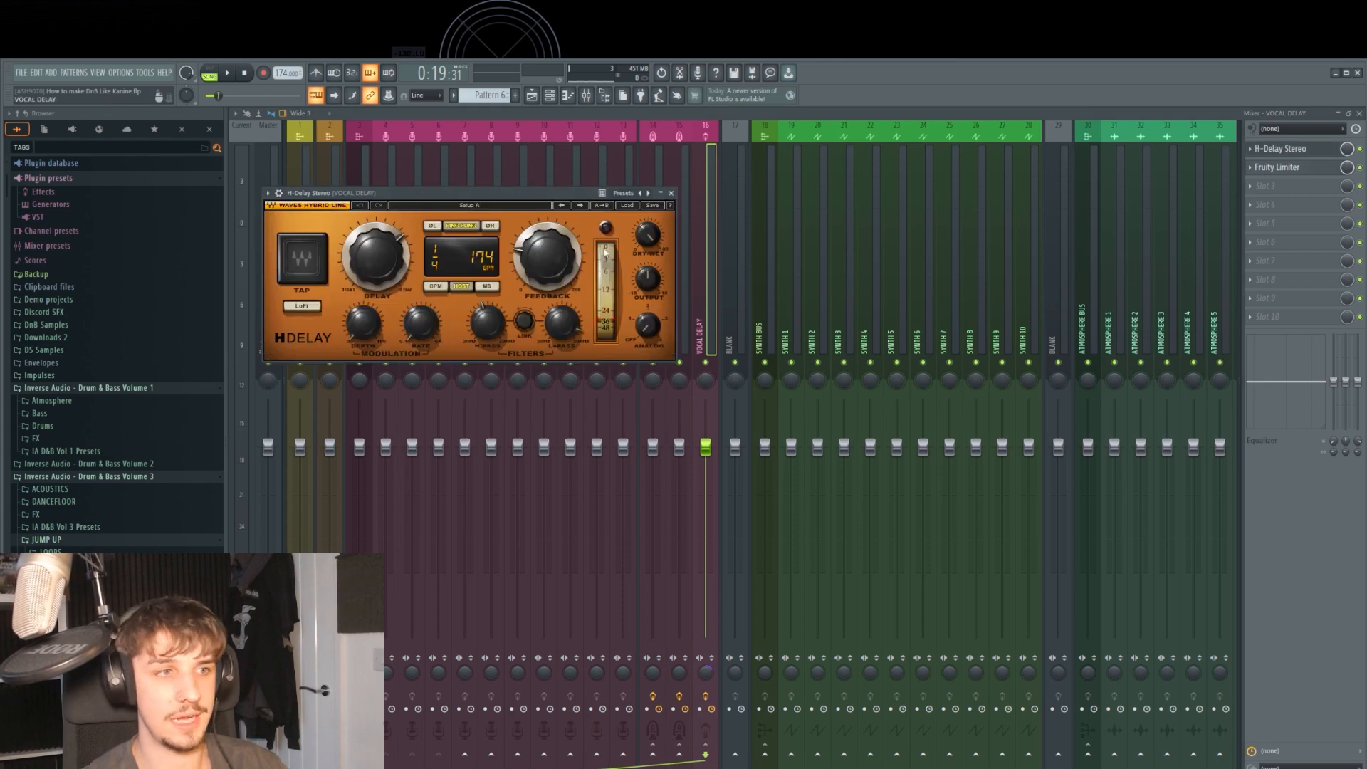
pyautogui.moveTo(586, 193); pyautogui.dragTo(1122, 251)
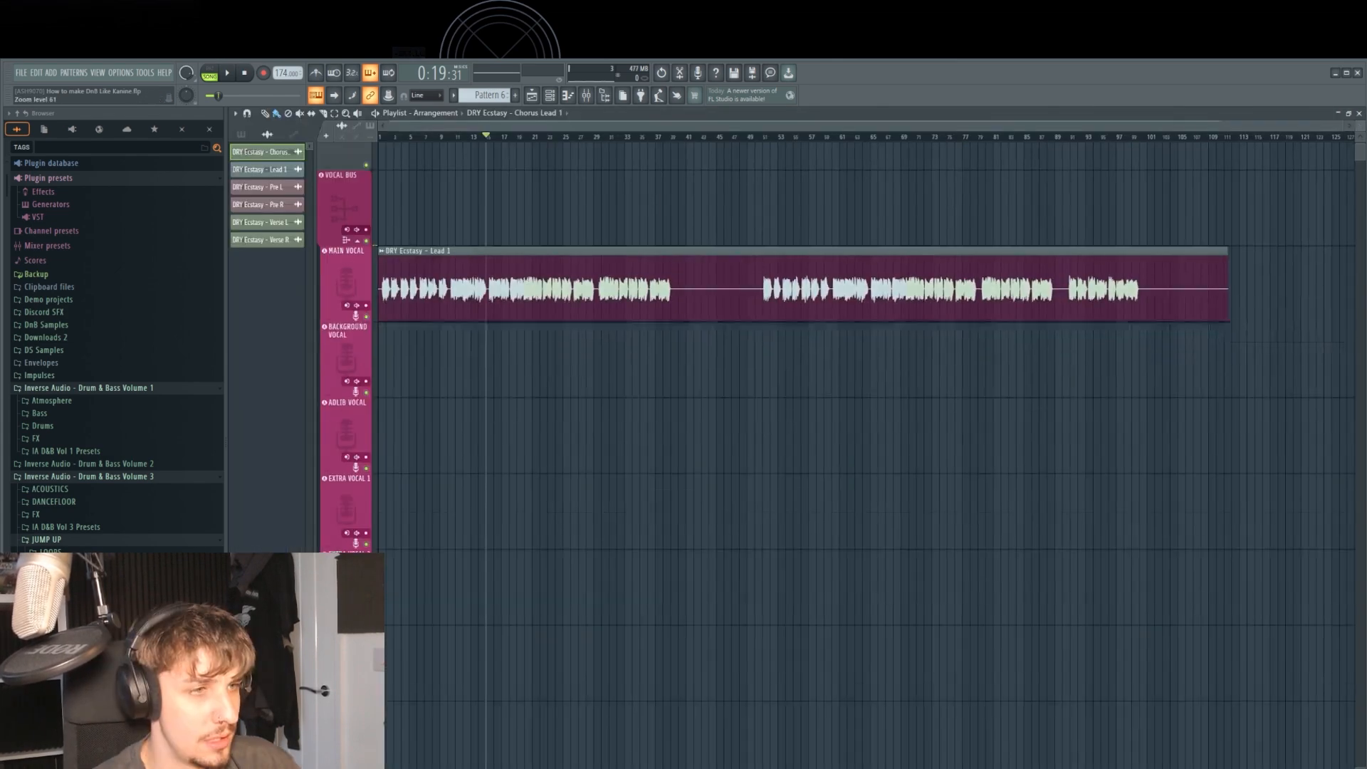
pyautogui.scroll(-3, 512, 281)
pyautogui.scroll(1, 497, 284)
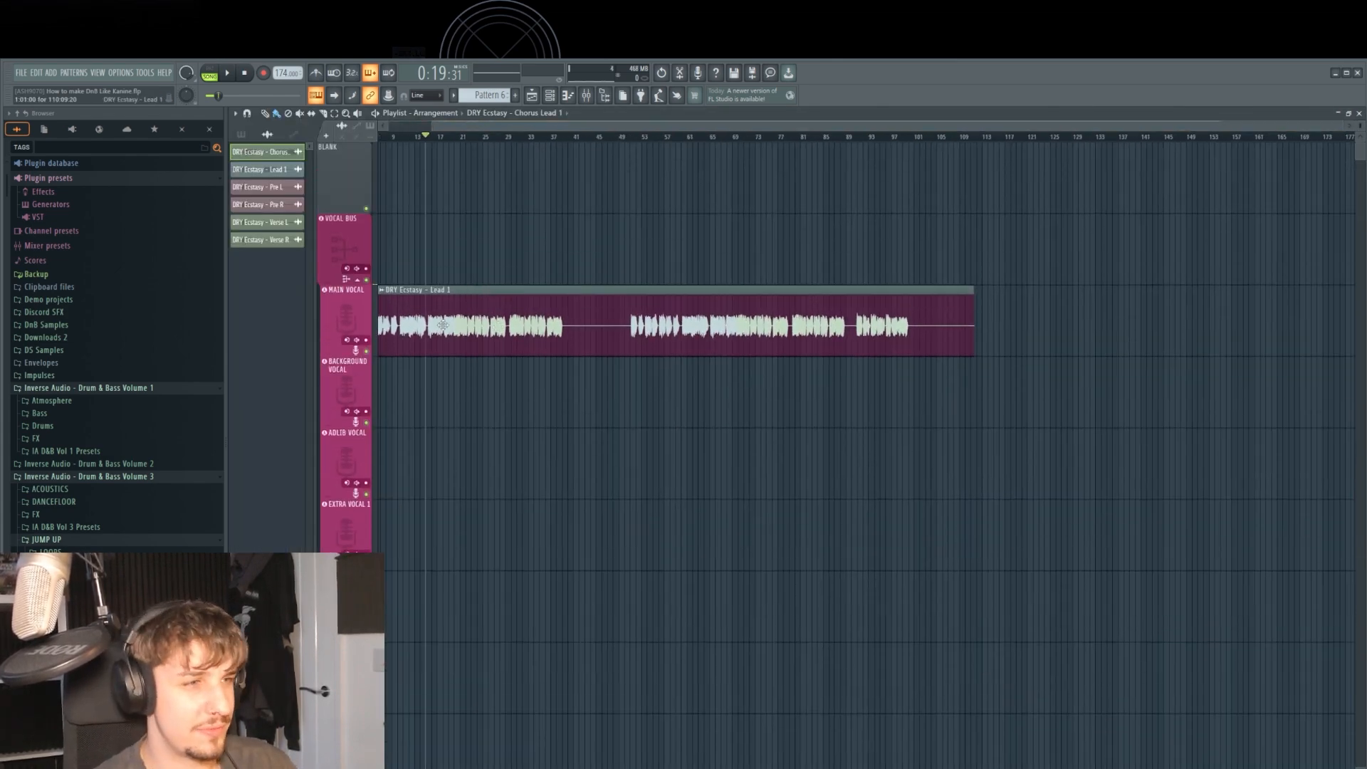
pyautogui.scroll(2, 443, 326)
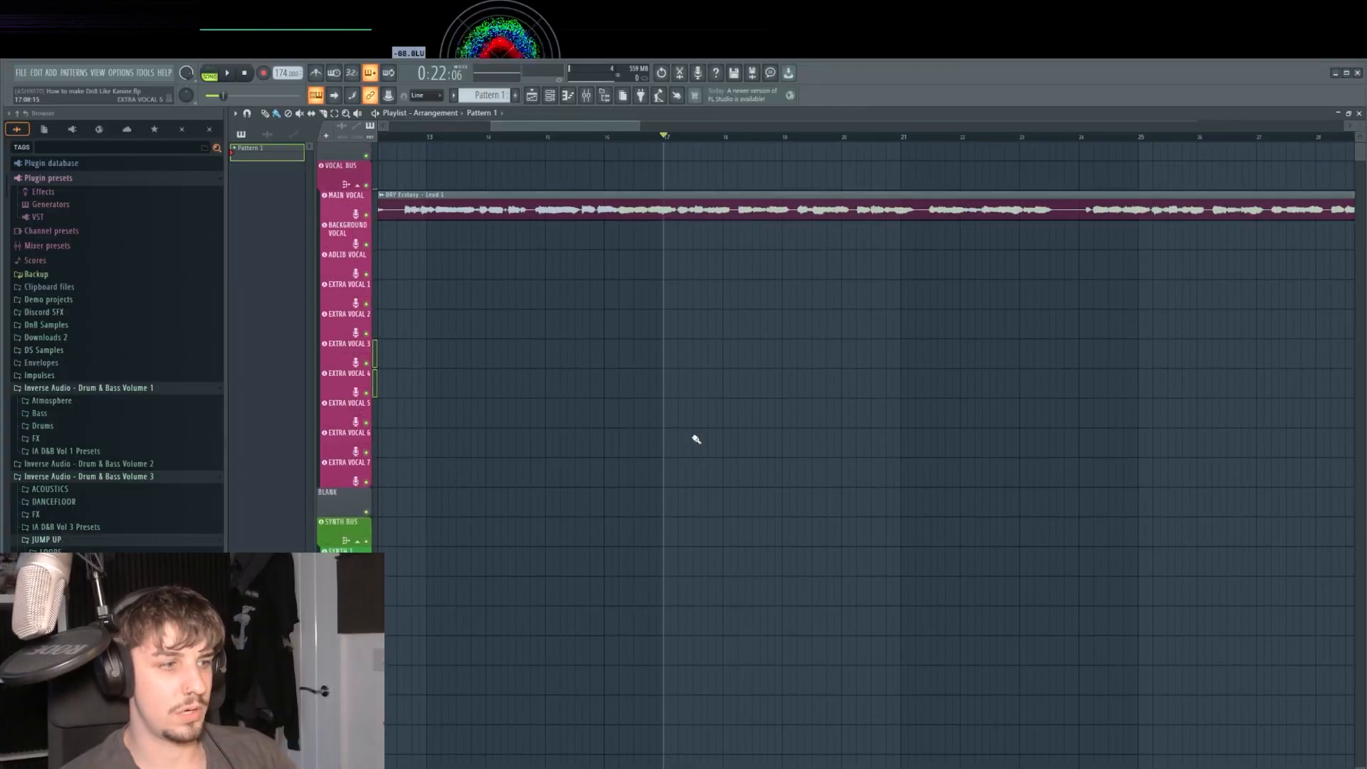
# Place a Pattern 1 clip on the SYNTH 1 playlist track at bar 17.
pyautogui.scroll(-2, 683, 427)
pyautogui.scroll(-4, 675, 421)
pyautogui.scroll(-1, 668, 369)
pyautogui.scroll(3, 668, 370)
pyautogui.moveTo(695, 466)
pyautogui.mouseDown()
pyautogui.moveTo(714, 527)
pyautogui.moveTo(768, 554)
pyautogui.mouseUp()
pyautogui.click(734, 324)
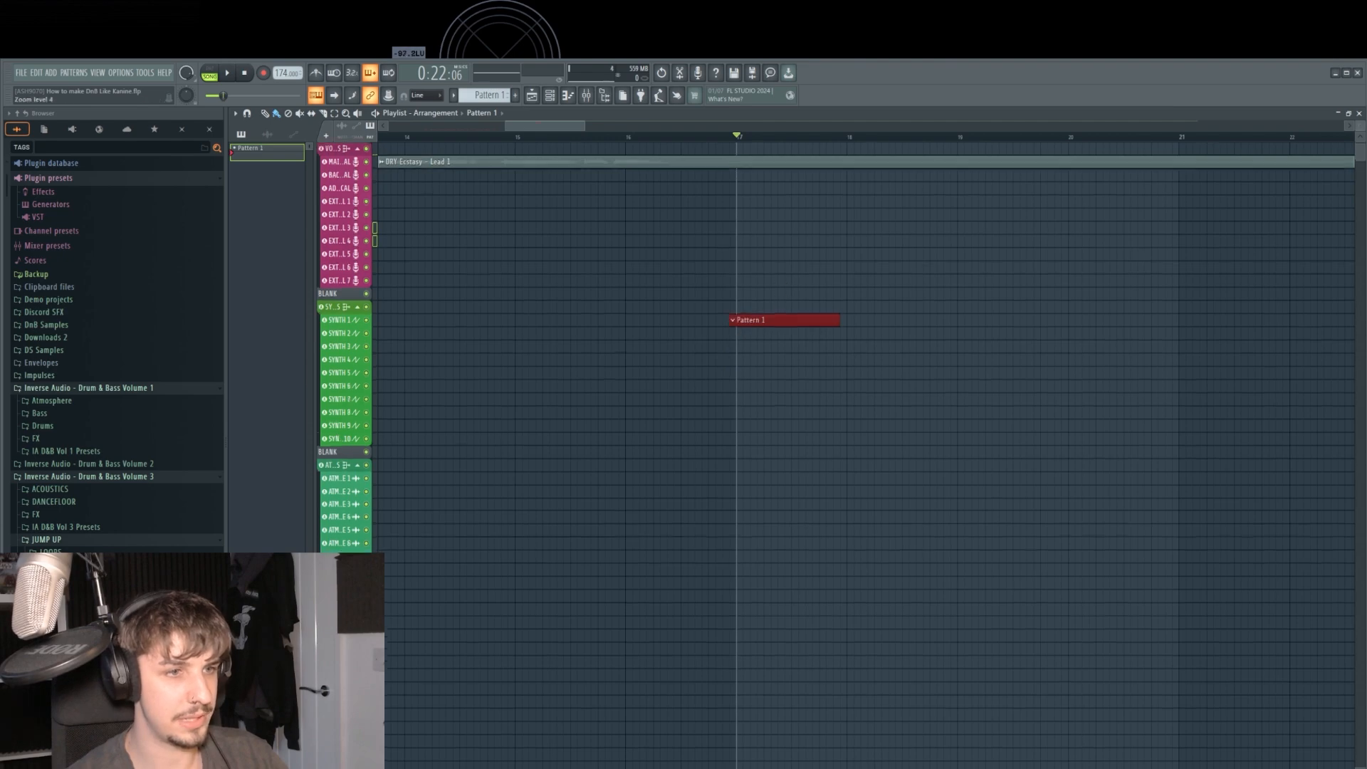
# Add a second Pattern 1 clip on the SYNTH 1 track at bar 21, directly after the first clip.
pyautogui.scroll(4, 714, 351)
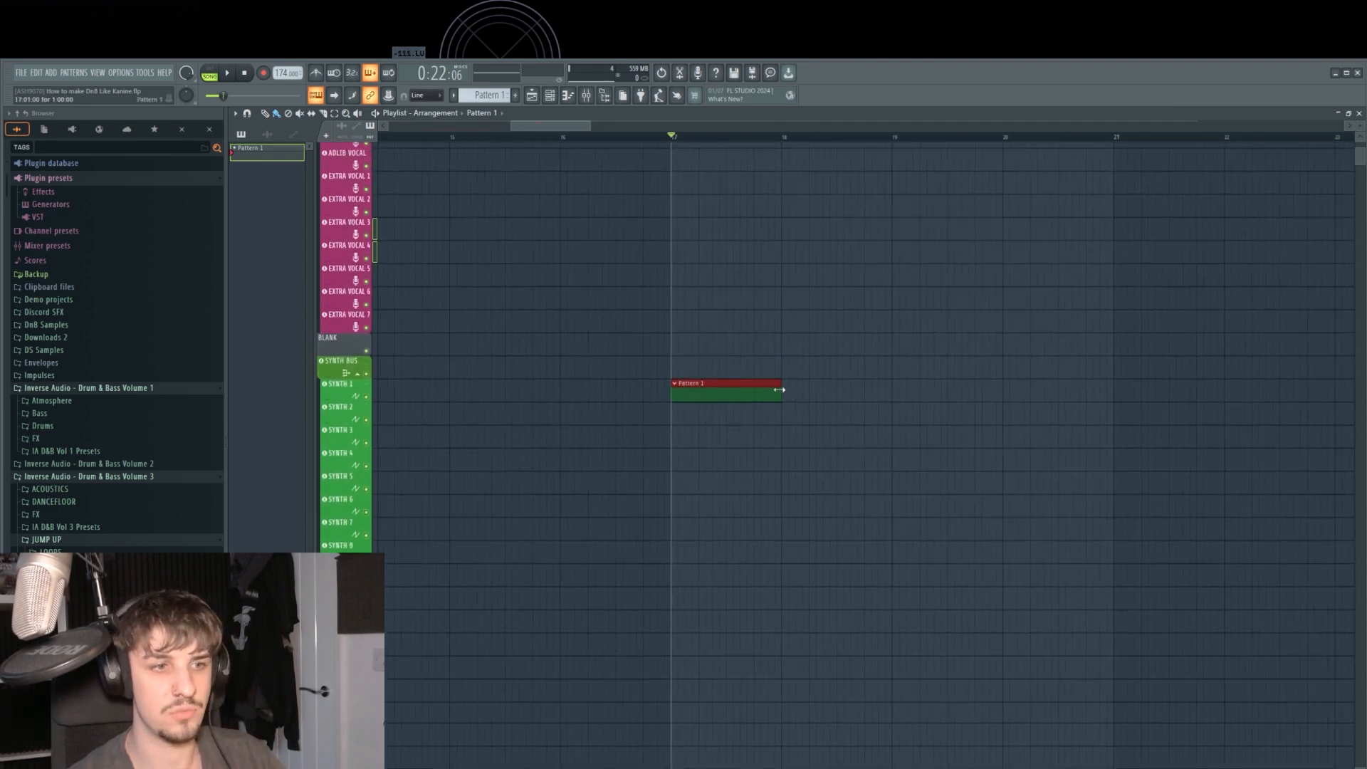
pyautogui.moveTo(780, 389); pyautogui.dragTo(1111, 431)
pyautogui.scroll(-5, 1053, 440)
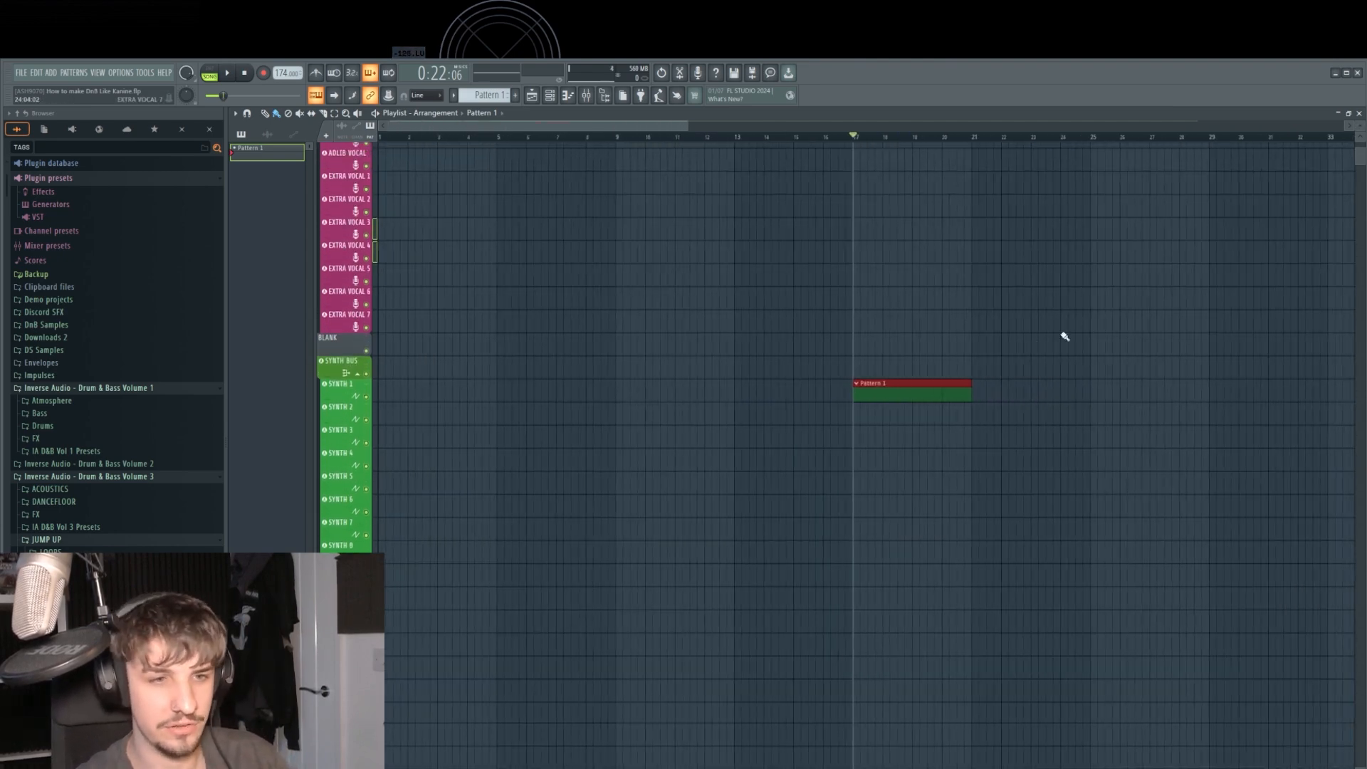
pyautogui.click(1005, 390)
pyautogui.moveTo(1004, 365); pyautogui.dragTo(943, 432)
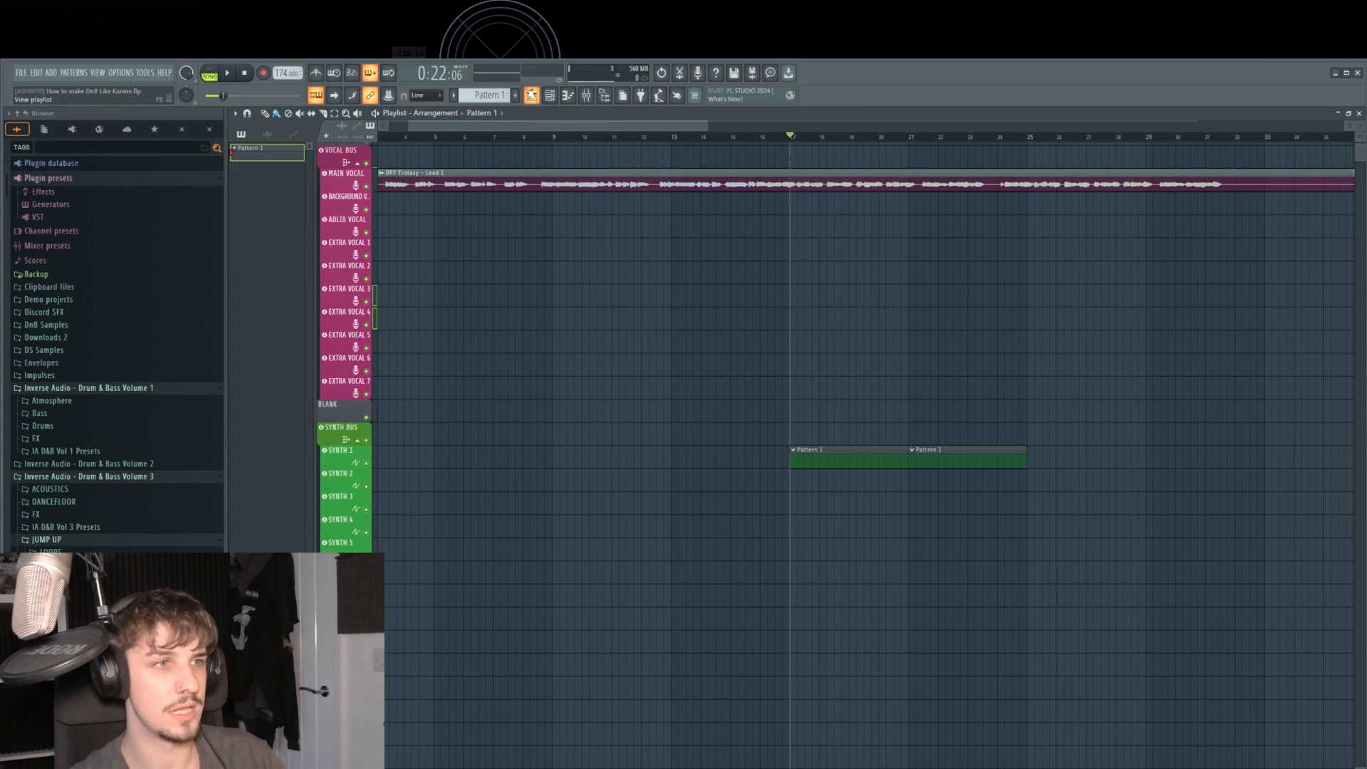
# Add a Serum synth as a new channel and reposition its plugin window.
pyautogui.click(549, 95)
pyautogui.click(770, 434)
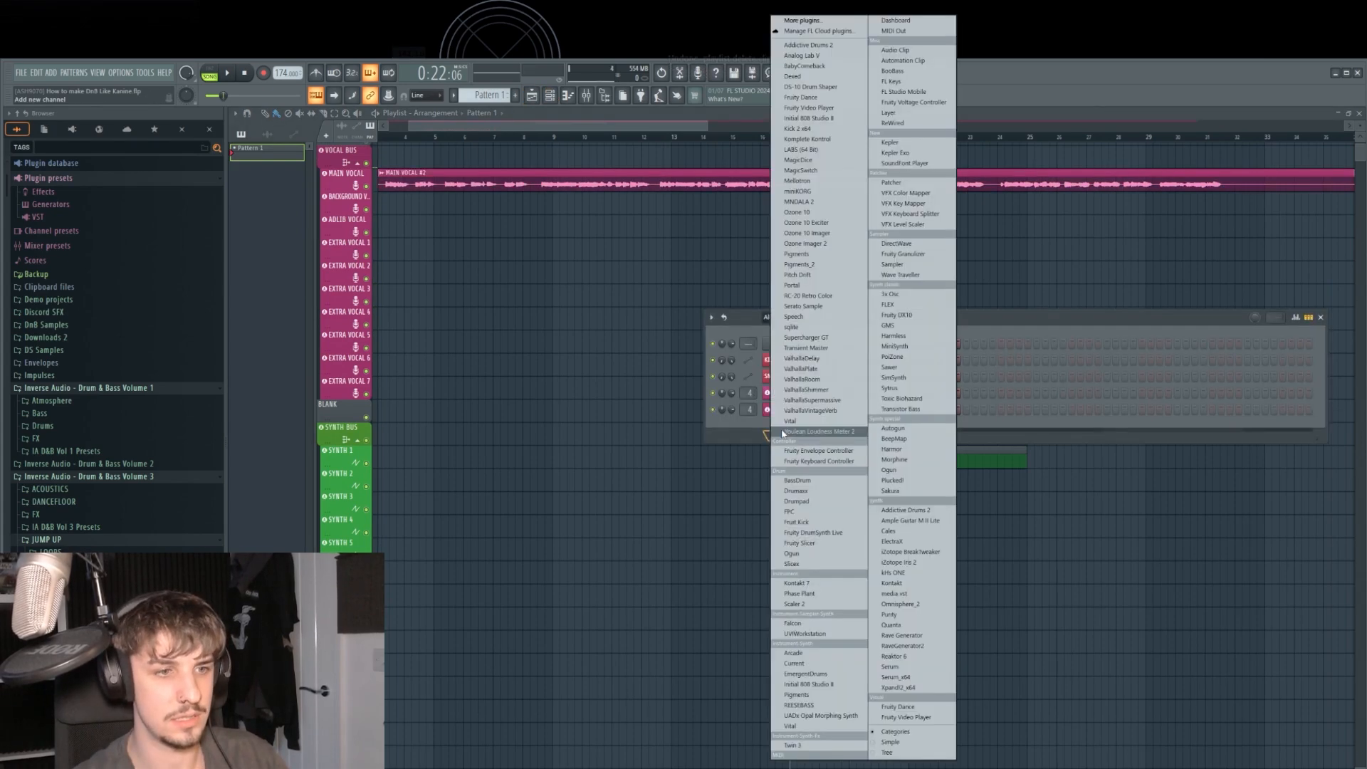
pyautogui.press('s')
pyautogui.press('s')
pyautogui.press('s')
pyautogui.press('Return')
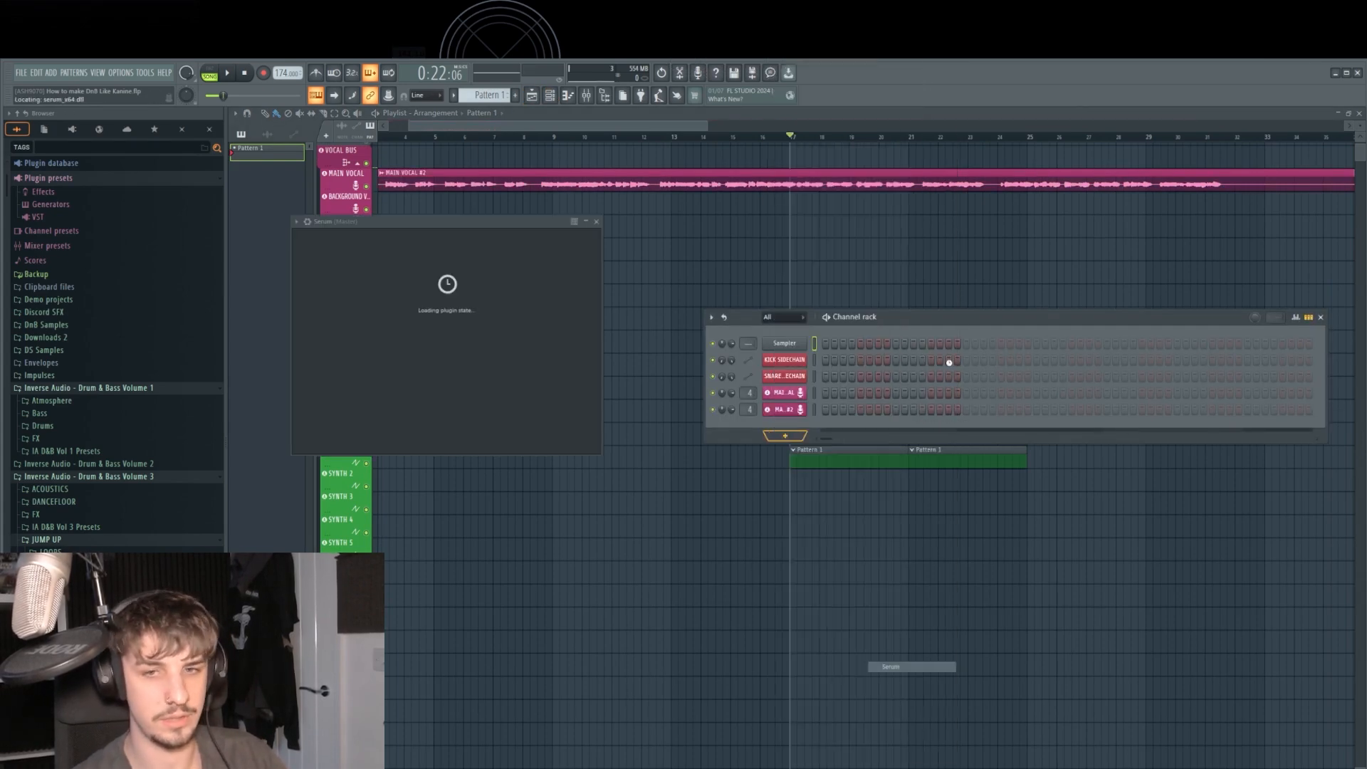
pyautogui.moveTo(506, 227); pyautogui.dragTo(733, 249)
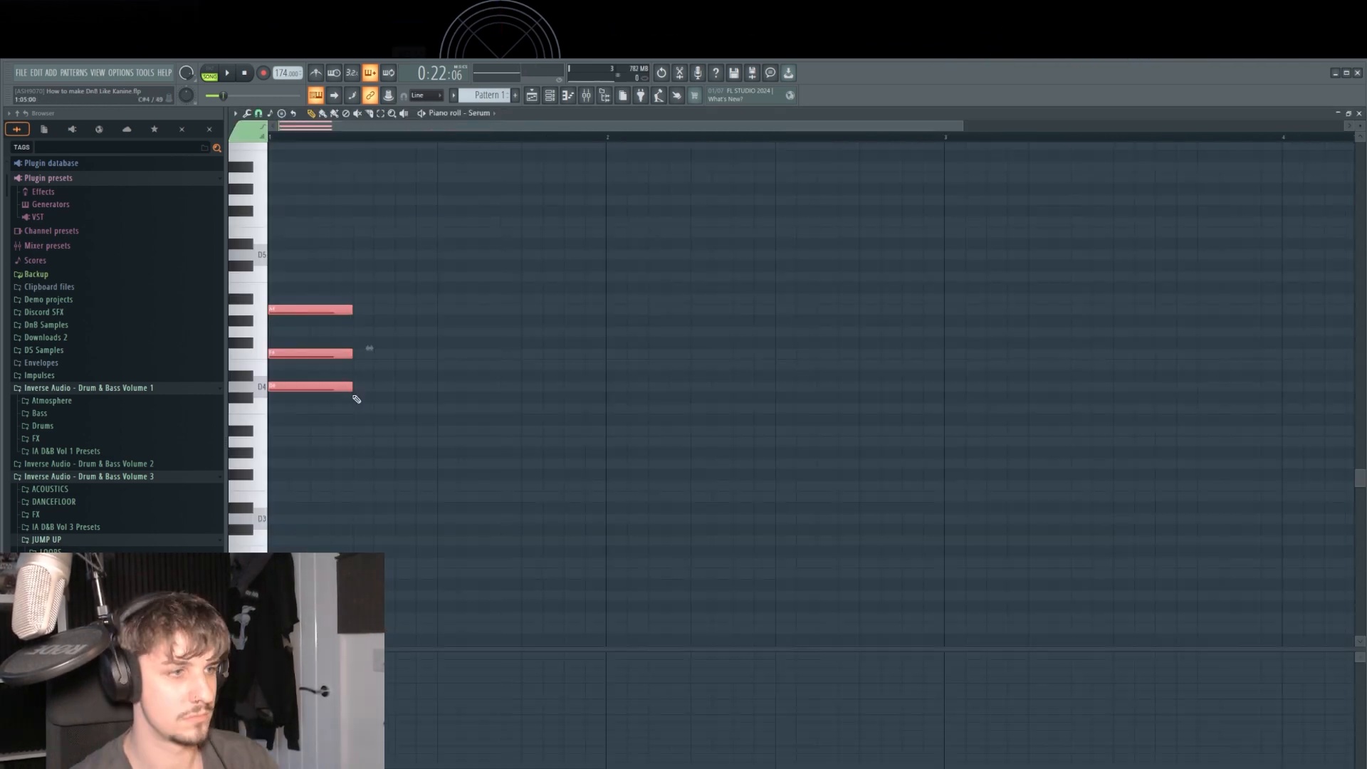
# Lengthen the D4, F4 and A4 chord notes to half a bar, duplicate them to fill bar 1 and play the result.
pyautogui.moveTo(351, 390); pyautogui.dragTo(435, 390)
pyautogui.hotkey('ctrl', 'b')
pyautogui.keyDown('ctrl'); pyautogui.click(505, 461); pyautogui.keyUp('ctrl')
pyautogui.press('space')
pyautogui.scroll(-1, 504, 467)
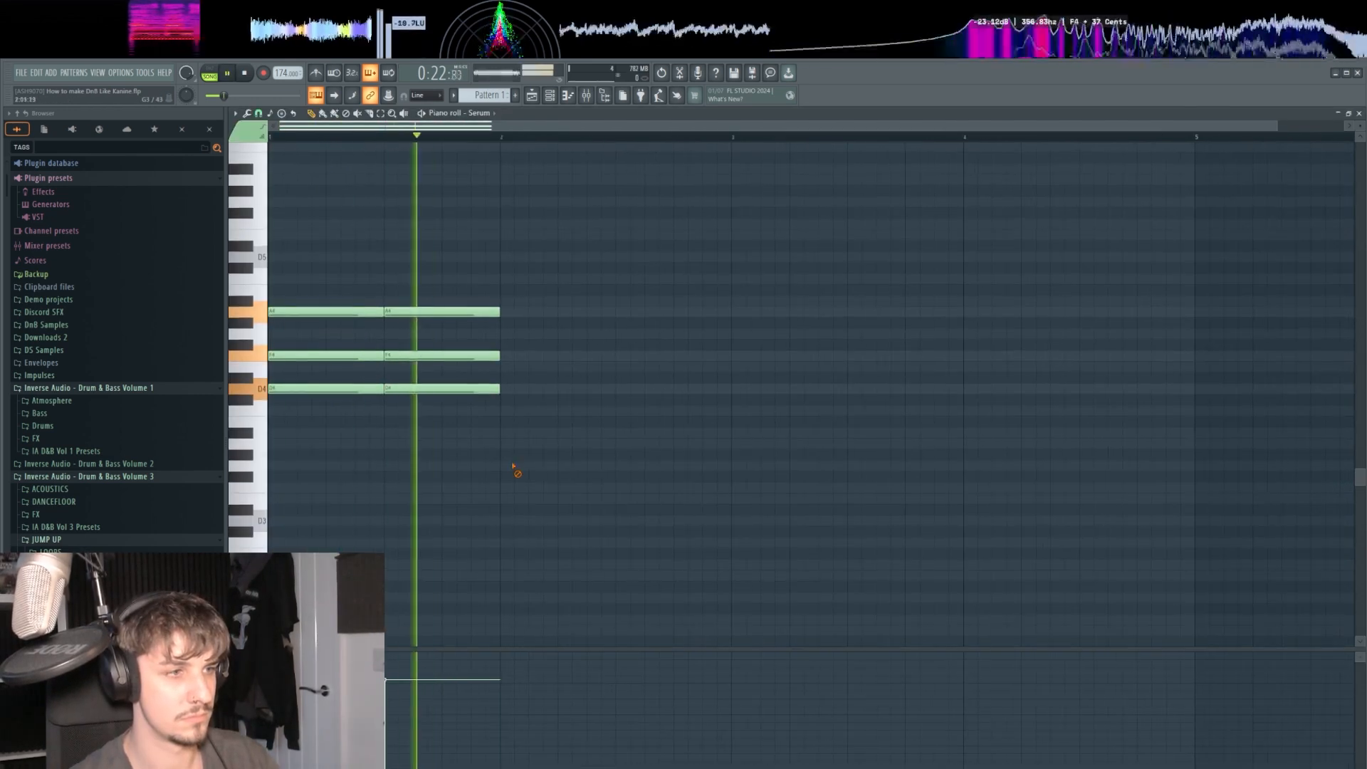
# Add a one-bar D3 bass note beneath the chords in bar 1 and listen to it.
pyautogui.moveTo(516, 470); pyautogui.dragTo(522, 479)
pyautogui.press('space')
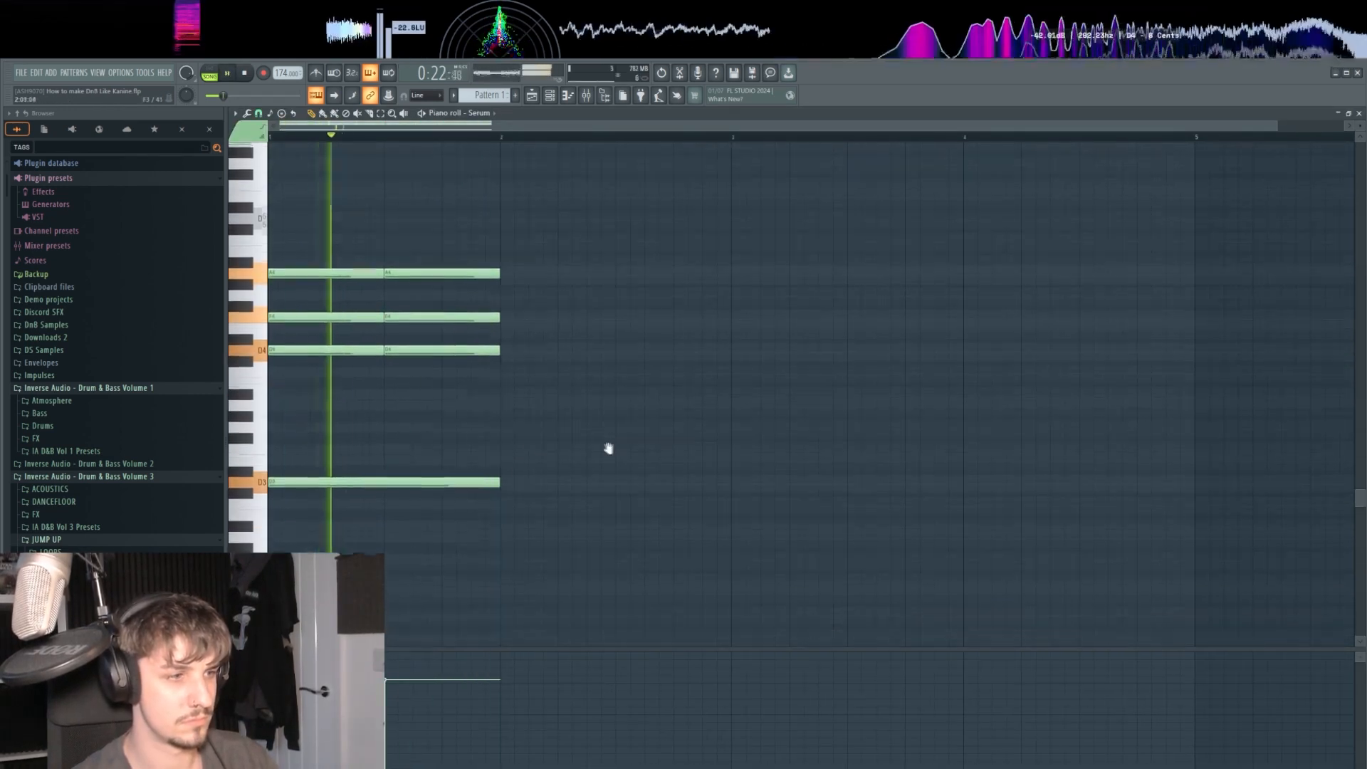
pyautogui.moveTo(609, 448); pyautogui.dragTo(562, 443)
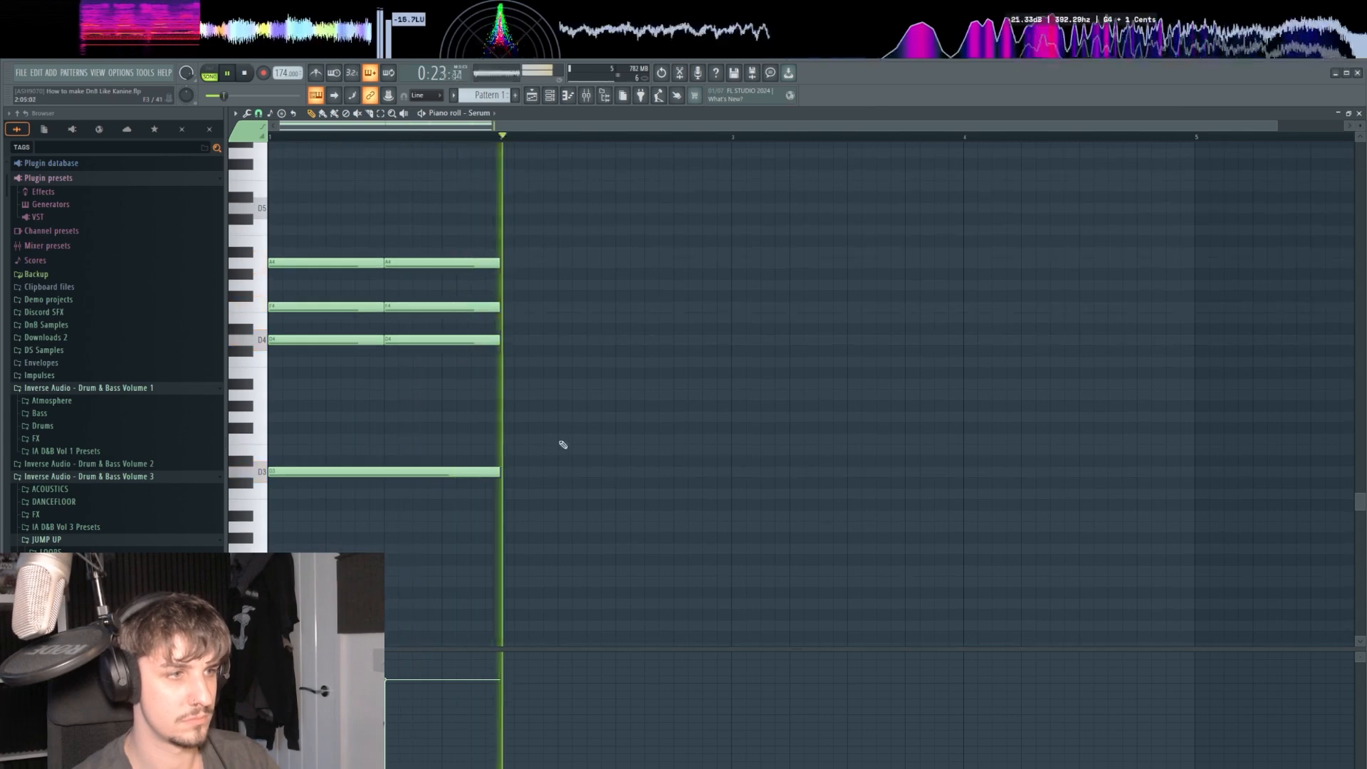
pyautogui.press('space')
# Move the upper chord notes in bar 1 up an octave, leaving the bass note at D3, and play the pattern.
pyautogui.moveTo(514, 202); pyautogui.dragTo(251, 412)
pyautogui.hotkey('ctrl', 'Up')
pyautogui.press('space')
pyautogui.keyDown('ctrl'); pyautogui.click(567, 335); pyautogui.keyUp('ctrl')
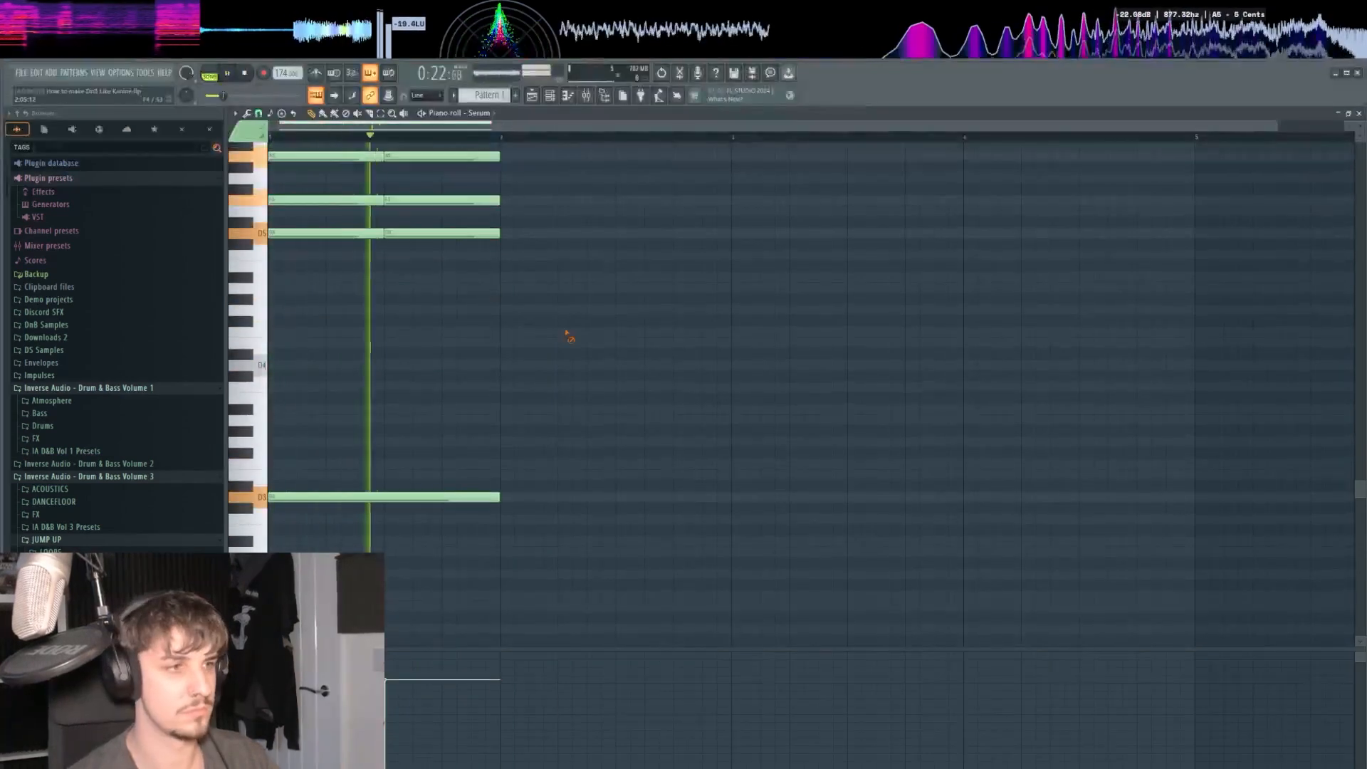
pyautogui.scroll(-1, 580, 340)
pyautogui.scroll(1, 580, 340)
pyautogui.scroll(2, 580, 340)
pyautogui.scroll(-1, 491, 308)
pyautogui.press('space')
# Build the bar 2 chord with half-bar C5 and E5 notes under the A5 notes, plus a one-bar C3 bass note.
pyautogui.click(487, 307)
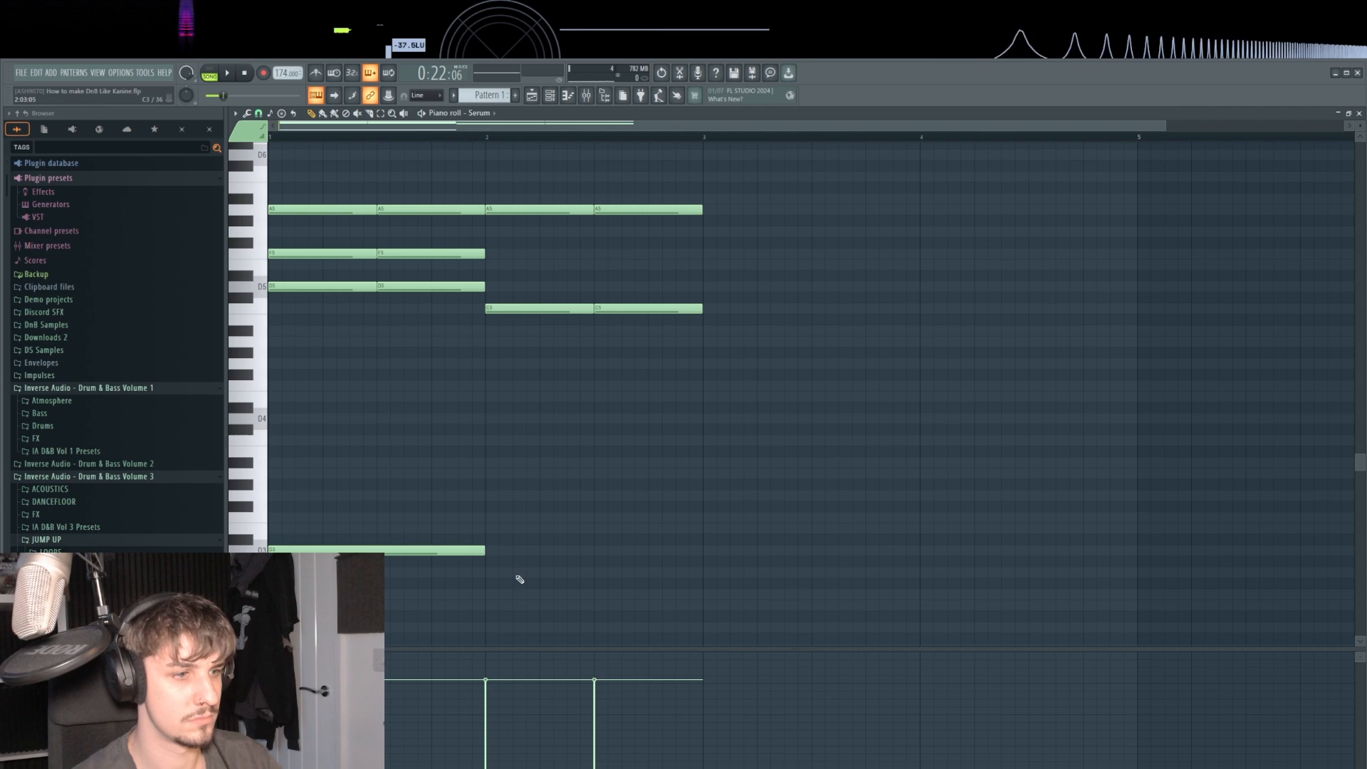
pyautogui.moveTo(489, 581); pyautogui.dragTo(480, 570)
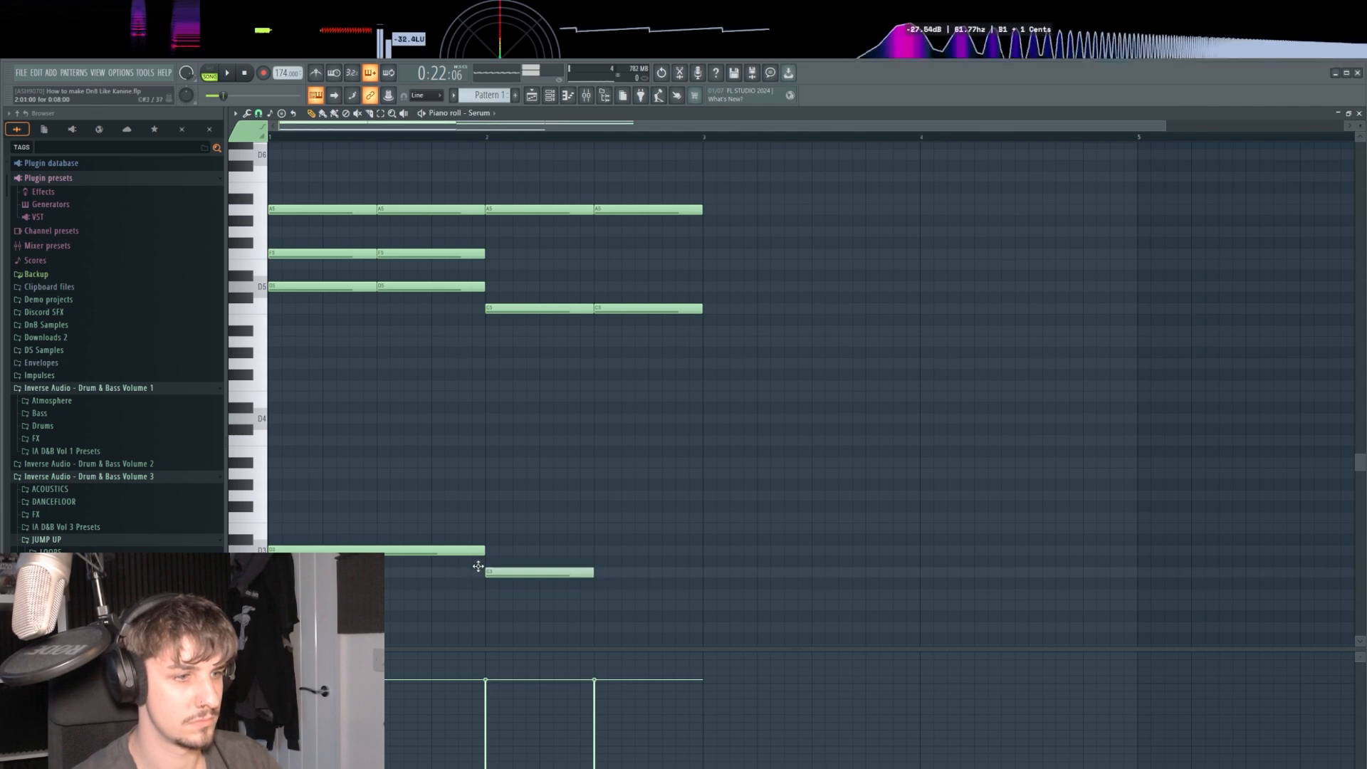
pyautogui.moveTo(594, 574); pyautogui.dragTo(703, 575)
pyautogui.press('space')
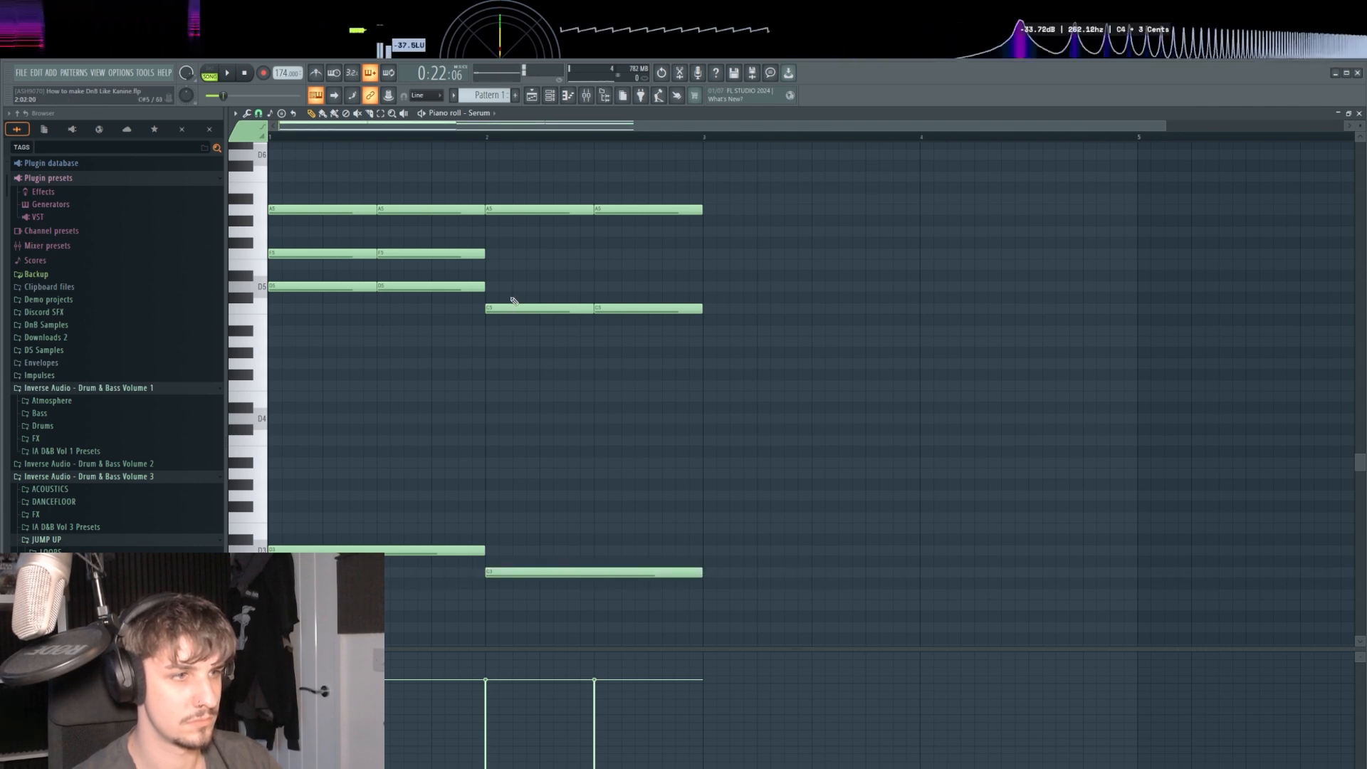
pyautogui.click(488, 264)
pyautogui.click(597, 264)
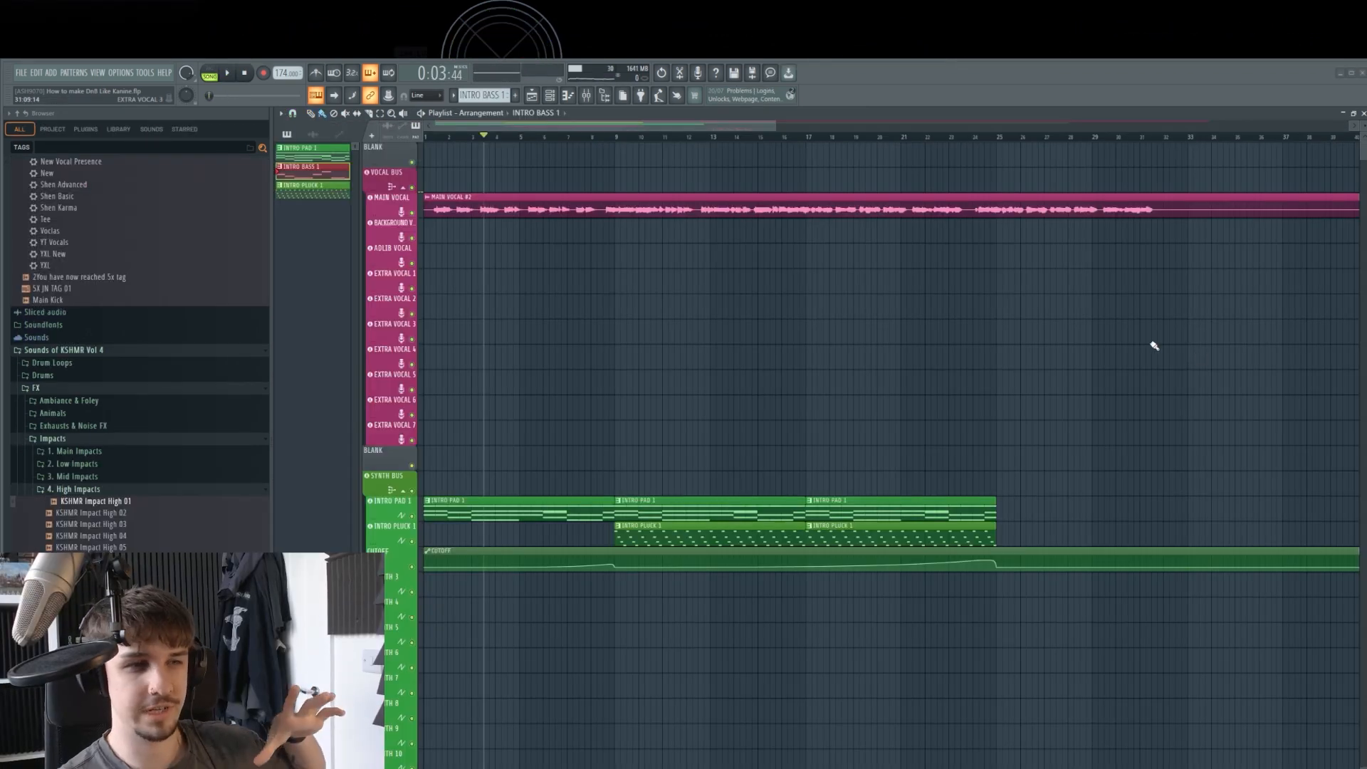
# Look over the playlist arrangement of intro pad, intro pluck, CUTOFF automation and atmosphere clips.
pyautogui.scroll(-4, 912, 351)
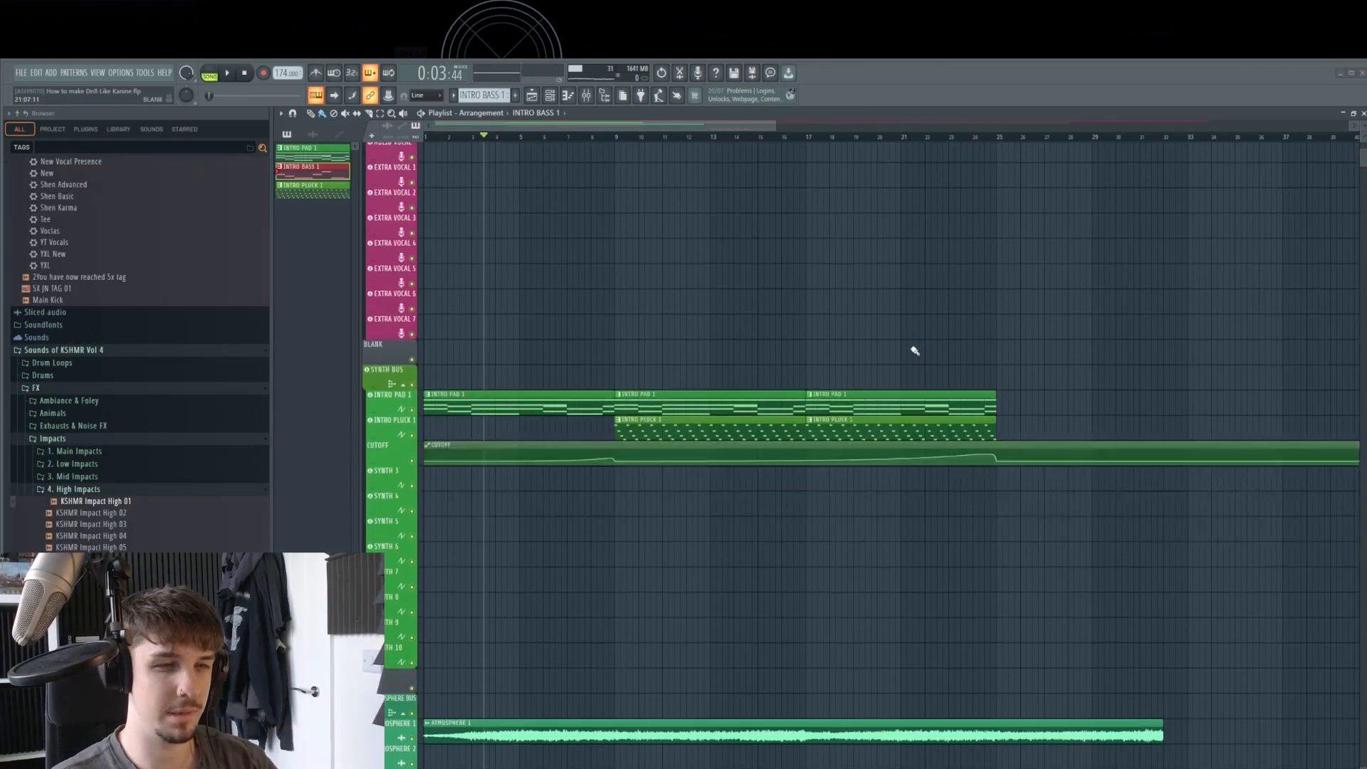
pyautogui.scroll(5, 894, 327)
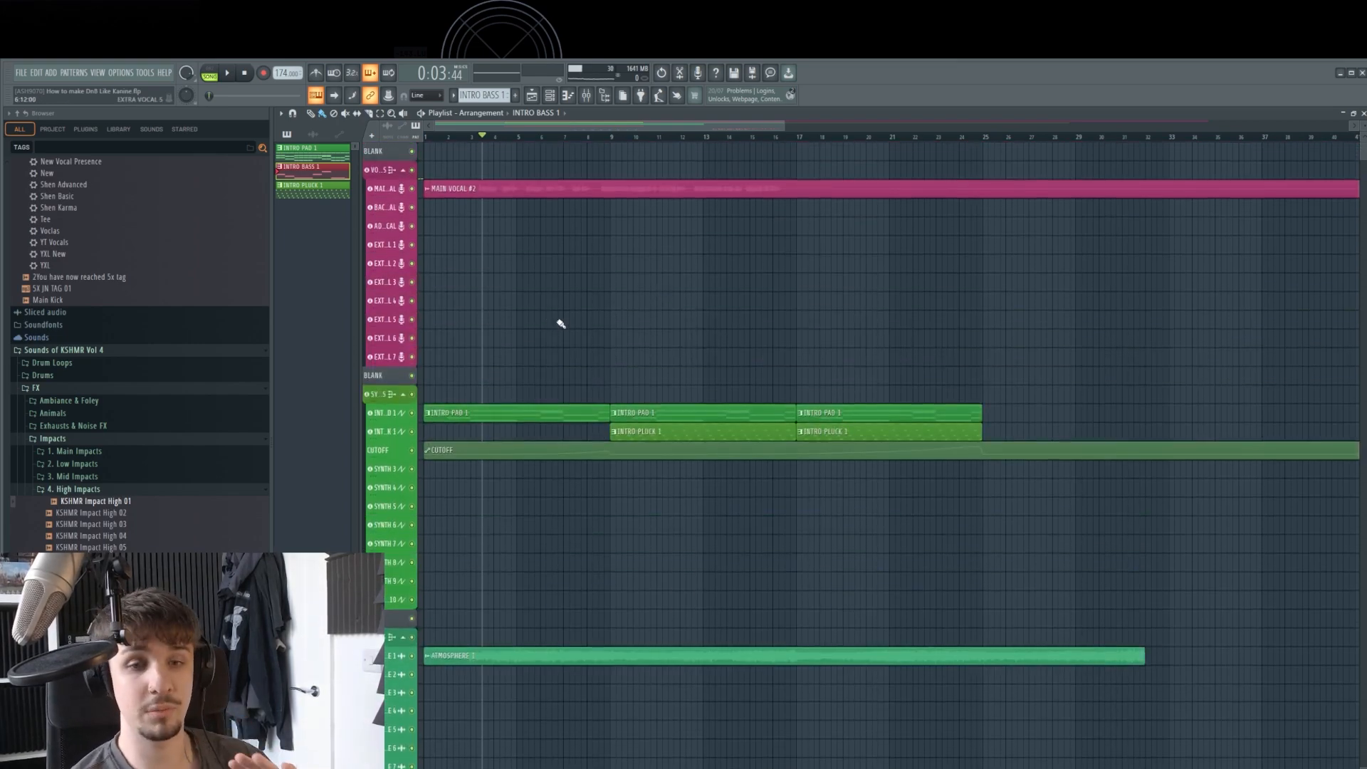
pyautogui.scroll(-7, 560, 323)
pyautogui.moveTo(642, 334); pyautogui.dragTo(625, 620)
pyautogui.scroll(-5, 478, 401)
pyautogui.scroll(5, 479, 400)
pyautogui.scroll(-2, 421, 280)
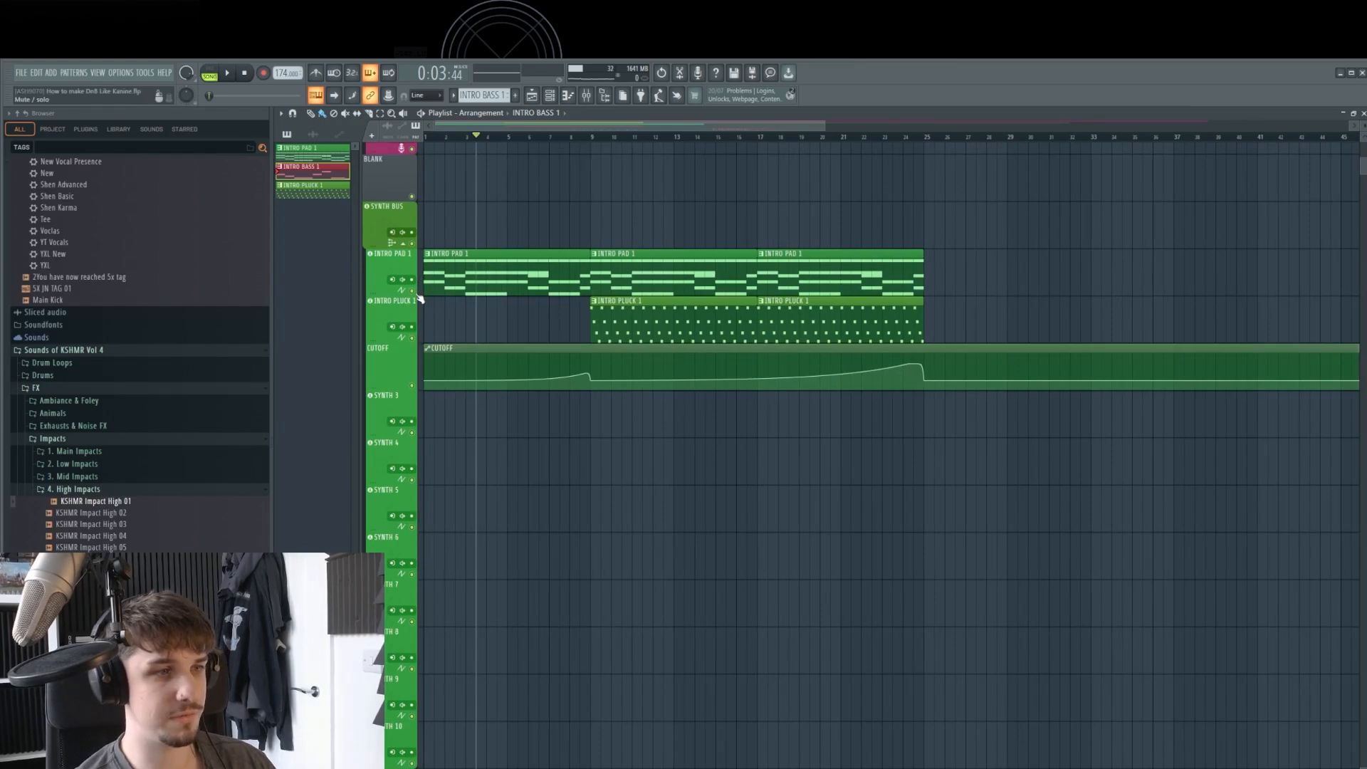
# Solo the INTRO PAD 1 track, open its pattern in the piano roll and return the playhead to the start.
pyautogui.rightClick(415, 293)
pyautogui.doubleClick(507, 268)
pyautogui.moveTo(683, 175); pyautogui.dragTo(784, 284)
pyautogui.moveTo(433, 136); pyautogui.dragTo(37, 151)
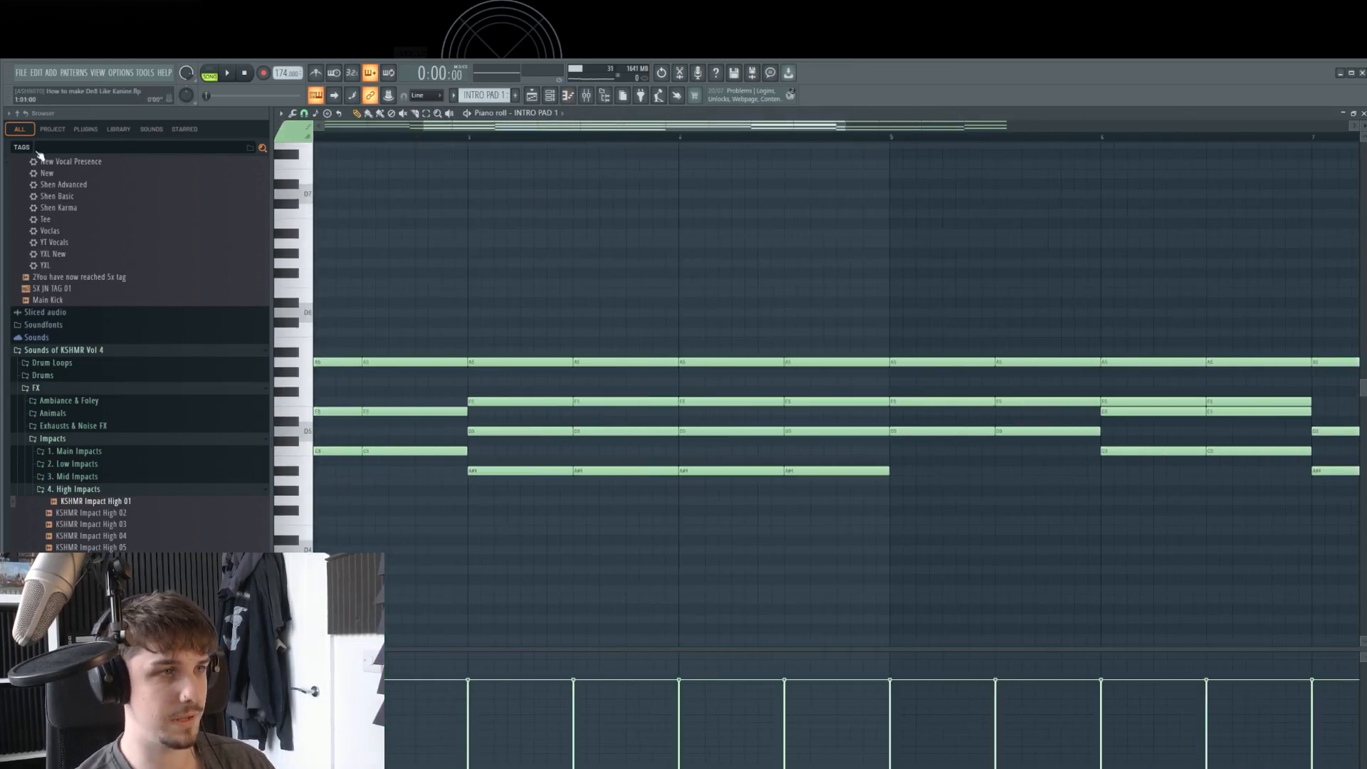
# Play the INTRO PAD 1 pattern in pattern mode and follow its chord progression in the piano roll.
pyautogui.scroll(-3, 324, 168)
pyautogui.click(215, 72)
pyautogui.press('space')
pyautogui.scroll(-1, 494, 296)
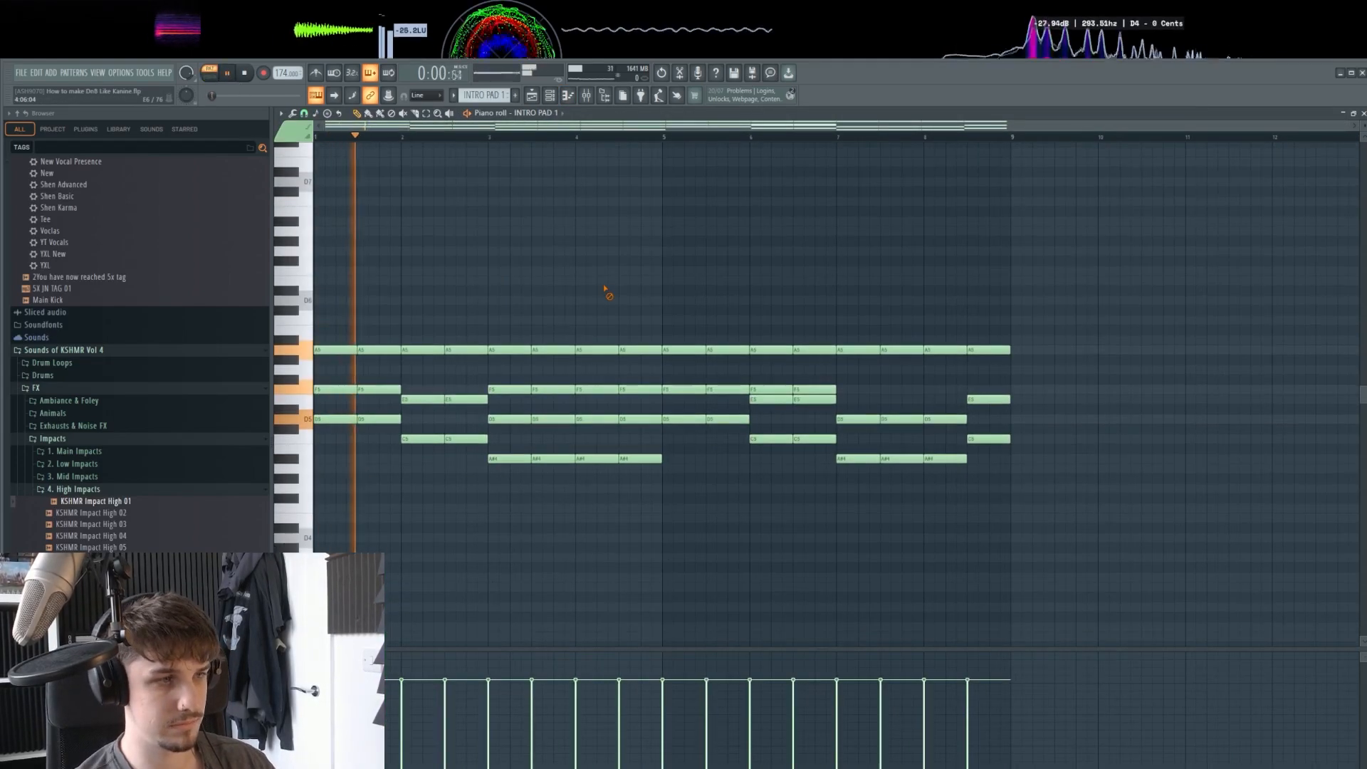
pyautogui.scroll(2, 513, 335)
pyautogui.moveTo(513, 335); pyautogui.dragTo(857, 348)
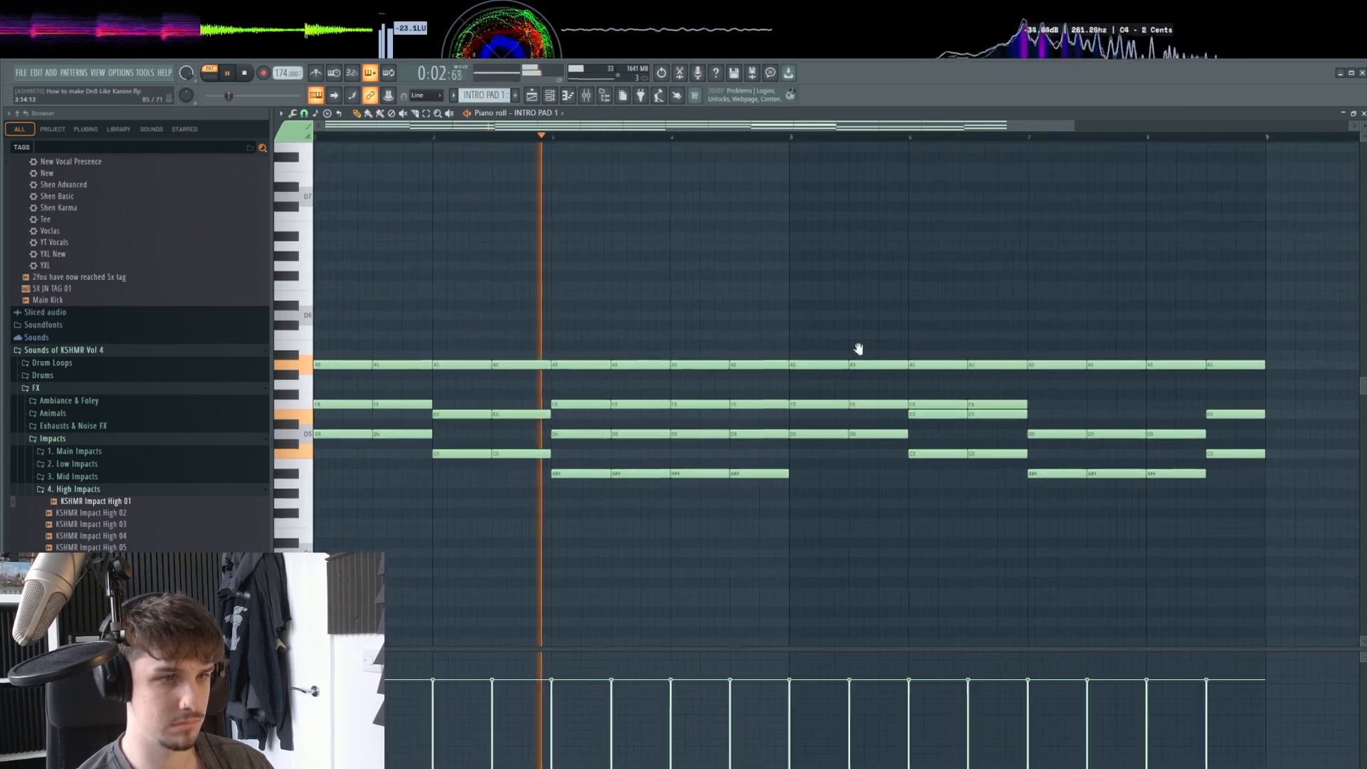
pyautogui.scroll(-1, 717, 314)
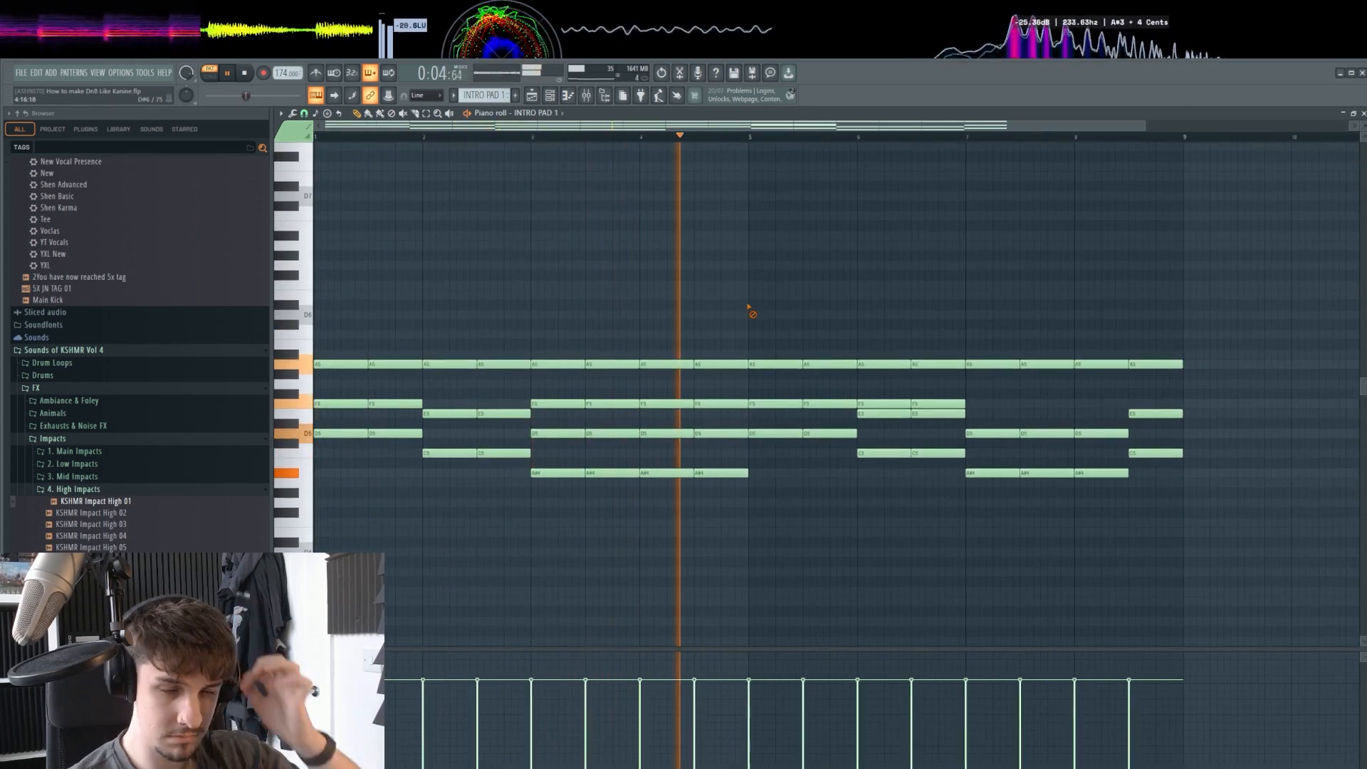
pyautogui.moveTo(830, 301); pyautogui.dragTo(831, 272)
pyautogui.scroll(-1, 739, 290)
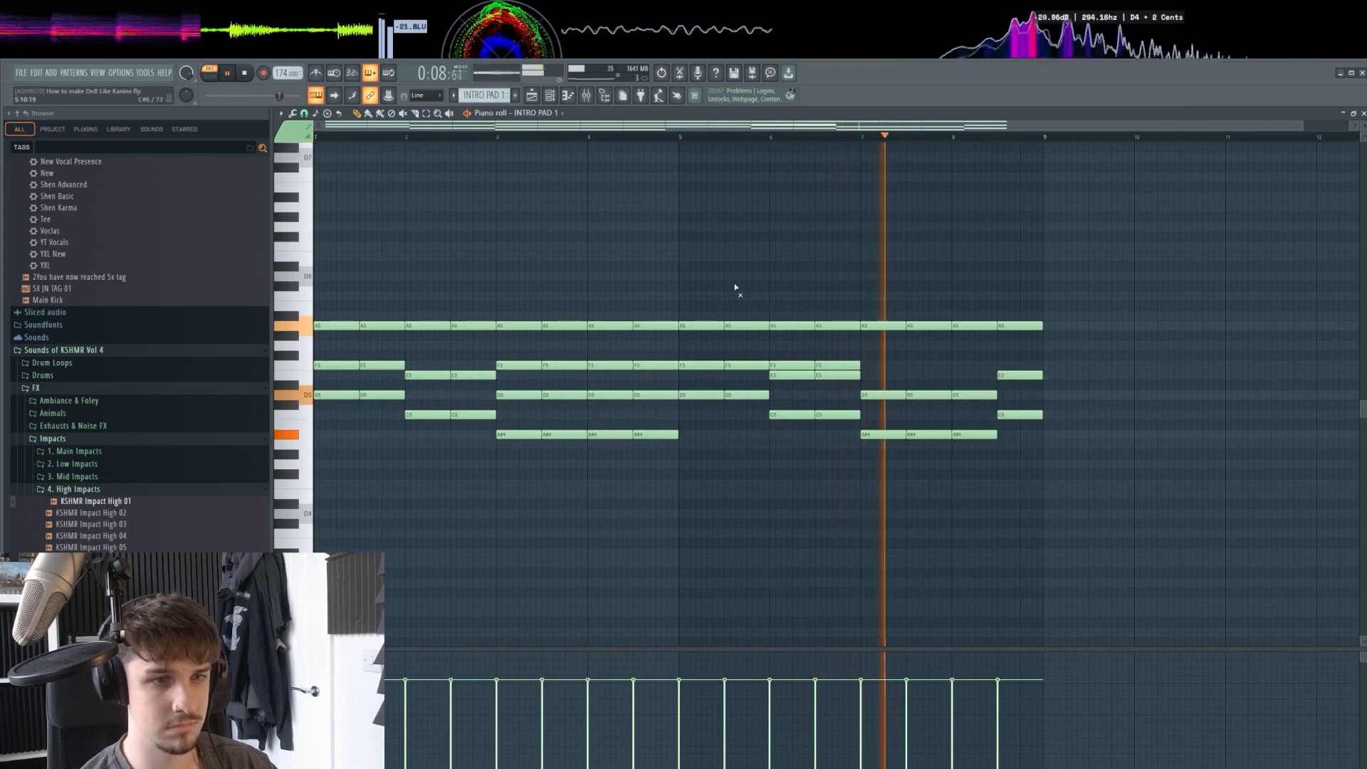
# Stop playback and open the Serum plugin of the INTRO PAD 1 channel to examine its patch.
pyautogui.click(550, 96)
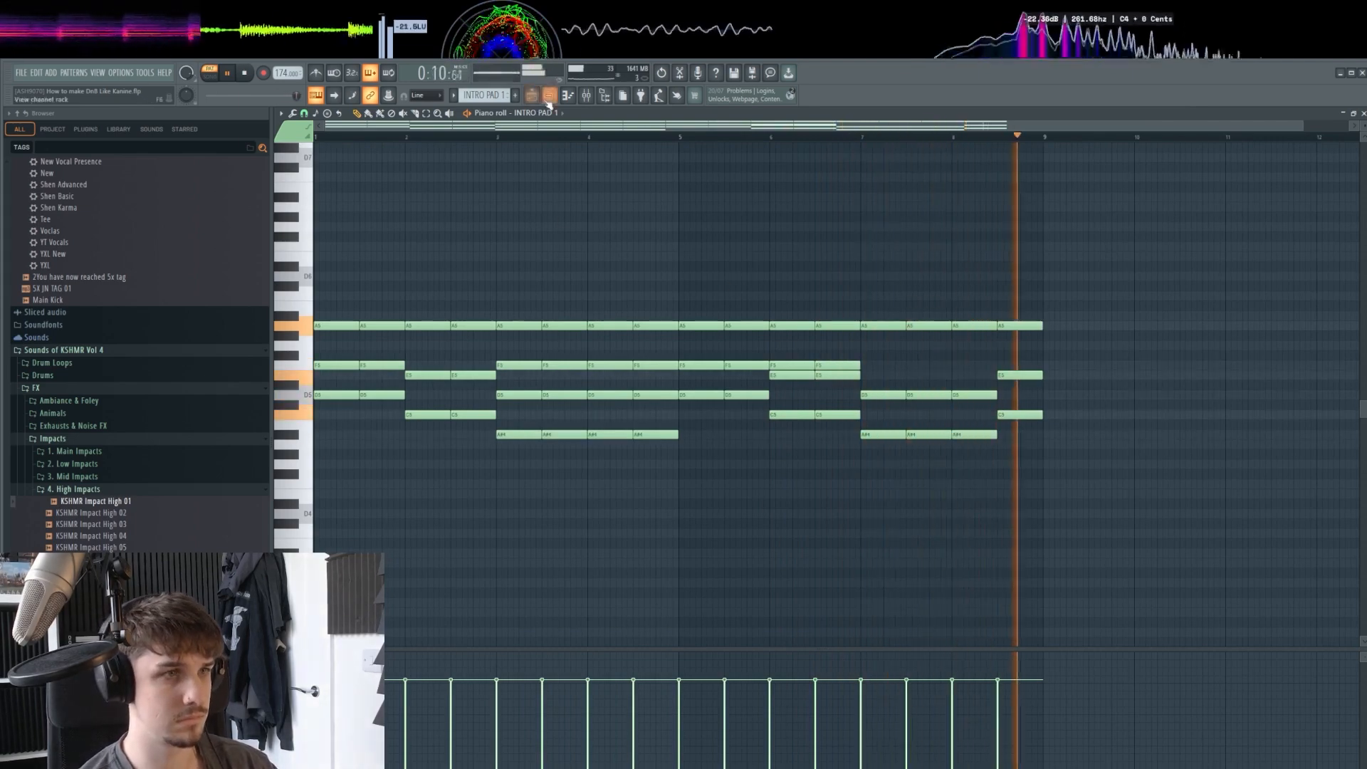
pyautogui.press('space')
pyautogui.click(831, 366)
pyautogui.moveTo(907, 217); pyautogui.dragTo(748, 217)
pyautogui.click(901, 348)
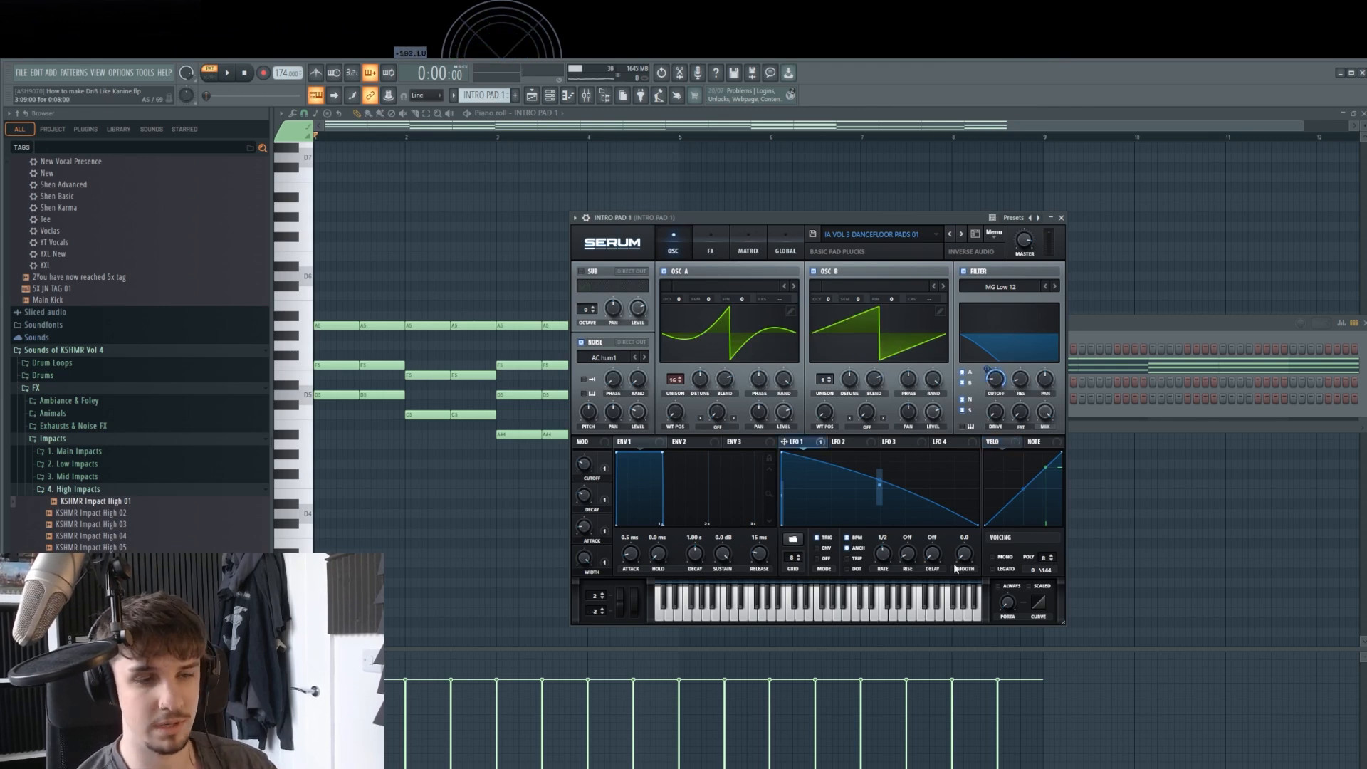
# Return to the playlist in song mode, set the playhead ahead of the first cutoff rise and select the CUTOFF automation clip.
pyautogui.press('F5')
pyautogui.scroll(4, 655, 320)
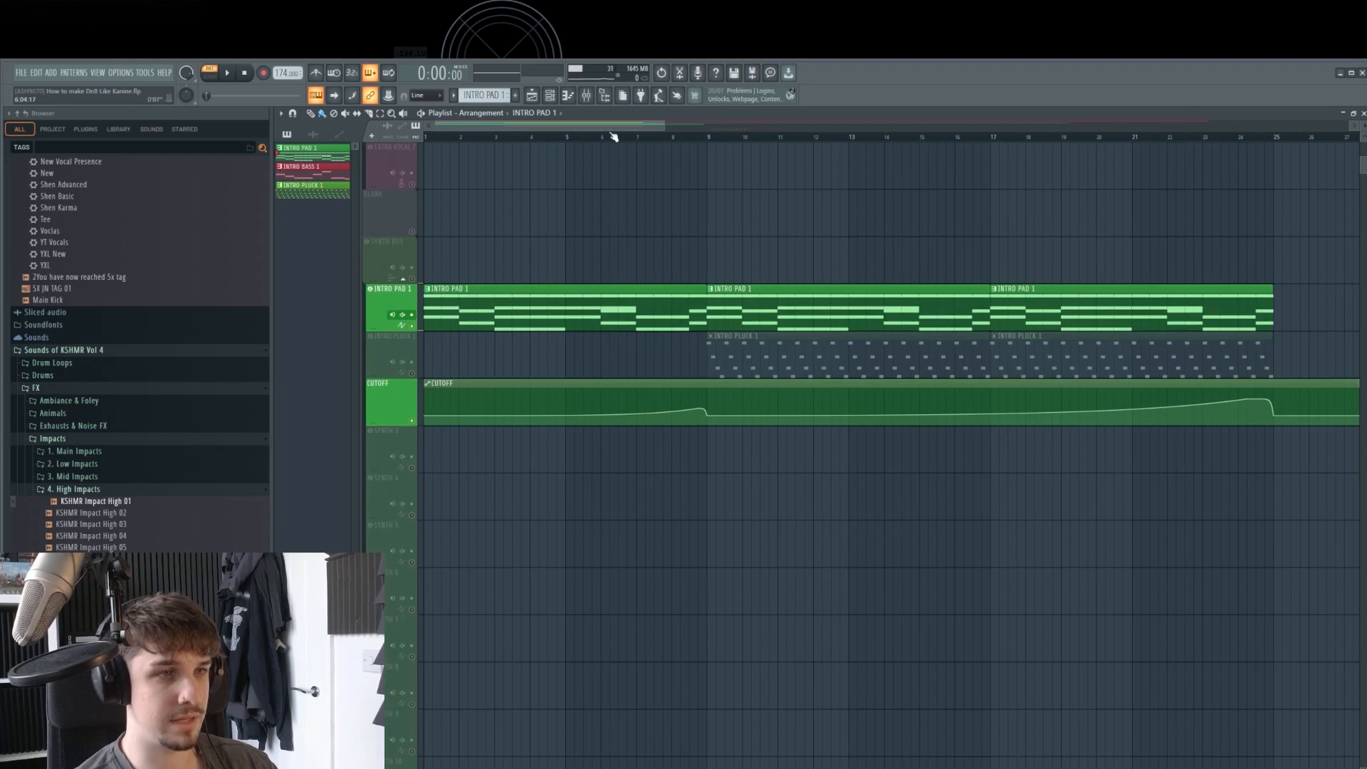
pyautogui.moveTo(614, 137); pyautogui.dragTo(571, 146)
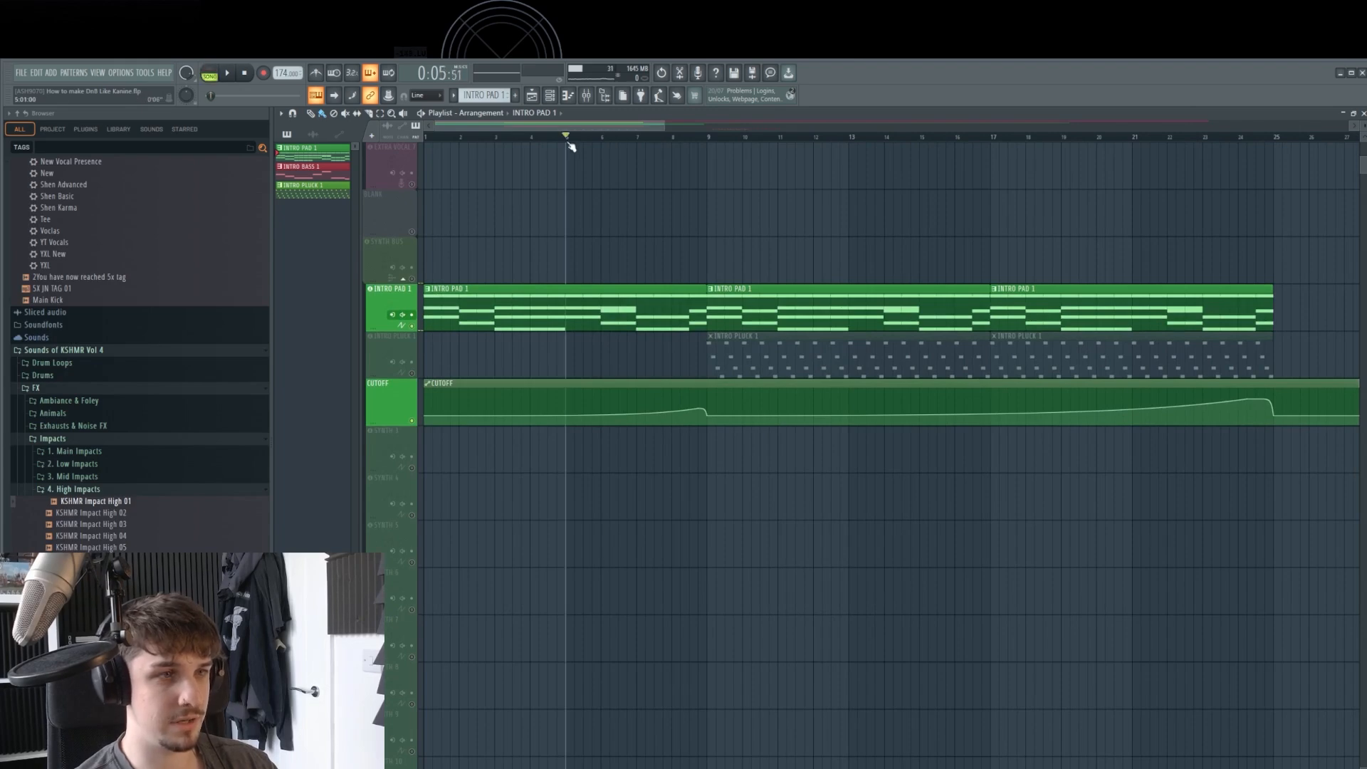
pyautogui.click(629, 382)
# Show all channels in the channel rack, reopen INTRO PAD 1's Serum and play from bar 7 to watch the filter cutoff.
pyautogui.click(551, 100)
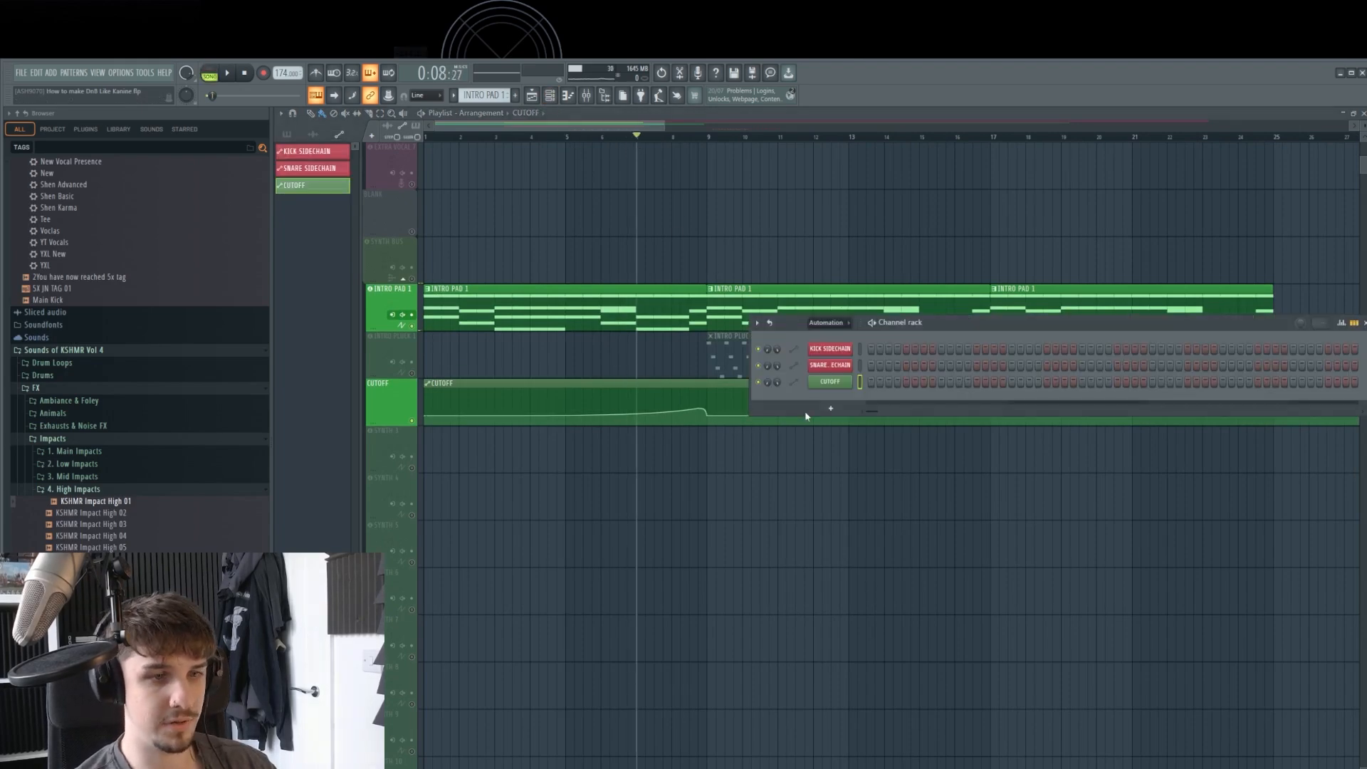
pyautogui.click(837, 322)
pyautogui.click(835, 336)
pyautogui.click(845, 433)
pyautogui.press('space')
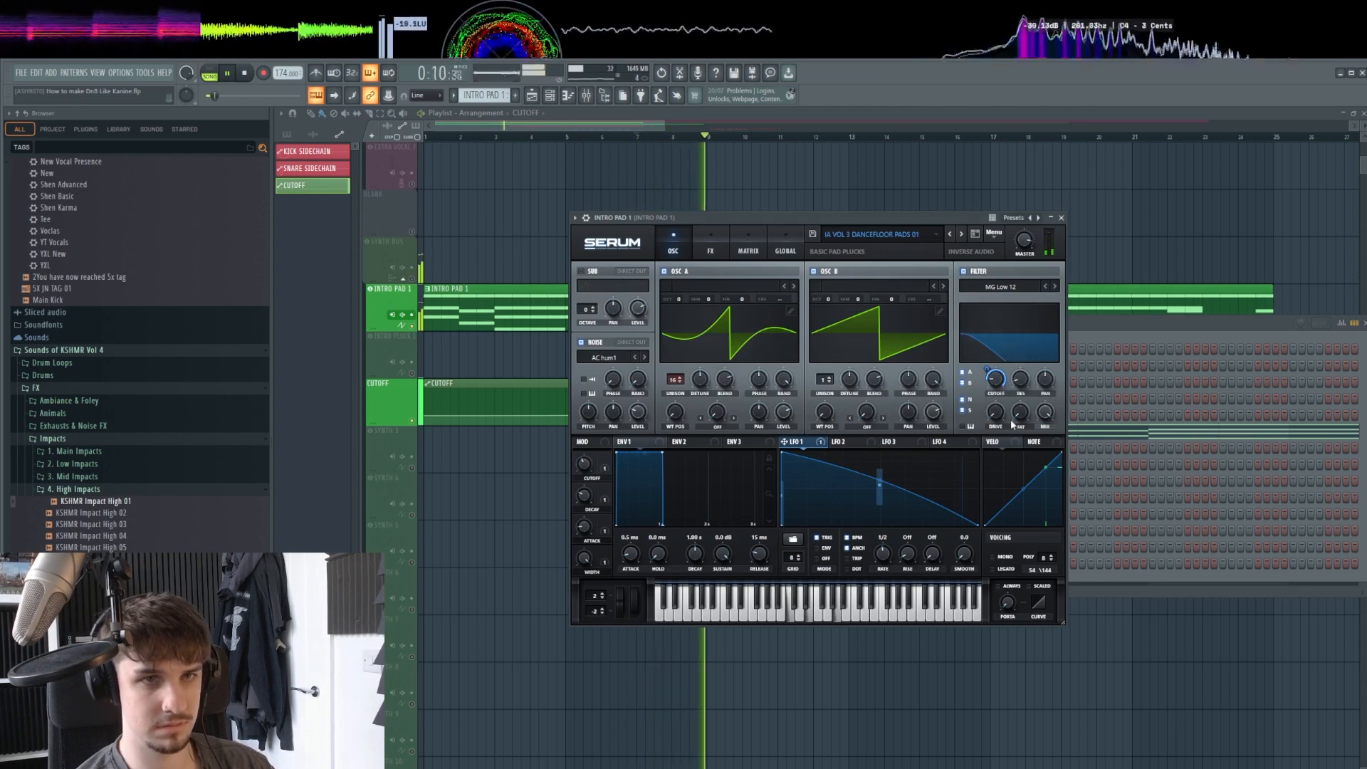
pyautogui.press('space')
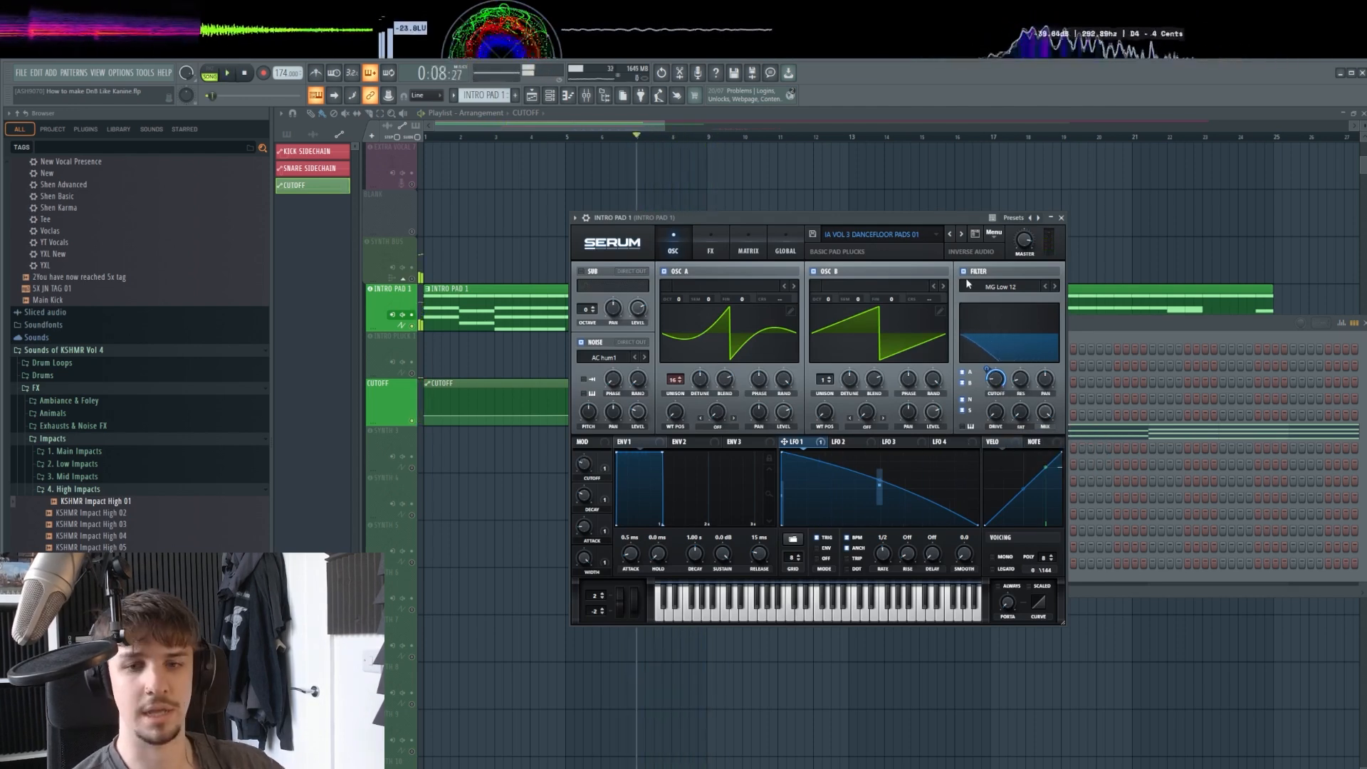
# Select INTRO PAD 1 in the mixer and open its ValhallaVintageVerb effect for inspection.
pyautogui.rightClick(900, 153)
pyautogui.press('F9')
pyautogui.click(408, 268)
pyautogui.click(348, 279)
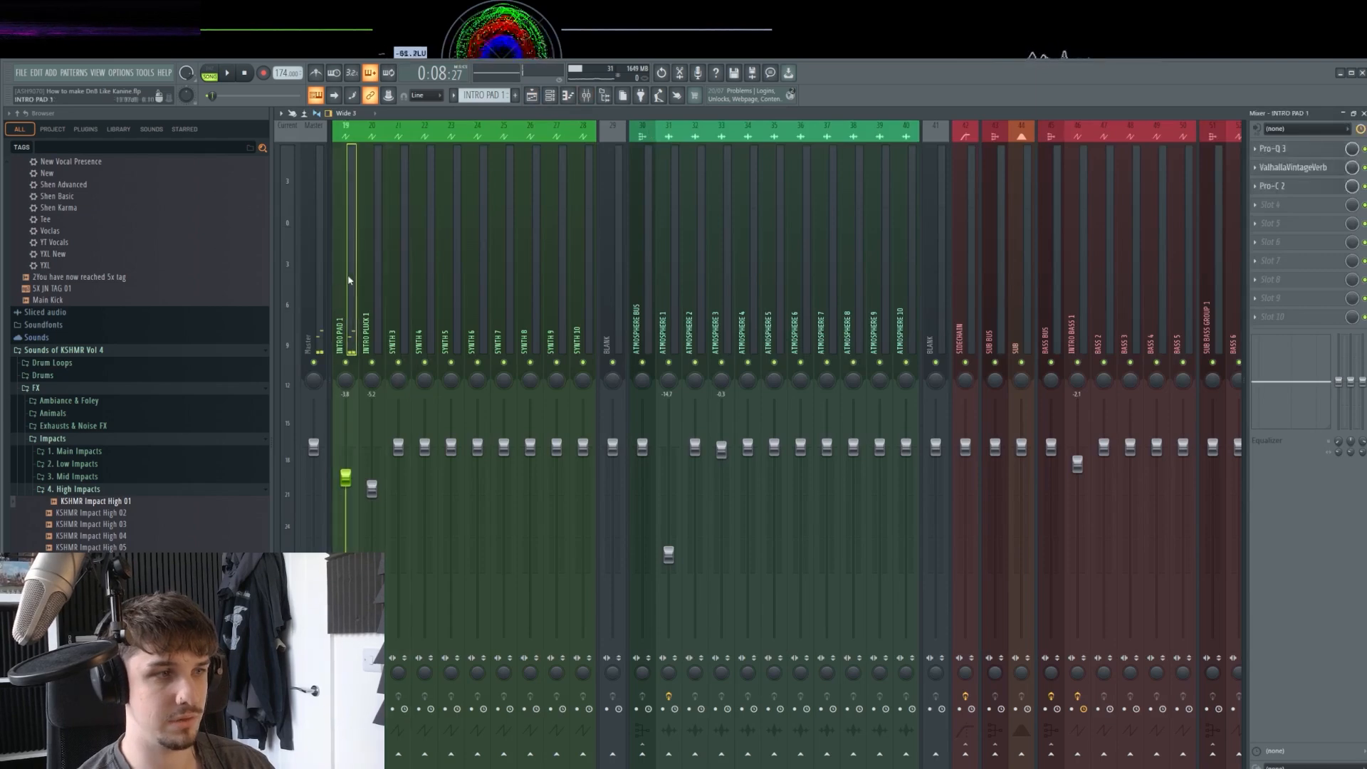
pyautogui.click(1292, 168)
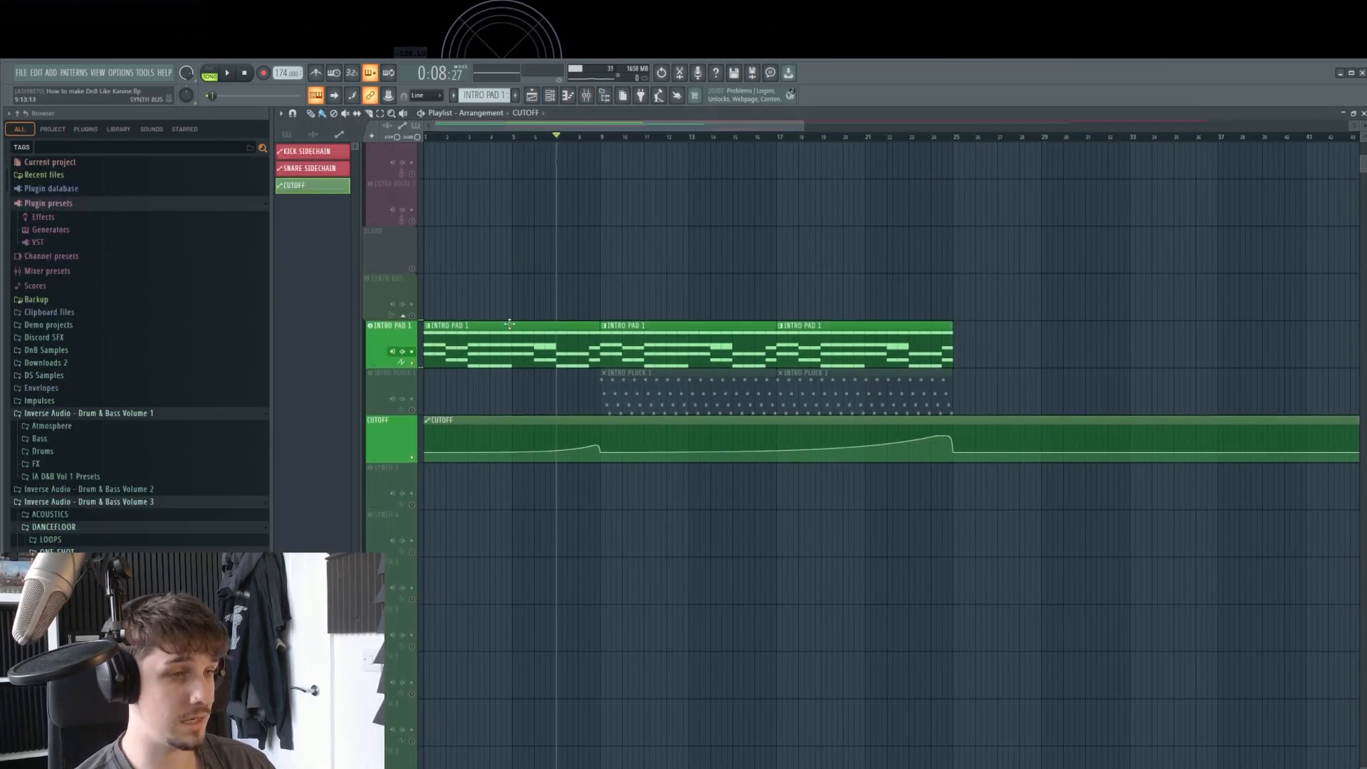
# Solo the INTRO PLUCK 1 track, examine the Opal synth settings on its channel and close the plugin.
pyautogui.rightClick(412, 411)
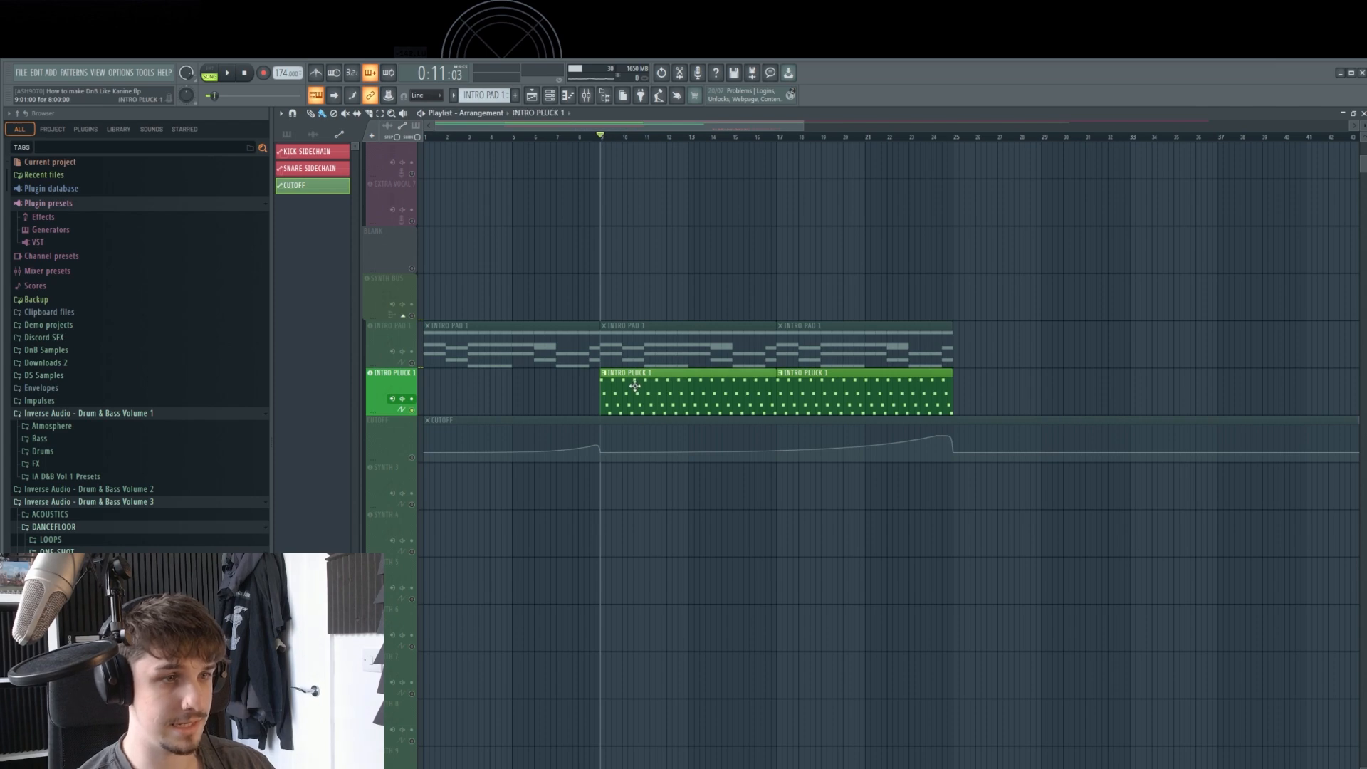
pyautogui.press('F6')
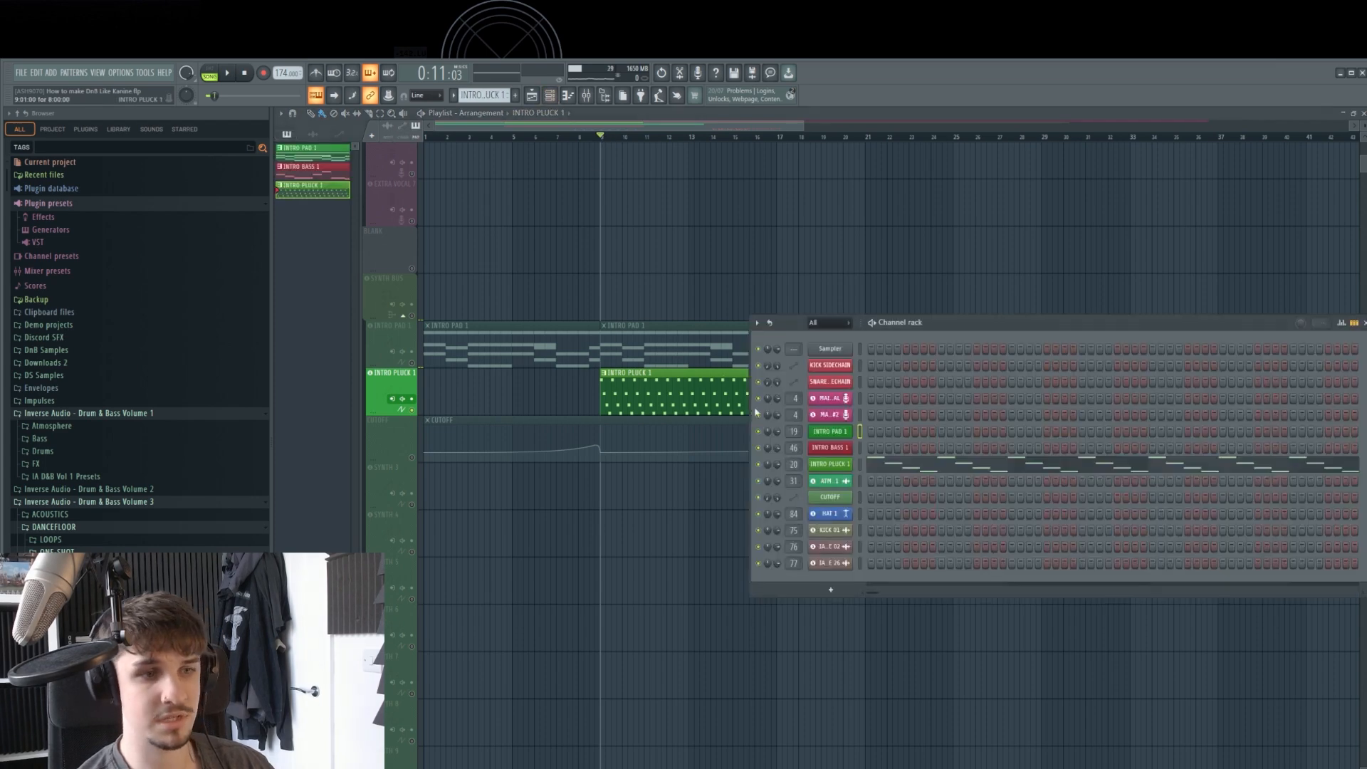
pyautogui.click(849, 433)
pyautogui.moveTo(872, 204); pyautogui.dragTo(882, 193)
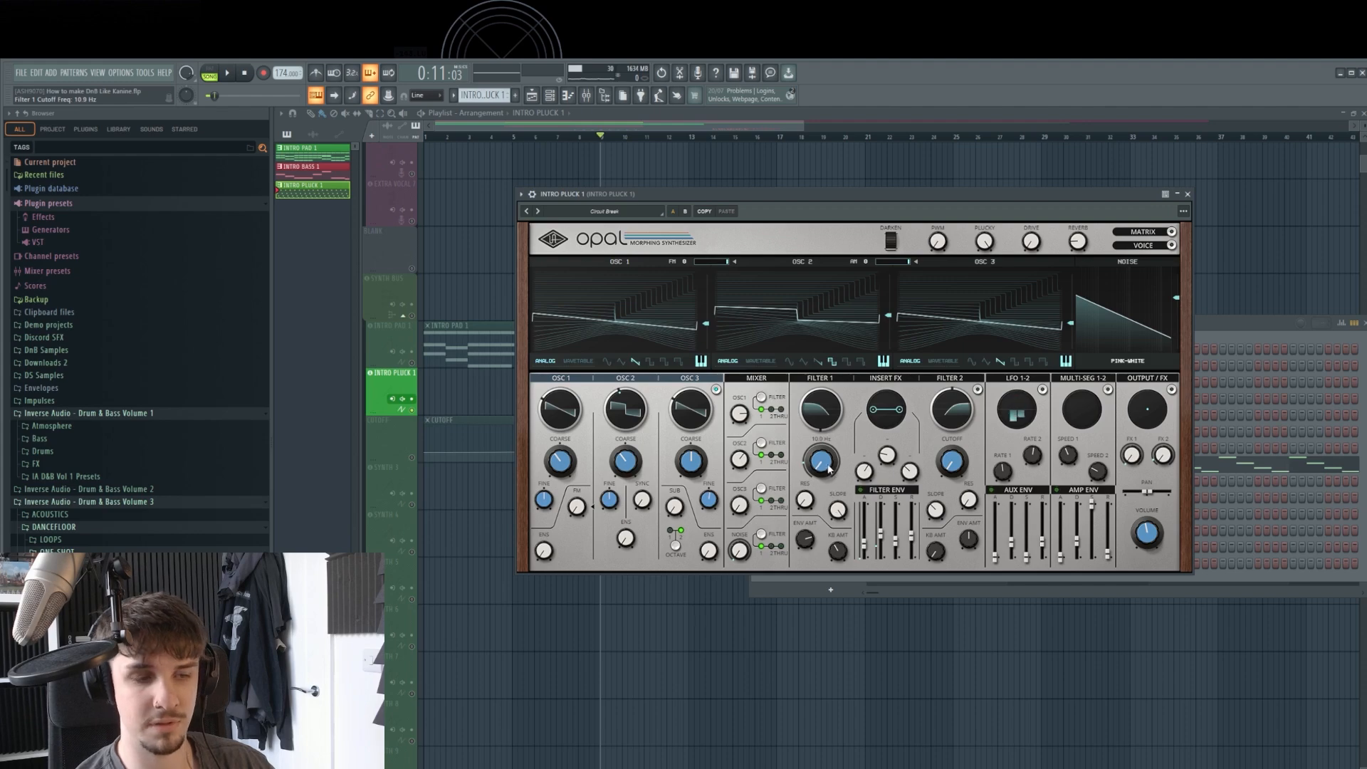
pyautogui.click(1186, 194)
# Open the INTRO PLUCK 1 pattern in the piano roll, play it and examine its note sequence.
pyautogui.click(568, 95)
pyautogui.press('space')
pyautogui.scroll(2, 463, 330)
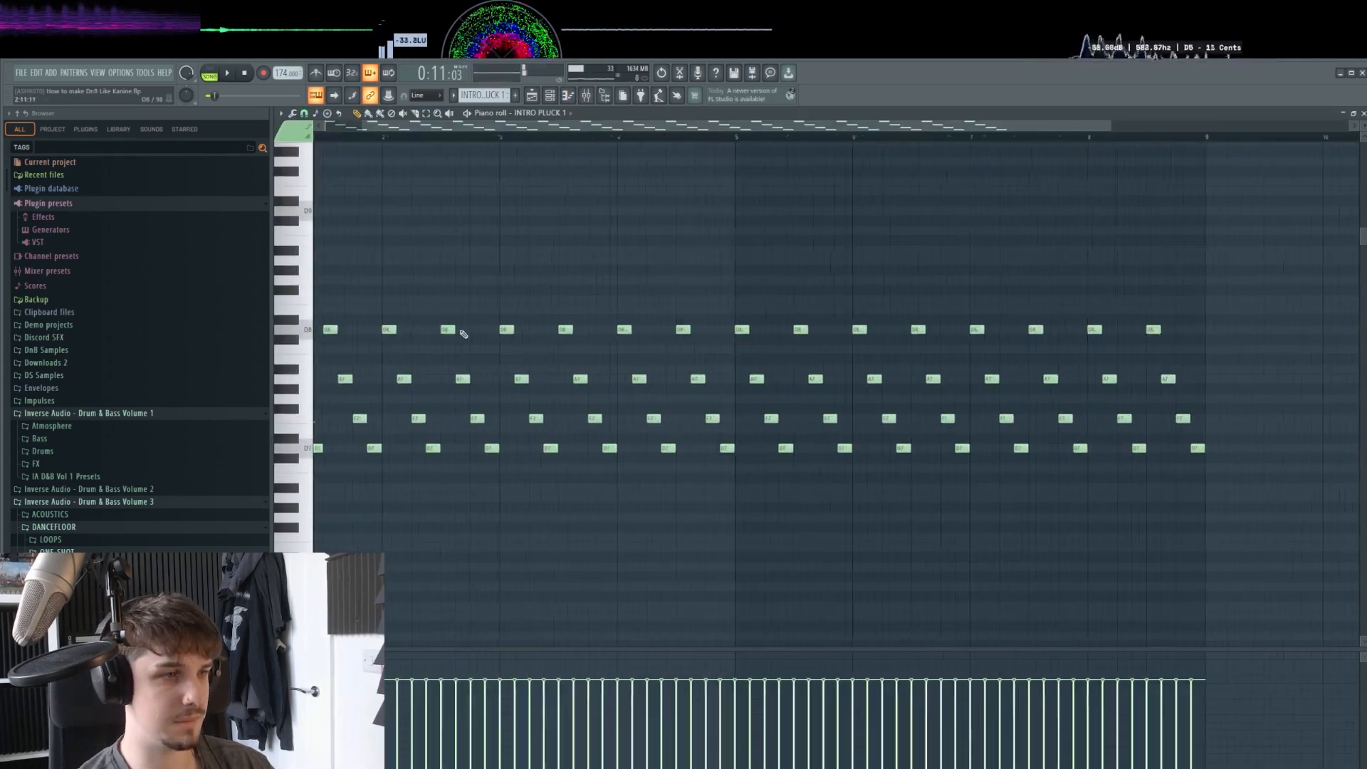
# Examine the rows of notes in the INTRO PLUCK 1 piano roll and delete the stray note near its start.
pyautogui.scroll(2, 463, 330)
pyautogui.keyDown('ctrl'); pyautogui.click(303, 428); pyautogui.keyUp('ctrl')
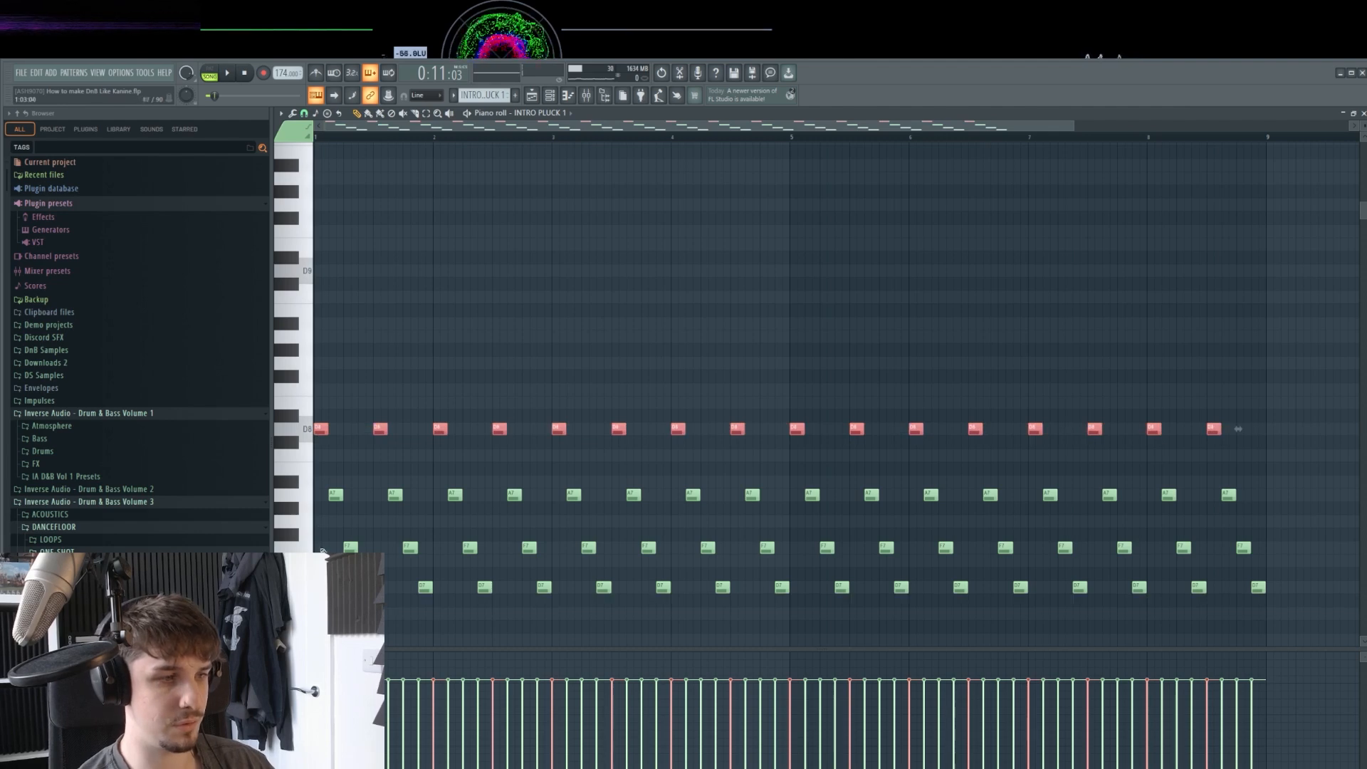
pyautogui.scroll(-3, 360, 370)
pyautogui.click(365, 408)
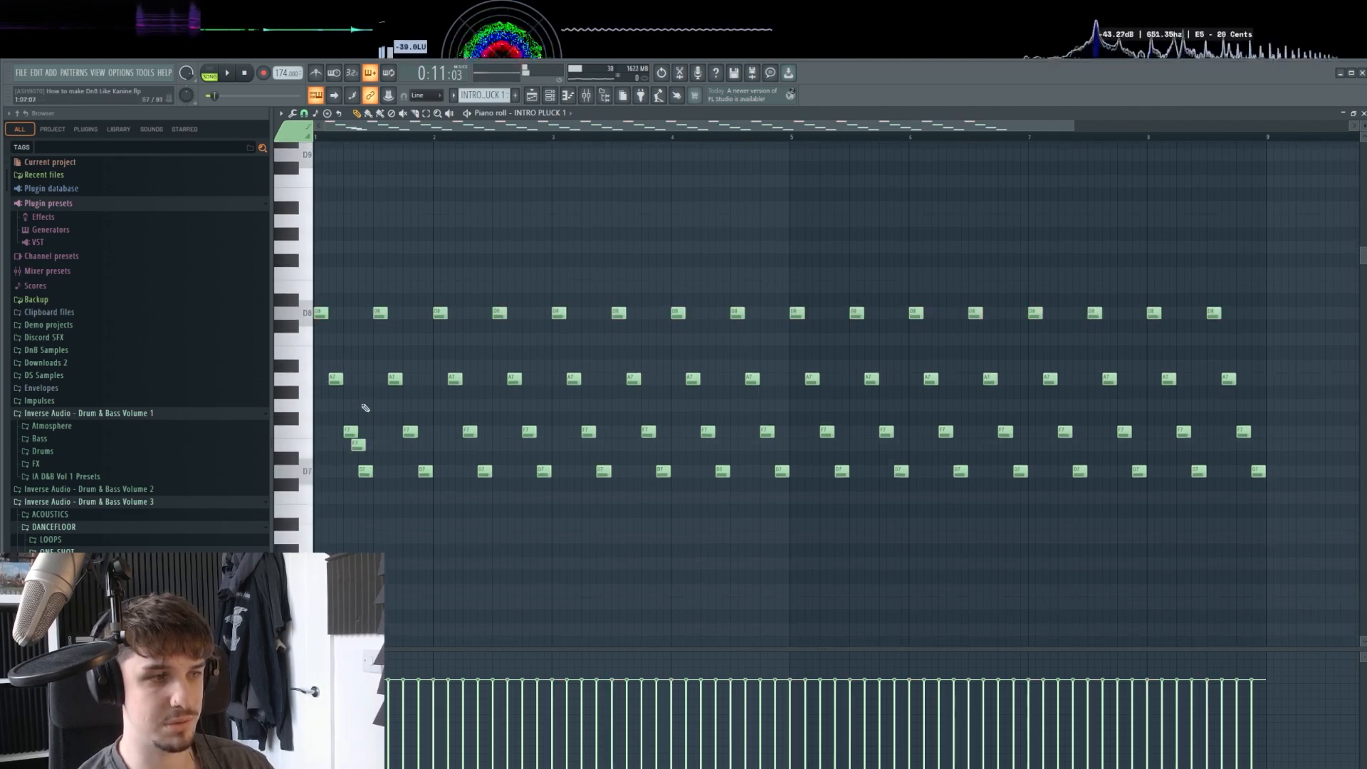
pyautogui.rightClick(359, 444)
# Play INTRO PLUCK 1 and inspect its Motion Dimension, ValhallaVintageVerb, Pro-Q 3, soothe2 and Wider effects.
pyautogui.press('space')
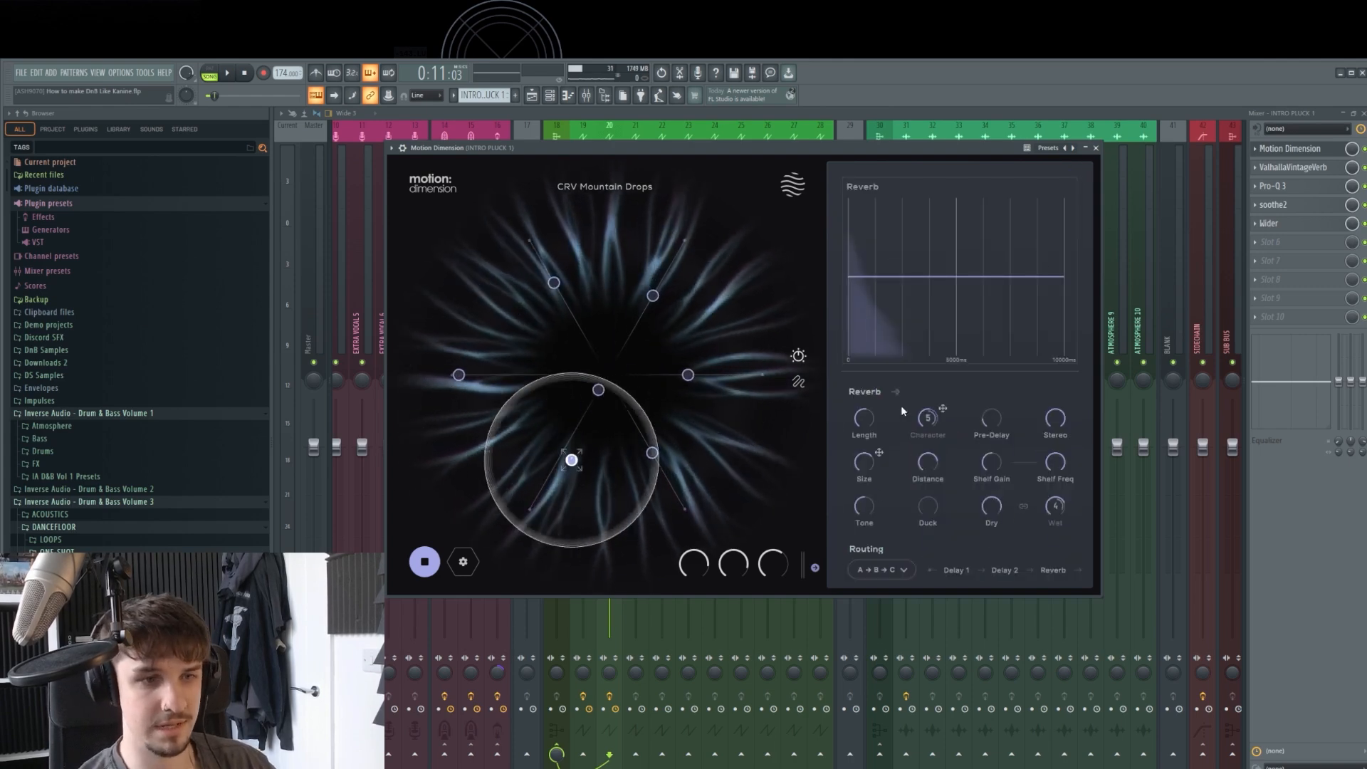
pyautogui.press('space')
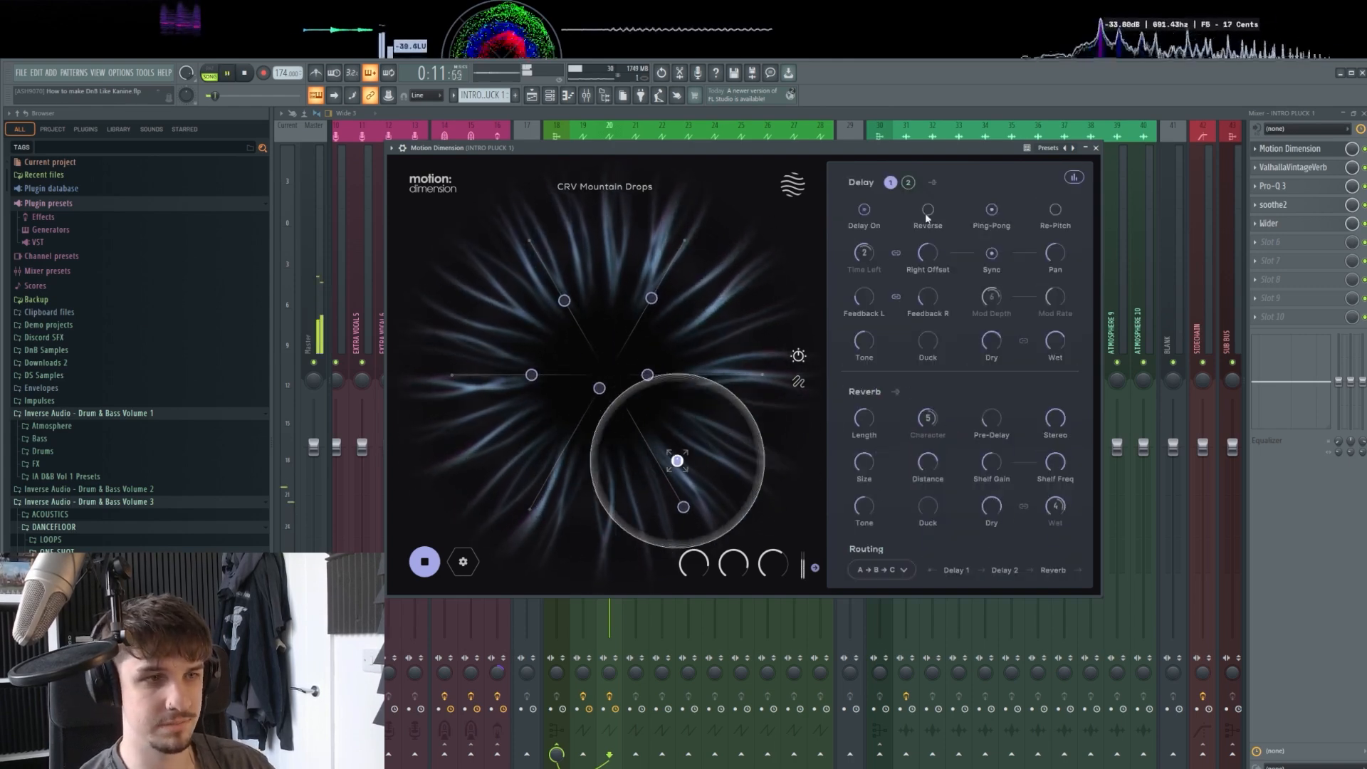
pyautogui.click(1322, 170)
pyautogui.moveTo(928, 186); pyautogui.dragTo(878, 204)
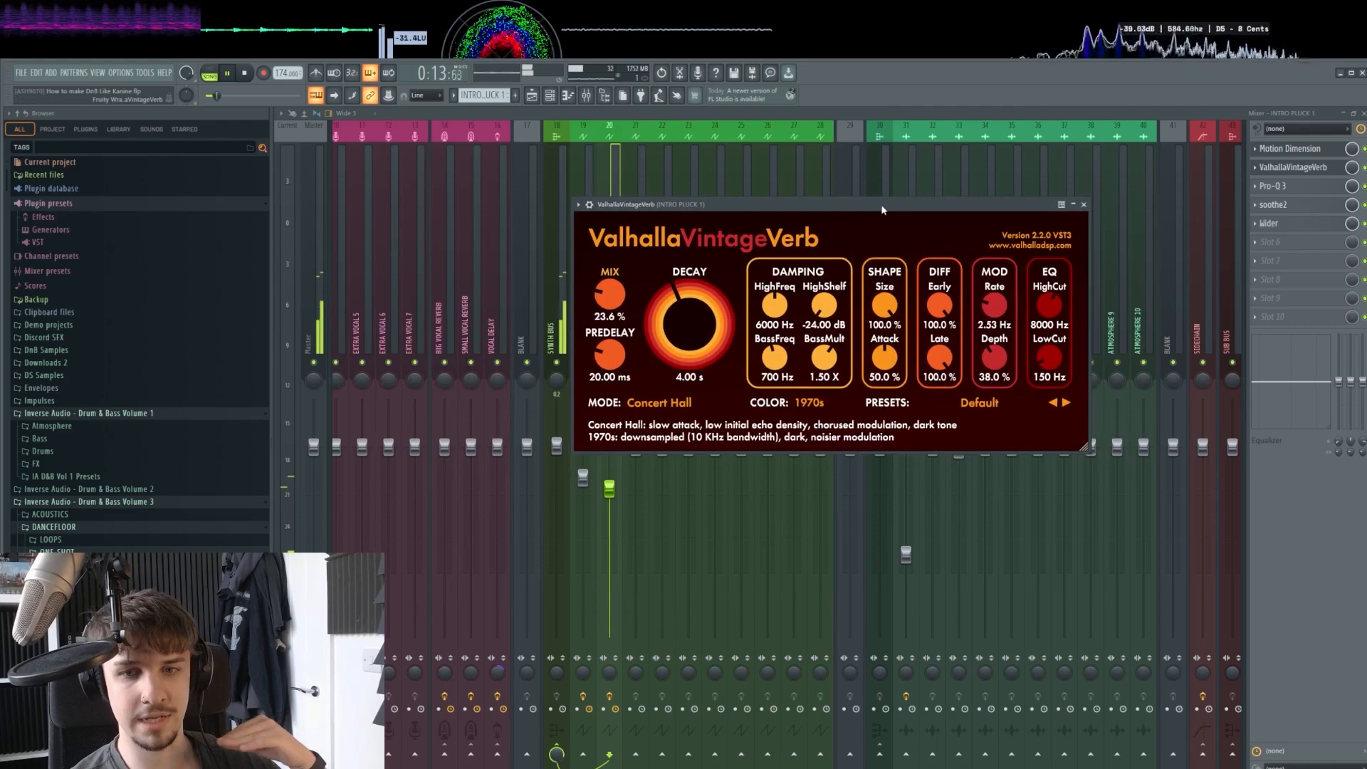
pyautogui.click(1272, 186)
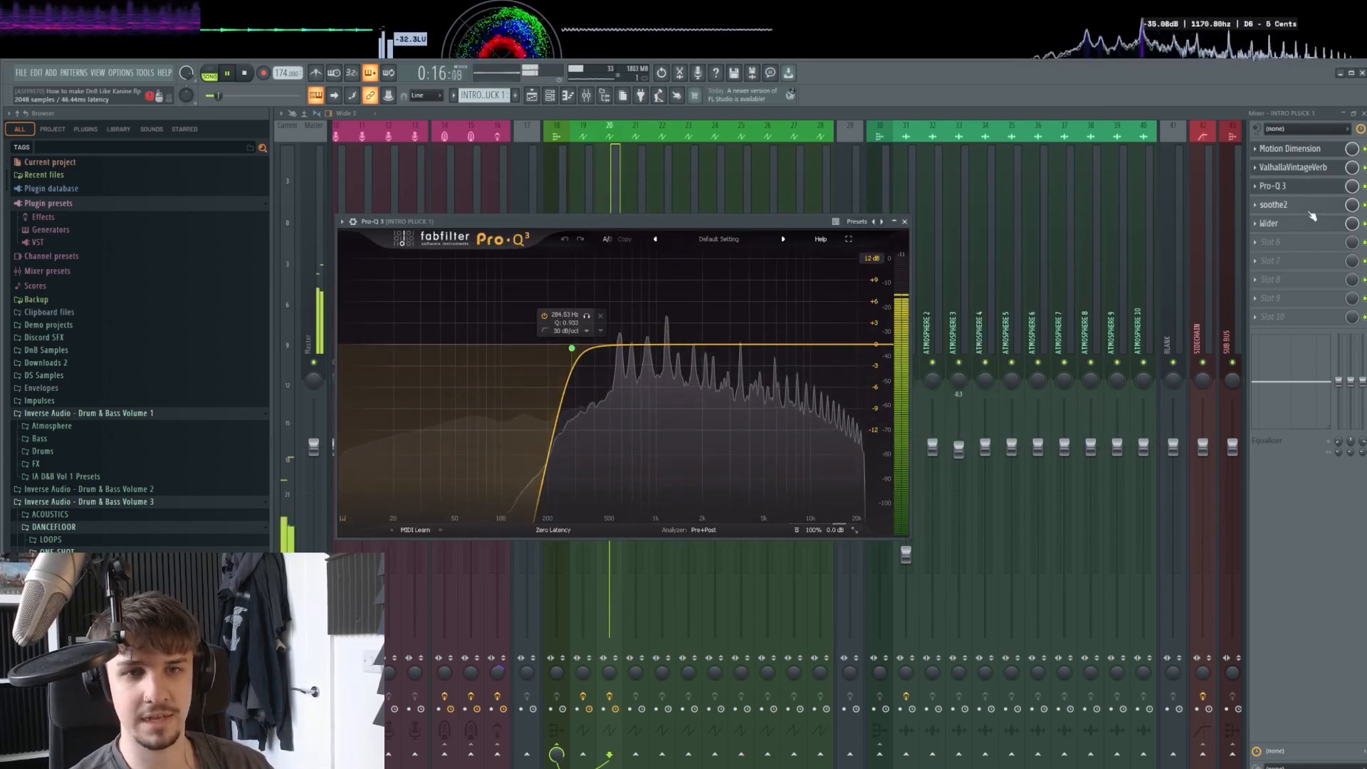
pyautogui.click(1310, 206)
pyautogui.click(1282, 223)
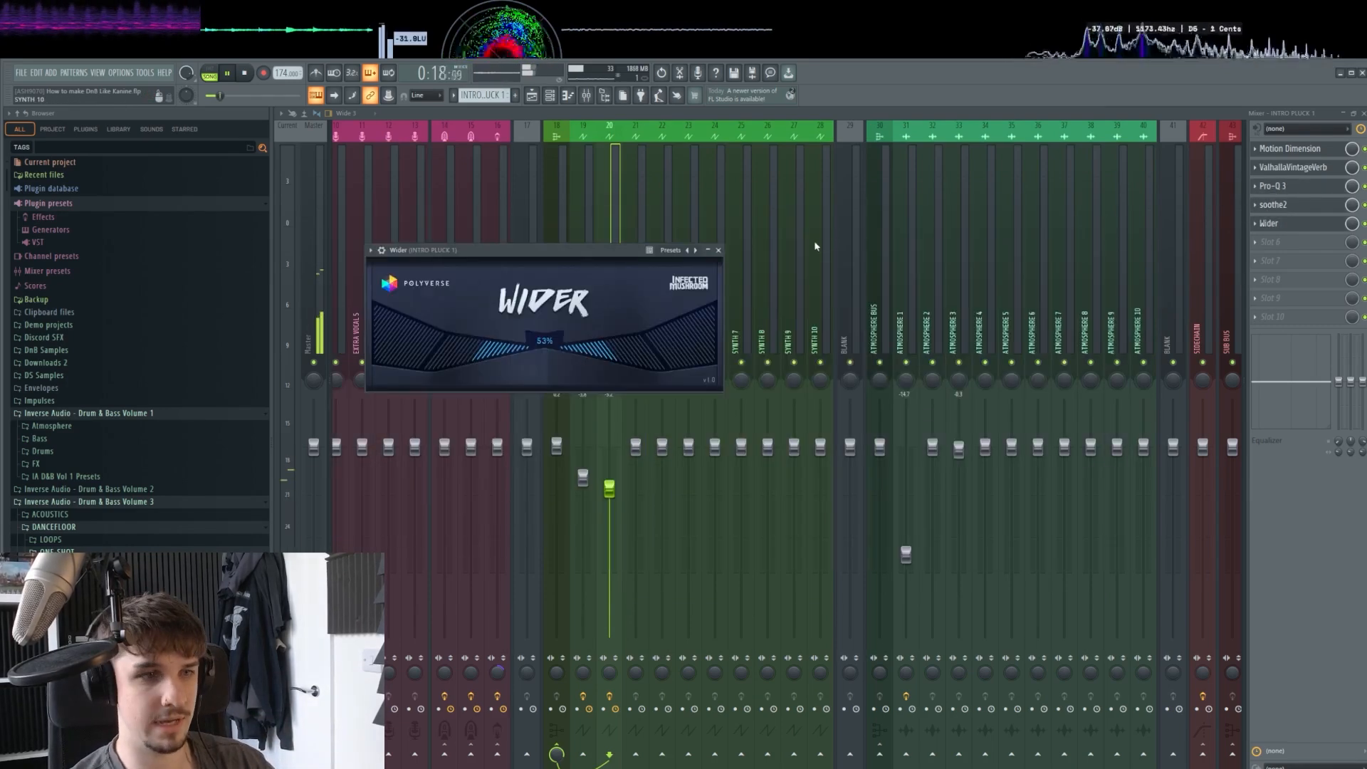
pyautogui.click(1275, 222)
pyautogui.press('space')
# Solo the ATMOSPHERE 1 track in the playlist and open its audio clip's sample settings.
pyautogui.press('F5')
pyautogui.scroll(-5, 656, 289)
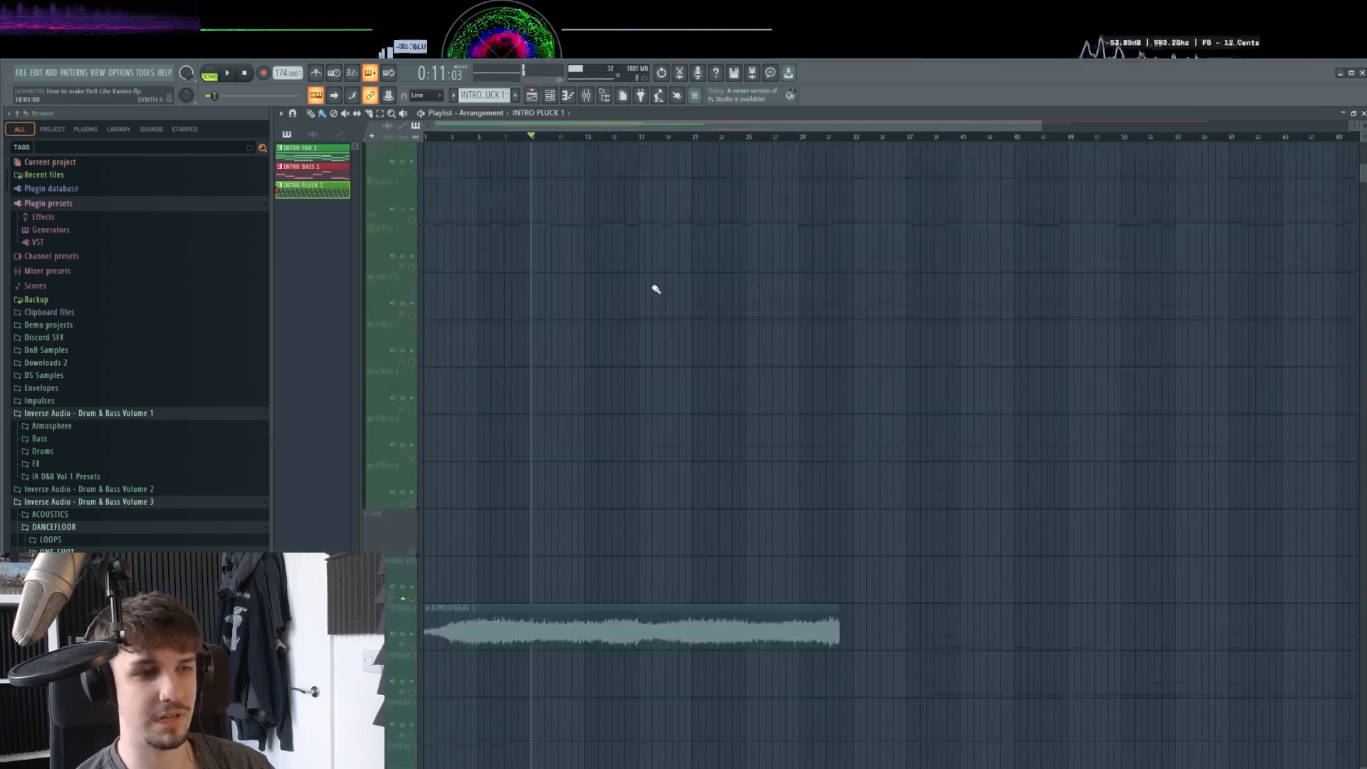
pyautogui.scroll(-1, 654, 289)
pyautogui.scroll(-4, 648, 290)
pyautogui.click(412, 247)
pyautogui.moveTo(649, 251); pyautogui.dragTo(649, 434)
pyautogui.doubleClick(633, 400)
pyautogui.moveTo(534, 265); pyautogui.dragTo(816, 257)
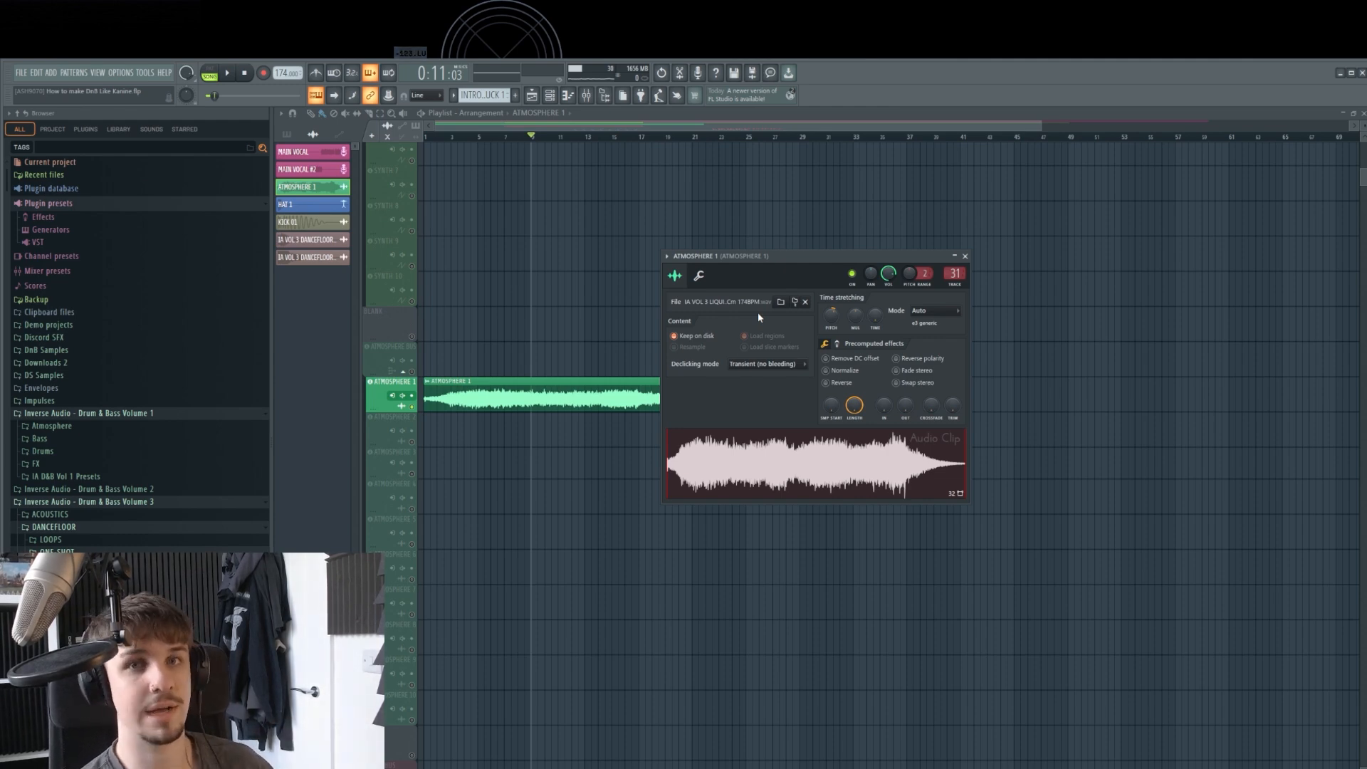
# Play ATMOSPHERE 1 on its own and inspect the Pro-Q 3 and Wider effects on its mixer track.
pyautogui.scroll(1, 555, 351)
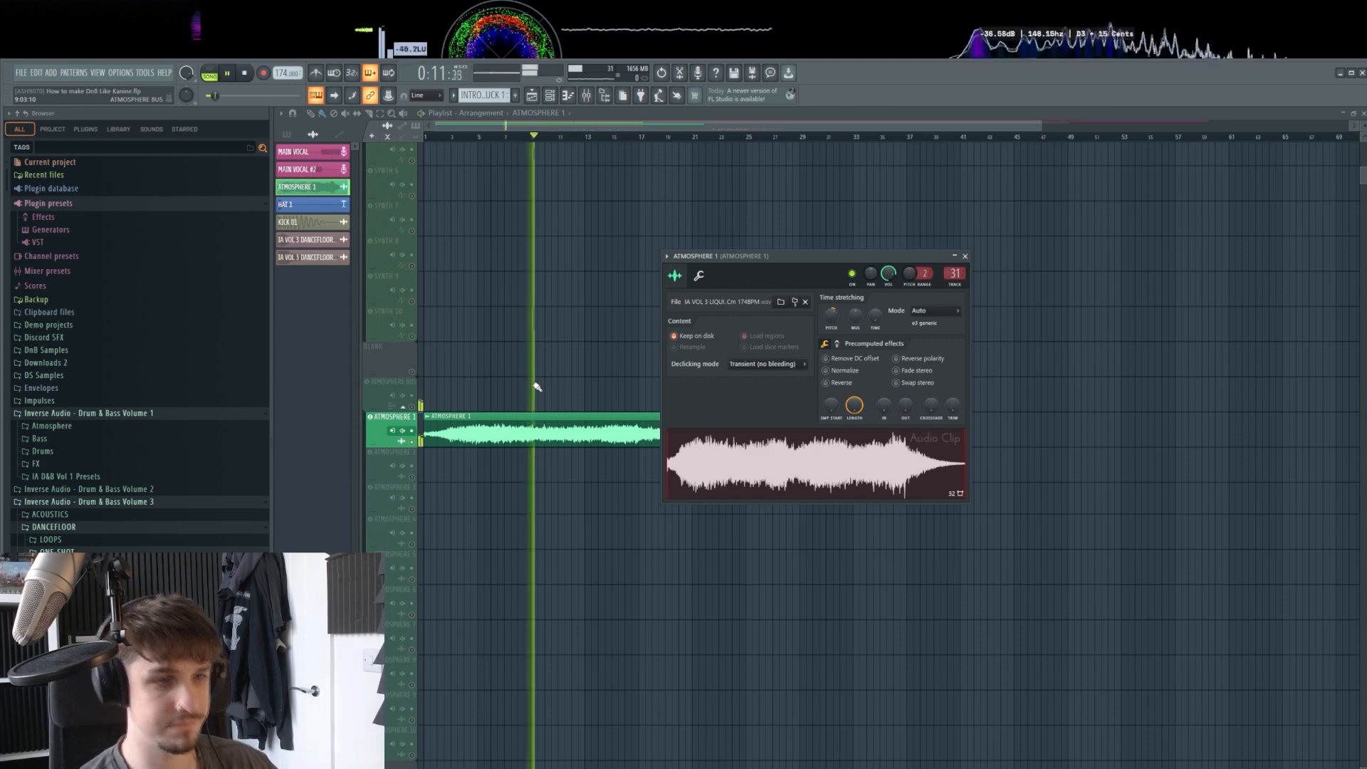
pyautogui.scroll(3, 538, 387)
pyautogui.moveTo(538, 386); pyautogui.dragTo(633, 410)
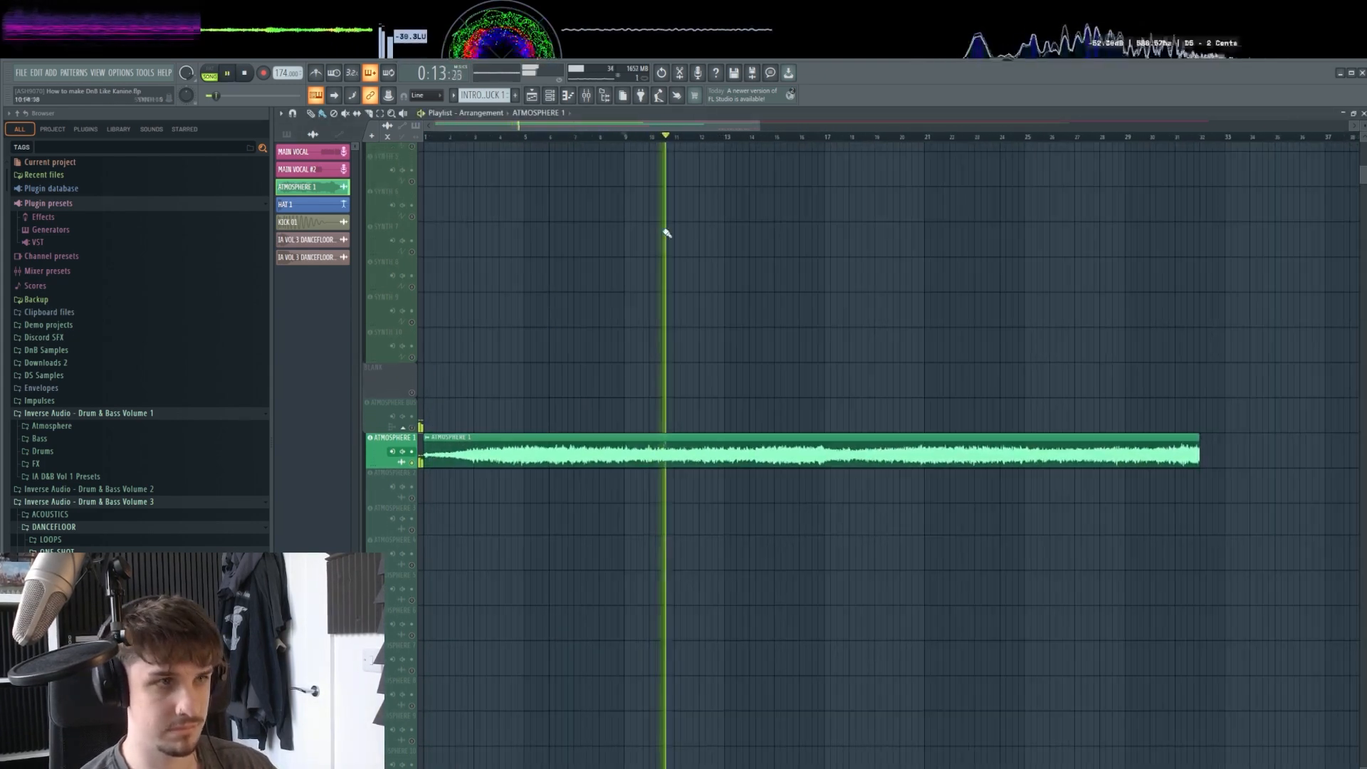
pyautogui.click(586, 96)
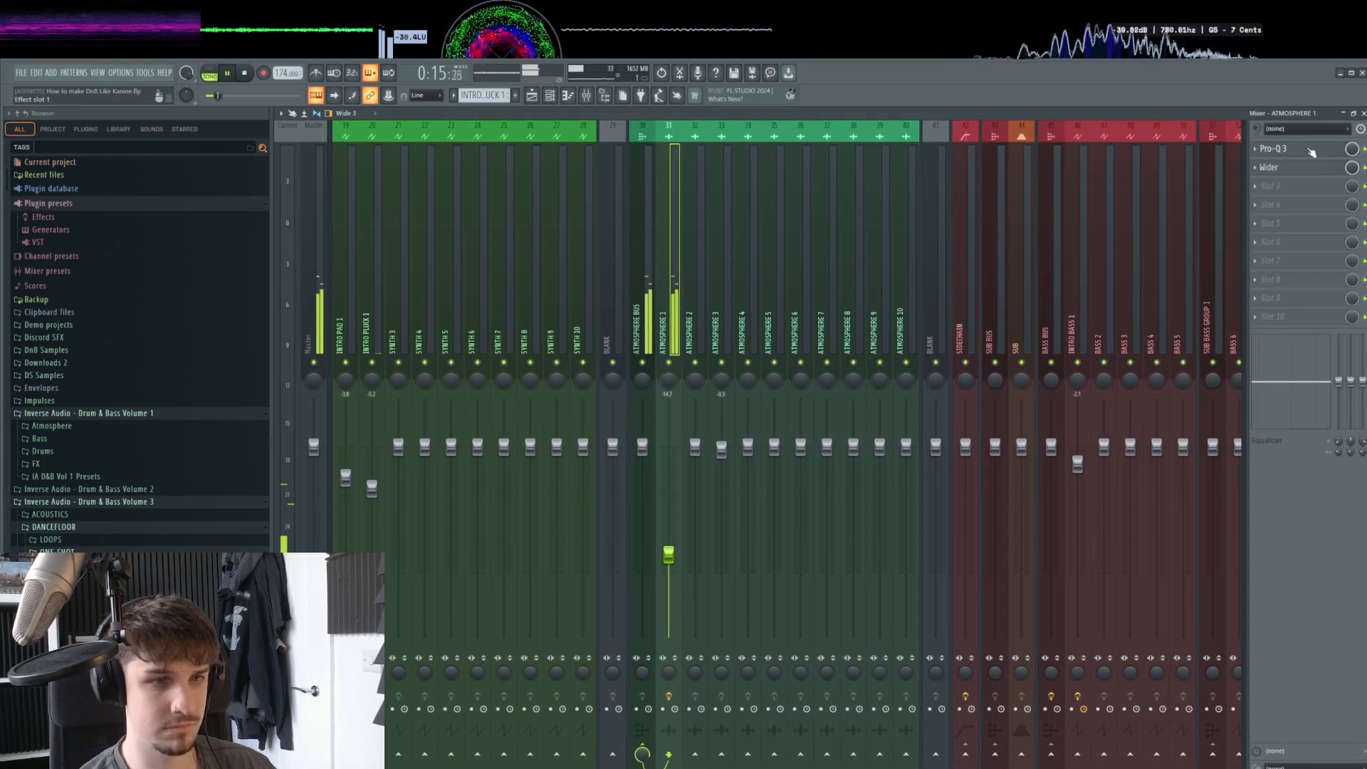
pyautogui.click(1312, 152)
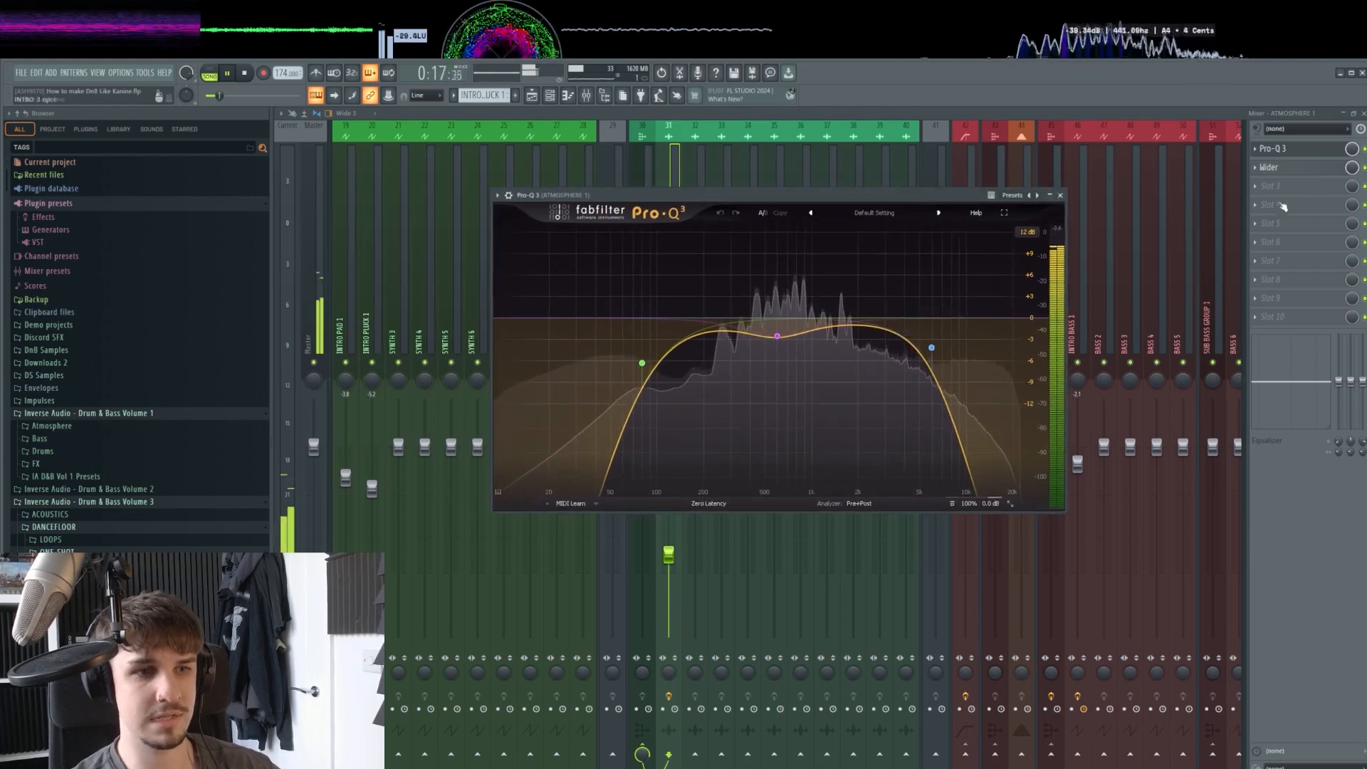
pyautogui.click(1289, 168)
pyautogui.click(1292, 168)
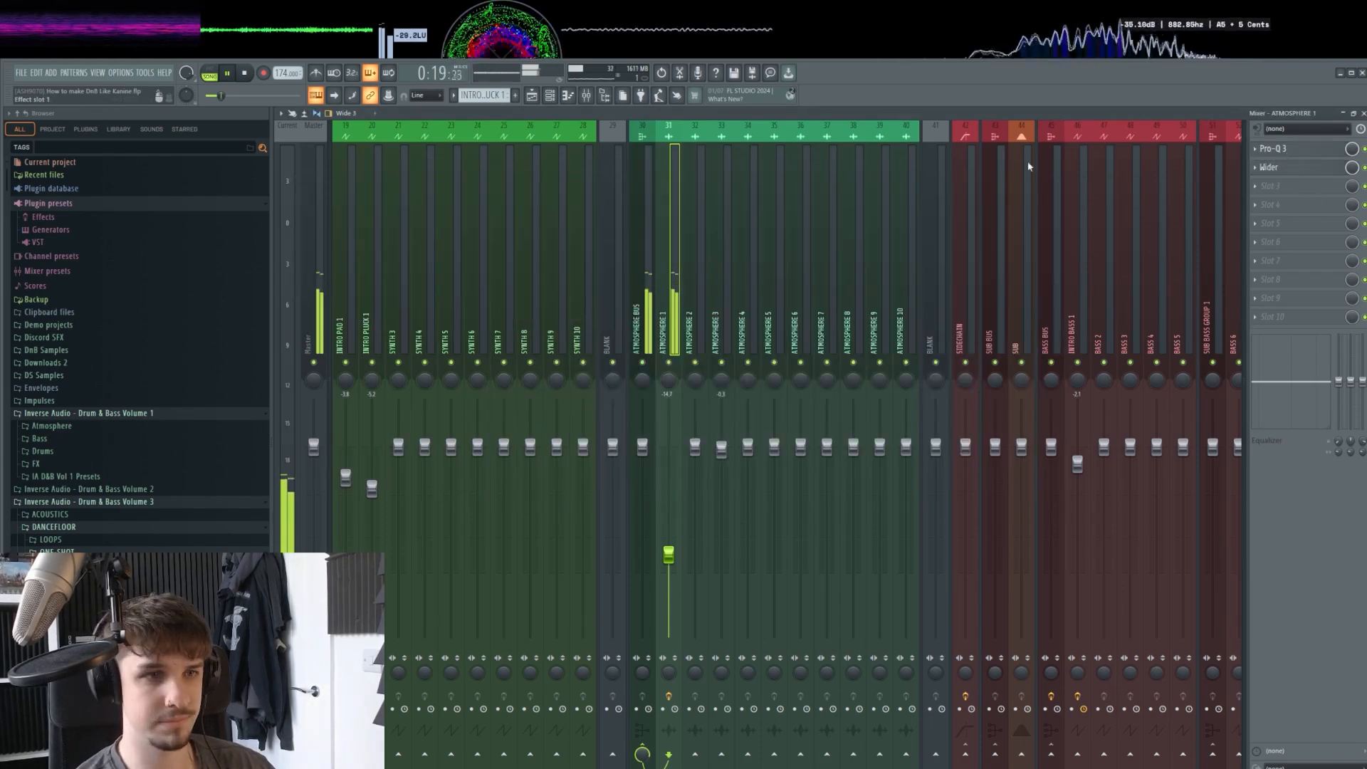
# Turn the INTRO PAD 1, INTRO PLUCK 1 and CUTOFF playlist tracks back on and play them together with ATMOSPHERE 1.
pyautogui.click(532, 99)
pyautogui.press('space')
pyautogui.scroll(2, 787, 520)
pyautogui.scroll(-2, 620, 278)
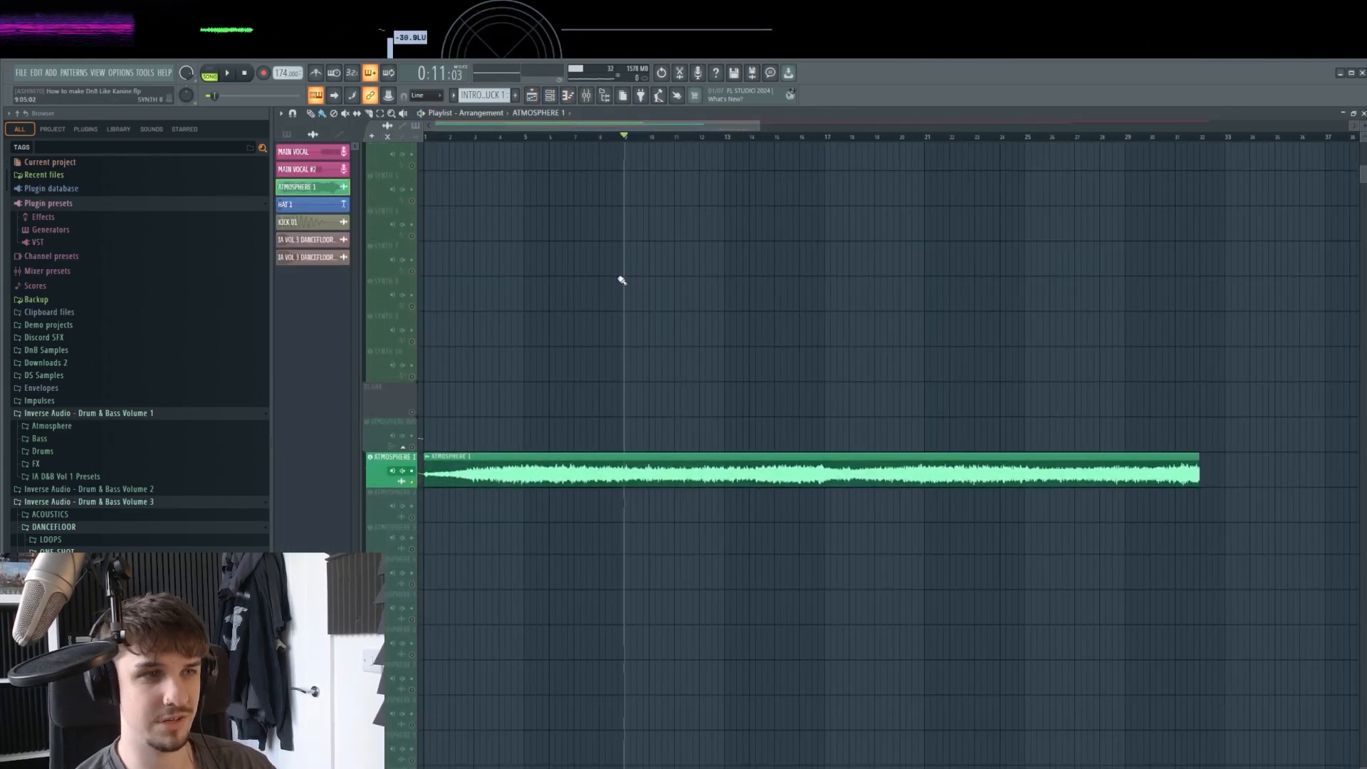
pyautogui.scroll(3, 511, 329)
pyautogui.click(413, 376)
pyautogui.click(413, 341)
pyautogui.click(413, 307)
pyautogui.press('space')
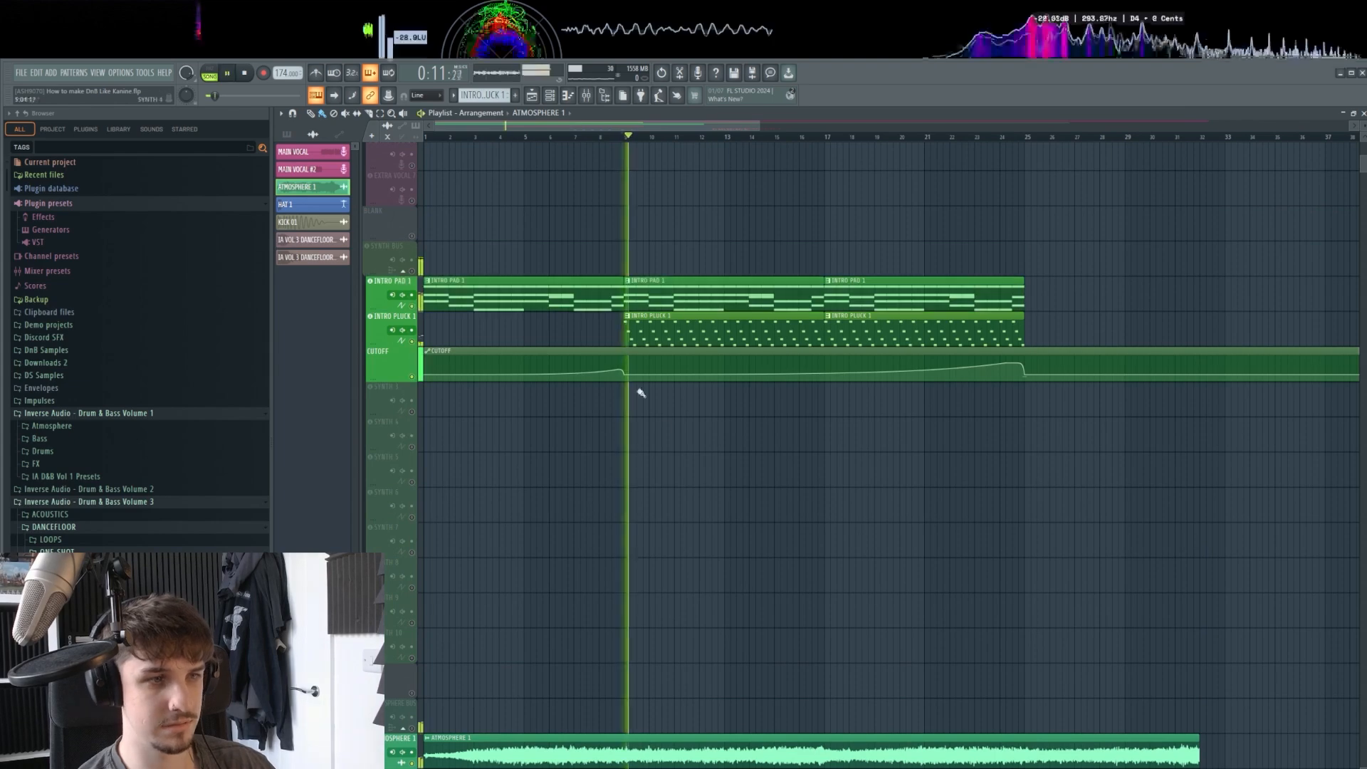
pyautogui.scroll(-1, 773, 462)
pyautogui.scroll(-1, 804, 443)
pyautogui.scroll(-2, 746, 450)
pyautogui.scroll(-6, 741, 451)
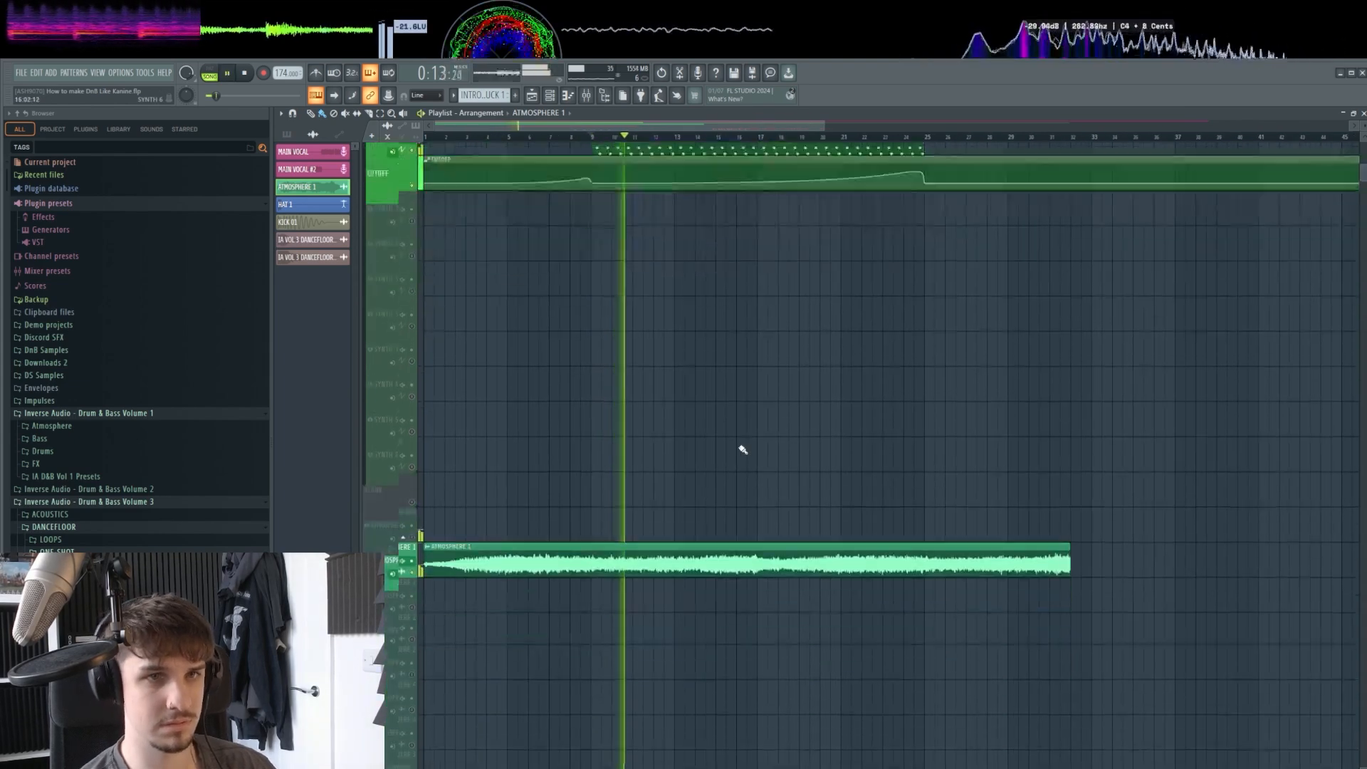
pyautogui.scroll(-3, 641, 382)
pyautogui.press('space')
# Solo the INTRO BASS 1 track and examine the oscillators and filter of its Serum synth.
pyautogui.click(415, 475)
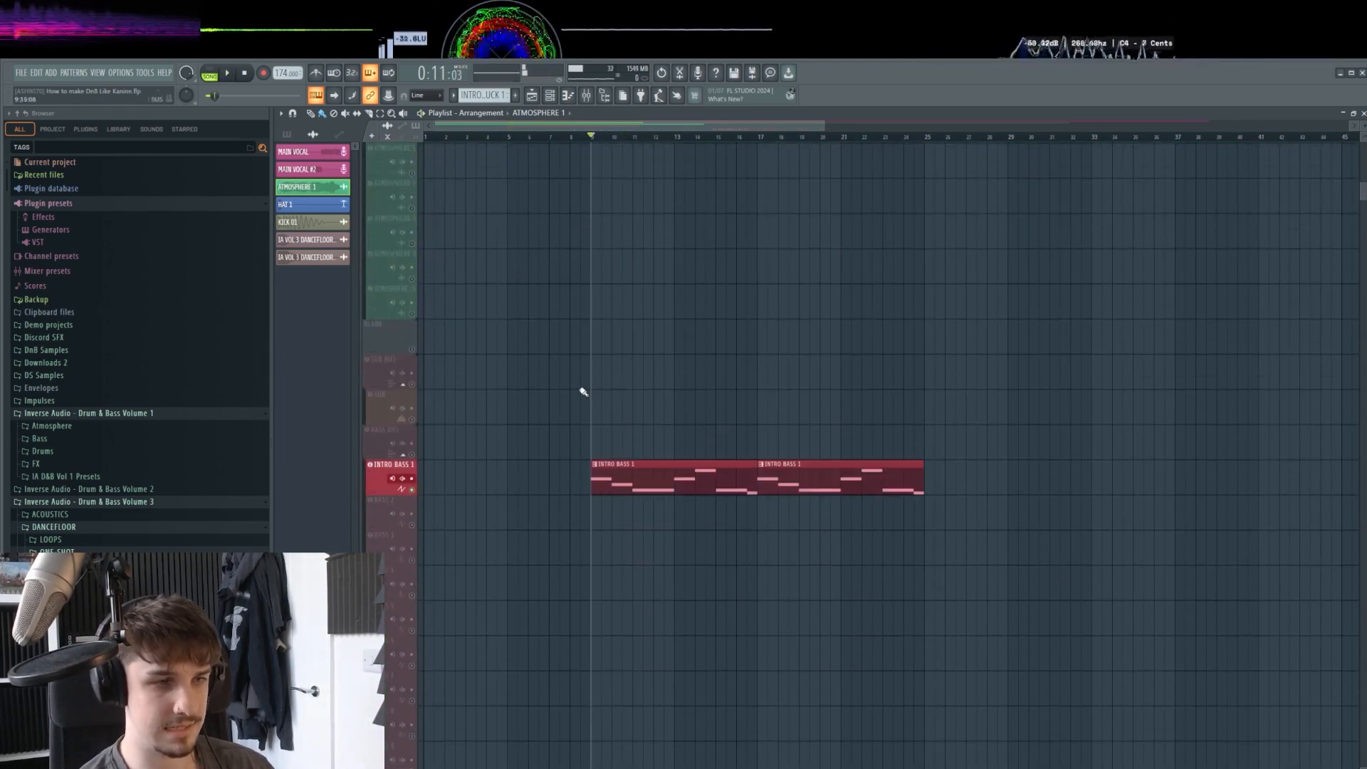
pyautogui.click(561, 96)
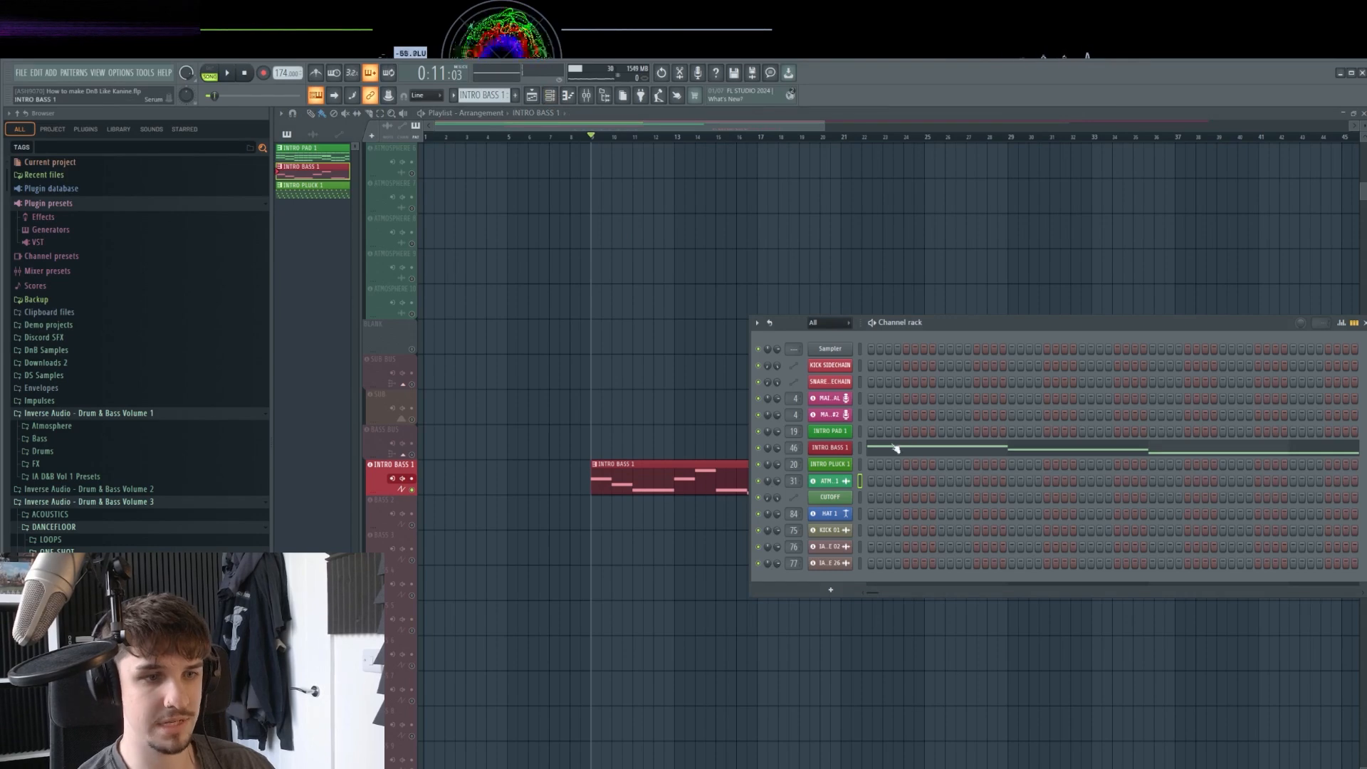
pyautogui.click(830, 448)
pyautogui.moveTo(796, 195); pyautogui.dragTo(824, 182)
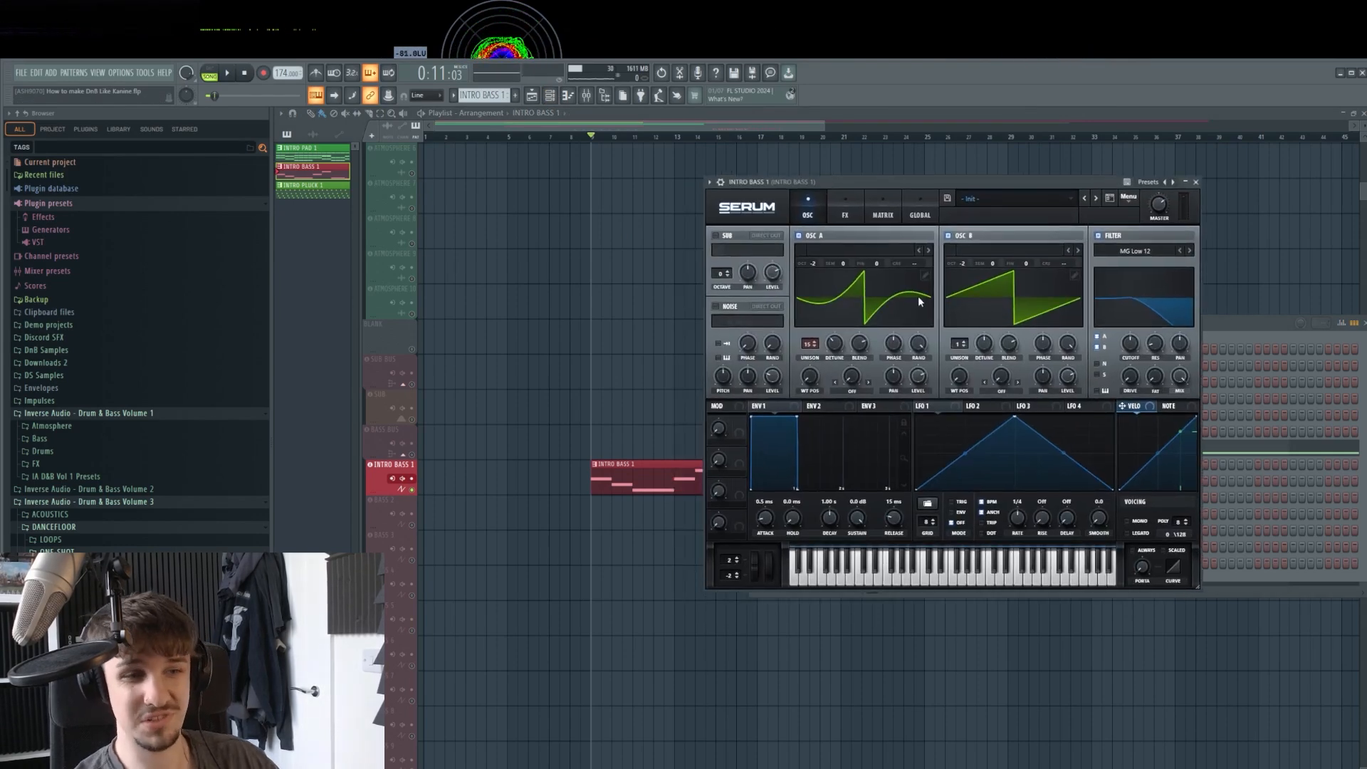
pyautogui.click(1130, 309)
pyautogui.click(1131, 309)
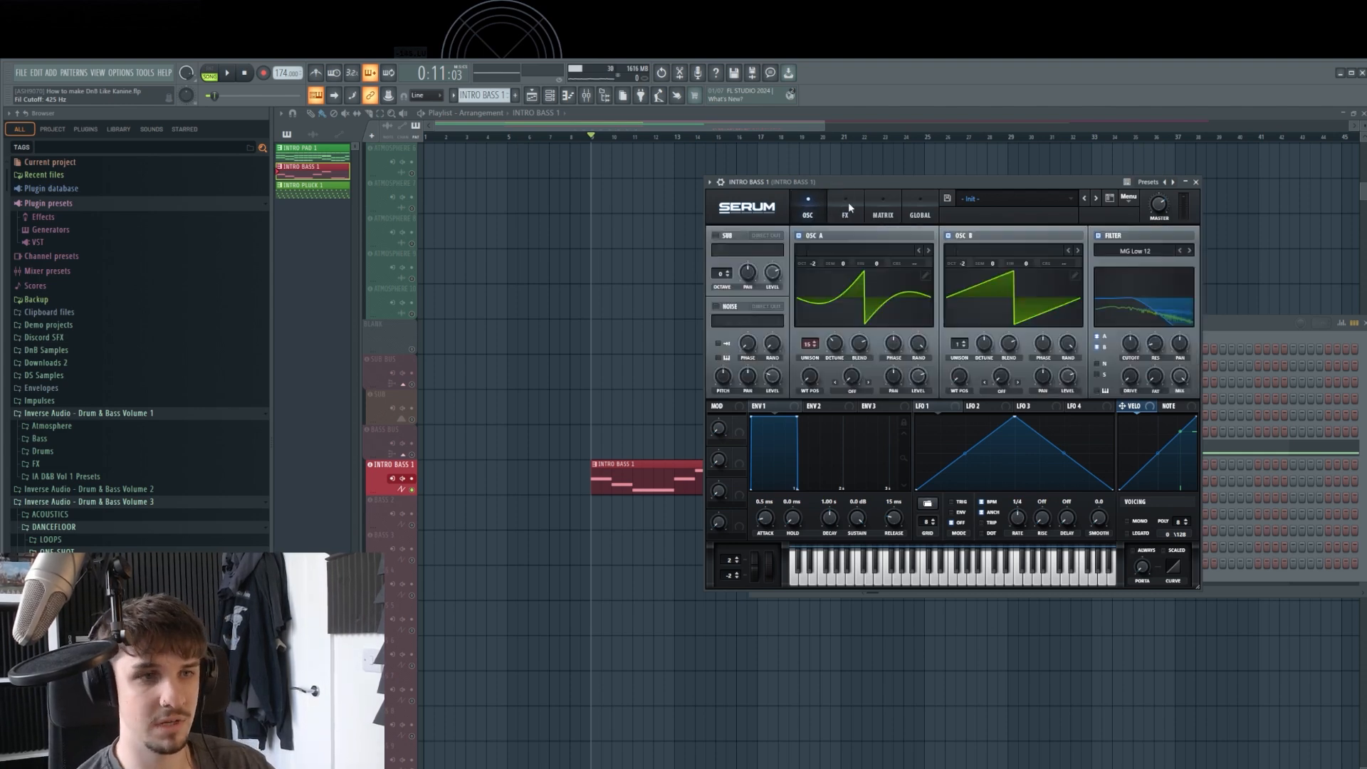
# Play INTRO BASS 1, inspect its Decapitator and Flex Chorus effects in the mixer and toggle the Flex Chorus.
pyautogui.press('space')
pyautogui.click(586, 96)
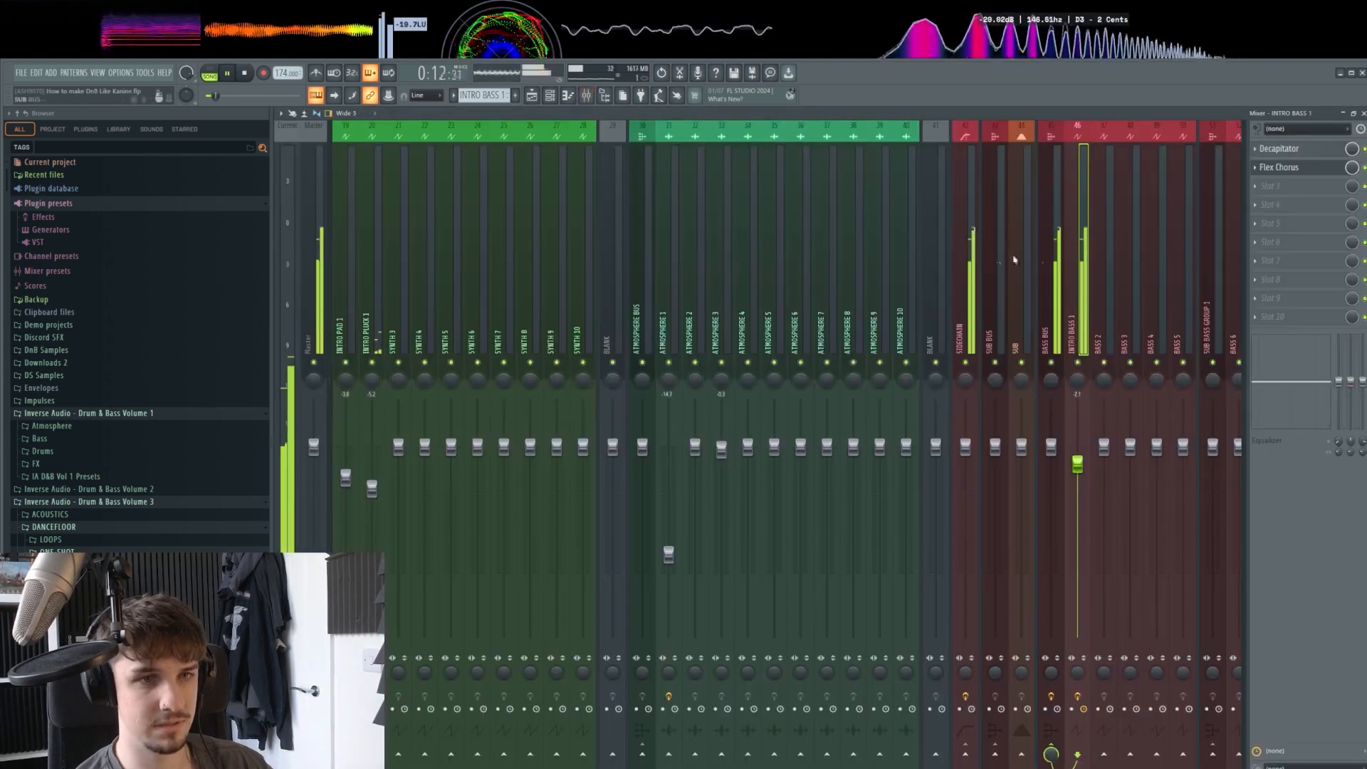
pyautogui.hscroll(2, 1014, 259)
pyautogui.click(1279, 149)
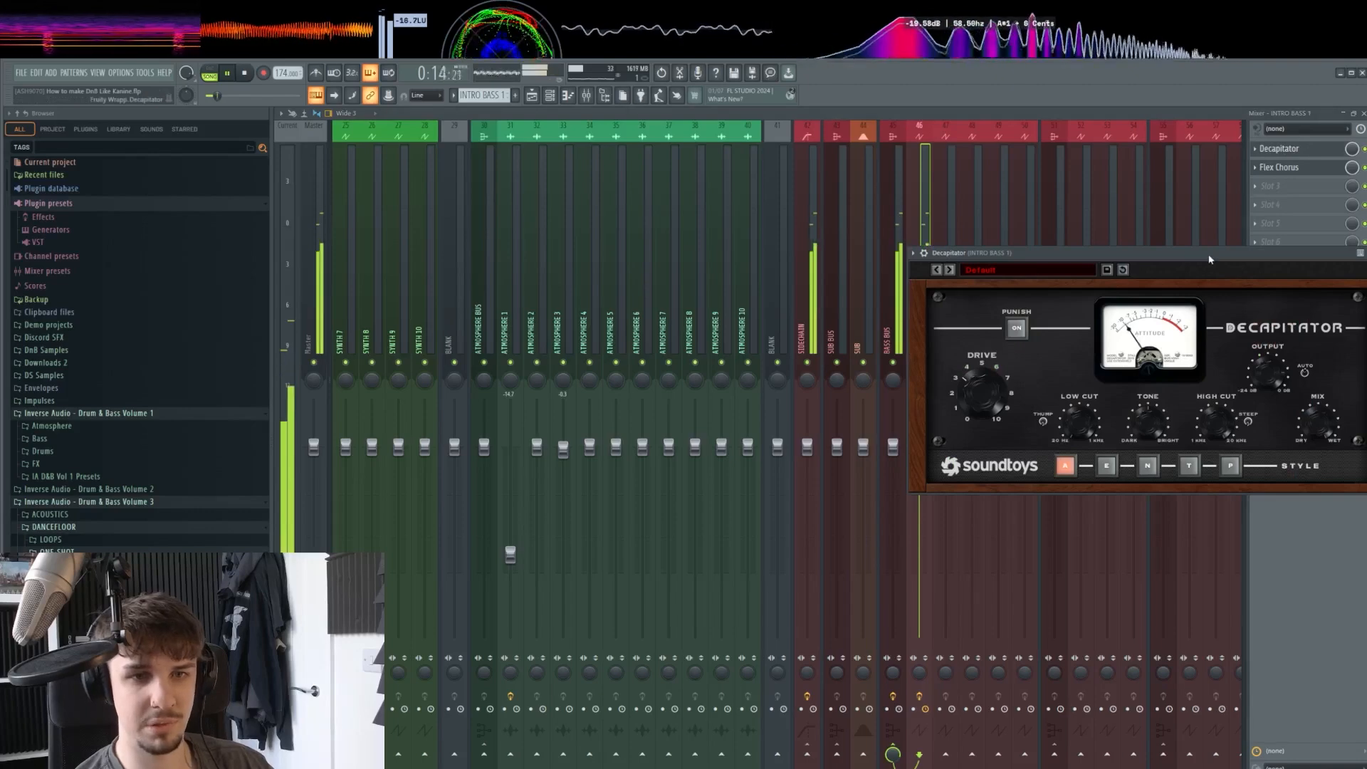
pyautogui.moveTo(1208, 259); pyautogui.dragTo(889, 233)
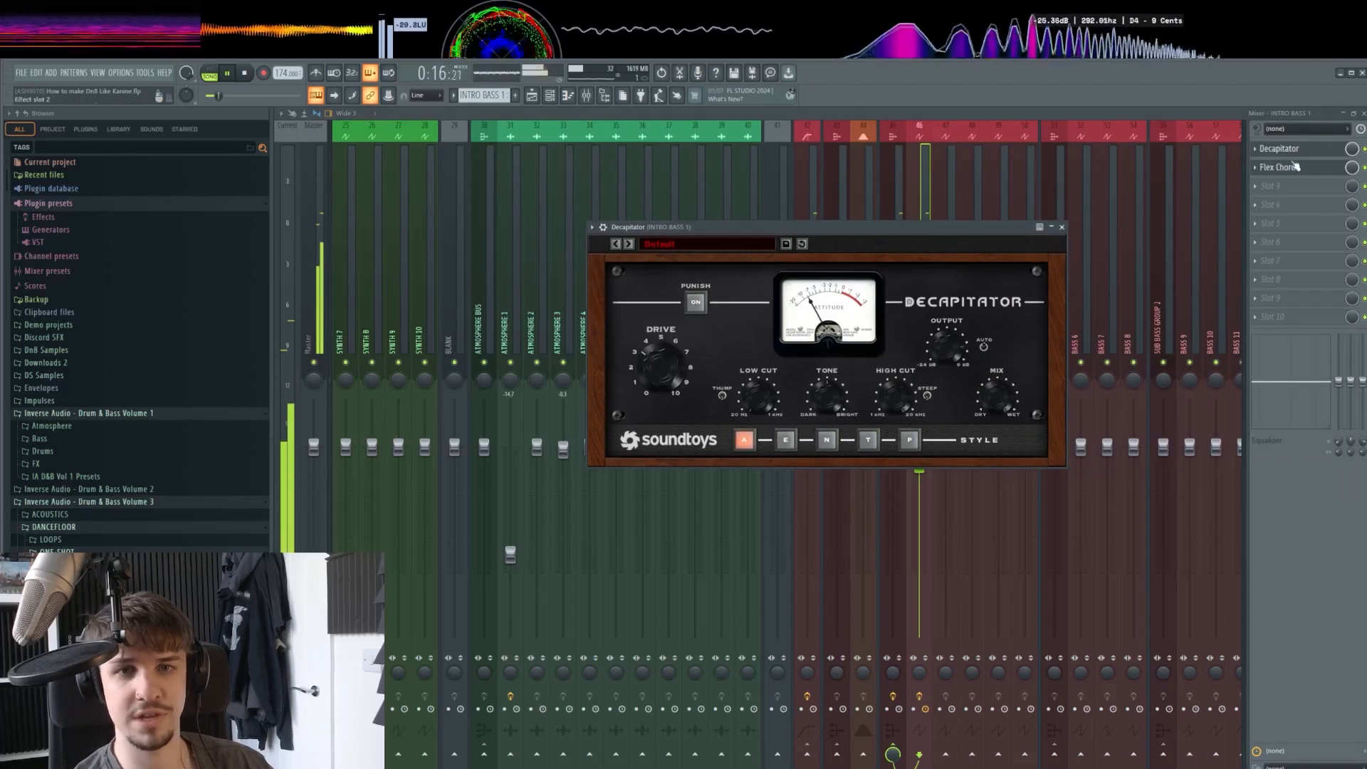
pyautogui.click(1295, 166)
pyautogui.moveTo(786, 285); pyautogui.dragTo(905, 232)
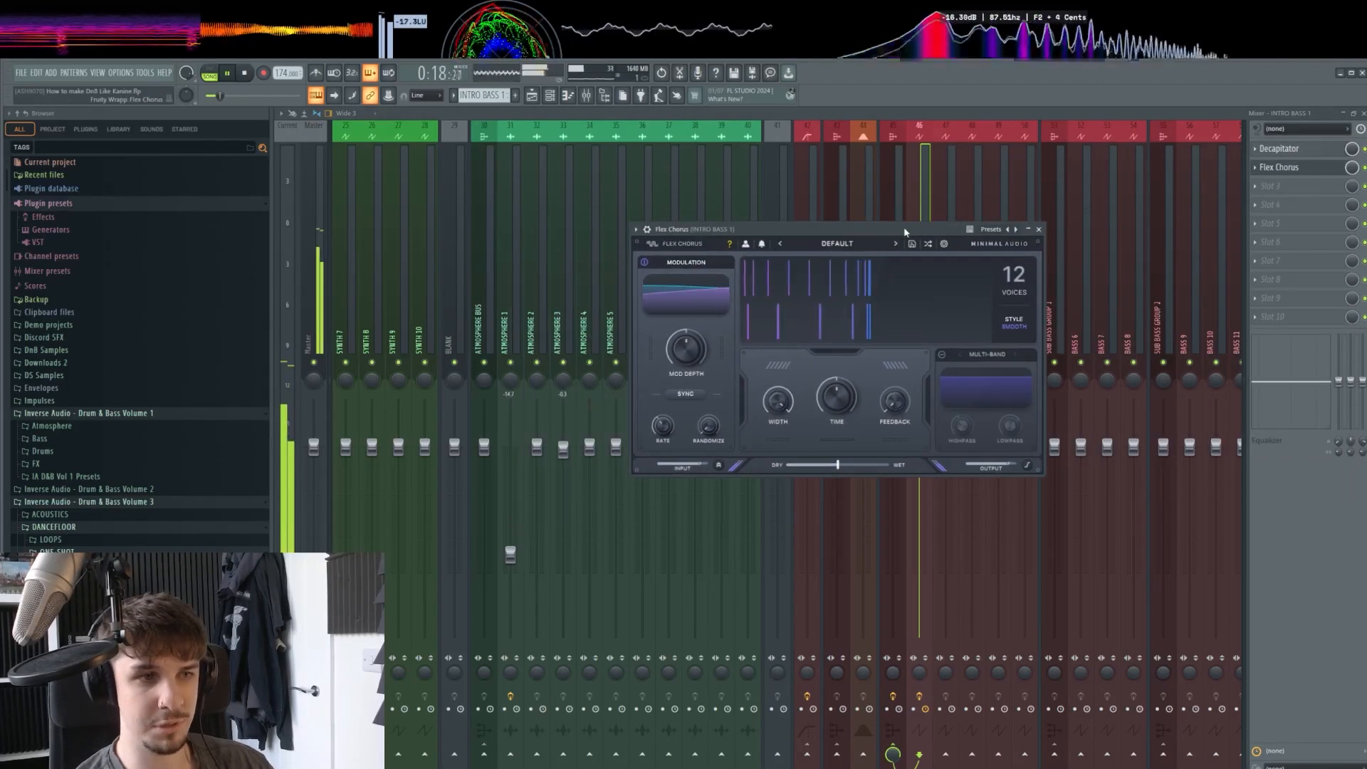
pyautogui.click(1364, 167)
pyautogui.press('space')
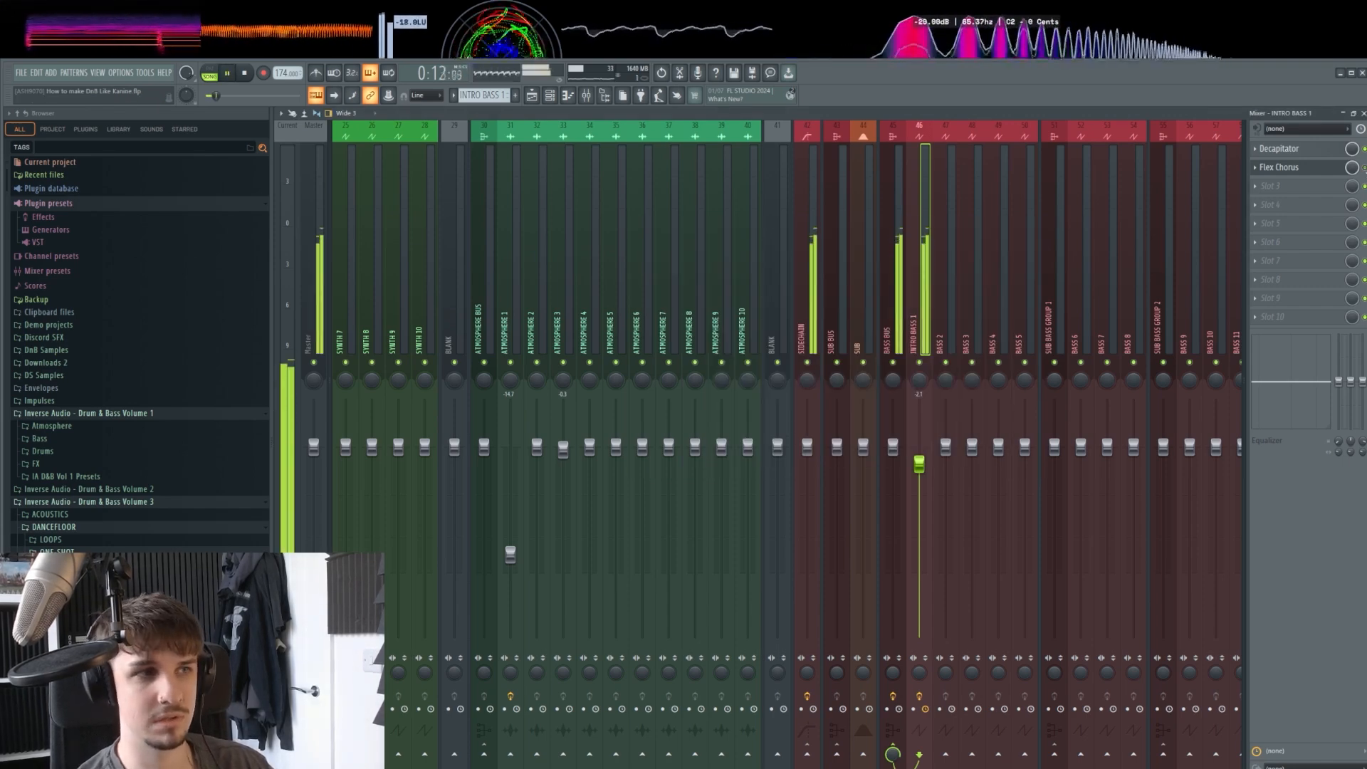
pyautogui.press('space')
# Turn all playlist tracks back on and start playback of the full intro from bar 8.
pyautogui.scroll(7, 844, 294)
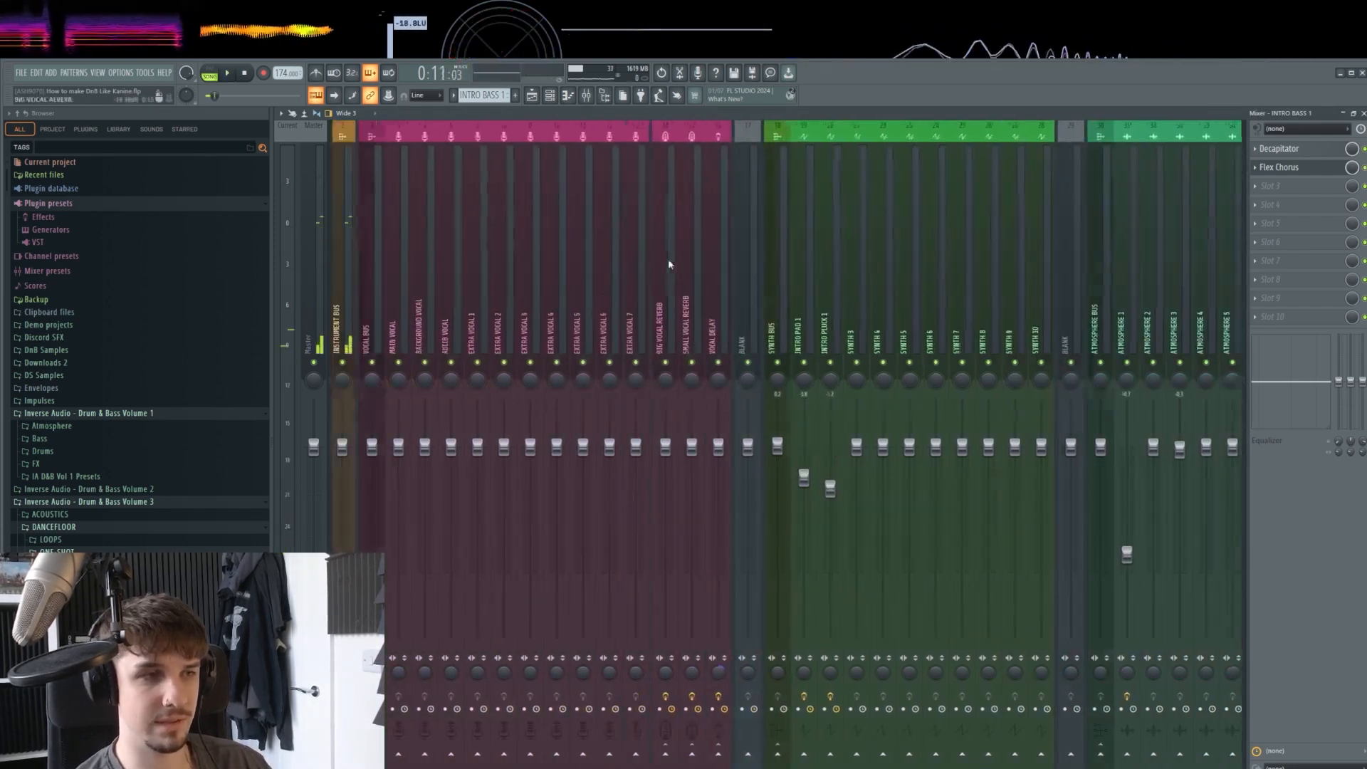
pyautogui.click(532, 95)
pyautogui.scroll(4, 678, 342)
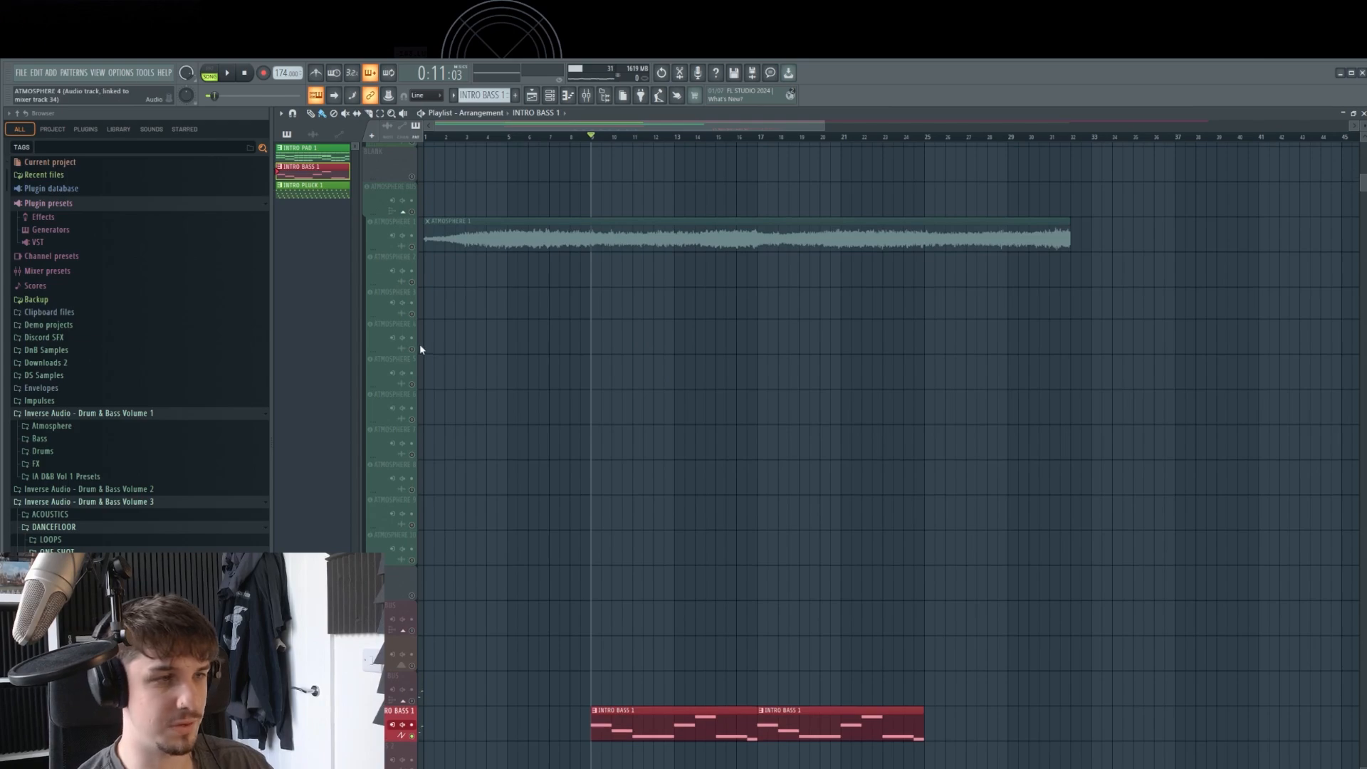
pyautogui.rightClick(412, 349)
pyautogui.keyDown('ctrl'); pyautogui.rightClick(510, 384); pyautogui.keyUp('ctrl')
pyautogui.scroll(-1, 519, 320)
pyautogui.click(495, 136)
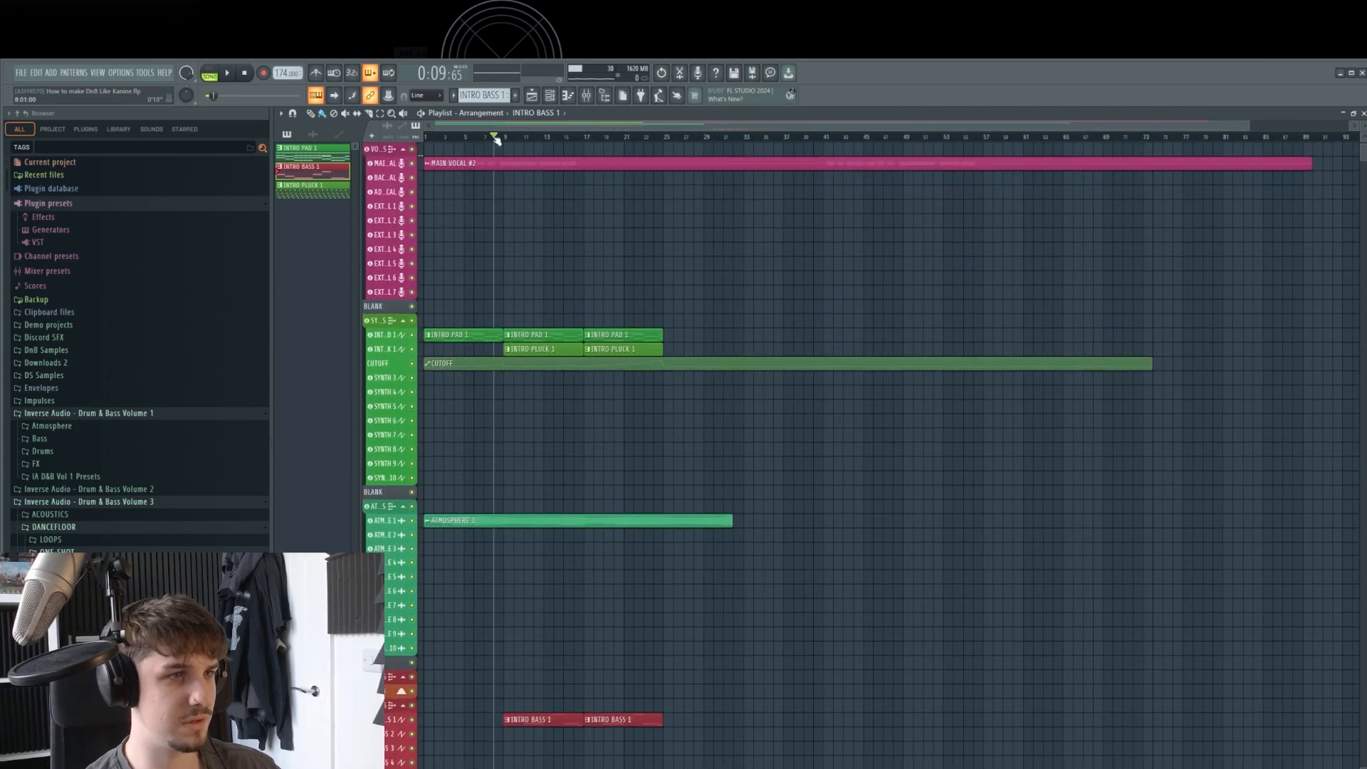
pyautogui.press('space')
# Examine the vocal, synth and atmosphere clips across the playlist while the full intro plays.
pyautogui.scroll(4, 518, 250)
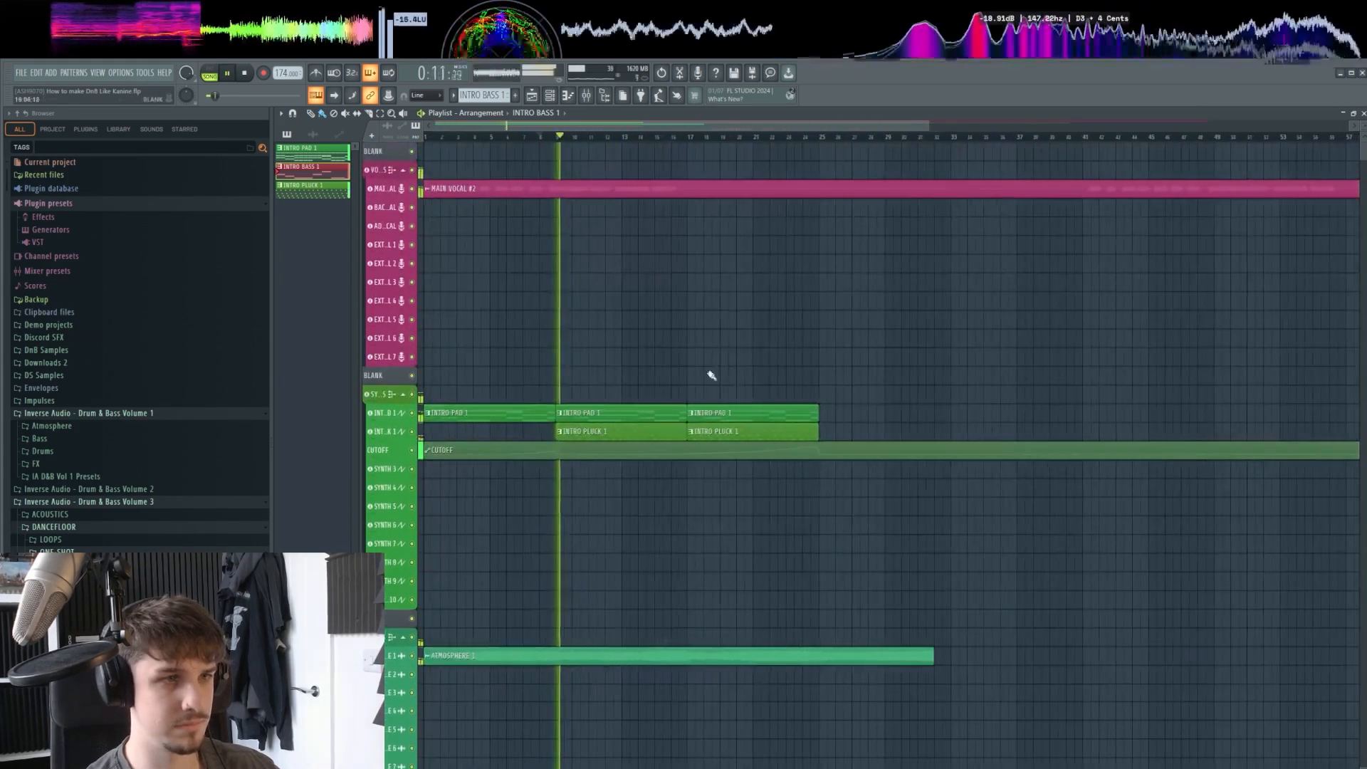
pyautogui.scroll(6, 726, 356)
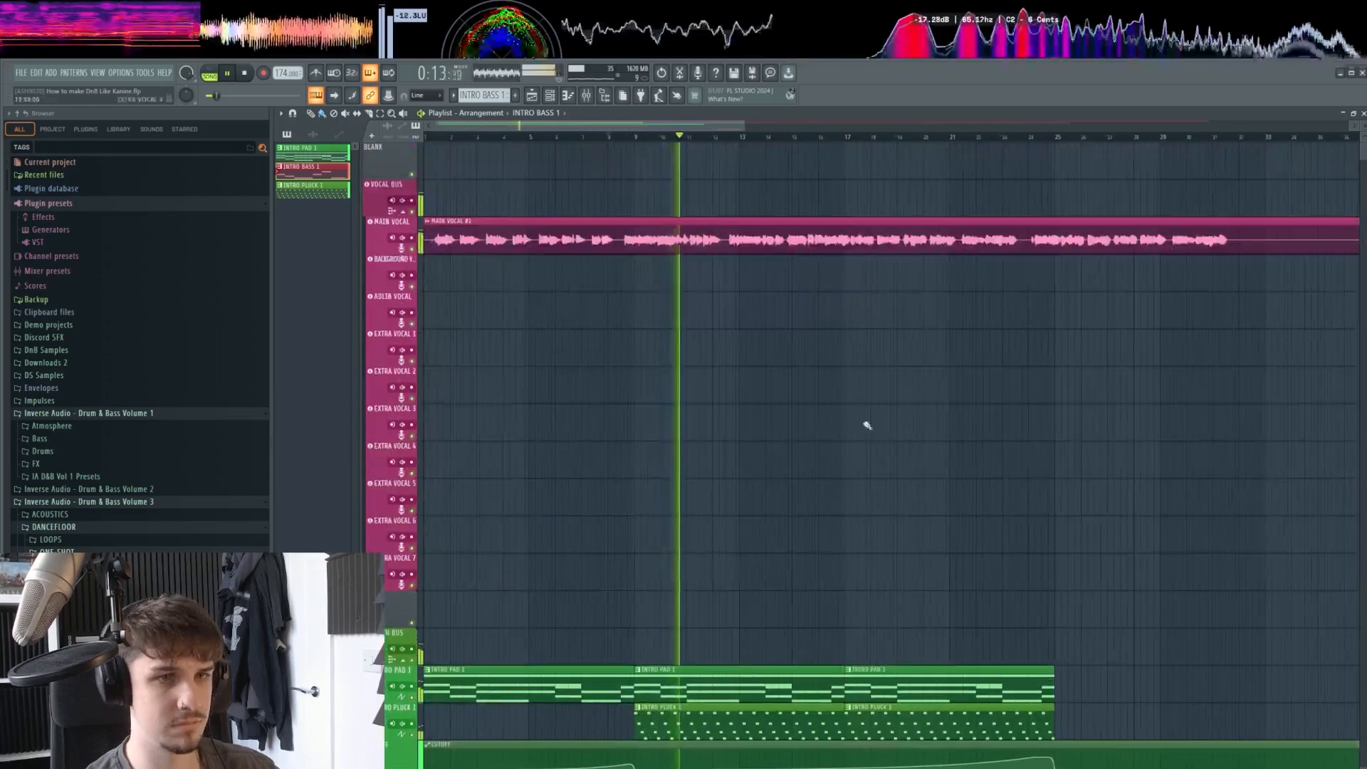
pyautogui.scroll(-5, 833, 434)
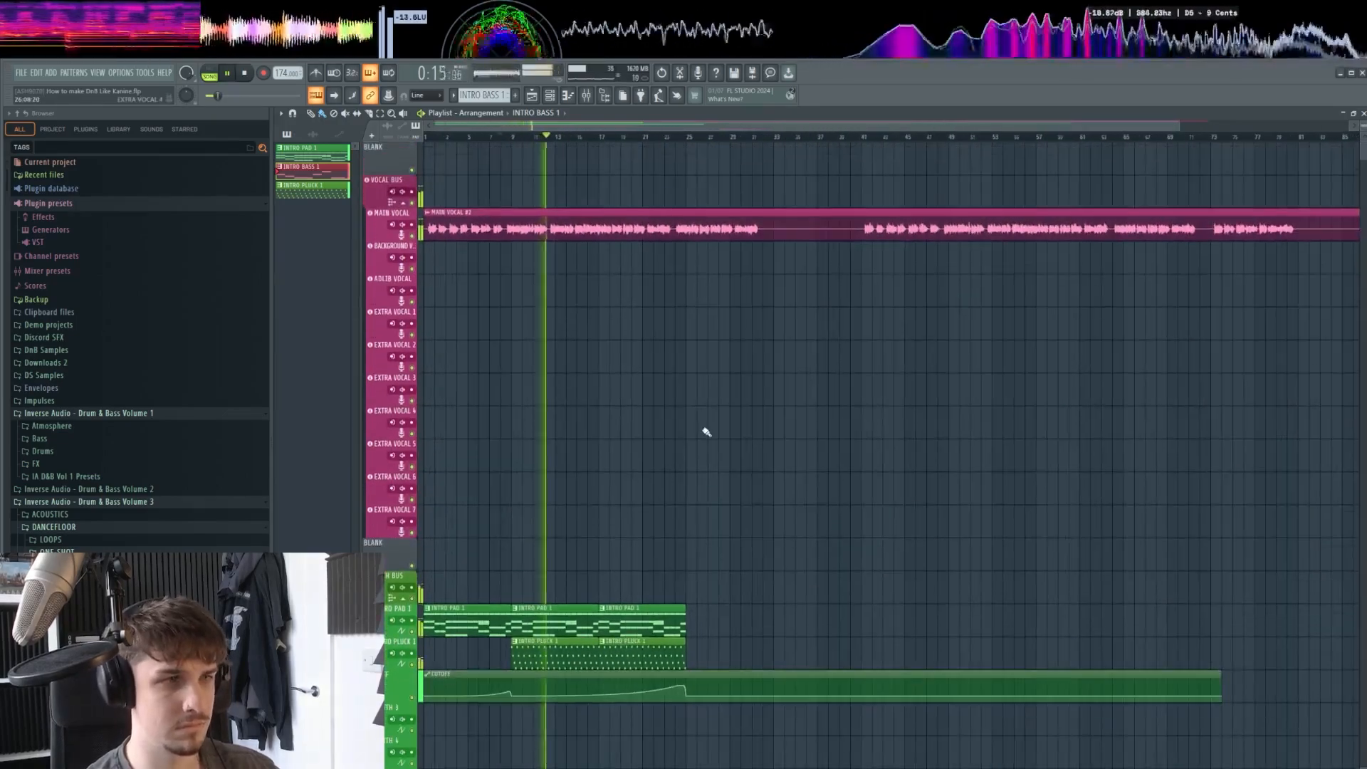
pyautogui.scroll(-8, 708, 434)
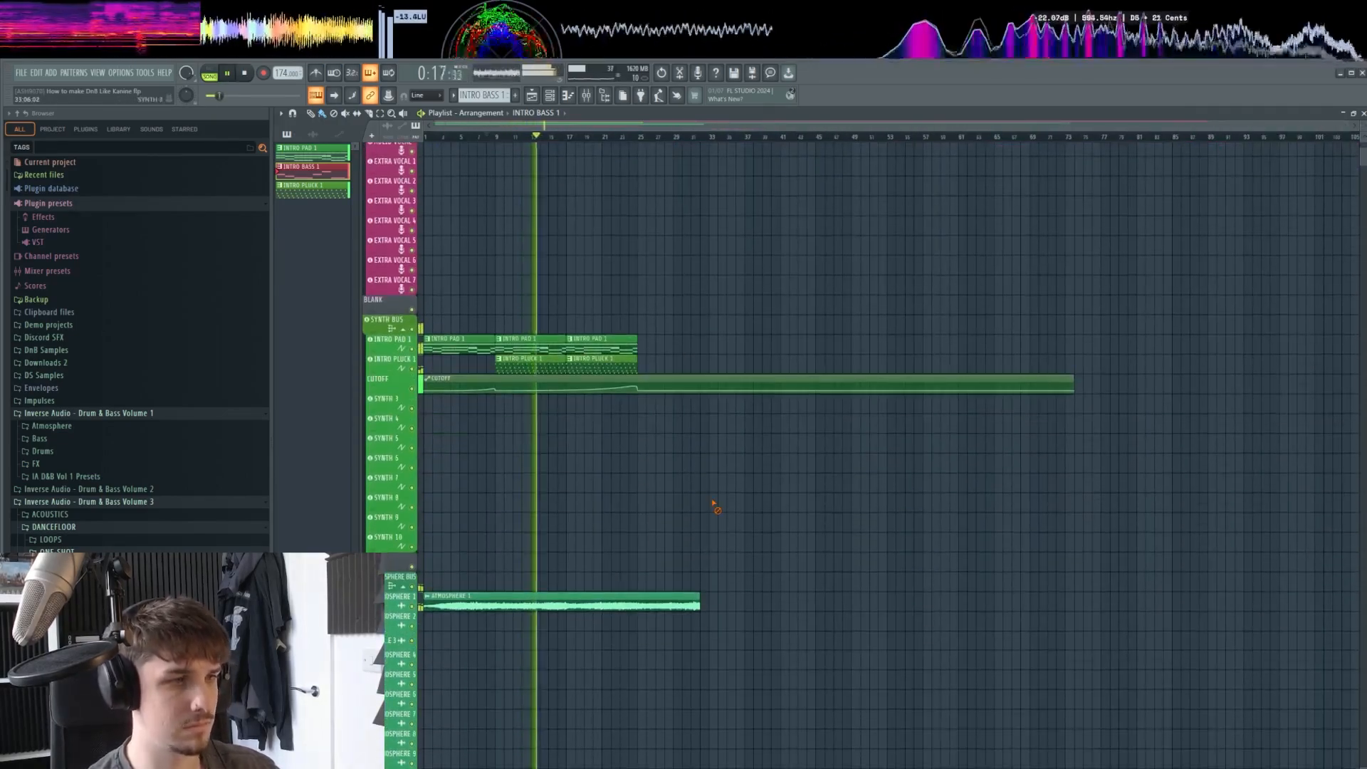
pyautogui.scroll(-3, 705, 491)
pyautogui.scroll(7, 641, 475)
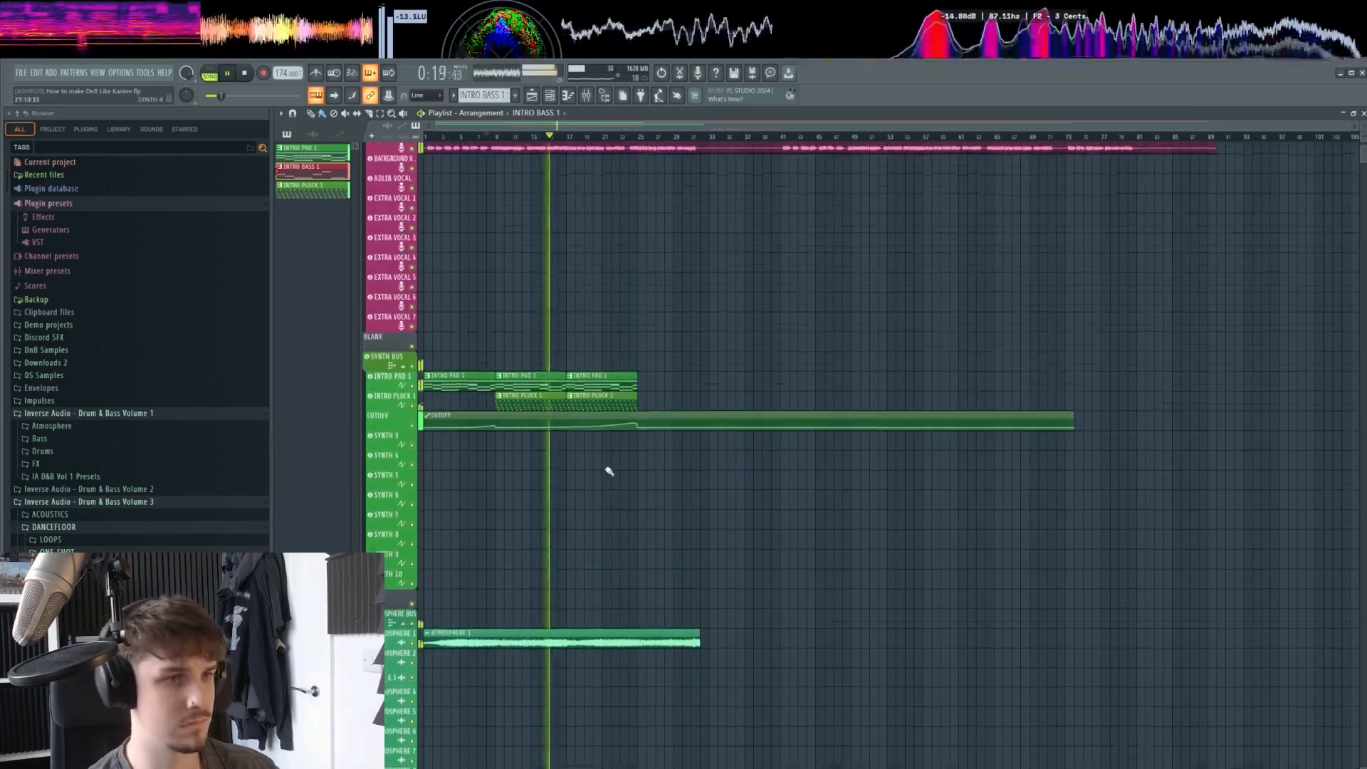
pyautogui.scroll(-1, 637, 523)
pyautogui.scroll(-3, 659, 484)
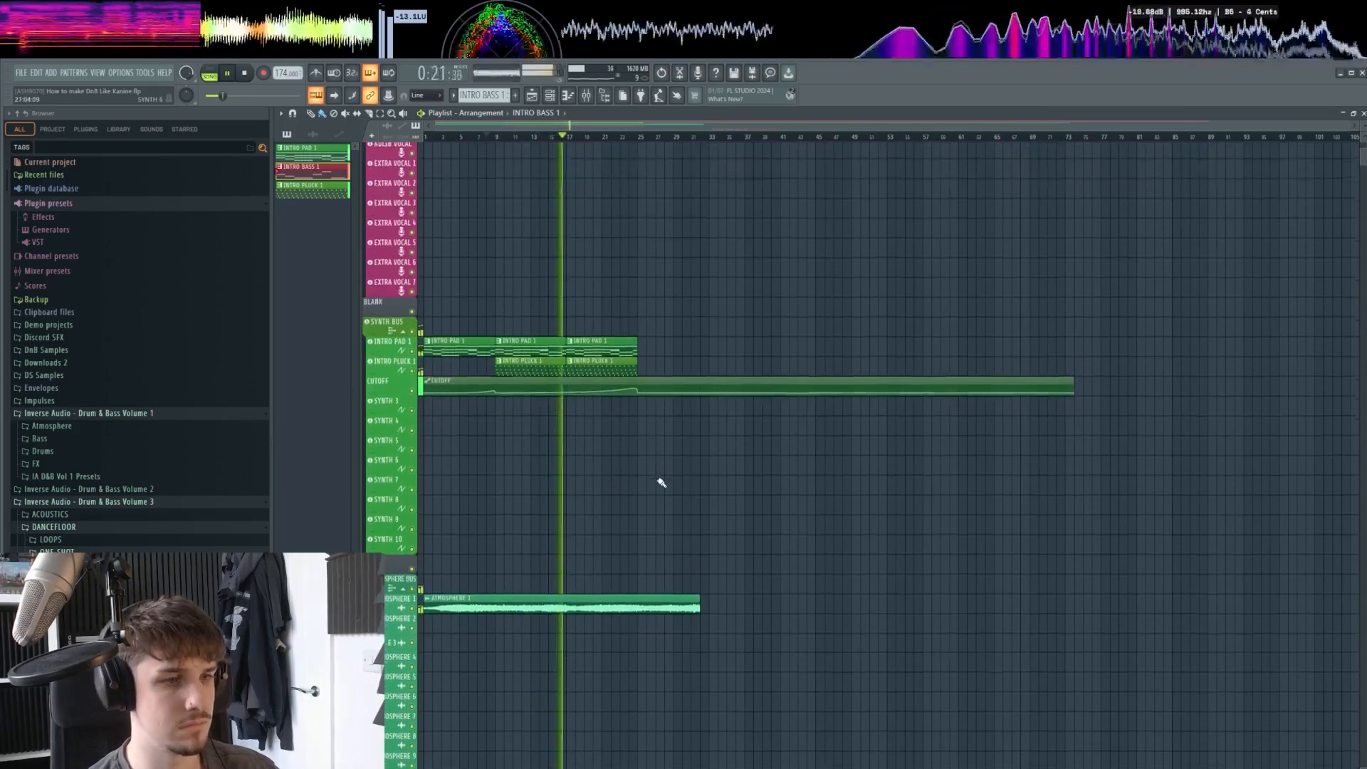
# Look over the vocal, pad, pluck and atmosphere clips as the intro plays, and stop playback.
pyautogui.scroll(4, 655, 494)
pyautogui.scroll(-1, 782, 506)
pyautogui.scroll(1, 797, 507)
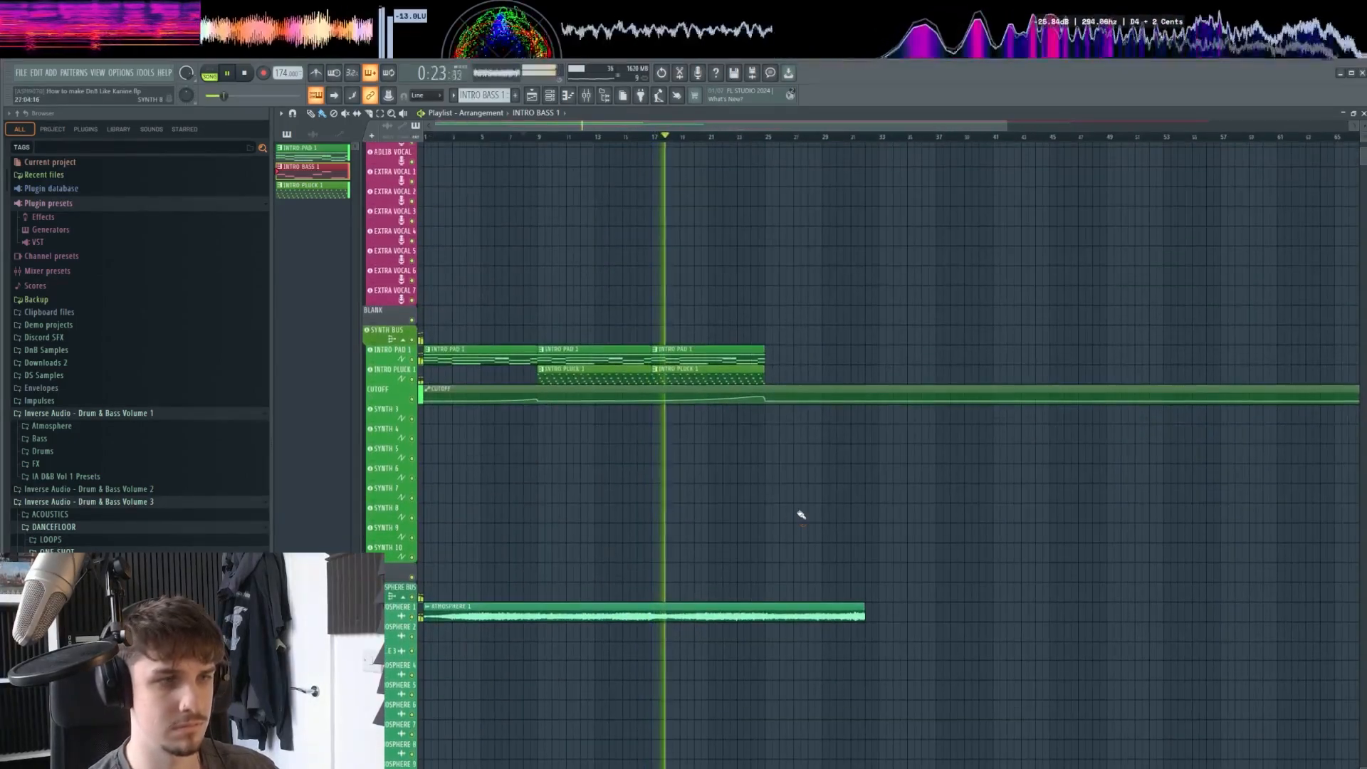
pyautogui.scroll(5, 797, 520)
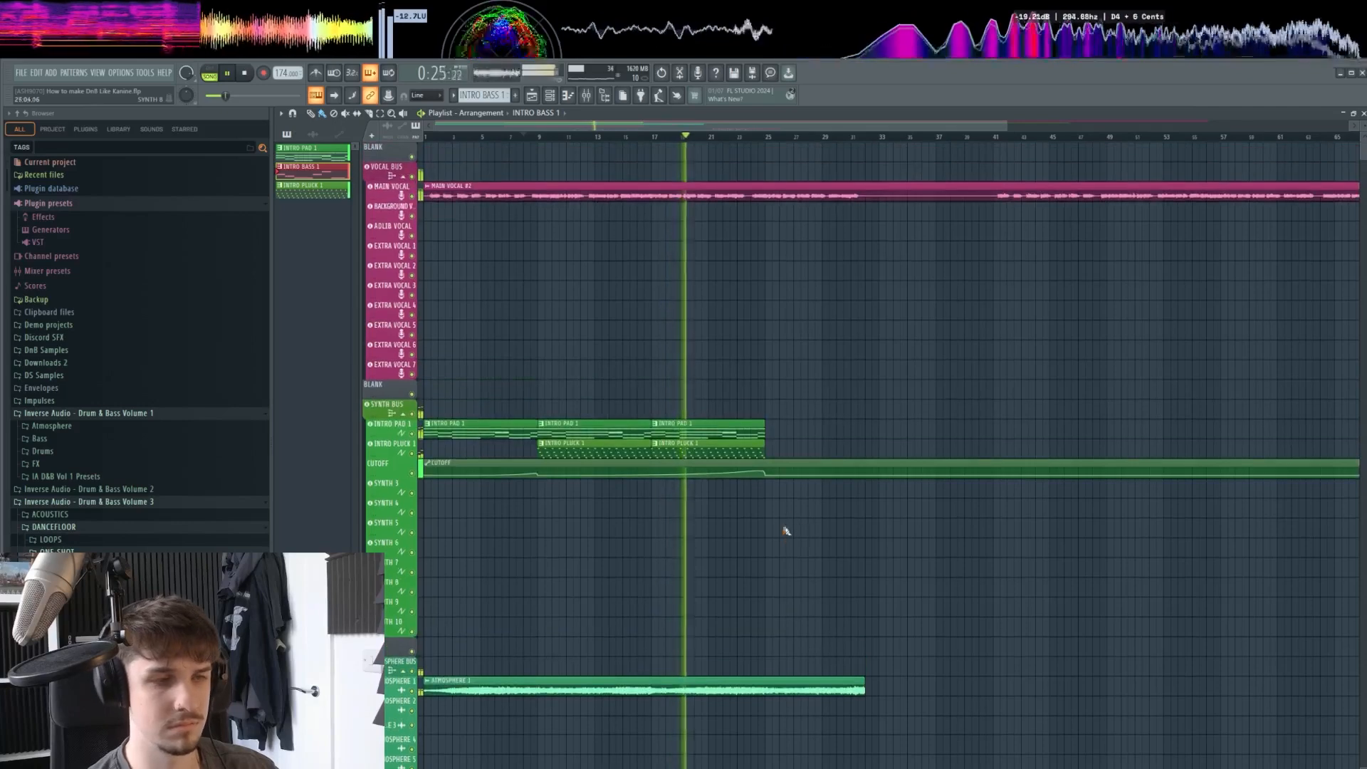
pyautogui.press('space')
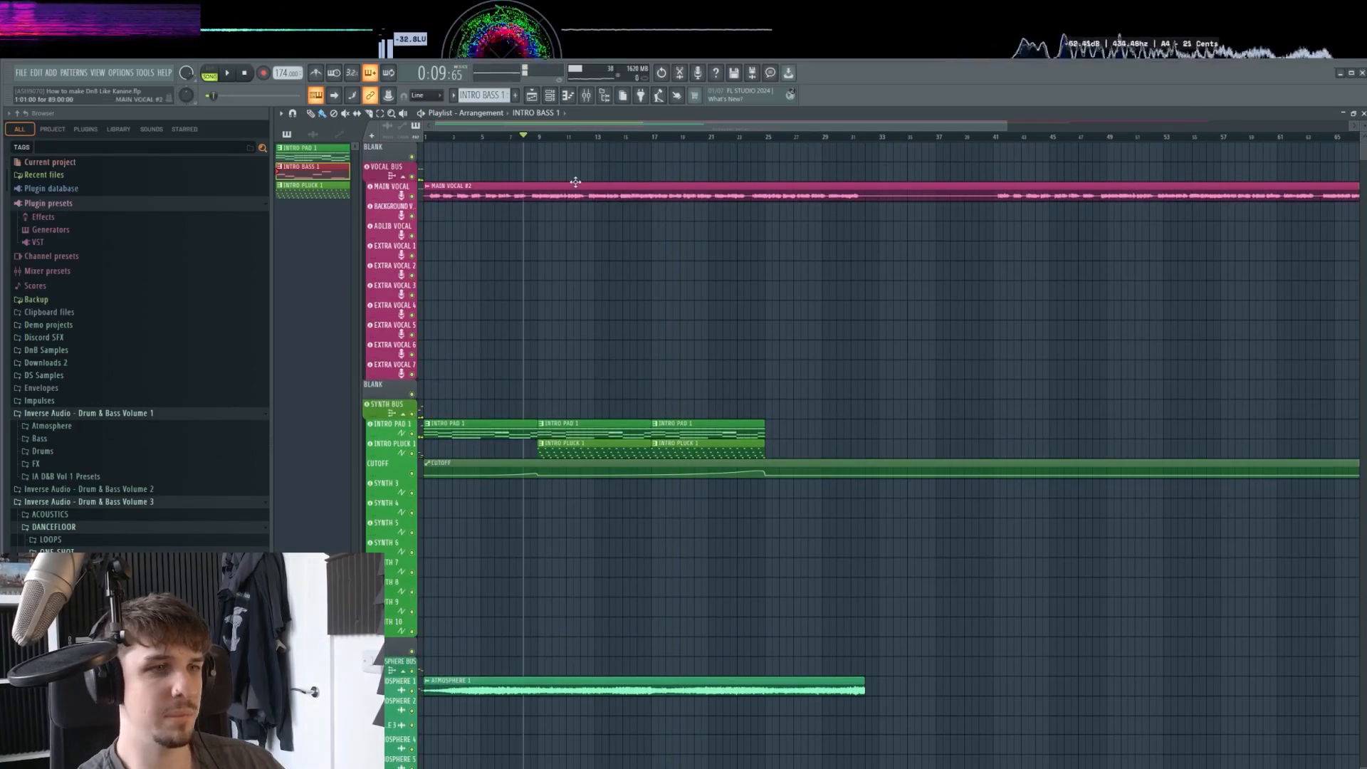
# Add a new Serum synth to the channel rack for a lead sound.
pyautogui.click(568, 97)
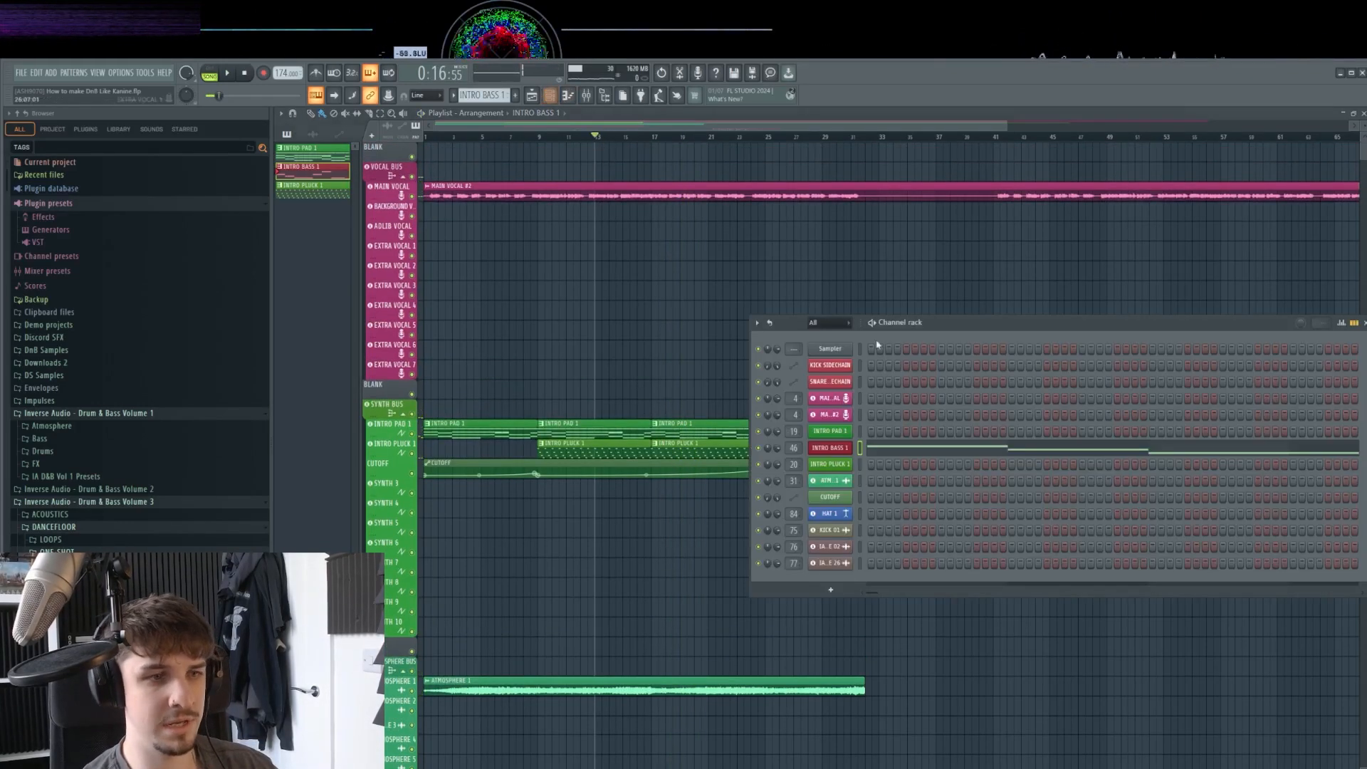
pyautogui.click(818, 590)
pyautogui.press('Return')
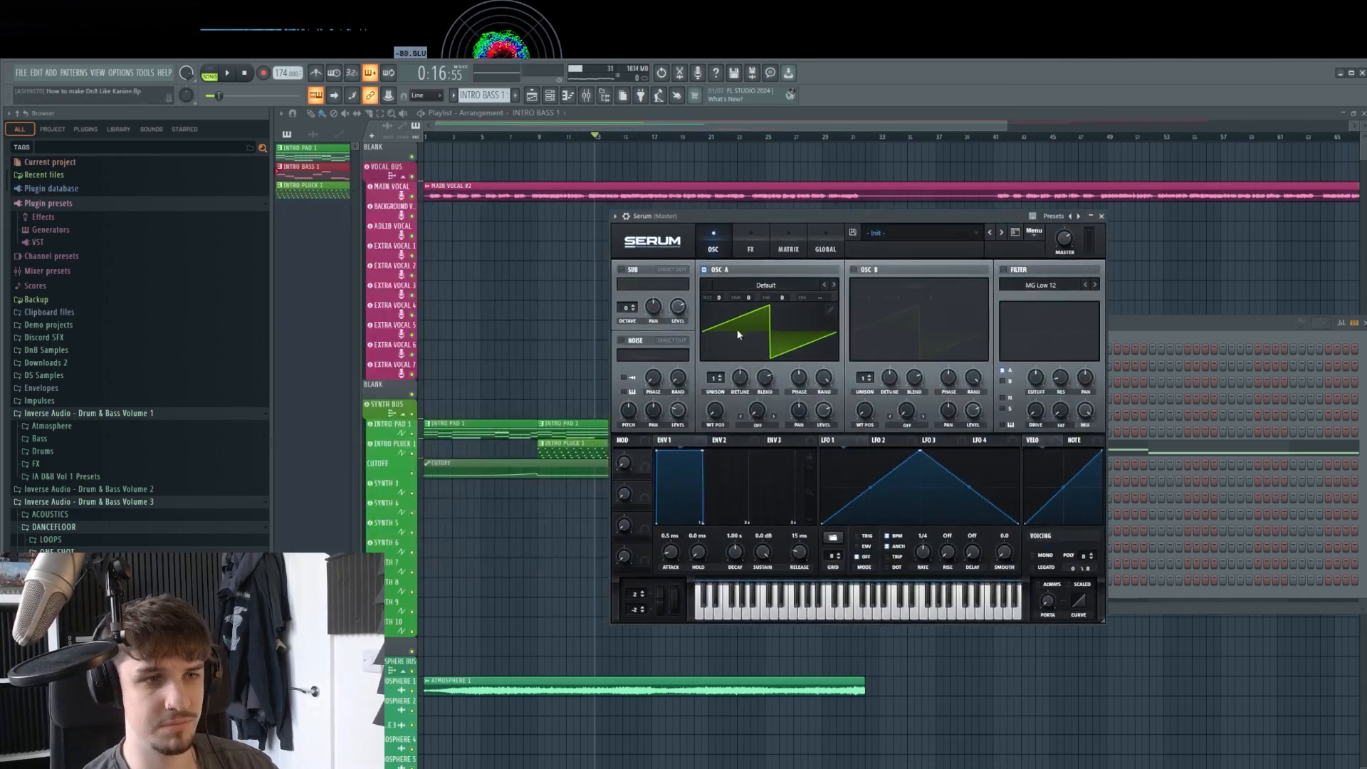
# Set up 16-voice unison with detune on Serum's oscillator A and turn on mono voicing.
pyautogui.click(818, 245)
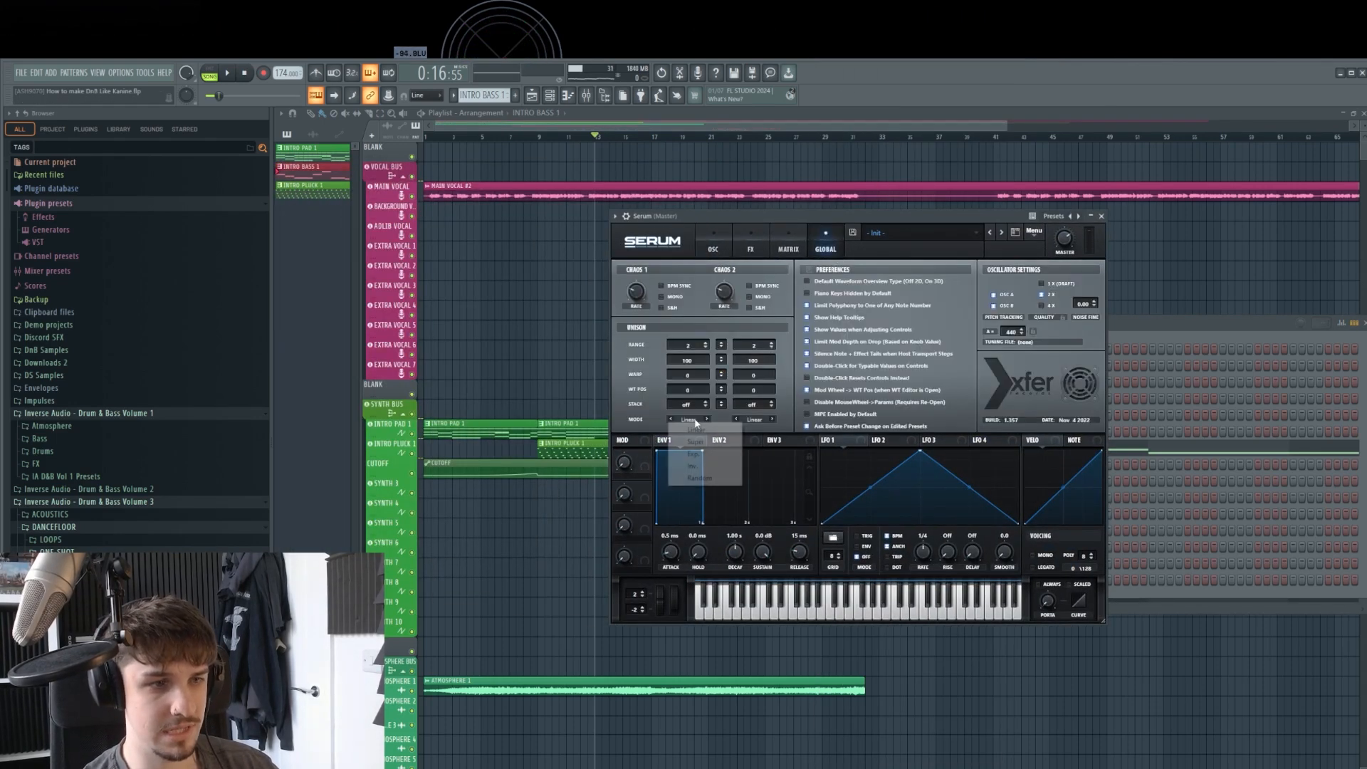
pyautogui.click(718, 249)
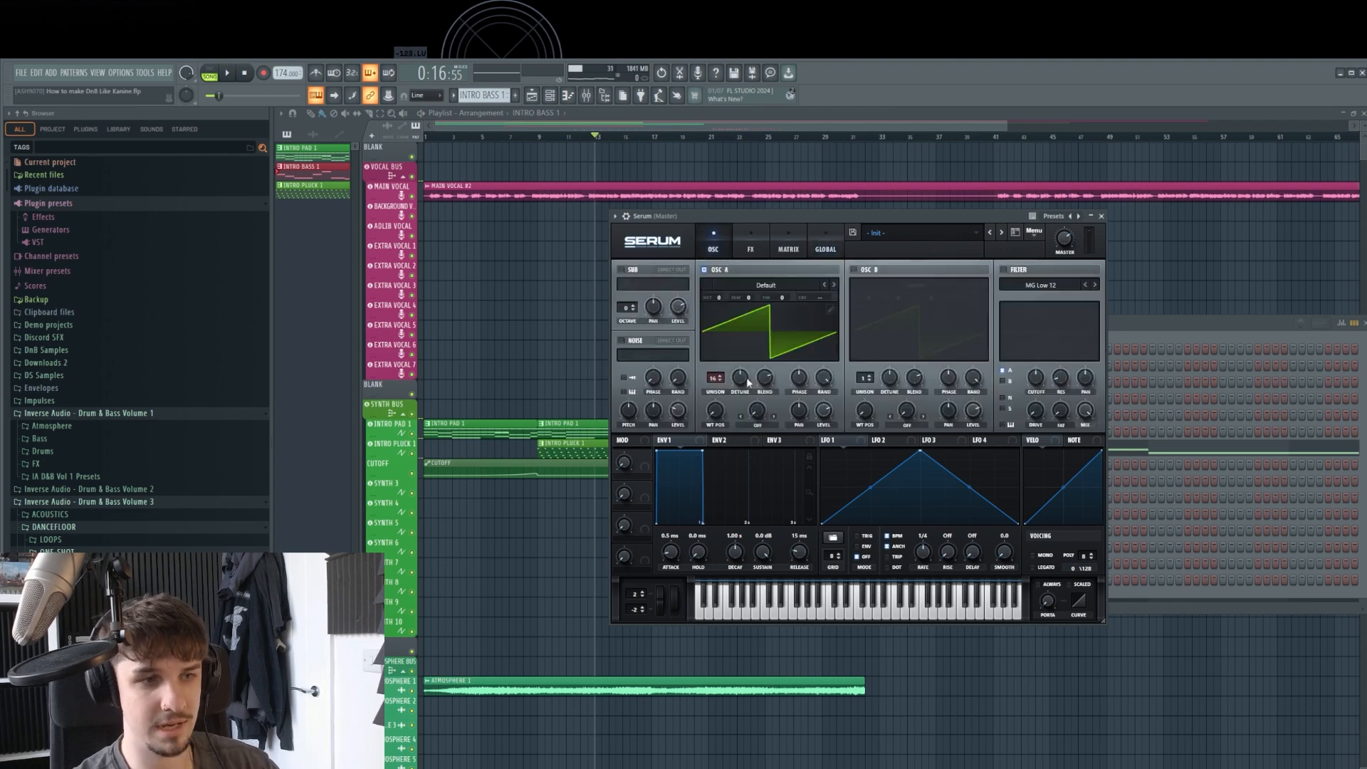
pyautogui.moveTo(747, 383); pyautogui.dragTo(745, 388)
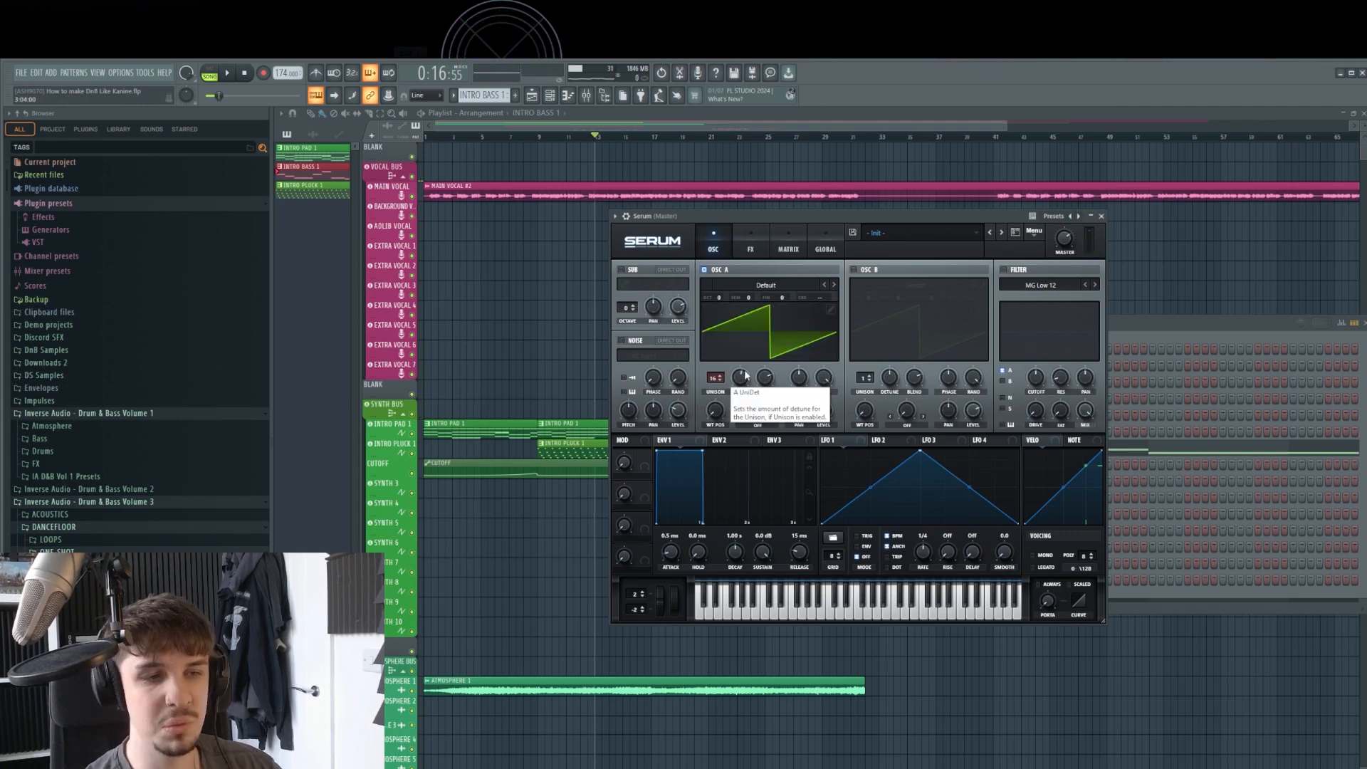
pyautogui.click(1033, 555)
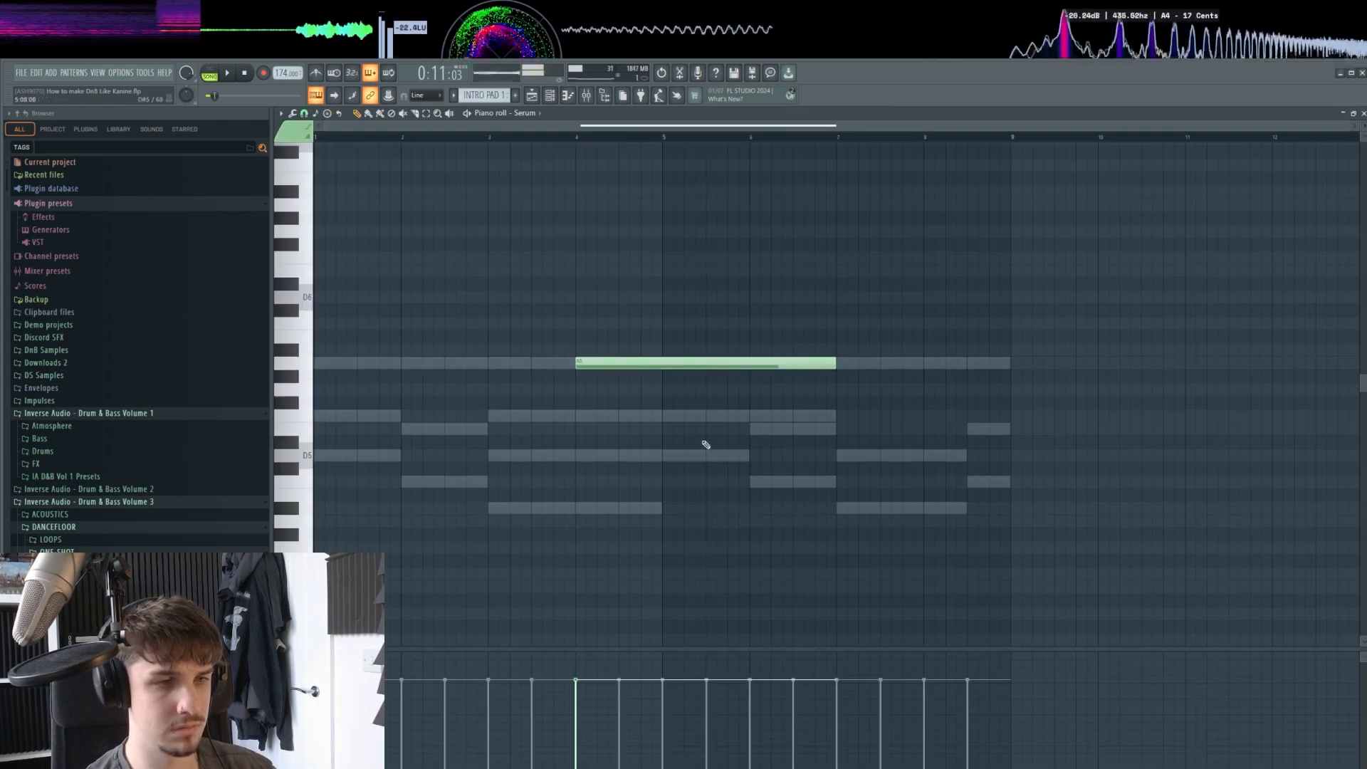
# Draw a three-bar D5 note at bar 5 in Serum's piano roll and listen to the lead within the full intro.
pyautogui.click(660, 459)
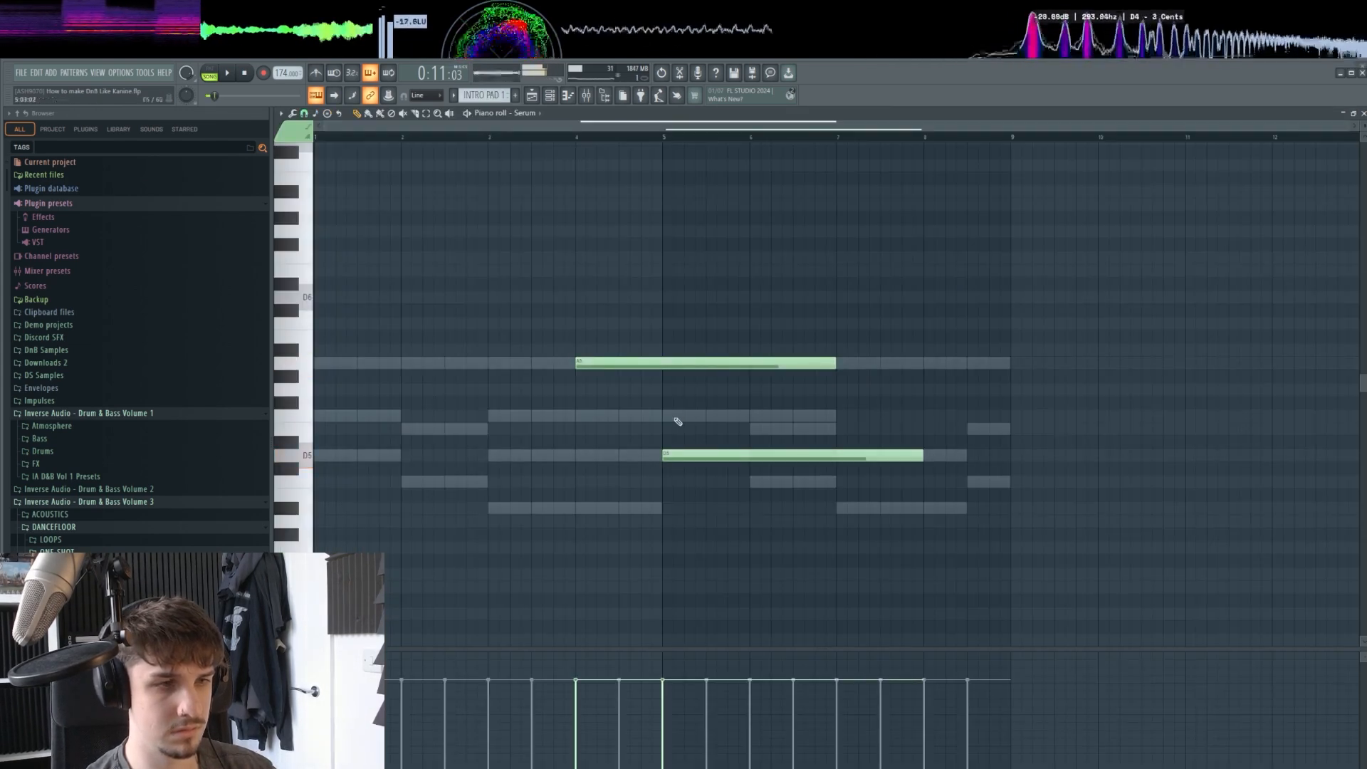
pyautogui.click(592, 98)
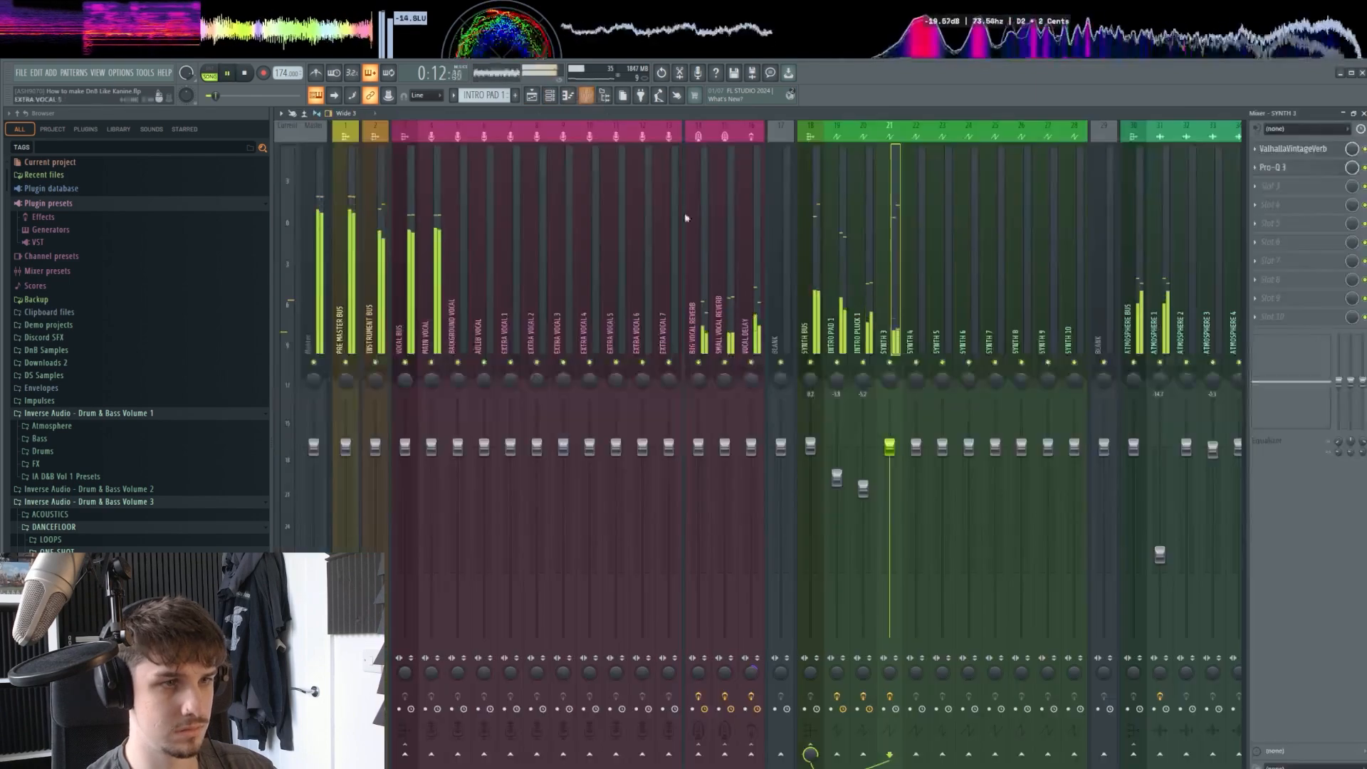
pyautogui.click(532, 95)
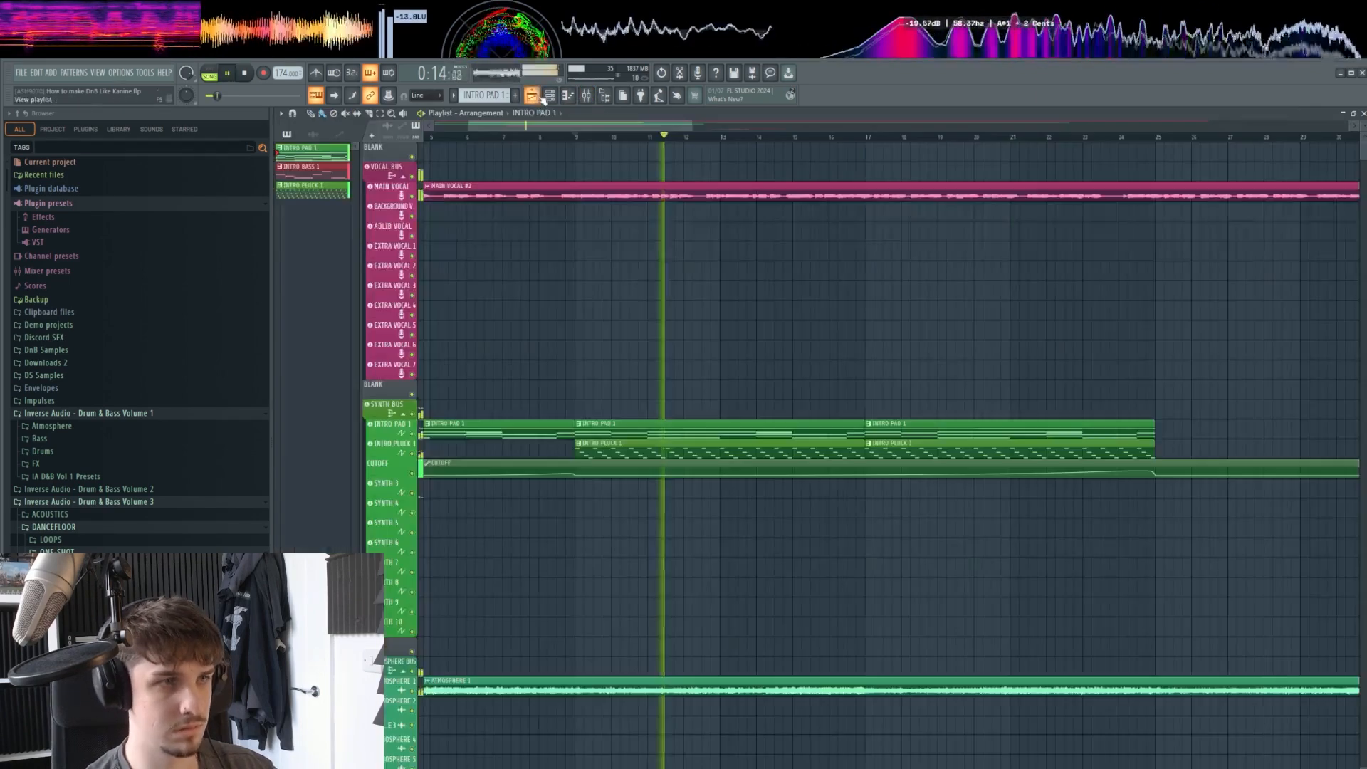
pyautogui.scroll(5, 729, 415)
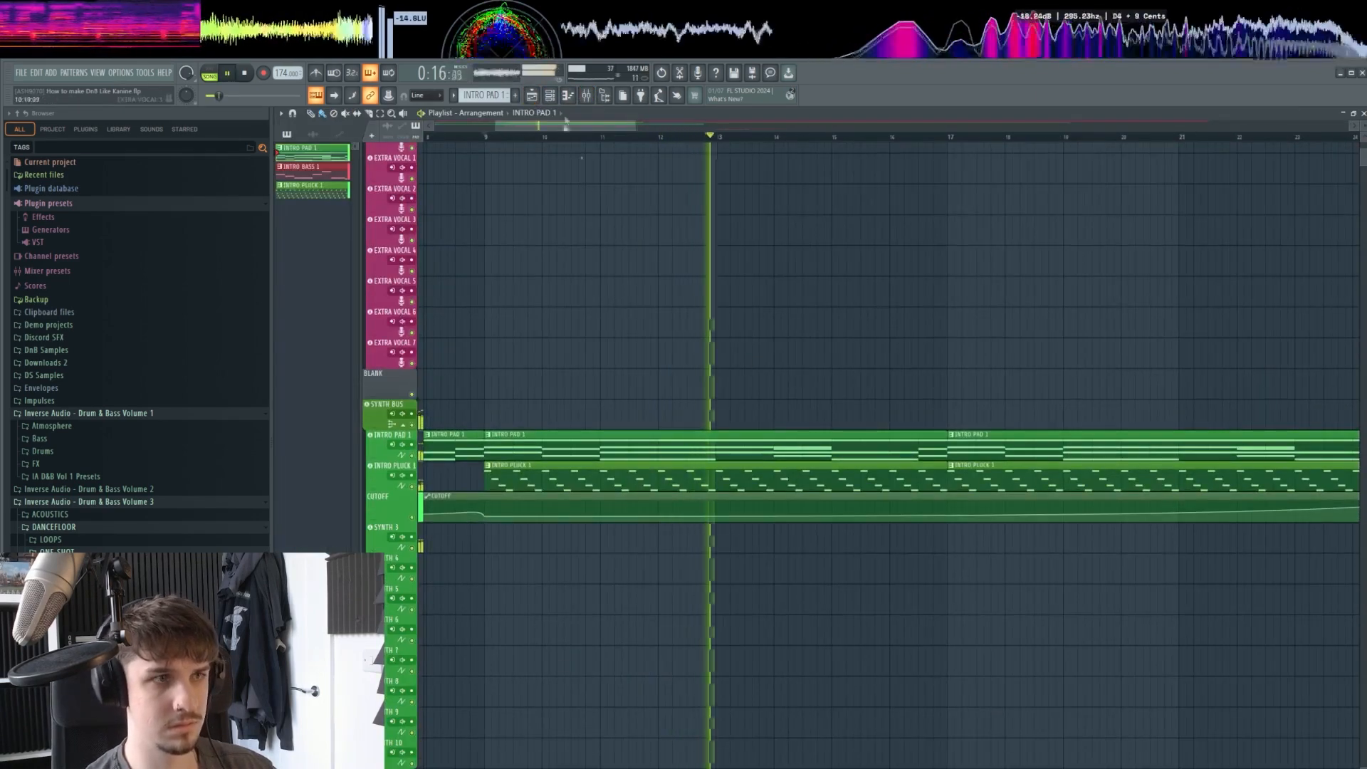
pyautogui.press('F9')
pyautogui.press('F9')
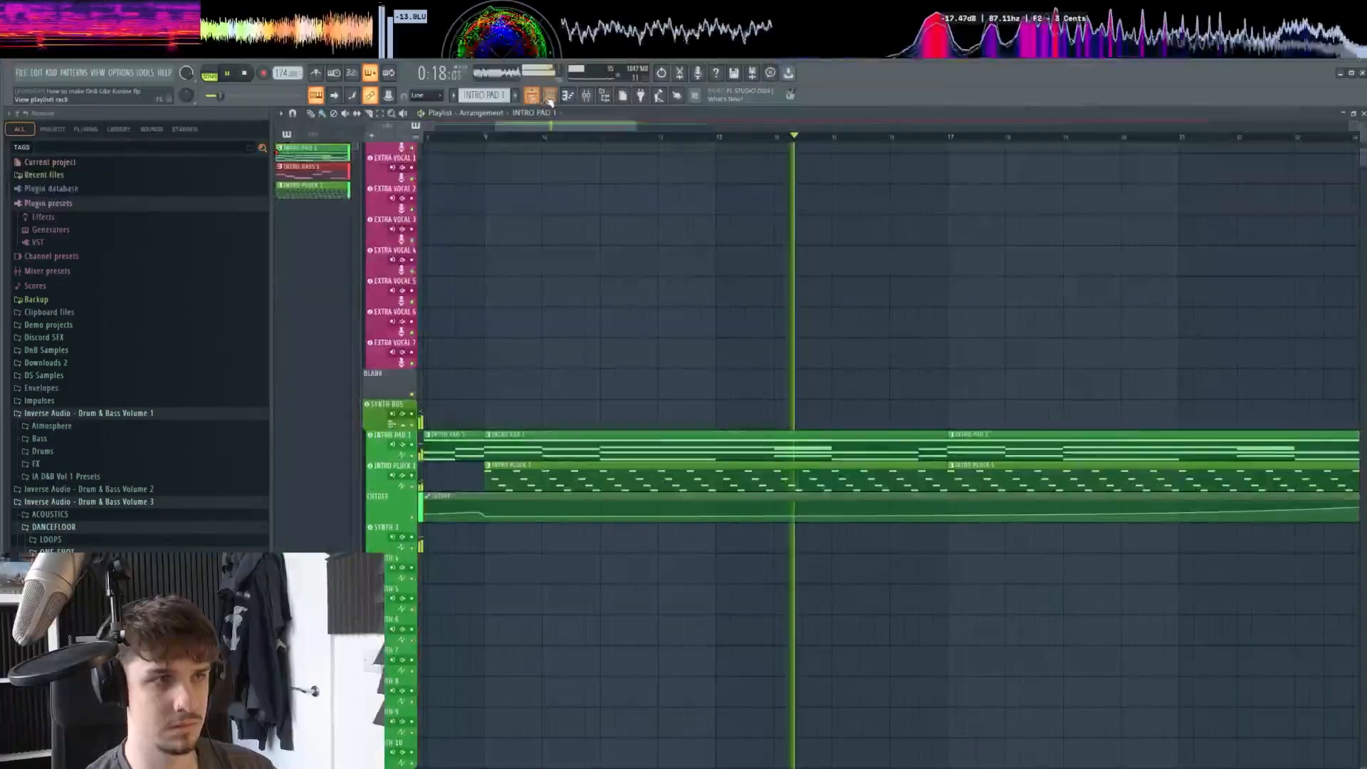
# Shift the D5 note slightly later in Serum's piano roll and lengthen the preceding A5 note to overlap its start, checking it in playback.
pyautogui.click(553, 97)
pyautogui.click(896, 578)
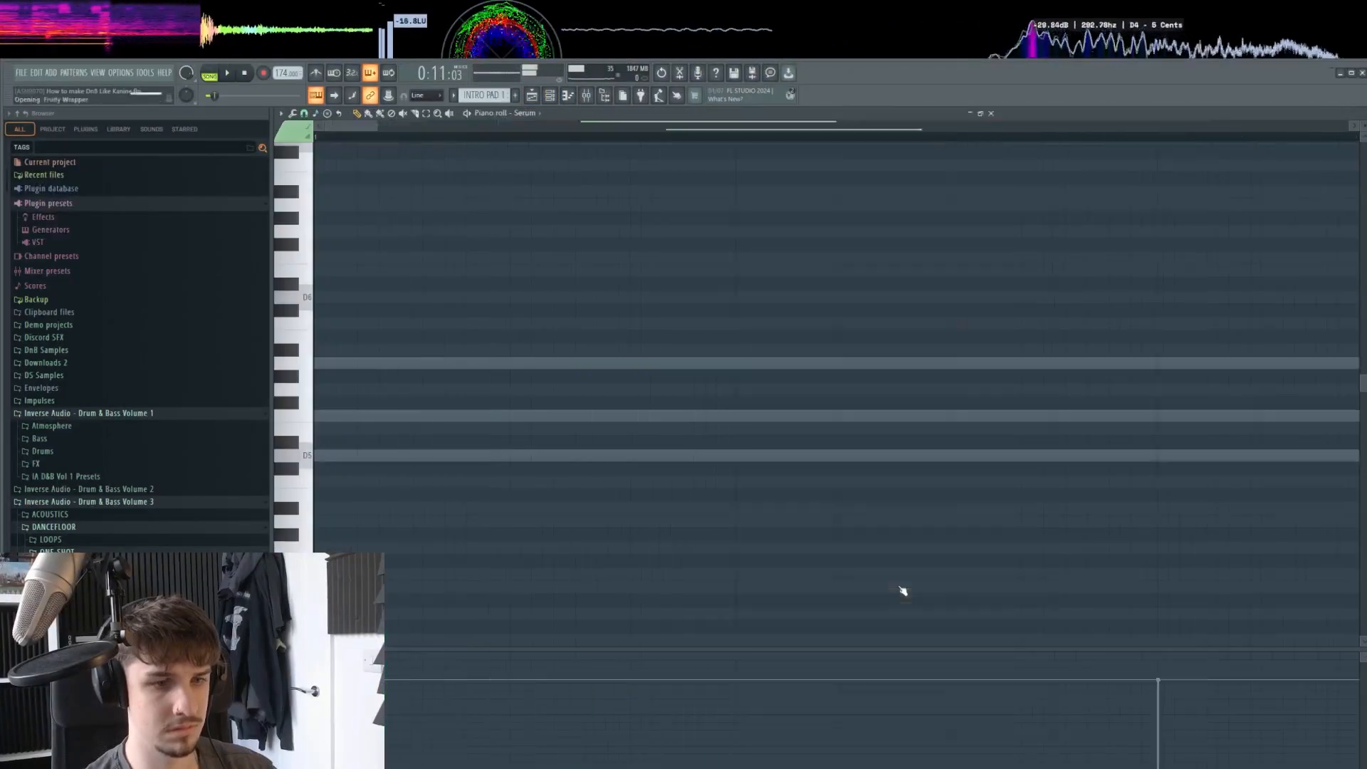
pyautogui.press('space')
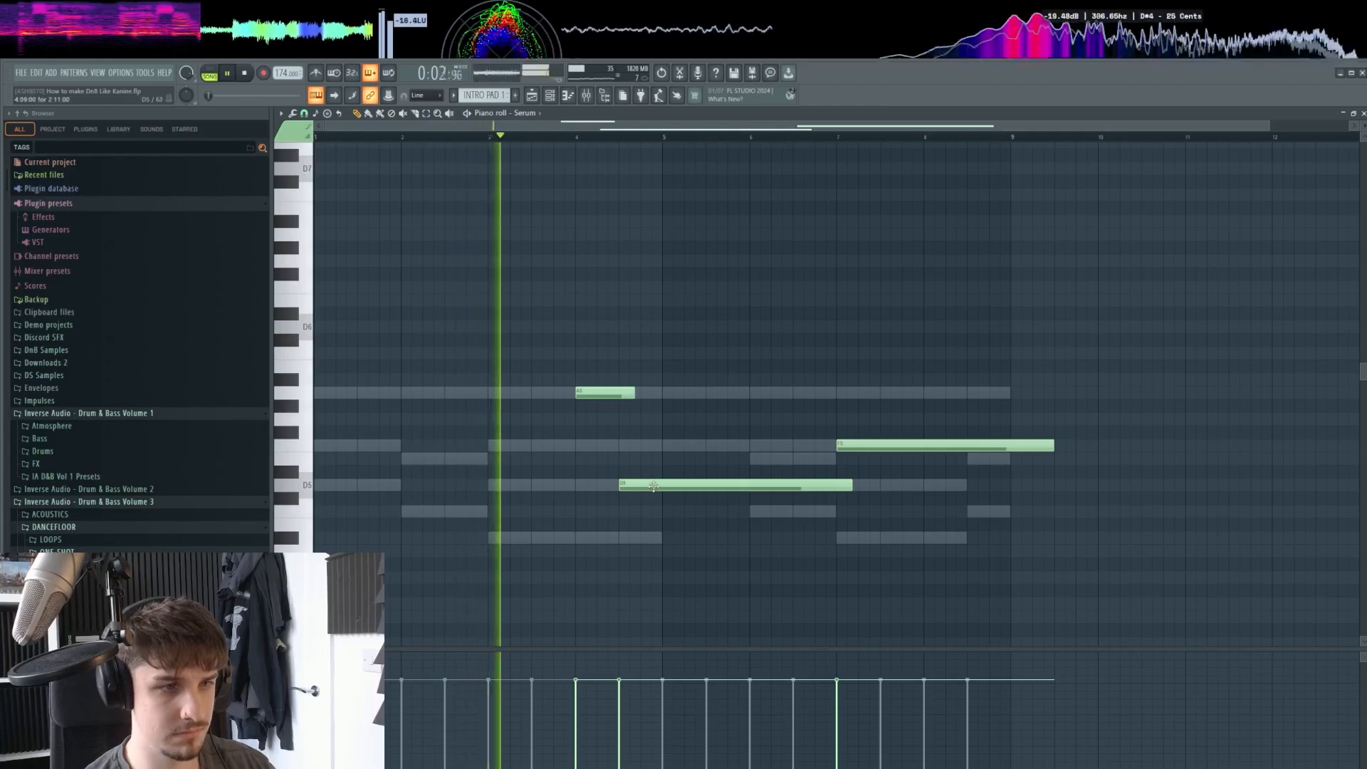
pyautogui.moveTo(654, 486); pyautogui.dragTo(664, 486)
pyautogui.moveTo(634, 392); pyautogui.dragTo(645, 393)
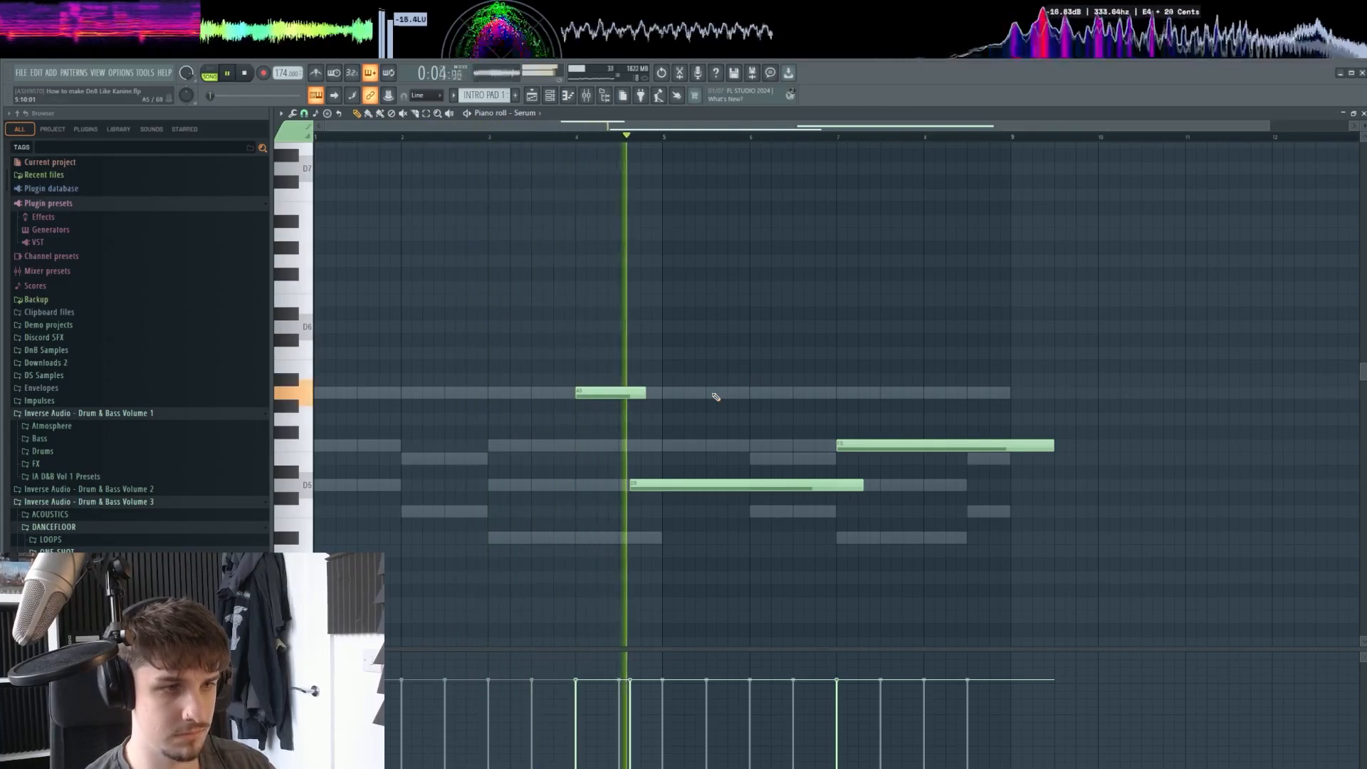
pyautogui.scroll(-2, 824, 405)
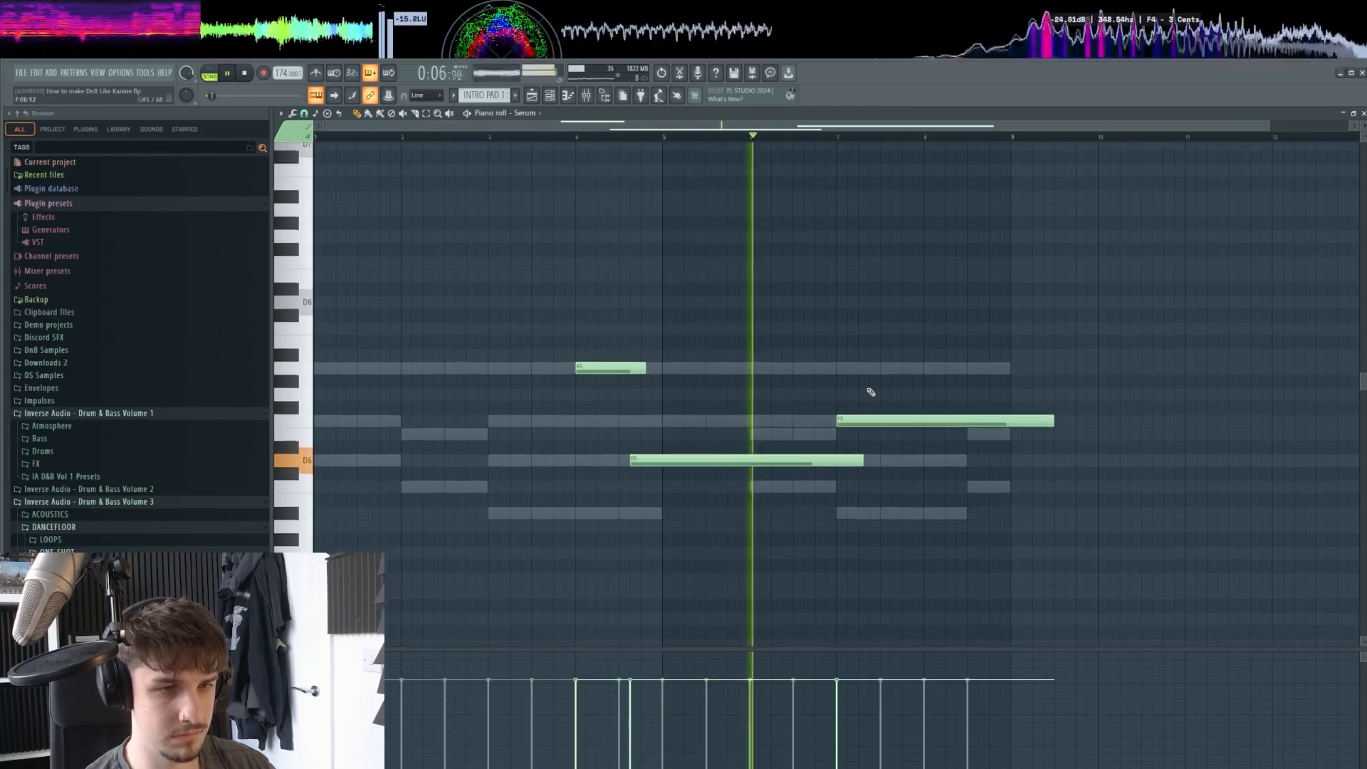
pyautogui.scroll(1, 858, 374)
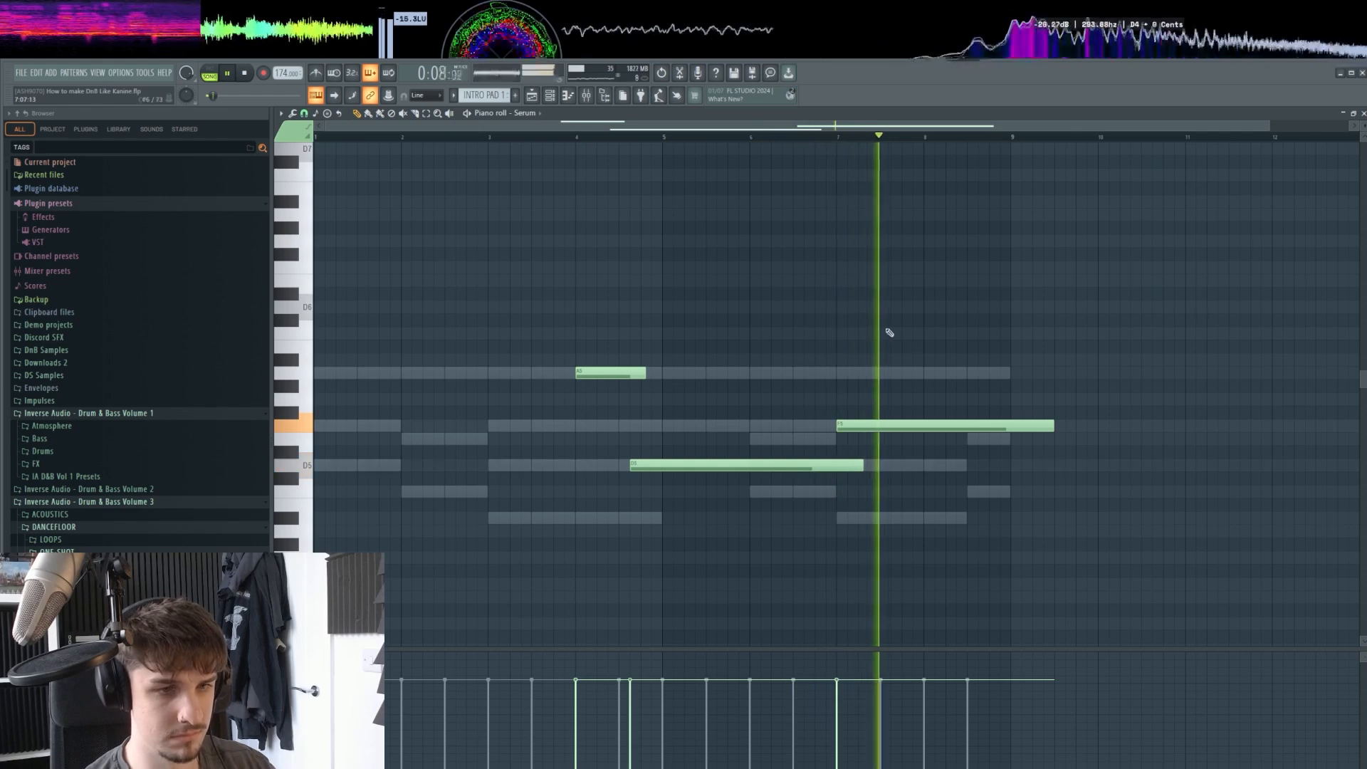
pyautogui.moveTo(972, 365); pyautogui.dragTo(975, 454)
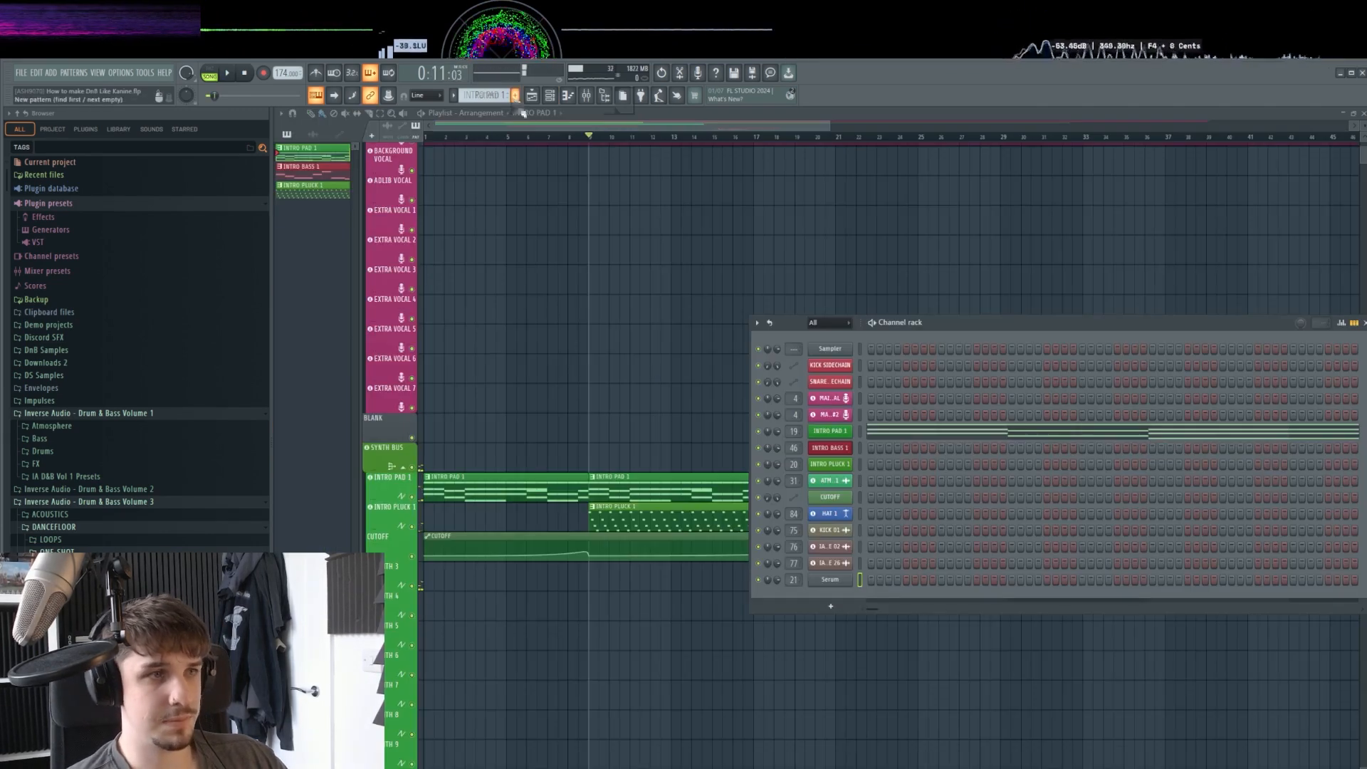
# Create a separate SINKING LEAD pattern for the Serum lead and bring up the playlist.
pyautogui.click(515, 96)
pyautogui.press('F6')
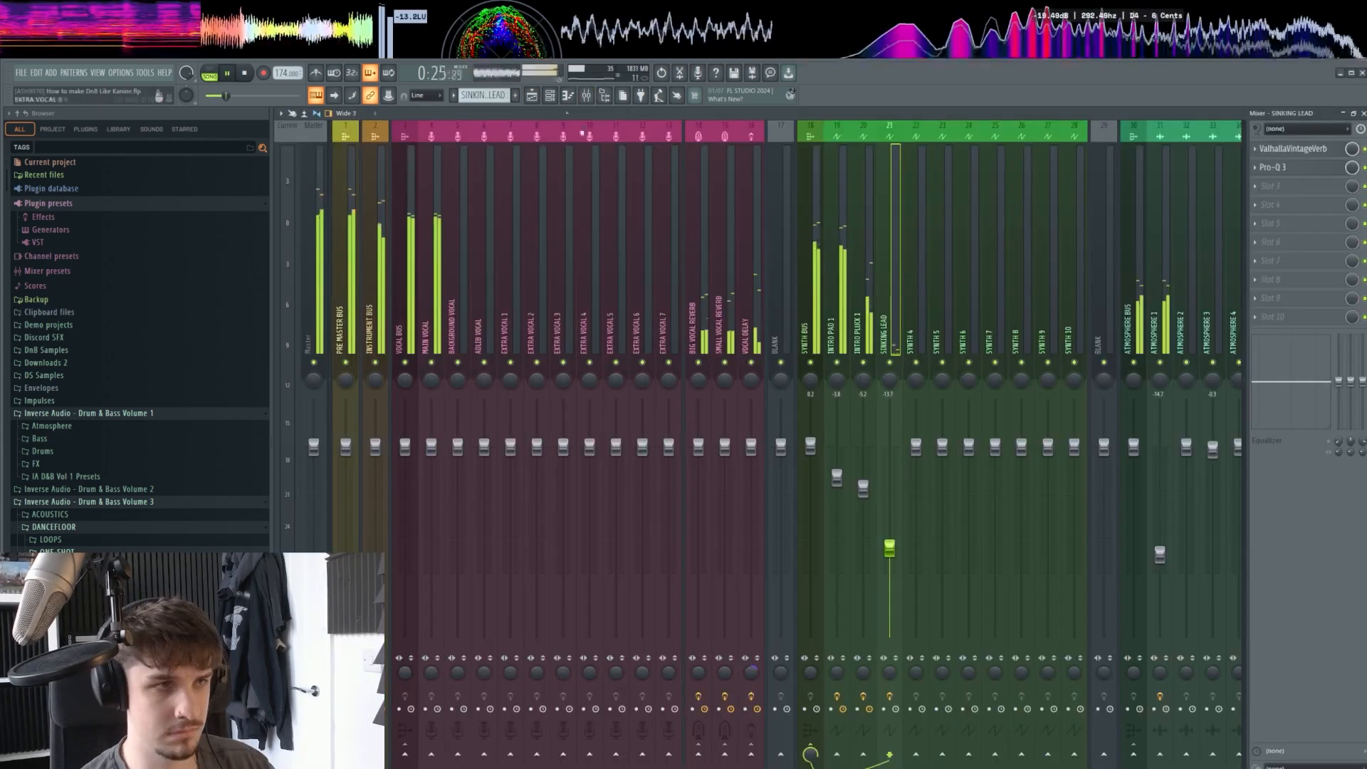
pyautogui.click(538, 95)
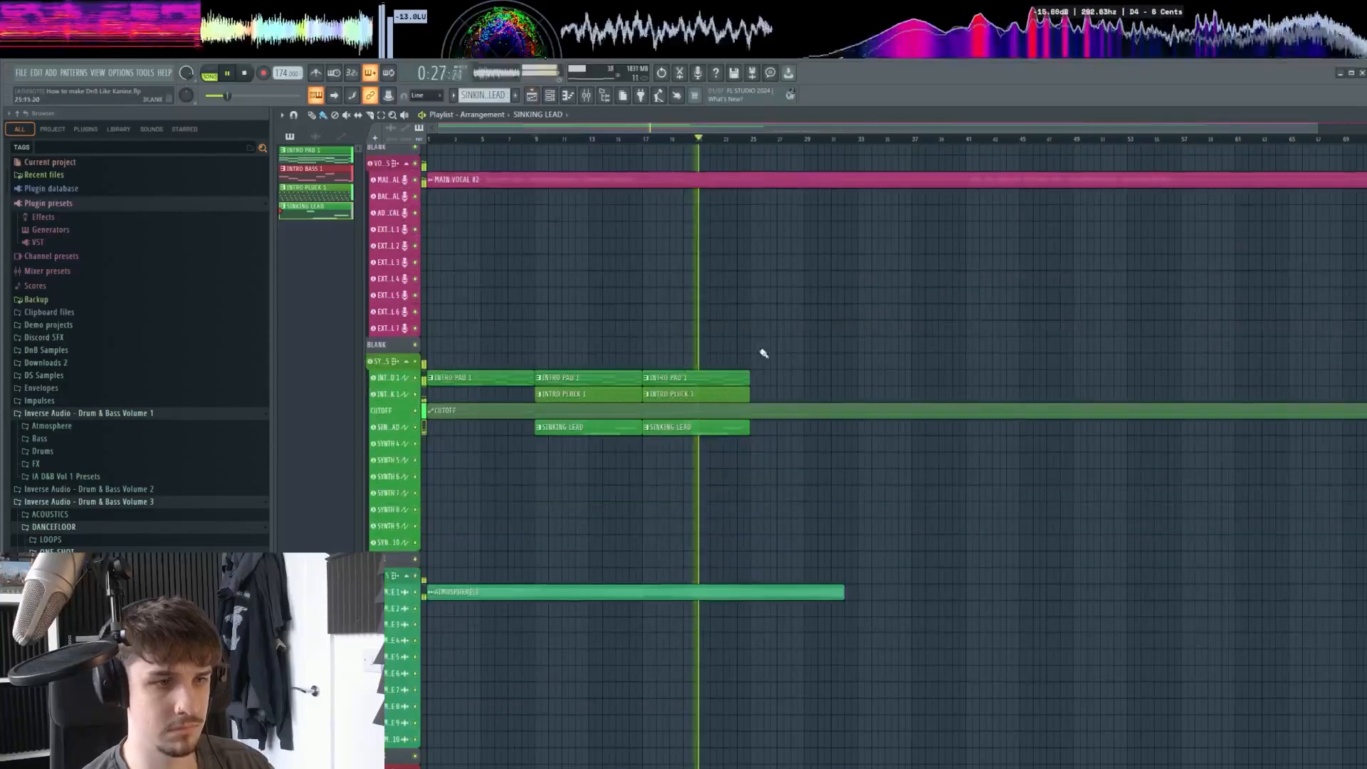
# Play the full intro with the sinking lead, look over all playlist tracks, and stop with the playback marker at bar 25.
pyautogui.scroll(3, 701, 361)
pyautogui.scroll(2, 866, 413)
pyautogui.scroll(-3, 841, 384)
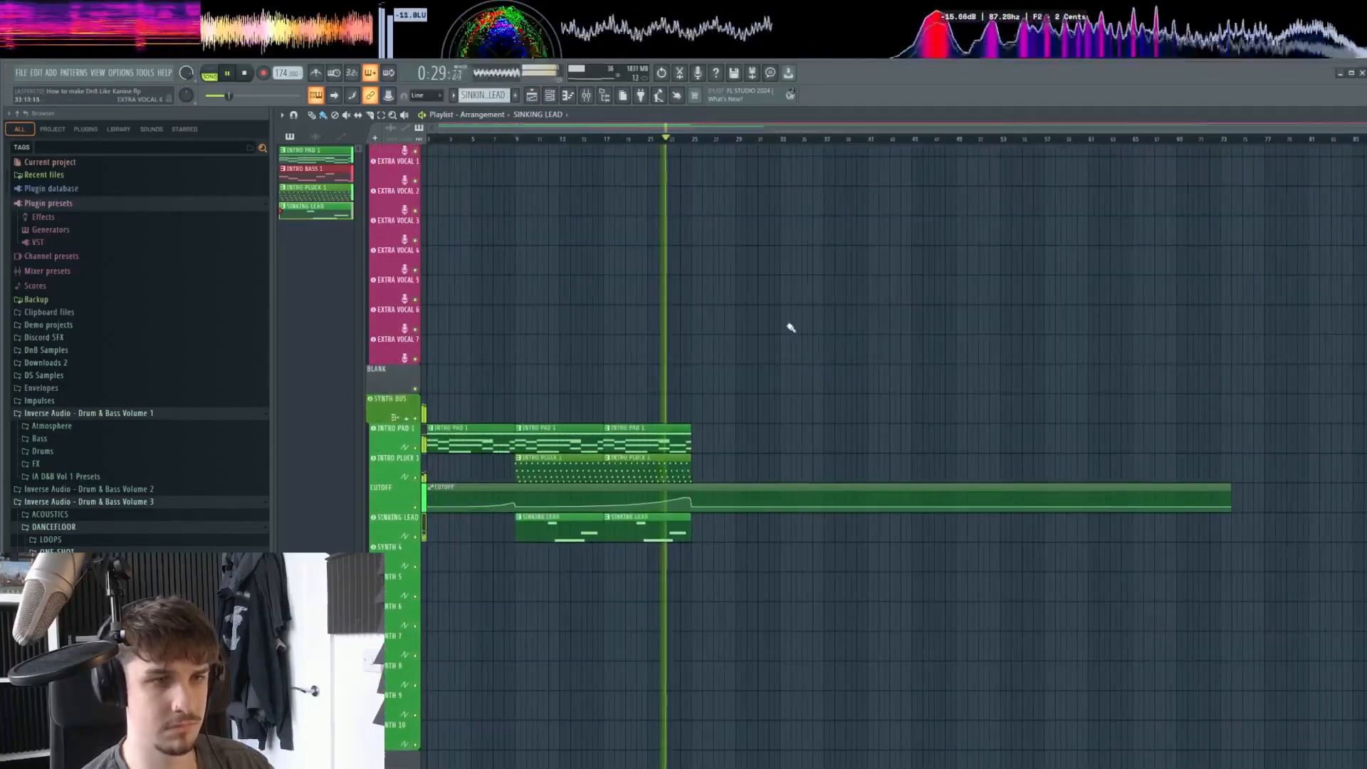
pyautogui.scroll(-5, 787, 327)
pyautogui.scroll(-4, 779, 374)
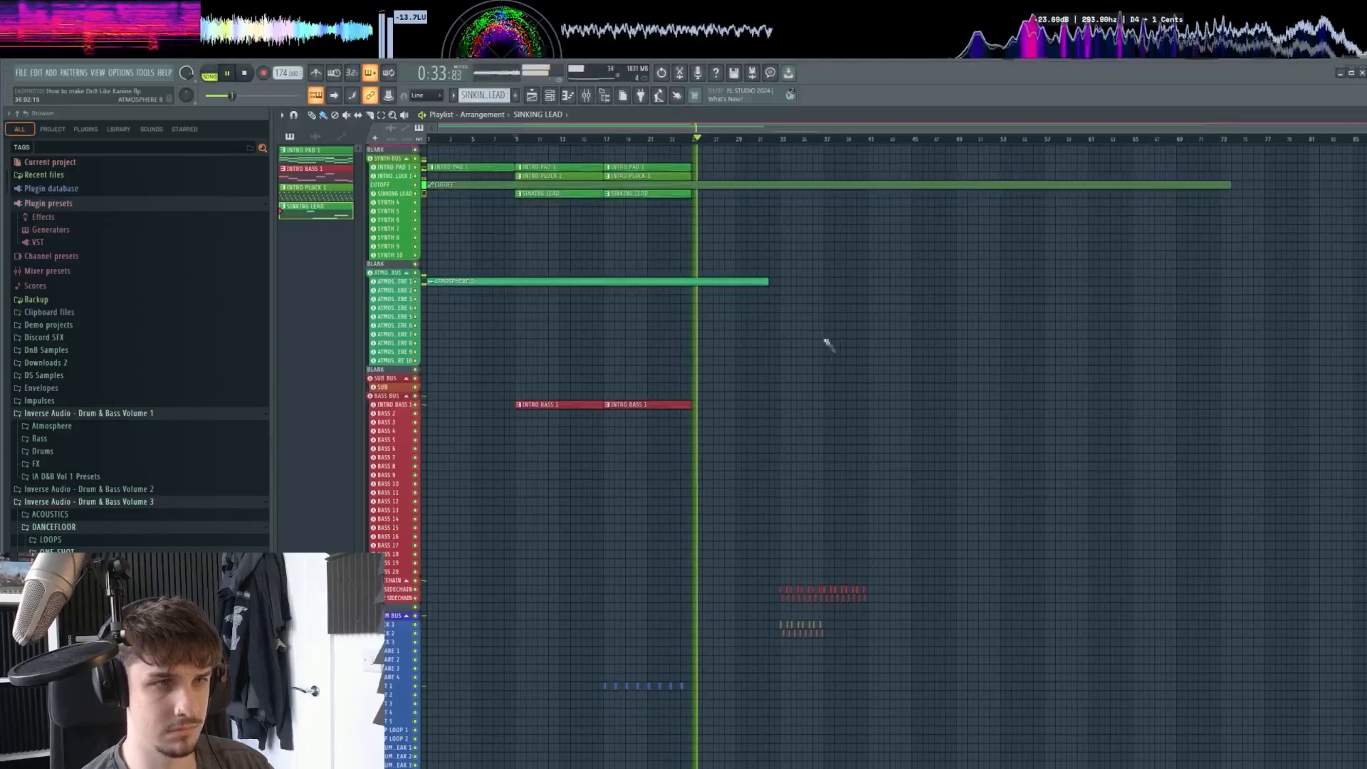
pyautogui.click(695, 139)
pyautogui.press('space')
# Examine the HAT 1 clips from bar 17 to bar 24 on the drum tracks and audition them.
pyautogui.scroll(-2, 627, 441)
pyautogui.scroll(6, 596, 620)
pyautogui.scroll(5, 612, 615)
pyautogui.moveTo(625, 613); pyautogui.dragTo(677, 391)
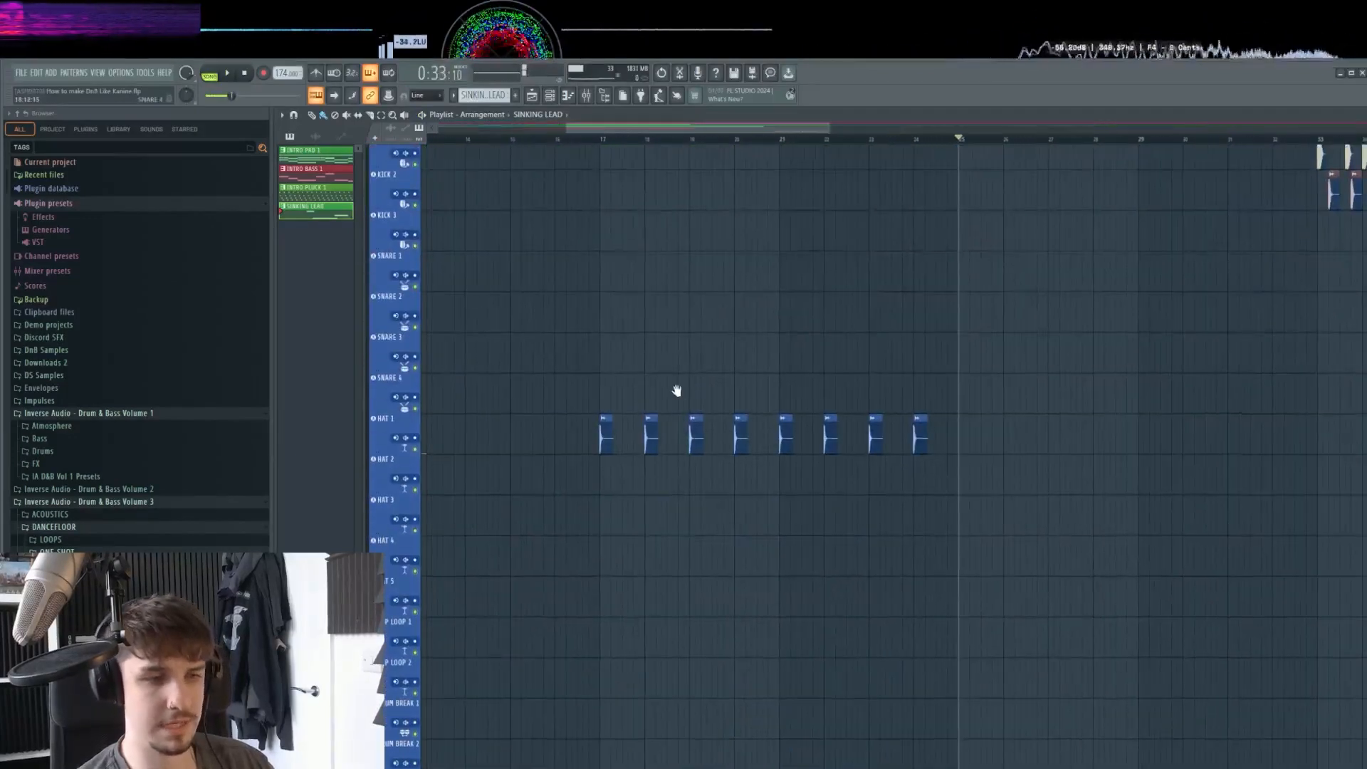
pyautogui.scroll(3, 627, 406)
pyautogui.scroll(2, 625, 406)
pyautogui.click(577, 438)
pyautogui.press('space')
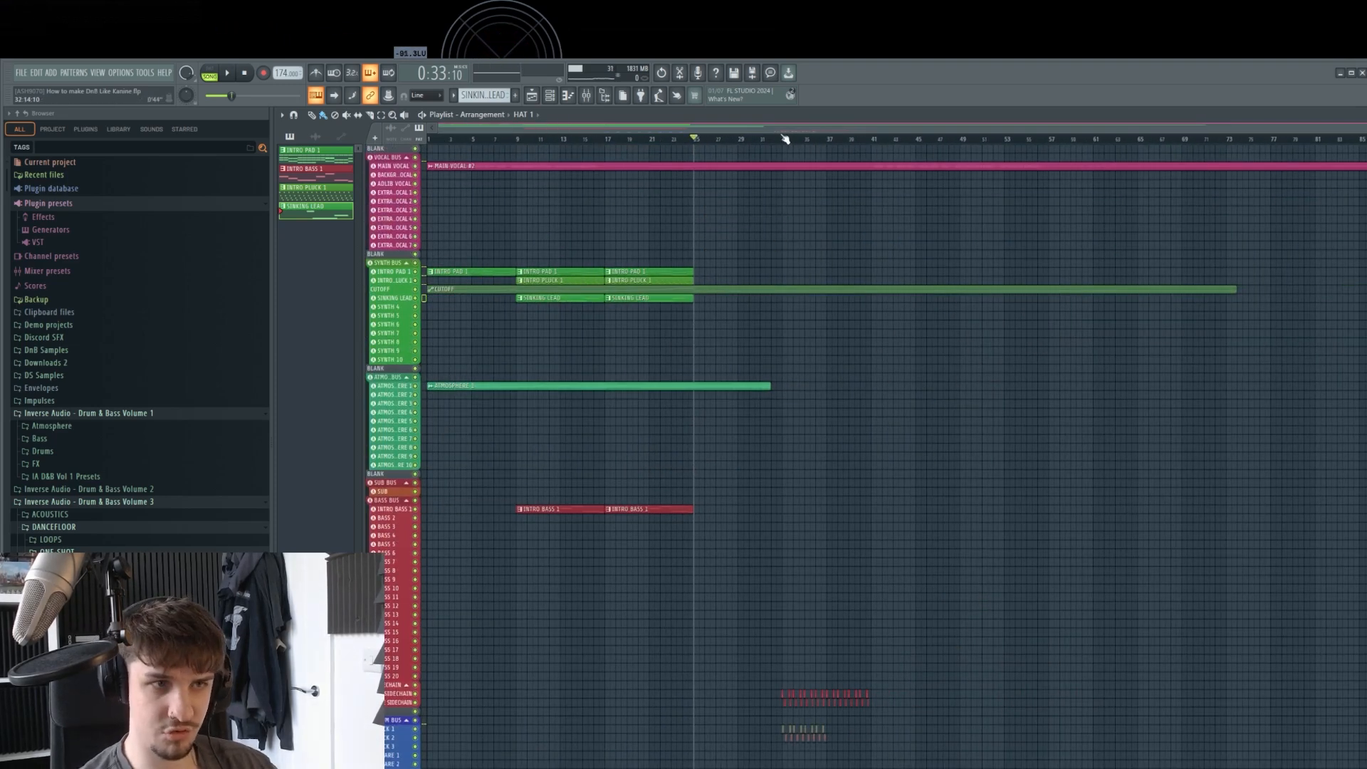
# Solo the KICK 1 track at the drum section starting at bar 33.
pyautogui.scroll(-4, 868, 295)
pyautogui.scroll(3, 902, 427)
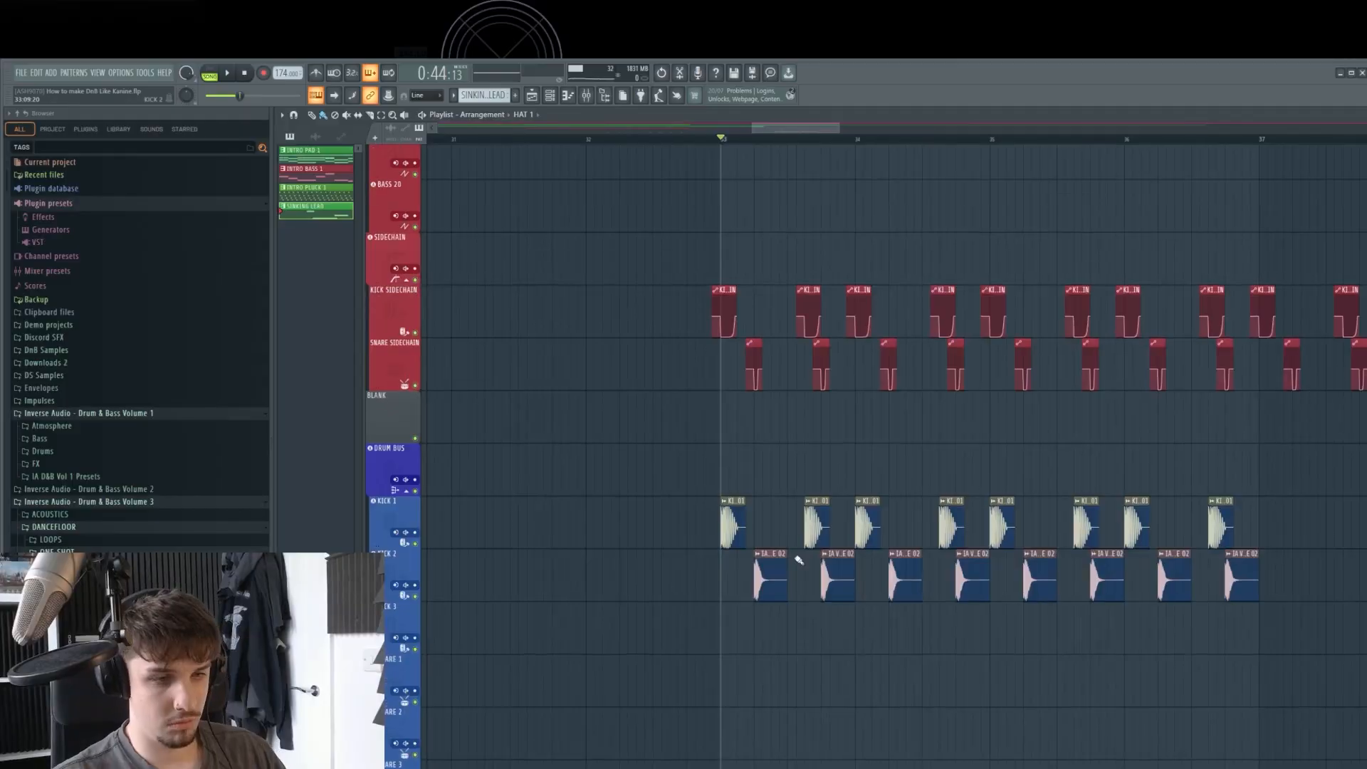
pyautogui.moveTo(601, 590); pyautogui.dragTo(602, 597)
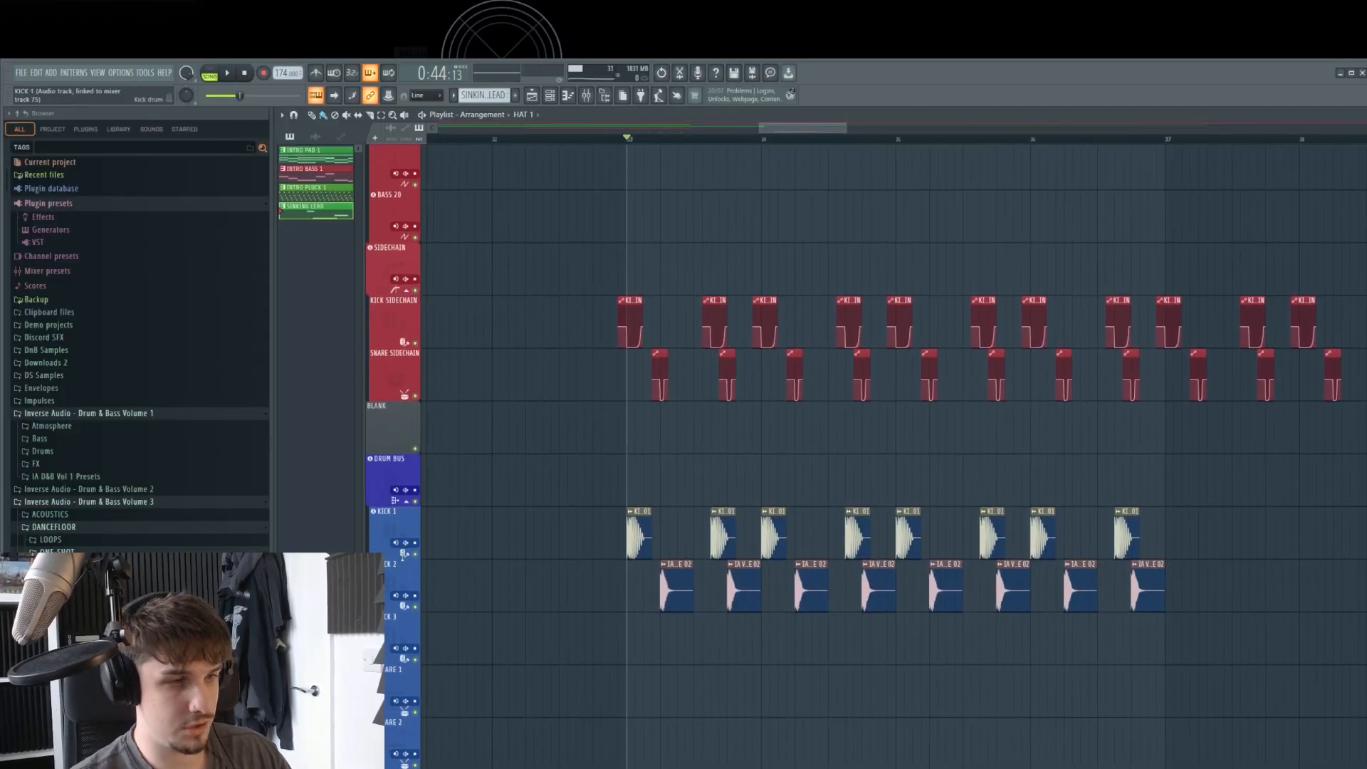
pyautogui.rightClick(415, 552)
pyautogui.moveTo(598, 467); pyautogui.dragTo(623, 458)
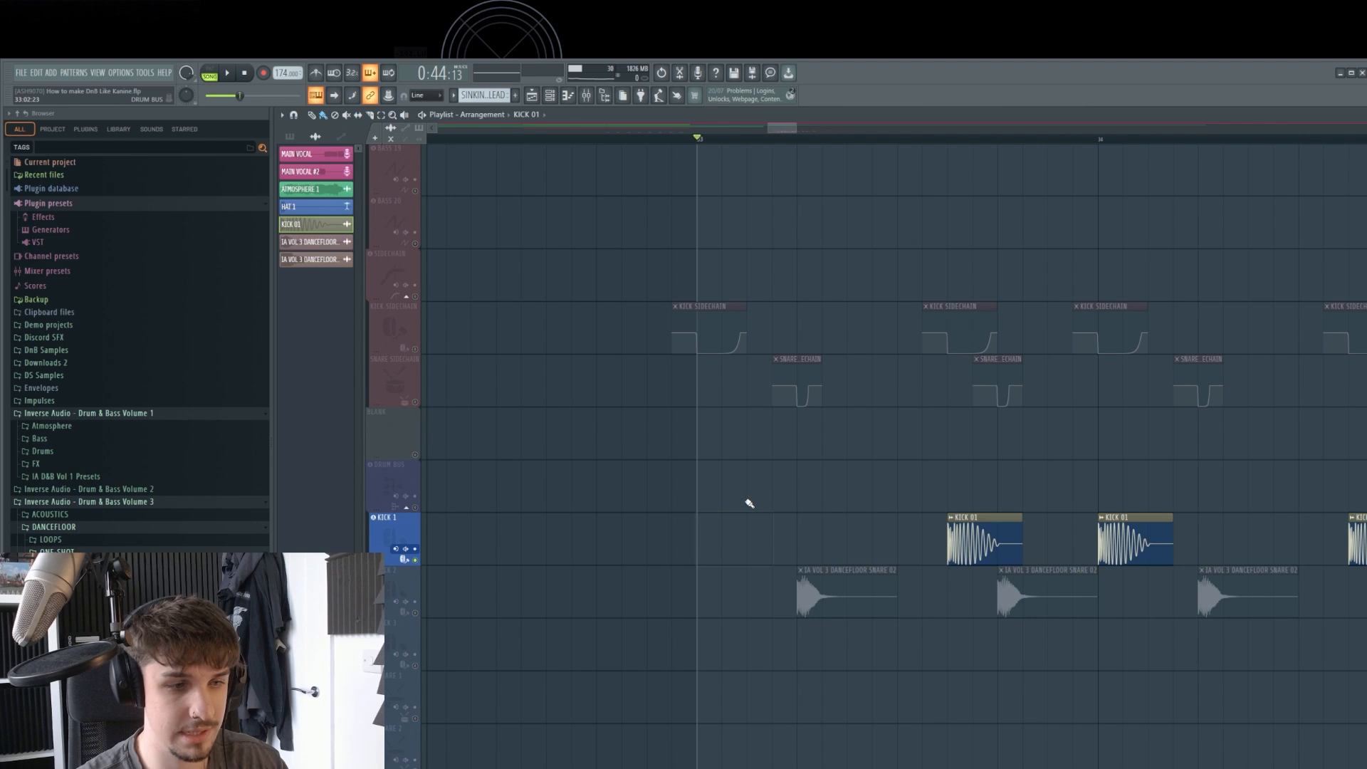
# Undo the deletion of the kick clip at bar 33 and play the soloed kick pattern.
pyautogui.hotkey('ctrl', 'z')
pyautogui.press('space')
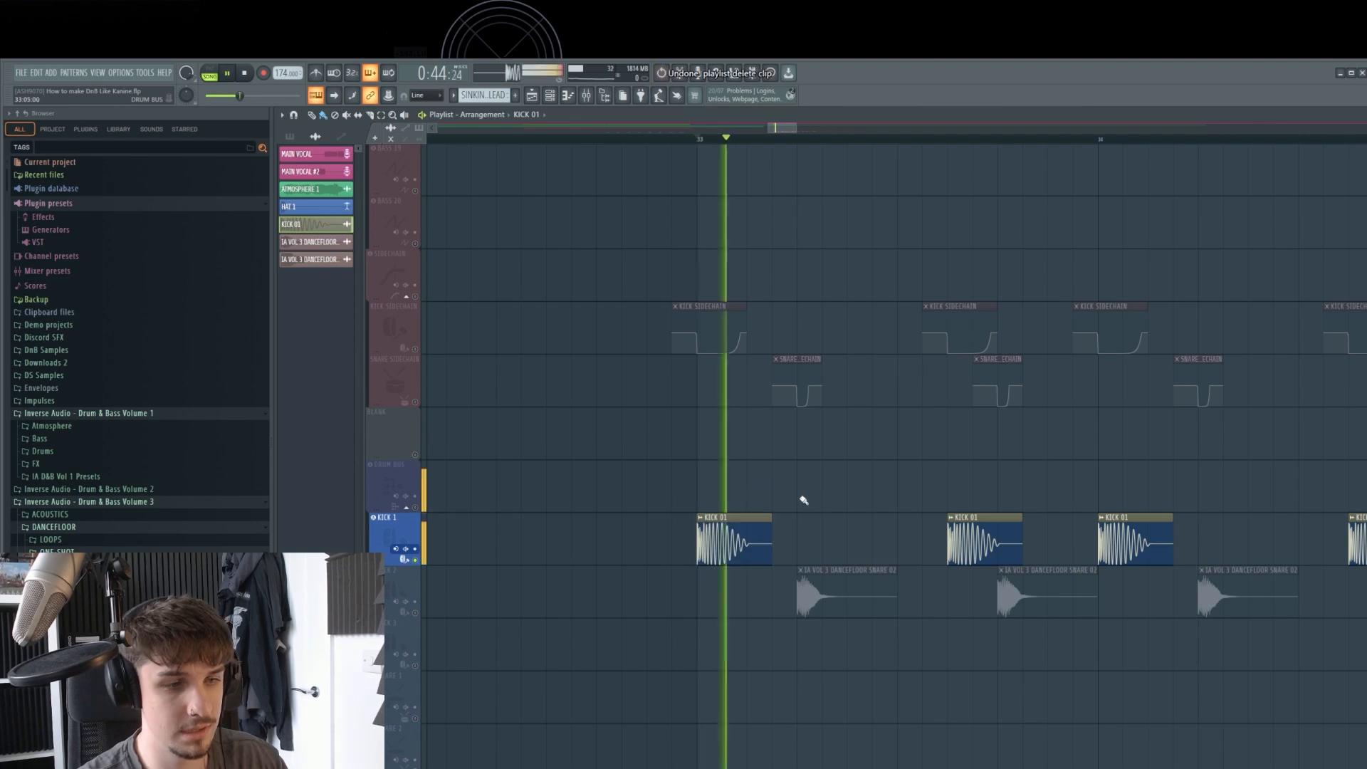
pyautogui.moveTo(872, 499); pyautogui.dragTo(733, 488)
pyautogui.press('space')
pyautogui.scroll(-3, 831, 509)
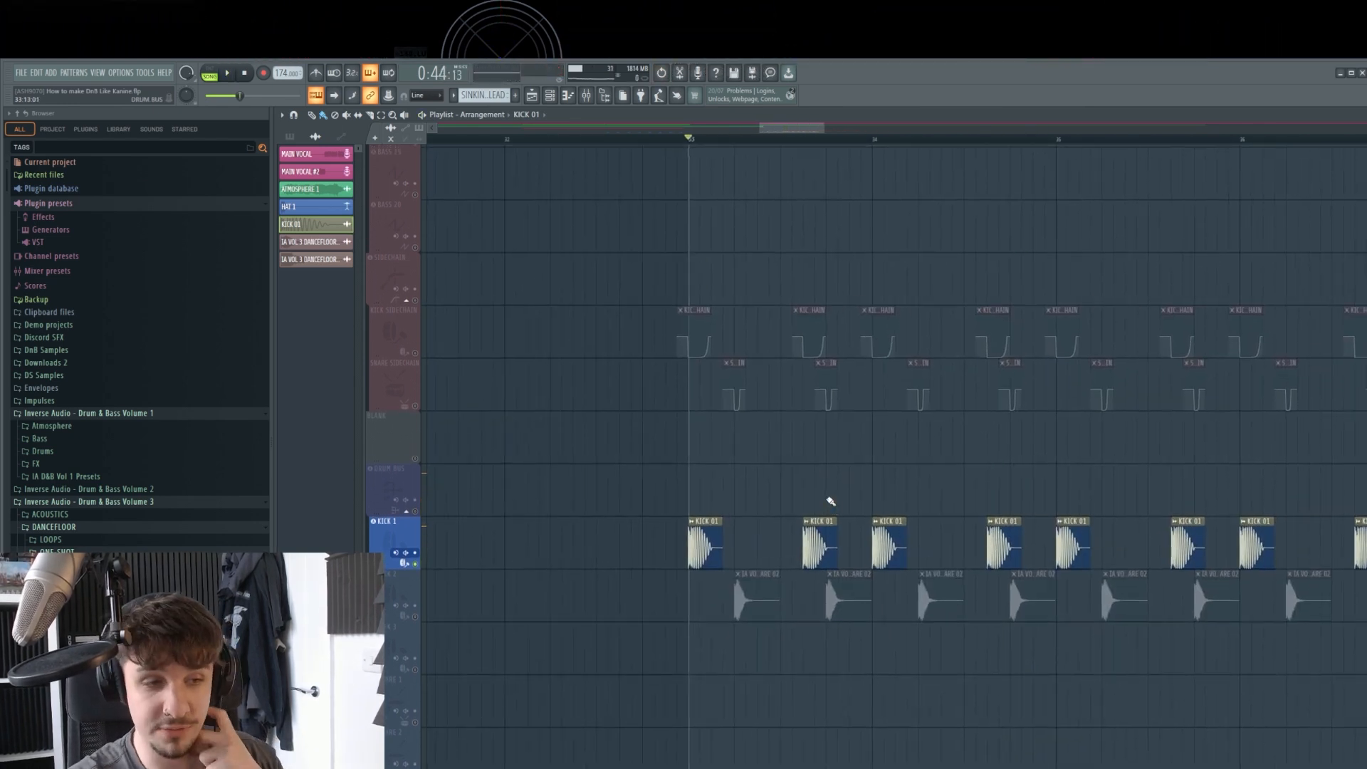
pyautogui.press('space')
pyautogui.press('space')
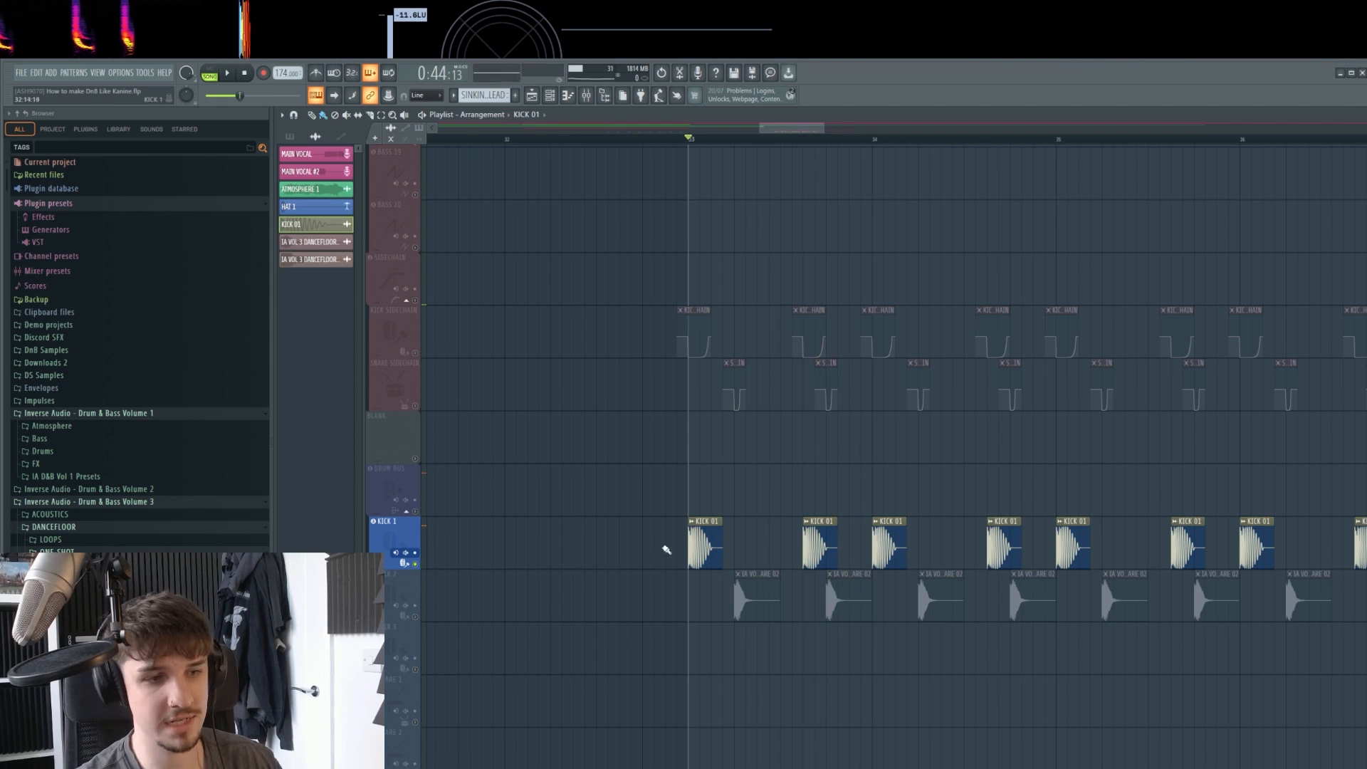
# Examine the waveform of the first KICK 01 clip closely and audition it repeatedly.
pyautogui.scroll(6, 665, 549)
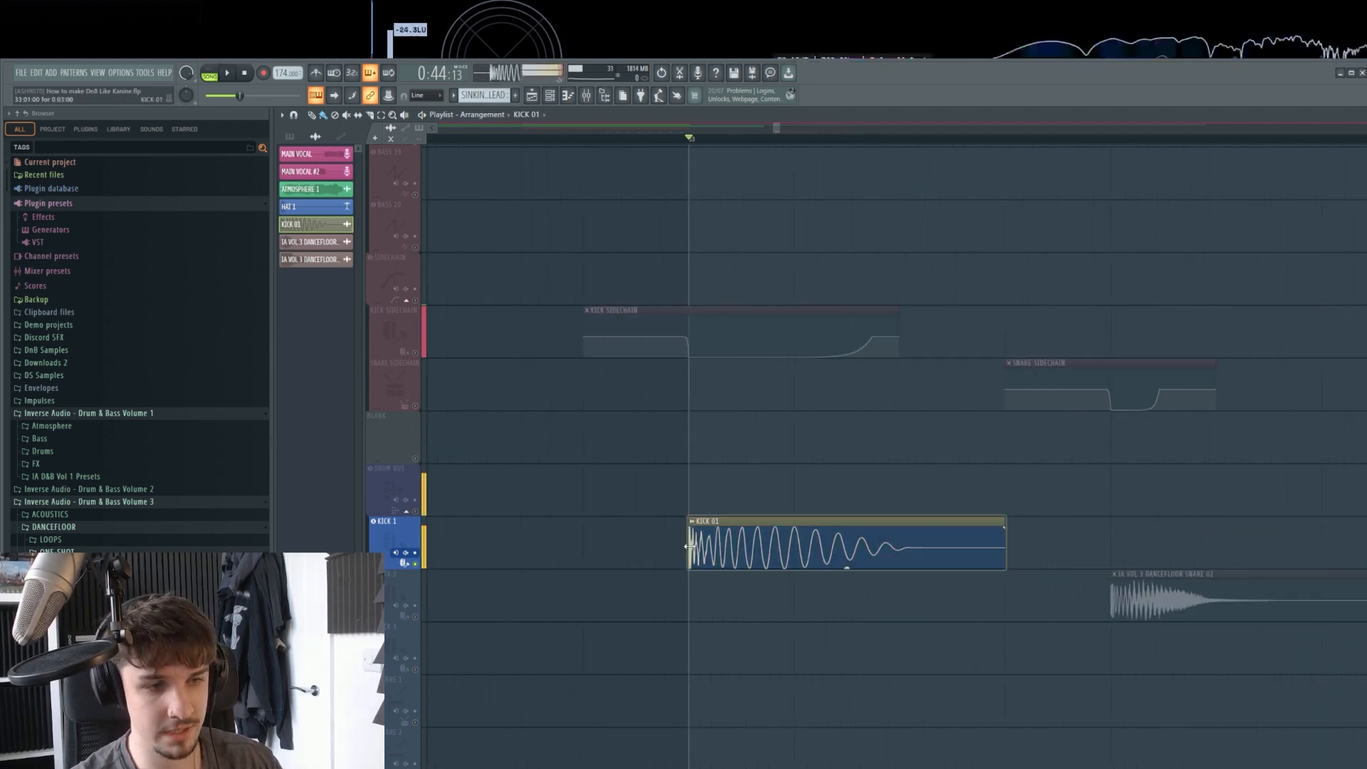
pyautogui.press('space')
pyautogui.press('space')
pyautogui.press('space')
pyautogui.press('space')
pyautogui.scroll(-2, 689, 547)
pyautogui.moveTo(830, 467); pyautogui.dragTo(725, 489)
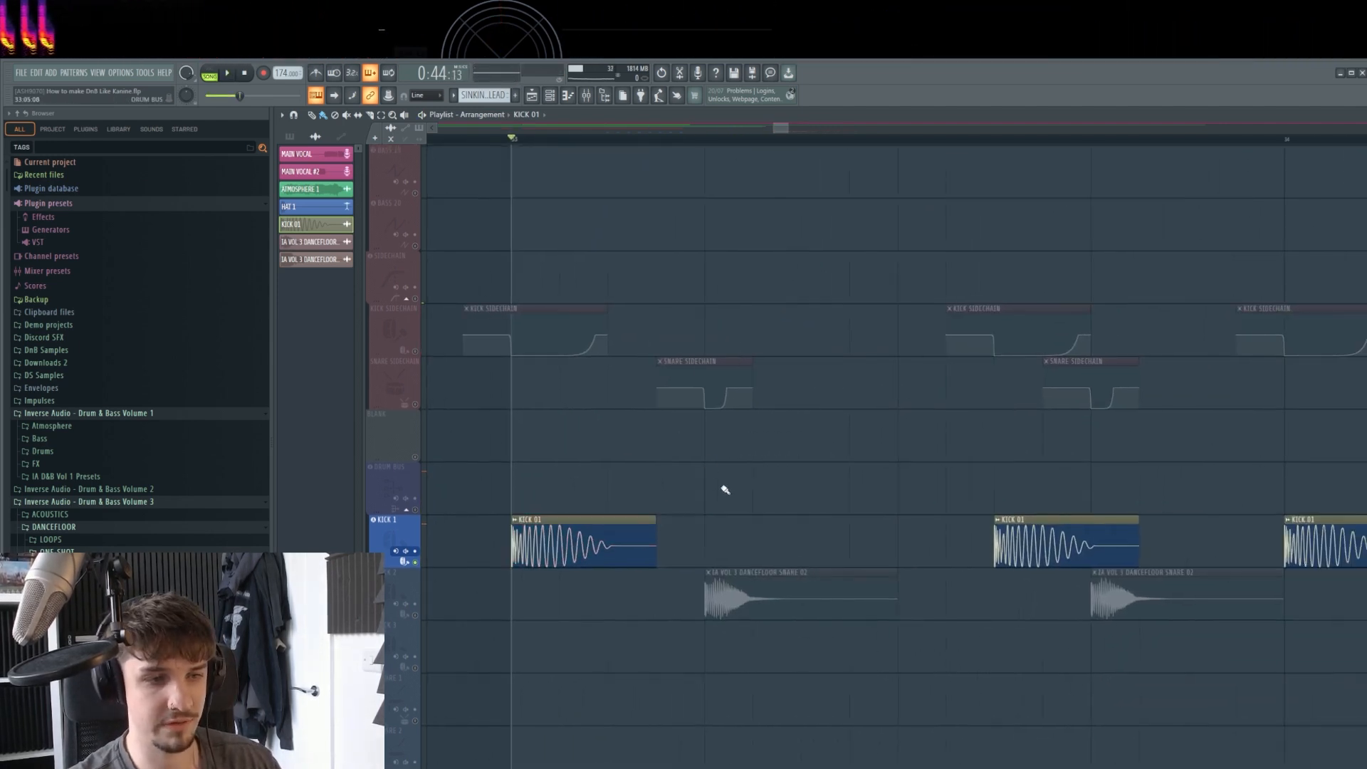
# Solo the KICK 2 track holding the Dancefloor Snare 02 clips and play it from bar 33.
pyautogui.scroll(-2, 725, 491)
pyautogui.rightClick(415, 572)
pyautogui.press('space')
pyautogui.scroll(-4, 702, 452)
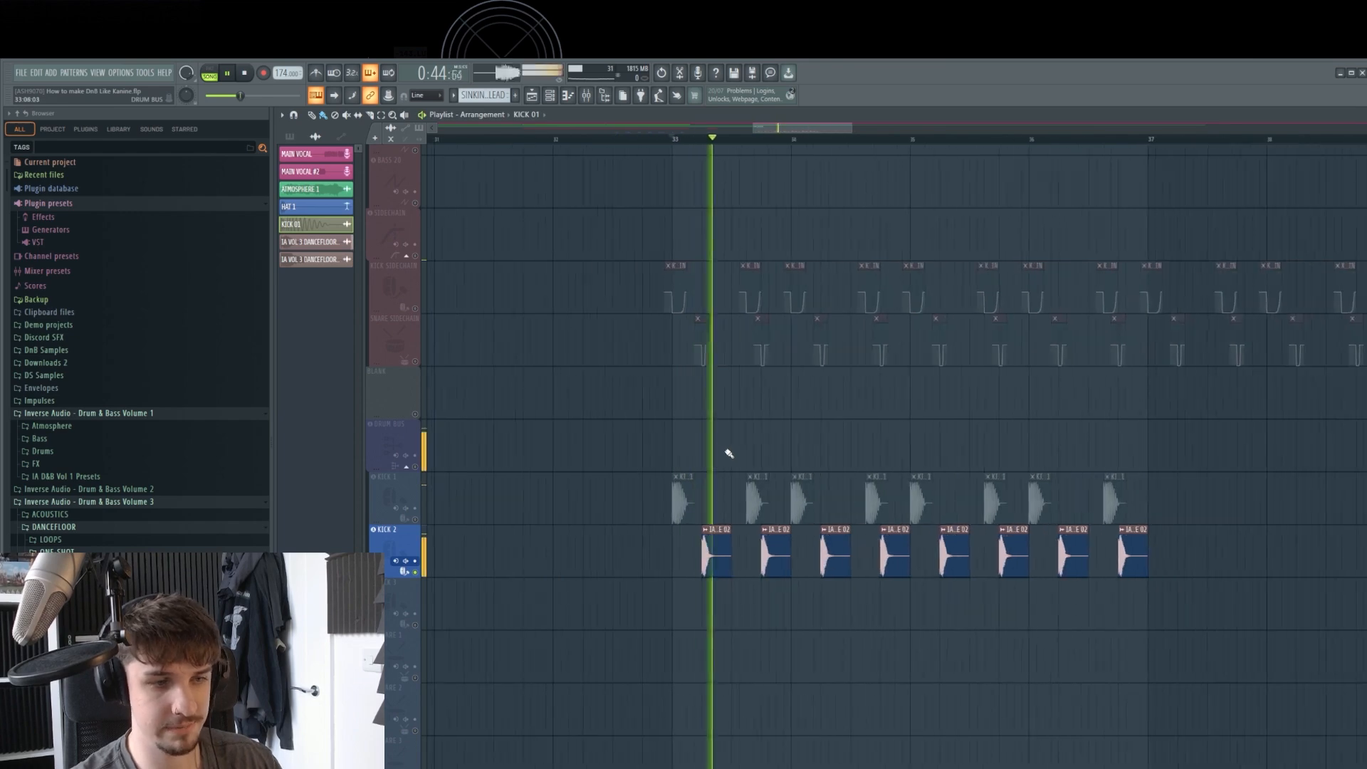
# Stop playback, end the KICK 2 solo and auto-name the clips on the KICK 1 and KICK 2 tracks after their tracks.
pyautogui.scroll(-3, 734, 456)
pyautogui.press('space')
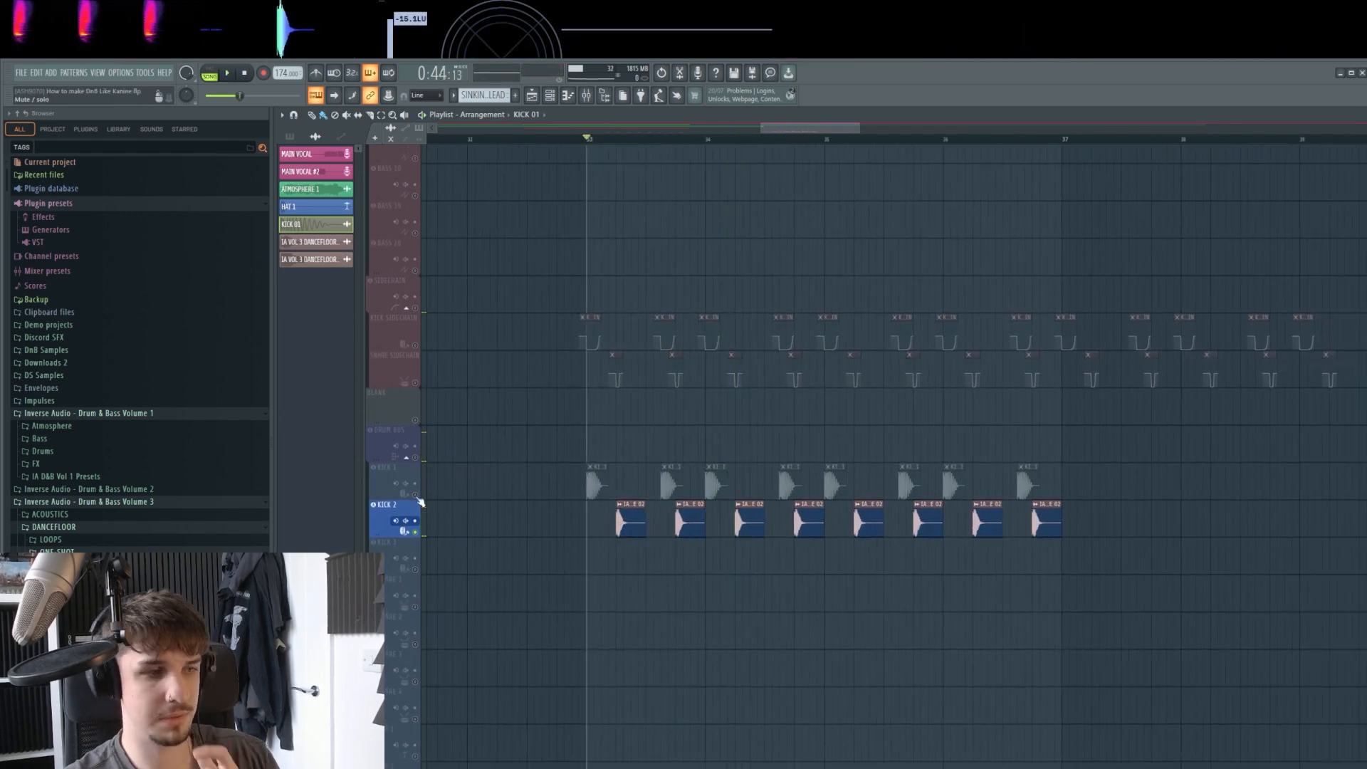
pyautogui.click(417, 496)
pyautogui.rightClick(389, 465)
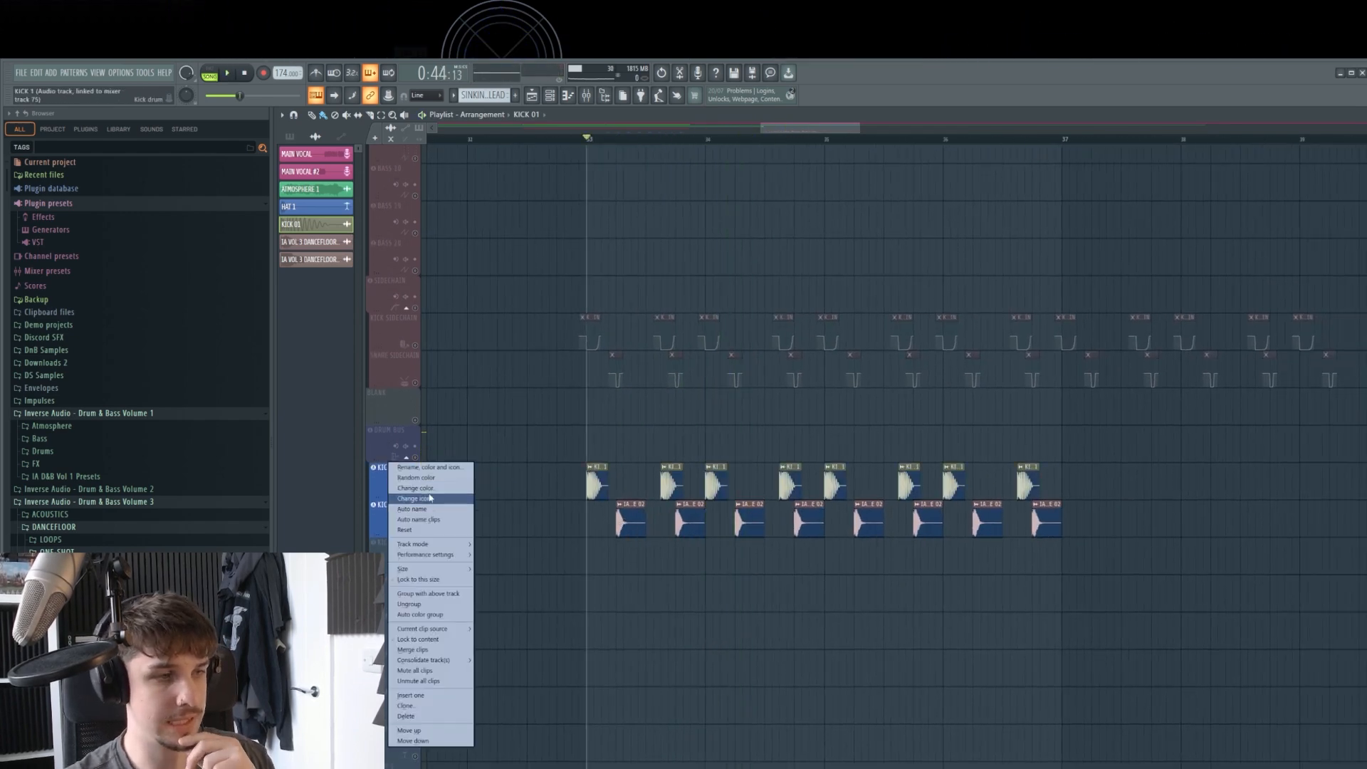
pyautogui.click(428, 497)
pyautogui.rightClick(416, 496)
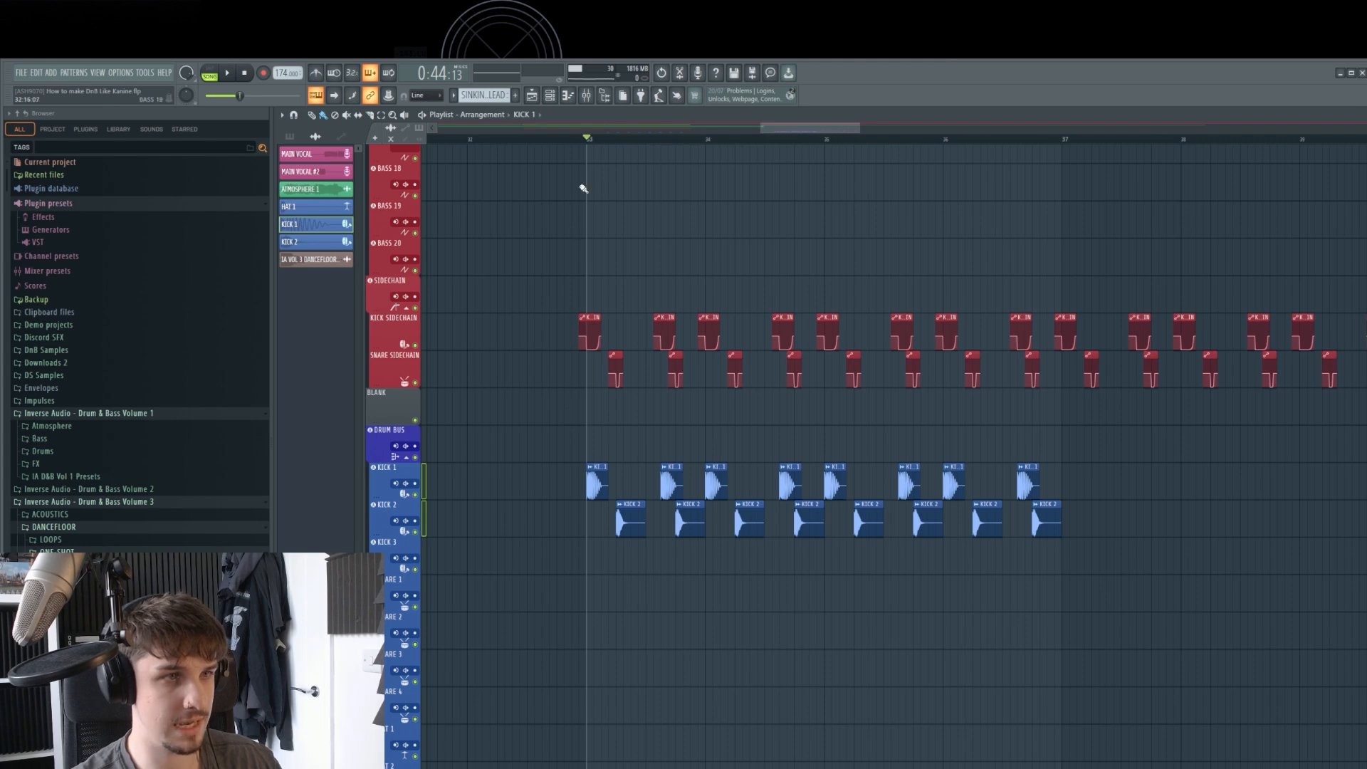
# Audition the Volume 3 Dancefloor hat one-shots and place Dancefloor Hat 10 on the HAT 2 track at bar 33.
pyautogui.press('space')
pyautogui.click(57, 552)
pyautogui.scroll(-3, 71, 548)
pyautogui.click(56, 439)
pyautogui.press('space')
pyautogui.click(151, 522)
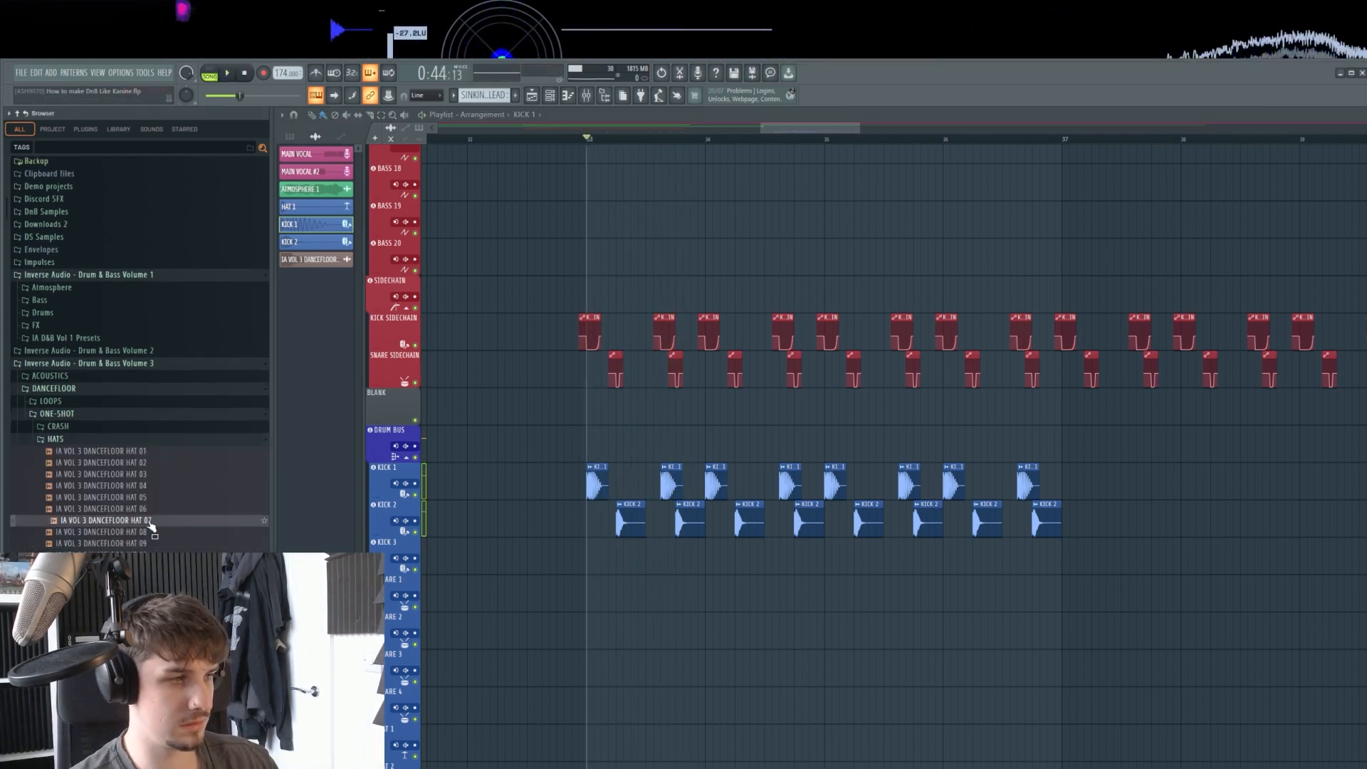
pyautogui.click(148, 533)
pyautogui.click(148, 544)
pyautogui.click(148, 555)
pyautogui.click(148, 556)
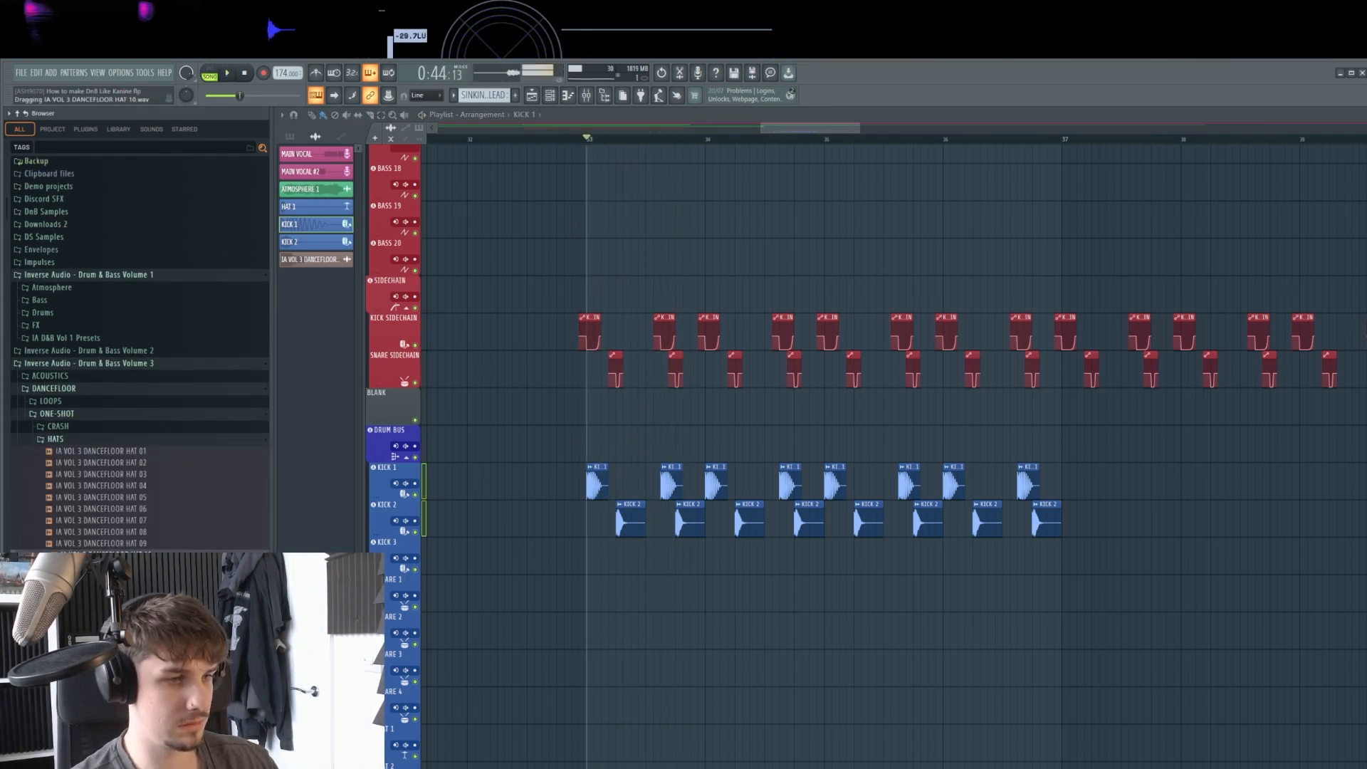
pyautogui.moveTo(148, 555); pyautogui.dragTo(575, 765)
# Repeat the Hat 10 clip on the HAT 2 track up to bar 37, with every second hit reduced to -4.4 dB.
pyautogui.scroll(-3, 598, 698)
pyautogui.scroll(5, 605, 630)
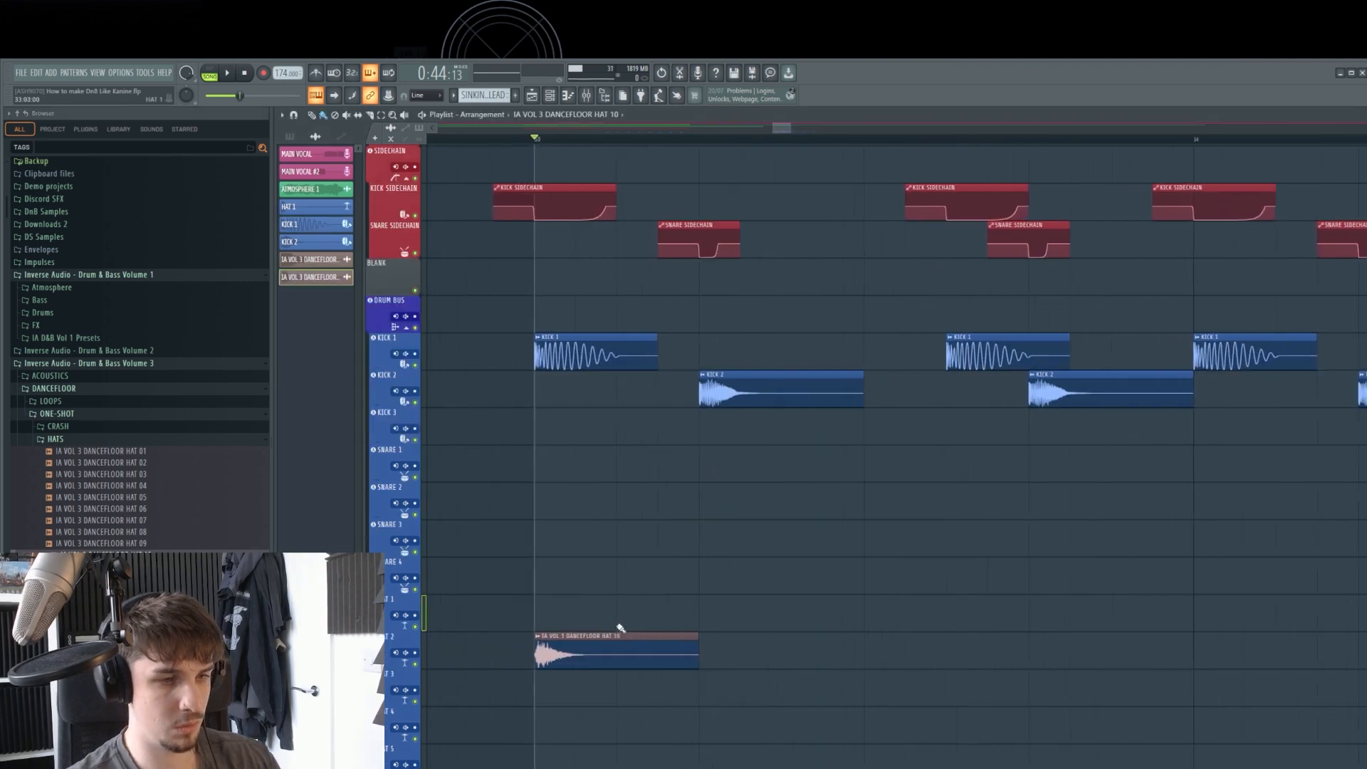
pyautogui.moveTo(654, 636); pyautogui.dragTo(862, 615)
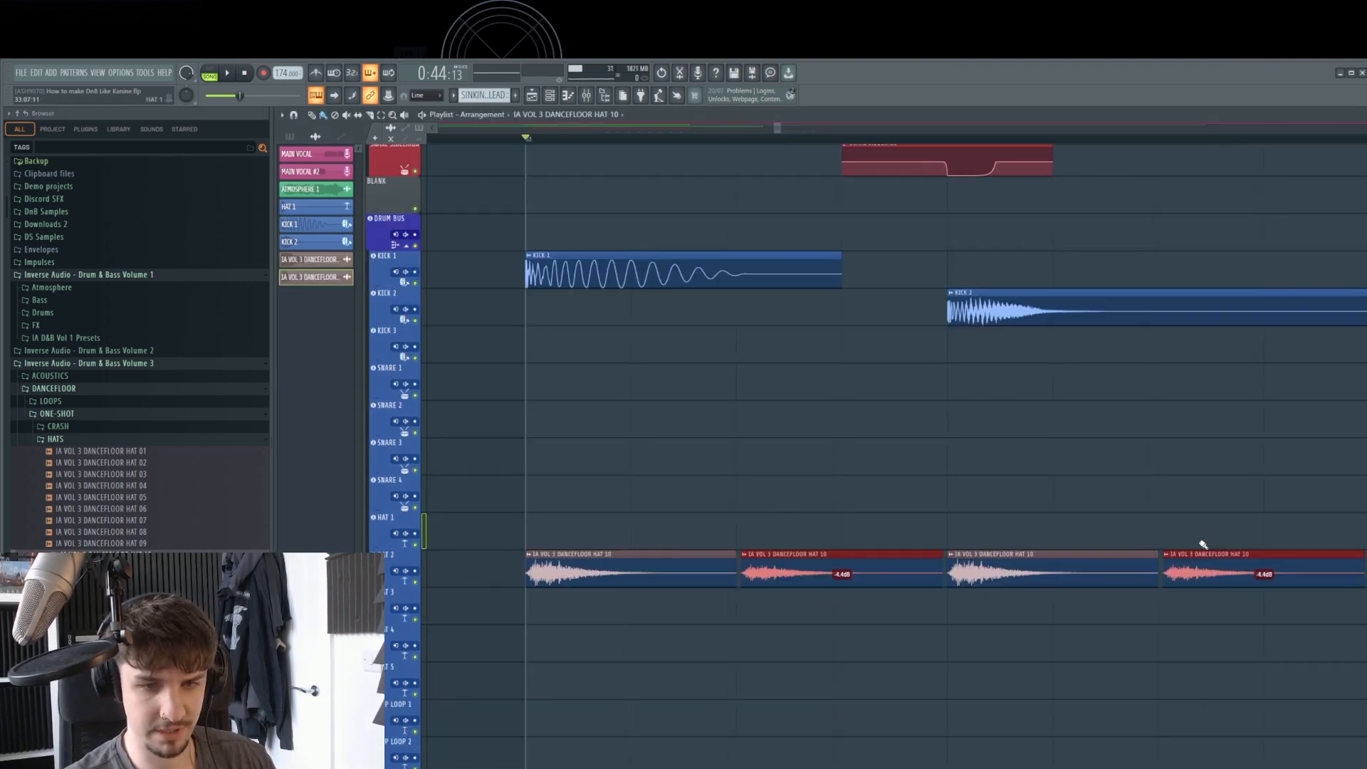
pyautogui.scroll(-3, 1201, 545)
pyautogui.moveTo(1199, 546); pyautogui.dragTo(838, 543)
pyautogui.scroll(3, 839, 544)
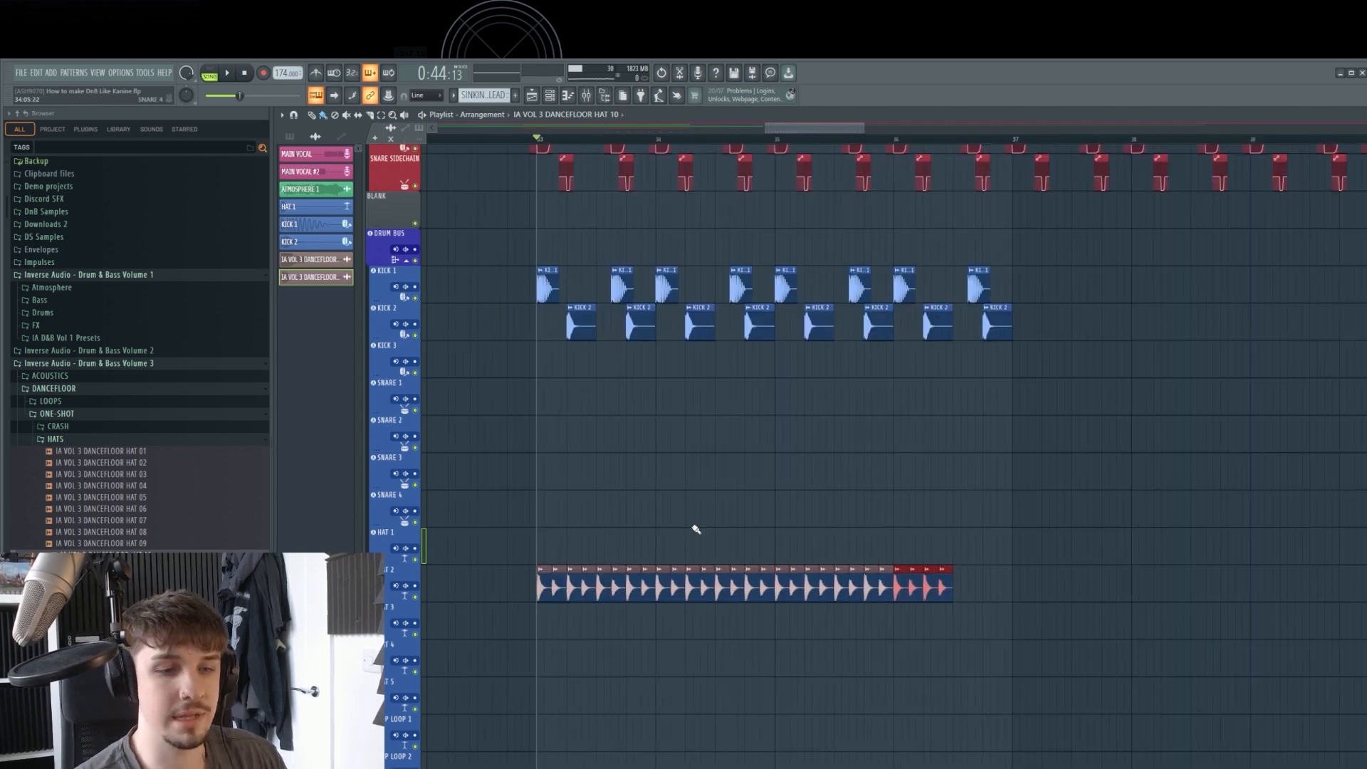
pyautogui.moveTo(741, 494); pyautogui.dragTo(805, 469)
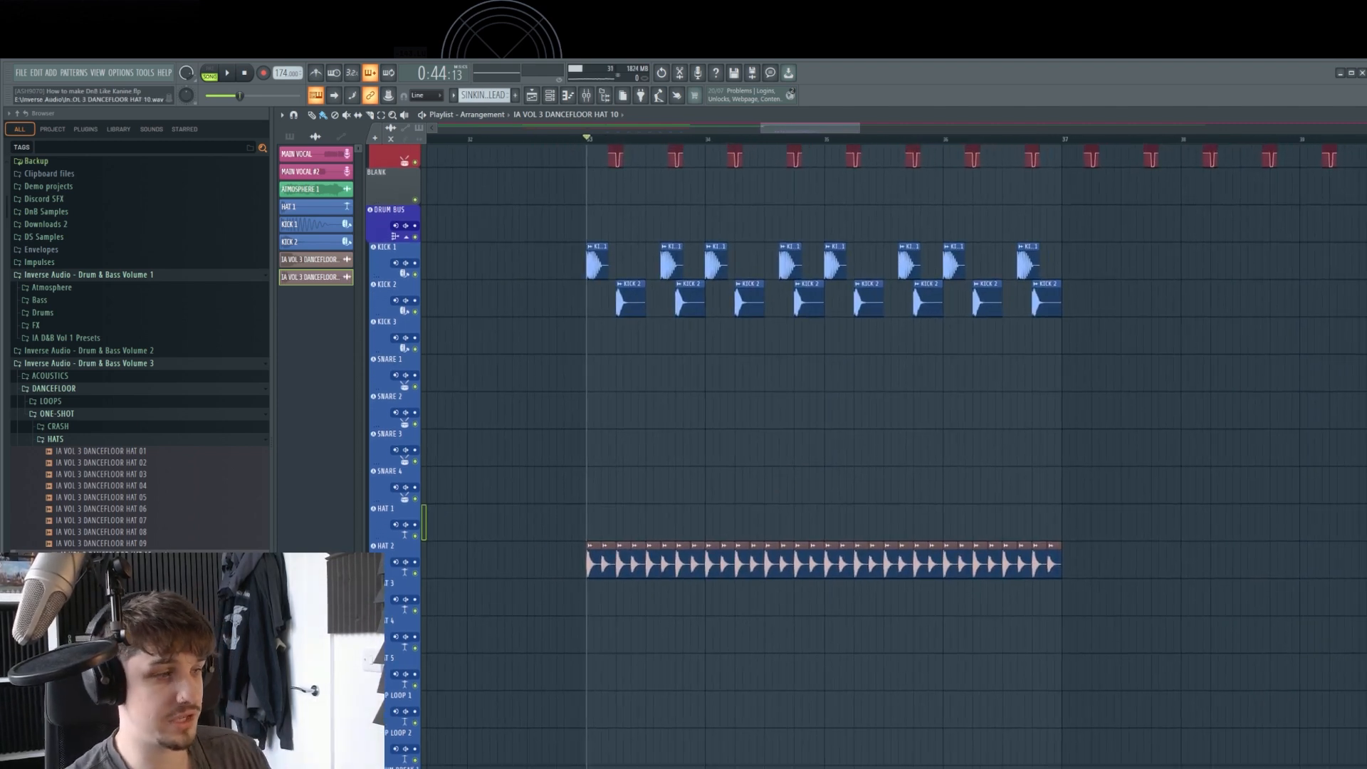
# Place Dancefloor Hat 11 on the HAT 3 track at bar 33, repeat it up to bar 37 and play the hats.
pyautogui.moveTo(100, 566); pyautogui.dragTo(595, 600)
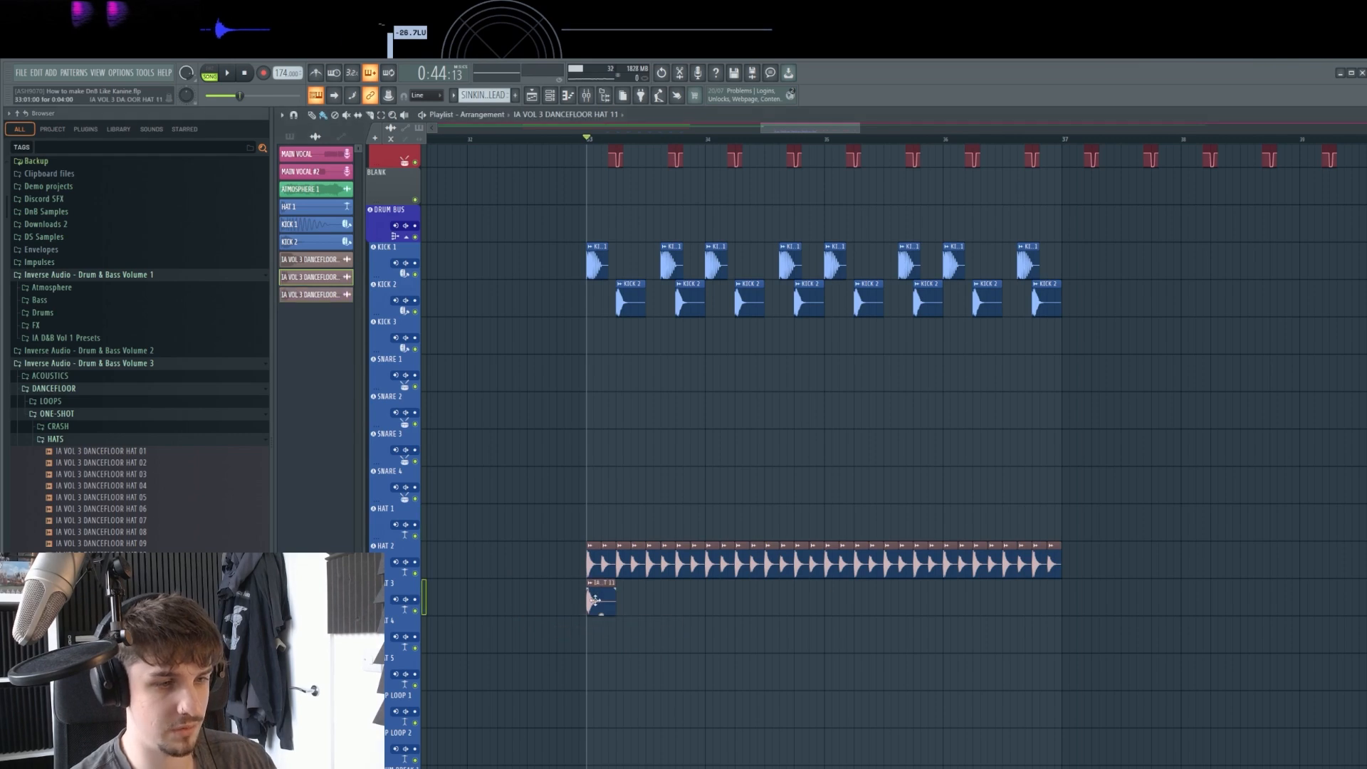
pyautogui.press('space')
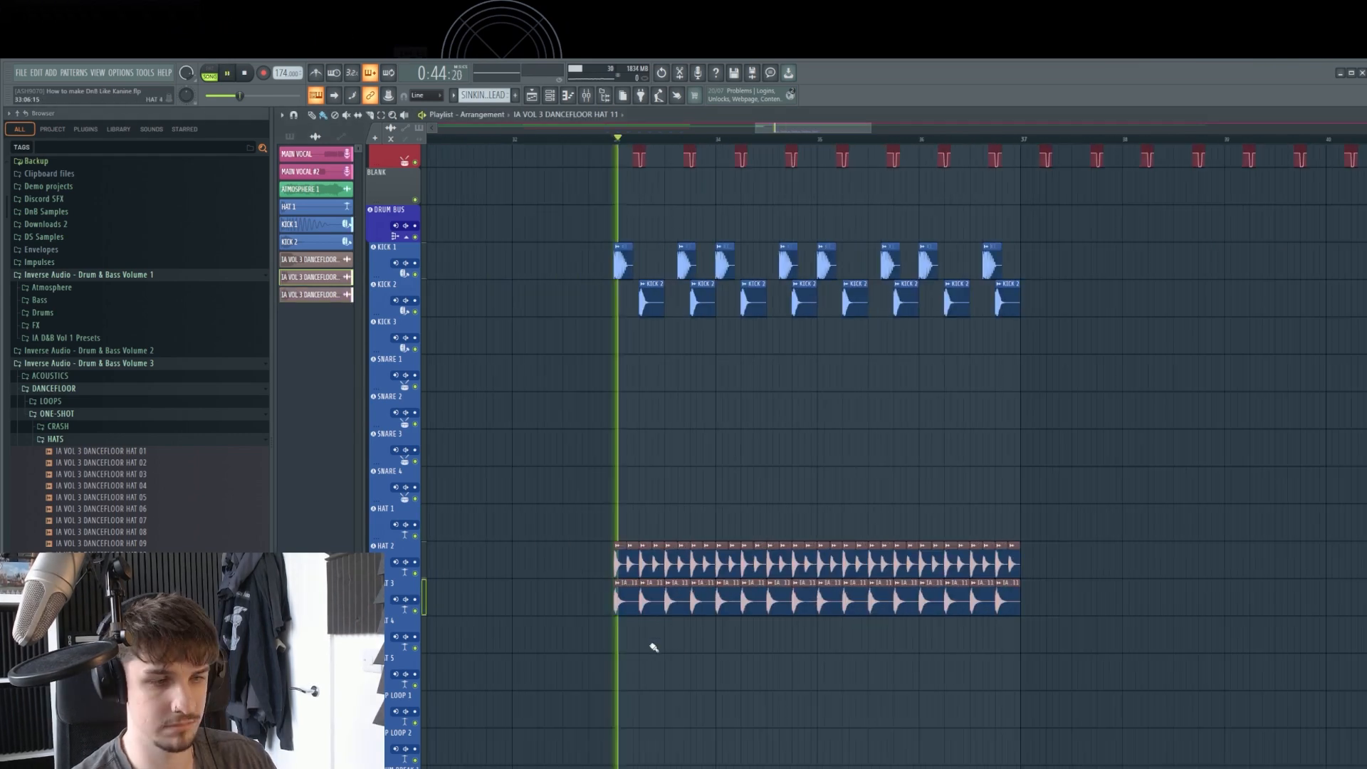
pyautogui.press('space')
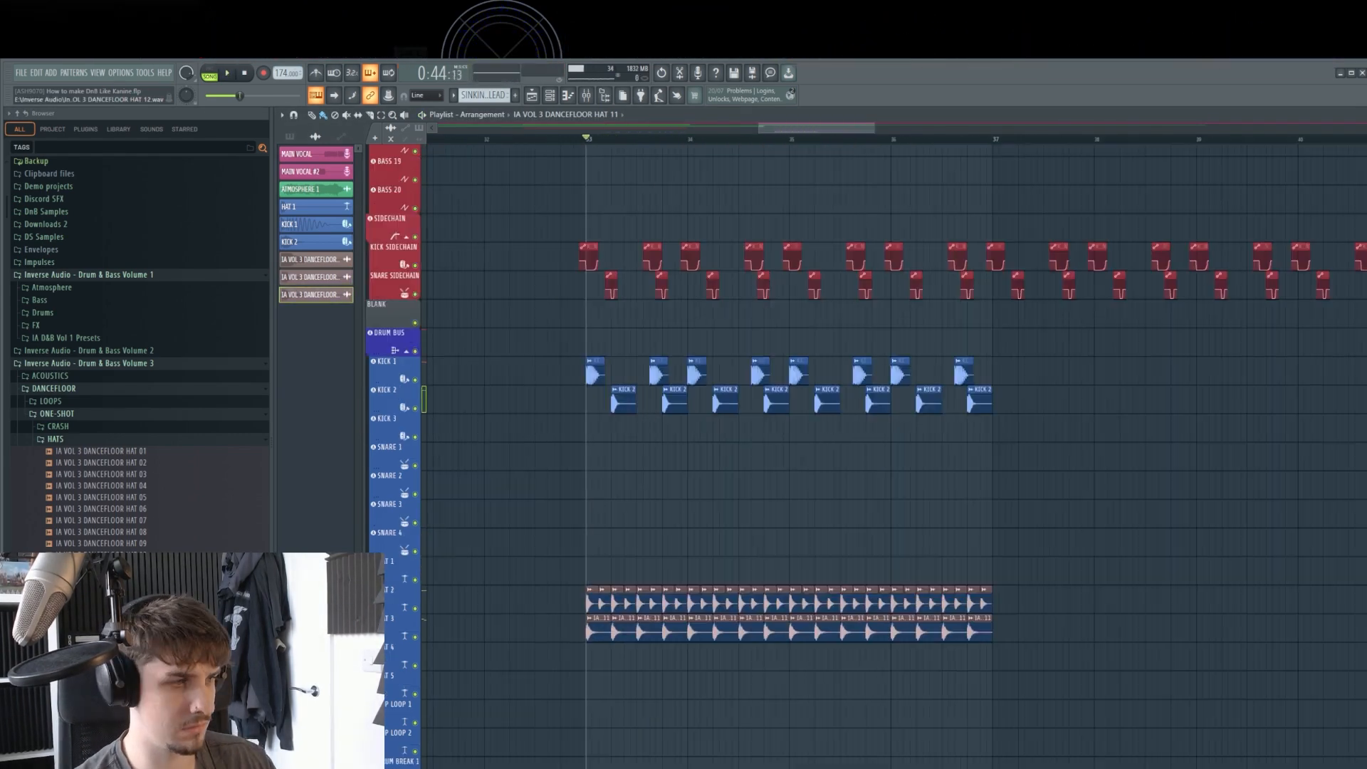
# Place Dancefloor Hat 12 on the HAT 4 track at bar 33 and repeat it every second beat up to bar 37.
pyautogui.click(99, 578)
pyautogui.moveTo(100, 577); pyautogui.dragTo(592, 656)
pyautogui.scroll(4, 606, 657)
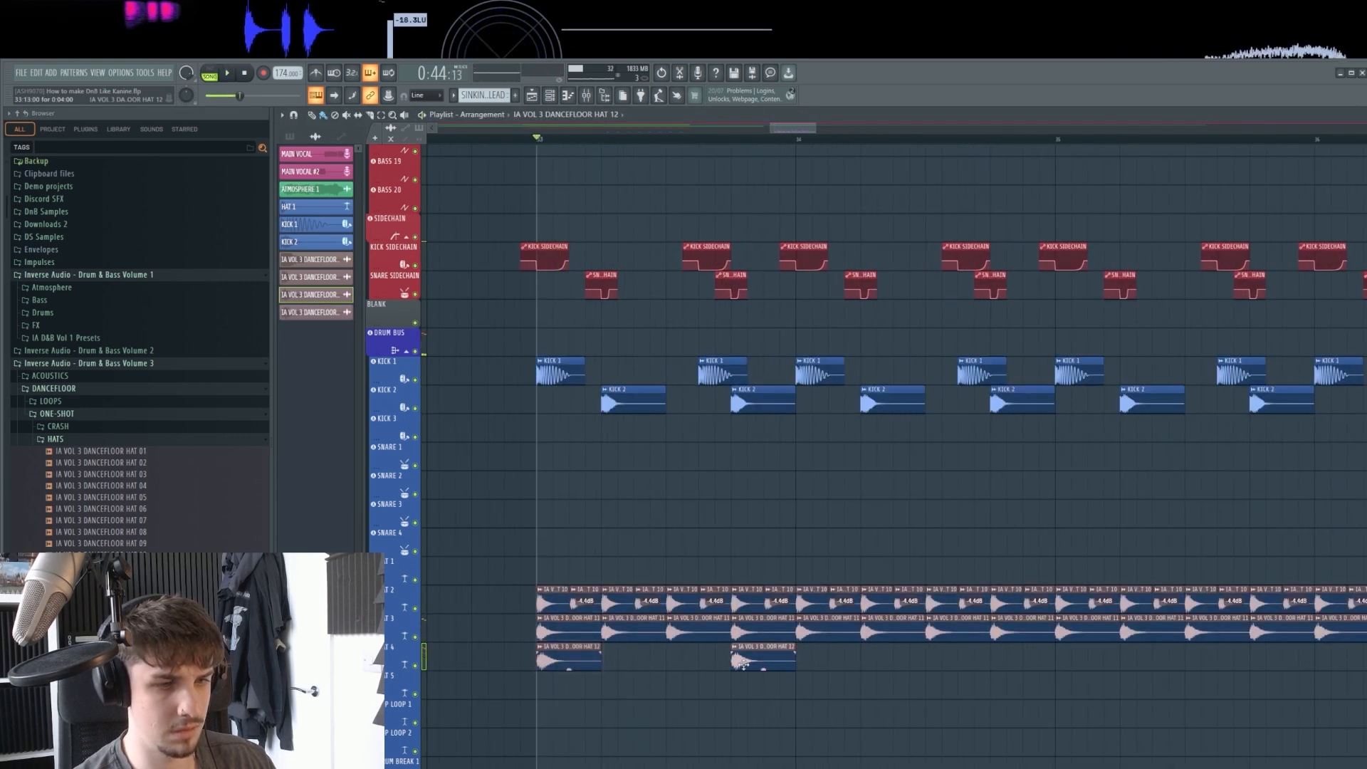
pyautogui.click(704, 659)
pyautogui.moveTo(599, 665); pyautogui.dragTo(839, 665)
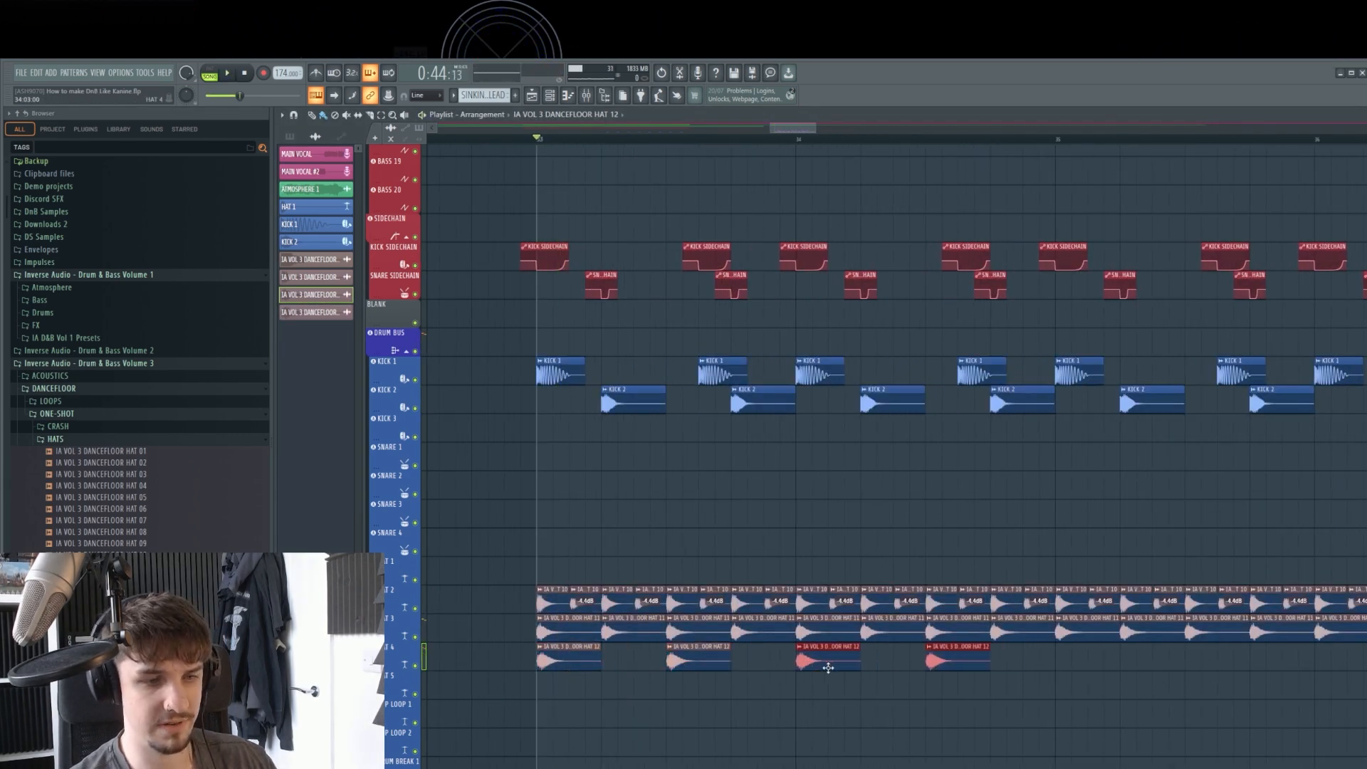
pyautogui.scroll(-4, 792, 664)
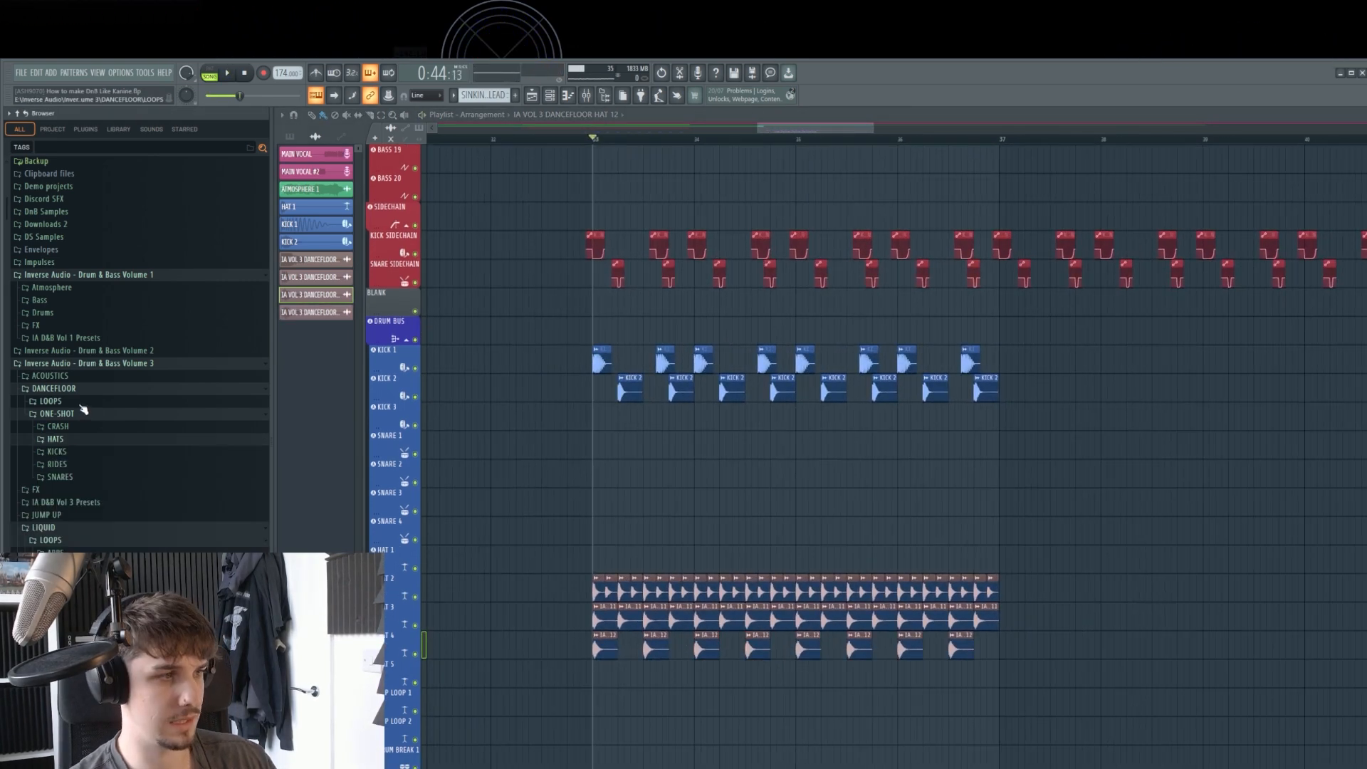
# Add Dancefloor Top Loop 10 174BPM to the TOP LOOP 1 track from bar 33 to 37, play it and open its clip settings.
pyautogui.click(84, 402)
pyautogui.click(79, 441)
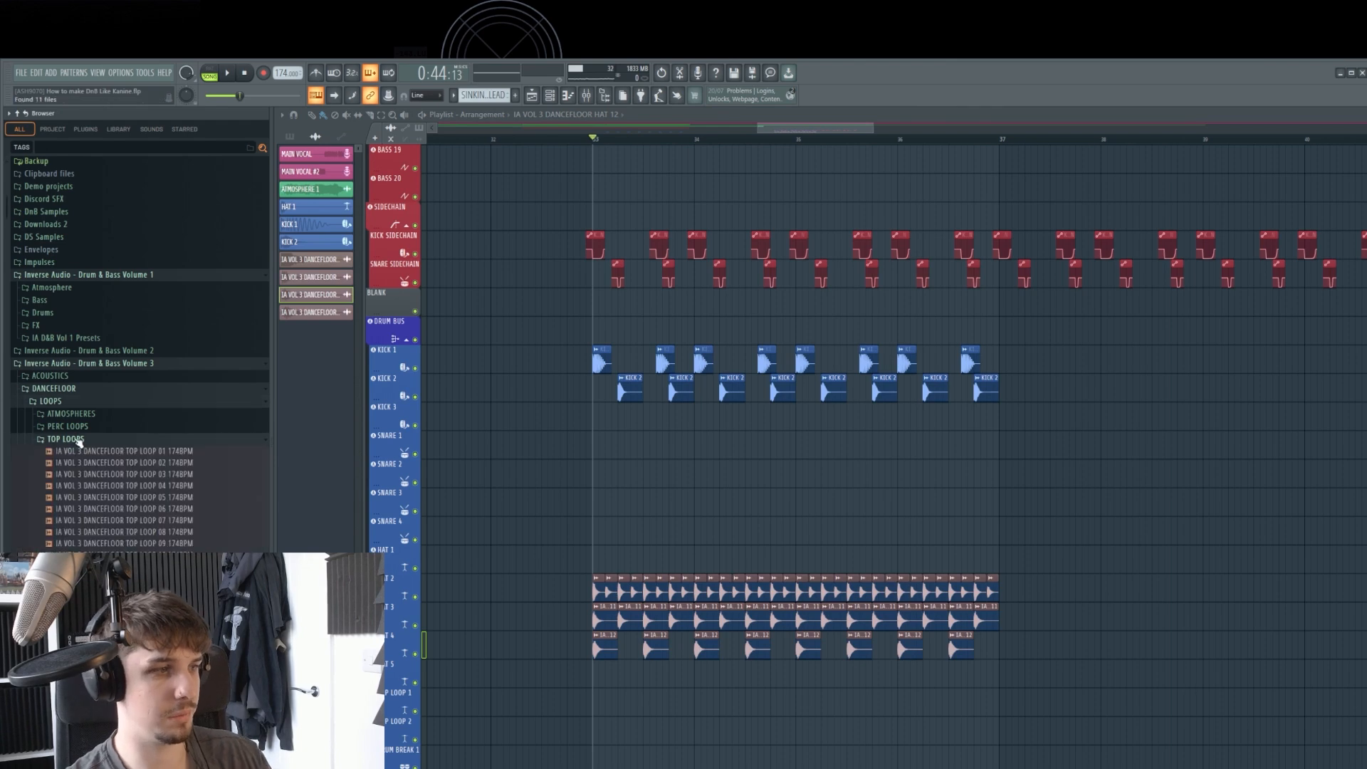
pyautogui.scroll(-4, 525, 544)
pyautogui.moveTo(527, 542); pyautogui.dragTo(601, 587)
pyautogui.press('space')
pyautogui.scroll(3, 952, 576)
pyautogui.doubleClick(772, 577)
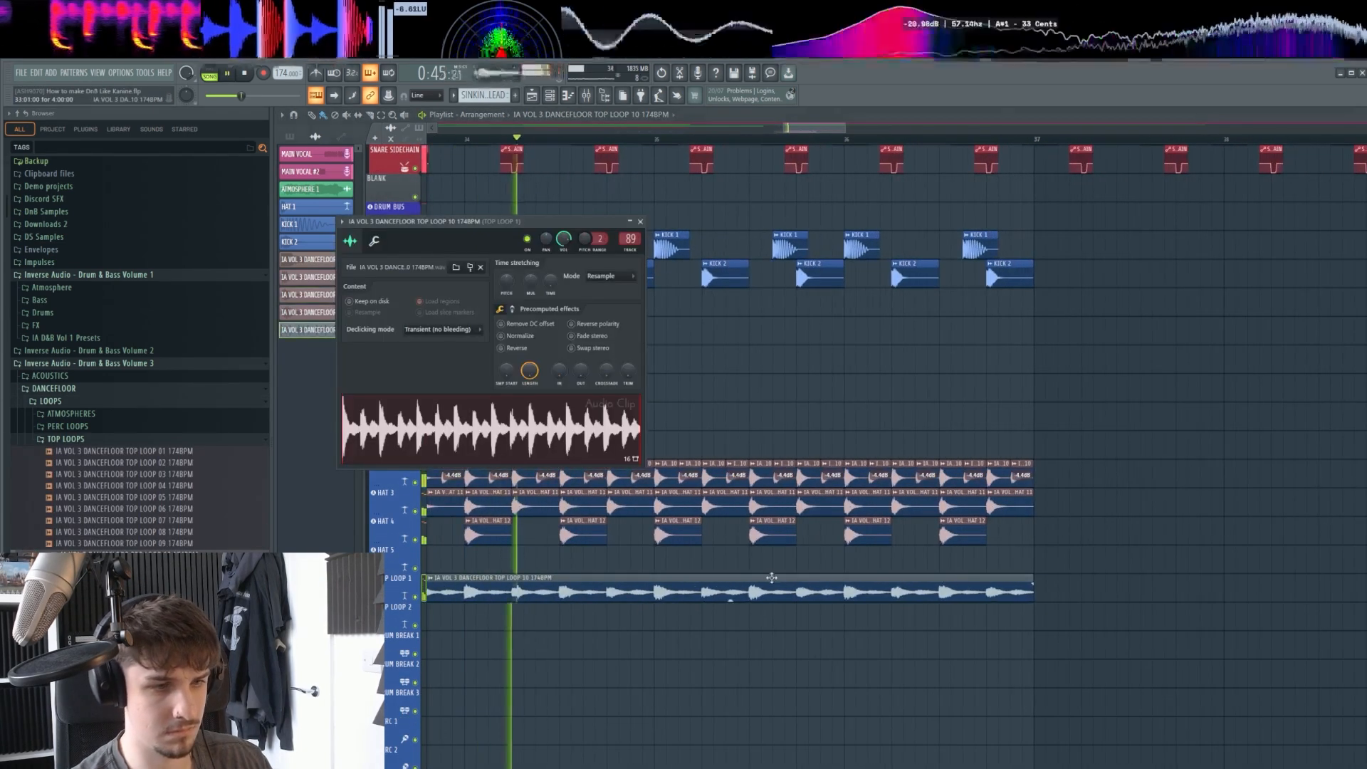
pyautogui.moveTo(768, 562); pyautogui.dragTo(784, 559)
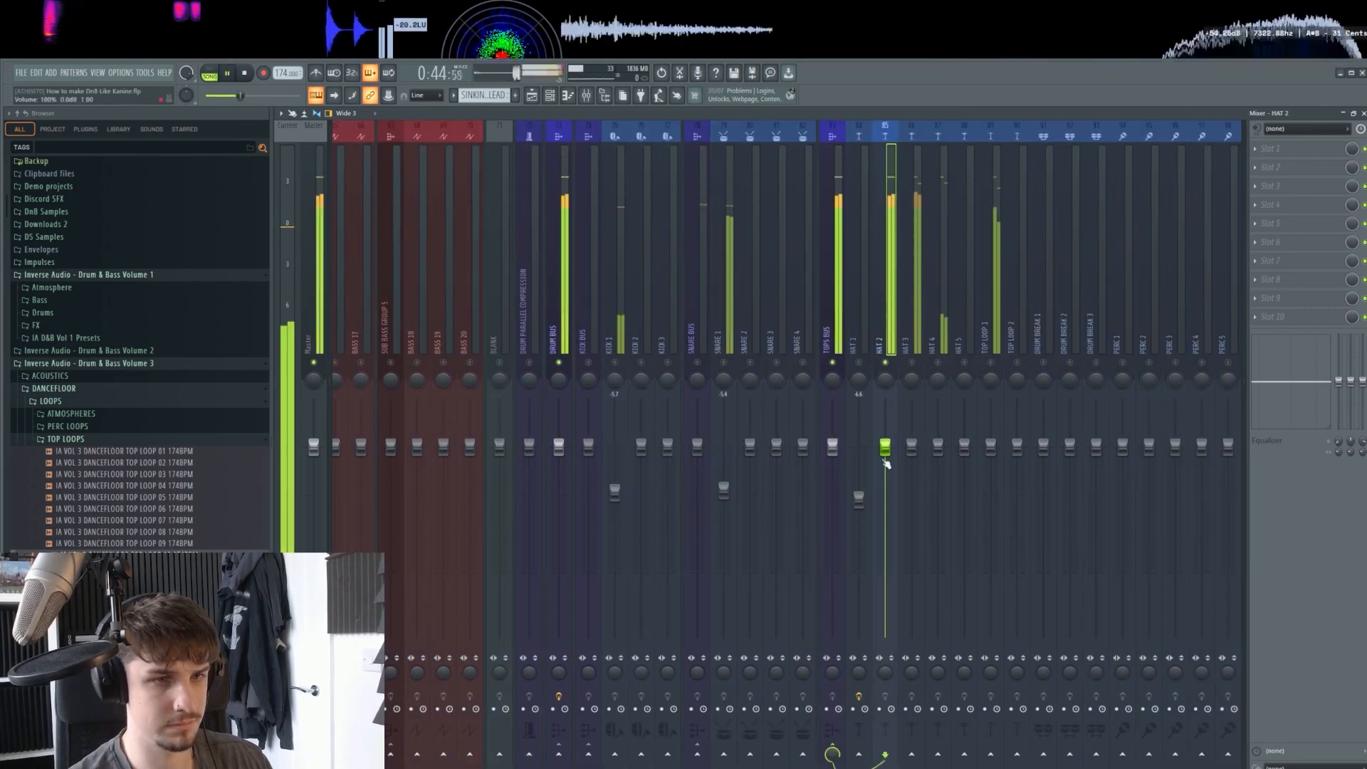
# Set the mixer levels to -14.0 dB for HAT 2 and -11.7 dB for HAT 3, and lower HAT 4 and TOP LOOP 1.
pyautogui.moveTo(884, 452); pyautogui.dragTo(886, 552)
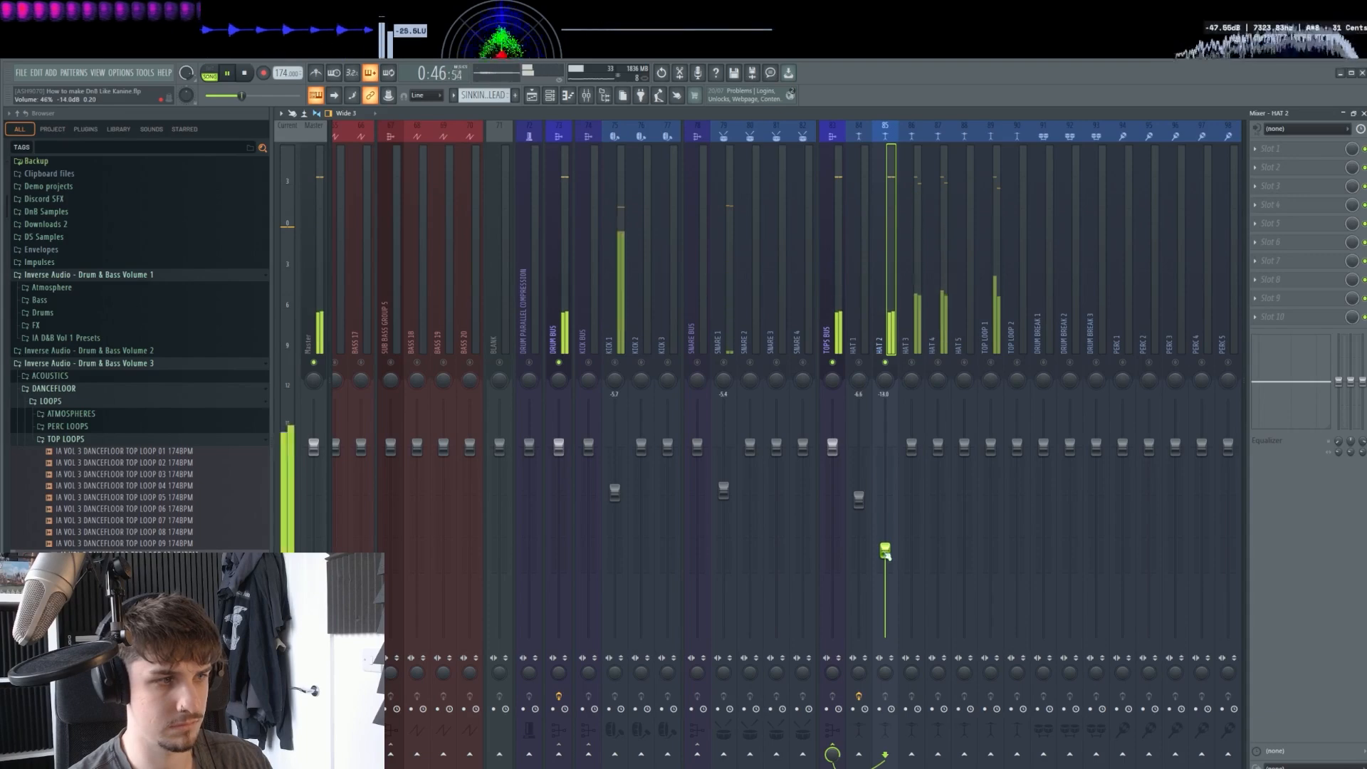
pyautogui.rightClick(912, 363)
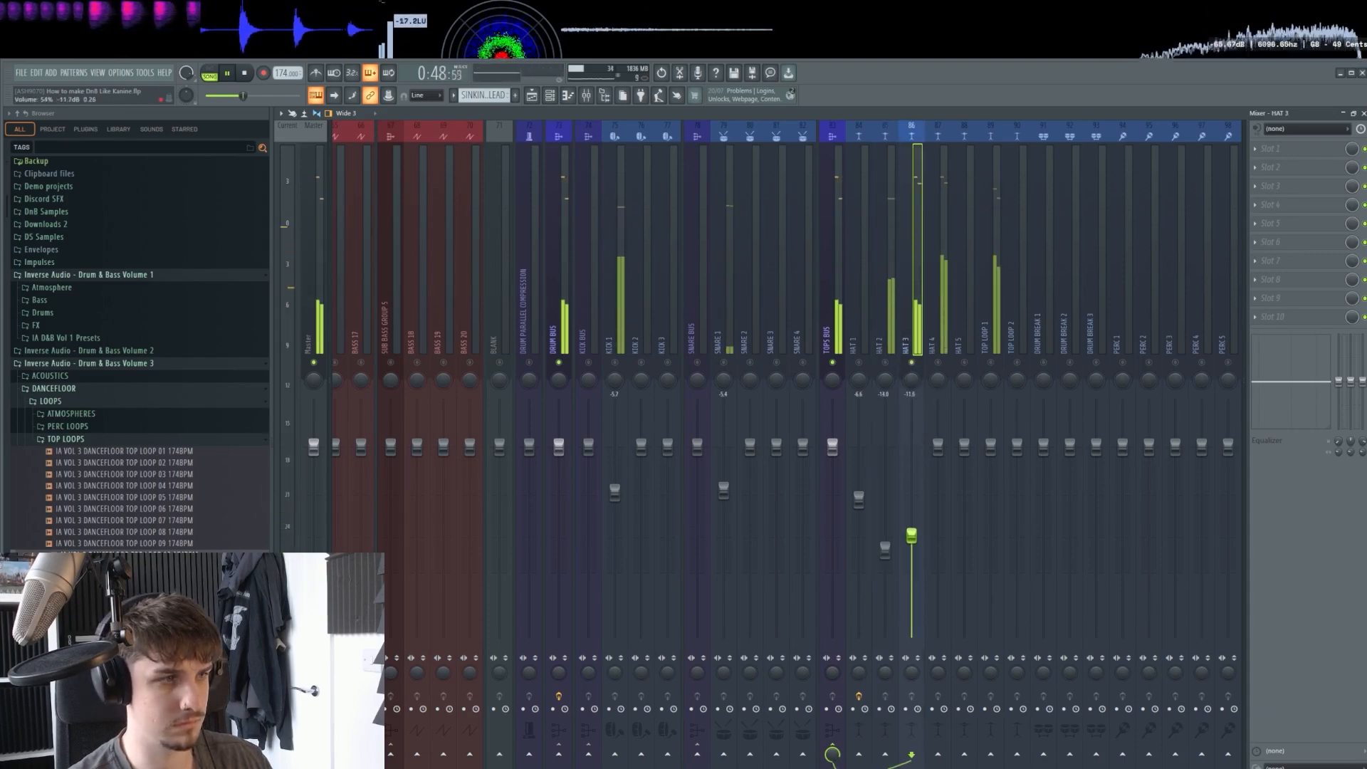
pyautogui.moveTo(911, 537); pyautogui.dragTo(911, 535)
pyautogui.click(892, 342)
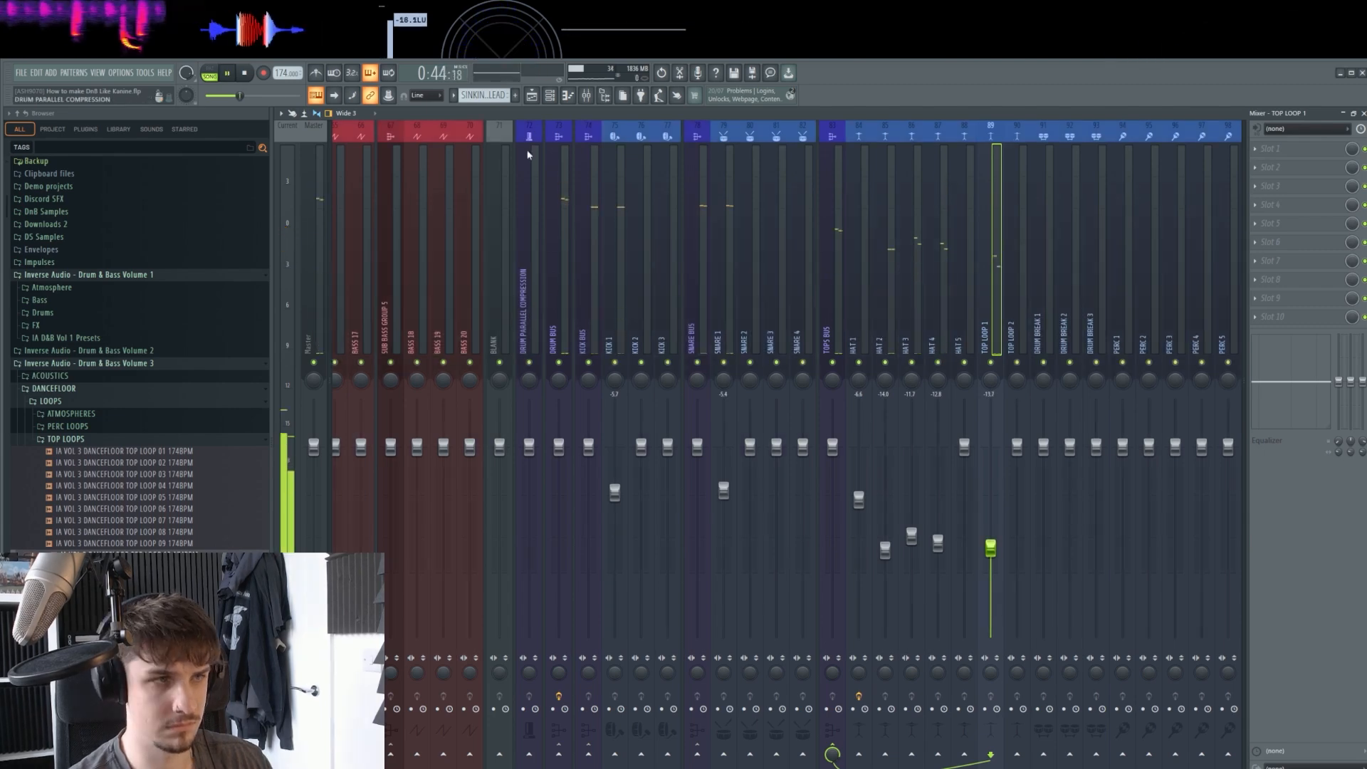
# Move the KICK 2 clips down to the SNARE 1 track and lower the TOP LOOP 1 mixer level further.
pyautogui.click(532, 95)
pyautogui.scroll(-4, 789, 312)
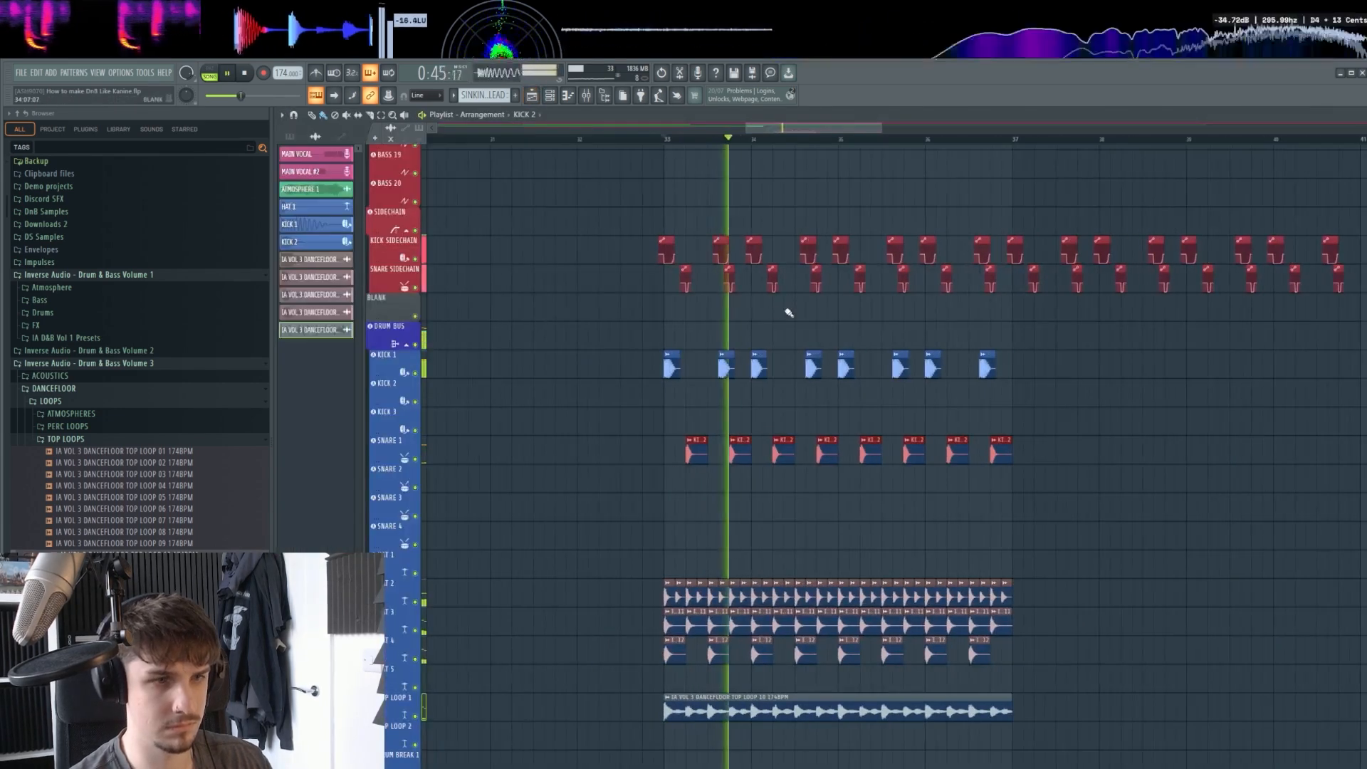
pyautogui.click(586, 96)
pyautogui.moveTo(990, 548); pyautogui.dragTo(992, 574)
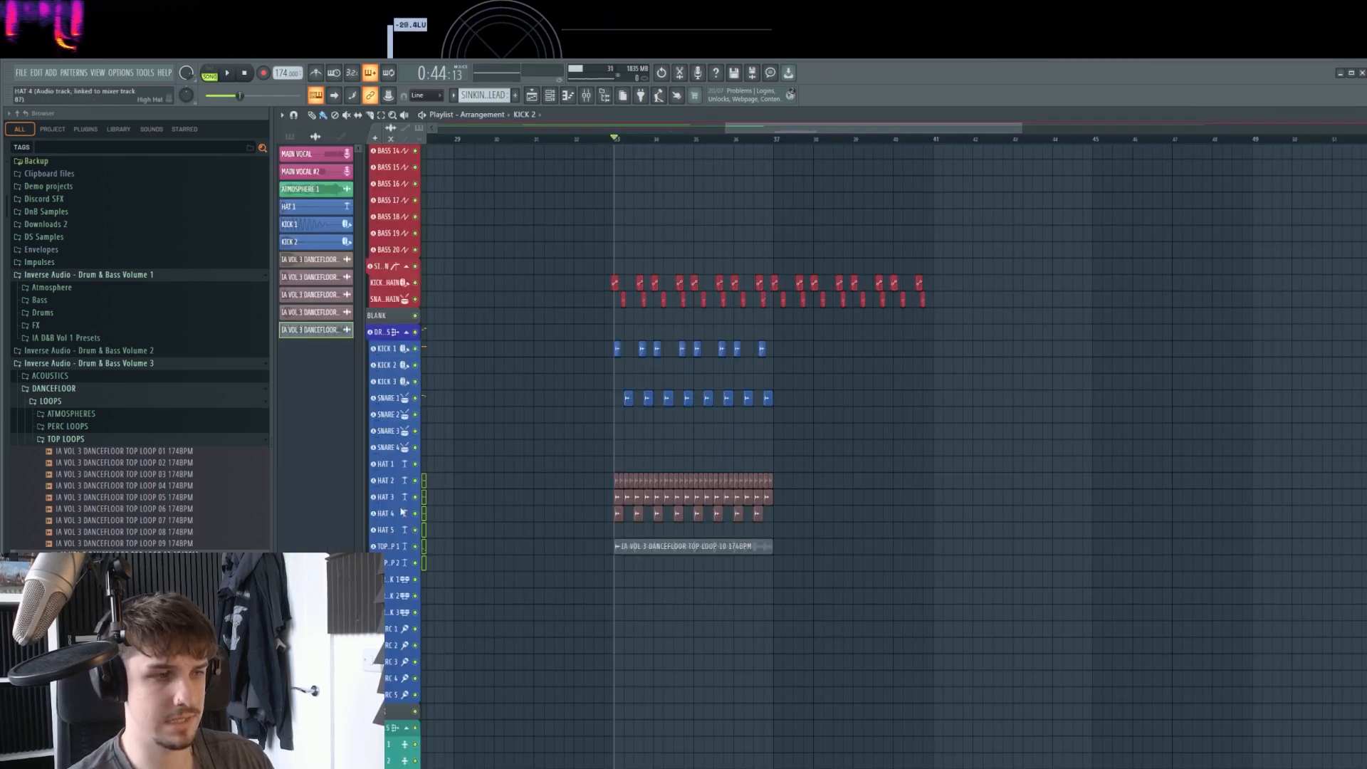
# Auto-name the hat and top loop clips after their tracks, then duplicate the four-bar drum pattern to bar 37 and play it.
pyautogui.rightClick(403, 511)
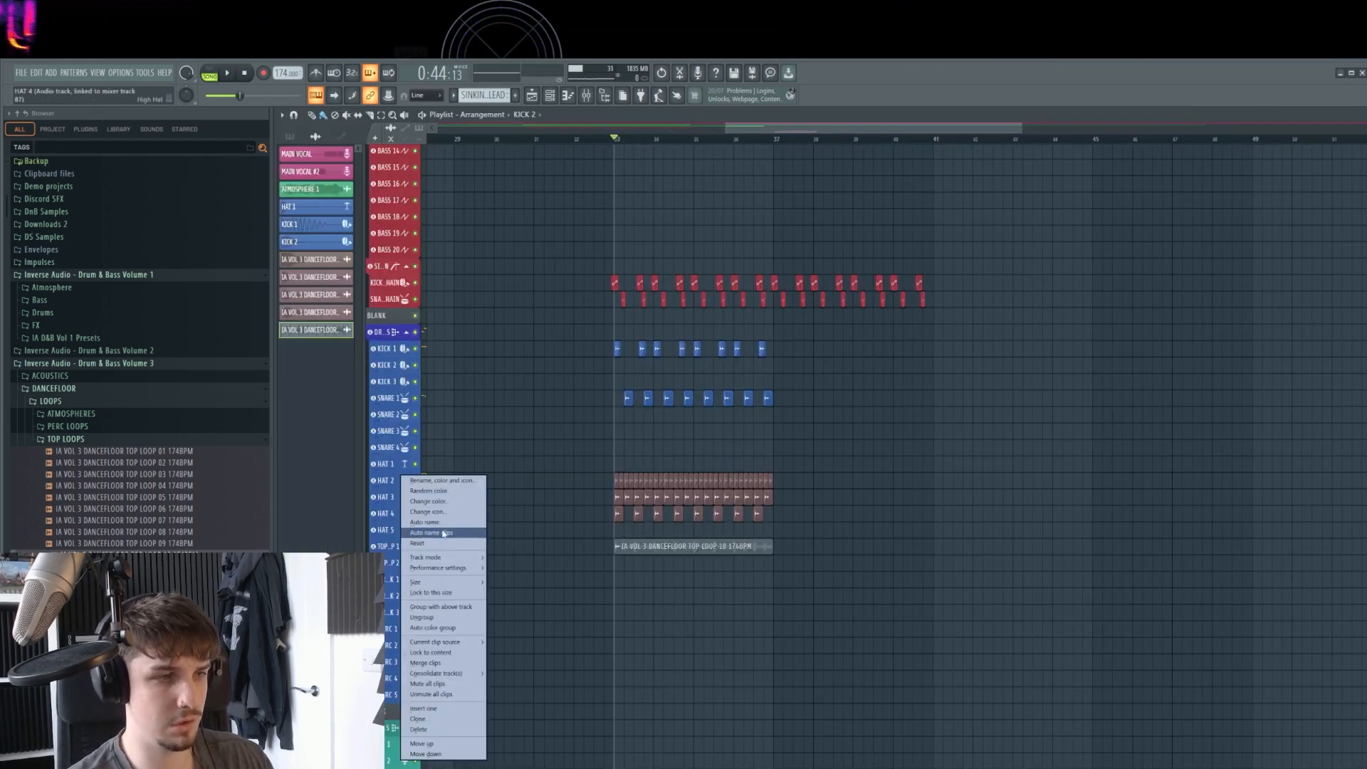
pyautogui.click(440, 533)
pyautogui.hotkey('ctrl', 'a')
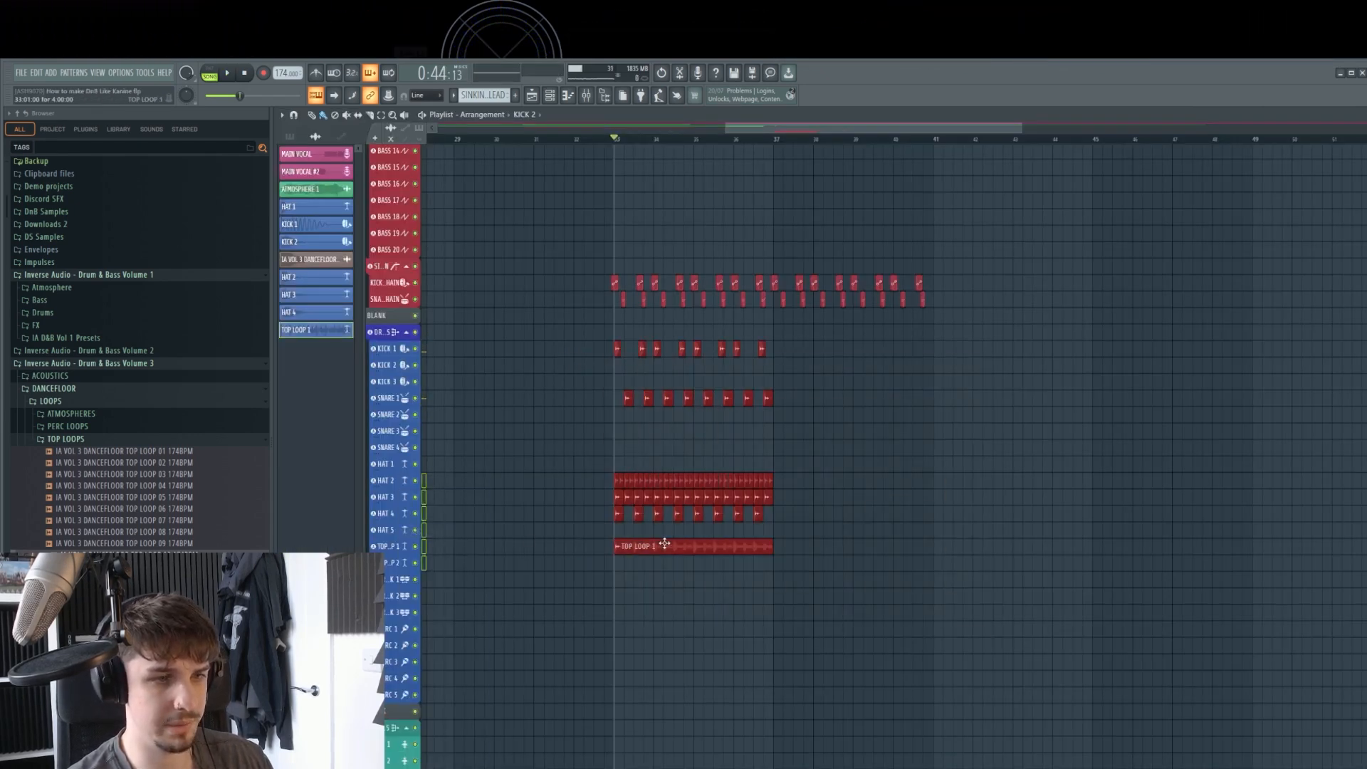
pyautogui.keyDown('shift'); pyautogui.moveTo(664, 544); pyautogui.dragTo(840, 552); pyautogui.keyUp('shift')
pyautogui.keyDown('ctrl'); pyautogui.click(835, 601); pyautogui.keyUp('ctrl')
pyautogui.moveTo(834, 602); pyautogui.dragTo(858, 633)
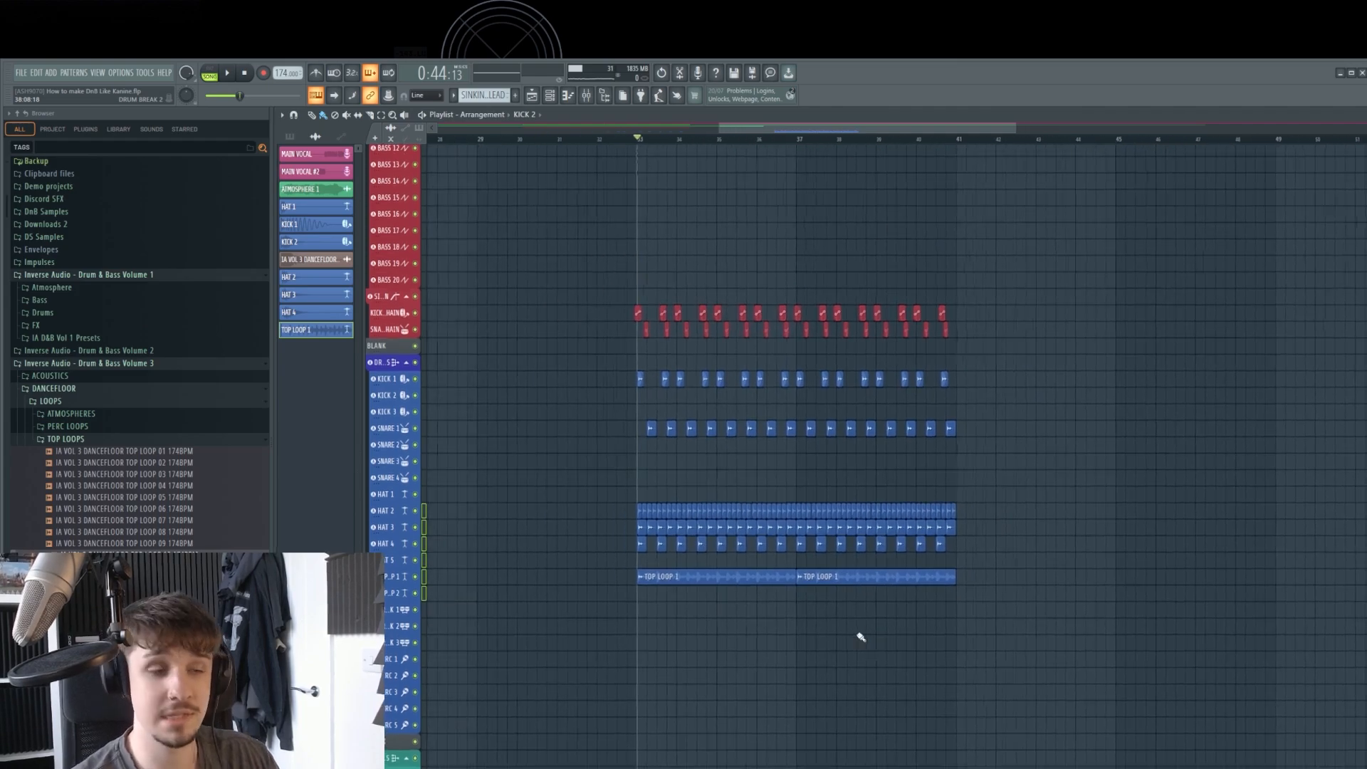
pyautogui.press('space')
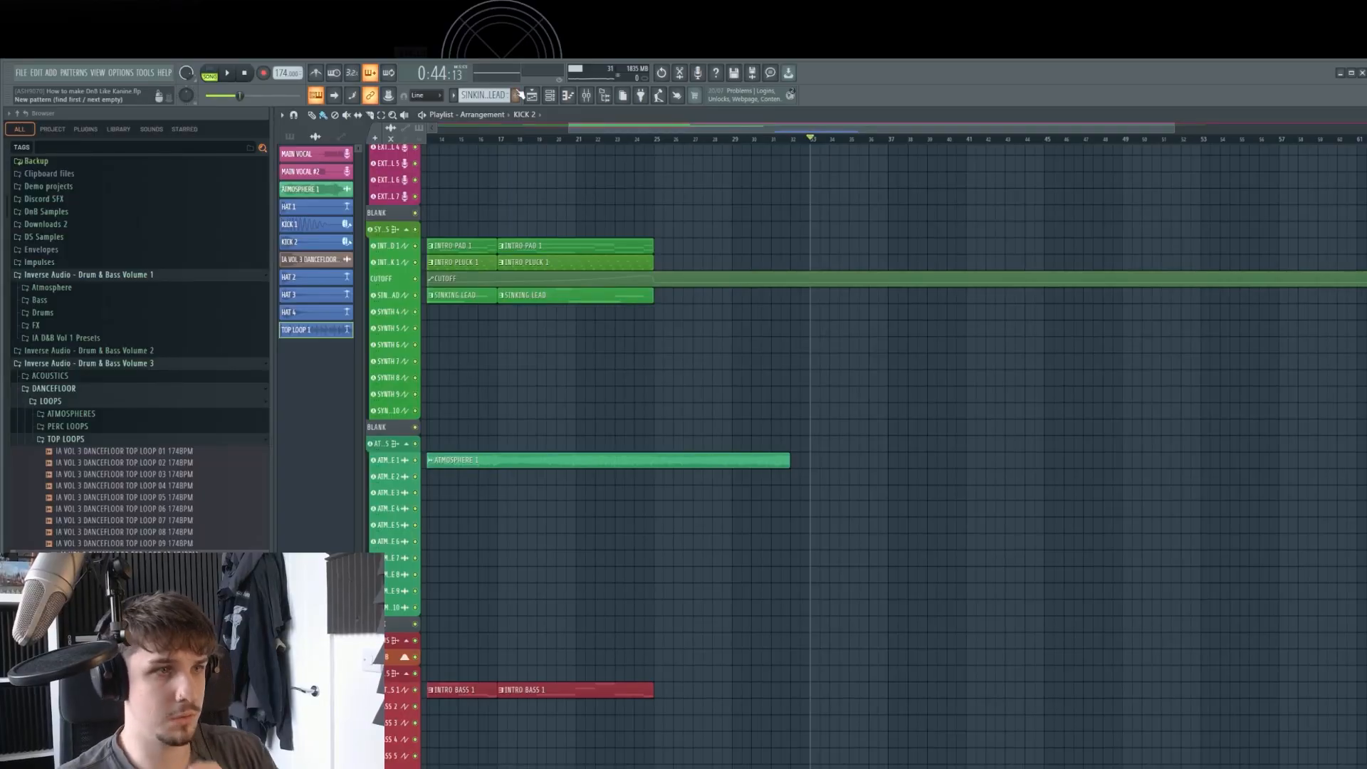
# Create a new pattern, place it on the BASS 2 track from bar 33 to 41 and show its channel rack.
pyautogui.click(517, 95)
pyautogui.moveTo(846, 508)
pyautogui.mouseDown()
pyautogui.moveTo(773, 489)
pyautogui.moveTo(785, 489)
pyautogui.mouseUp()
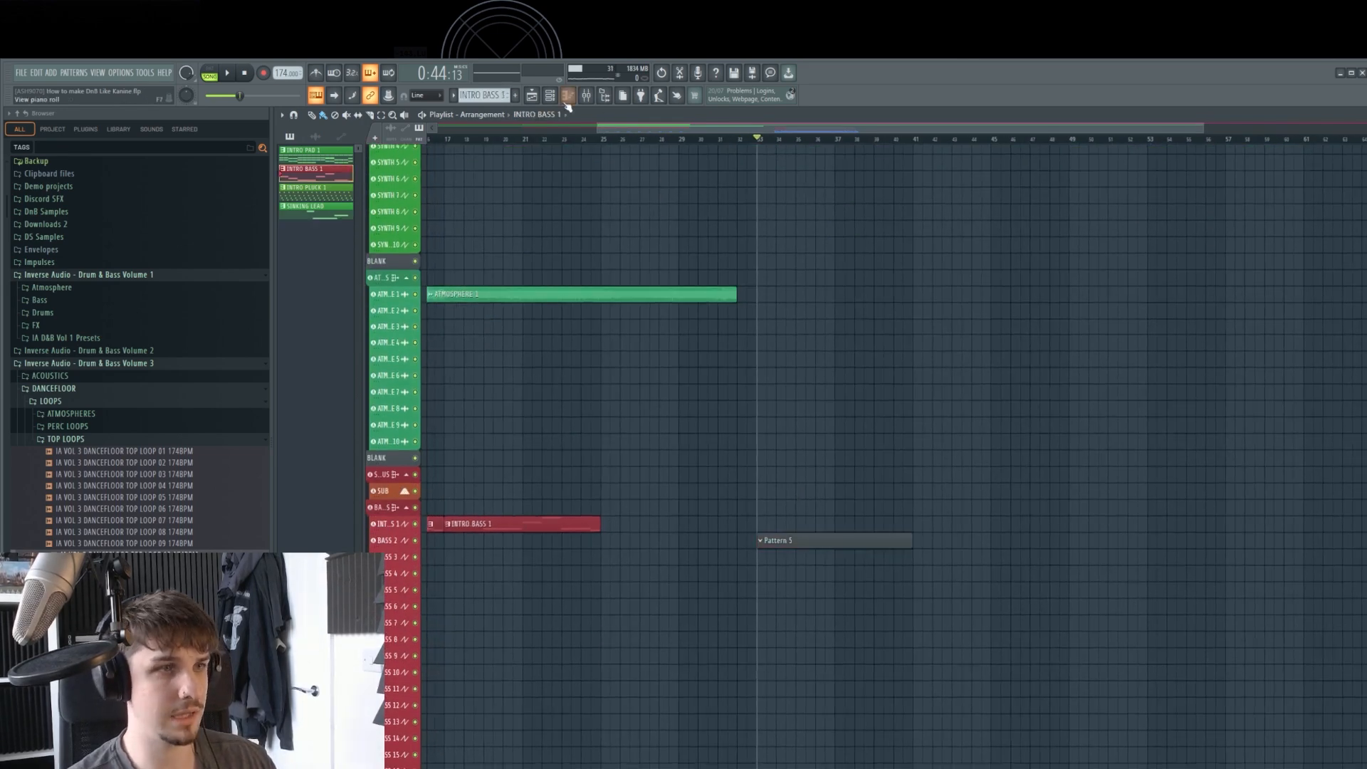
pyautogui.press('F6')
pyautogui.press('F6')
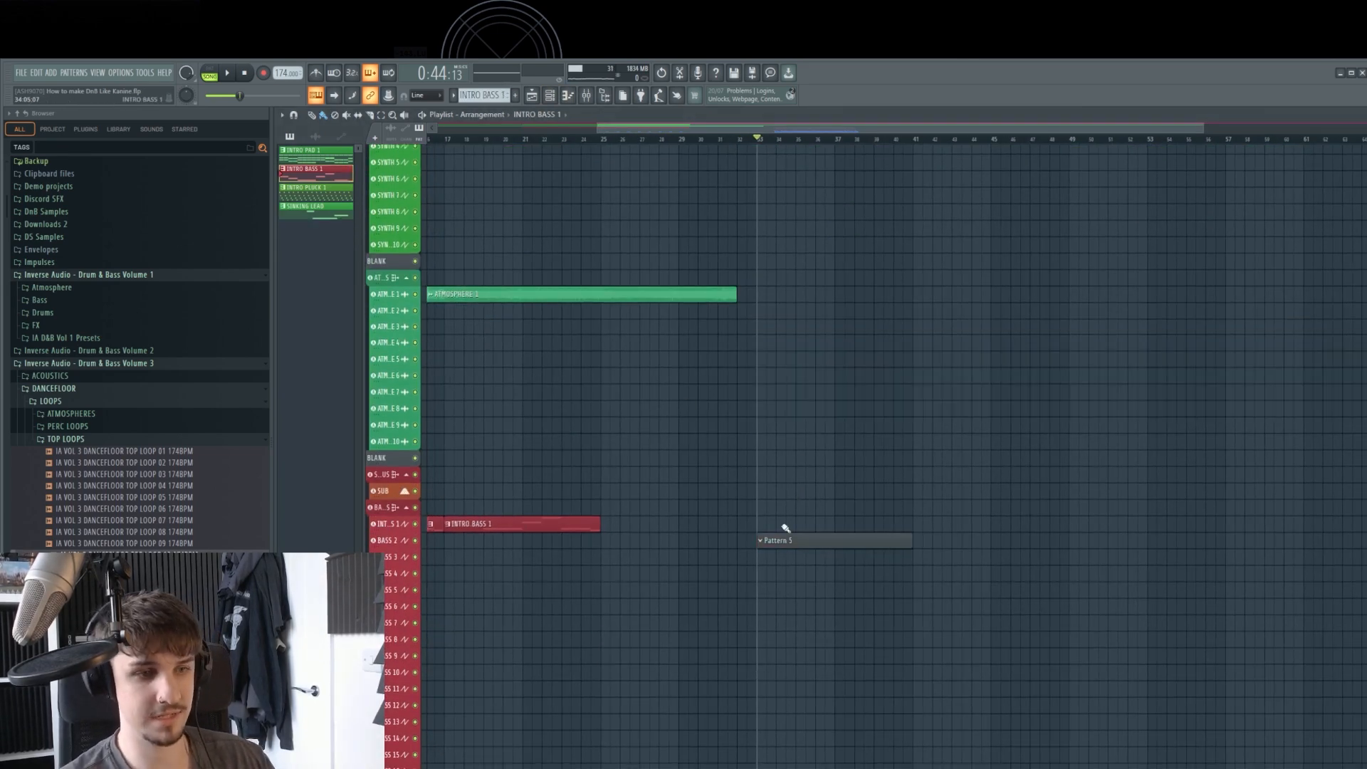
pyautogui.press('F6')
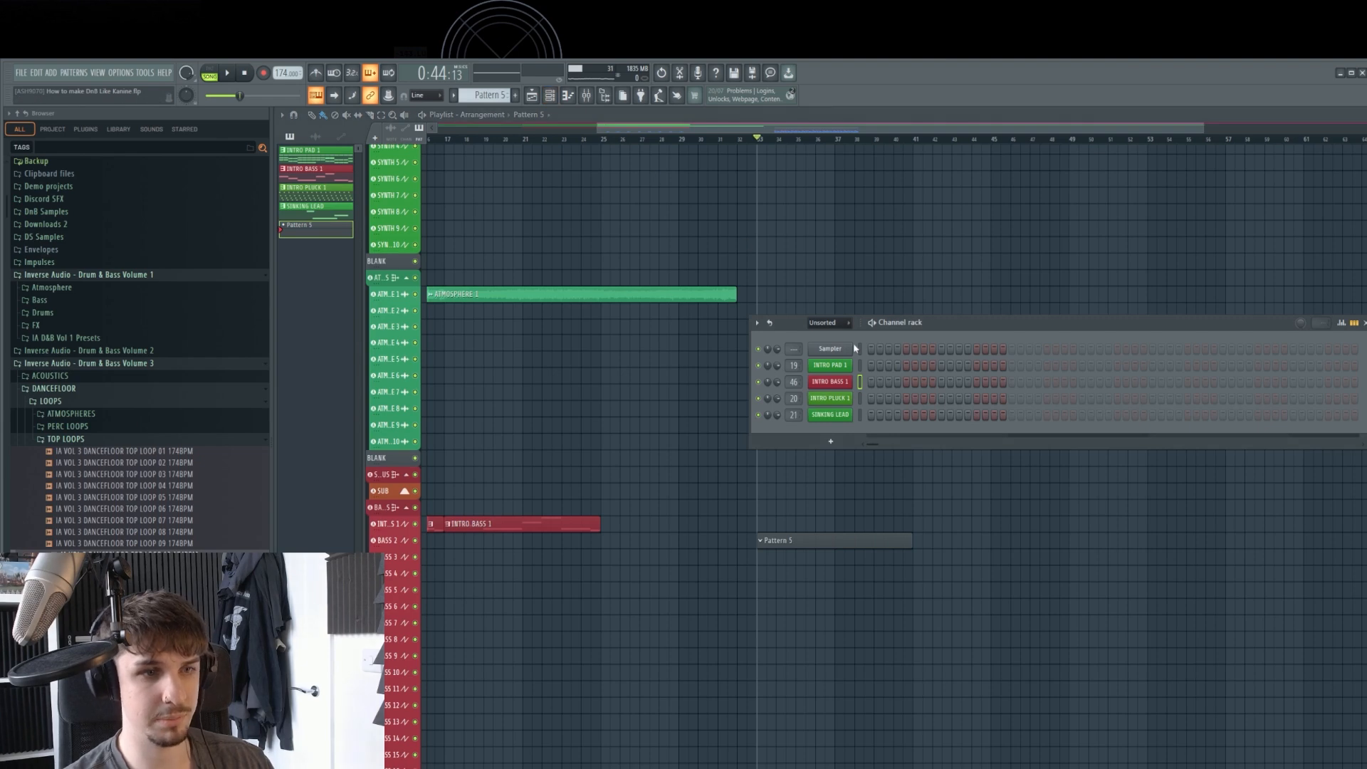
# Add a Serum channel to the new pattern and set the octave of oscillator A to -2.
pyautogui.click(833, 440)
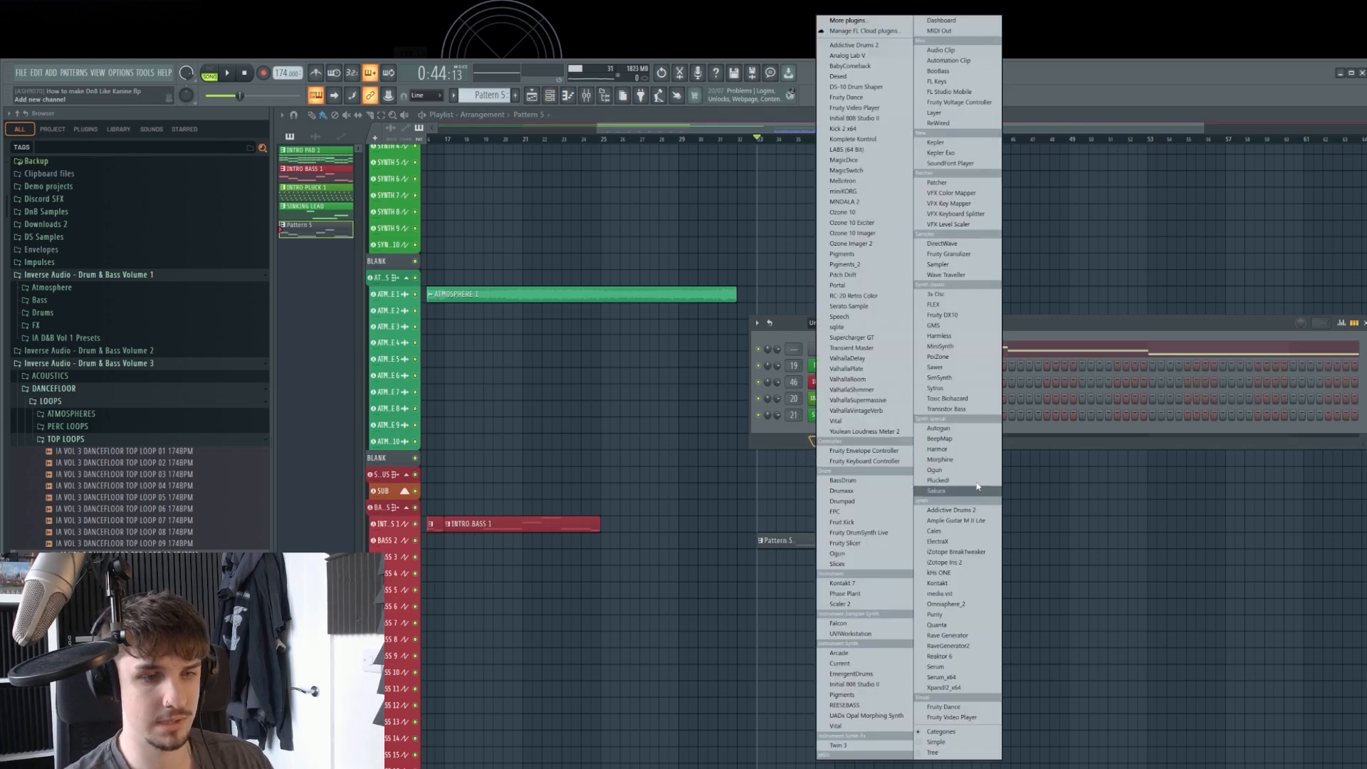
pyautogui.click(950, 667)
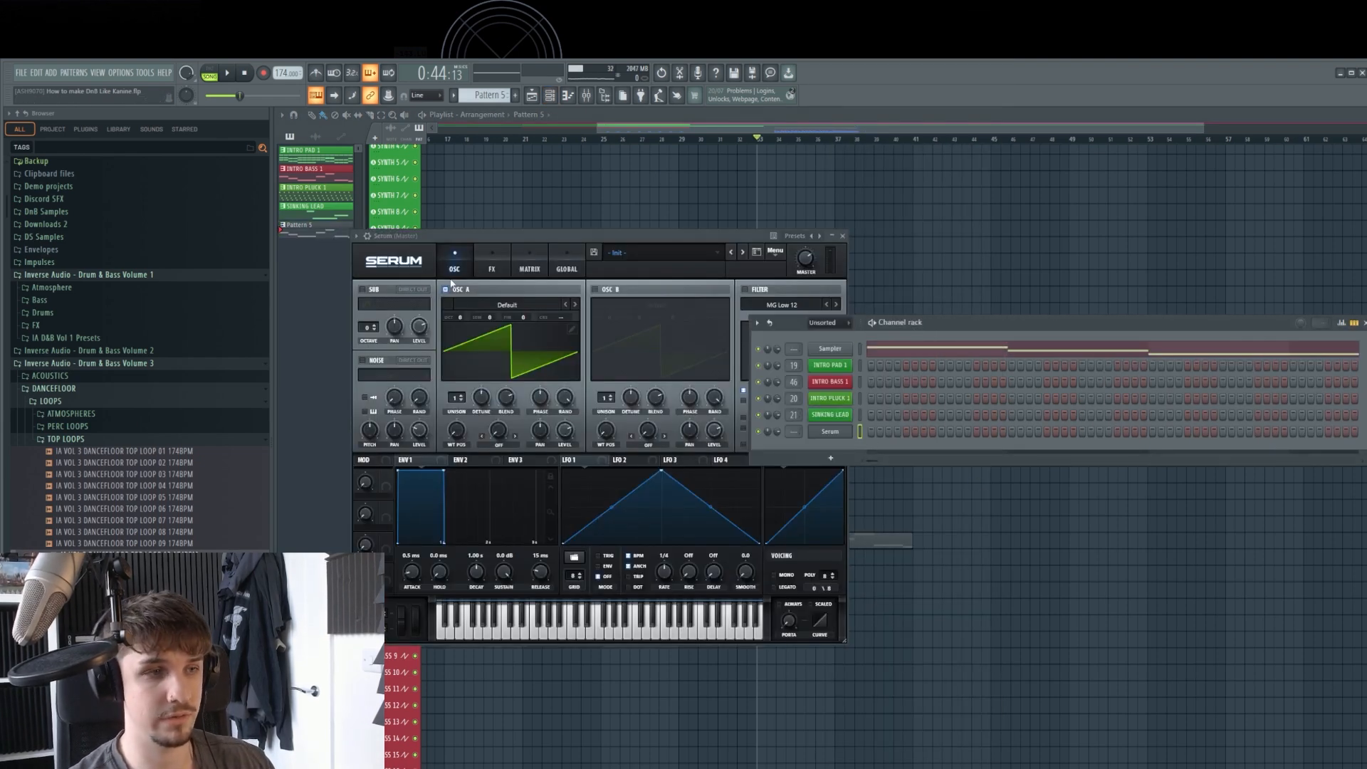
pyautogui.moveTo(460, 317); pyautogui.dragTo(459, 321)
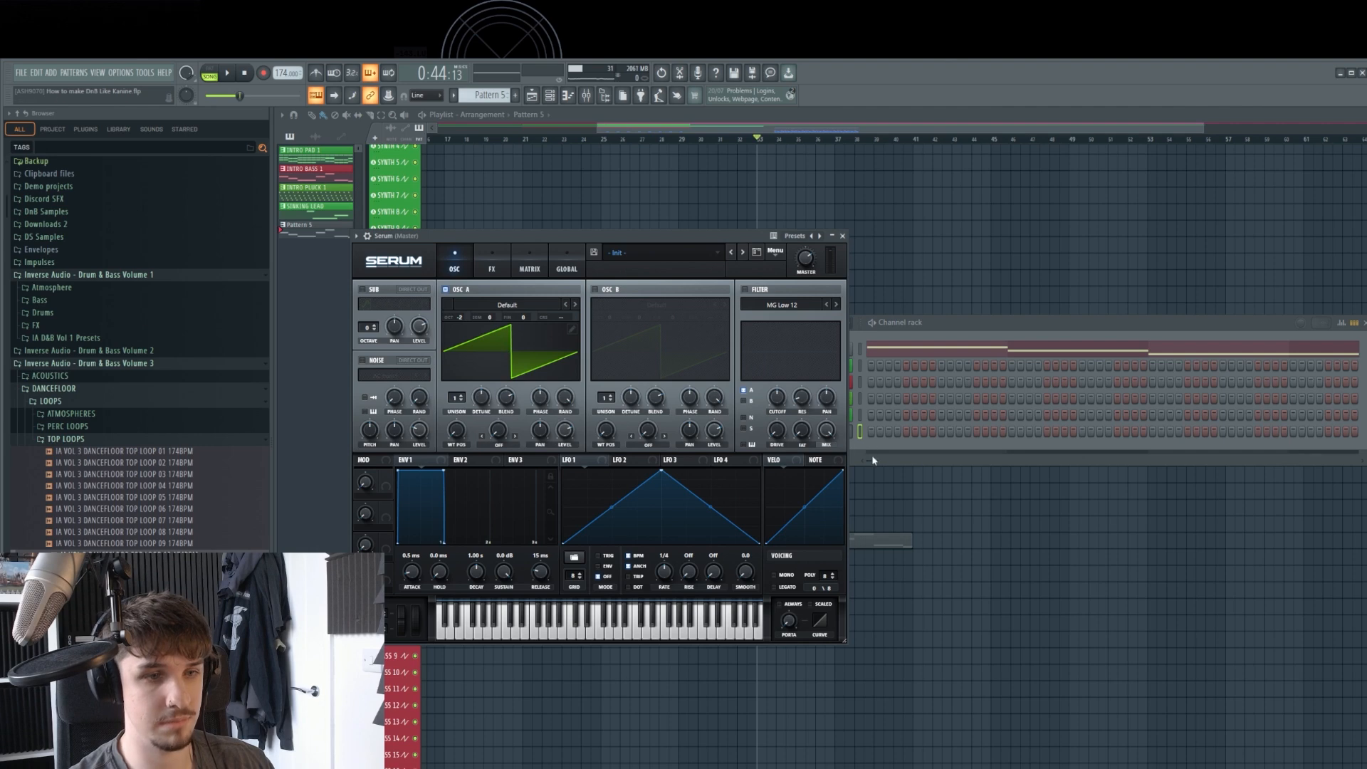
# Transpose the existing Sampler bassline notes in the bass pattern down one octave.
pyautogui.rightClick(837, 433)
pyautogui.click(865, 434)
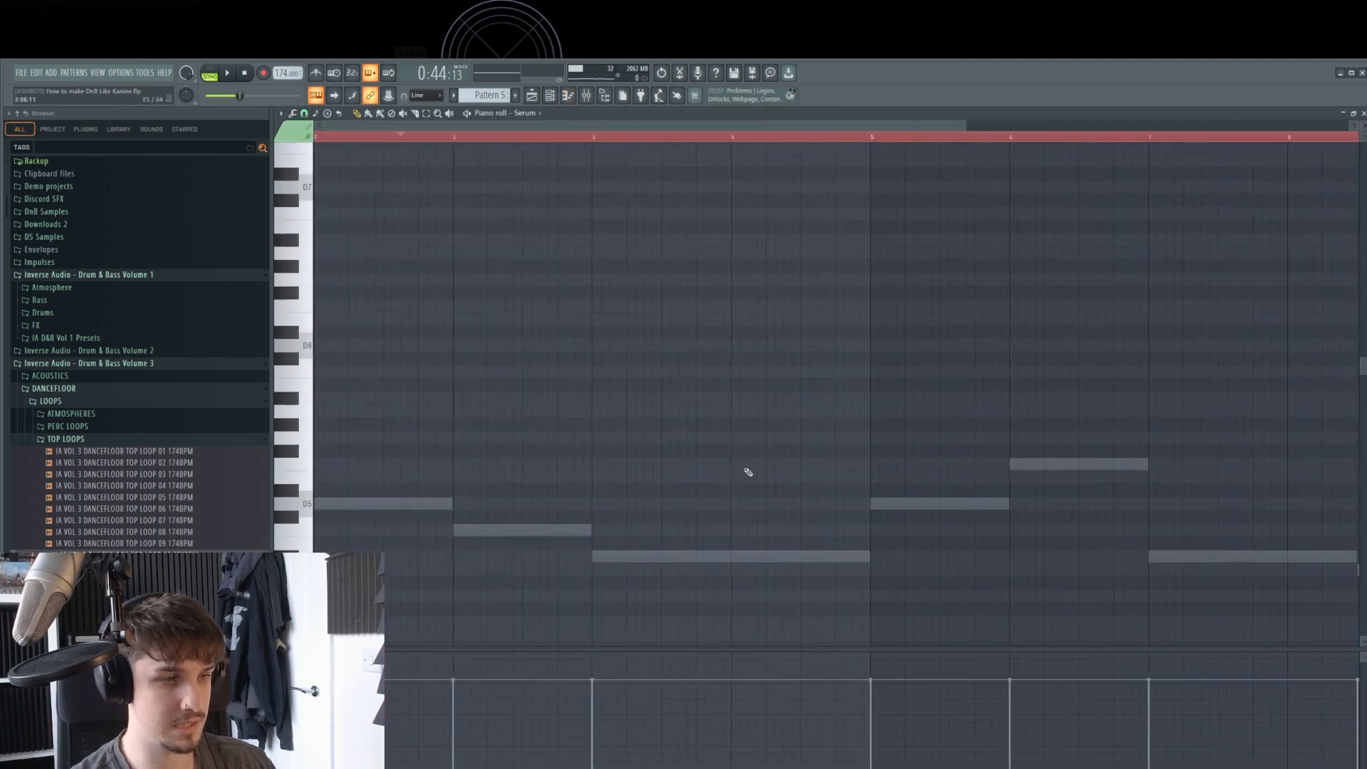
pyautogui.click(356, 500)
pyautogui.rightClick(623, 552)
pyautogui.rightClick(624, 552)
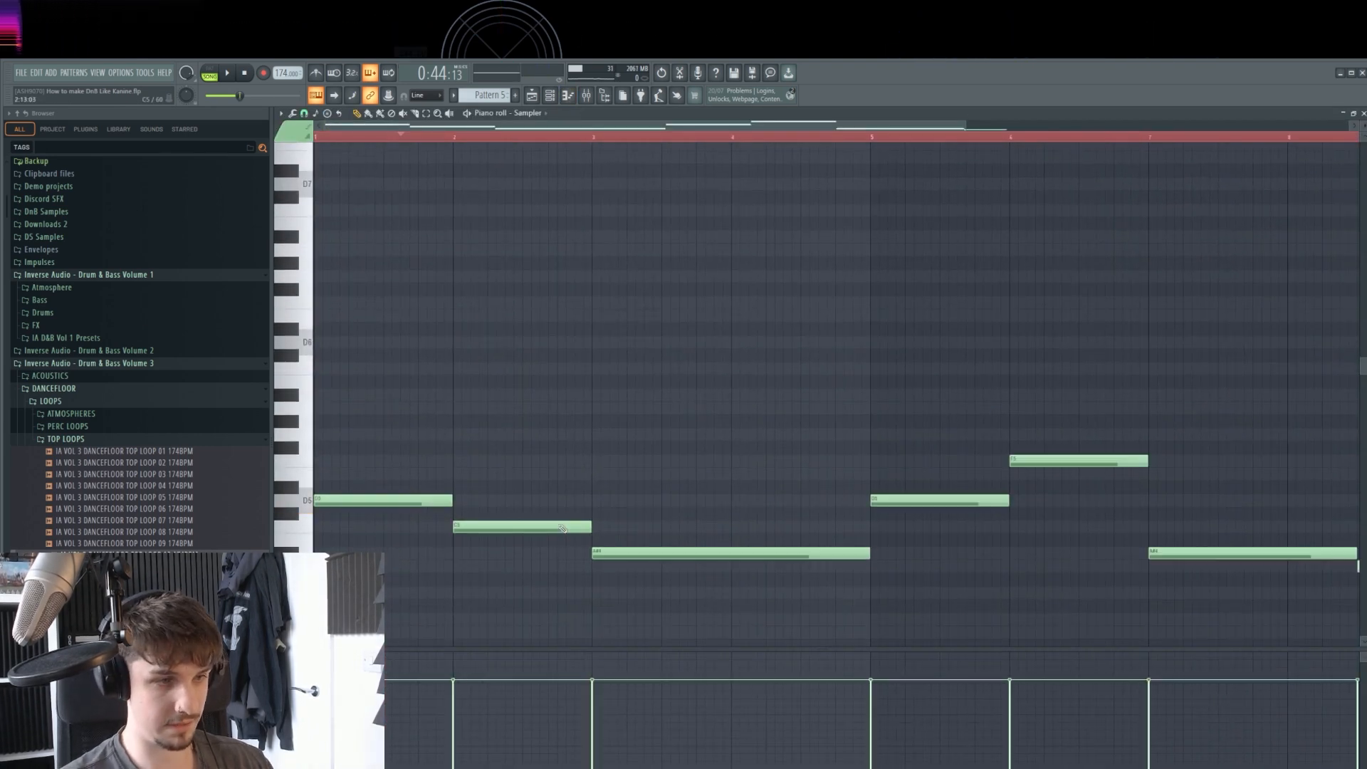
pyautogui.scroll(-3, 644, 456)
pyautogui.hotkey('ctrl', 'Down')
# Enter one-bar notes in Serum's piano roll: D4 in bar 1, C5 in bar 2 and A#4 in bar 3.
pyautogui.rightClick(365, 407)
pyautogui.rightClick(365, 407)
pyautogui.moveTo(364, 407); pyautogui.dragTo(364, 565)
pyautogui.scroll(-3, 427, 498)
pyautogui.moveTo(426, 463); pyautogui.dragTo(497, 521)
pyautogui.click(456, 493)
pyautogui.hotkey('ctrl', 'Up')
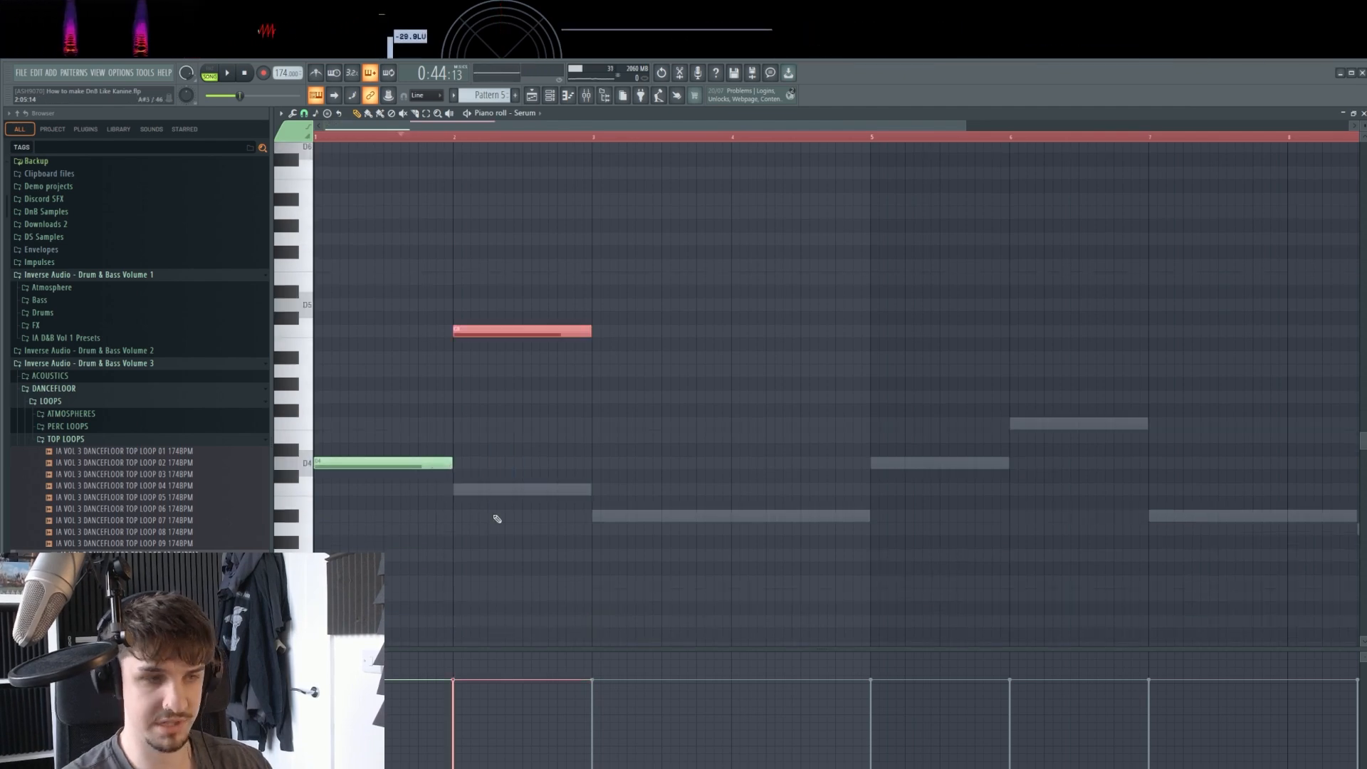
pyautogui.click(598, 518)
pyautogui.moveTo(598, 518); pyautogui.dragTo(591, 518)
# Cut Serum's D4 note down to the second half of bar 1 and play the bassline.
pyautogui.moveTo(375, 402); pyautogui.dragTo(377, 481)
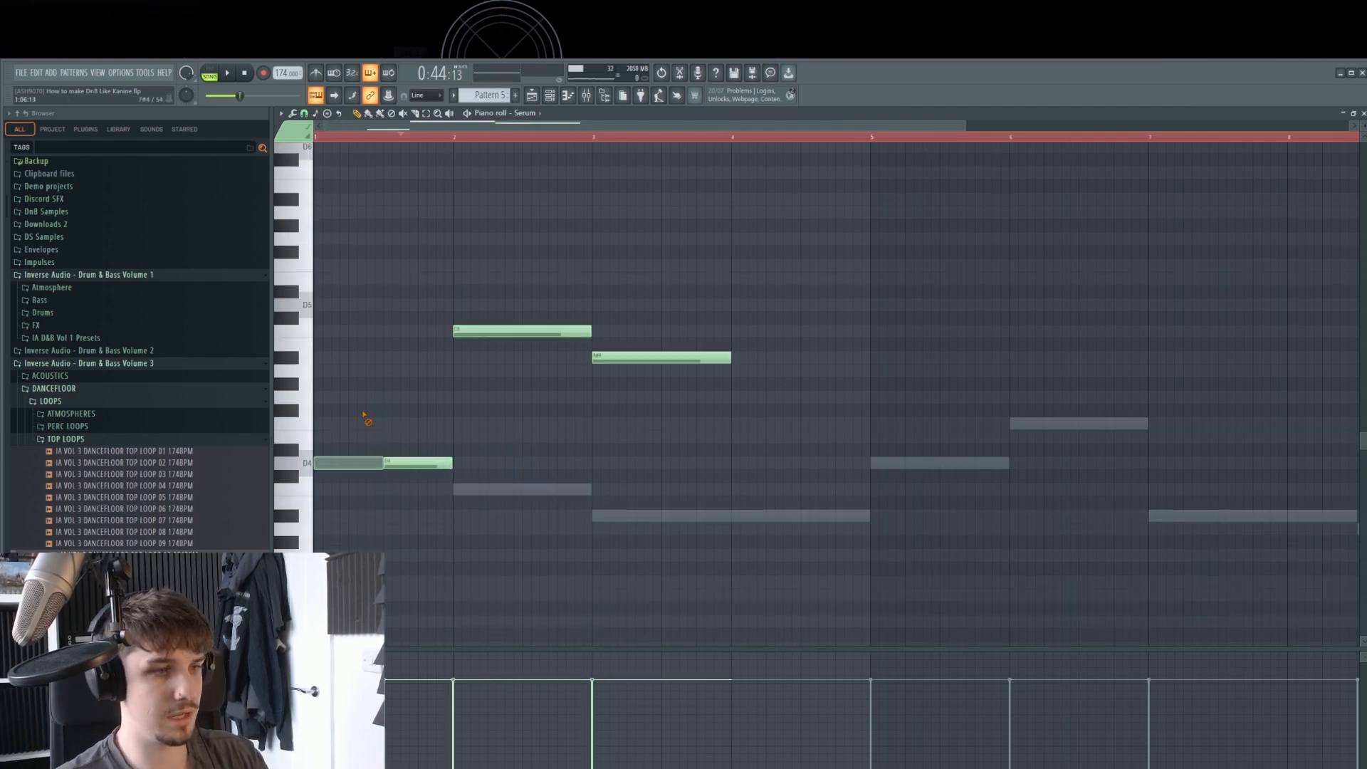
pyautogui.moveTo(356, 431); pyautogui.dragTo(317, 517)
pyautogui.rightClick(393, 392)
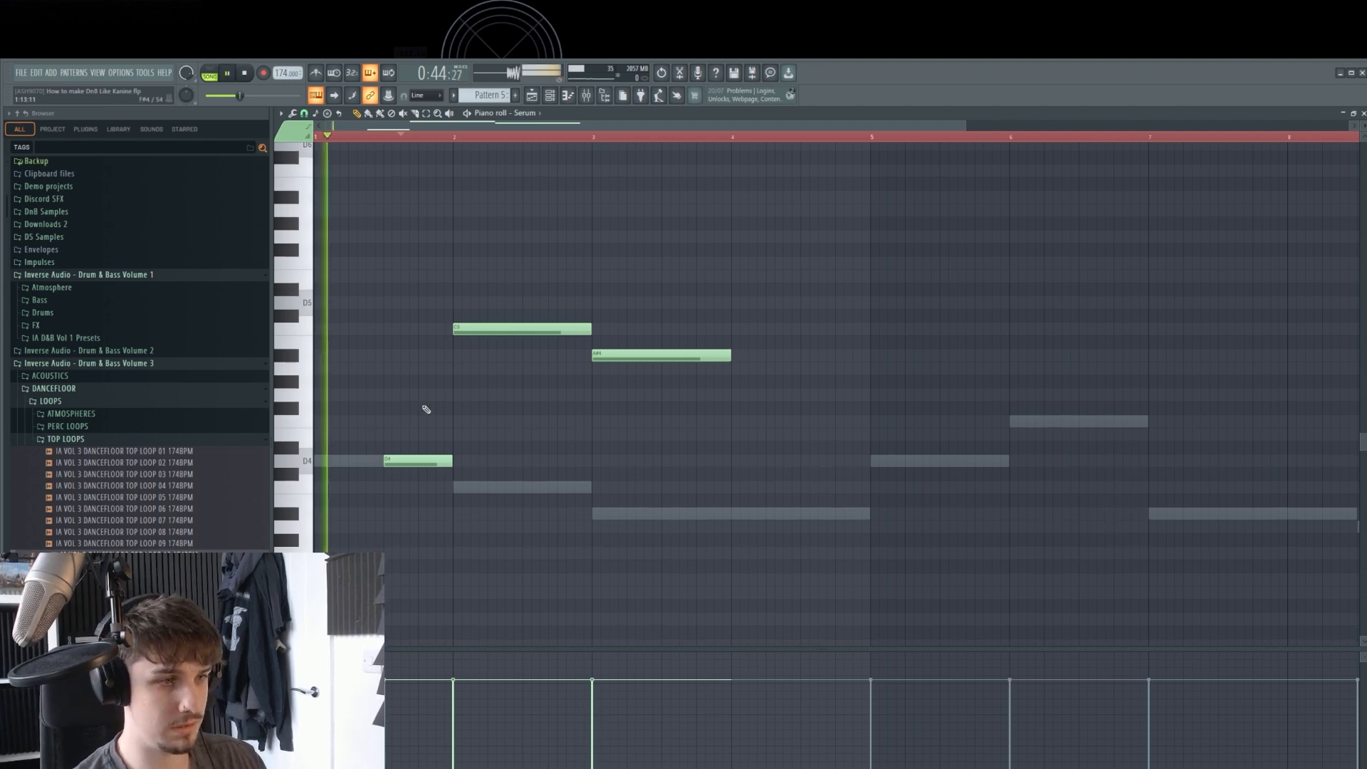
pyautogui.scroll(1, 594, 433)
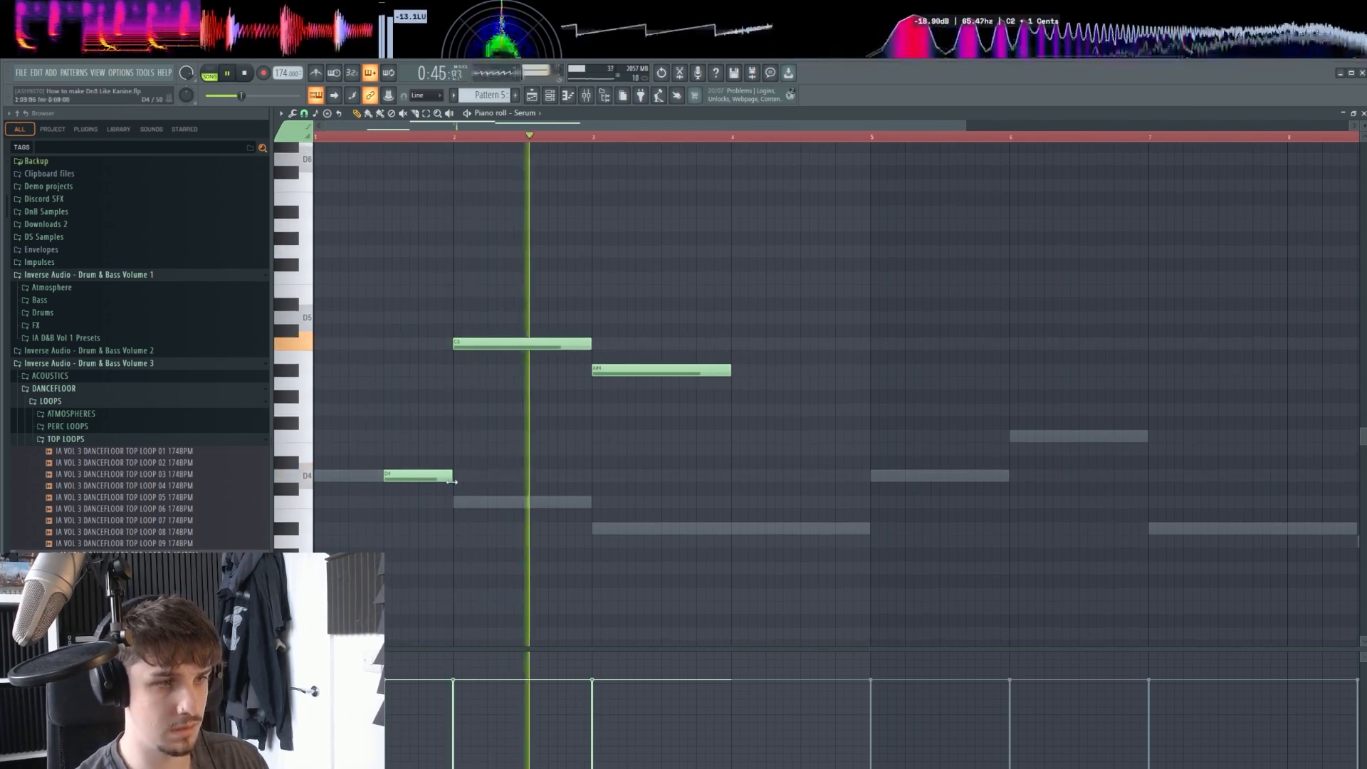
# Lengthen the A#4 note and repeat the phrase from bar 5, using F4 in bar 6 and a closing A4 at the end of bar 8.
pyautogui.scroll(-2, 647, 435)
pyautogui.moveTo(609, 370); pyautogui.dragTo(708, 371)
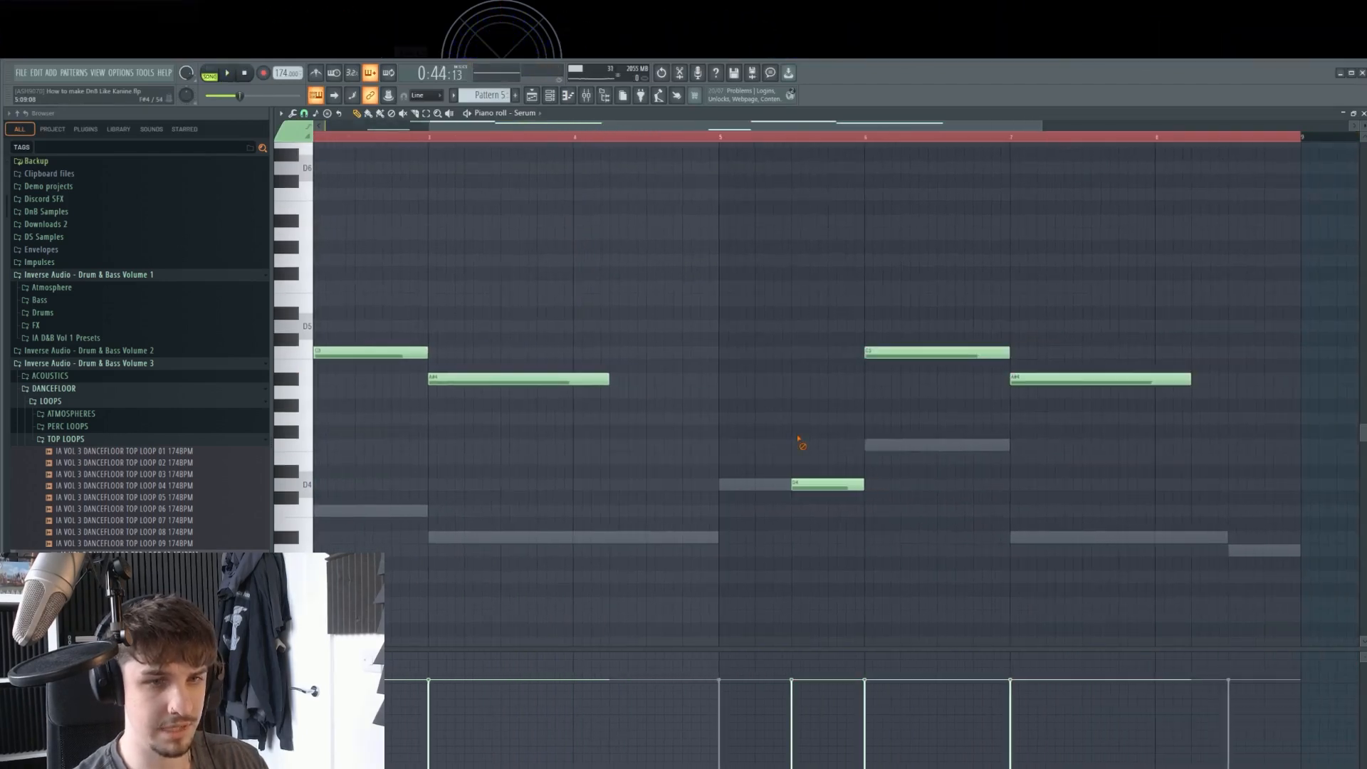
pyautogui.moveTo(881, 353); pyautogui.dragTo(885, 451)
pyautogui.hscroll(3, 800, 488)
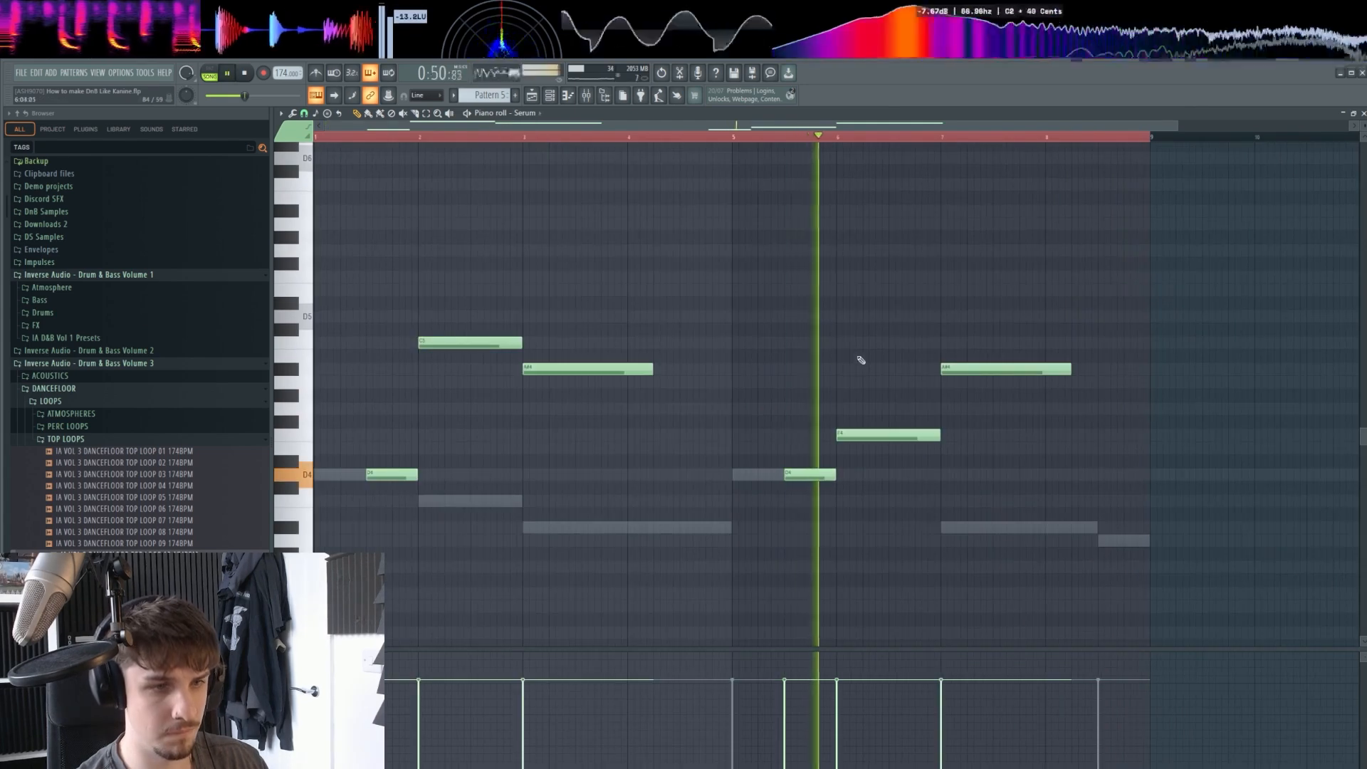
pyautogui.moveTo(863, 400); pyautogui.dragTo(839, 406)
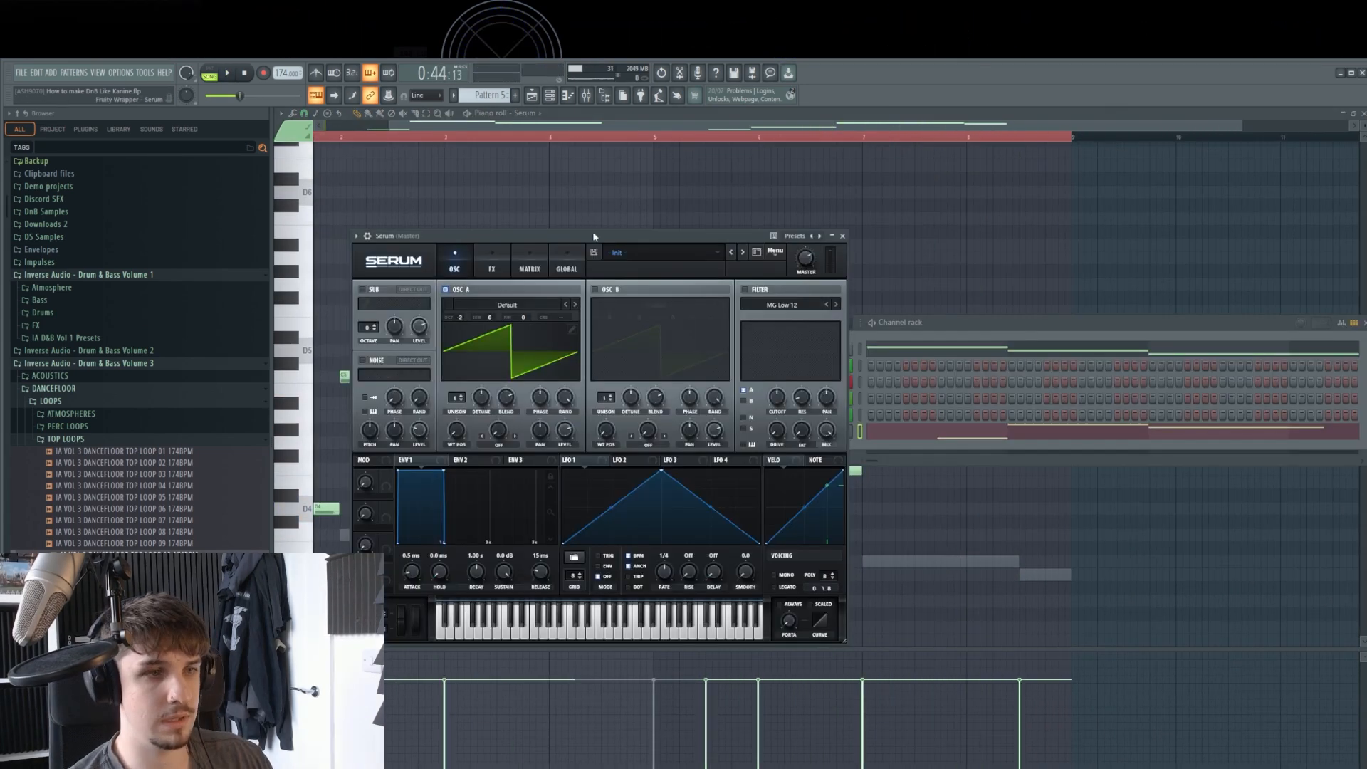
# Set Serum to mono with an 86 ms portamento and extend the first D4 and C5 notes so each overlaps the following note.
pyautogui.moveTo(594, 236); pyautogui.dragTo(846, 231)
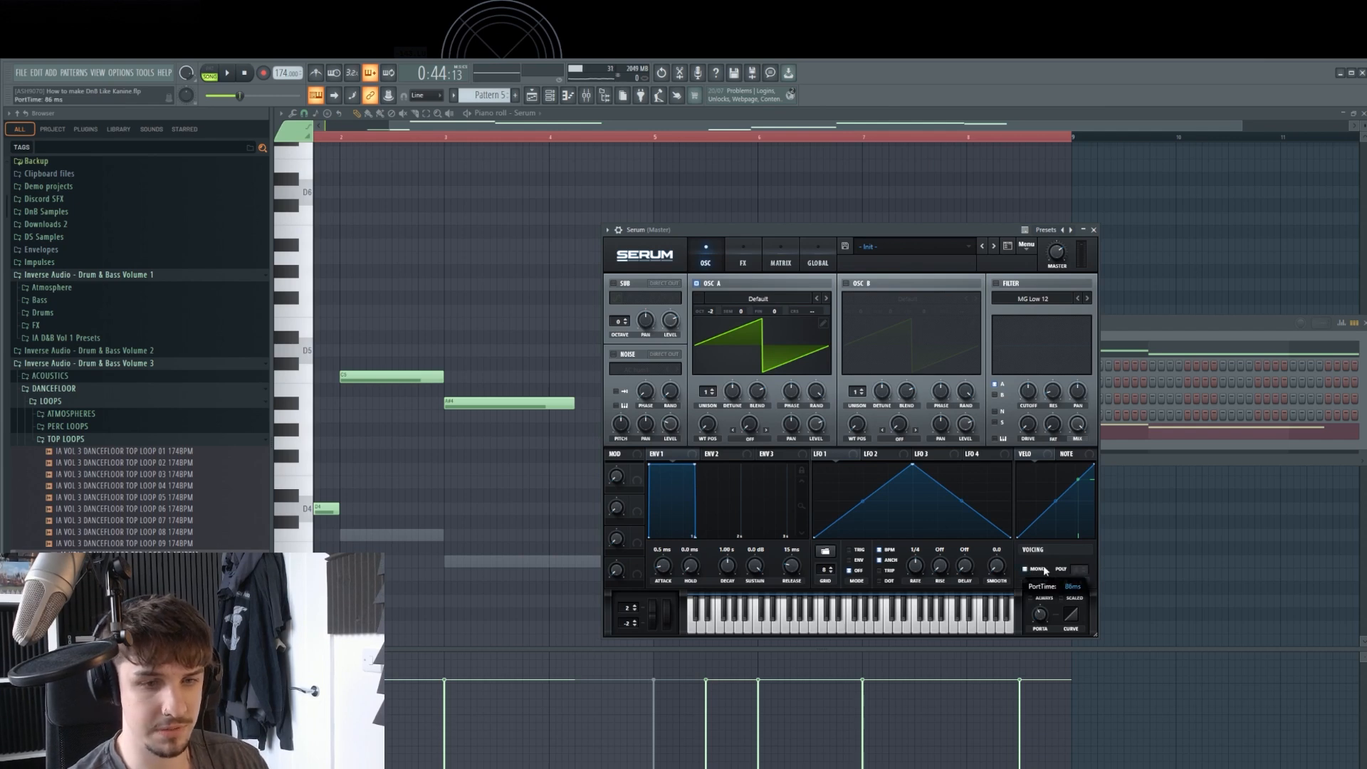
pyautogui.moveTo(545, 477); pyautogui.dragTo(1109, 474)
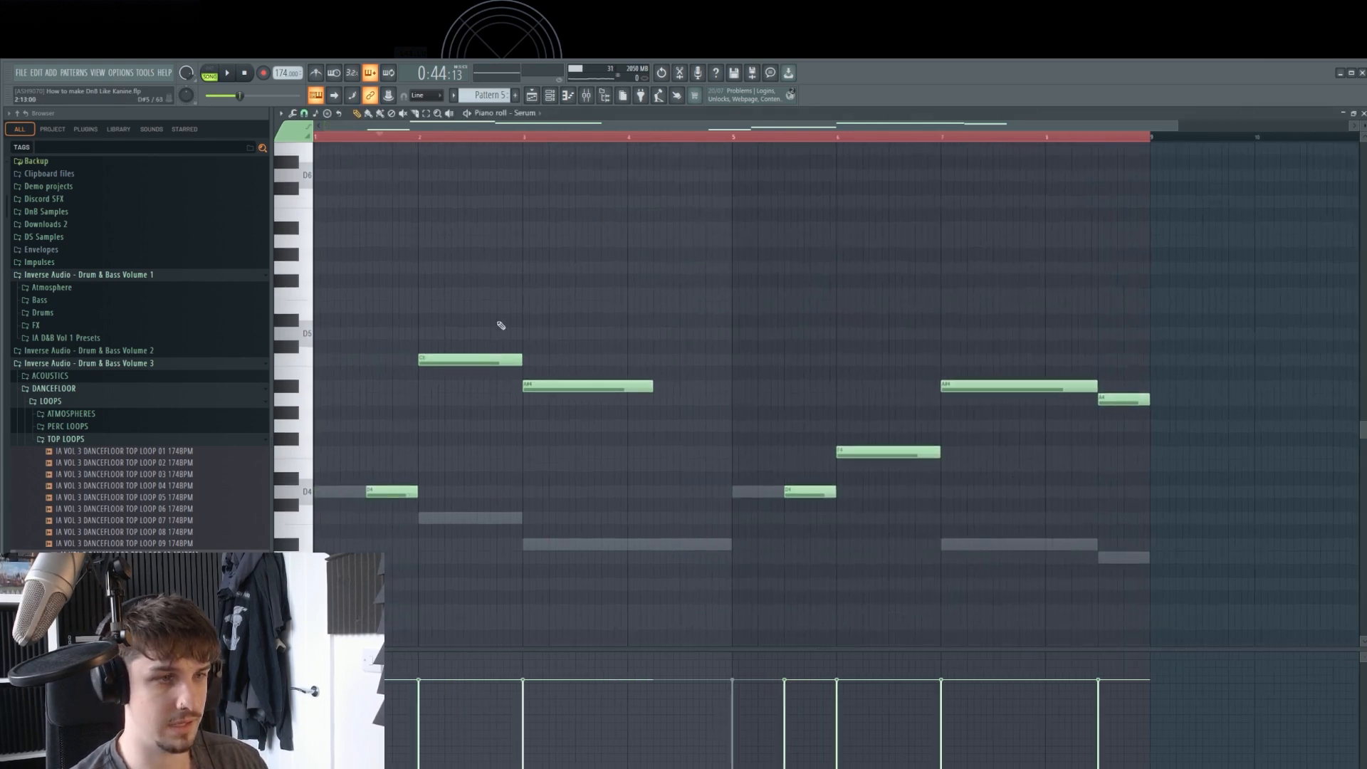
pyautogui.moveTo(501, 317); pyautogui.dragTo(353, 510)
pyautogui.click(504, 499)
pyautogui.press('space')
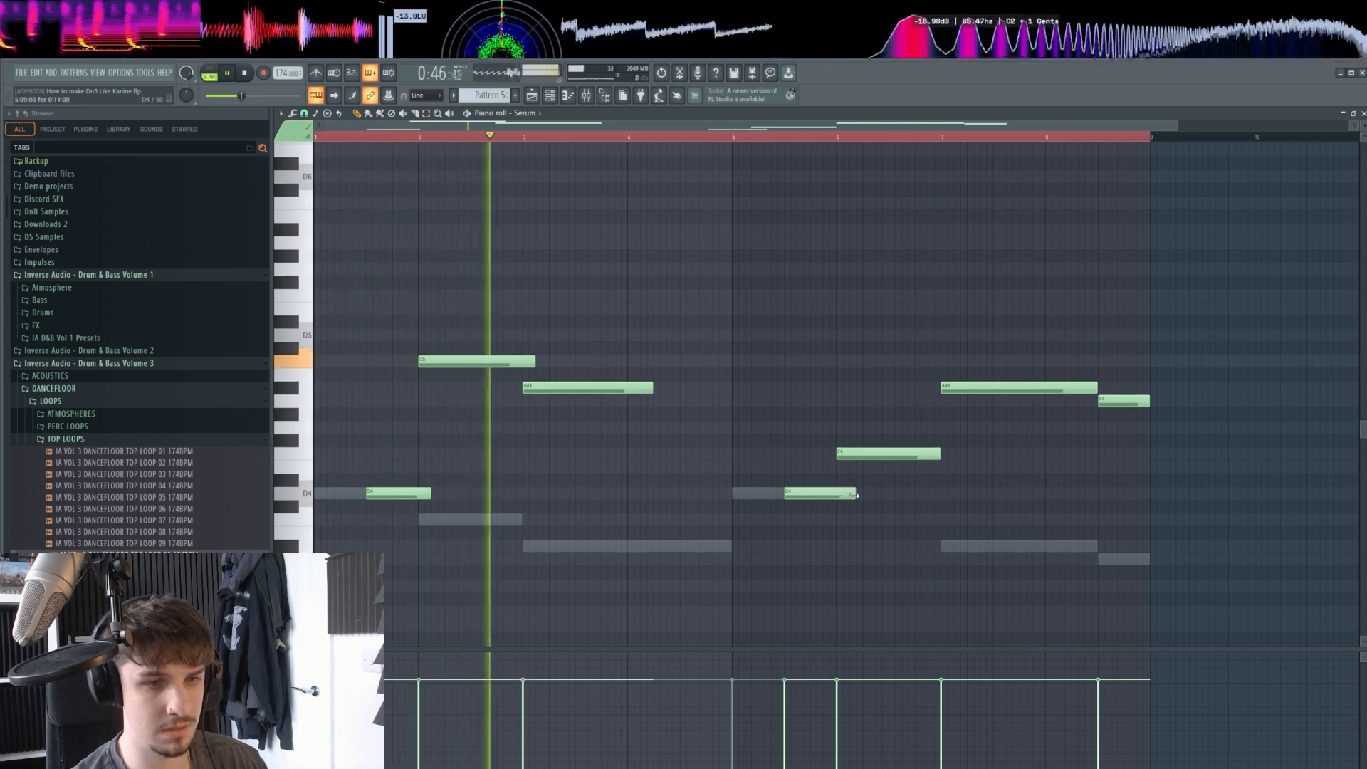
# Route Serum to the BASS 6 mixer track and enable oscillator B at octave -2.
pyautogui.press('space')
pyautogui.press('F9')
pyautogui.moveTo(712, 431); pyautogui.dragTo(712, 461)
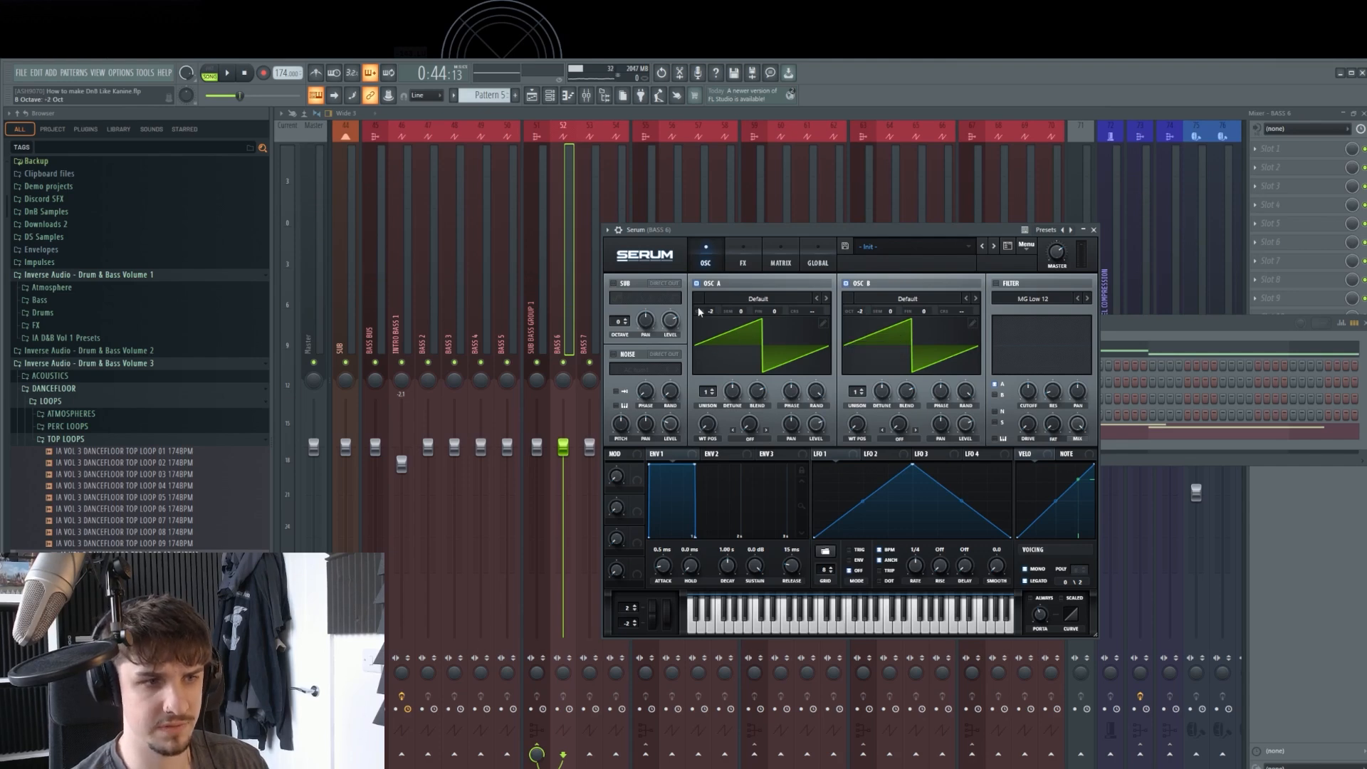
# Remove the first harmonic from oscillator B's saw wave in the wavetable editor.
pyautogui.click(973, 323)
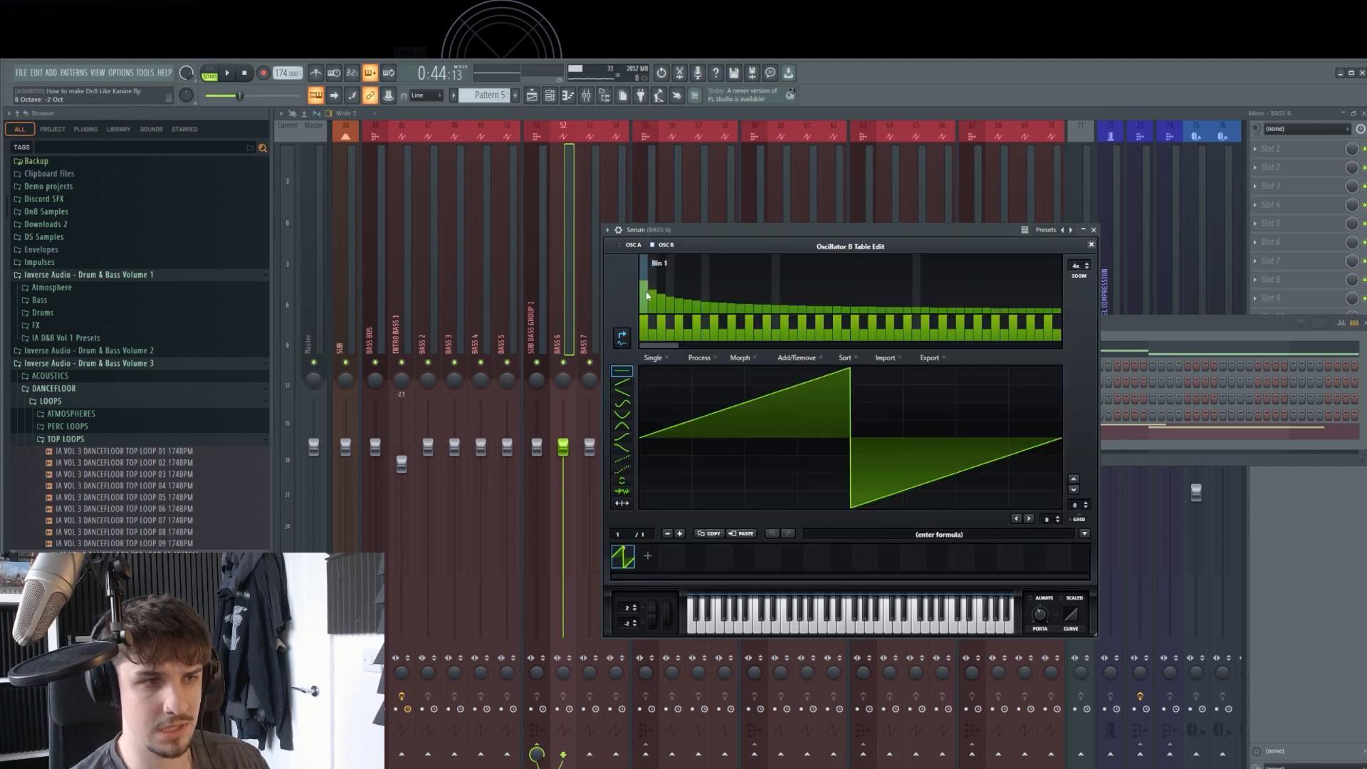
pyautogui.moveTo(646, 295); pyautogui.dragTo(646, 315)
pyautogui.click(1089, 246)
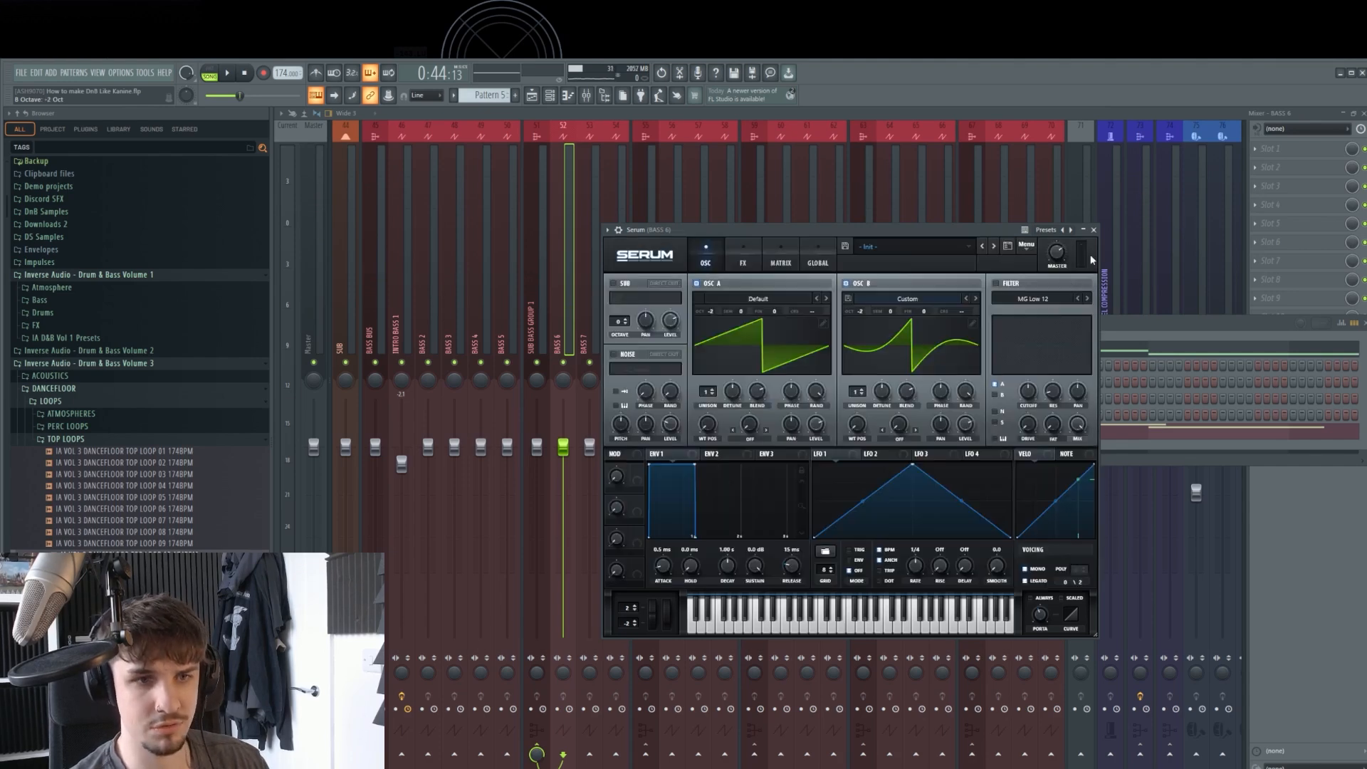
# Set oscillator B's unison to 16 voices with a detune of 0.17.
pyautogui.click(819, 256)
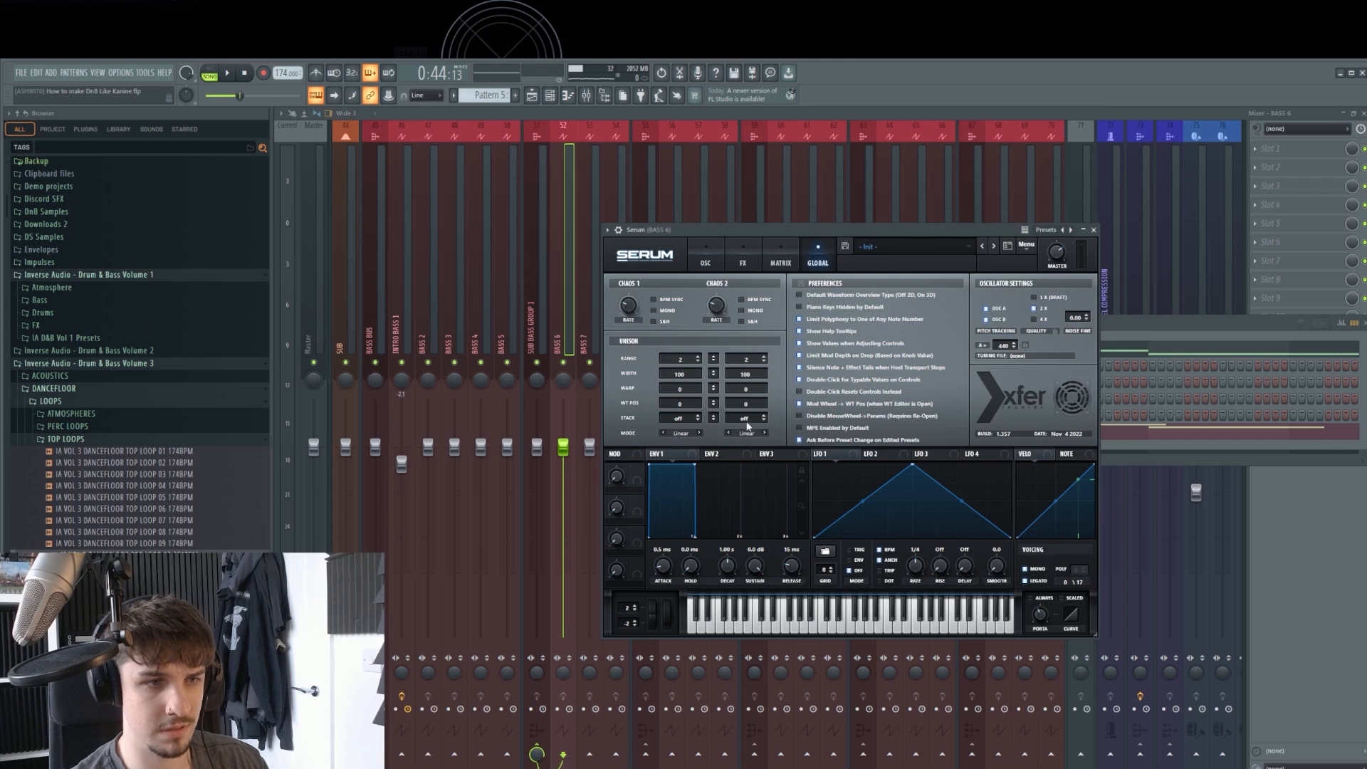
pyautogui.click(707, 253)
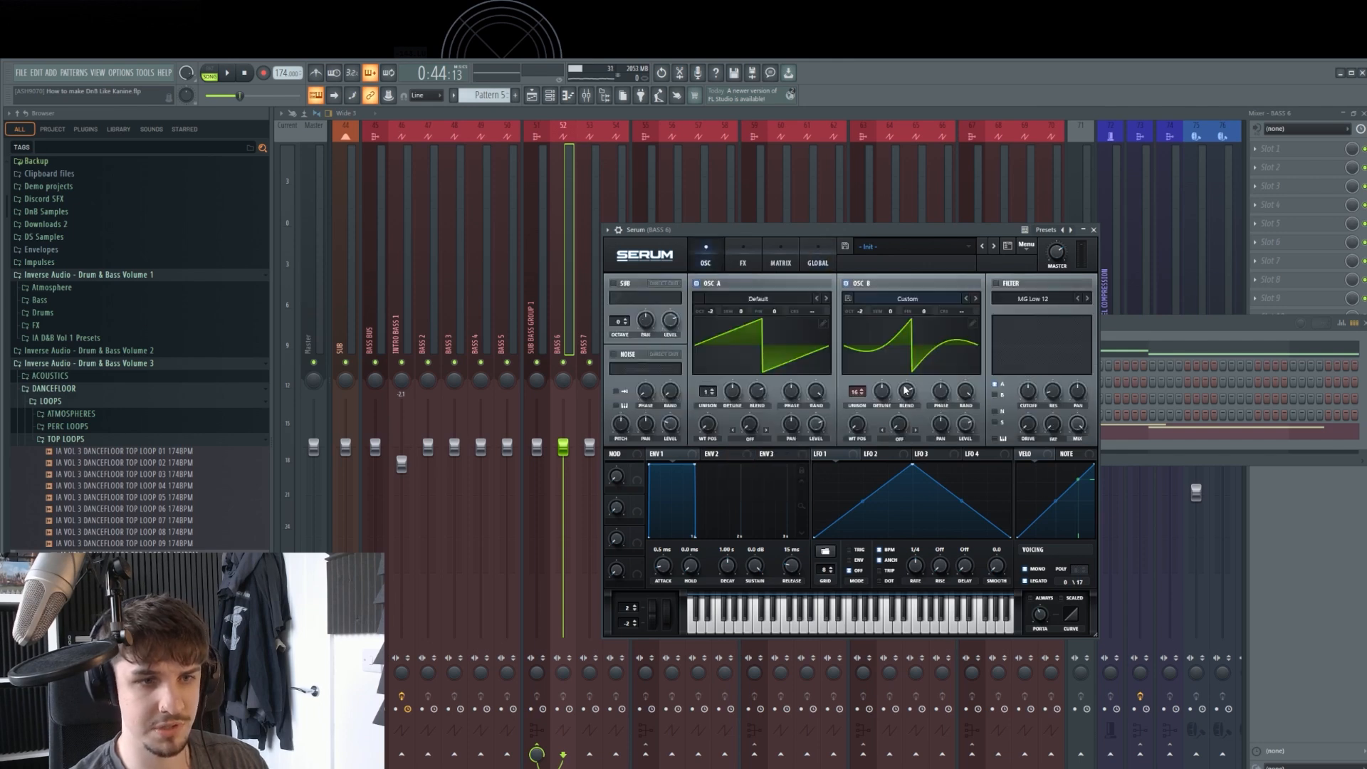
pyautogui.moveTo(883, 390); pyautogui.dragTo(883, 395)
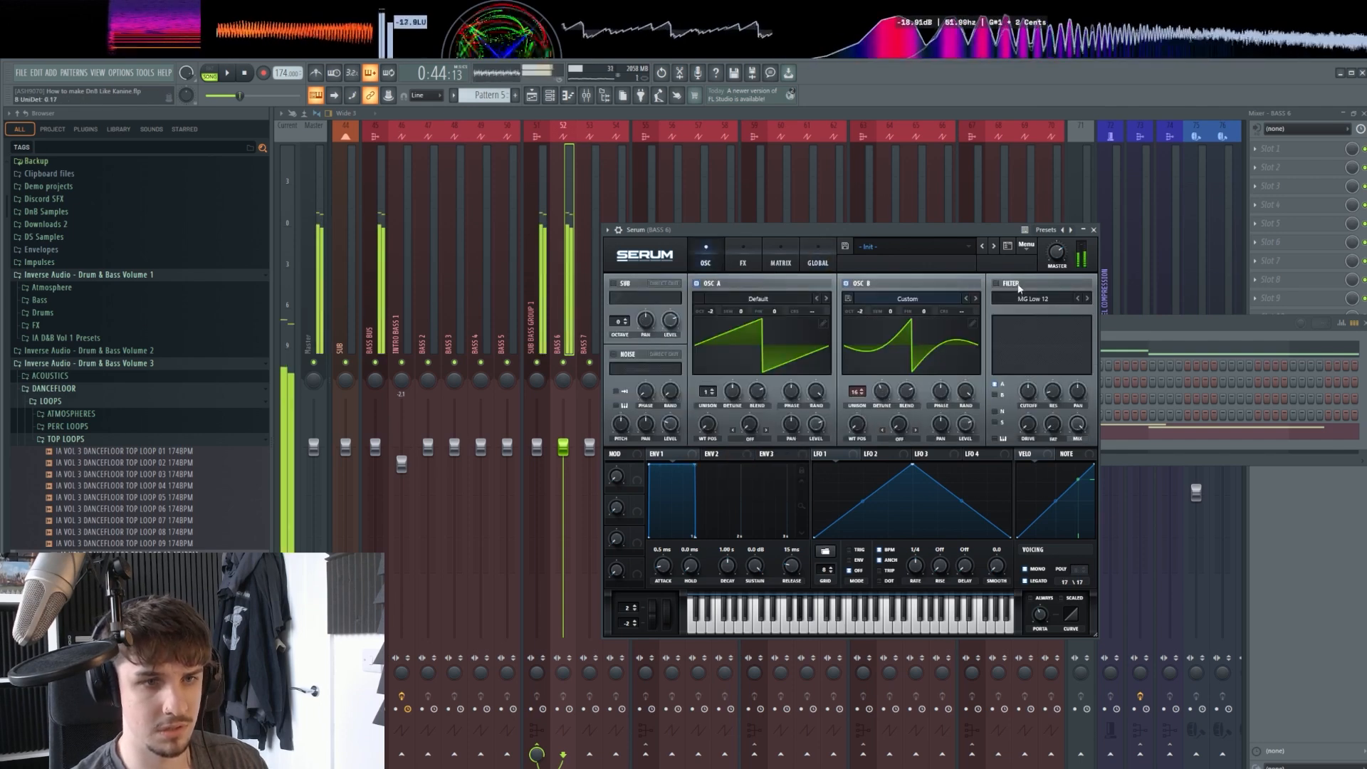
# Enable the MG Low 12 filter for oscillators A and B and soften it to a shallow high cut.
pyautogui.click(1018, 286)
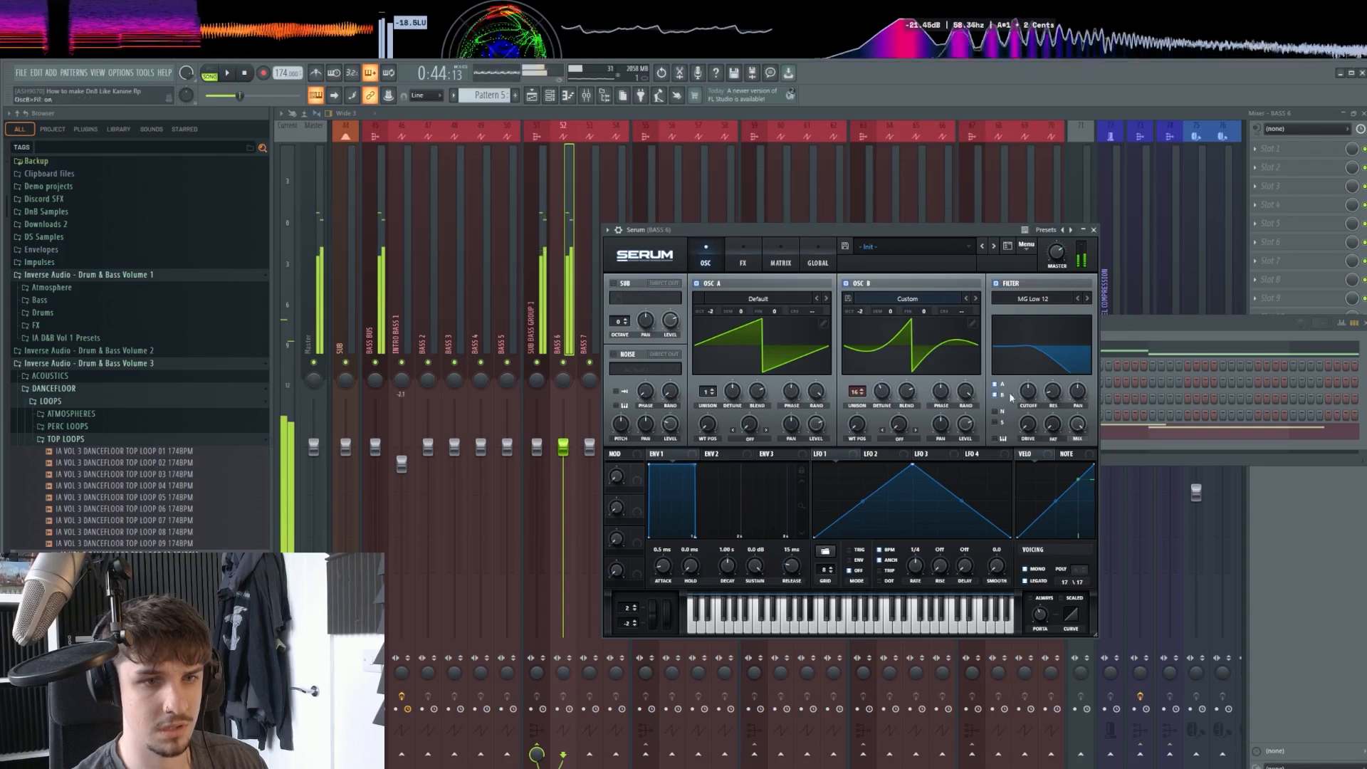
pyautogui.moveTo(1028, 393); pyautogui.dragTo(1030, 401)
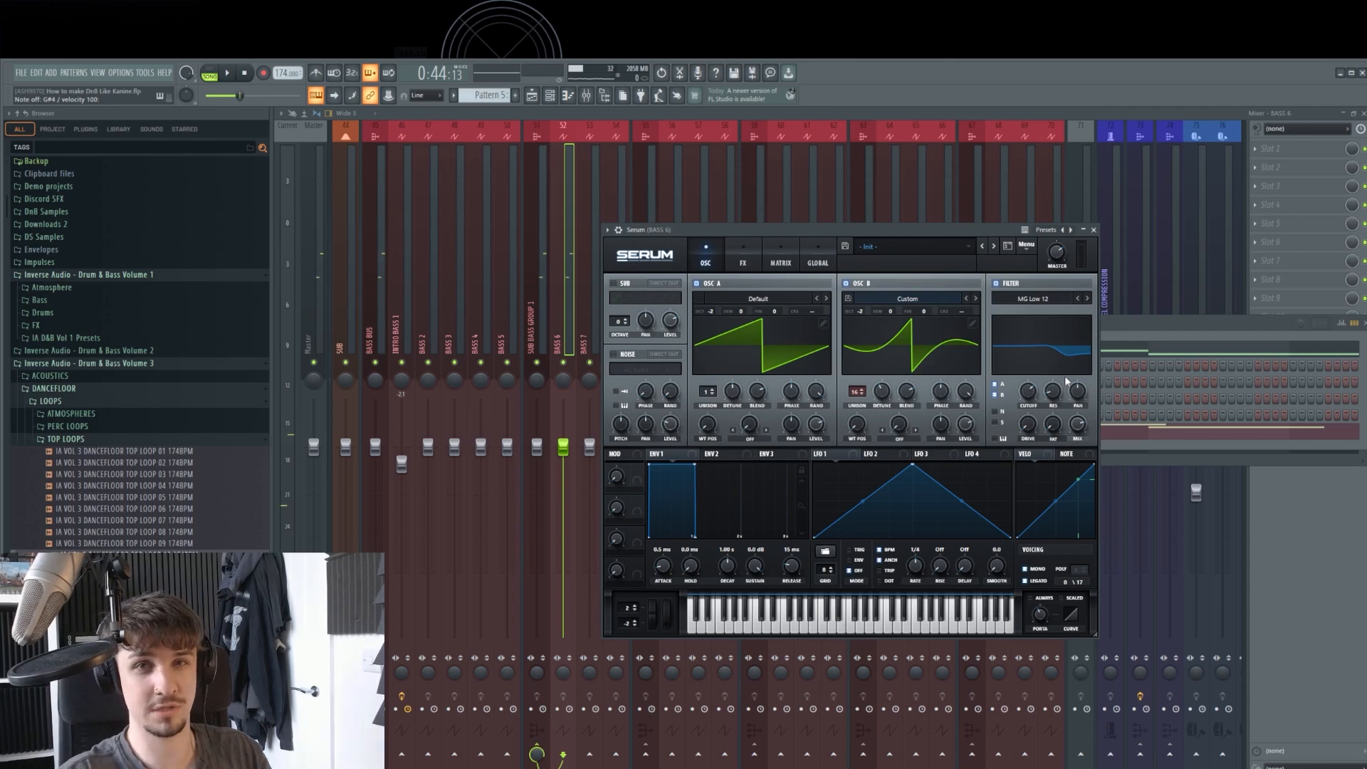
pyautogui.moveTo(925, 230); pyautogui.dragTo(805, 226)
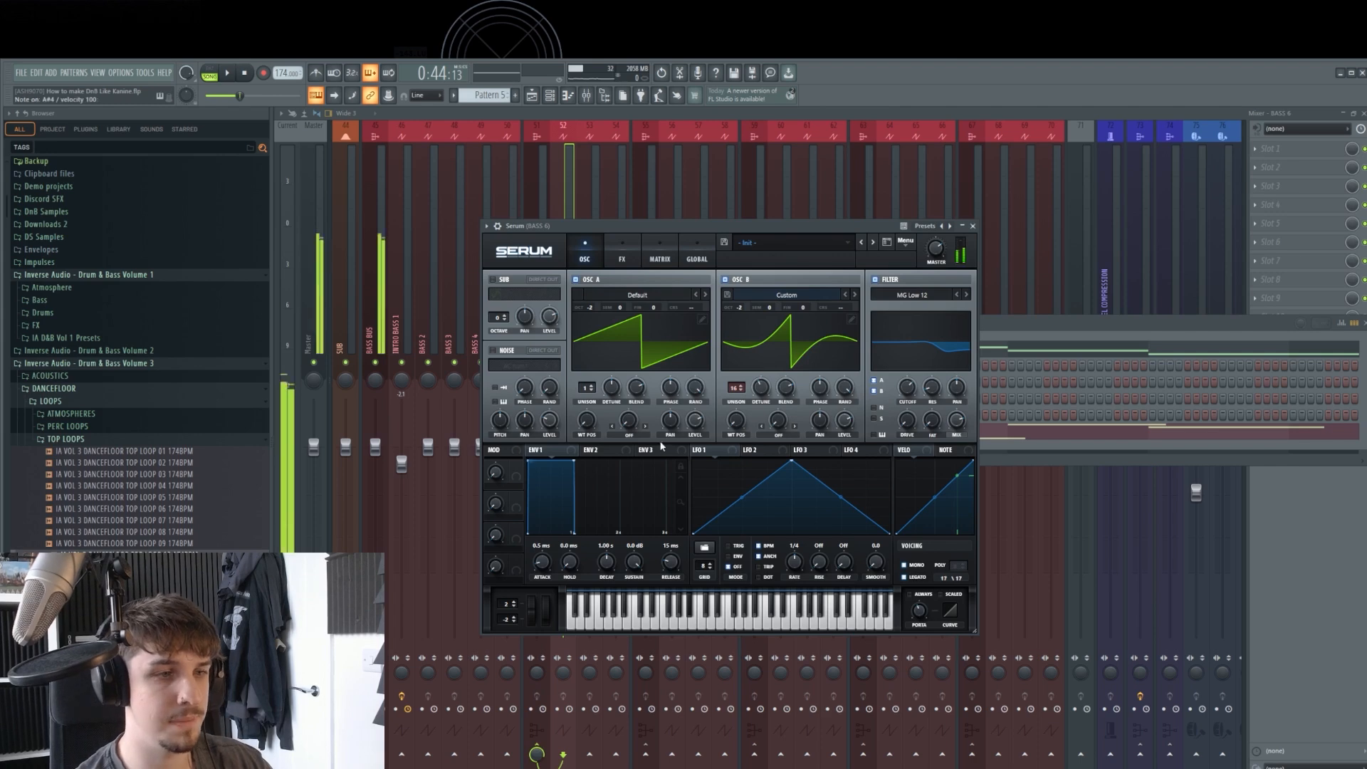
# Enable Tube distortion, a multiband compressor with an adjusted threshold and the EQ in Serum's effects.
pyautogui.click(622, 259)
pyautogui.click(495, 299)
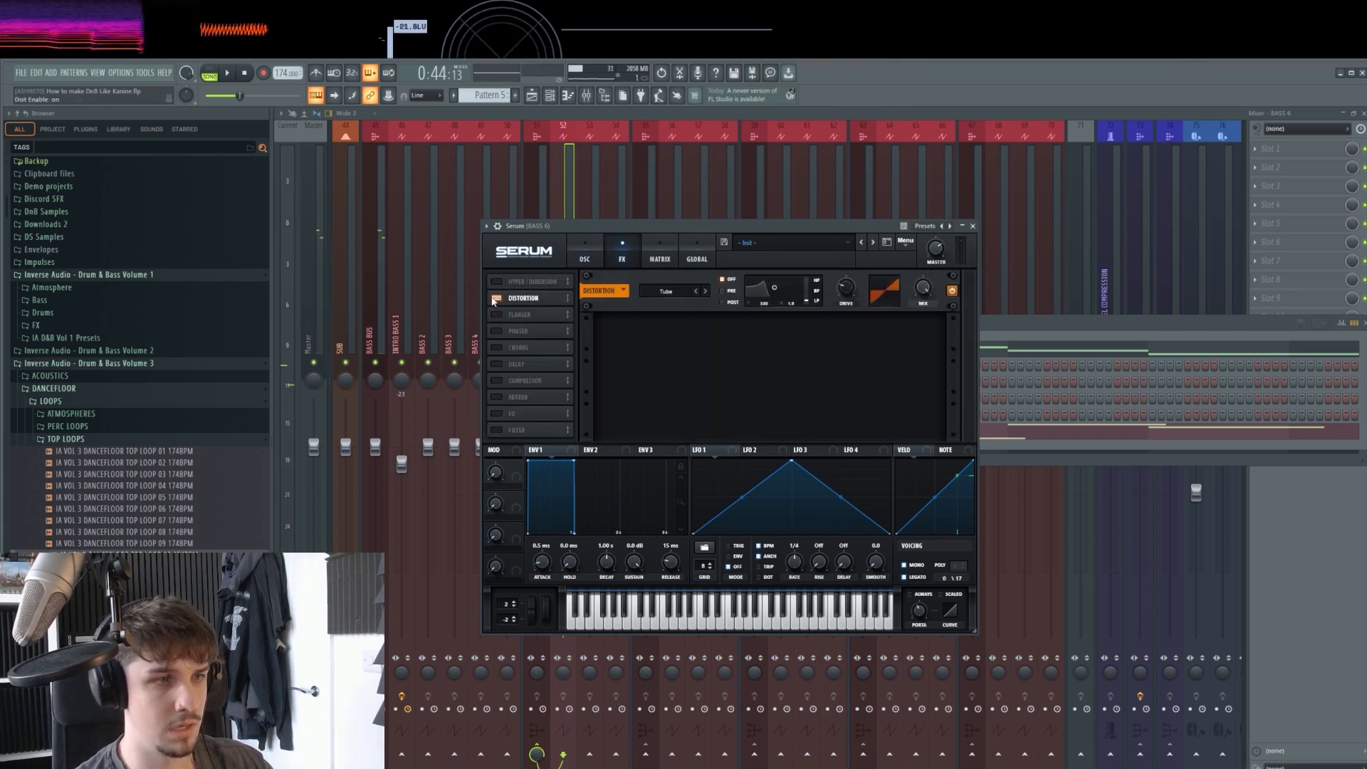
pyautogui.click(497, 380)
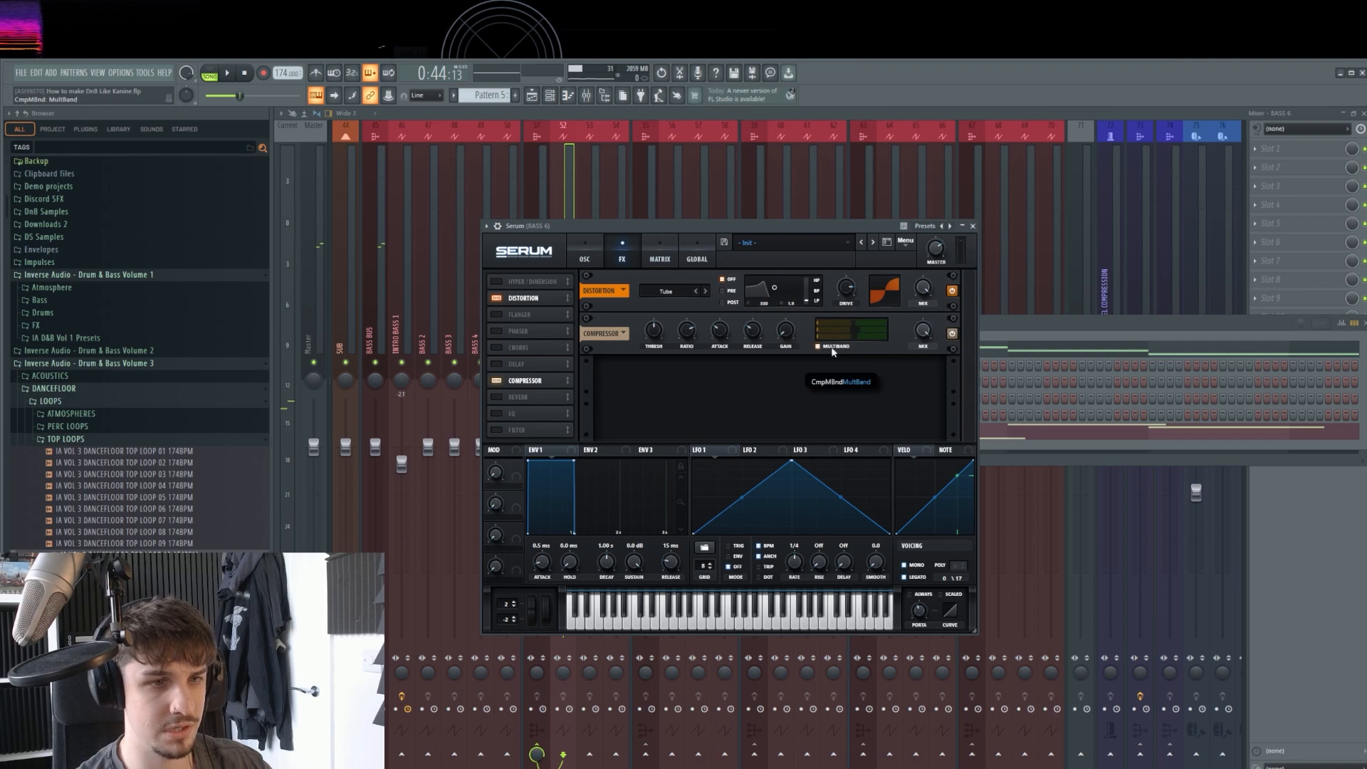
pyautogui.moveTo(653, 329); pyautogui.dragTo(653, 359)
pyautogui.click(497, 413)
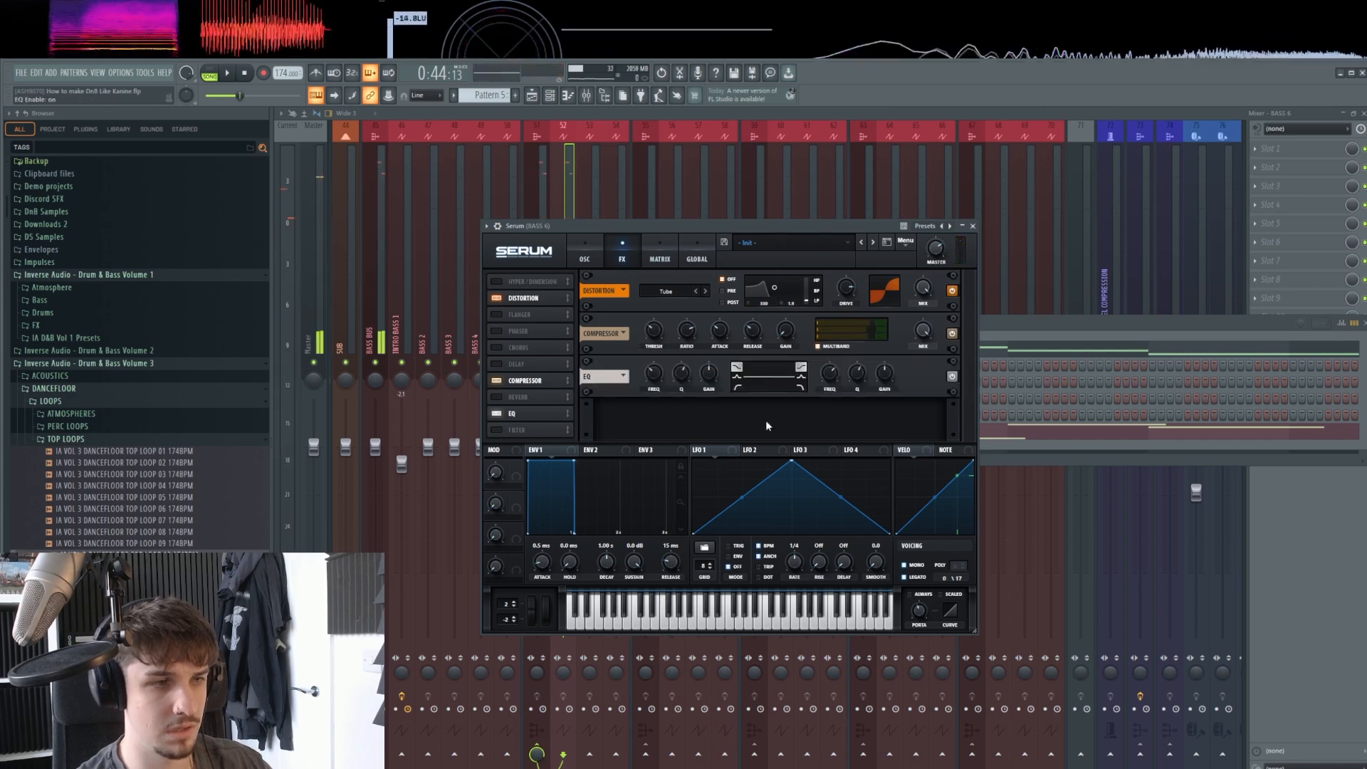
# Set oscillator B to octave -1 and +7 semitones and audition the bass in the drop.
pyautogui.press('v')
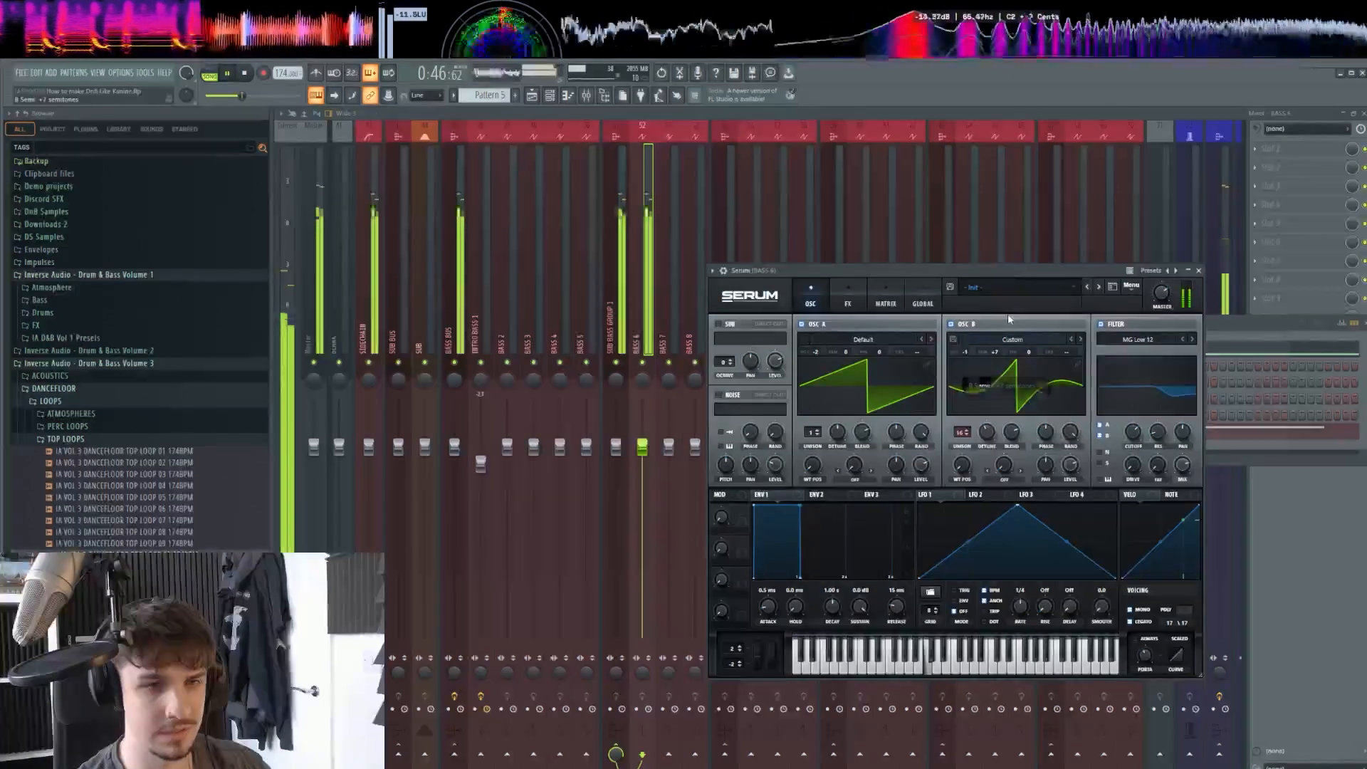
pyautogui.moveTo(985, 270); pyautogui.dragTo(913, 281)
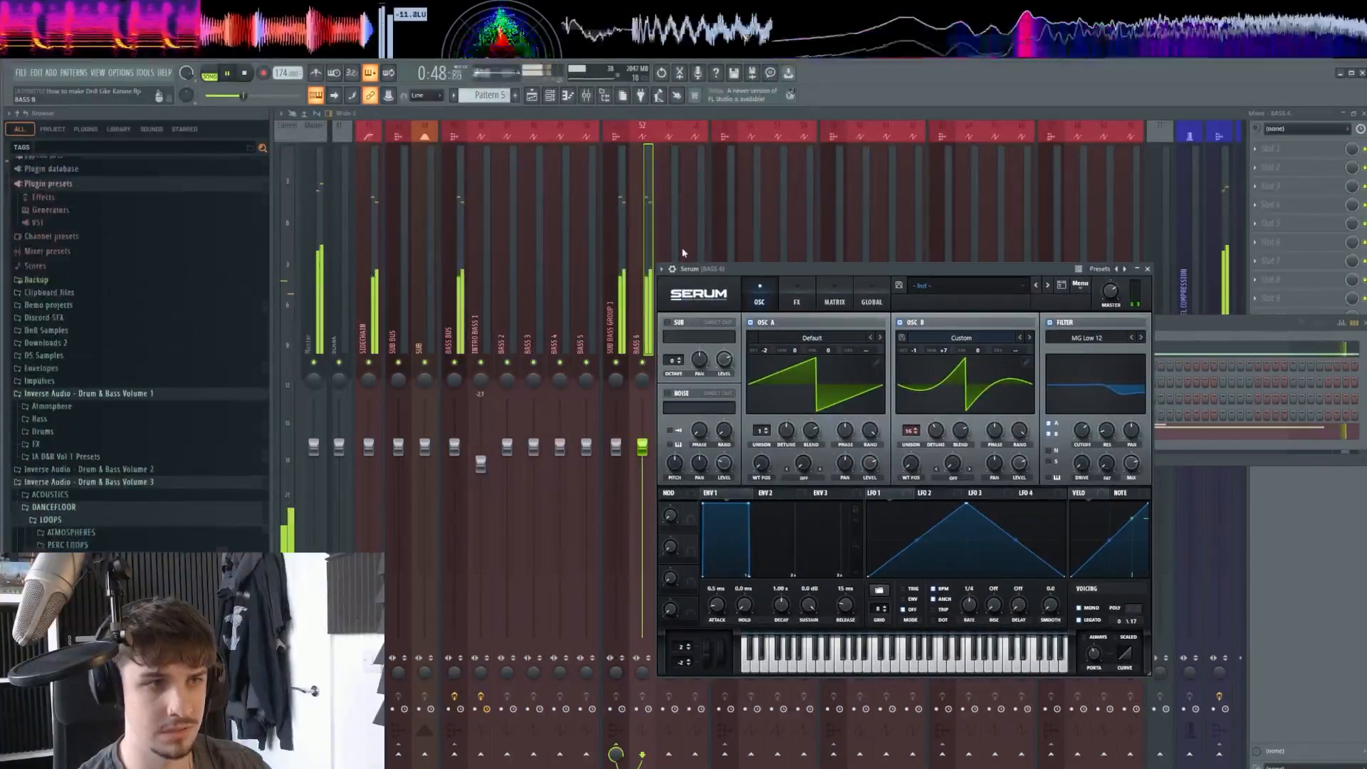
pyautogui.scroll(3, 681, 235)
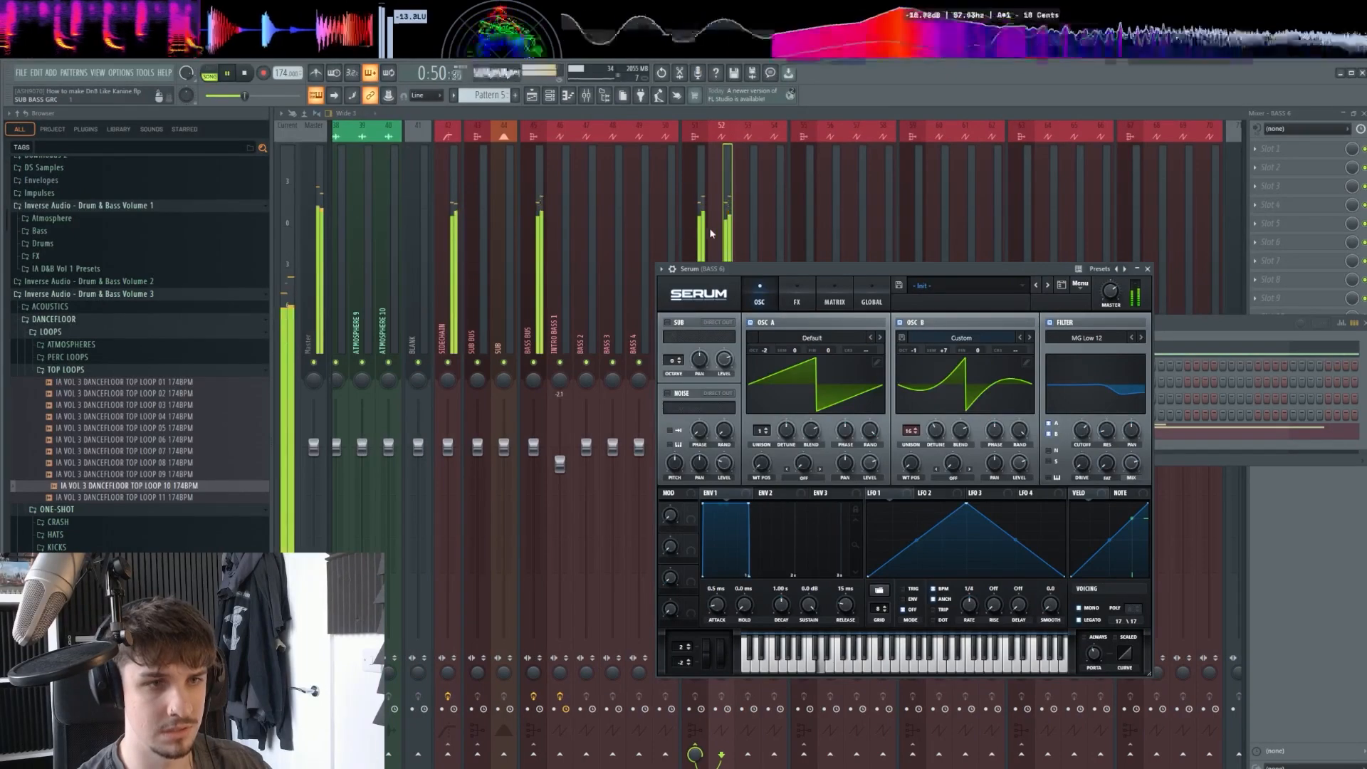
pyautogui.moveTo(921, 274); pyautogui.dragTo(937, 279)
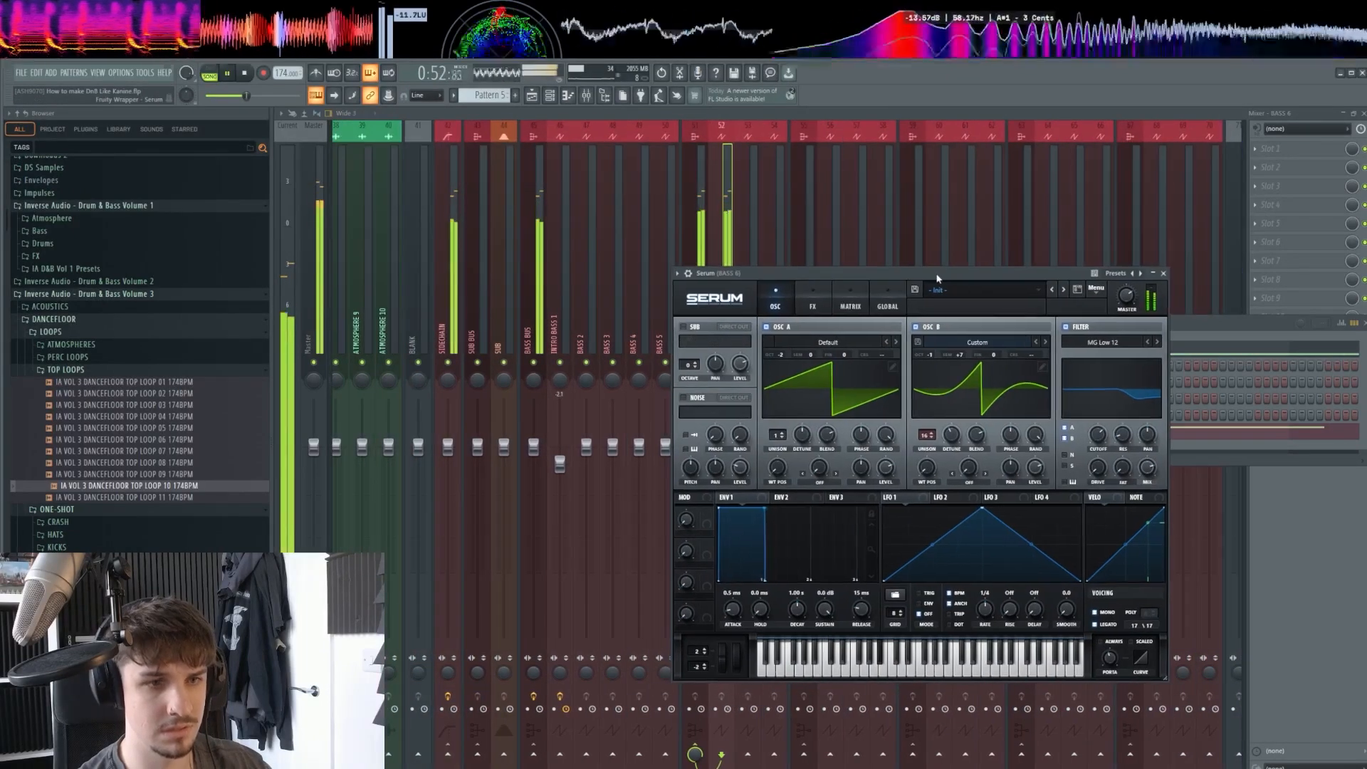
pyautogui.press('space')
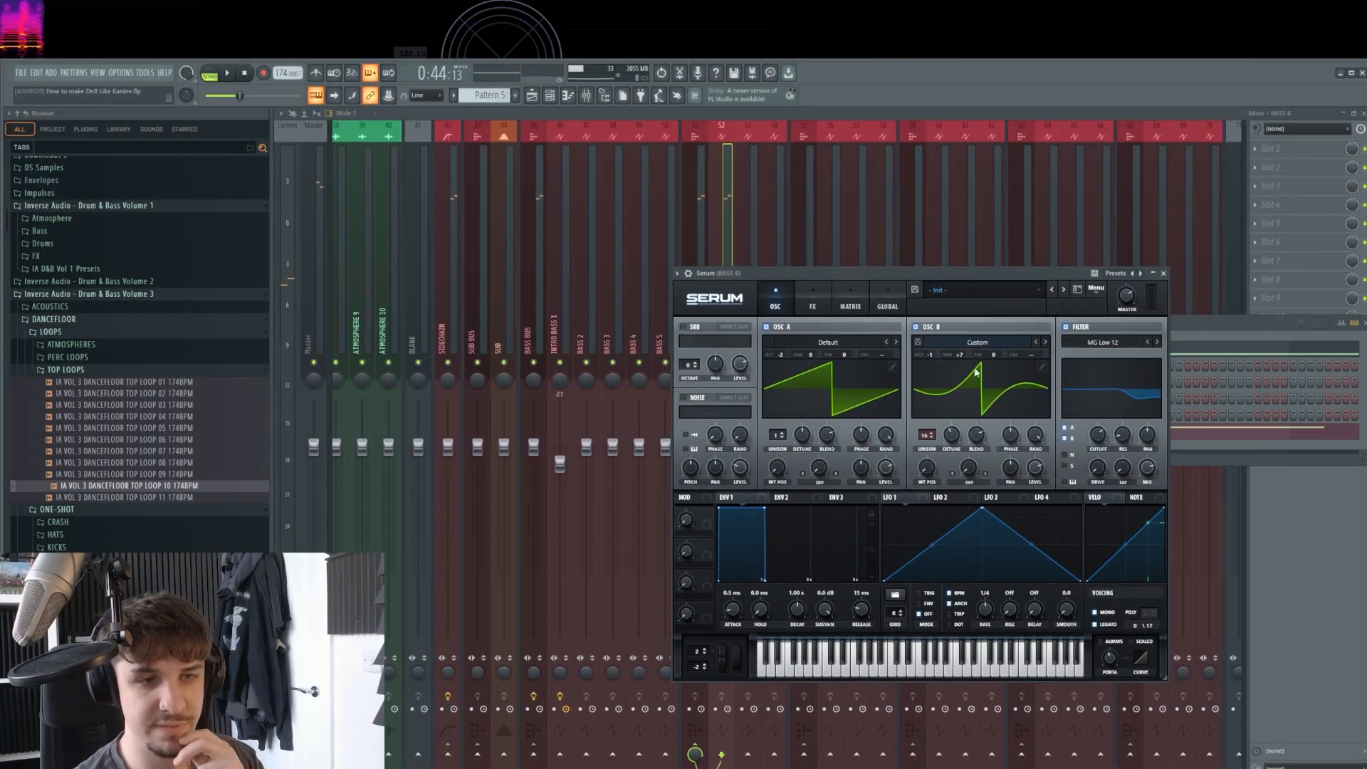
# Try oscillator B at octave 0 during playback and return it to octave -1.
pyautogui.doubleClick(930, 355)
pyautogui.press('space')
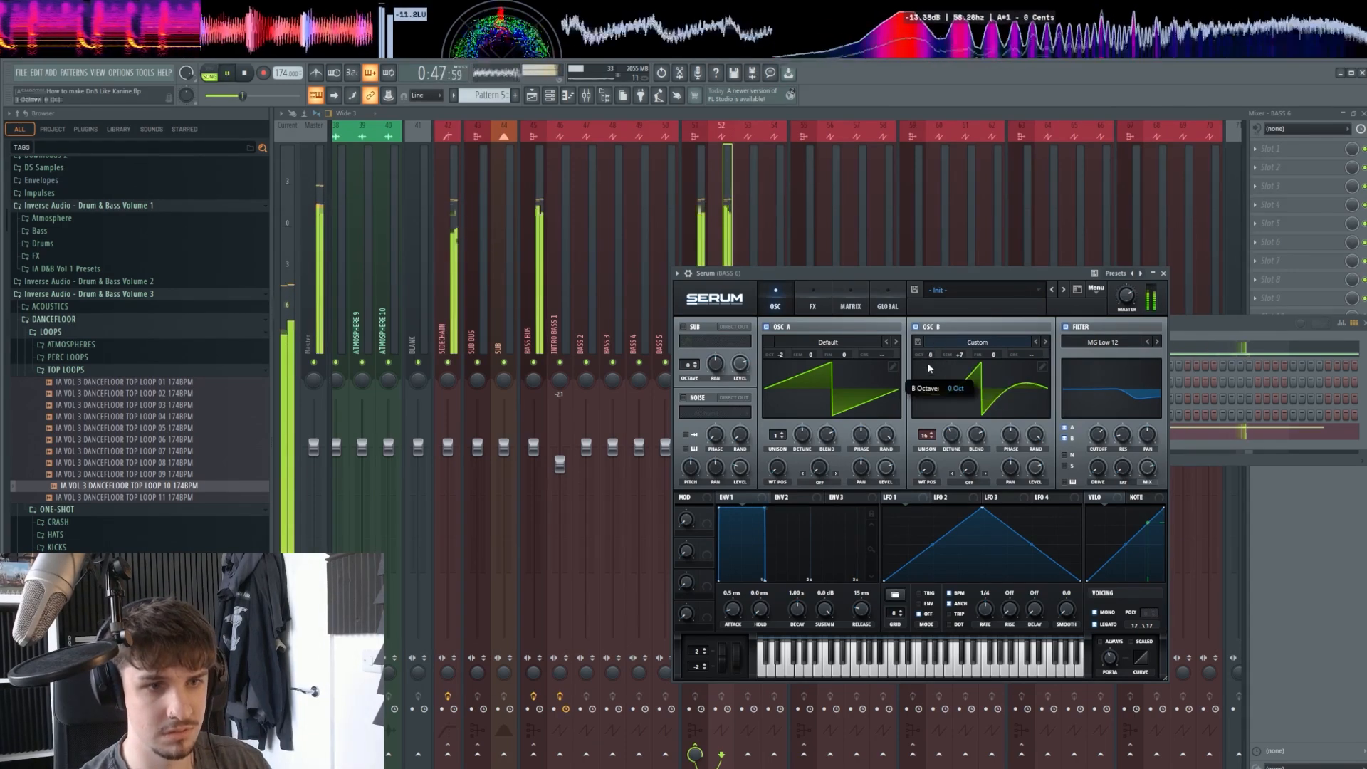
pyautogui.press('space')
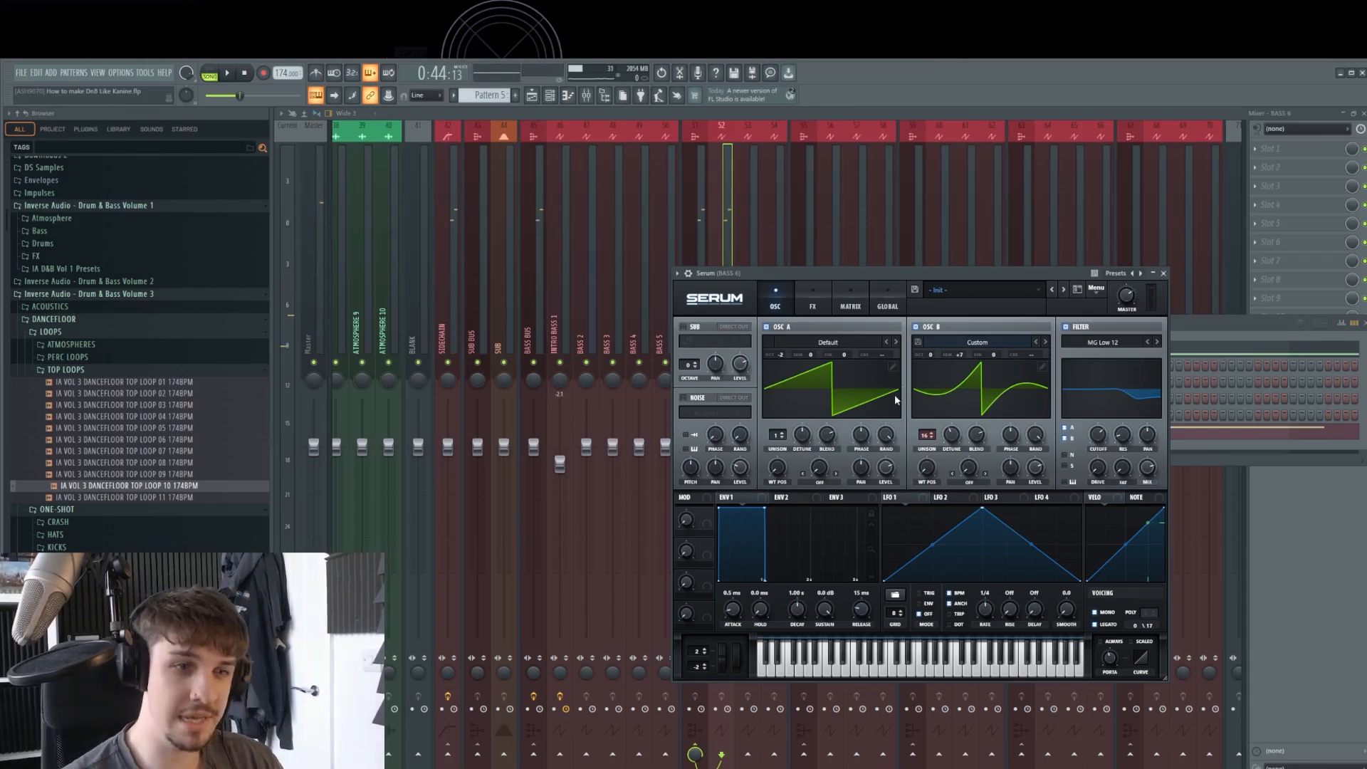
pyautogui.moveTo(930, 354); pyautogui.dragTo(930, 361)
# Set oscillator A's warp mode to FM (From B) and raise the warp amount to about 42% while auditioning the drop.
pyautogui.press('space')
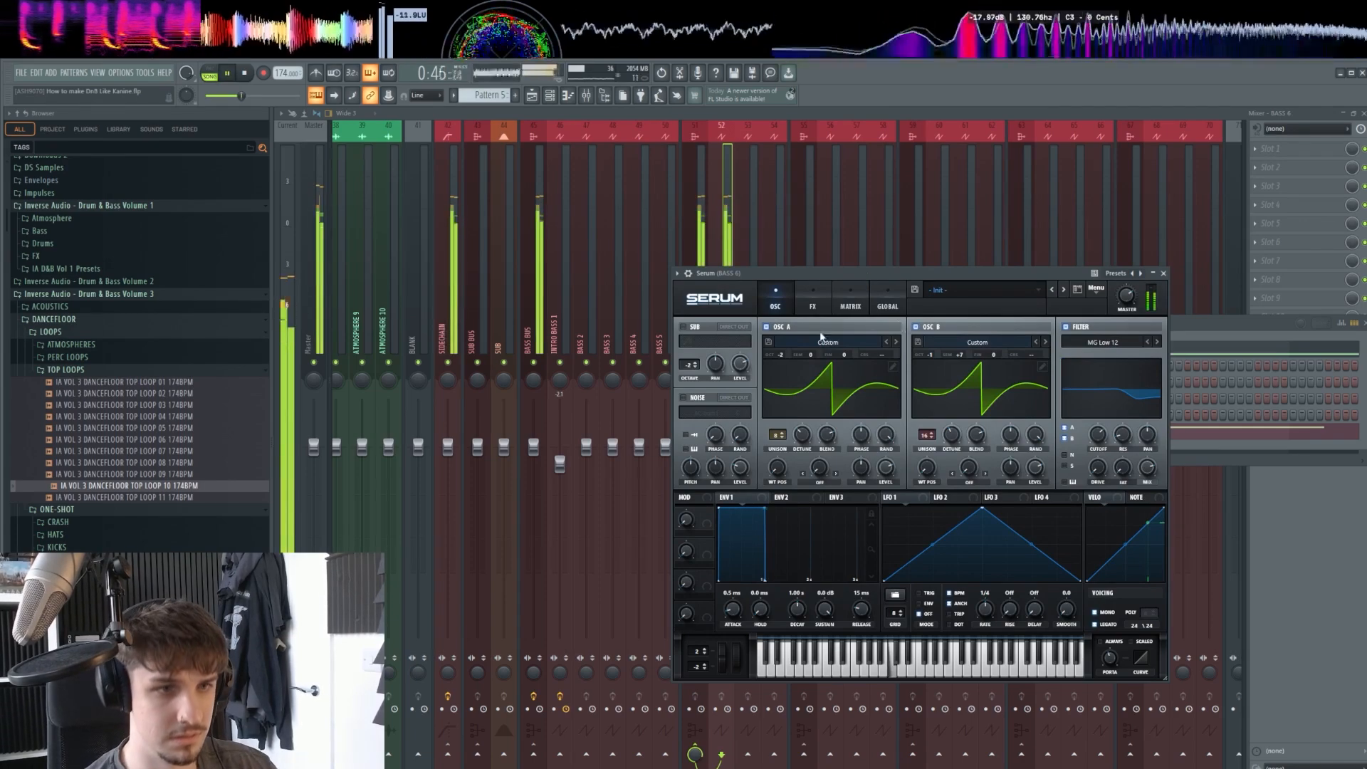
pyautogui.click(819, 473)
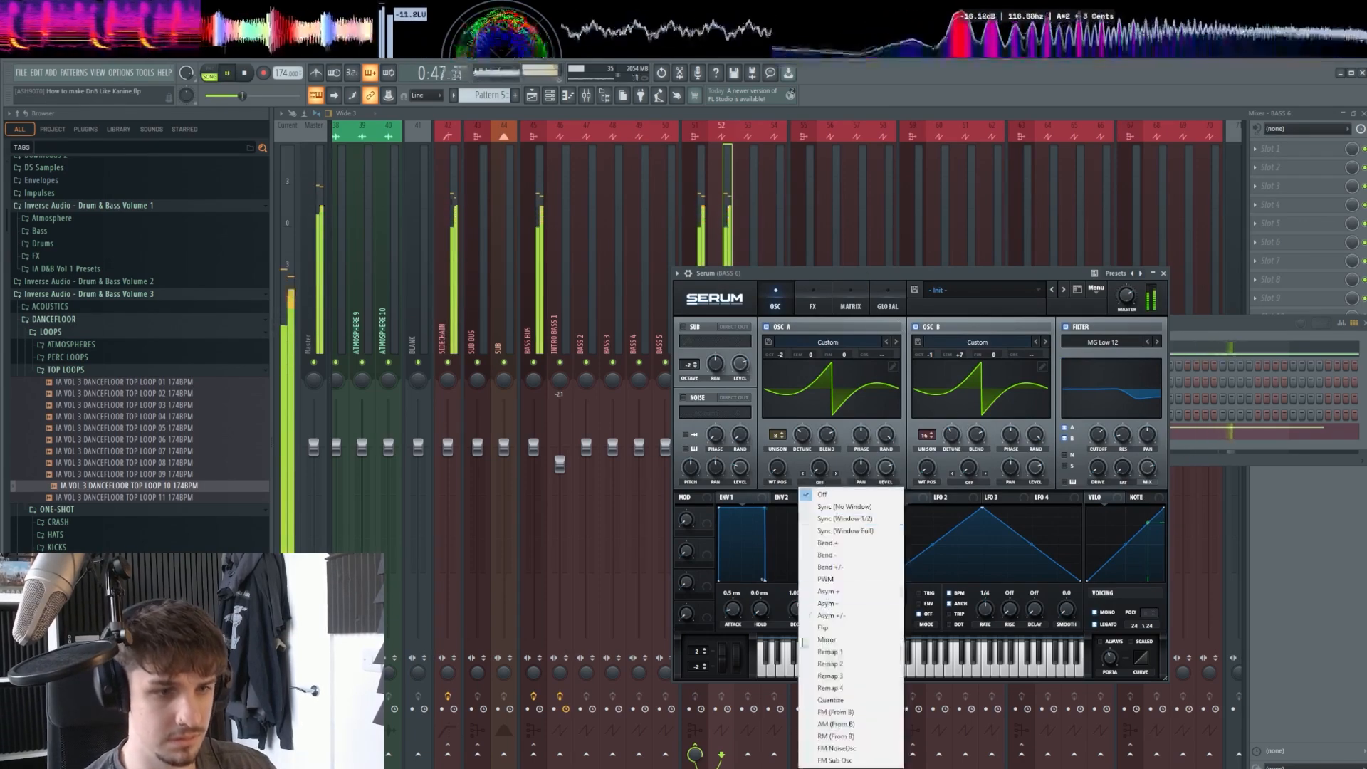
pyautogui.click(840, 712)
pyautogui.press('space')
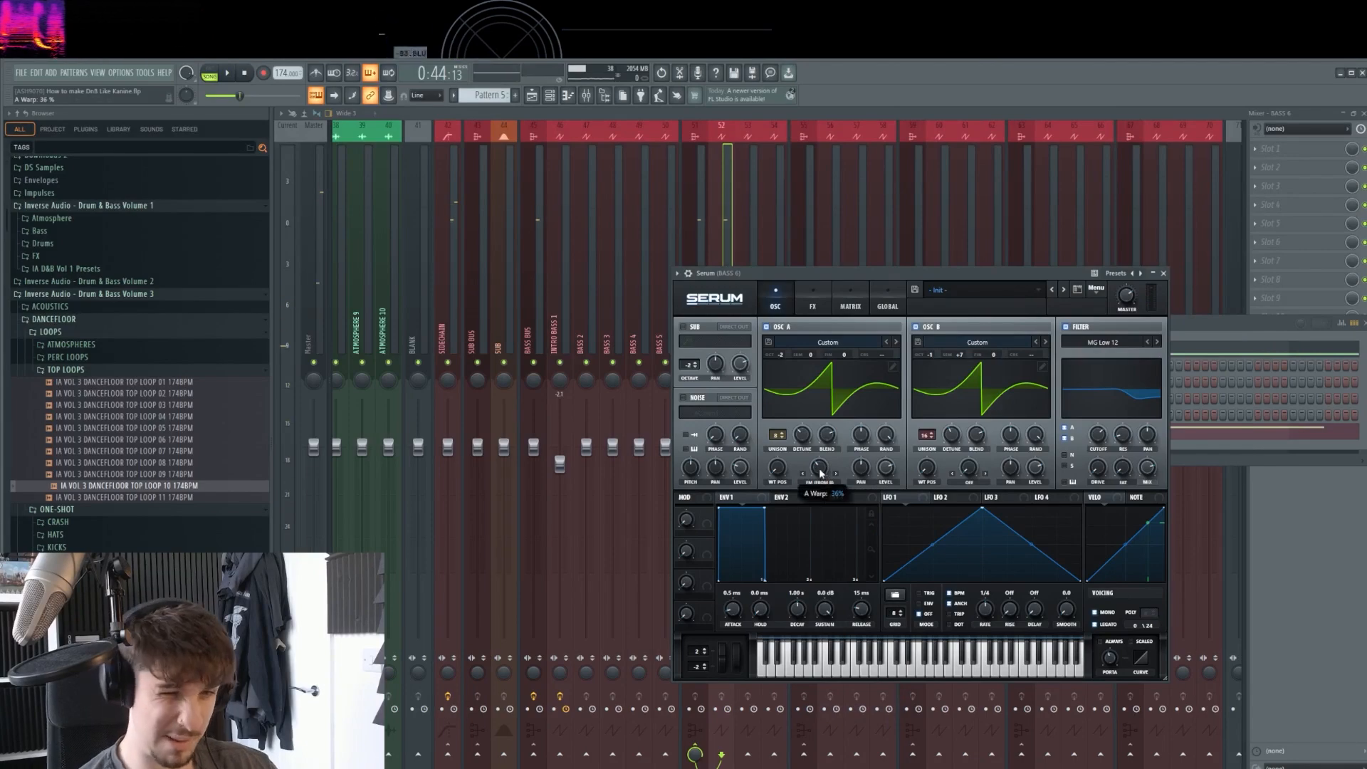
pyautogui.moveTo(820, 473); pyautogui.dragTo(824, 466)
pyautogui.press('space')
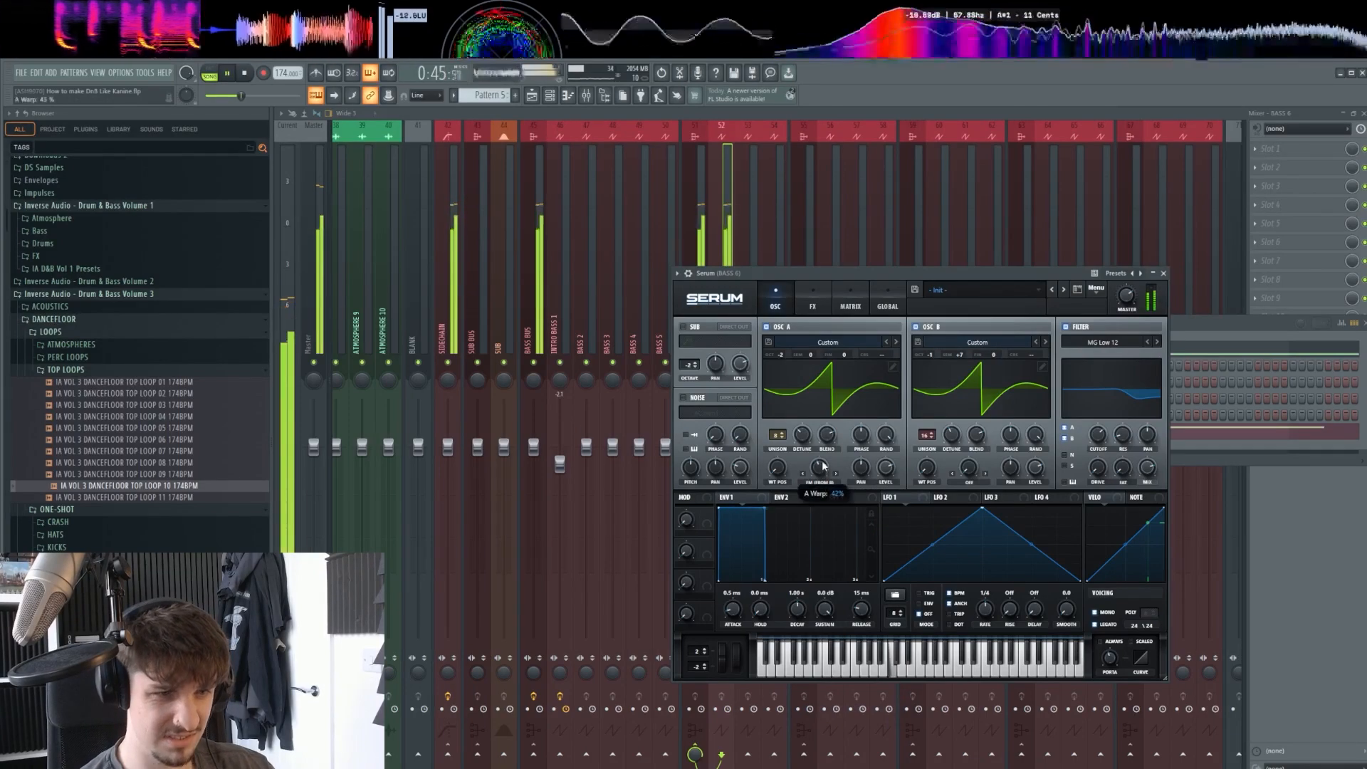
# Fine-tune oscillator A's FM warp amount on the main bass while the drop plays.
pyautogui.moveTo(824, 466); pyautogui.dragTo(817, 477)
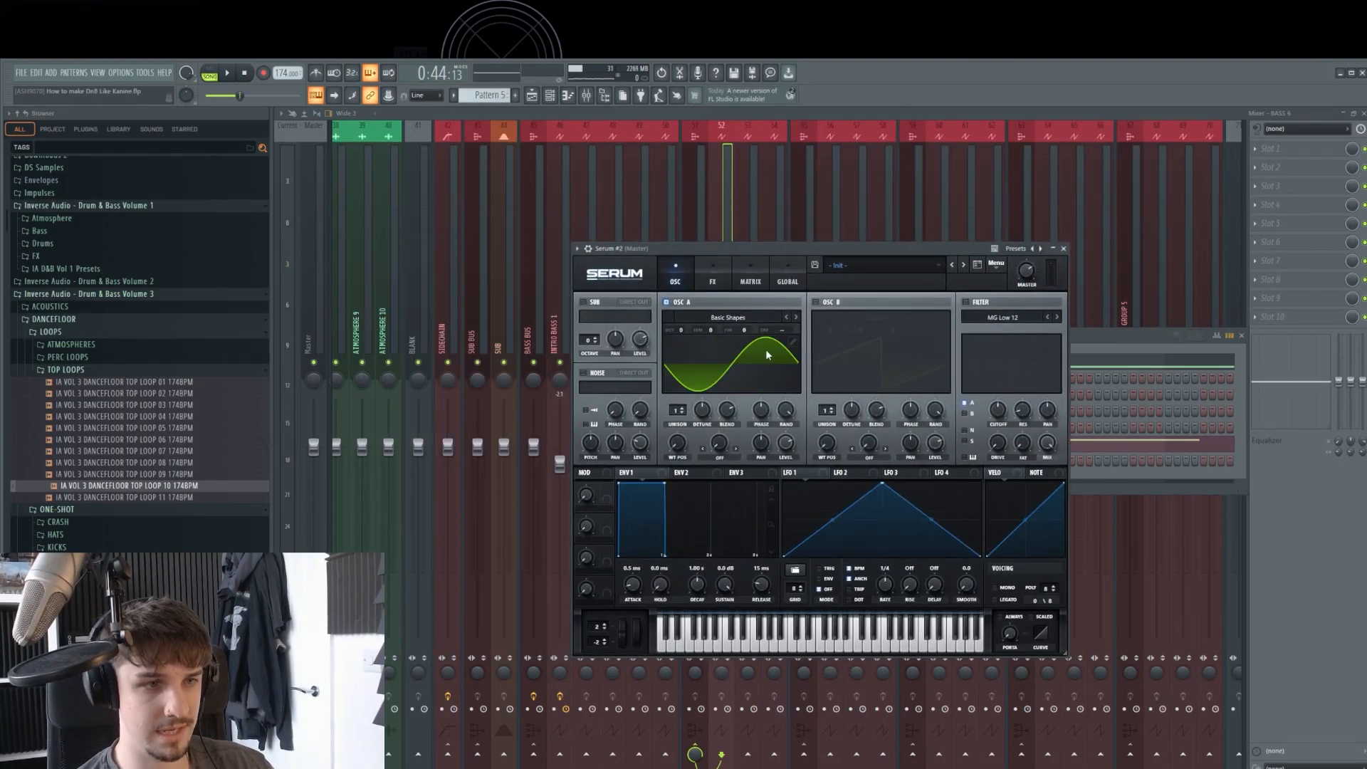
# Set up Serum #2 as a mono sub using the Basic Shapes sine and a 10 ms envelope 1 attack.
pyautogui.click(791, 345)
pyautogui.moveTo(617, 345); pyautogui.dragTo(617, 359)
pyautogui.click(1061, 263)
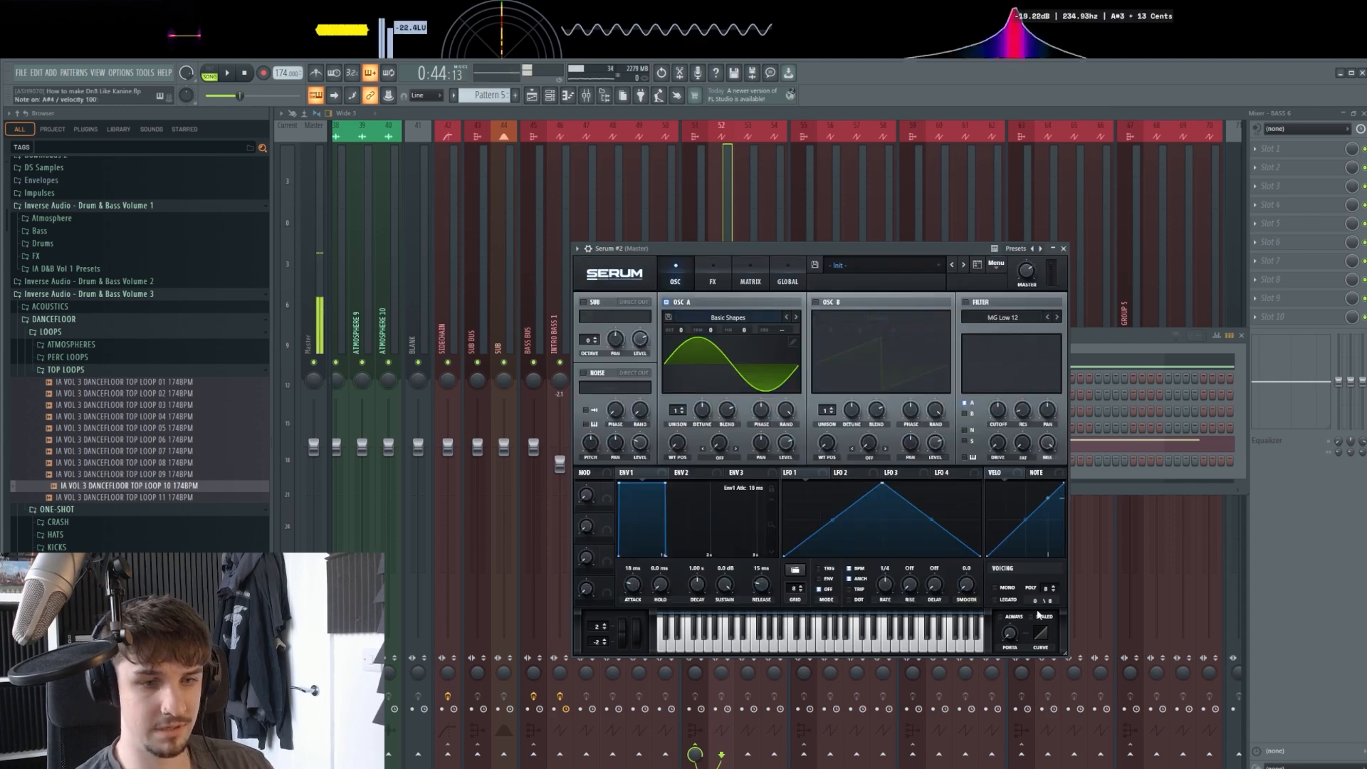
pyautogui.click(995, 588)
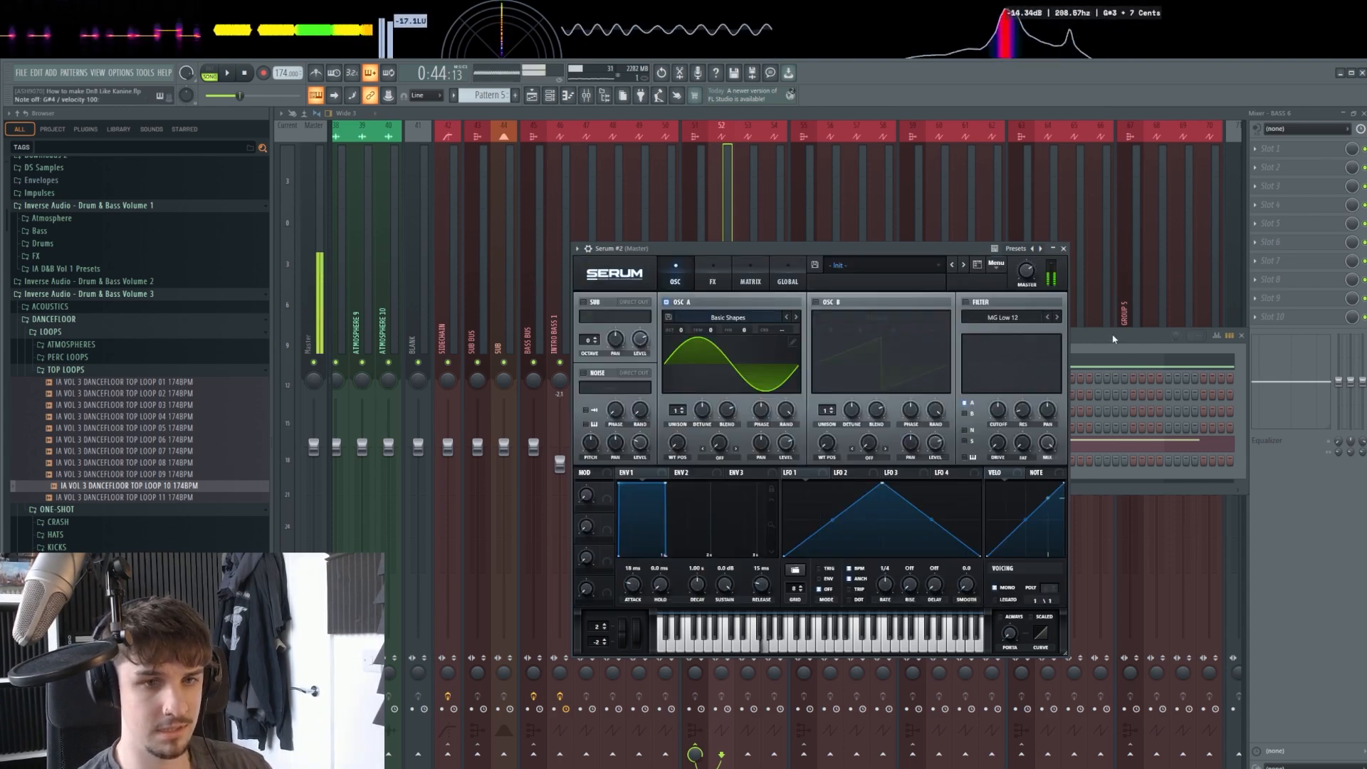
# Copy the bass notes from the Serum channel to Serum #2, route it to mixer track 44 and audition it.
pyautogui.click(1087, 477)
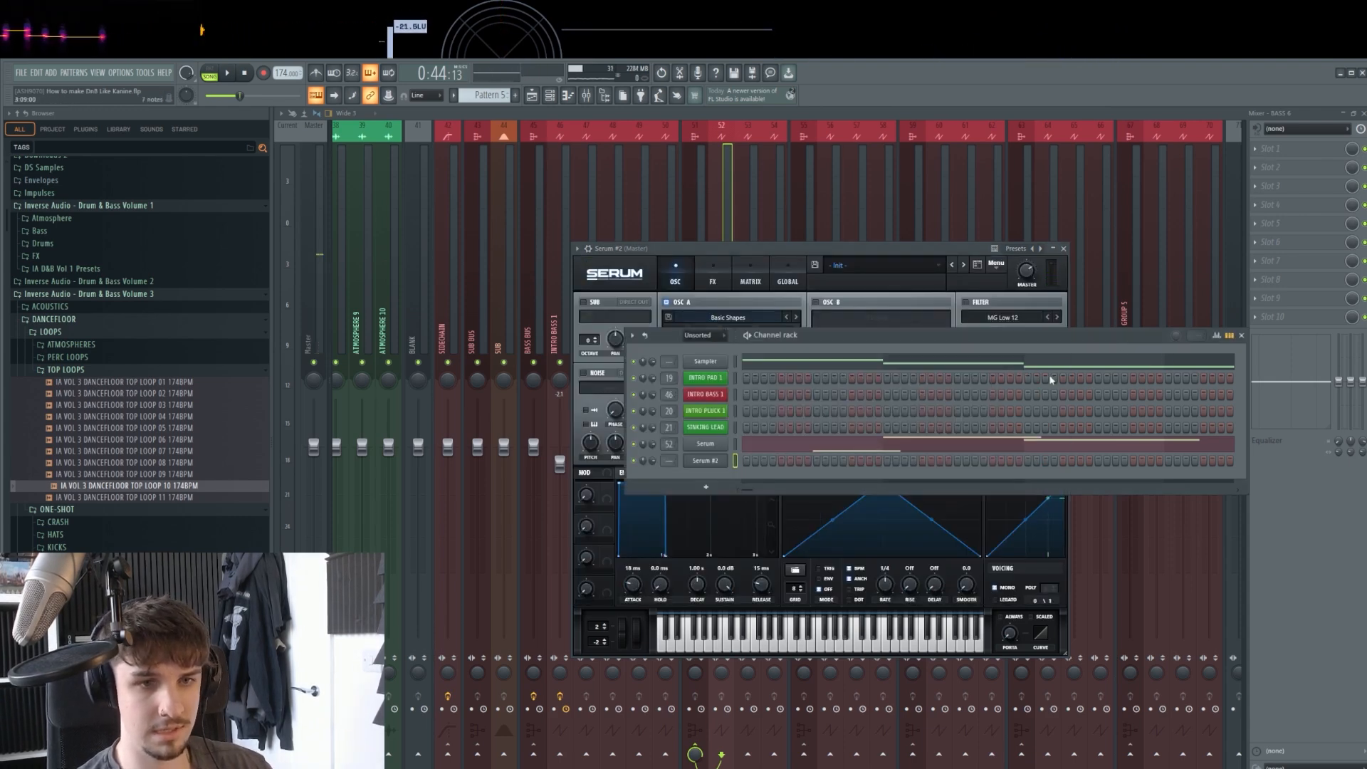
pyautogui.click(734, 450)
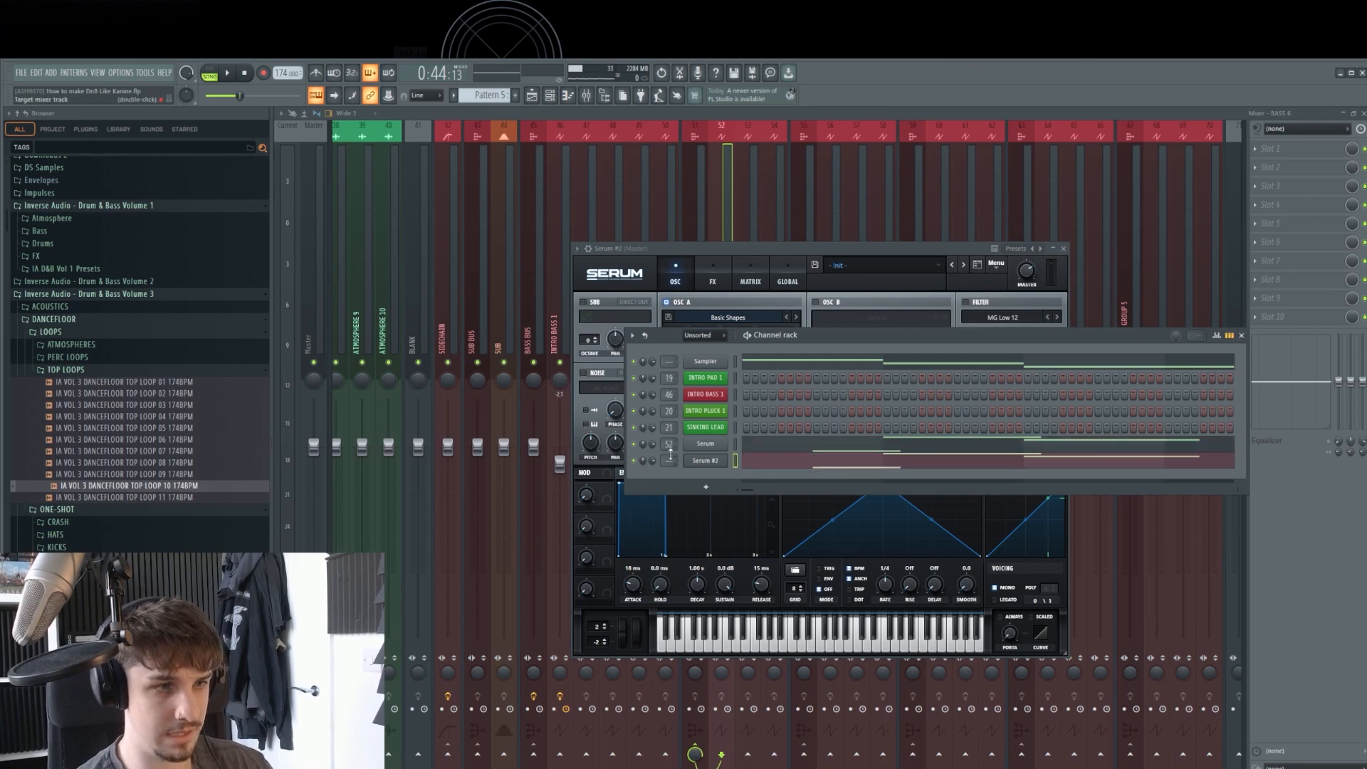
pyautogui.moveTo(670, 455); pyautogui.dragTo(670, 390)
pyautogui.press('space')
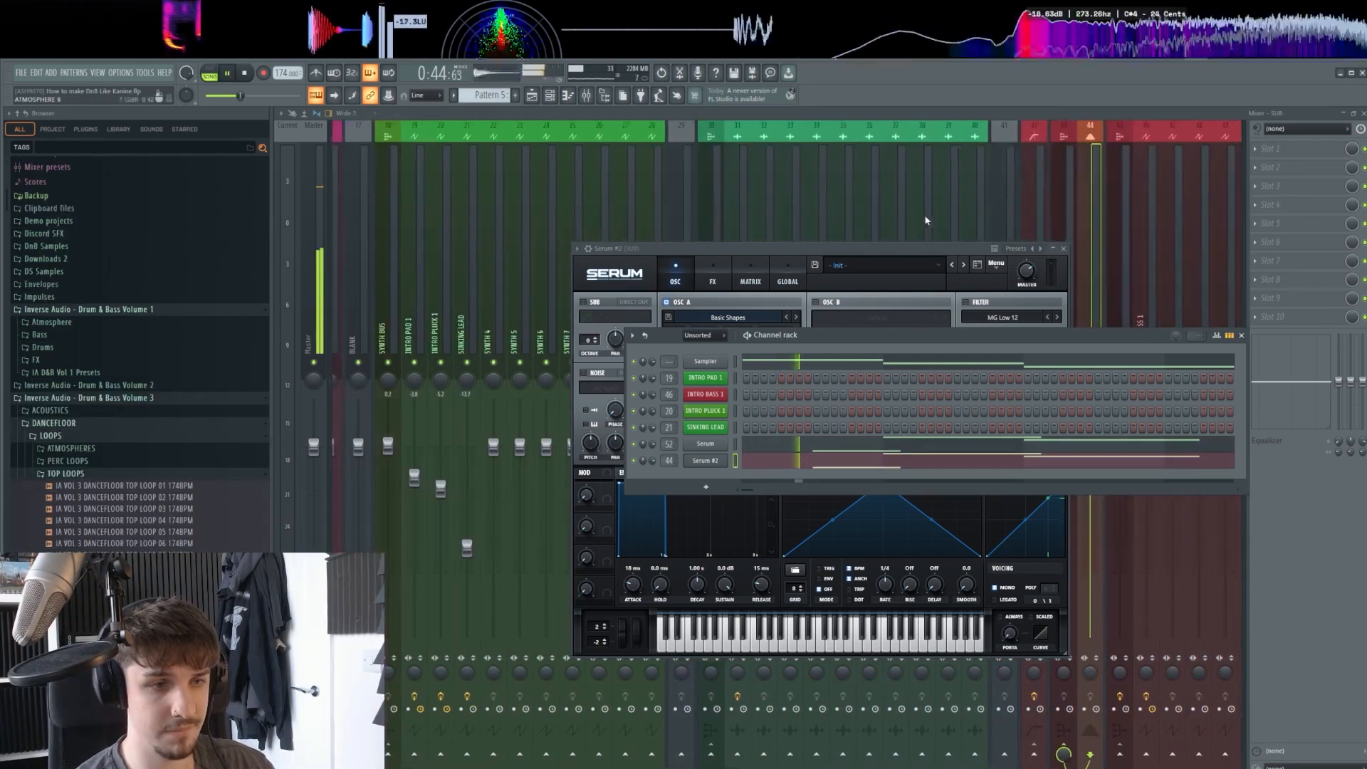
pyautogui.scroll(-4, 927, 221)
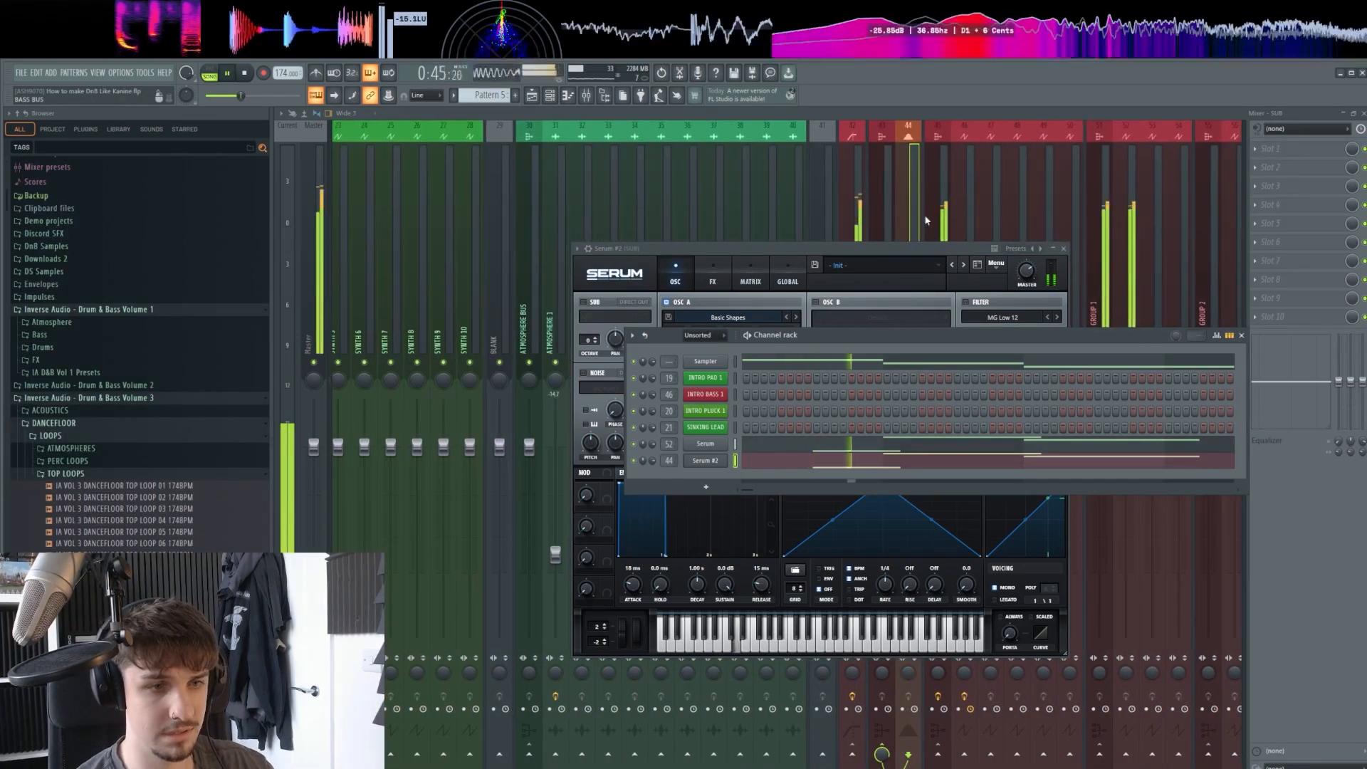
# Add a third Serum instance and route it to mixer track 56.
pyautogui.click(826, 462)
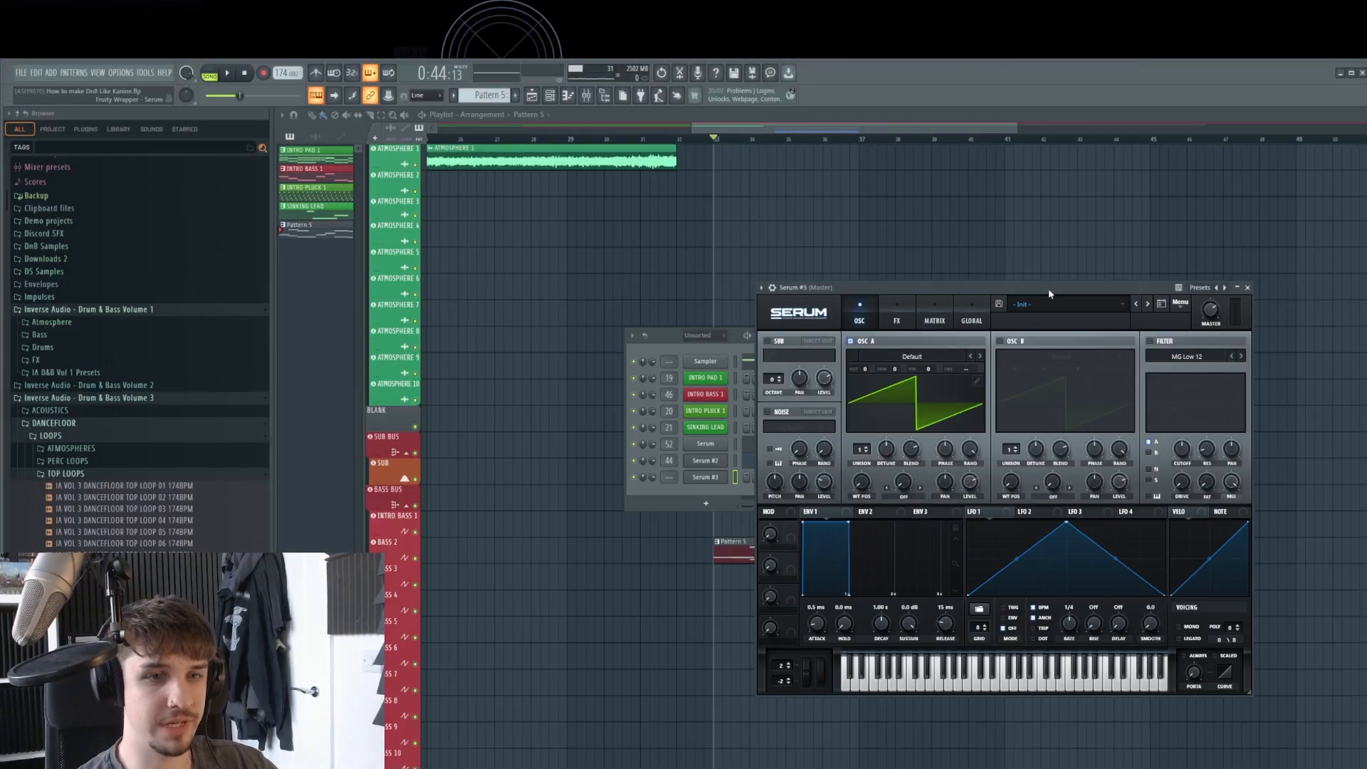
pyautogui.moveTo(1049, 294); pyautogui.dragTo(1018, 263)
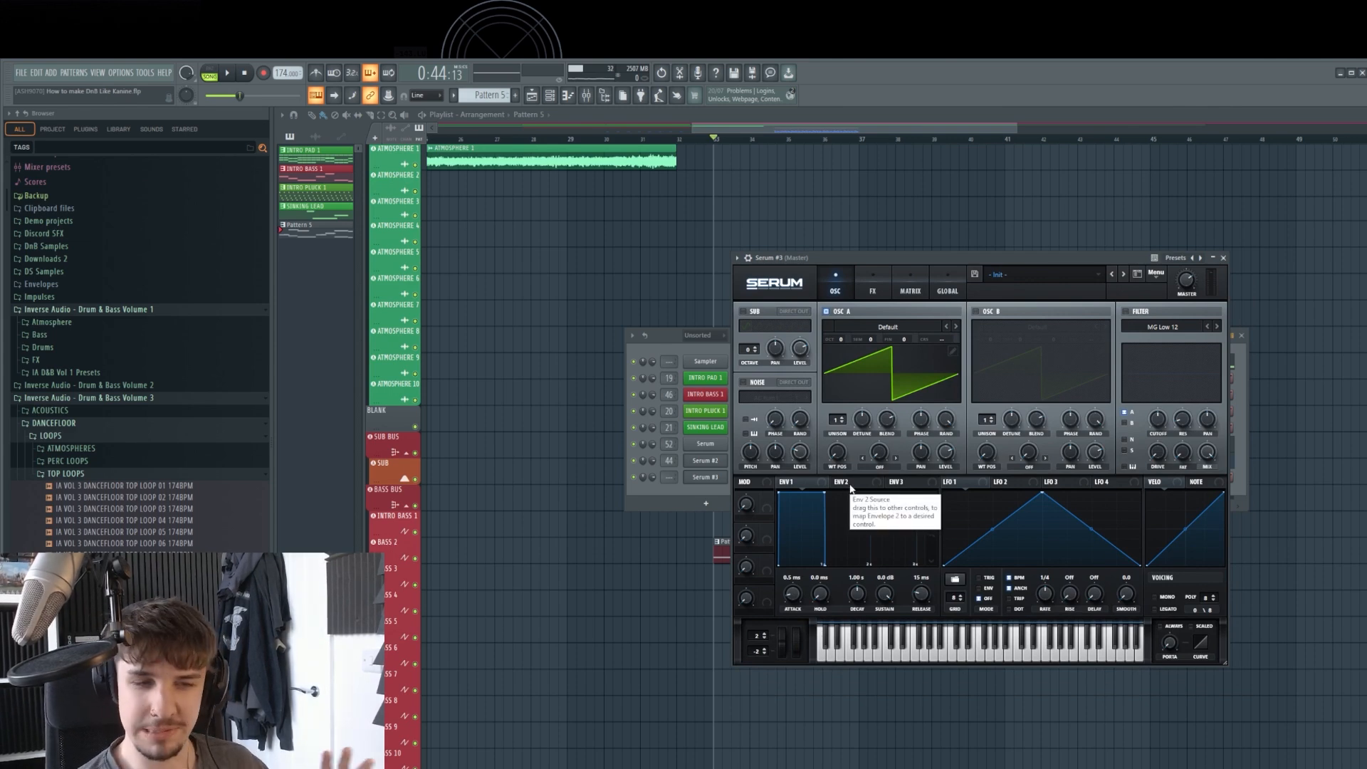
pyautogui.moveTo(969, 263); pyautogui.dragTo(967, 253)
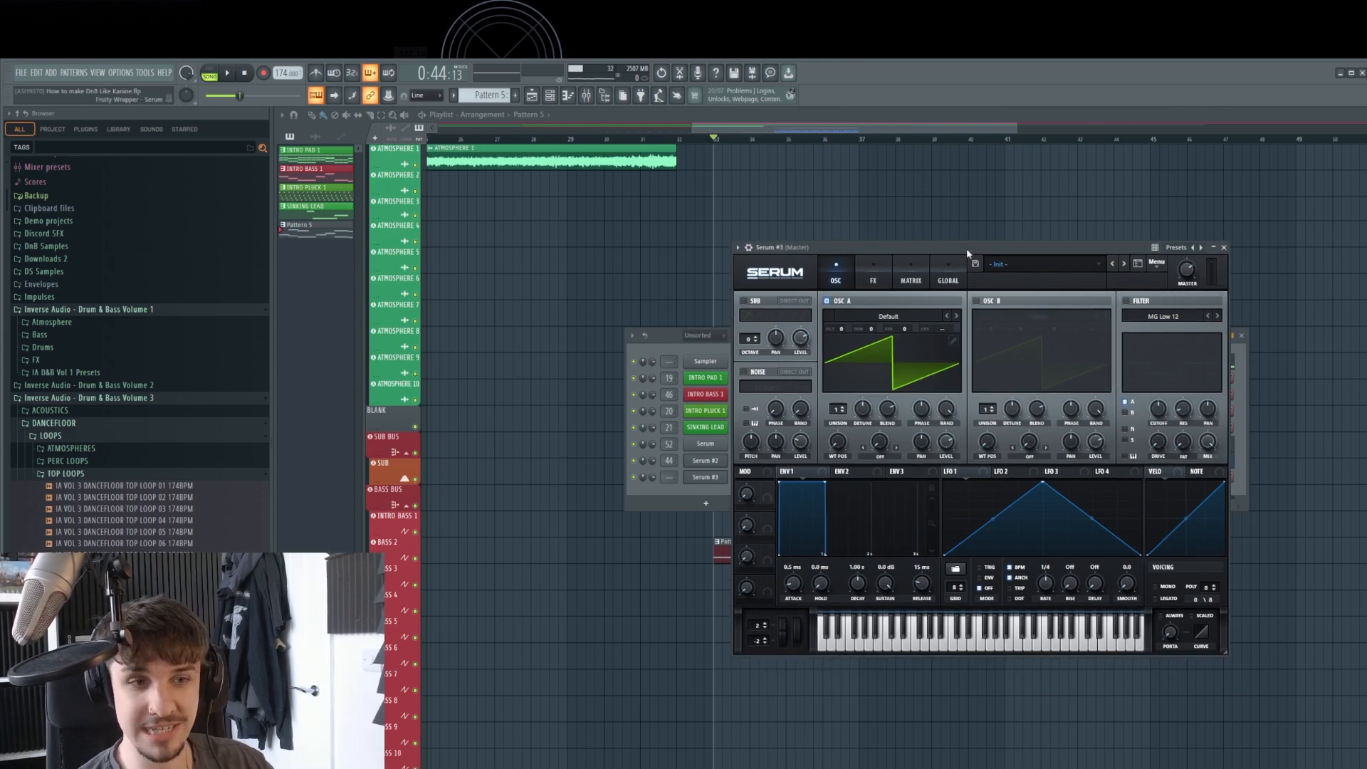
pyautogui.click(678, 496)
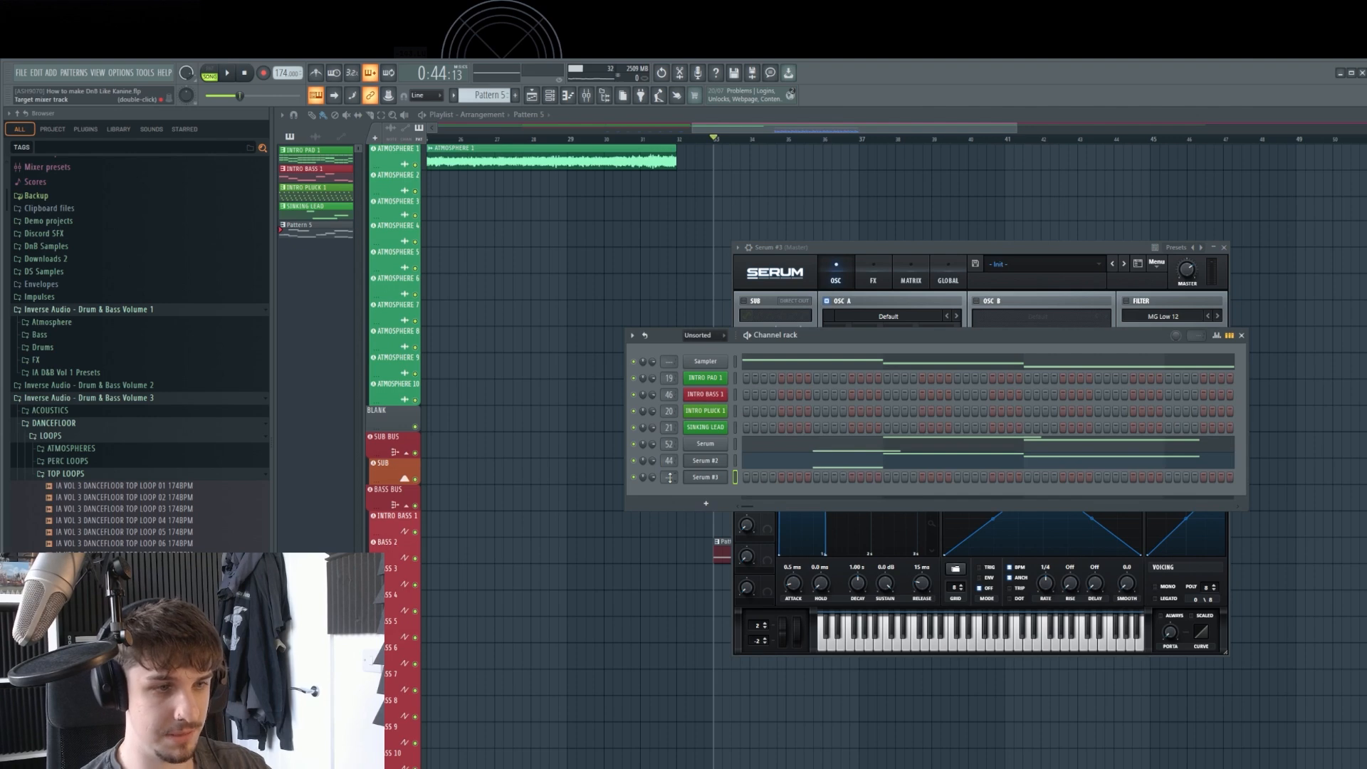
pyautogui.moveTo(669, 477); pyautogui.dragTo(669, 400)
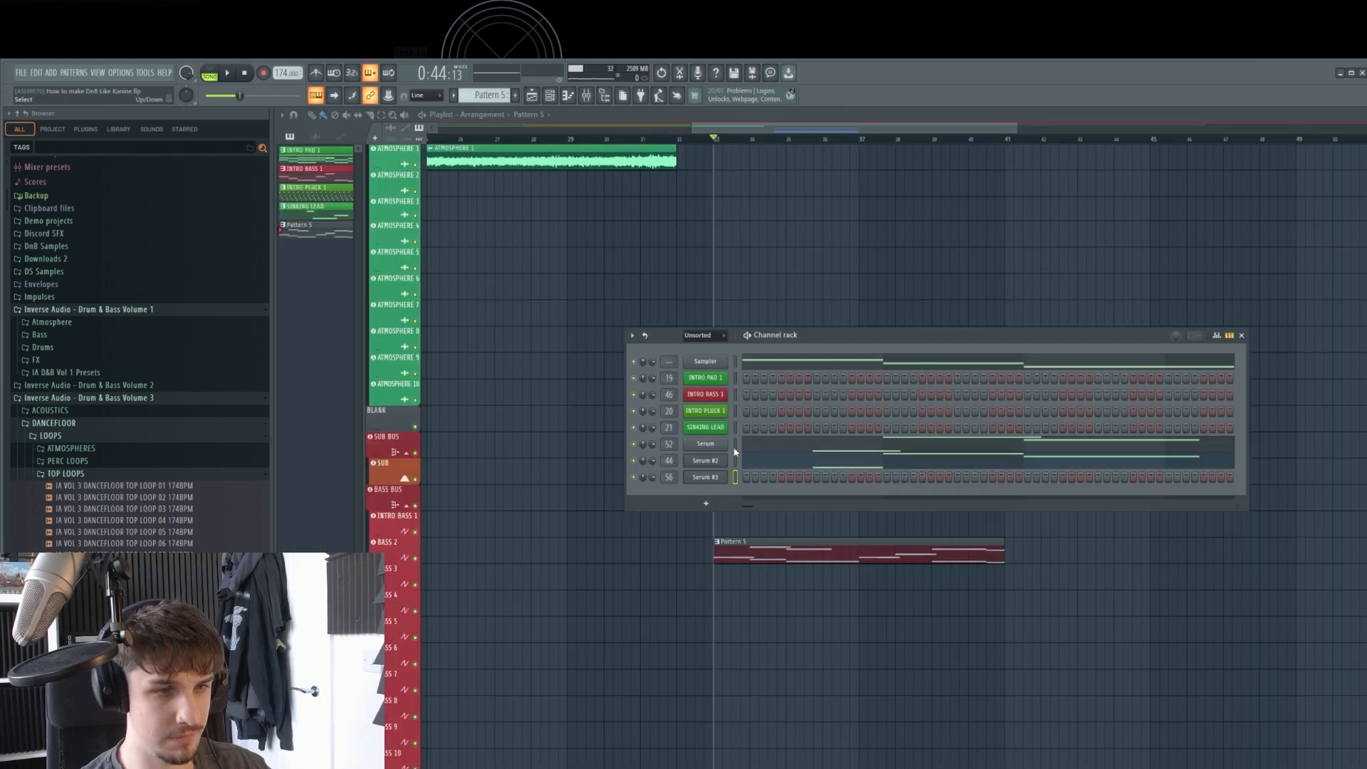
# Copy the bass notes into the Serum #3 channel.
pyautogui.press('Down')
pyautogui.press('Down')
pyautogui.hotkey('ctrl', 'v')
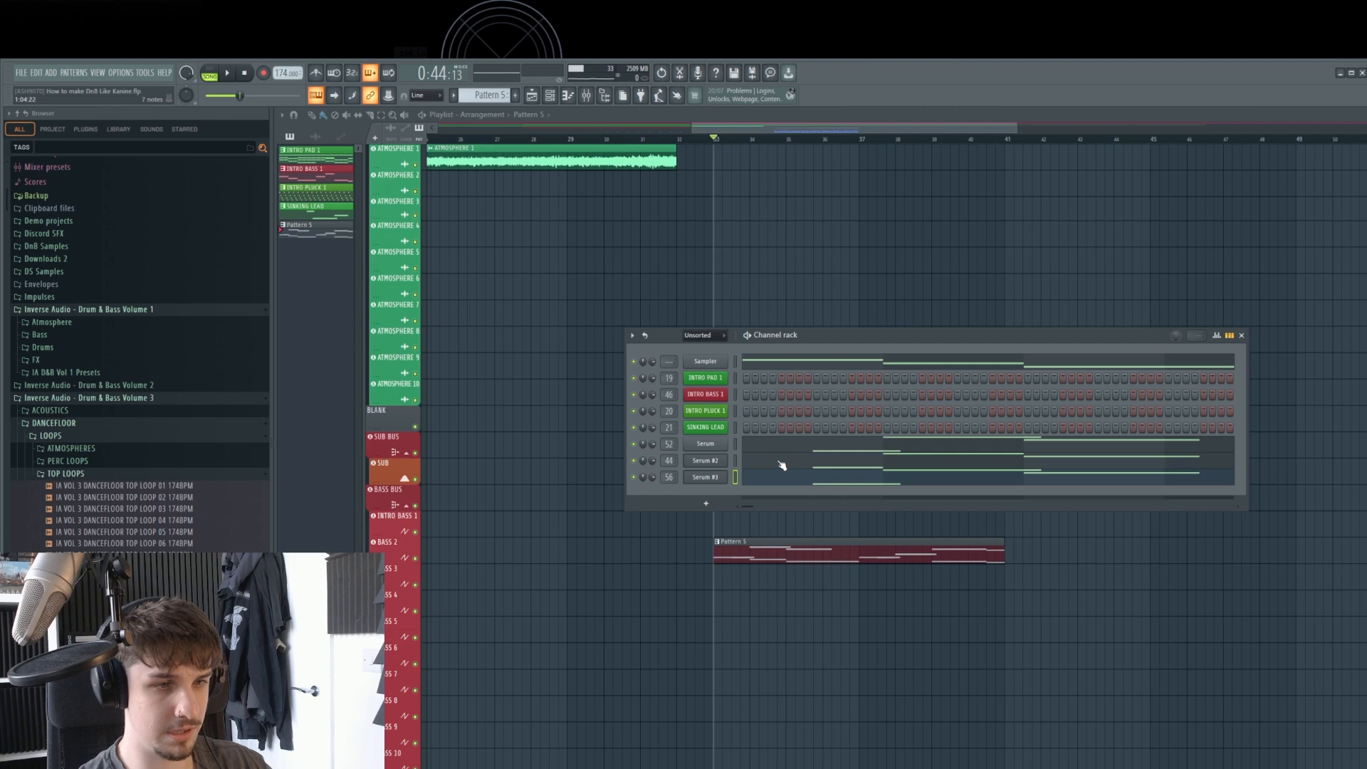
# Make Serum #3 mono with legato and load the Basic Mini wavetable in oscillator A.
pyautogui.click(722, 477)
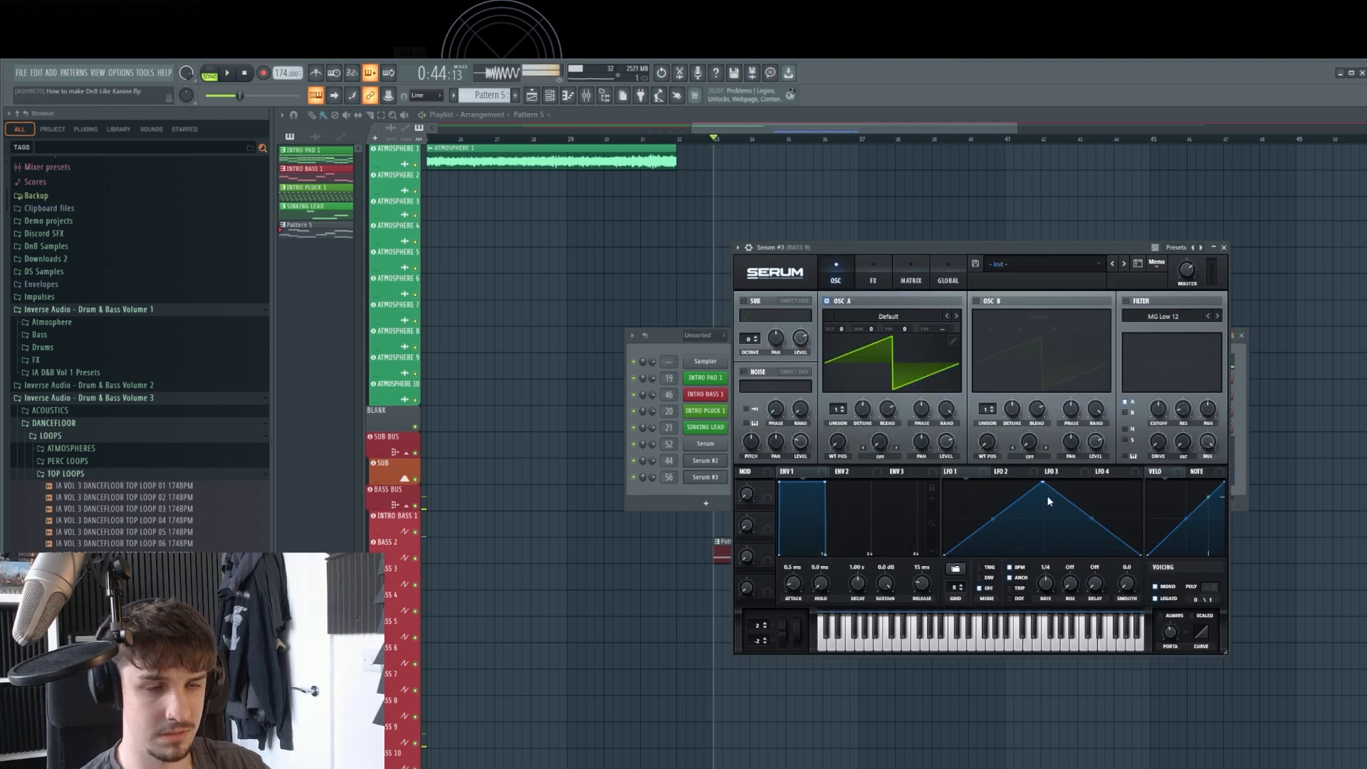
pyautogui.click(860, 316)
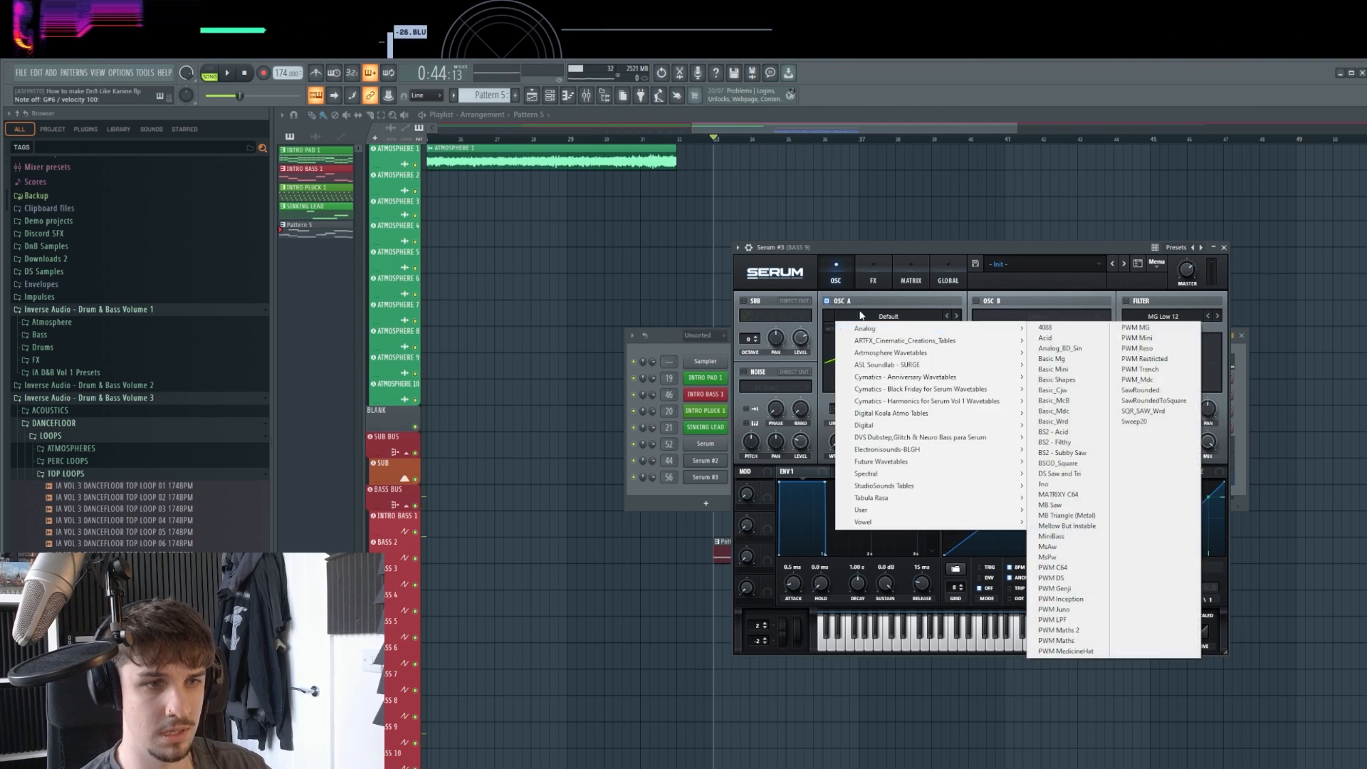
pyautogui.click(861, 315)
pyautogui.click(956, 317)
pyautogui.click(956, 317)
pyautogui.click(956, 317)
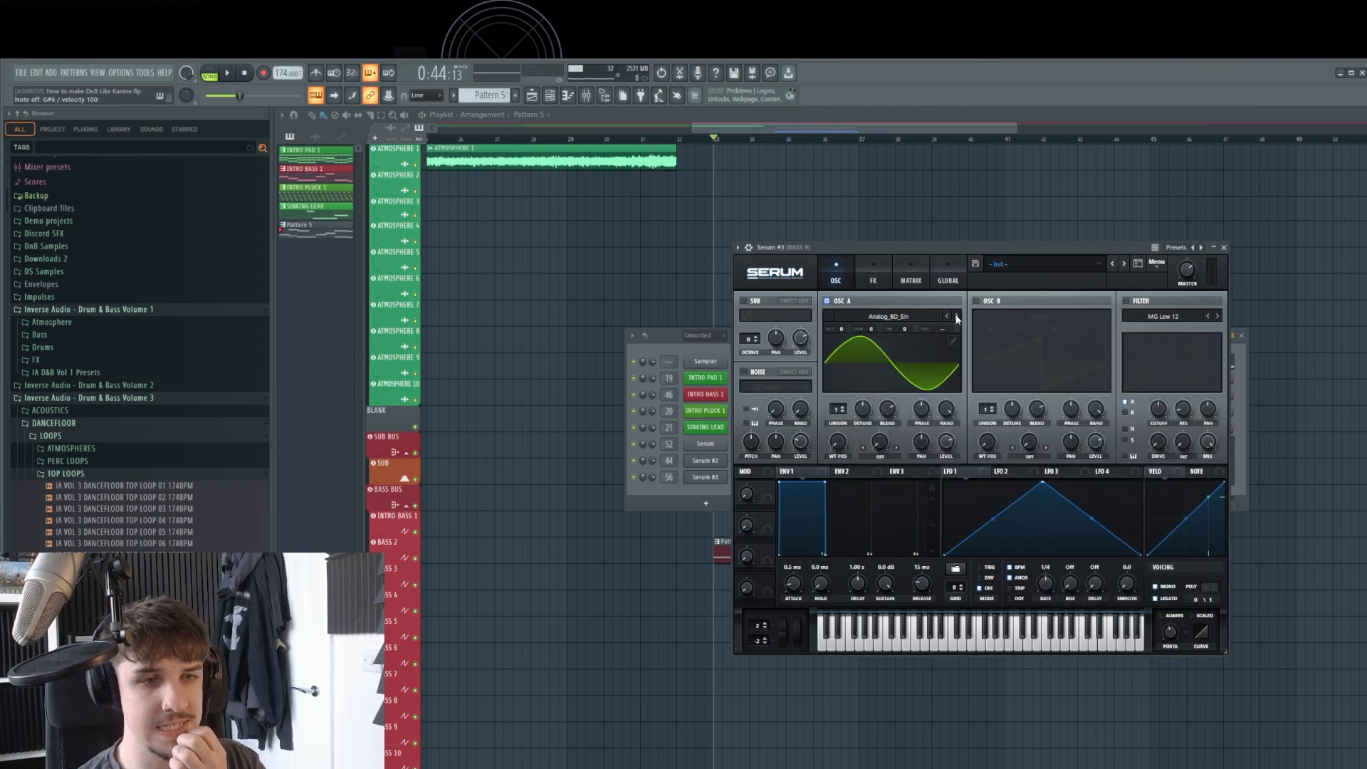
pyautogui.click(956, 316)
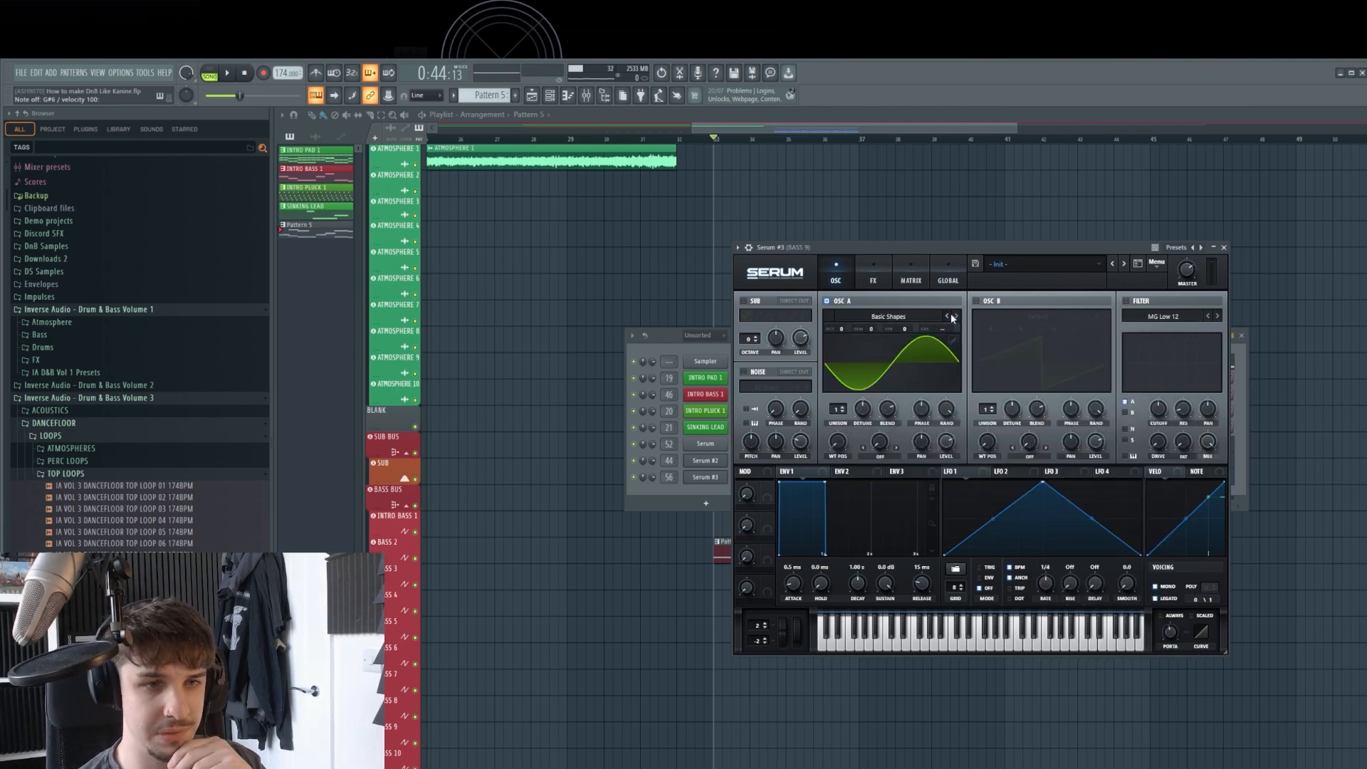
# Enable oscillator B with the digital HarmonicSeries wavetable and set its wavetable position to 7 during playback.
pyautogui.click(976, 301)
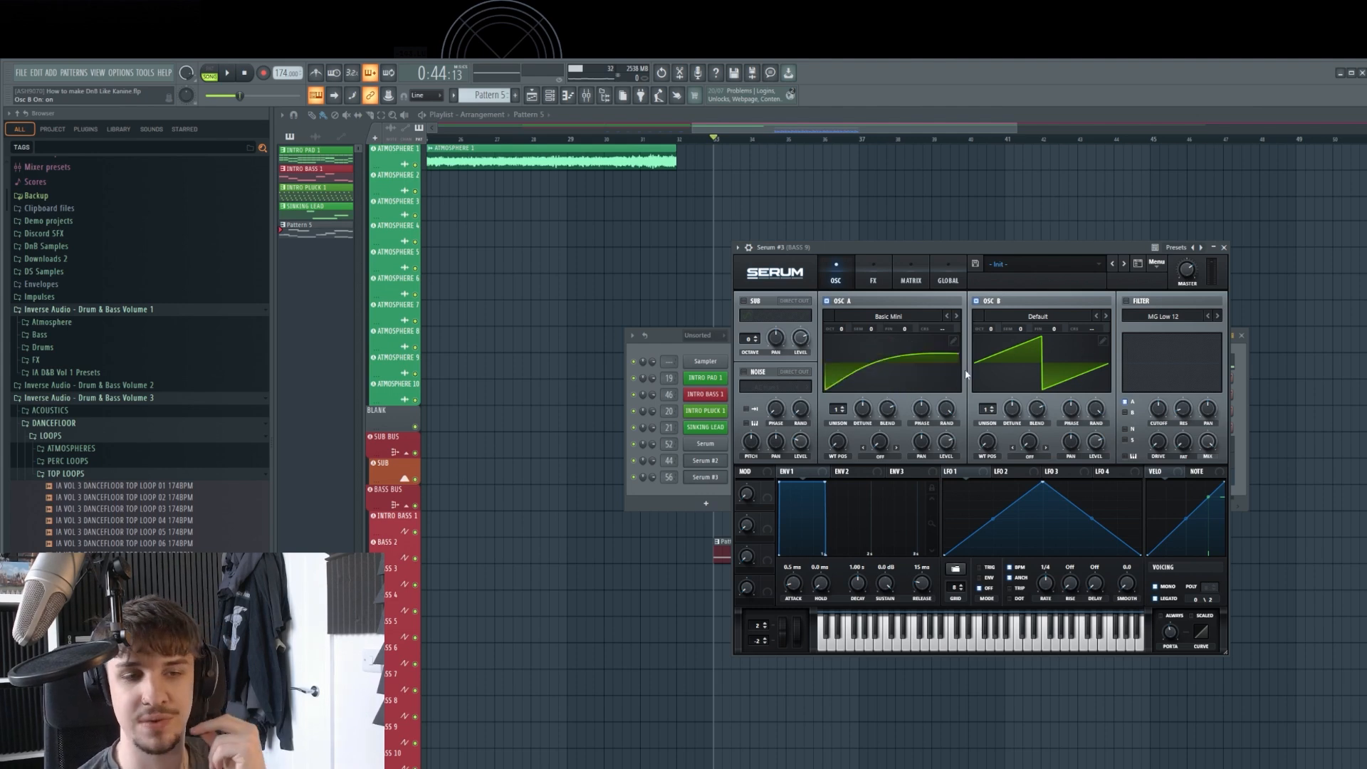
pyautogui.click(1095, 325)
pyautogui.moveTo(1139, 425)
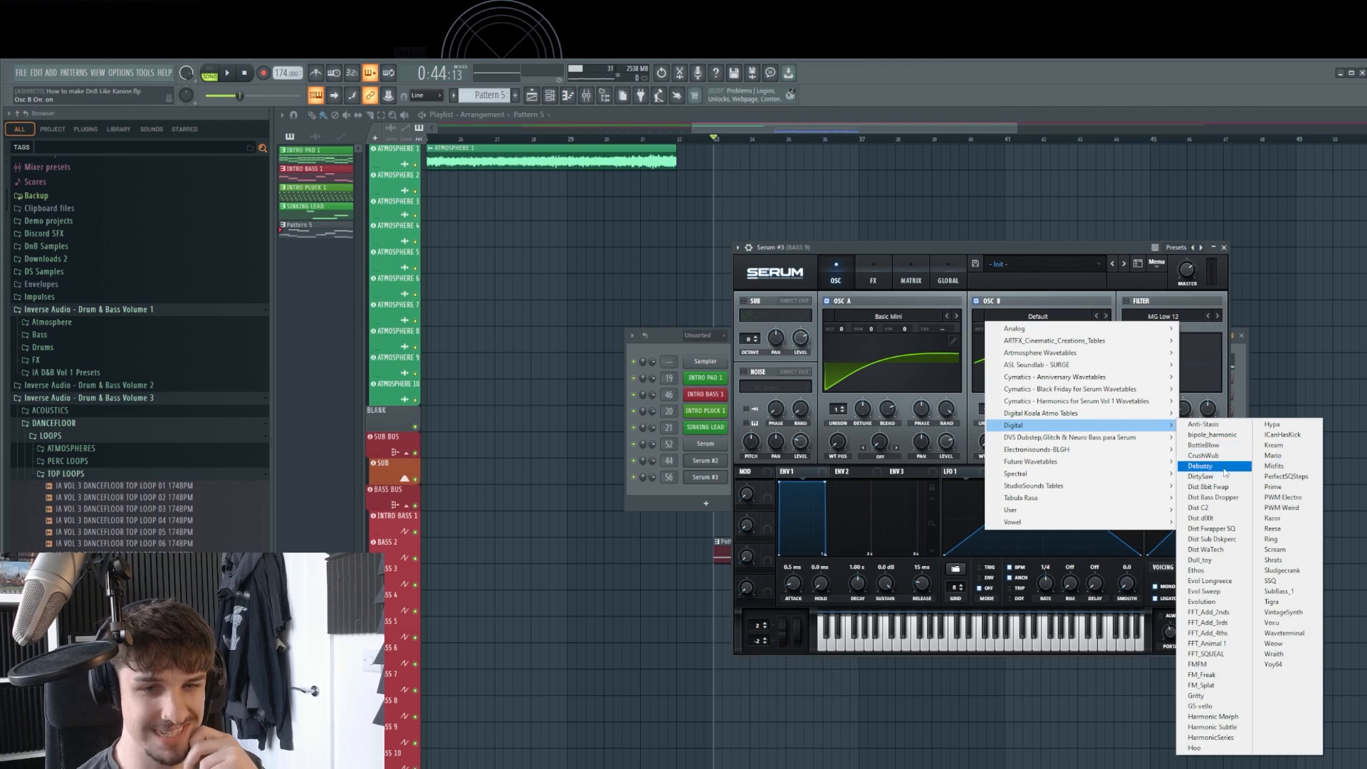
pyautogui.click(1210, 737)
pyautogui.press('space')
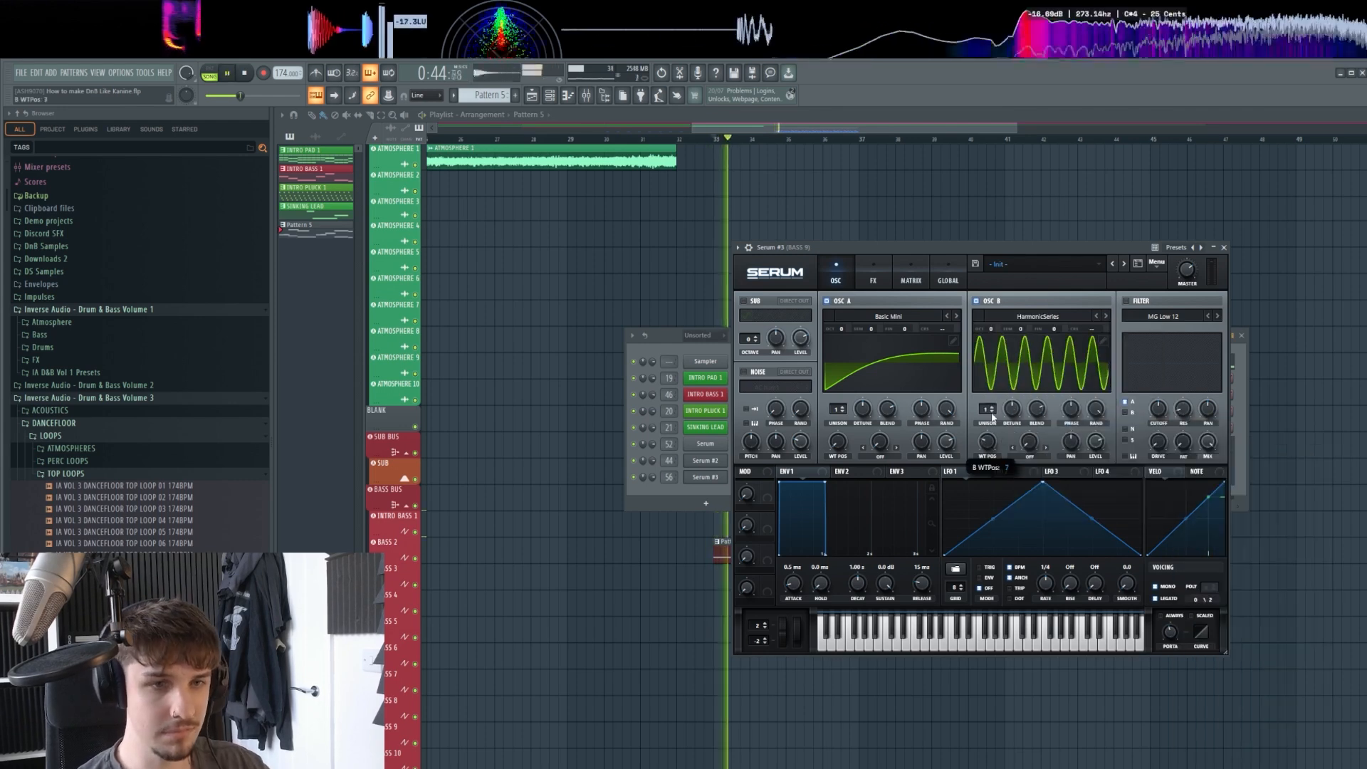
pyautogui.moveTo(993, 411); pyautogui.dragTo(987, 435)
# Lower oscillator B to octave -1 and set oscillator A's warp to FM (From B) at about 45% during playback.
pyautogui.press('space')
pyautogui.press('space')
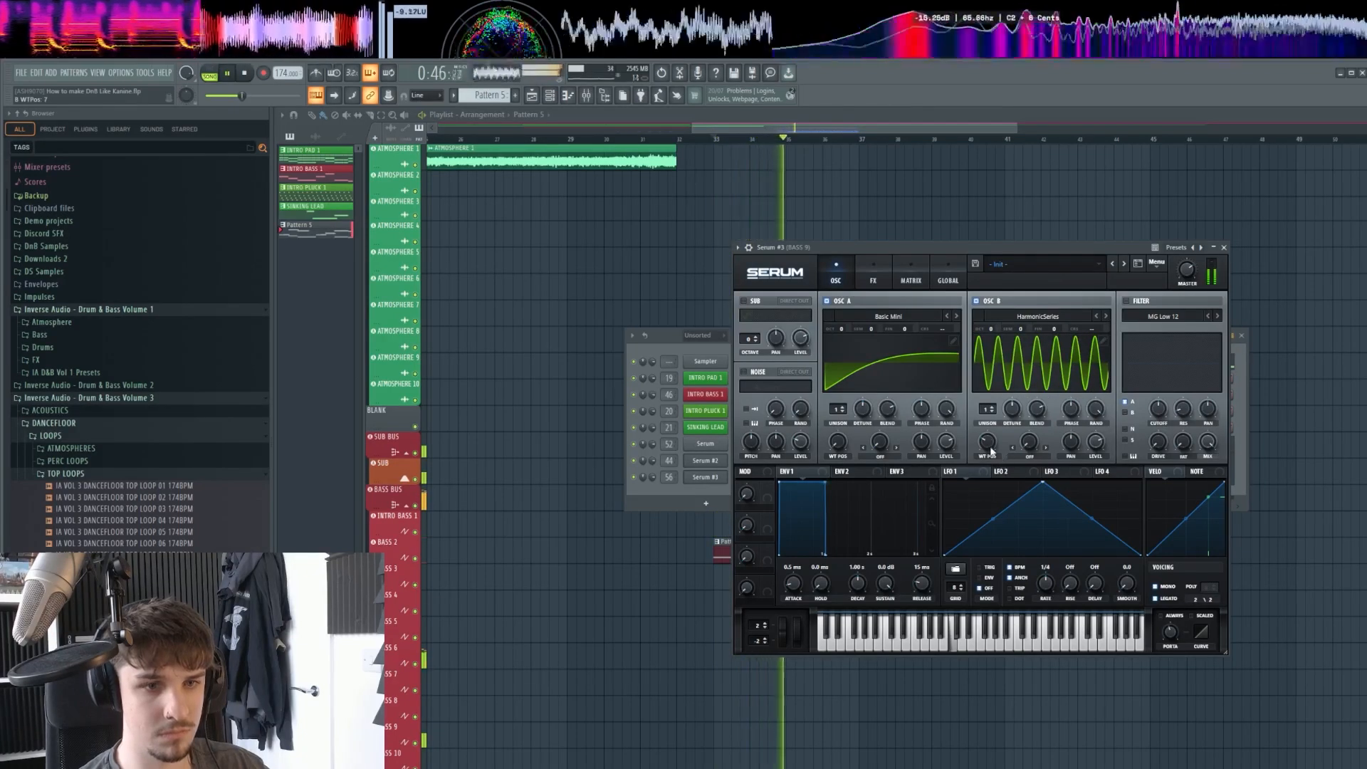
pyautogui.click(880, 454)
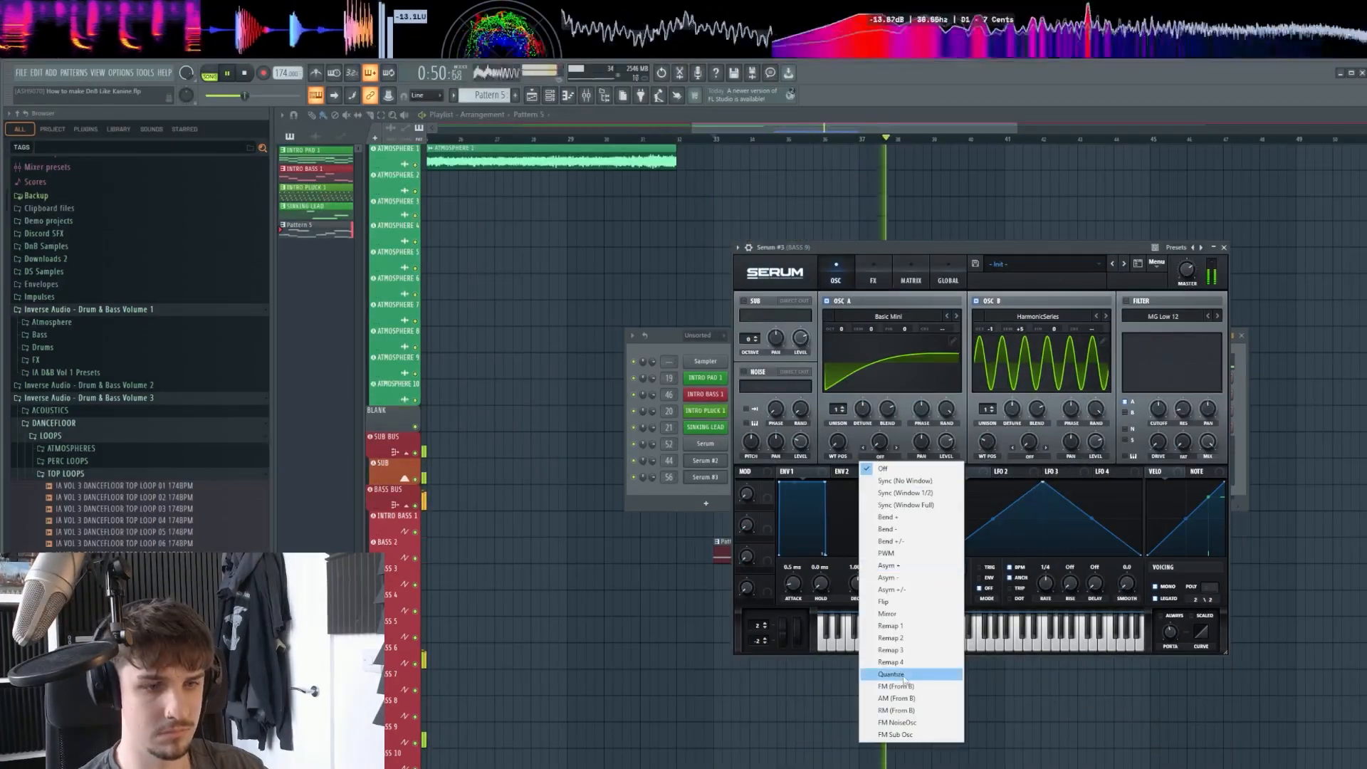
pyautogui.click(911, 683)
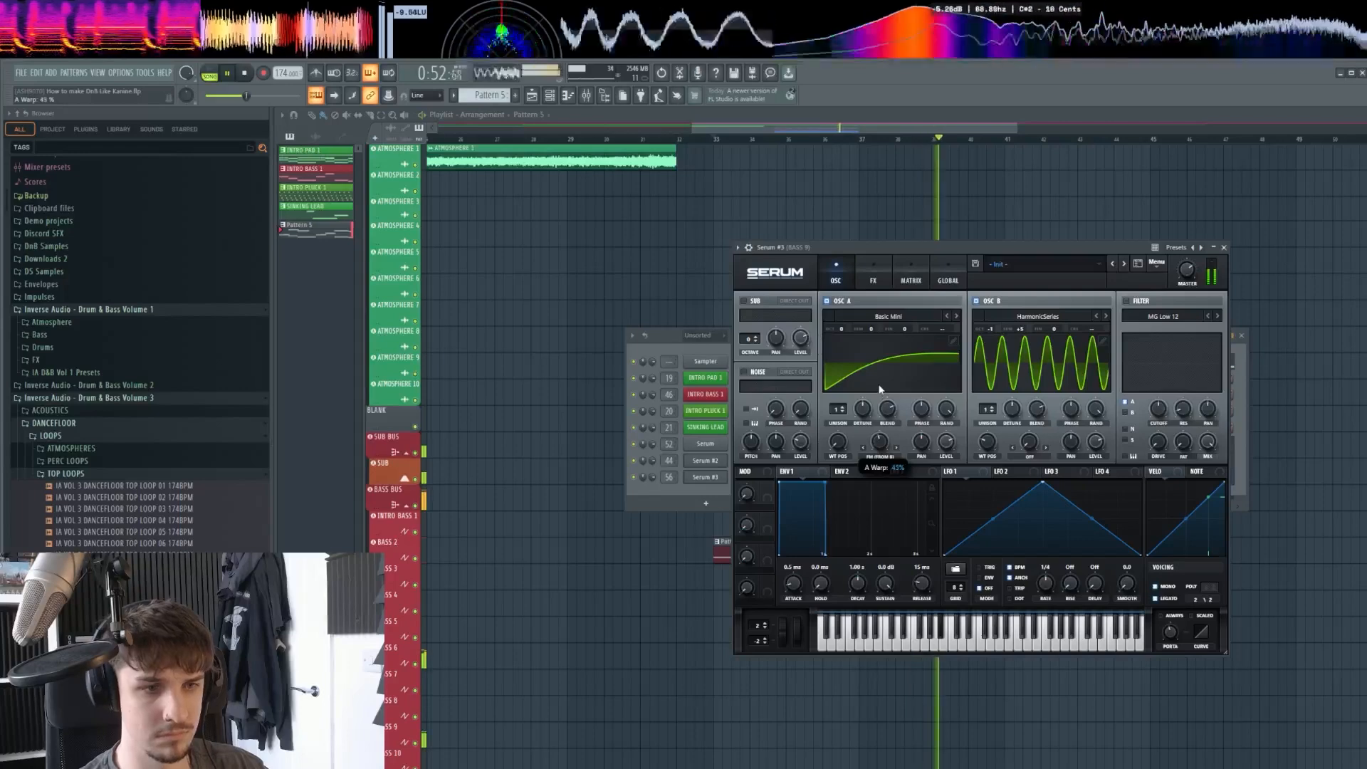
# Enable the MG Low 12 filter with a falling LFO 1 modulating its cutoff by 100, and audition with oscillator A at octave -2.
pyautogui.click(1126, 301)
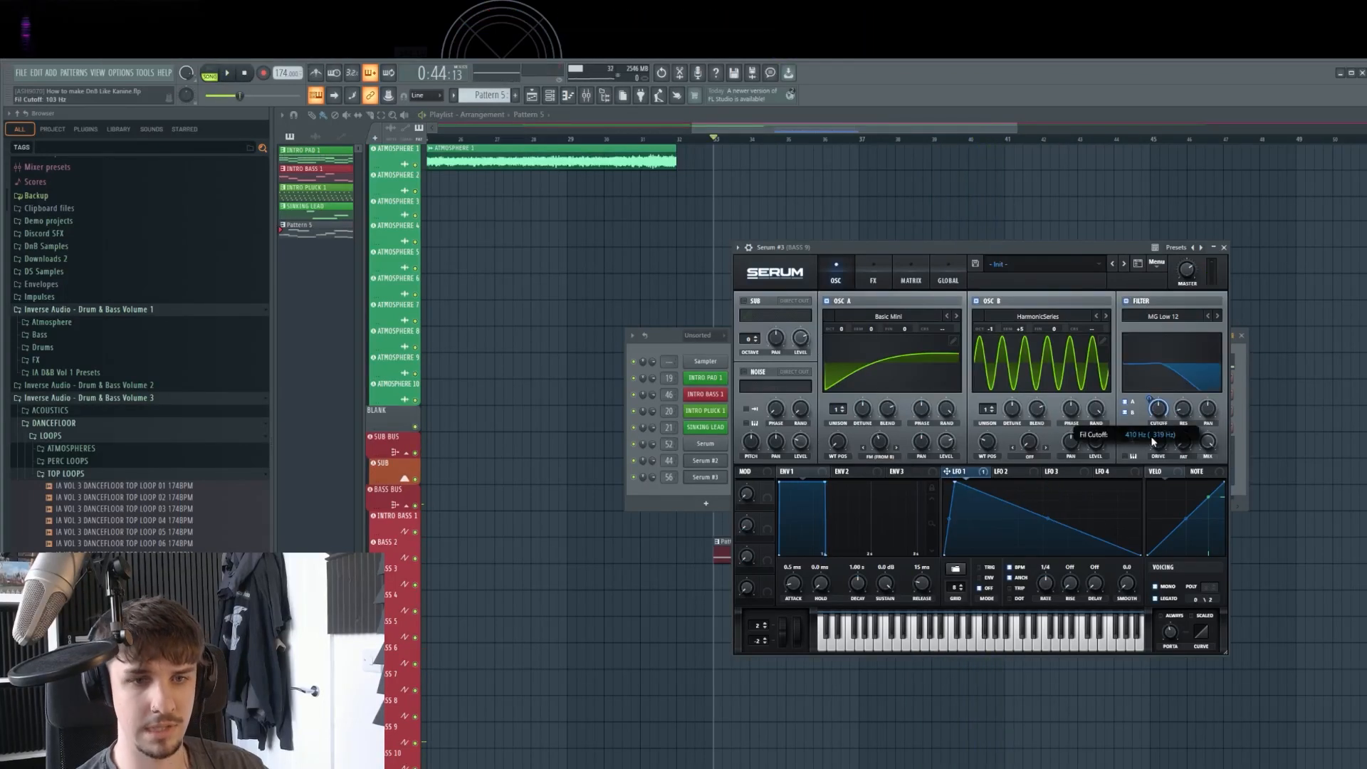
pyautogui.moveTo(1154, 441); pyautogui.dragTo(1152, 398)
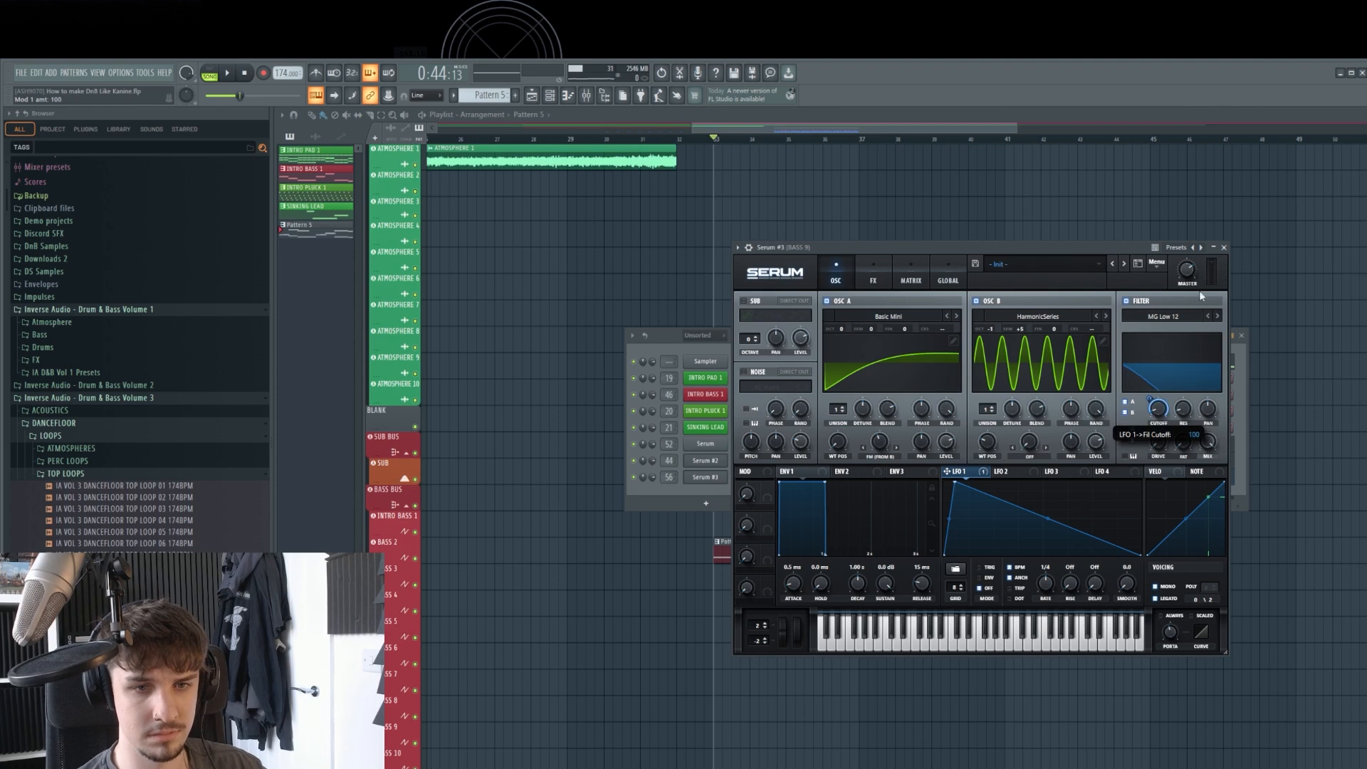
pyautogui.moveTo(1158, 409); pyautogui.dragTo(1158, 422)
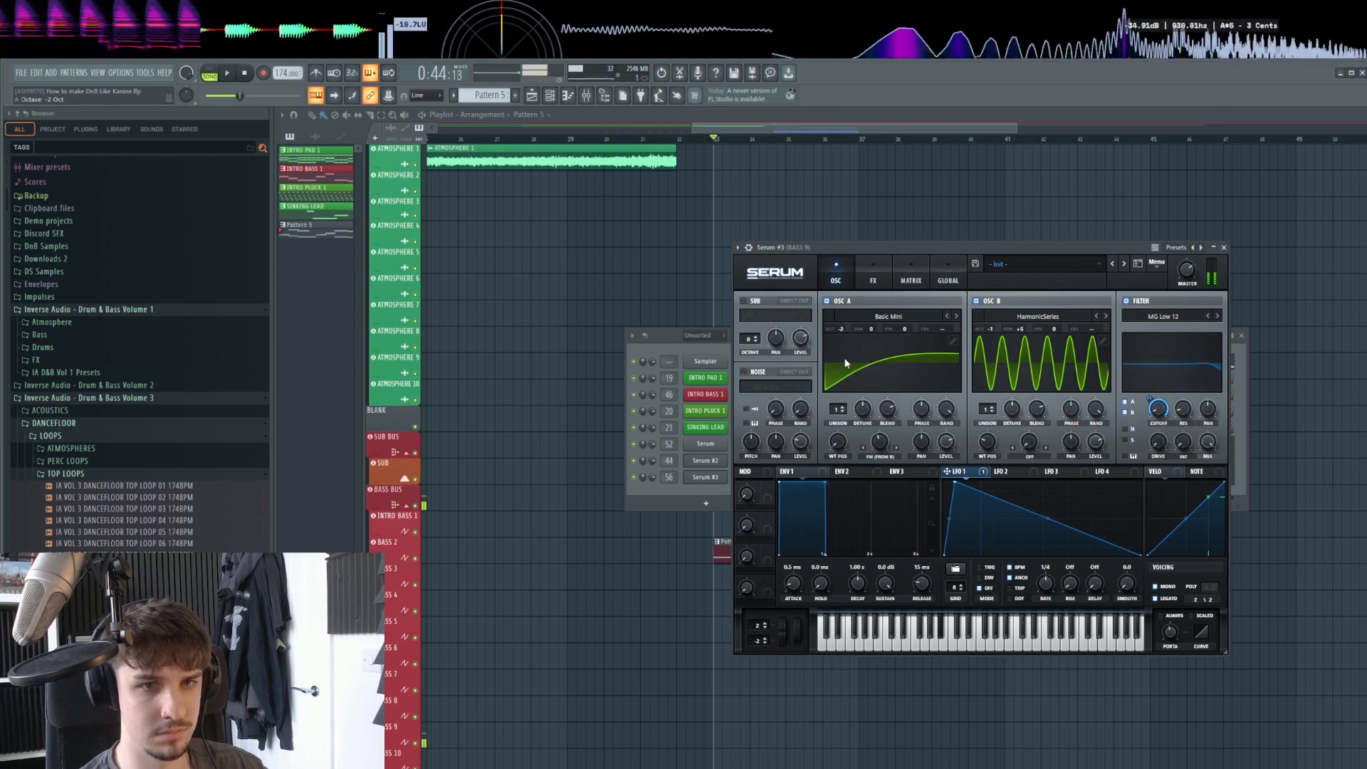
pyautogui.press('space')
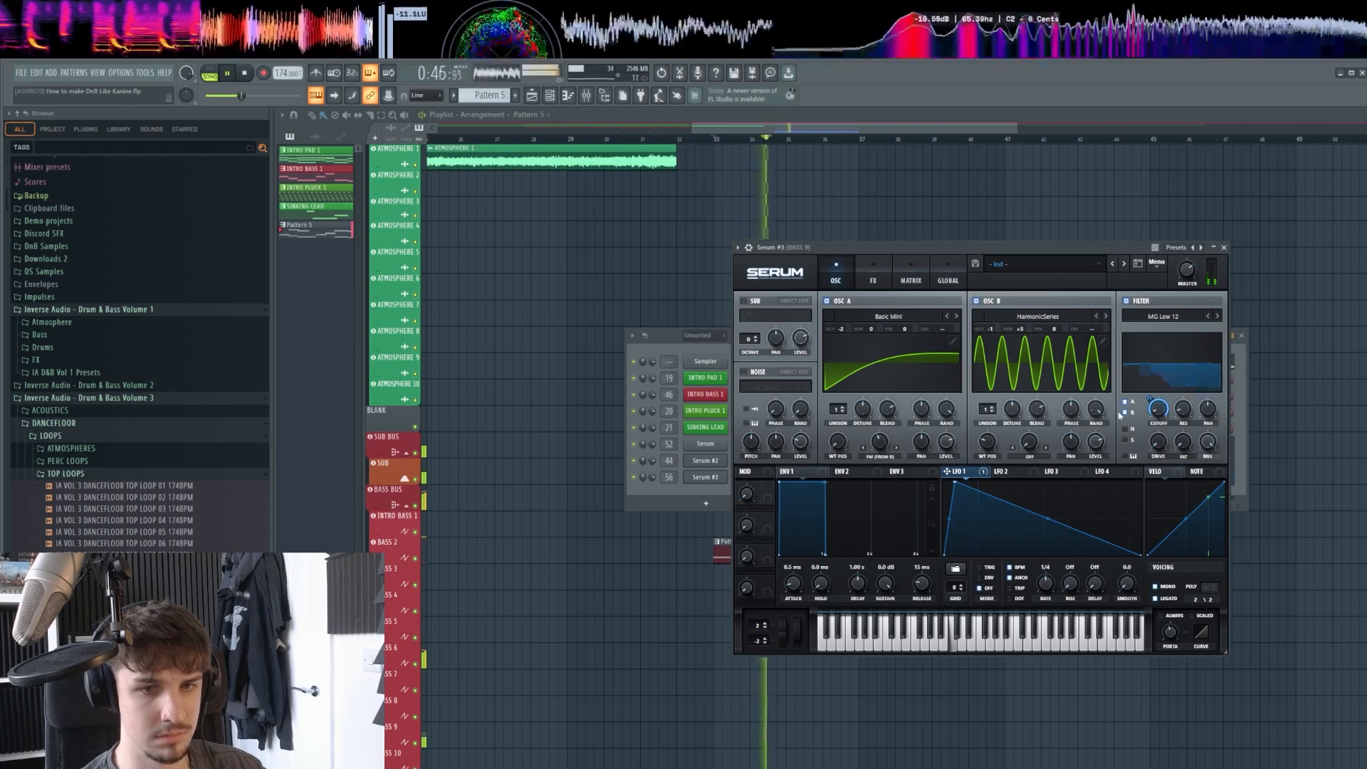
pyautogui.press('space')
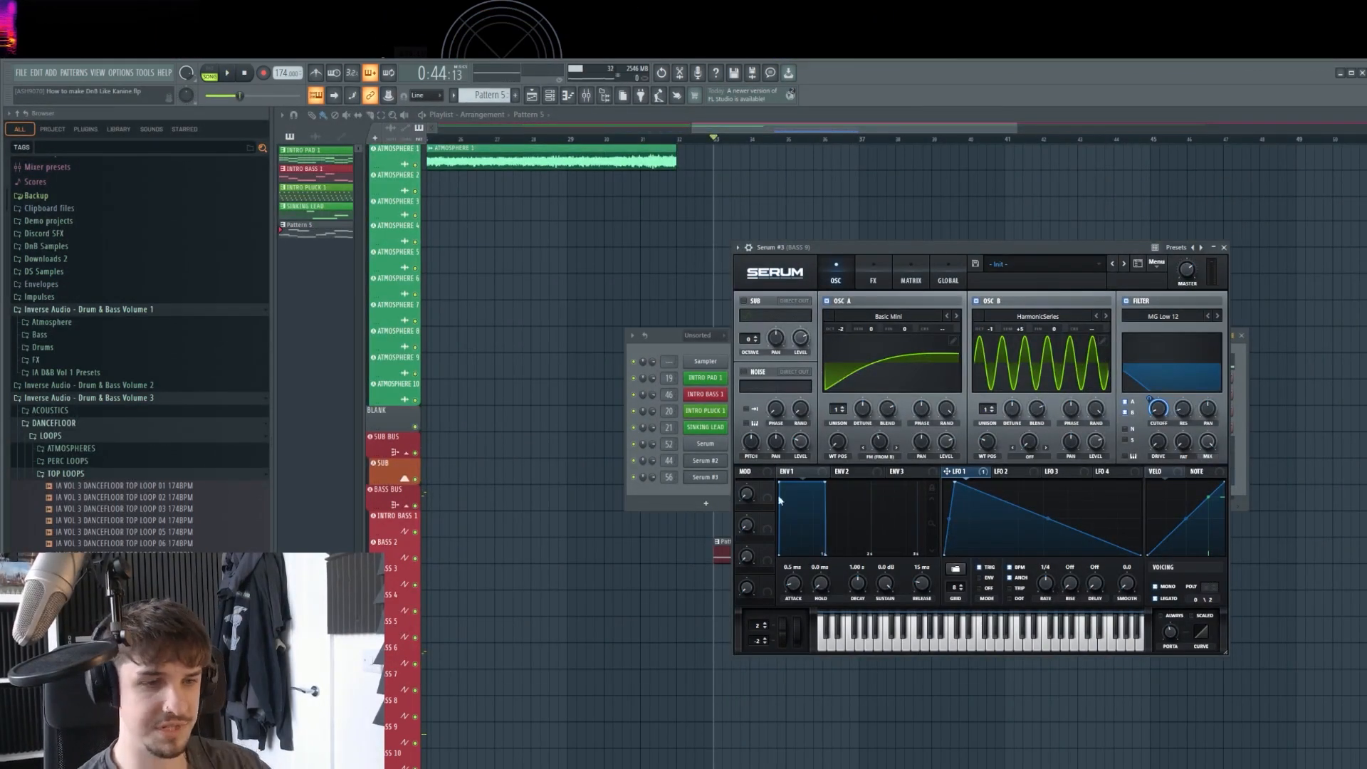
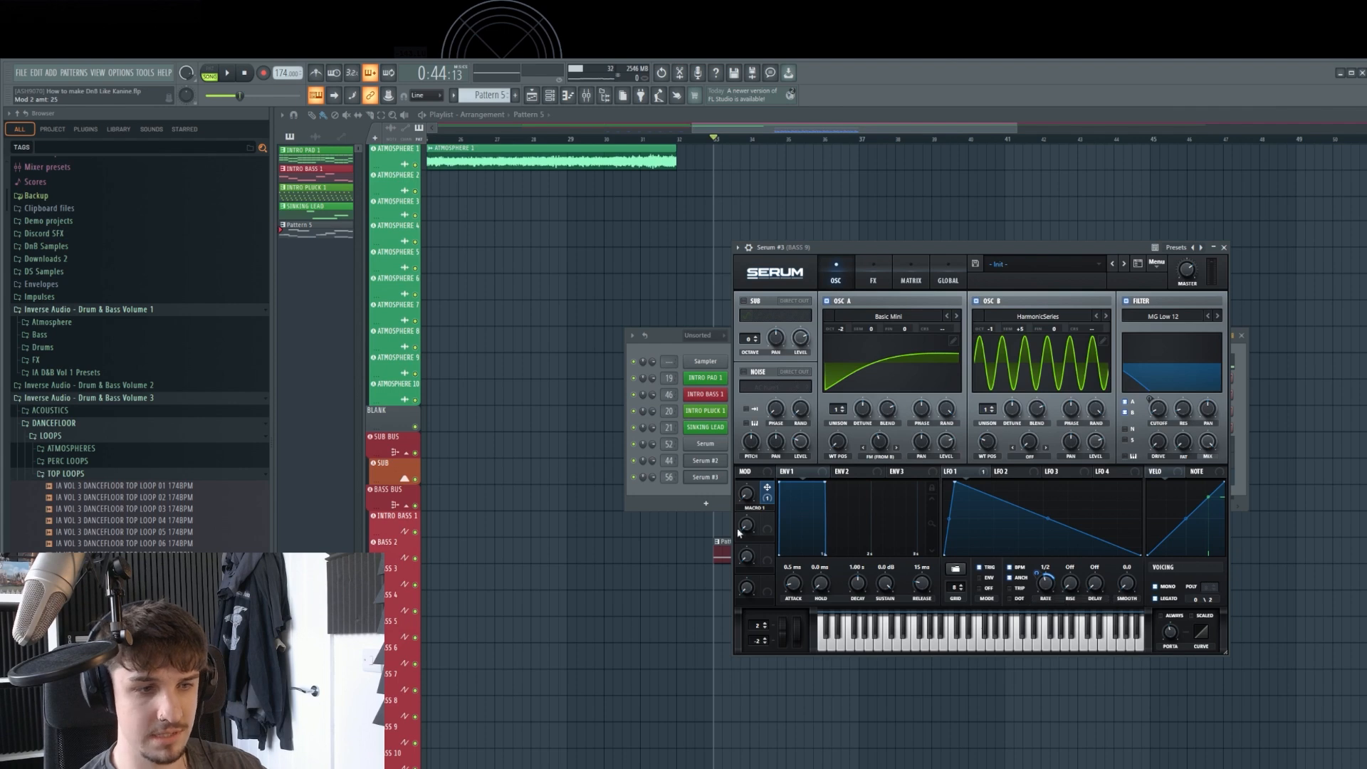
# Adjust Macro 1, assigned to LFO 1's rate, to about 40% while auditioning the drop.
pyautogui.press('space')
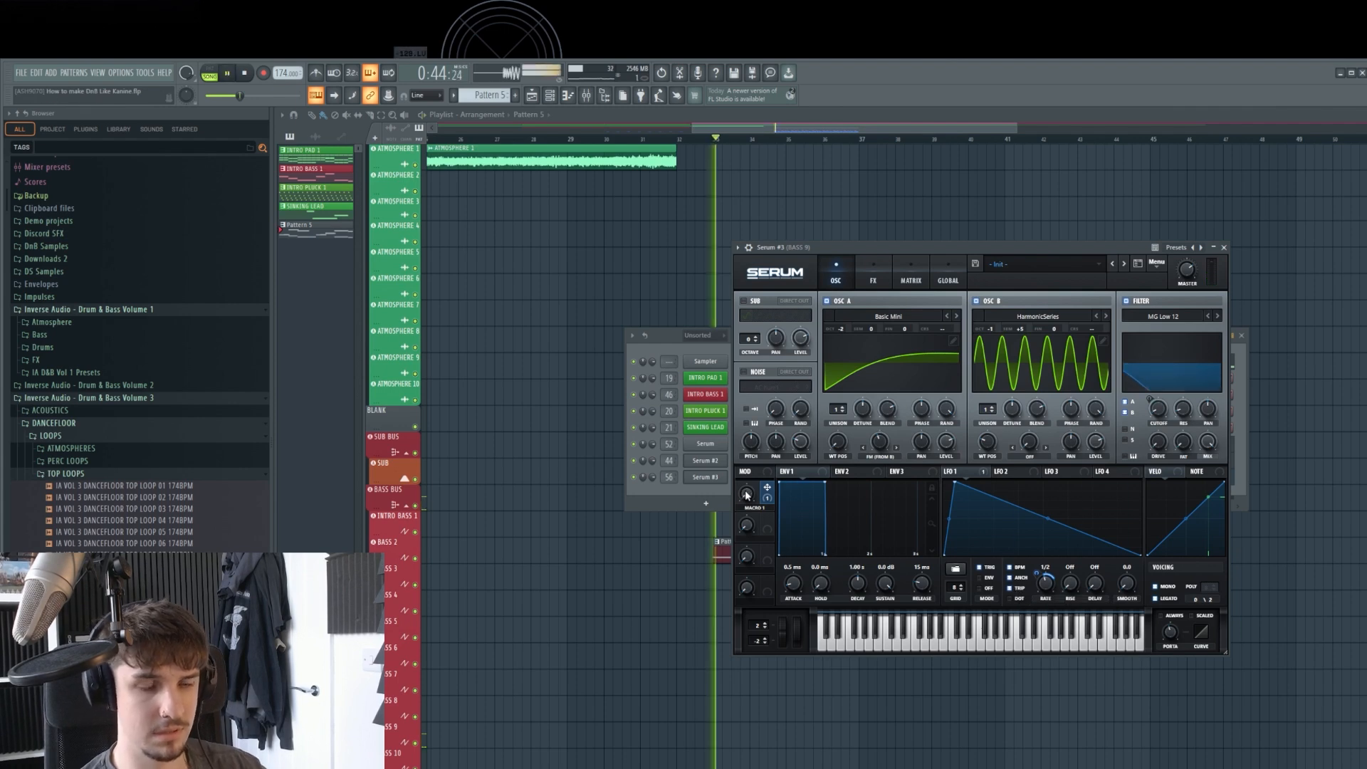
pyautogui.moveTo(745, 493); pyautogui.dragTo(748, 440)
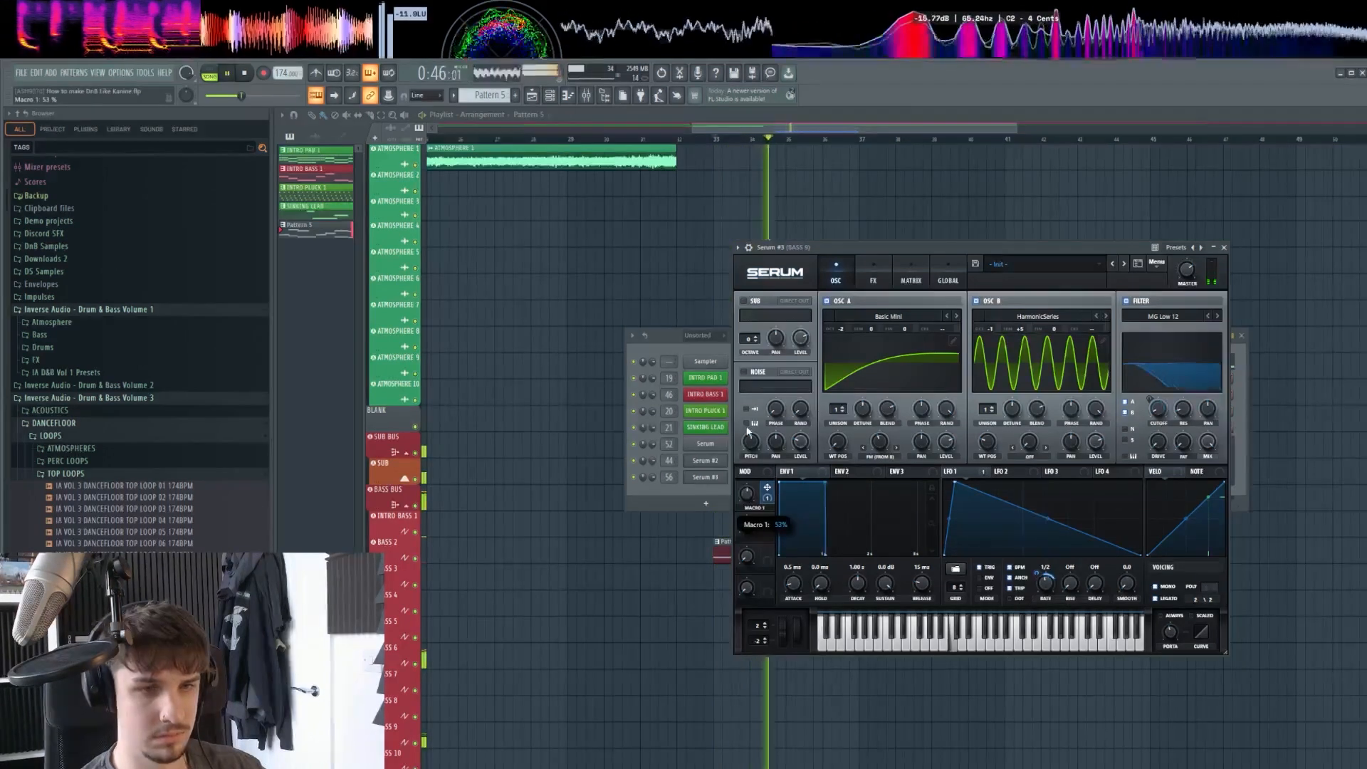
pyautogui.moveTo(748, 492); pyautogui.dragTo(750, 502)
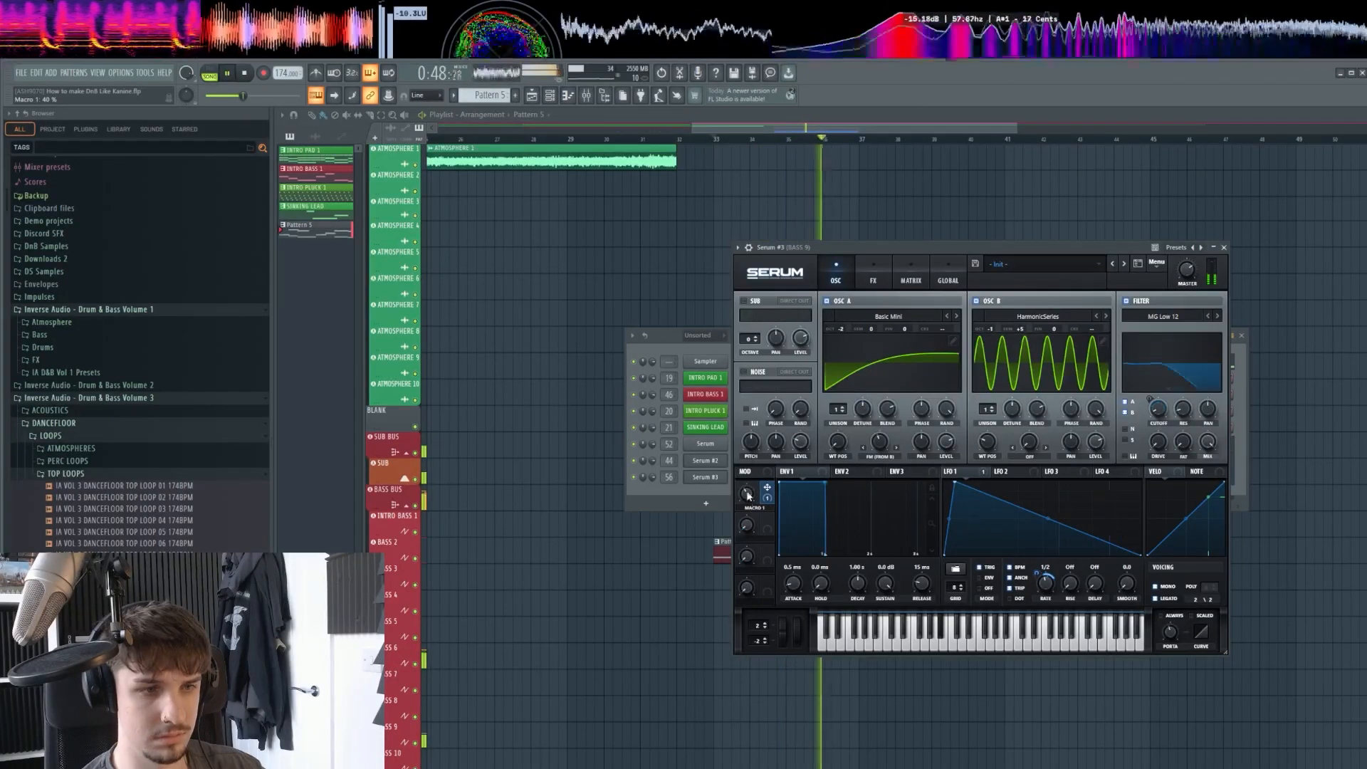
pyautogui.press('space')
# Add a Tube distortion with about 81% drive, a multiband compressor and an EQ to Serum #3's effects chain.
pyautogui.click(874, 280)
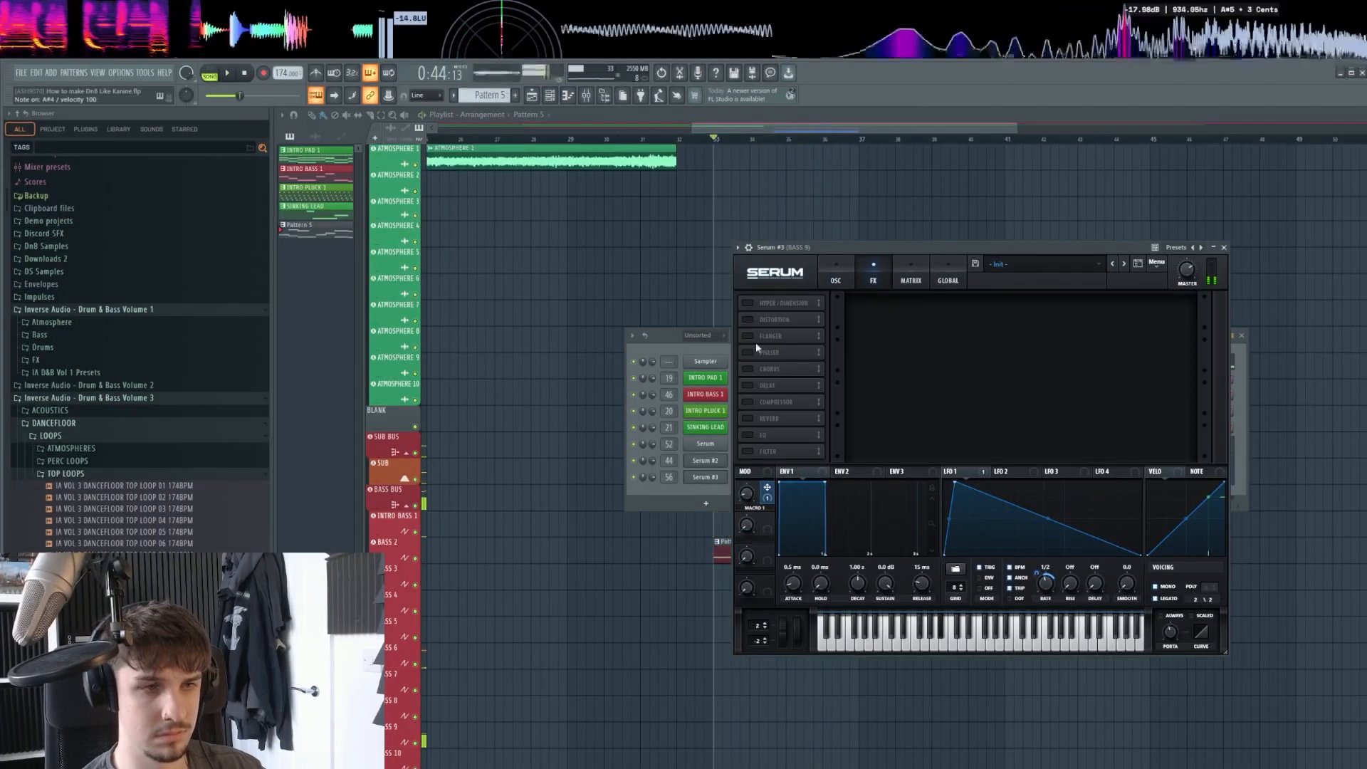
pyautogui.click(775, 319)
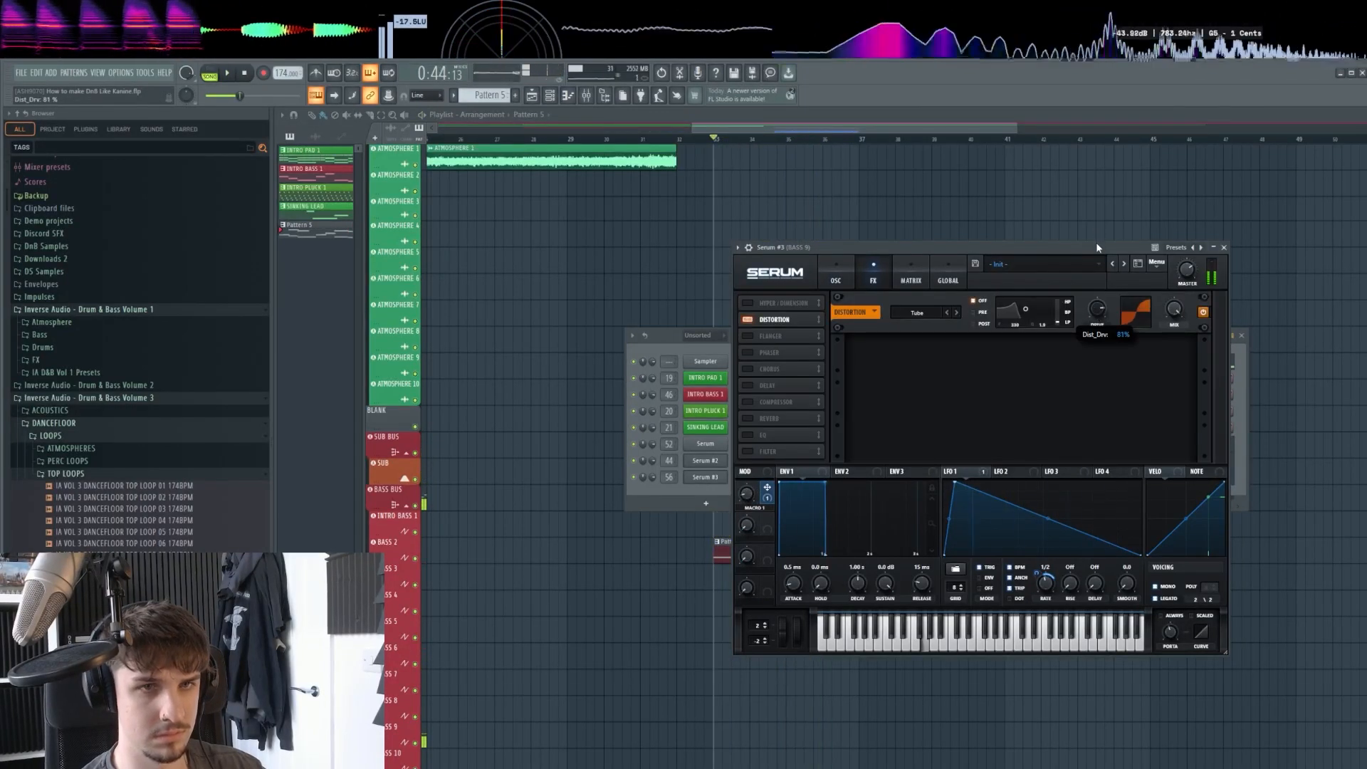
pyautogui.click(774, 402)
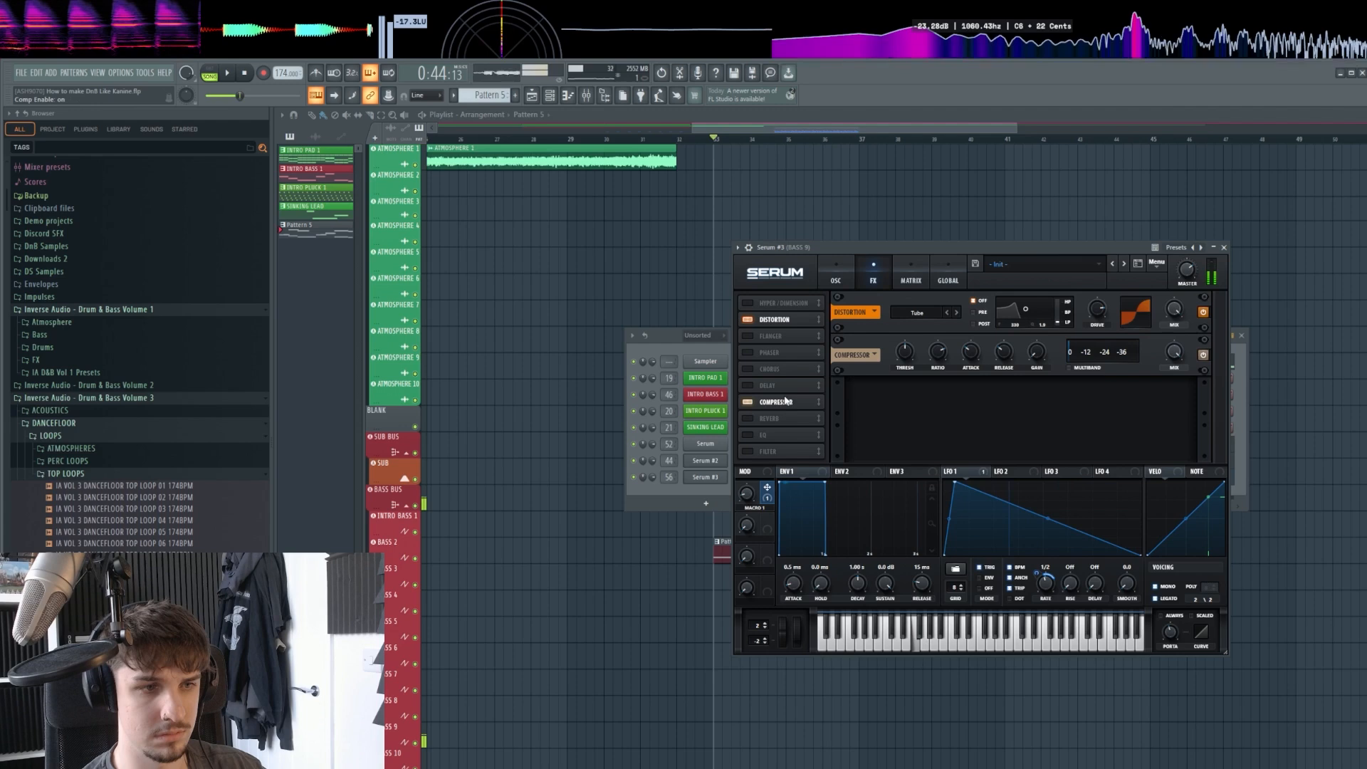
pyautogui.click(1097, 370)
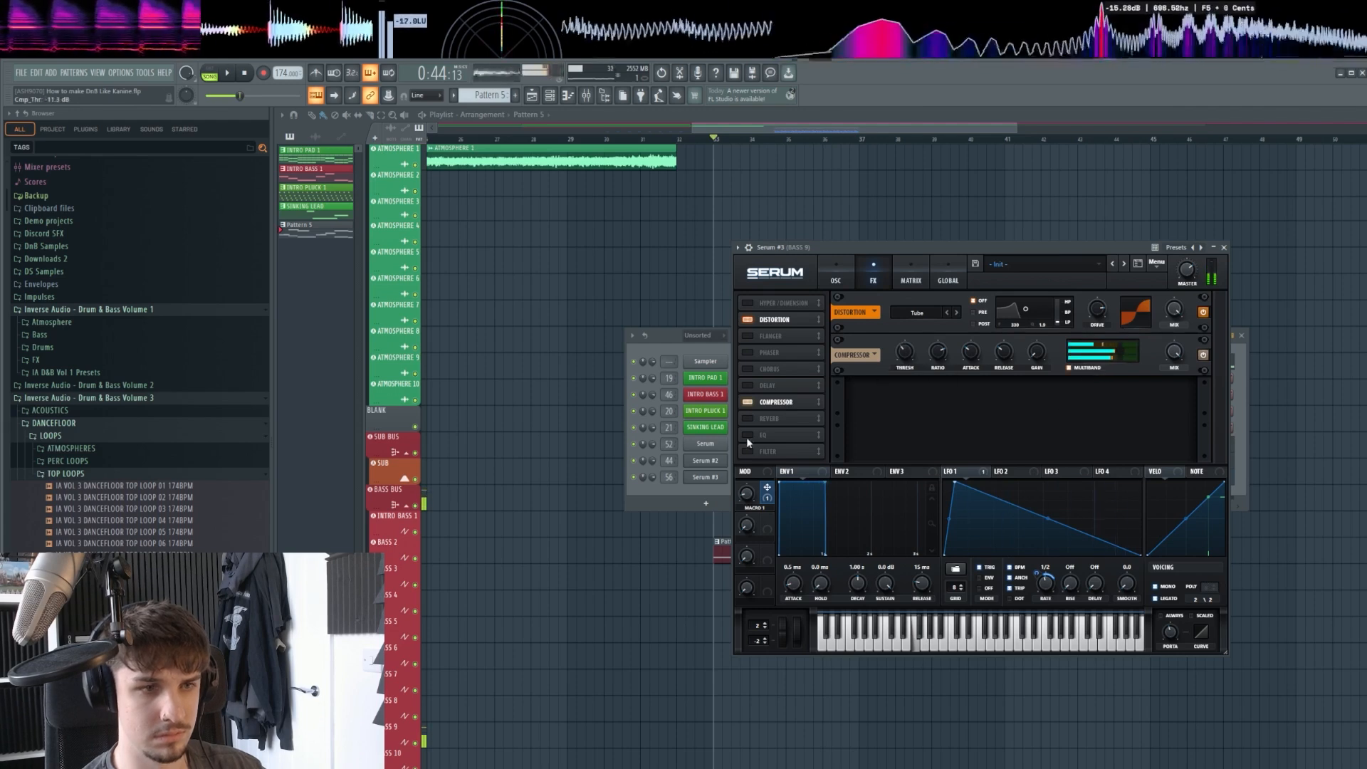
# Try oscillator B at octave -2 during playback and return it to octave -1.
pyautogui.click(836, 280)
pyautogui.press('space')
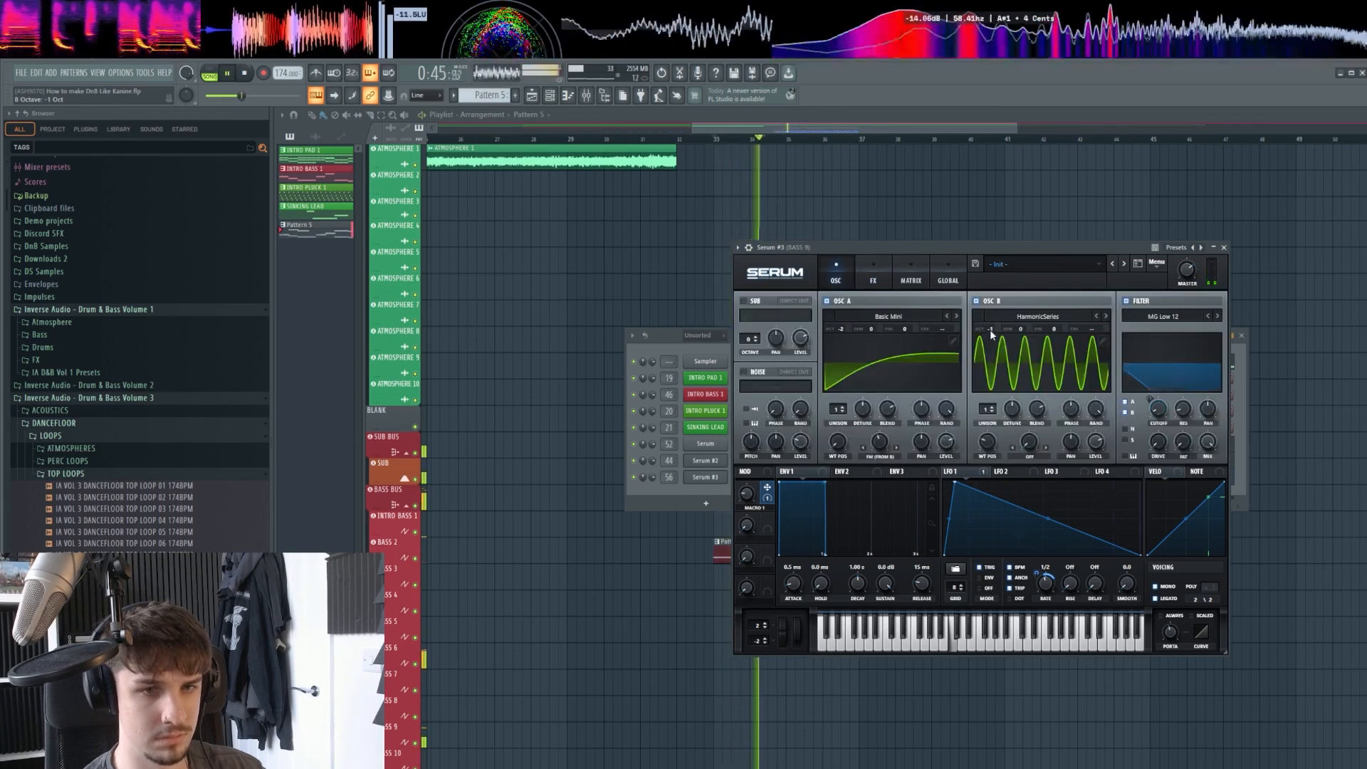
pyautogui.moveTo(990, 329); pyautogui.dragTo(991, 351)
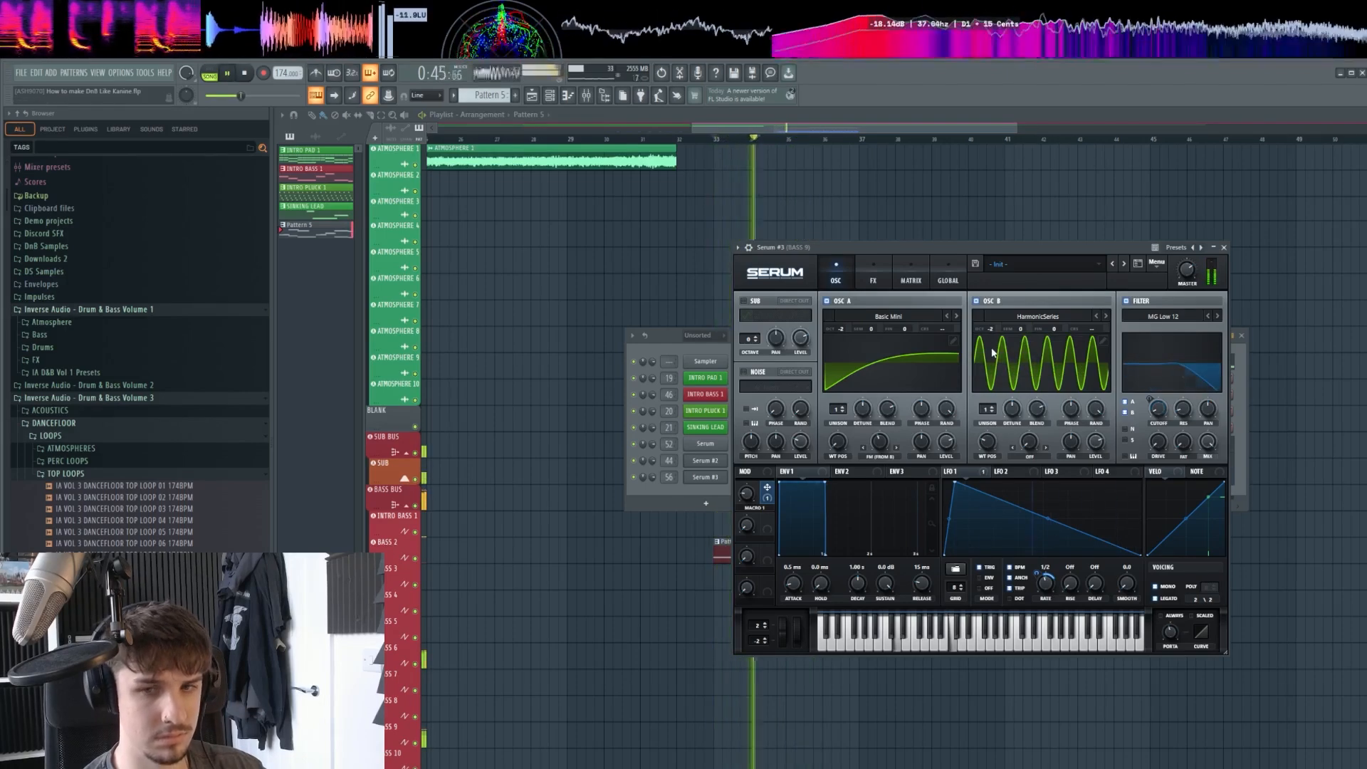
pyautogui.moveTo(993, 336); pyautogui.dragTo(989, 327)
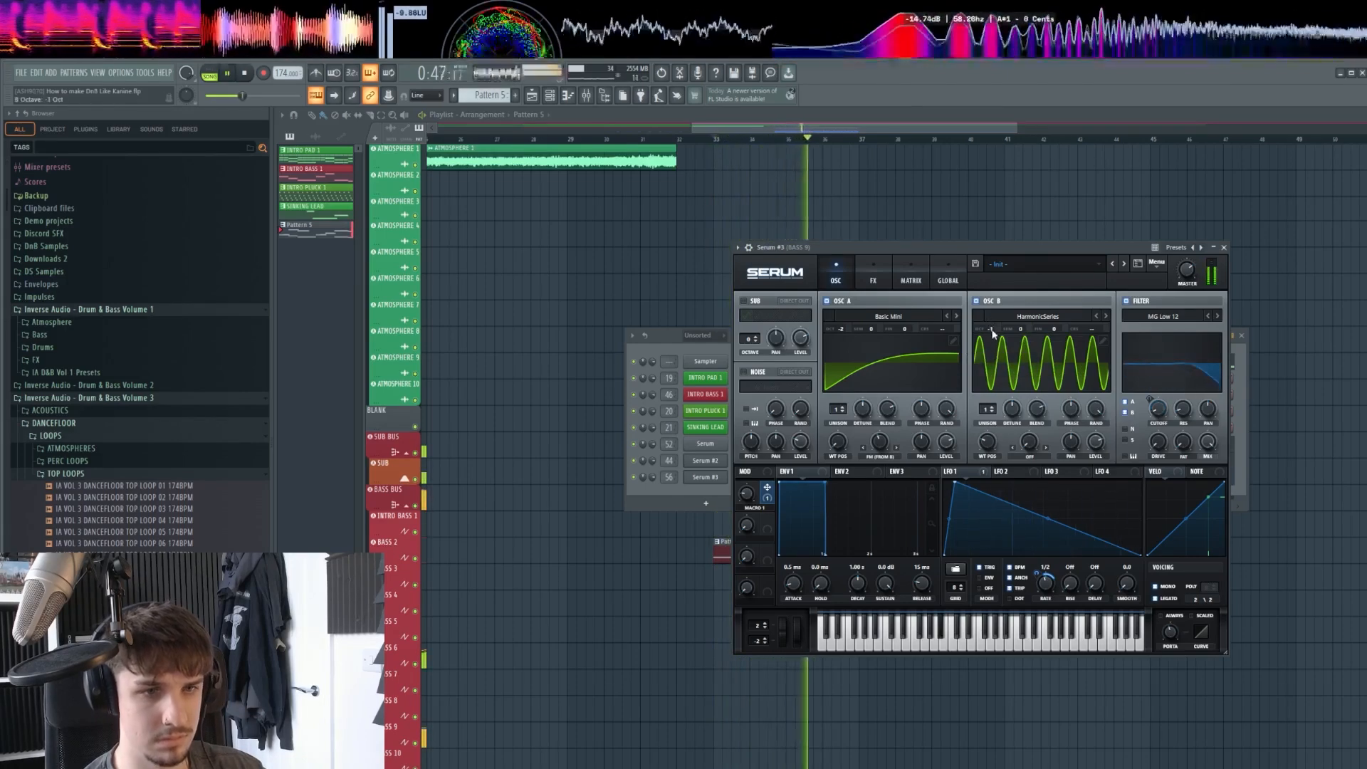
# Add a chorus with a depth of about 9.4 ms to Serum #3's effects chain and audition the drop.
pyautogui.click(873, 282)
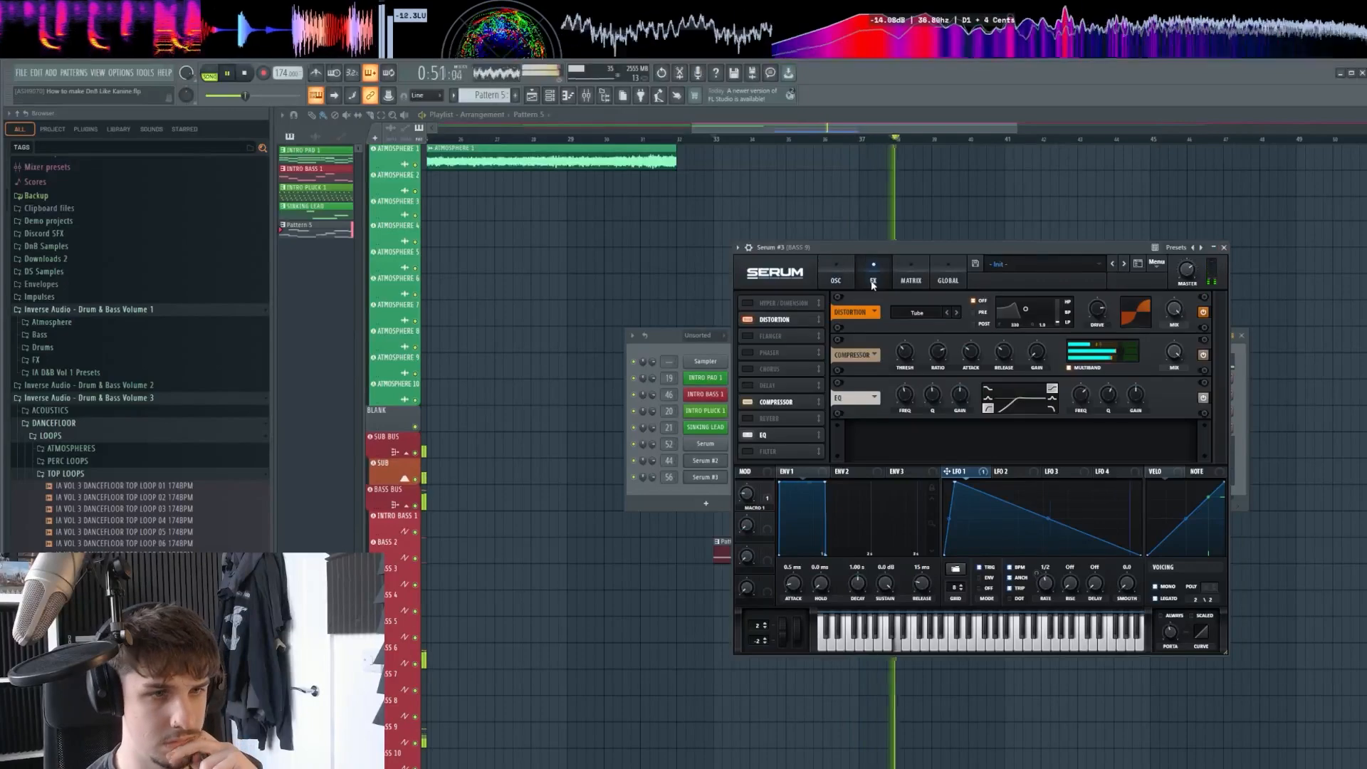
pyautogui.click(748, 368)
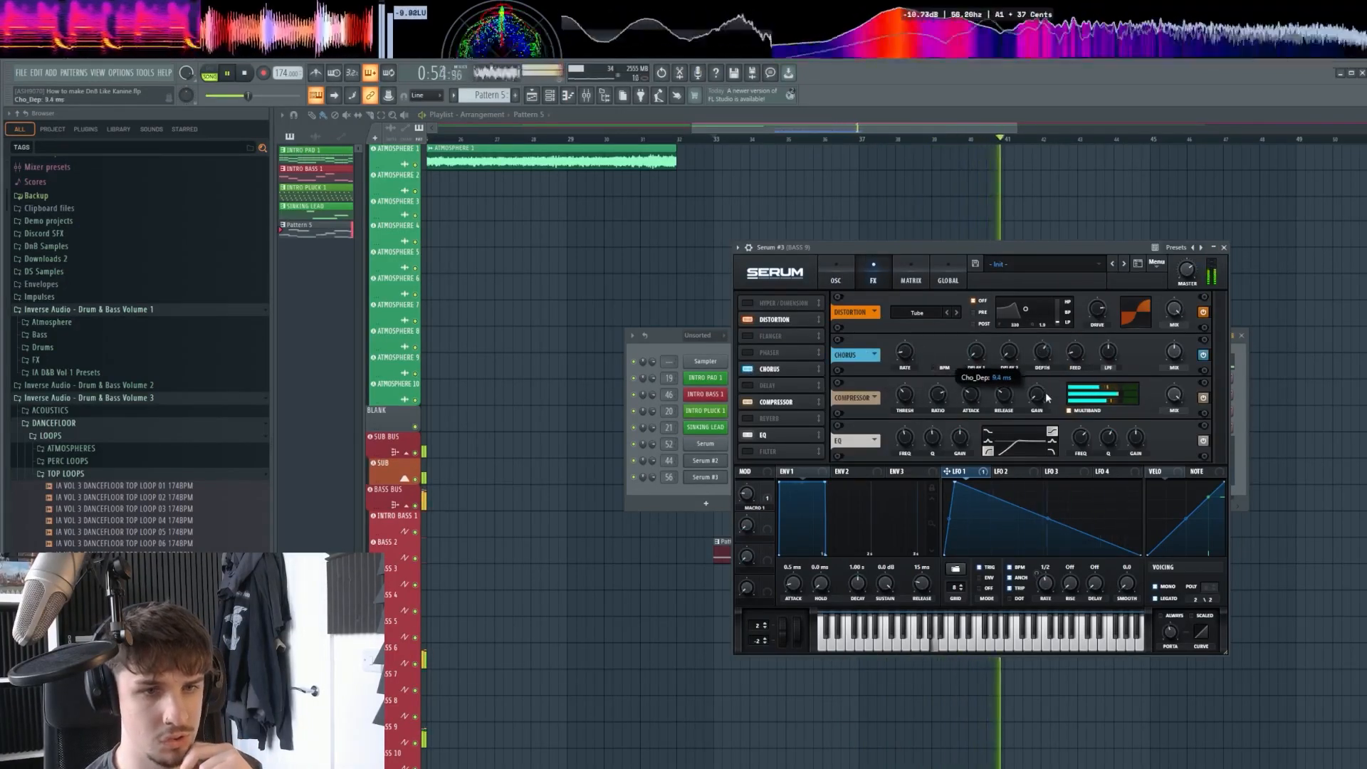
pyautogui.press('space')
pyautogui.press('space')
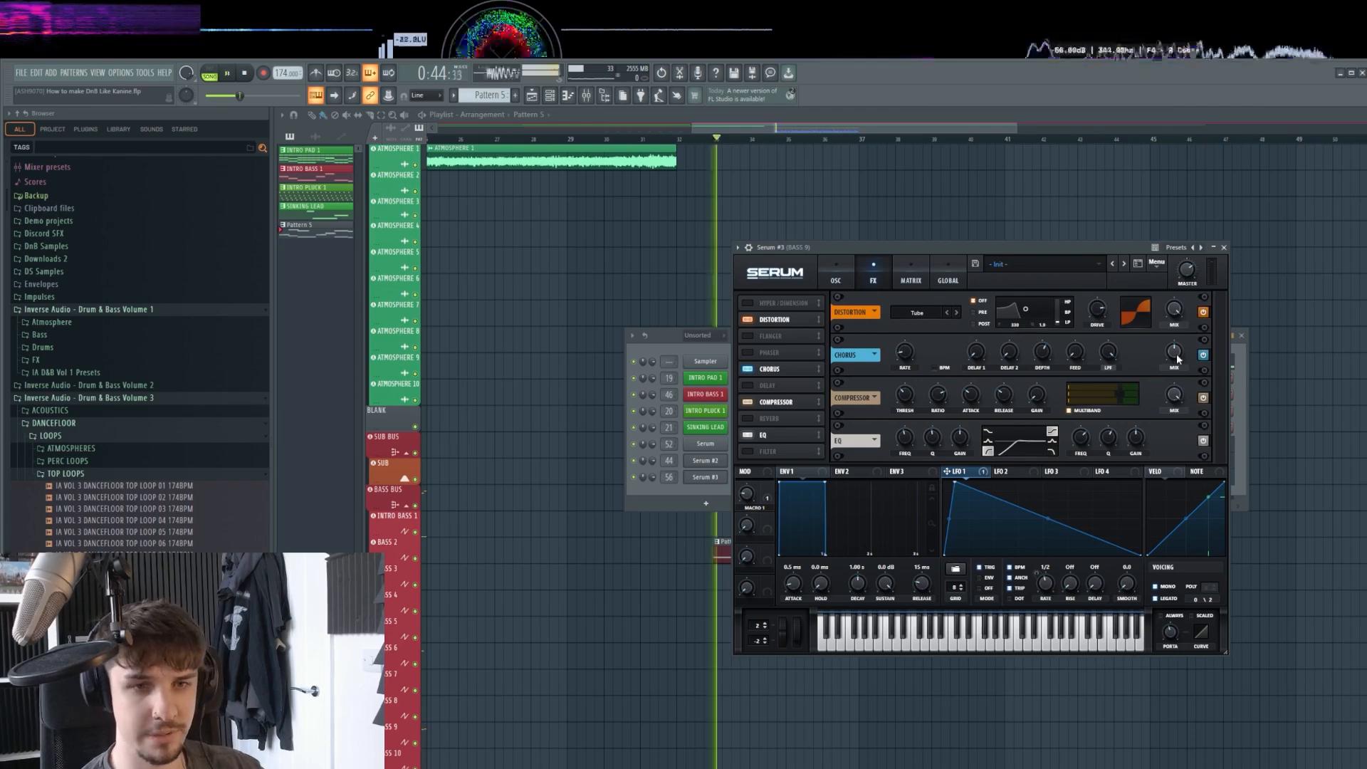
pyautogui.click(836, 278)
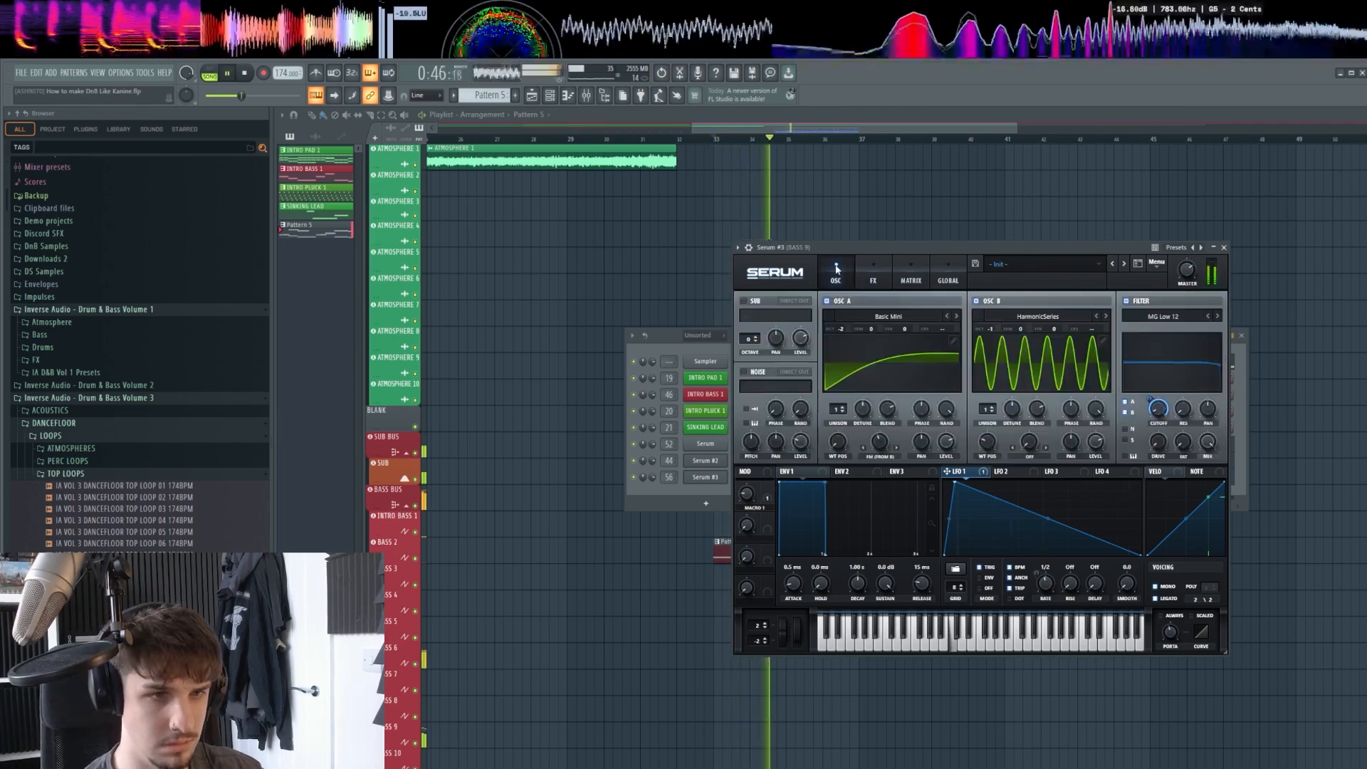
pyautogui.press('space')
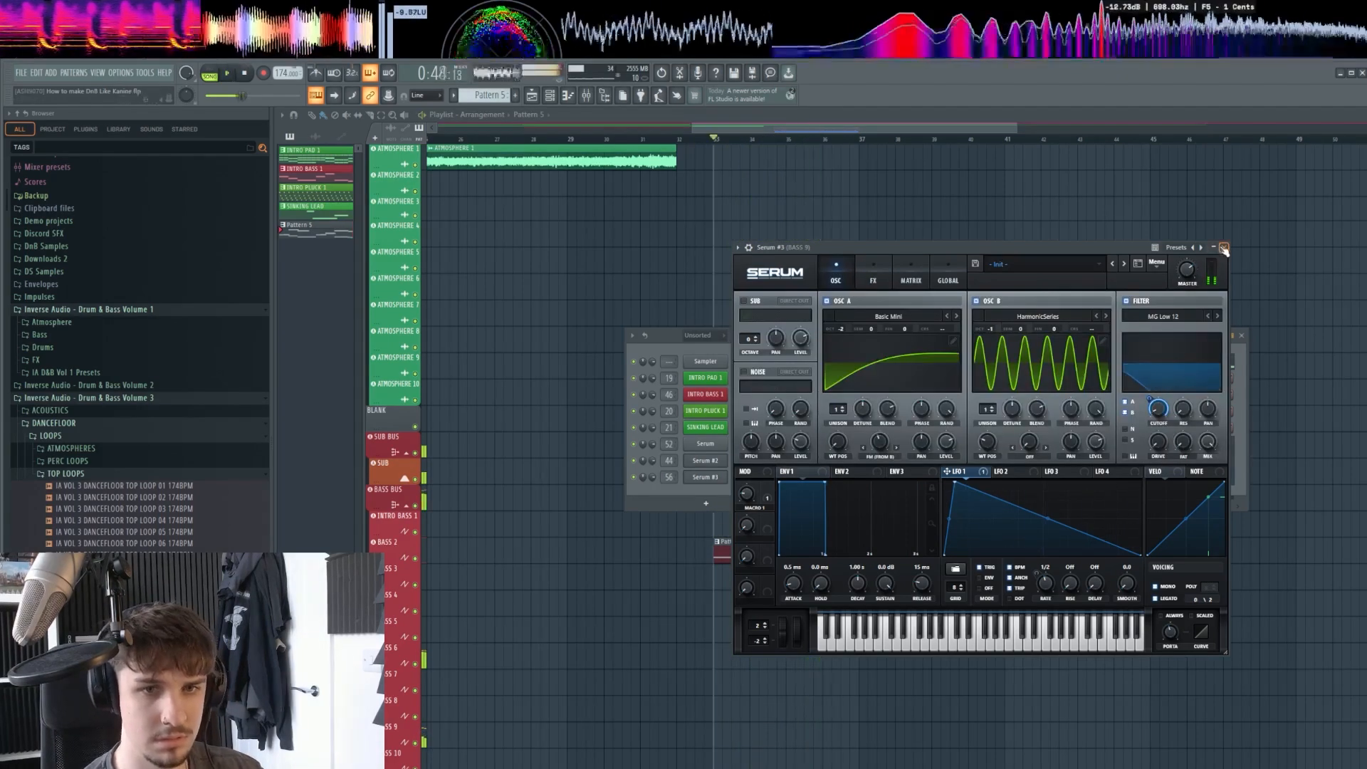
# Clone the Serum #3 channel, set the clone's oscillator B to Basic Shapes at +7 semitones, and give it the same notes.
pyautogui.click(1222, 246)
pyautogui.rightClick(707, 482)
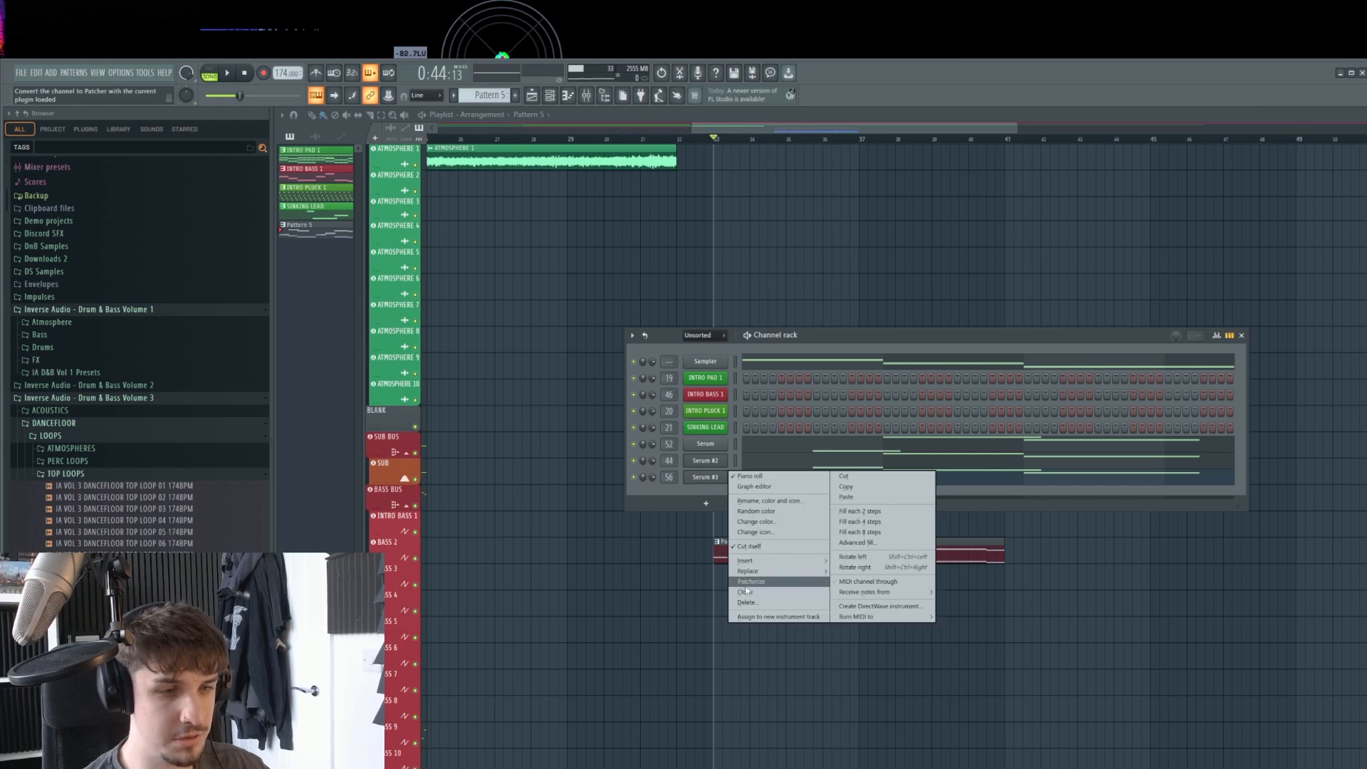
pyautogui.click(755, 592)
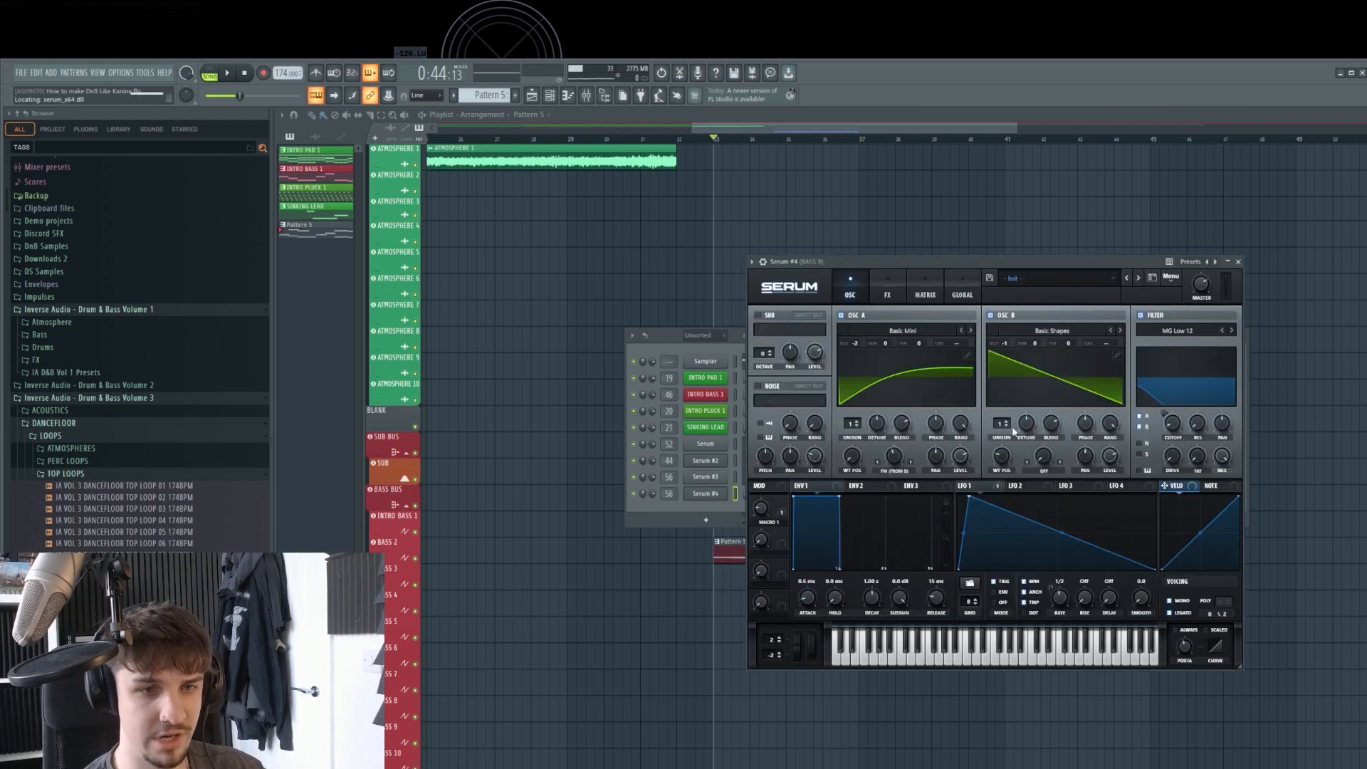
pyautogui.press('j')
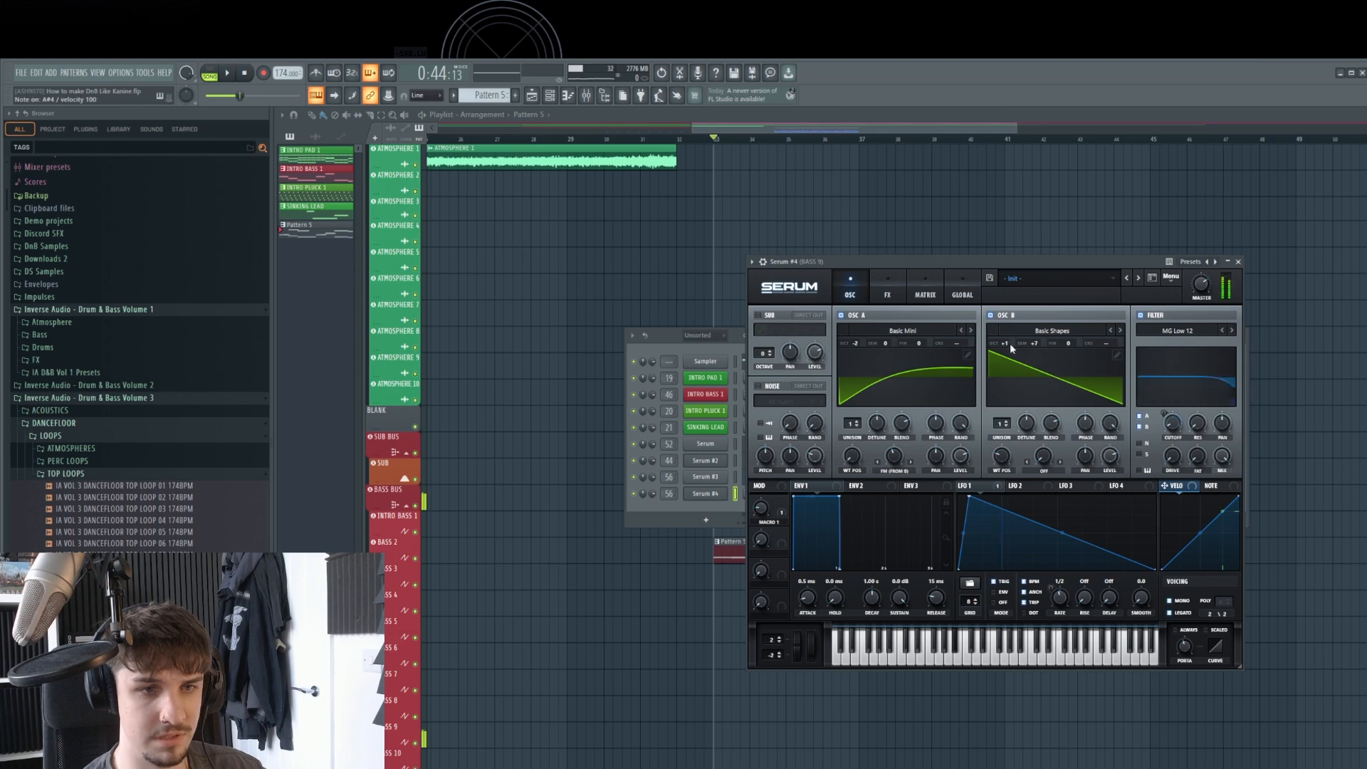
pyautogui.click(746, 483)
pyautogui.press('space')
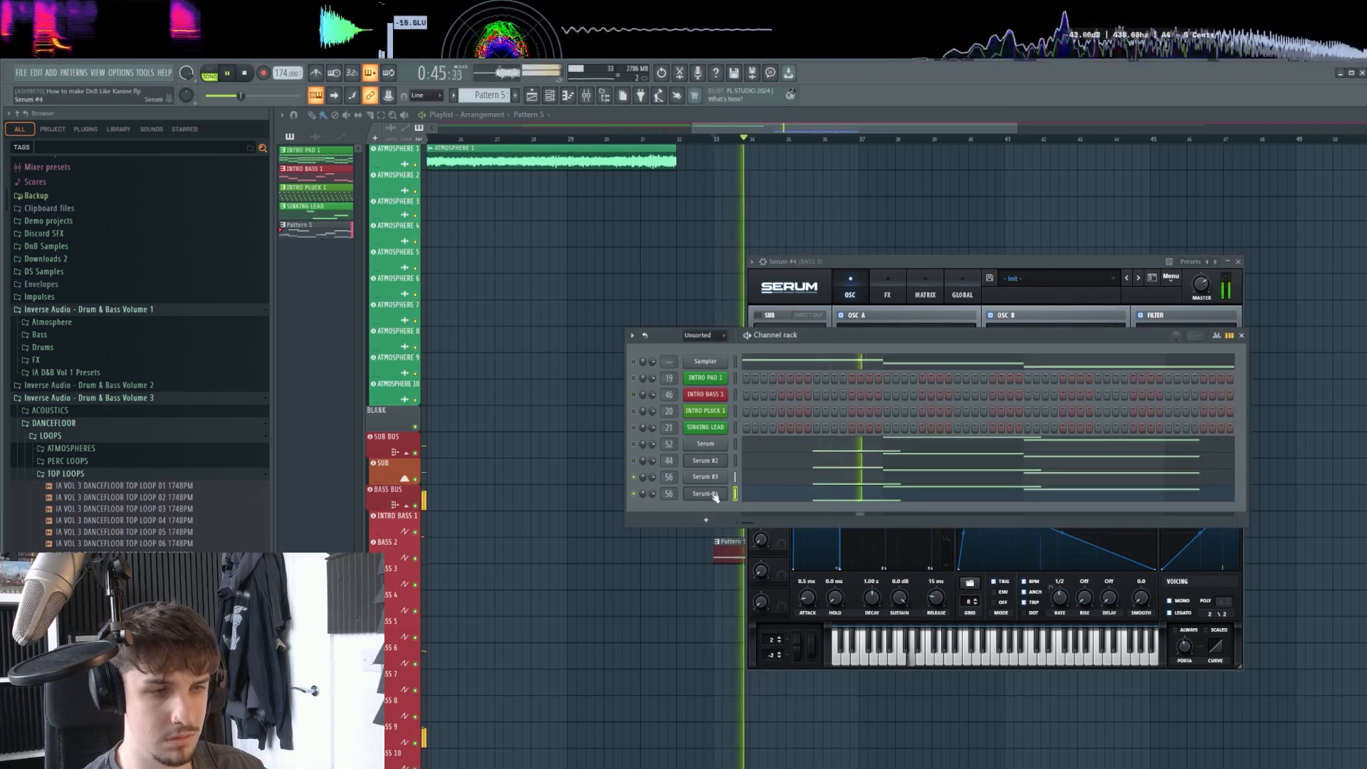
# Bend LFO 1's falling slope outward into a convex curve on both Serum #4 and Serum #3 during playback.
pyautogui.click(707, 495)
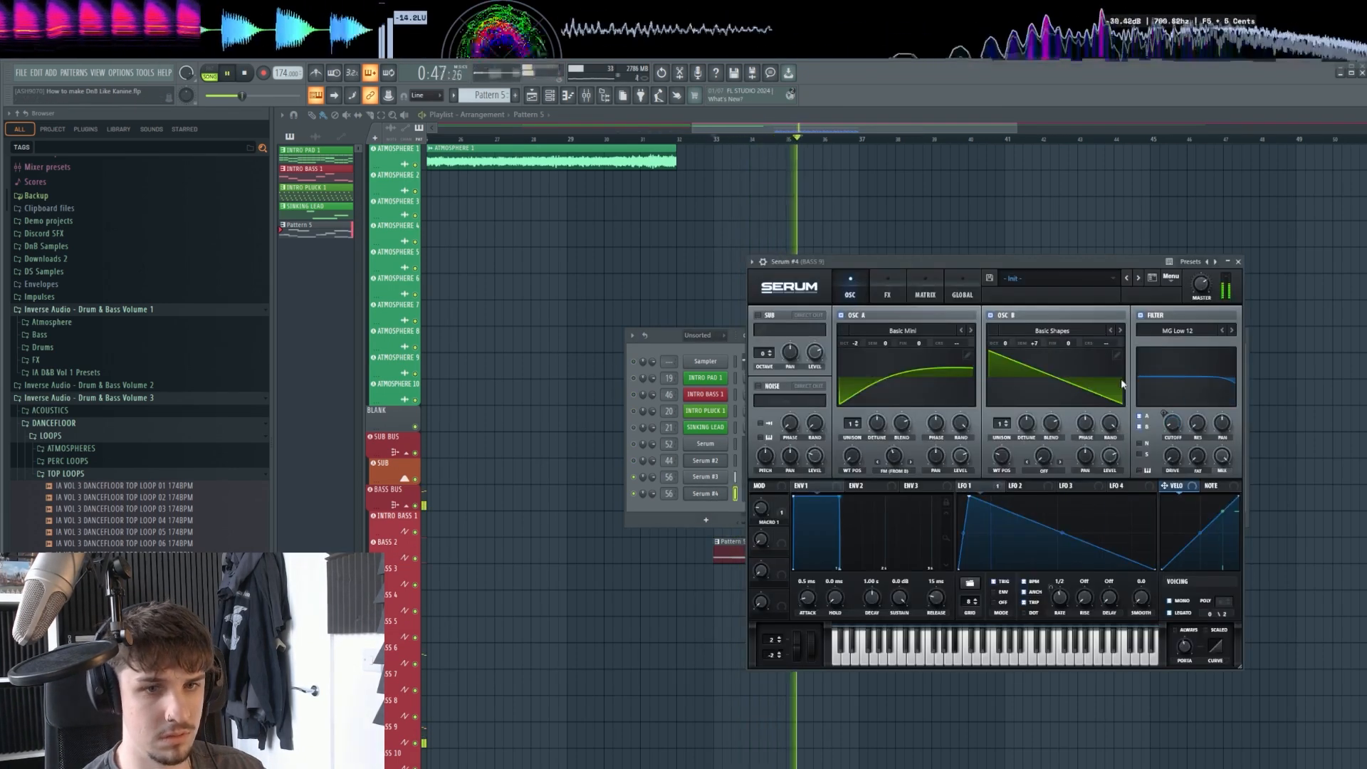
pyautogui.moveTo(1061, 531); pyautogui.dragTo(1063, 518)
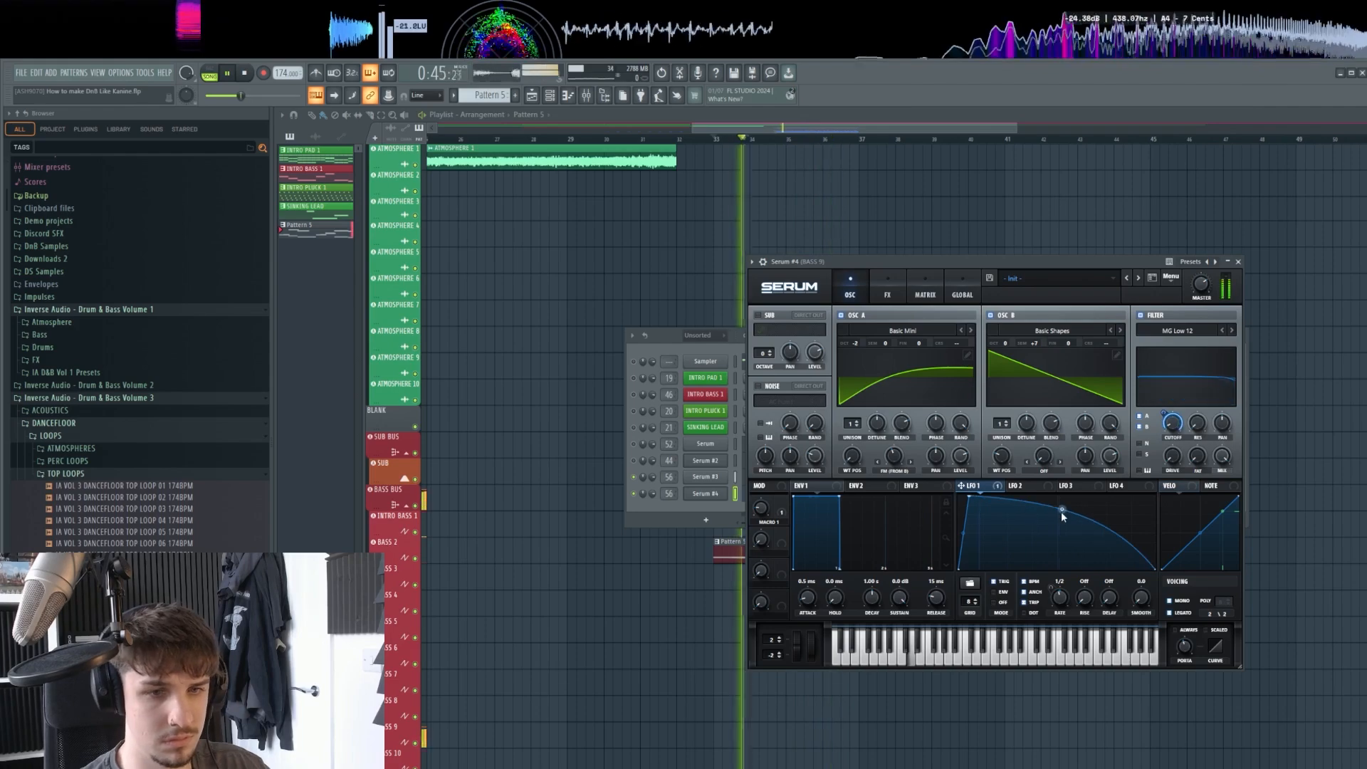
pyautogui.click(701, 479)
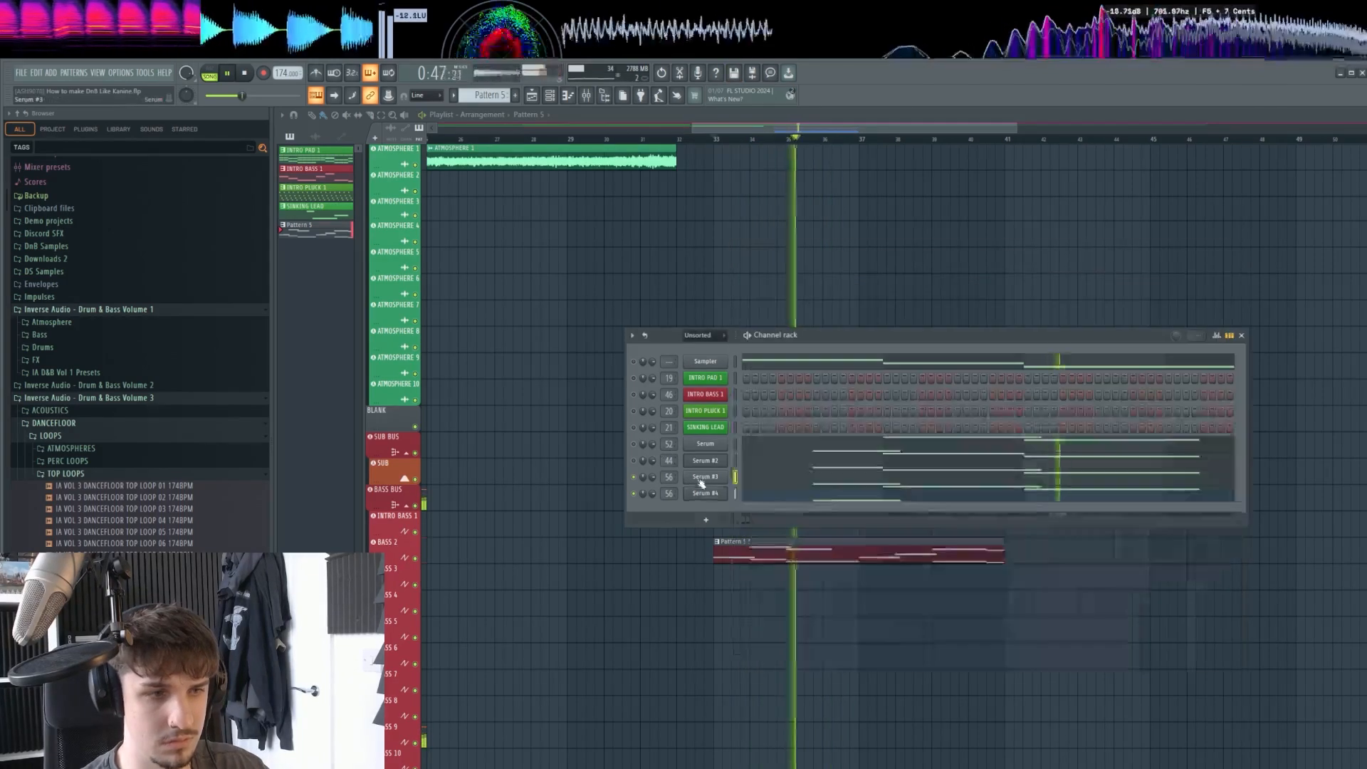
pyautogui.click(700, 477)
pyautogui.moveTo(1048, 518); pyautogui.dragTo(1050, 507)
pyautogui.press('space')
# Route Serum #4 to mixer track 57 and clone the channel.
pyautogui.click(712, 493)
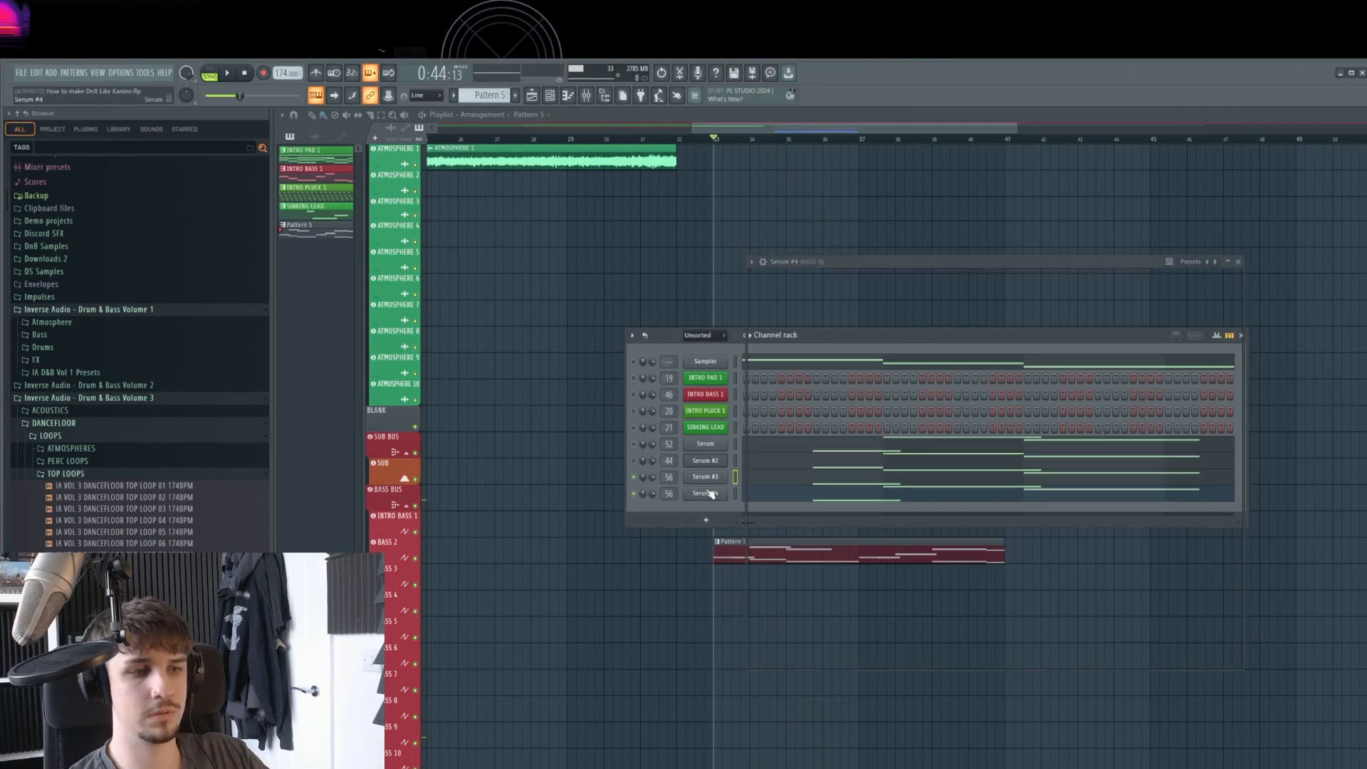
pyautogui.click(710, 493)
pyautogui.rightClick(684, 489)
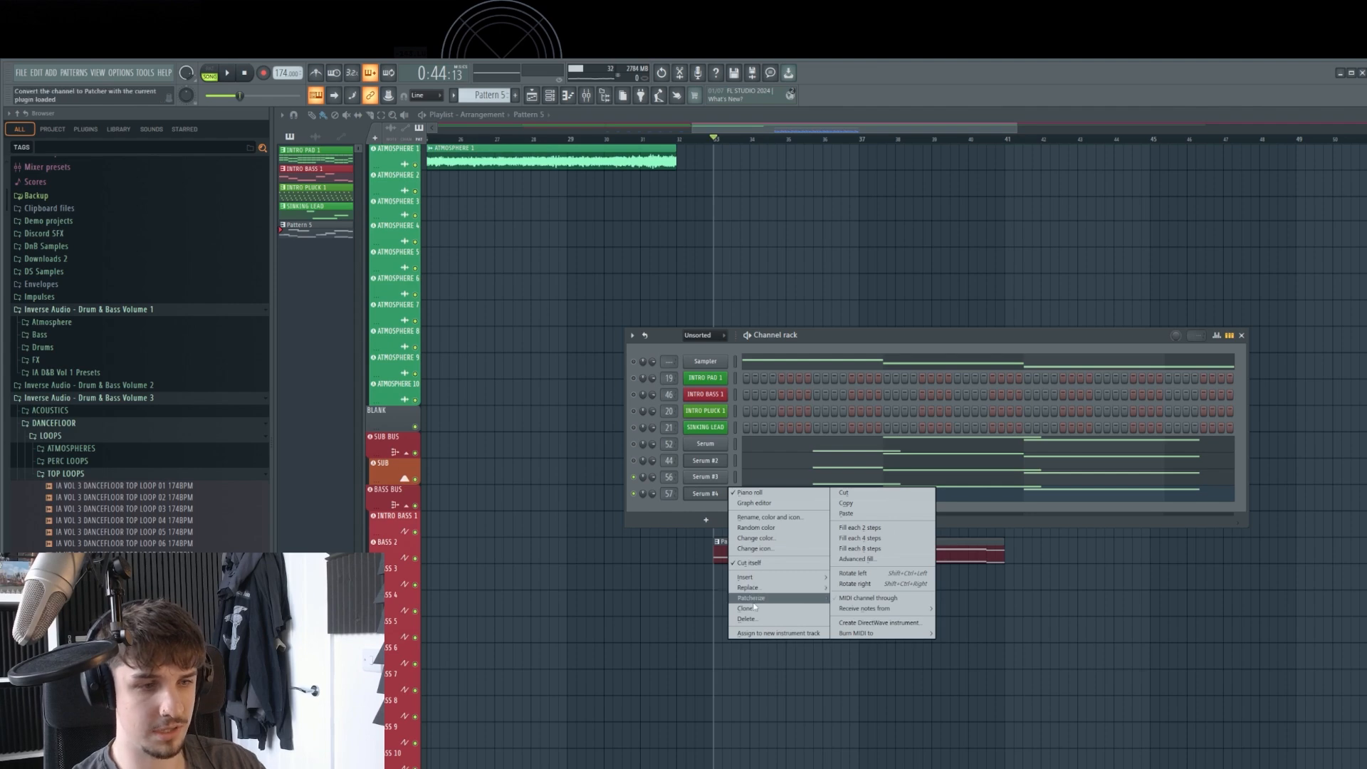
pyautogui.click(778, 608)
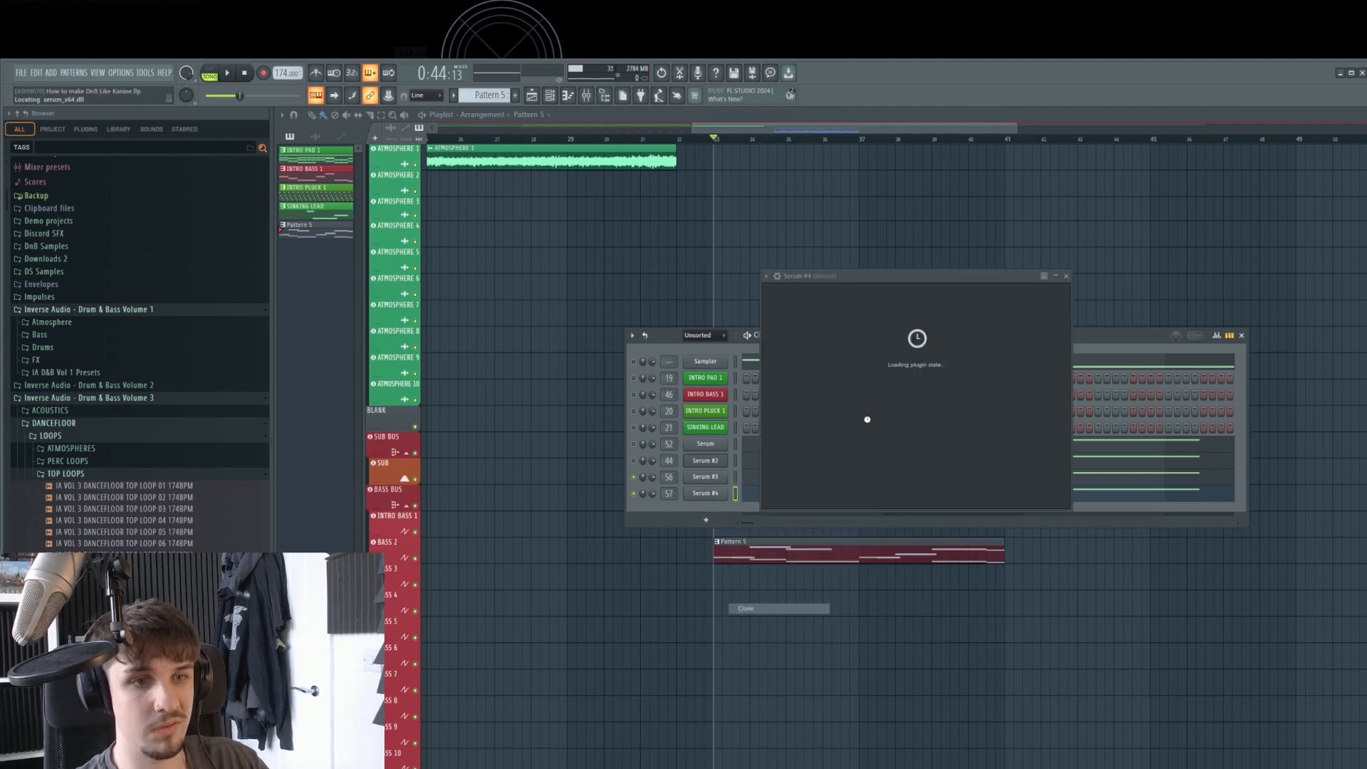
# Copy Serum #4's notes into Serum #5 and route Serum #5 to mixer track 58.
pyautogui.click(733, 493)
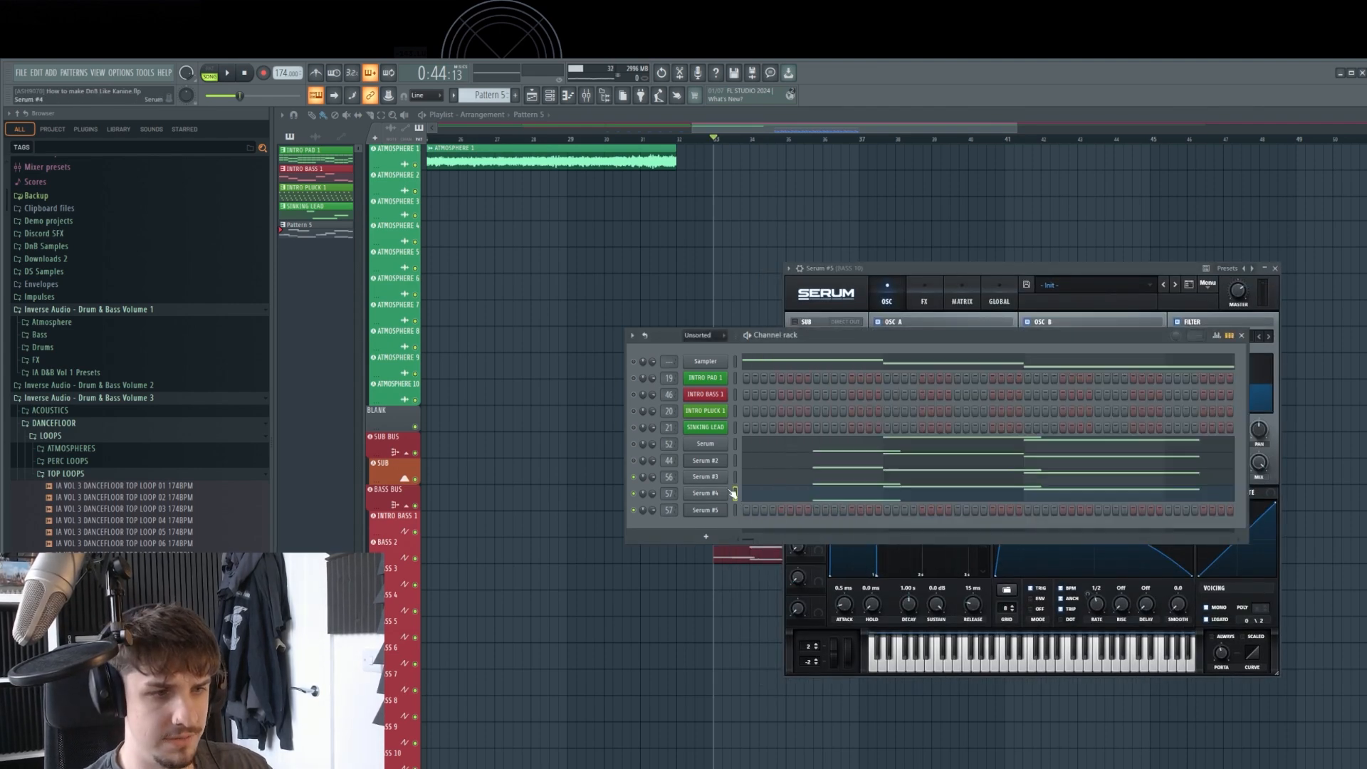
pyautogui.hotkey('ctrl', 'c')
pyautogui.click(735, 510)
pyautogui.hotkey('ctrl', 'v')
pyautogui.scroll(1, 669, 509)
pyautogui.click(705, 510)
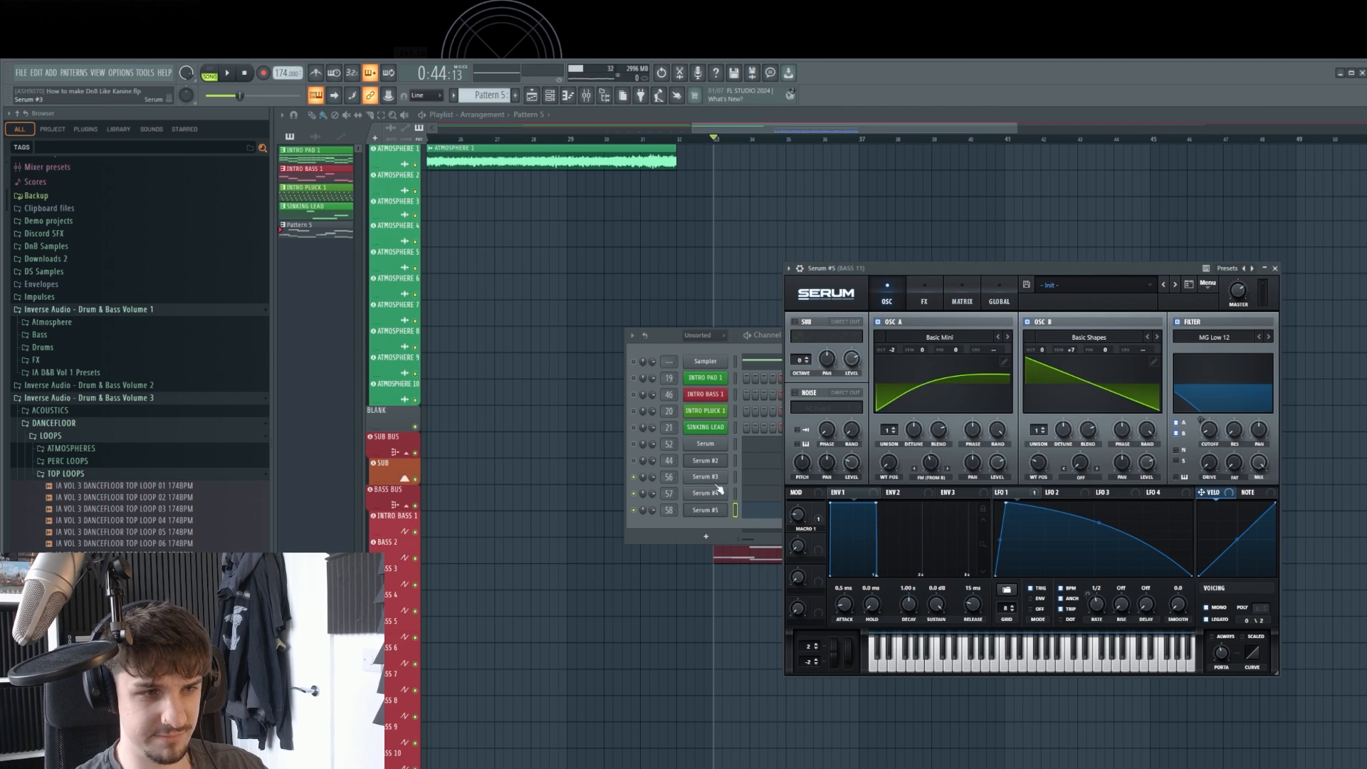
# Solo Serum #5 and set oscillator A to the digital ICanHasKick wavetable at position 132.
pyautogui.click(627, 511)
pyautogui.click(934, 278)
pyautogui.click(939, 337)
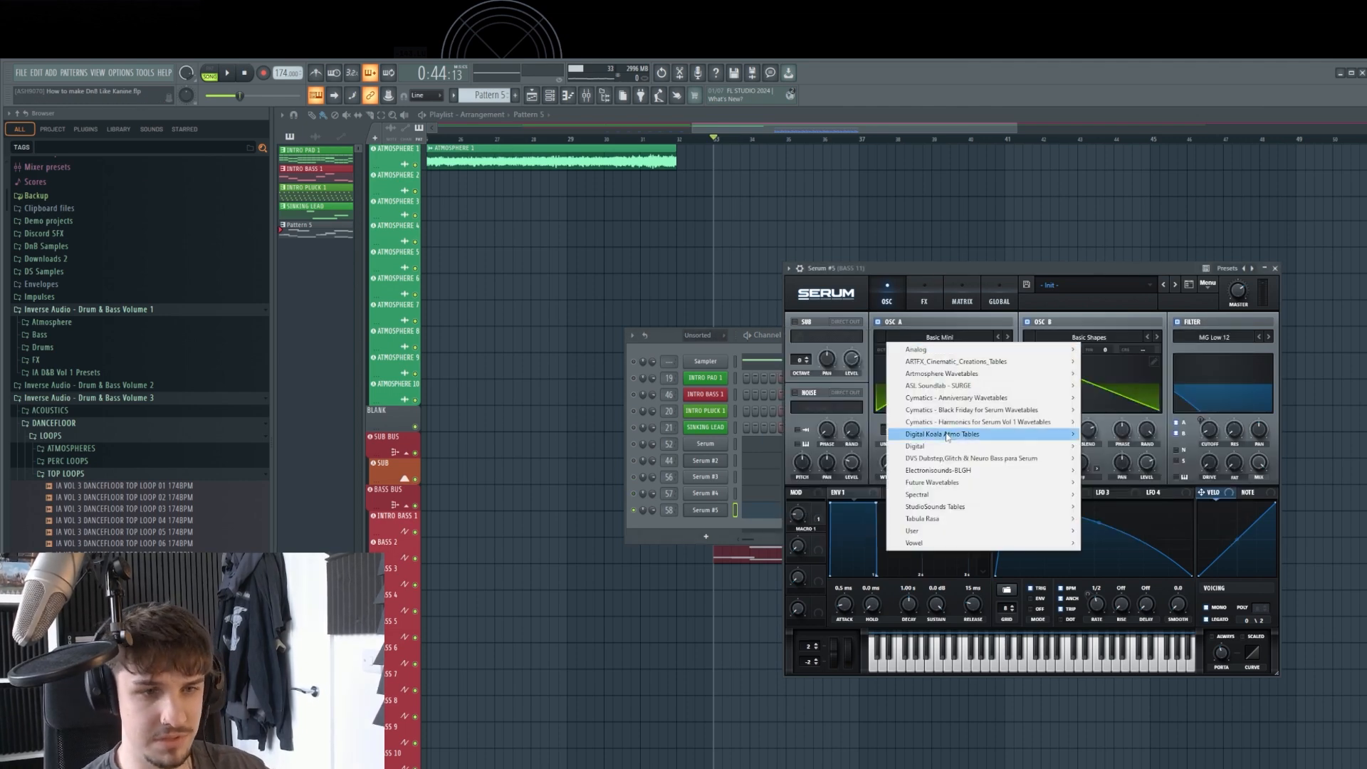
pyautogui.moveTo(1054, 446)
pyautogui.click(1183, 455)
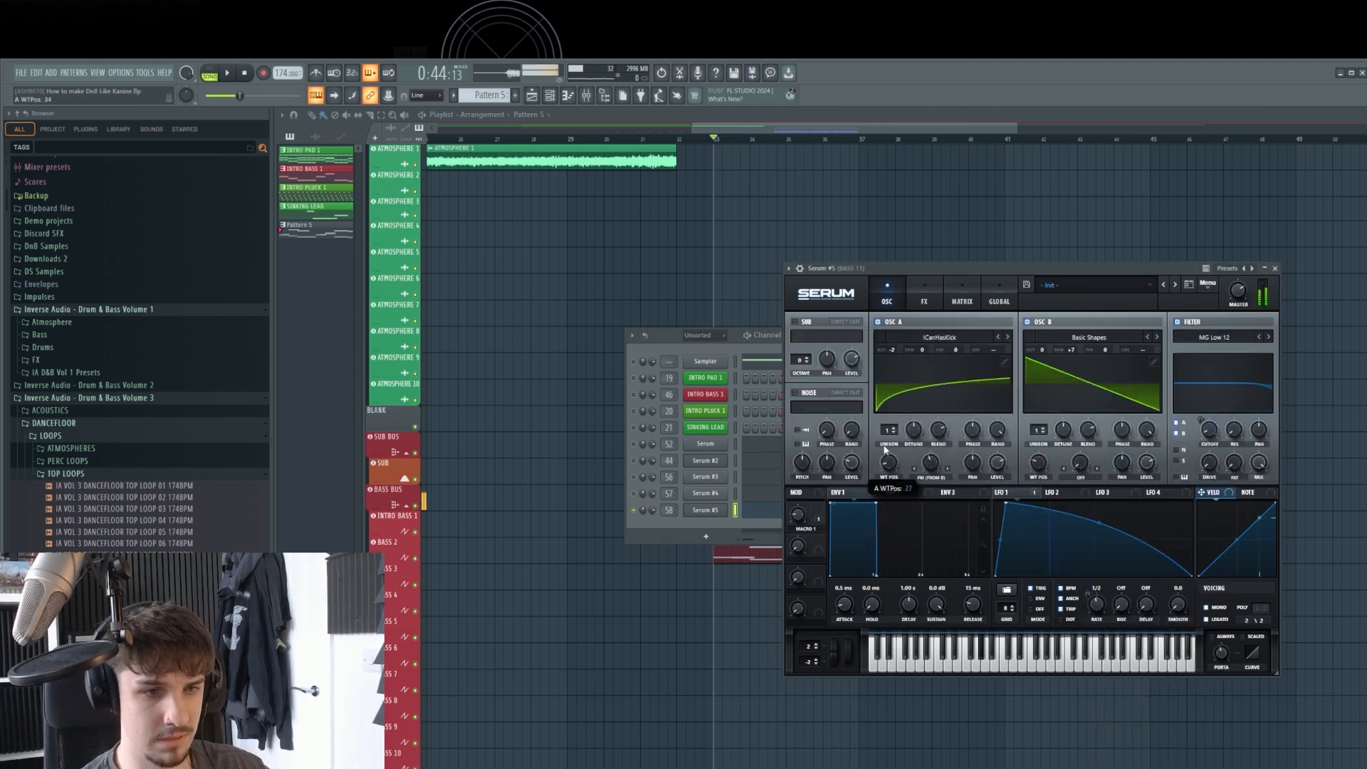
pyautogui.moveTo(889, 463); pyautogui.dragTo(888, 408)
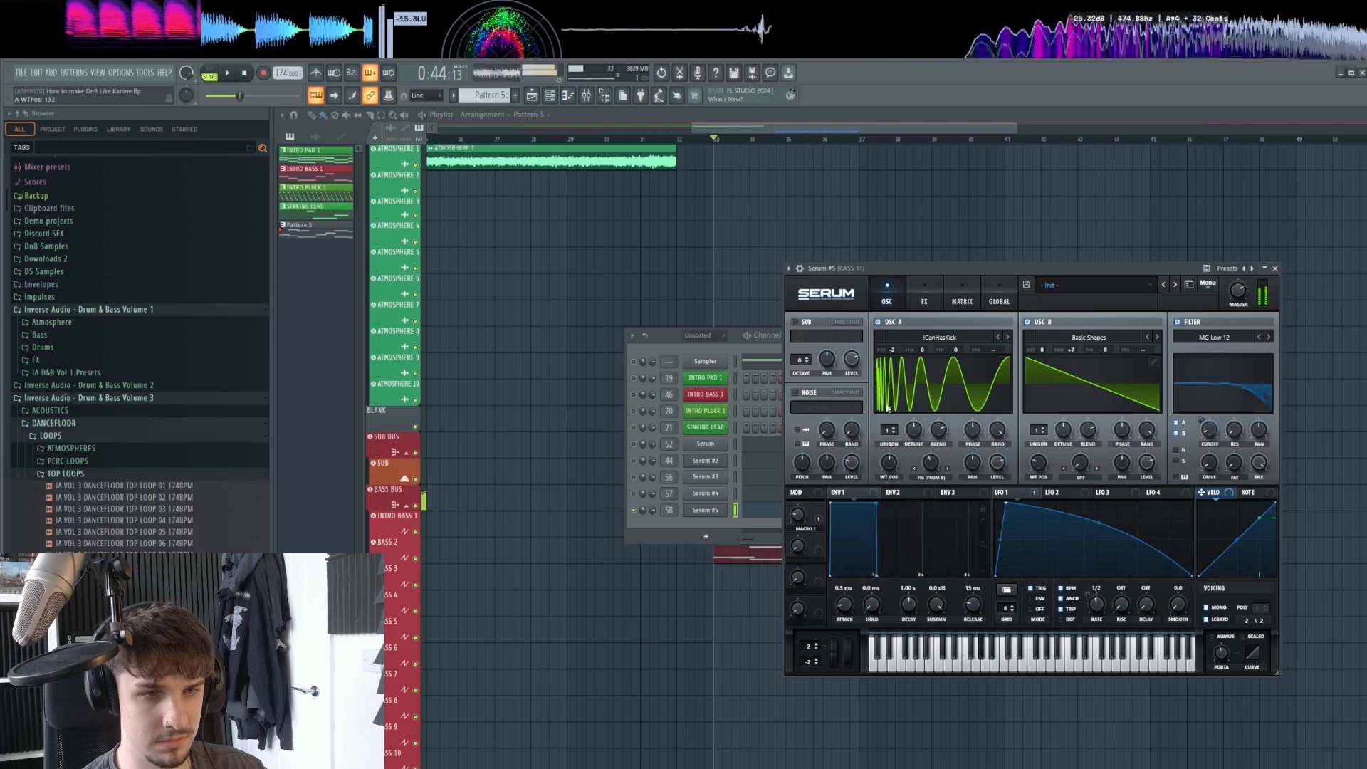
# Try the spectral Reesey Mess 2 [SL] wavetable at position 141 and neighbouring wavetables on oscillator B.
pyautogui.click(1091, 337)
pyautogui.click(1266, 370)
pyautogui.moveTo(1040, 463); pyautogui.dragTo(1043, 426)
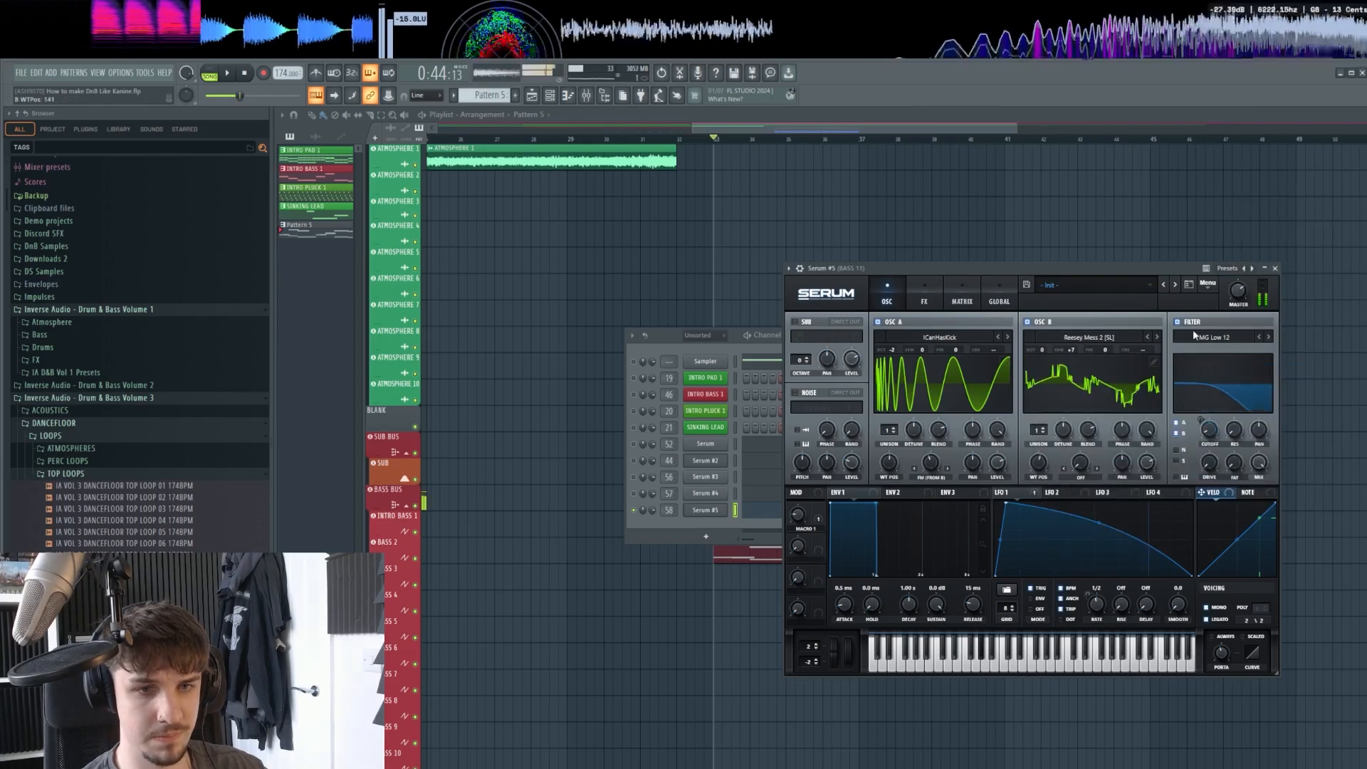
pyautogui.click(1148, 337)
pyautogui.click(1148, 337)
# Set oscillator B to the spectral Monster 4 [SL] wavetable at position 80 and raise its octave.
pyautogui.click(1125, 337)
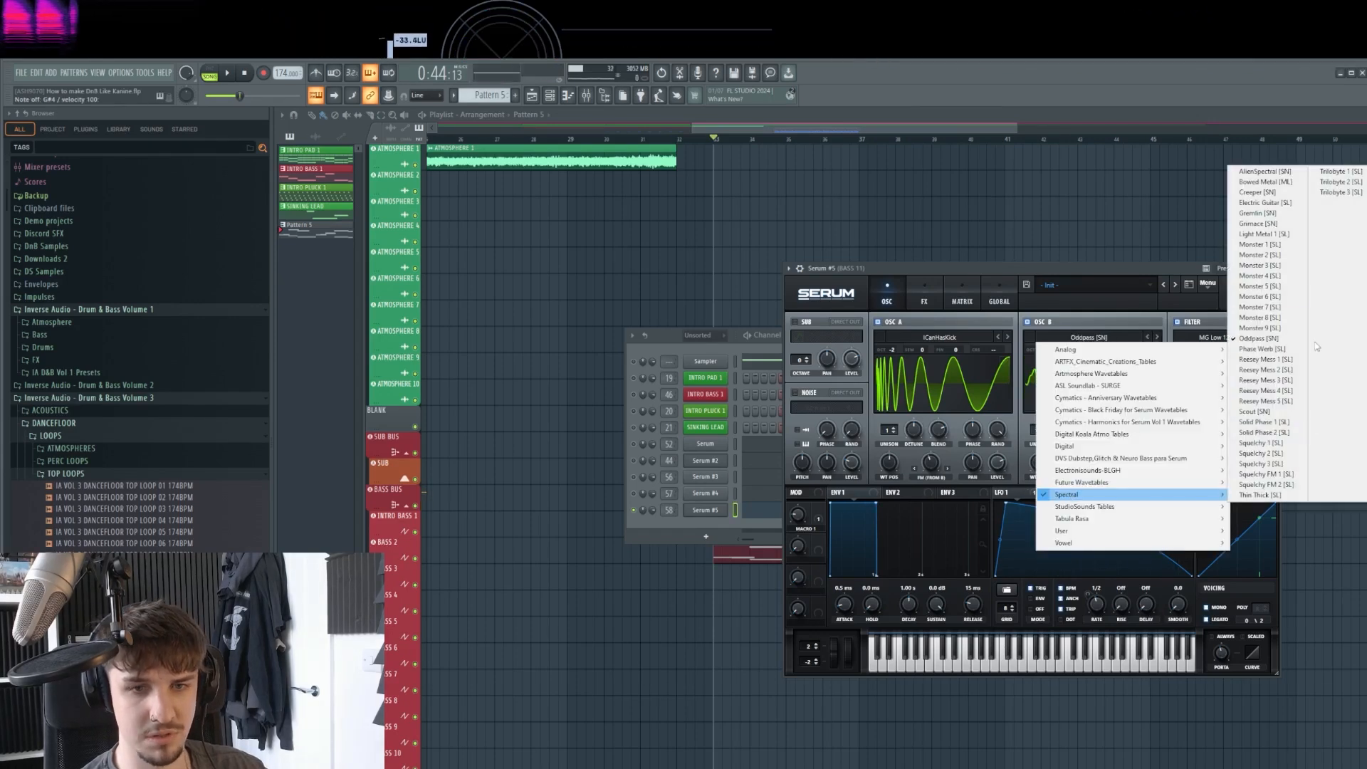
pyautogui.click(1288, 277)
pyautogui.moveTo(1041, 472); pyautogui.dragTo(1038, 497)
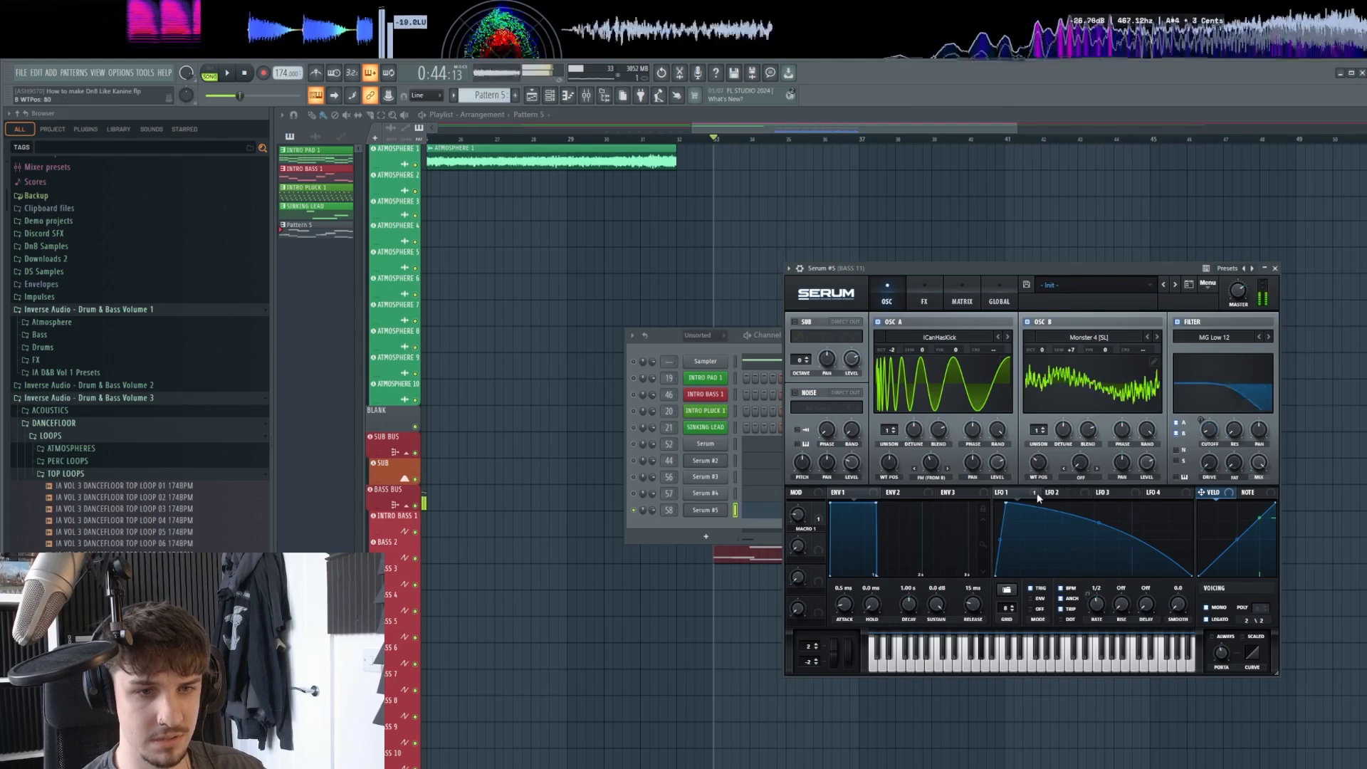
pyautogui.moveTo(1048, 355); pyautogui.dragTo(1048, 332)
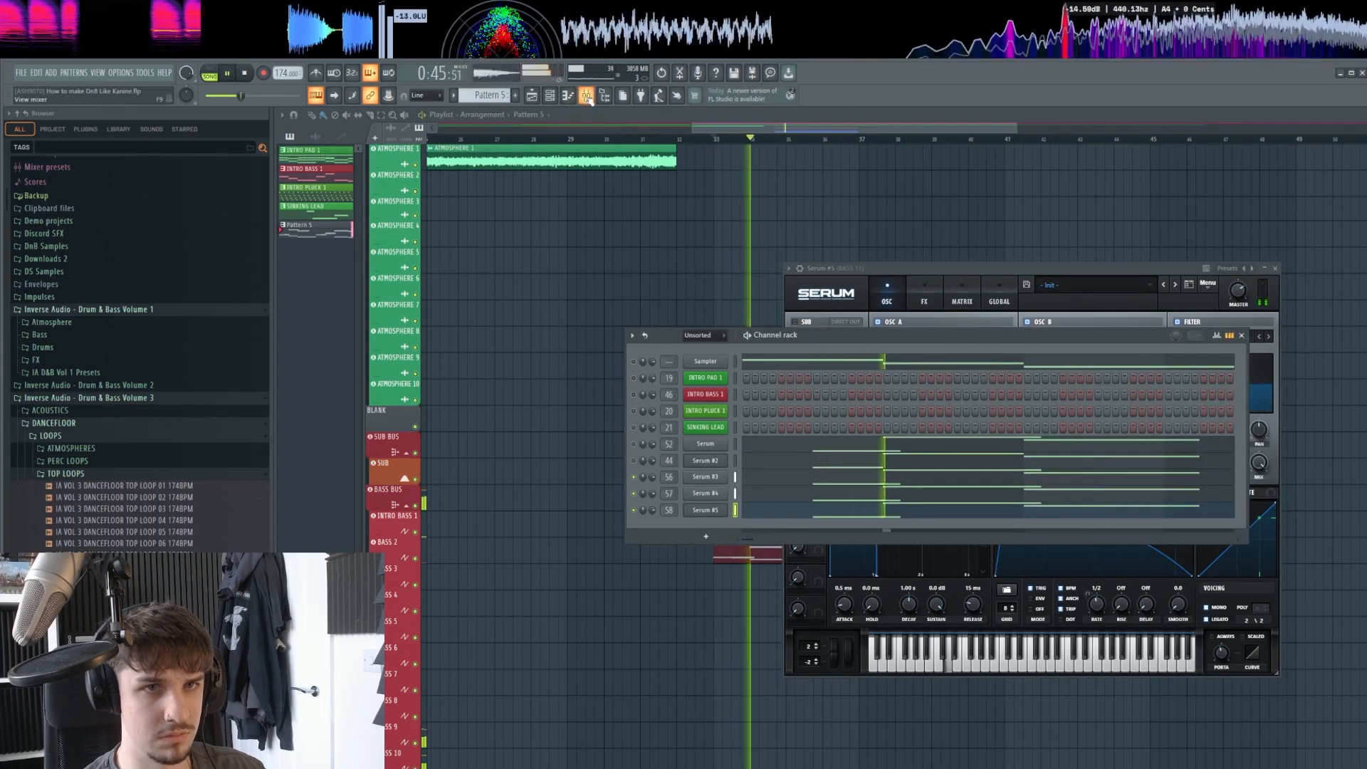
# Show the mixer, solo the BASS 9 track, and play back the drop.
pyautogui.press('F9')
pyautogui.scroll(-3, 885, 299)
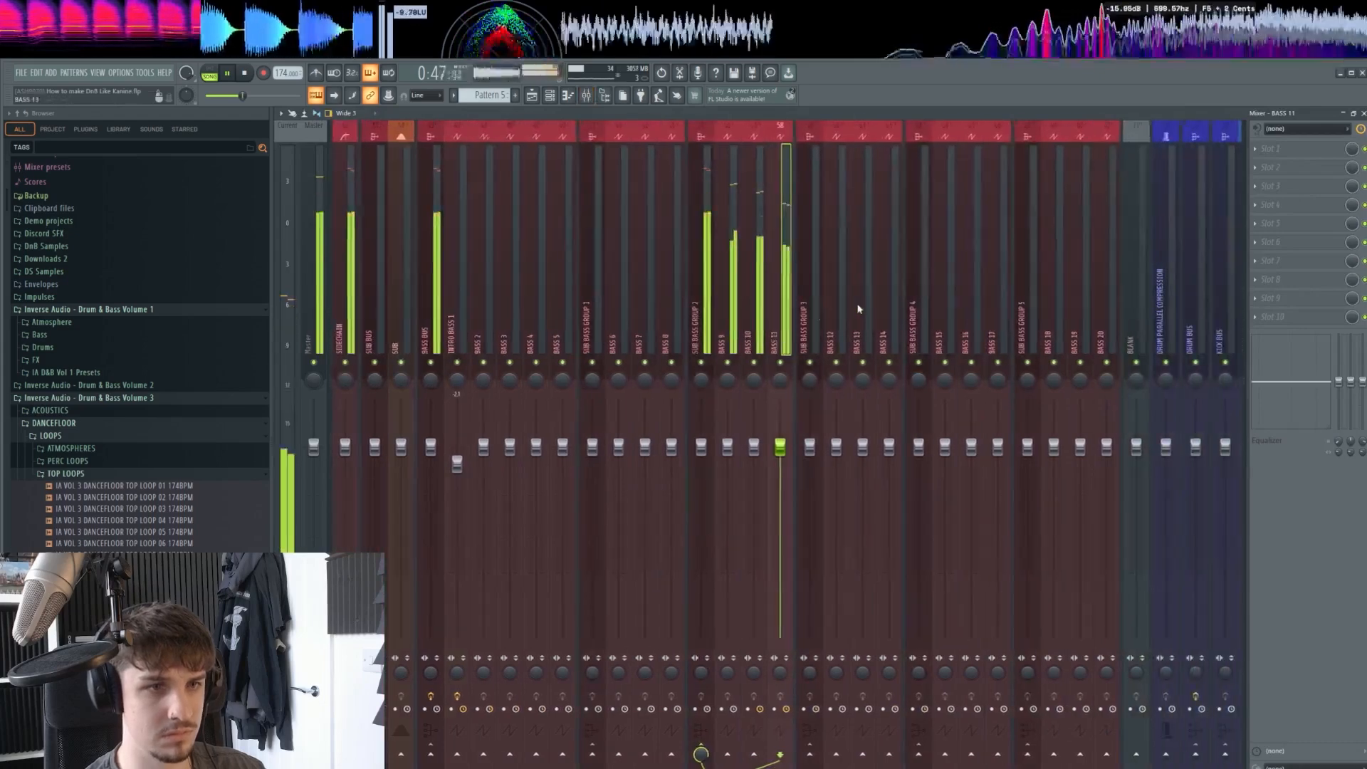
pyautogui.scroll(2, 857, 306)
pyautogui.press('space')
pyautogui.click(894, 325)
pyautogui.press('s')
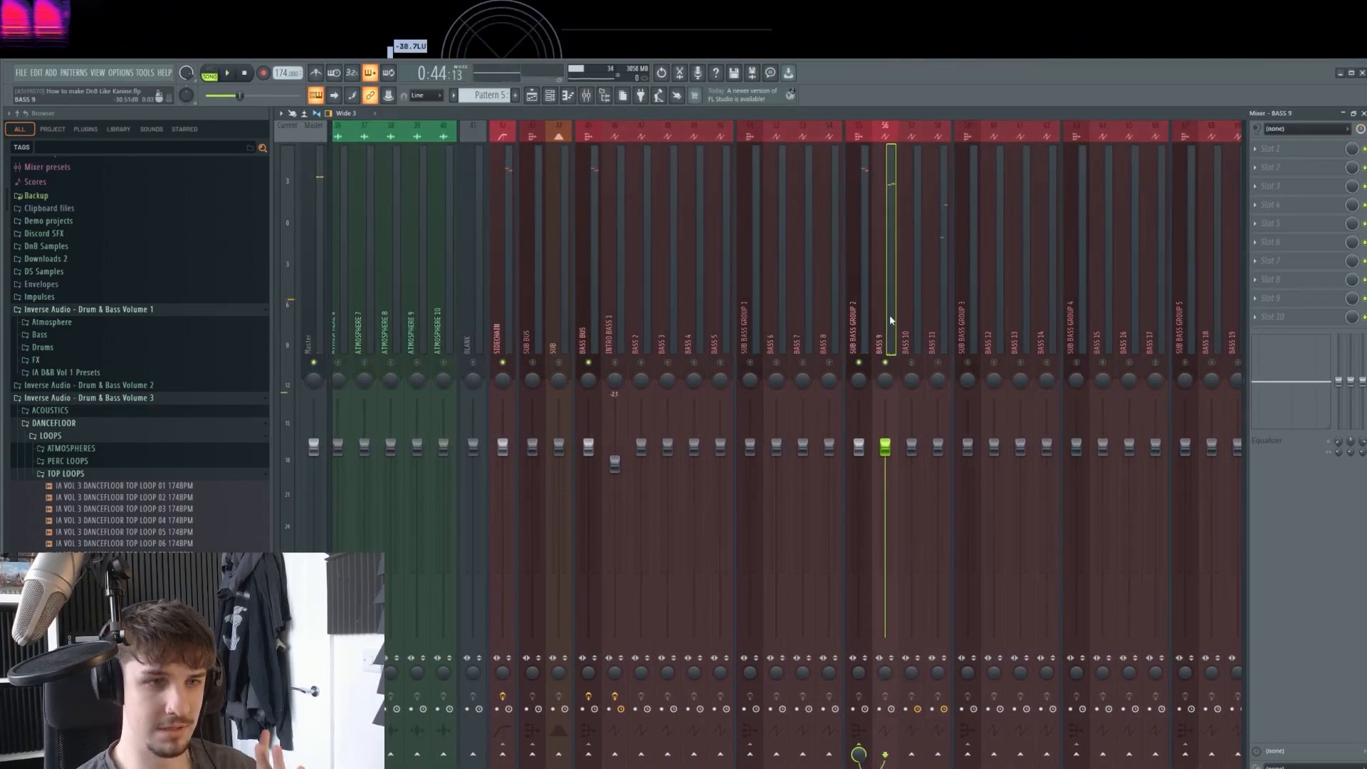
pyautogui.scroll(3, 1011, 241)
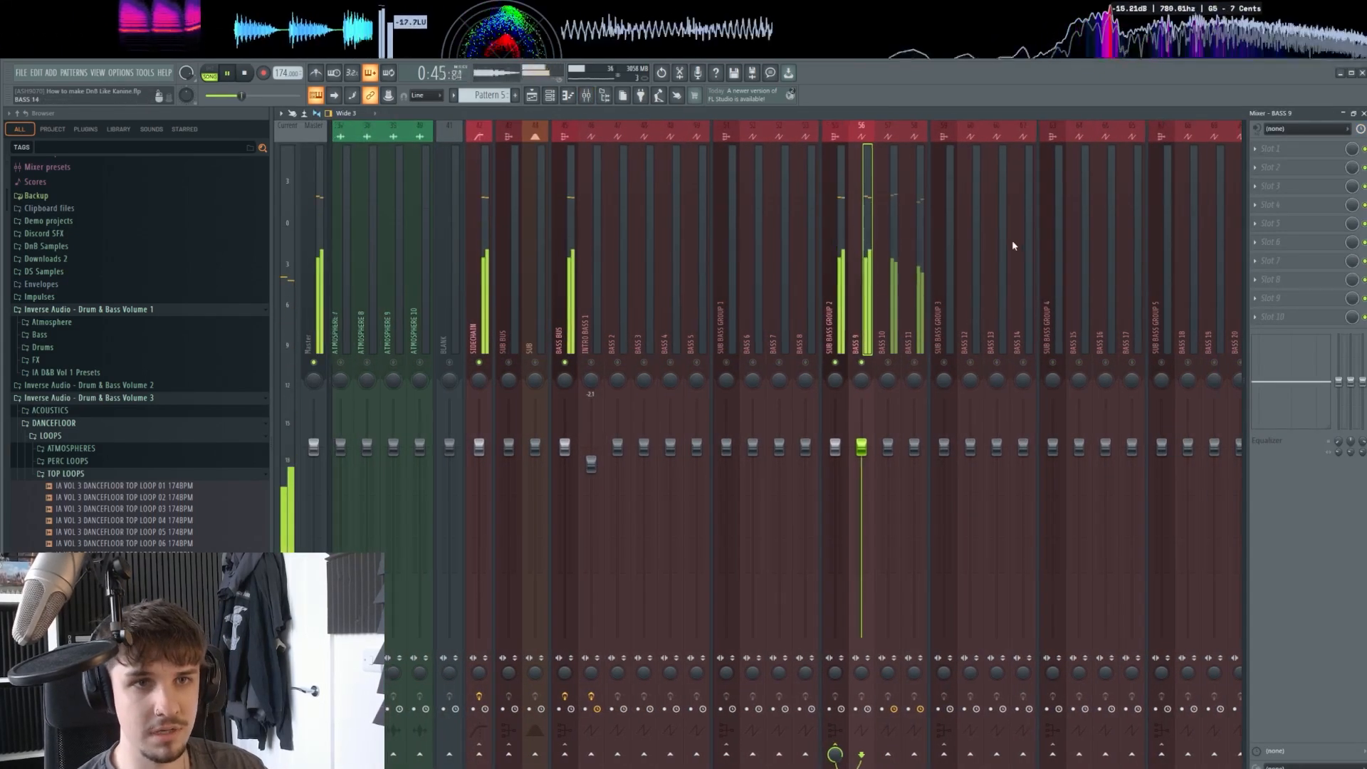
pyautogui.scroll(1, 877, 313)
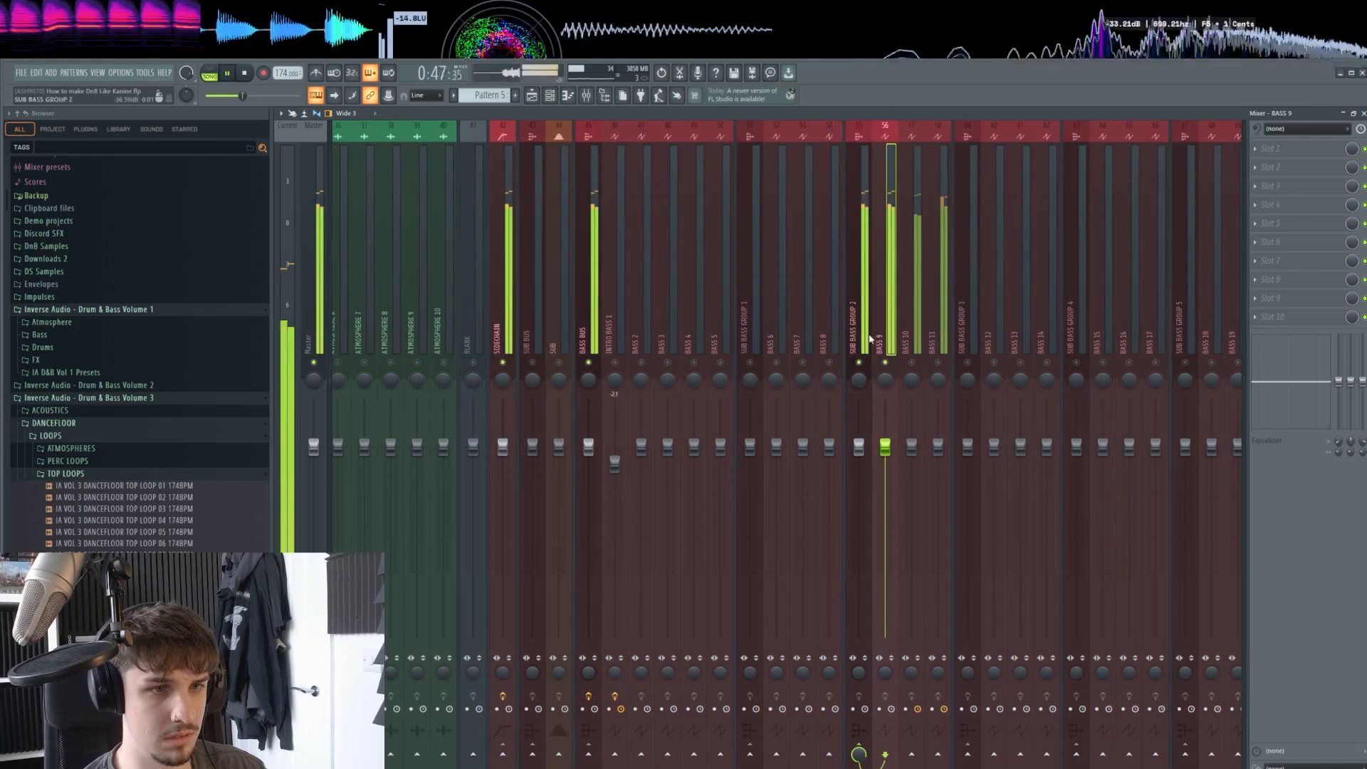
# Solo BASS 10 in the mixer and play back the drop to compare it with BASS 11 and BASS 9.
pyautogui.rightClick(911, 362)
pyautogui.press('space')
pyautogui.scroll(-1, 917, 337)
pyautogui.scroll(-2, 917, 338)
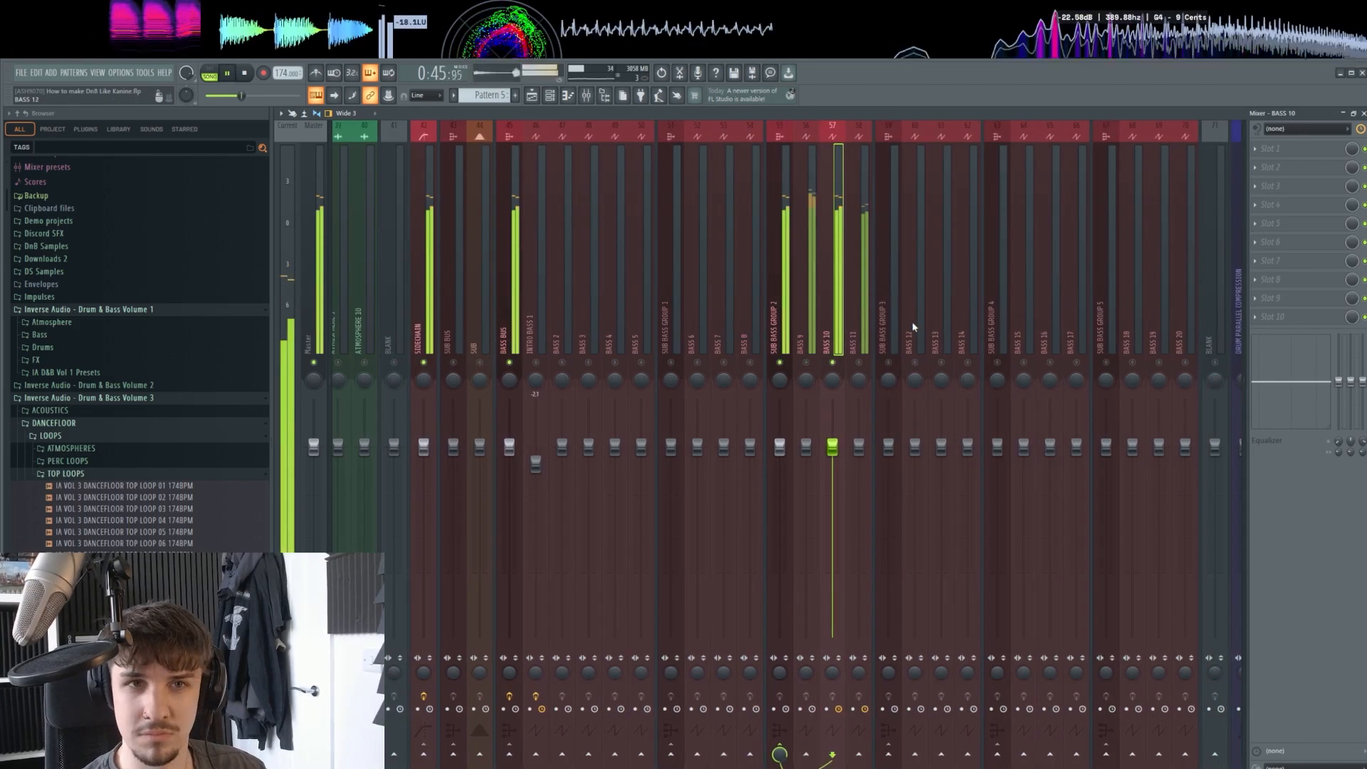
pyautogui.click(857, 335)
pyautogui.press('space')
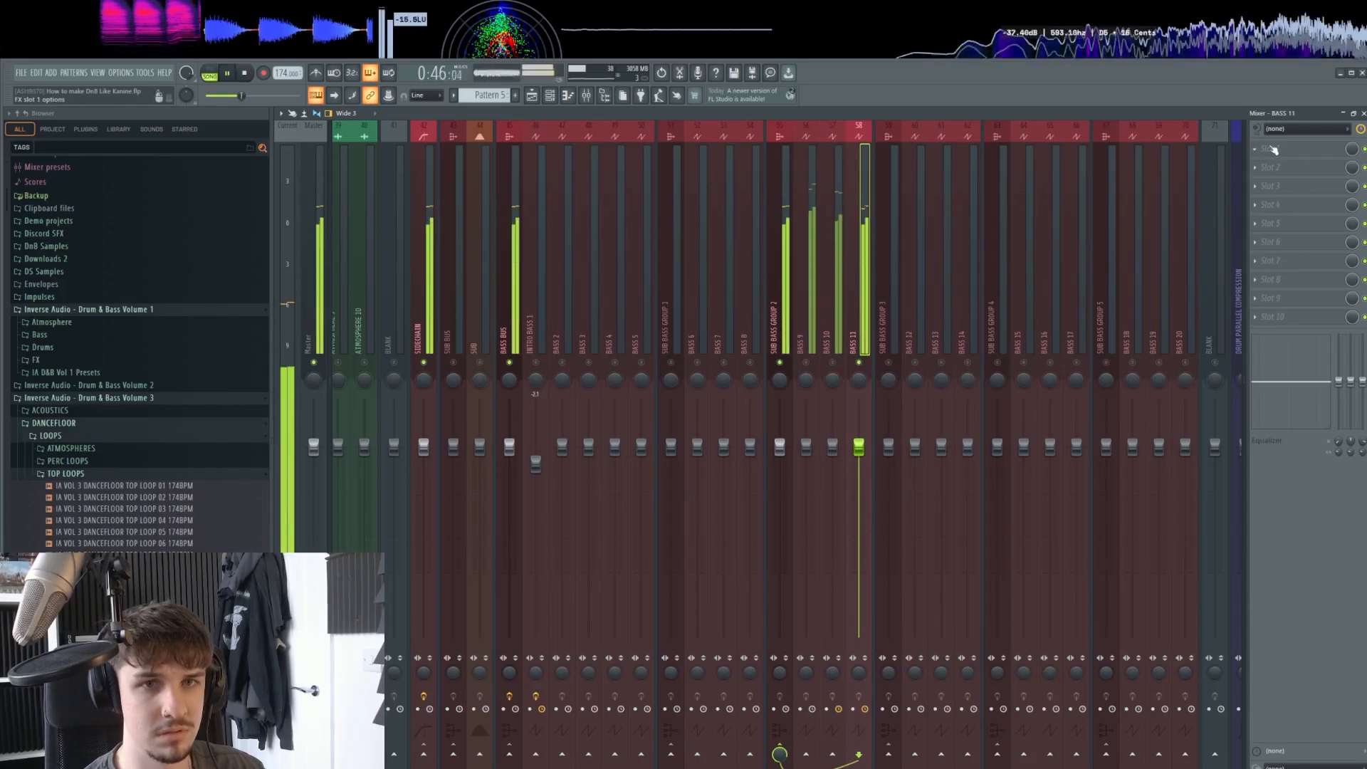
pyautogui.click(803, 332)
pyautogui.press('space')
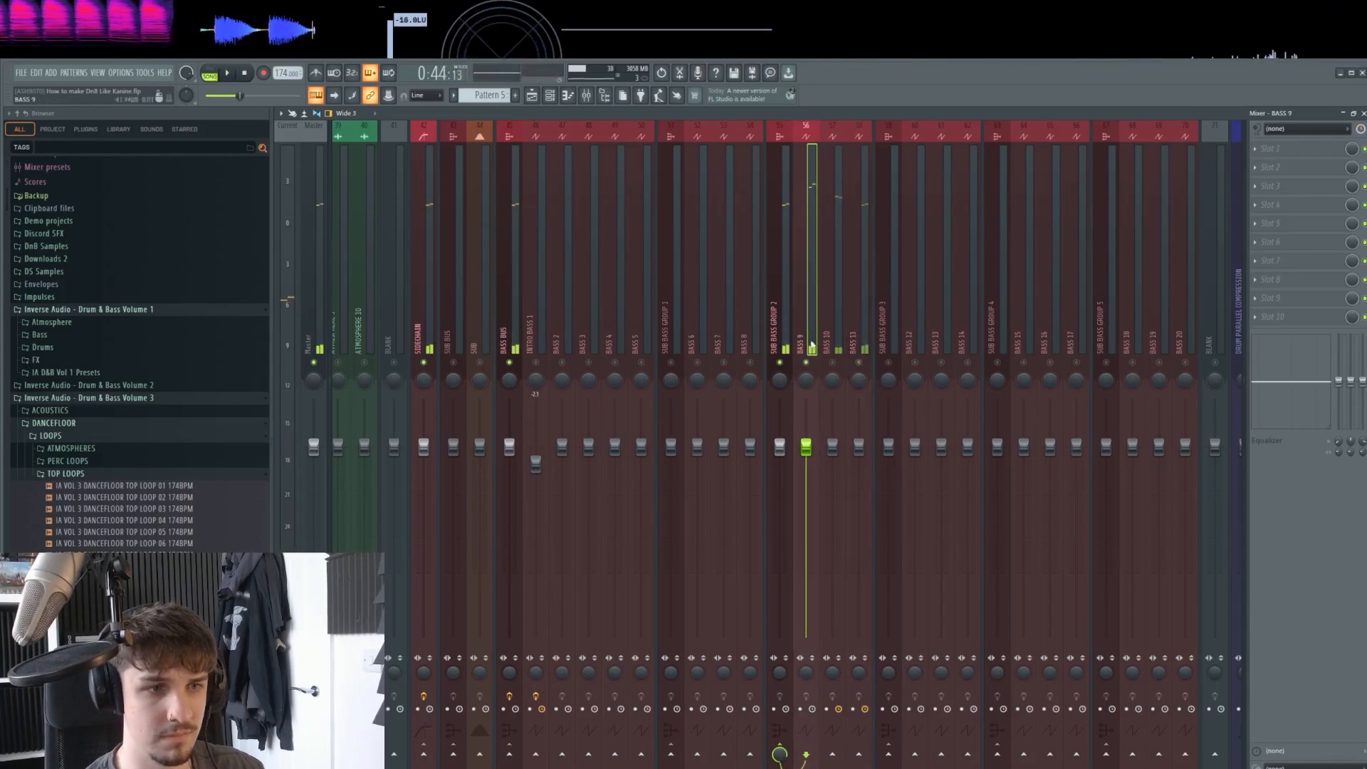
# Load Pro-Q 3 on BASS 11 with a low cut, a boost of about 8.5 dB near 1.3 kHz, and a dip in the highs.
pyautogui.click(854, 334)
pyautogui.click(1255, 148)
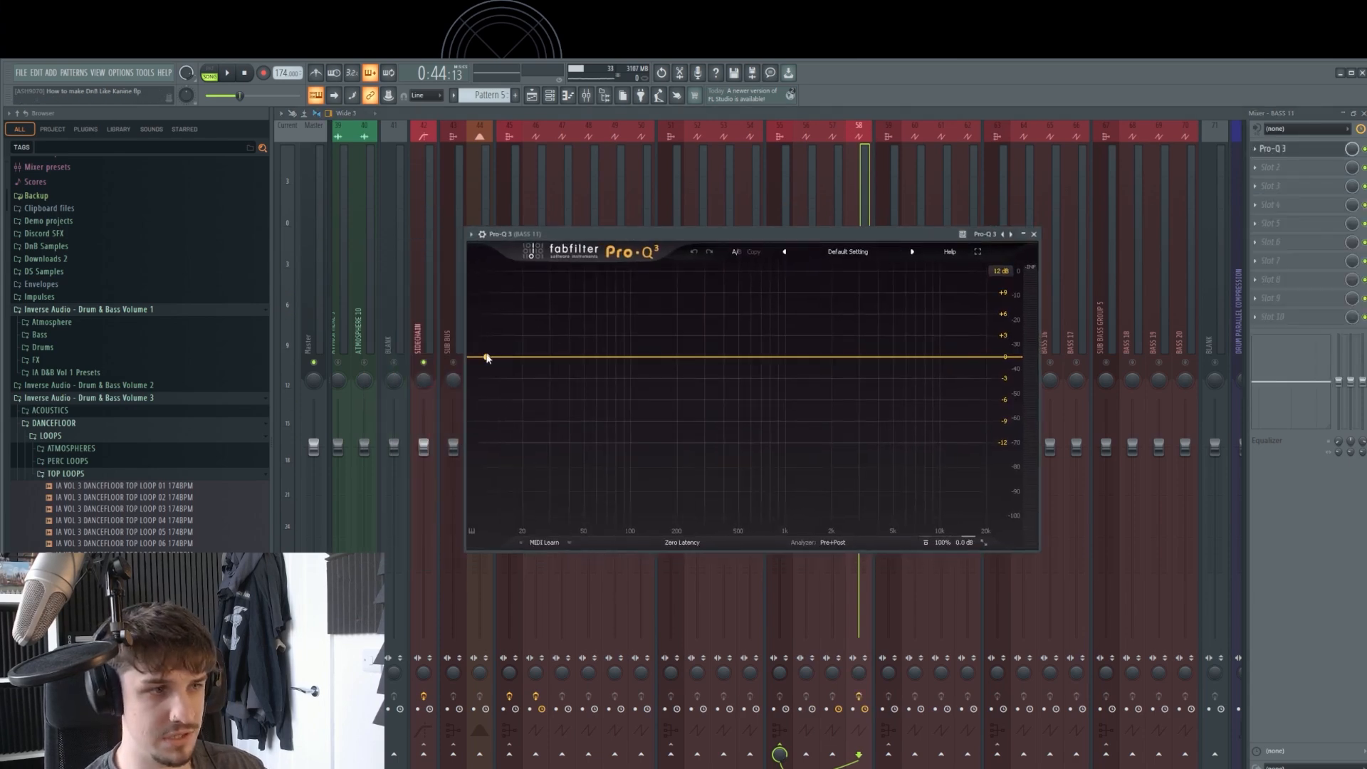
pyautogui.moveTo(487, 357); pyautogui.dragTo(705, 385)
pyautogui.click(526, 430)
pyautogui.moveTo(845, 235); pyautogui.dragTo(902, 335)
pyautogui.press('Escape')
pyautogui.click(1310, 151)
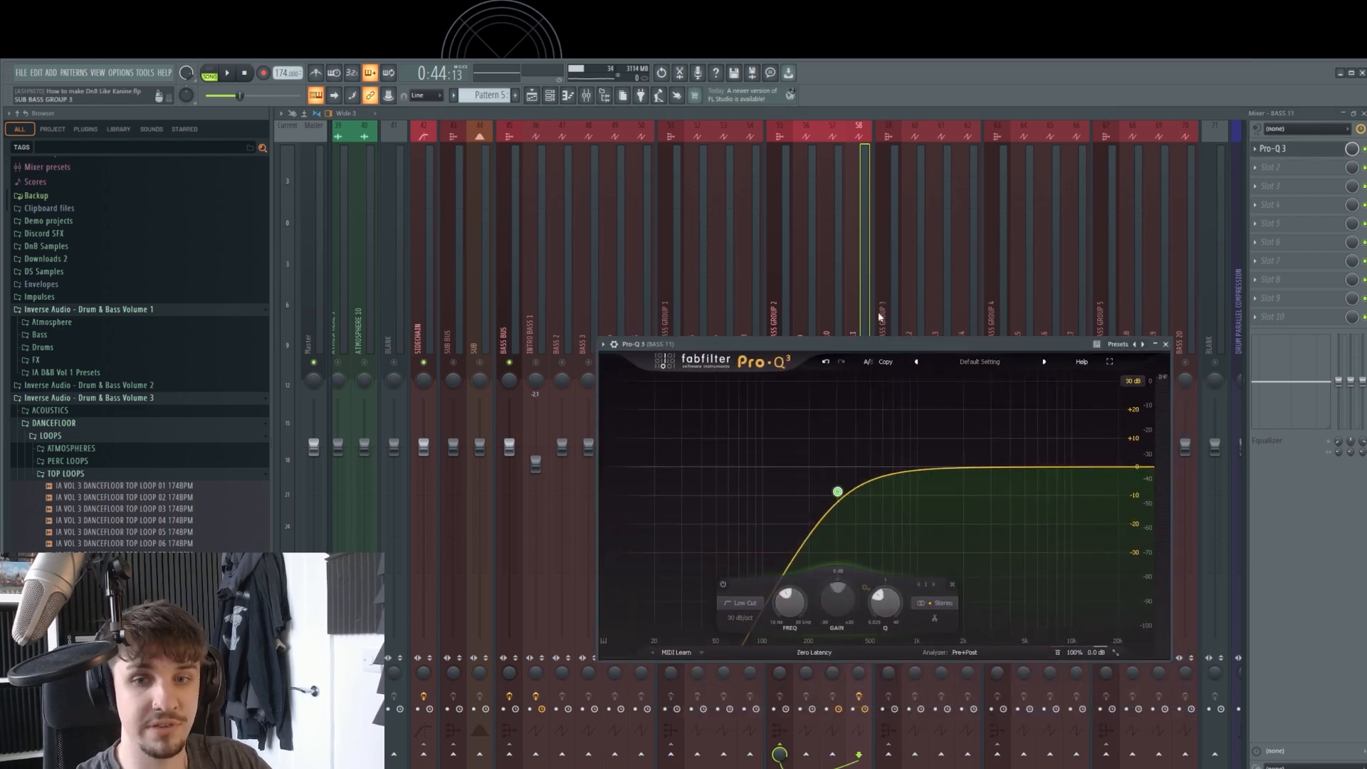
pyautogui.press('space')
pyautogui.moveTo(918, 469); pyautogui.dragTo(995, 442)
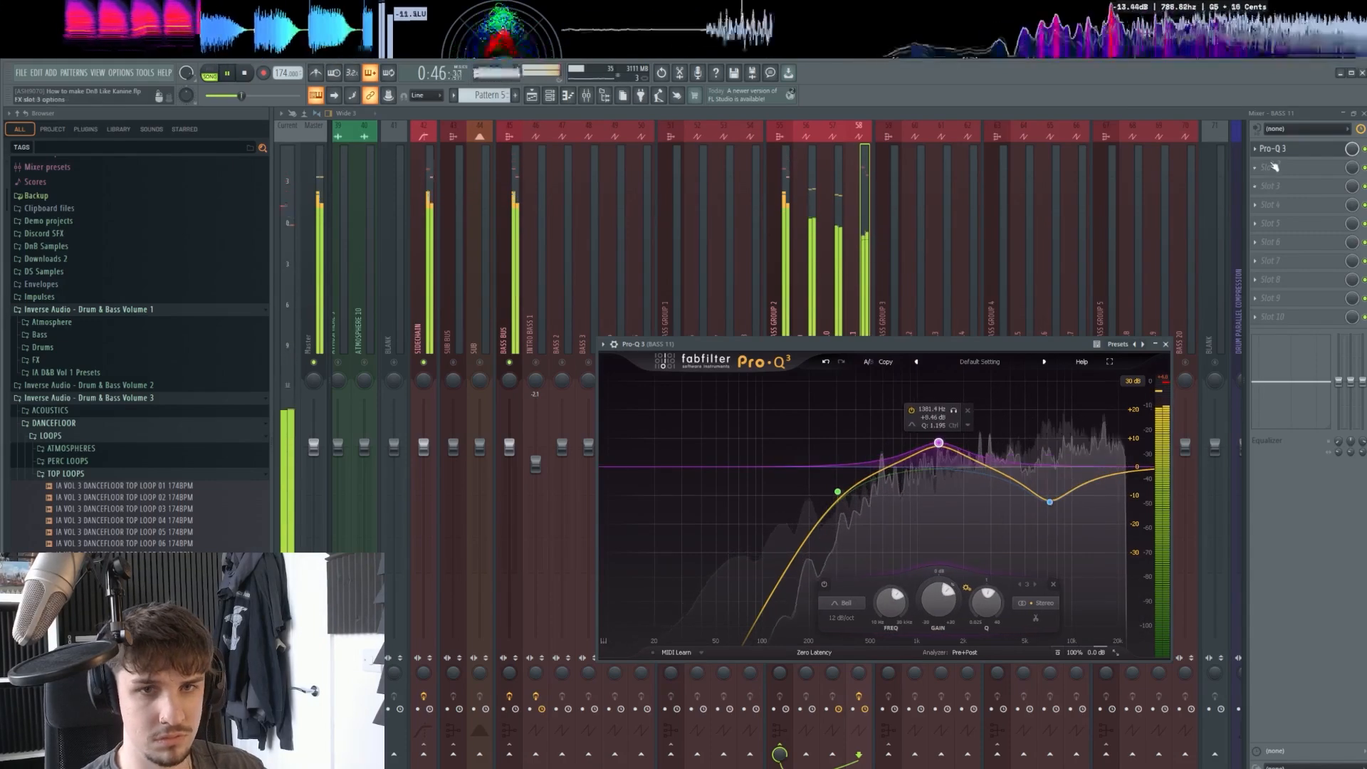
# Add Wider to BASS 11 after the equaliser and set its width to 71%.
pyautogui.click(1275, 167)
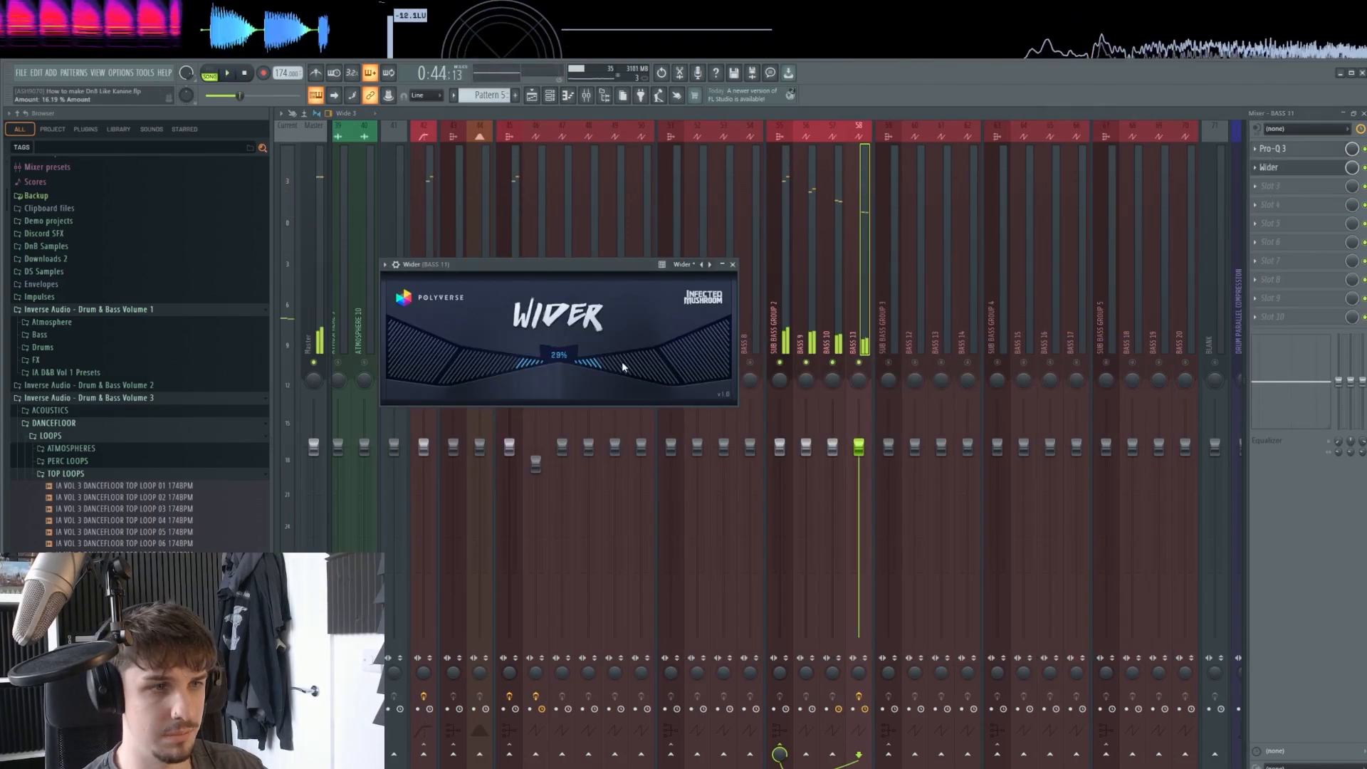
pyautogui.moveTo(631, 280); pyautogui.dragTo(730, 311)
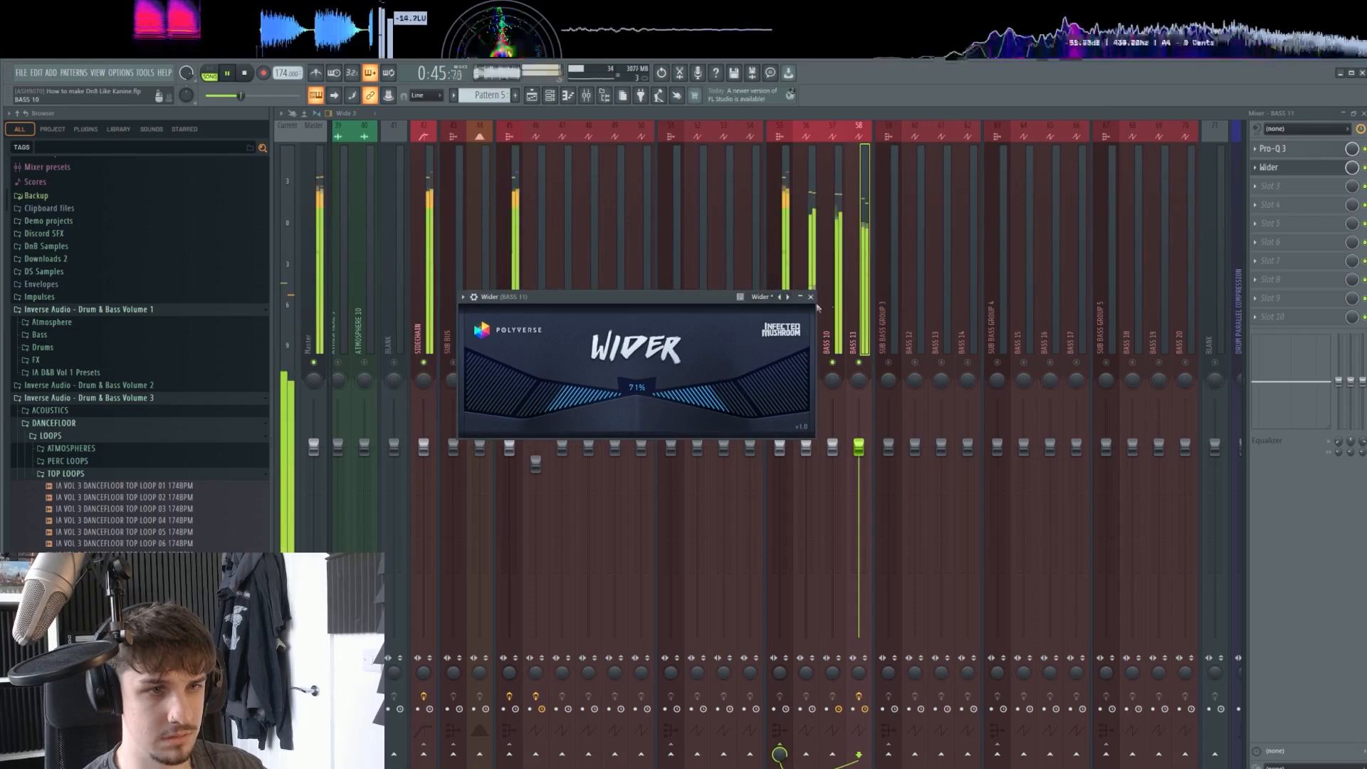
pyautogui.click(810, 296)
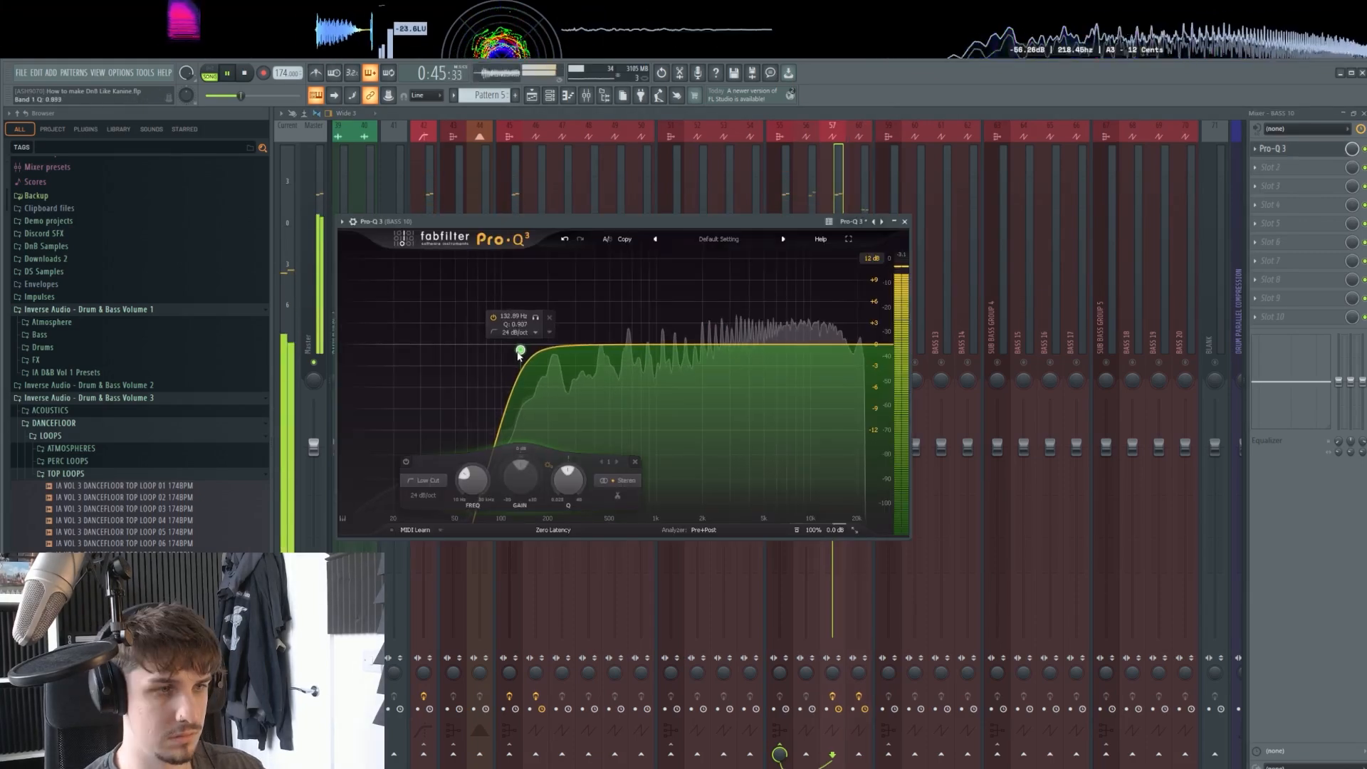
# Shape BASS 10 in Pro-Q 3 with a boost of about 4 dB near 1.2 kHz and a 10 kHz dip, and add Disperser.
pyautogui.click(641, 346)
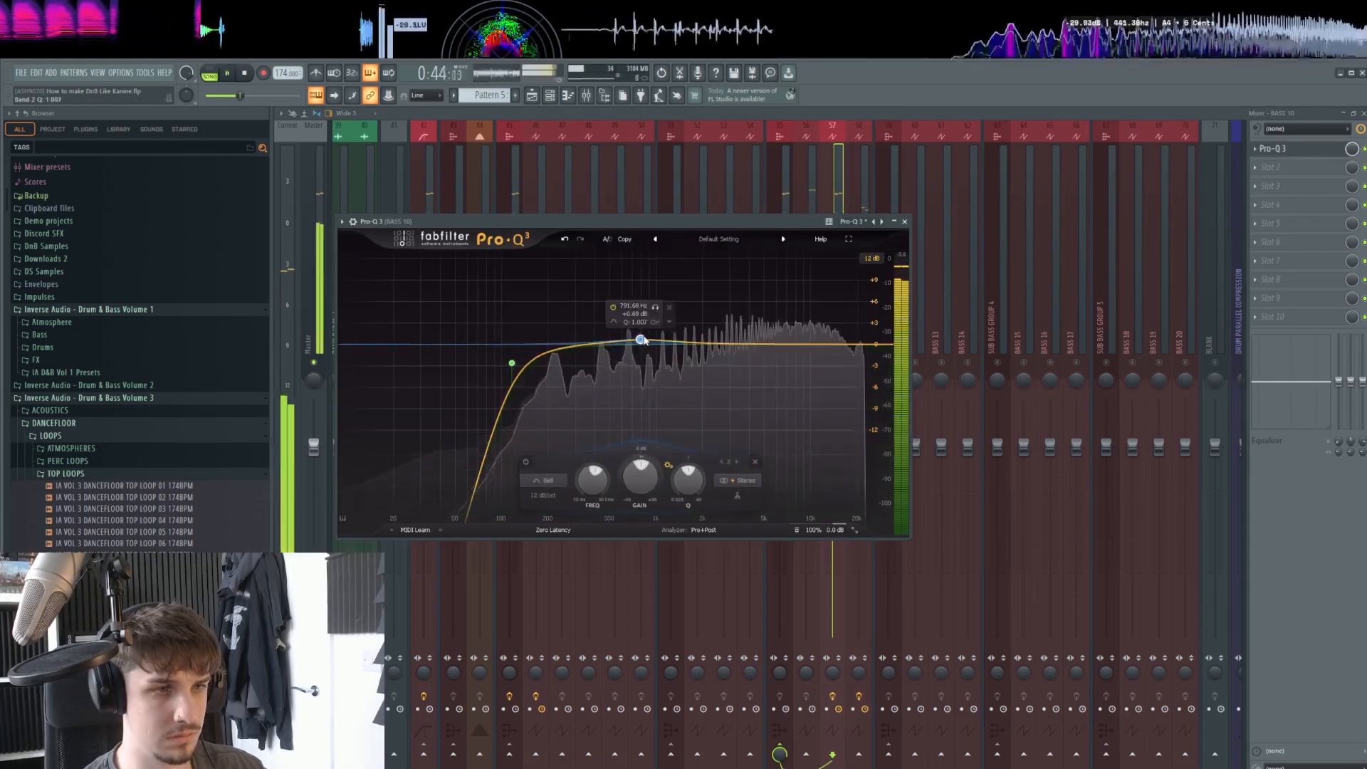
pyautogui.moveTo(627, 344); pyautogui.dragTo(680, 292)
pyautogui.scroll(1, 680, 292)
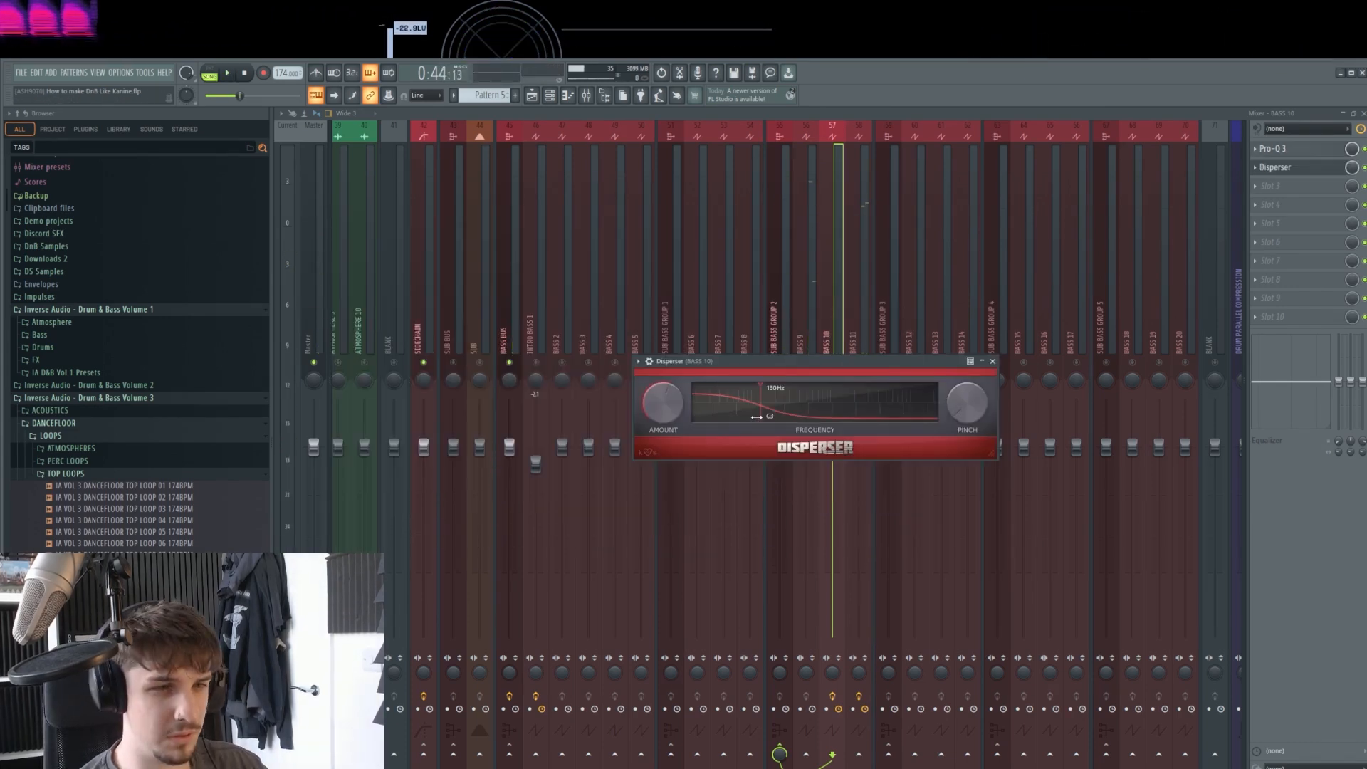
# Check the Pro-Q 3 curve on BASS 10 and set the Disperser frequency to about 1.05 kHz.
pyautogui.click(1303, 150)
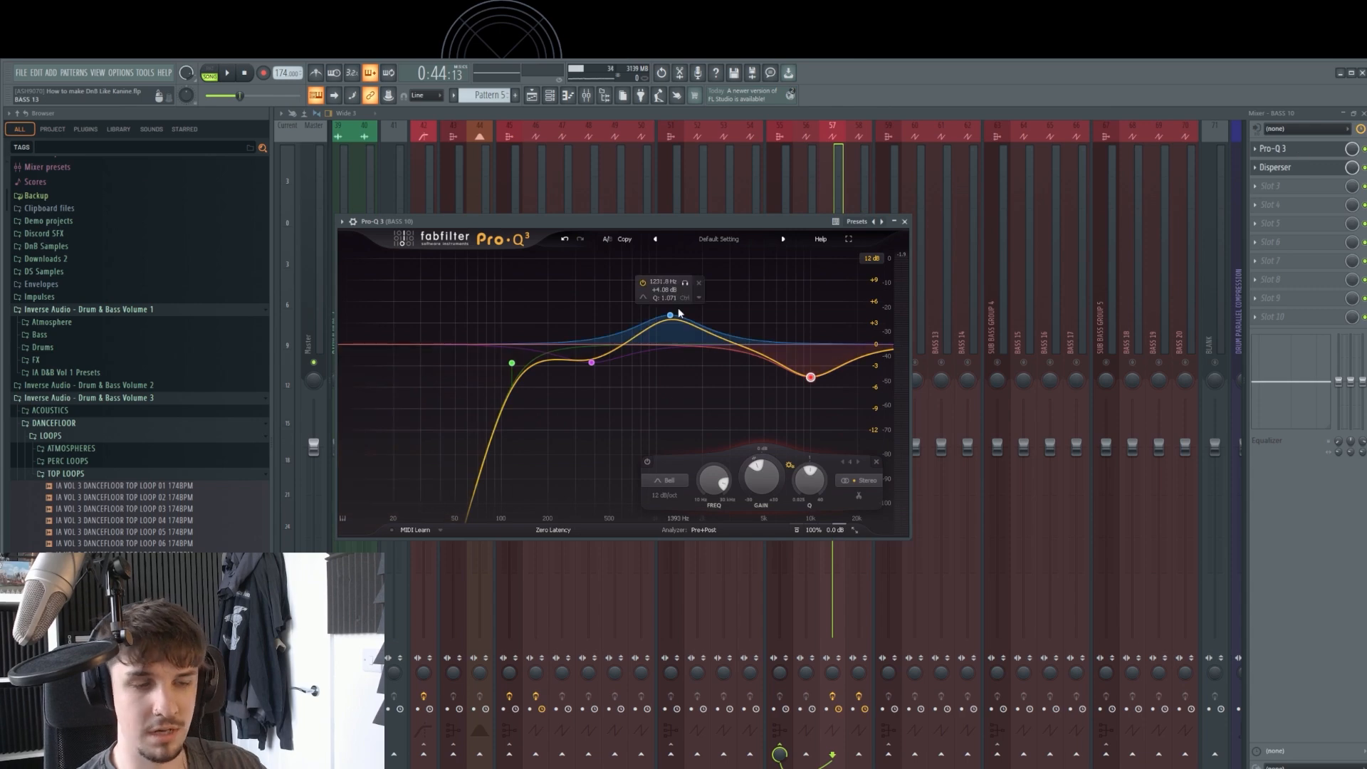
pyautogui.click(904, 222)
pyautogui.click(1294, 168)
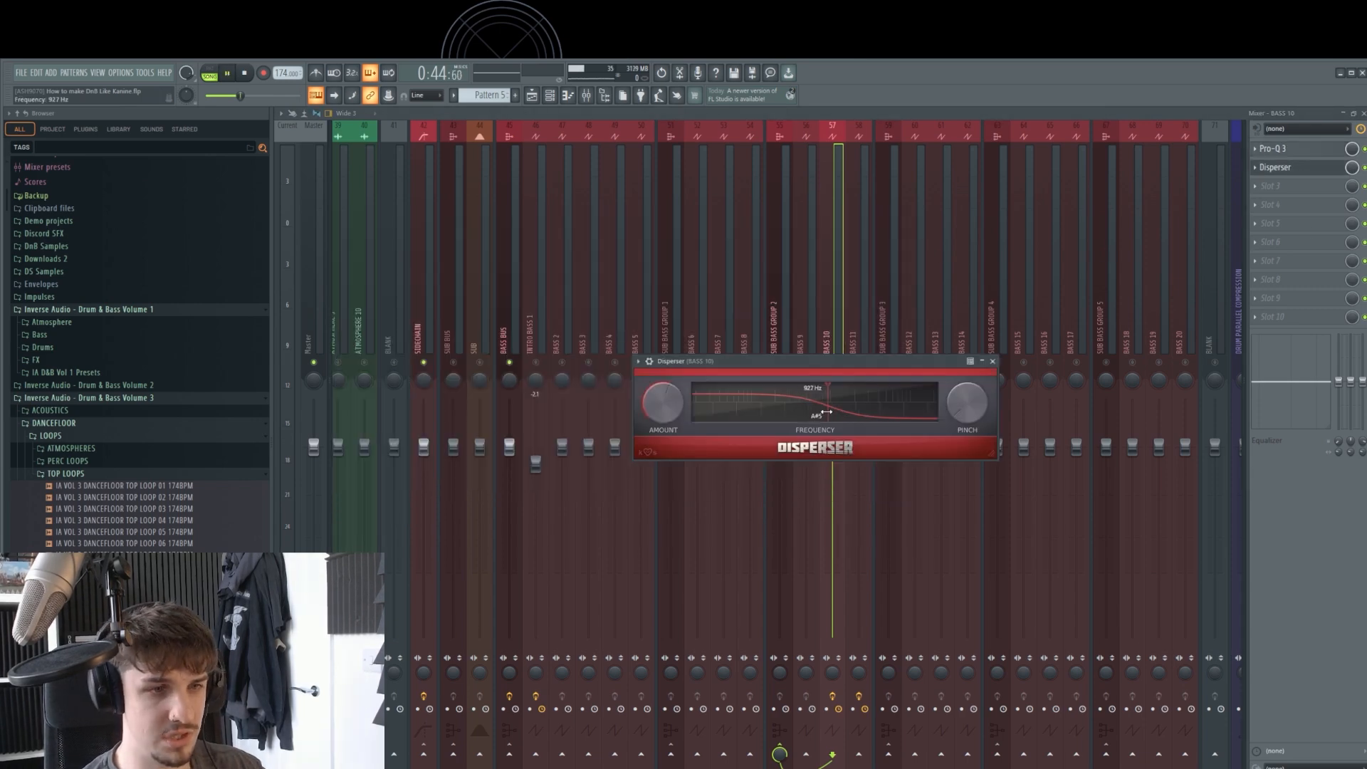
pyautogui.moveTo(826, 412); pyautogui.dragTo(846, 410)
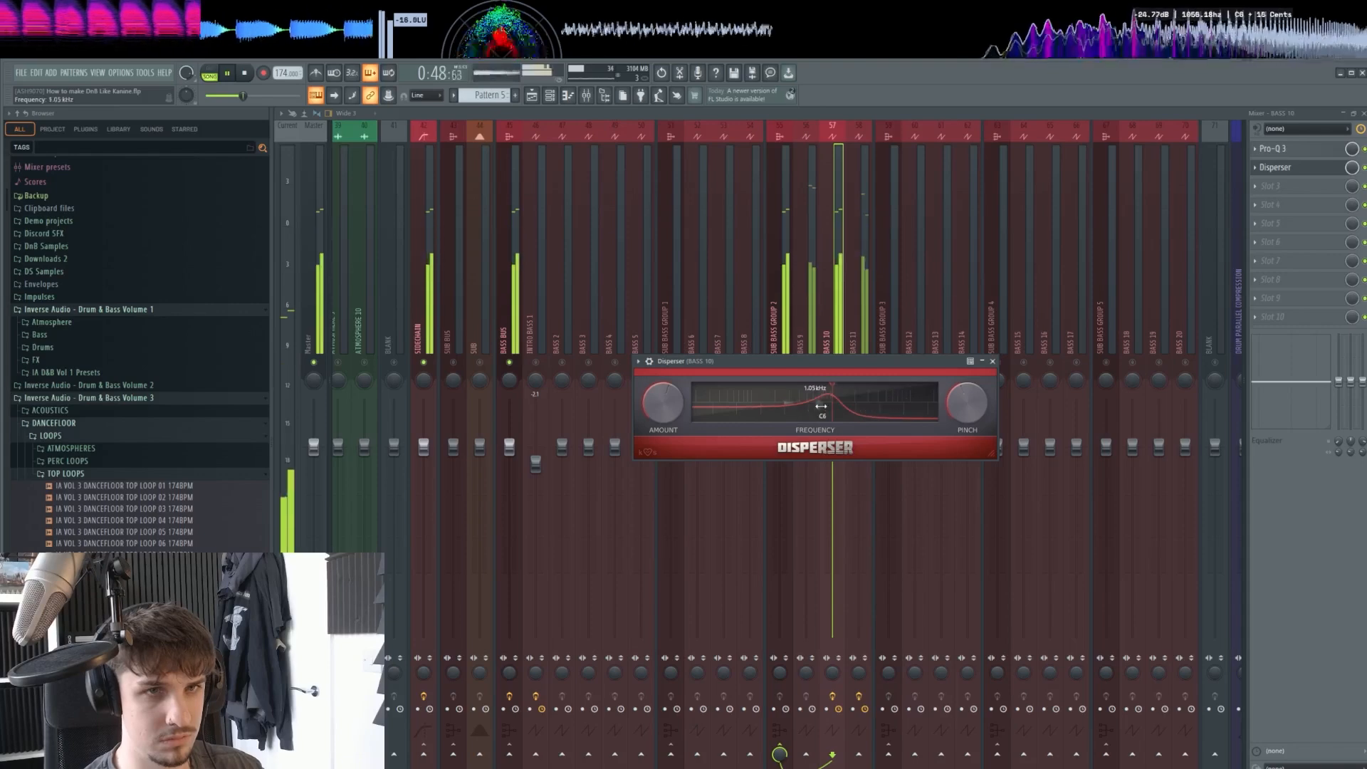
# Add Rift to BASS 10 with the Rubber wavefold as positive shape and Retro noise as negative shape.
pyautogui.click(1299, 313)
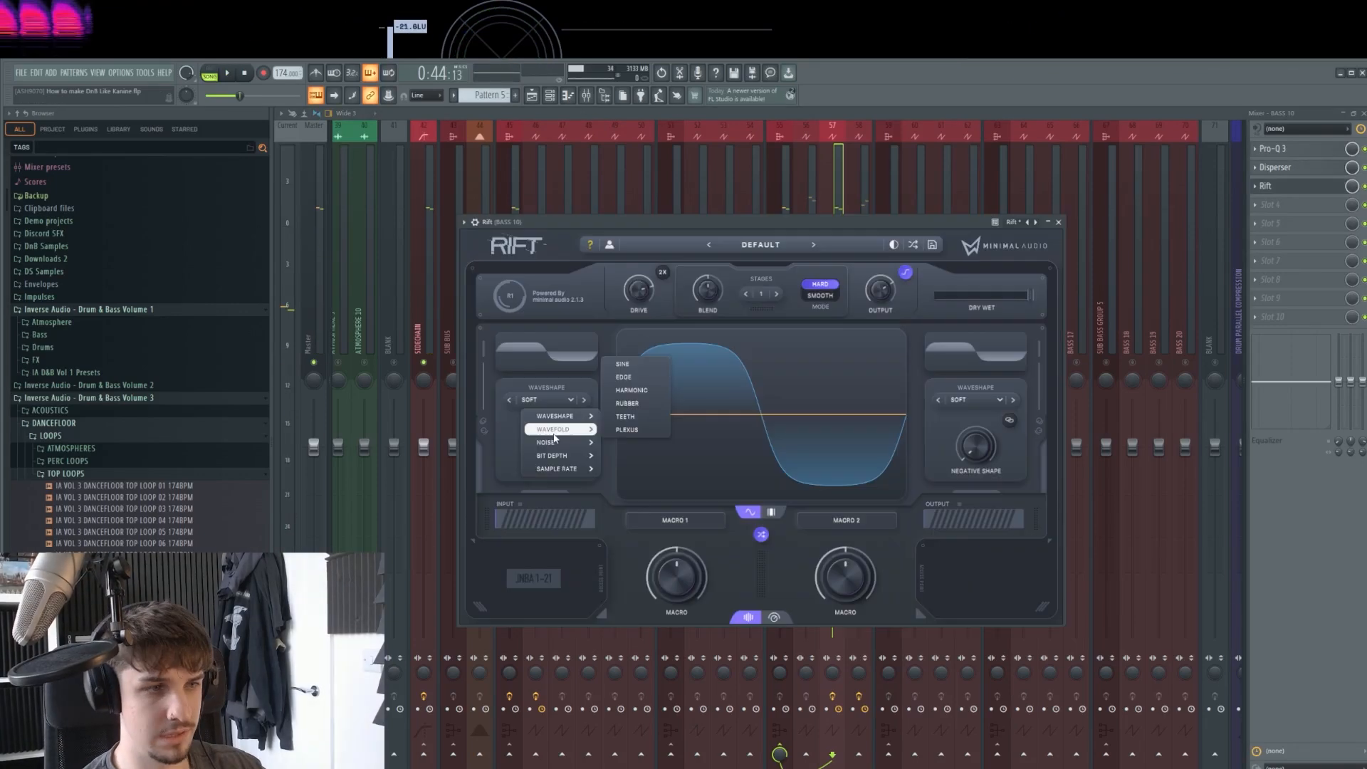
pyautogui.click(555, 427)
pyautogui.click(1094, 452)
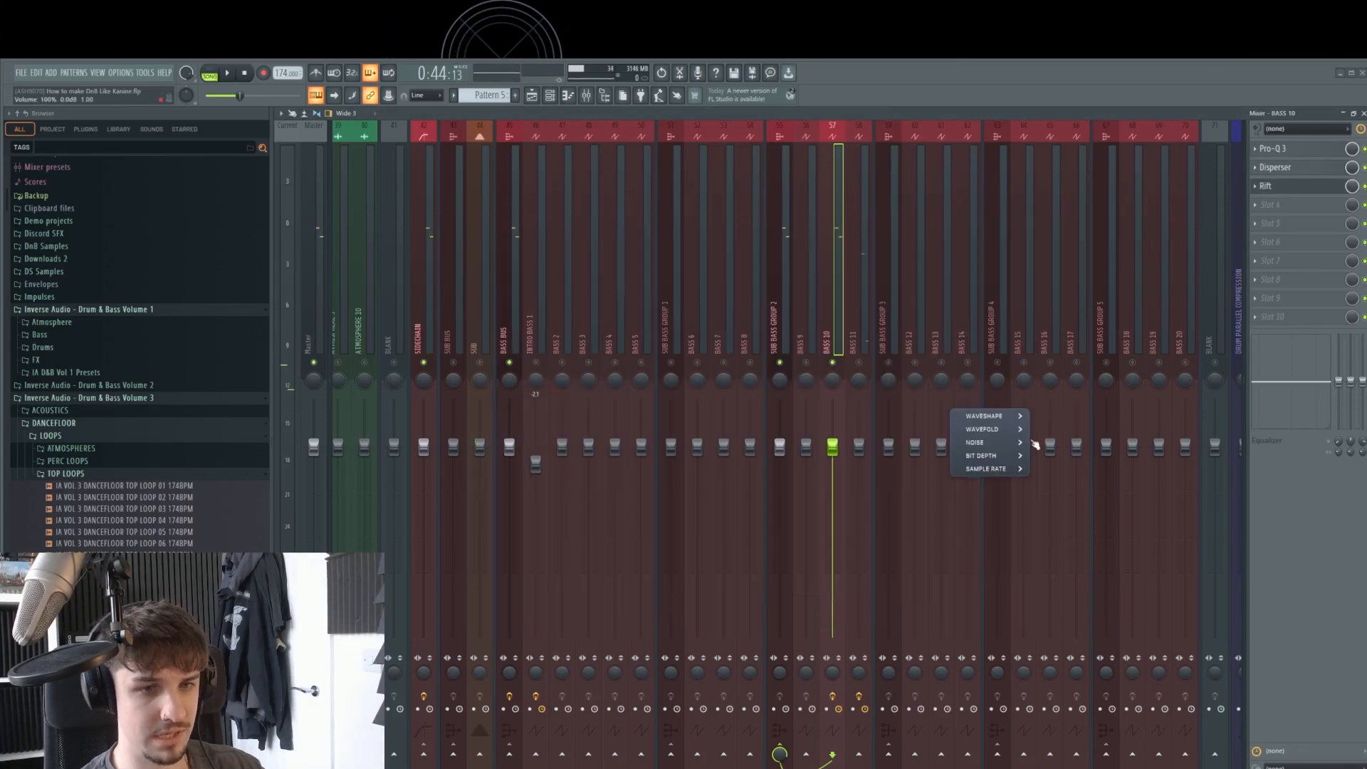
pyautogui.click(1068, 406)
pyautogui.click(1303, 191)
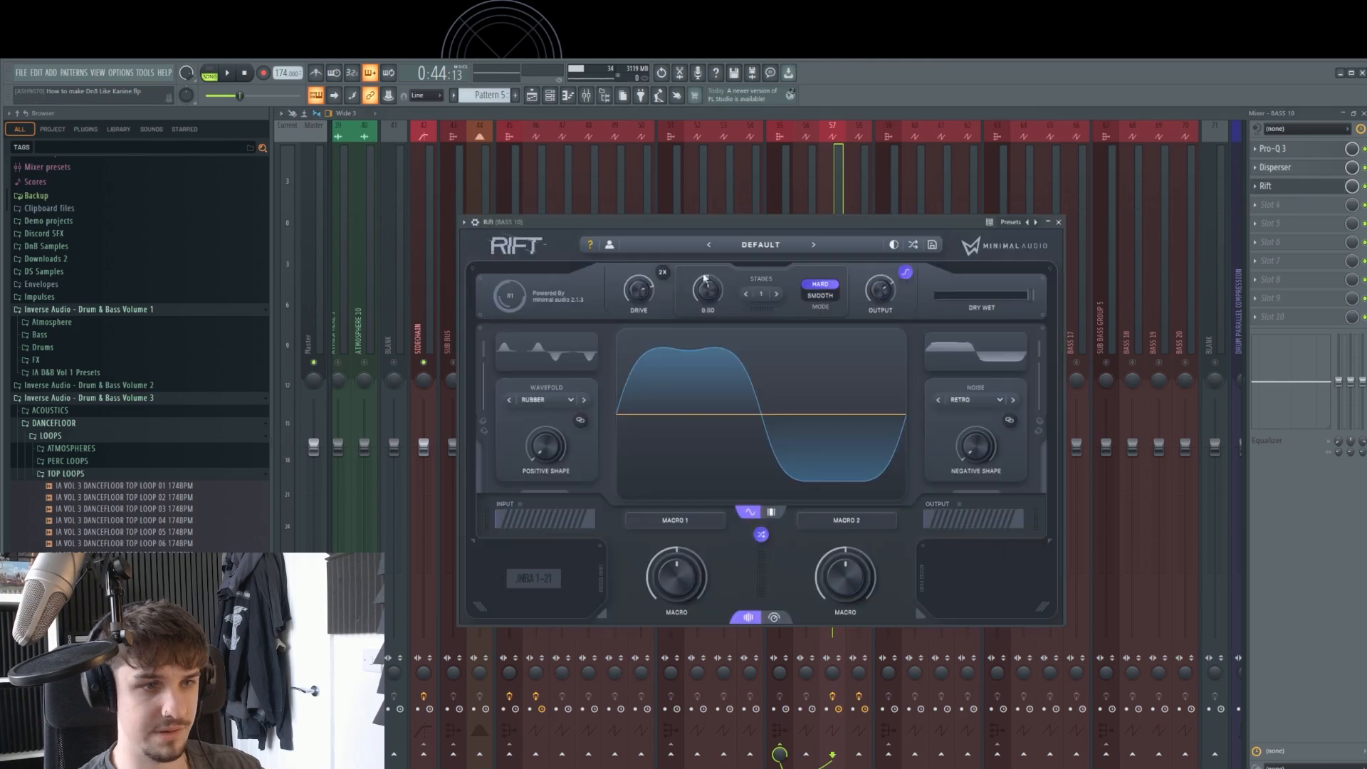
# Switch Rift's negative shape on BASS 10 to a wavefold and raise its amount while the drop plays.
pyautogui.moveTo(778, 218); pyautogui.dragTo(800, 209)
pyautogui.press('space')
pyautogui.click(991, 388)
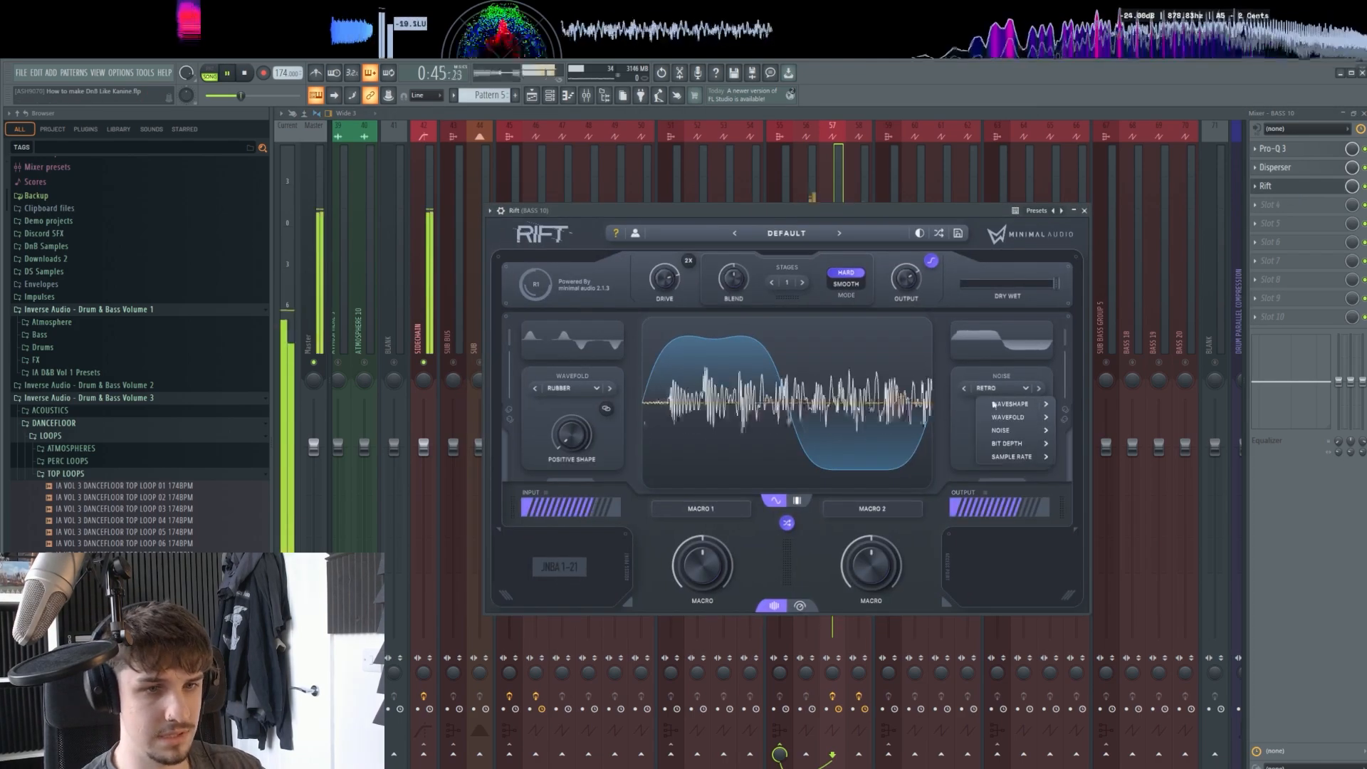
pyautogui.moveTo(1013, 417)
pyautogui.click(1085, 391)
pyautogui.moveTo(1003, 433); pyautogui.dragTo(1003, 380)
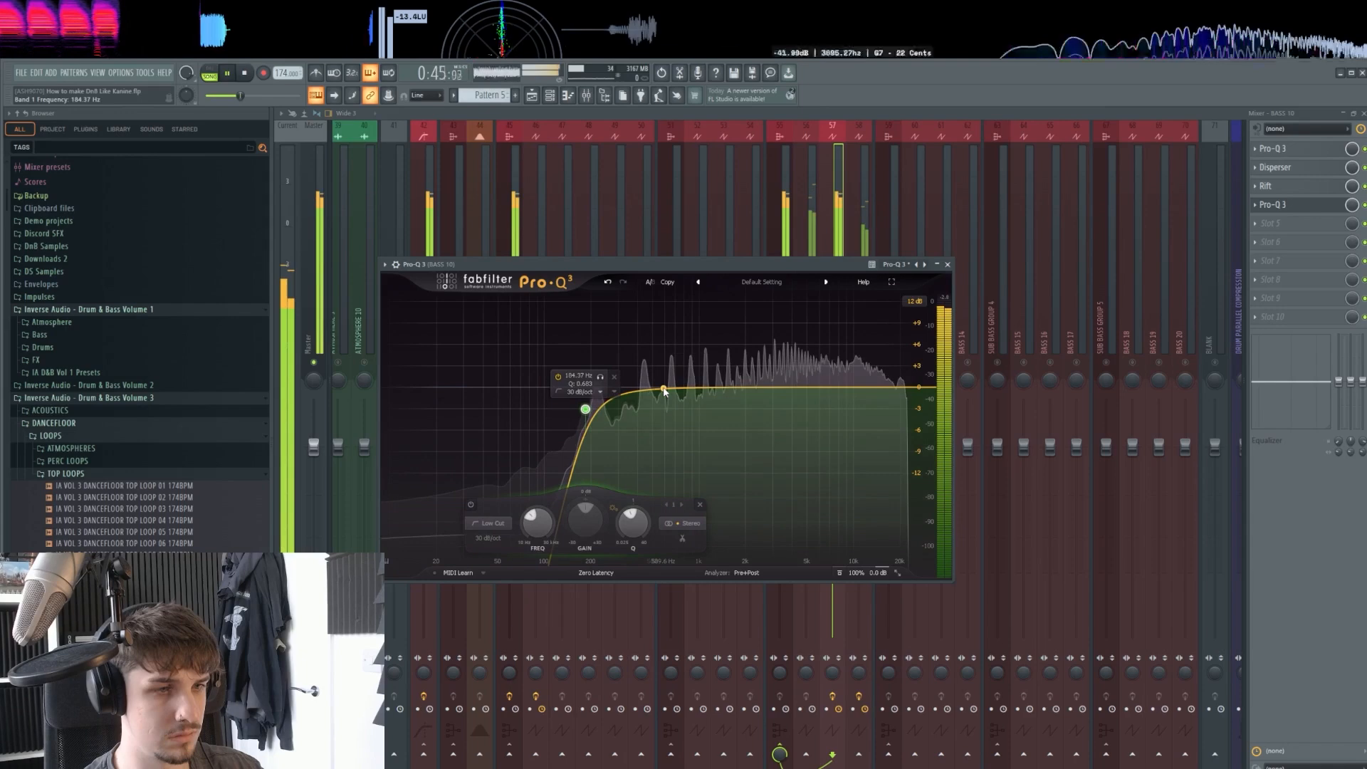
# In the second Pro-Q 3 on BASS 10, cut the low mids slightly and dip the upper mids by about 5 dB.
pyautogui.moveTo(664, 390)
pyautogui.mouseDown()
pyautogui.moveTo(677, 360)
pyautogui.moveTo(661, 406)
pyautogui.mouseUp()
pyautogui.moveTo(776, 395); pyautogui.dragTo(807, 421)
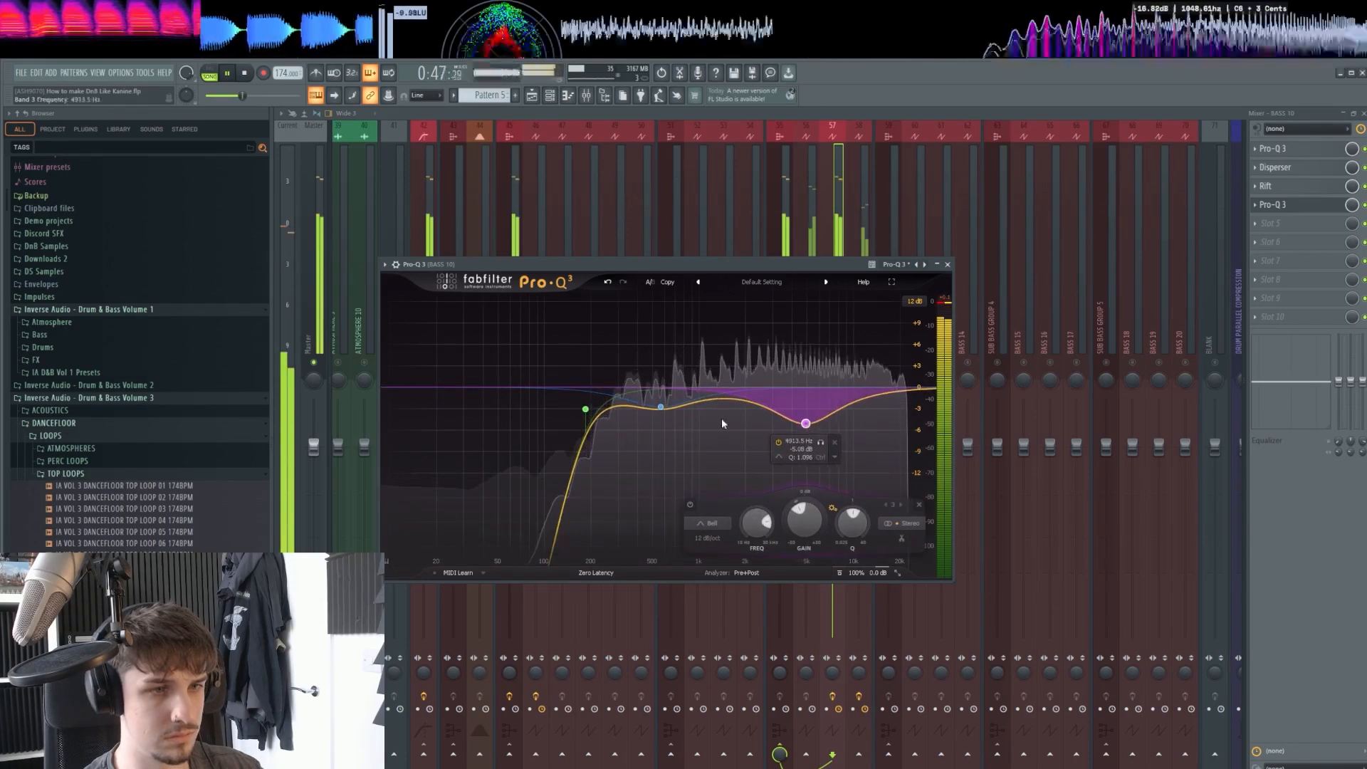
pyautogui.moveTo(660, 407); pyautogui.dragTo(636, 396)
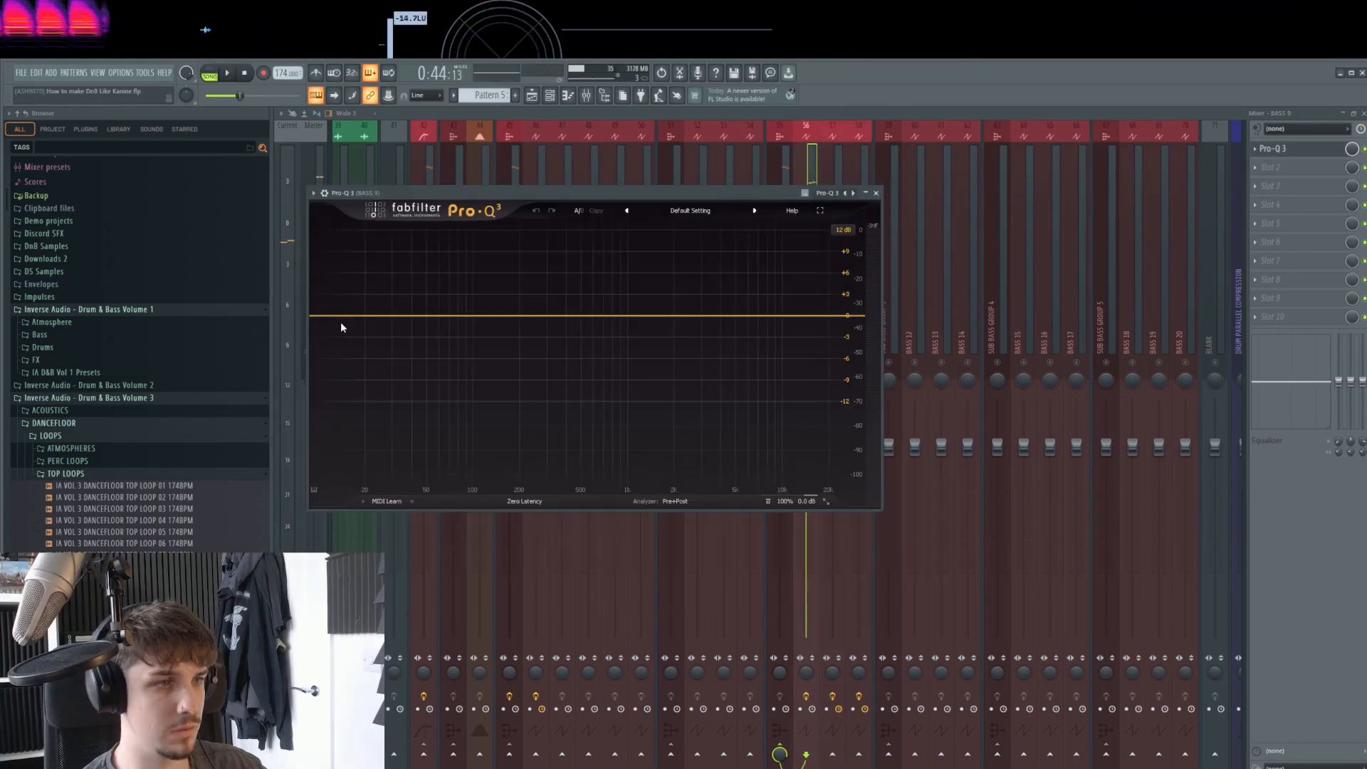
# Set up Pro-Q 3 on BASS 9 with a low cut at about 183 Hz and a mid boost of about 2.7 dB.
pyautogui.moveTo(342, 317); pyautogui.dragTo(346, 339)
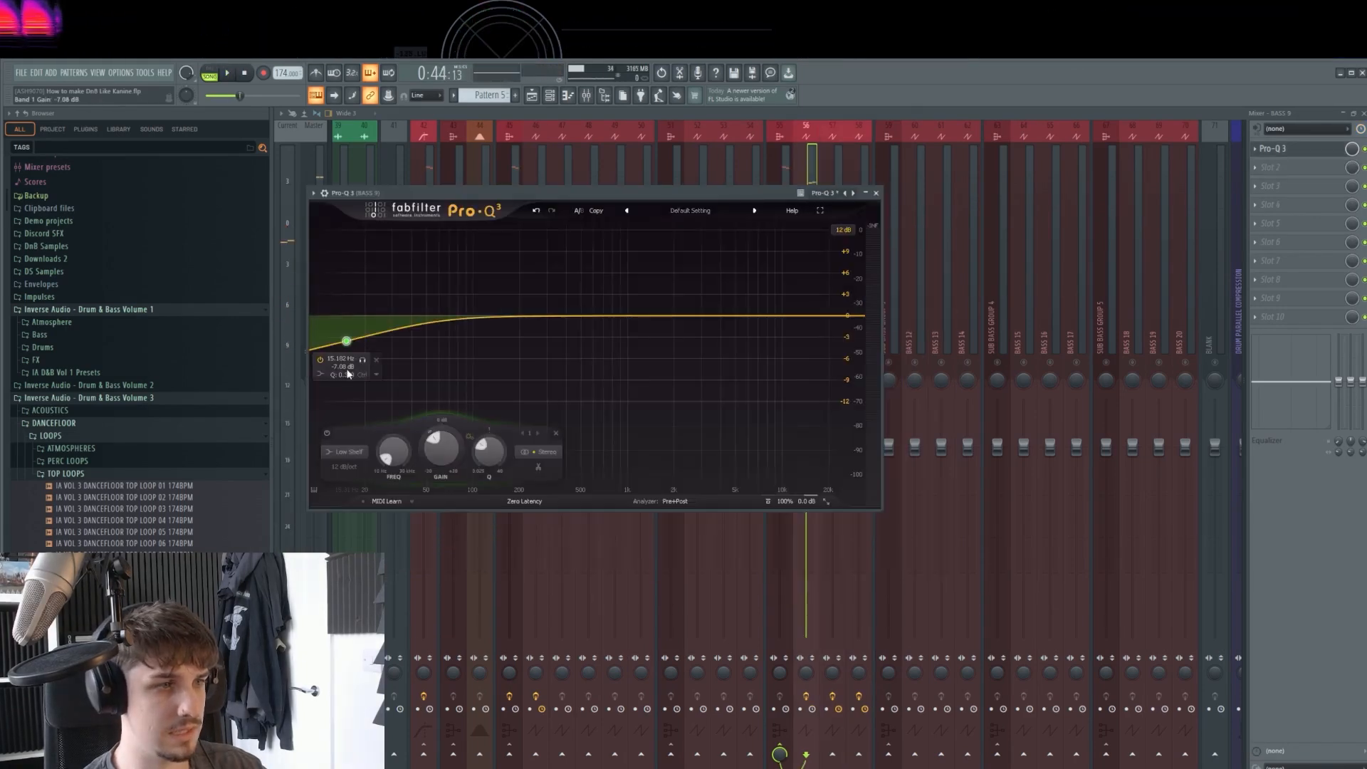
pyautogui.click(316, 375)
pyautogui.click(344, 386)
pyautogui.moveTo(339, 392); pyautogui.dragTo(513, 330)
pyautogui.press('space')
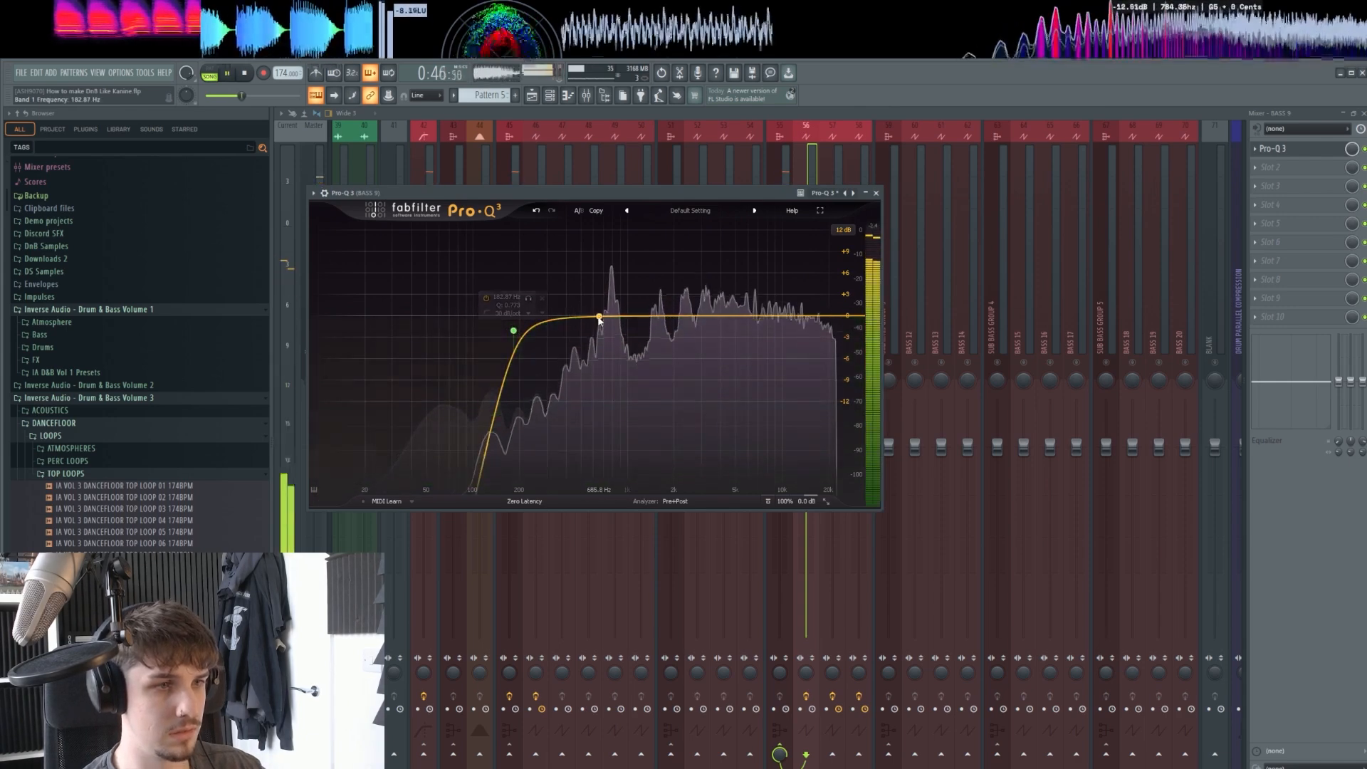
pyautogui.press('space')
pyautogui.moveTo(598, 317); pyautogui.dragTo(597, 297)
# Add Rift to BASS 9 and audition Growl Bass presets such as FM Eater and Rams Pulse over the drop.
pyautogui.click(1272, 152)
pyautogui.click(1255, 167)
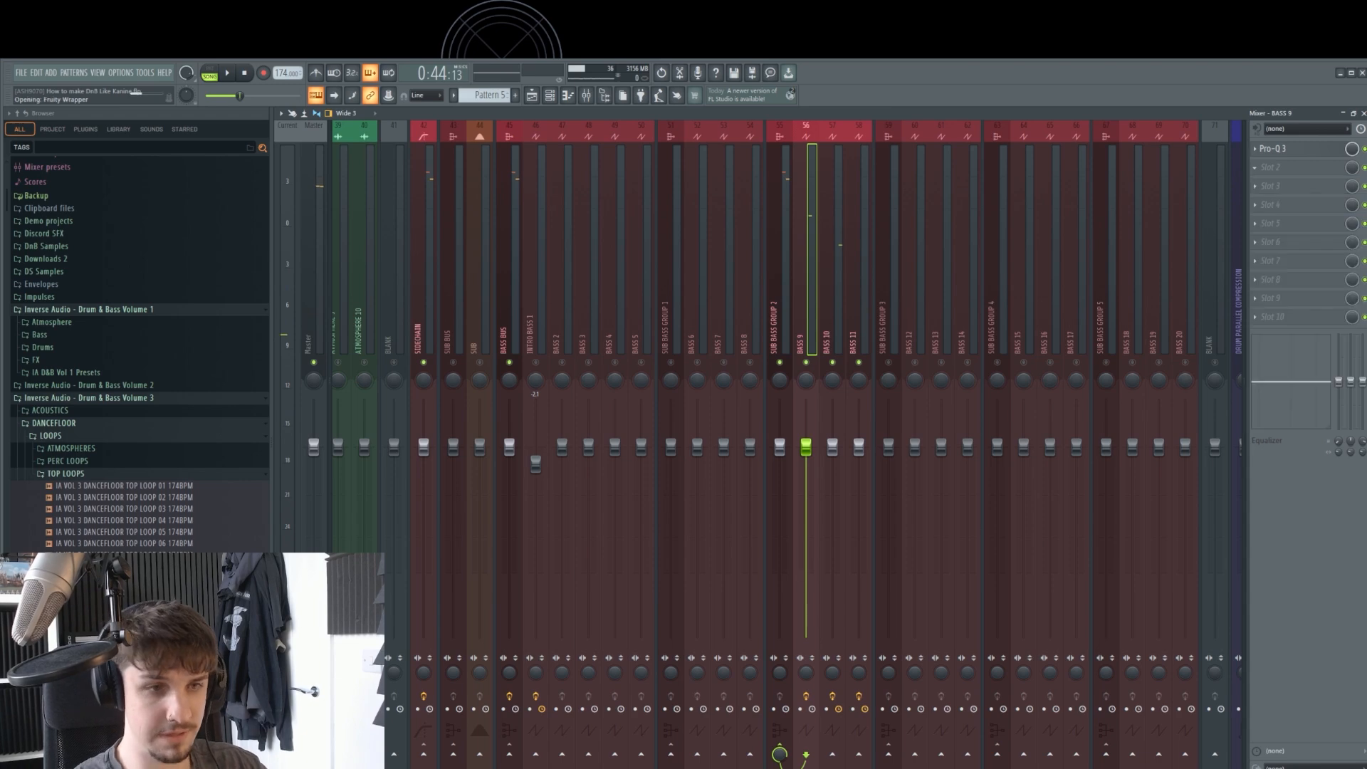
pyautogui.moveTo(783, 210); pyautogui.dragTo(950, 218)
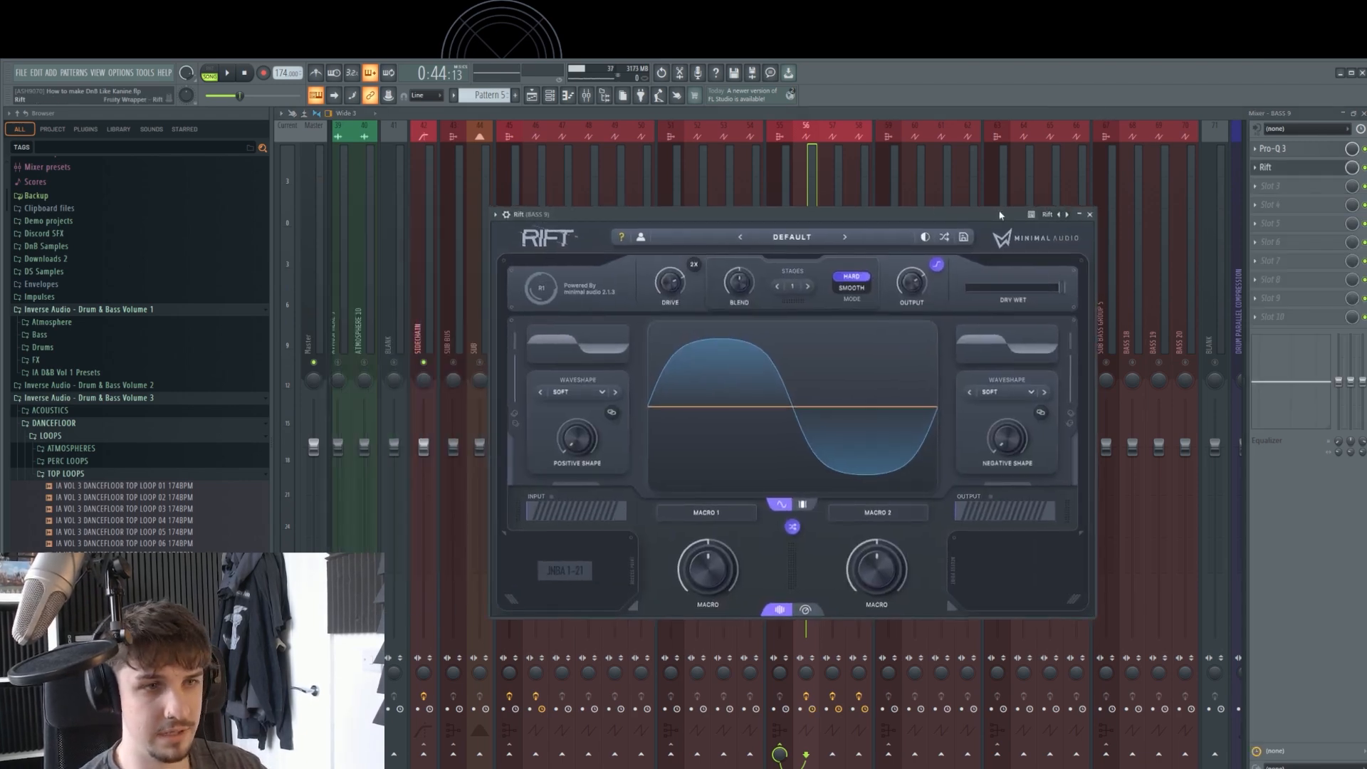
pyautogui.click(791, 238)
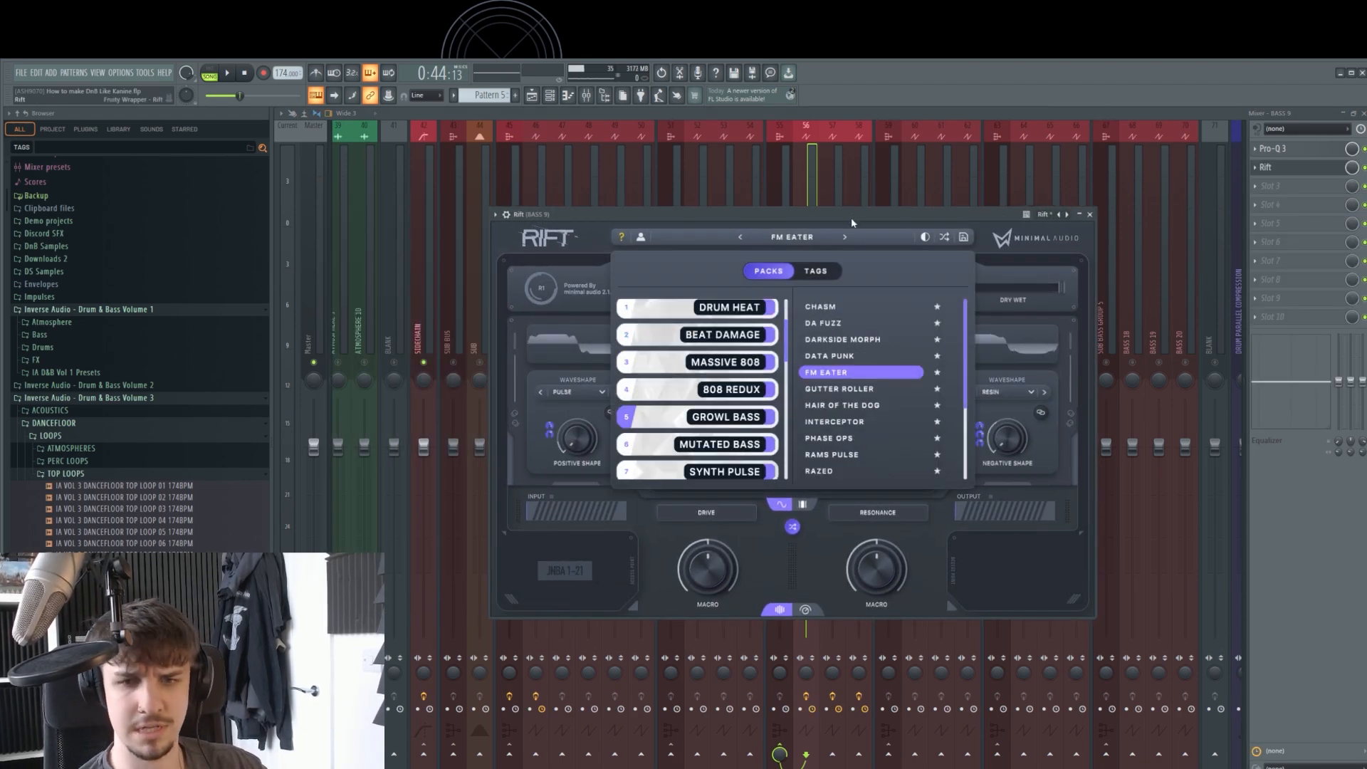
pyautogui.press('space')
pyautogui.moveTo(853, 214); pyautogui.dragTo(888, 222)
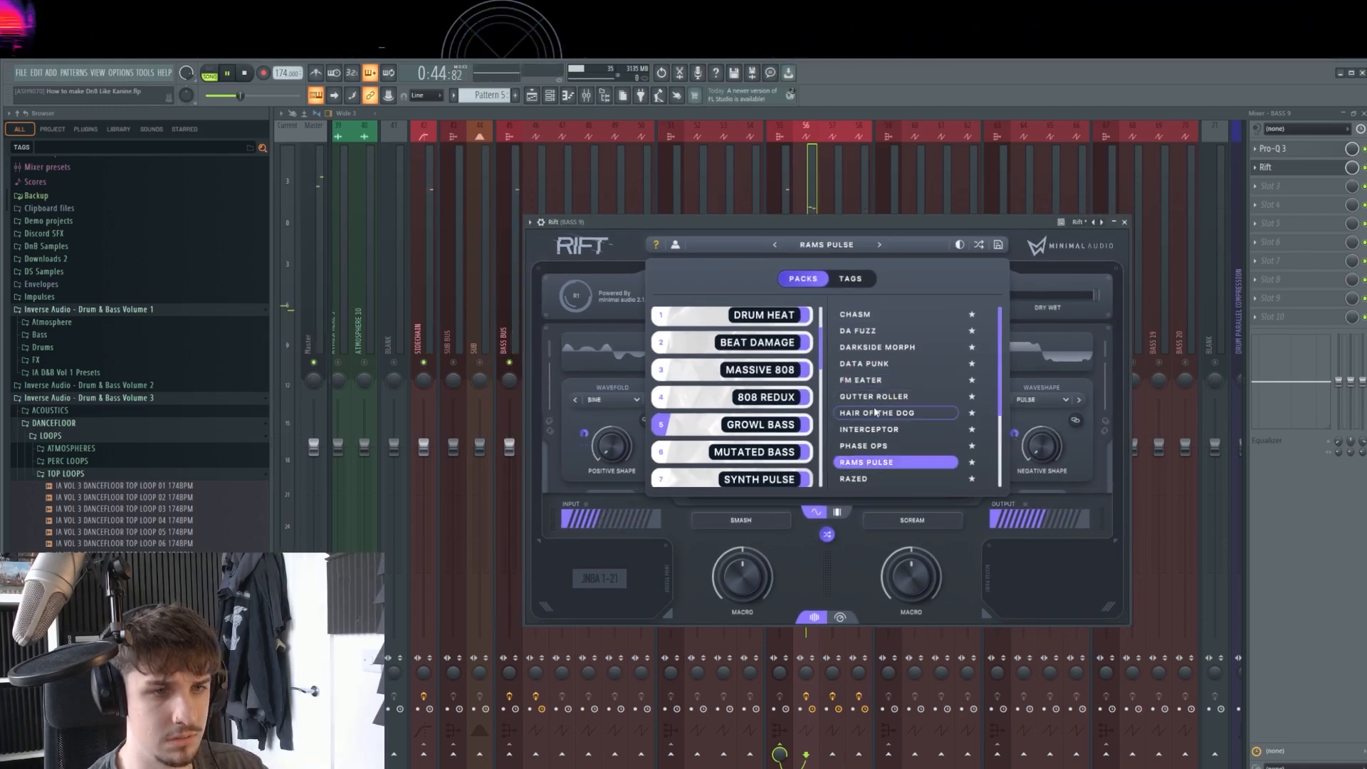
pyautogui.scroll(-2, 877, 412)
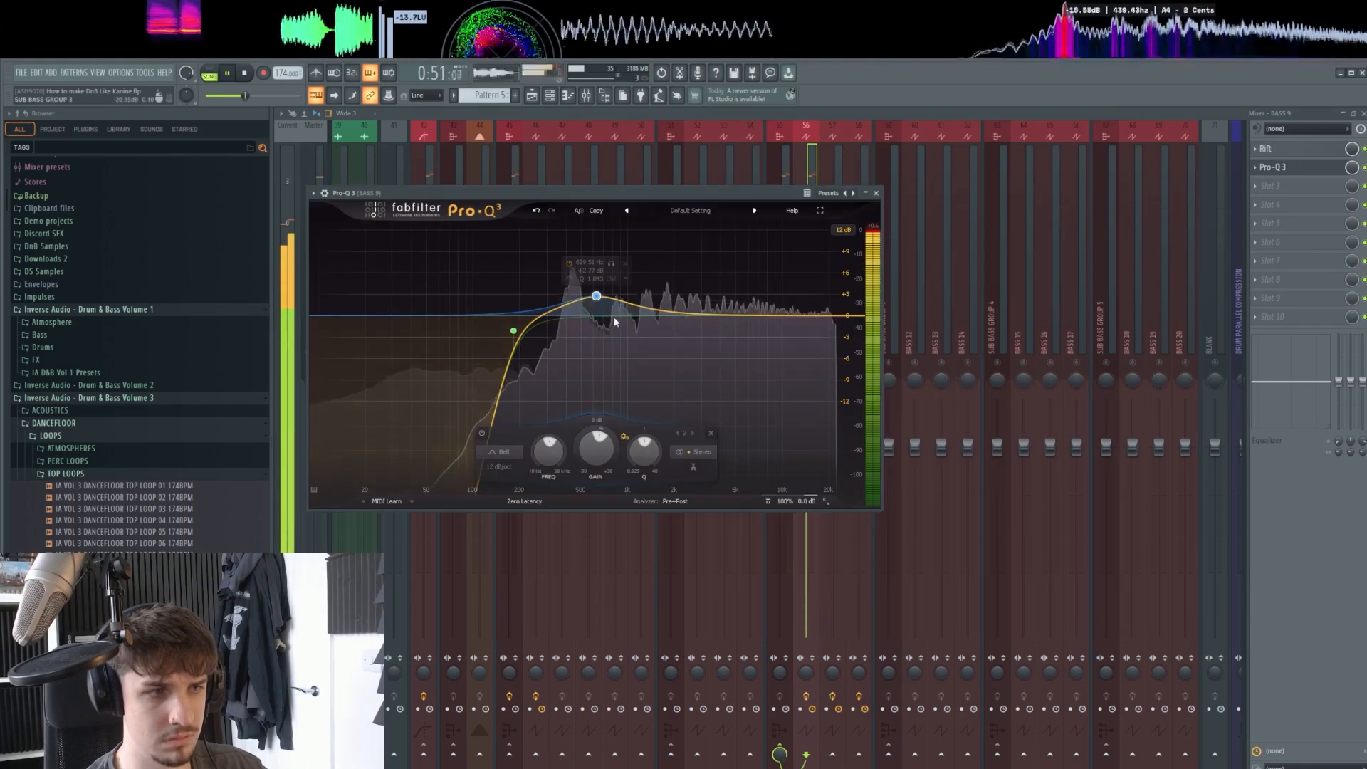
# Lower the low-cut point slightly and ease the mid boost in Pro-Q 3 on BASS 9.
pyautogui.moveTo(513, 329); pyautogui.dragTo(513, 334)
pyautogui.moveTo(597, 298); pyautogui.dragTo(595, 306)
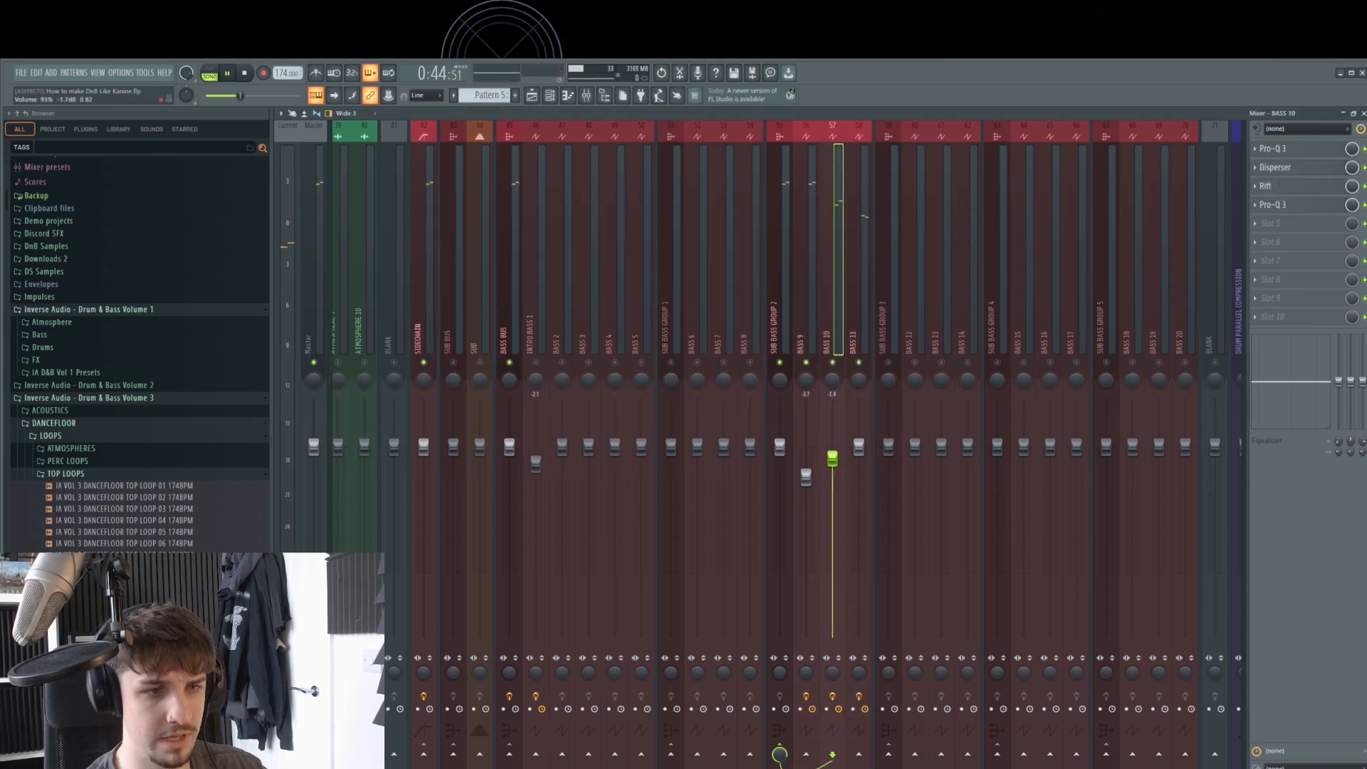
# Balance the drop bass layers by lowering the BASS 10 and BASS 11 faders and readjusting BASS 9 by roughly 2 to 3 dB.
pyautogui.moveTo(833, 457); pyautogui.dragTo(833, 477)
pyautogui.moveTo(859, 448); pyautogui.dragTo(806, 474)
pyautogui.click(832, 475)
# Put OTT and Decapitator on SUB BASS GROUP 2 and dial in the Decapitator's saturation during playback.
pyautogui.click(788, 314)
pyautogui.press('space')
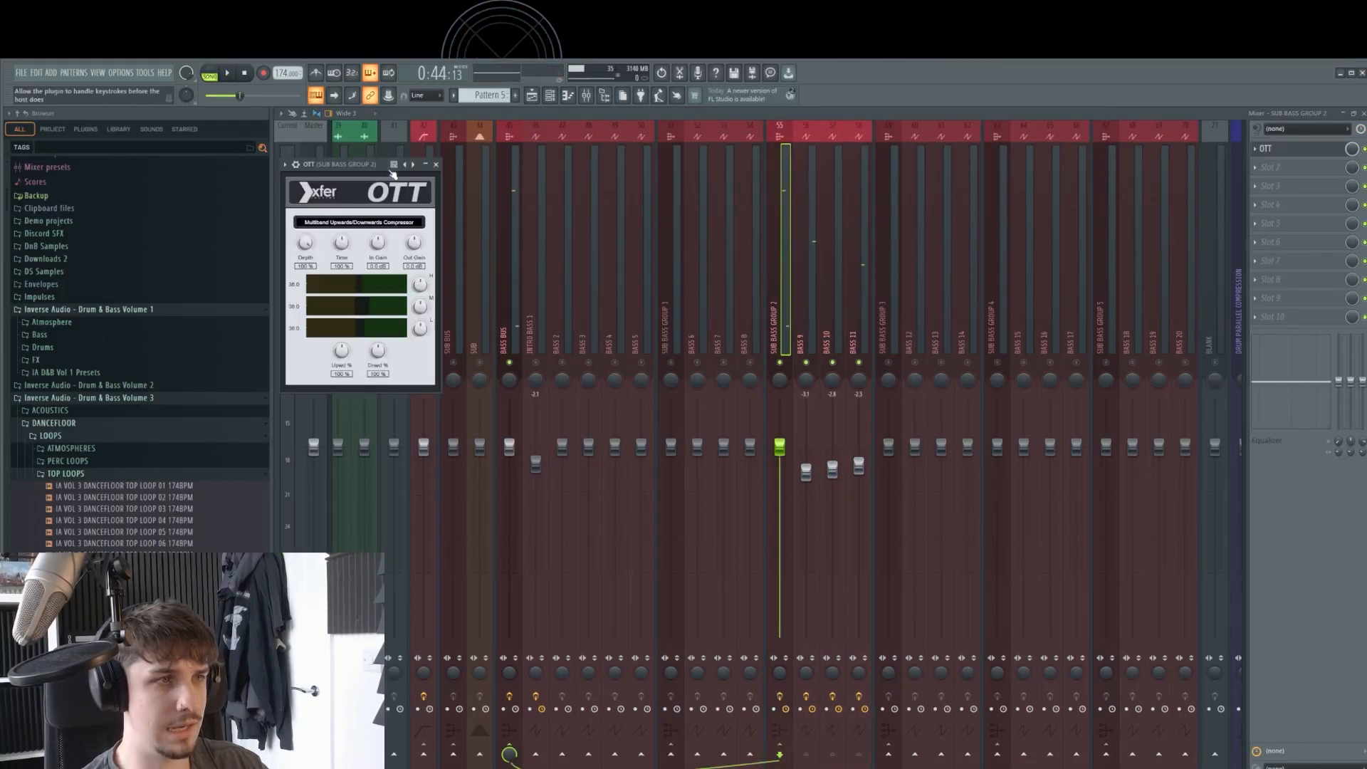
pyautogui.moveTo(391, 171); pyautogui.dragTo(831, 234)
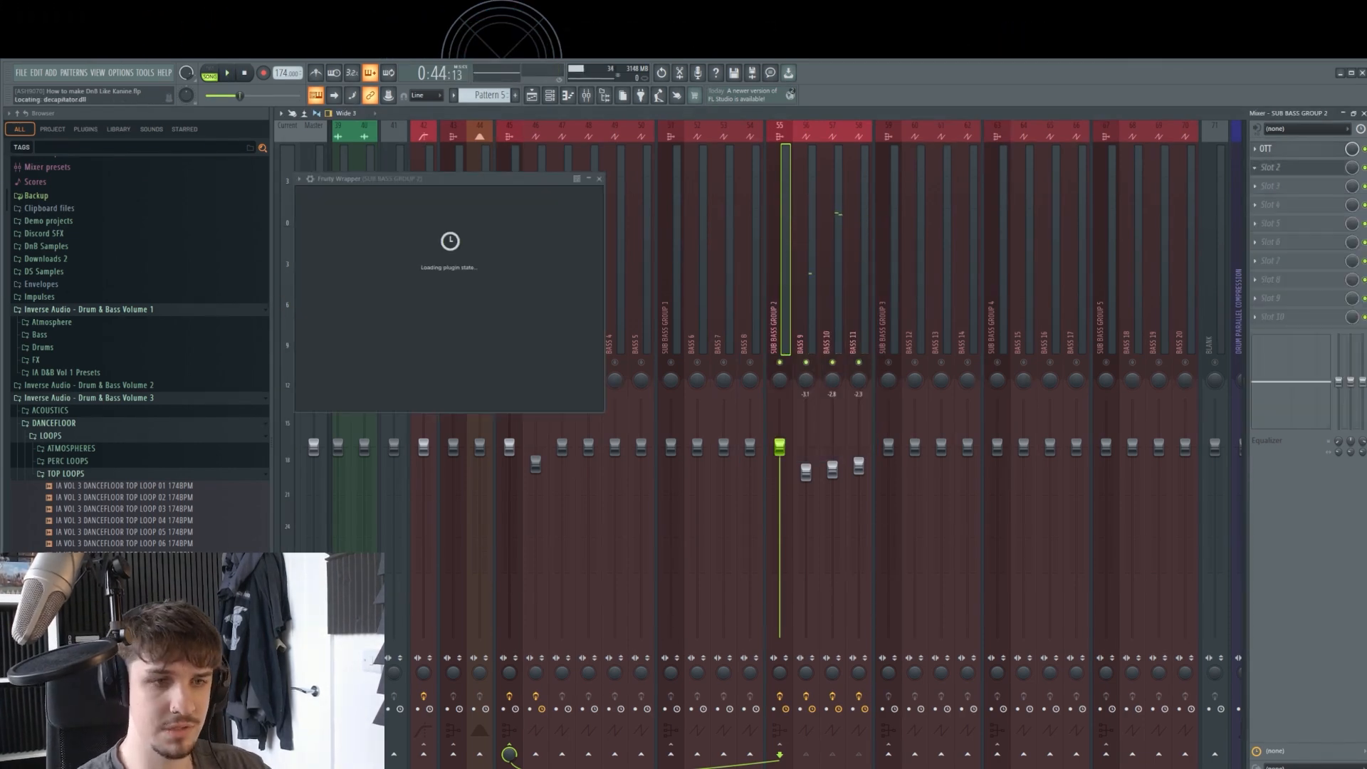
pyautogui.press('space')
pyautogui.moveTo(380, 318); pyautogui.dragTo(386, 287)
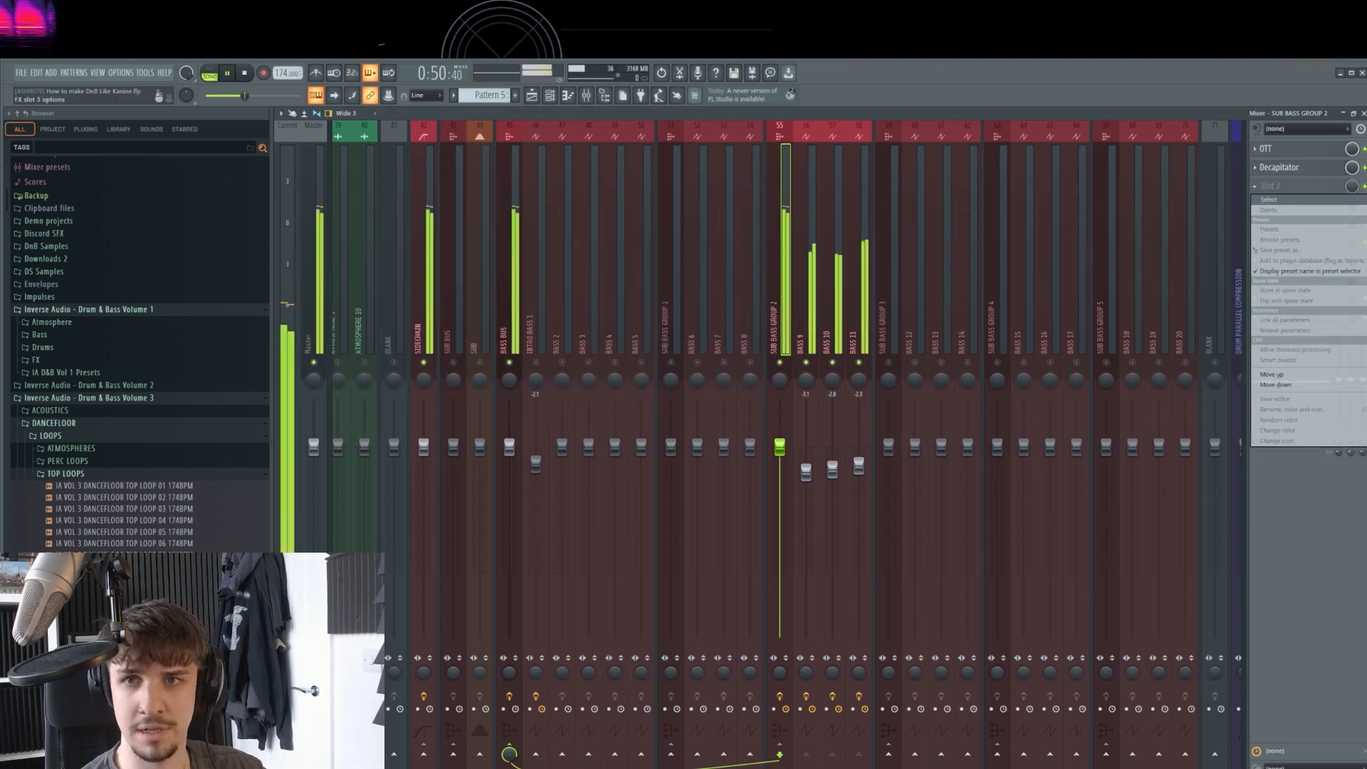
# Add Pro-Q 3 after Decapitator on SUB BASS GROUP 2 and shape it with a 12 dB/oct low cut.
pyautogui.click(1303, 321)
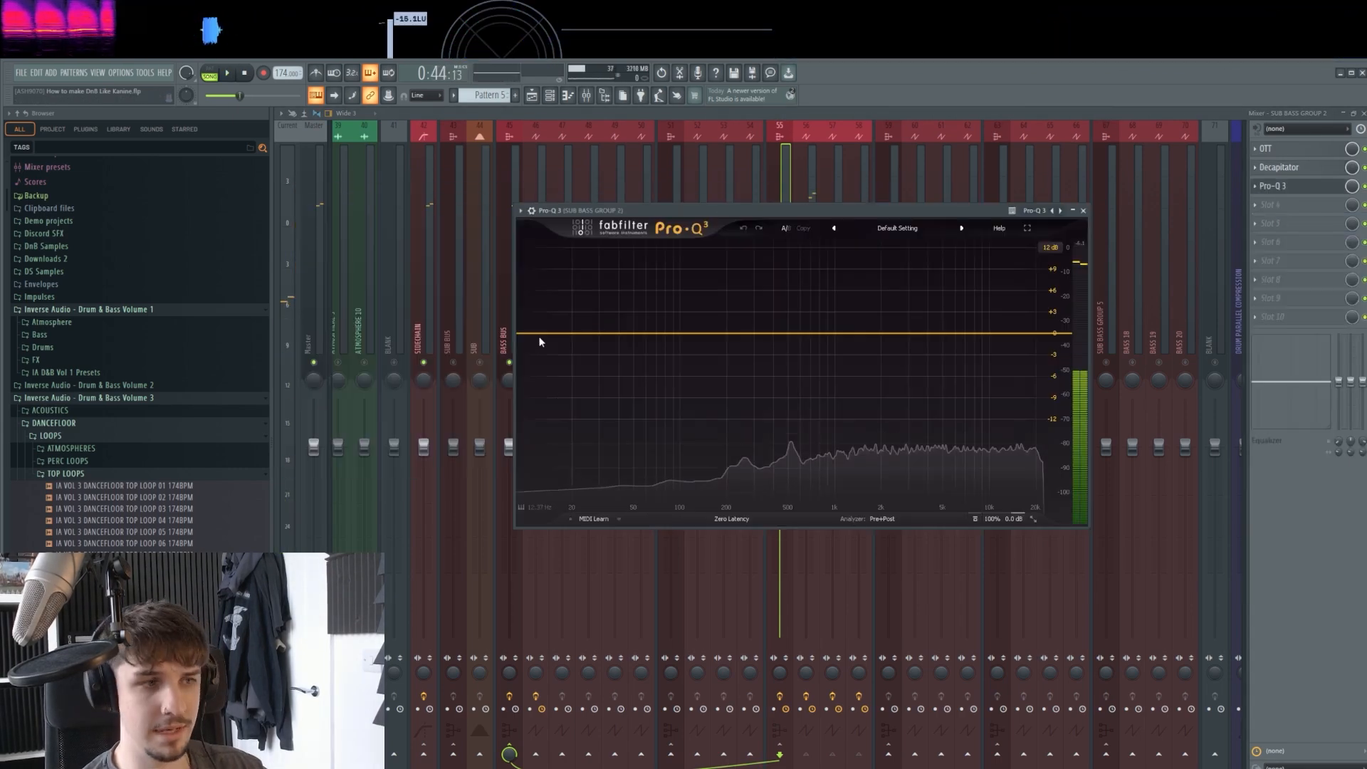
pyautogui.moveTo(541, 337); pyautogui.dragTo(557, 360)
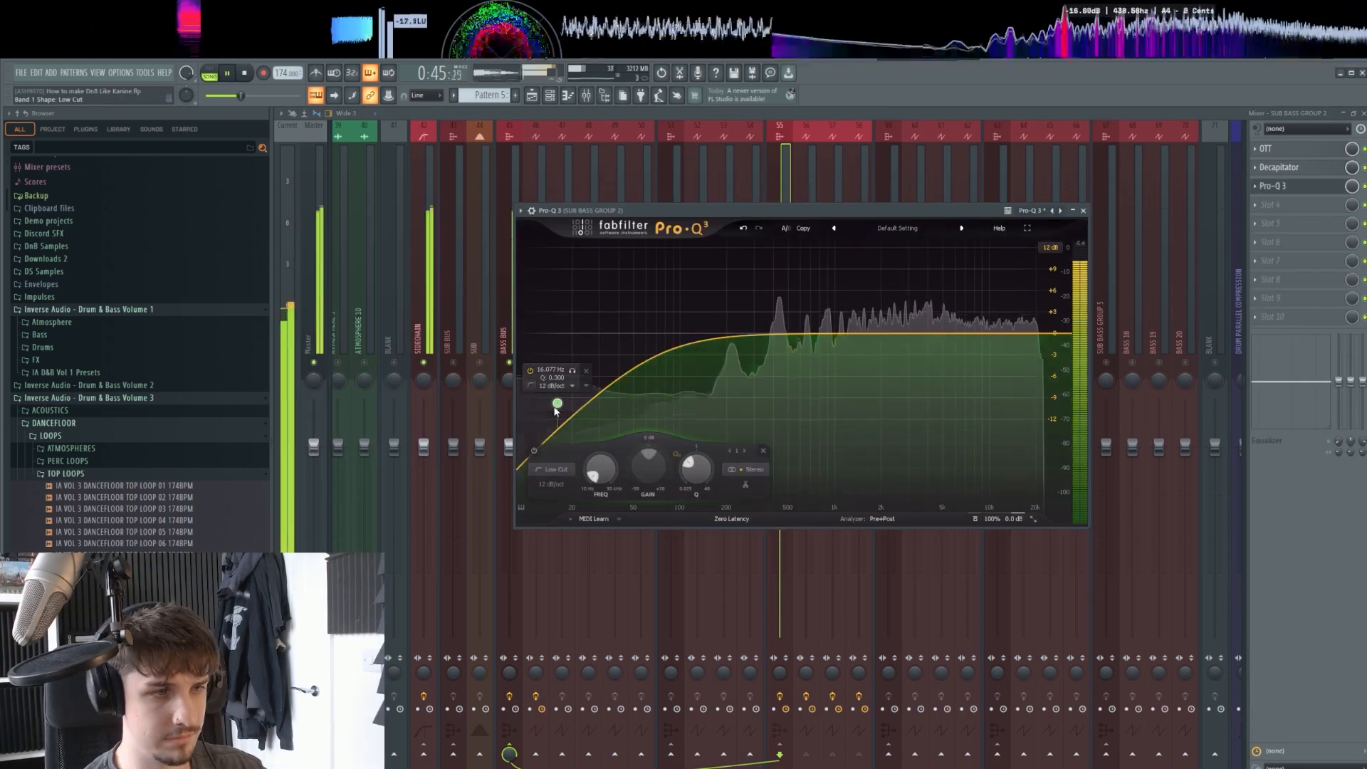
pyautogui.moveTo(557, 402); pyautogui.dragTo(795, 318)
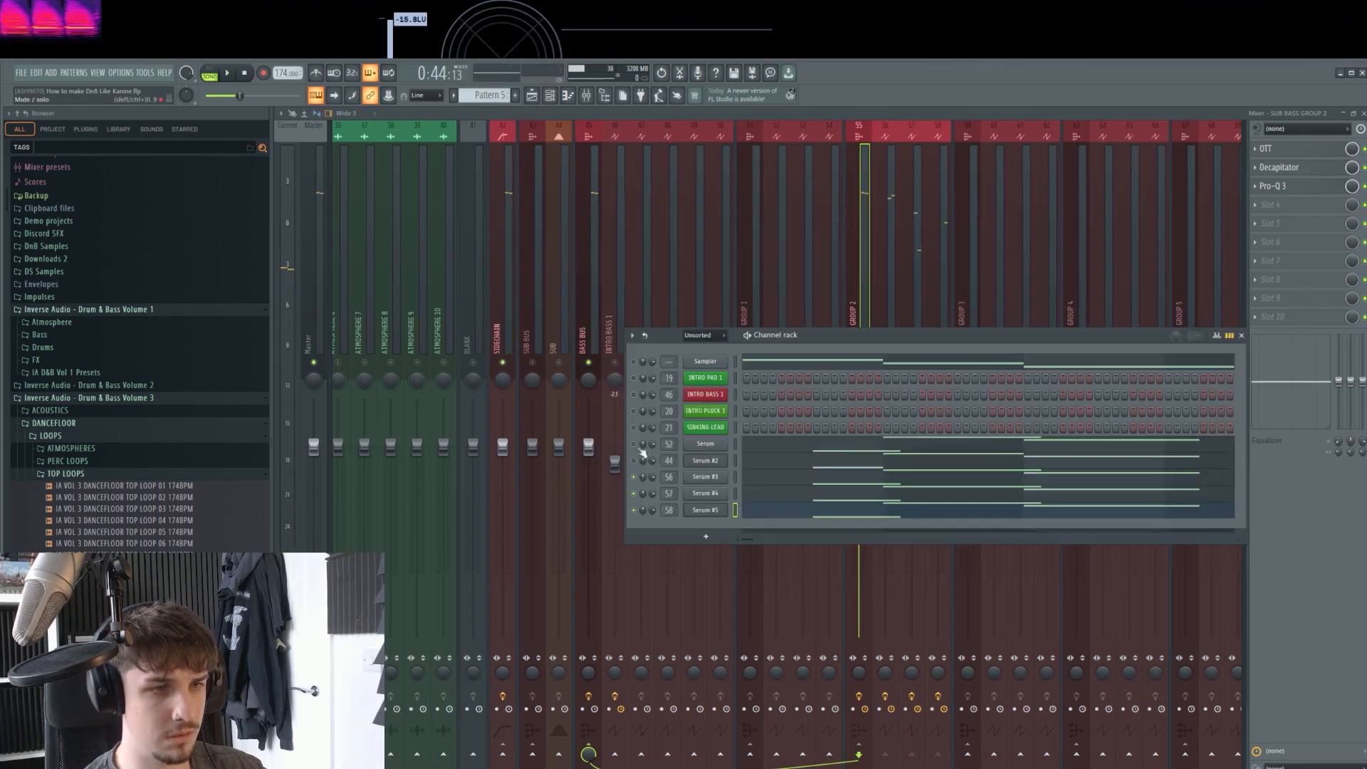
# Unsolo the mixer tracks so every bass layer is active and play the drop.
pyautogui.click(668, 310)
pyautogui.rightClick(721, 363)
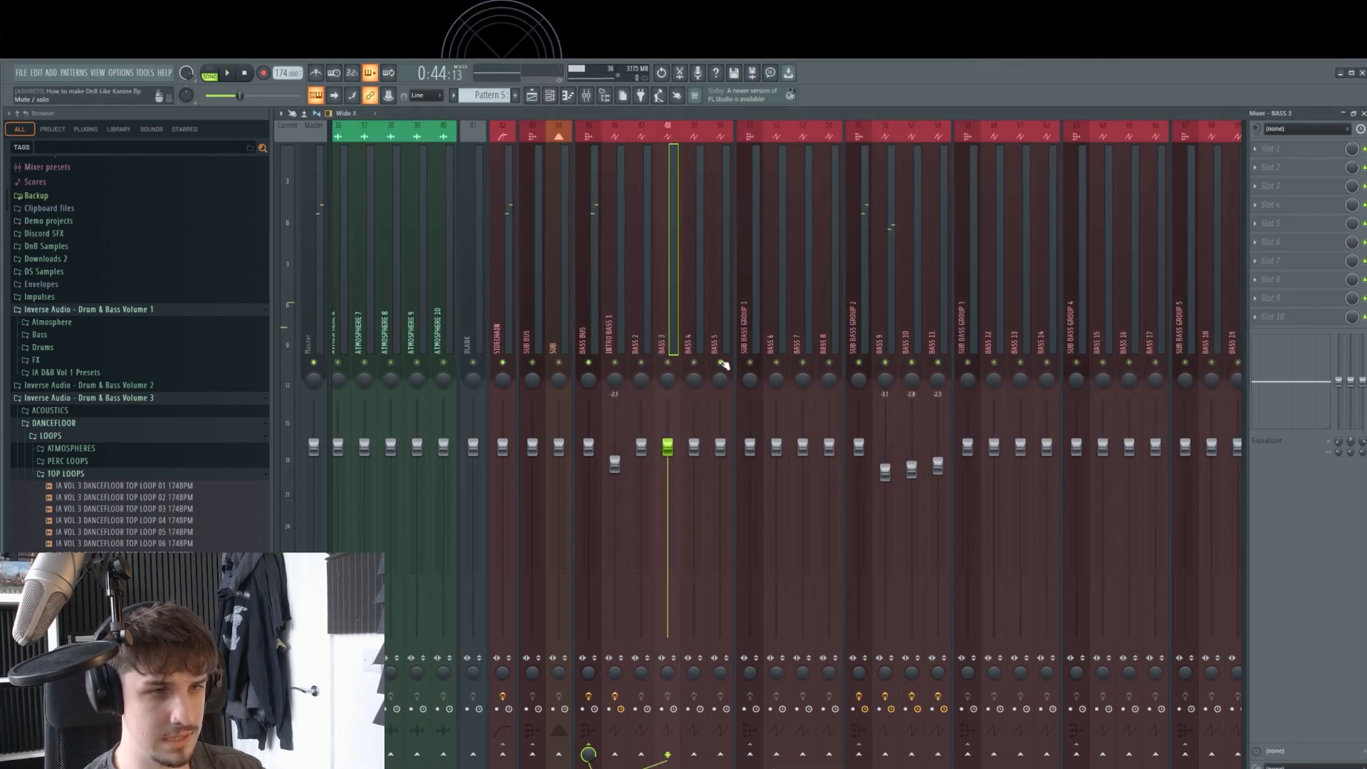
pyautogui.click(701, 304)
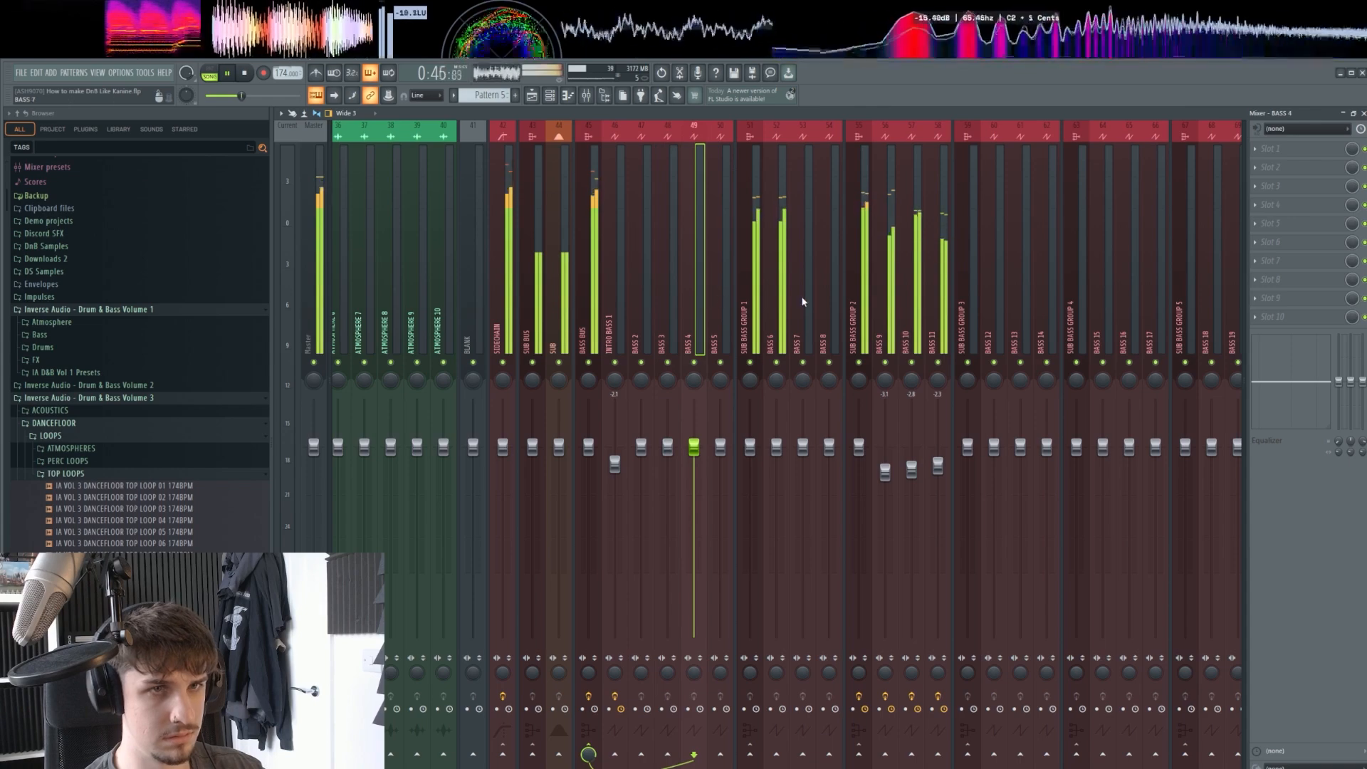
# Shape Pro-Q 3 on BASS 6 with a low cut, a 5 dB dip near 4.9 kHz and a narrower 2.6 dB dip at 200 Hz.
pyautogui.click(787, 283)
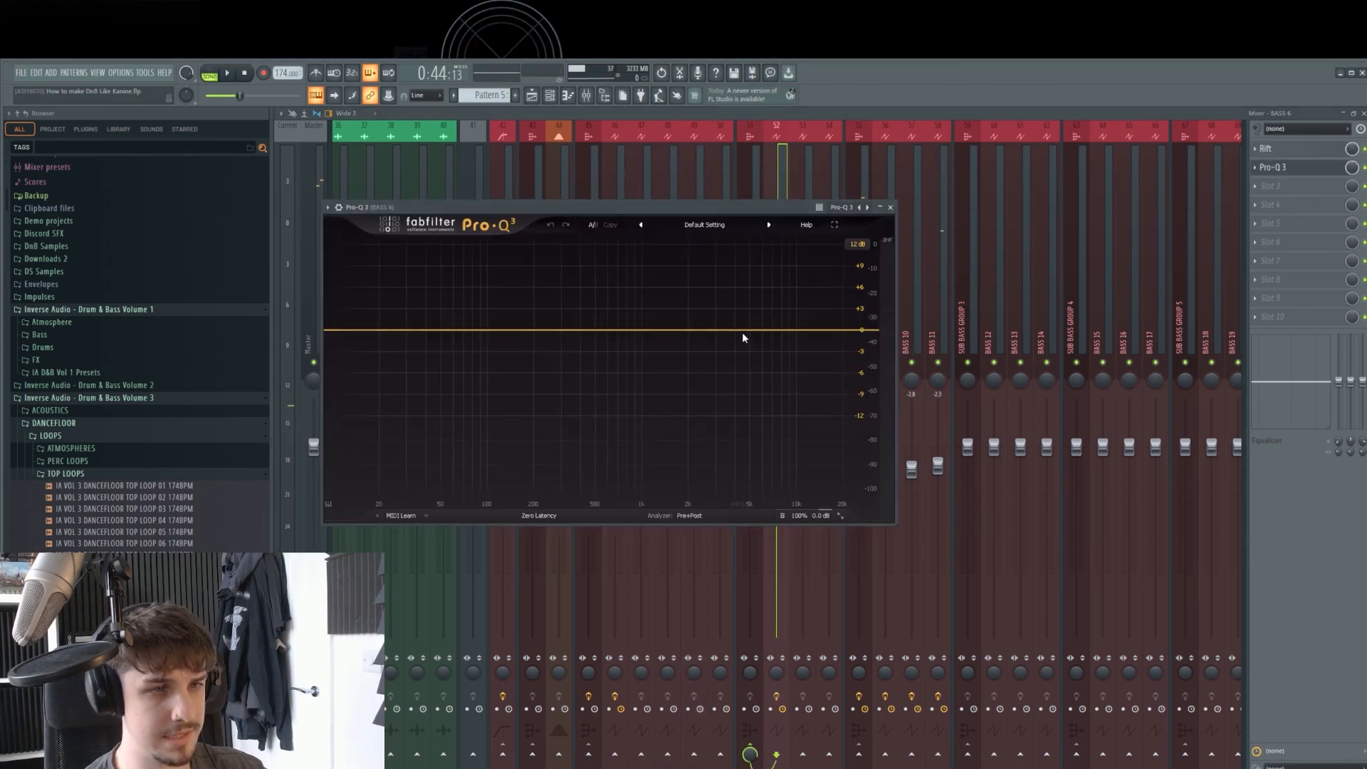
pyautogui.doubleClick(743, 338)
pyautogui.press('space')
pyautogui.moveTo(739, 340); pyautogui.dragTo(748, 367)
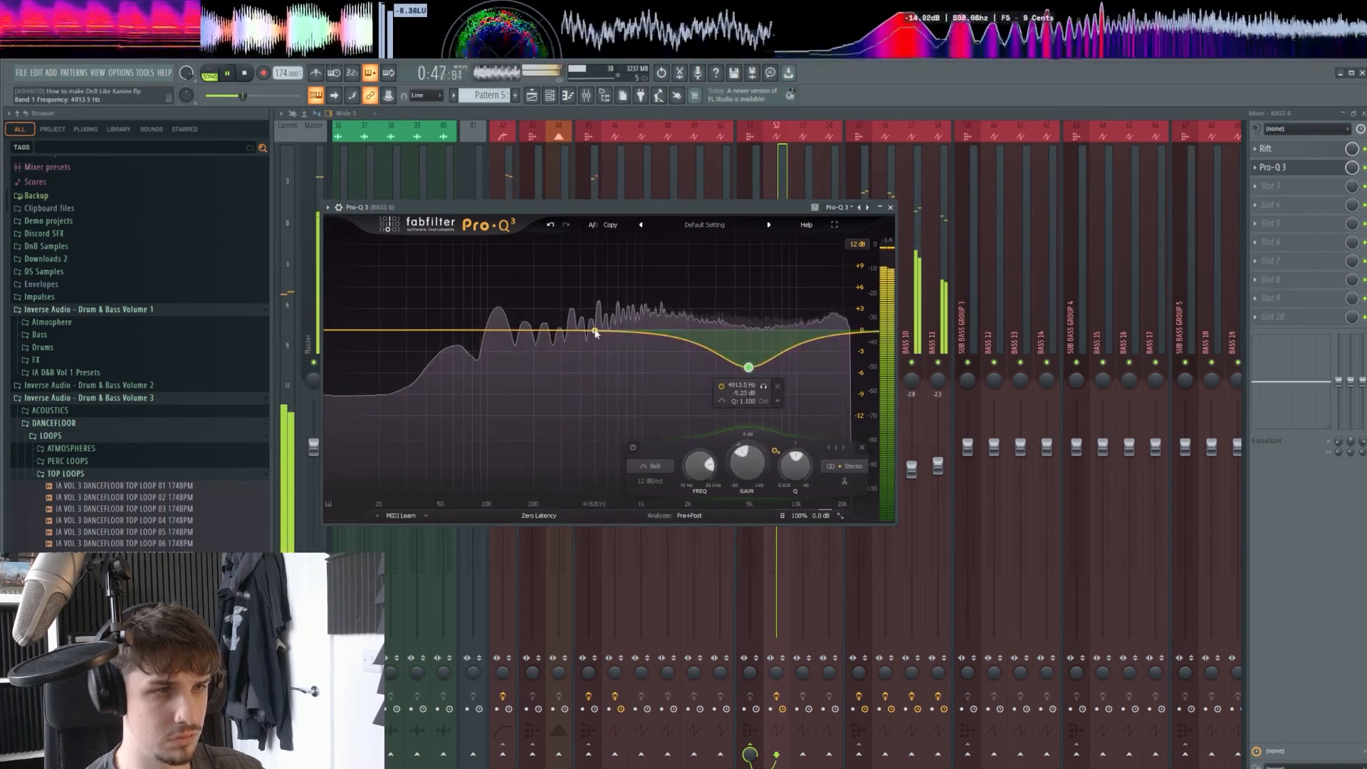
pyautogui.moveTo(595, 331); pyautogui.dragTo(507, 306)
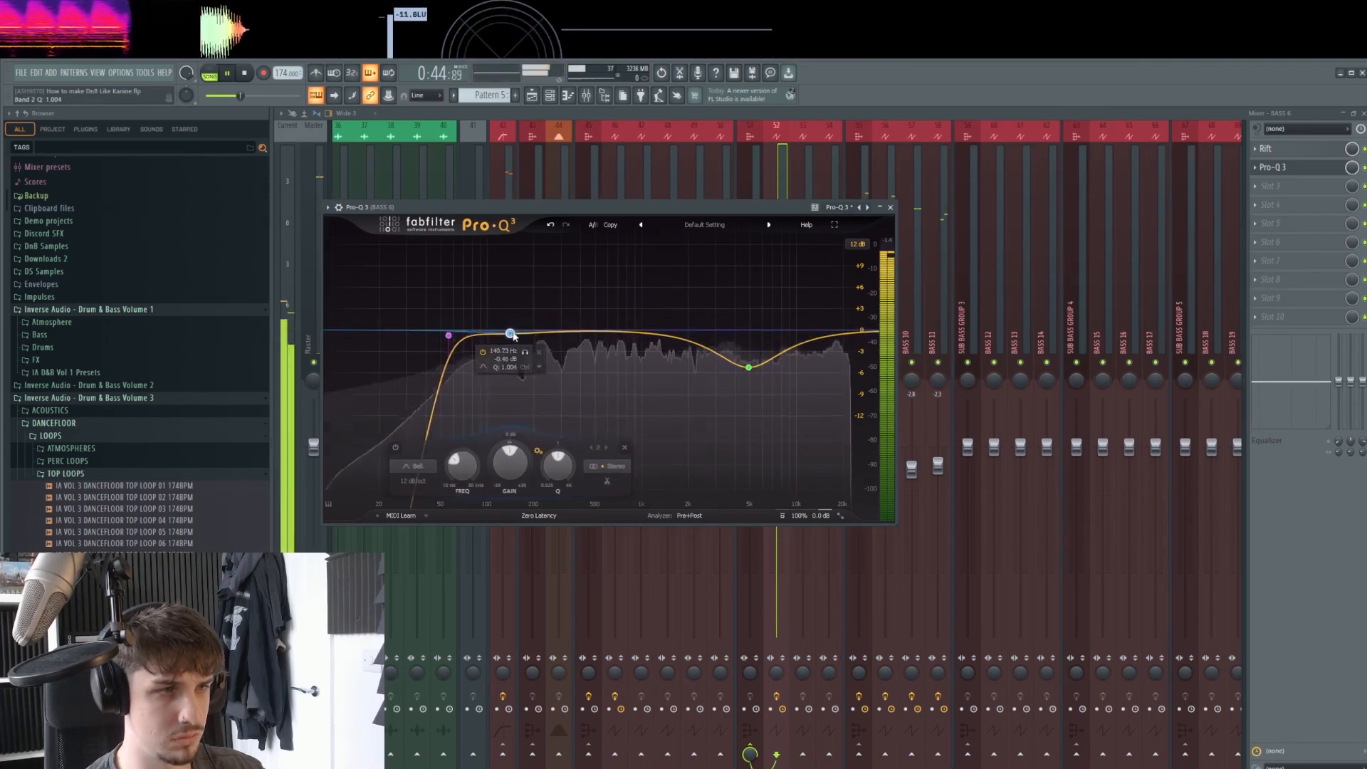
pyautogui.moveTo(511, 332); pyautogui.dragTo(534, 352)
pyautogui.scroll(11, 553, 359)
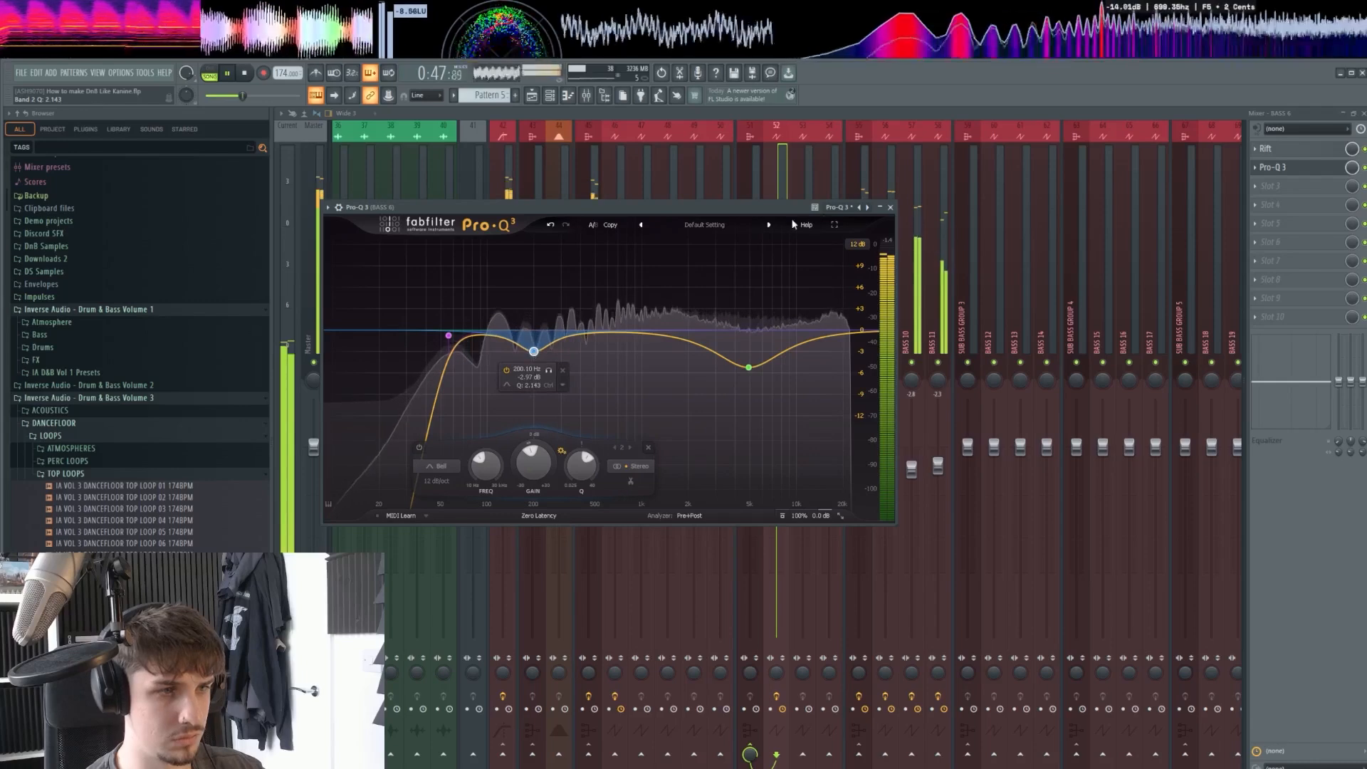
pyautogui.click(889, 207)
pyautogui.press('space')
# Add SSL Native FlexVerb to SUB BASS GROUP 2 with a 24 dB low cut, and dial in its compressor threshold and wet/dry mix.
pyautogui.click(840, 263)
pyautogui.click(854, 261)
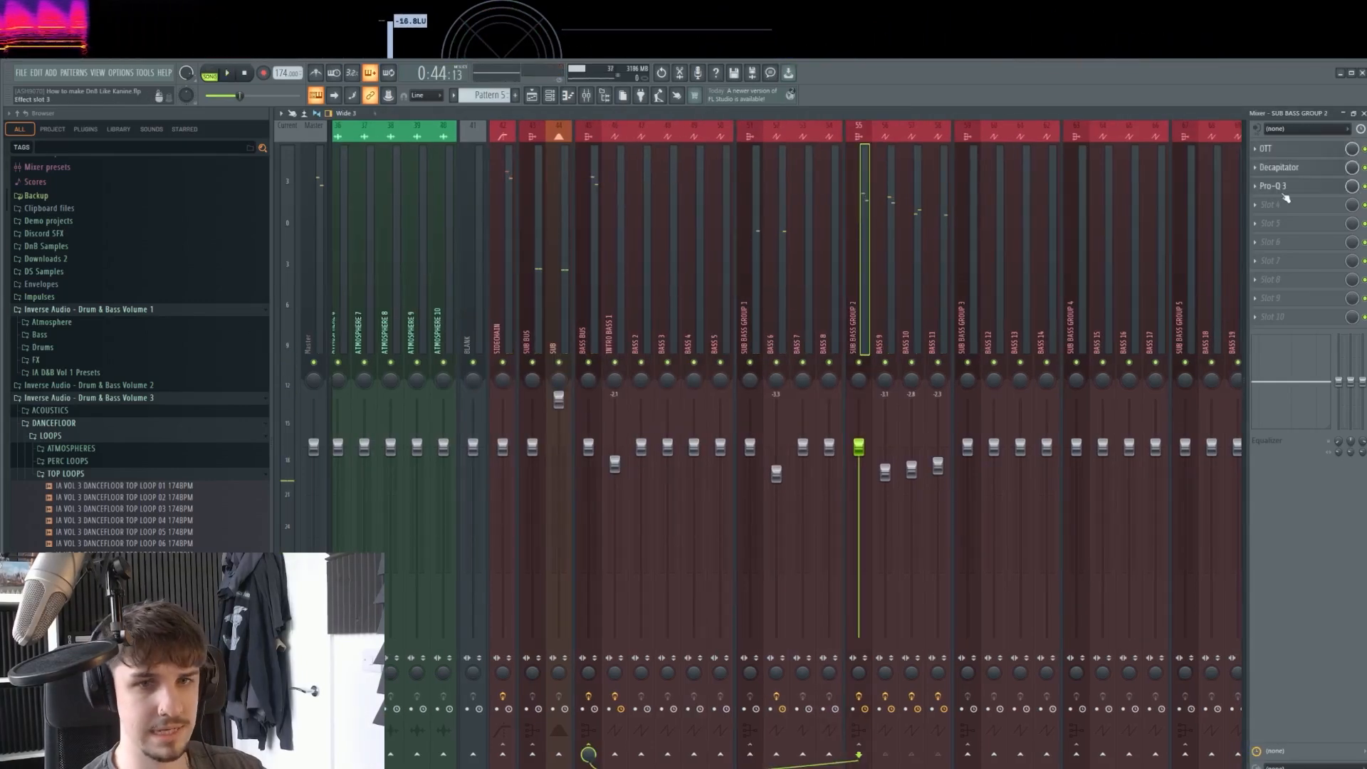
pyautogui.click(1289, 206)
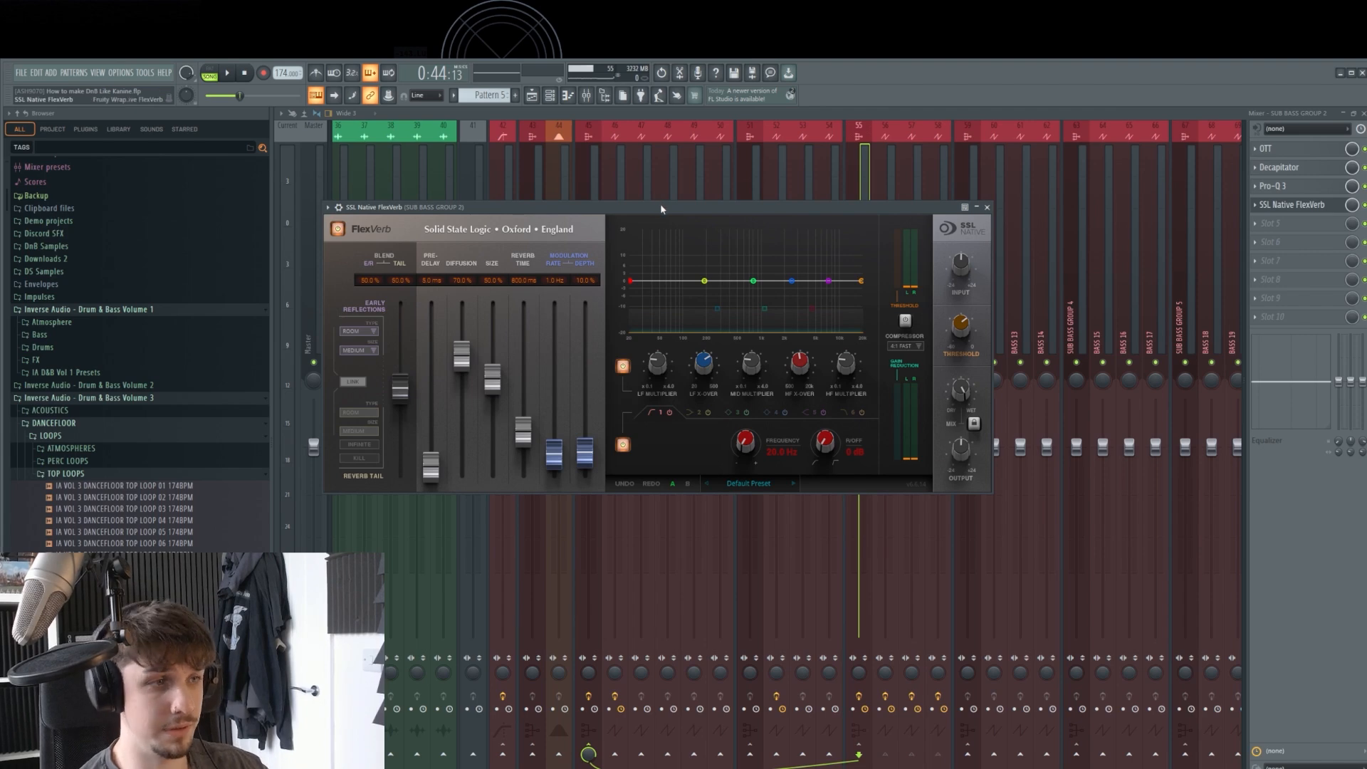
pyautogui.moveTo(661, 209); pyautogui.dragTo(840, 201)
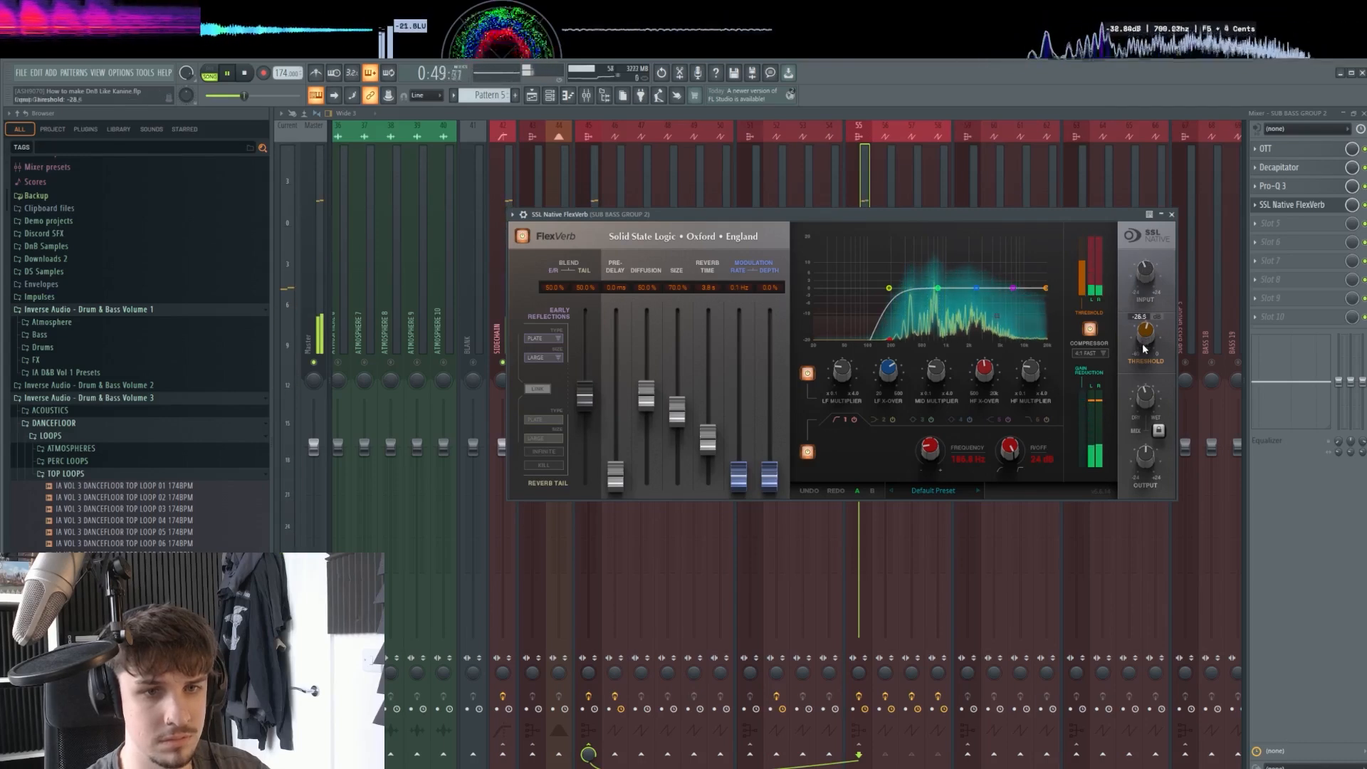
pyautogui.moveTo(1144, 345)
pyautogui.mouseDown()
pyautogui.moveTo(1145, 330)
pyautogui.moveTo(1144, 345)
pyautogui.mouseUp()
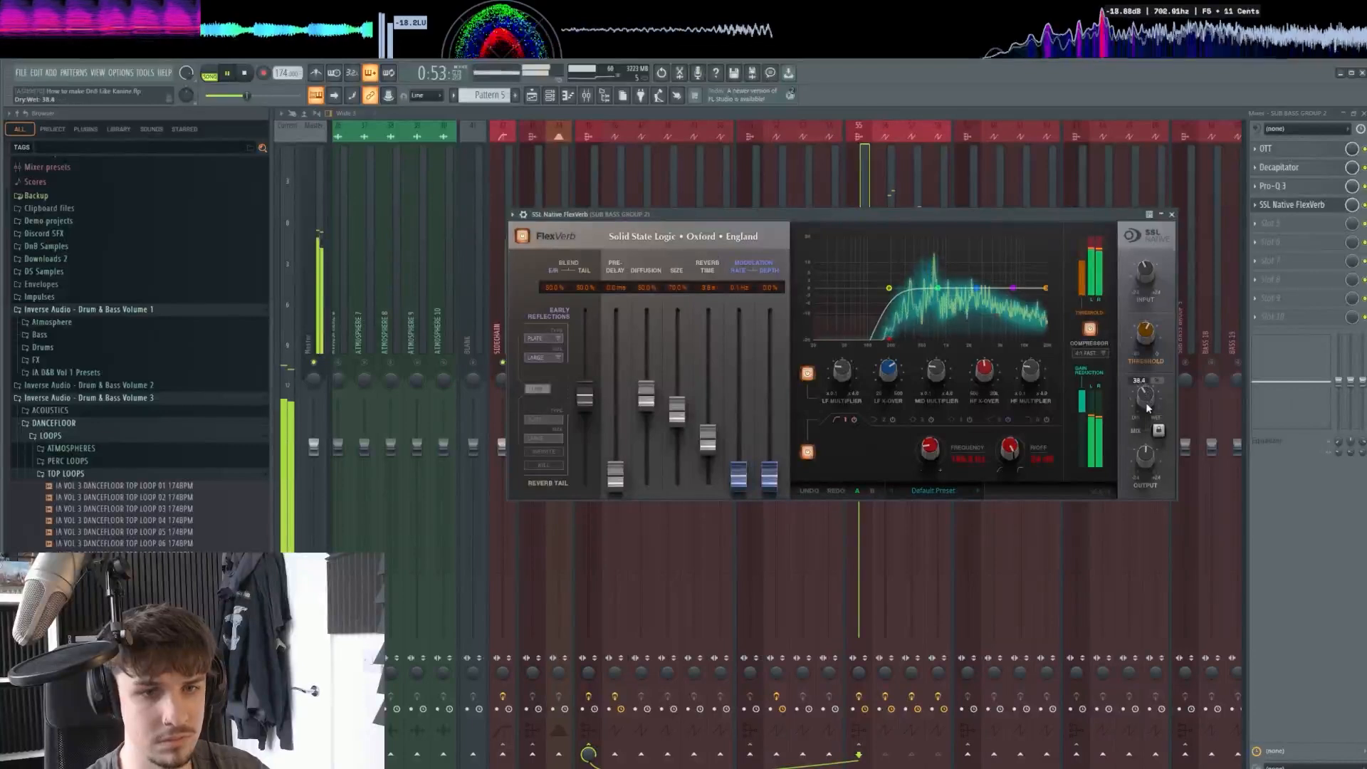
pyautogui.moveTo(1146, 402); pyautogui.dragTo(1139, 416)
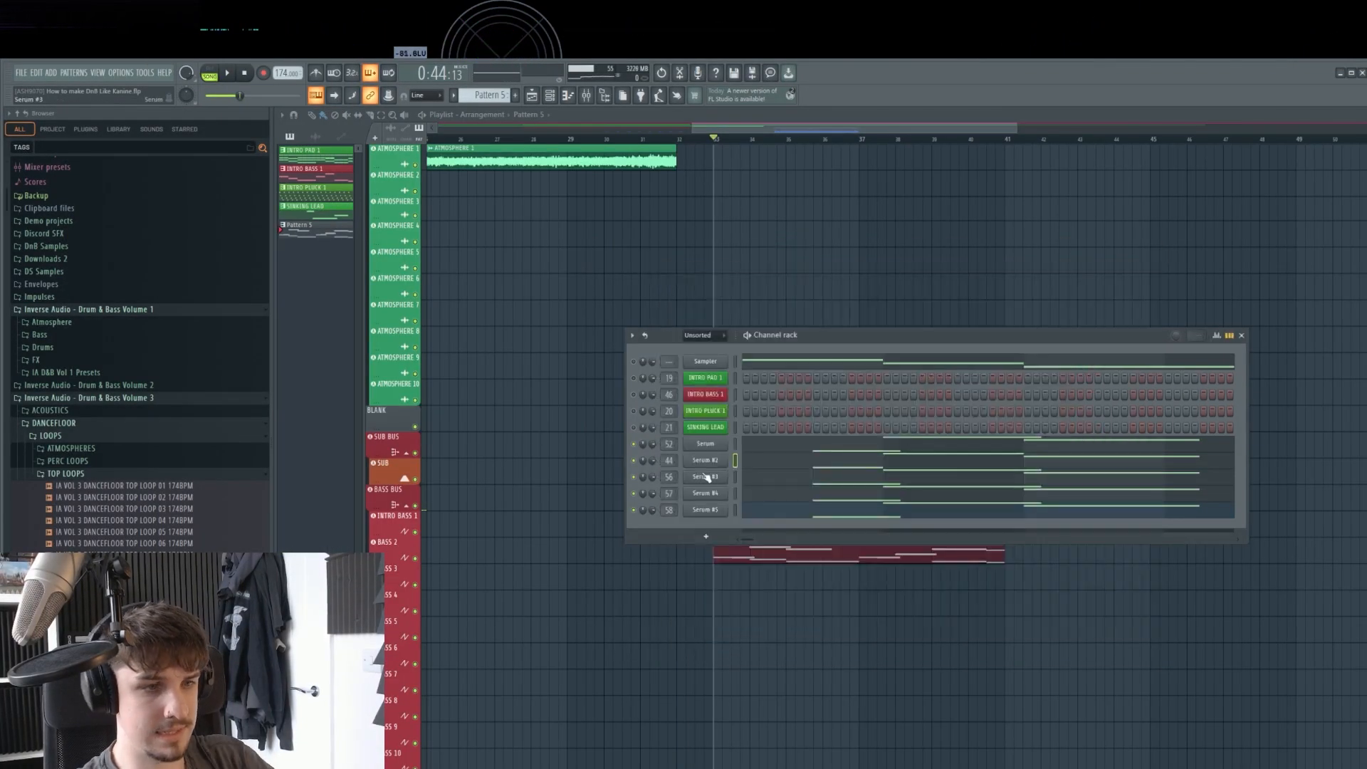
# Create an automation clip for Serum #3's Macro 1, place it at bar 33 above BASS 9 and open its settings.
pyautogui.click(706, 477)
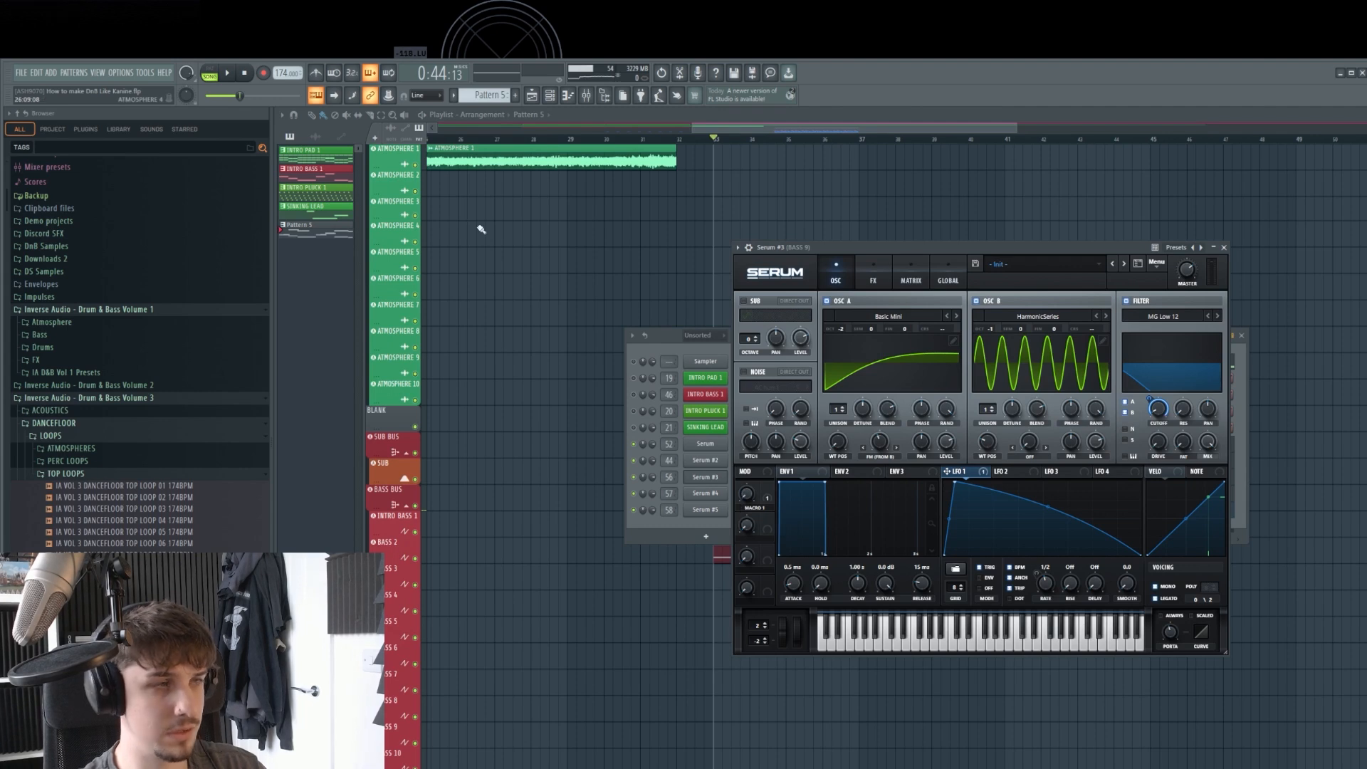
pyautogui.press('F5')
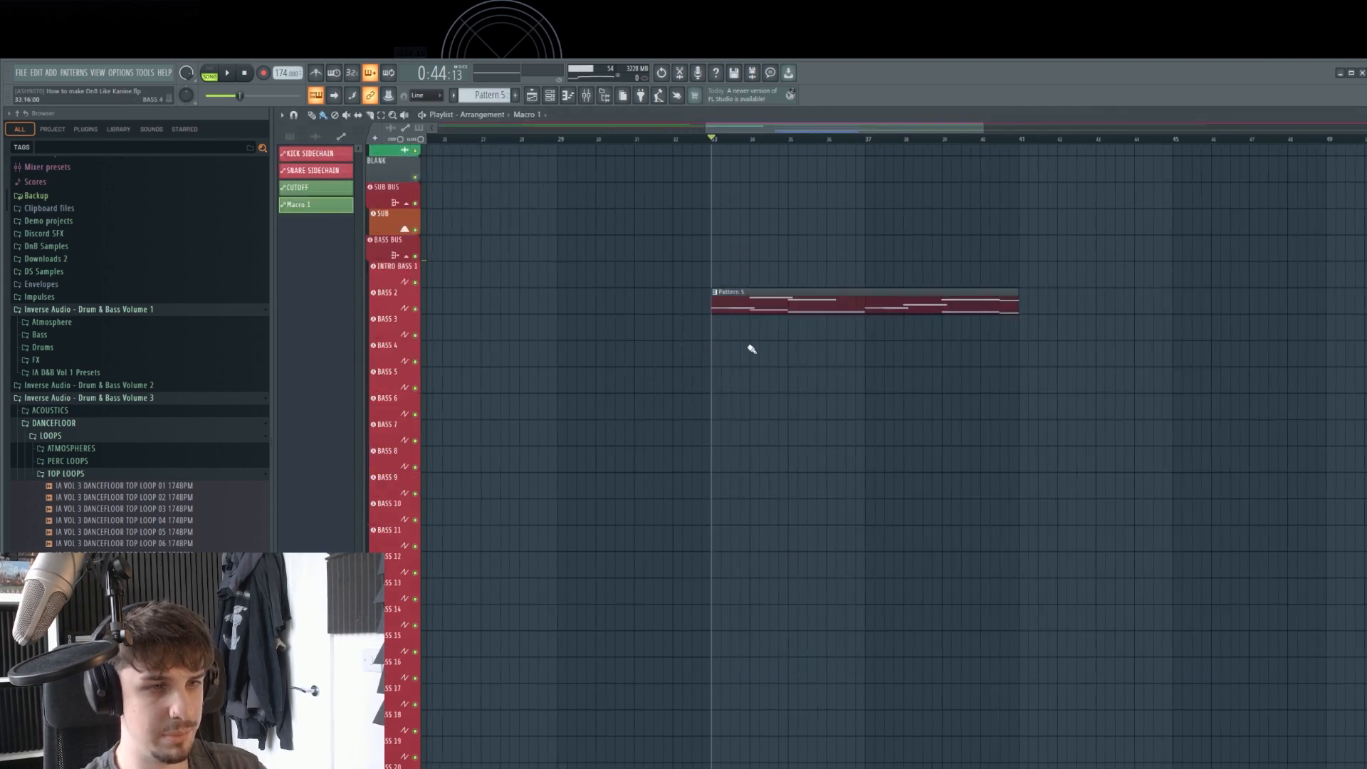
pyautogui.scroll(-6, 694, 331)
pyautogui.scroll(5, 663, 299)
pyautogui.press('F7')
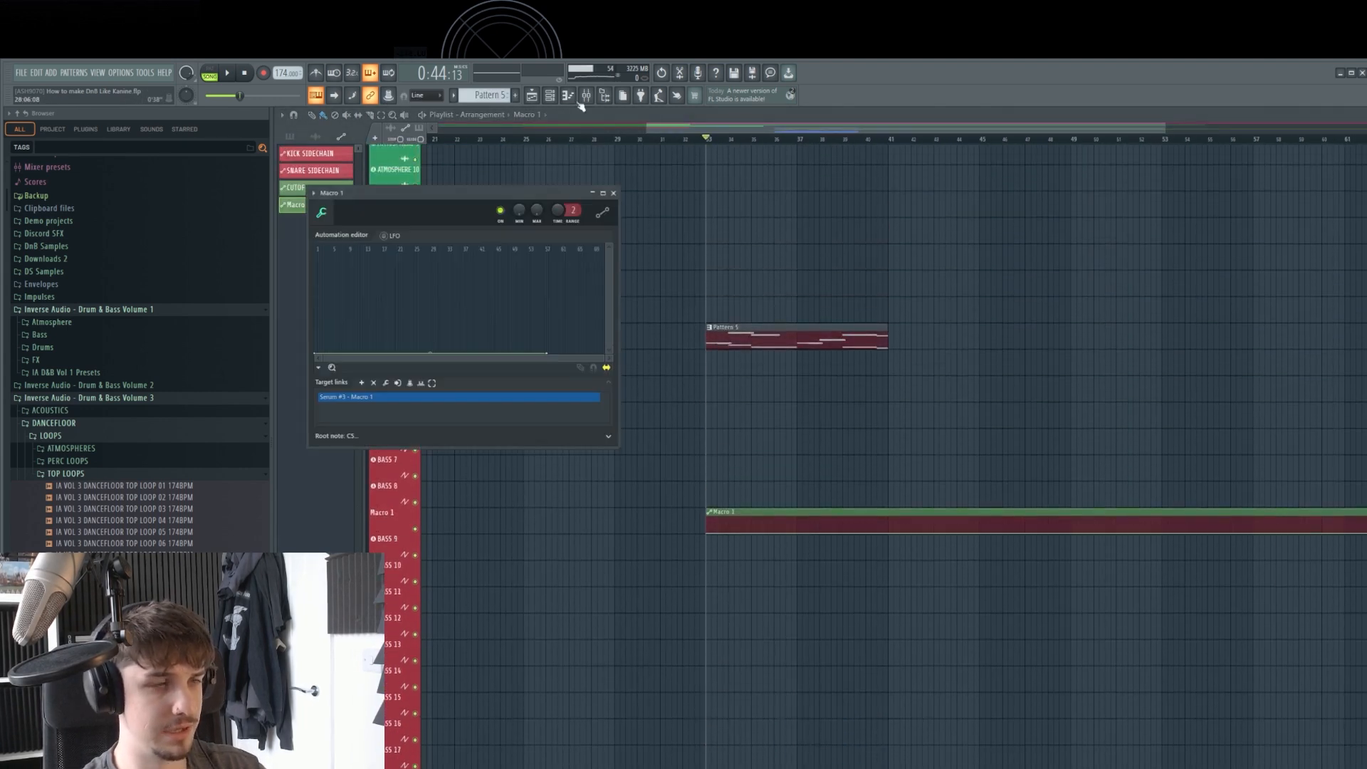
# Add Serum #4's Macro 1 as a target link of the Macro 1 automation clip.
pyautogui.click(550, 96)
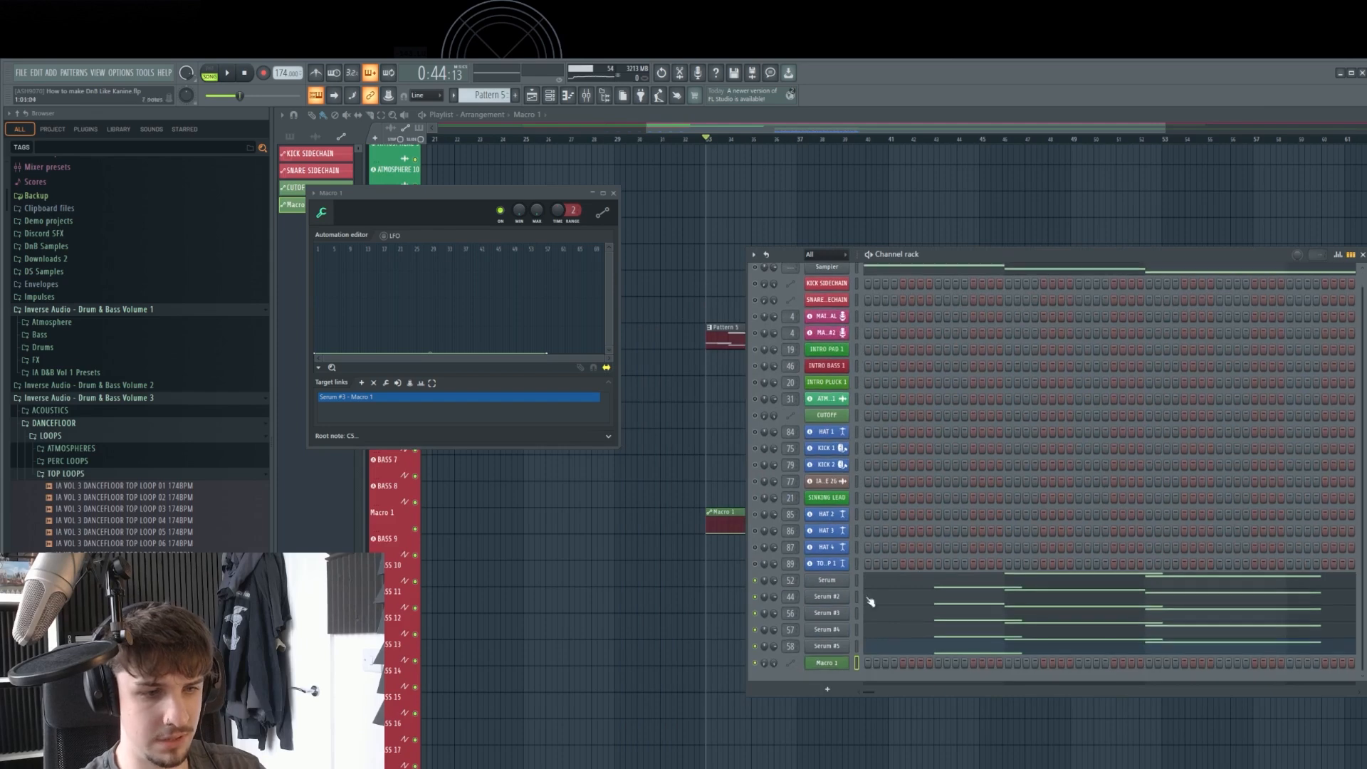
pyautogui.click(838, 629)
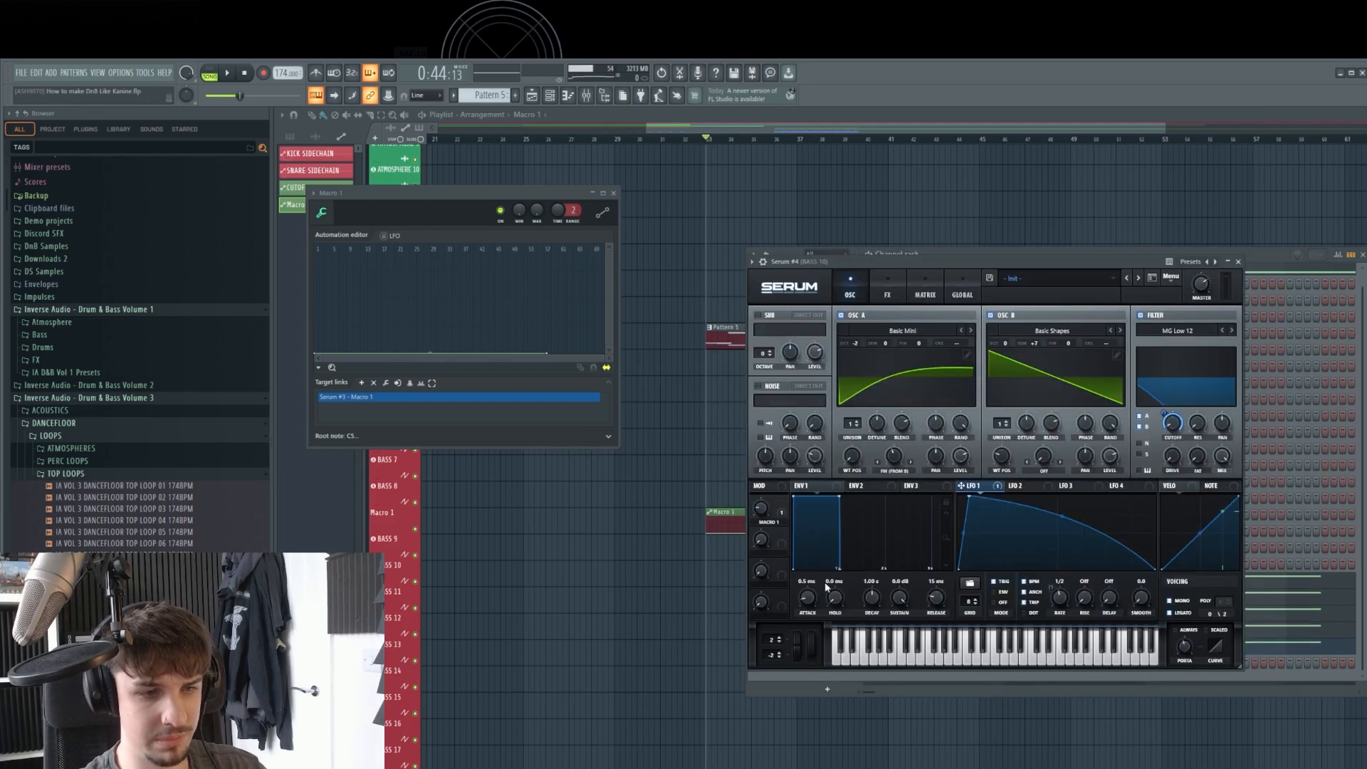
pyautogui.click(365, 383)
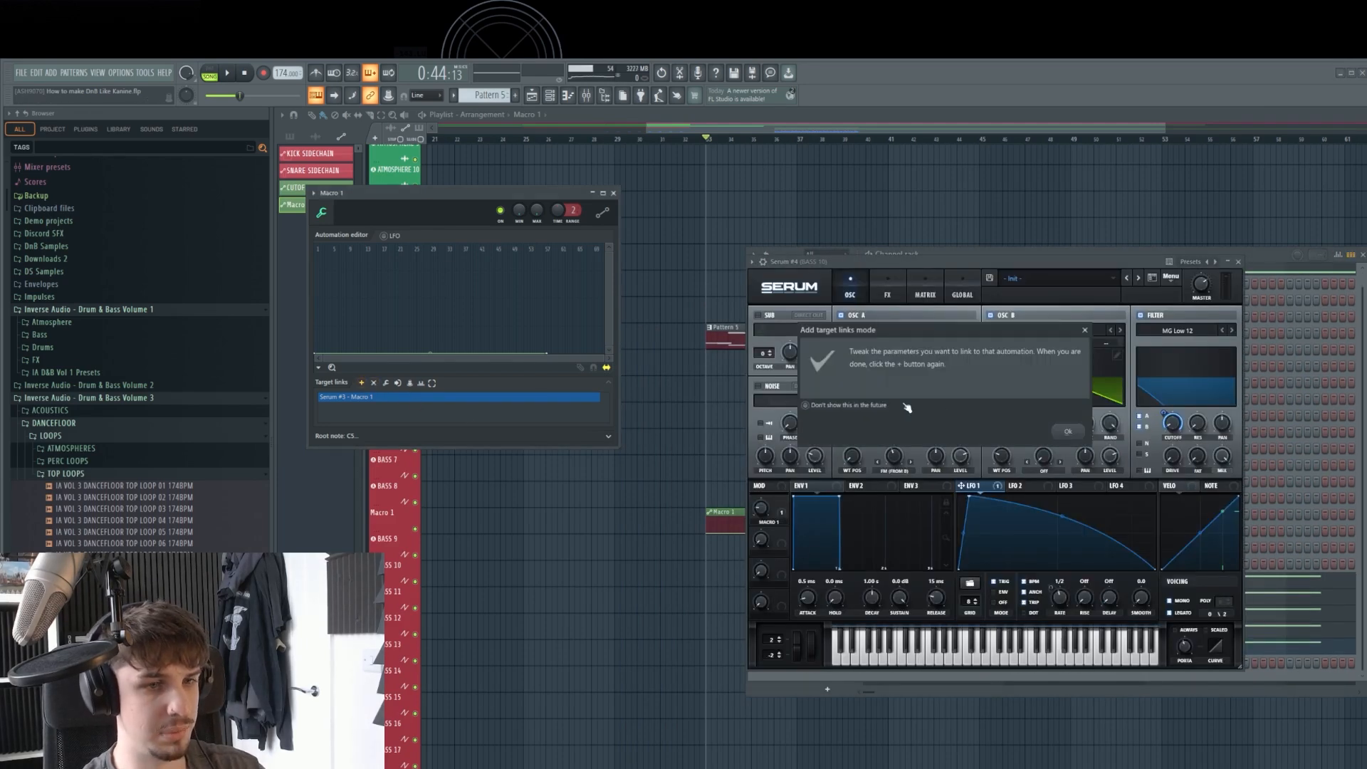
pyautogui.click(1072, 435)
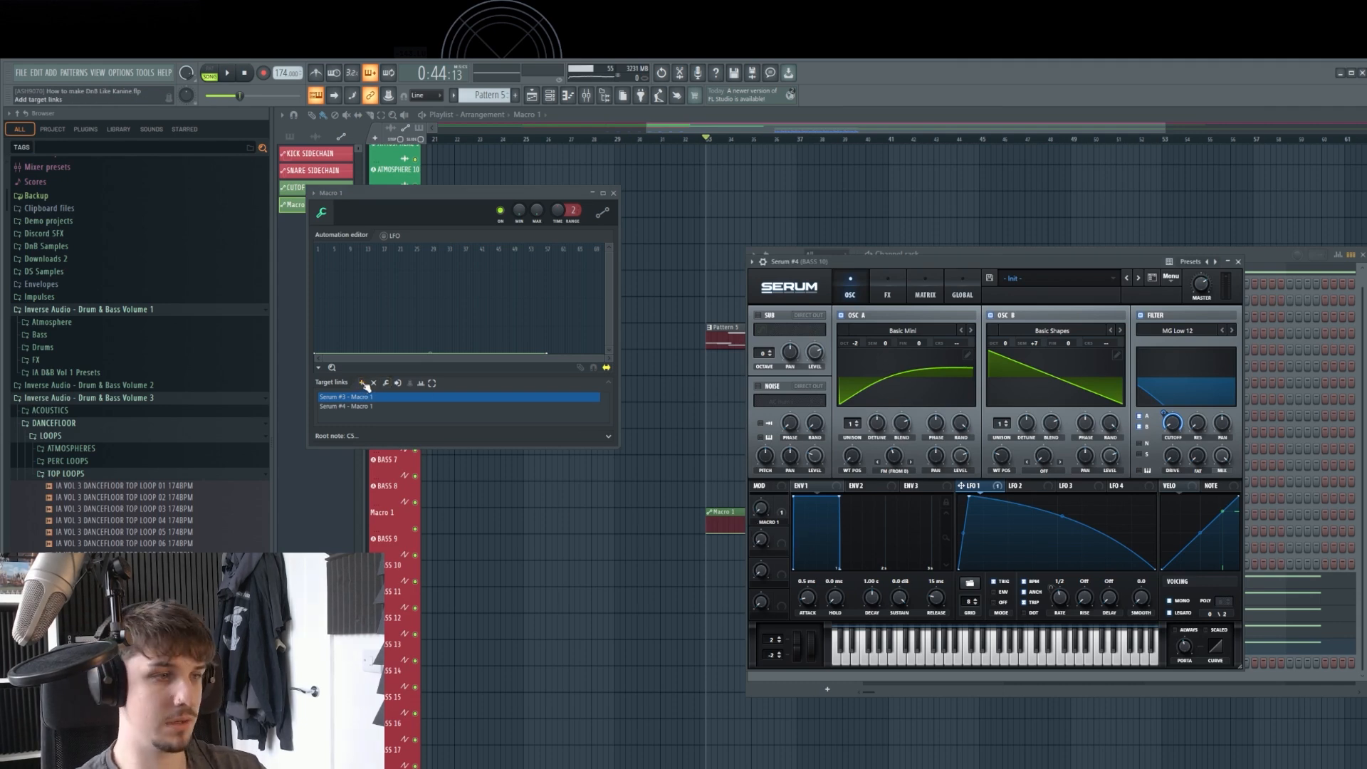
# Link Serum #5's Macro 1 to the Macro 1 automation clip as a further target.
pyautogui.click(1240, 261)
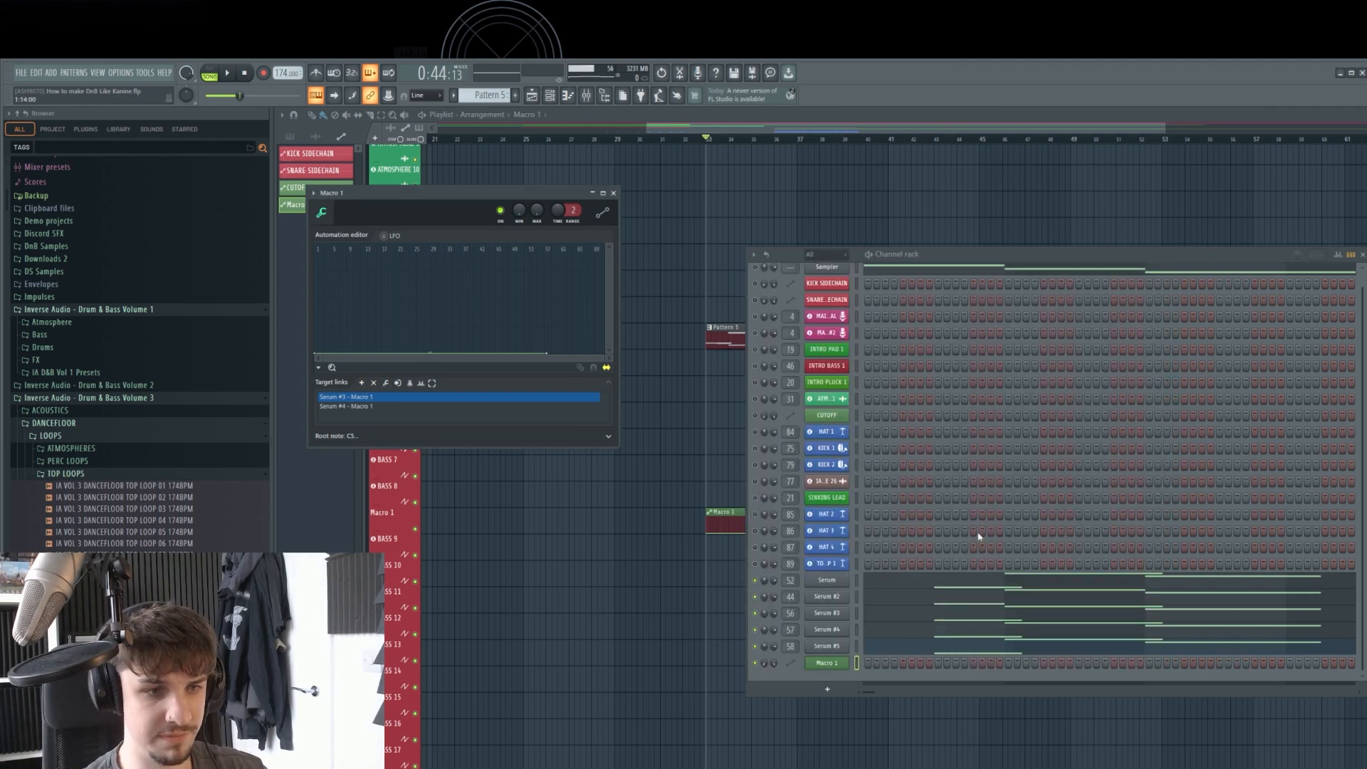
pyautogui.click(837, 647)
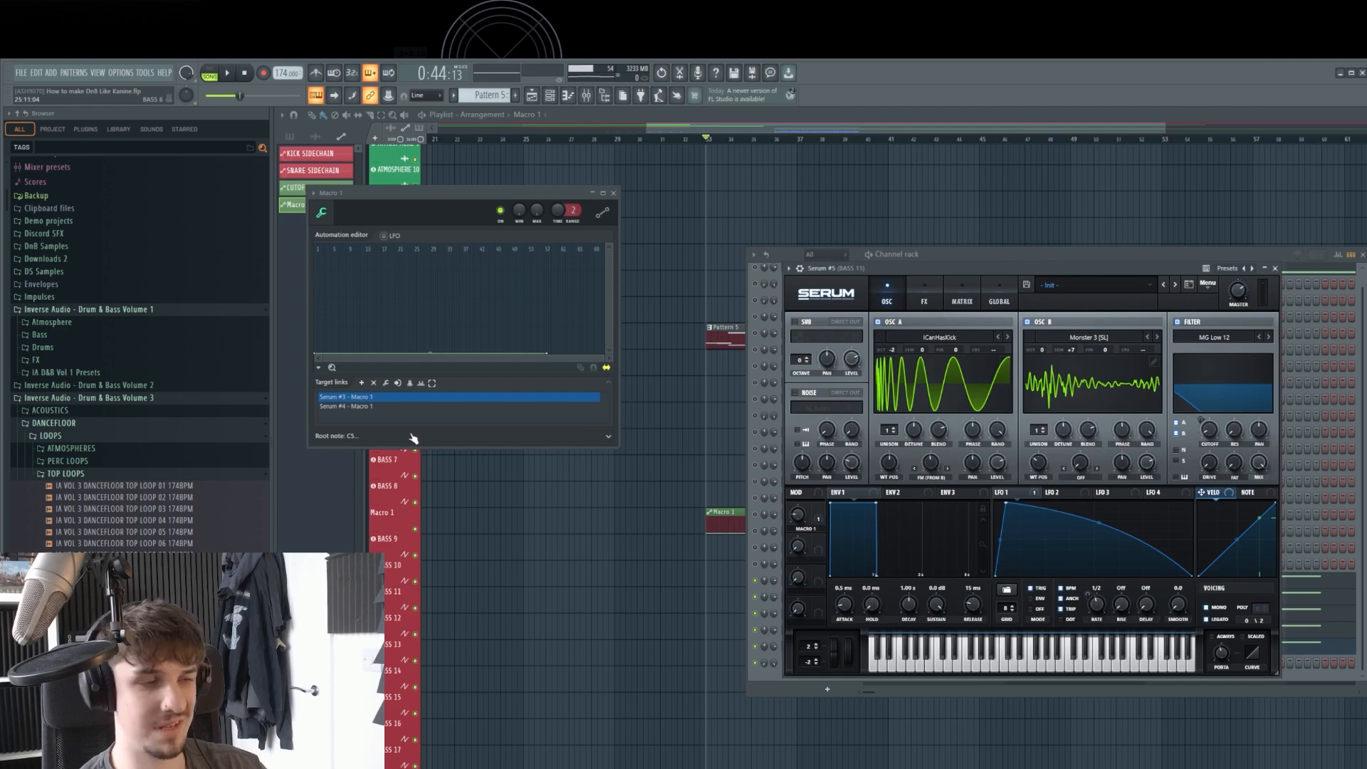
pyautogui.click(363, 383)
pyautogui.click(1066, 432)
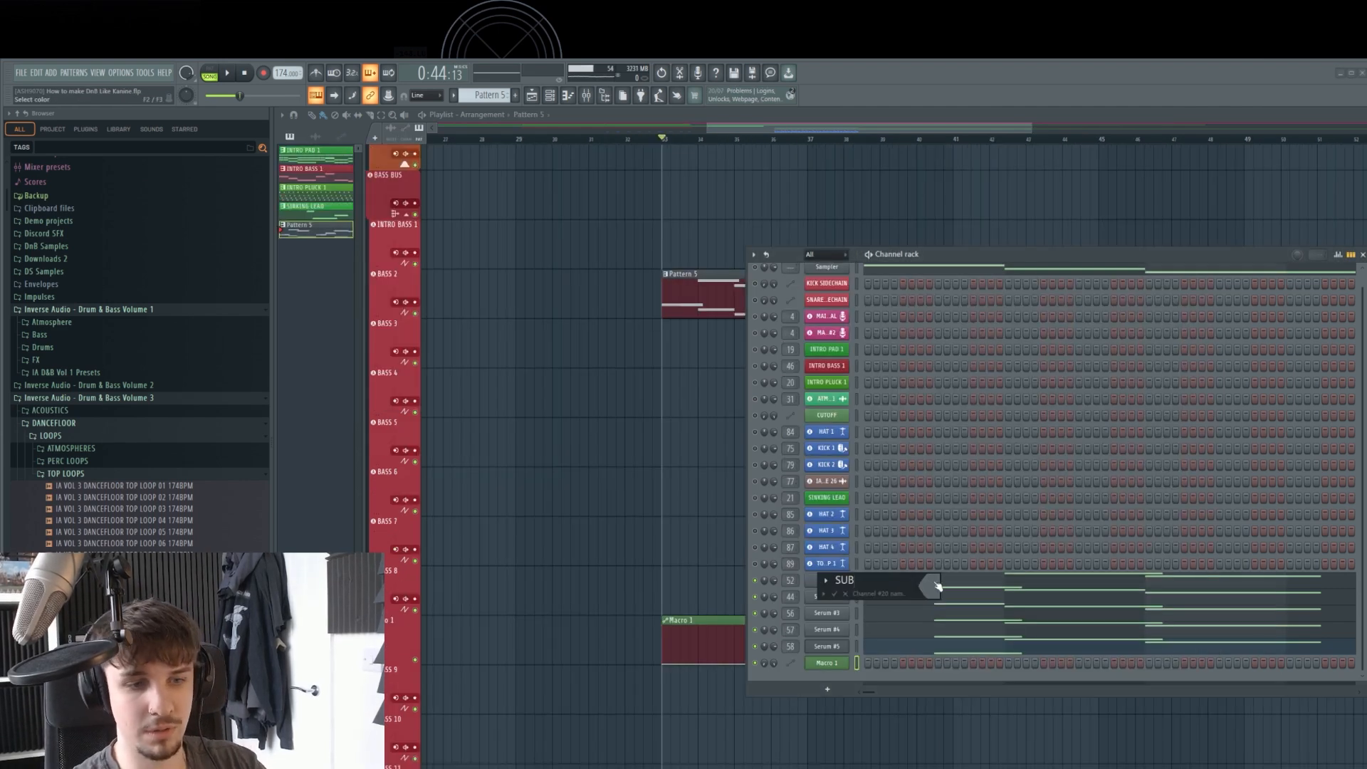
# Rename and recolour the drop bass channels, with SUB in orange, and split Pattern 5 into one pattern per channel.
pyautogui.click(937, 585)
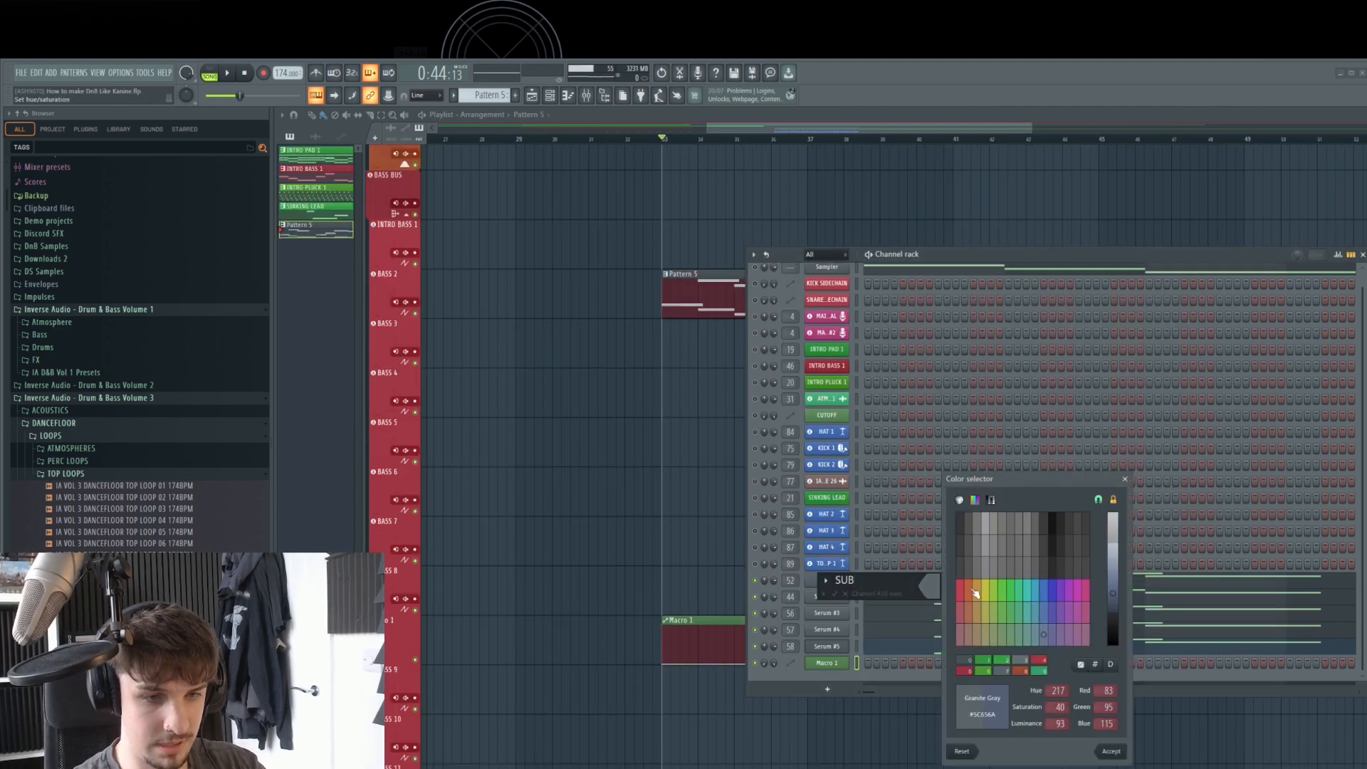
pyautogui.click(975, 592)
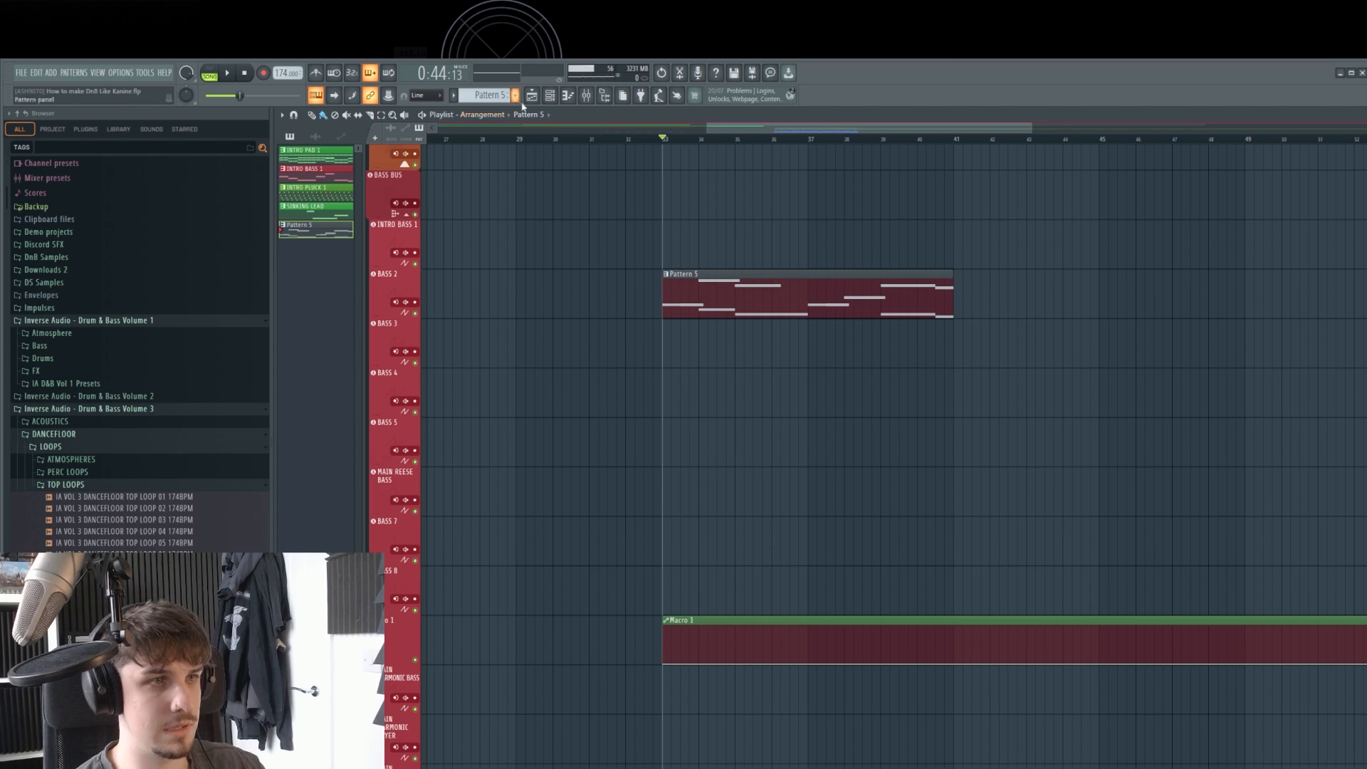
pyautogui.click(456, 97)
pyautogui.click(561, 272)
# Arrange the split bass patterns on their matching playlist tracks and duplicate the bass, sidechain and drum clips through to bar 49.
pyautogui.moveTo(755, 410); pyautogui.dragTo(807, 589)
pyautogui.moveTo(792, 456); pyautogui.dragTo(789, 391)
pyautogui.rightClick(787, 392)
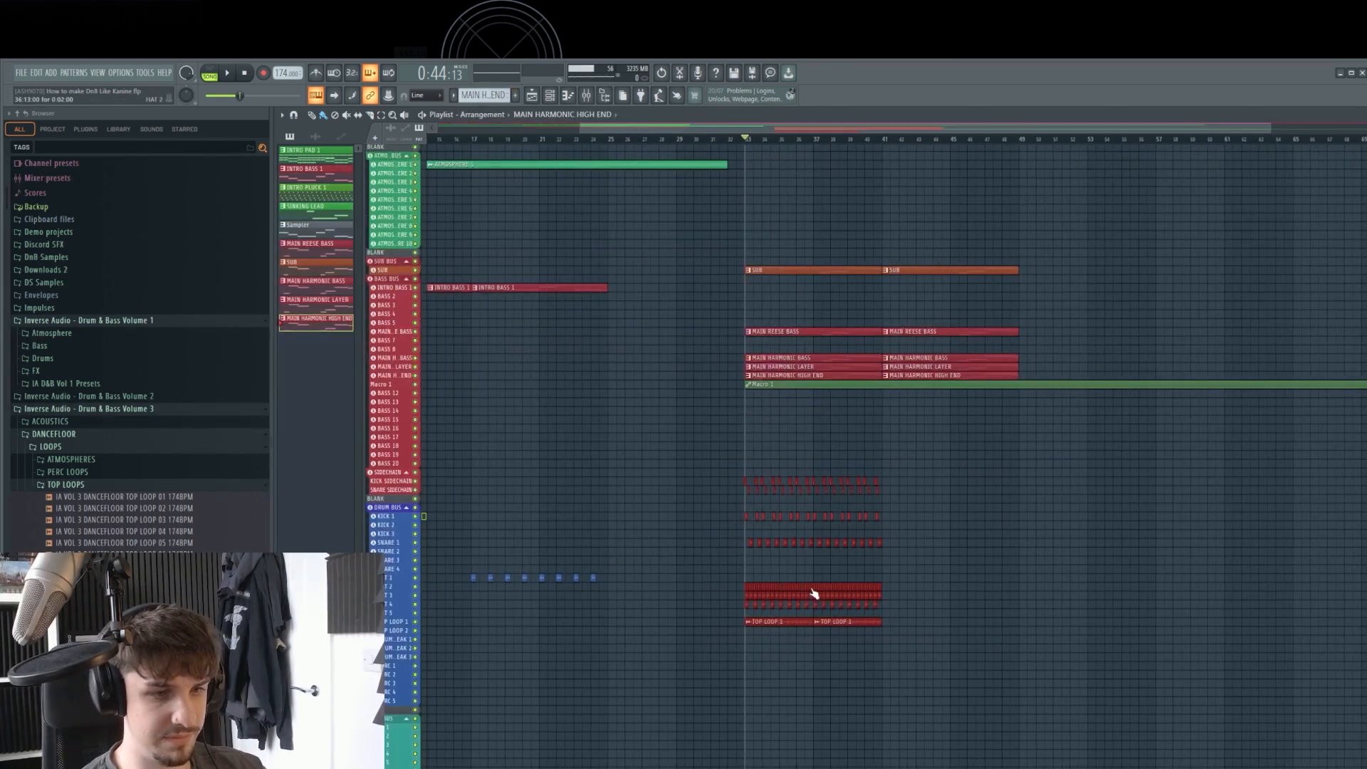
pyautogui.moveTo(817, 588); pyautogui.dragTo(959, 582)
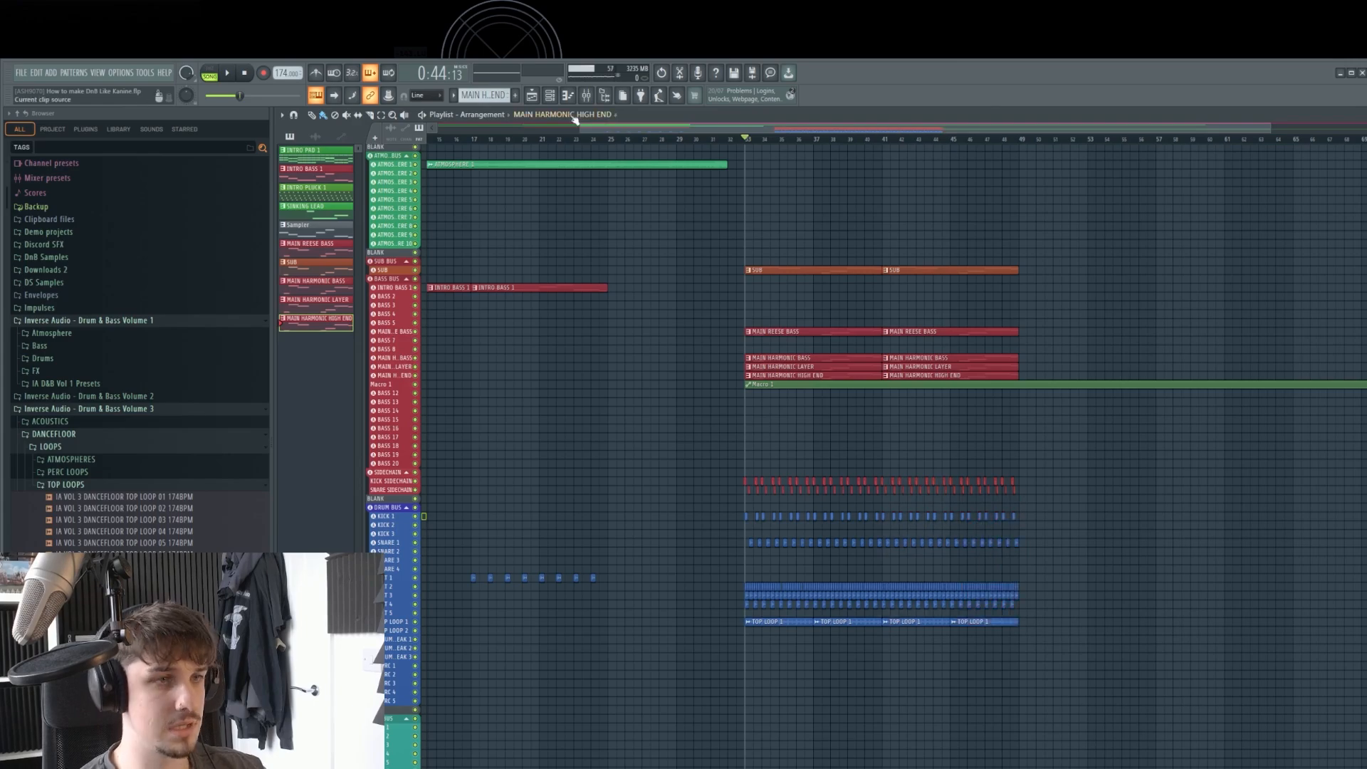
# Play the extended drop from bar 33 and check the bass layers in the playlist.
pyautogui.press('space')
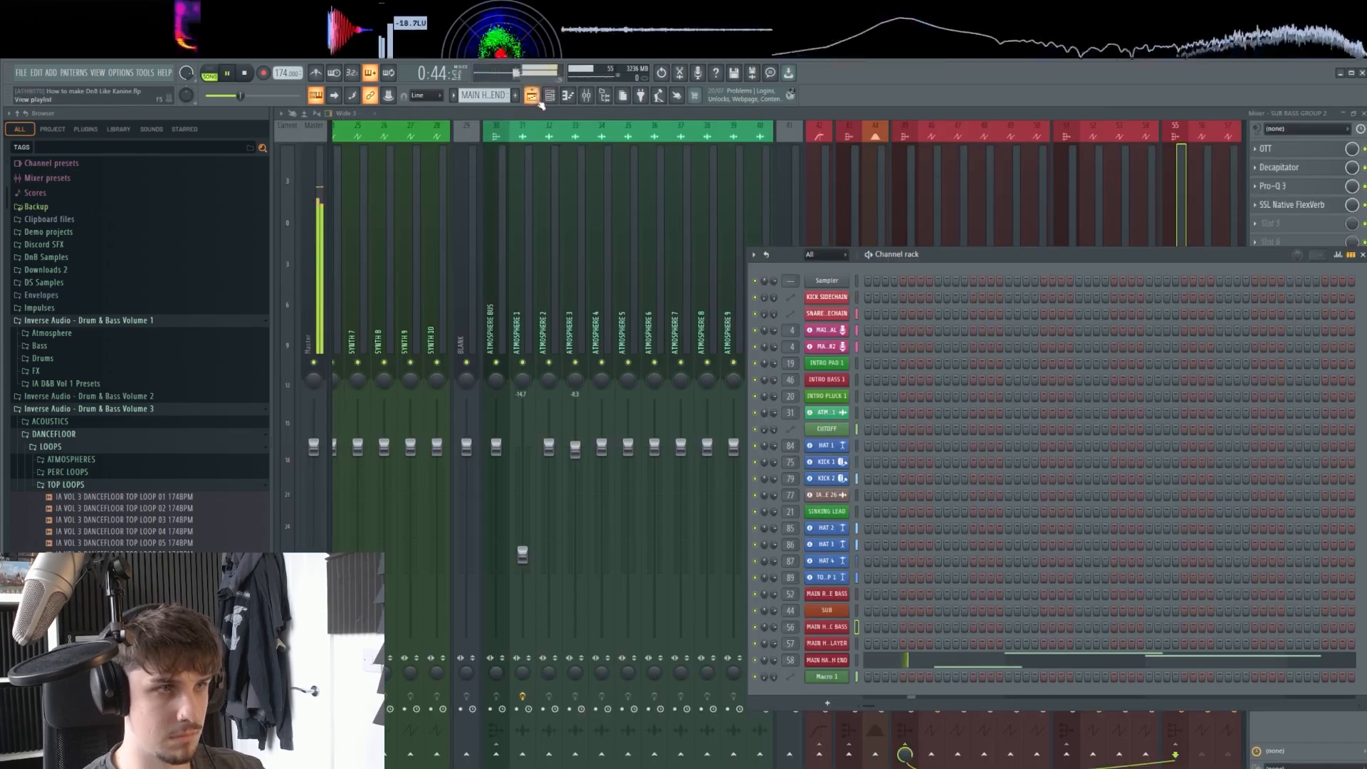
pyautogui.click(531, 96)
pyautogui.scroll(5, 802, 409)
pyautogui.scroll(4, 790, 403)
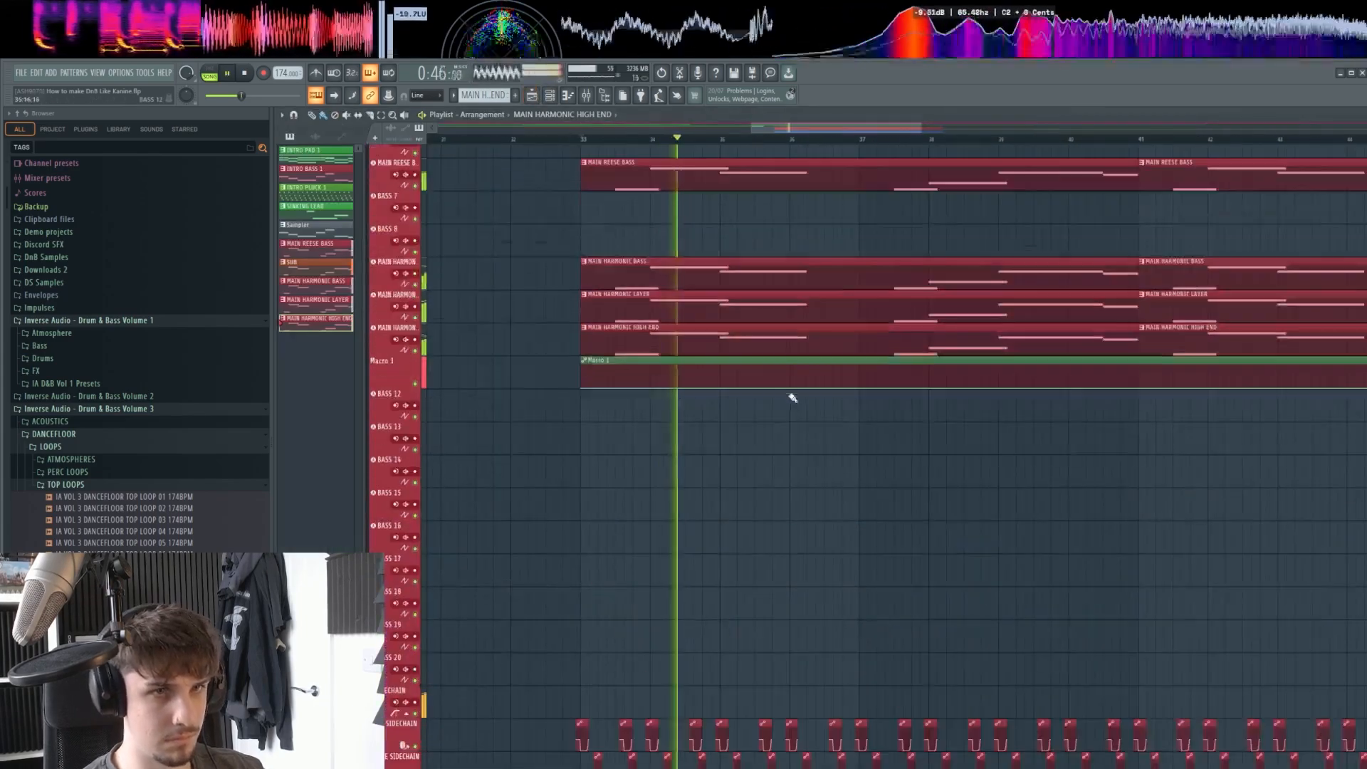
pyautogui.scroll(-5, 792, 427)
pyautogui.scroll(5, 765, 541)
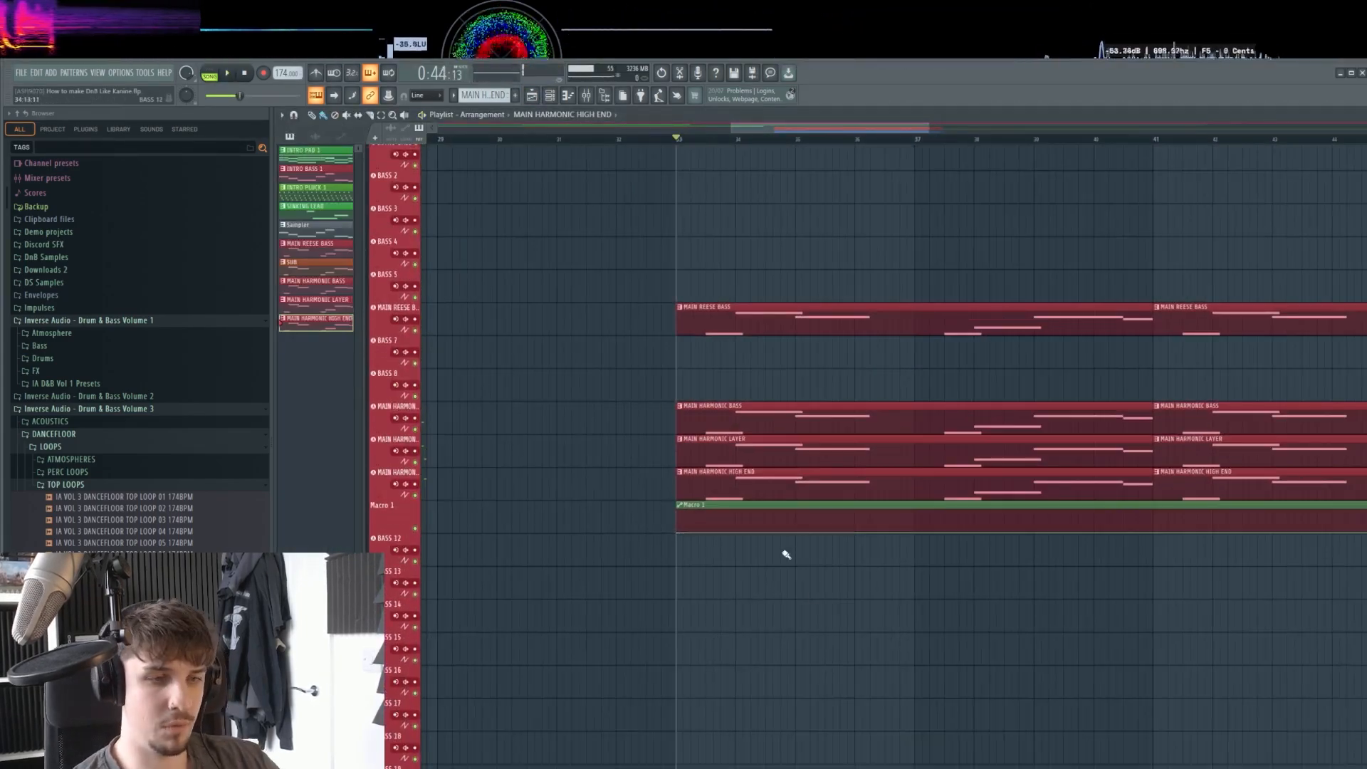
# Add a raised automation point halfway through bar 33 of the Macro 1 clip and open its curve type options.
pyautogui.scroll(3, 777, 557)
pyautogui.scroll(3, 733, 605)
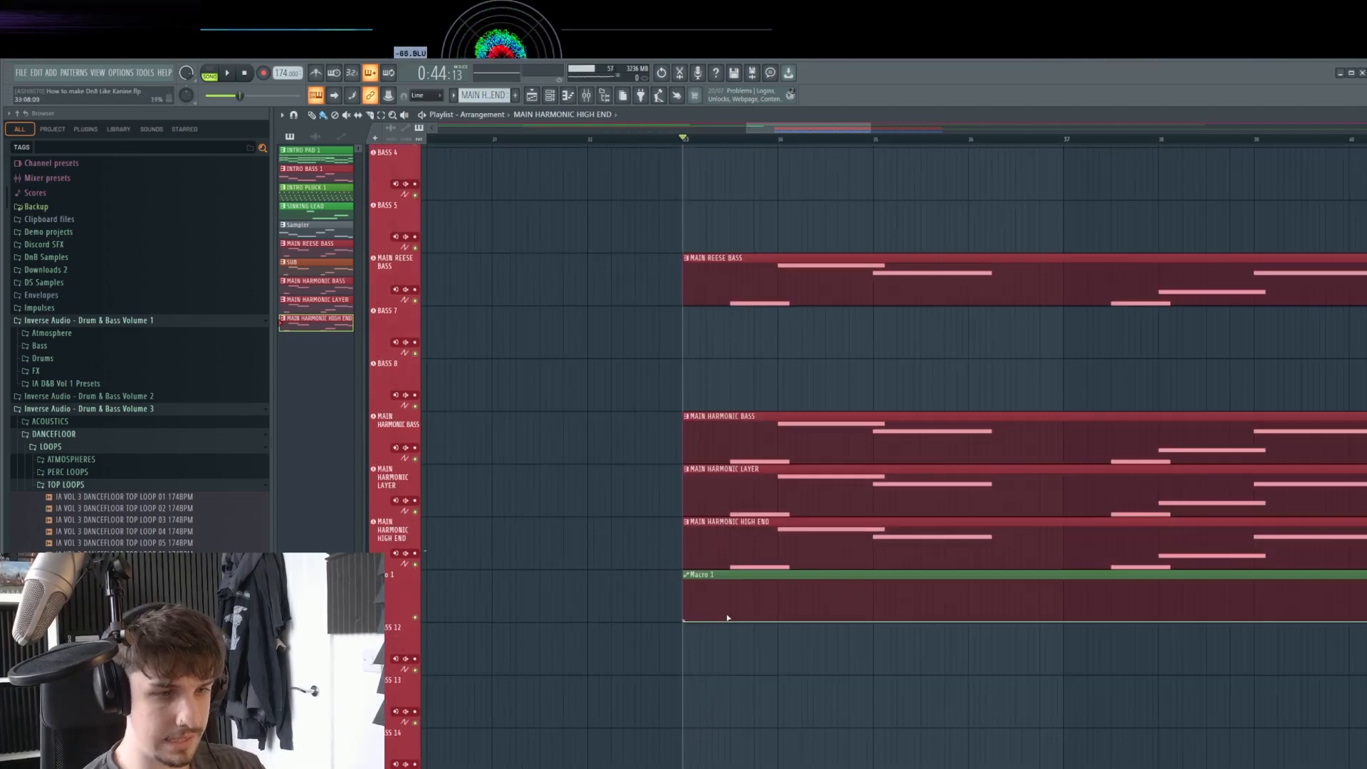
pyautogui.scroll(2, 786, 587)
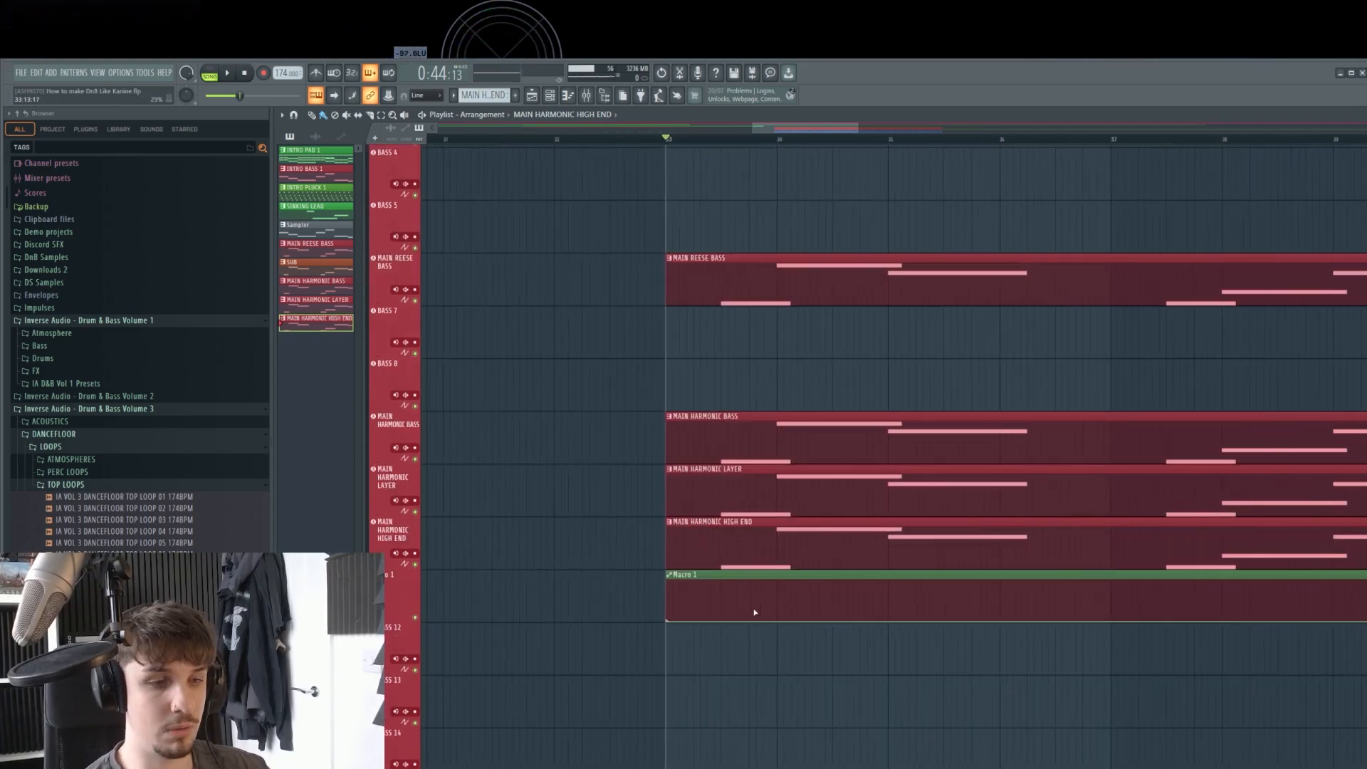
pyautogui.moveTo(755, 612); pyautogui.dragTo(708, 609)
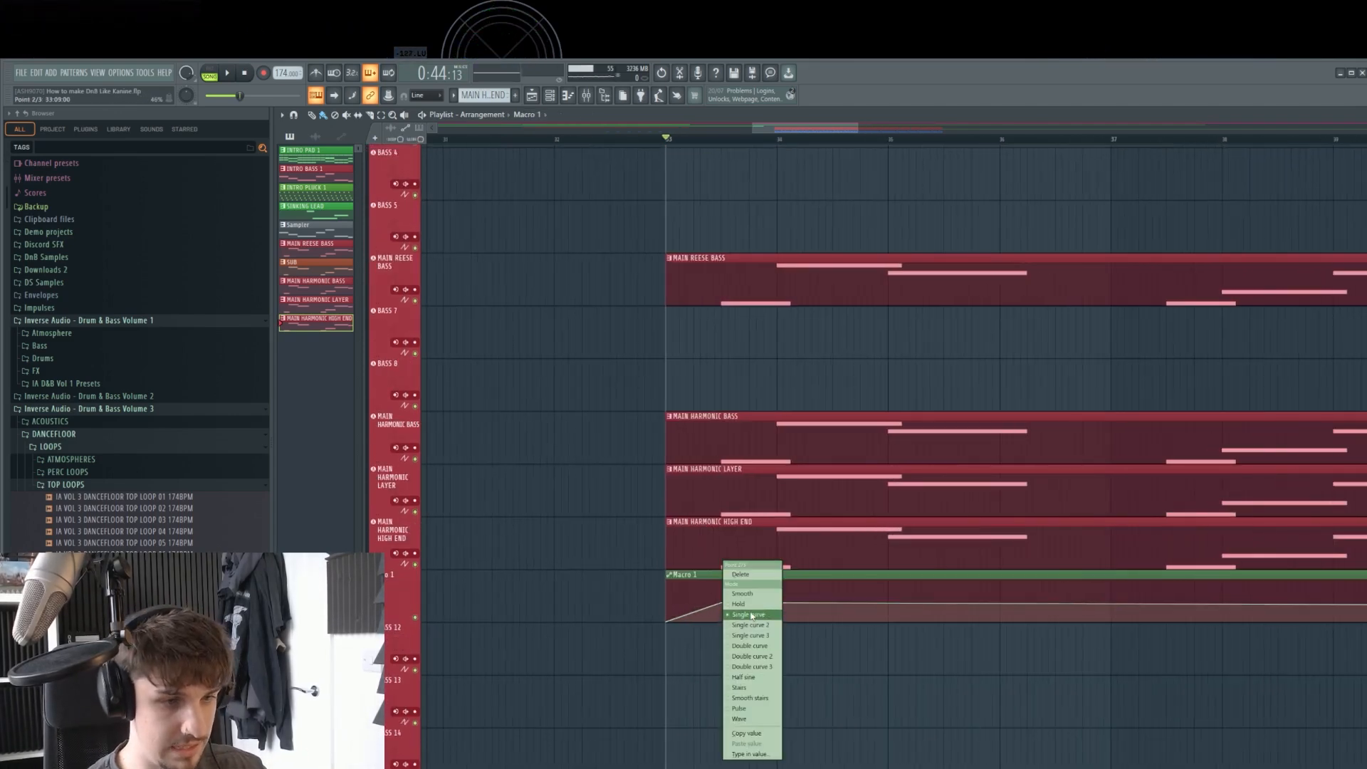
# Set the Macro 1 automation points to Hold and step their levels to follow the notes of the harmonic bass layers.
pyautogui.click(738, 603)
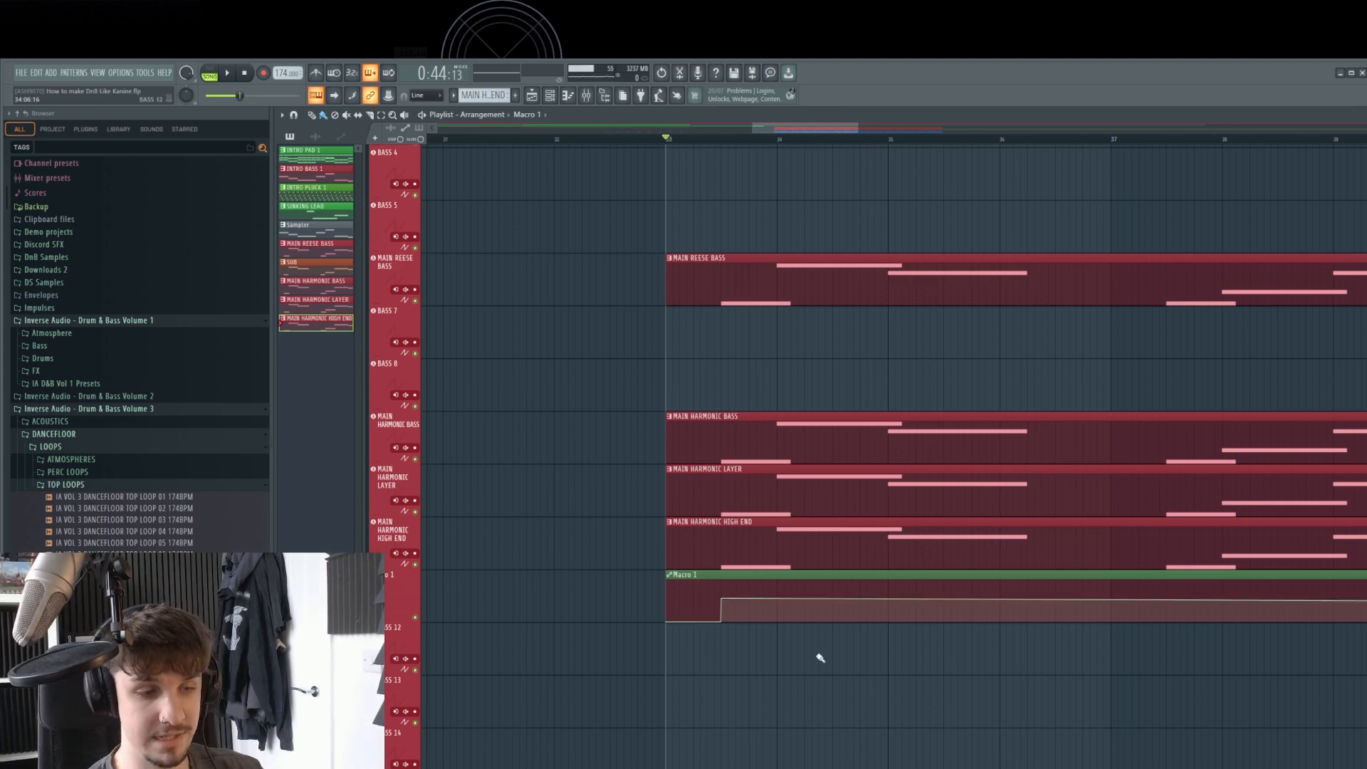
pyautogui.moveTo(781, 593); pyautogui.dragTo(781, 588)
pyautogui.press('space')
pyautogui.moveTo(819, 653); pyautogui.dragTo(768, 642)
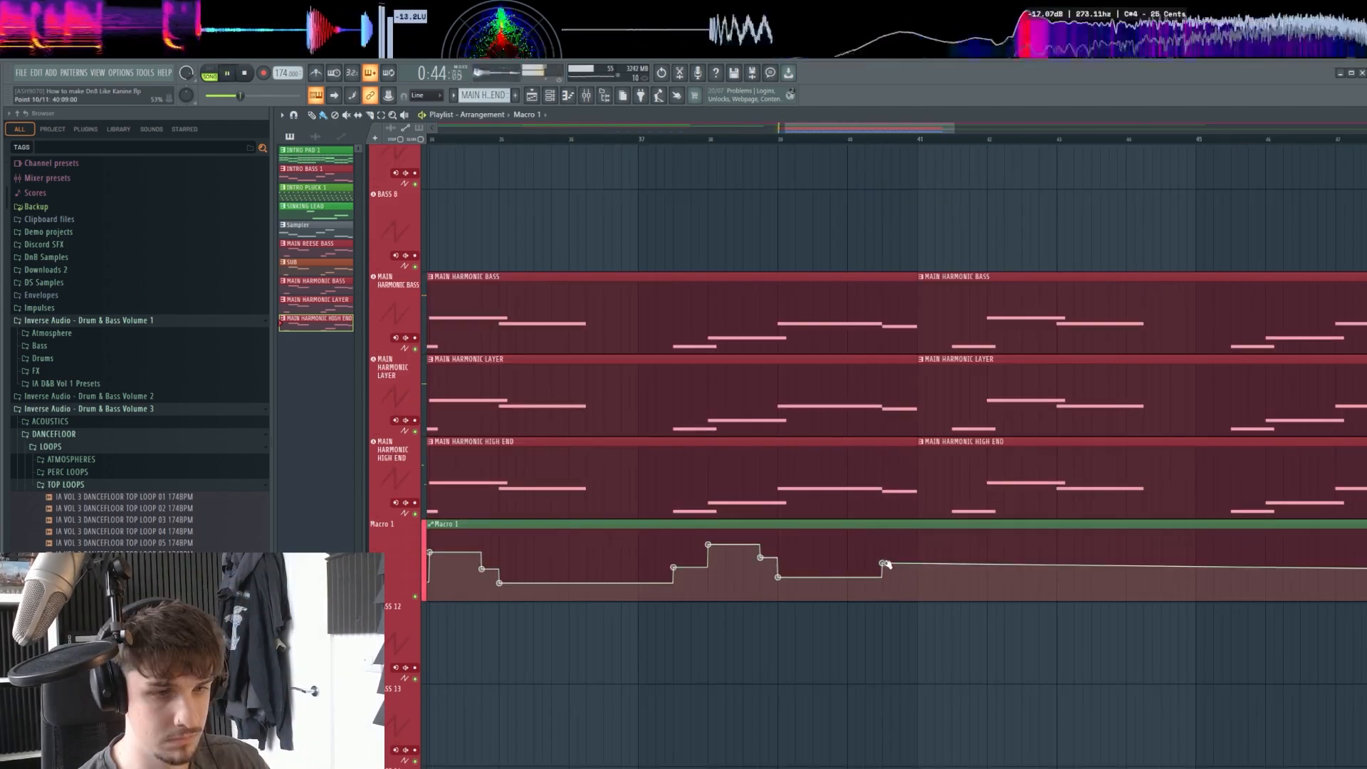
pyautogui.moveTo(884, 561); pyautogui.dragTo(883, 545)
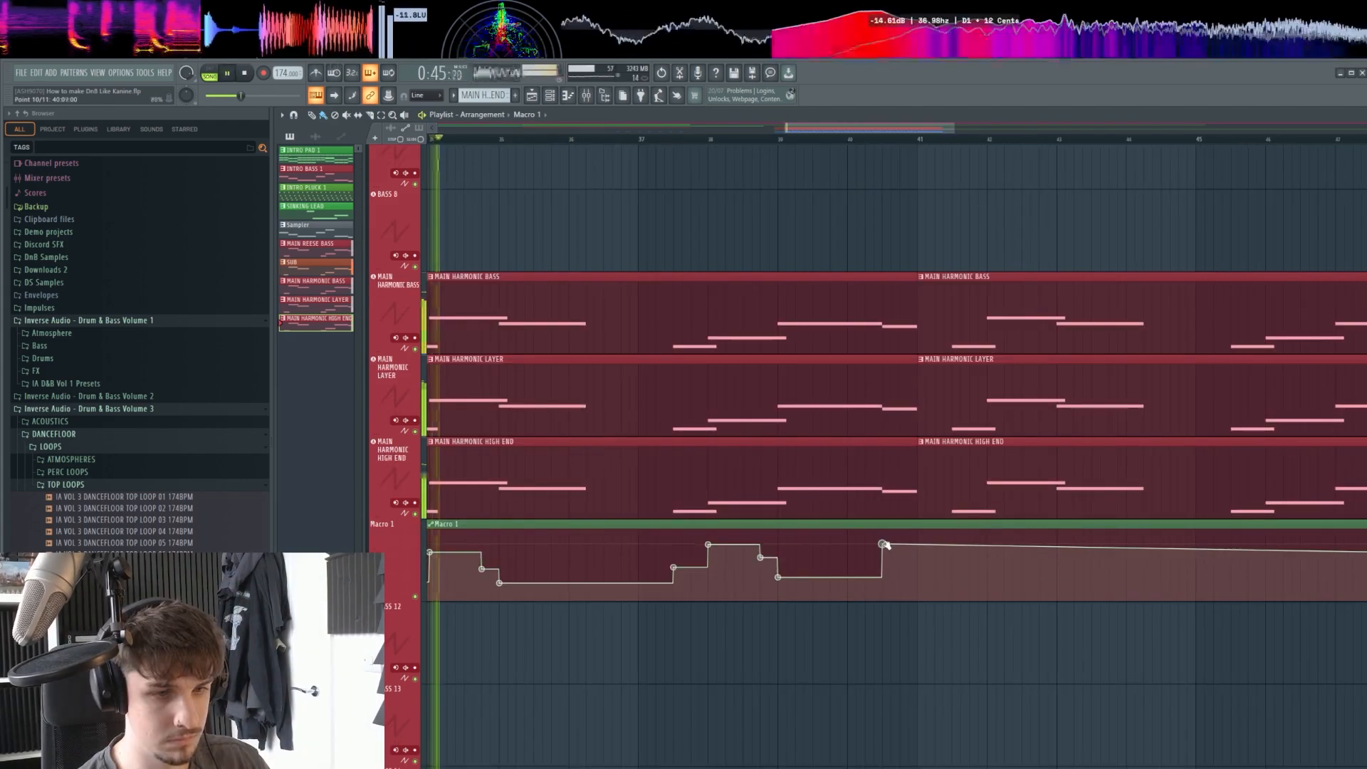
pyautogui.rightClick(917, 573)
# Play back the harmonic bass layers and check the stepped Macro 1 automation against their notes.
pyautogui.scroll(-3, 919, 575)
pyautogui.moveTo(804, 621)
pyautogui.mouseDown()
pyautogui.moveTo(783, 622)
pyautogui.moveTo(822, 650)
pyautogui.moveTo(778, 638)
pyautogui.moveTo(824, 659)
pyautogui.moveTo(867, 644)
pyautogui.moveTo(886, 654)
pyautogui.moveTo(824, 630)
pyautogui.mouseUp()
pyautogui.scroll(-3, 778, 638)
pyautogui.scroll(3, 869, 644)
pyautogui.scroll(2, 825, 659)
pyautogui.scroll(-3, 883, 642)
pyautogui.scroll(-1, 854, 613)
pyautogui.scroll(-1, 855, 613)
pyautogui.scroll(1, 830, 639)
pyautogui.scroll(1, 818, 634)
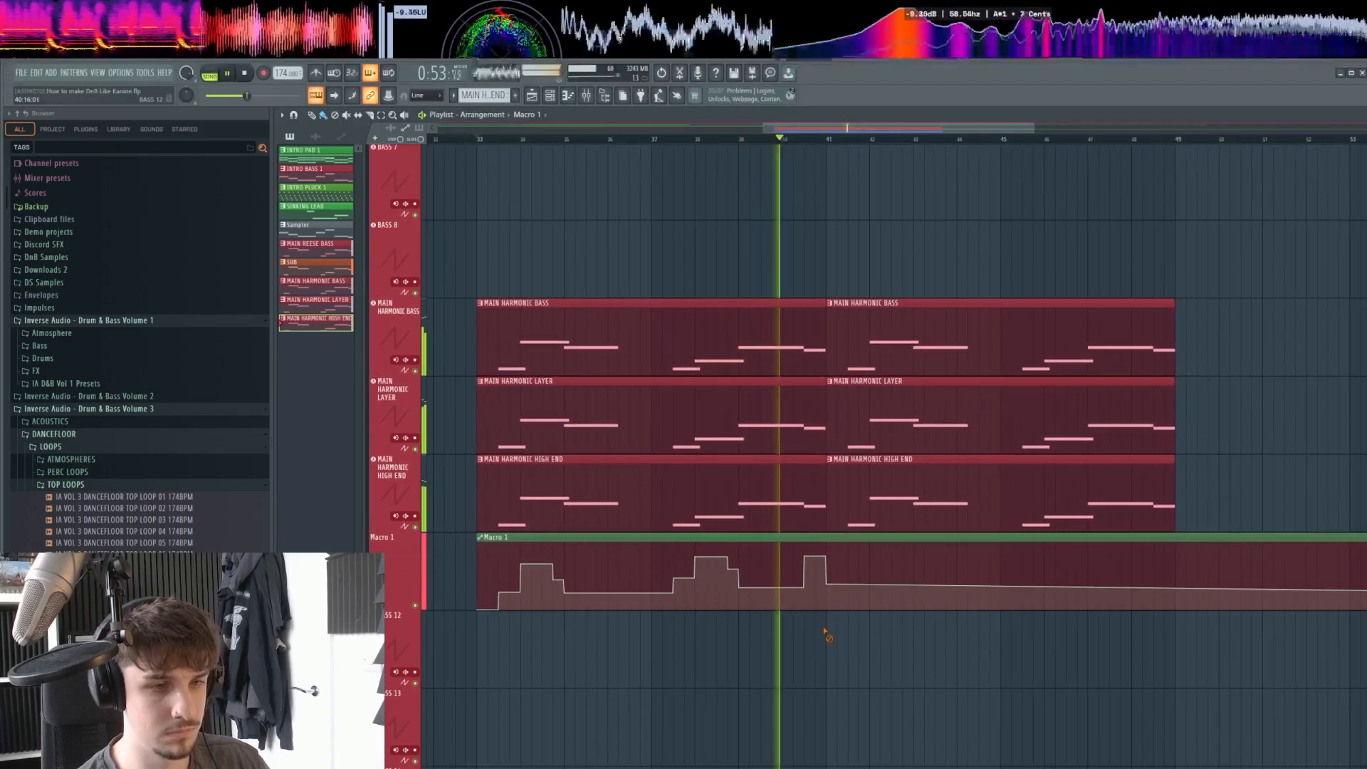
pyautogui.scroll(-1, 753, 321)
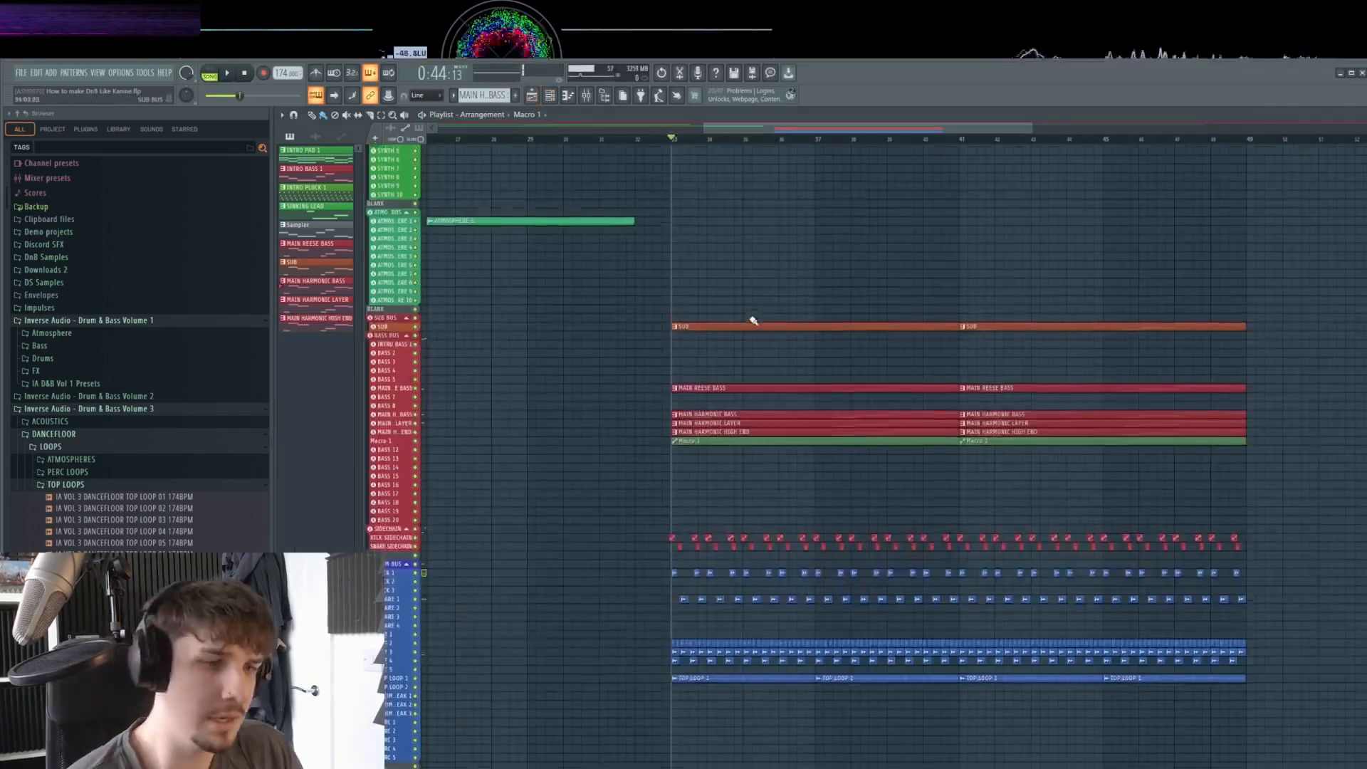
# Review the layout of the sub and bass tracks in the playlist and the mixer.
pyautogui.scroll(5, 753, 321)
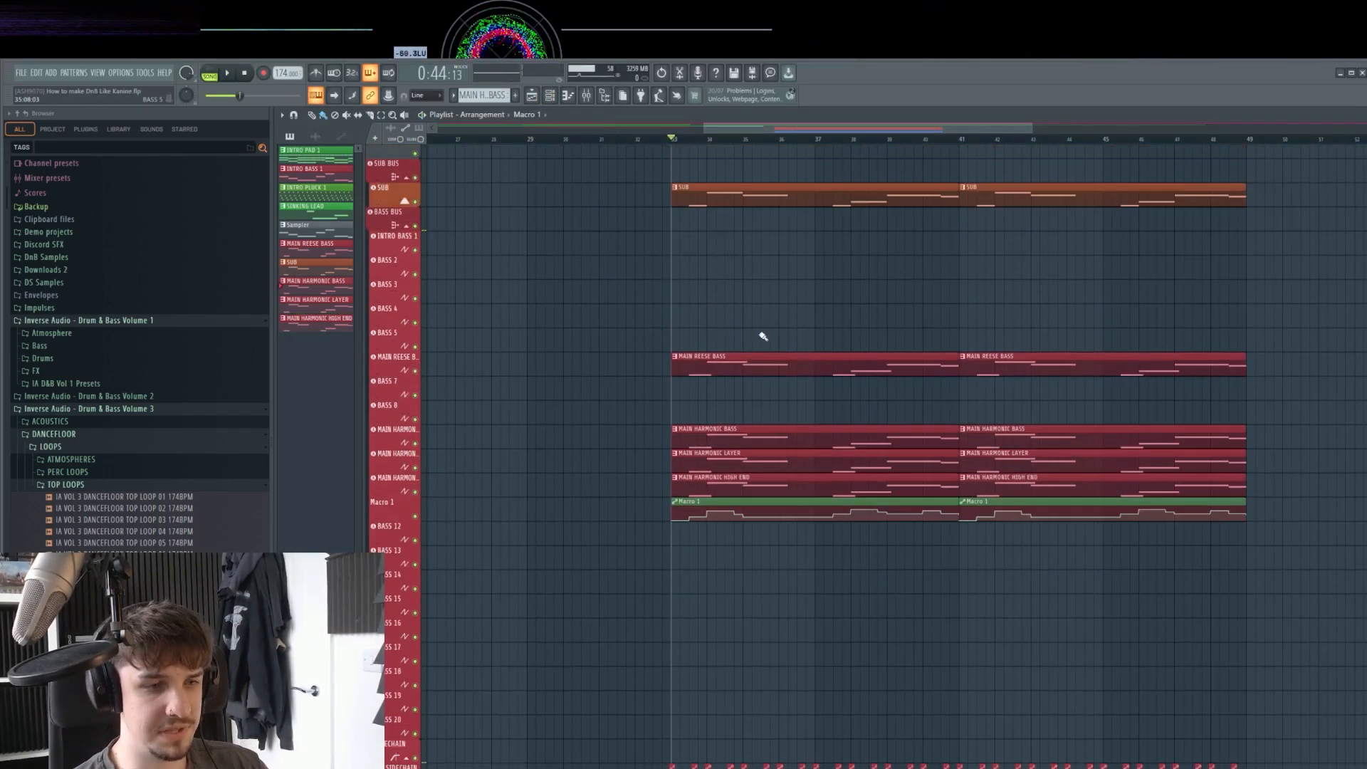
pyautogui.moveTo(797, 358); pyautogui.dragTo(795, 379)
pyautogui.moveTo(655, 449)
pyautogui.mouseDown()
pyautogui.moveTo(750, 492)
pyautogui.moveTo(641, 445)
pyautogui.mouseUp()
pyautogui.scroll(1, 607, 443)
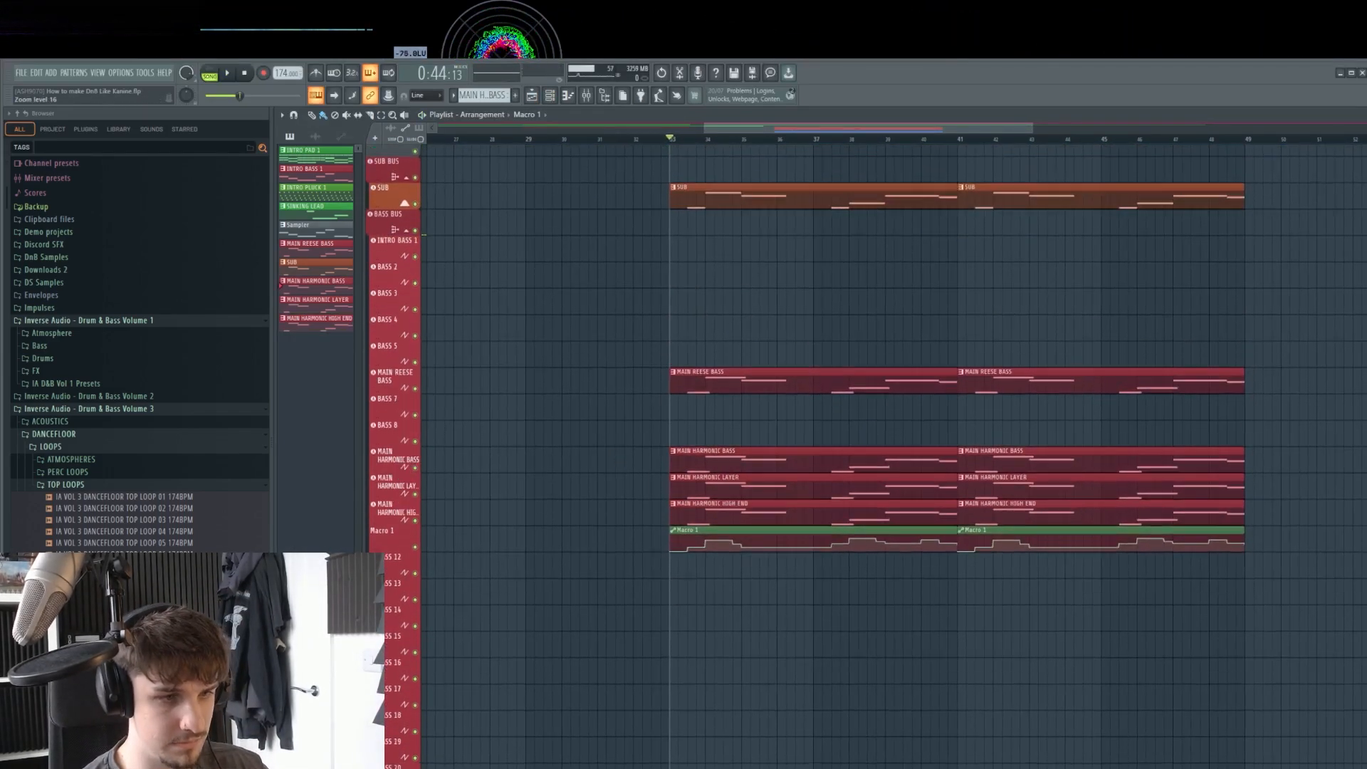
pyautogui.scroll(1, 662, 438)
pyautogui.scroll(3, 667, 437)
pyautogui.click(589, 96)
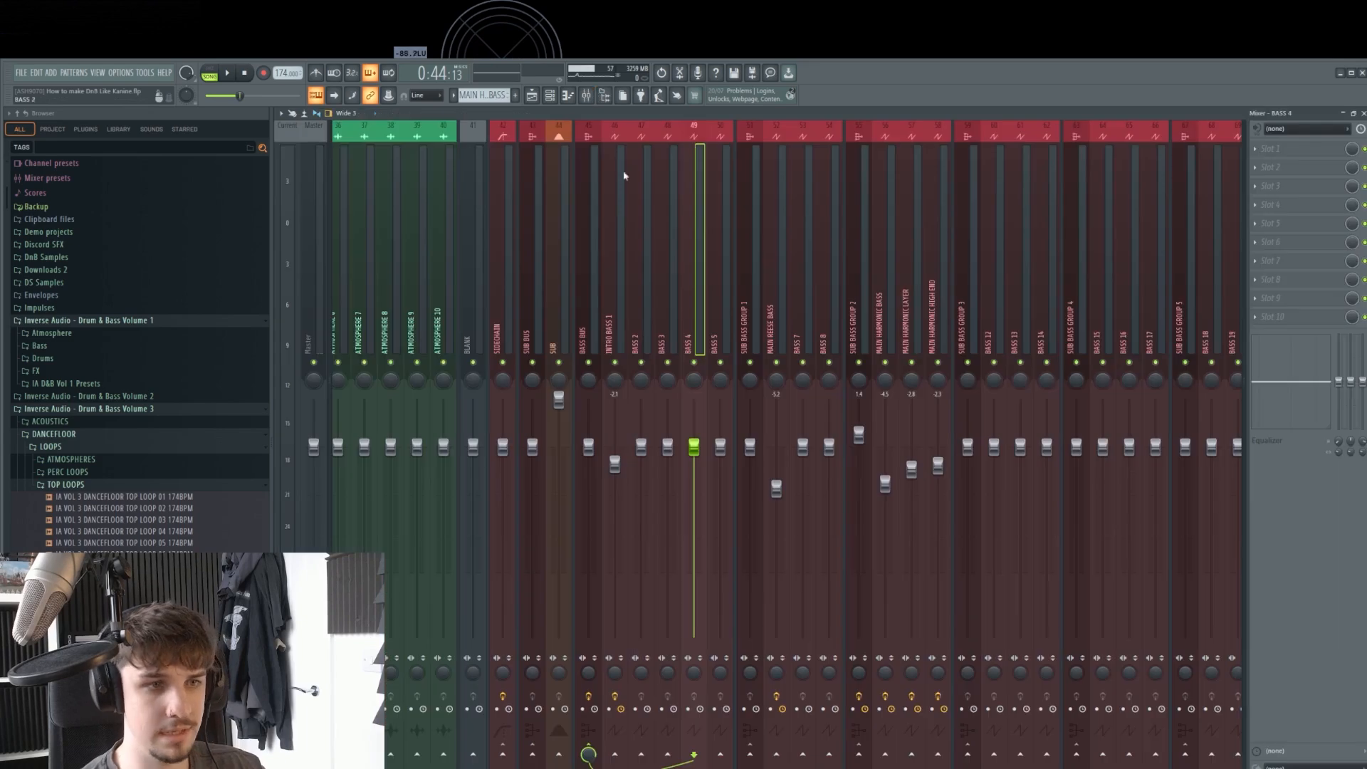
pyautogui.click(531, 96)
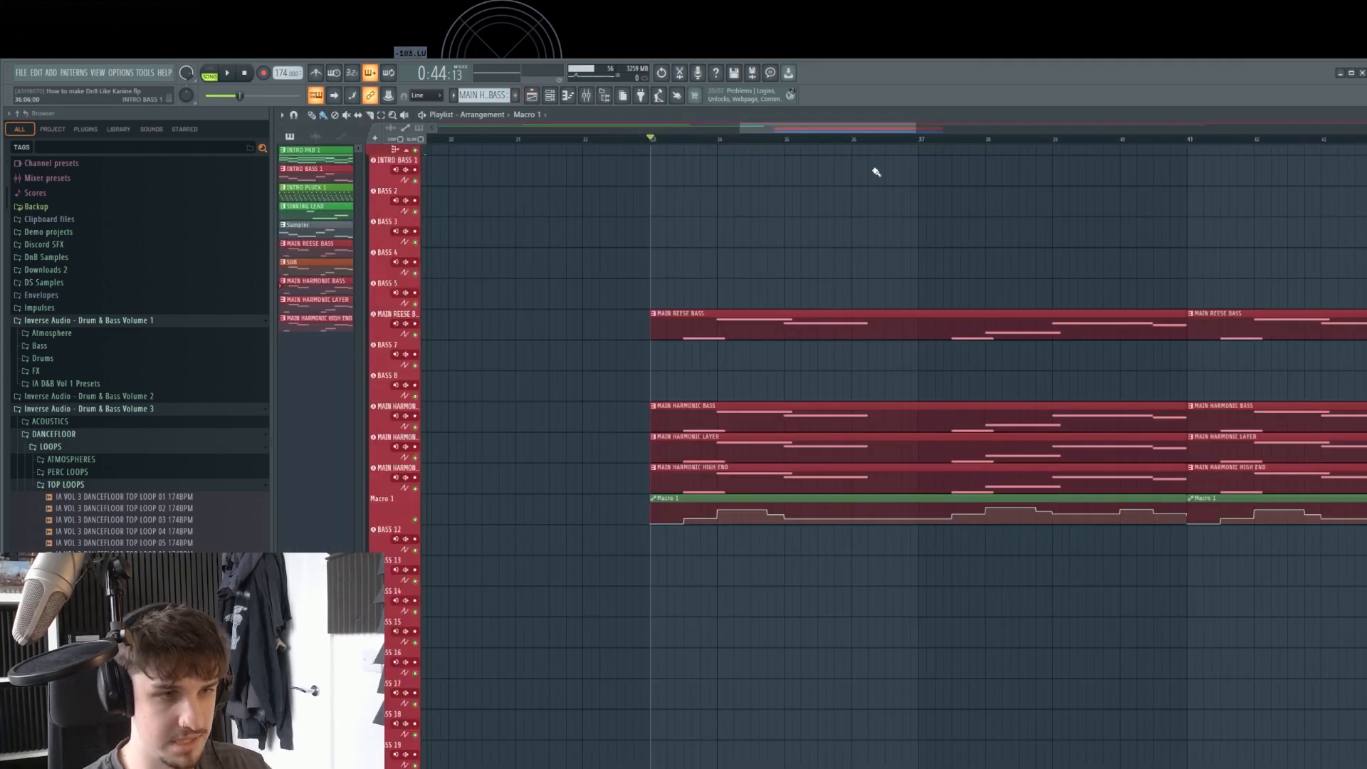
# Play the drop from bar 33 to hear the sub, reese and harmonic bass layers together.
pyautogui.press('space')
pyautogui.scroll(1, 876, 172)
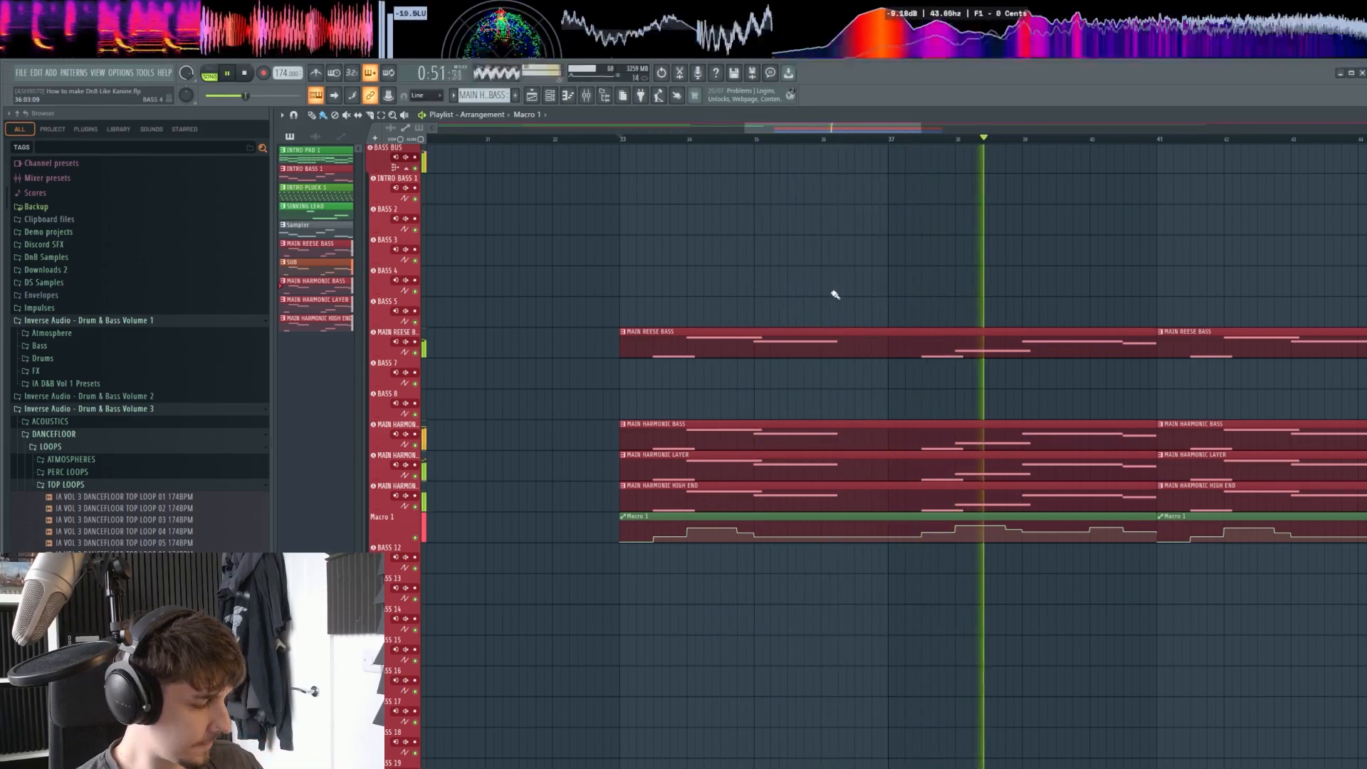
pyautogui.hscroll(2, 838, 302)
pyautogui.moveTo(956, 292); pyautogui.dragTo(853, 332)
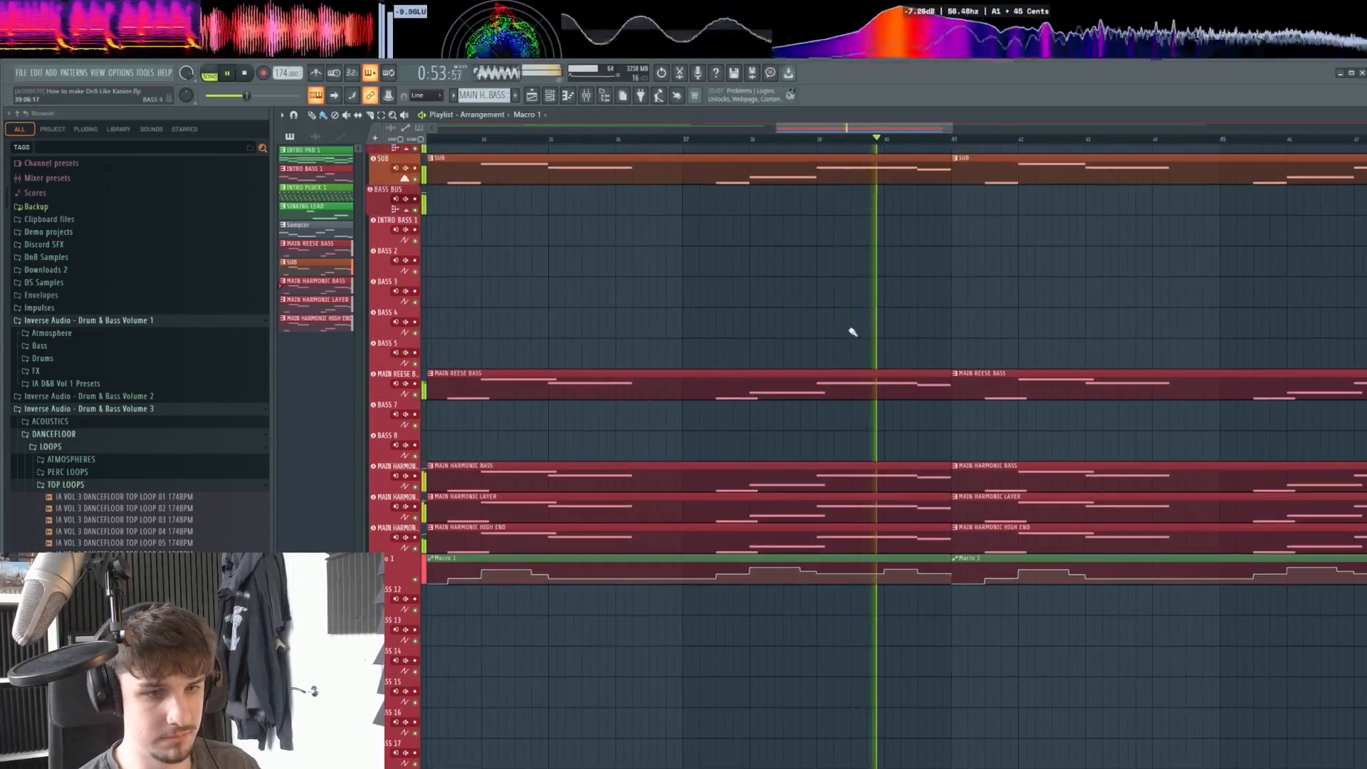
pyautogui.scroll(-3, 891, 351)
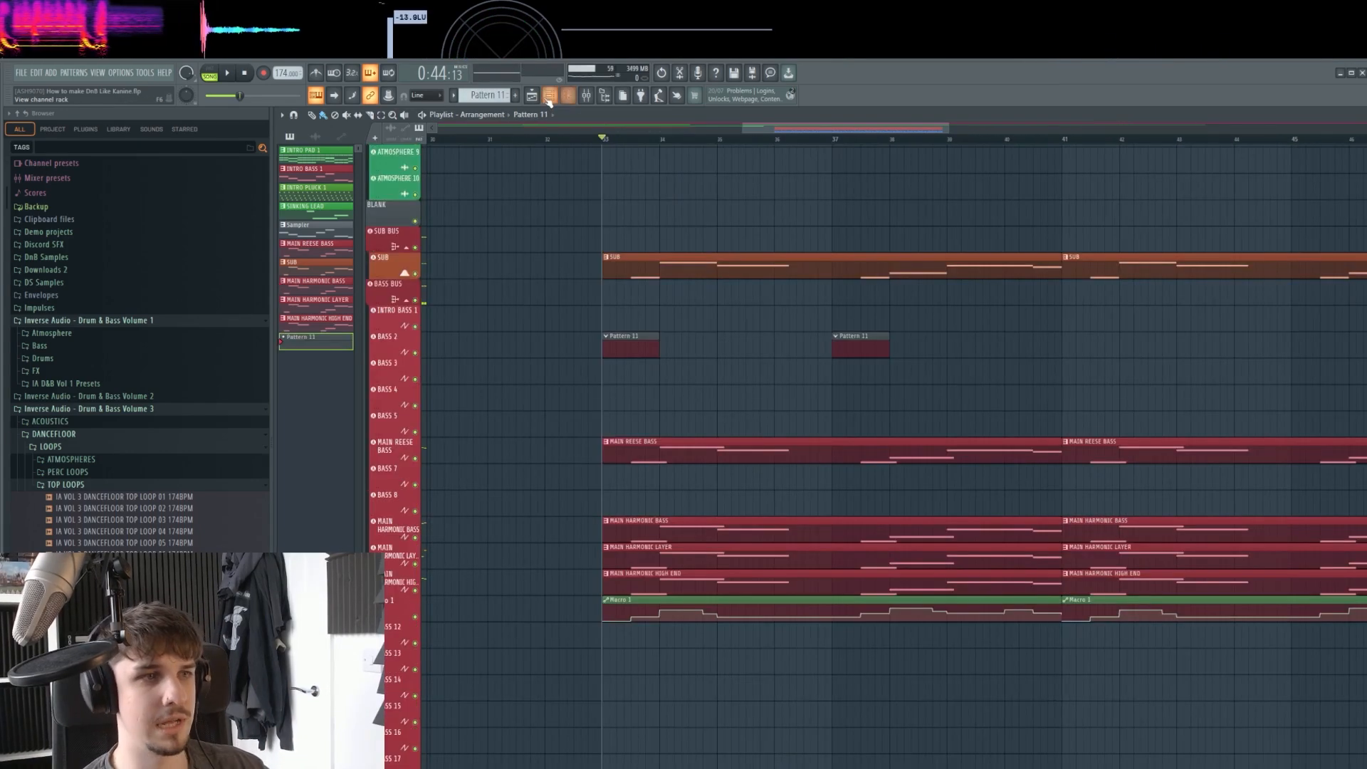
# In Pattern 11 for the Serum channel, write short D4 notes at bars 1 and 5 and a short C4 note just before bar 5.
pyautogui.press('F6')
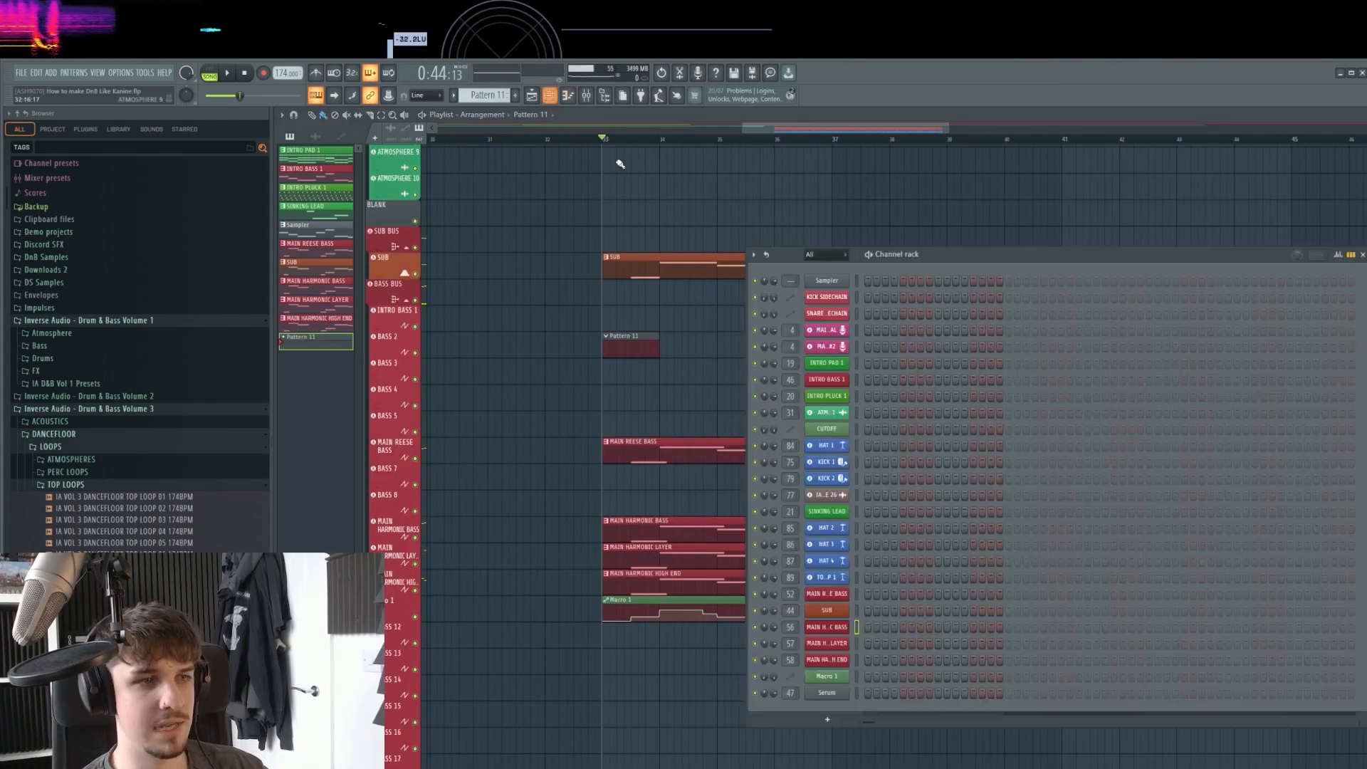
pyautogui.rightClick(839, 698)
pyautogui.click(881, 616)
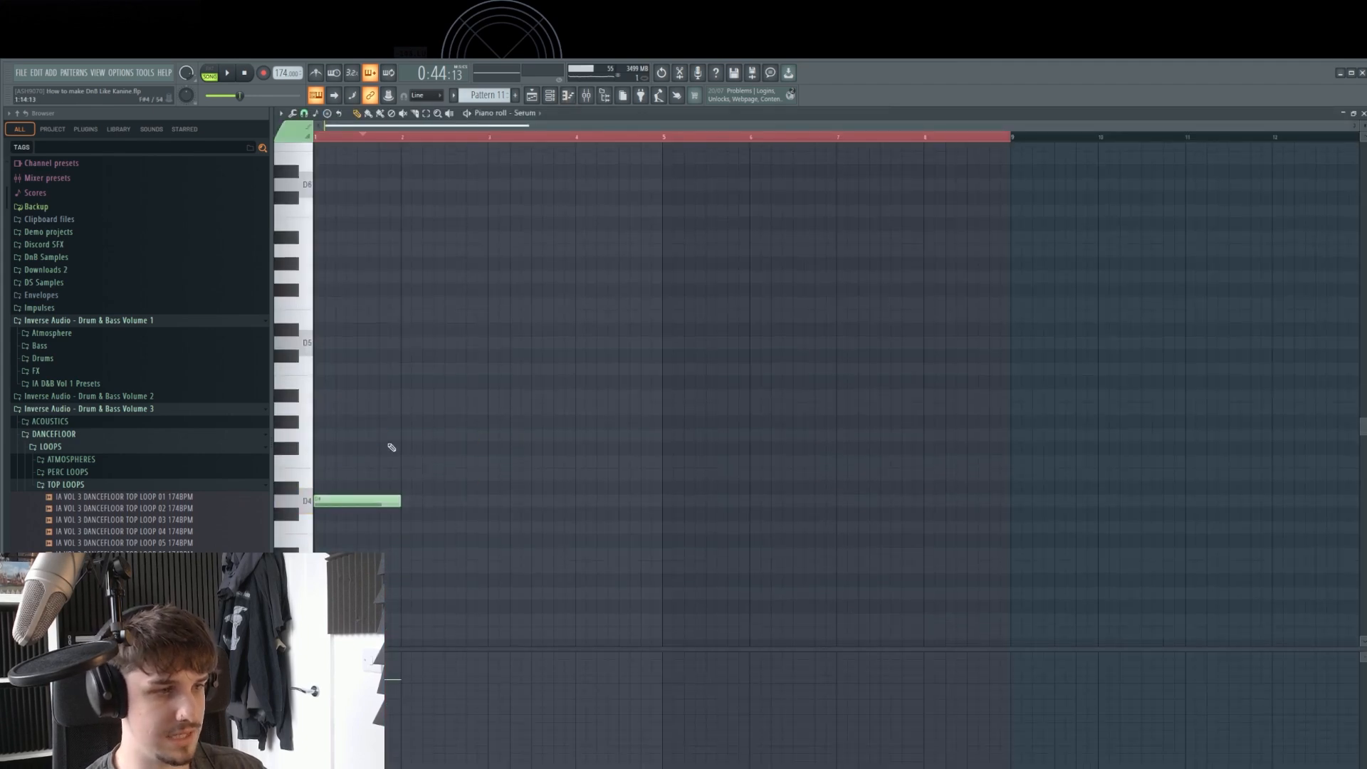
pyautogui.press('space')
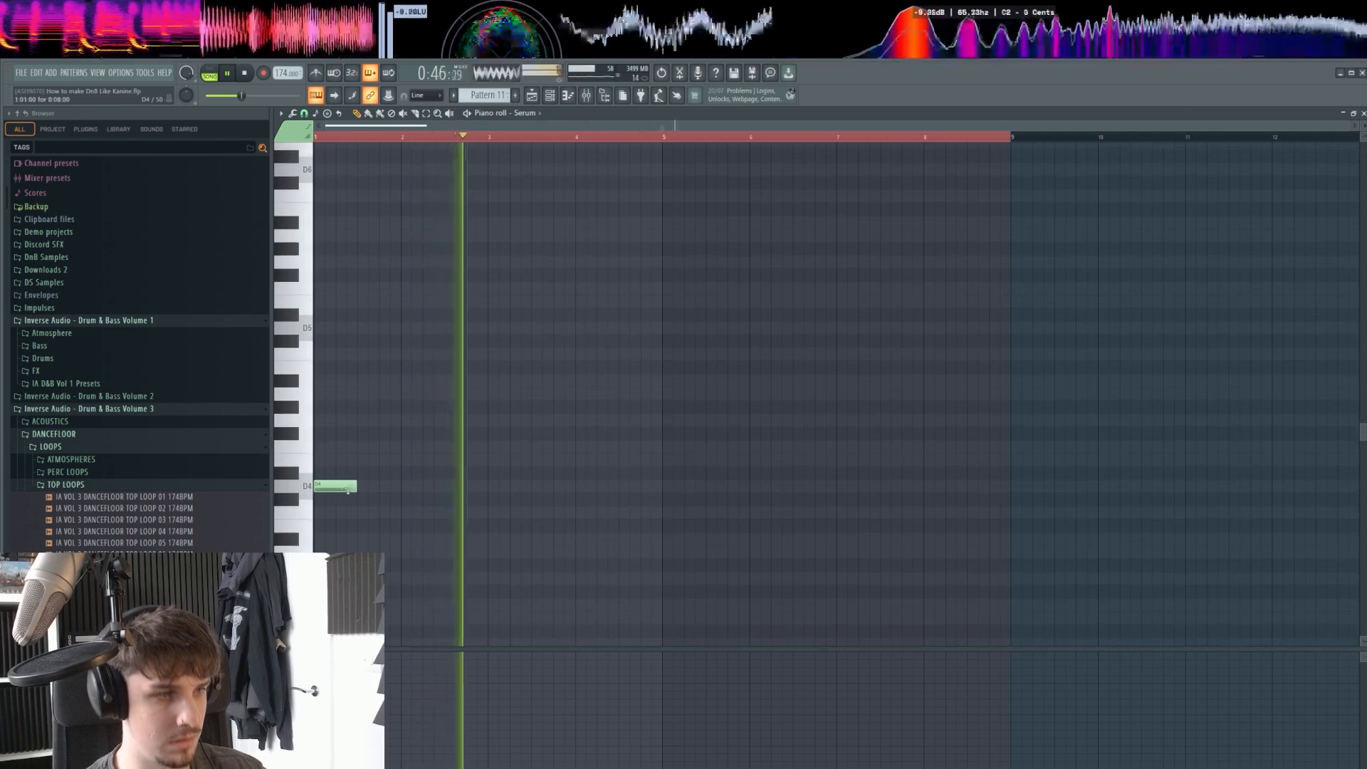
pyautogui.press('space')
pyautogui.moveTo(355, 490); pyautogui.dragTo(334, 491)
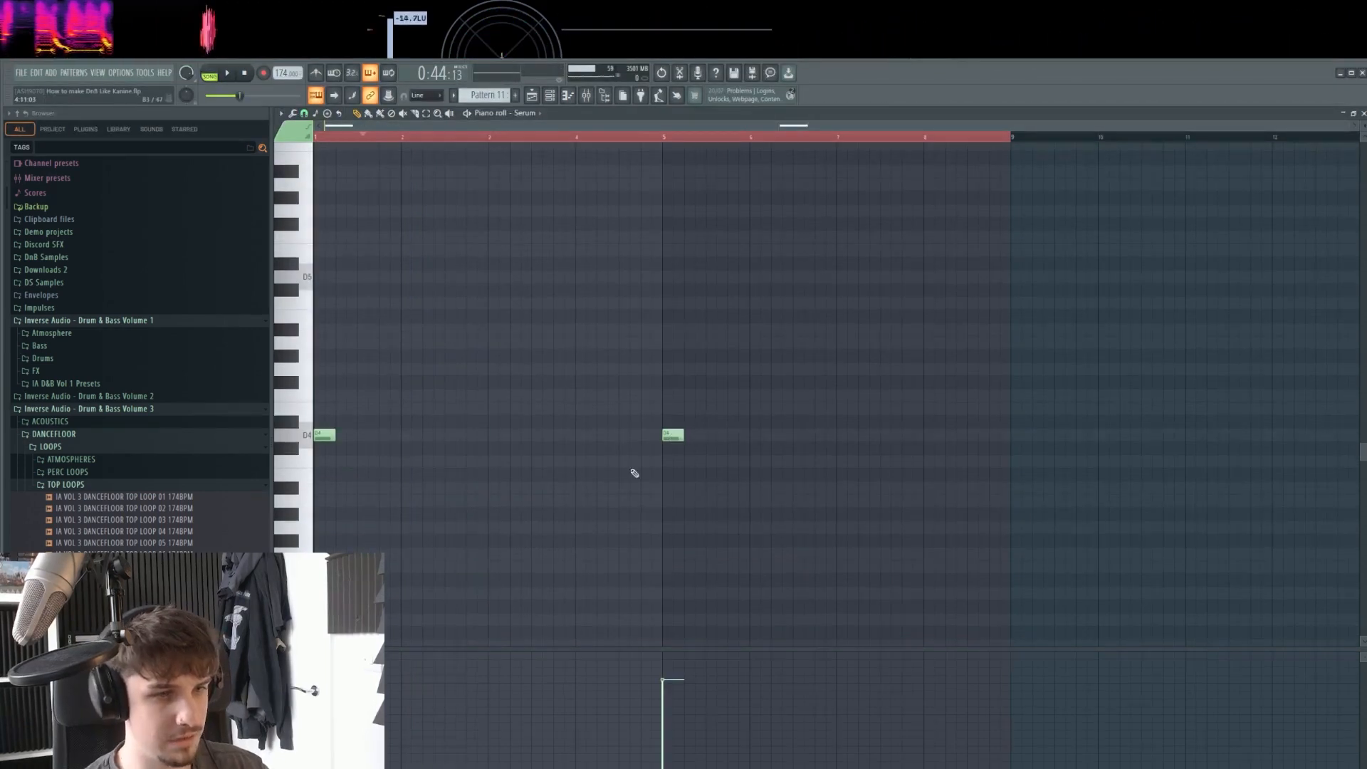
pyautogui.click(632, 462)
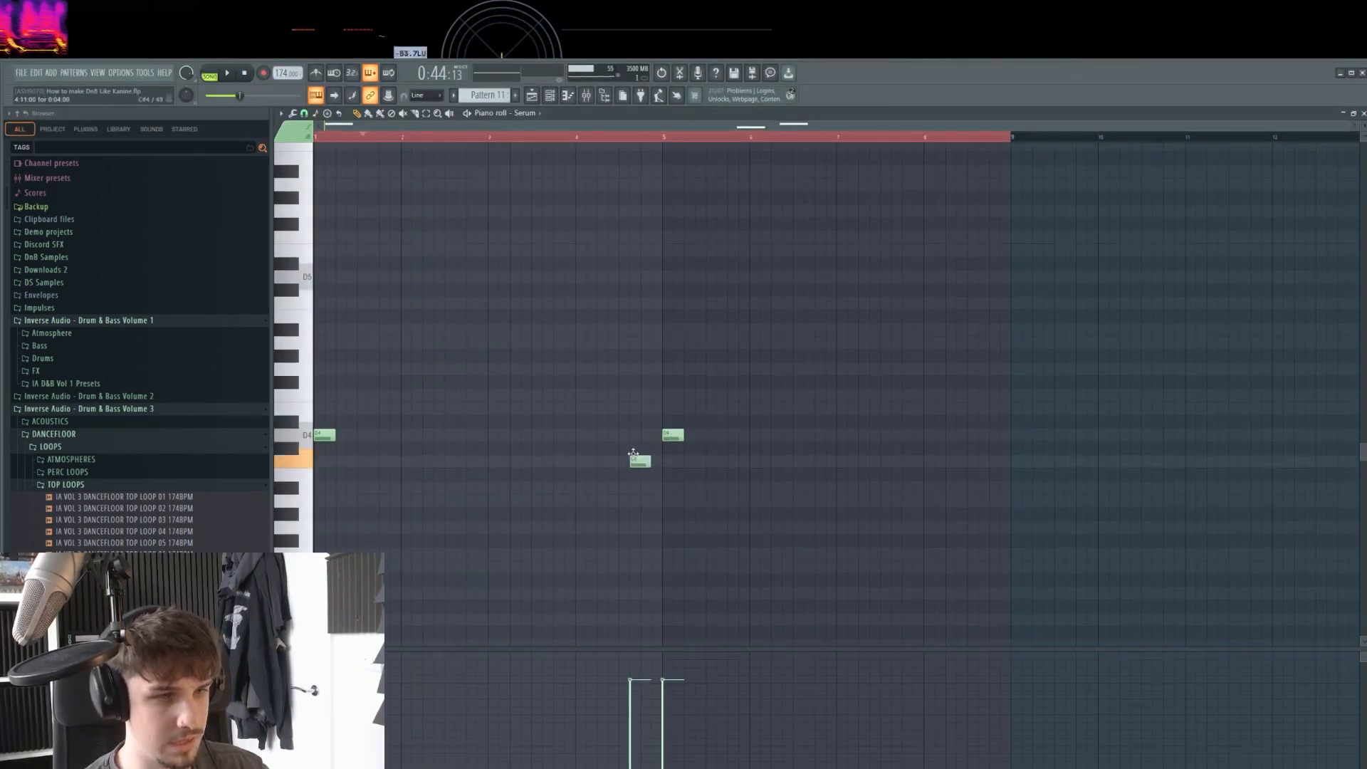
pyautogui.scroll(2, 608, 497)
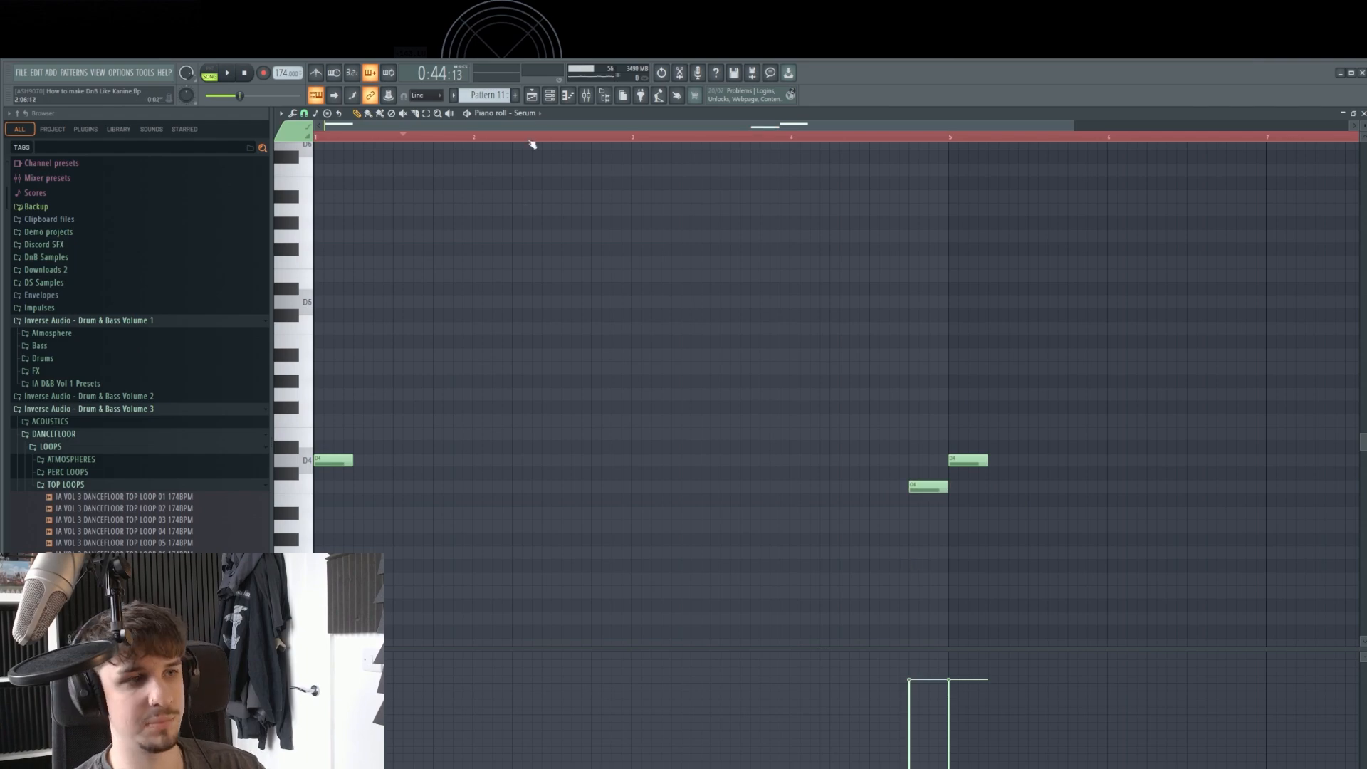
# Play the arrangement in the playlist to hear the gaps around the Pattern 11 notes on the BASS 2 track.
pyautogui.click(537, 100)
pyautogui.press('space')
pyautogui.scroll(3, 857, 408)
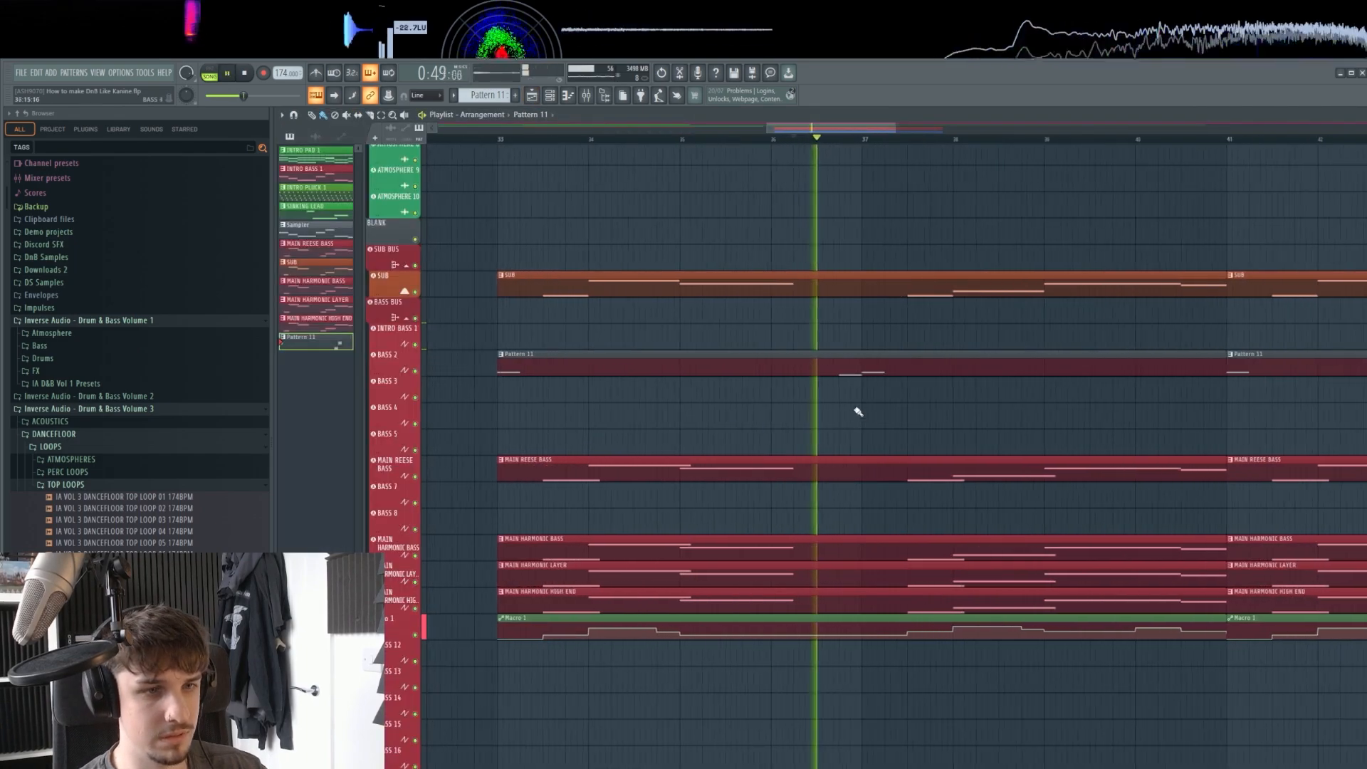
pyautogui.moveTo(880, 420); pyautogui.dragTo(845, 466)
pyautogui.scroll(-1, 806, 427)
pyautogui.scroll(-2, 810, 430)
pyautogui.scroll(-1, 885, 452)
pyautogui.scroll(1, 845, 465)
pyautogui.press('space')
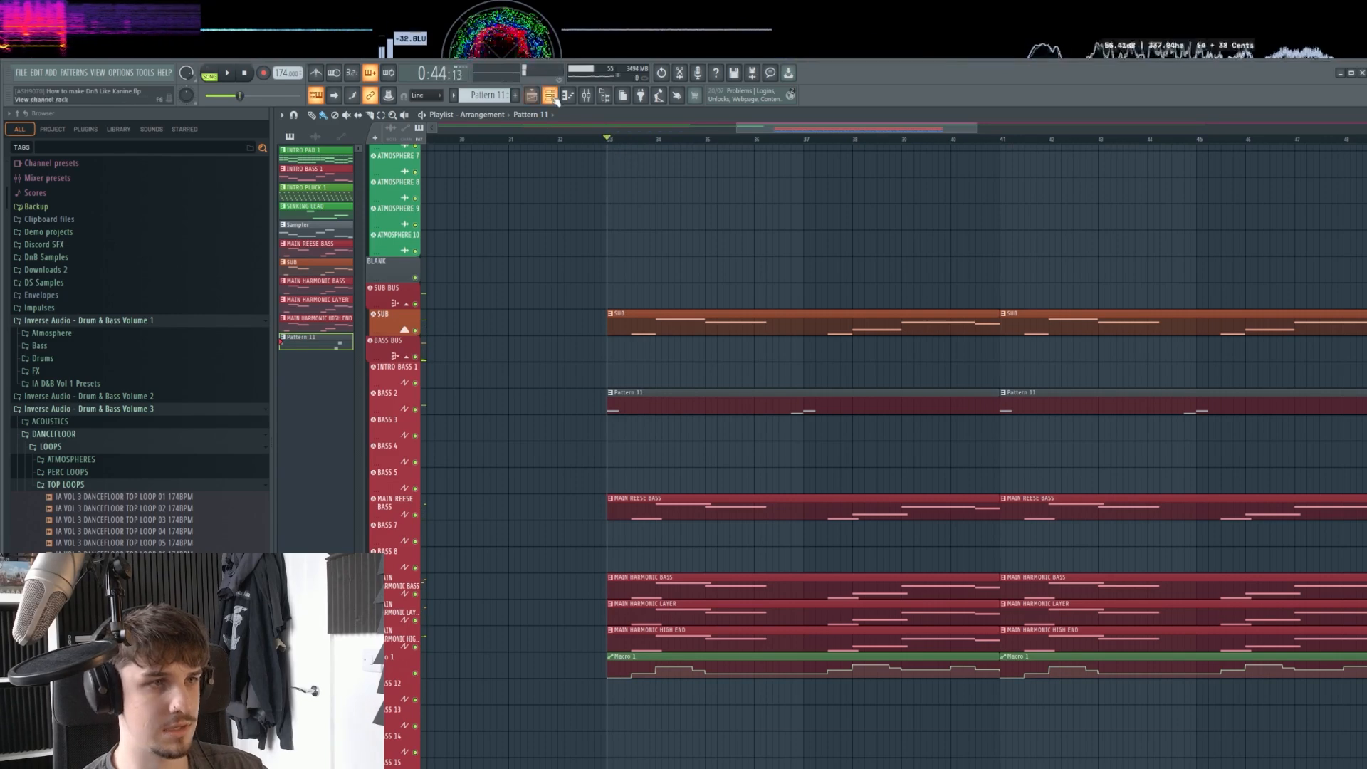
# Open the Serum channel and review the three notes of Pattern 11 in its piano roll.
pyautogui.press('F6')
pyautogui.click(827, 694)
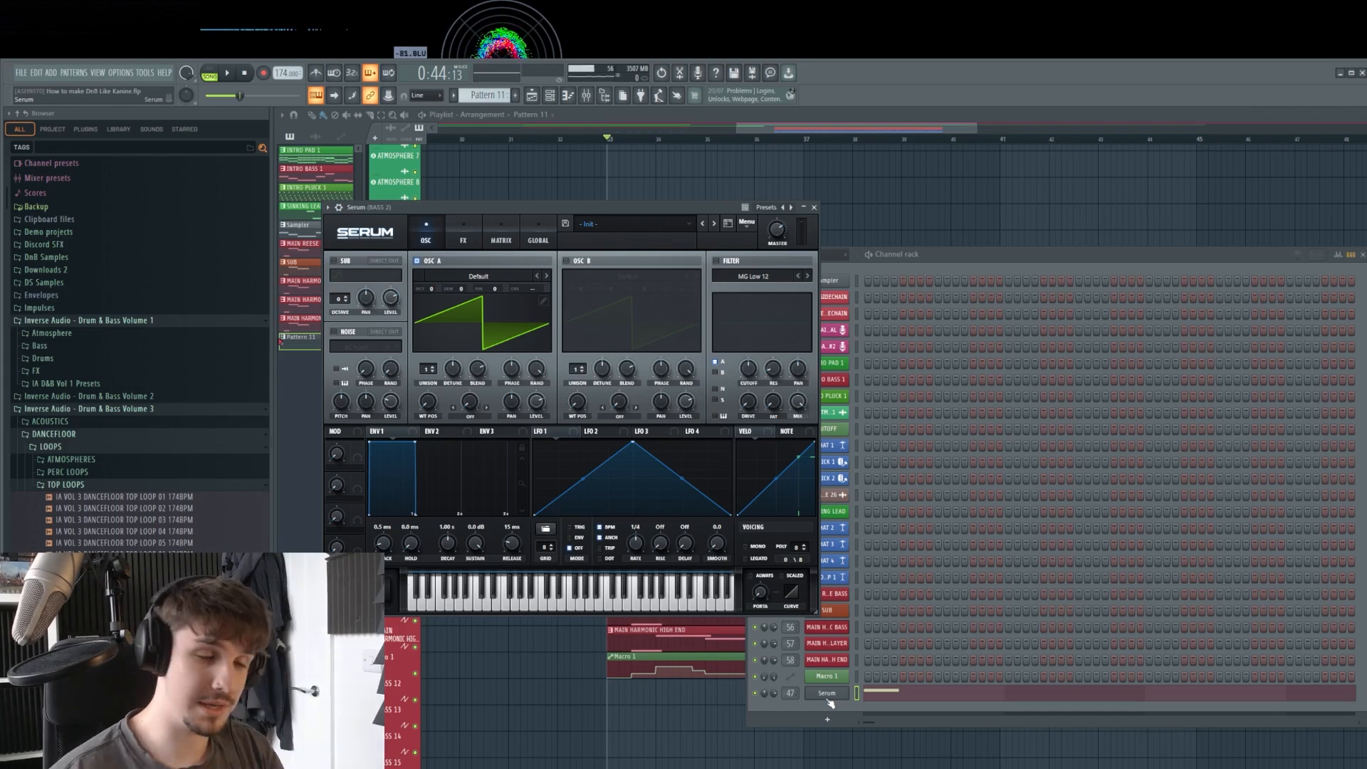
pyautogui.click(876, 695)
pyautogui.moveTo(1083, 394); pyautogui.dragTo(345, 577)
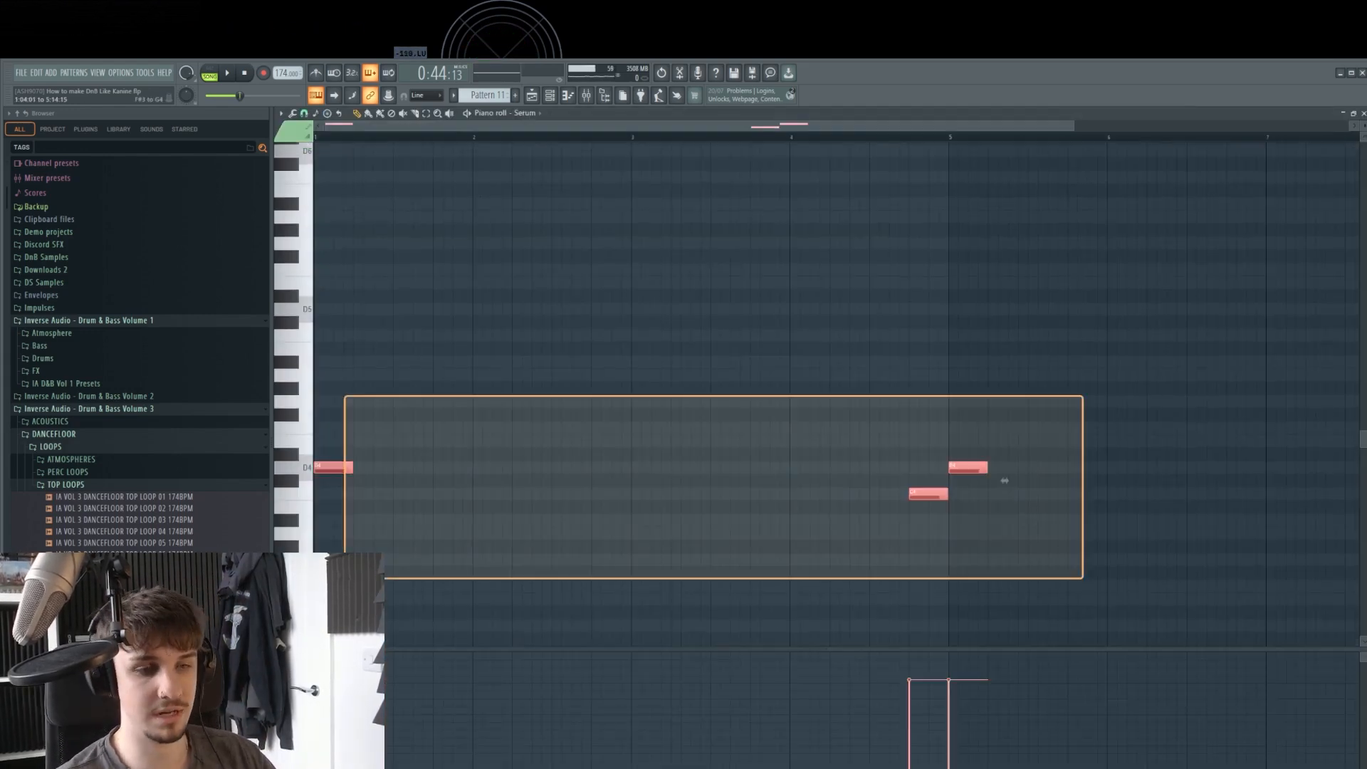
pyautogui.keyDown('ctrl'); pyautogui.click(518, 369); pyautogui.keyUp('ctrl')
pyautogui.moveTo(1054, 369); pyautogui.dragTo(349, 555)
pyautogui.keyDown('ctrl'); pyautogui.click(517, 359); pyautogui.keyUp('ctrl')
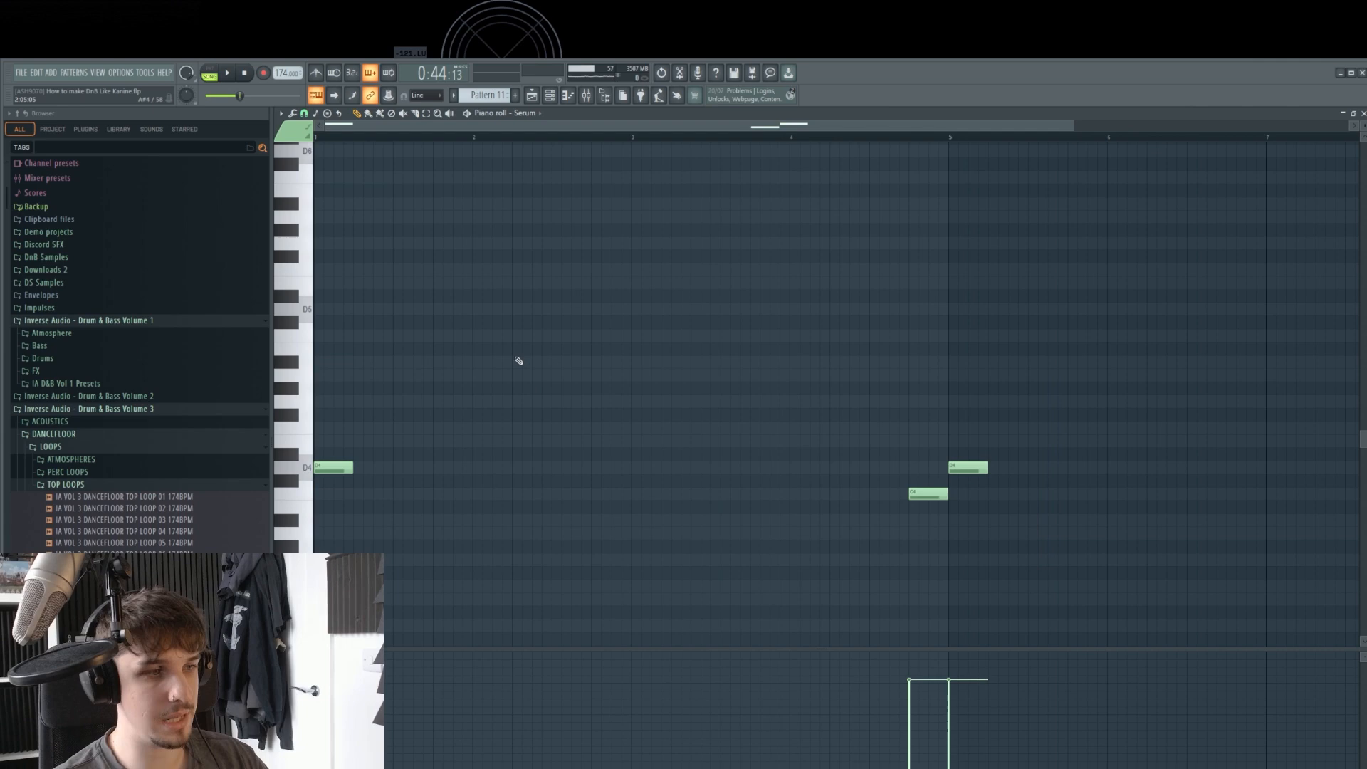
# Reopen the Serum synth and set oscillator A to the Basic Shapes wavetable at -2 octaves.
pyautogui.click(549, 96)
pyautogui.click(842, 693)
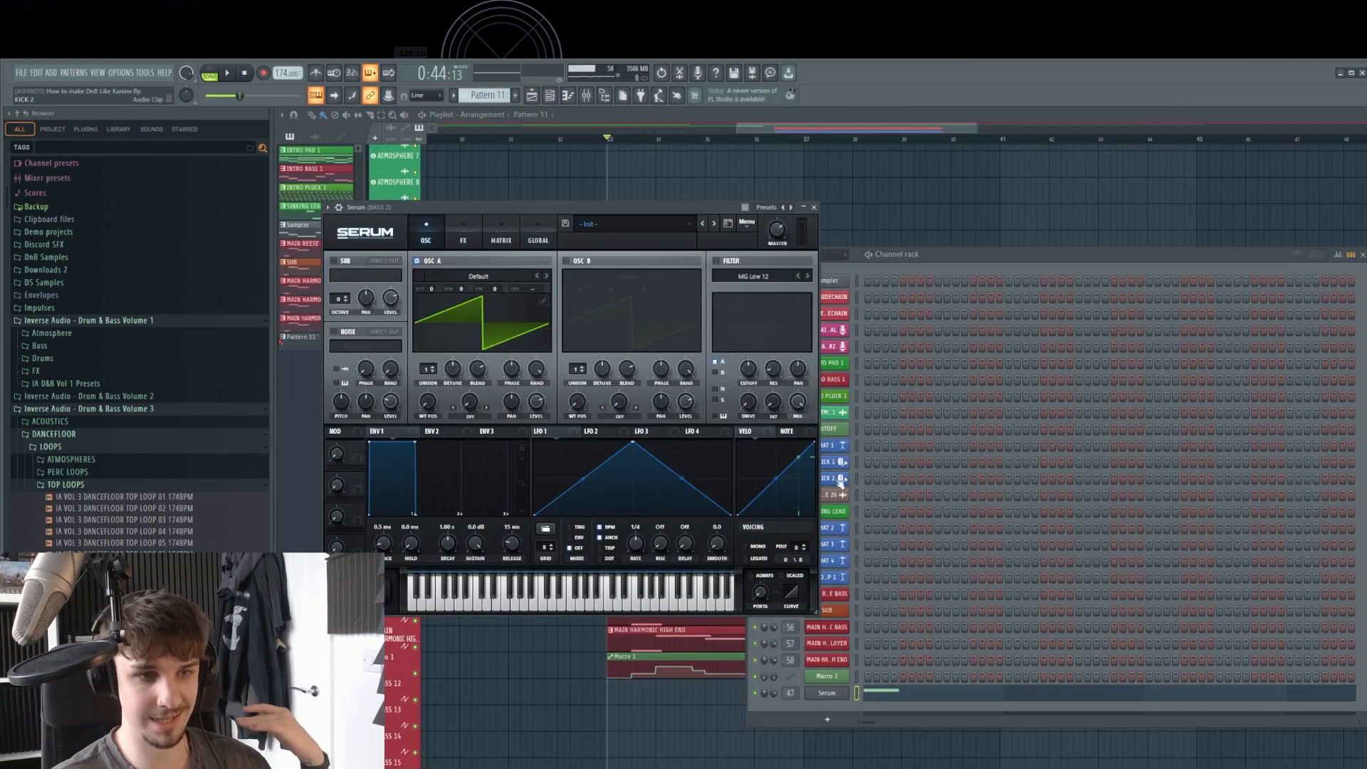
pyautogui.moveTo(689, 211); pyautogui.dragTo(960, 198)
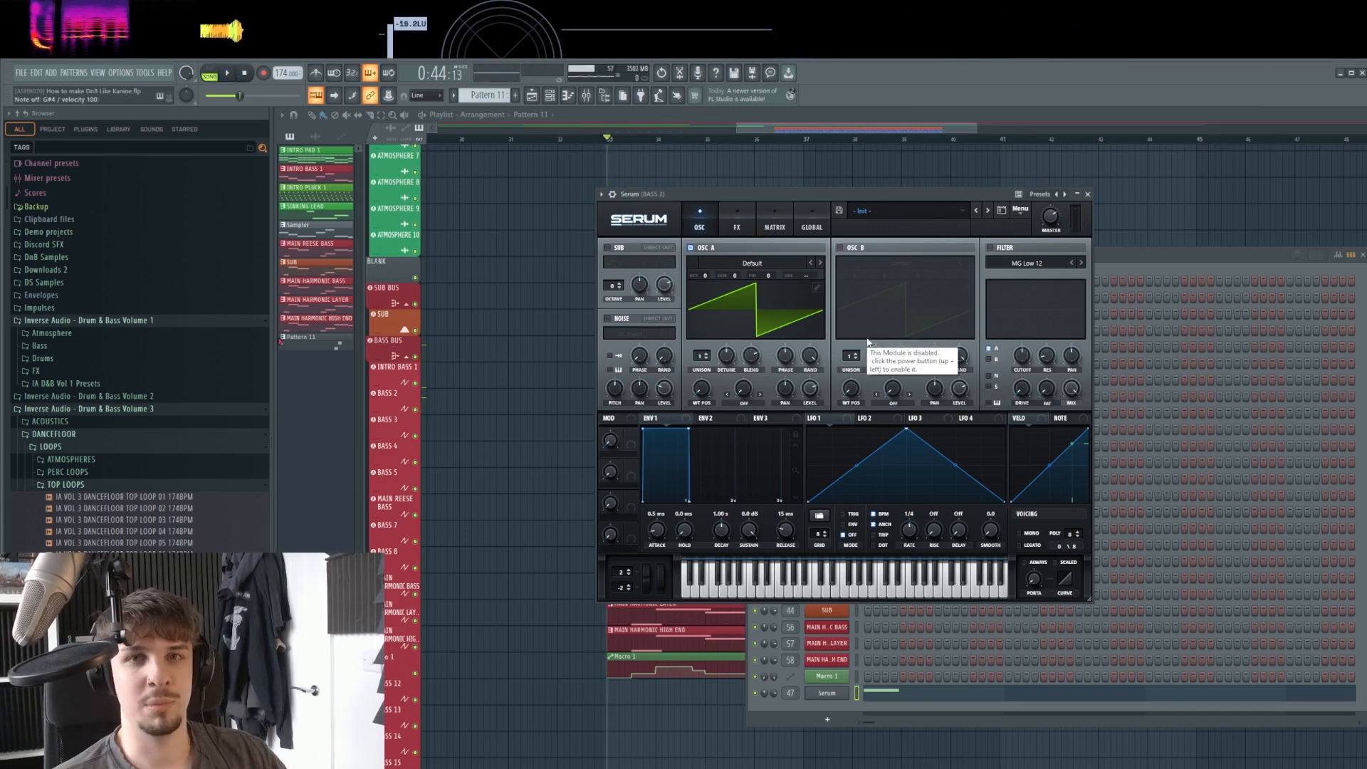
pyautogui.moveTo(799, 194); pyautogui.dragTo(852, 184)
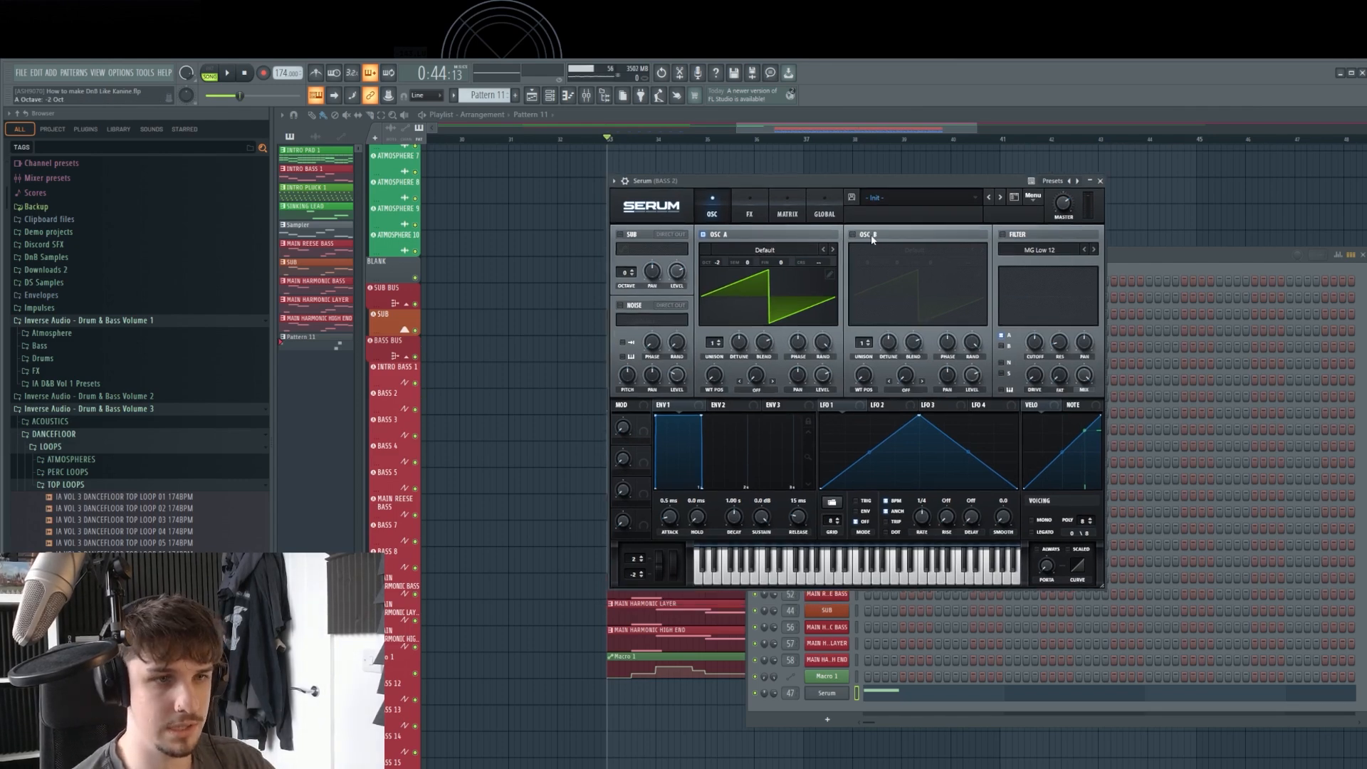
pyautogui.click(833, 251)
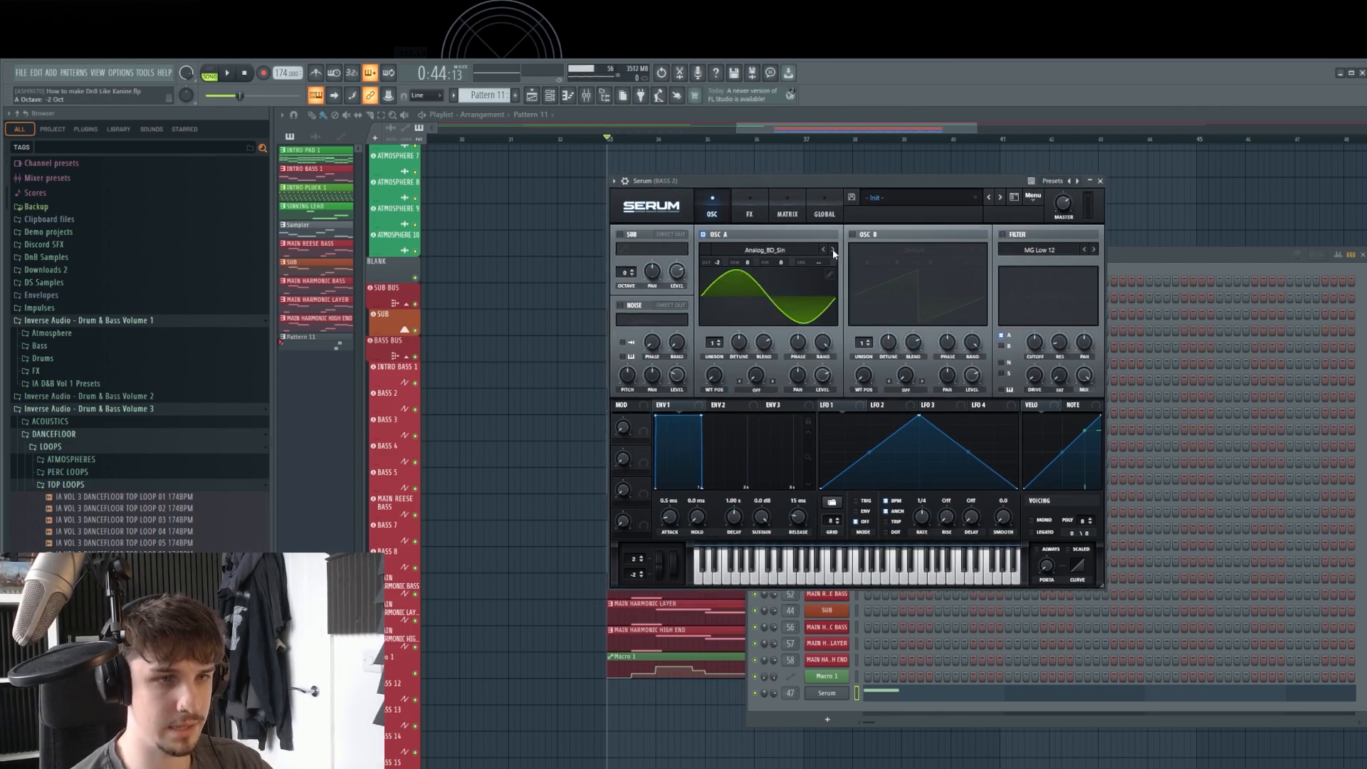
pyautogui.click(832, 250)
# Enable oscillator B, load the spectral wavetable Monster 5 [SL] and transpose it up 7 semitones.
pyautogui.click(852, 234)
pyautogui.click(869, 251)
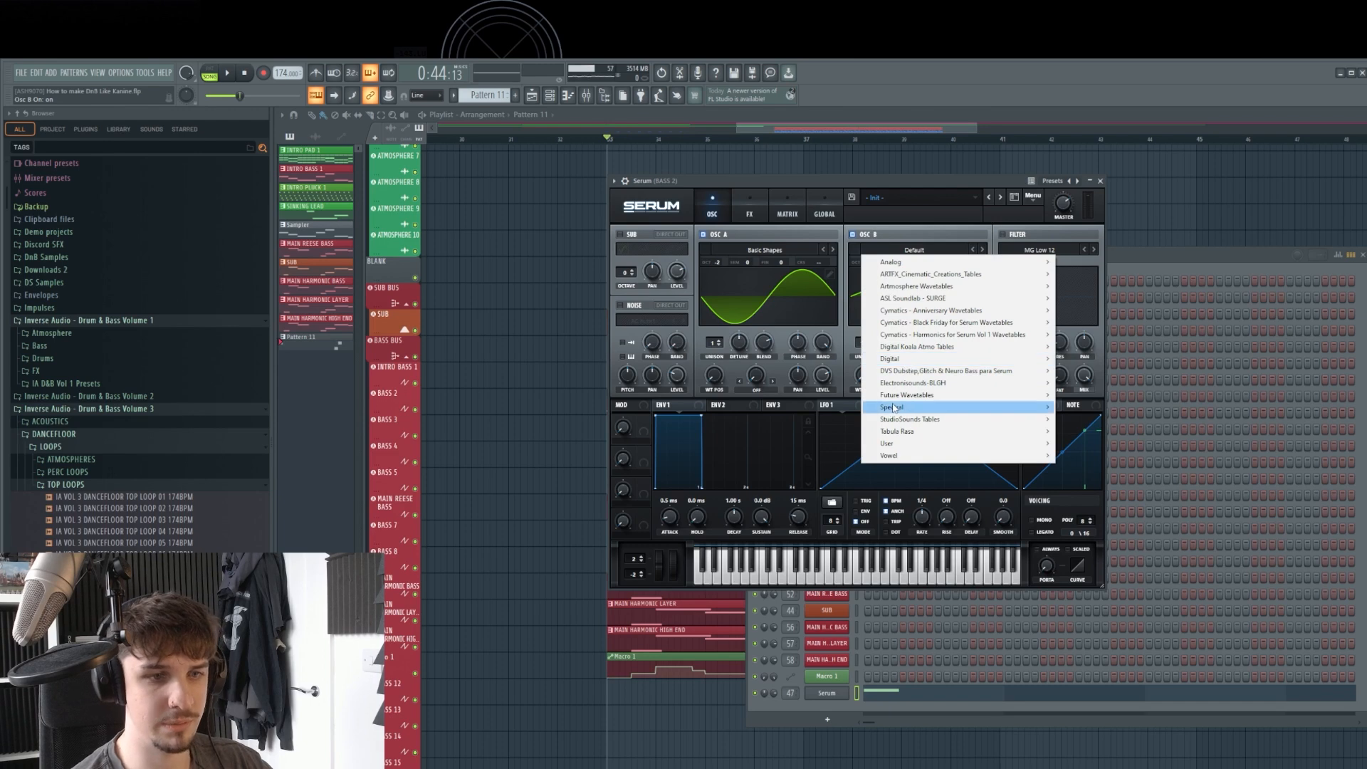
pyautogui.moveTo(893, 407)
pyautogui.click(1089, 511)
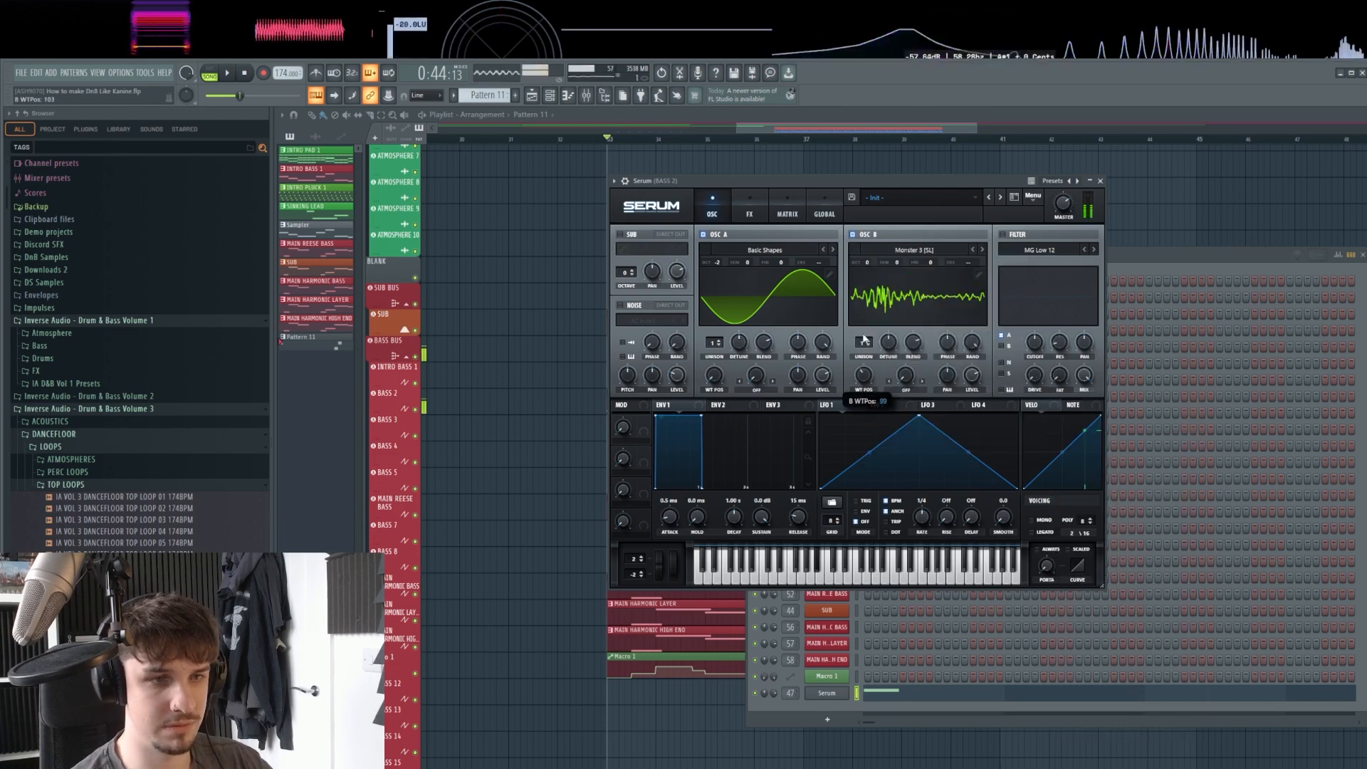
pyautogui.moveTo(897, 262); pyautogui.dragTo(902, 236)
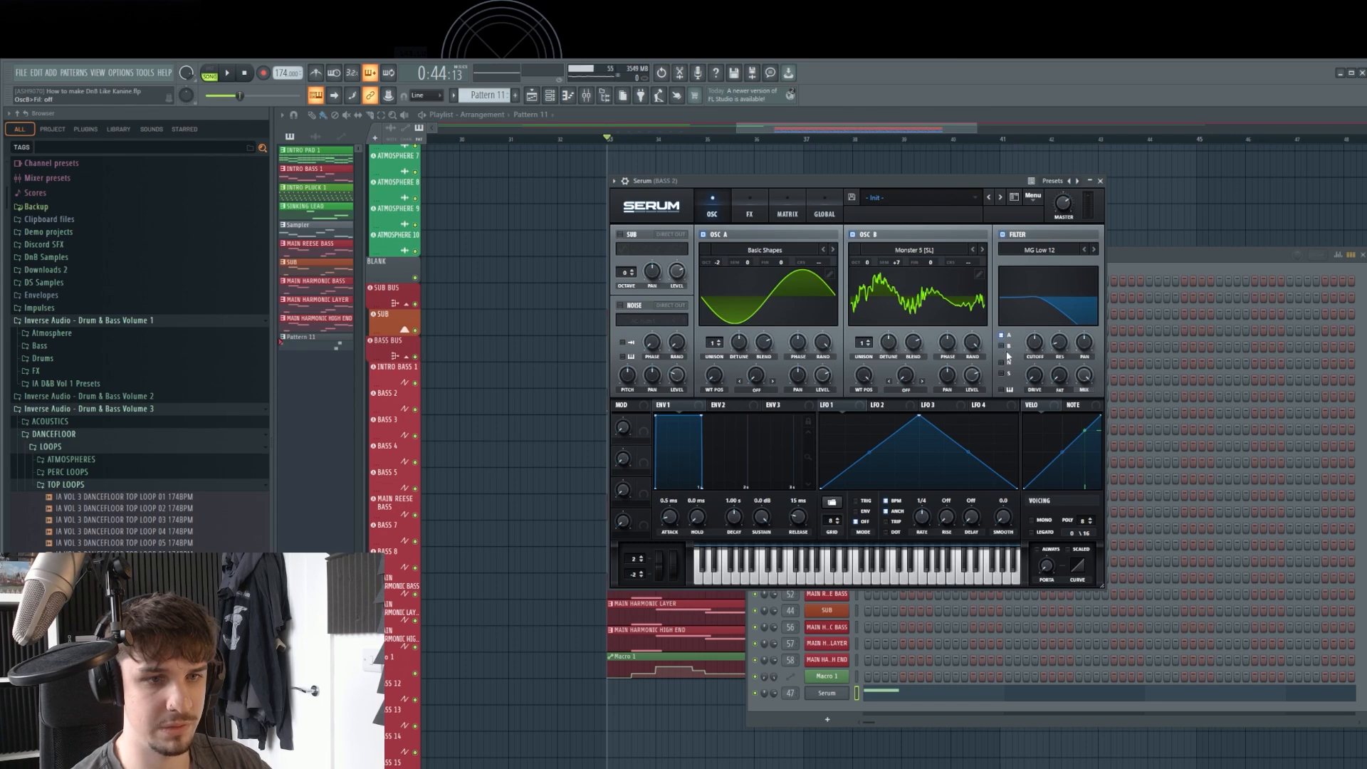
# Set oscillator A's warp mode to FM from oscillator B and adjust its amount.
pyautogui.click(756, 389)
pyautogui.click(764, 621)
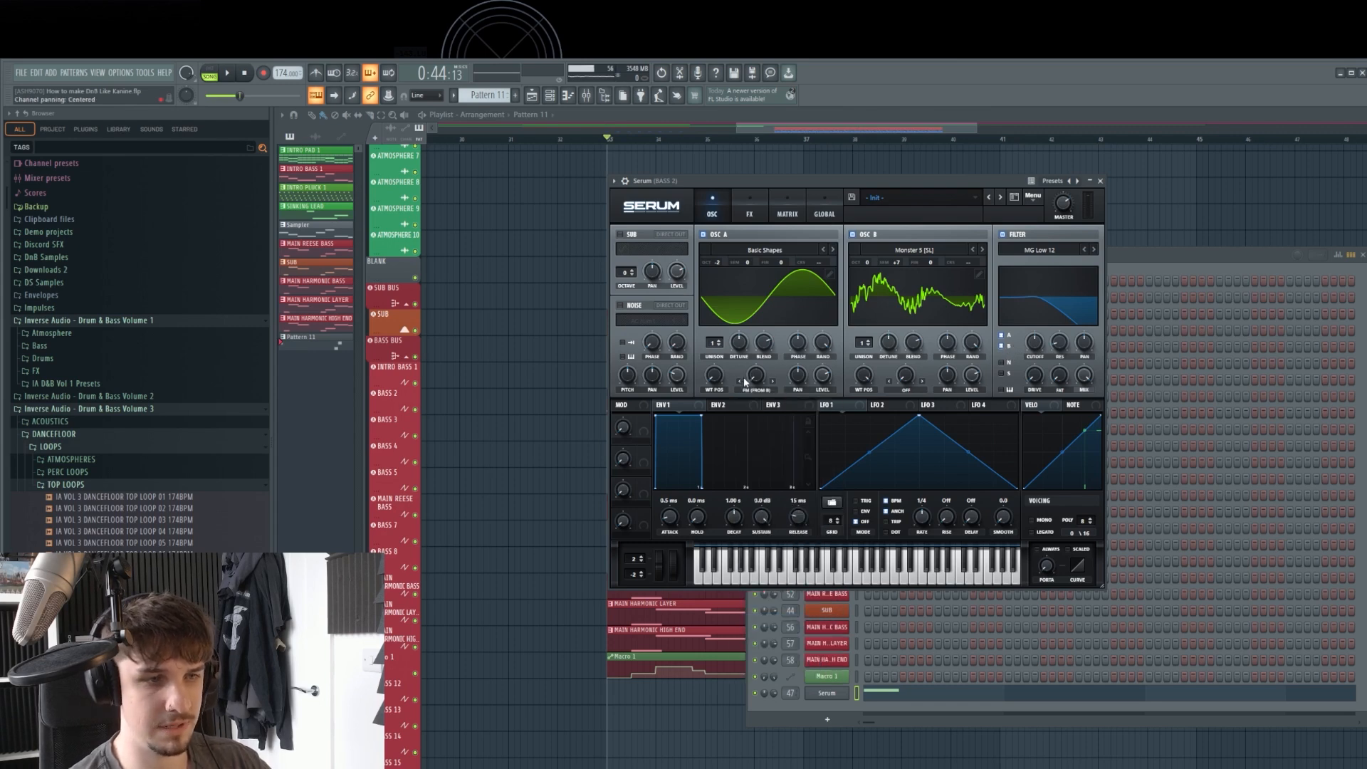
pyautogui.moveTo(754, 348); pyautogui.dragTo(754, 338)
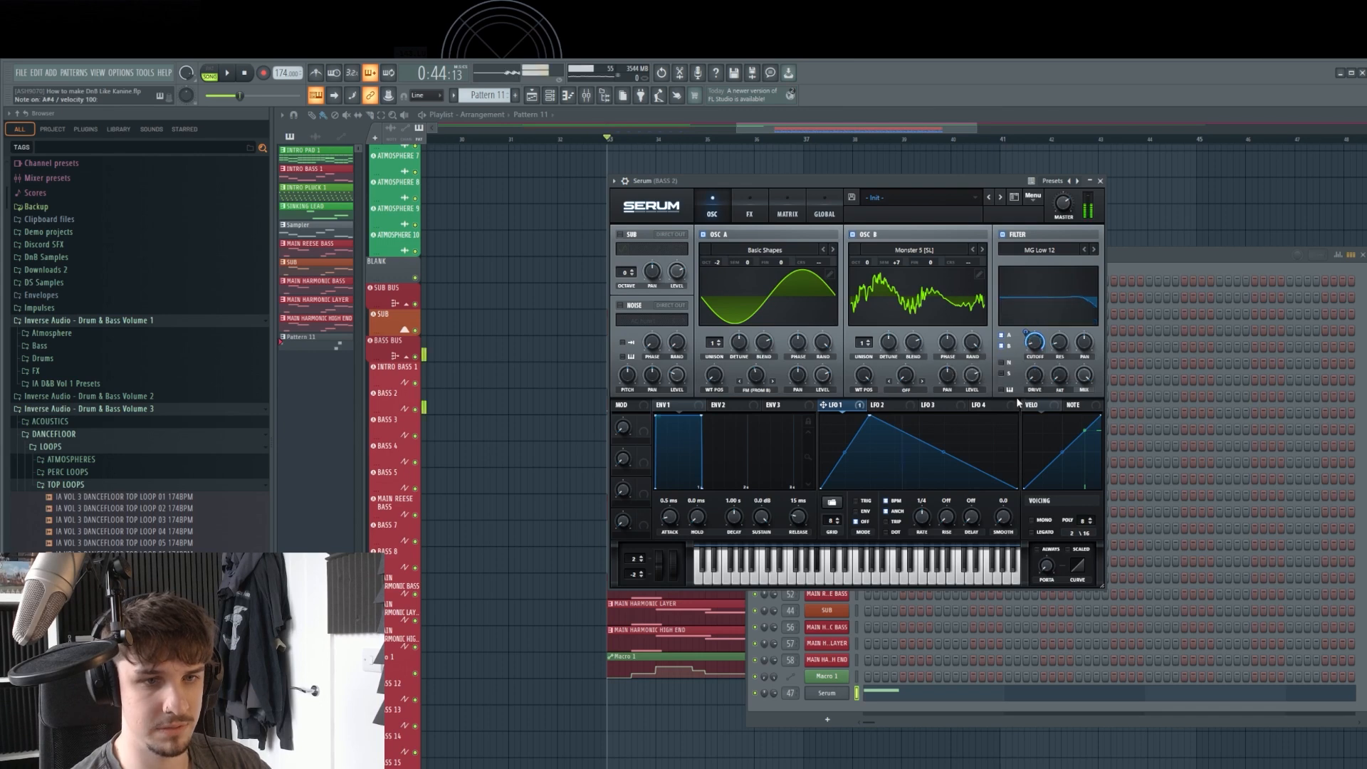
# Bend both slopes of LFO 1 into curves and modulate the levels of oscillators A and B with it.
pyautogui.moveTo(943, 451); pyautogui.dragTo(955, 435)
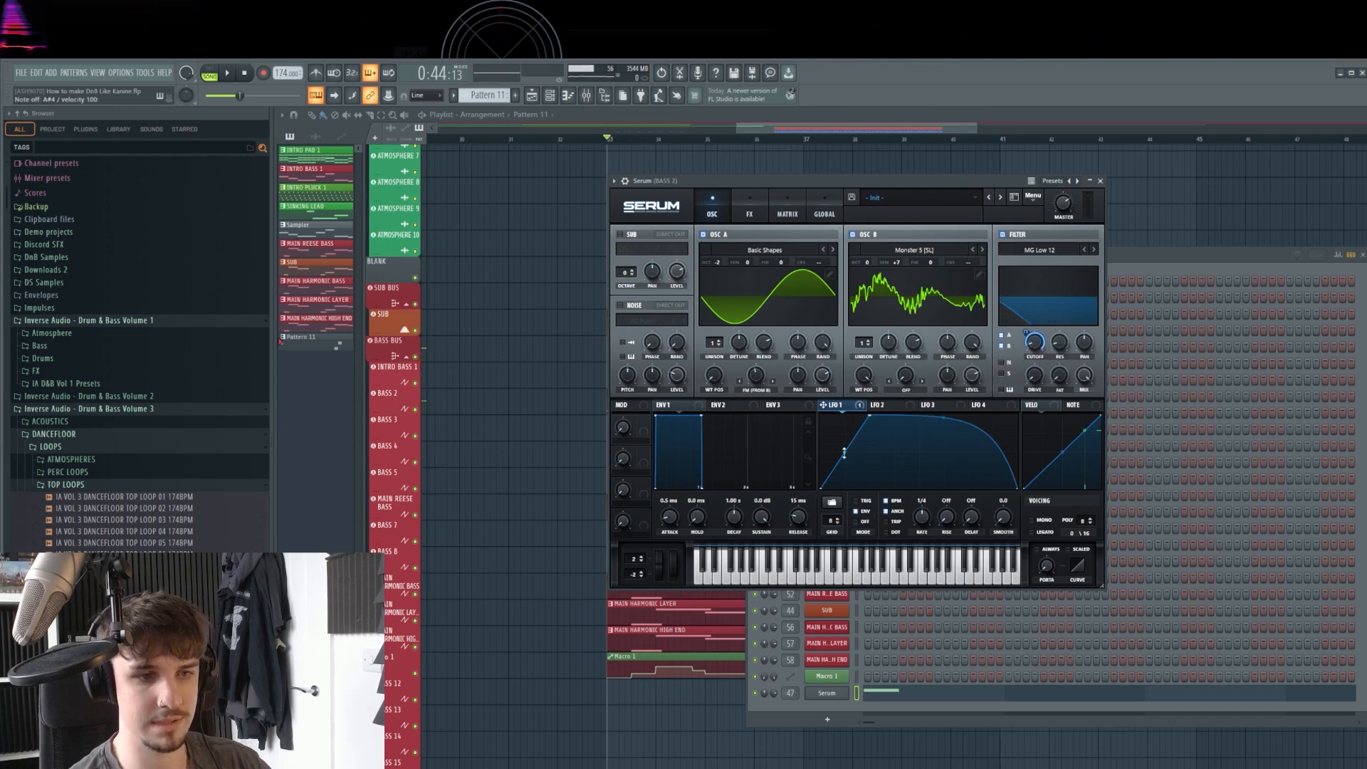
pyautogui.moveTo(824, 404); pyautogui.dragTo(823, 375)
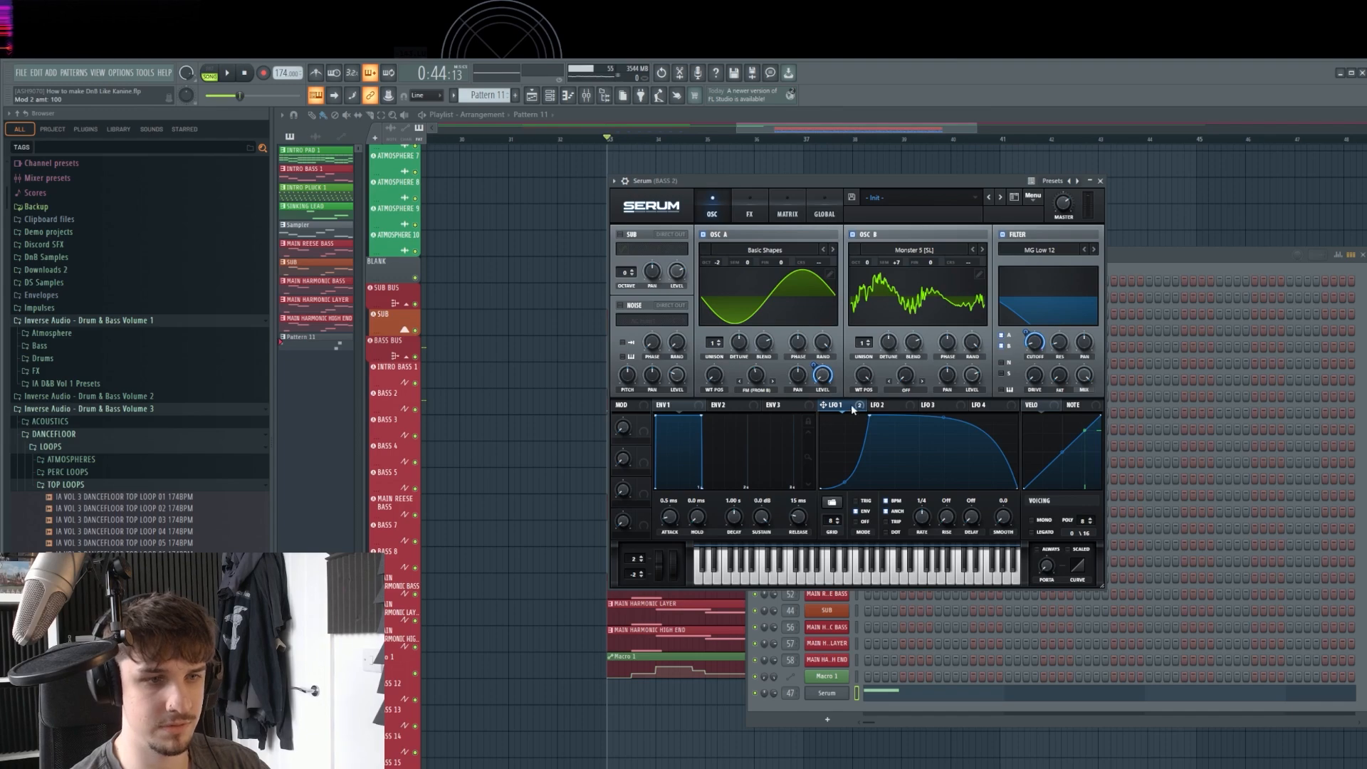
pyautogui.press('space')
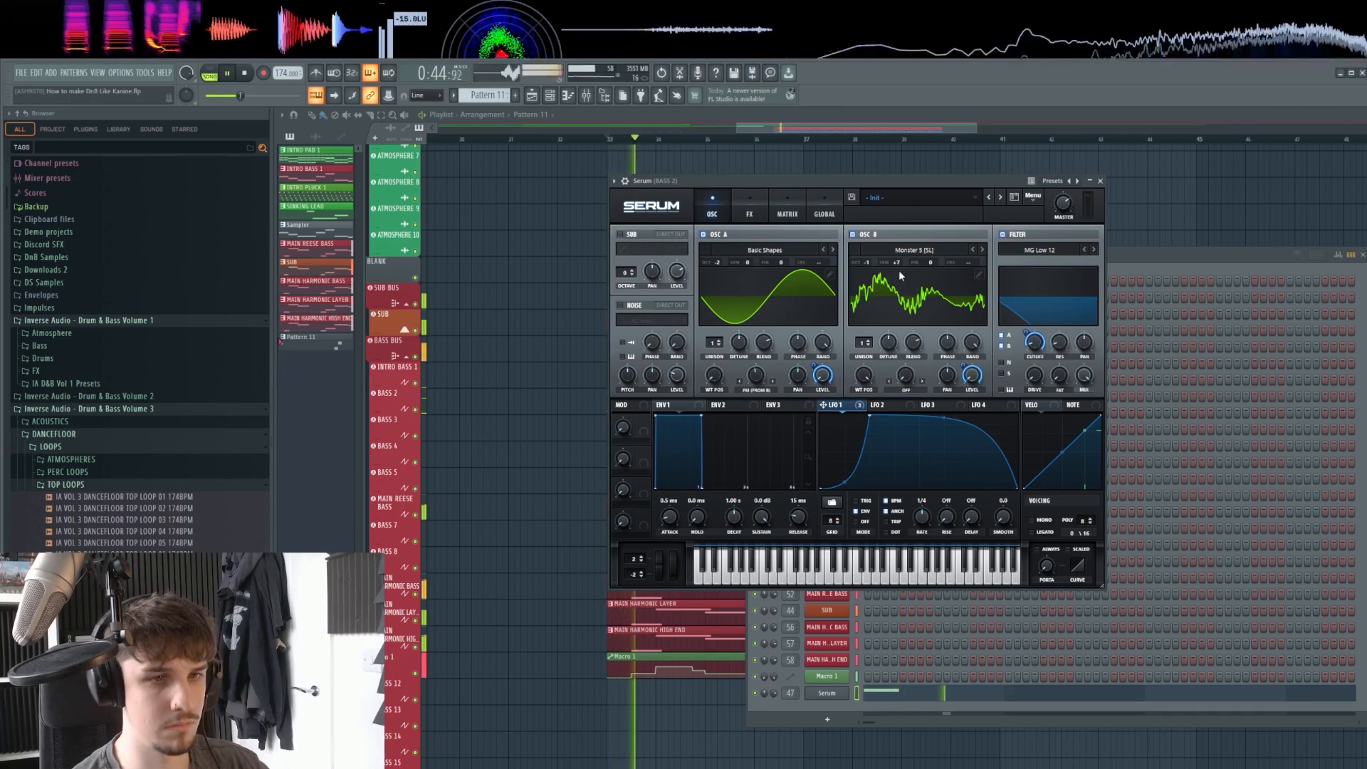
# Add Tube distortion at 100% drive and a multiband compressor to the Serum bass's effects.
pyautogui.click(749, 213)
pyautogui.click(624, 253)
pyautogui.press('space')
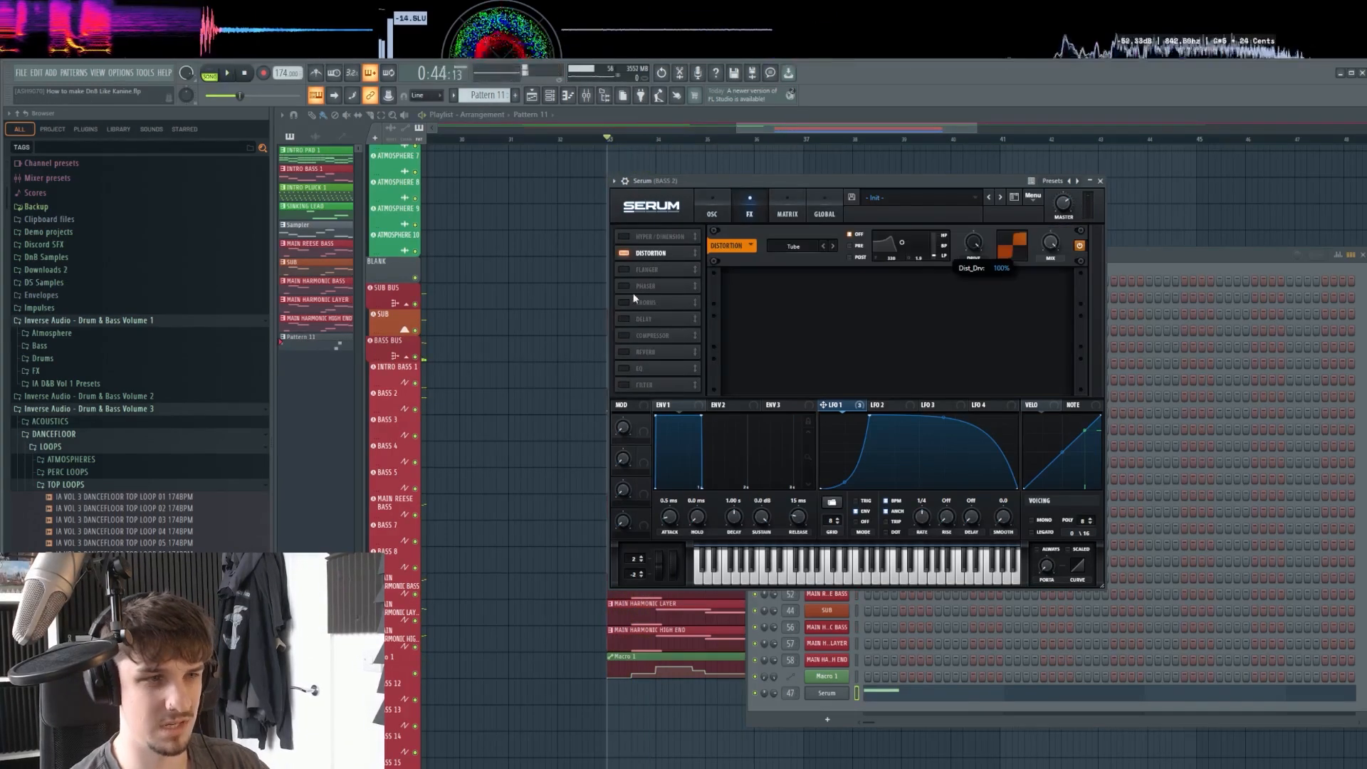
pyautogui.click(623, 336)
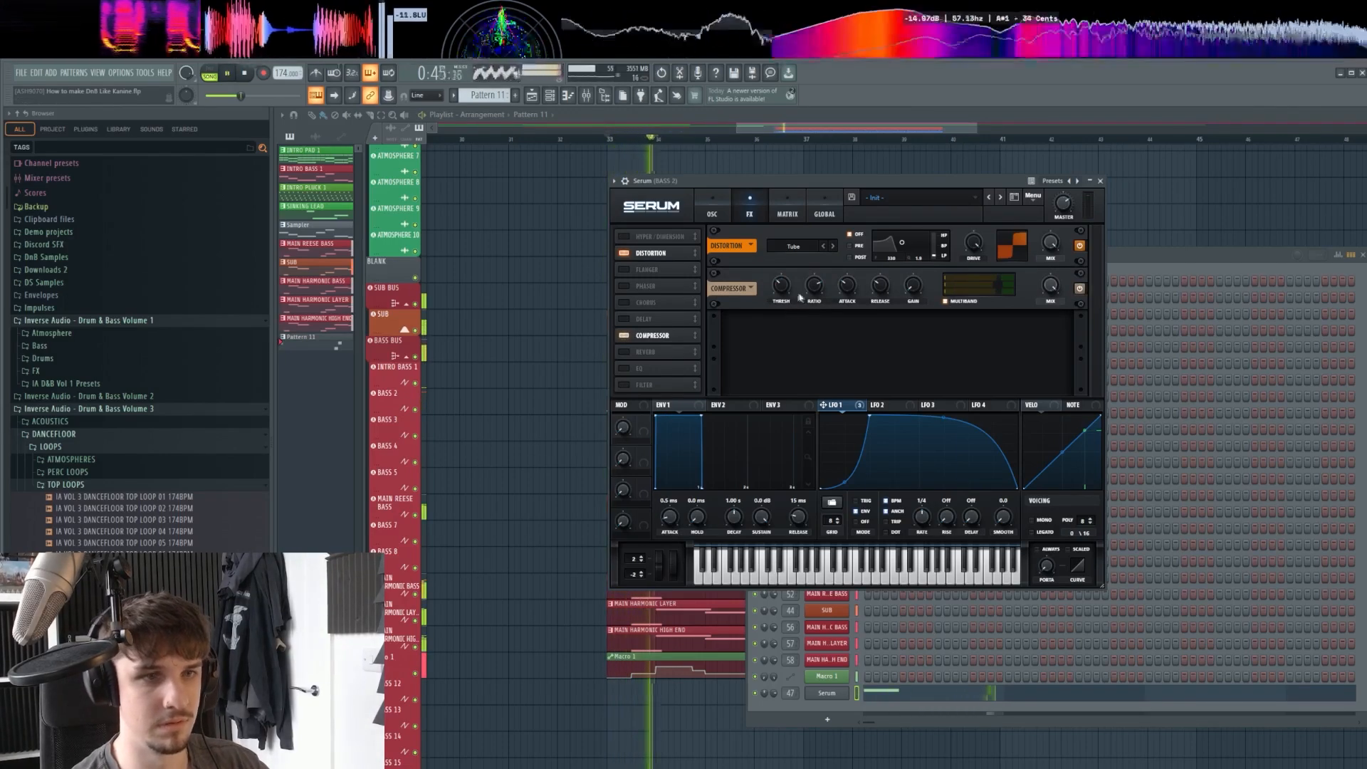
# Adjust oscillator B's wavetable position and switch its wavetable to Monster 2 [SL], auditioning the bass.
pyautogui.click(712, 214)
pyautogui.press('space')
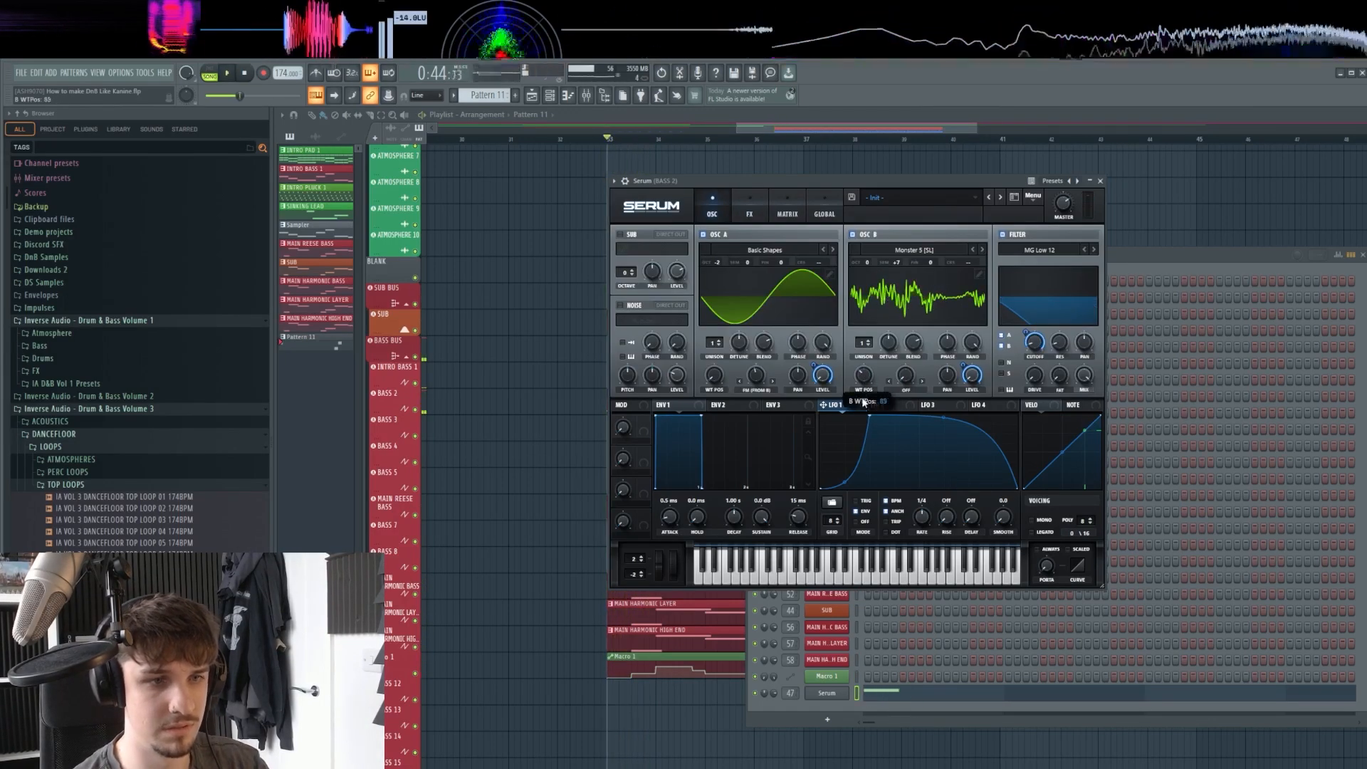
pyautogui.moveTo(869, 362); pyautogui.dragTo(865, 386)
pyautogui.press('space')
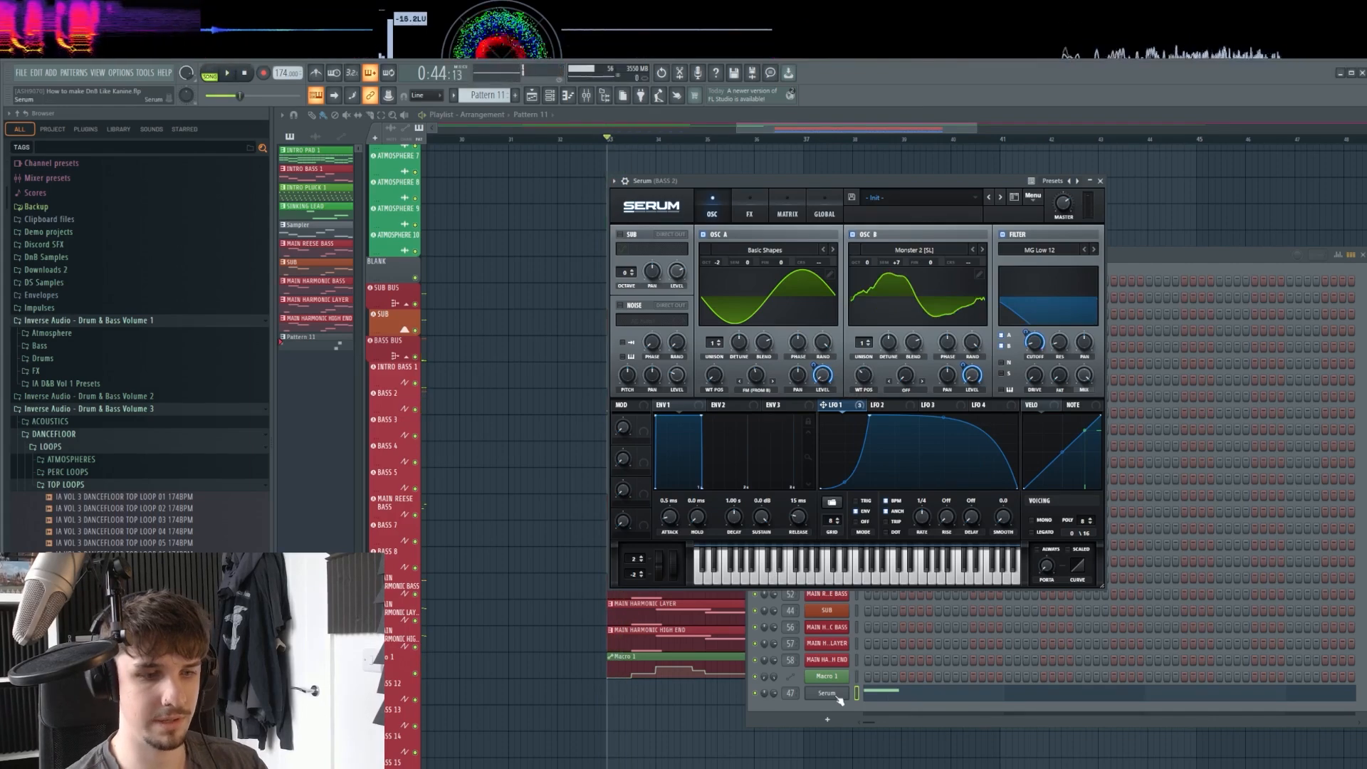
# Clone the Serum channel on mixer track 60 and load the spectral wavetable Monster 5 [SL] into the clone's oscillator B.
pyautogui.doubleClick(790, 692)
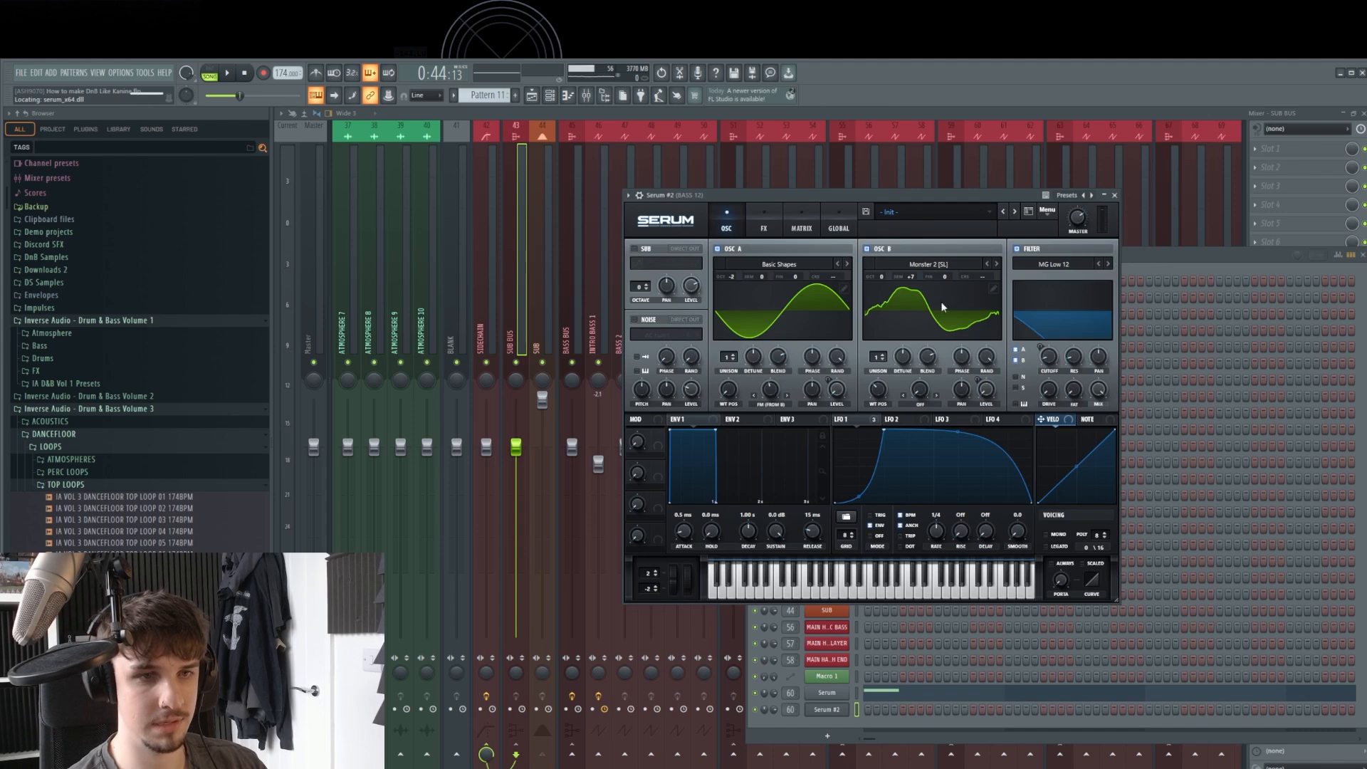
pyautogui.click(961, 268)
pyautogui.moveTo(972, 426)
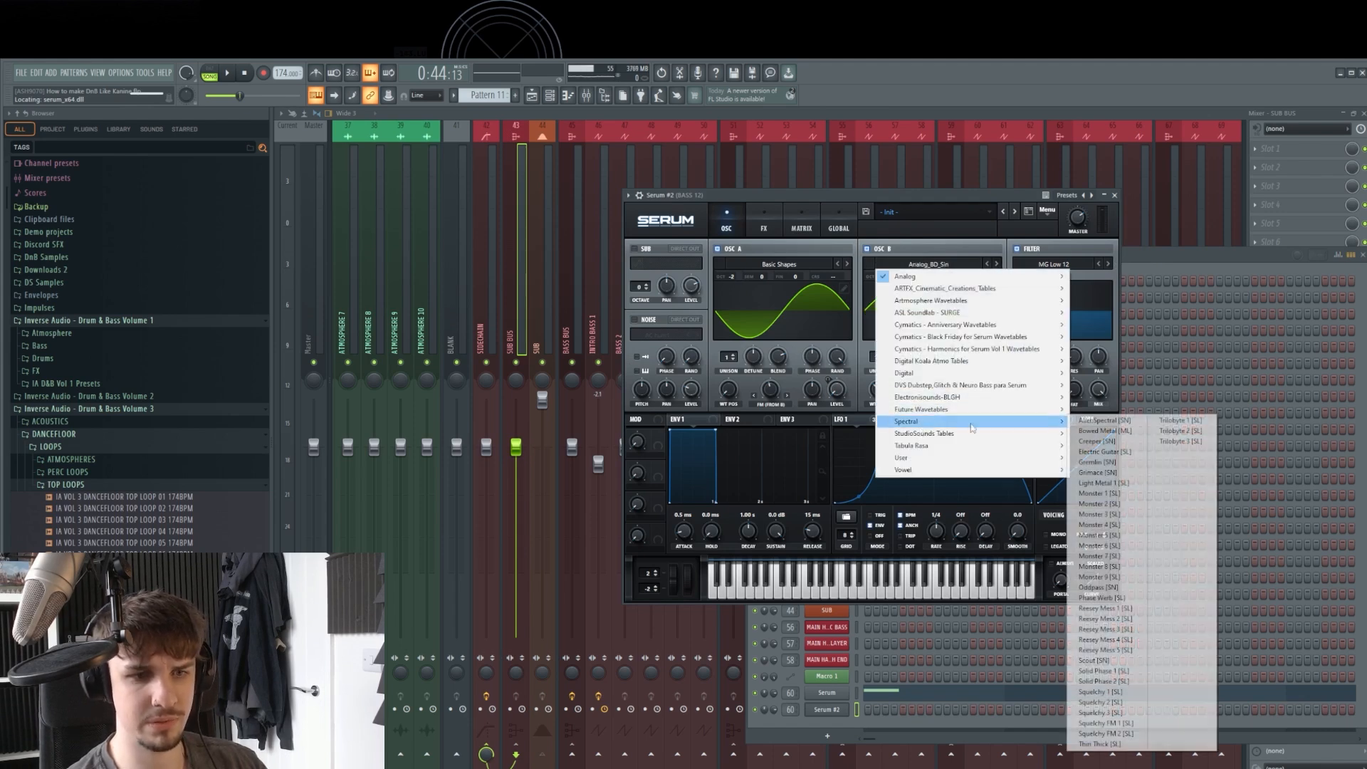
pyautogui.click(1111, 535)
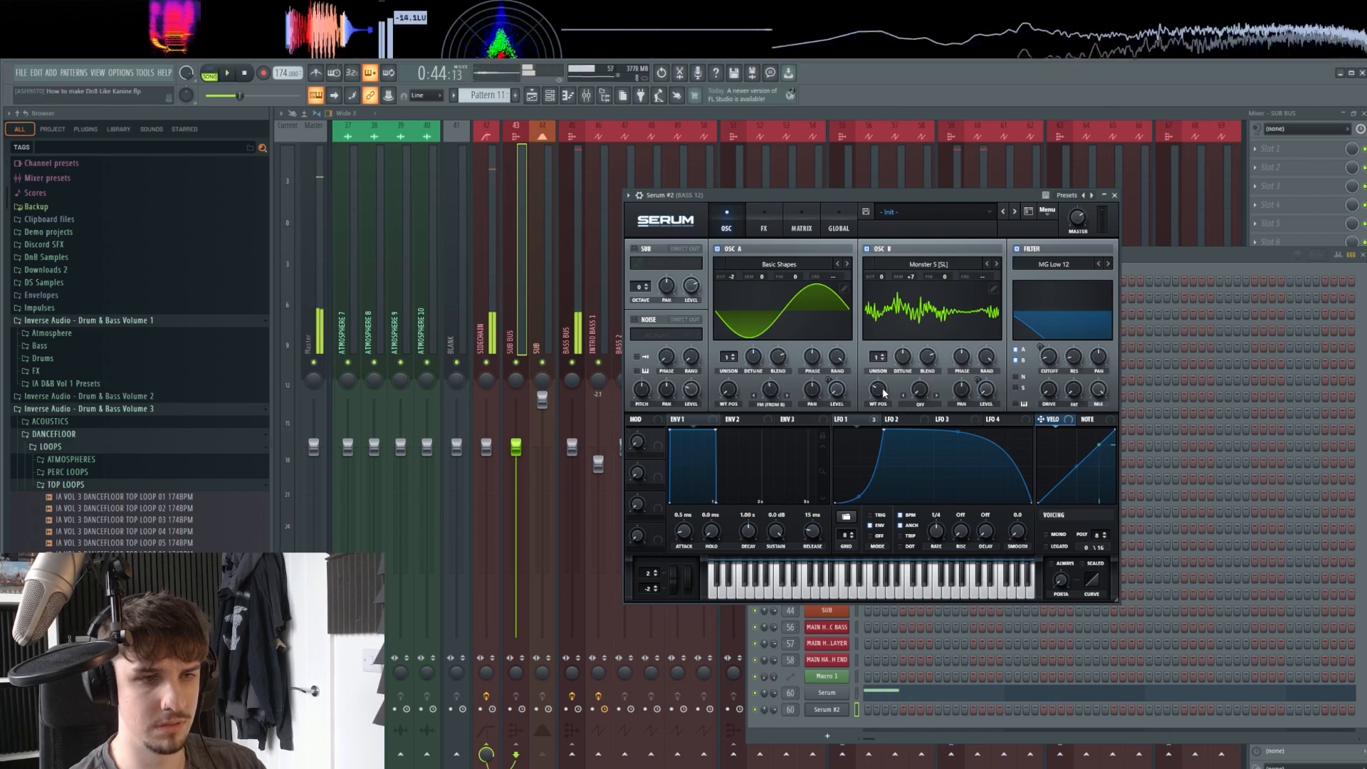
# Paste the bass notes into the Serum #2 channel, route it to mixer track 61 and audition both layers.
pyautogui.click(856, 702)
pyautogui.hotkey('ctrl', 'v')
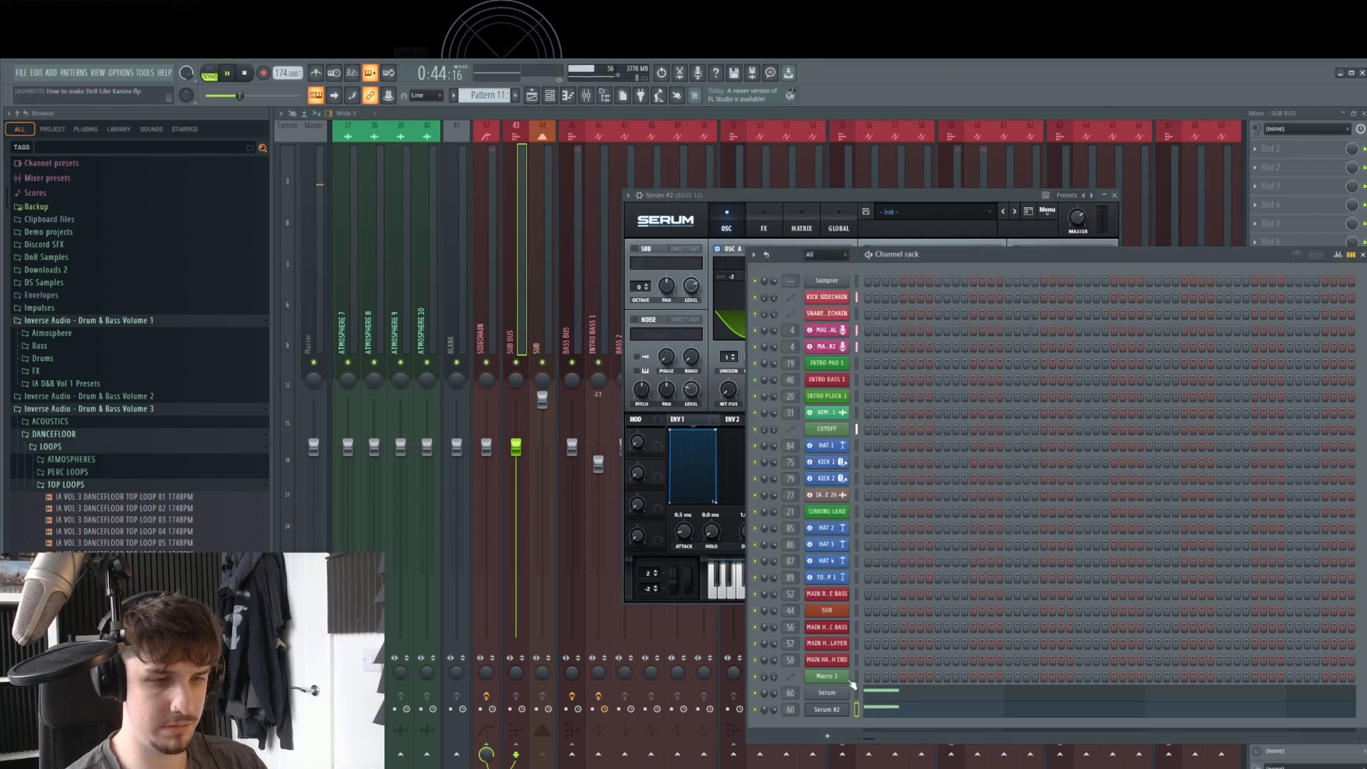
pyautogui.press('space')
pyautogui.scroll(1, 791, 709)
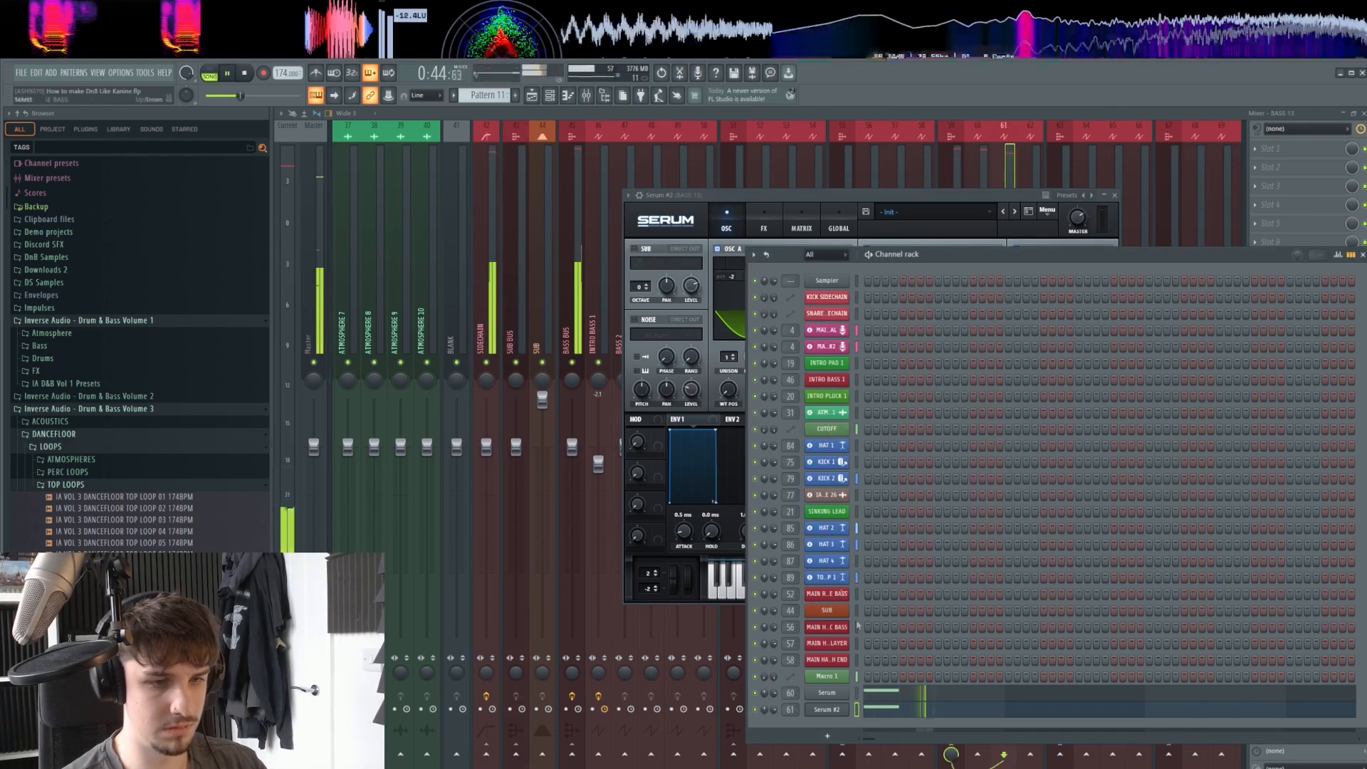
# Enable the Filter effect in Serum #2 and set its type to the Phs 48L6+ phaser.
pyautogui.click(770, 248)
pyautogui.click(763, 224)
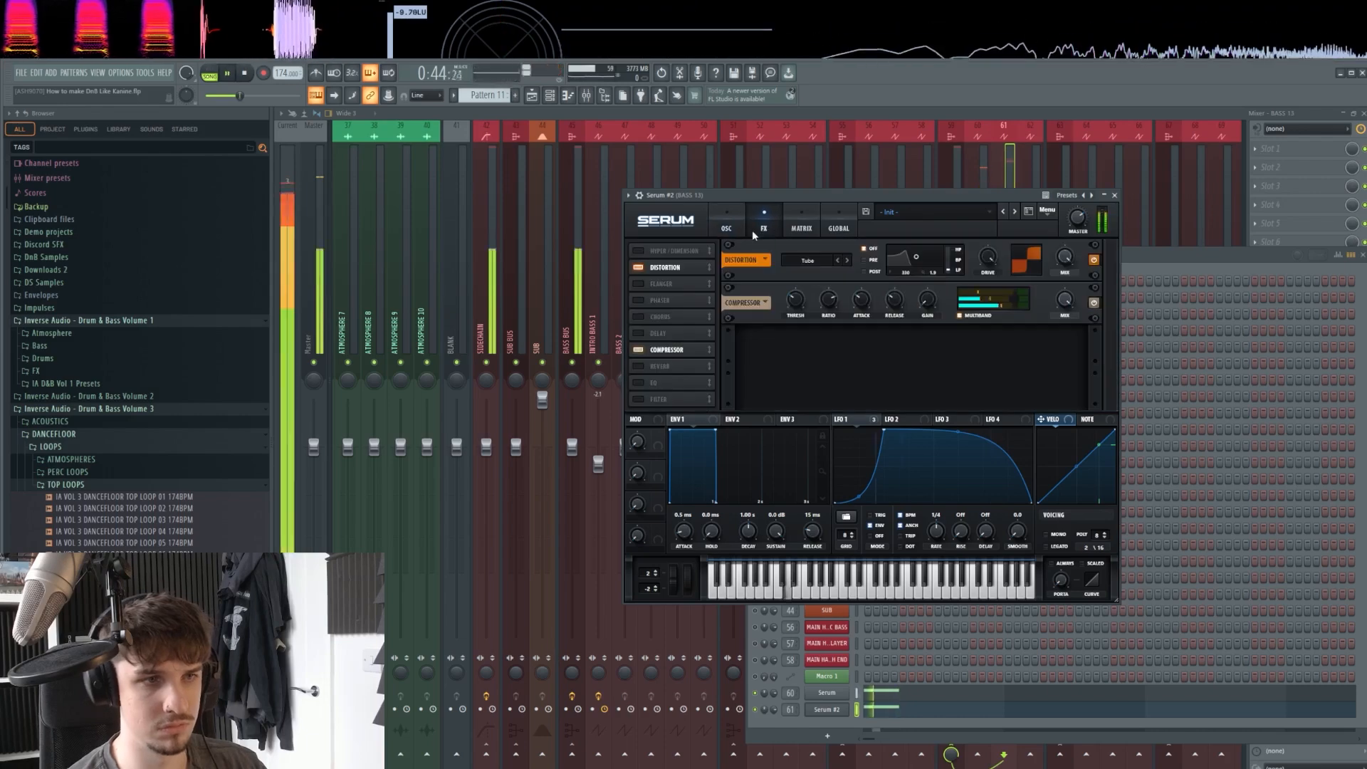
pyautogui.click(659, 398)
pyautogui.click(778, 626)
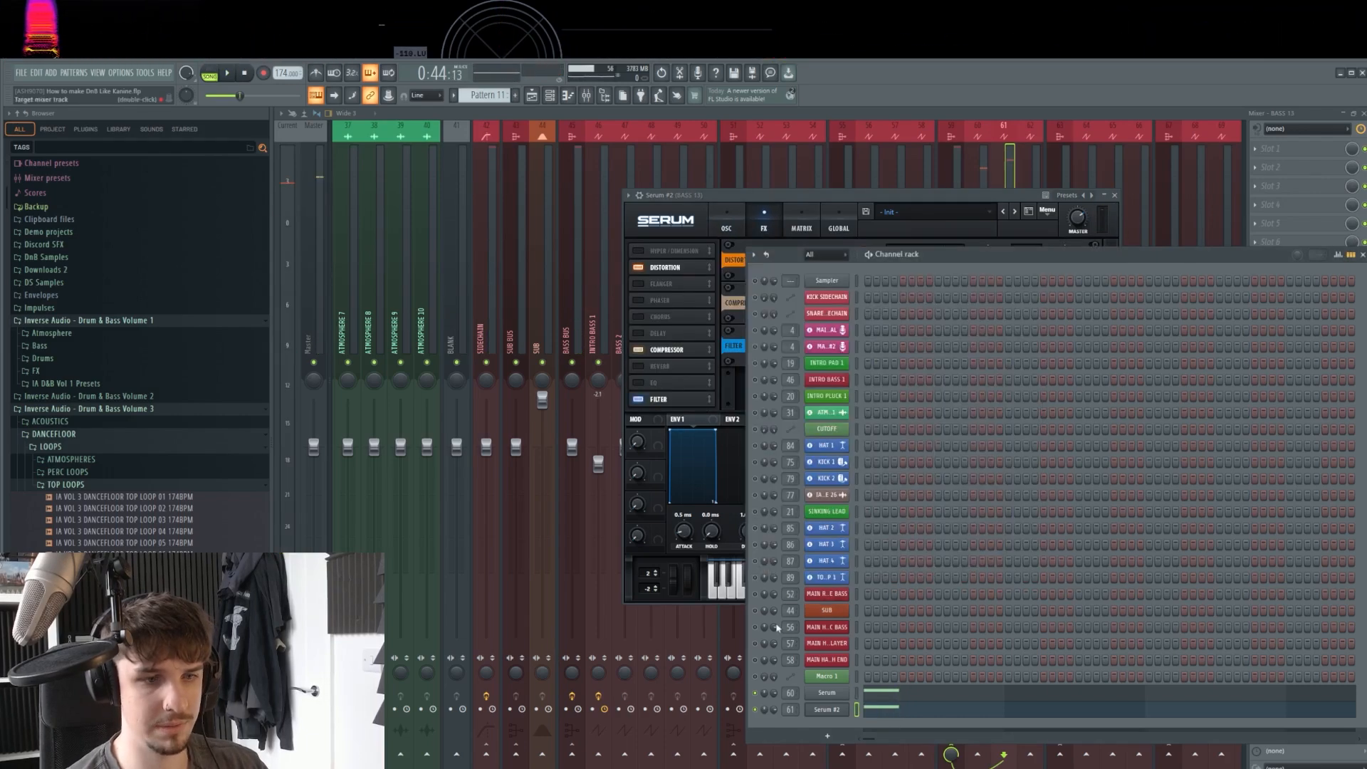
pyautogui.click(726, 401)
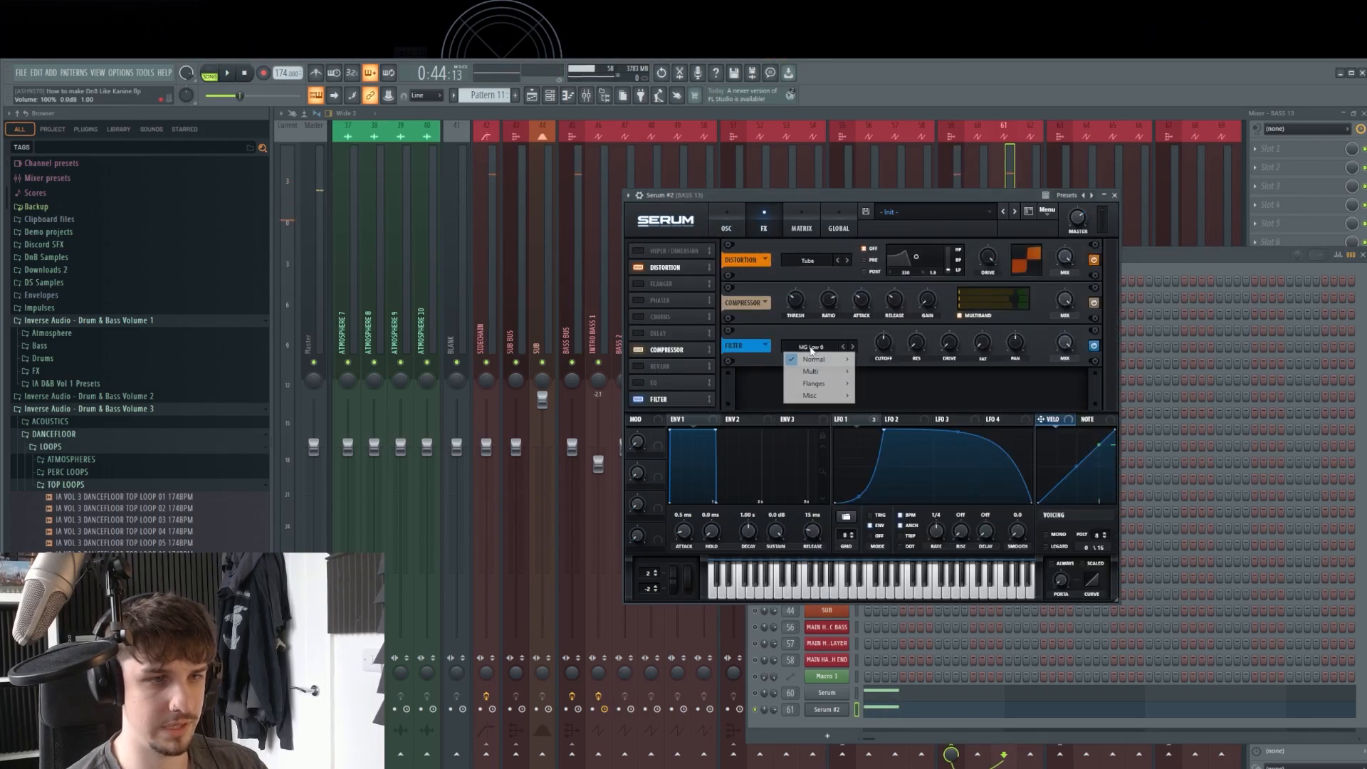
pyautogui.moveTo(842, 393)
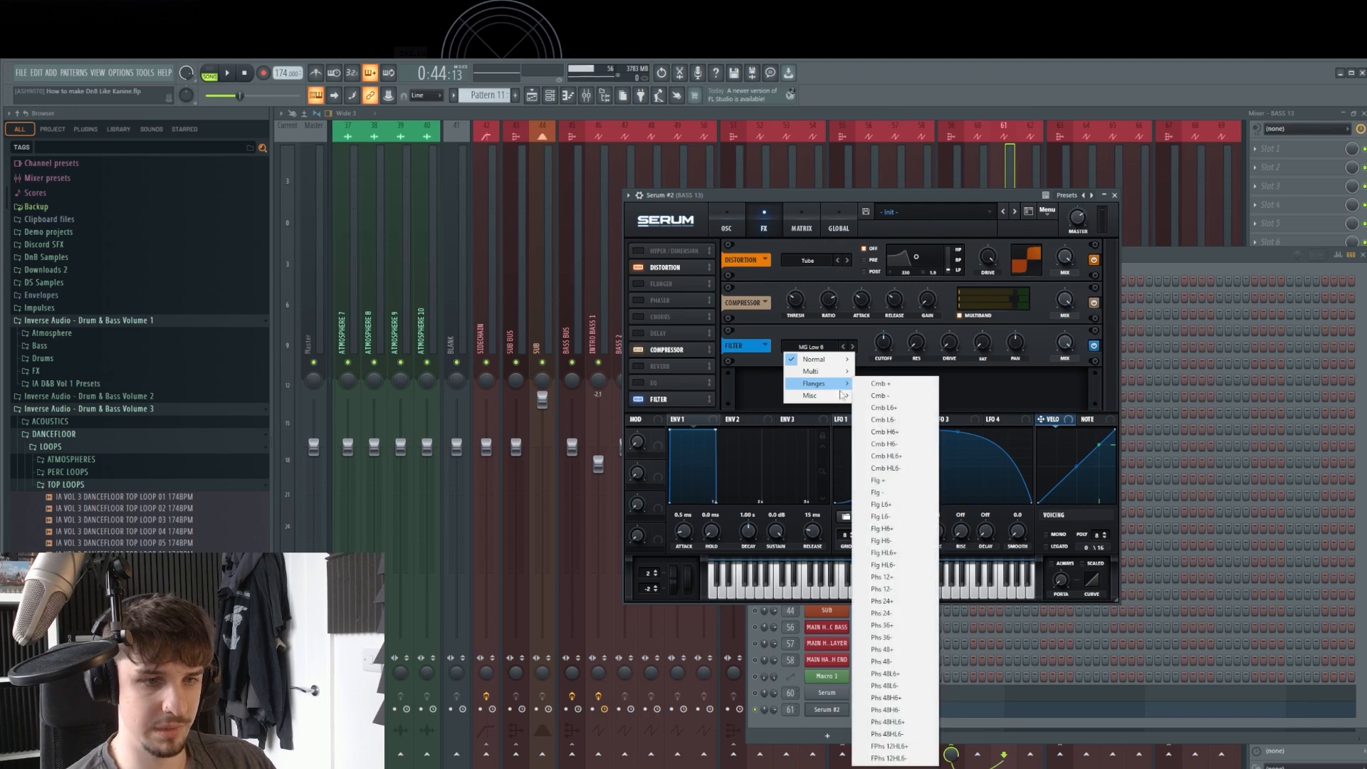
pyautogui.click(886, 674)
# Modulate the effect filter's cutoff with LFO 1 in Serum #2 and audition the movement.
pyautogui.moveTo(880, 344); pyautogui.dragTo(881, 343)
pyautogui.press('space')
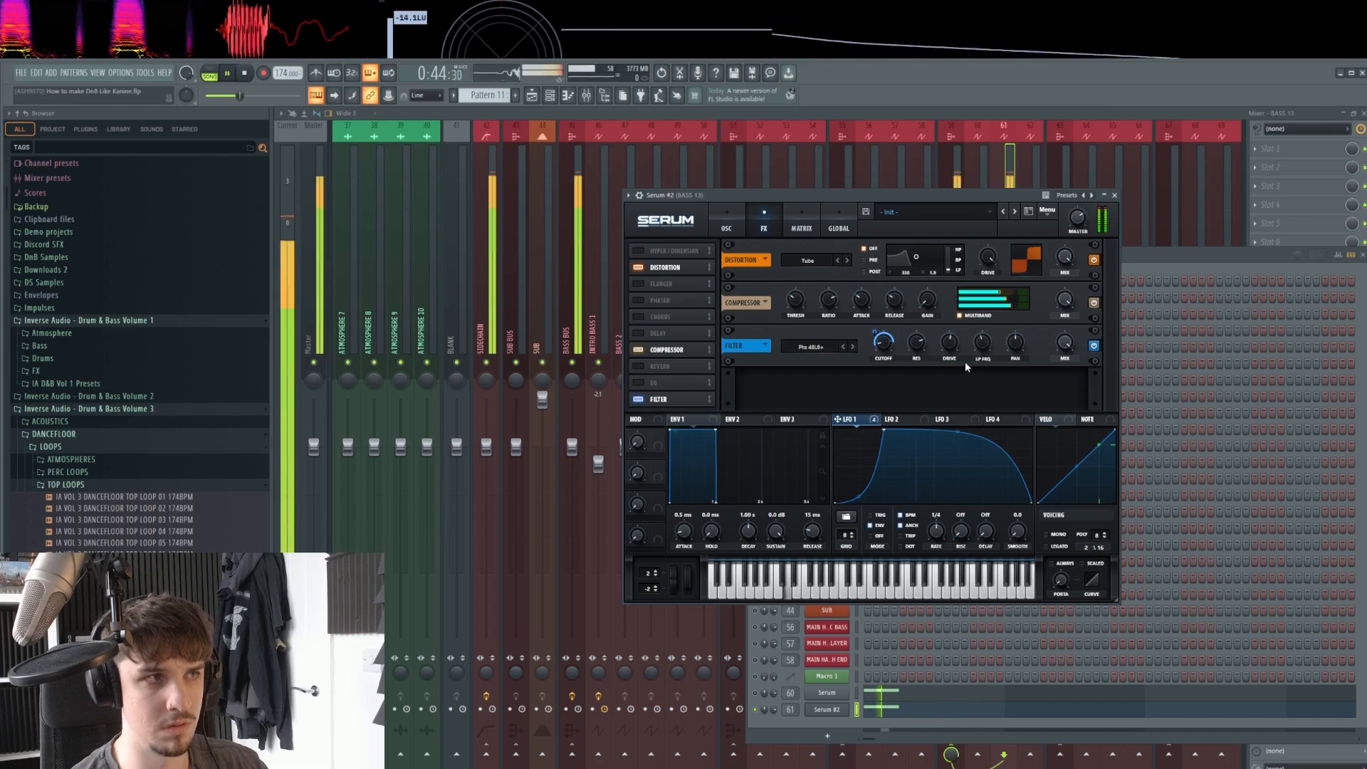
pyautogui.press('space')
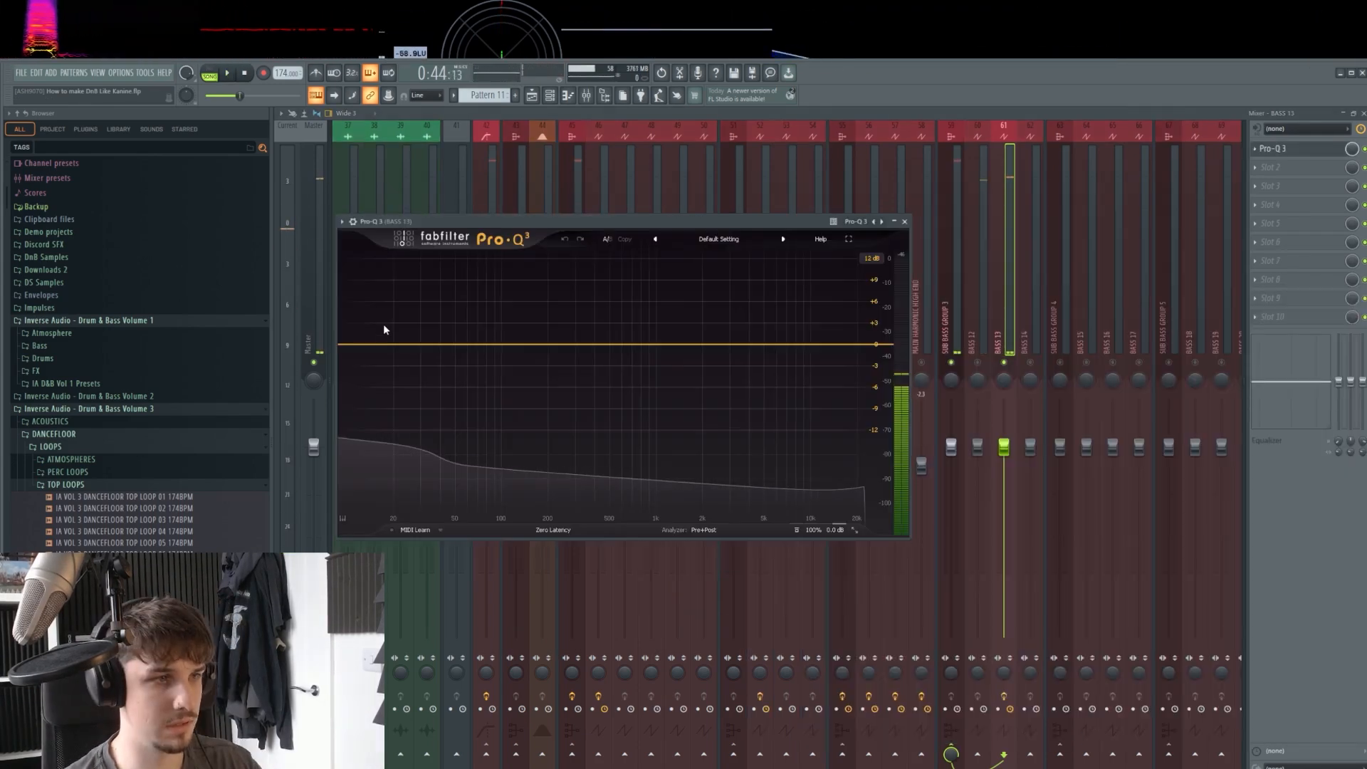
# Create a 36 dB/oct low cut at about 420 Hz in Pro-Q 3 on the BASS 13 mixer track.
pyautogui.moveTo(409, 344); pyautogui.dragTo(409, 440)
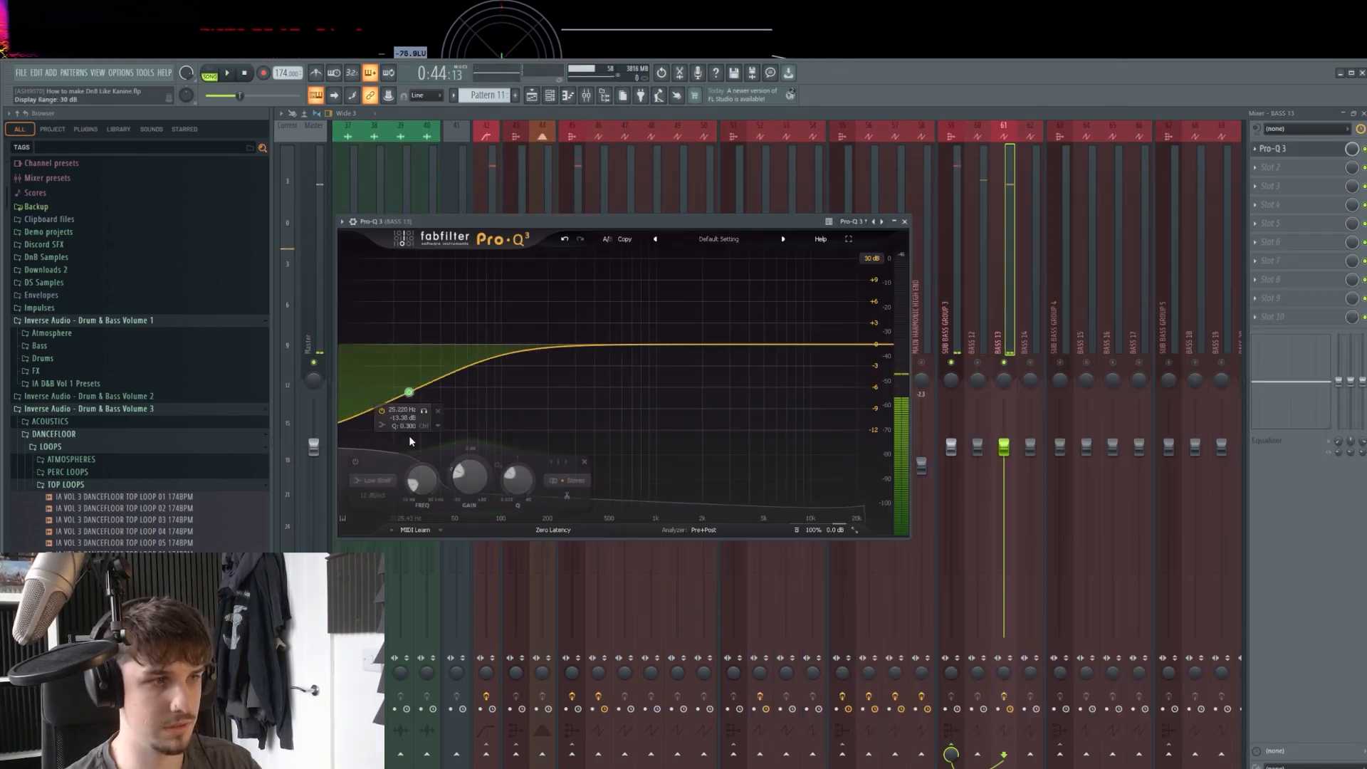
pyautogui.click(405, 409)
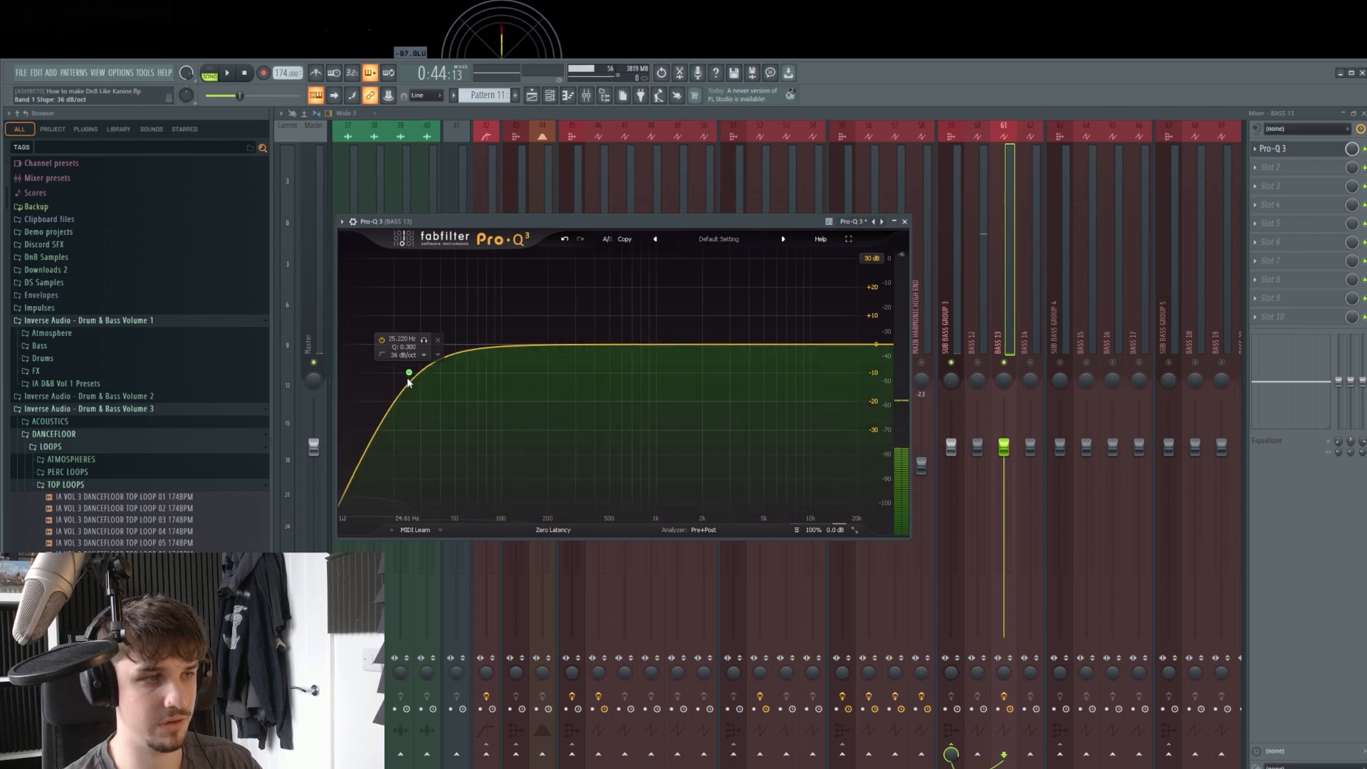
pyautogui.press('space')
pyautogui.moveTo(409, 373); pyautogui.dragTo(598, 357)
pyautogui.press('space')
pyautogui.press('space')
pyautogui.scroll(1, 599, 358)
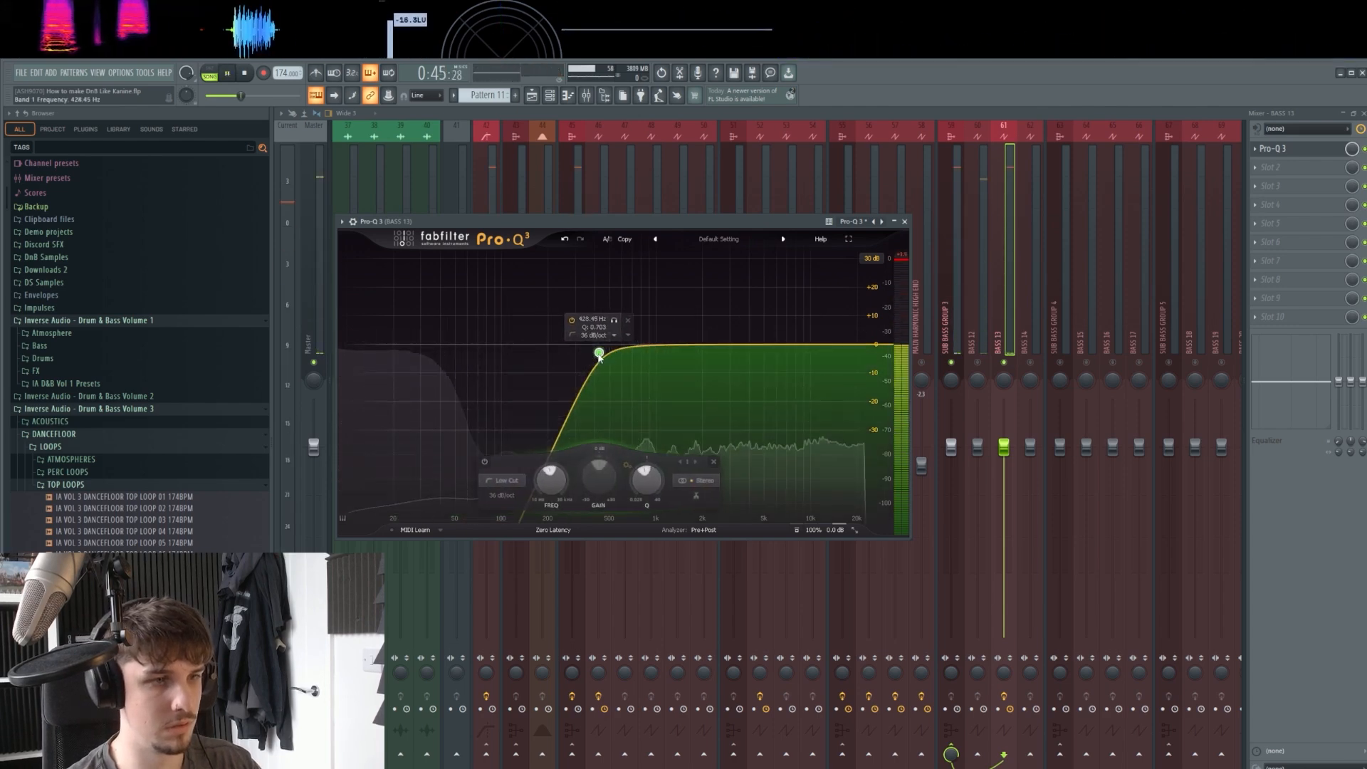
pyautogui.press('space')
# Shape BASS 12 in Pro-Q 3 with a steep low cut and a bell boost of about 3 dB near 155 Hz.
pyautogui.press('space')
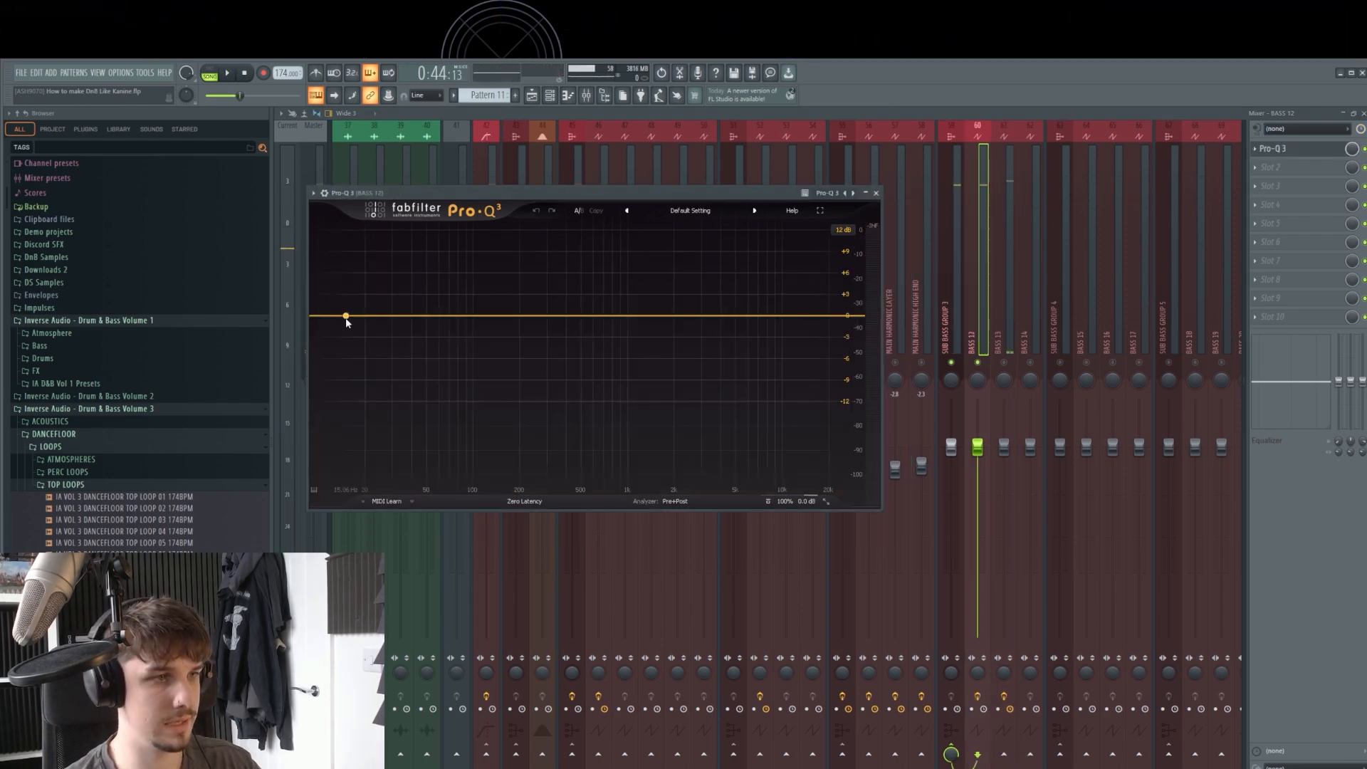
pyautogui.moveTo(346, 316); pyautogui.dragTo(446, 333)
pyautogui.click(355, 389)
pyautogui.scroll(4, 358, 387)
pyautogui.press('space')
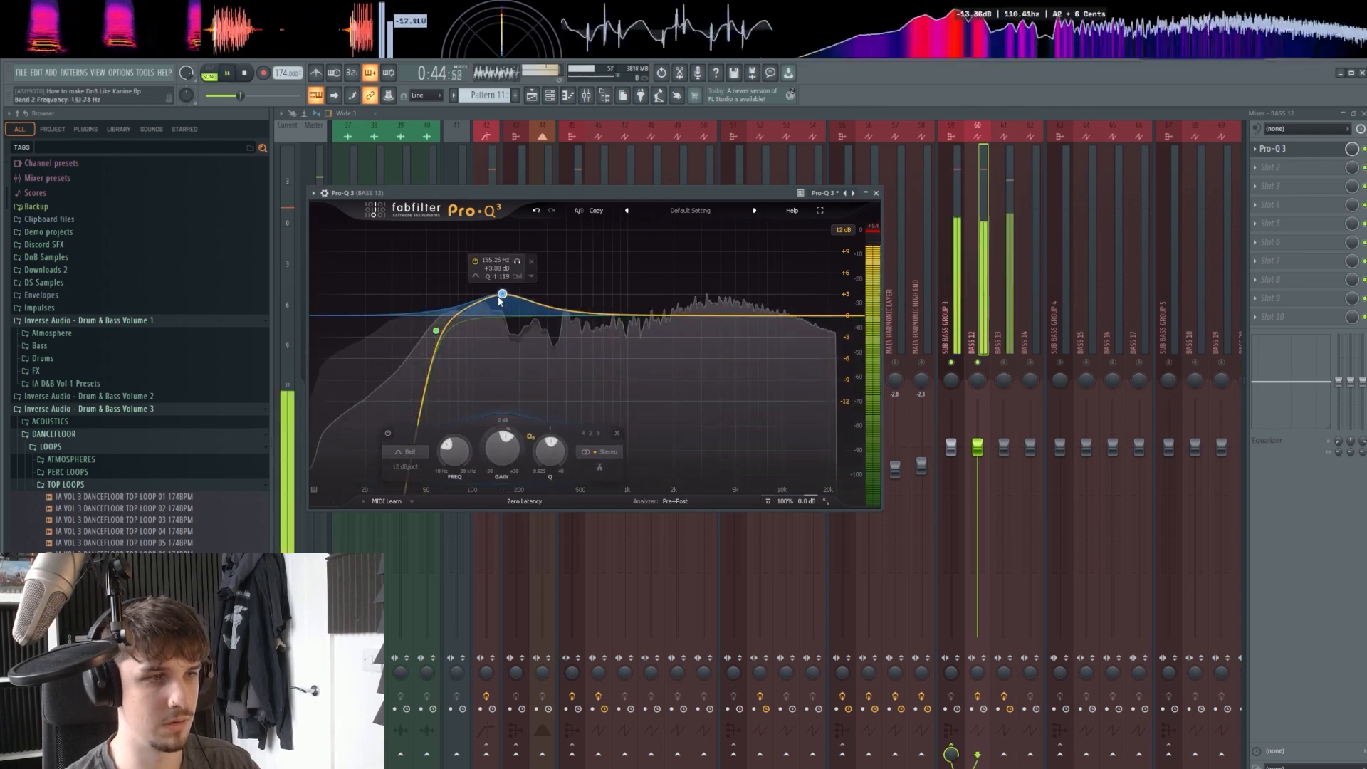
# Add OTT and Pro-Q 3 to SUB BASS GROUP 3 and cut the low end with a Pro-Q 3 low cut.
pyautogui.rightClick(1305, 148)
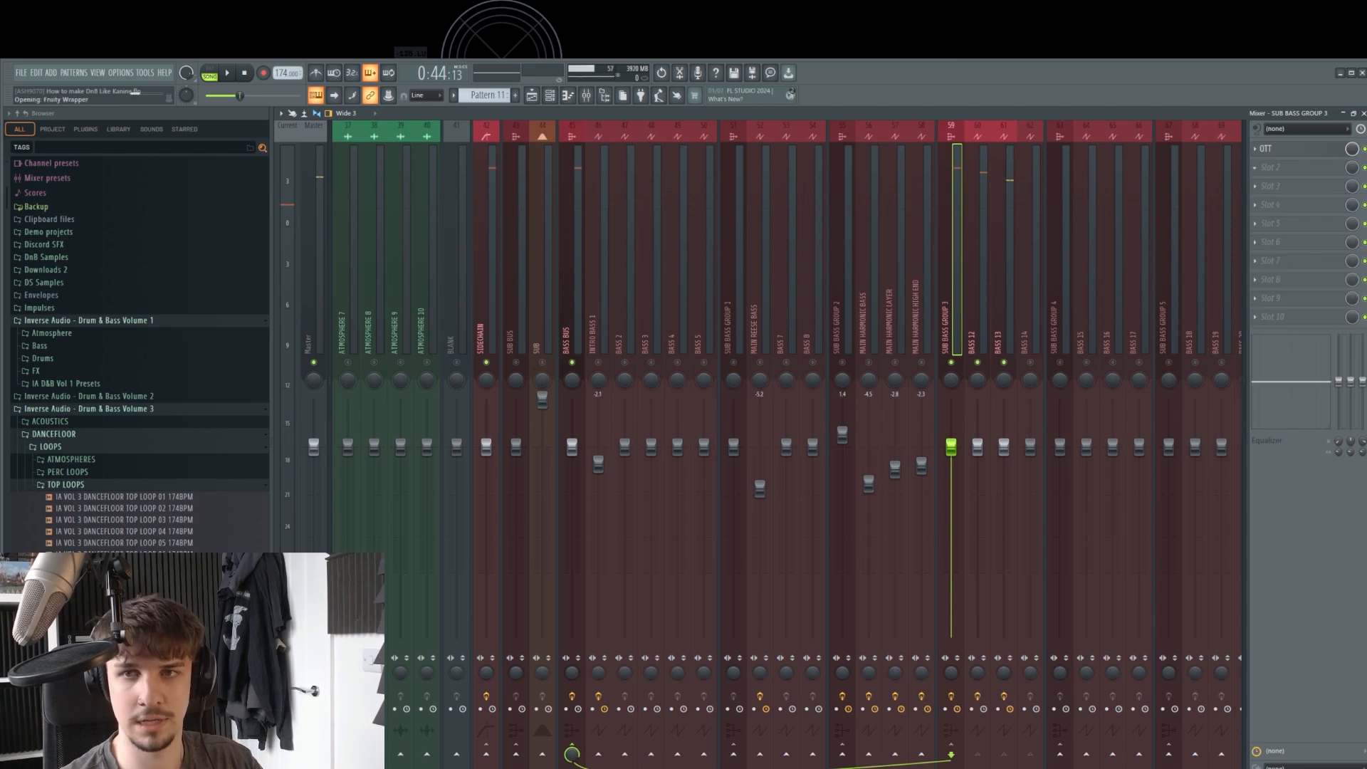
pyautogui.moveTo(336, 305); pyautogui.dragTo(319, 368)
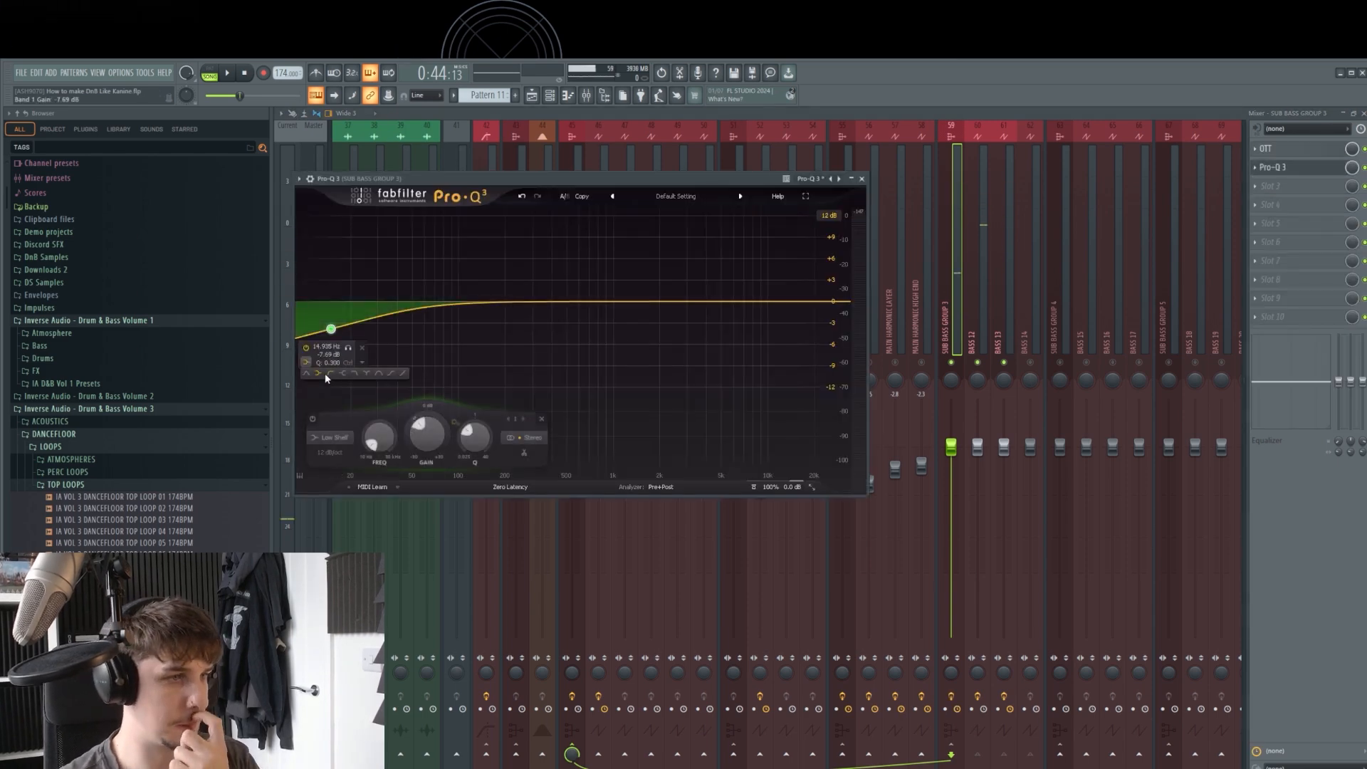
pyautogui.click(329, 373)
pyautogui.press('space')
pyautogui.moveTo(332, 313); pyautogui.dragTo(478, 311)
# Move Pro-Q 3 down one slot on SUB BASS GROUP 3 and insert Rift between it and OTT.
pyautogui.click(1285, 187)
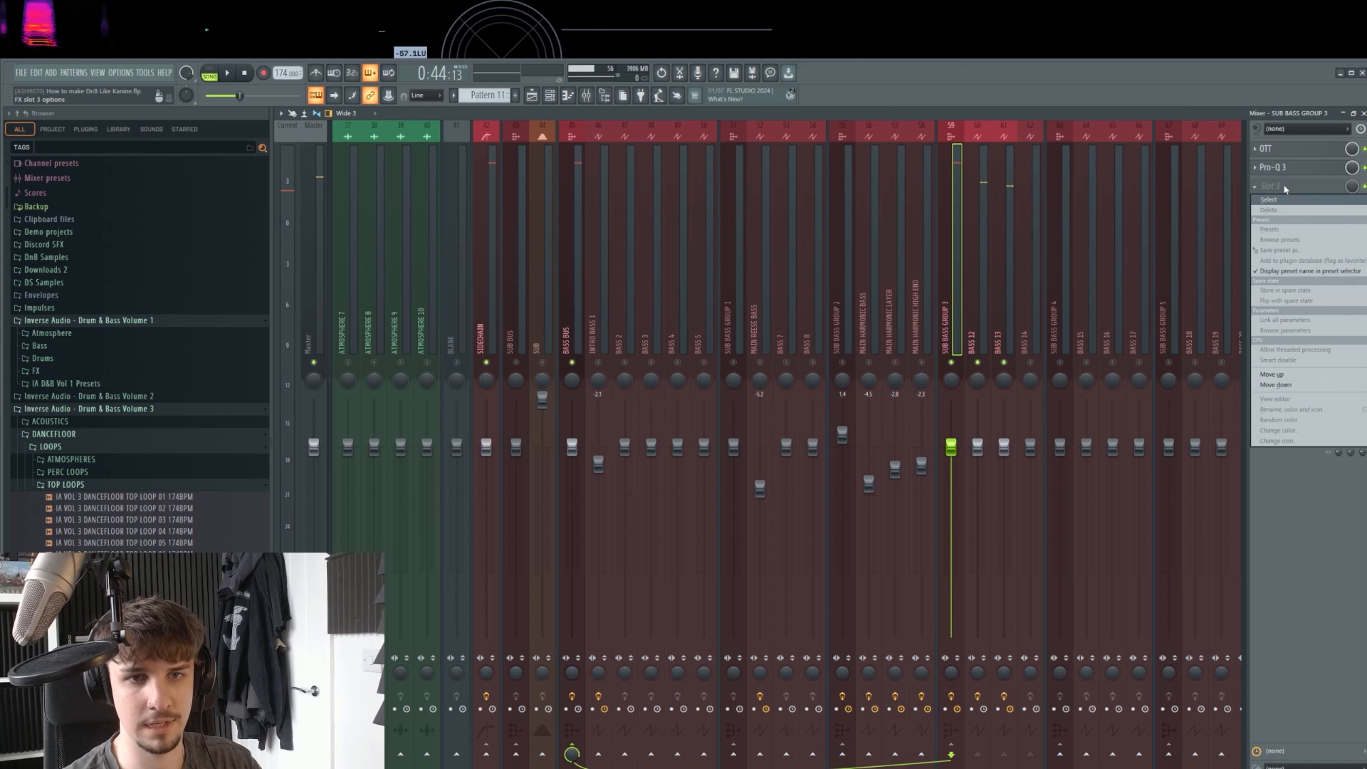
pyautogui.click(1287, 187)
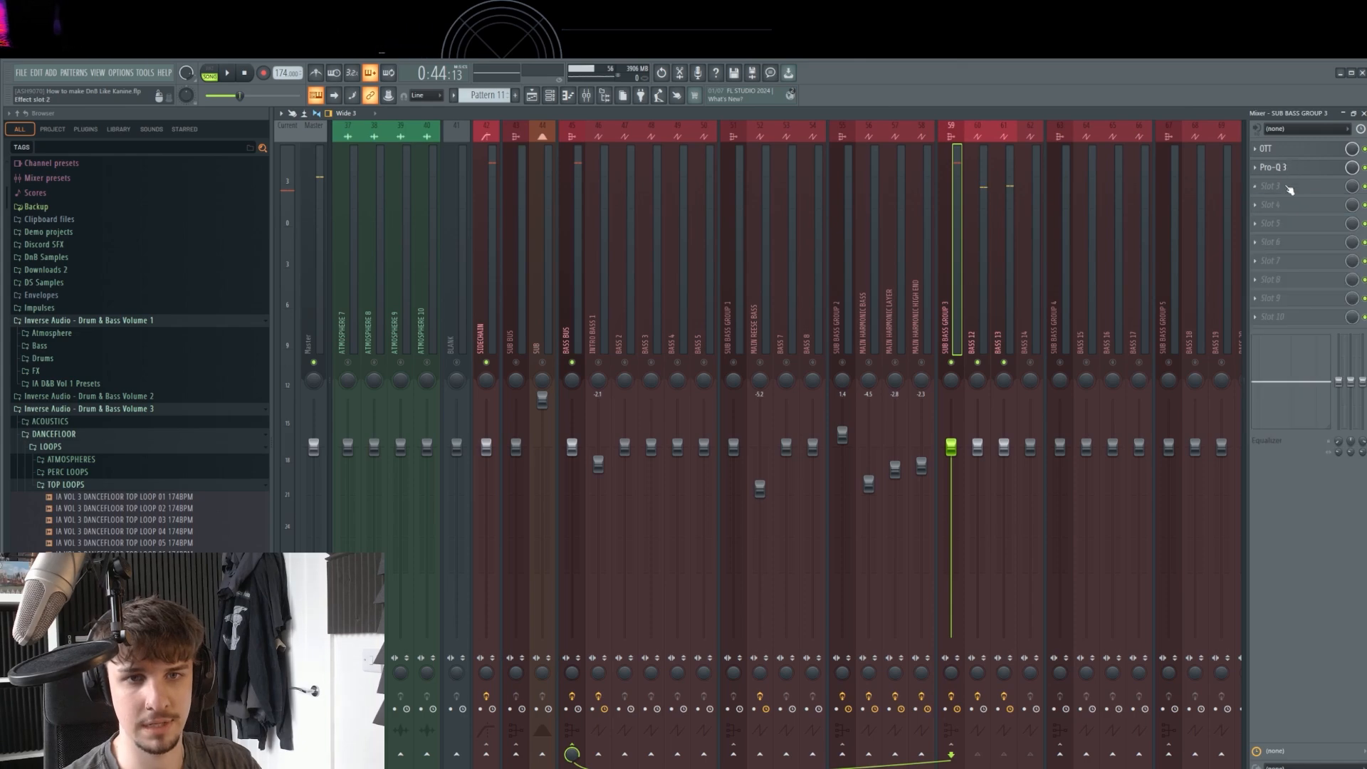
pyautogui.click(1275, 167)
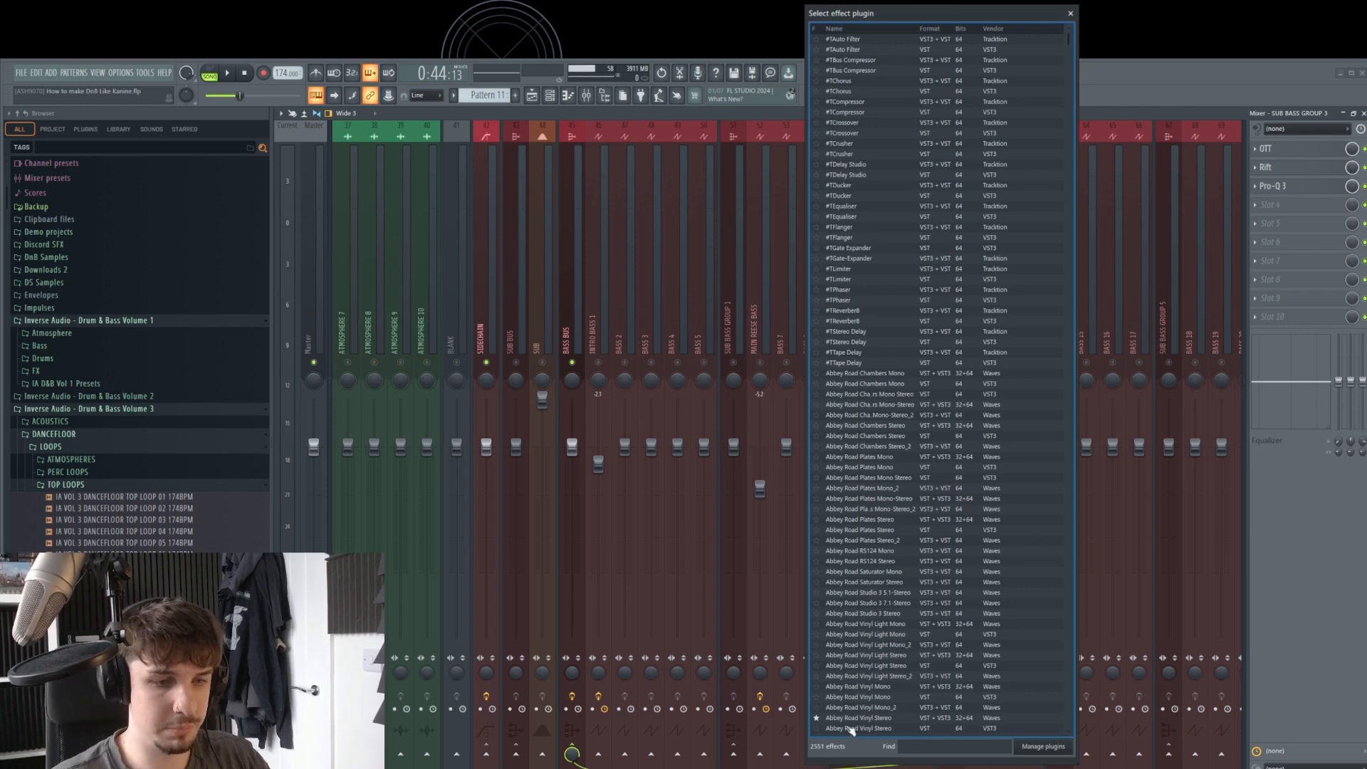
# Add Frequency Shifter to SUB BASS GROUP 3, setting its feedback to about 33% and its frequency to about 3.64 Hz.
pyautogui.write('freq')
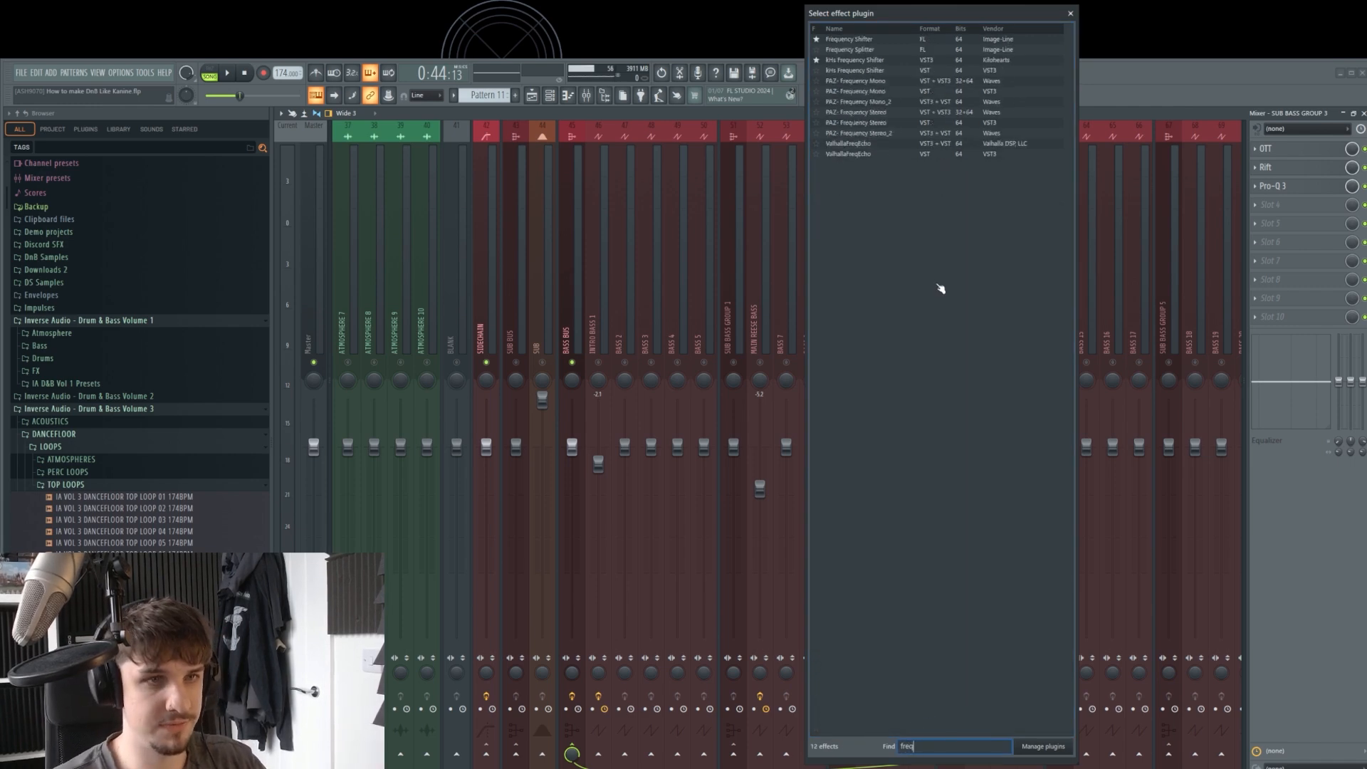
pyautogui.doubleClick(868, 41)
pyautogui.moveTo(457, 208); pyautogui.dragTo(702, 280)
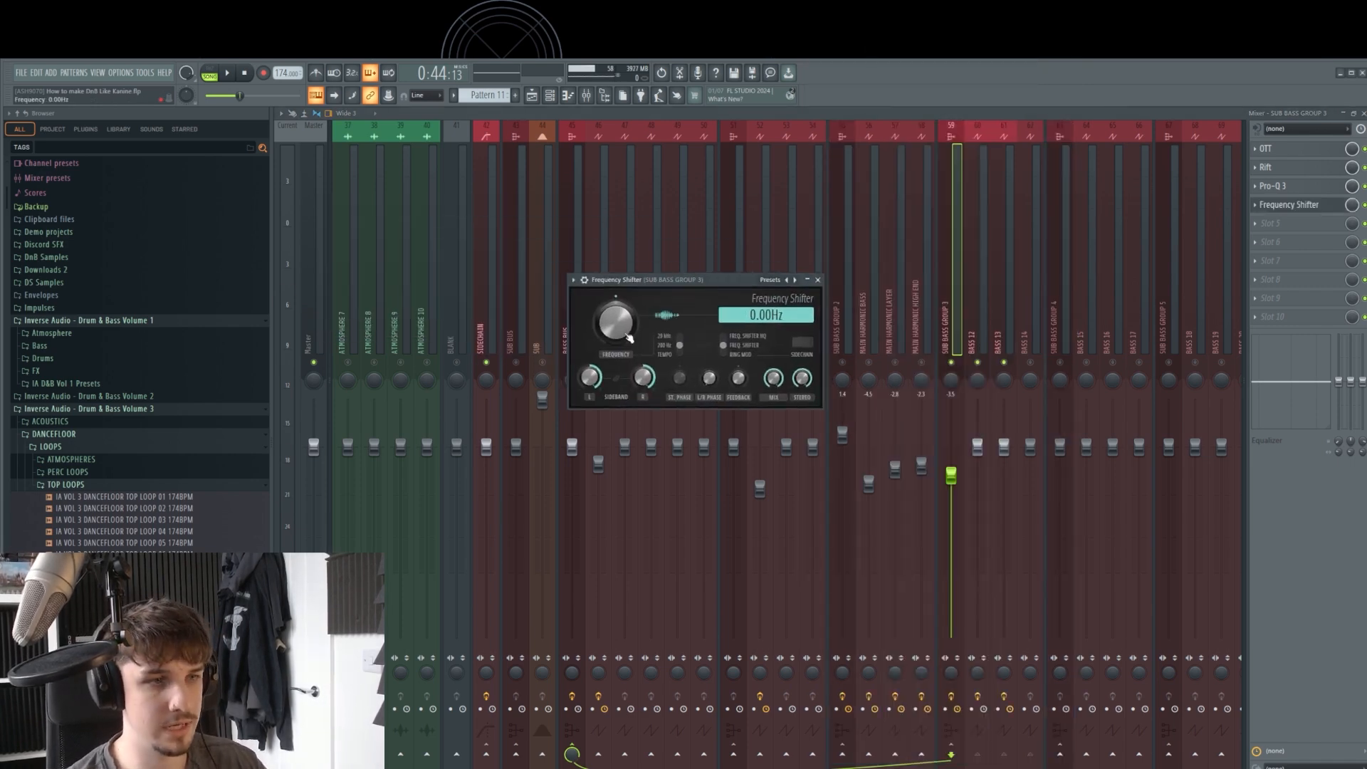
pyautogui.press('space')
pyautogui.moveTo(738, 378); pyautogui.dragTo(738, 362)
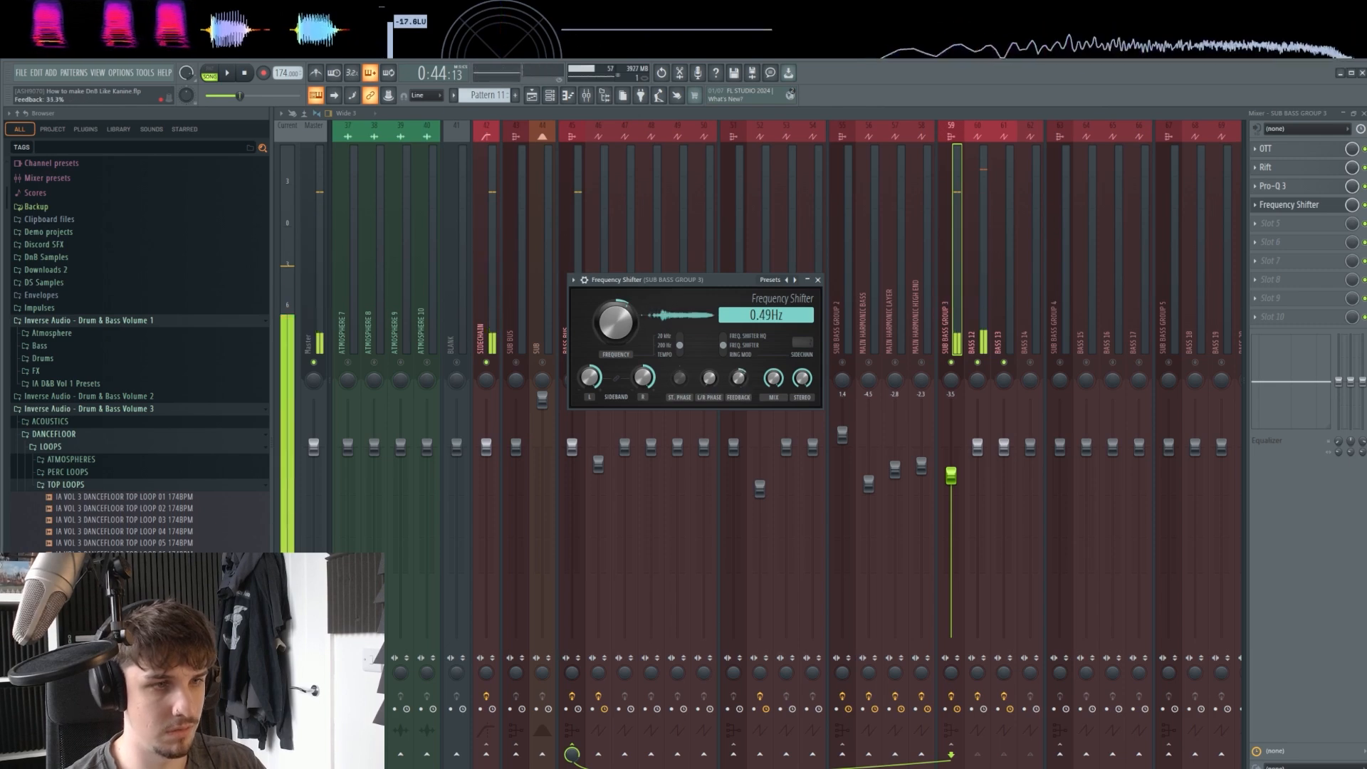
pyautogui.moveTo(617, 323); pyautogui.dragTo(617, 295)
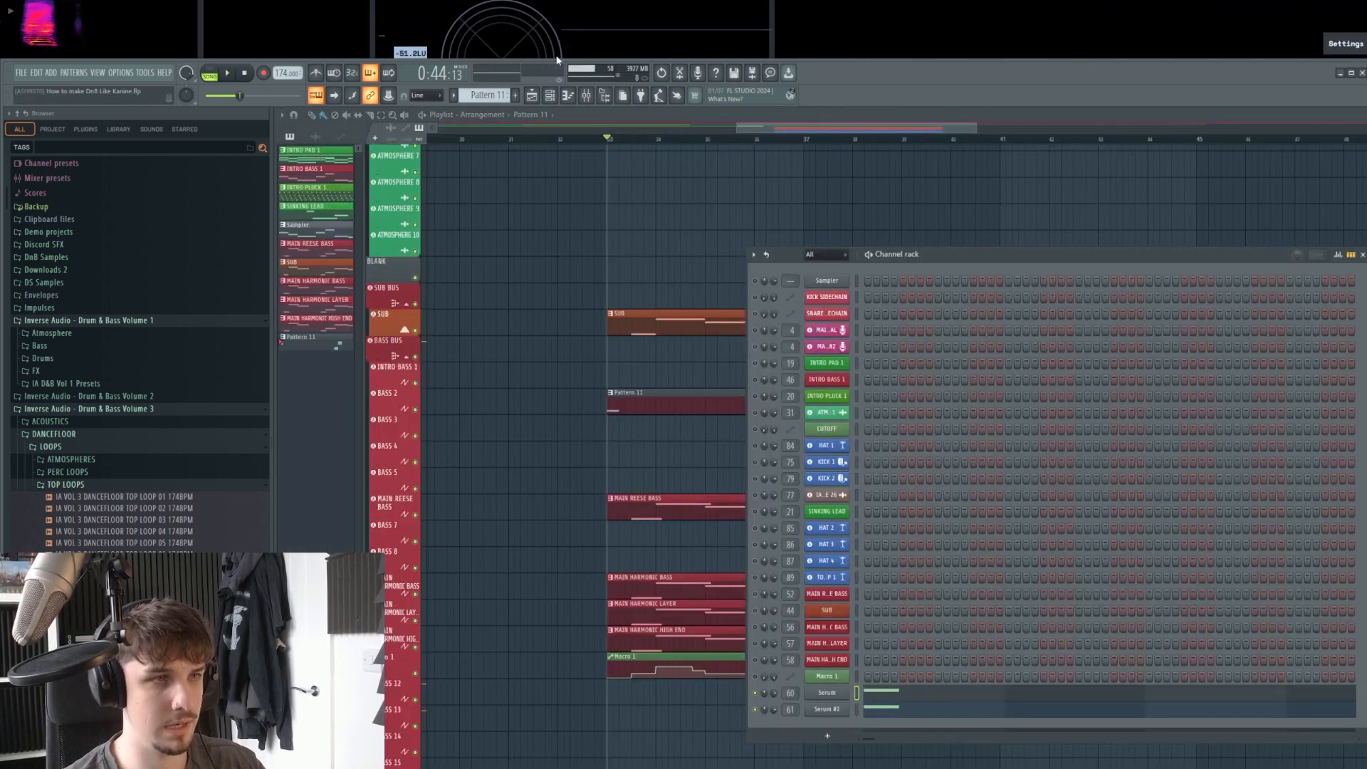
# Create an automation clip for the Frequency Shifter slot's mix level and move it onto the BASS 7 playlist track.
pyautogui.click(586, 95)
pyautogui.click(1325, 211)
pyautogui.click(1324, 211)
pyautogui.click(531, 95)
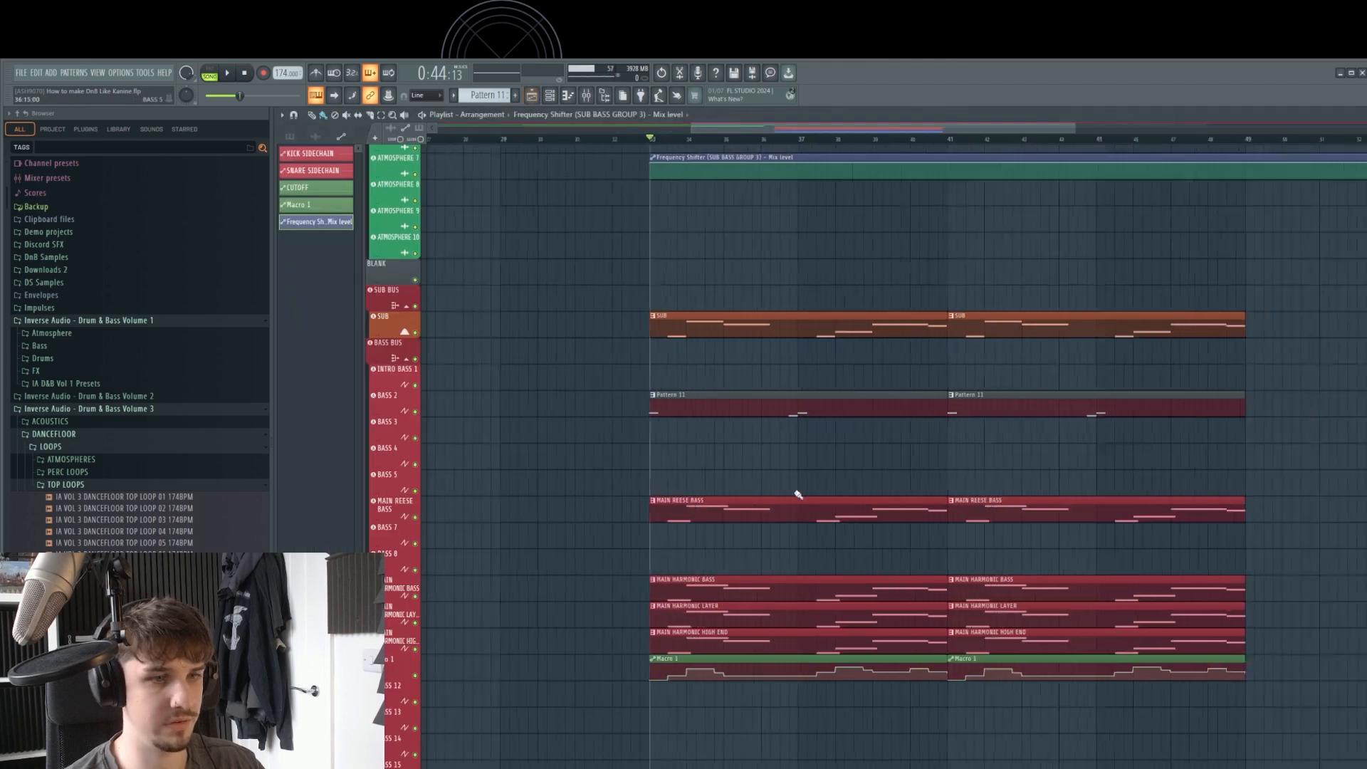
pyautogui.scroll(-4, 755, 320)
pyautogui.moveTo(712, 157); pyautogui.dragTo(714, 527)
# Move the mix level automation to the BASS 3 track and raise it only over the Pattern 11 note leading into bar 37.
pyautogui.scroll(3, 723, 538)
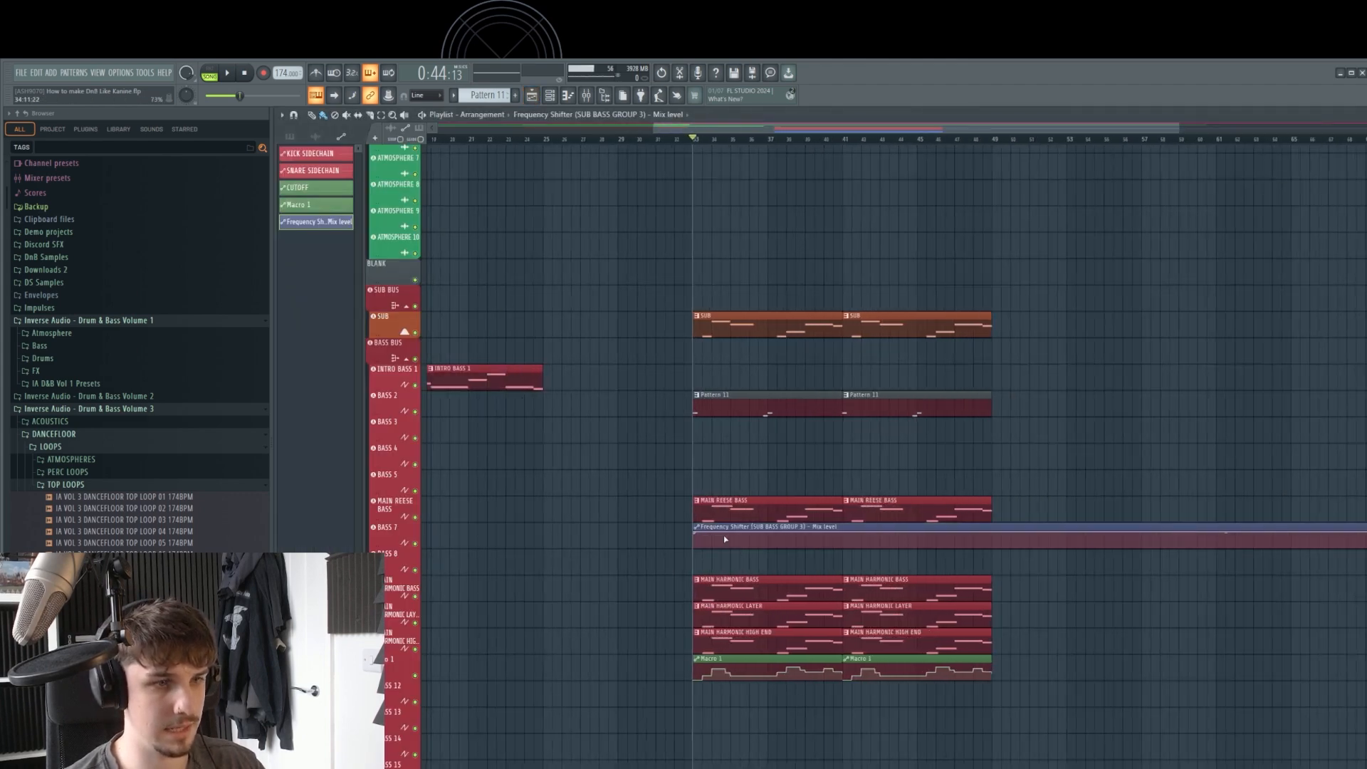
pyautogui.scroll(2, 726, 534)
pyautogui.scroll(-1, 746, 467)
pyautogui.scroll(2, 675, 504)
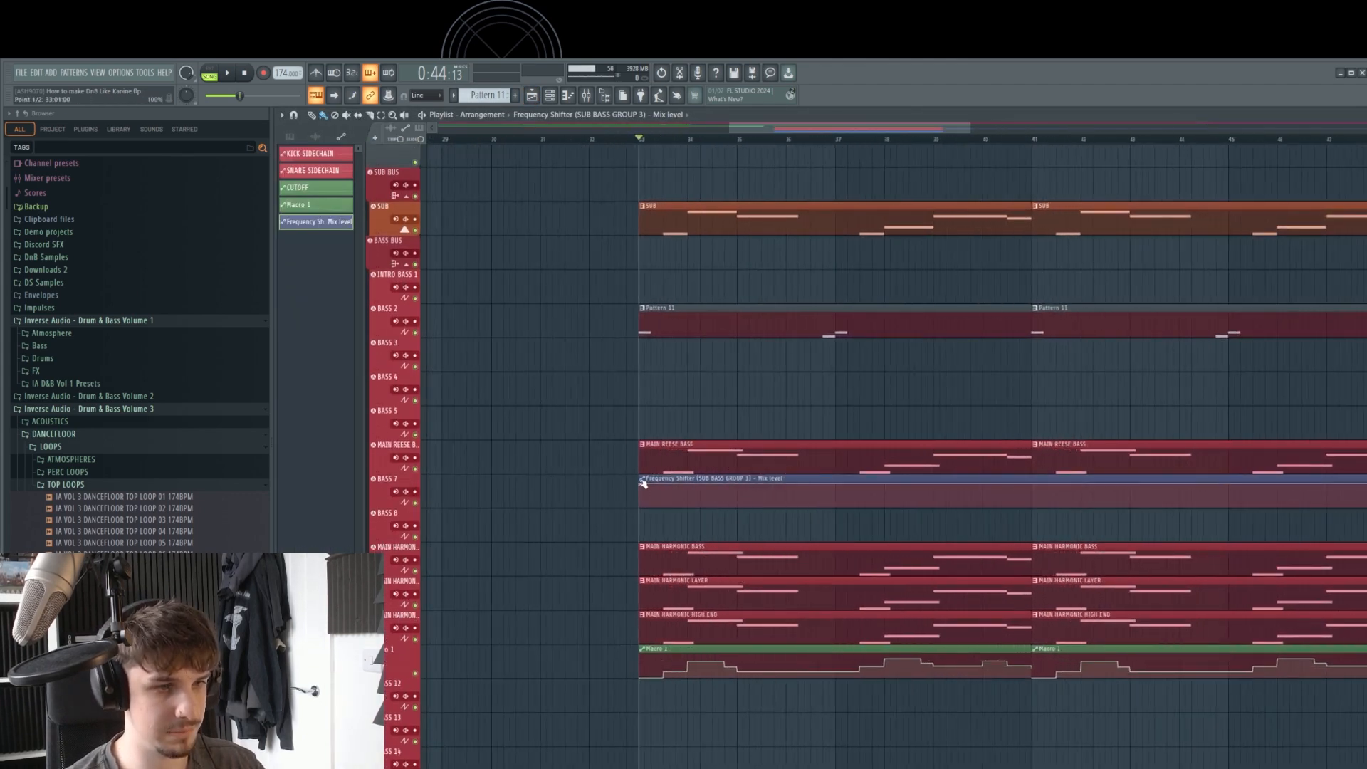
pyautogui.moveTo(664, 445); pyautogui.dragTo(640, 373)
pyautogui.scroll(3, 822, 380)
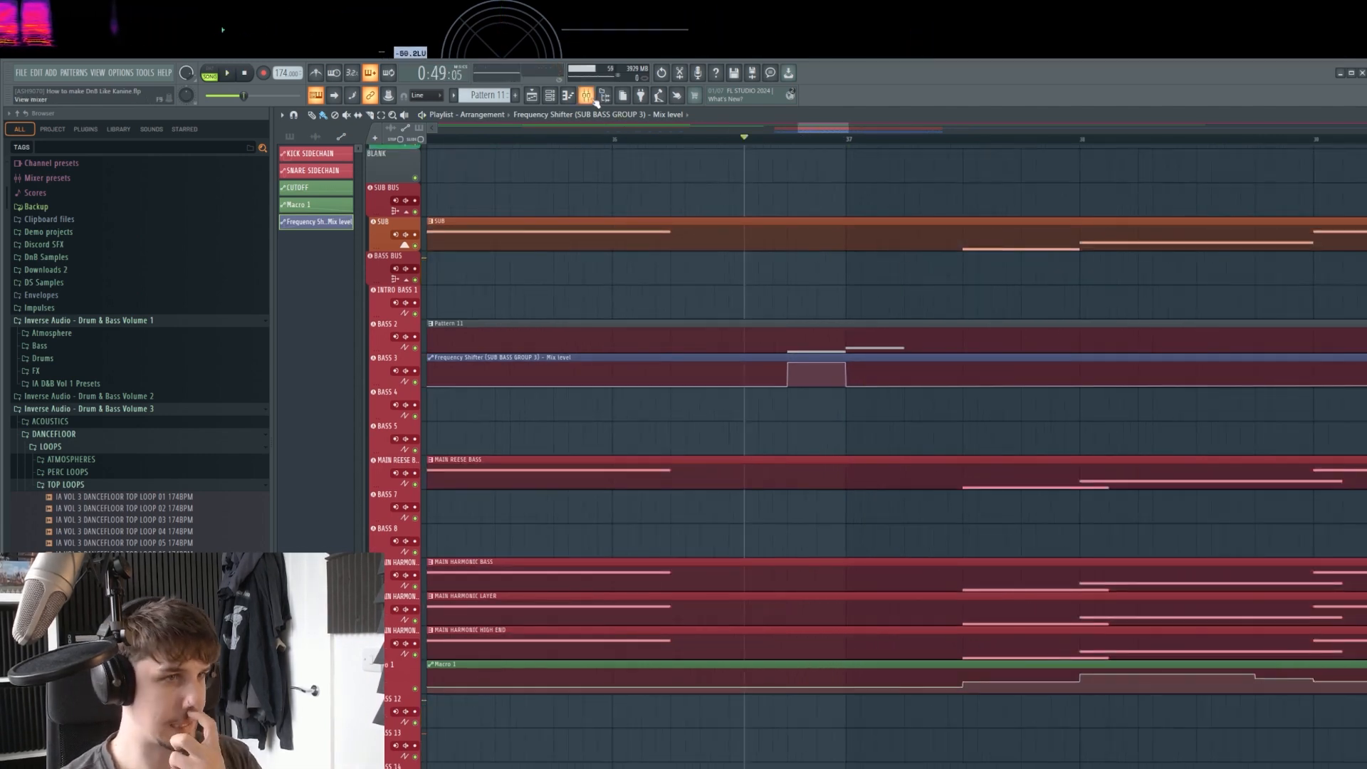
# Raise the Frequency Shifter's frequency on SUB BASS GROUP 3 to about 7.97 Hz while the drop plays.
pyautogui.click(596, 102)
pyautogui.click(1307, 206)
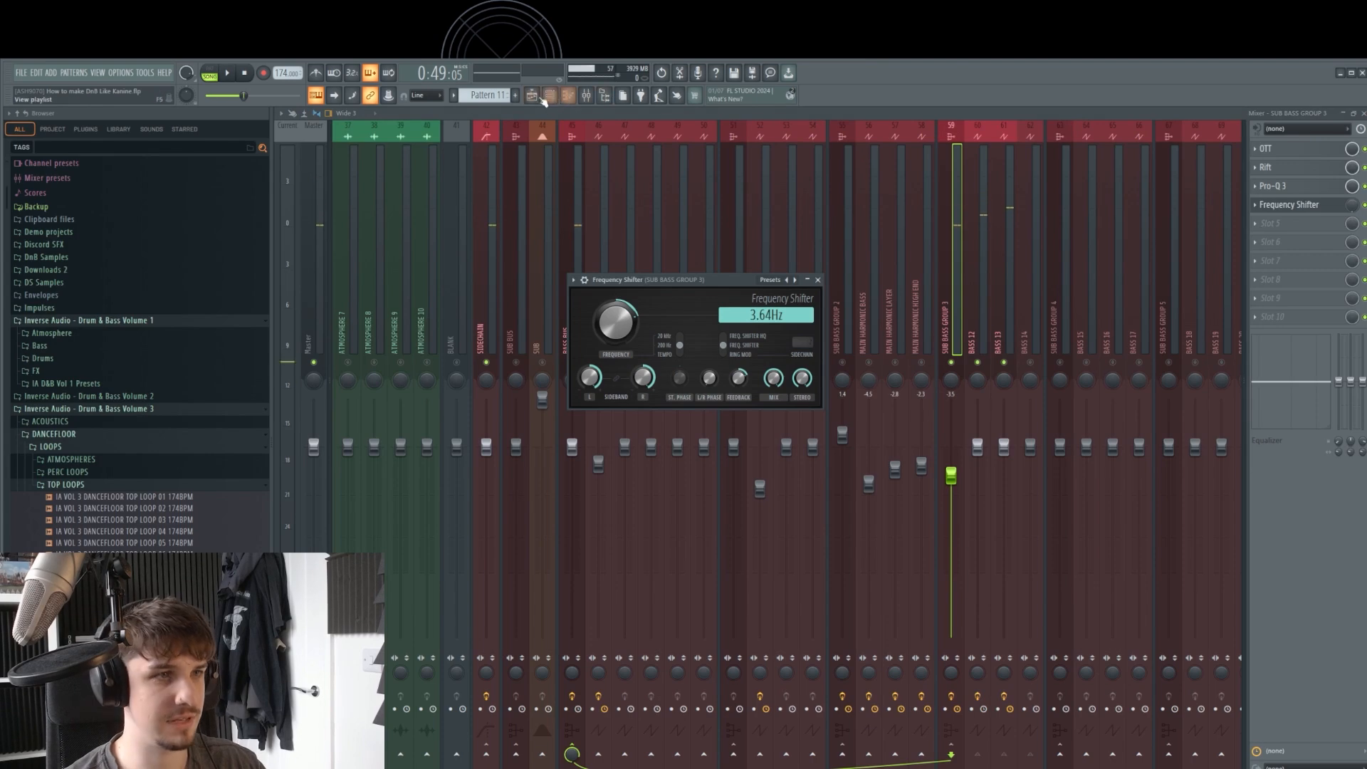
pyautogui.press('space')
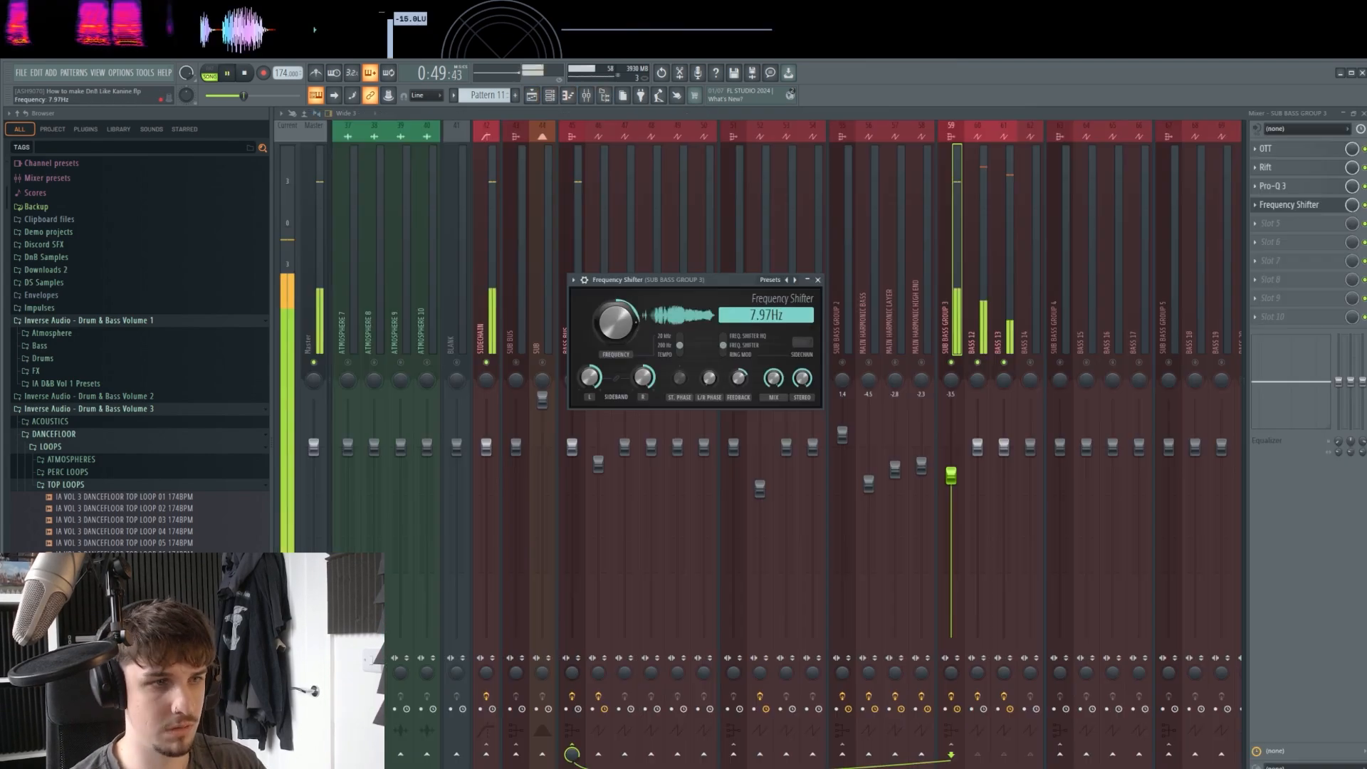
pyautogui.moveTo(621, 319); pyautogui.dragTo(638, 327)
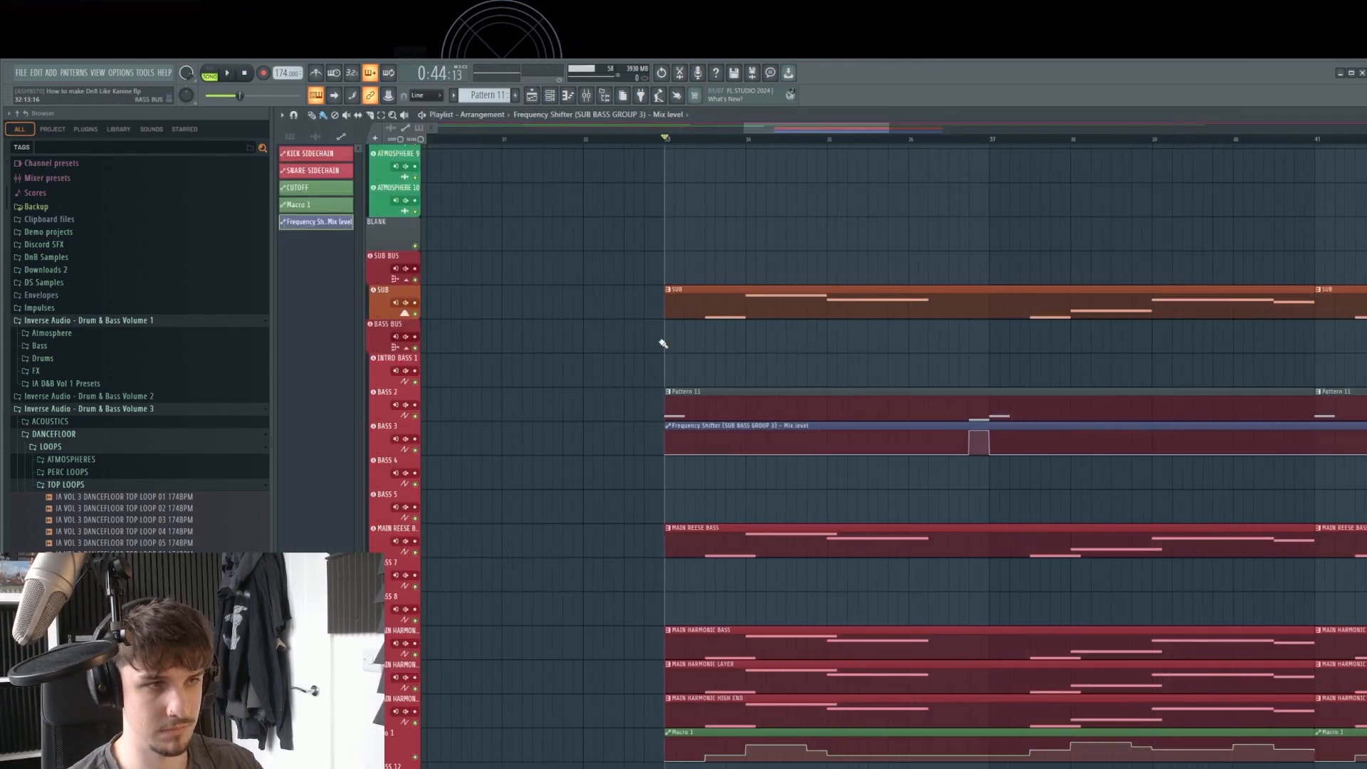
# Add low notes to the SUB pattern at its start and just before bar 37, matching the Pattern 11 bass notes.
pyautogui.click(699, 399)
pyautogui.doubleClick(711, 307)
pyautogui.scroll(-1, 590, 427)
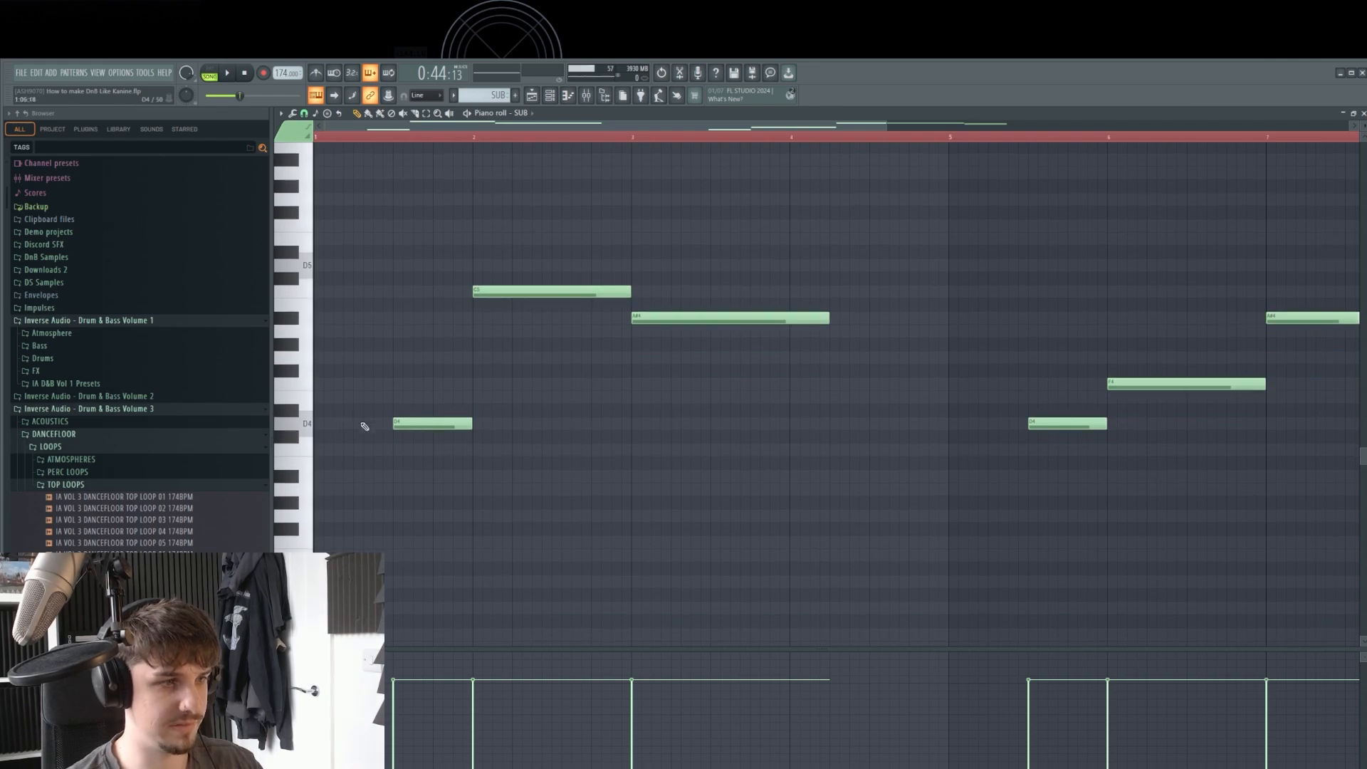
pyautogui.click(532, 96)
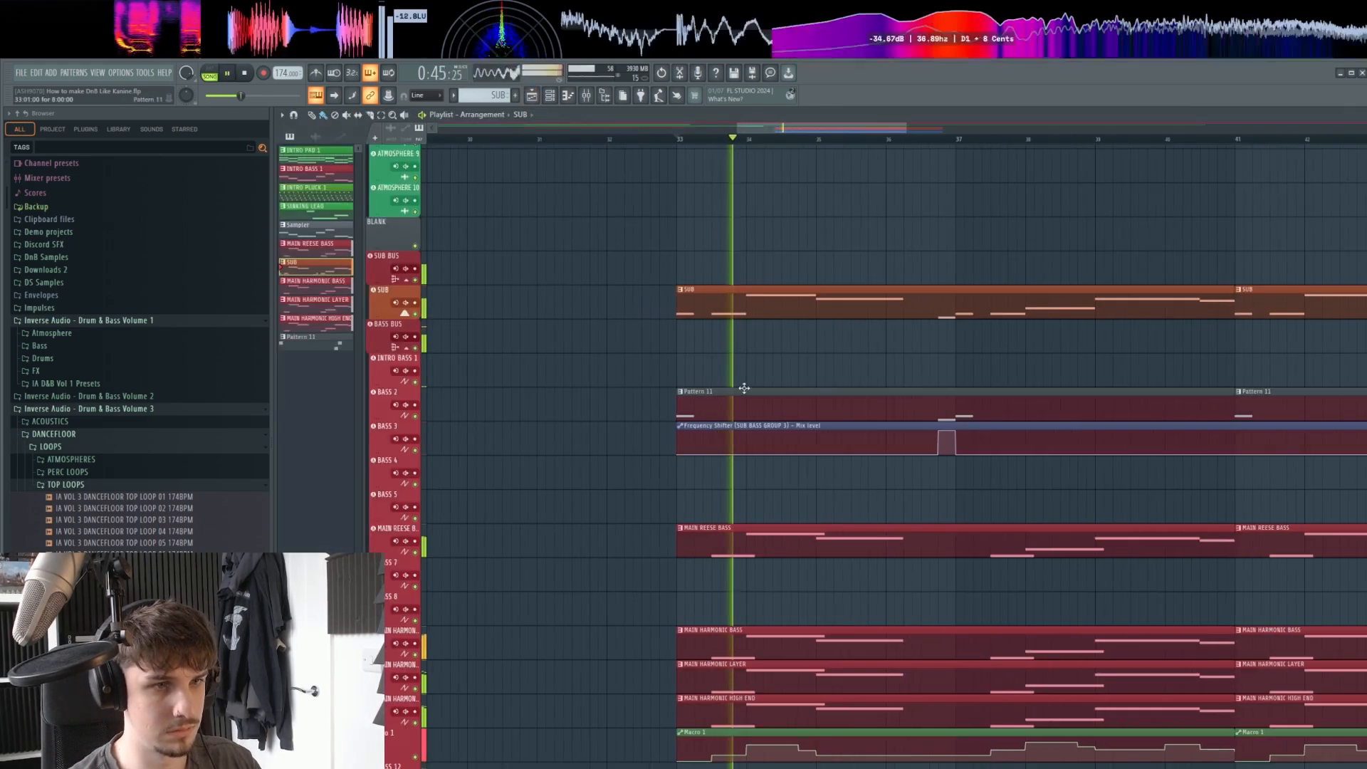
# Play the drop from bar 33 and check how the added sub notes sit with the other bass layers.
pyautogui.moveTo(742, 388); pyautogui.dragTo(791, 399)
pyautogui.scroll(3, 783, 399)
pyautogui.scroll(-2, 605, 398)
pyautogui.scroll(-2, 696, 391)
pyautogui.moveTo(696, 391); pyautogui.dragTo(645, 393)
pyautogui.scroll(-3, 814, 381)
pyautogui.scroll(1, 814, 381)
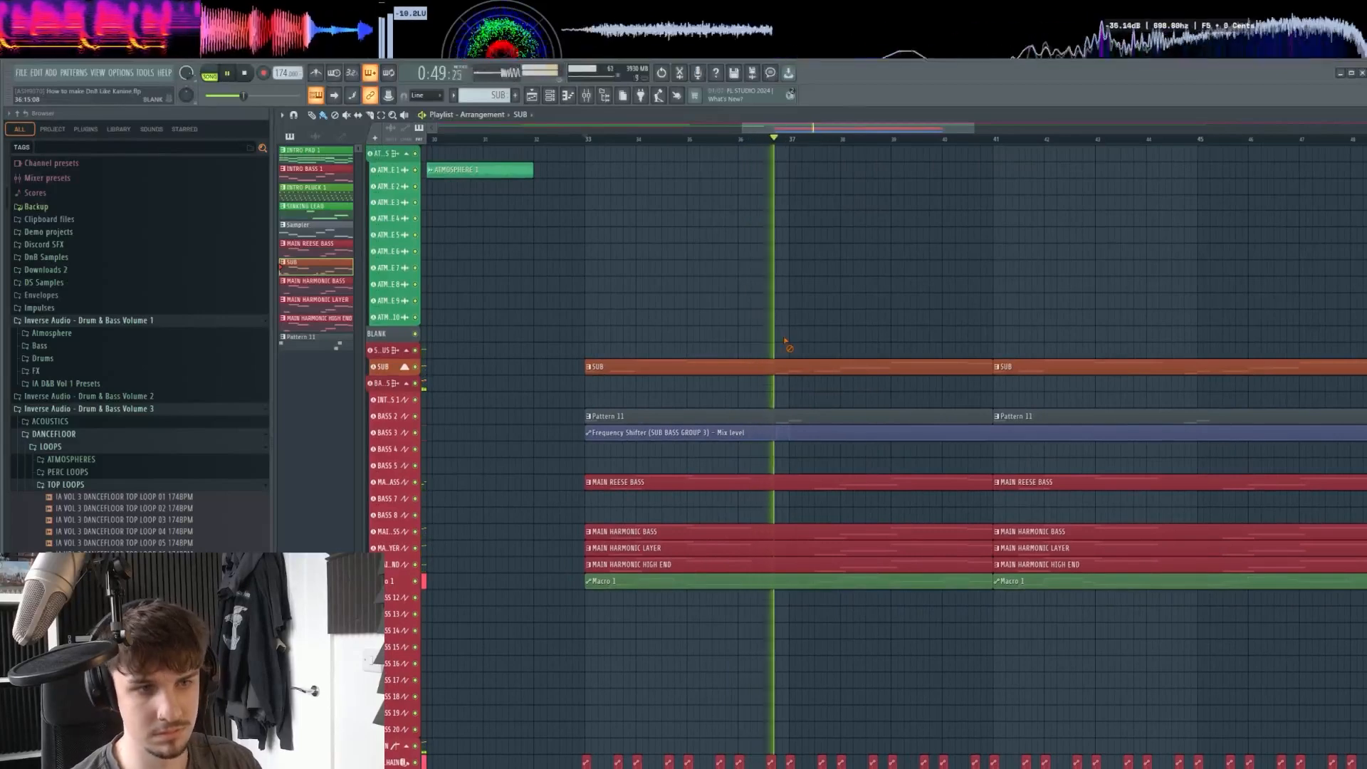
pyautogui.press('space')
pyautogui.scroll(2, 811, 467)
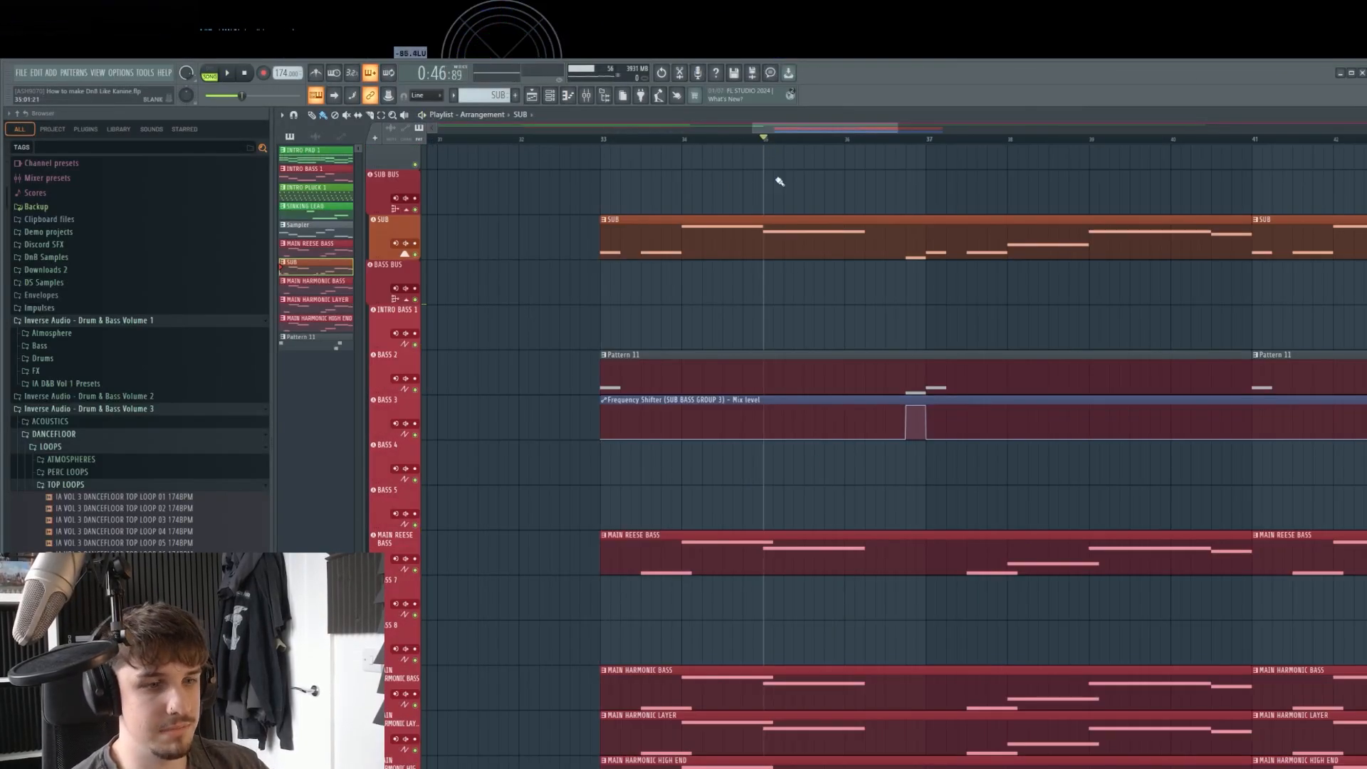
# Audition the reese melody and write a varied melody in MAIN HARMONIC BASS with its first layer and high-end clips muted.
pyautogui.doubleClick(797, 562)
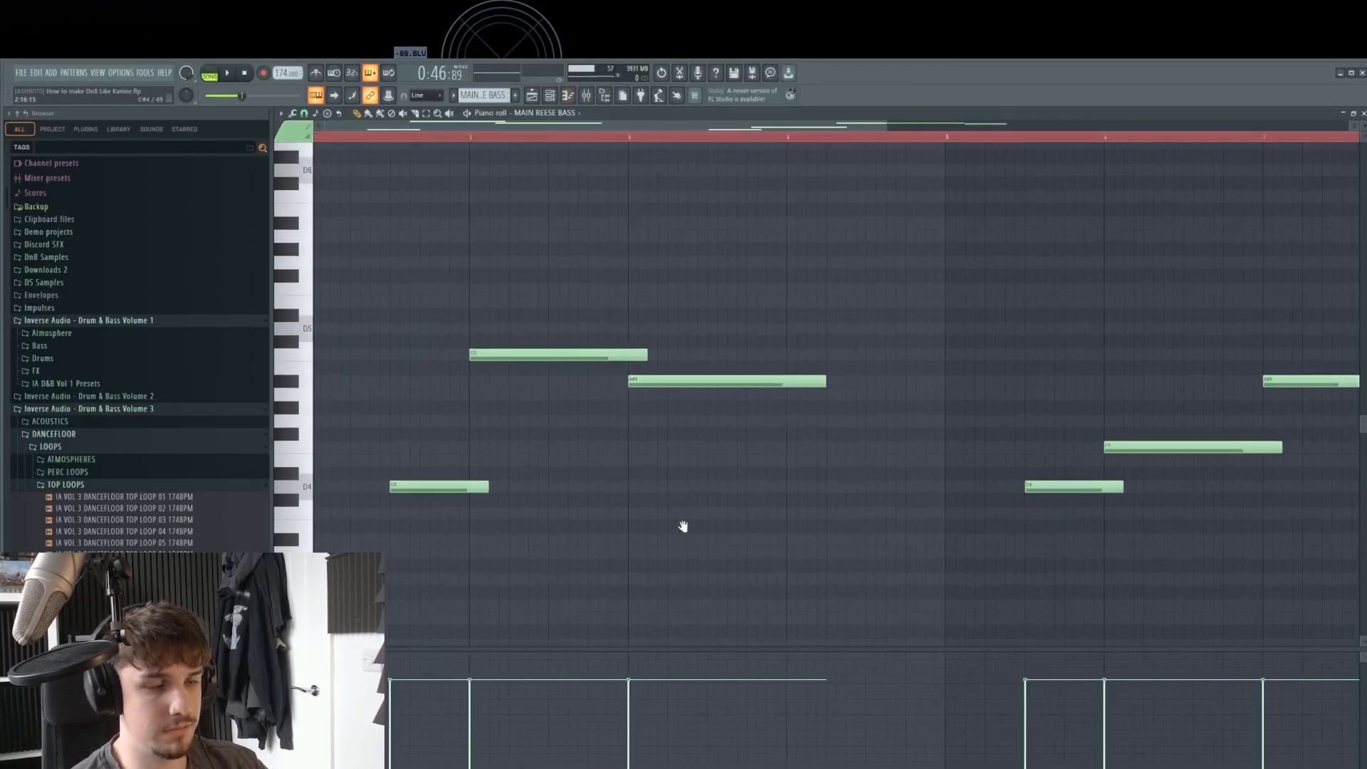
pyautogui.moveTo(796, 311)
pyautogui.mouseDown()
pyautogui.moveTo(934, 407)
pyautogui.moveTo(802, 339)
pyautogui.mouseUp()
pyautogui.press('space')
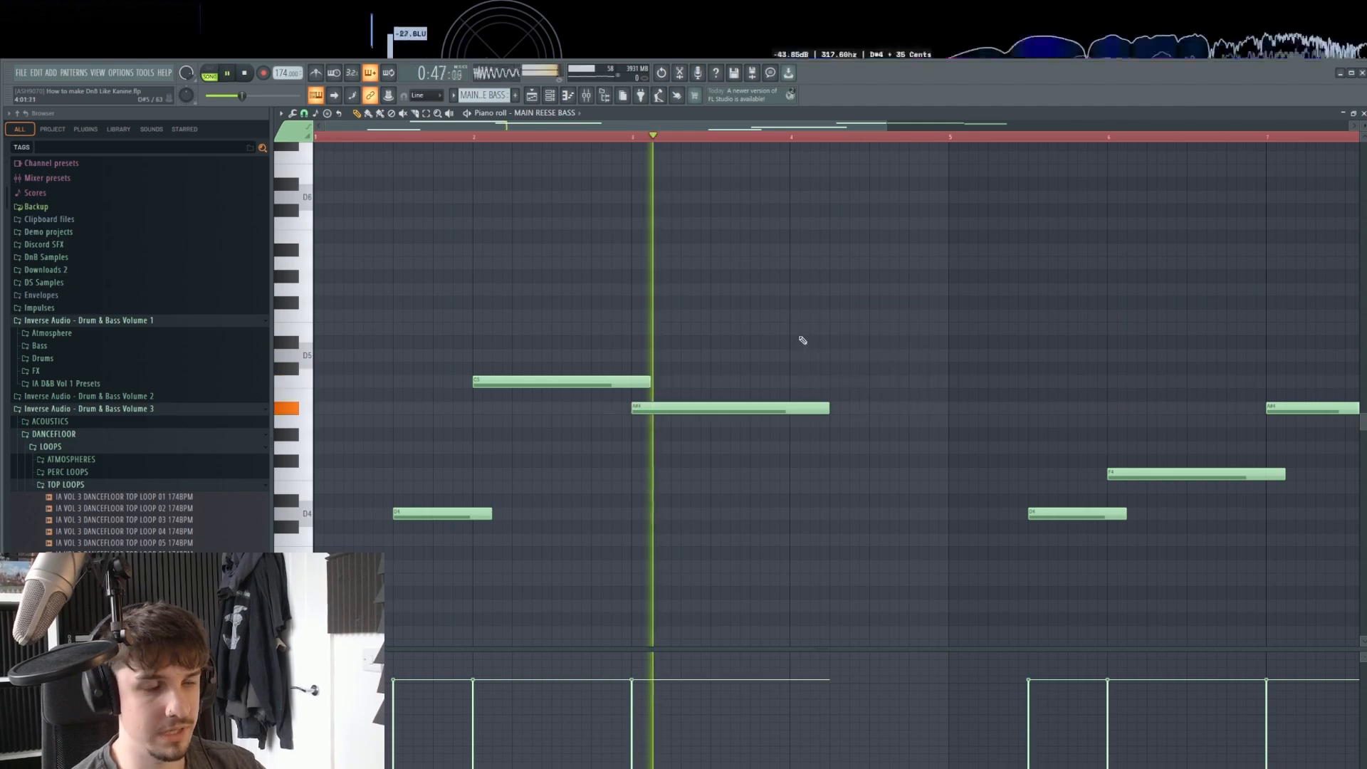
pyautogui.click(803, 330)
pyautogui.rightClick(813, 330)
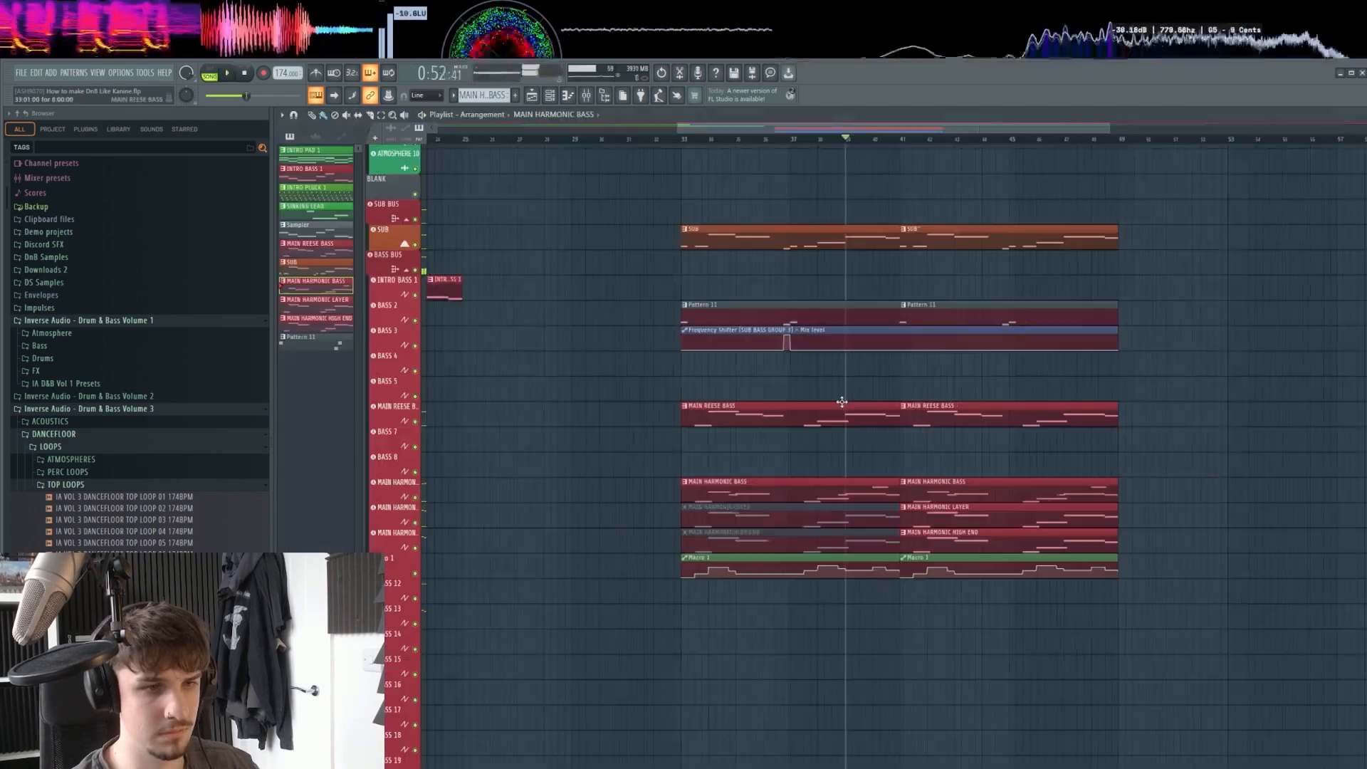
# Copy the MAIN HARMONIC BASS clip to bars 49 and 57 as a separate unique pattern.
pyautogui.scroll(2, 847, 403)
pyautogui.scroll(-3, 860, 428)
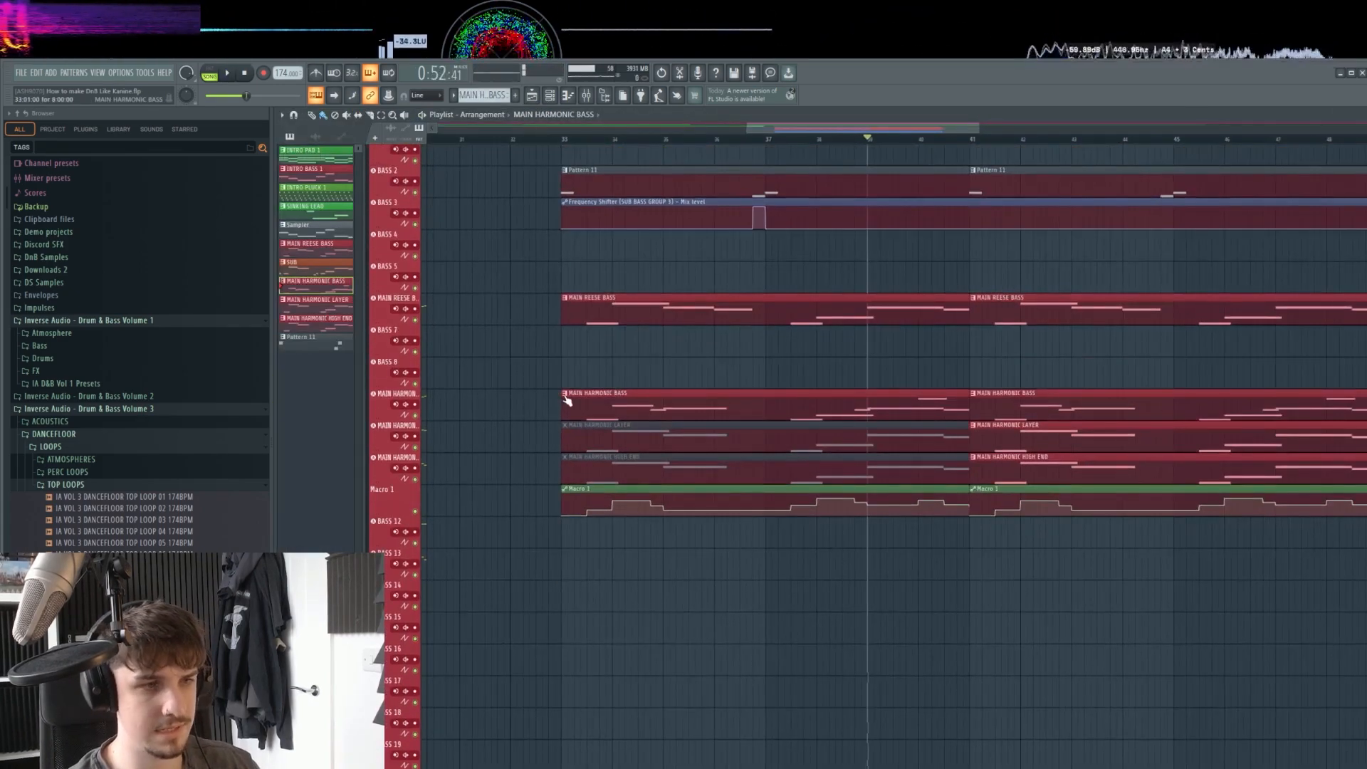
pyautogui.scroll(-3, 598, 414)
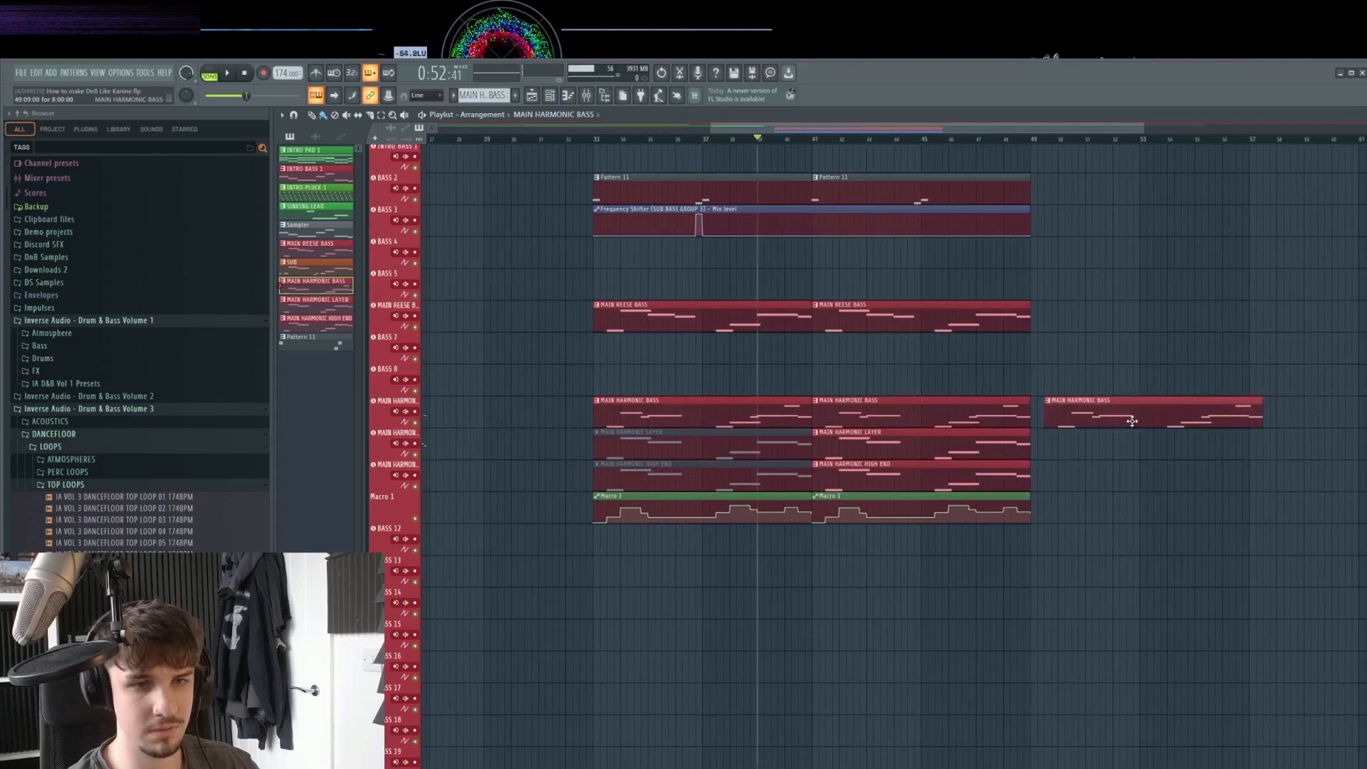
pyautogui.click(1035, 403)
pyautogui.click(1100, 457)
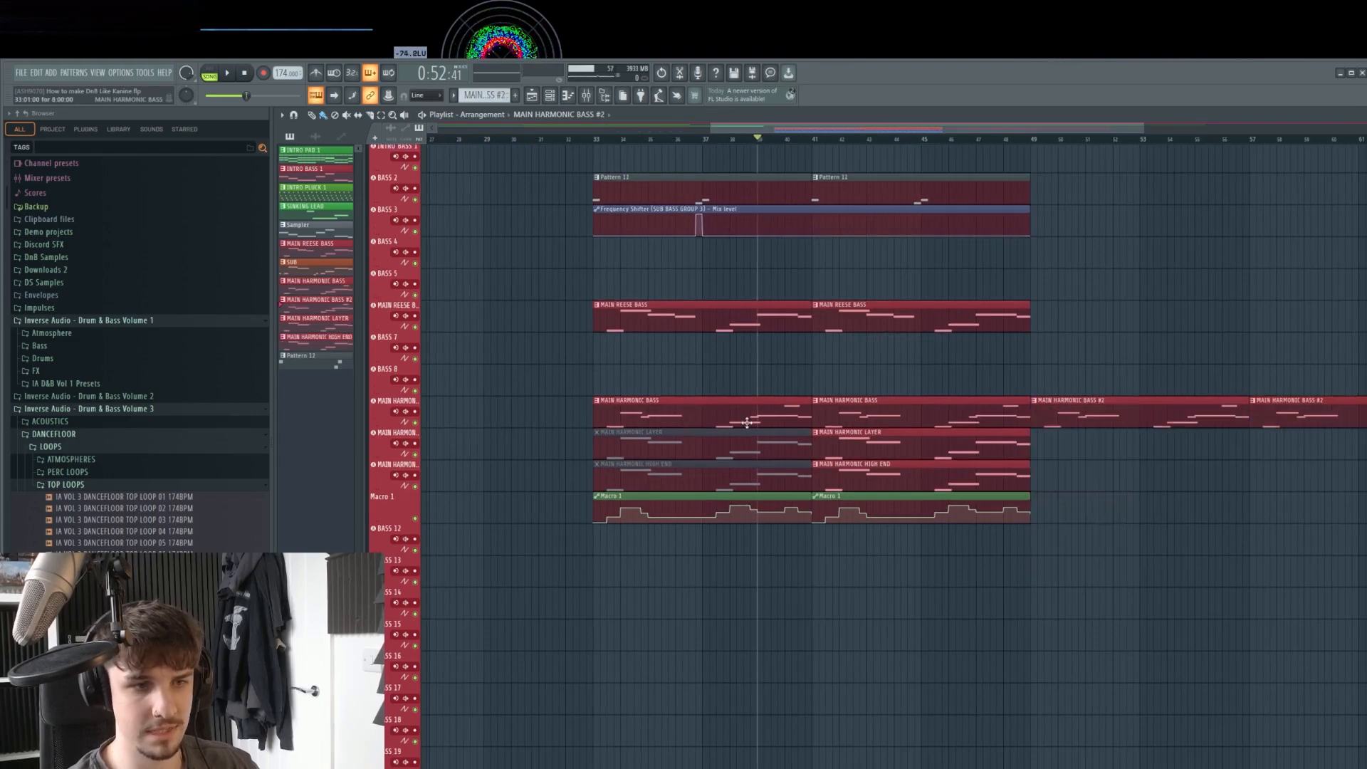
# Restore the original MAIN HARMONIC BASS melody and carry the variation into unique layer and high-end patterns from bar 49.
pyautogui.scroll(-2, 806, 435)
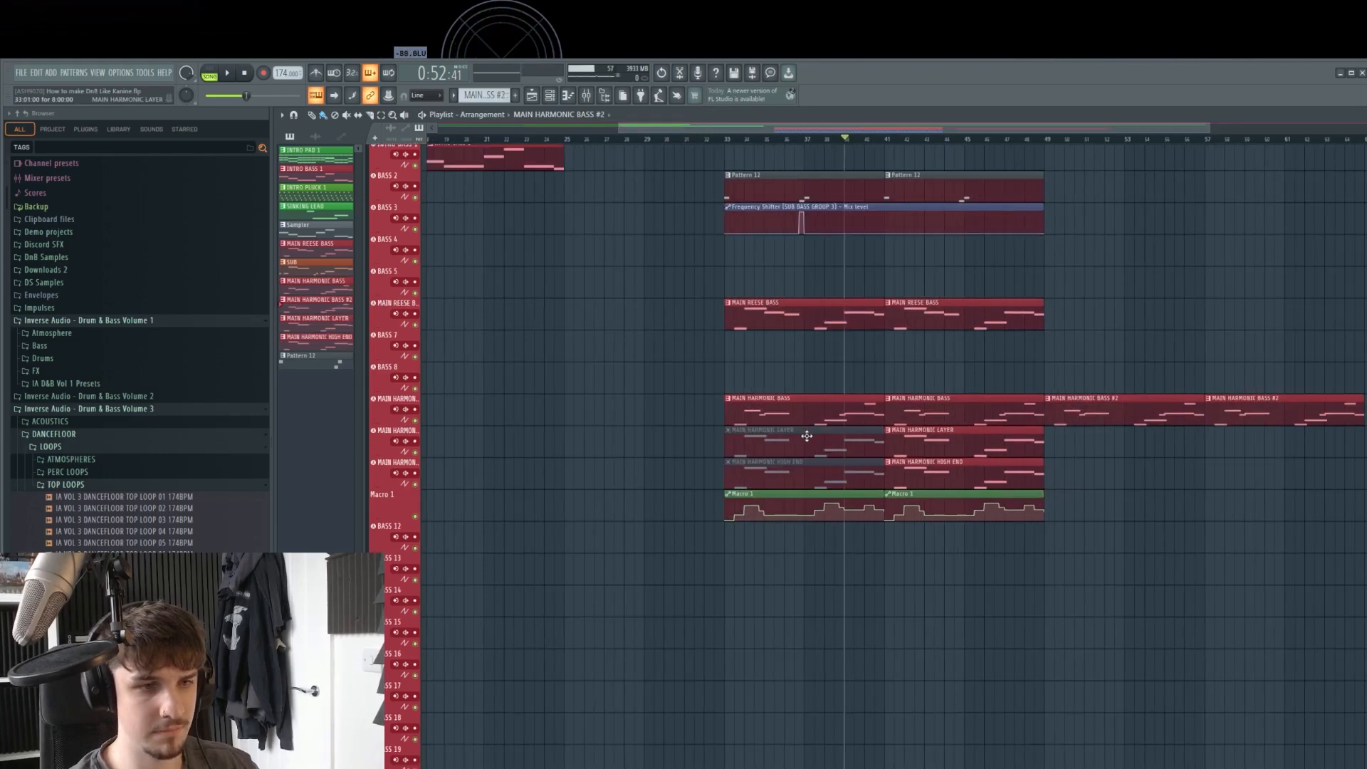
pyautogui.click(550, 96)
pyautogui.press('F6')
pyautogui.click(765, 420)
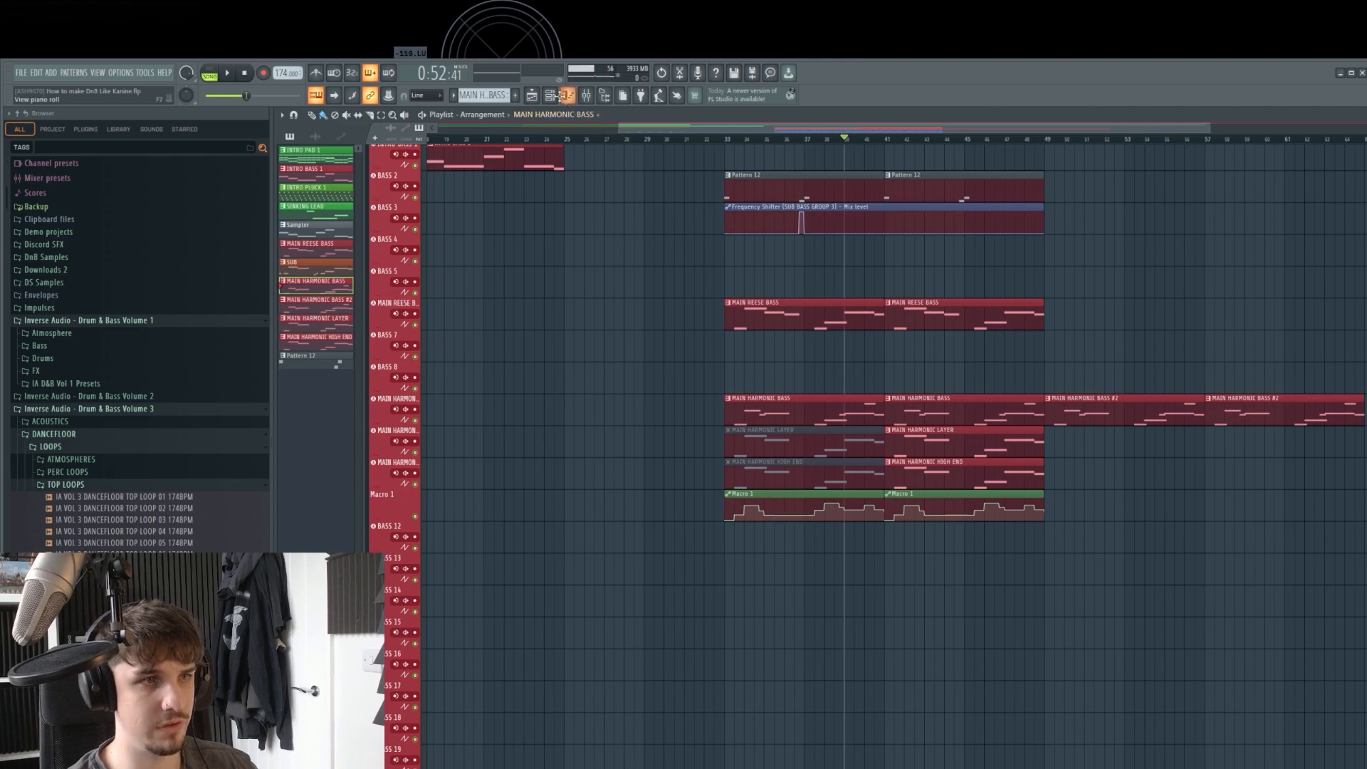
pyautogui.click(552, 96)
pyautogui.press('F6')
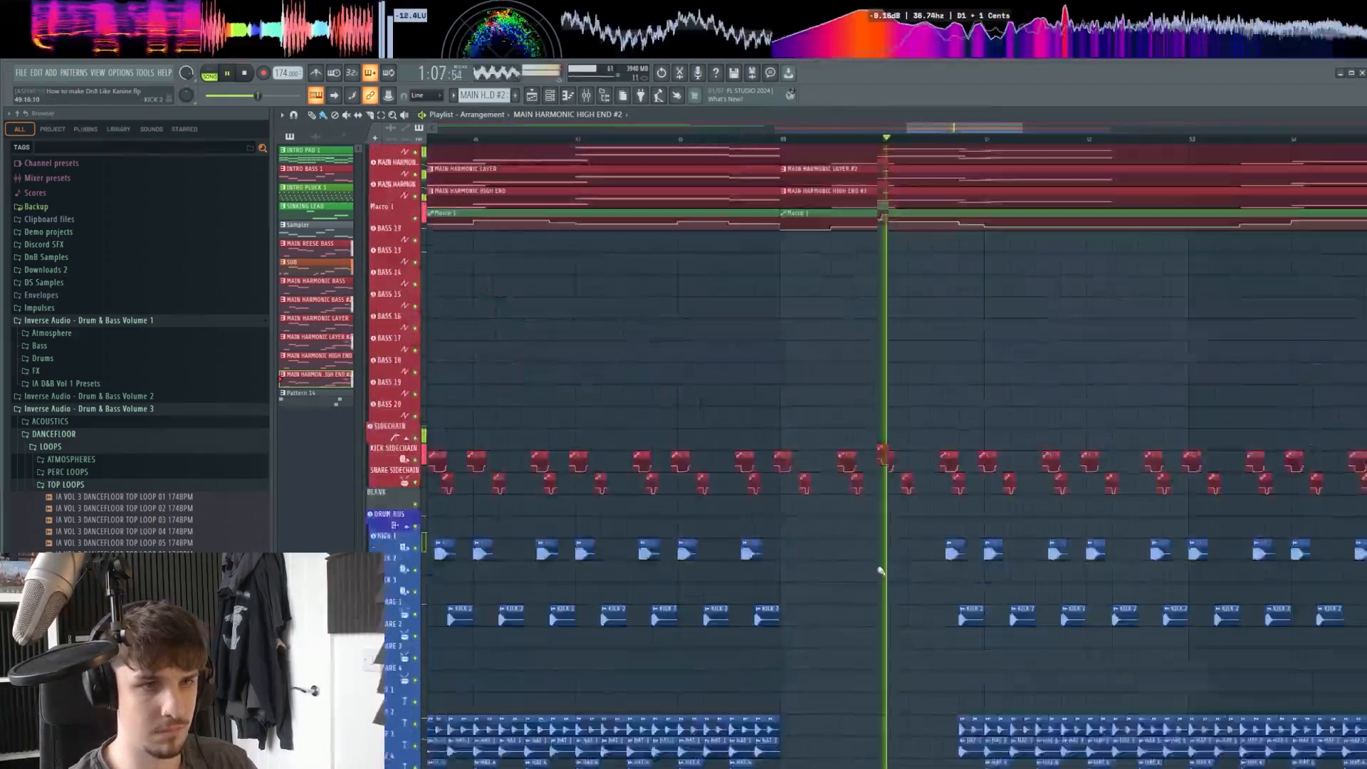
# Delete the kick and snare sidechain clips in the drumless gap after bar 49.
pyautogui.scroll(2, 904, 502)
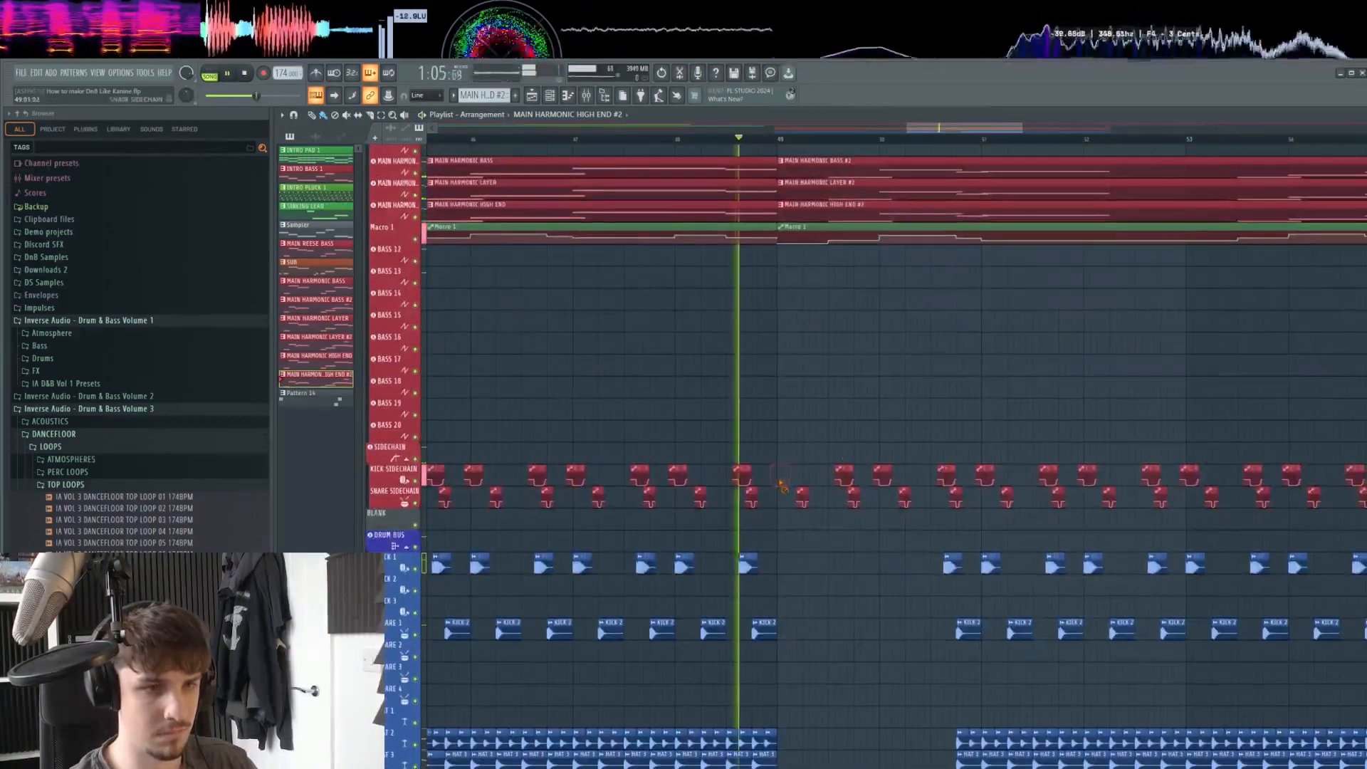
pyautogui.rightClick(845, 475)
pyautogui.press('space')
pyautogui.press('space')
pyautogui.scroll(-2, 894, 476)
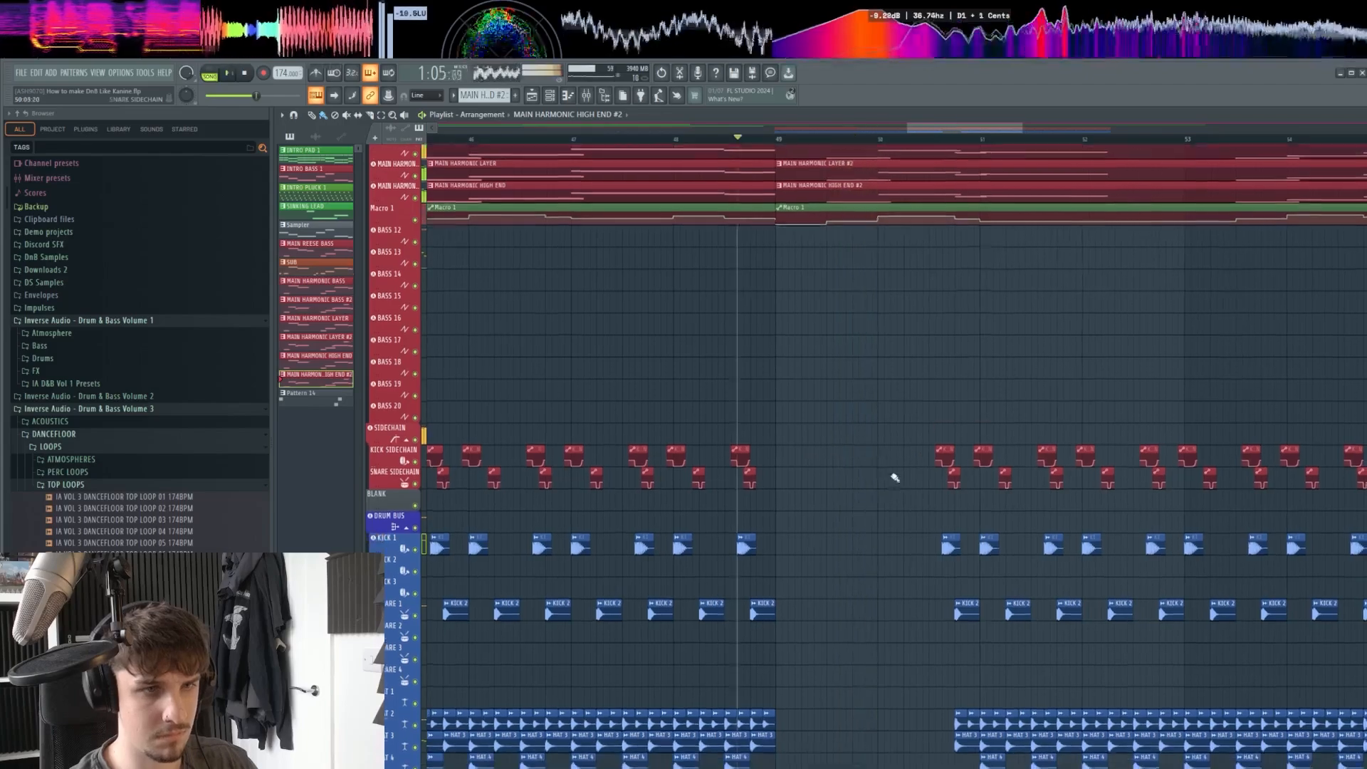
# Play through the section from bar 49 and review the drum gap, bass variations and repeated frequency shifter automation.
pyautogui.scroll(-4, 886, 442)
pyautogui.scroll(2, 869, 447)
pyautogui.scroll(4, 865, 430)
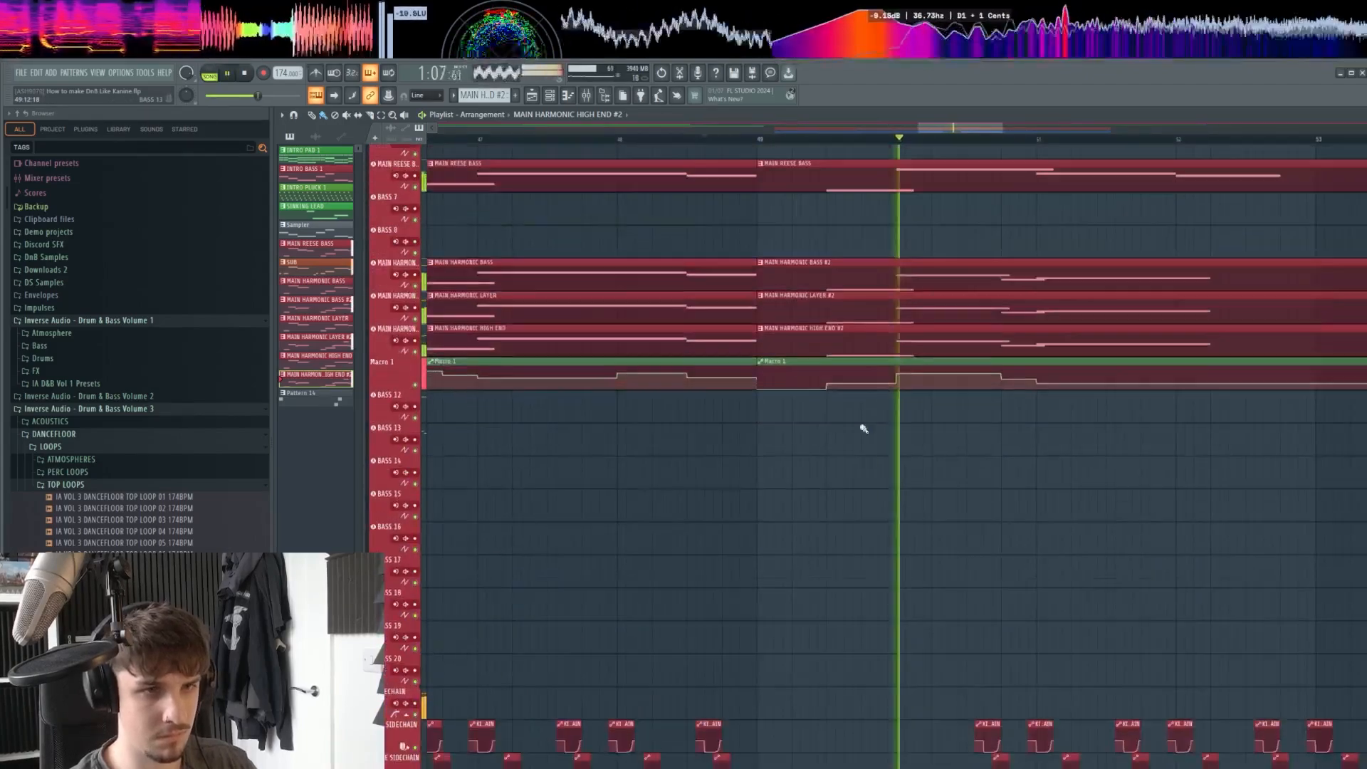
pyautogui.scroll(-5, 856, 428)
pyautogui.scroll(-4, 840, 370)
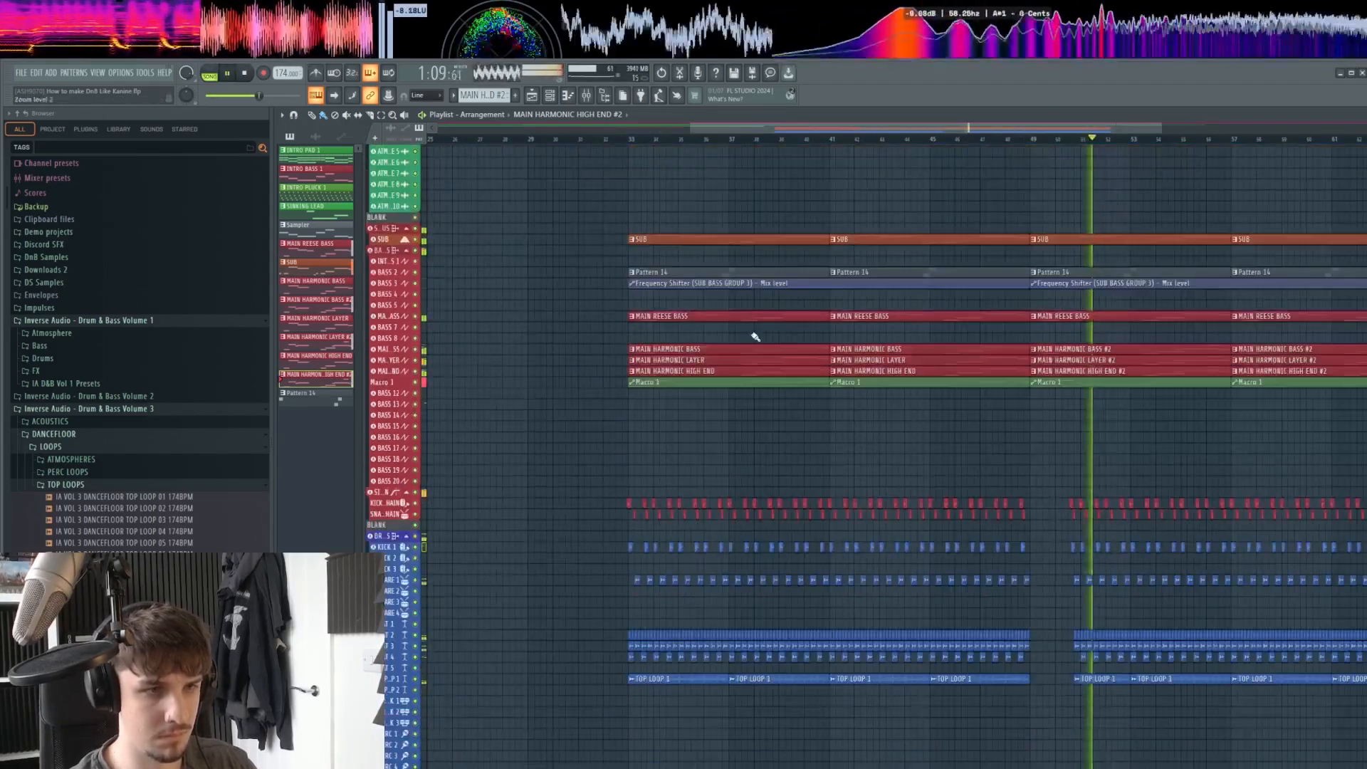
pyautogui.scroll(4, 703, 241)
pyautogui.scroll(1, 705, 271)
pyautogui.hscroll(3, 570, 269)
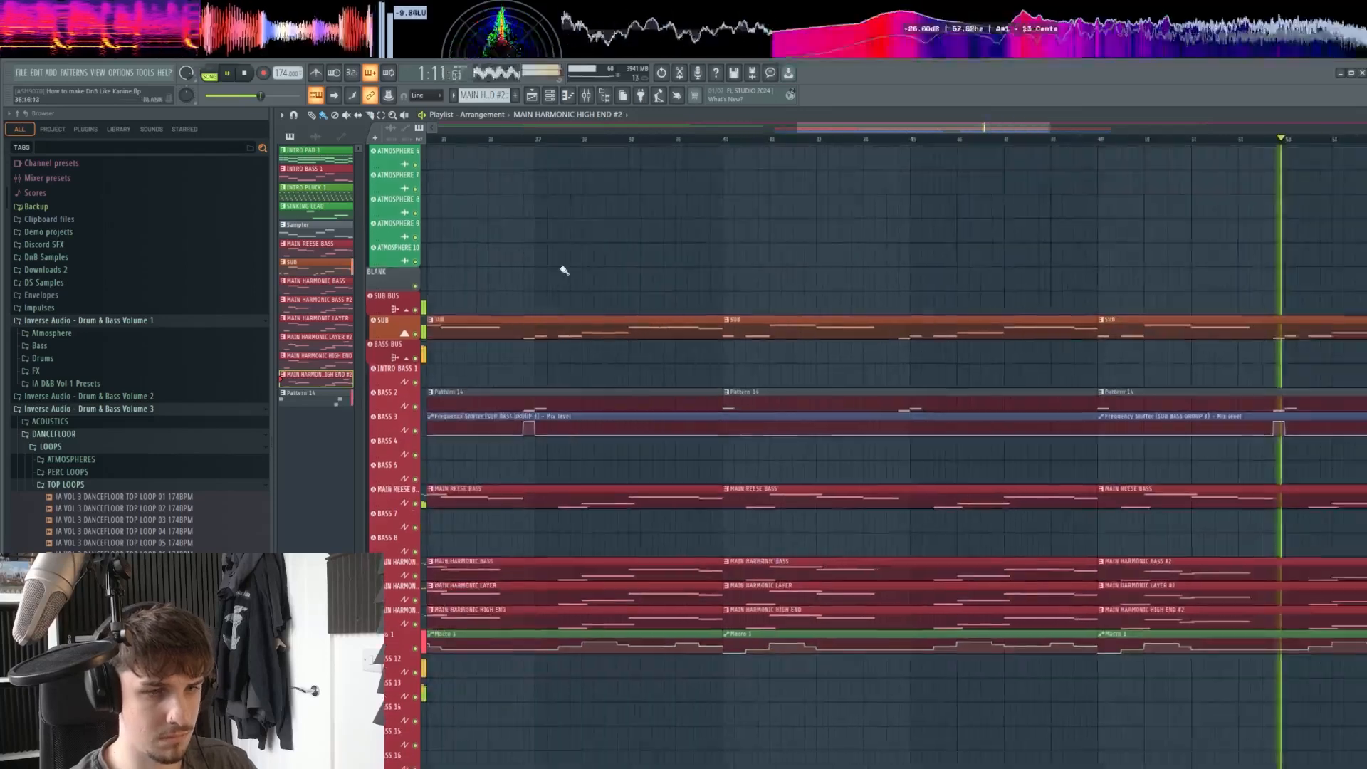
# Move the second MAIN VOCAL #2 clip to start at bar 65, after the extended drop.
pyautogui.keyDown('ctrl'); pyautogui.click(970, 210); pyautogui.keyUp('ctrl')
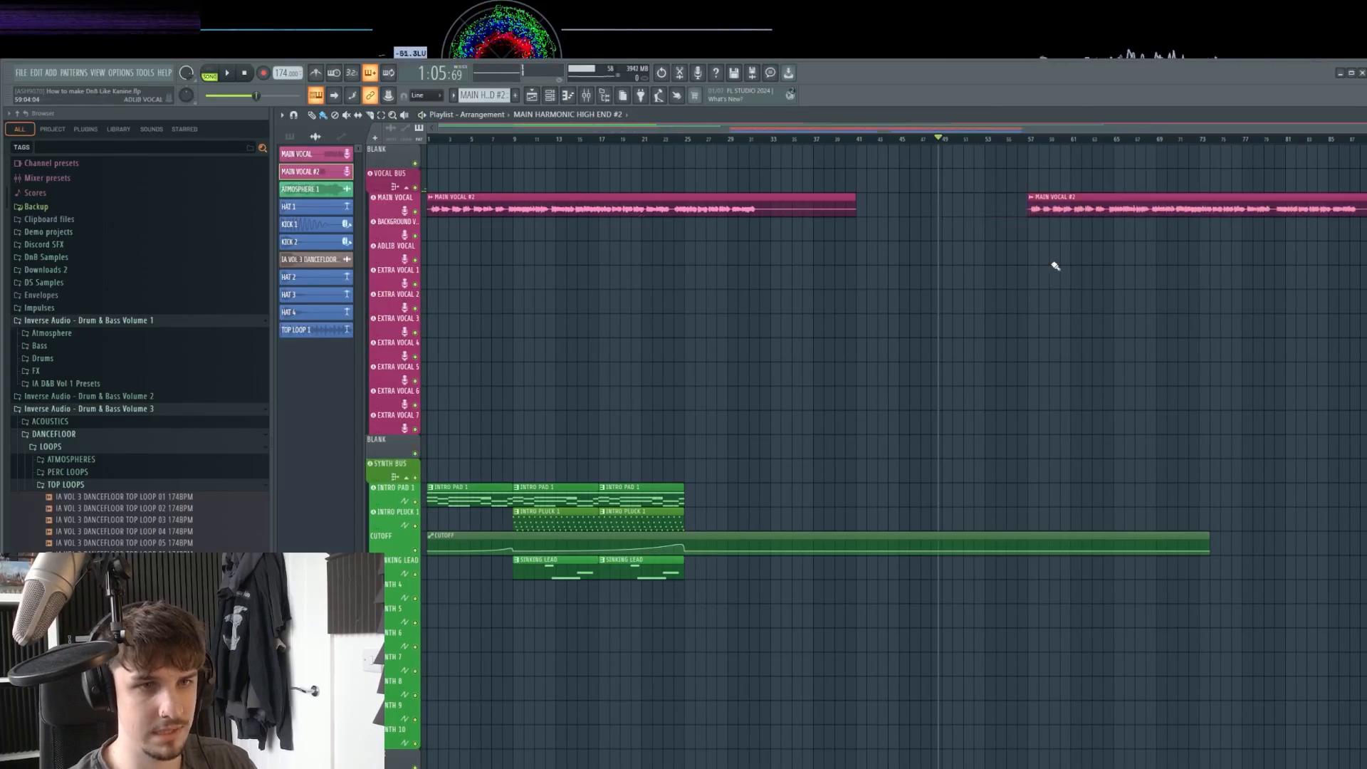
pyautogui.scroll(-4, 1055, 265)
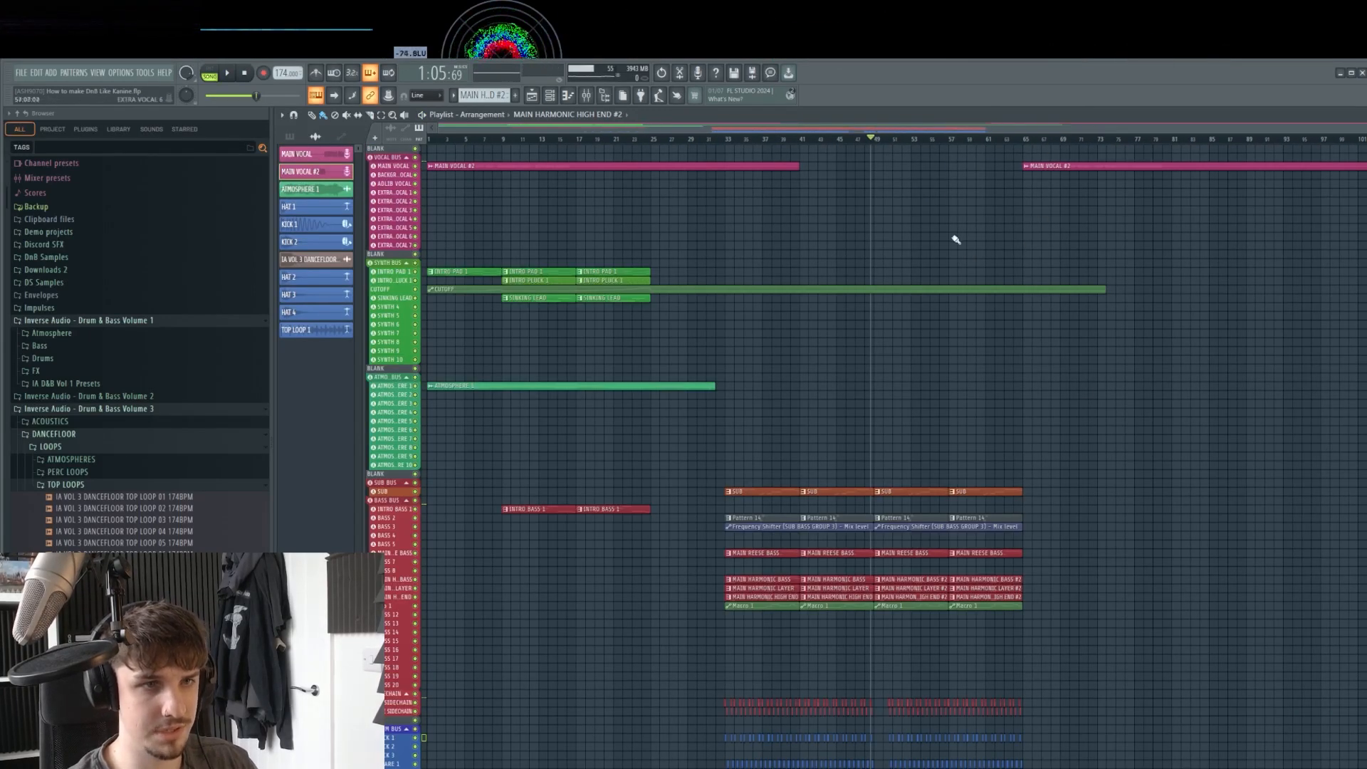
pyautogui.scroll(4, 956, 240)
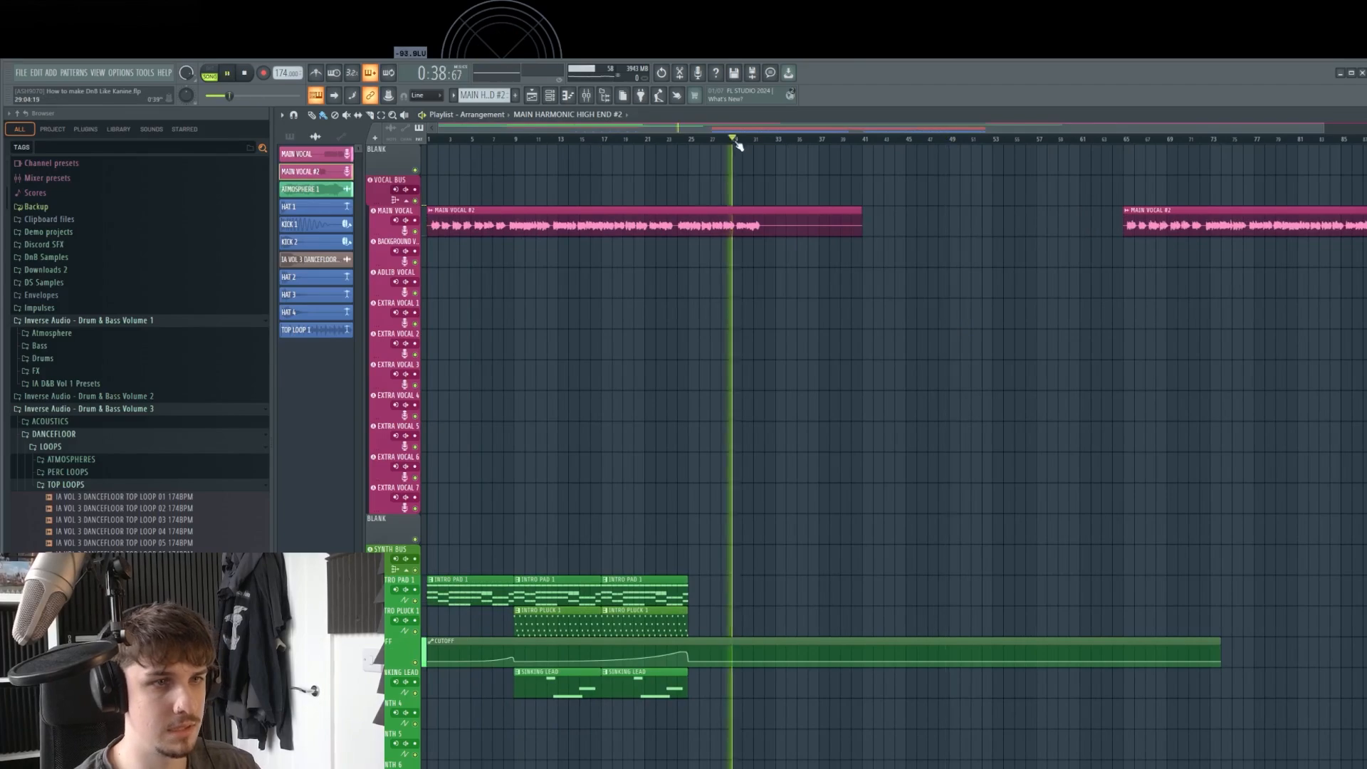
# Isolate the last intro phrase of the main vocal, place a copy leading into bar 49, and audition it.
pyautogui.press('space')
pyautogui.scroll(3, 738, 144)
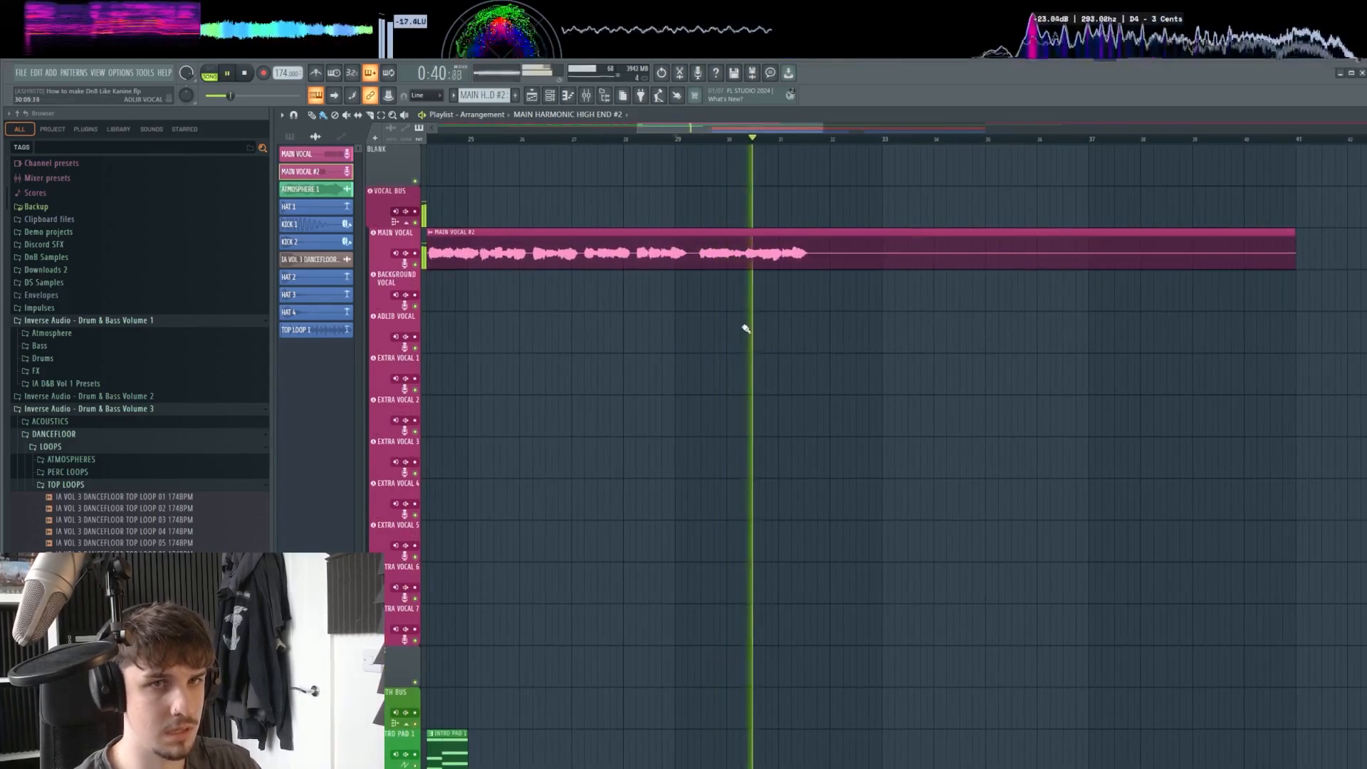
pyautogui.scroll(-3, 696, 232)
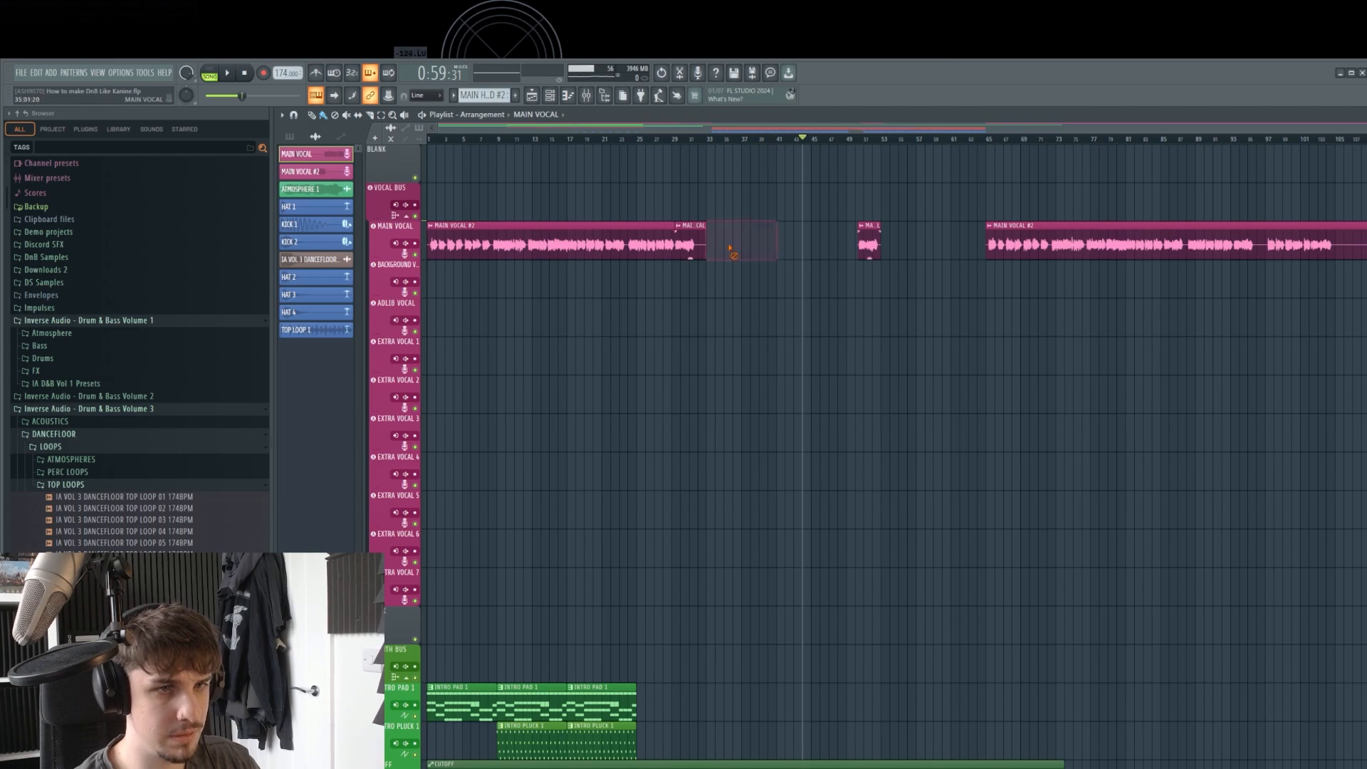
pyautogui.press('space')
pyautogui.scroll(-3, 854, 207)
pyautogui.scroll(5, 869, 339)
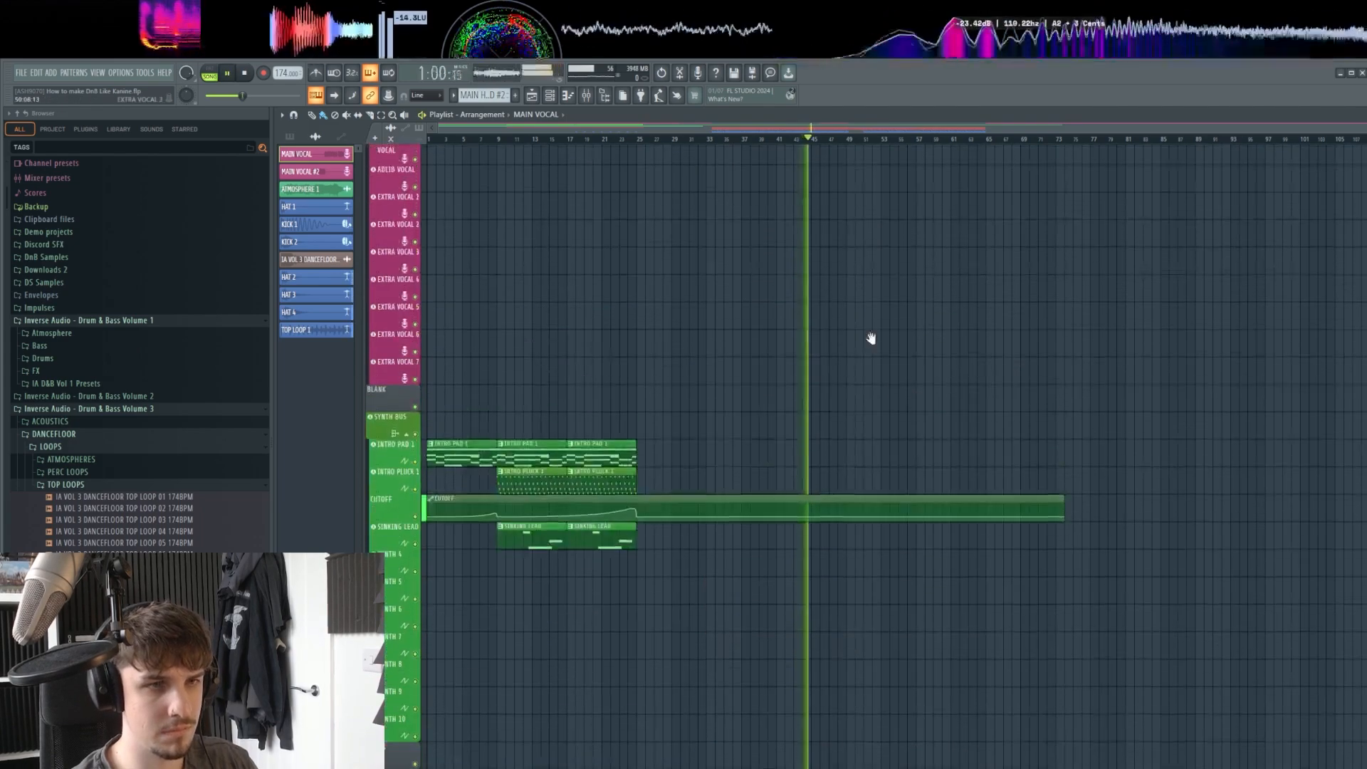
pyautogui.scroll(3, 787, 262)
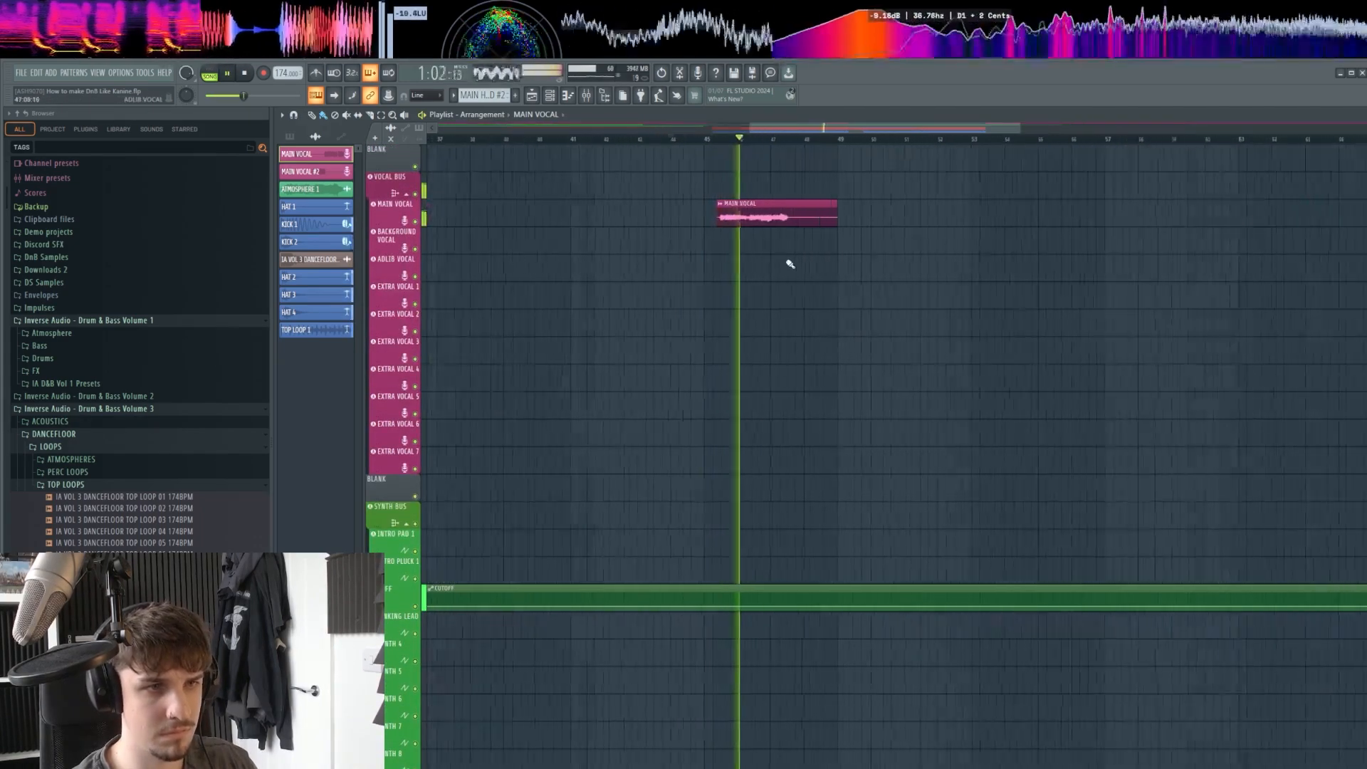
pyautogui.scroll(-3, 947, 306)
pyautogui.scroll(2, 957, 307)
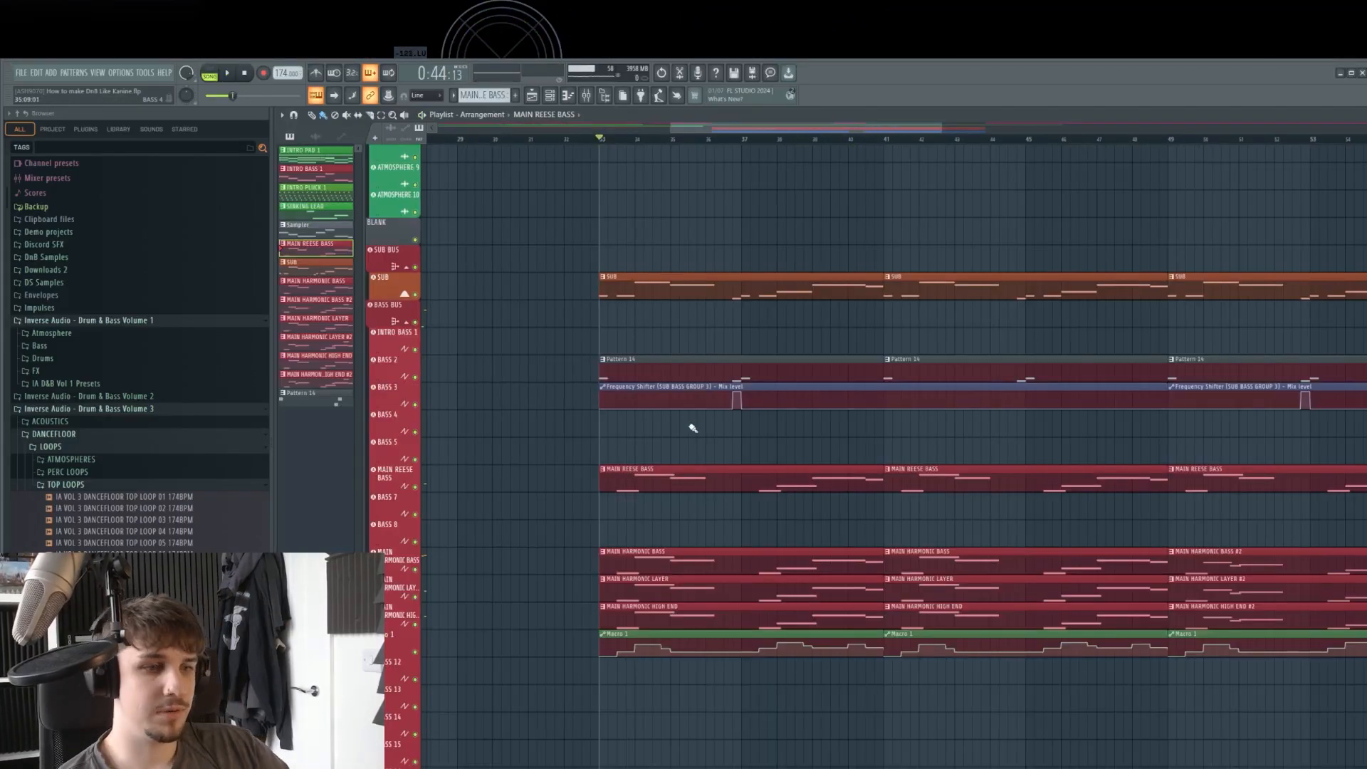
# Move the pitch bend wheel in the MAIN HARMONIC BASS Serum and create an automation clip for it.
pyautogui.doubleClick(679, 566)
pyautogui.moveTo(618, 129); pyautogui.dragTo(579, 122)
pyautogui.press('Escape')
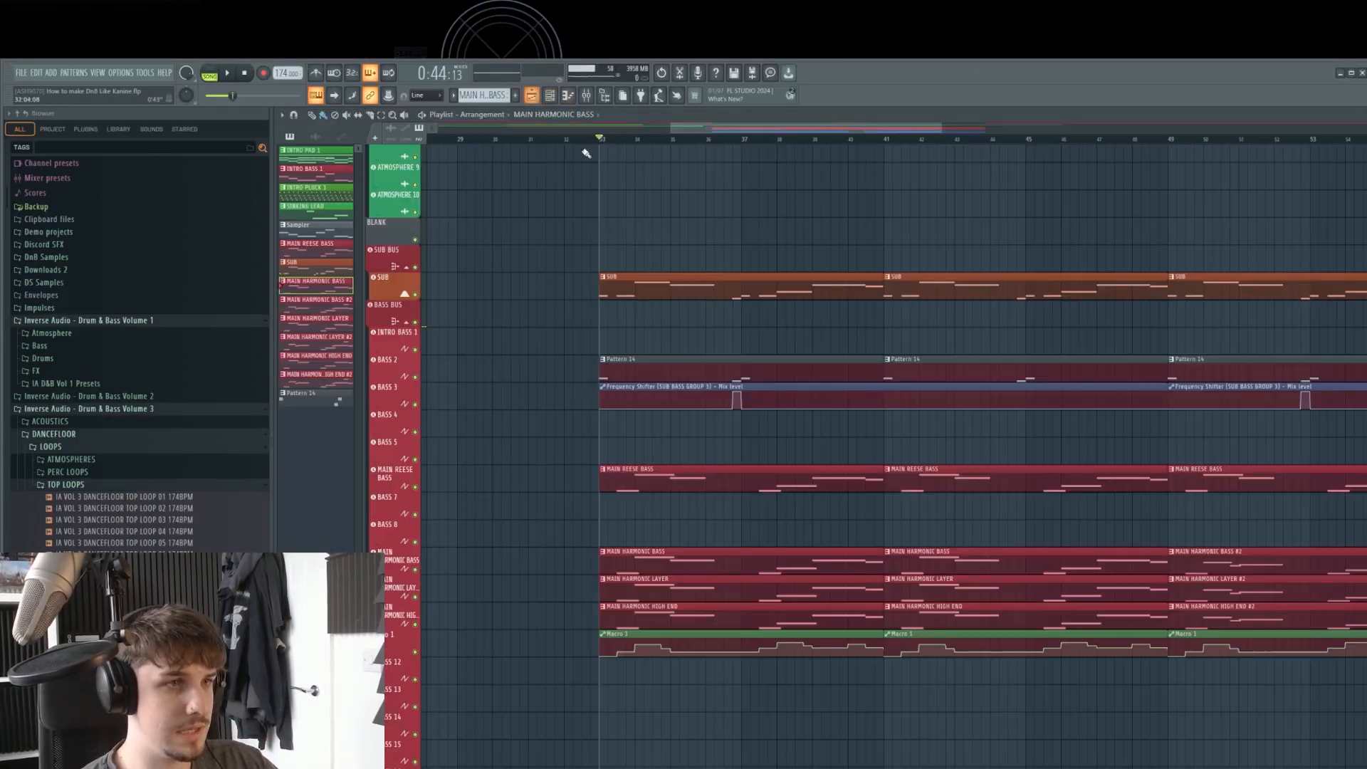
pyautogui.click(550, 95)
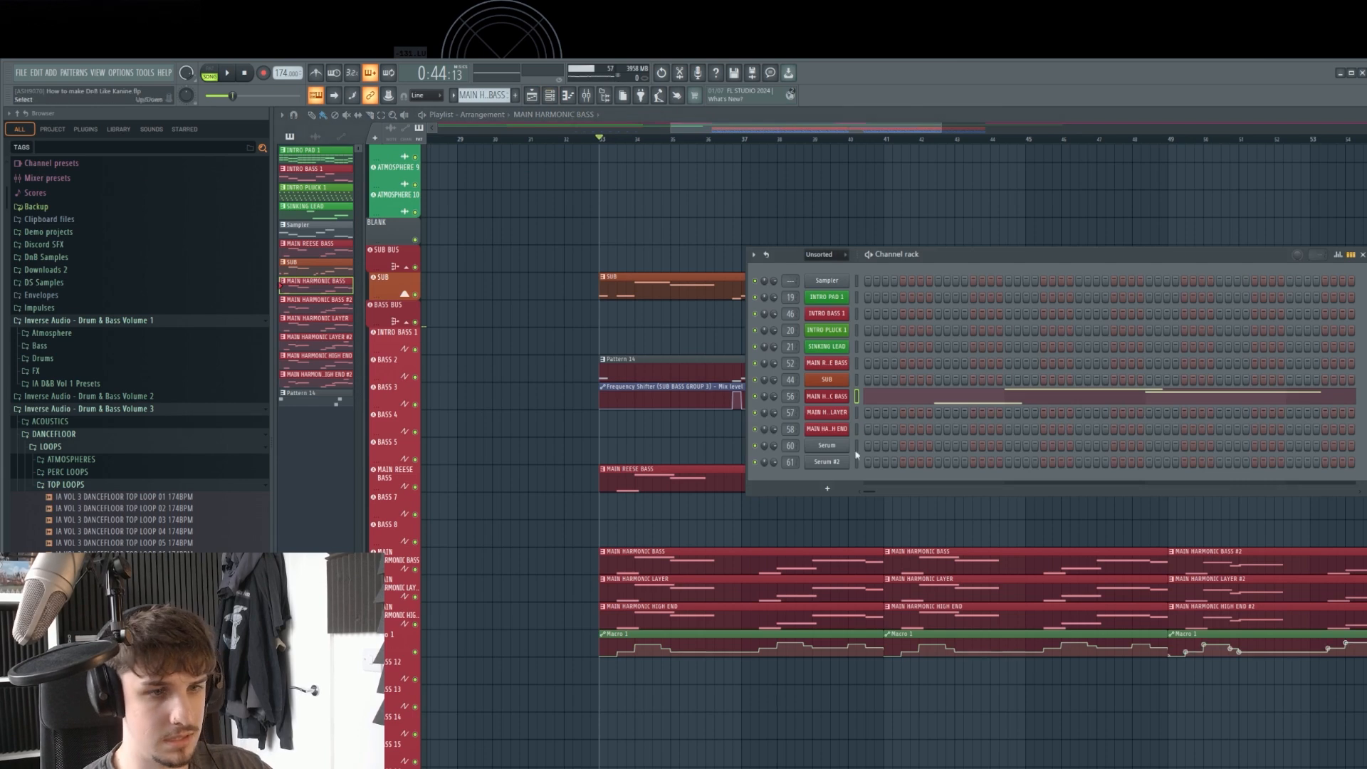
pyautogui.click(836, 397)
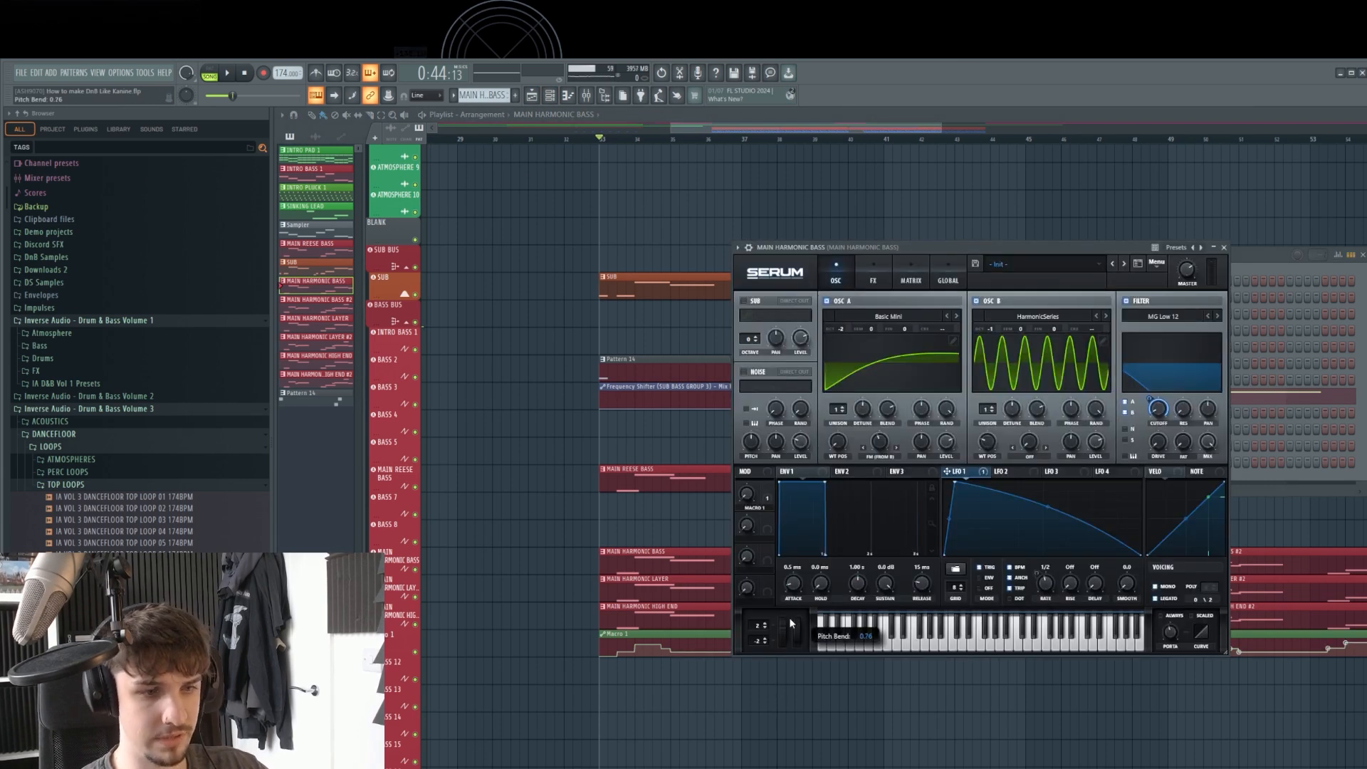
pyautogui.rightClick(396, 101)
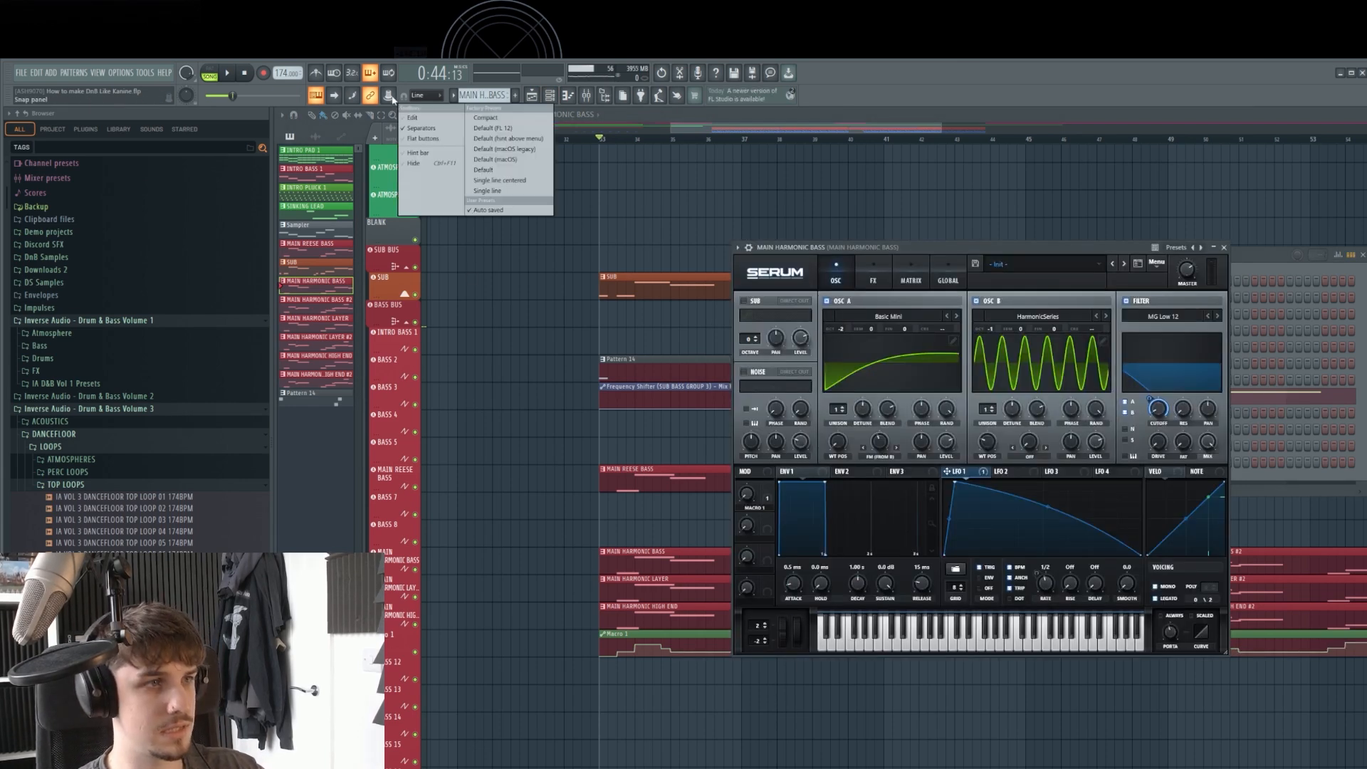
pyautogui.rightClick(389, 97)
pyautogui.click(433, 177)
# Move the Pitch Bend automation track directly below MAIN REESE BASS and shift the empty BASS 7 track up below BASS 3.
pyautogui.scroll(9, 400, 492)
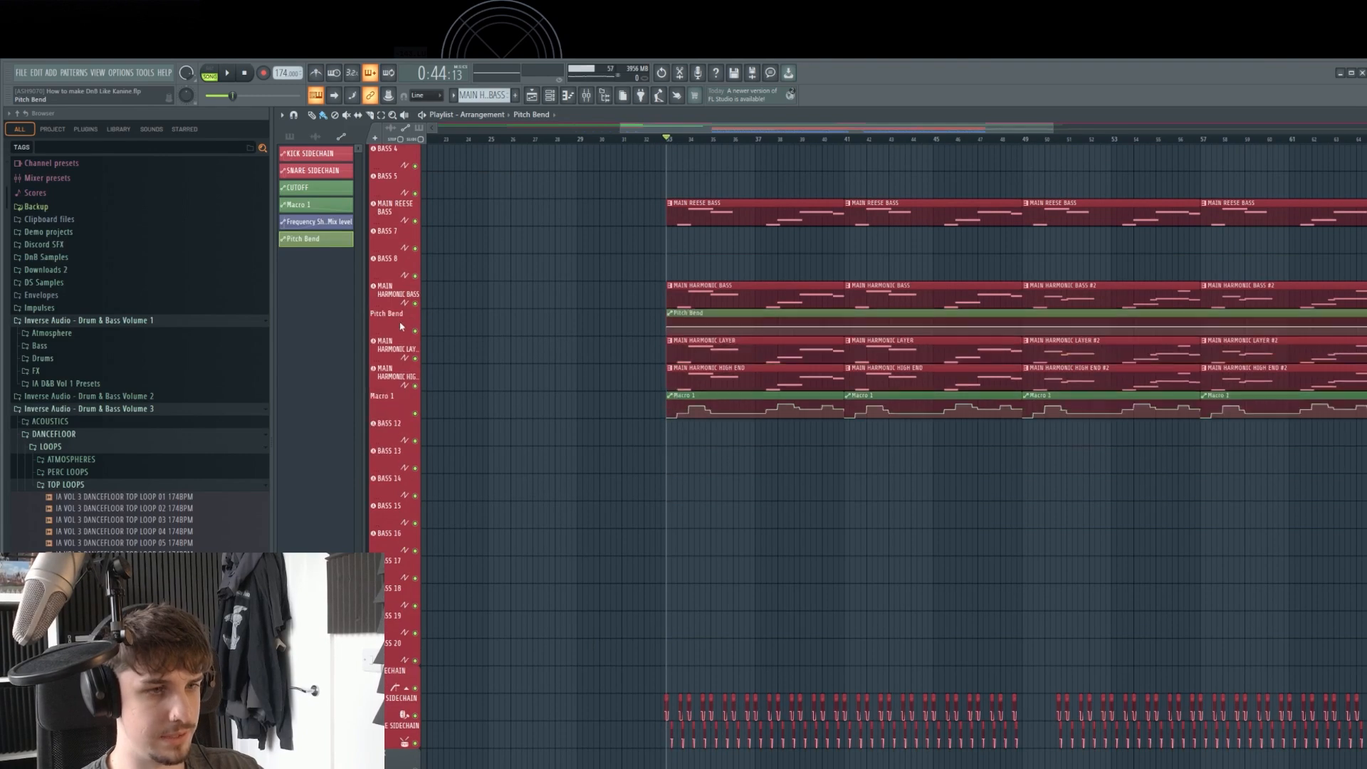
pyautogui.scroll(4, 583, 275)
pyautogui.scroll(4, 398, 381)
pyautogui.scroll(3, 566, 346)
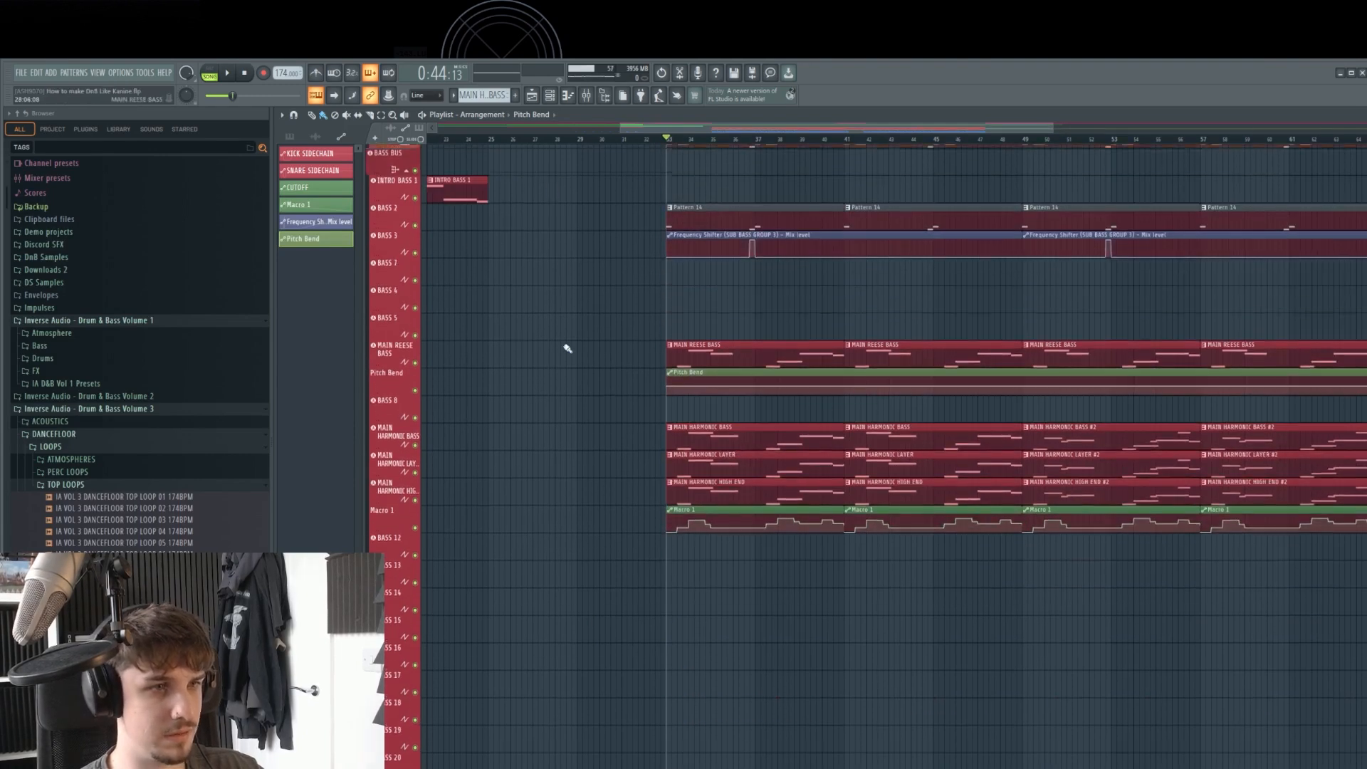
# Move the Pitch Bend automation track directly below BASS 2, open the clip's automation settings to check its target, and close them.
pyautogui.click(697, 580)
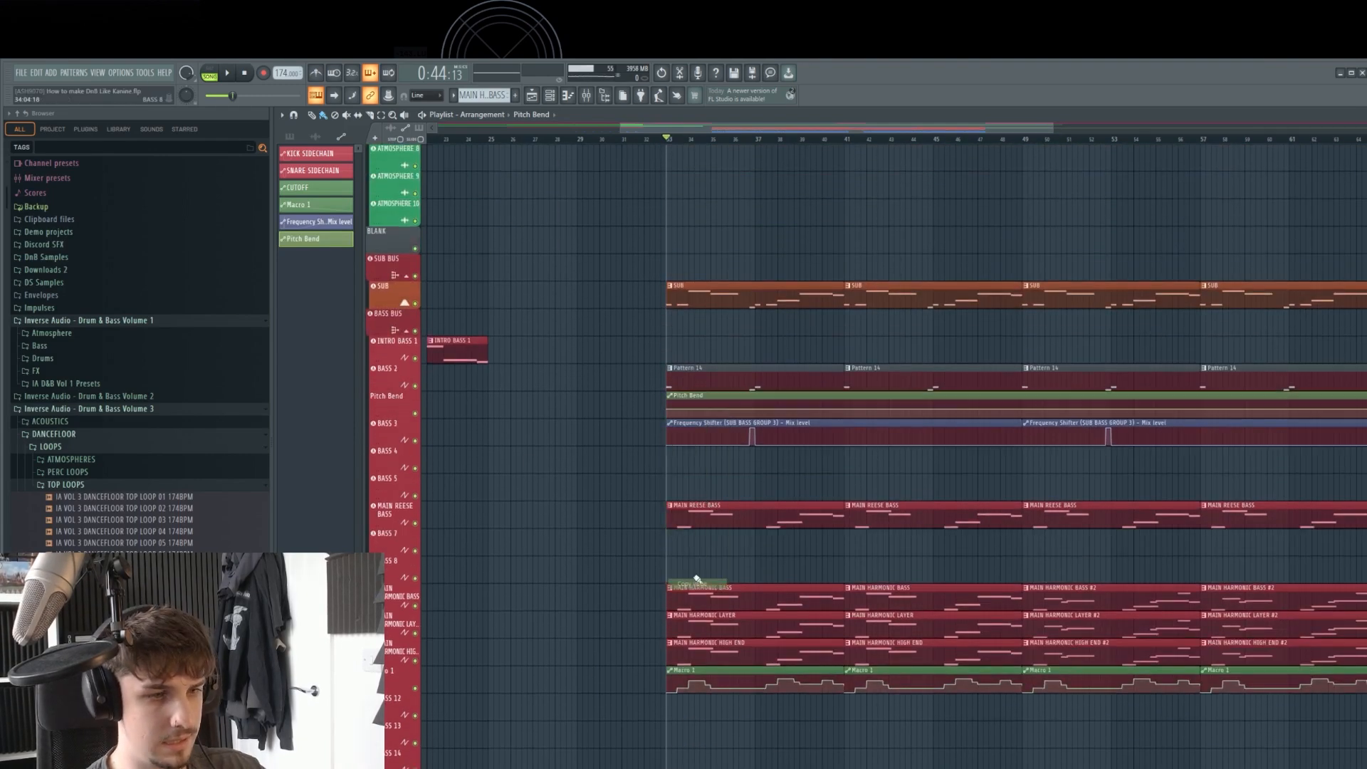
pyautogui.doubleClick(702, 392)
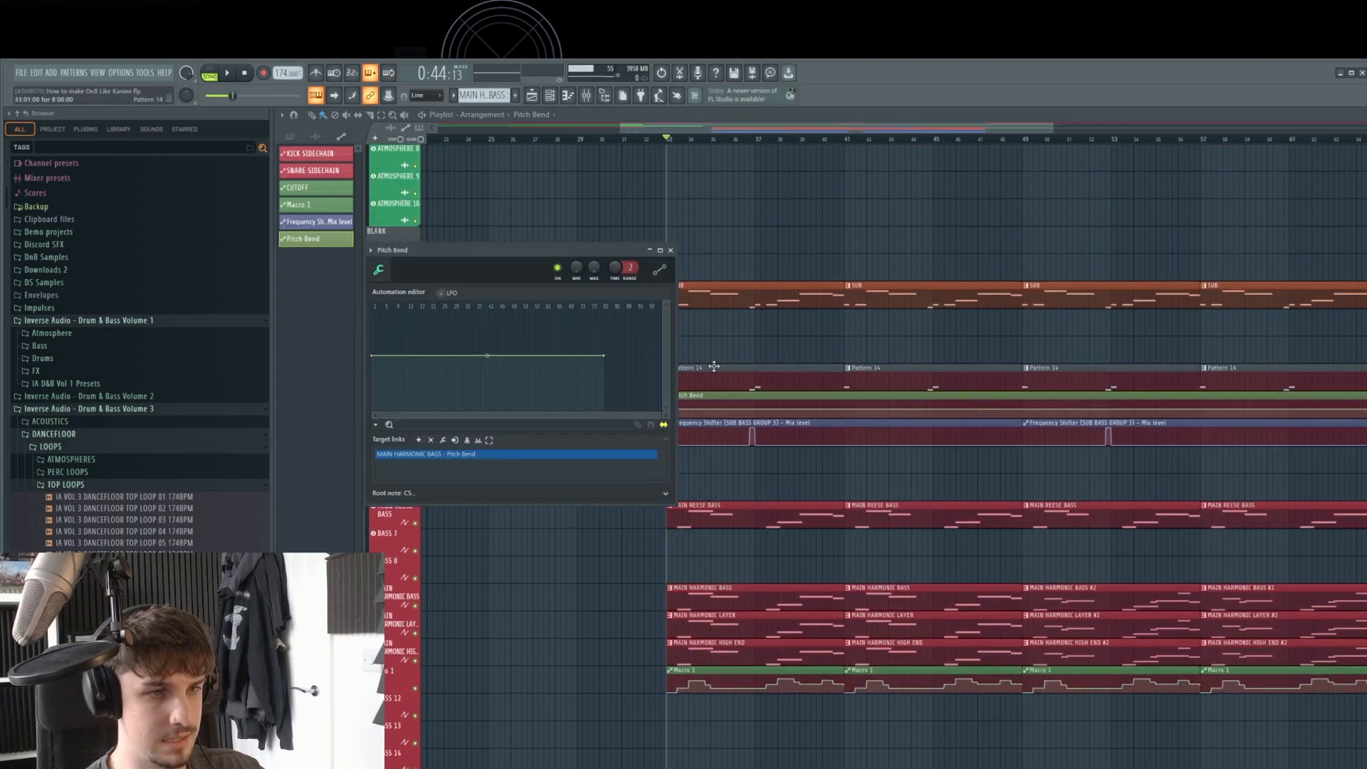
pyautogui.click(549, 98)
pyautogui.click(811, 266)
# Copy the Pitch Bend clip's starting value, add a drop to the minimum at bar 33's second bass note with a ramp back up, and play it.
pyautogui.scroll(4, 651, 399)
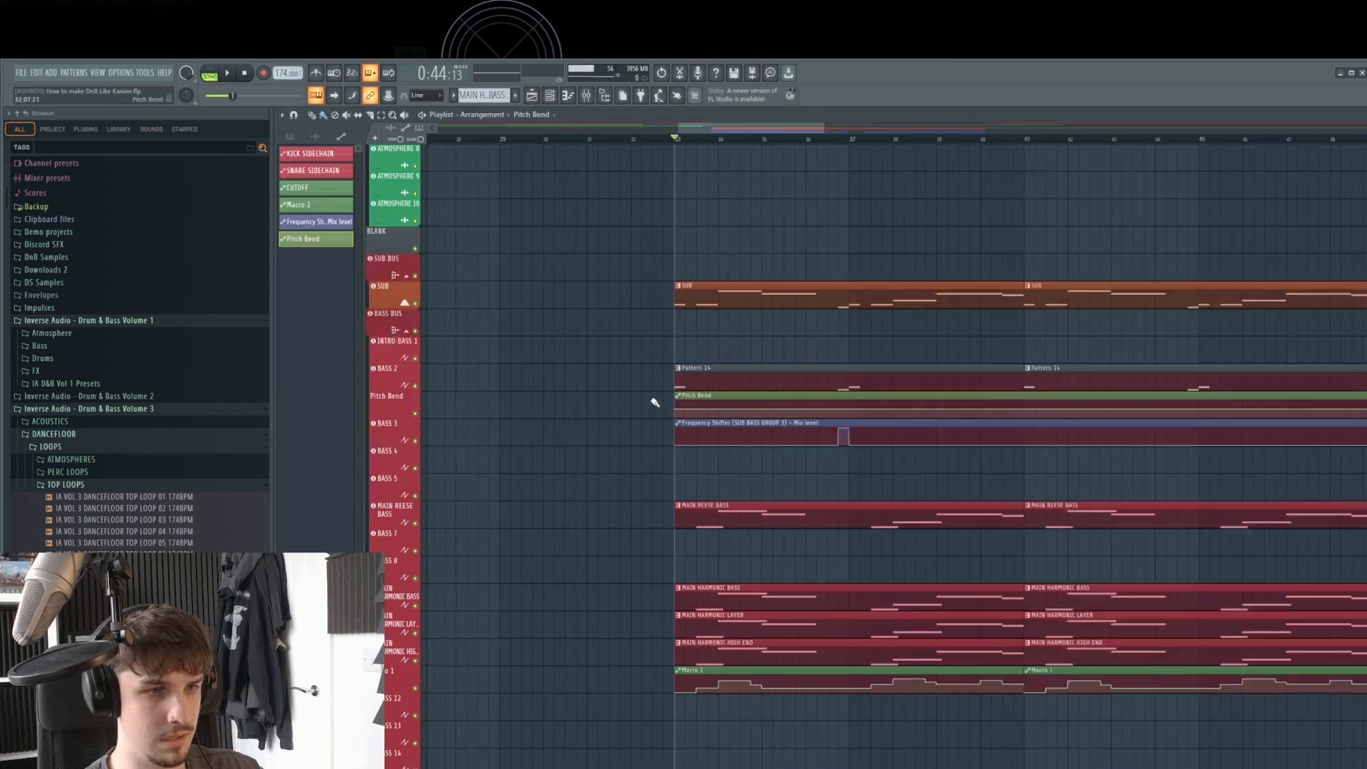
pyautogui.scroll(3, 652, 399)
pyautogui.rightClick(688, 426)
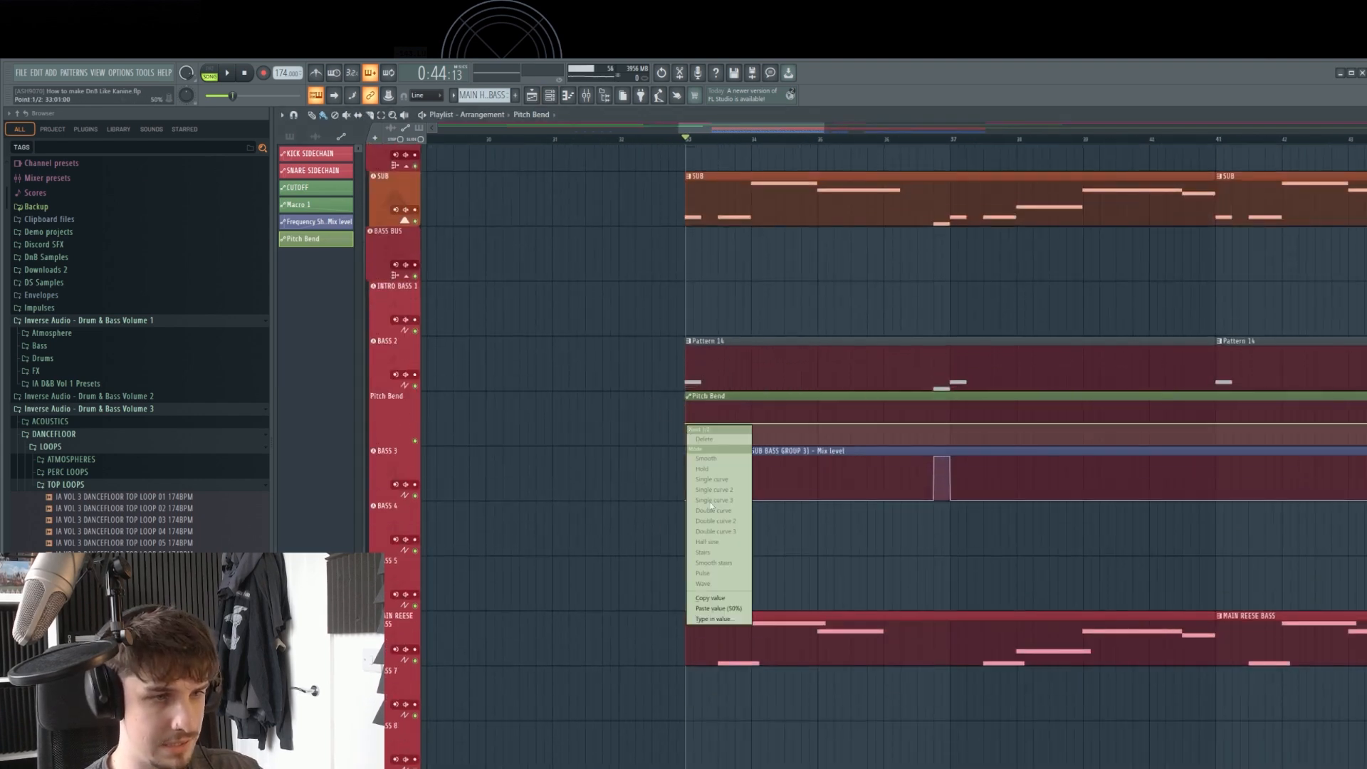
pyautogui.click(710, 599)
pyautogui.scroll(5, 711, 486)
pyautogui.rightClick(781, 422)
pyautogui.moveTo(782, 422); pyautogui.dragTo(782, 455)
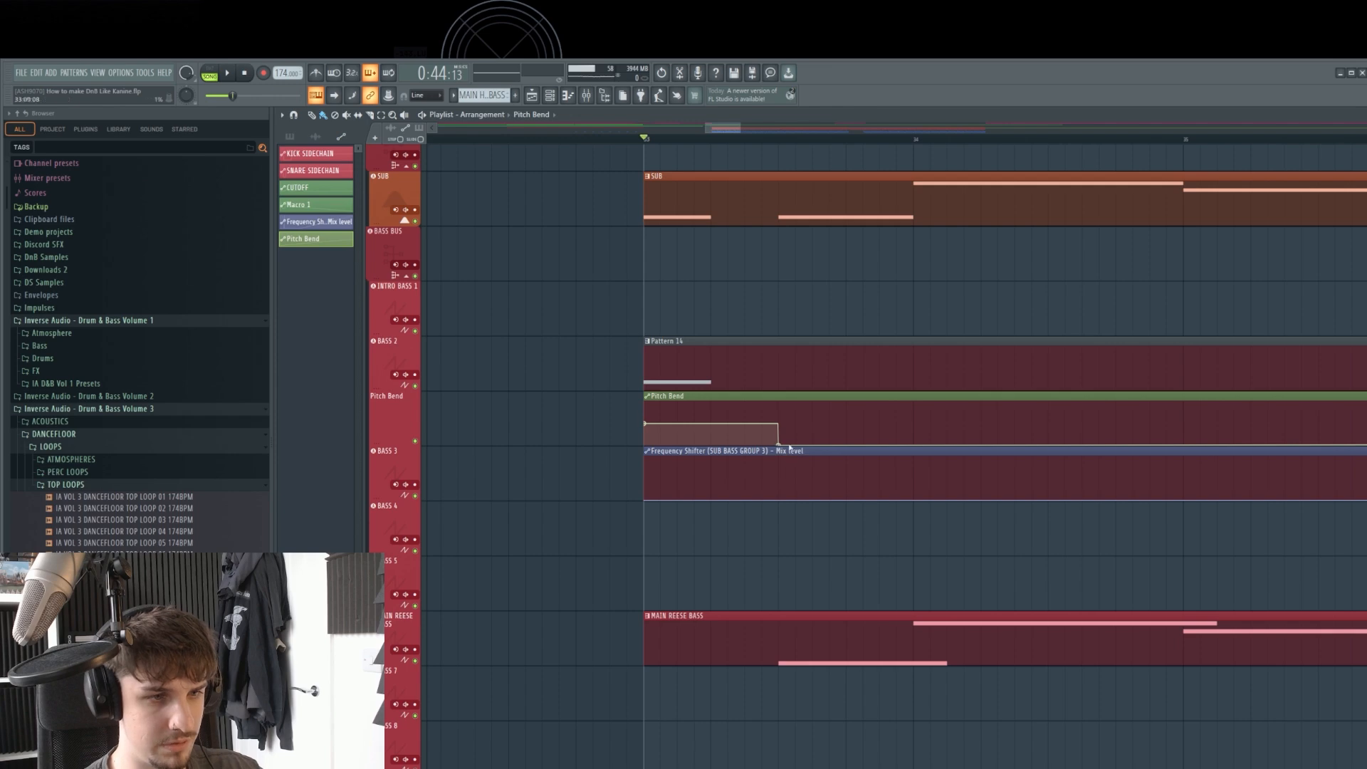
pyautogui.rightClick(778, 446)
pyautogui.rightClick(813, 424)
pyautogui.press('space')
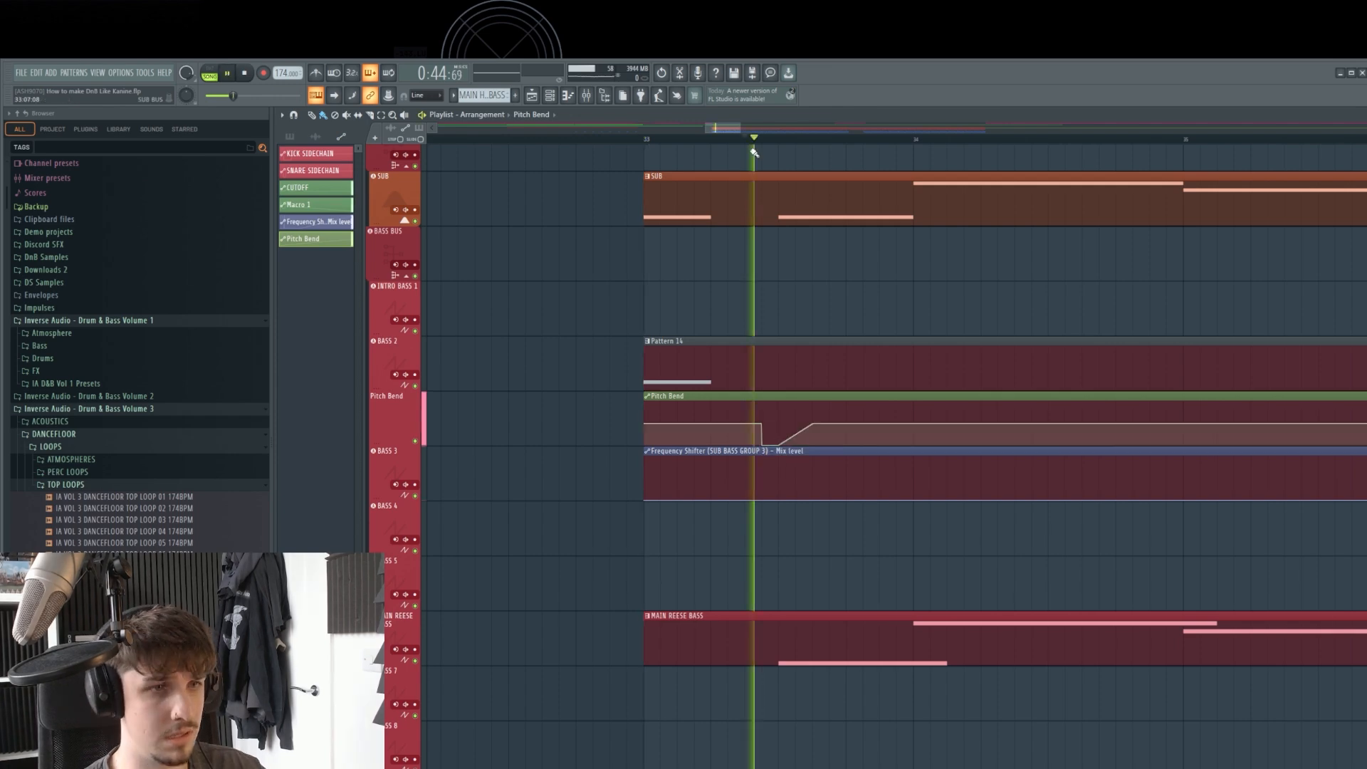
# Audition the bend and replace its abrupt drop with a short slope down from 50%, forming a V-shaped dip at bar 33's second note.
pyautogui.scroll(-4, 883, 434)
pyautogui.moveTo(873, 442); pyautogui.dragTo(817, 460)
pyautogui.press('space')
pyautogui.press('space')
pyautogui.scroll(3, 779, 461)
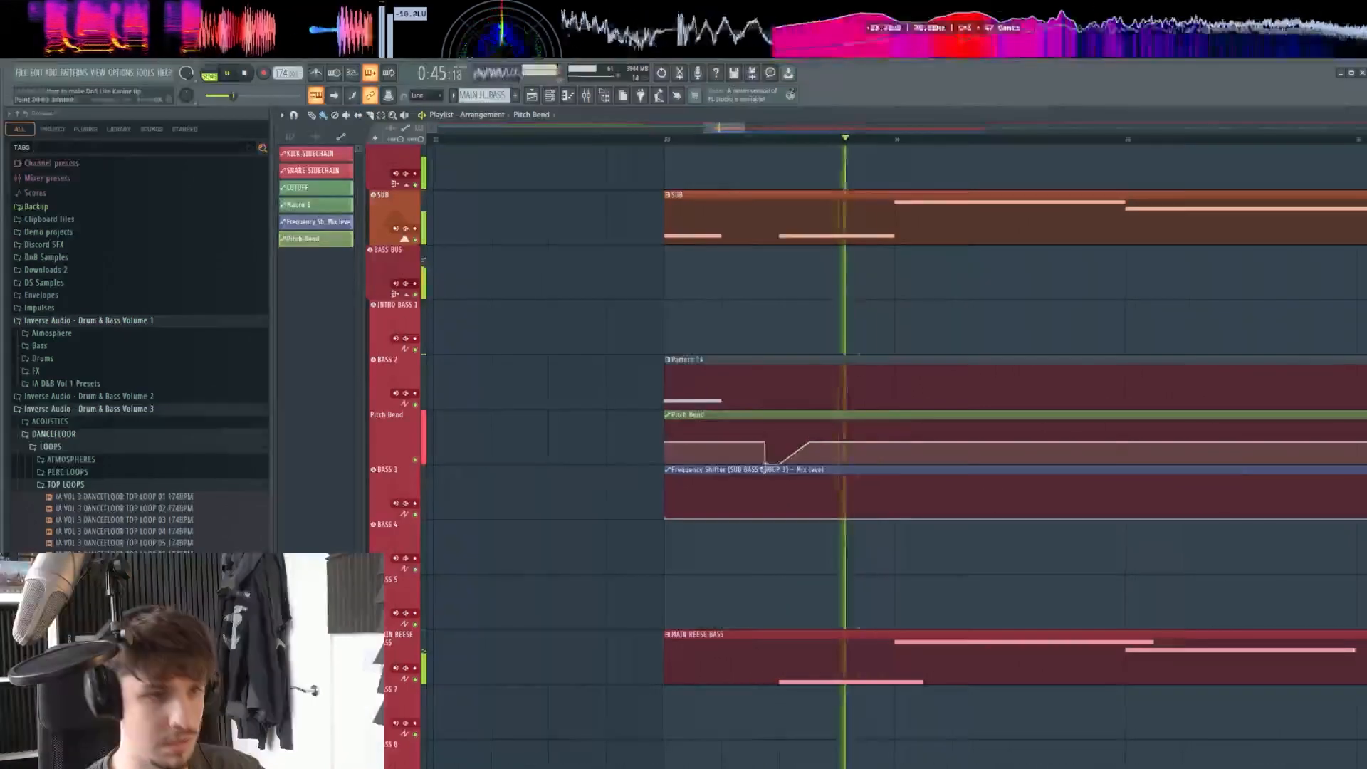
pyautogui.rightClick(766, 464)
pyautogui.click(785, 480)
pyautogui.press('space')
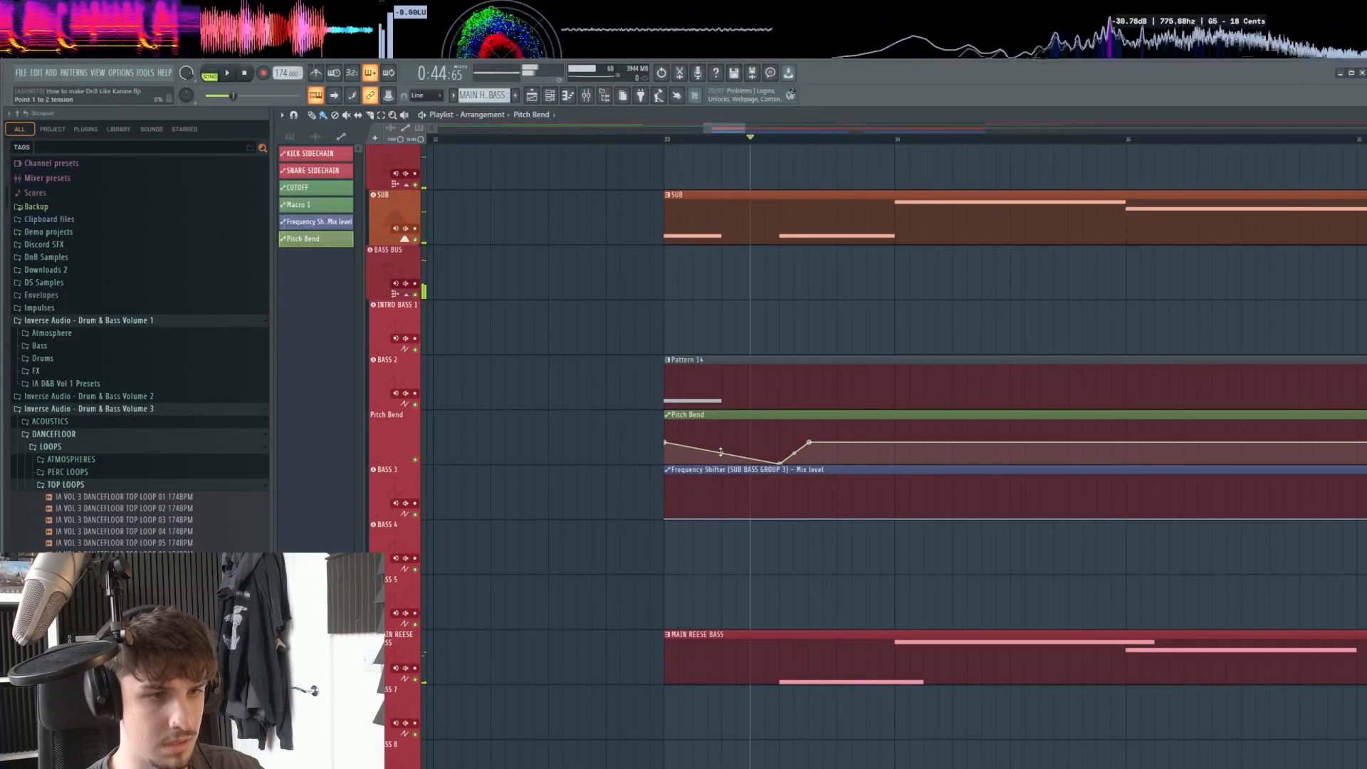
pyautogui.rightClick(766, 444)
pyautogui.rightClick(766, 445)
pyautogui.click(819, 628)
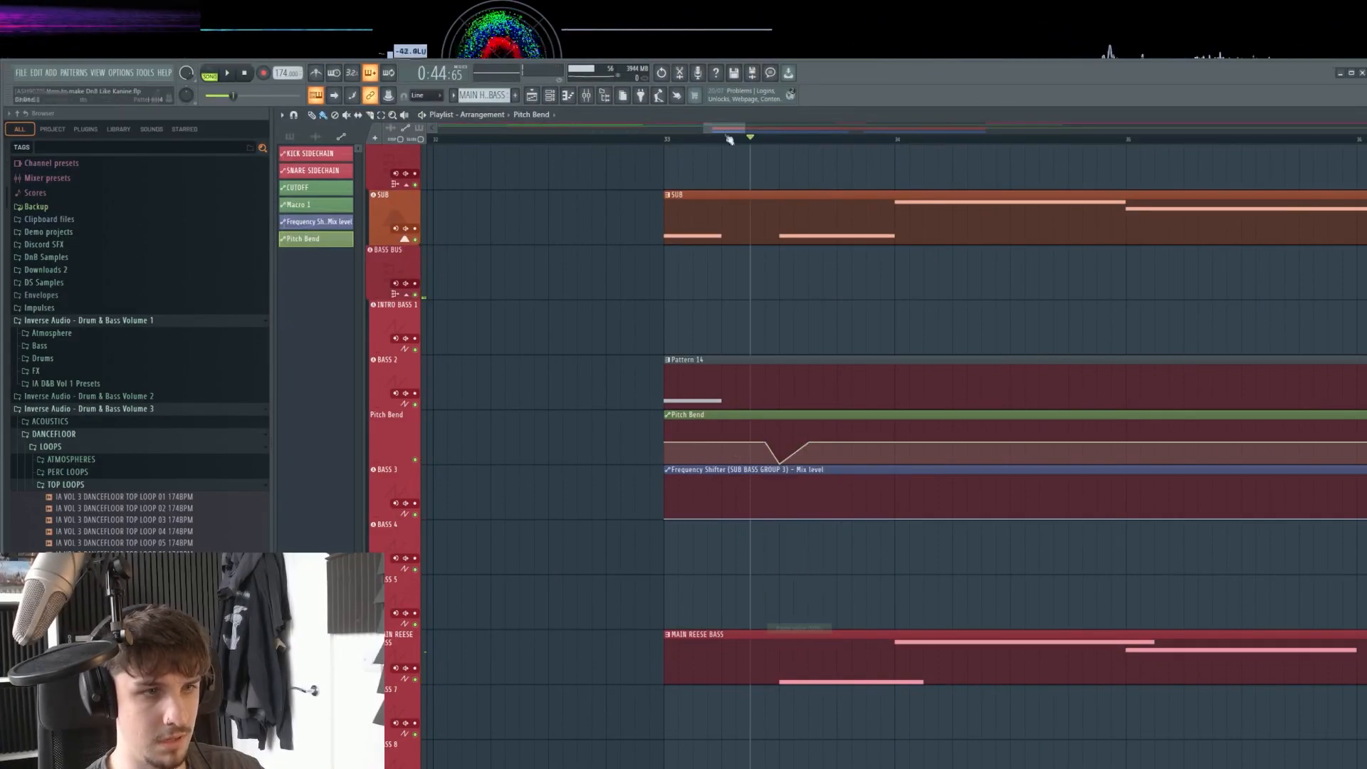
# Audition the dip, add an upward pitch ramp ending at bar 35, and draw a curved fall to the minimum early in bar 36.
pyautogui.moveTo(838, 377); pyautogui.dragTo(766, 382)
pyautogui.scroll(-2, 766, 382)
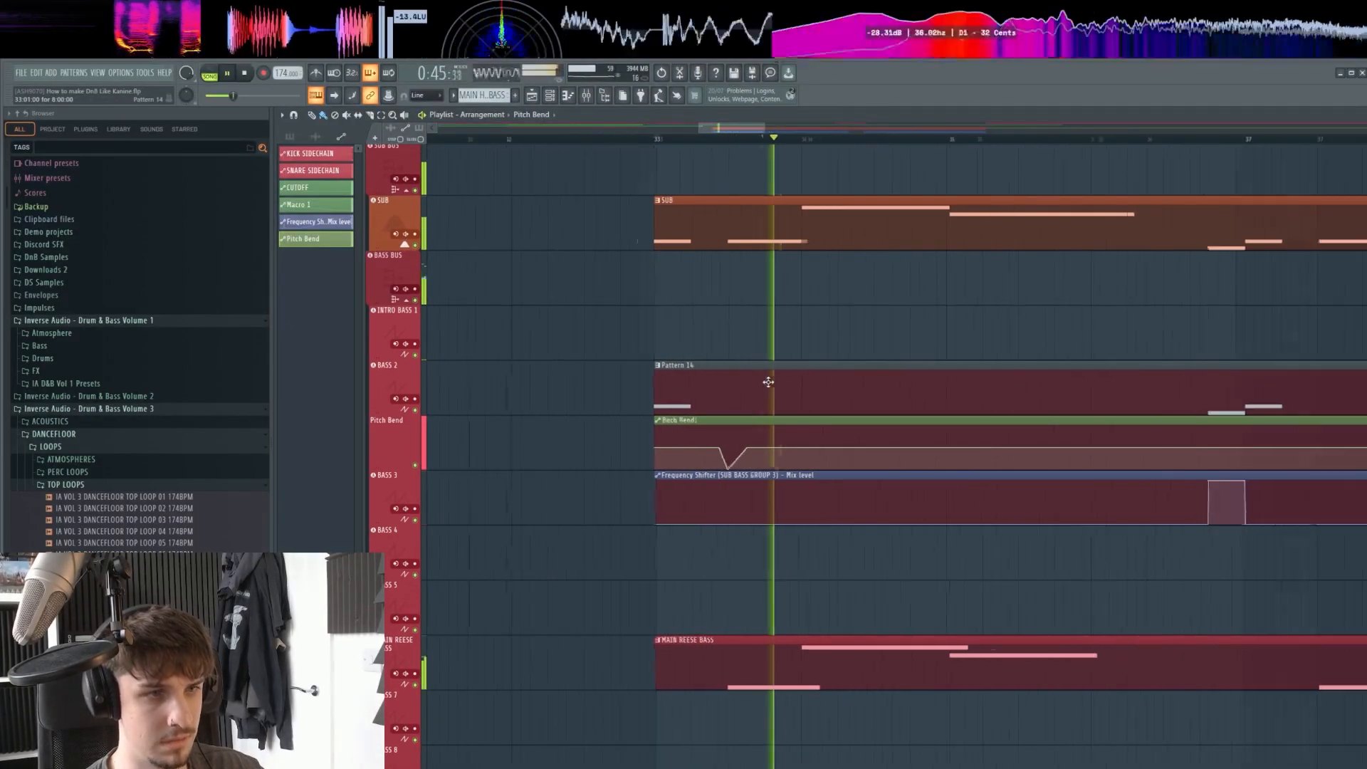
pyautogui.scroll(2, 766, 382)
pyautogui.moveTo(854, 380); pyautogui.dragTo(809, 399)
pyautogui.scroll(1, 913, 439)
pyautogui.moveTo(913, 439); pyautogui.dragTo(776, 467)
pyautogui.scroll(-2, 777, 467)
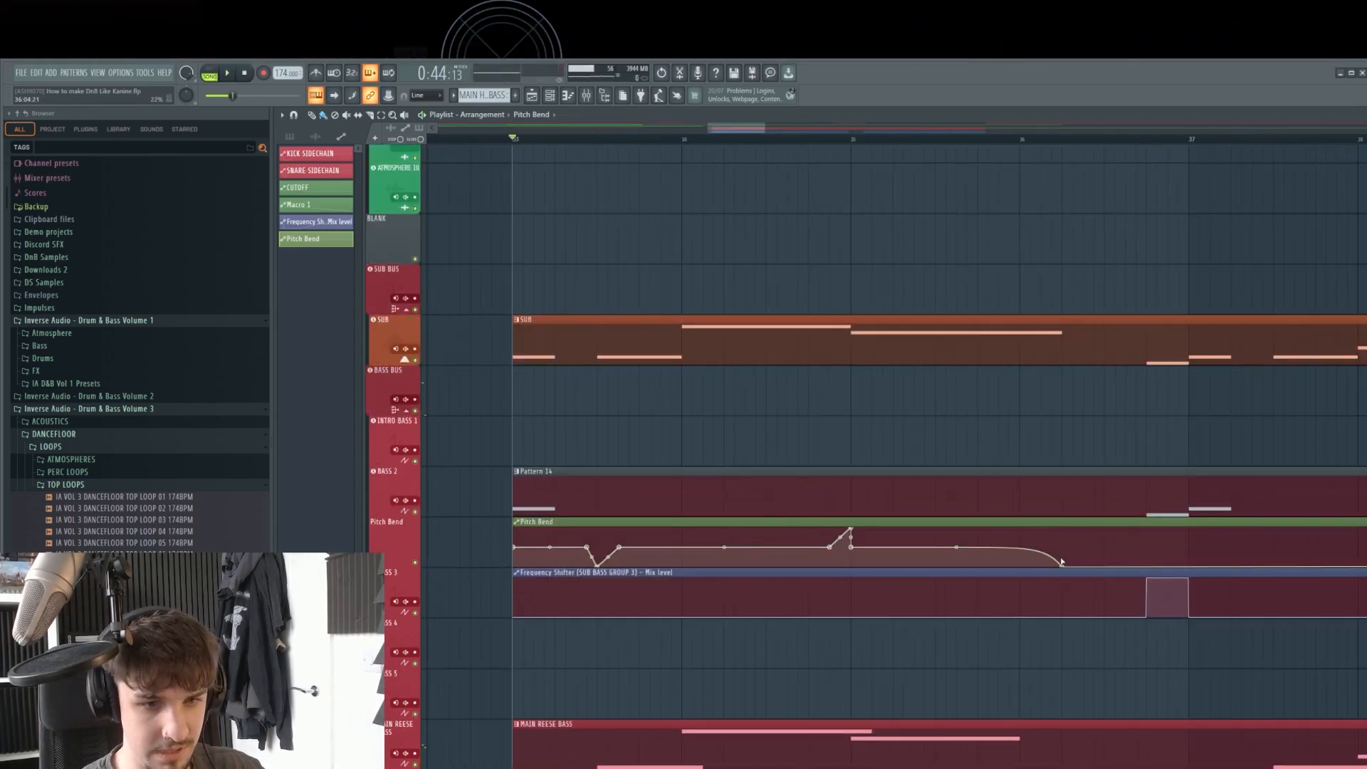
# Return the pitch curve to 50% just after the bar 36 fall and play the drop.
pyautogui.rightClick(1085, 551)
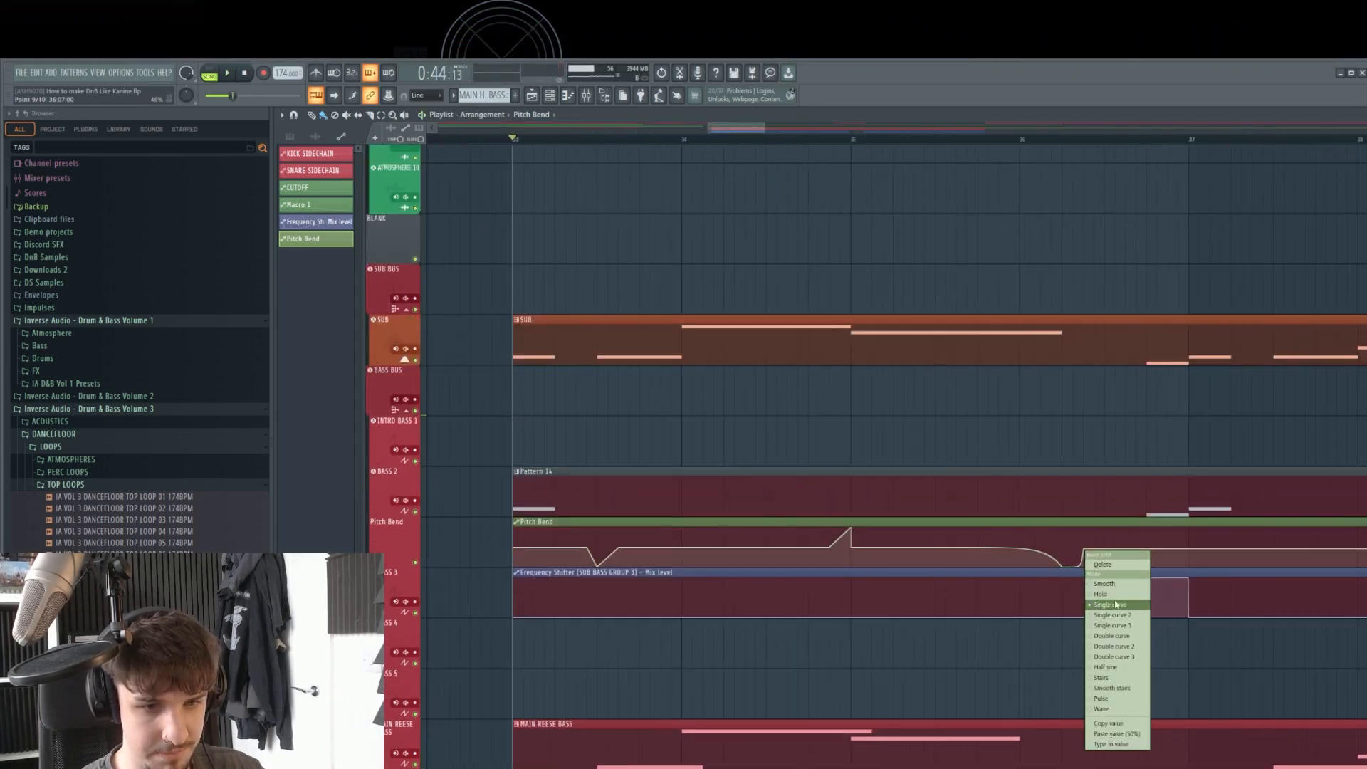
pyautogui.click(1136, 734)
pyautogui.press('space')
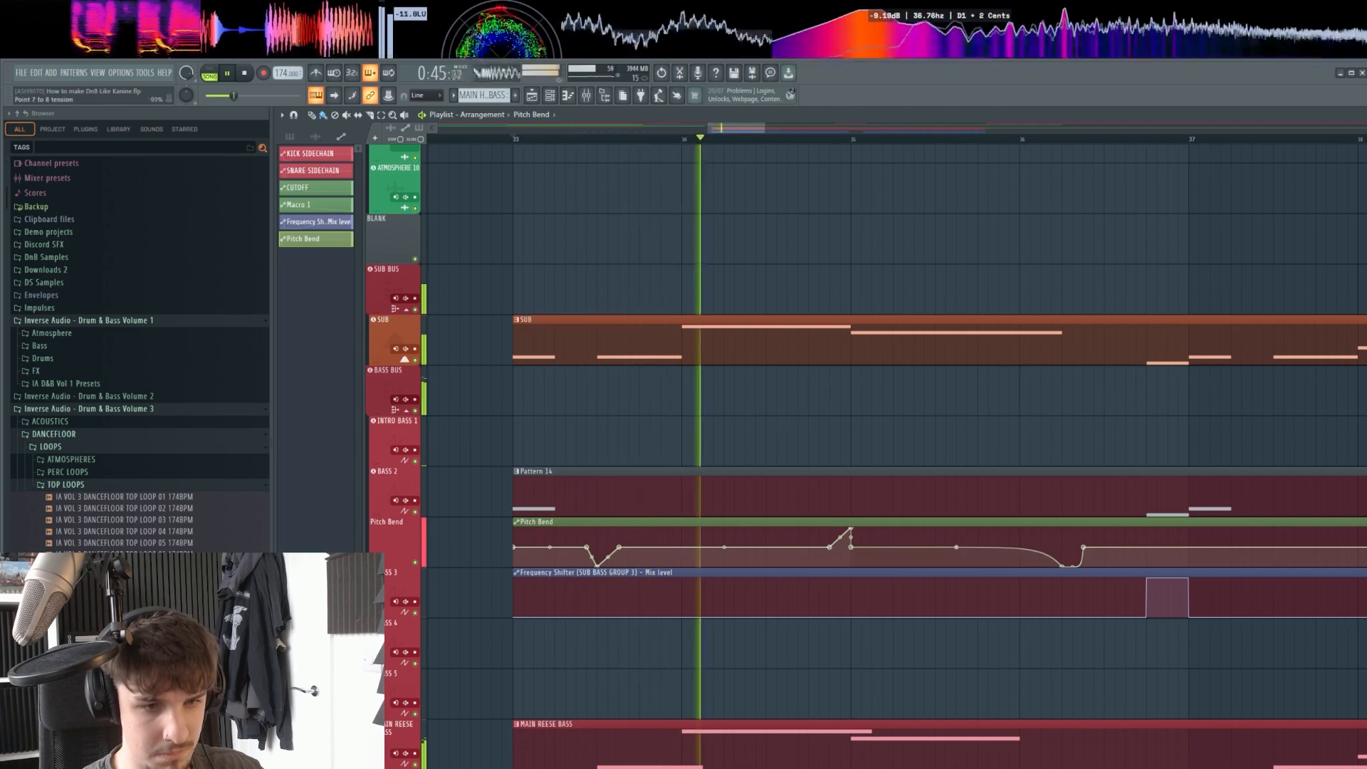
# Trim the Pitch Bend clip to four bars and repeat it from bar 33 up to bar 49.
pyautogui.scroll(-4, 1053, 638)
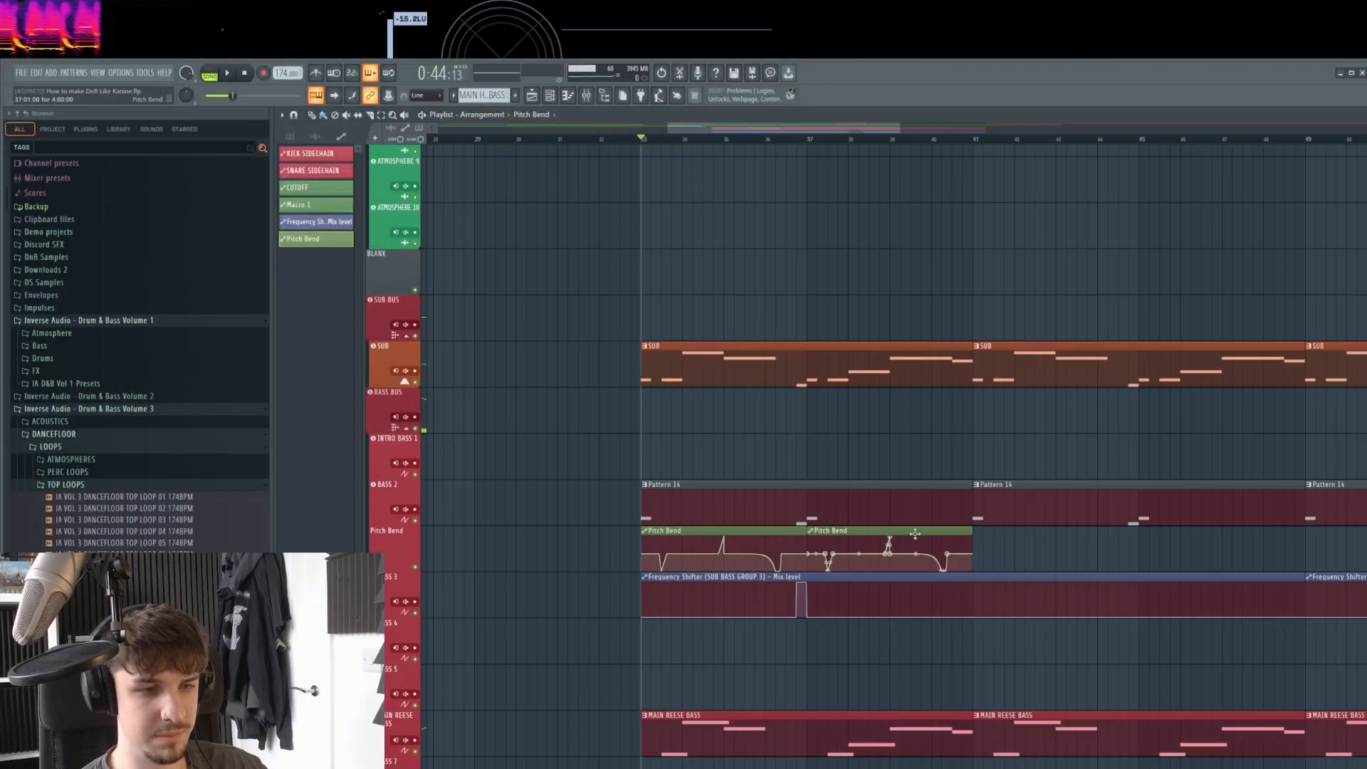
pyautogui.scroll(3, 631, 593)
pyautogui.scroll(-4, 901, 549)
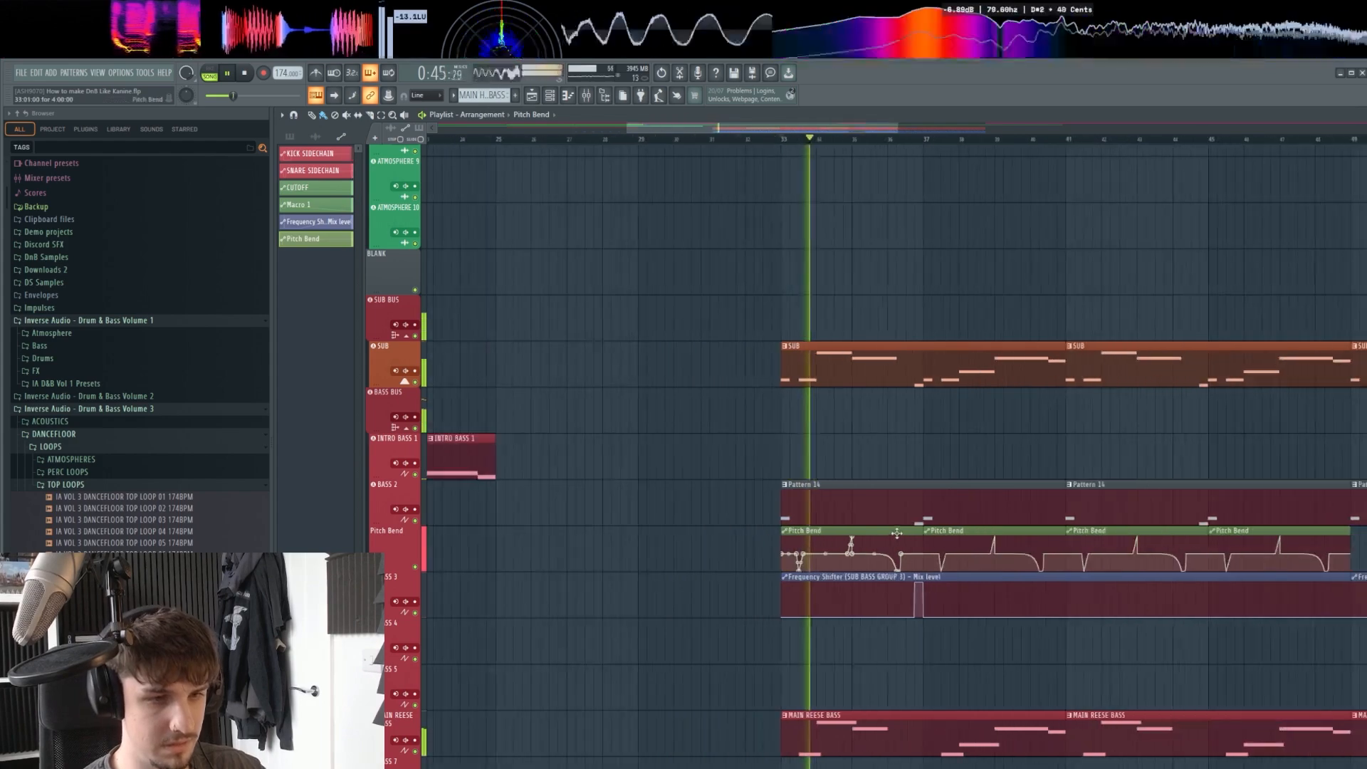
# Make the Pitch Bend clip at bar 37 unique as Pitch Bend #2 and remove its upward spike.
pyautogui.moveTo(919, 548); pyautogui.dragTo(793, 544)
pyautogui.click(803, 527)
pyautogui.click(837, 651)
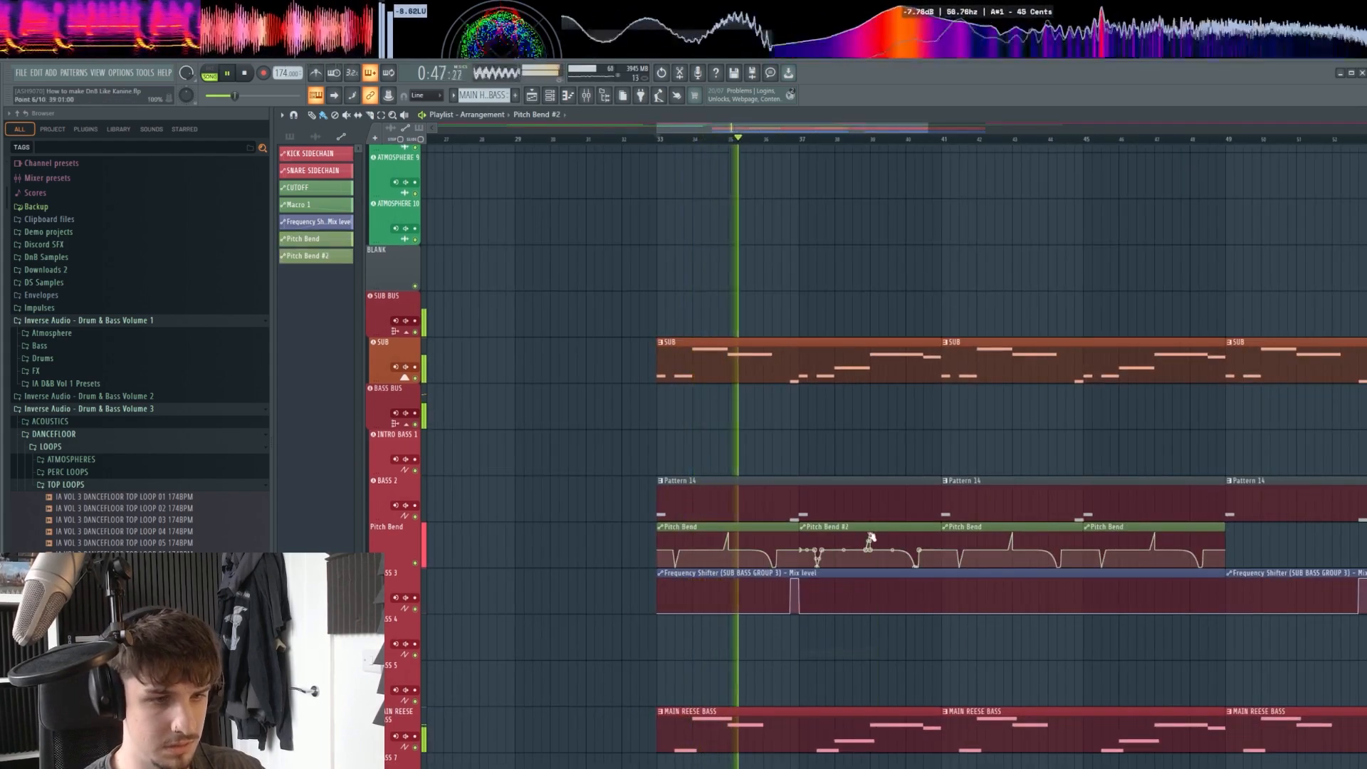
pyautogui.rightClick(870, 534)
pyautogui.click(887, 548)
# Audition the bends and move the low point of the first Pitch Bend clip's curved fall earlier, to the start of bar 36.
pyautogui.keyDown('alt'); pyautogui.scroll(-2, 874, 552); pyautogui.keyUp('alt')
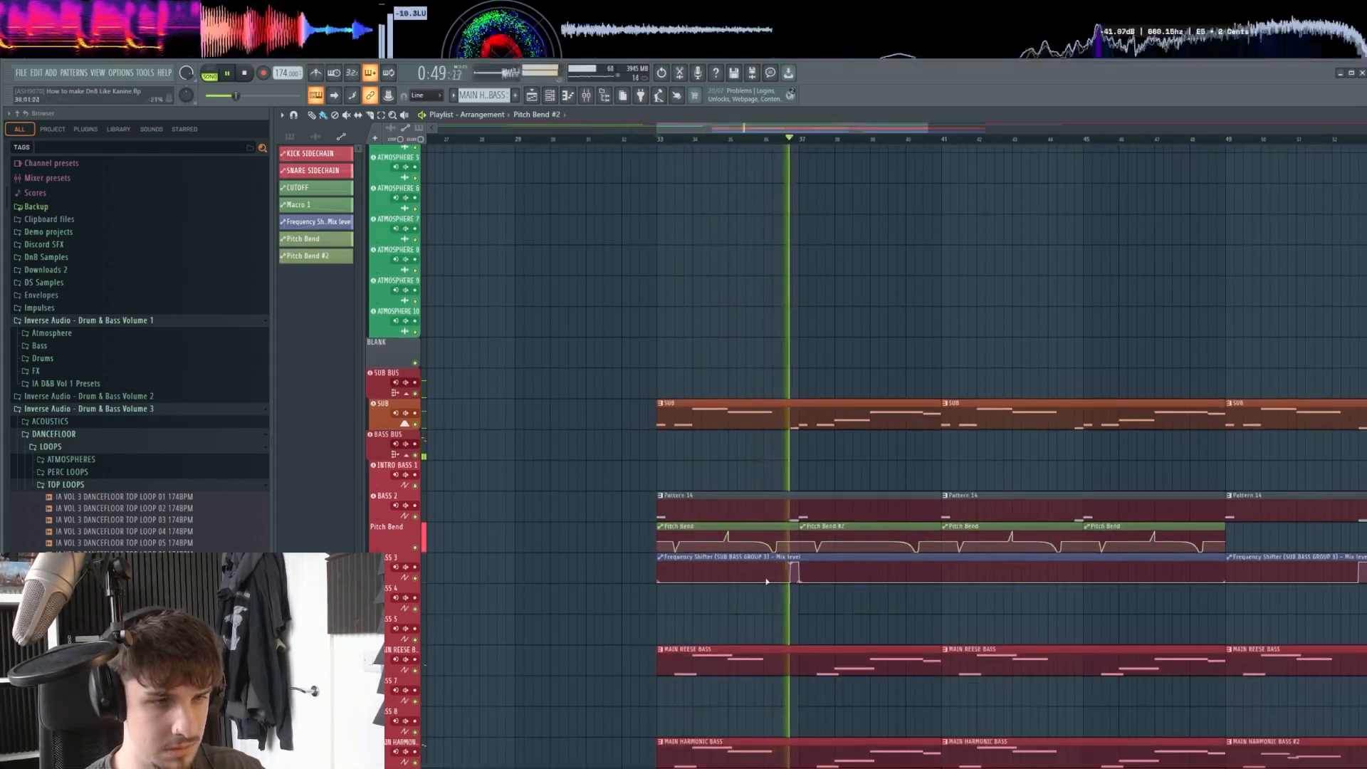
pyautogui.keyDown('ctrl'); pyautogui.scroll(4, 767, 582); pyautogui.keyUp('ctrl')
pyautogui.press('space')
pyautogui.press('space')
pyautogui.moveTo(770, 701); pyautogui.dragTo(880, 537)
pyautogui.keyDown('ctrl'); pyautogui.scroll(2, 880, 534); pyautogui.keyUp('ctrl')
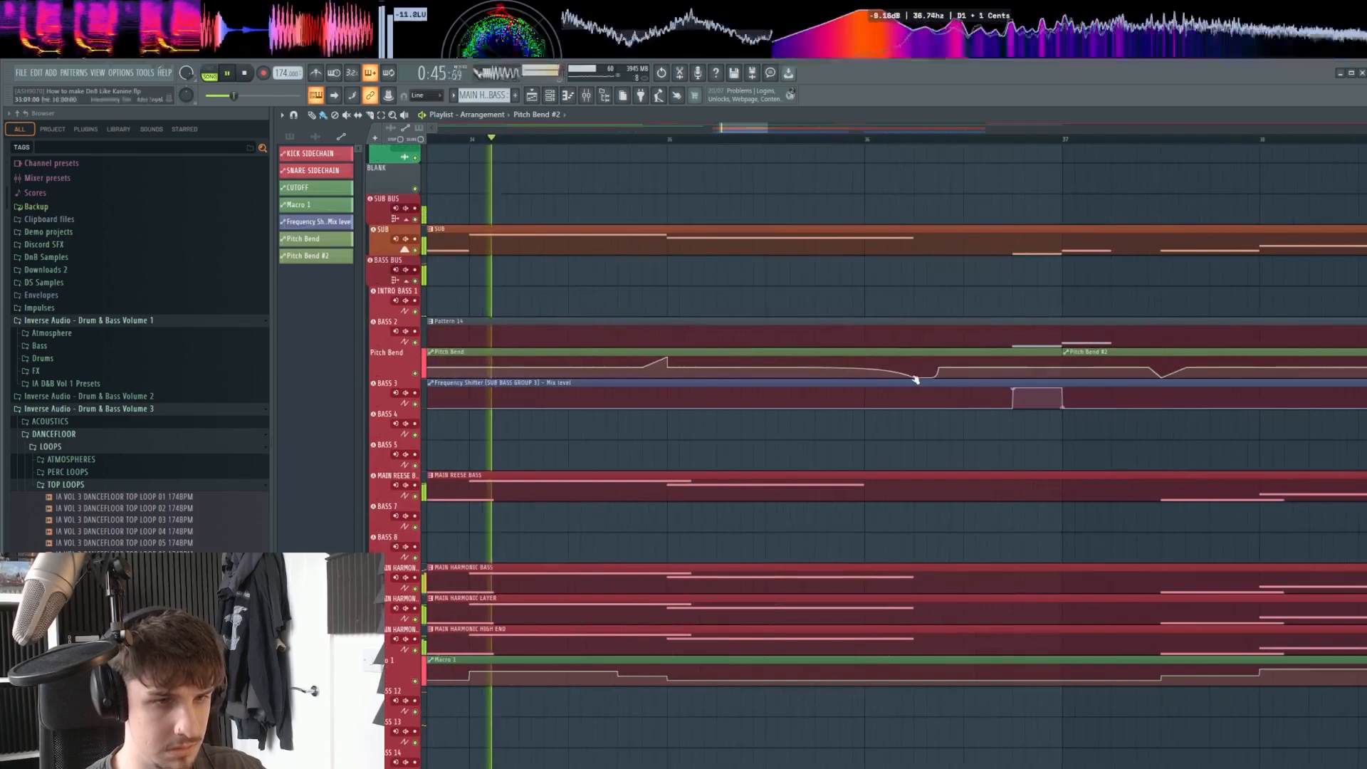
pyautogui.moveTo(914, 378); pyautogui.dragTo(868, 388)
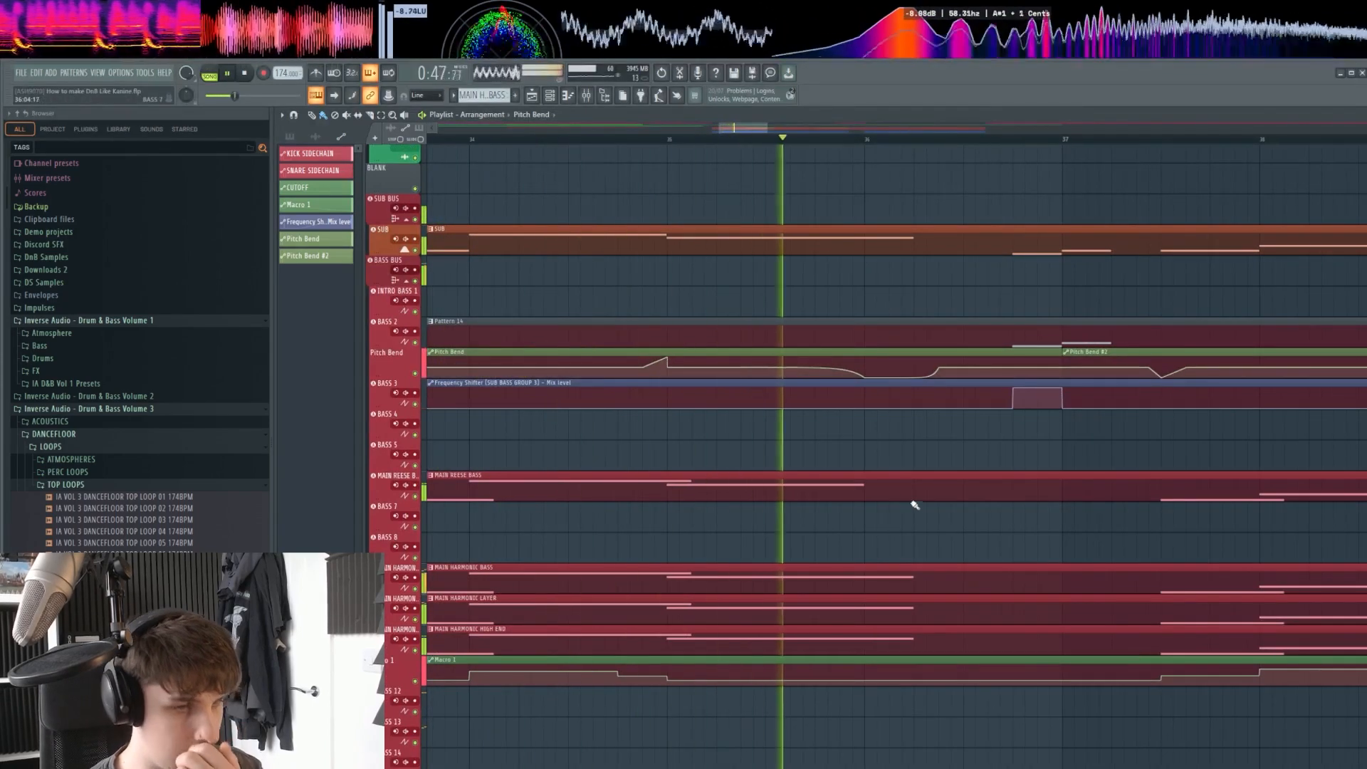
pyautogui.press('space')
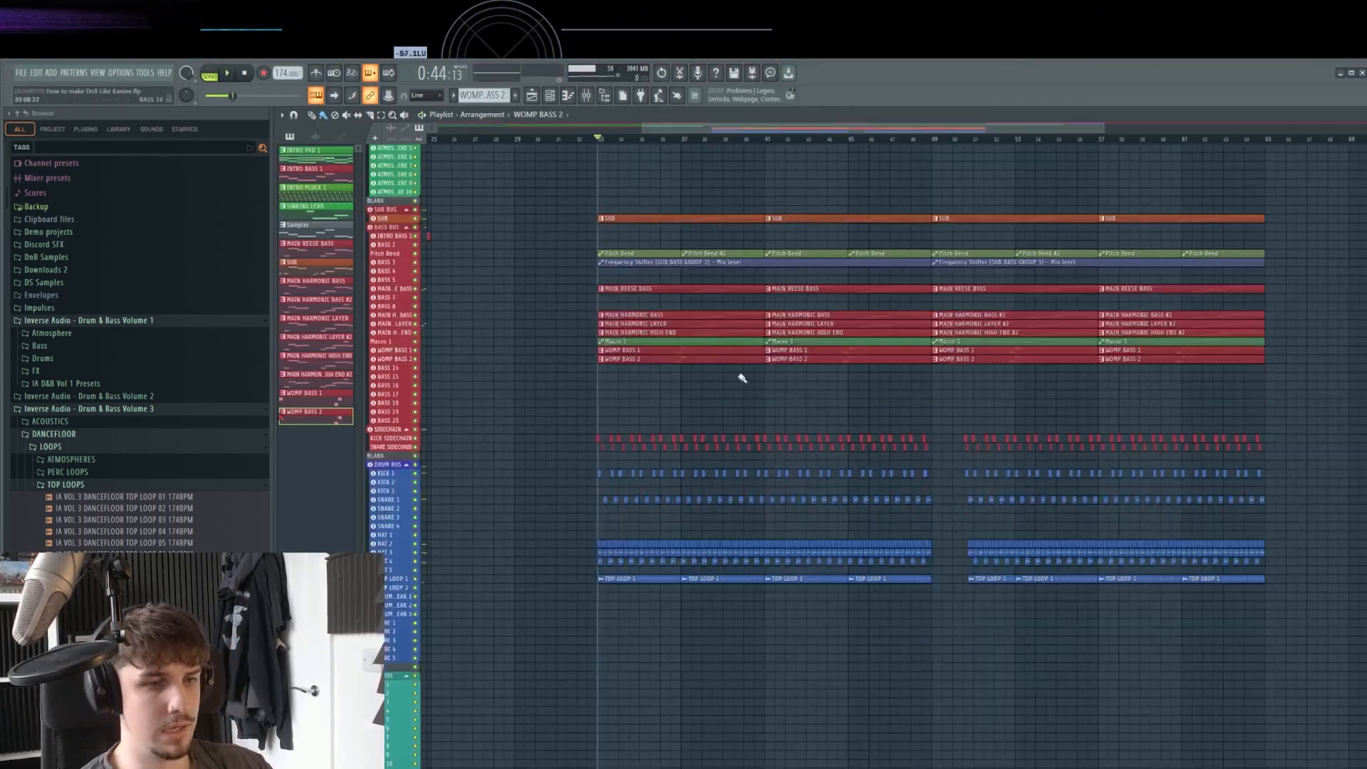
# Look over the whole arrangement, examining the bass layers, womp basses and pitch bend automation across the extended drop.
pyautogui.scroll(8, 747, 386)
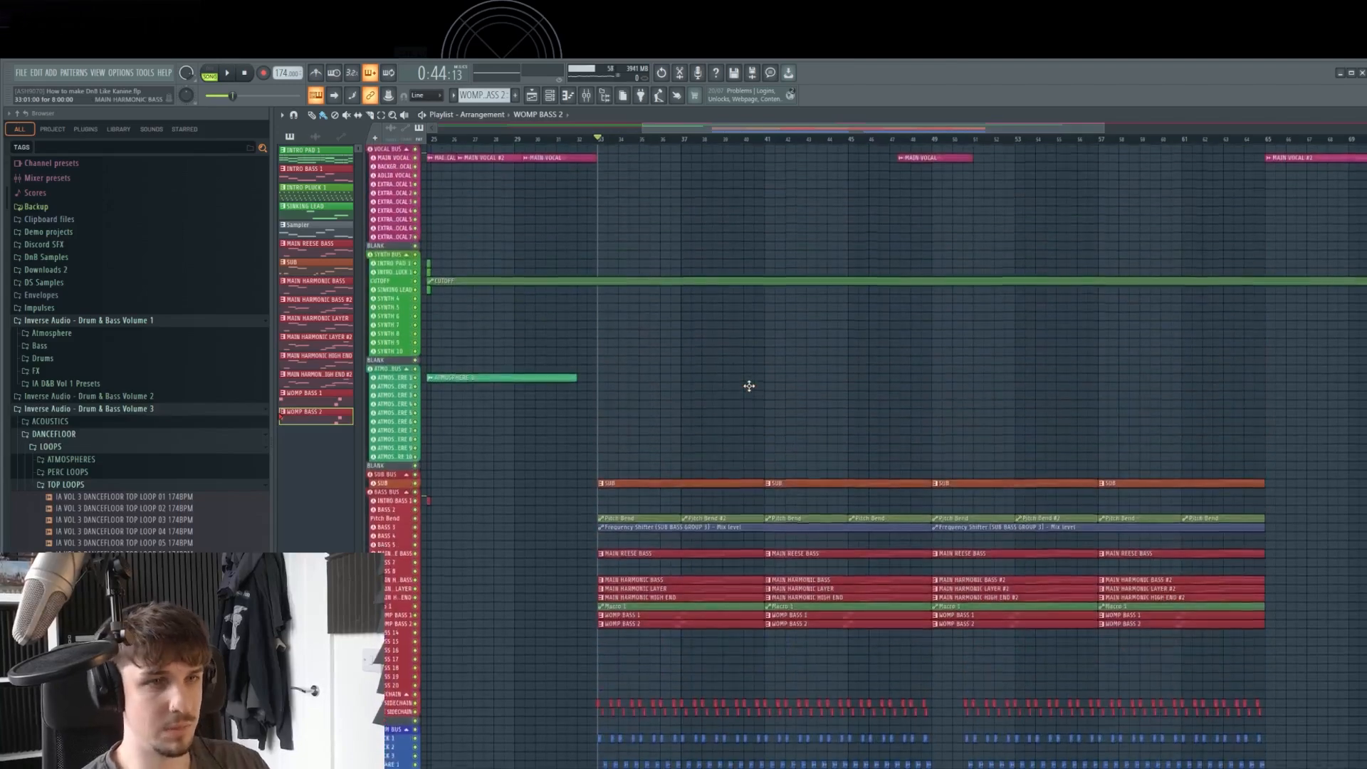
pyautogui.moveTo(749, 386); pyautogui.dragTo(739, 258)
pyautogui.scroll(3, 715, 394)
pyautogui.moveTo(714, 394); pyautogui.dragTo(745, 514)
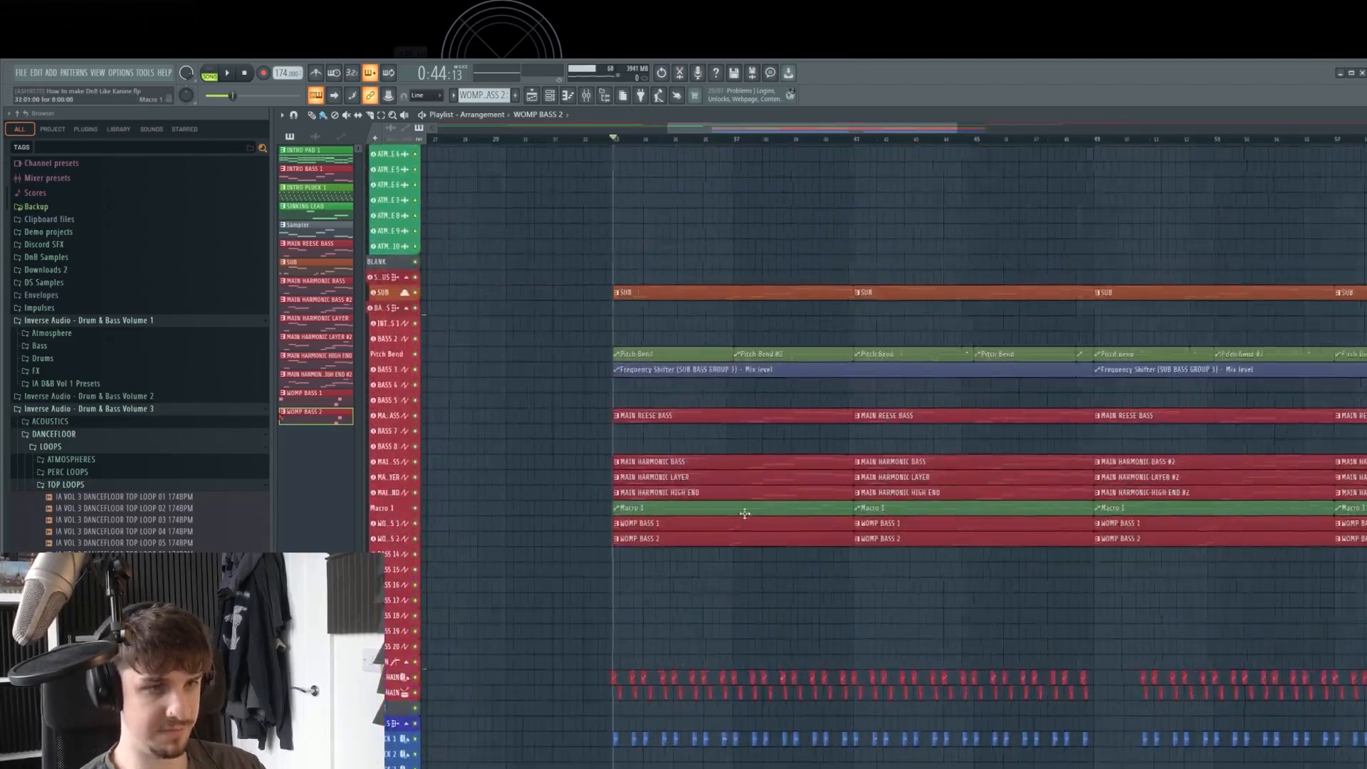
pyautogui.scroll(2, 744, 513)
pyautogui.moveTo(979, 266); pyautogui.dragTo(1054, 268)
pyautogui.moveTo(870, 322); pyautogui.dragTo(780, 341)
pyautogui.keyDown('ctrl'); pyautogui.click(772, 340); pyautogui.keyUp('ctrl')
pyautogui.scroll(-3, 692, 335)
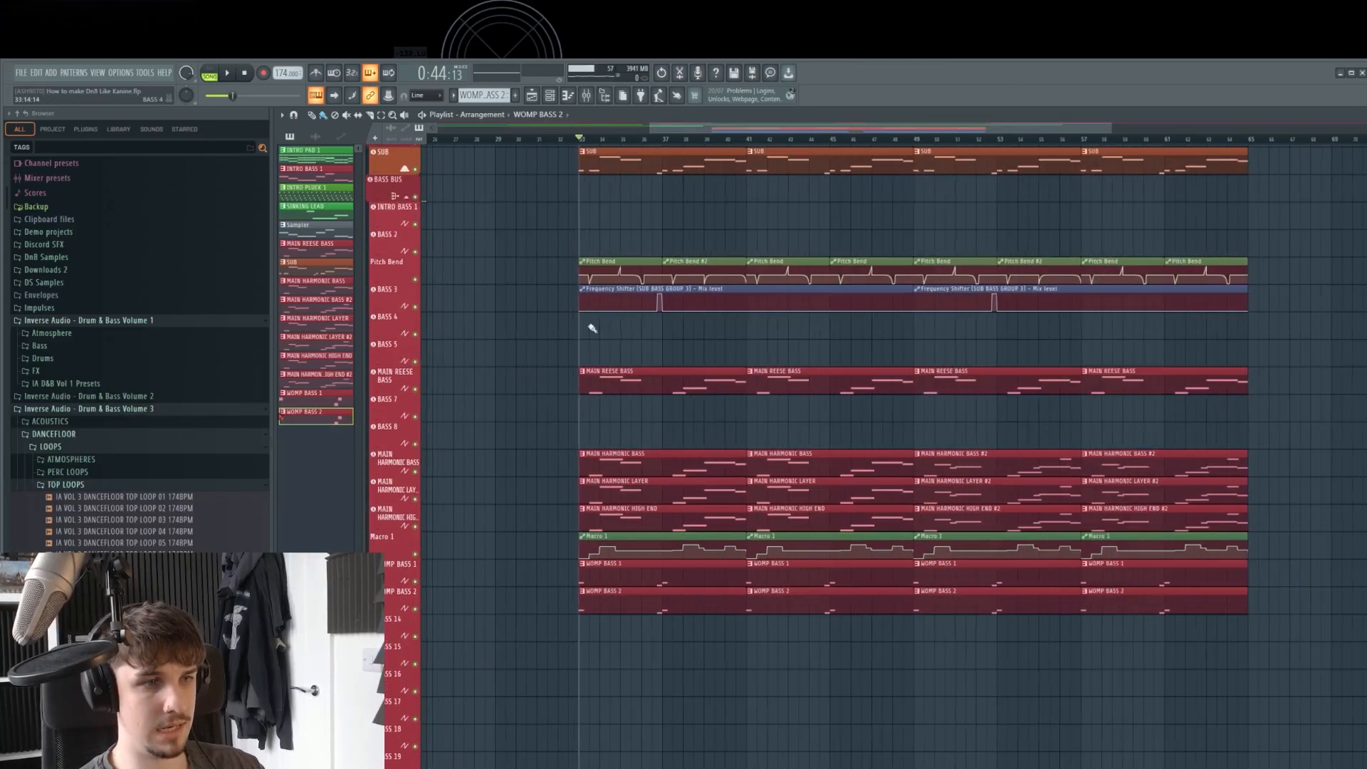
pyautogui.moveTo(540, 286); pyautogui.dragTo(920, 312)
pyautogui.keyDown('ctrl'); pyautogui.click(904, 340); pyautogui.keyUp('ctrl')
pyautogui.moveTo(679, 361); pyautogui.dragTo(702, 378)
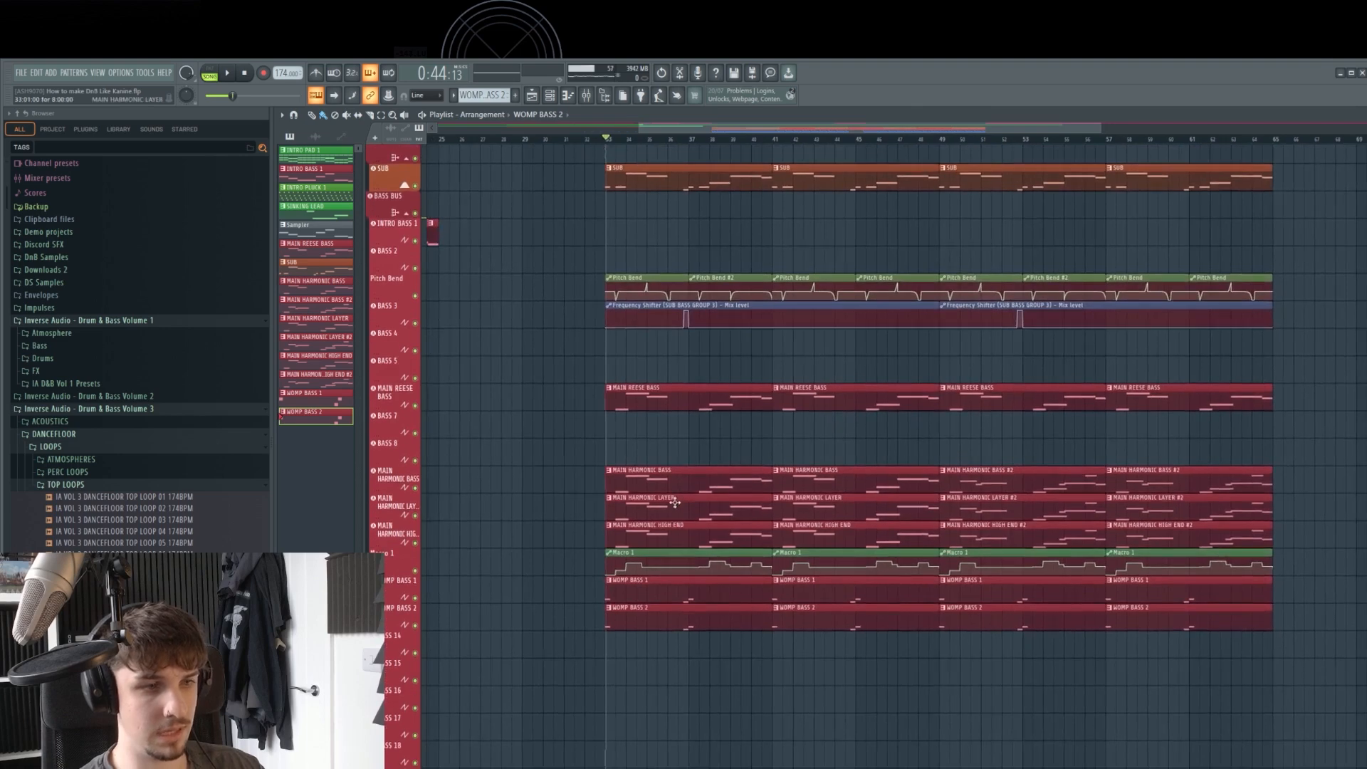
pyautogui.moveTo(752, 571); pyautogui.dragTo(1314, 568)
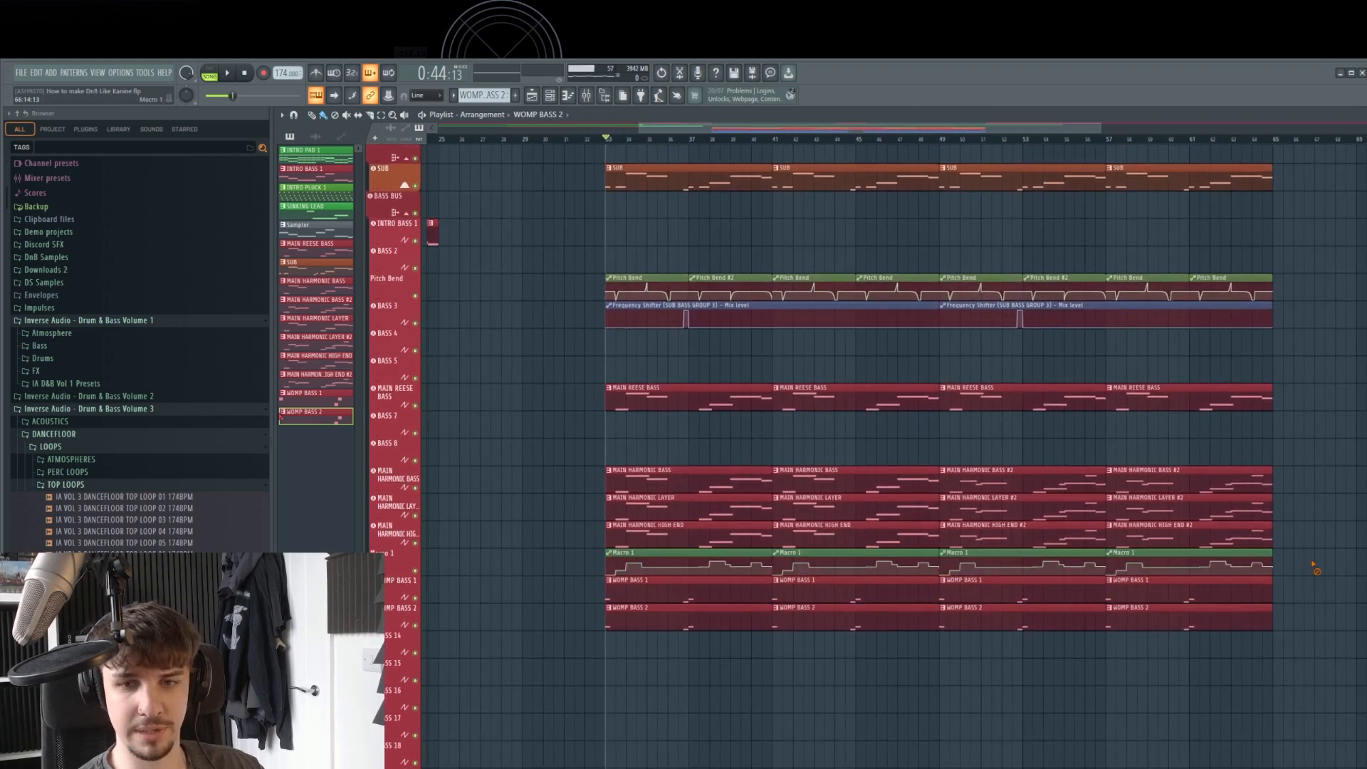
pyautogui.scroll(-4, 1315, 562)
pyautogui.scroll(-4, 983, 385)
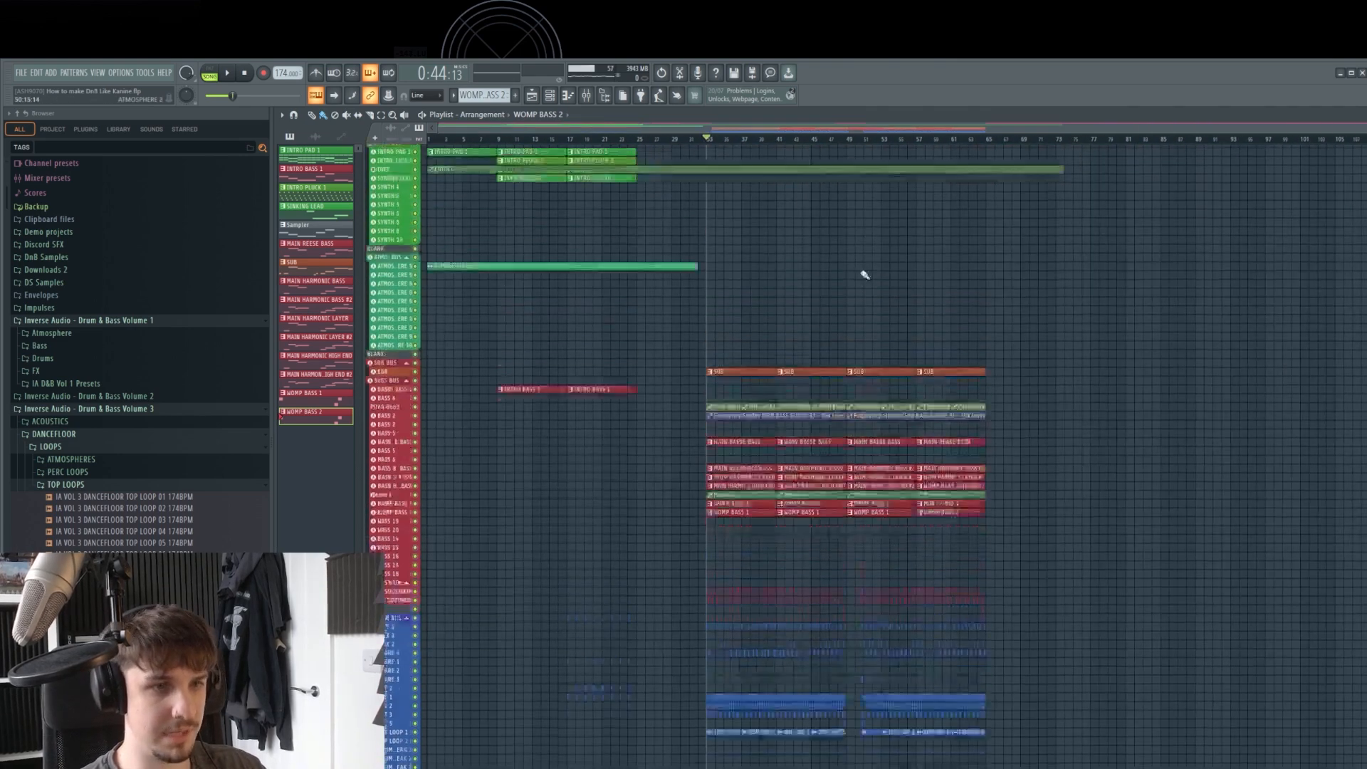
pyautogui.scroll(4, 804, 235)
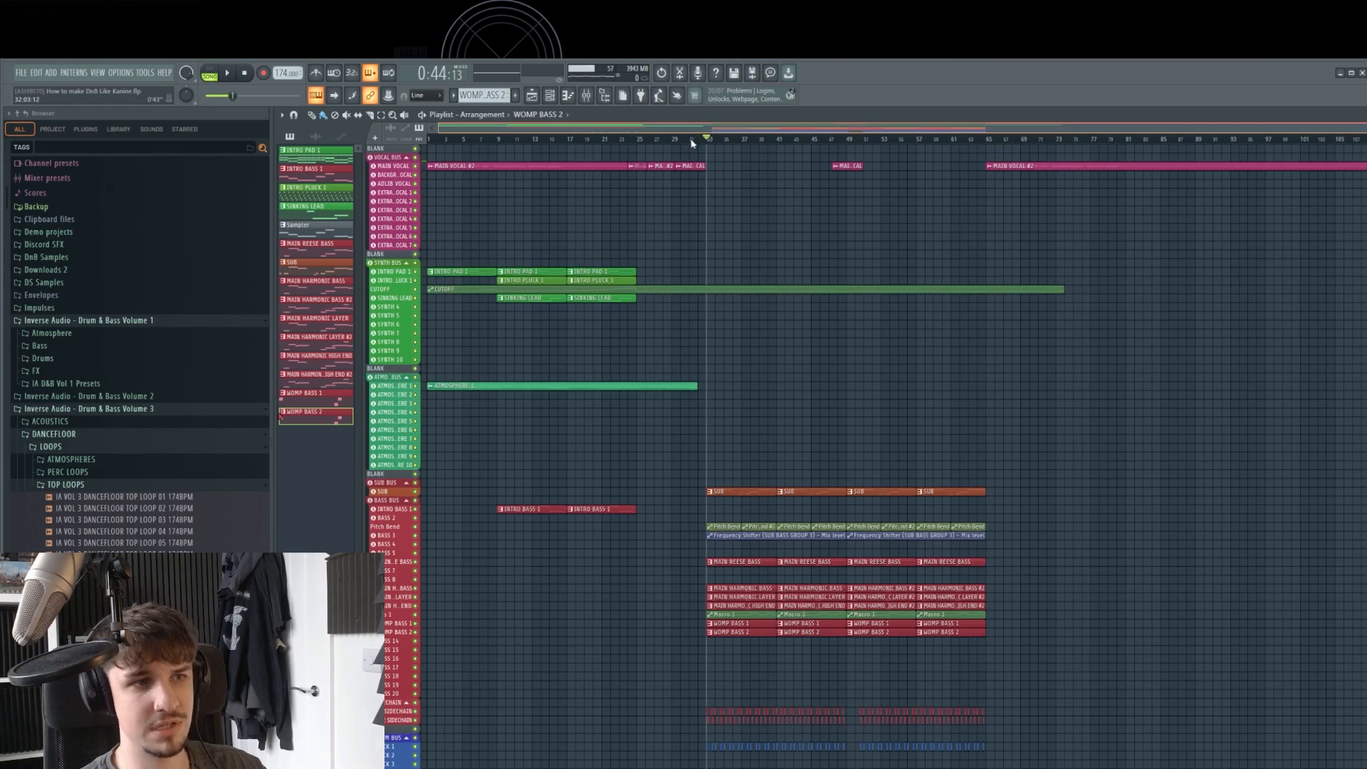
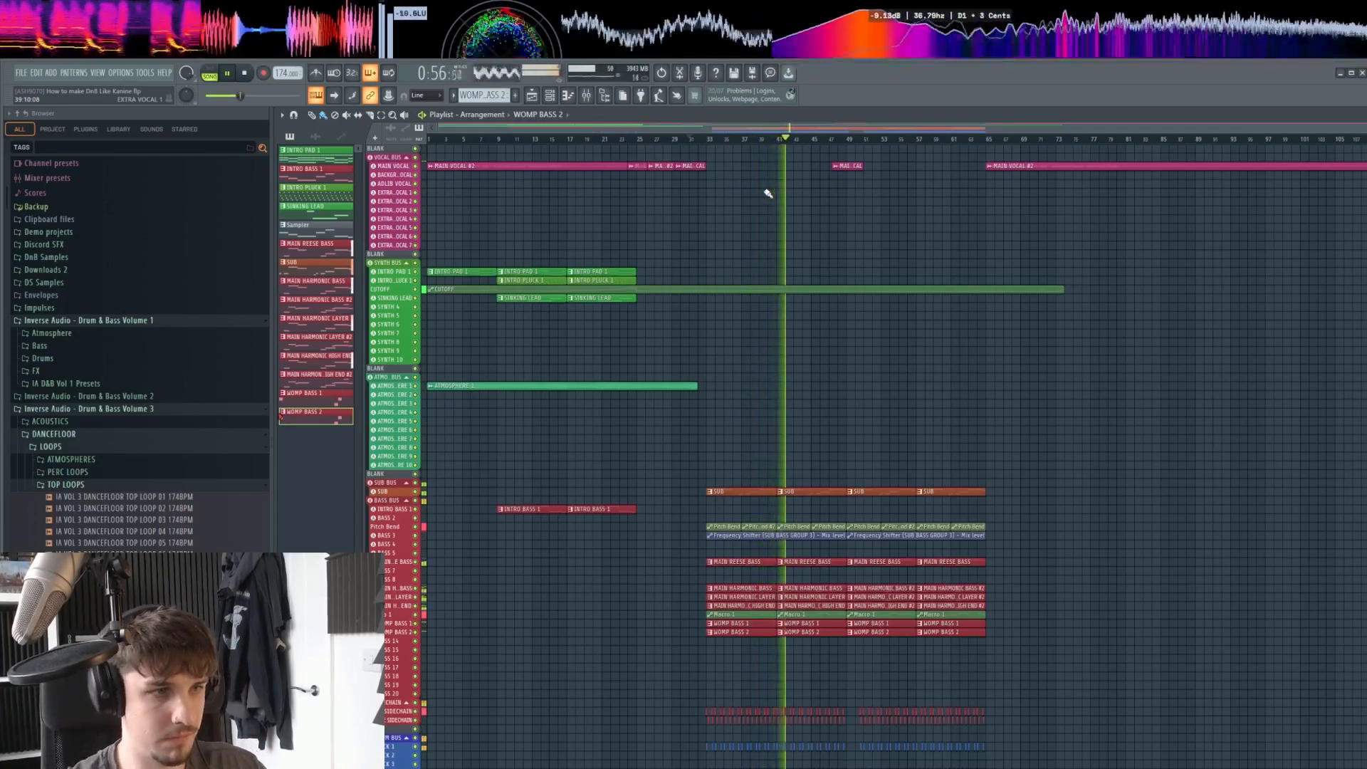
# Listen through the drop while checking the bass layers and the vocal phrase around bar 49.
pyautogui.scroll(4, 824, 381)
pyautogui.scroll(2, 815, 445)
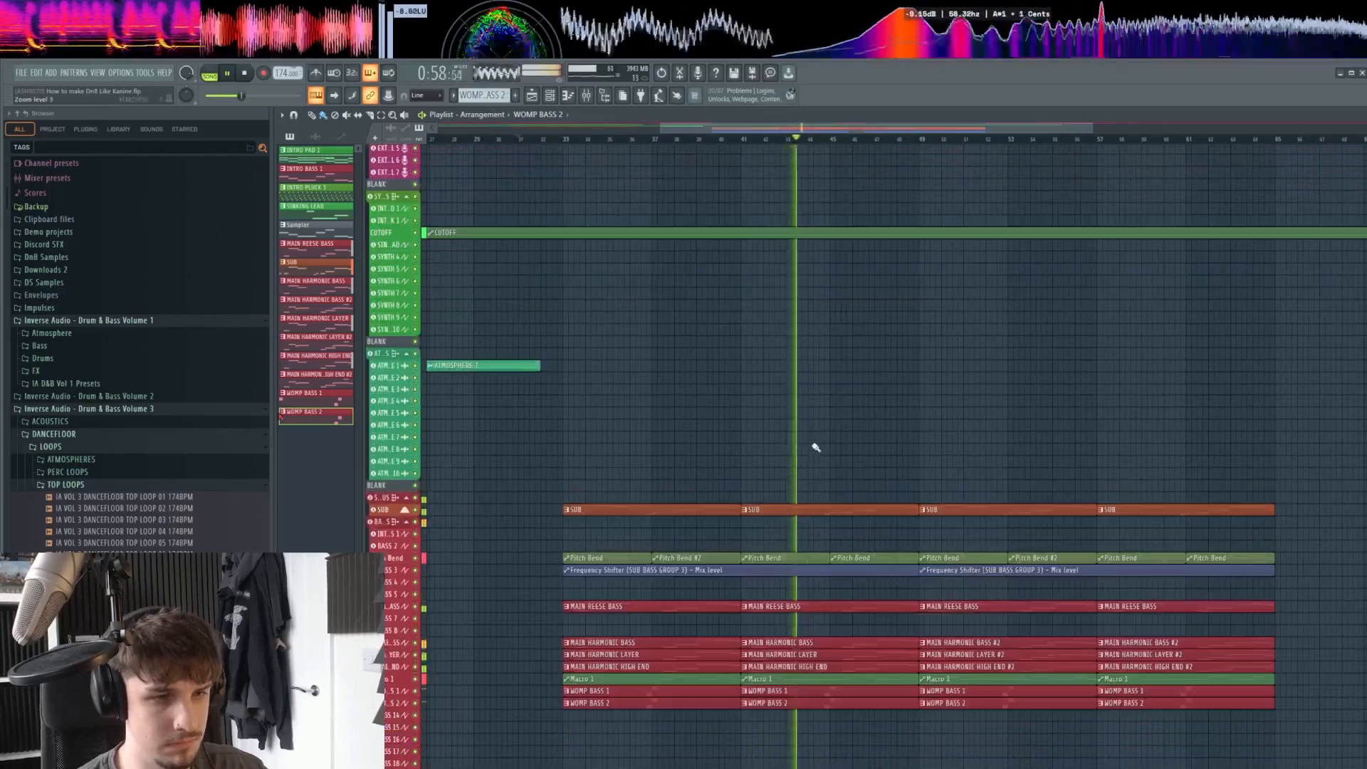
pyautogui.scroll(-2, 834, 420)
pyautogui.scroll(3, 841, 413)
pyautogui.moveTo(890, 440); pyautogui.dragTo(917, 318)
pyautogui.scroll(-2, 836, 343)
pyautogui.scroll(-2, 917, 318)
pyautogui.scroll(6, 918, 317)
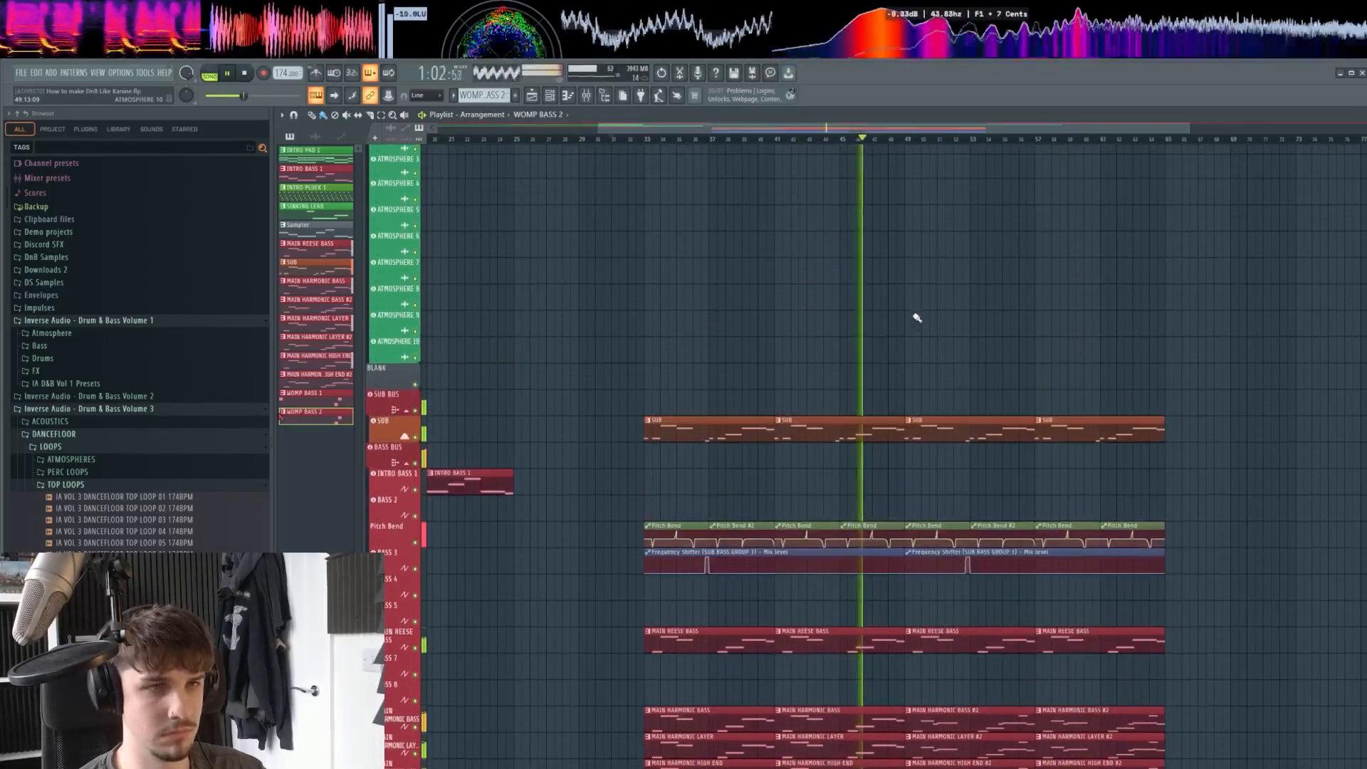
pyautogui.scroll(8, 932, 339)
pyautogui.moveTo(930, 339); pyautogui.dragTo(818, 344)
pyautogui.scroll(6, 818, 345)
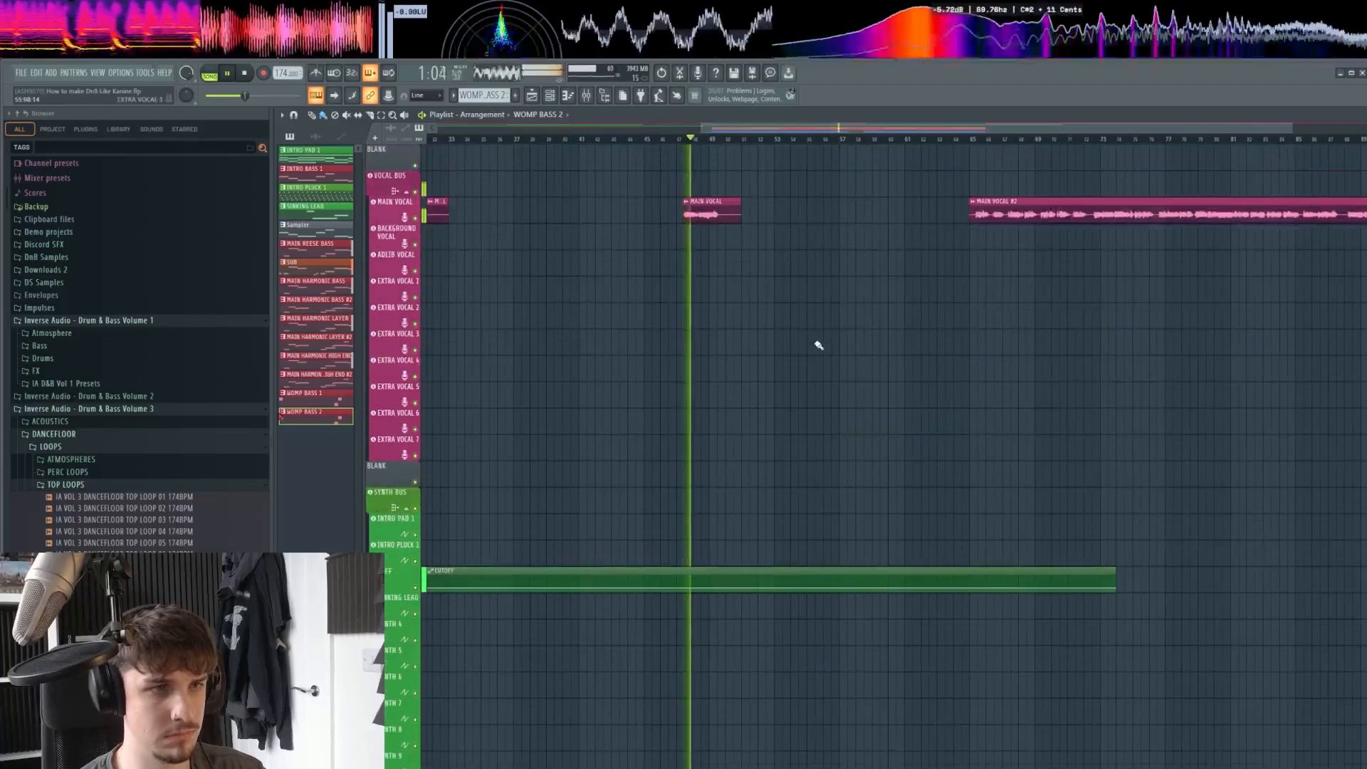
pyautogui.scroll(-1, 819, 345)
pyautogui.scroll(-6, 819, 347)
pyautogui.scroll(-3, 863, 351)
pyautogui.scroll(4, 862, 352)
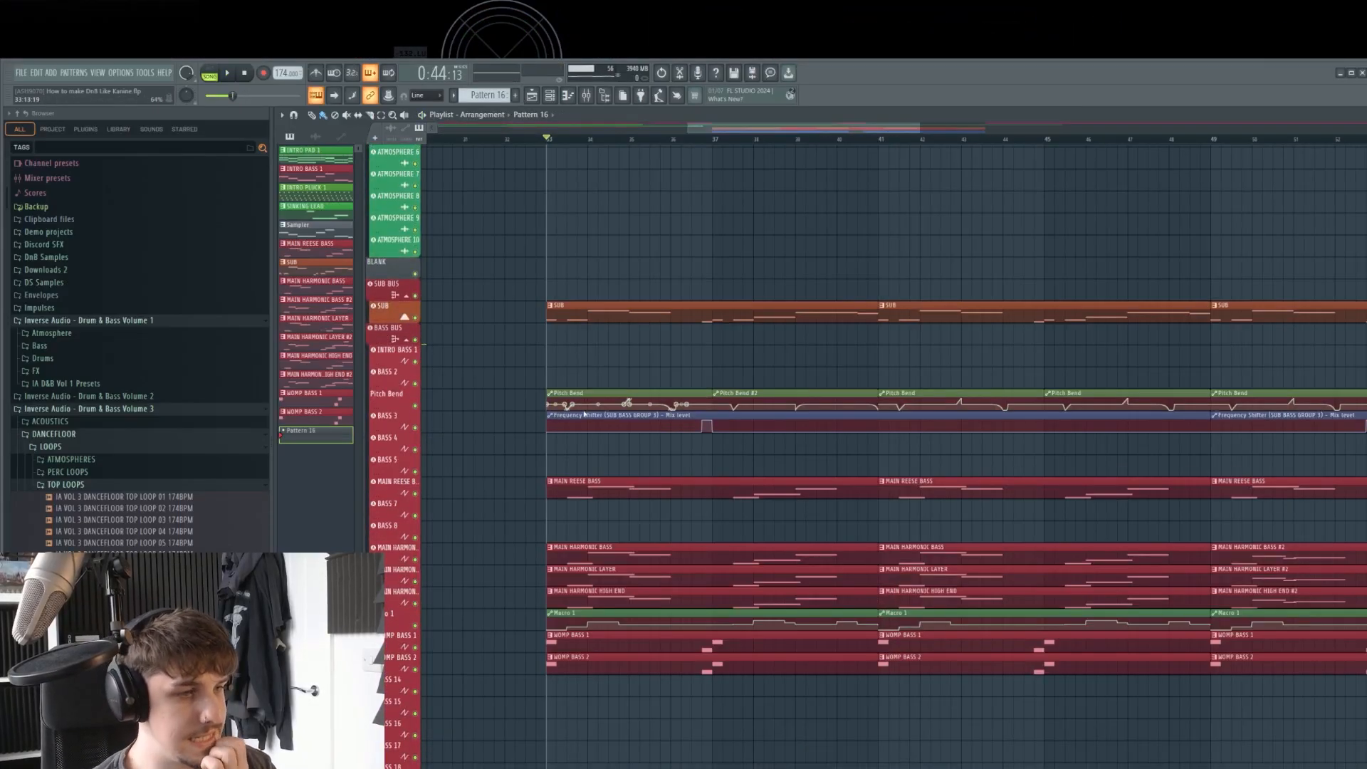
# Place Pattern 16 on the BASS 15 track from bar 33 to bar 41 and open its new Serum channel in the piano roll.
pyautogui.scroll(-1, 587, 420)
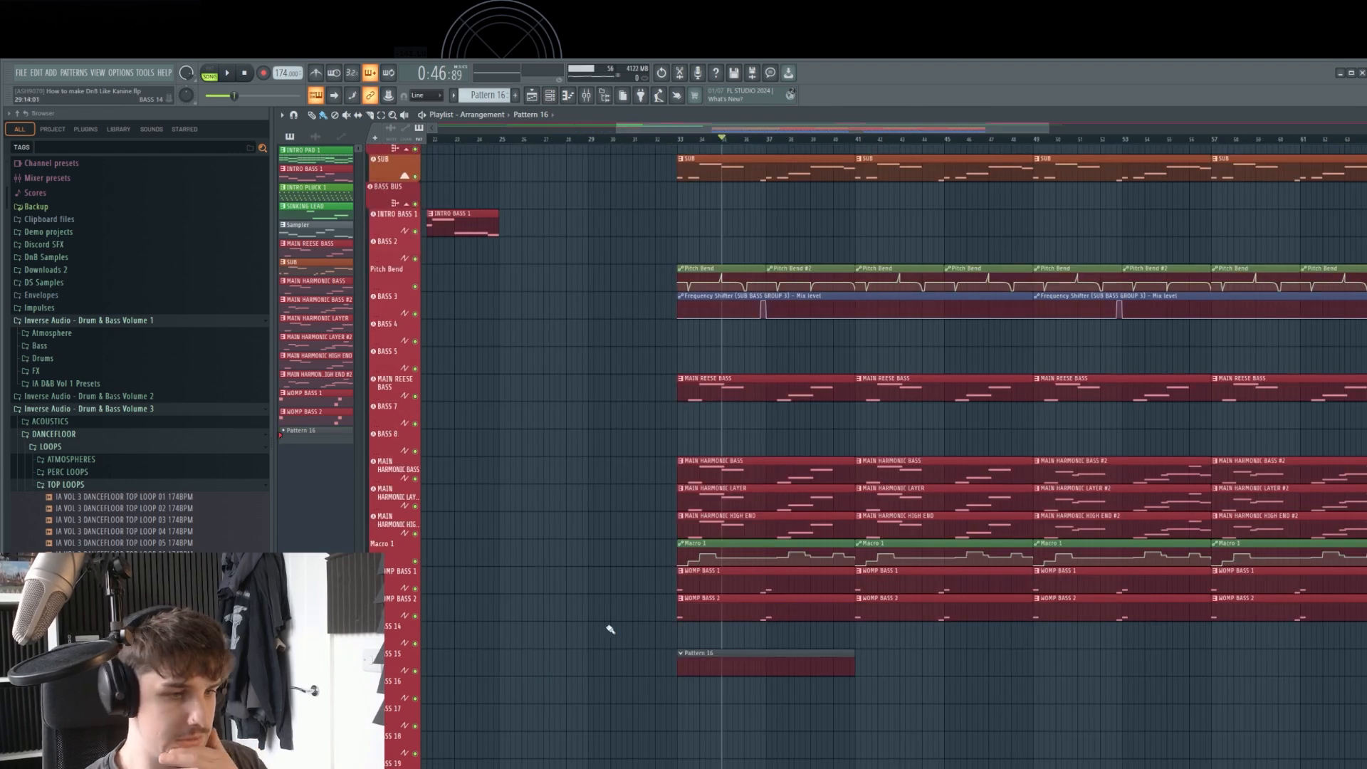
pyautogui.moveTo(609, 628); pyautogui.dragTo(673, 590)
pyautogui.doubleClick(766, 622)
pyautogui.rightClick(740, 710)
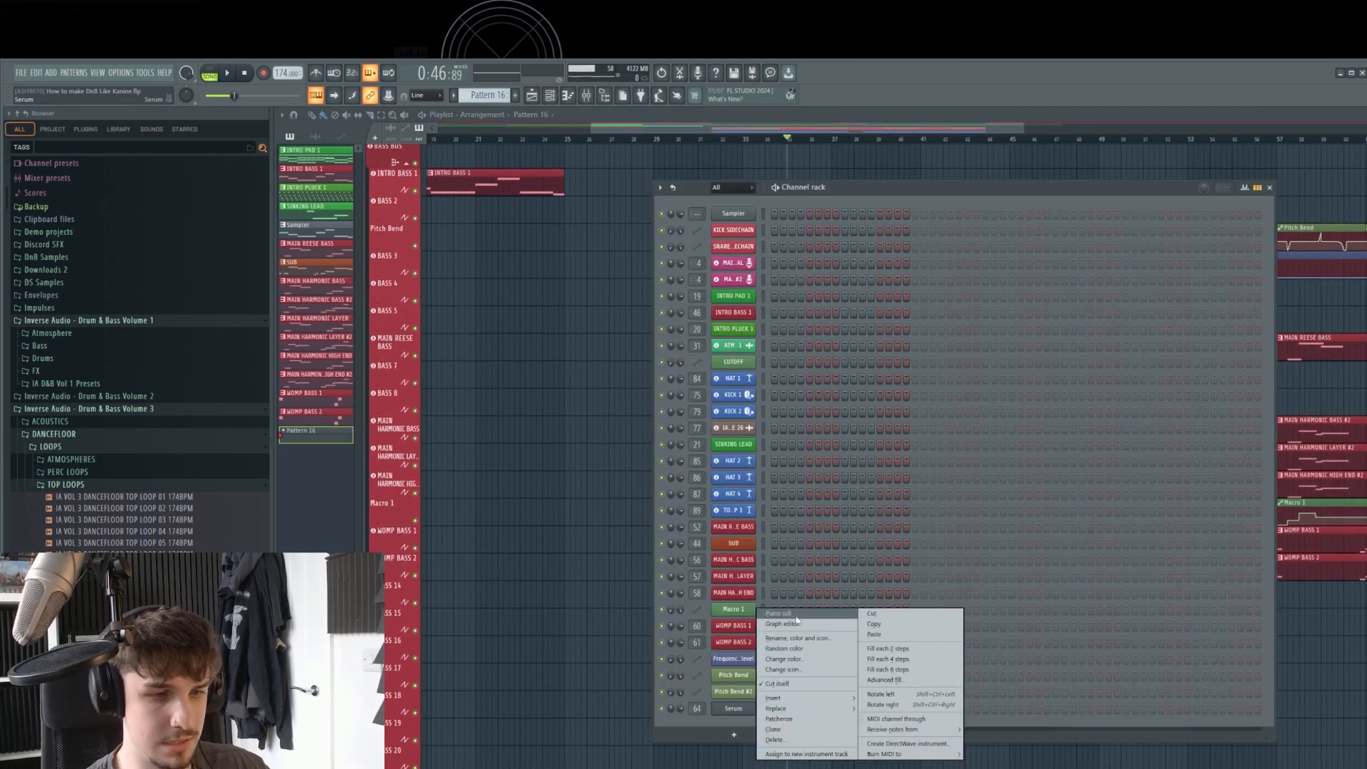
pyautogui.click(797, 616)
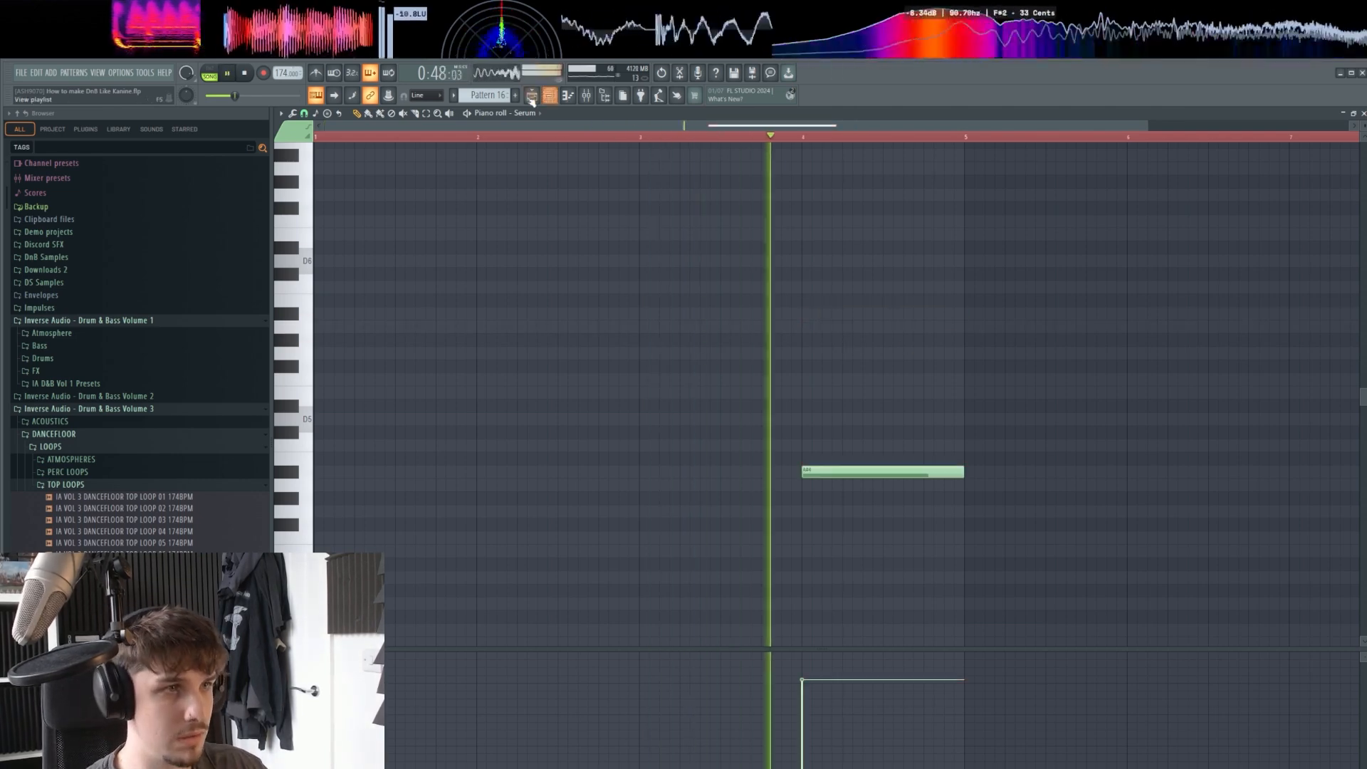
# Shorten the Serum note in bar 4 to about three quarters of a bar and add a lower note of the same length.
pyautogui.moveTo(963, 472); pyautogui.dragTo(924, 472)
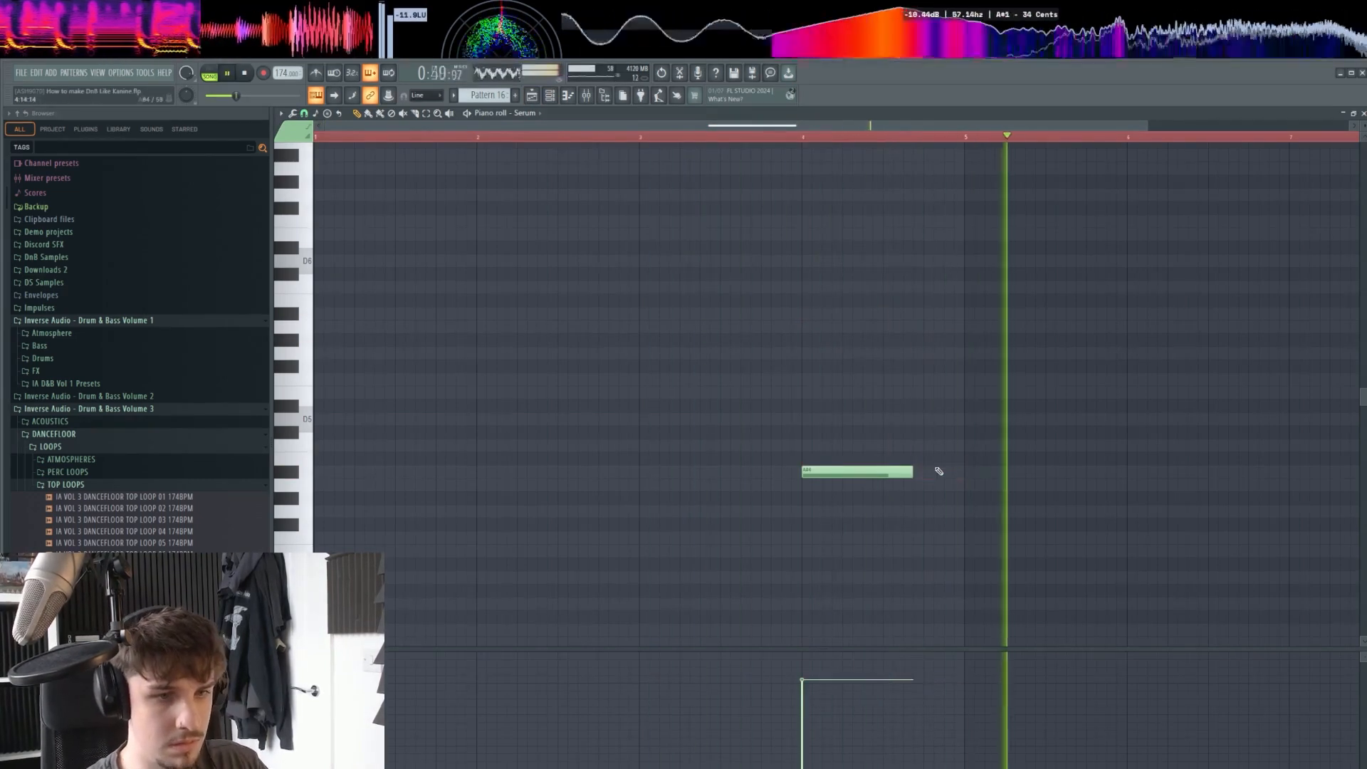
pyautogui.press('space')
pyautogui.click(854, 564)
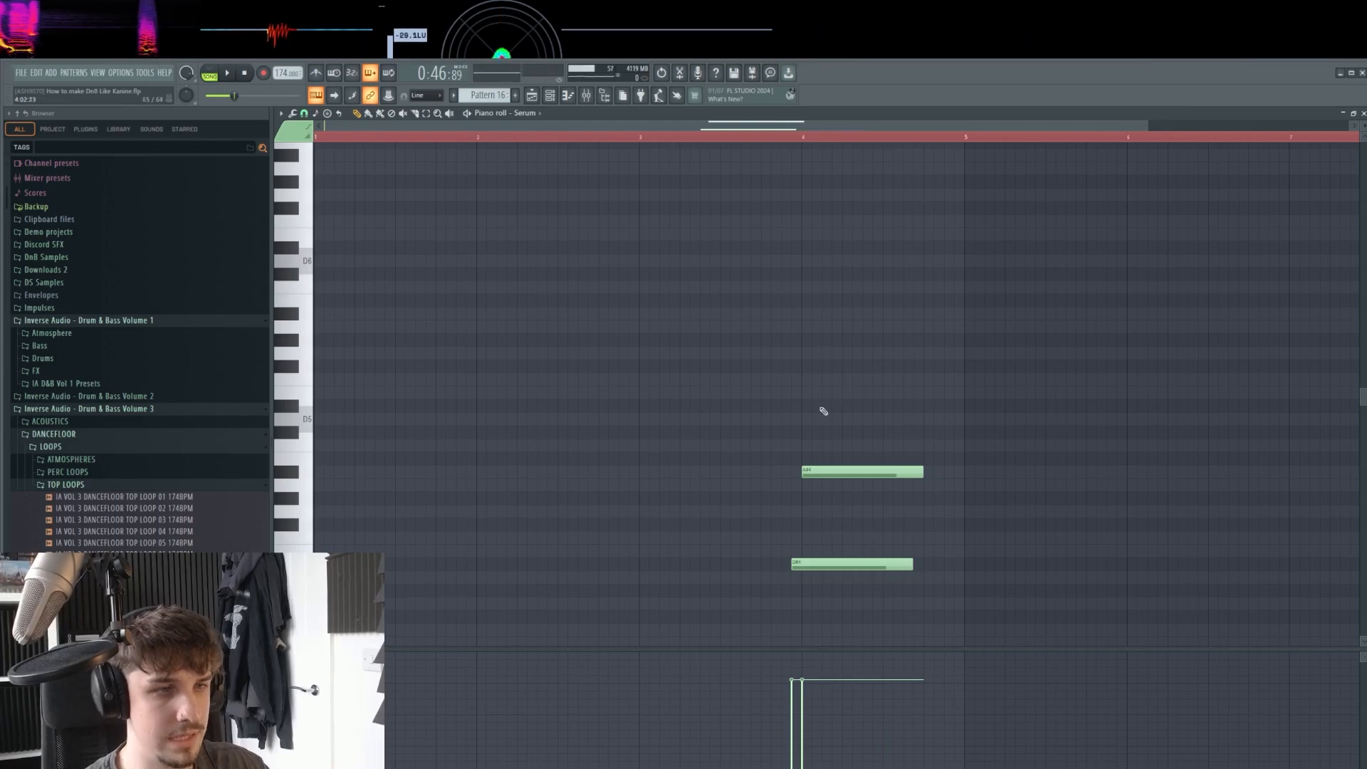
# Select bars 35 to 37 of the arrangement for looping, audition the new pattern against the basses, and open its Serum.
pyautogui.press('F5')
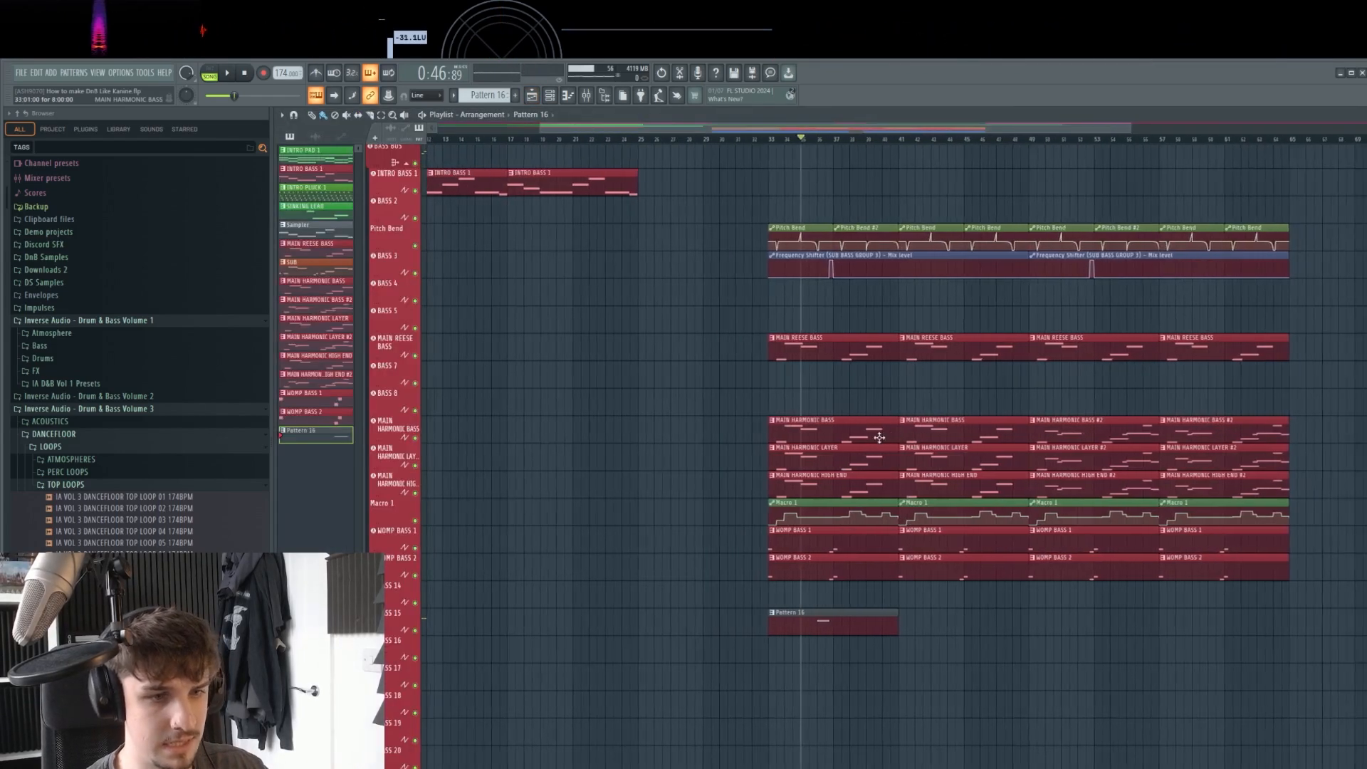
pyautogui.scroll(1, 877, 487)
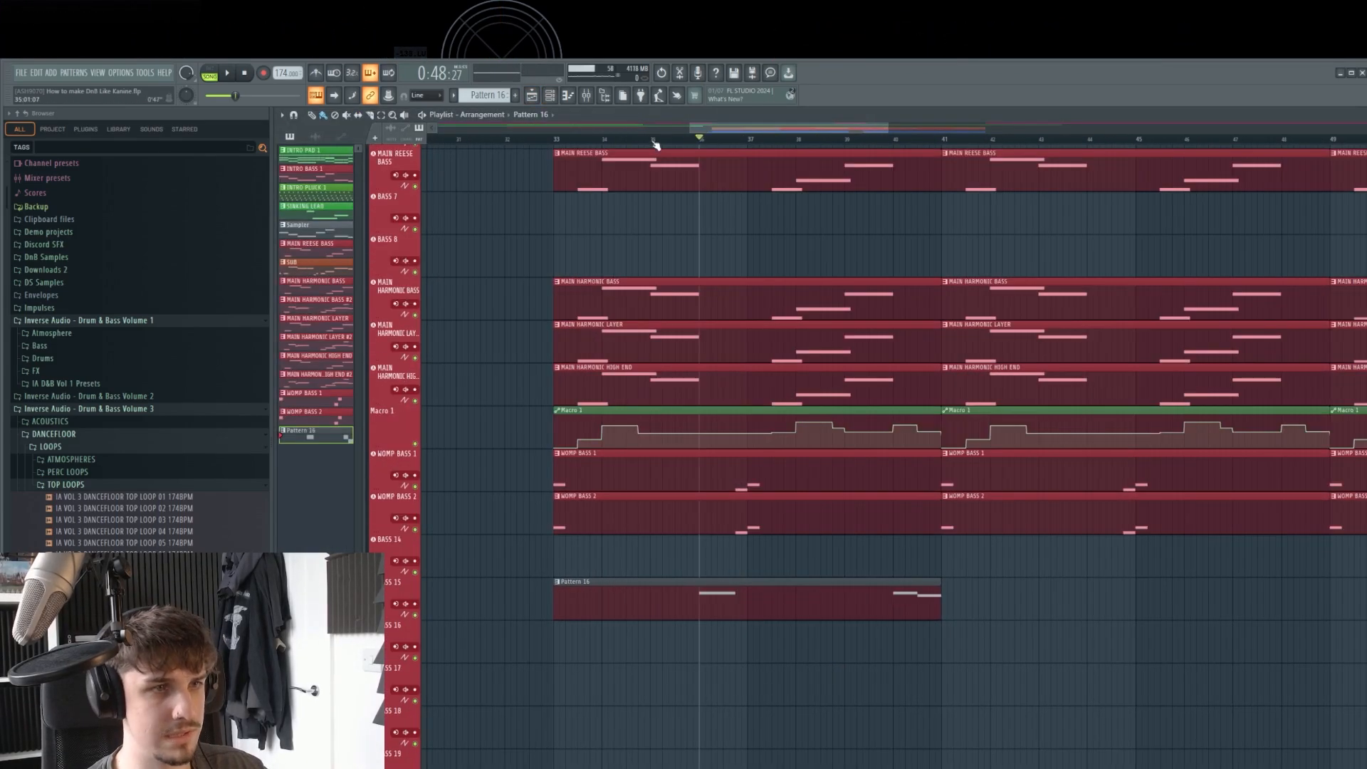
pyautogui.moveTo(655, 145); pyautogui.dragTo(735, 151)
pyautogui.press('space')
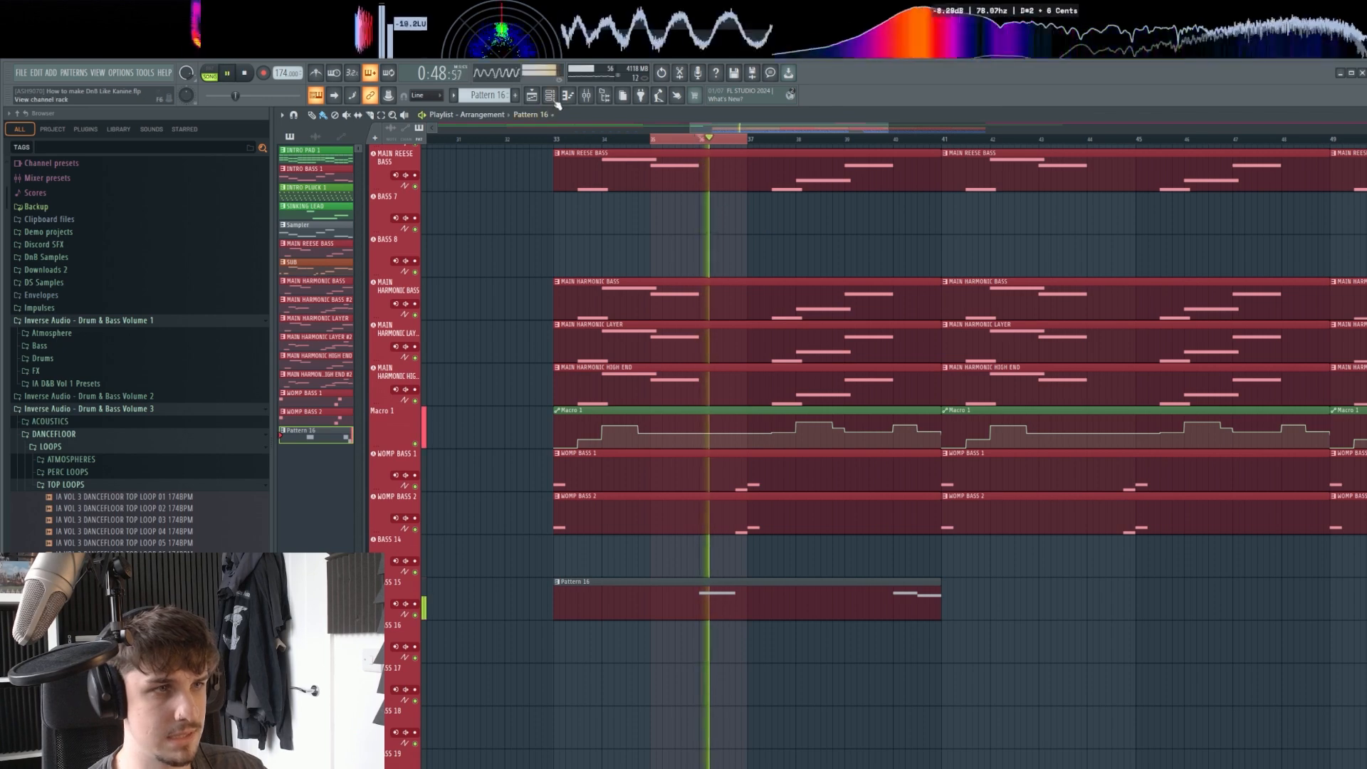
pyautogui.press('F6')
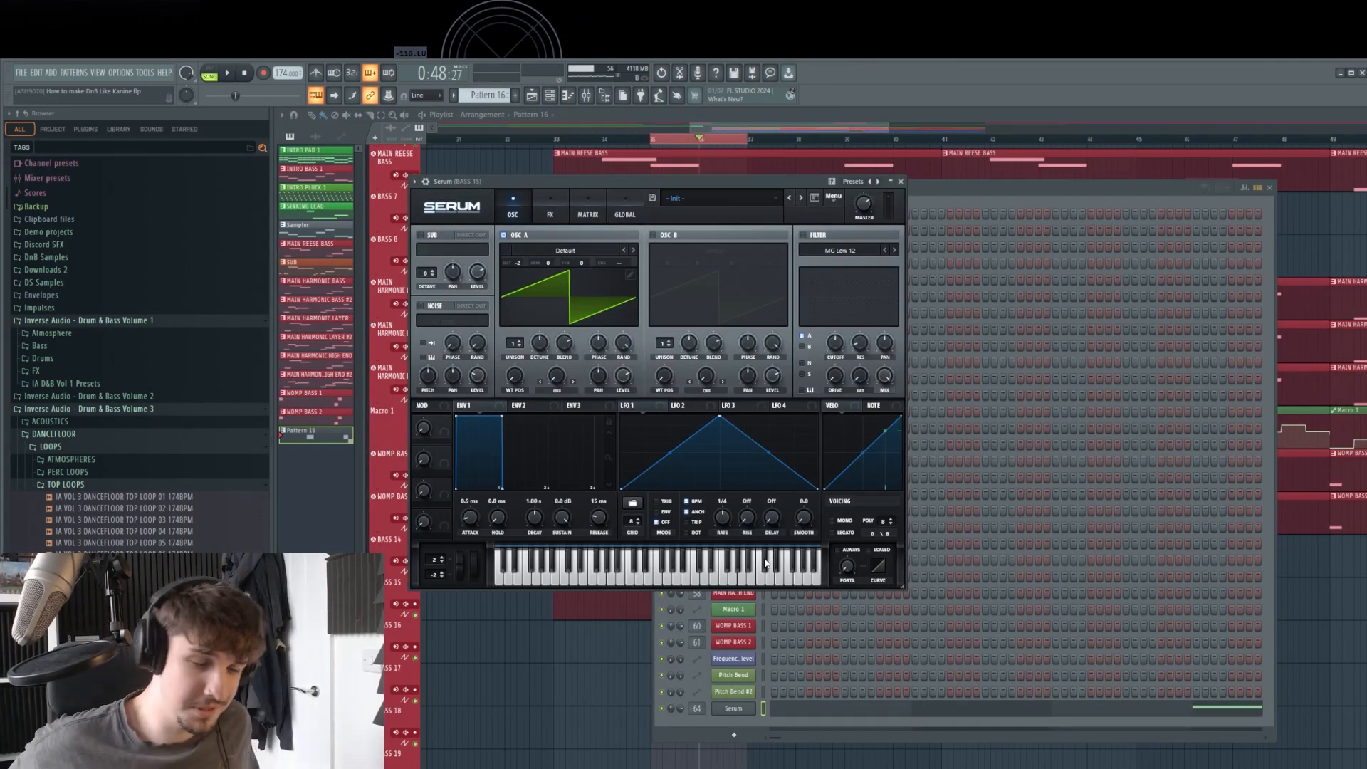
# Enable Serum's filter with the Phs 48L6+ flanger type and modulate its cutoff with LFO 1.
pyautogui.click(842, 251)
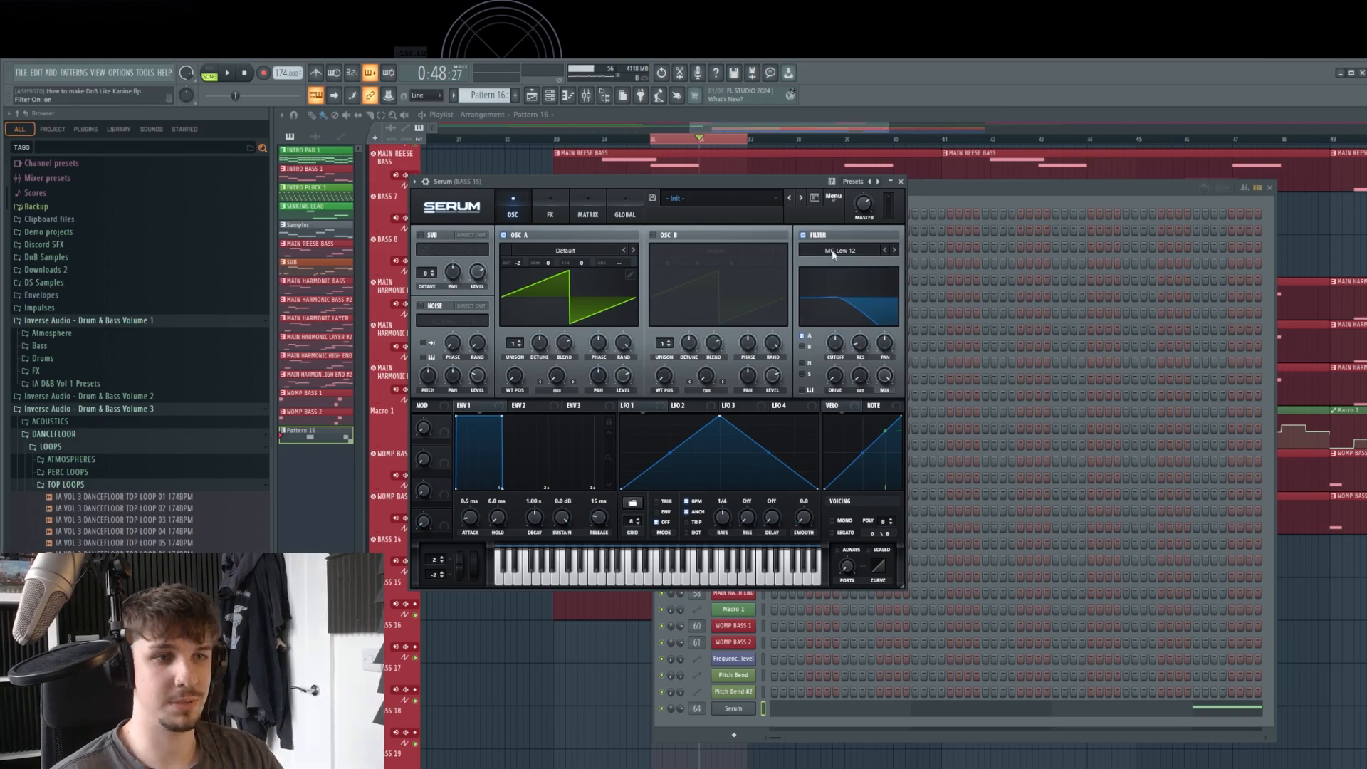
pyautogui.moveTo(859, 306)
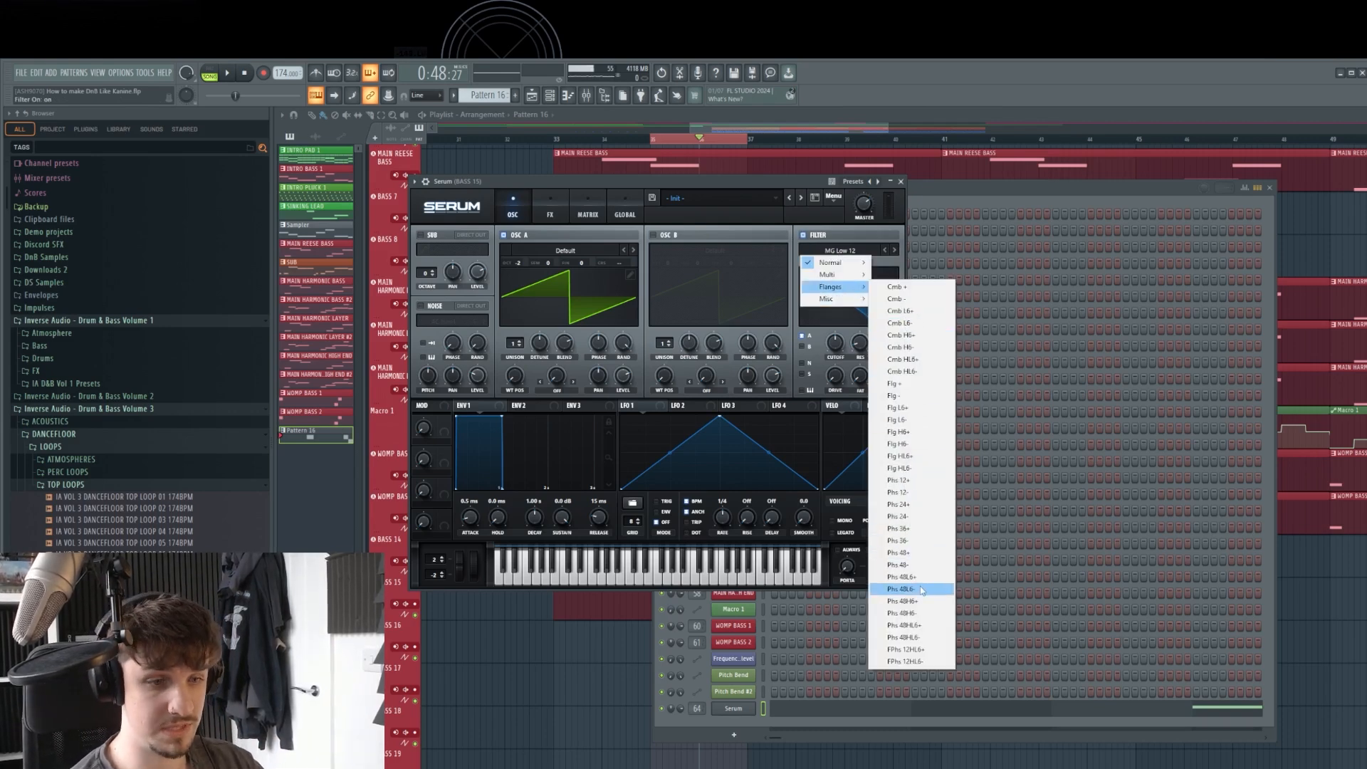
pyautogui.click(914, 577)
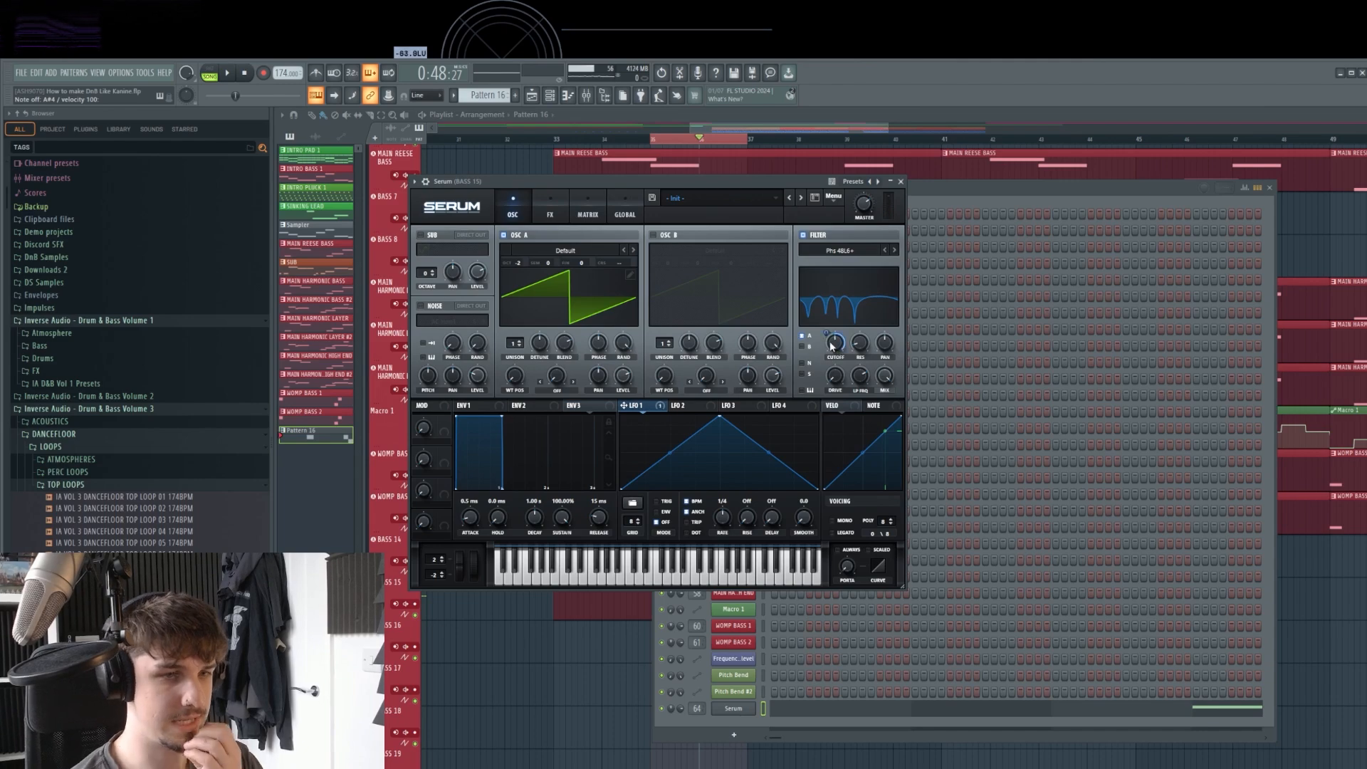
pyautogui.moveTo(831, 347); pyautogui.dragTo(833, 360)
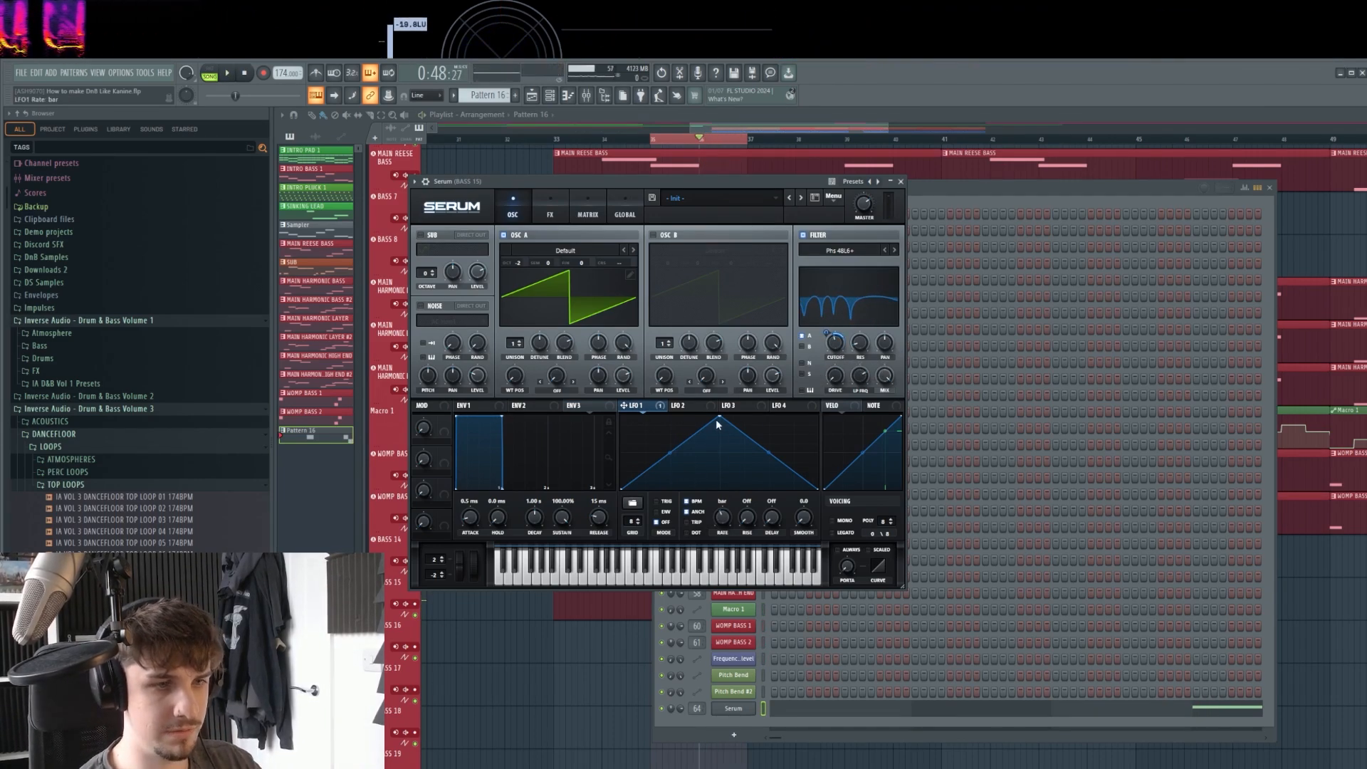
# Reshape LFO 1 into a rising ramp in ENV mode and adjust the filter's LP frequency modulation while the loop plays.
pyautogui.moveTo(715, 419); pyautogui.dragTo(817, 418)
pyautogui.press('space')
pyautogui.click(665, 511)
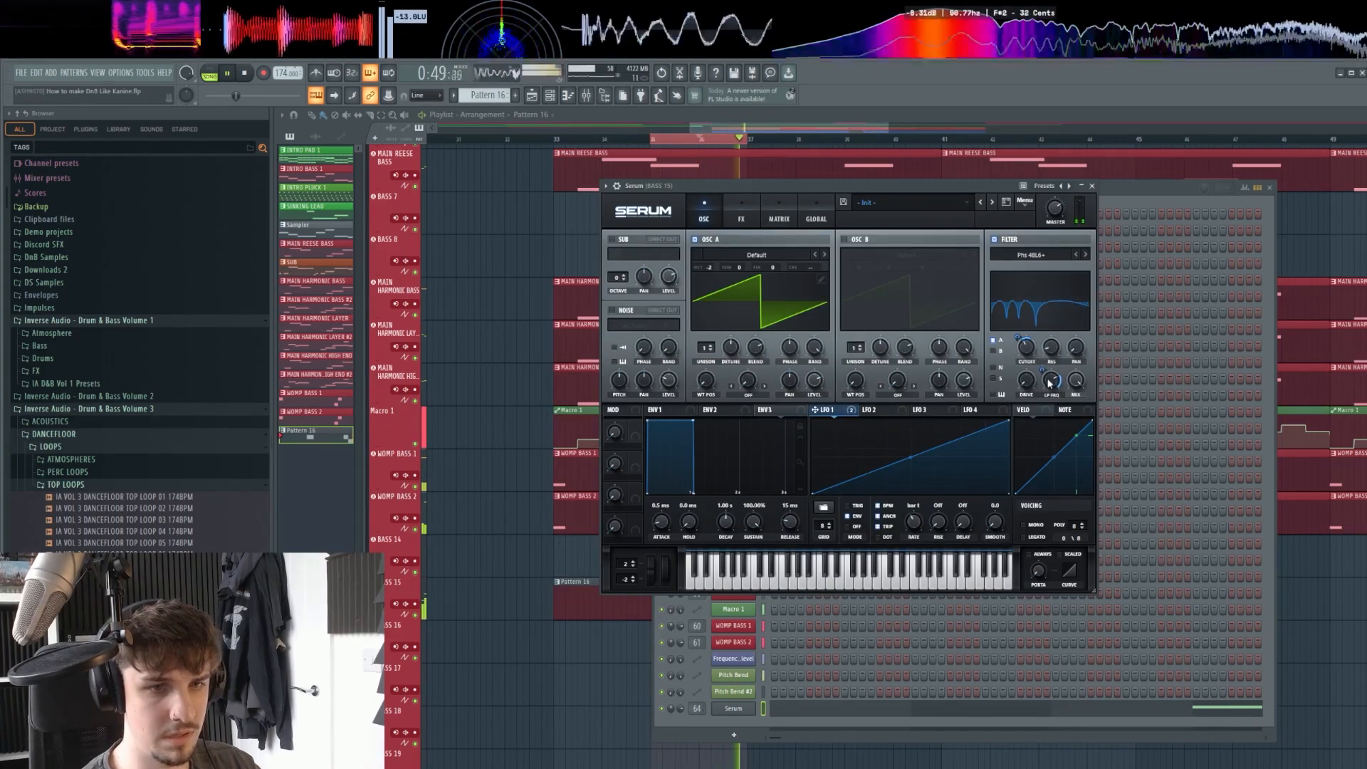
pyautogui.moveTo(1048, 380); pyautogui.dragTo(1045, 420)
pyautogui.press('space')
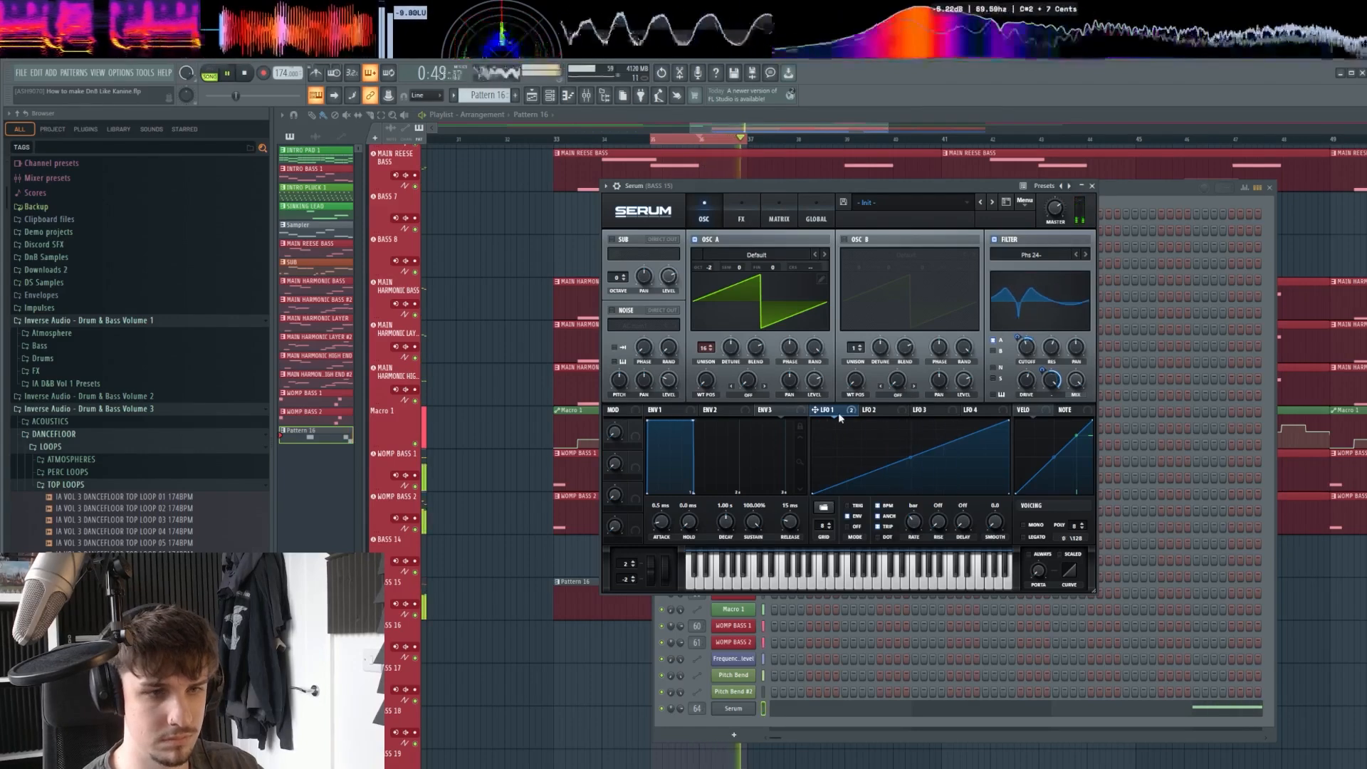
# Enable oscillator B at +1 octave and set oscillator A's warp to FM (From B) at about 29%.
pyautogui.click(857, 241)
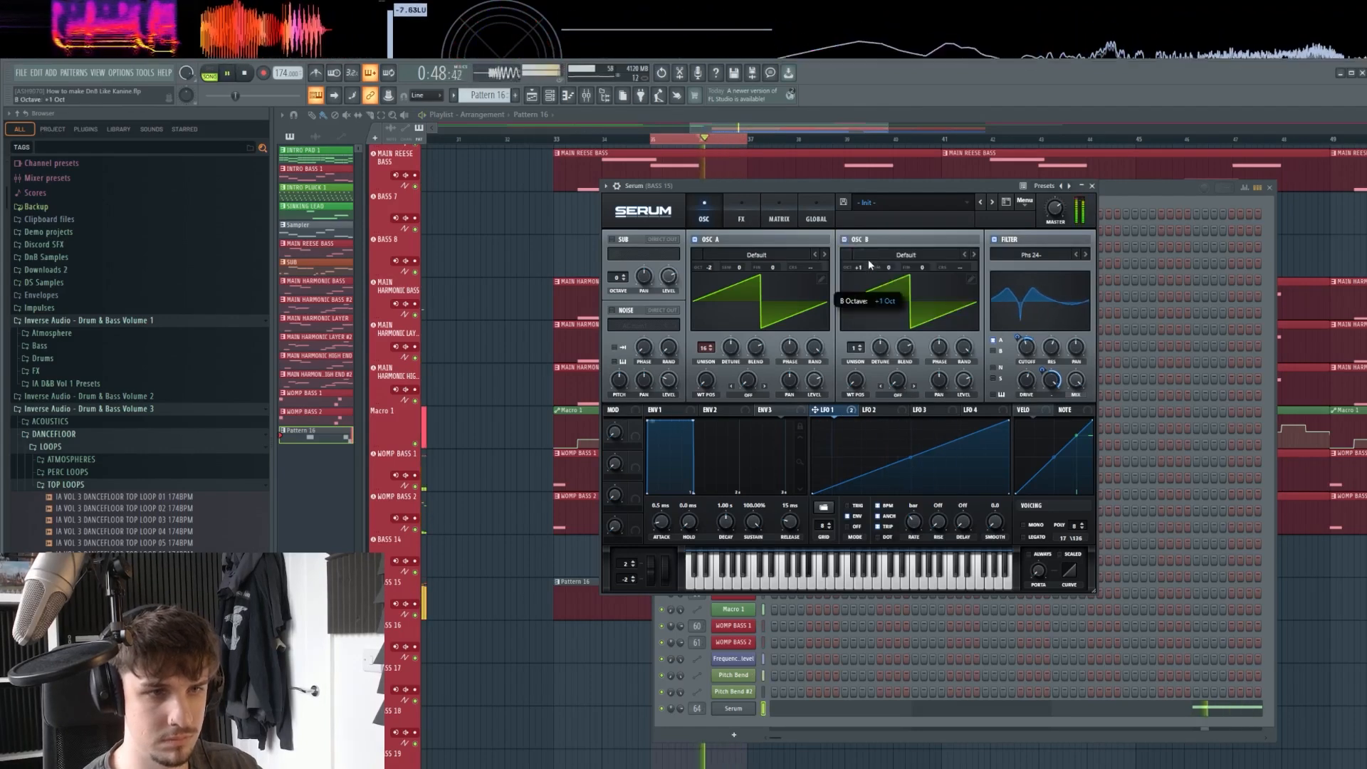
pyautogui.press('space')
pyautogui.click(747, 394)
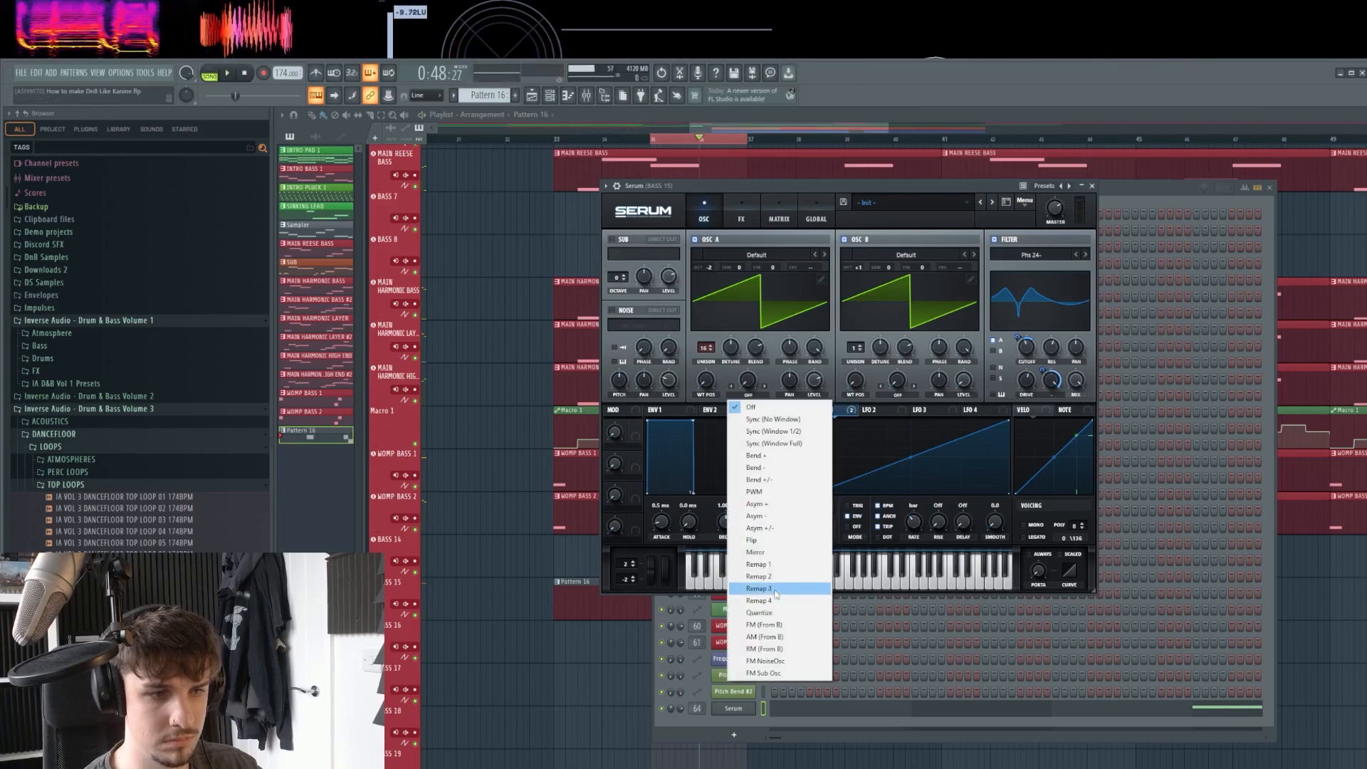
pyautogui.click(764, 624)
pyautogui.press('space')
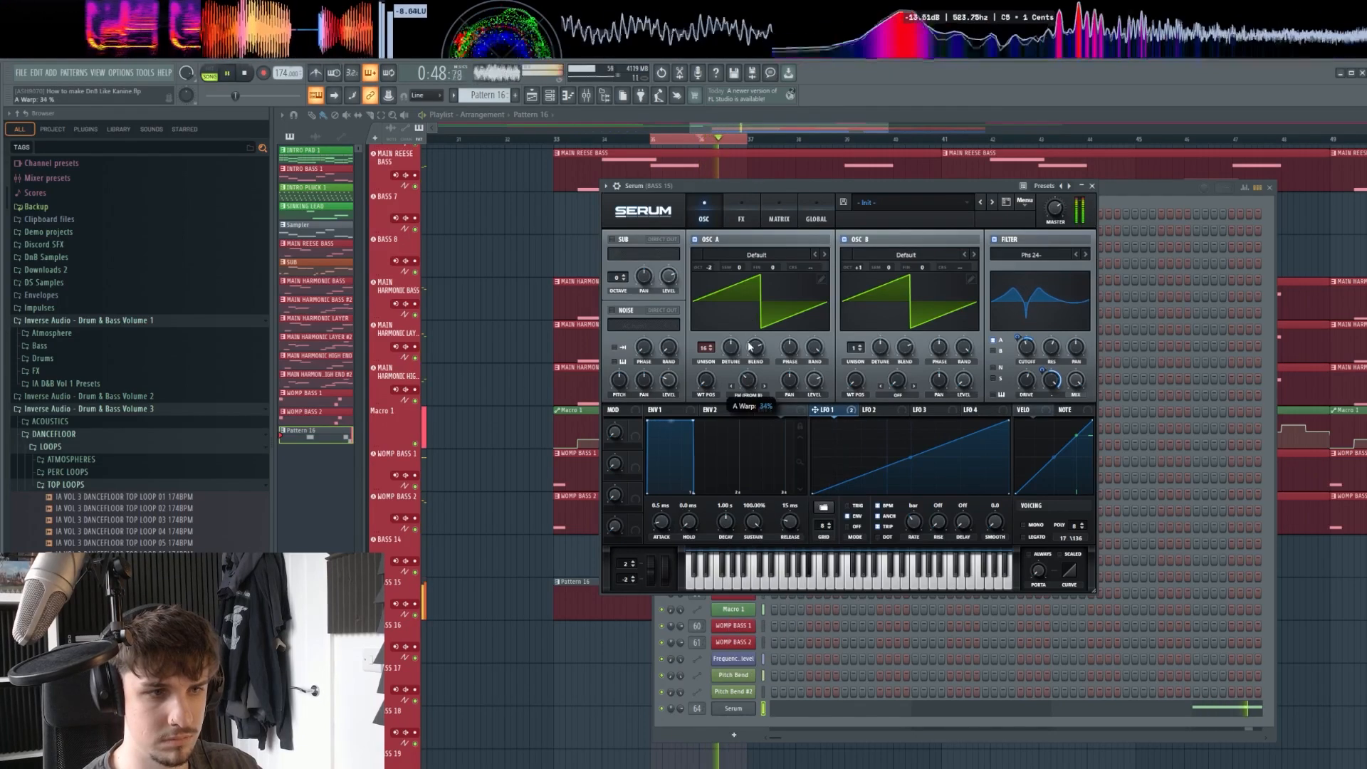
pyautogui.moveTo(748, 347); pyautogui.dragTo(752, 356)
pyautogui.moveTo(749, 378); pyautogui.dragTo(755, 361)
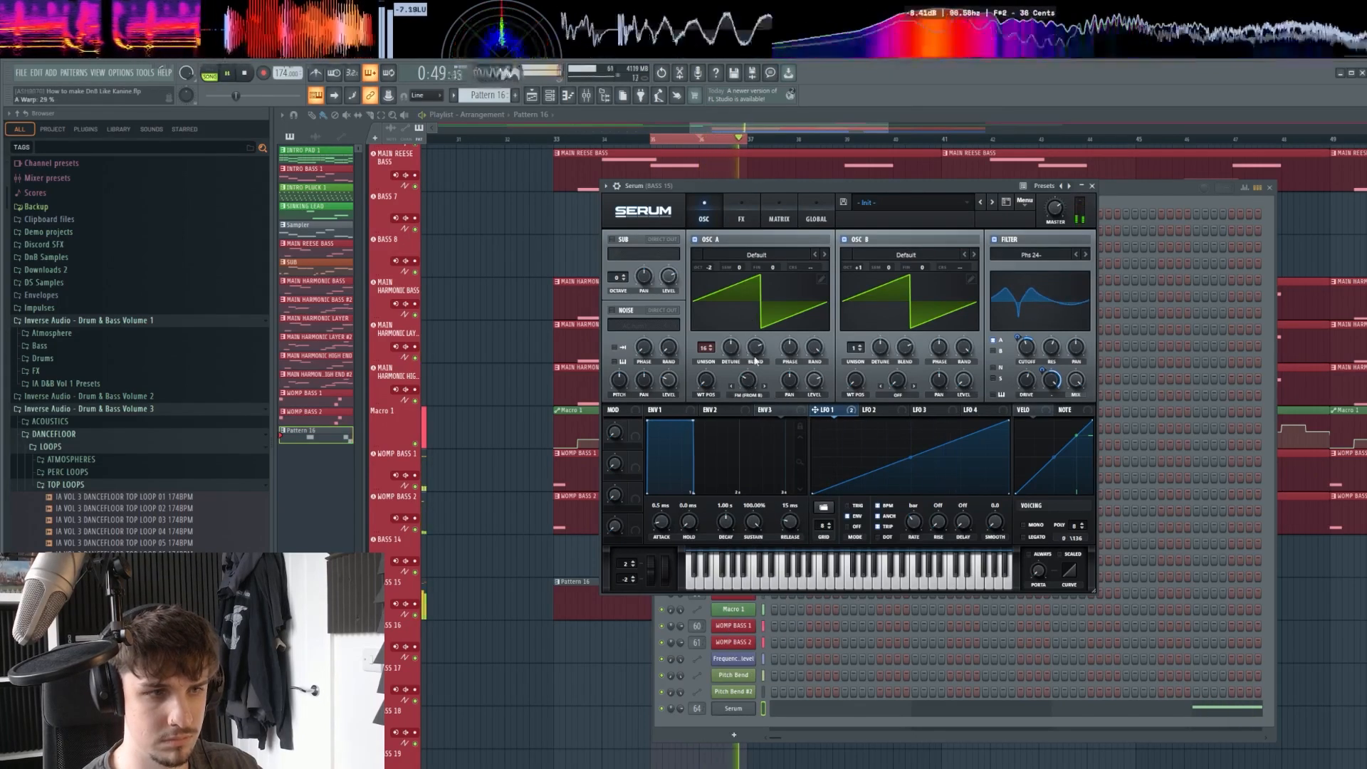
# Add a Tube distortion effect to the Serum patch and raise its drive.
pyautogui.click(741, 215)
pyautogui.click(615, 258)
pyautogui.moveTo(959, 261); pyautogui.dragTo(961, 242)
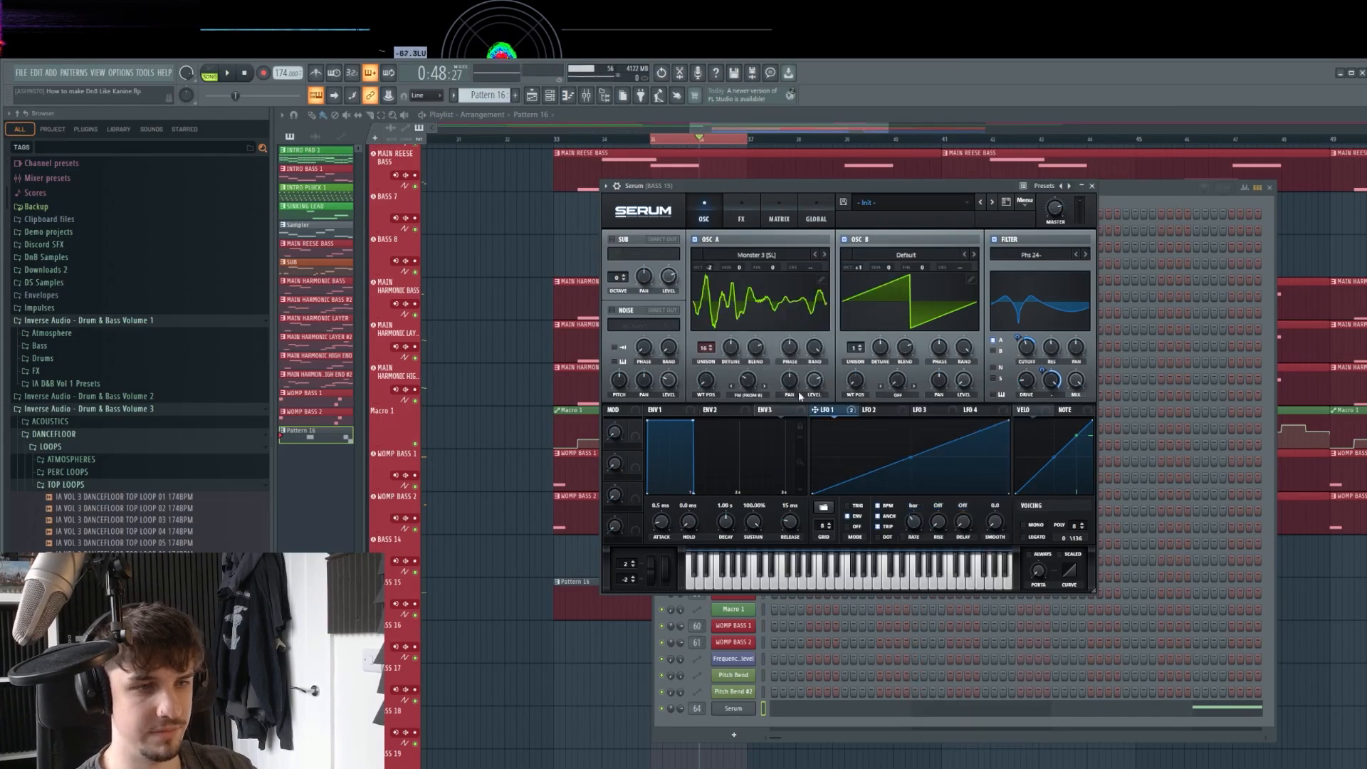
# Load the Monster 3 wavetable in oscillator A and ICanHasKick in oscillator B, and retune both while auditioning the loop.
pyautogui.moveTo(707, 325); pyautogui.dragTo(702, 437)
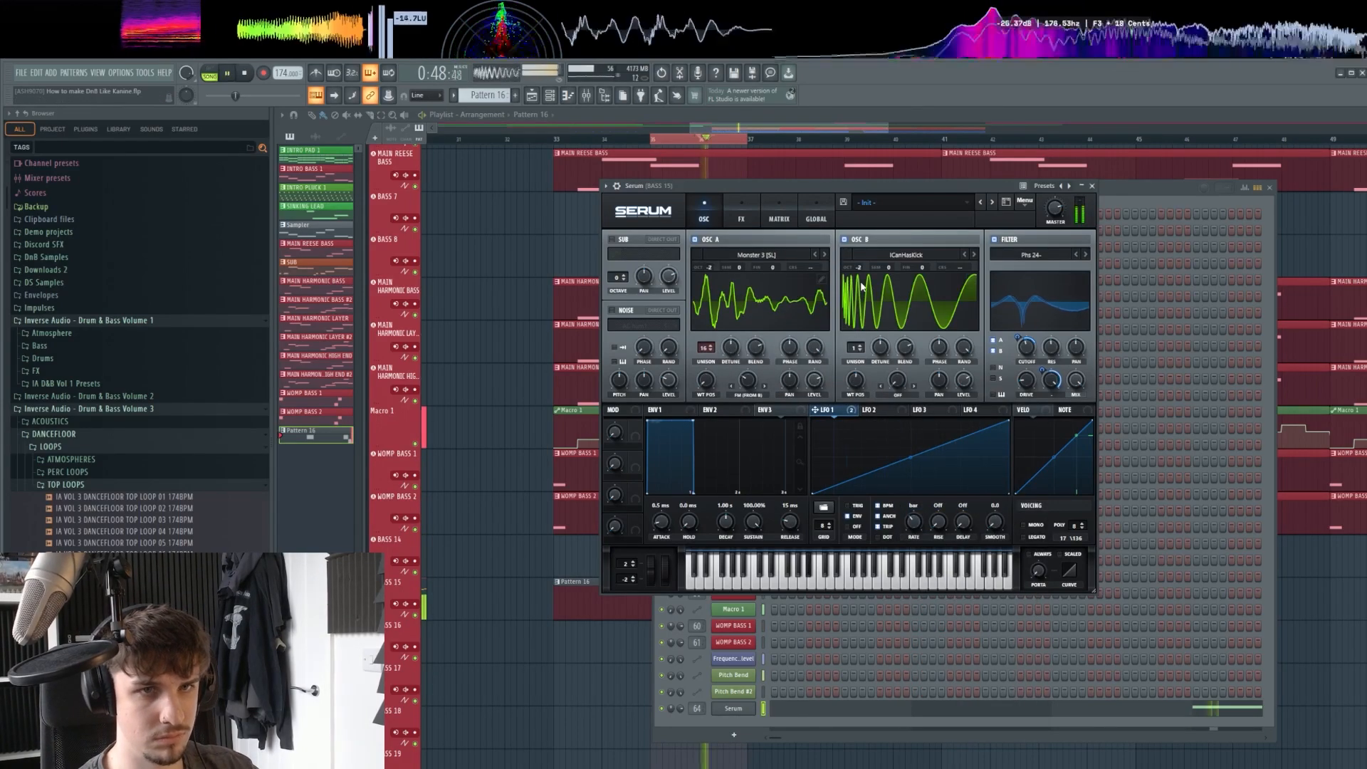
pyautogui.press('space')
pyautogui.moveTo(859, 268); pyautogui.dragTo(859, 256)
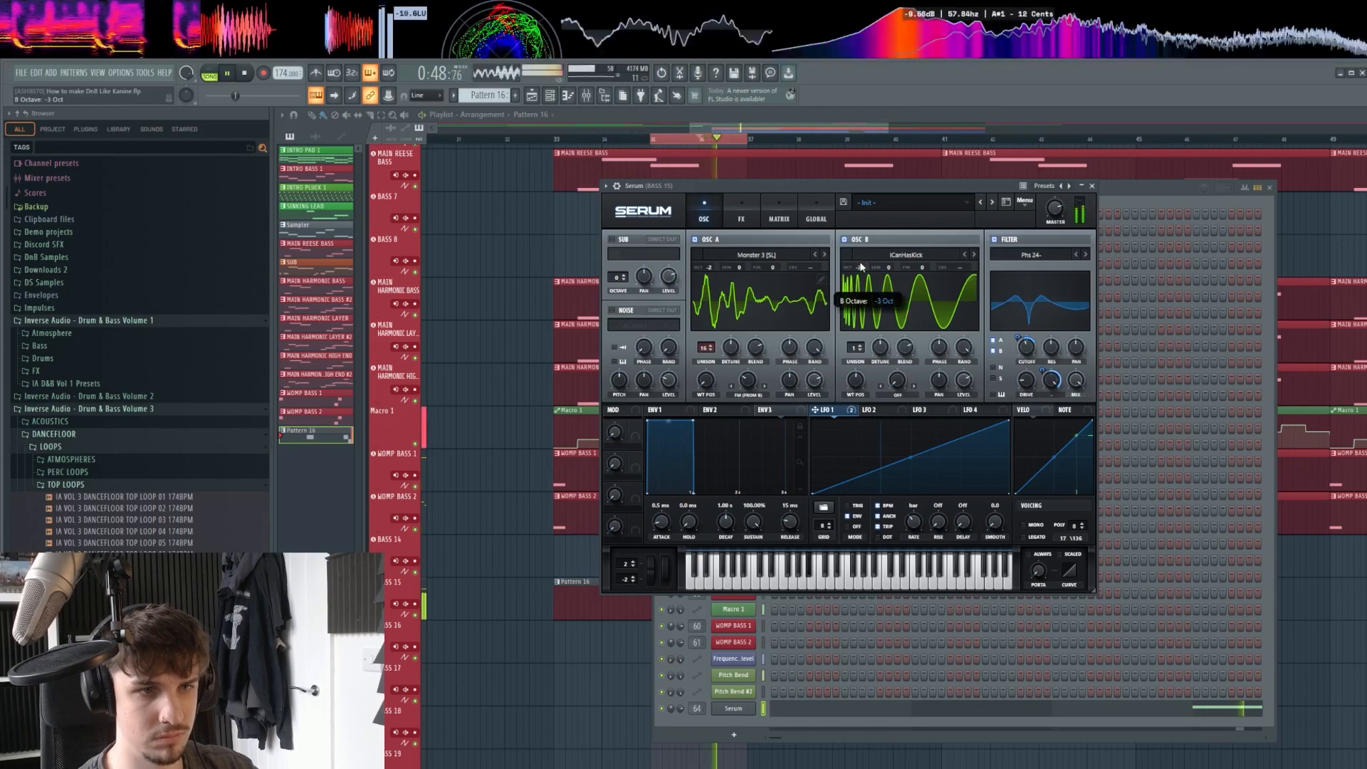
pyautogui.press('space')
pyautogui.press('space')
pyautogui.press('space')
pyautogui.press('space')
pyautogui.moveTo(738, 267); pyautogui.dragTo(712, 252)
pyautogui.press('space')
# Set Serum's effects filter to Low EQ 12 with LFO 1 modulating its cutoff, and close the synth.
pyautogui.click(741, 219)
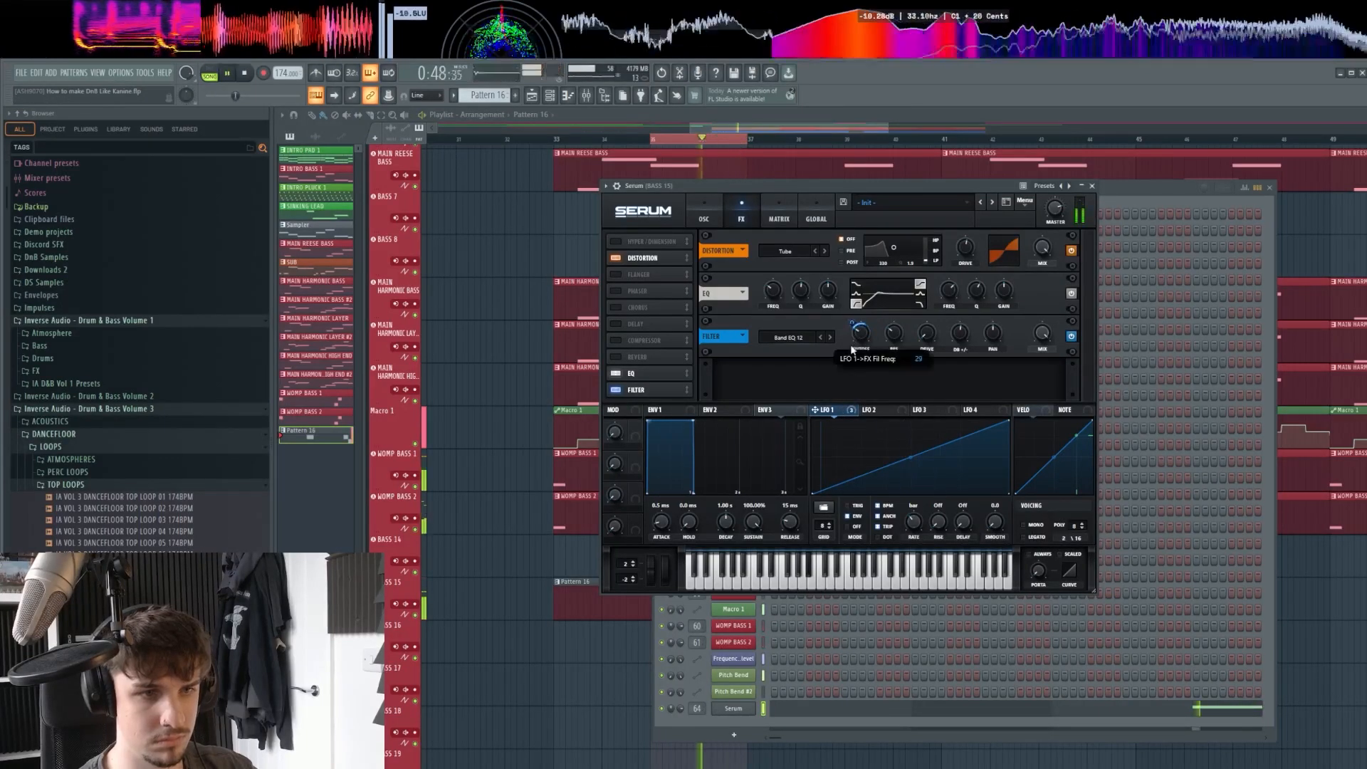
pyautogui.click(823, 337)
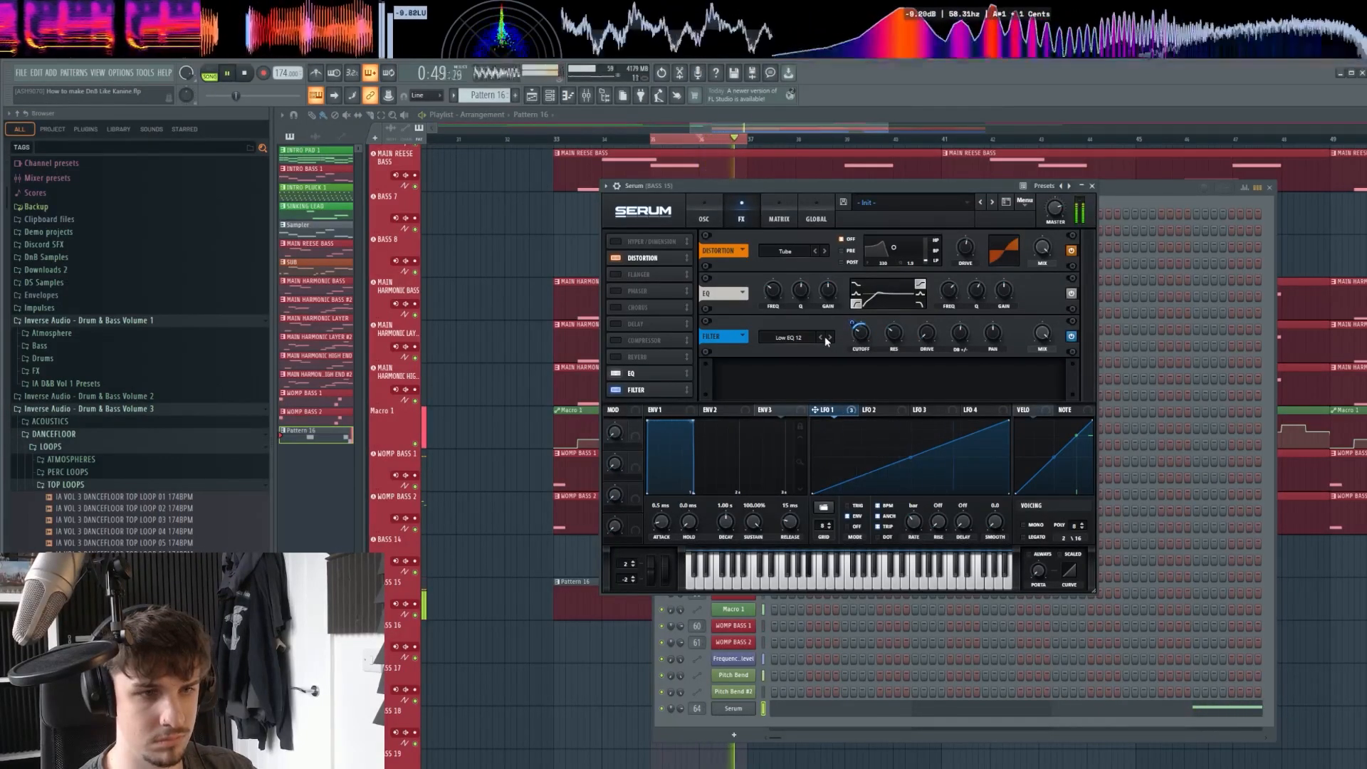
pyautogui.click(704, 218)
pyautogui.click(1092, 186)
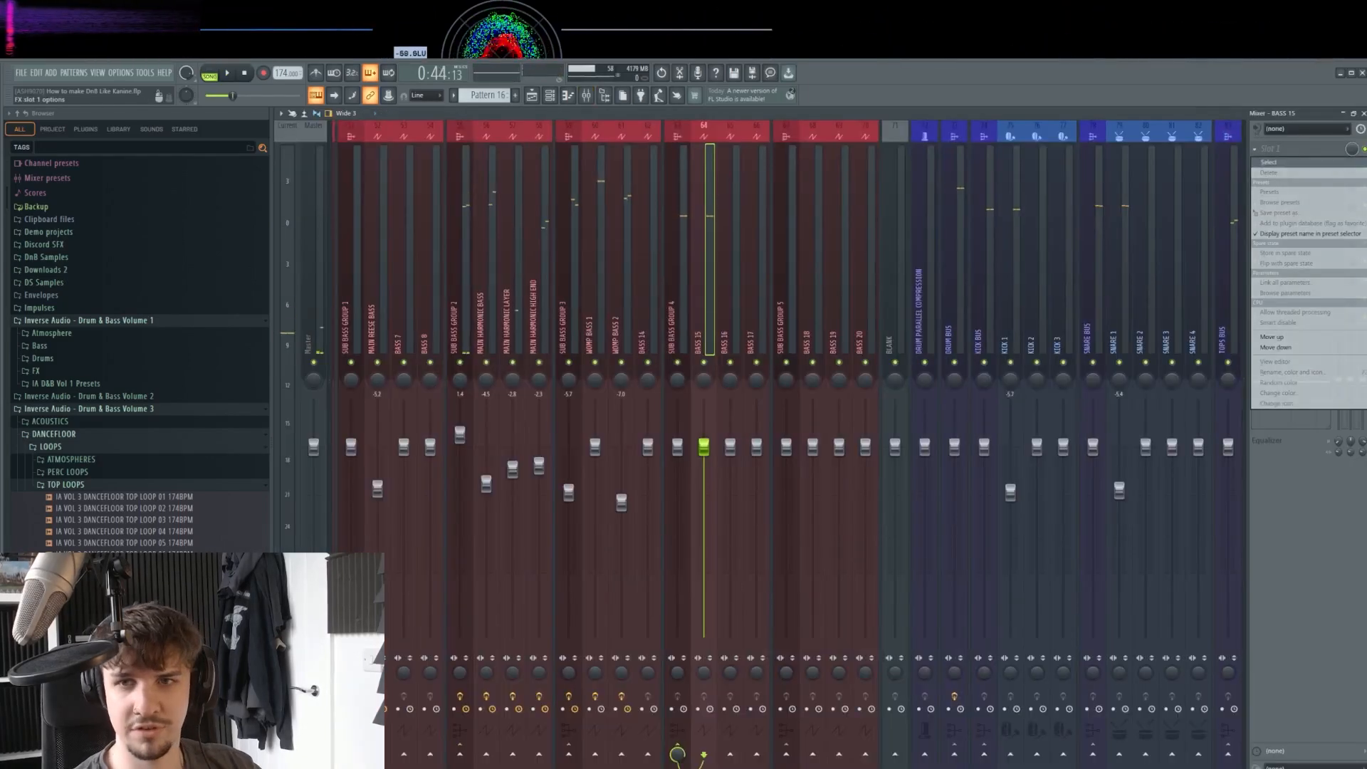
# Insert the stock Frequency Shifter in the first effect slot of the BASS 15 mixer track.
pyautogui.click(1270, 163)
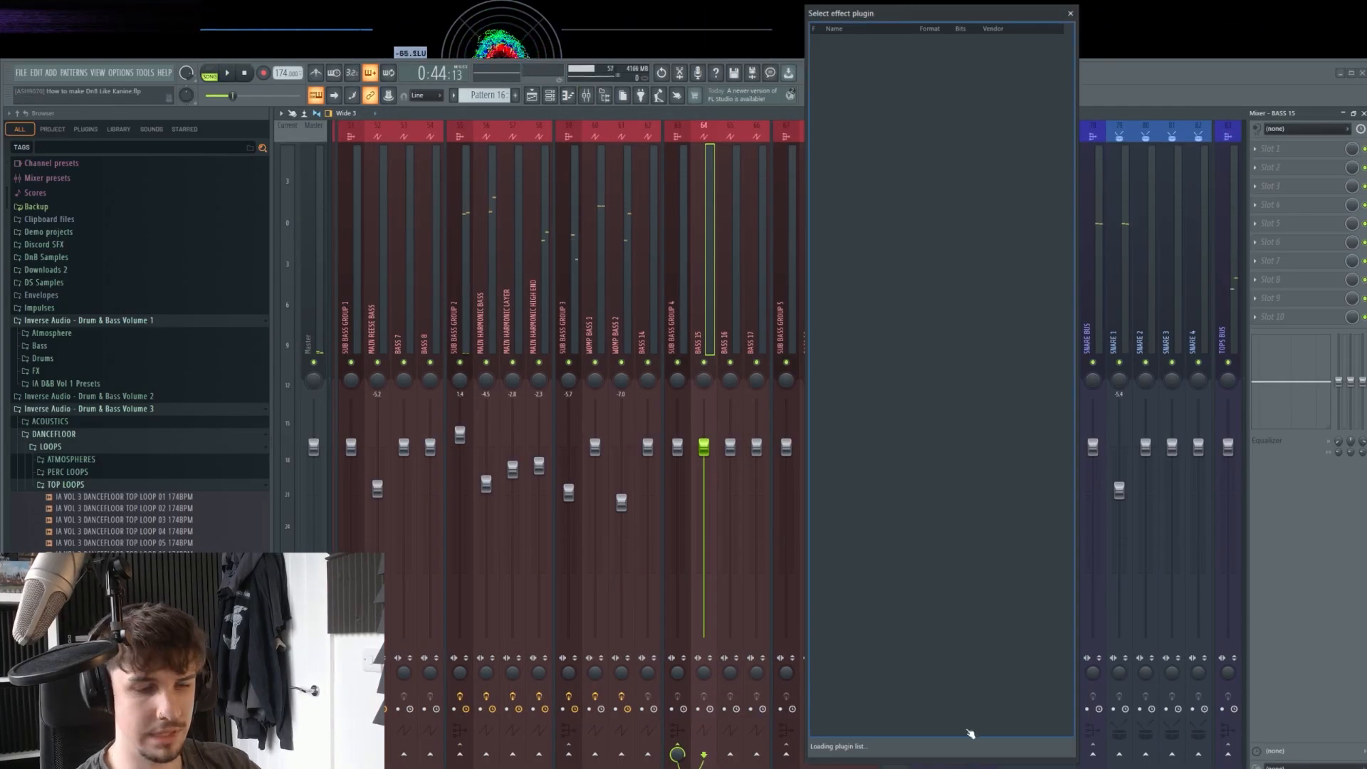
pyautogui.write('freq')
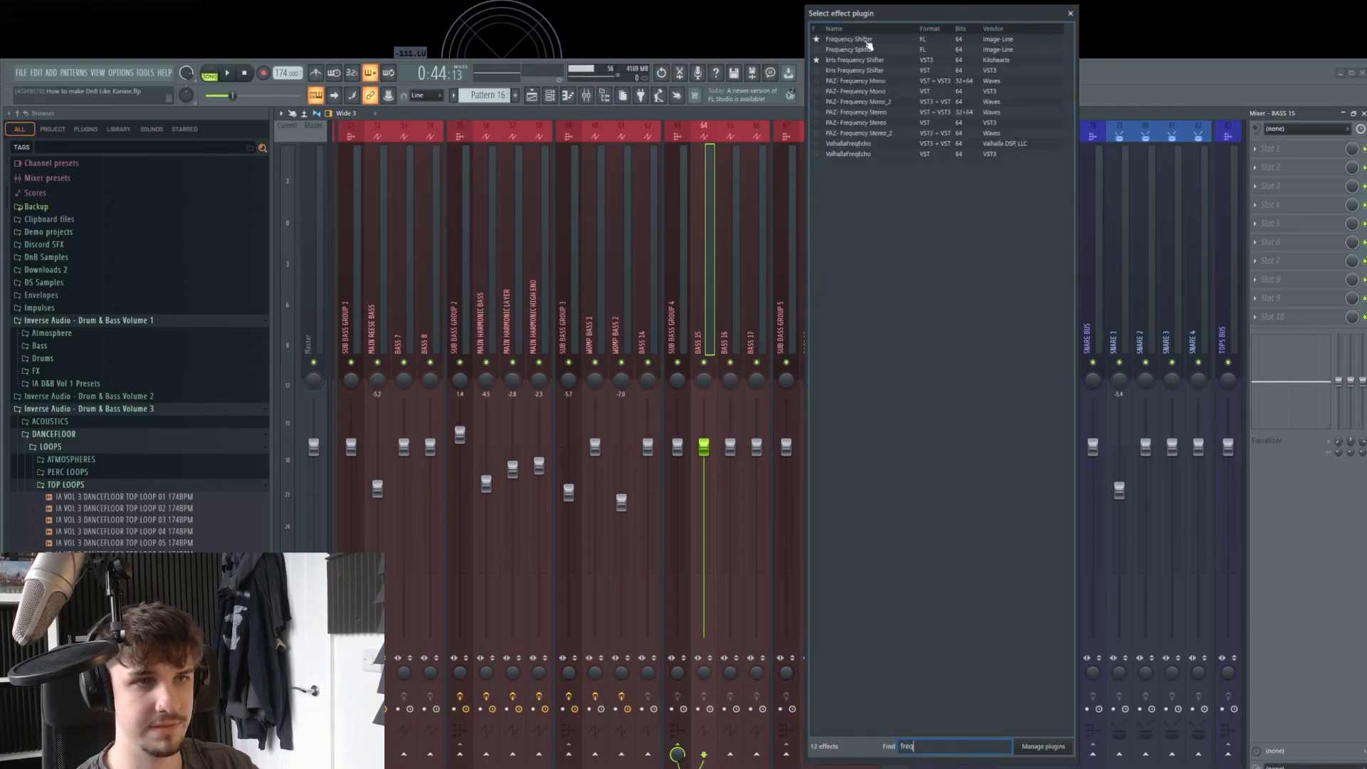
pyautogui.click(869, 44)
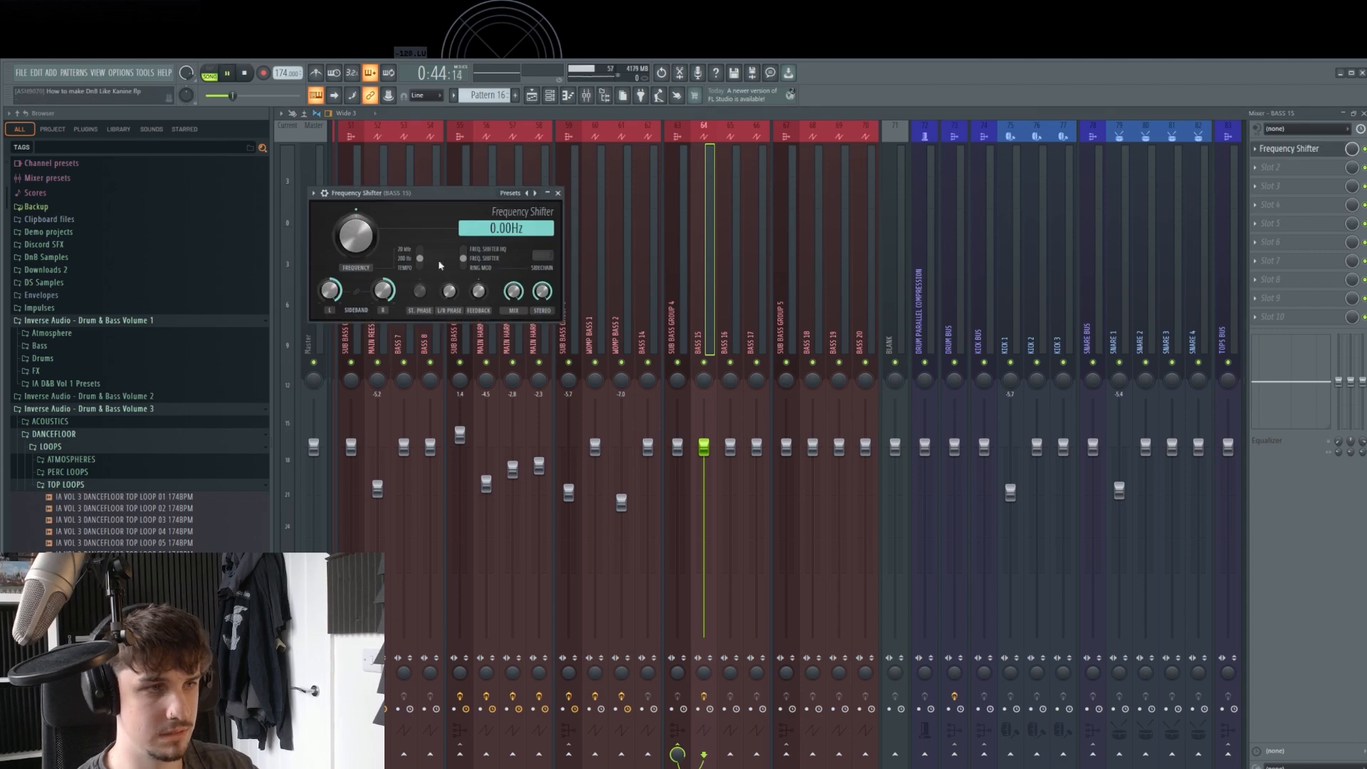
# Set the Frequency Shifter to about 0.97 Hz with more feedback, and lower the BASS 15 fader to -2.1 dB.
pyautogui.press('space')
pyautogui.moveTo(356, 235); pyautogui.dragTo(356, 229)
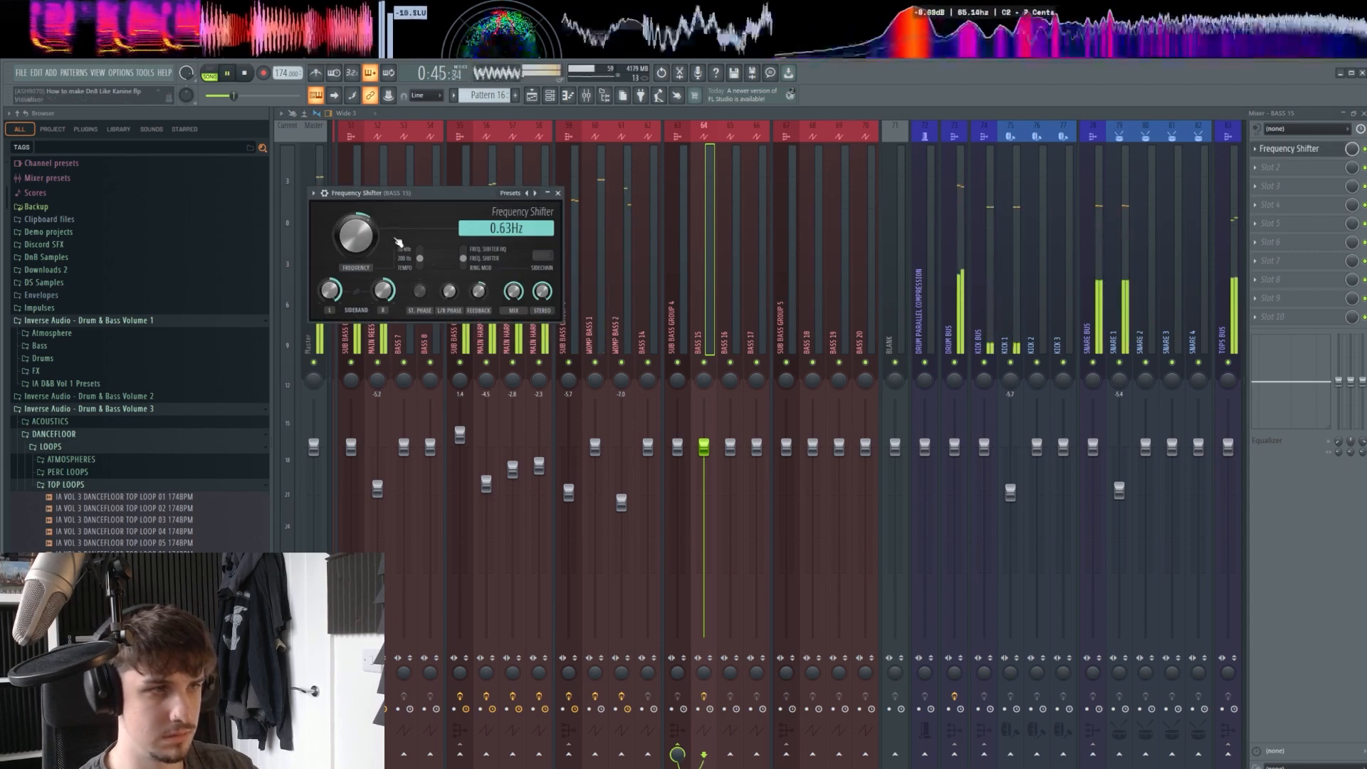
pyautogui.moveTo(481, 294); pyautogui.dragTo(481, 279)
pyautogui.moveTo(457, 192); pyautogui.dragTo(899, 361)
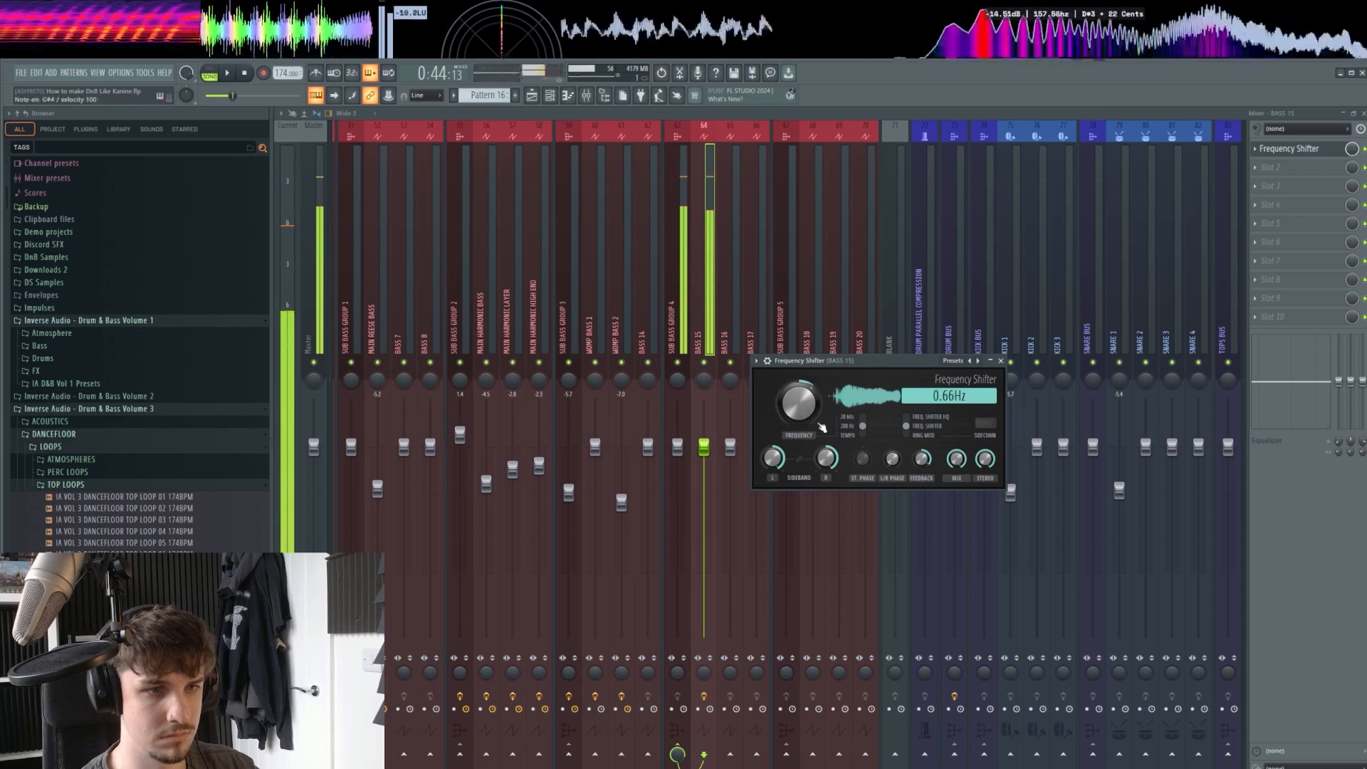
pyautogui.press('space')
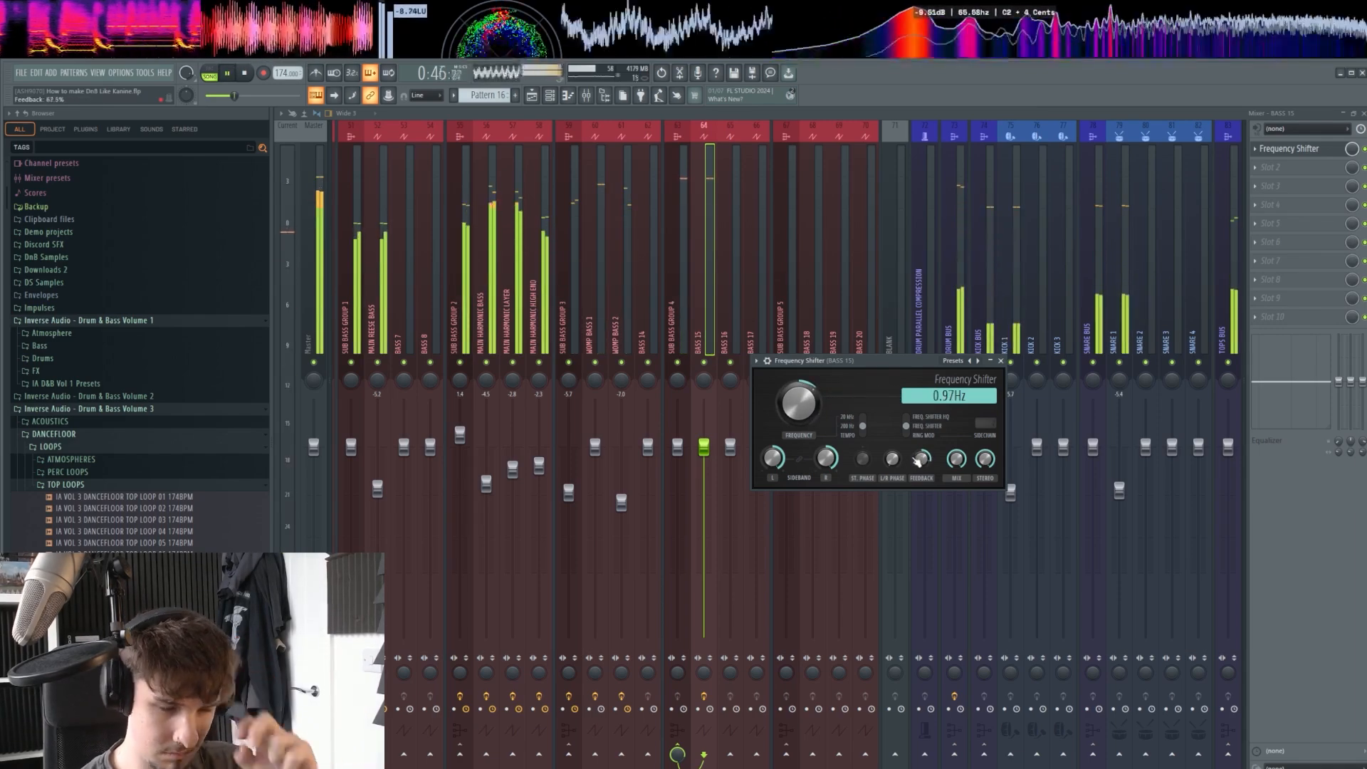
pyautogui.moveTo(704, 447); pyautogui.dragTo(703, 465)
pyautogui.press('space')
# Move the Frequency Shifter down to the second effect slot and reduce its feedback slightly.
pyautogui.scroll(-1, 1292, 151)
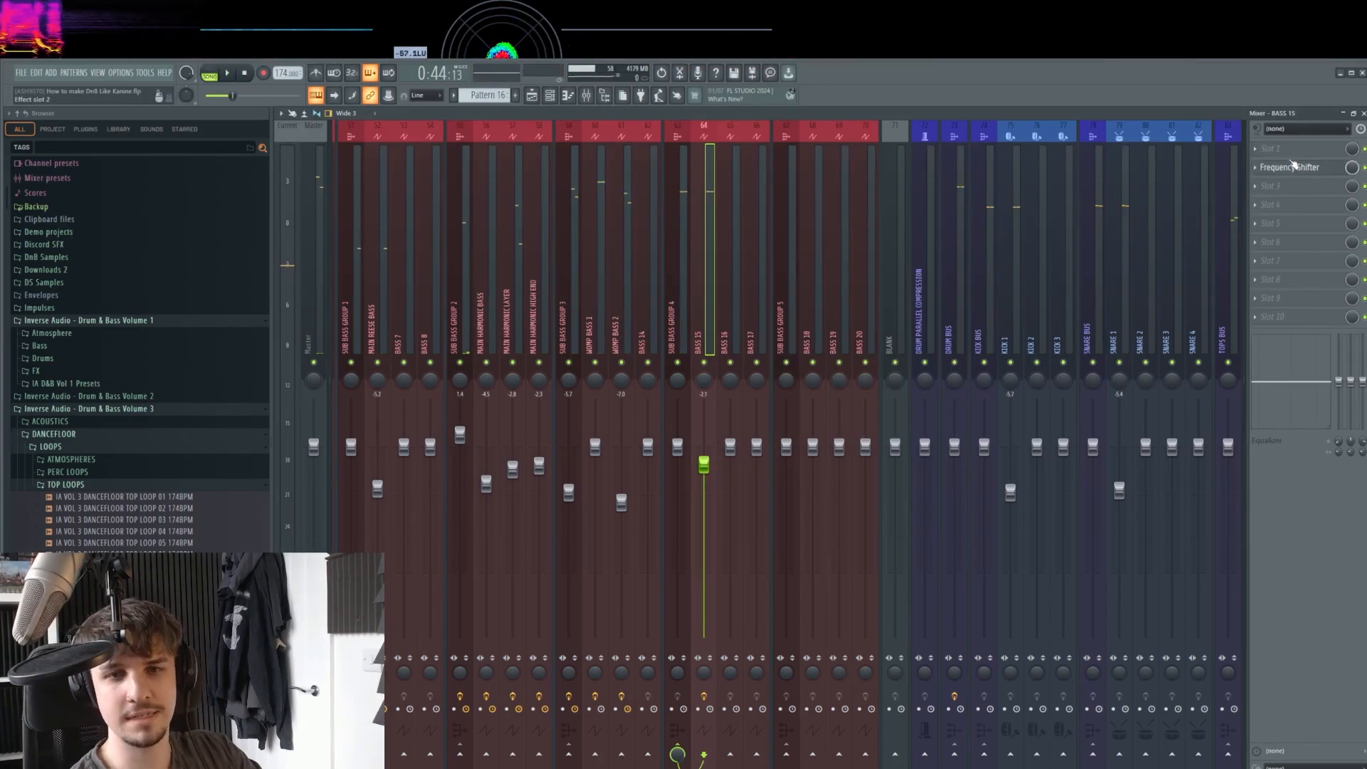
pyautogui.click(1292, 168)
pyautogui.moveTo(923, 467); pyautogui.dragTo(924, 477)
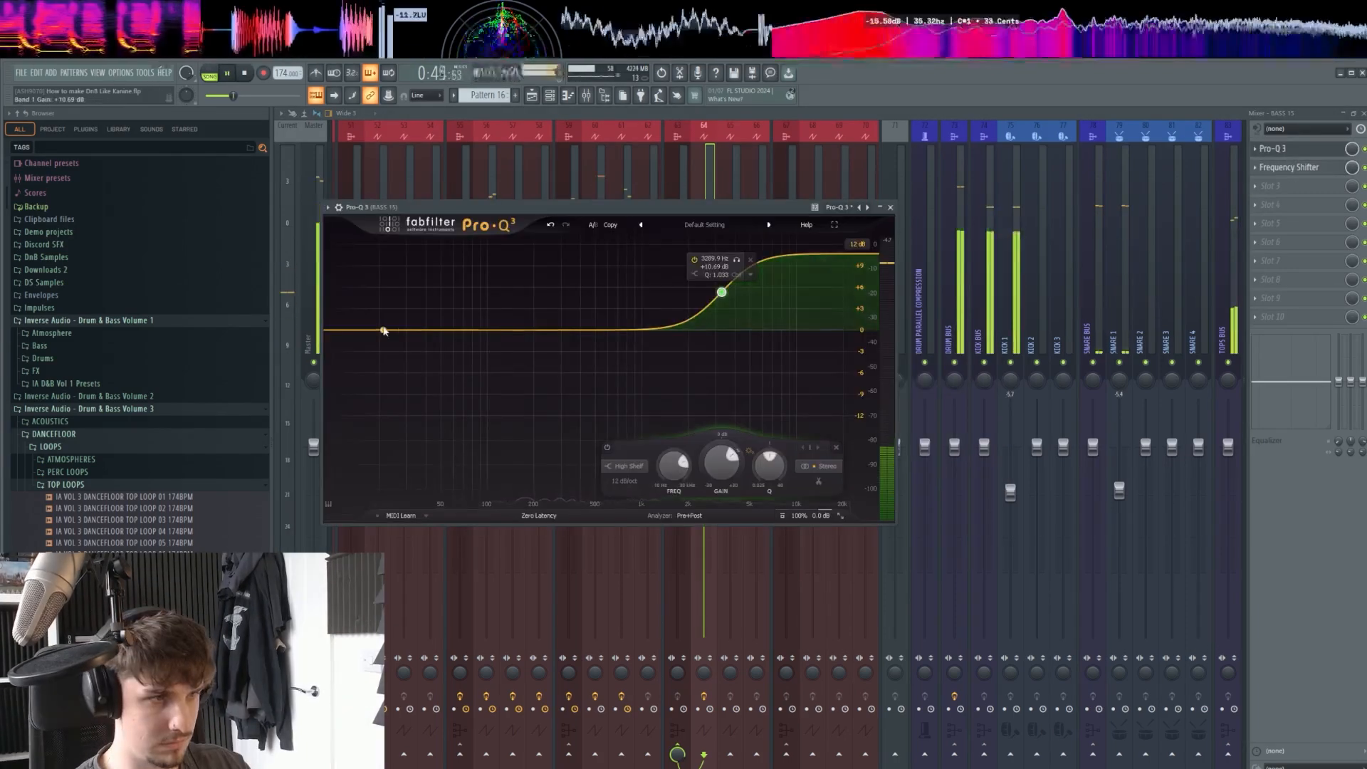
# Add a 30 dB/oct low cut in BASS 15's Pro-Q 3 and lower the high shelf's frequency, with a gain of about +6.54 dB.
pyautogui.moveTo(388, 330); pyautogui.dragTo(392, 413)
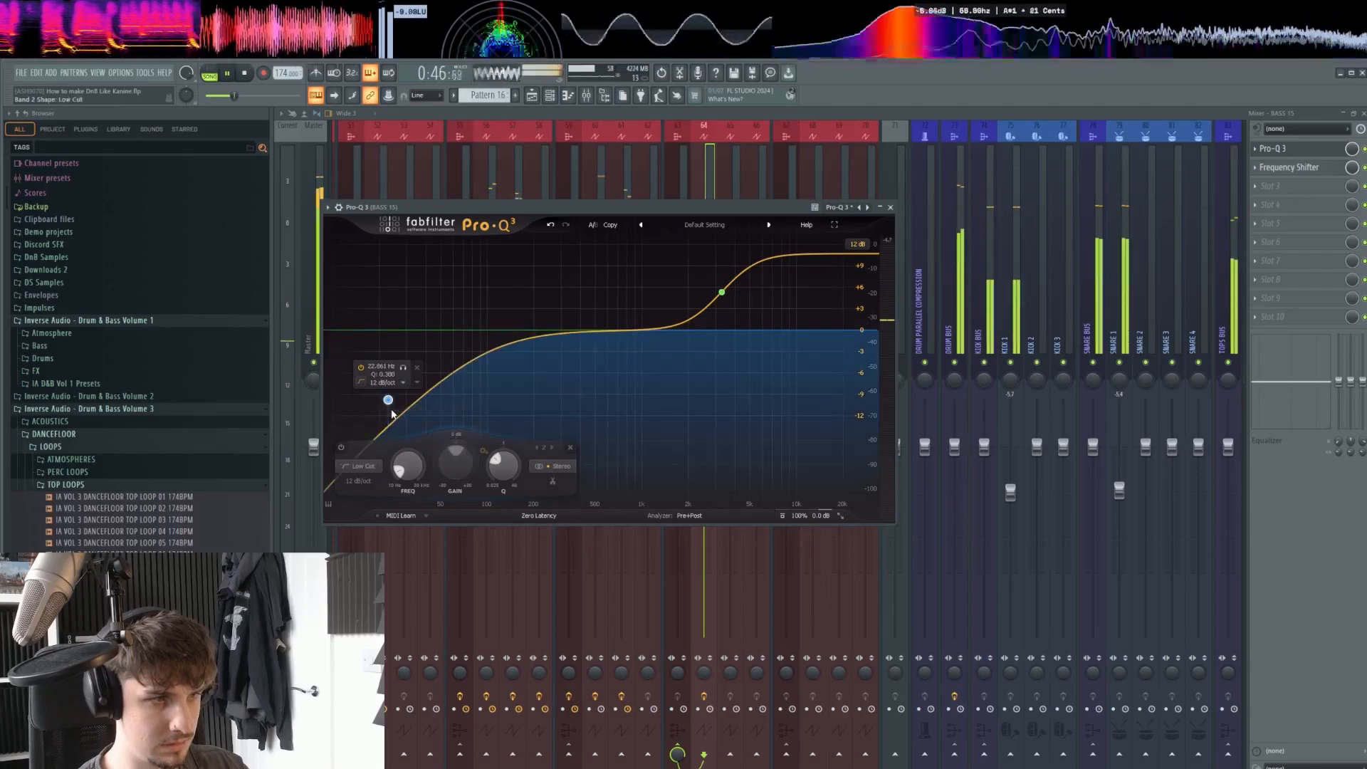
pyautogui.scroll(3, 389, 384)
pyautogui.moveTo(722, 292); pyautogui.dragTo(647, 308)
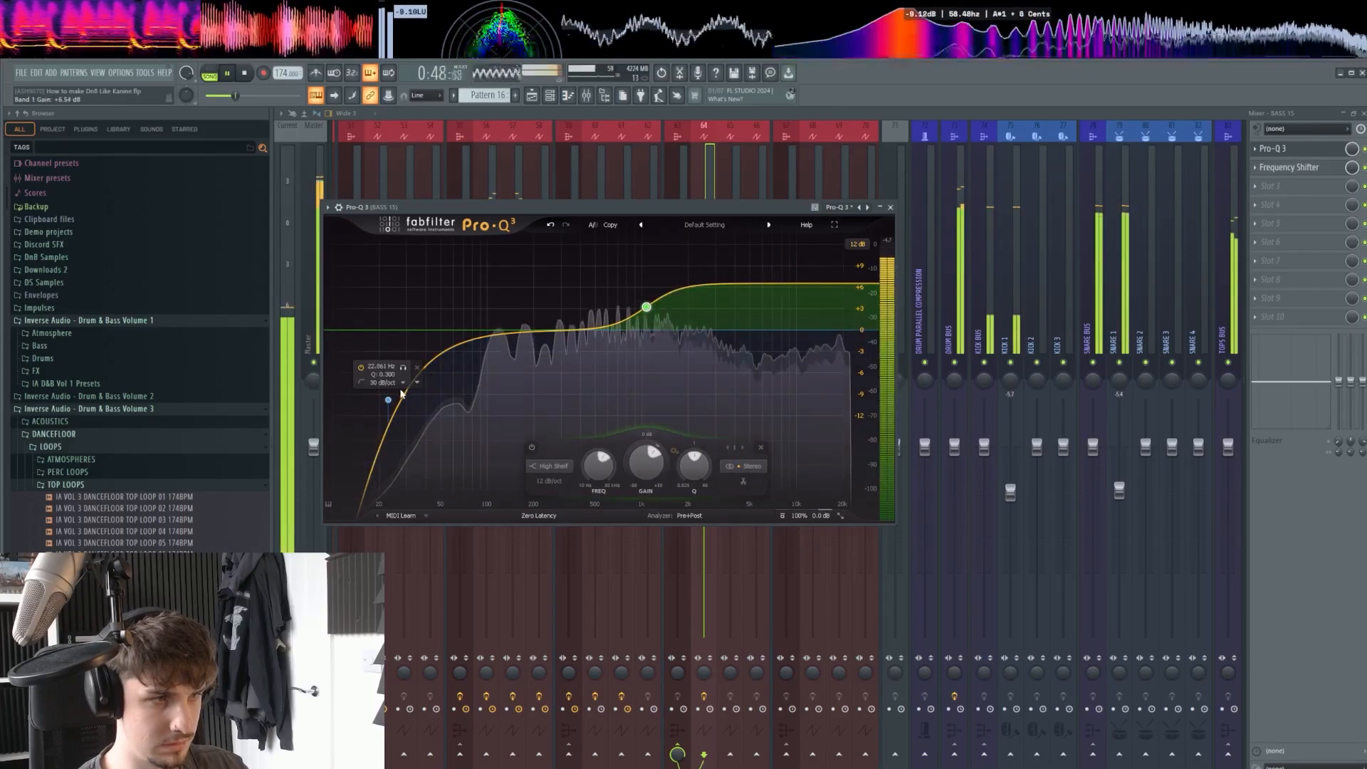
pyautogui.moveTo(401, 393); pyautogui.dragTo(436, 390)
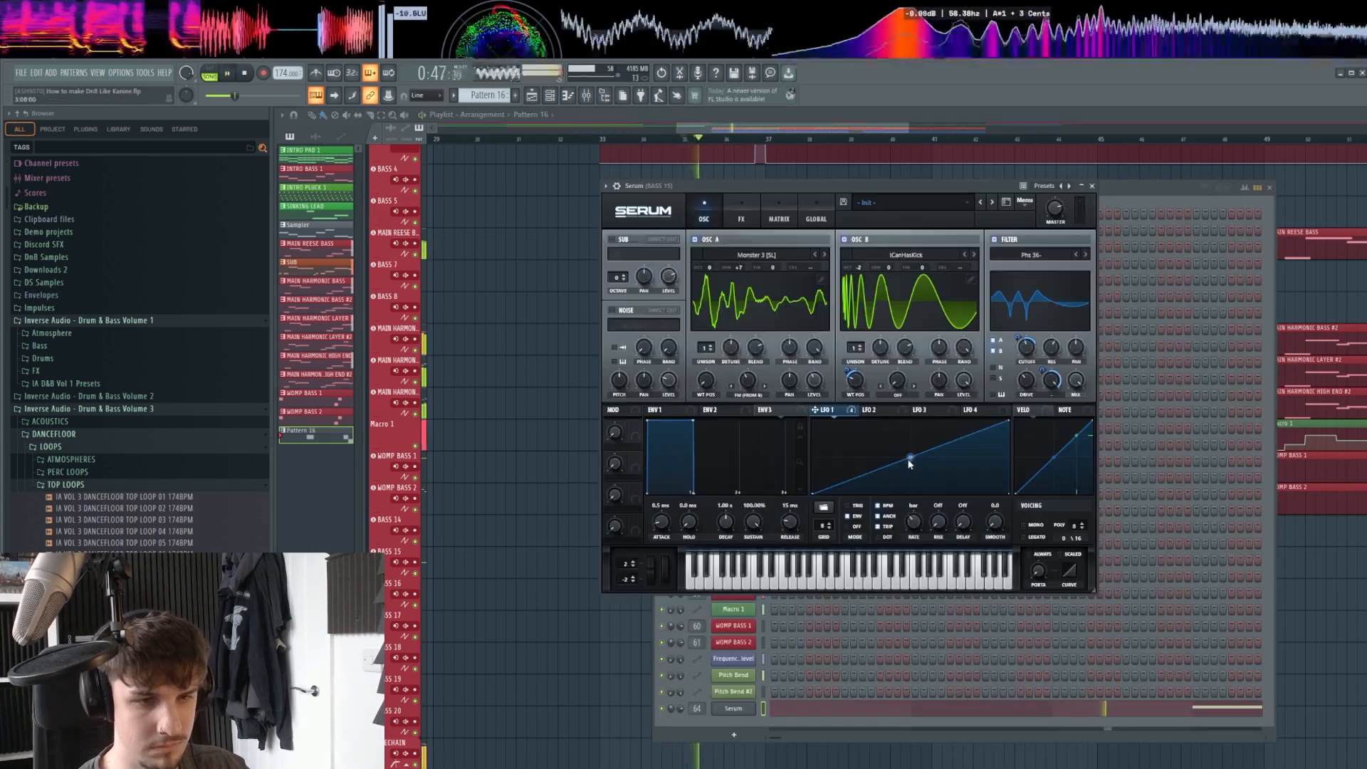
# Bend Serum's LFO 1 ramp upward into a fast-rising curve and audition it.
pyautogui.moveTo(910, 459); pyautogui.dragTo(912, 447)
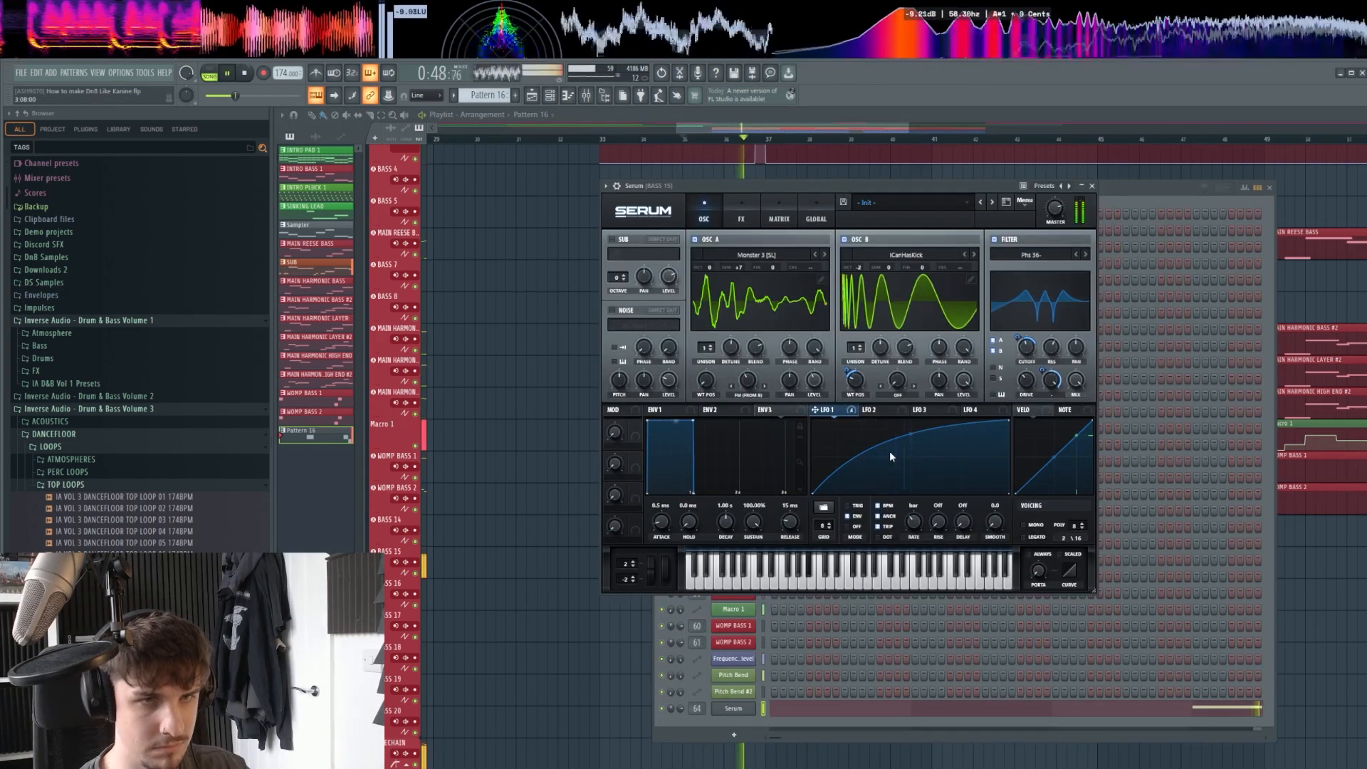
pyautogui.press('space')
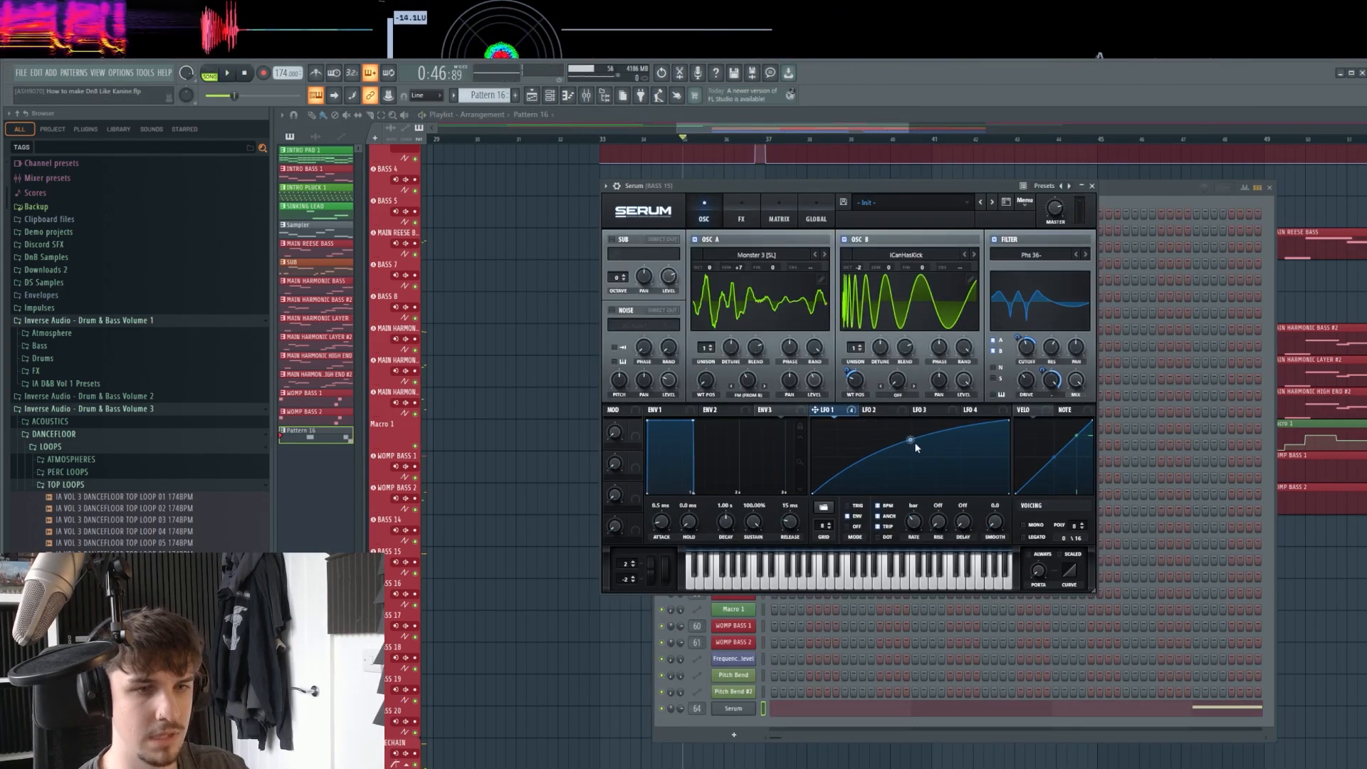
# Duplicate the BASS 15 Serum channel with its notes and route the copy, Serum #2, to mixer track 65 (BASS 16).
pyautogui.press('space')
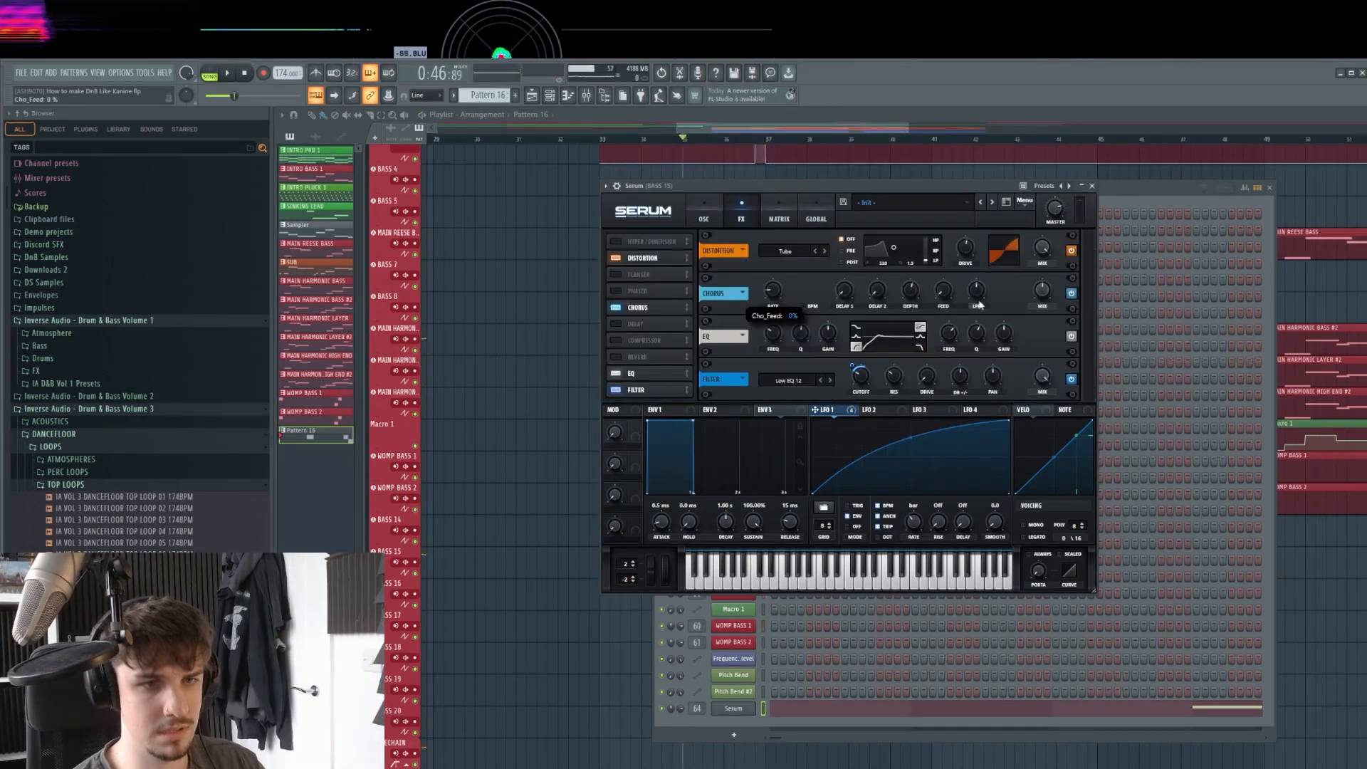
pyautogui.press('space')
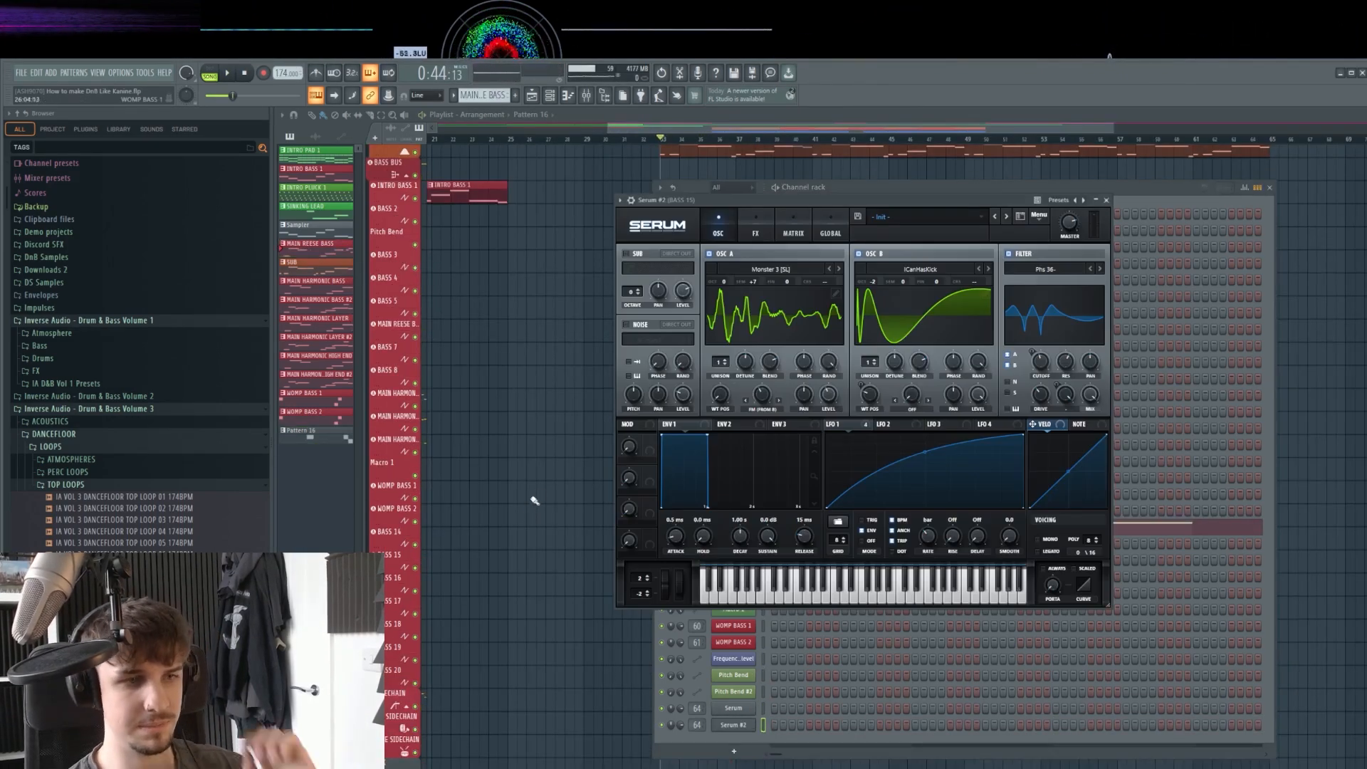
pyautogui.click(531, 497)
pyautogui.click(726, 569)
pyautogui.click(549, 95)
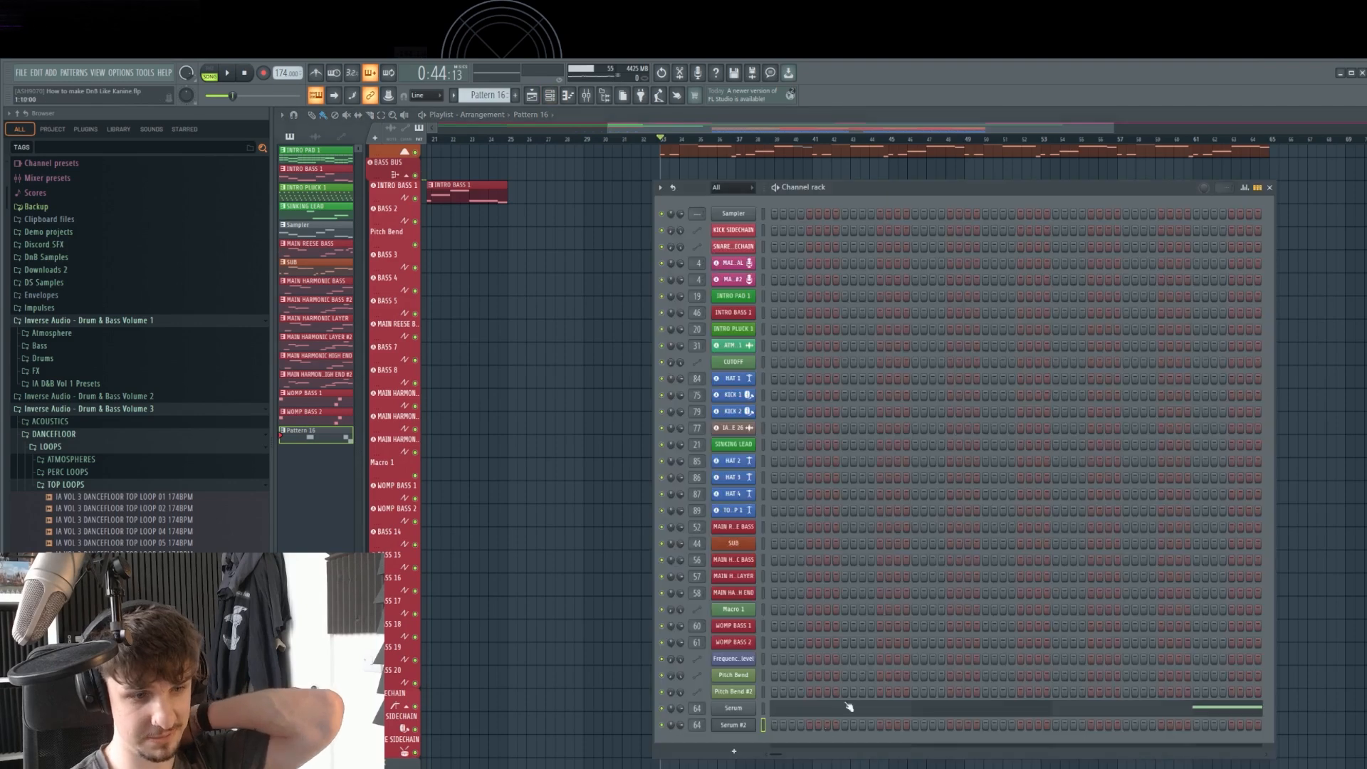
pyautogui.click(762, 724)
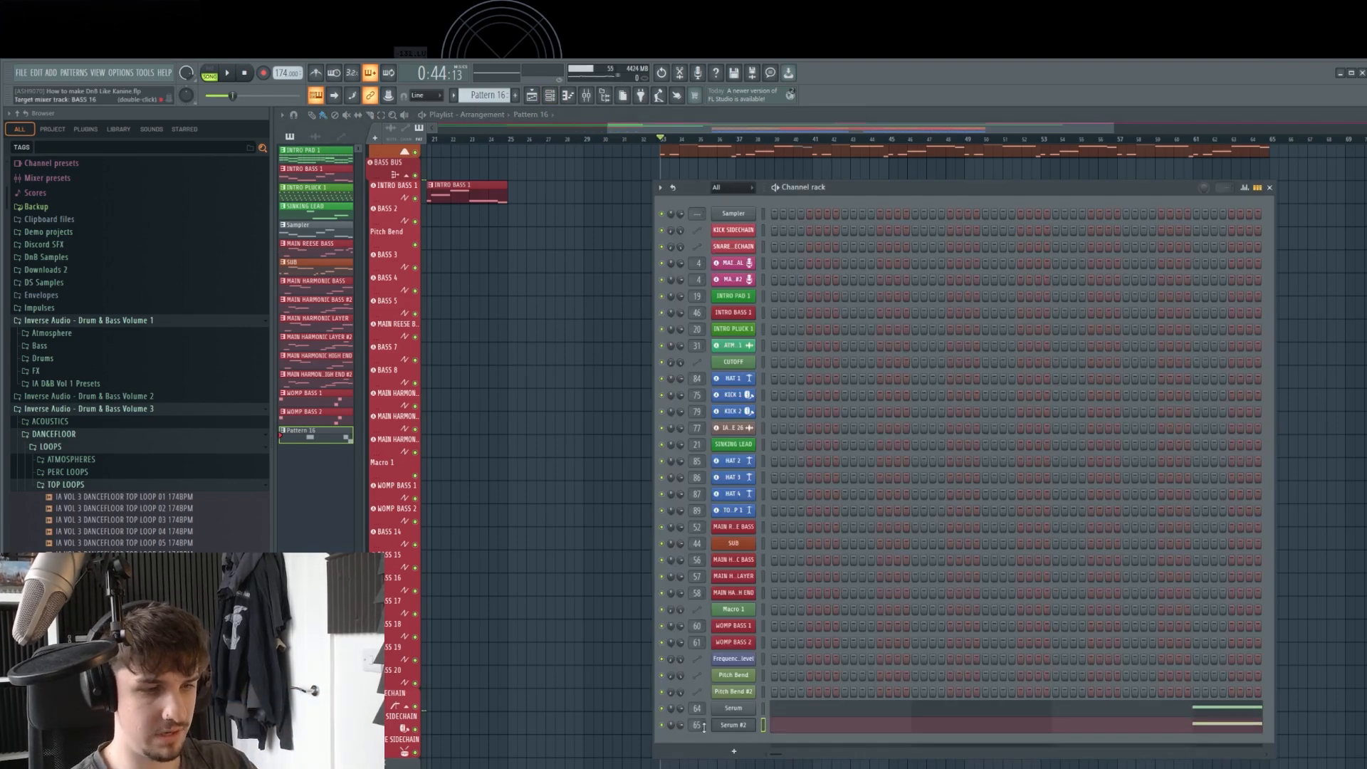
pyautogui.click(738, 726)
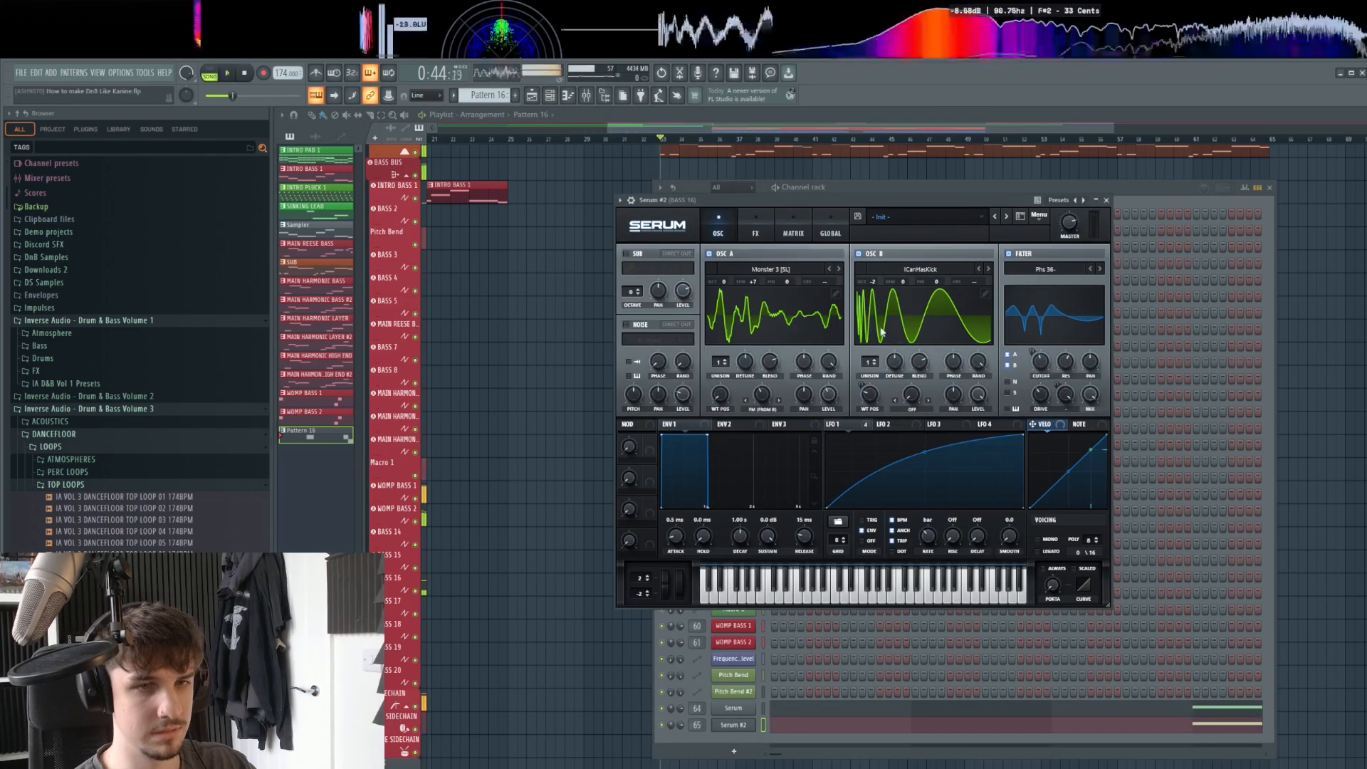
# Load the Acid wavetable into Serum #2's oscillator A, adjust its wavetable position and audition it.
pyautogui.click(765, 269)
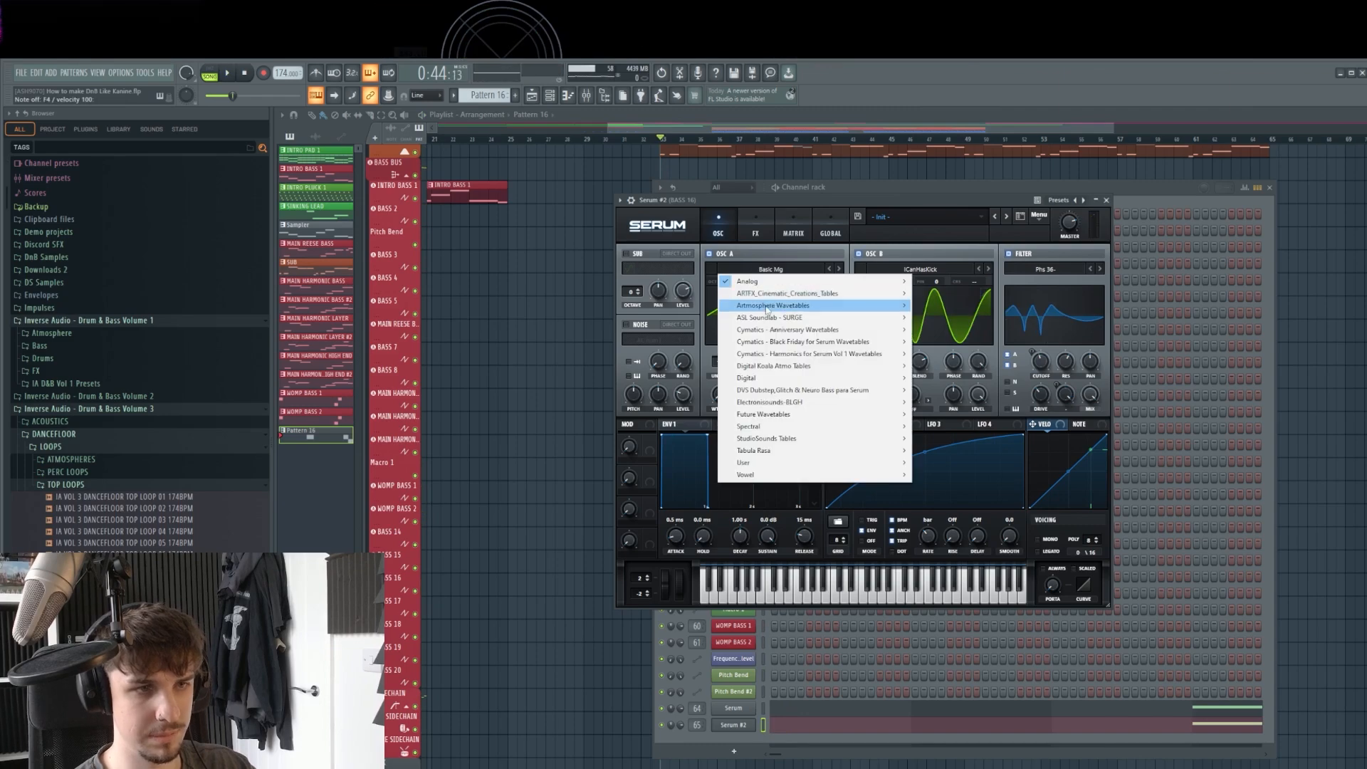
pyautogui.moveTo(753, 283)
pyautogui.click(940, 293)
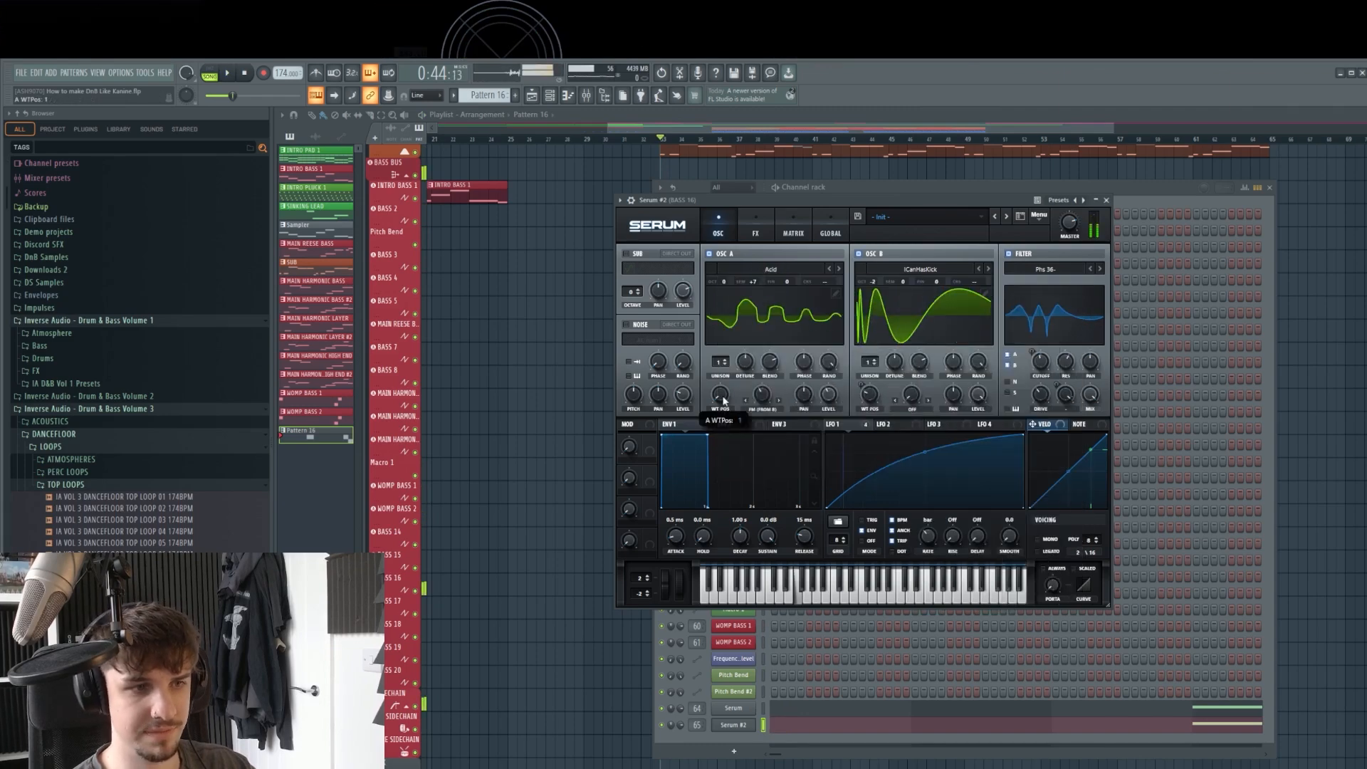
pyautogui.moveTo(722, 396)
pyautogui.mouseDown()
pyautogui.moveTo(713, 336)
pyautogui.moveTo(726, 400)
pyautogui.mouseUp()
pyautogui.press('space')
pyautogui.click(942, 270)
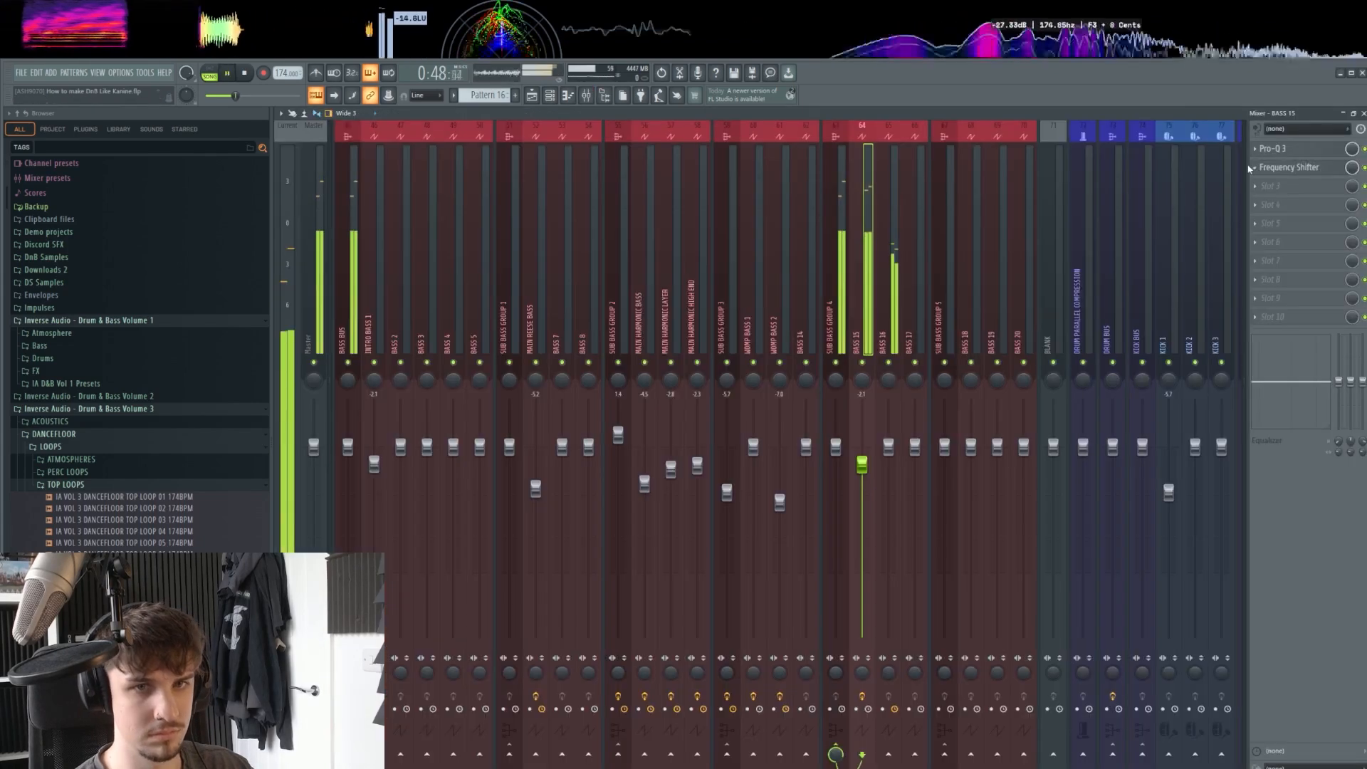
# Copy the Frequency Shifter from BASS 15 to BASS 16 and add a Pro-Q 3 after it.
pyautogui.click(1254, 168)
pyautogui.moveTo(1285, 232); pyautogui.dragTo(892, 321)
pyautogui.rightClick(889, 363)
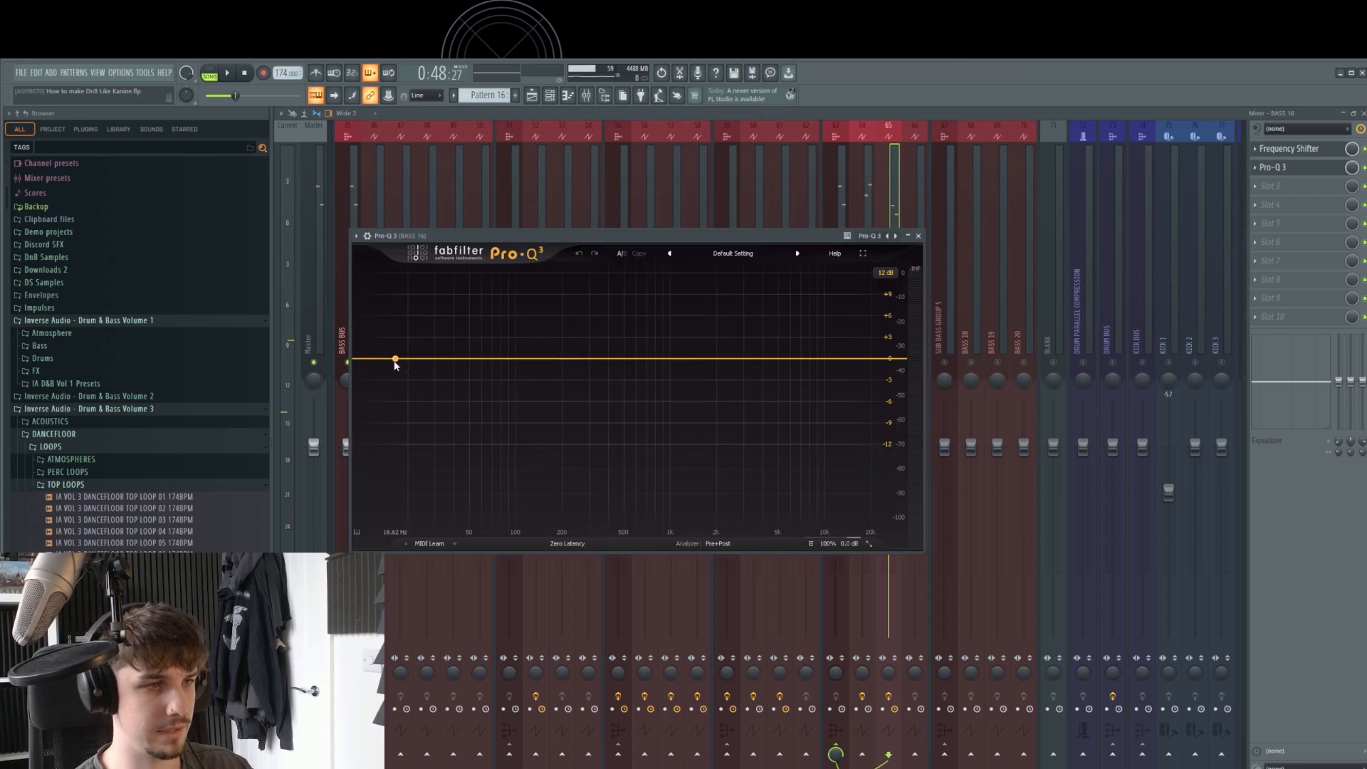
# In BASS 16's Pro-Q 3, add a steep low cut at about 50 Hz and a bell dip of about -4.15 dB just above 200 Hz.
pyautogui.click(399, 377)
pyautogui.click(371, 412)
pyautogui.click(391, 425)
pyautogui.press('space')
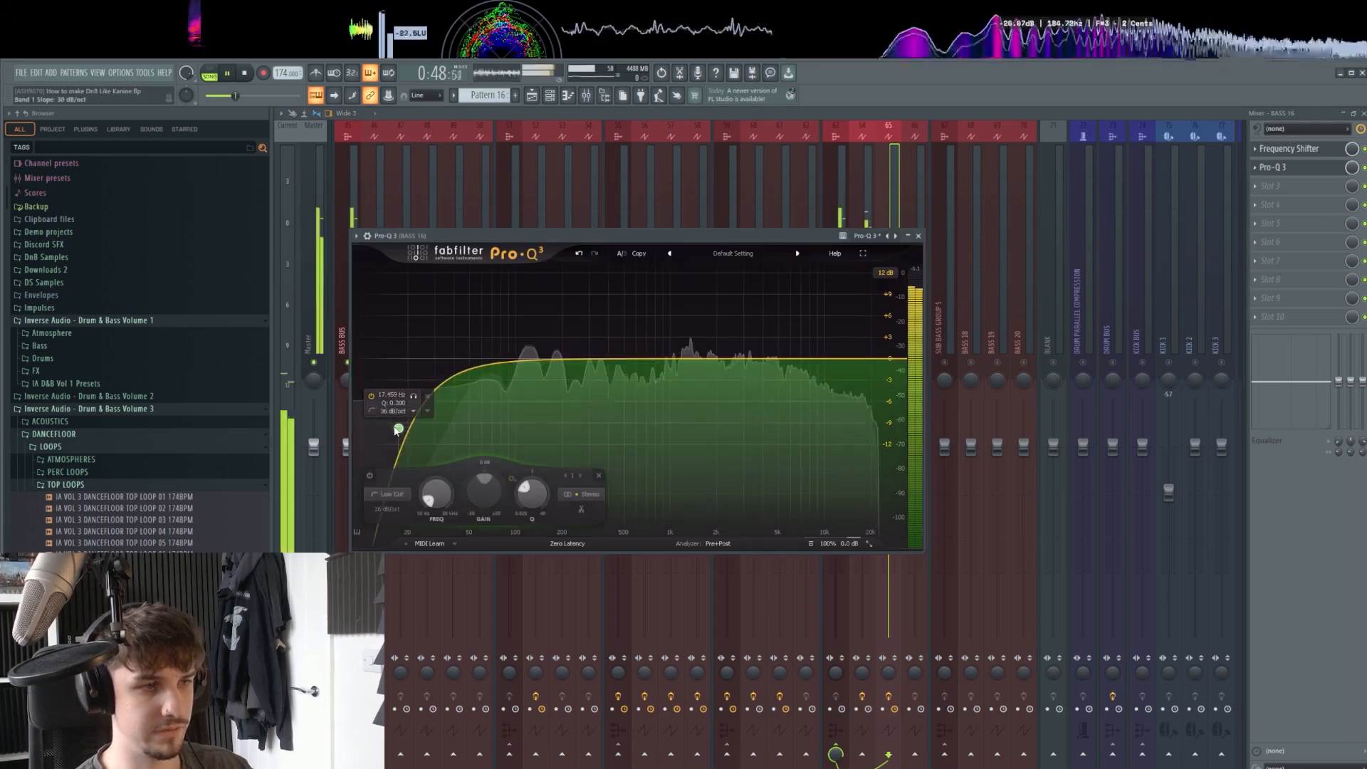
pyautogui.moveTo(398, 427); pyautogui.dragTo(469, 397)
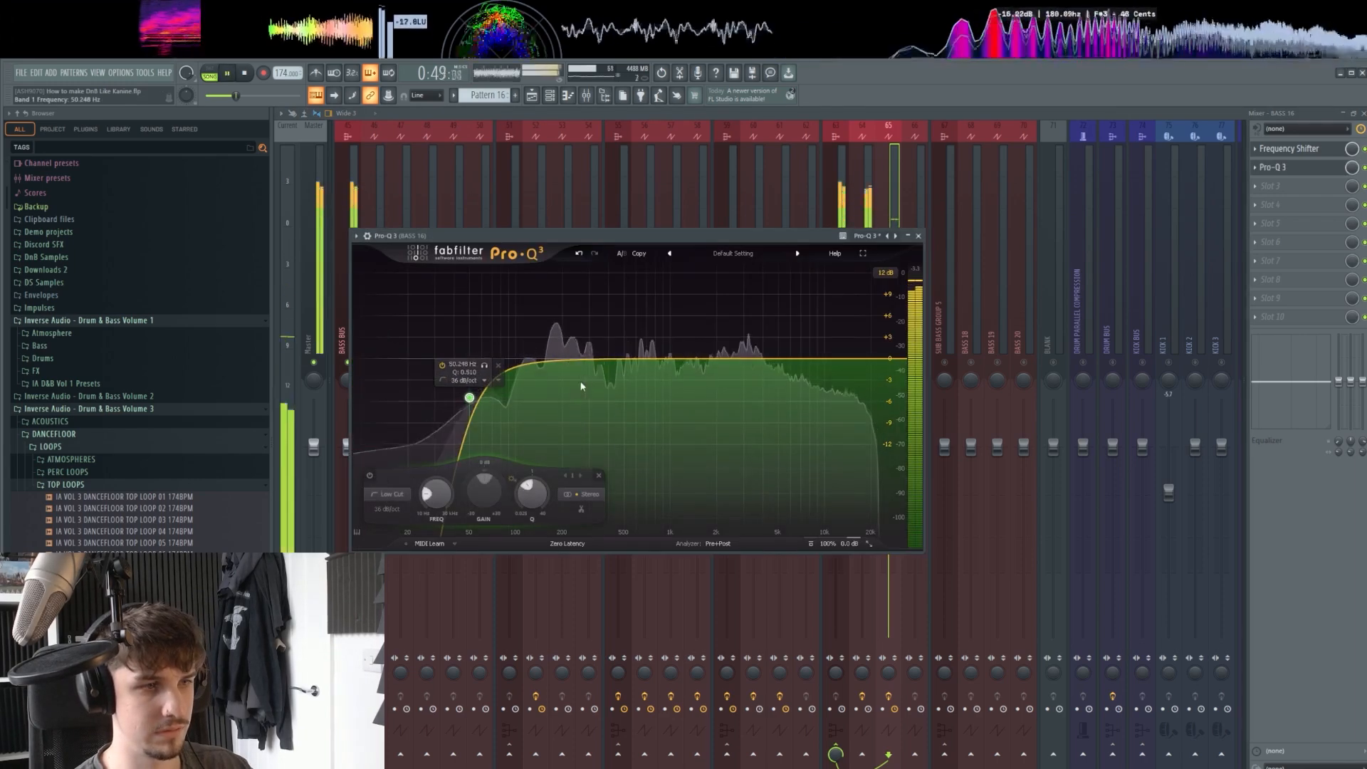
pyautogui.moveTo(565, 359); pyautogui.dragTo(566, 388)
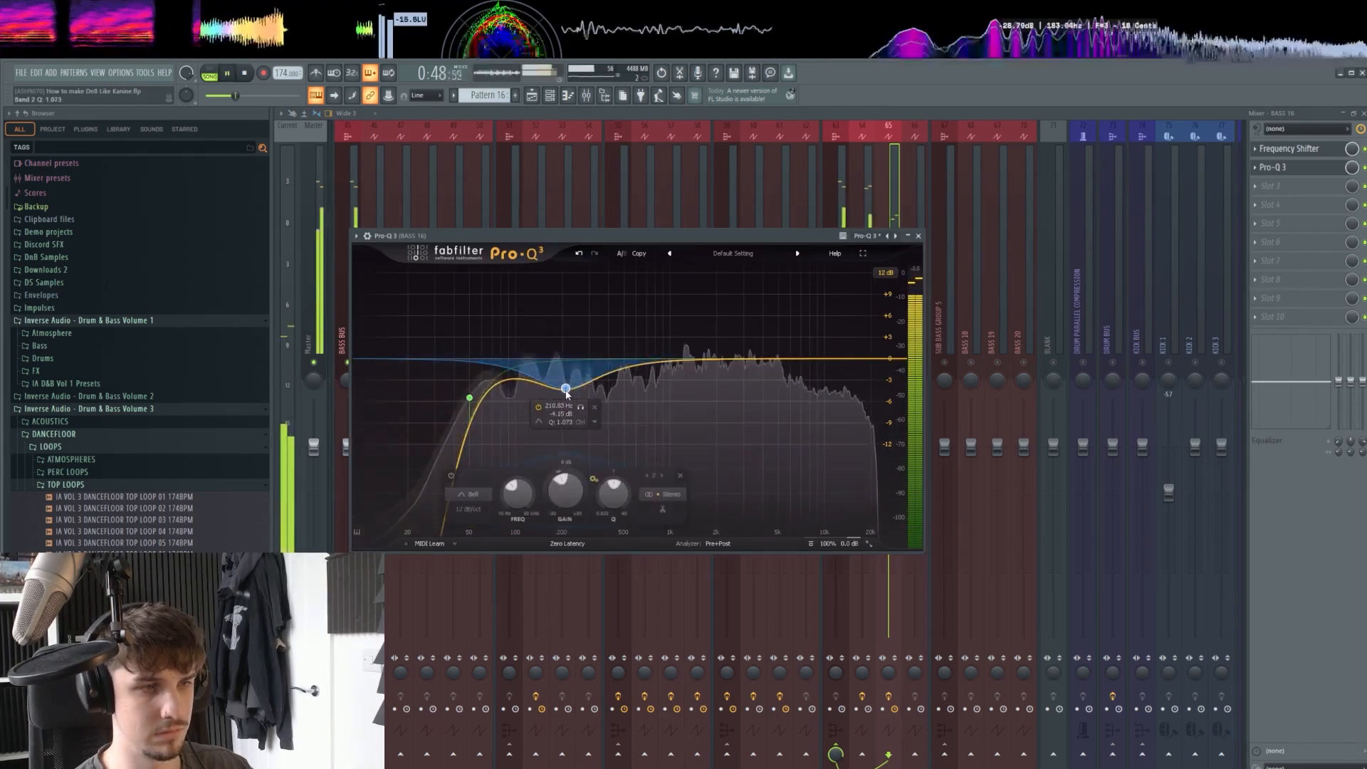
pyautogui.click(918, 236)
pyautogui.press('space')
# Load Rift with slightly more drive on SUB BASS GROUP 4, followed by OTT and a Pro-Q 3 that trims the highs.
pyautogui.click(836, 296)
pyautogui.rightClick(1297, 148)
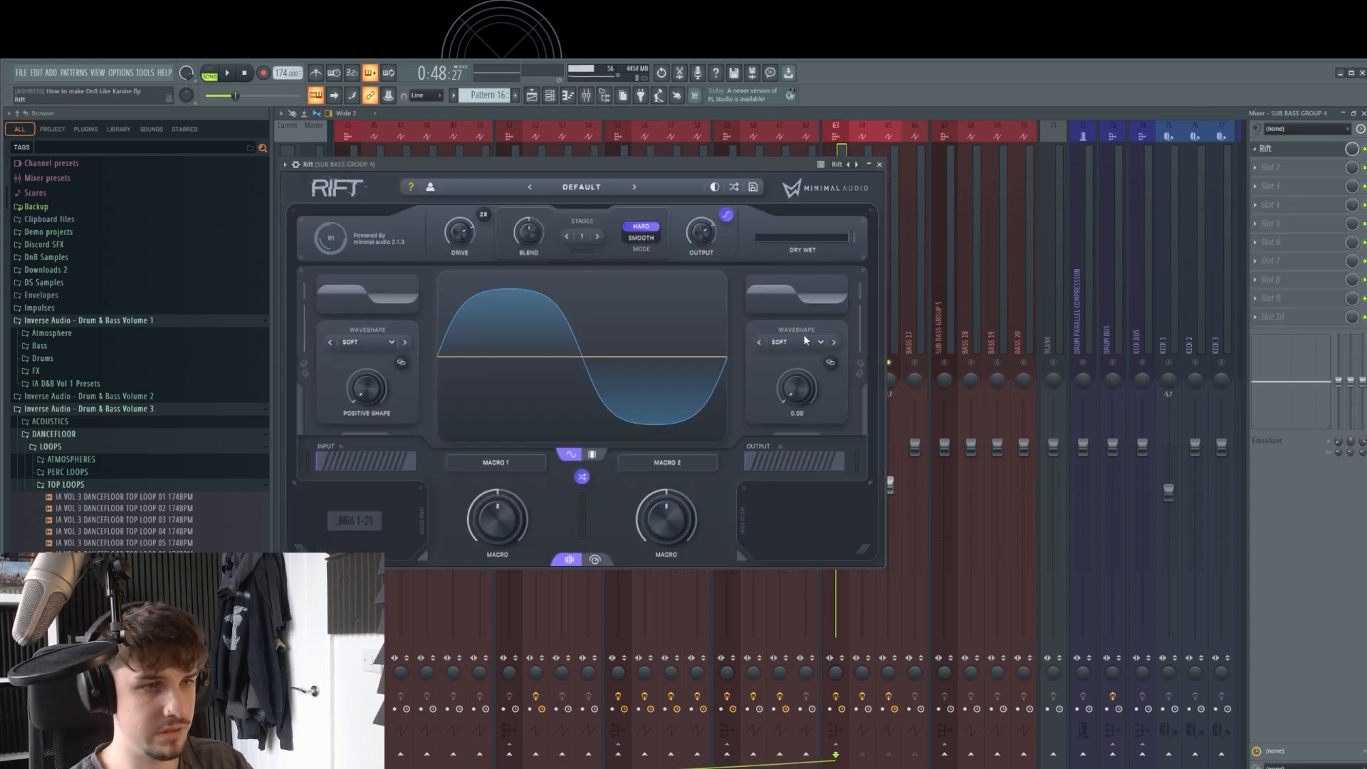
pyautogui.press('space')
pyautogui.moveTo(458, 239); pyautogui.dragTo(457, 230)
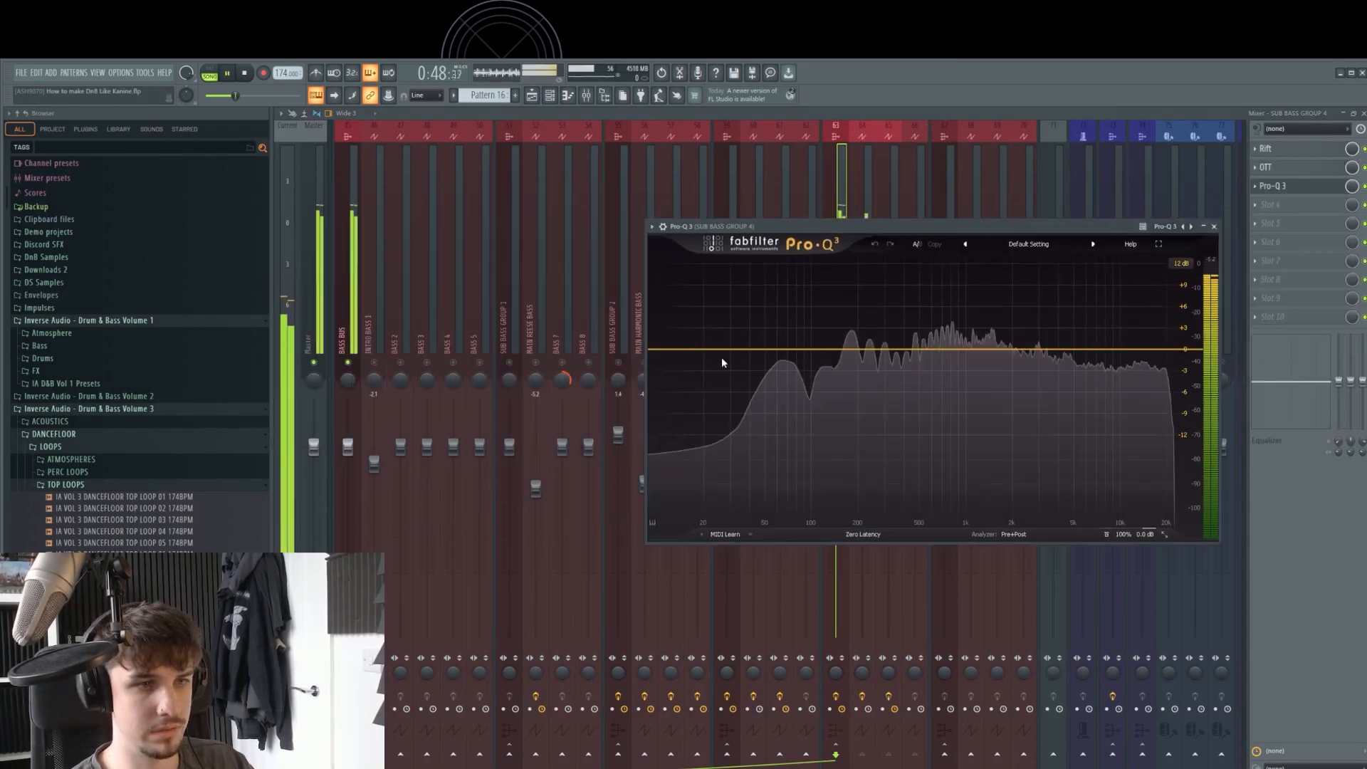
pyautogui.click(720, 357)
pyautogui.moveTo(1102, 351); pyautogui.dragTo(1102, 372)
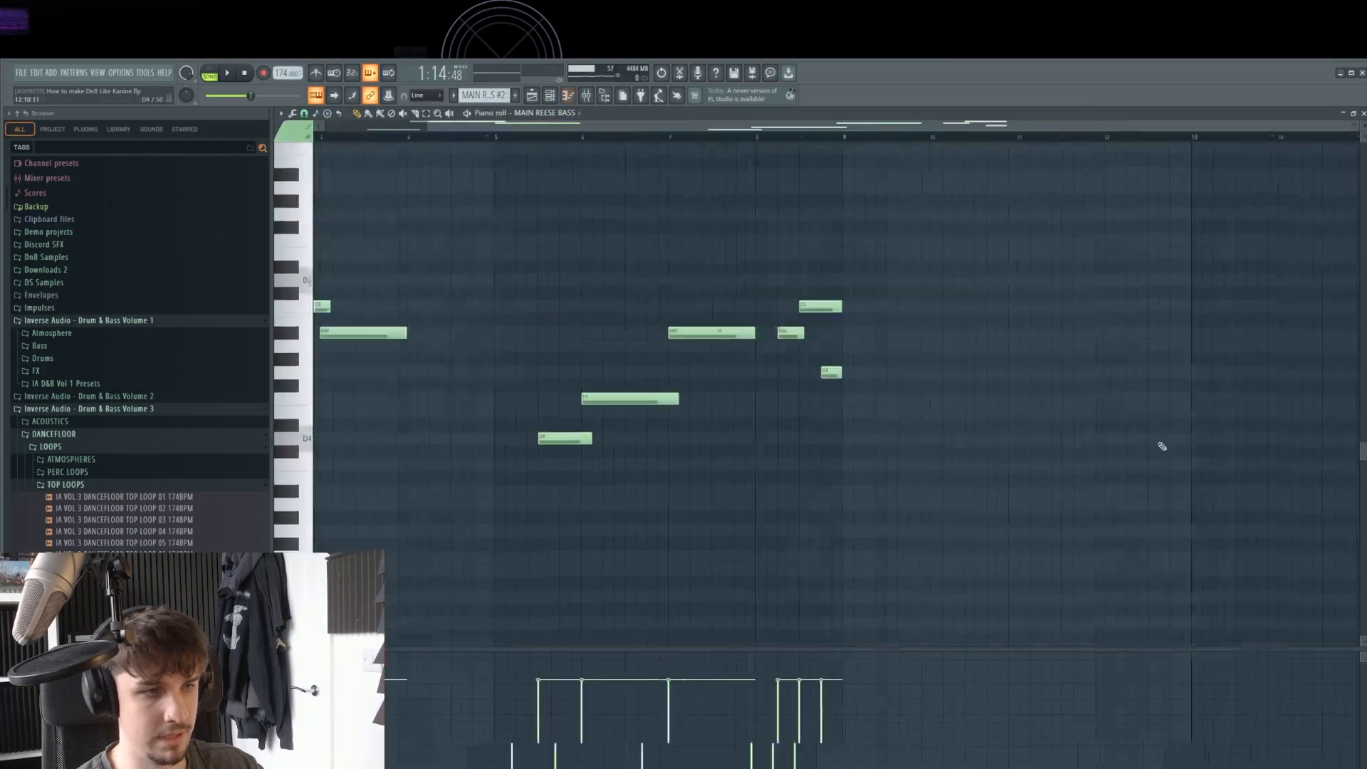
# In MAIN REESE BASS #2, delete the short closing notes, lengthen the A#4 note and add an A4 note ending at bar 9.
pyautogui.rightClick(856, 332)
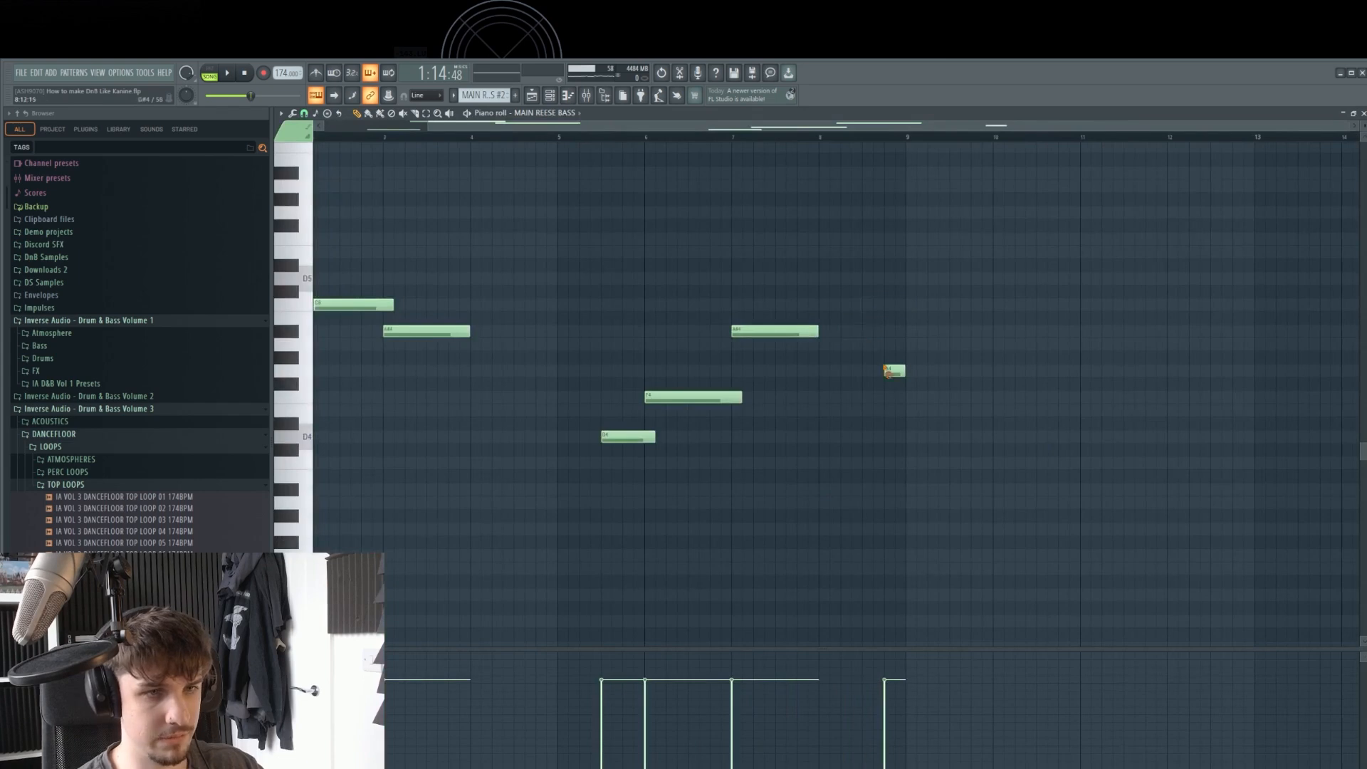
pyautogui.moveTo(856, 333); pyautogui.dragTo(862, 333)
pyautogui.press('space')
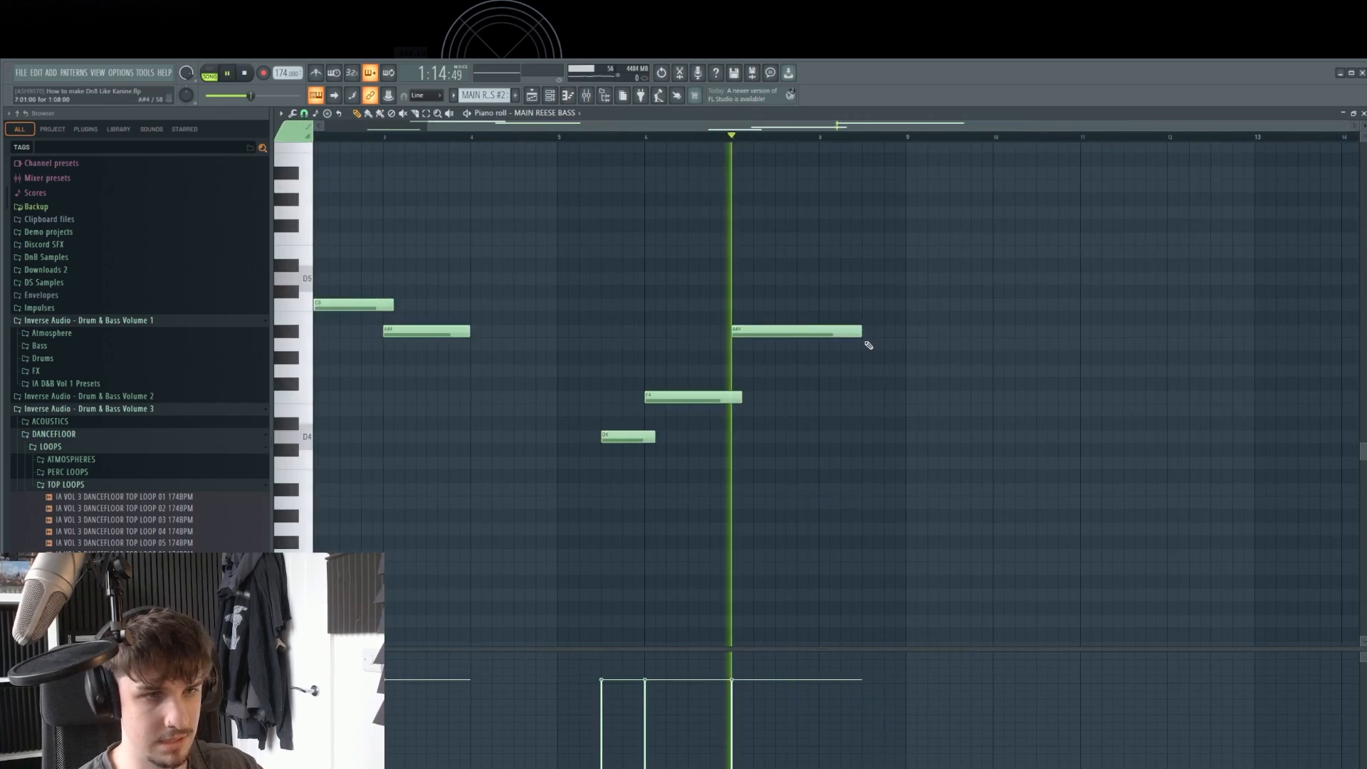
pyautogui.click(864, 344)
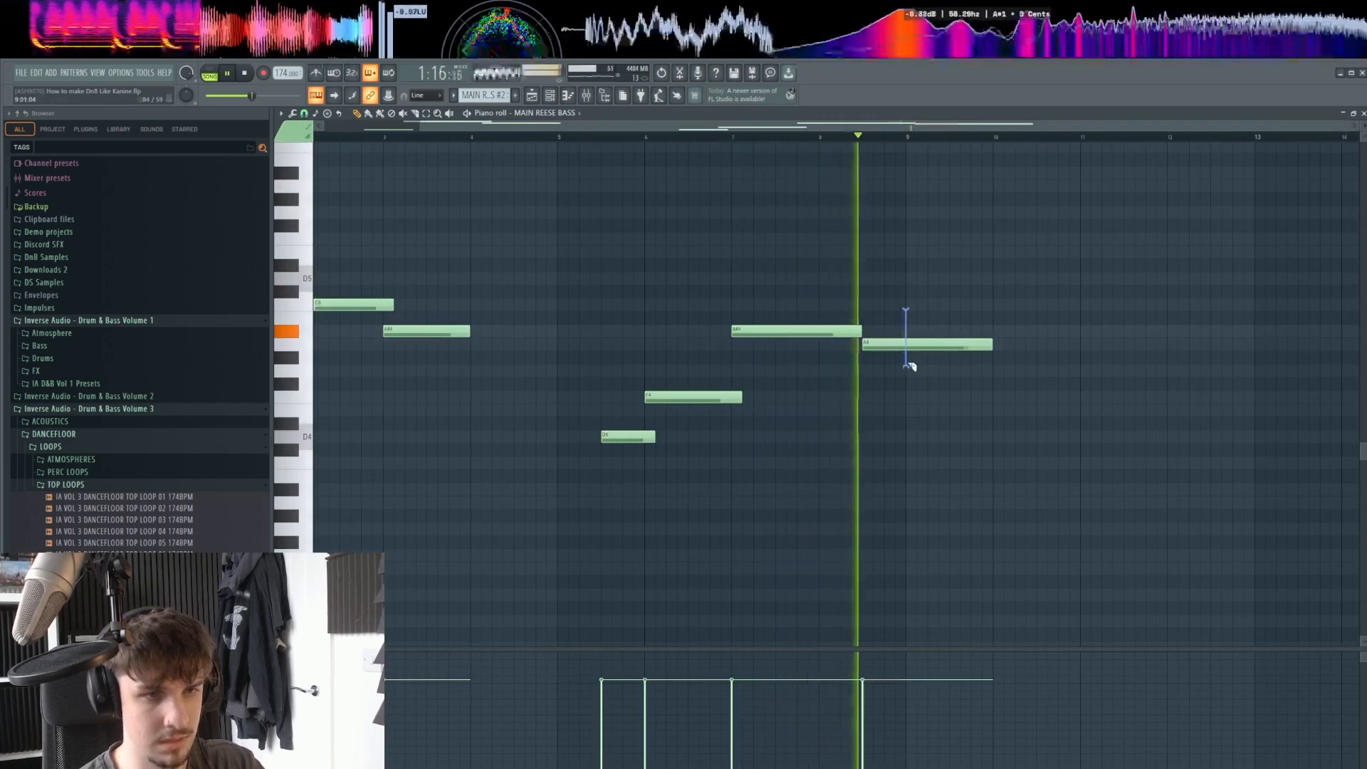
pyautogui.moveTo(991, 345); pyautogui.dragTo(906, 345)
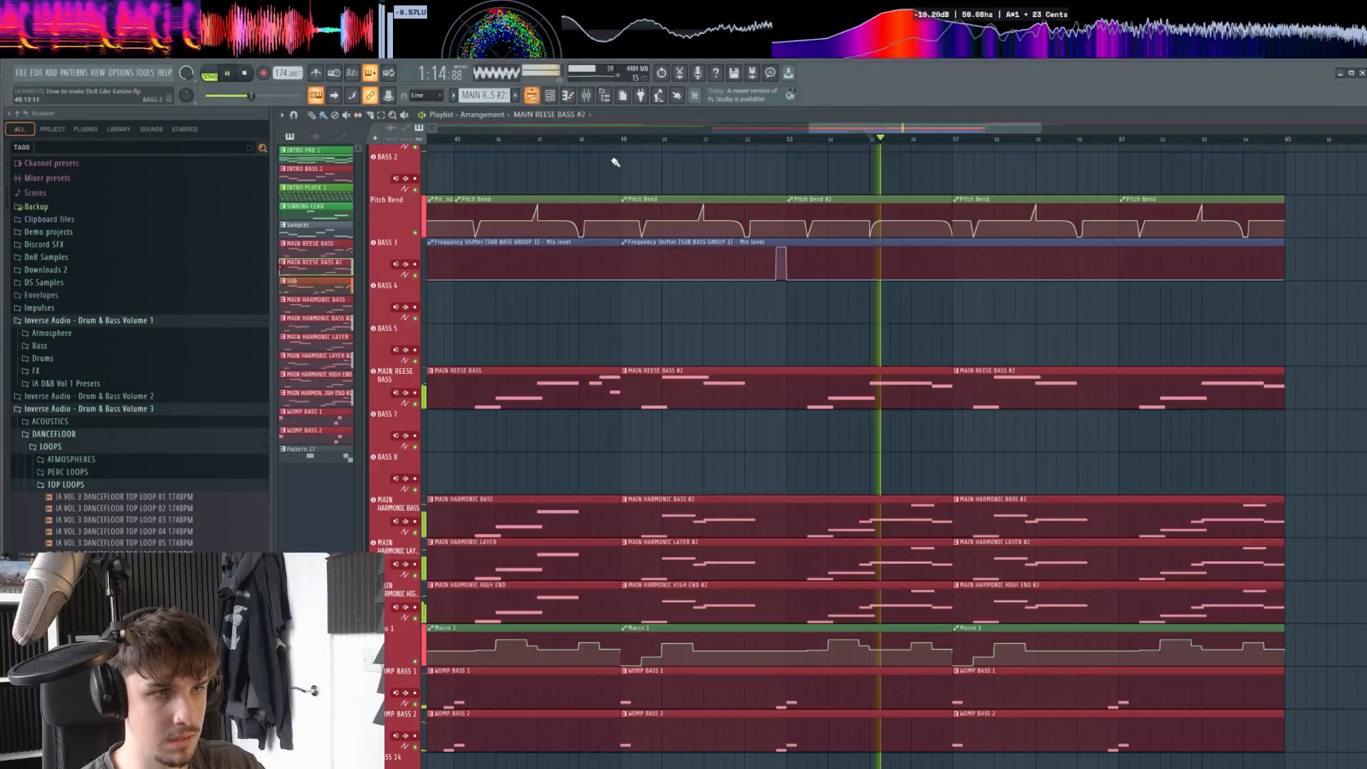
# Open the MAIN HARMONIC BASS #2 pattern in the piano roll and review its closing notes against the reese bass.
pyautogui.scroll(3, 952, 527)
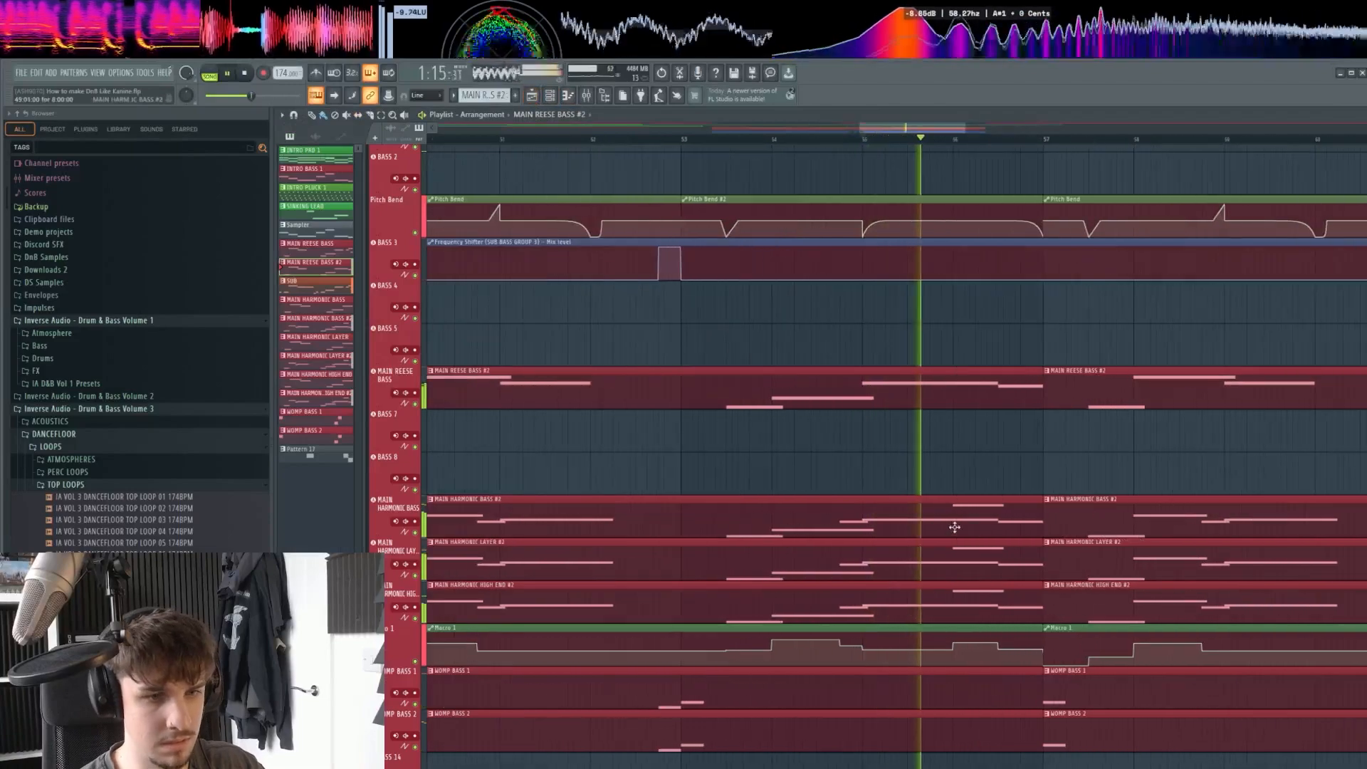
pyautogui.moveTo(952, 528); pyautogui.dragTo(854, 470)
pyautogui.doubleClick(854, 470)
pyautogui.moveTo(746, 441); pyautogui.dragTo(892, 461)
pyautogui.rightClick(892, 462)
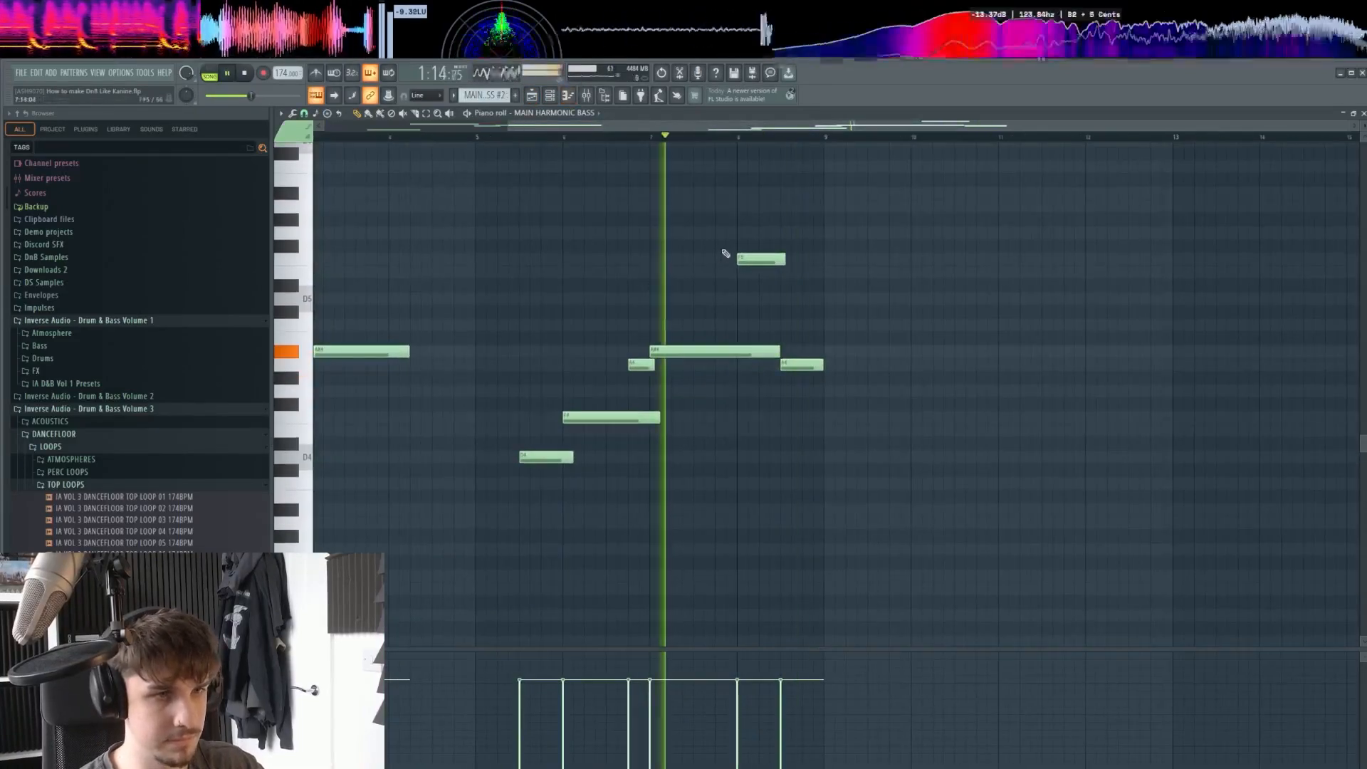
pyautogui.hscroll(-3, 722, 253)
# Make the SUB clip at bar 49 unique and rework its closing notes, lengthening the A#4 note that starts at bar 7.
pyautogui.rightClick(444, 226)
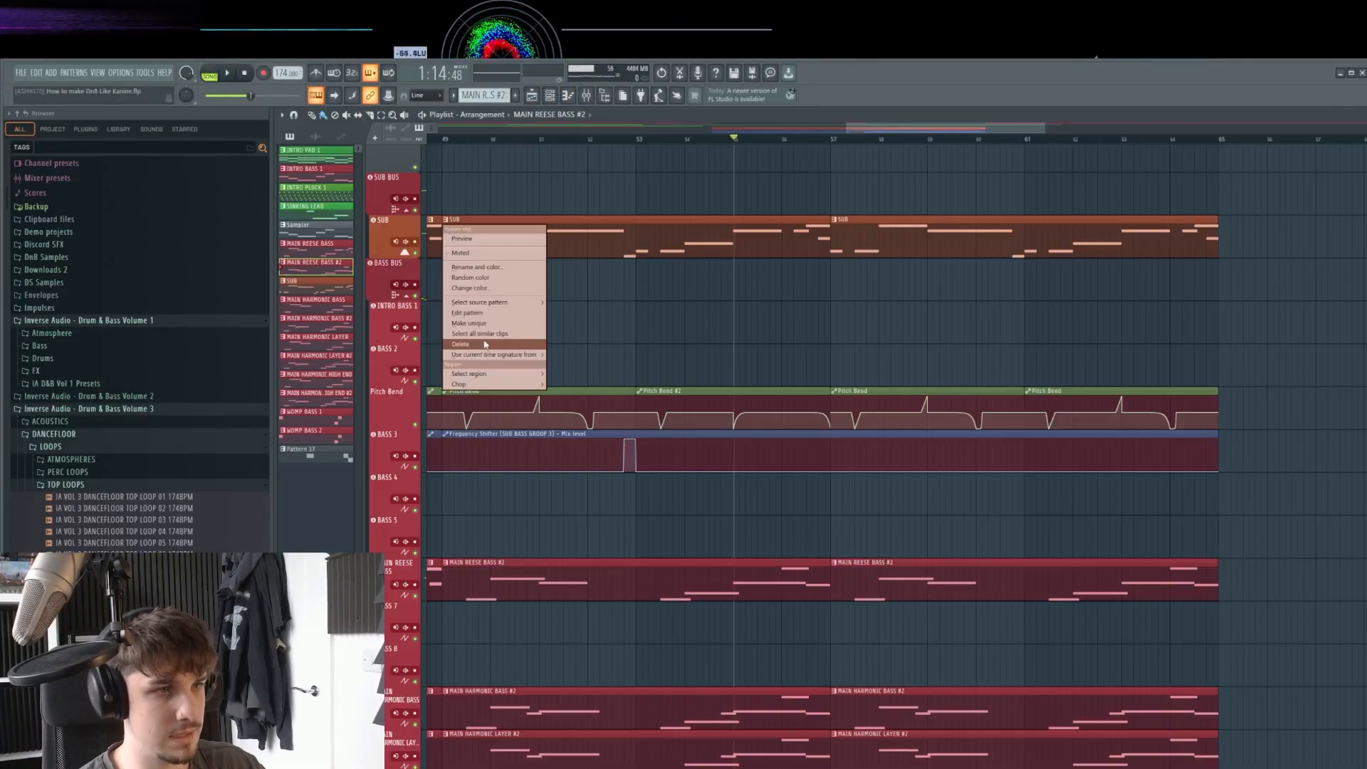
pyautogui.click(468, 323)
pyautogui.doubleClick(769, 249)
pyautogui.moveTo(704, 479); pyautogui.dragTo(714, 480)
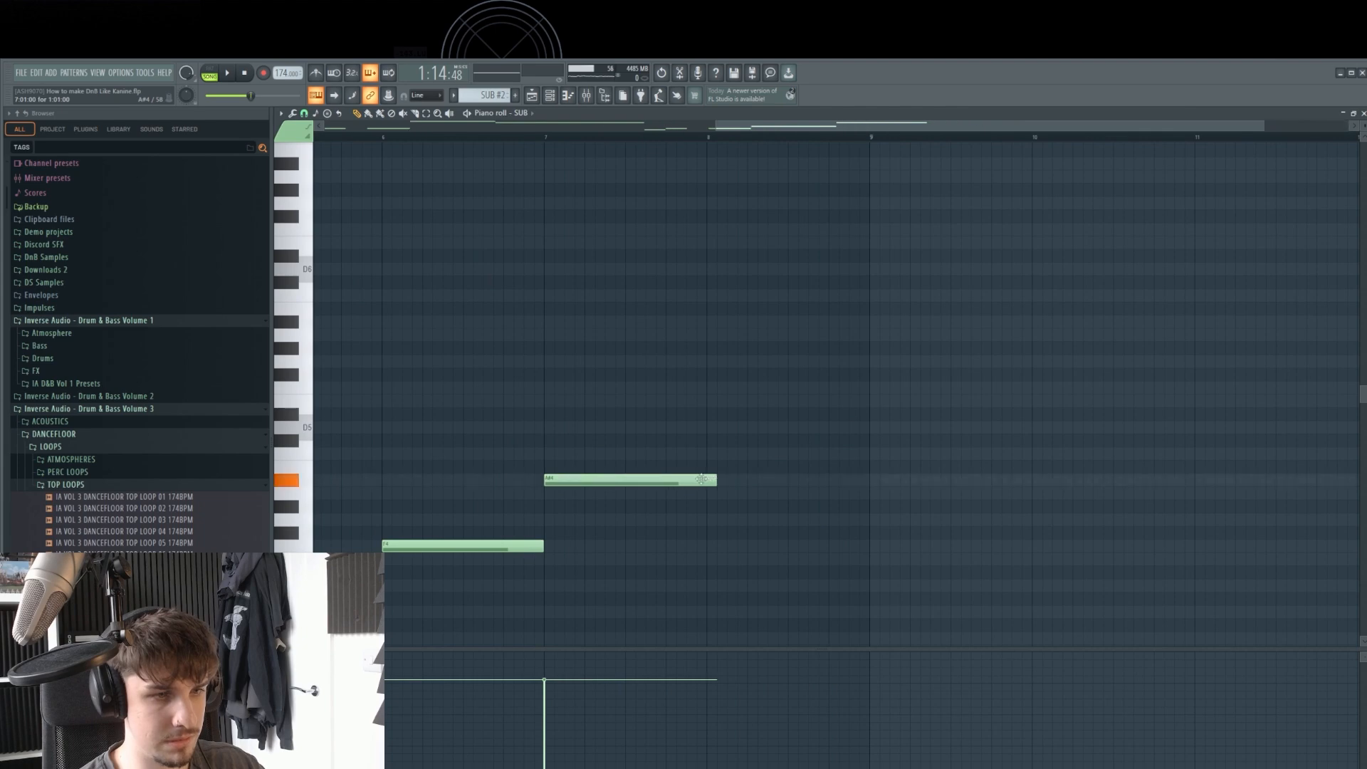
pyautogui.moveTo(719, 426); pyautogui.dragTo(706, 384)
pyautogui.keyDown('shift'); pyautogui.rightClick(788, 387); pyautogui.keyUp('shift')
pyautogui.moveTo(809, 386); pyautogui.dragTo(809, 487)
pyautogui.press('space')
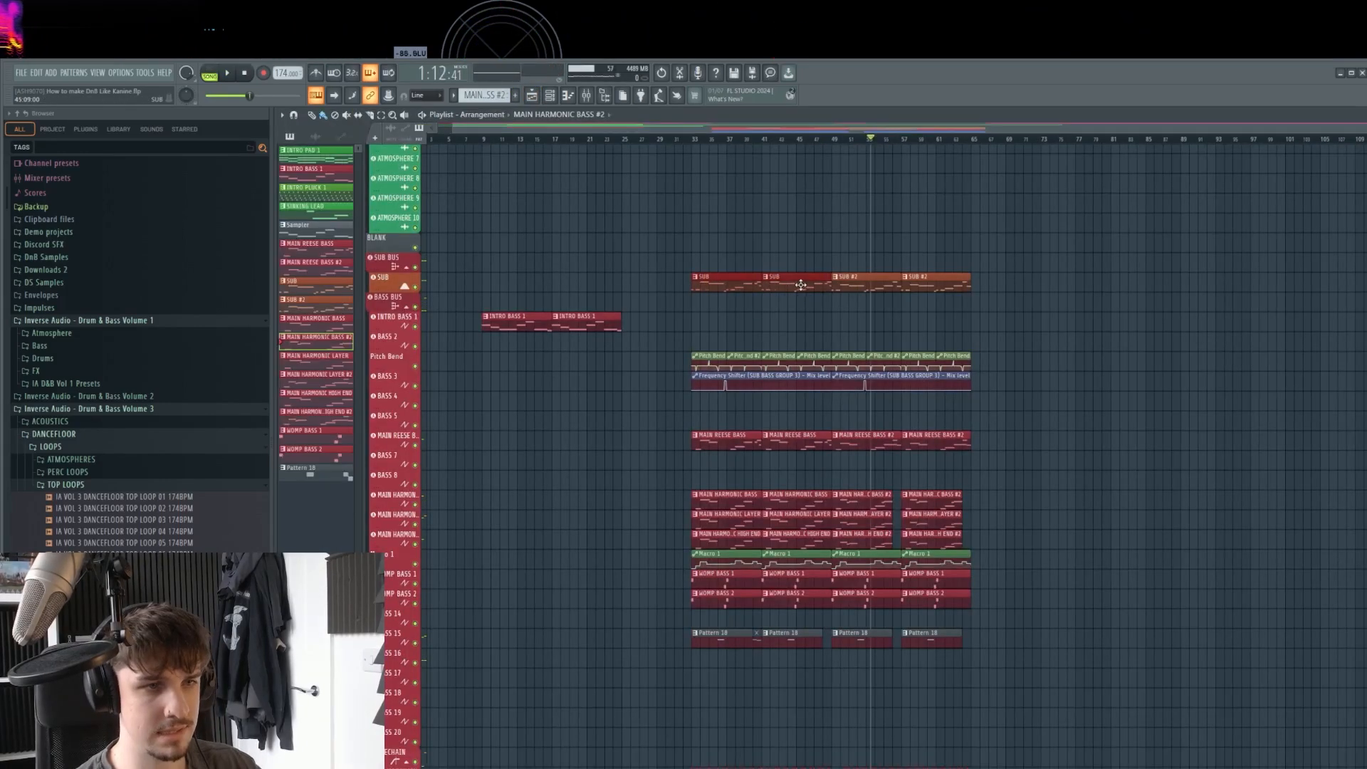
# Copy the first section's sub, reese, womp bass, Pattern 18, Pitch Bend and Frequency Shifter clips to bars 65–81.
pyautogui.moveTo(768, 281); pyautogui.dragTo(1071, 284)
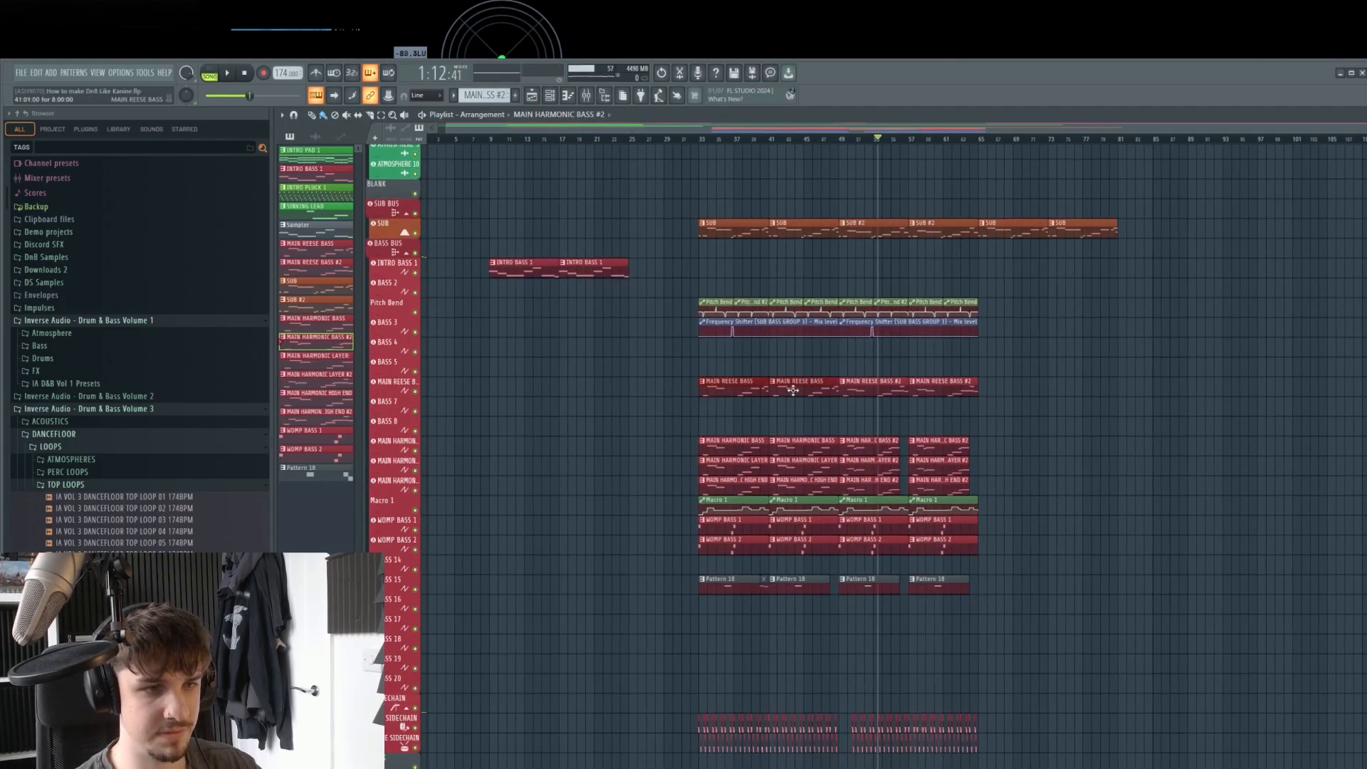
pyautogui.moveTo(789, 391); pyautogui.dragTo(1071, 391)
pyautogui.moveTo(1019, 468); pyautogui.dragTo(1023, 411)
pyautogui.moveTo(721, 378); pyautogui.dragTo(784, 437)
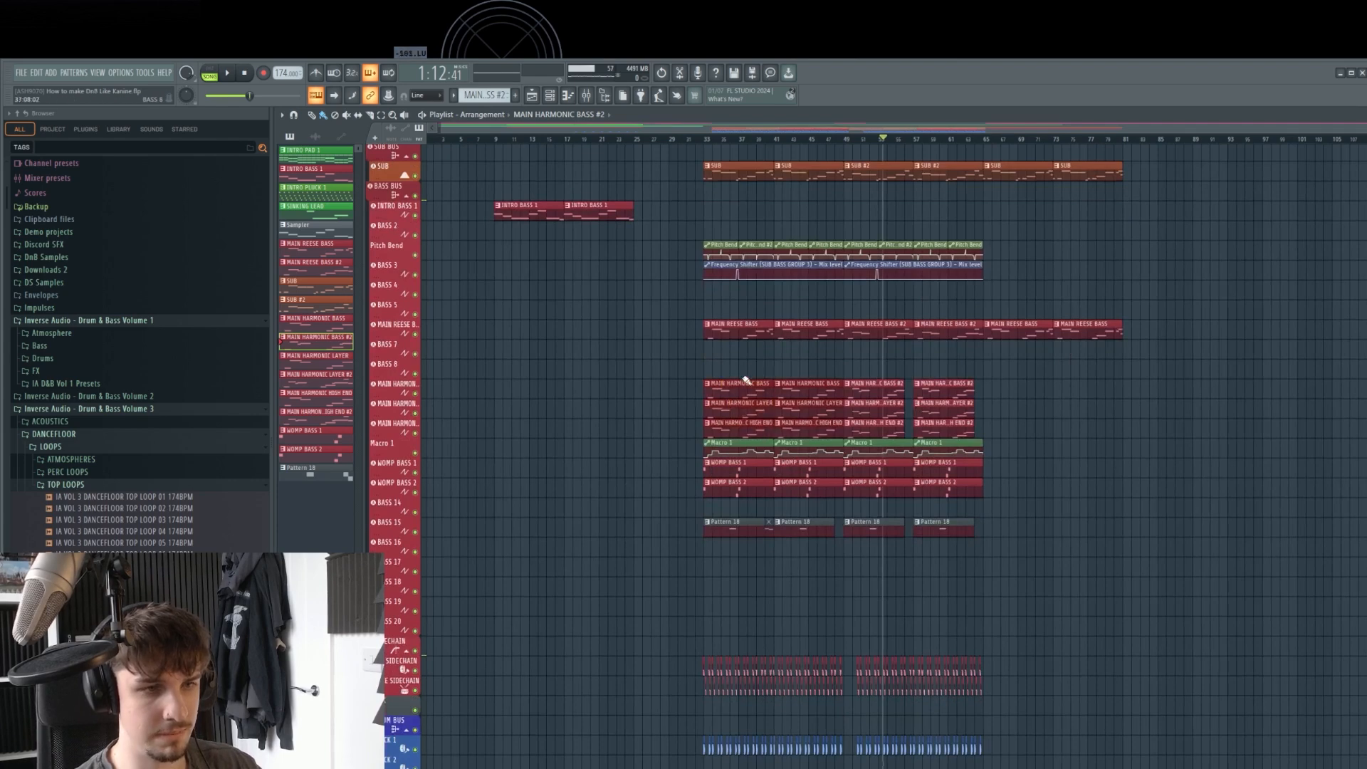
pyautogui.moveTo(680, 360); pyautogui.dragTo(819, 437)
pyautogui.moveTo(705, 472); pyautogui.dragTo(1088, 524)
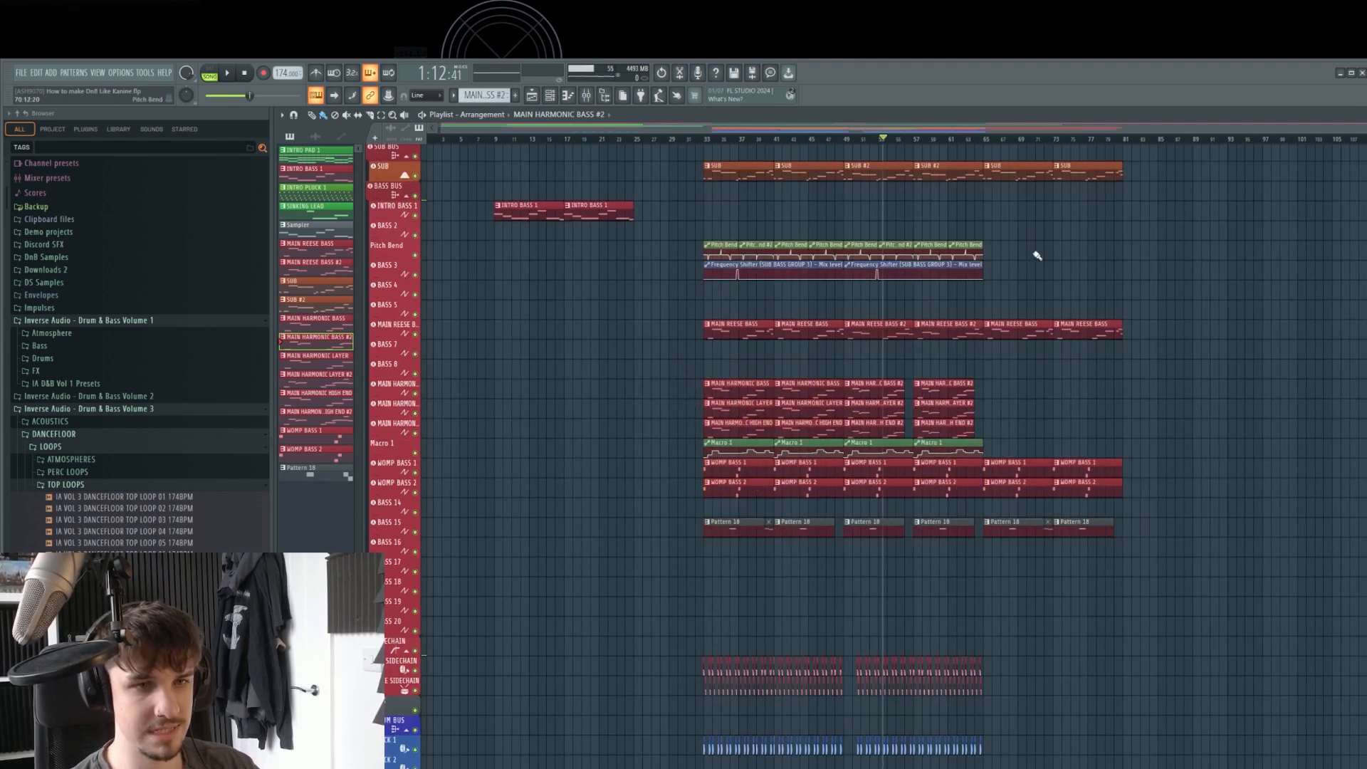
pyautogui.hotkey('ctrl', 'b')
pyautogui.rightClick(1163, 261)
# Duplicate the sidechain trigger and drum clips into bars 65–81 and delete the duplicated top loop clips.
pyautogui.scroll(-6, 1068, 463)
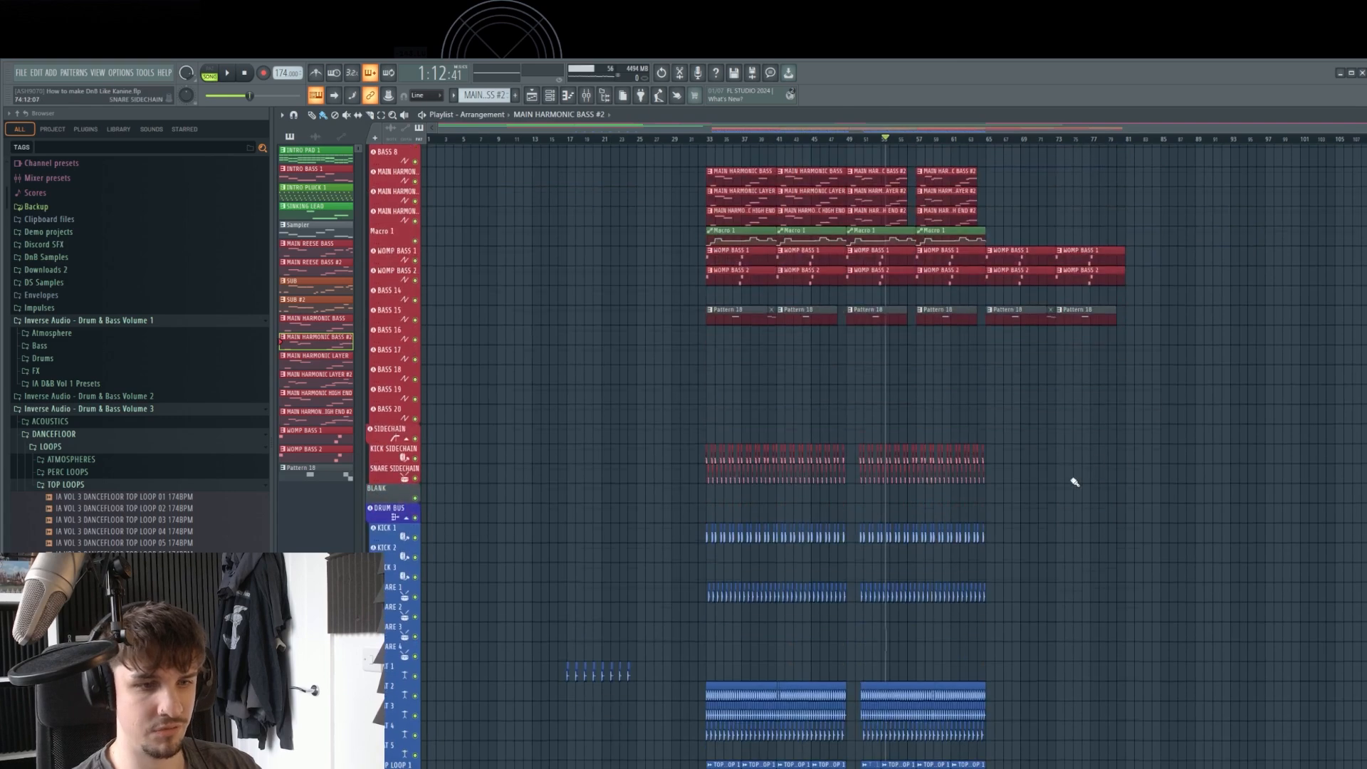
pyautogui.moveTo(1094, 265); pyautogui.dragTo(854, 655)
pyautogui.hotkey('ctrl', 'b')
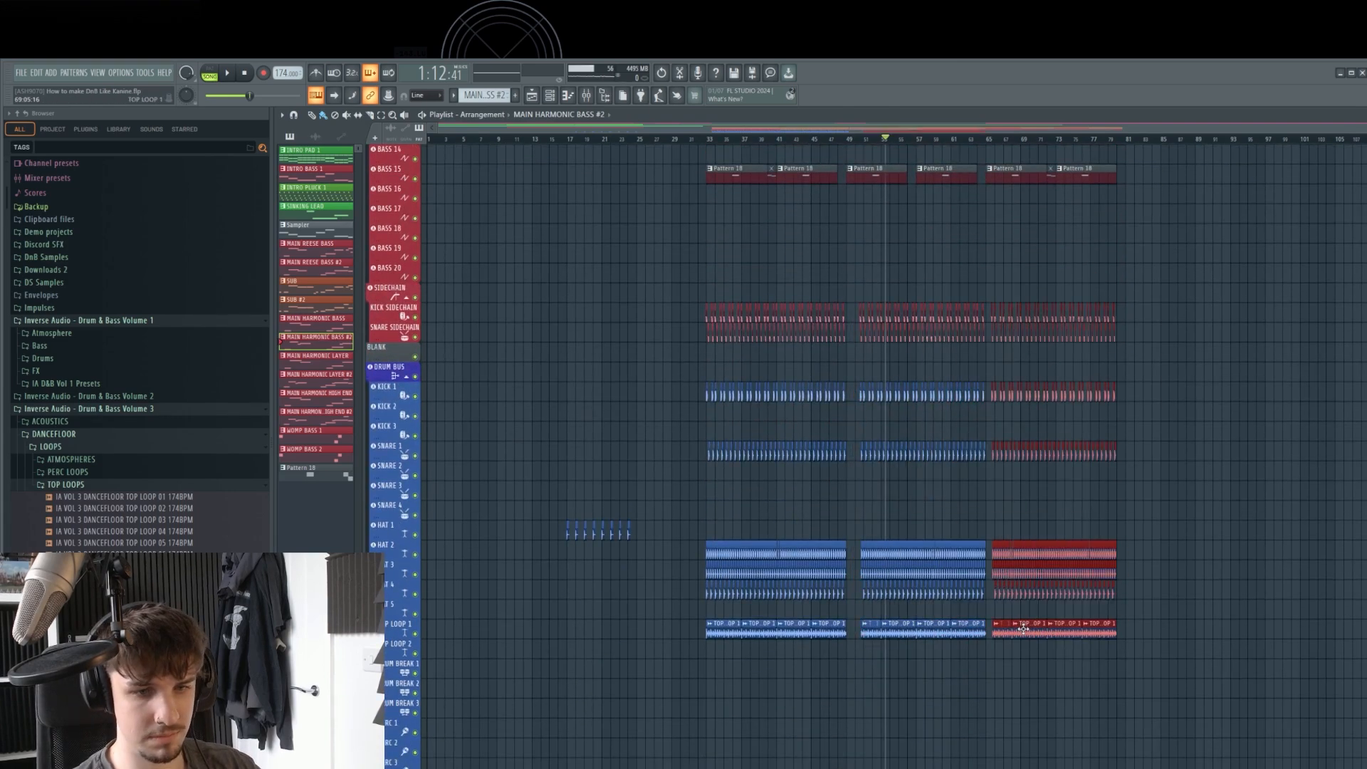
pyautogui.keyDown('ctrl'); pyautogui.click(1017, 646); pyautogui.keyUp('ctrl')
pyautogui.rightClick(1013, 632)
# Play the arrangement from bar 64 and review the new section's vocal, sub, bass and automation tracks.
pyautogui.scroll(4, 1011, 527)
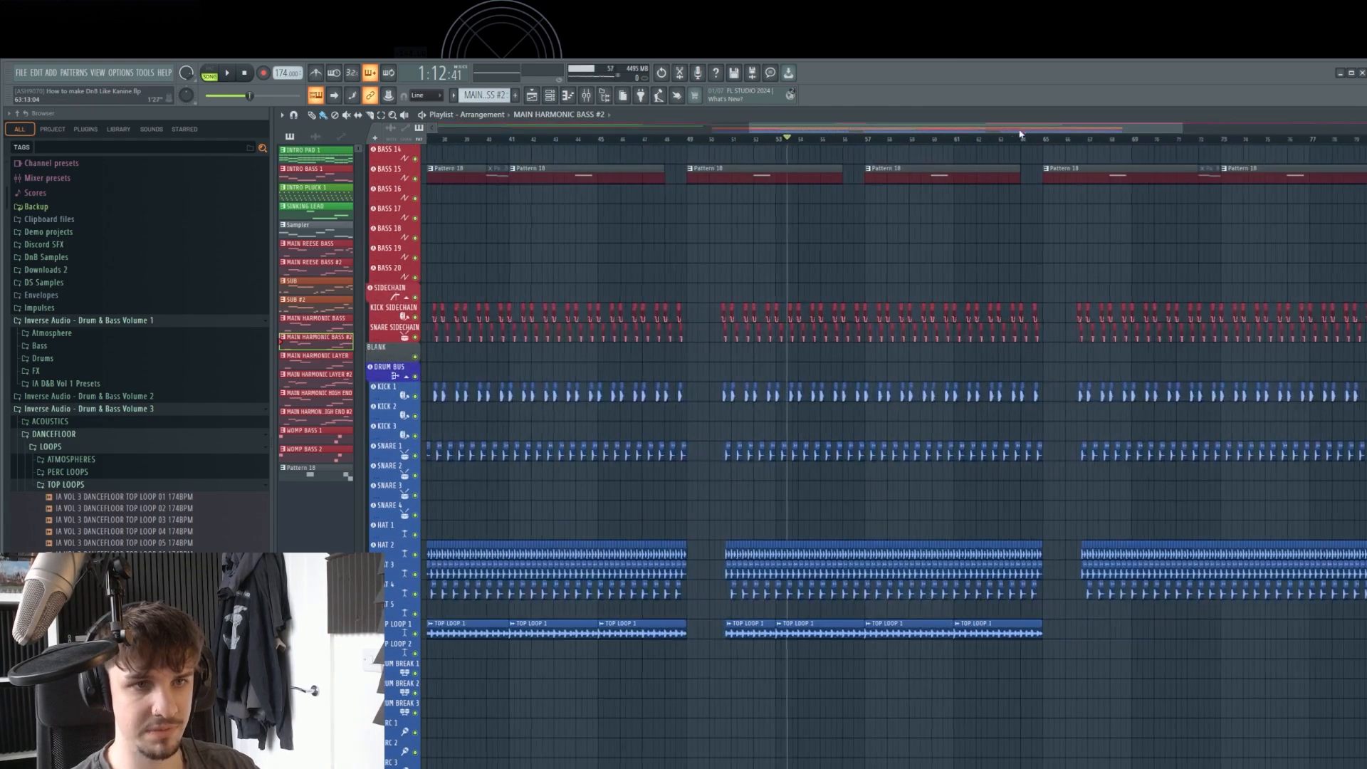
pyautogui.click(1022, 139)
pyautogui.press('space')
pyautogui.scroll(8, 964, 378)
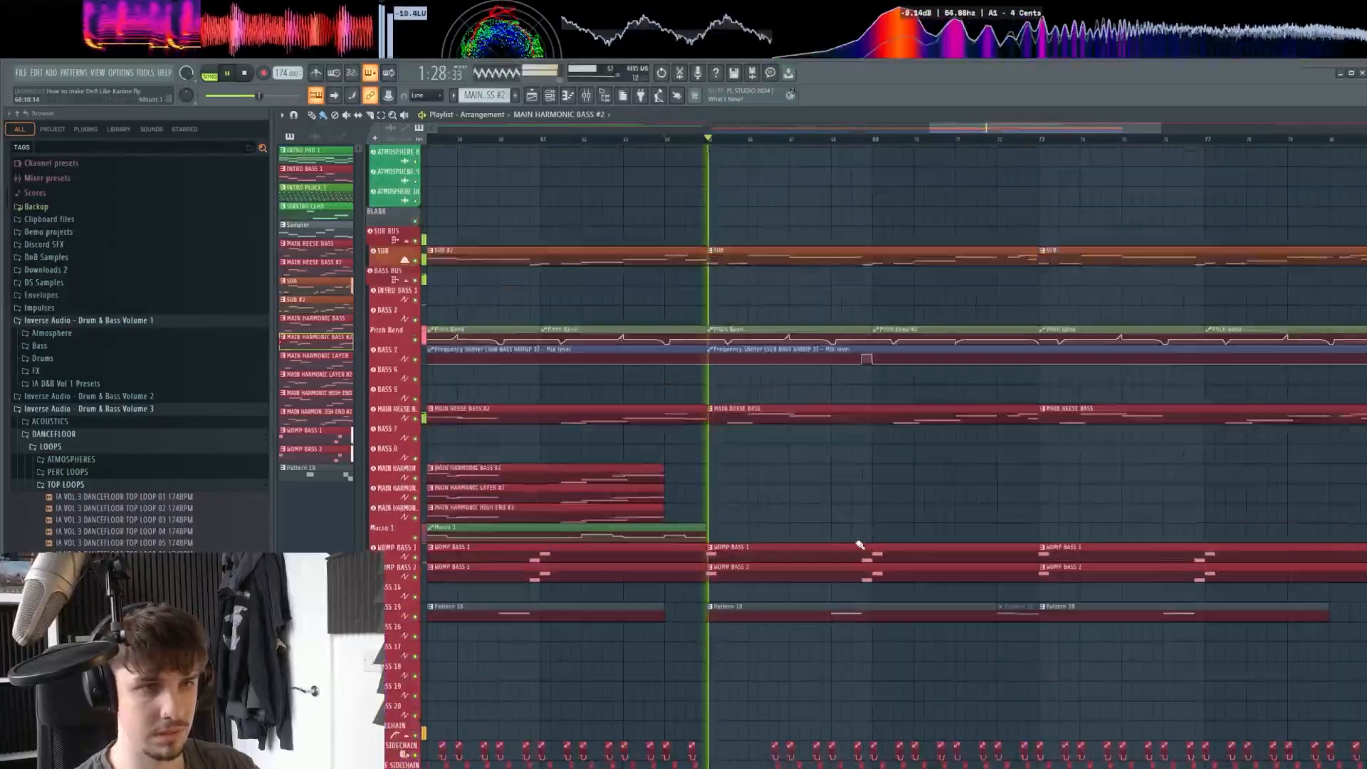
pyautogui.scroll(-3, 844, 345)
pyautogui.scroll(4, 841, 353)
pyautogui.scroll(-1, 808, 368)
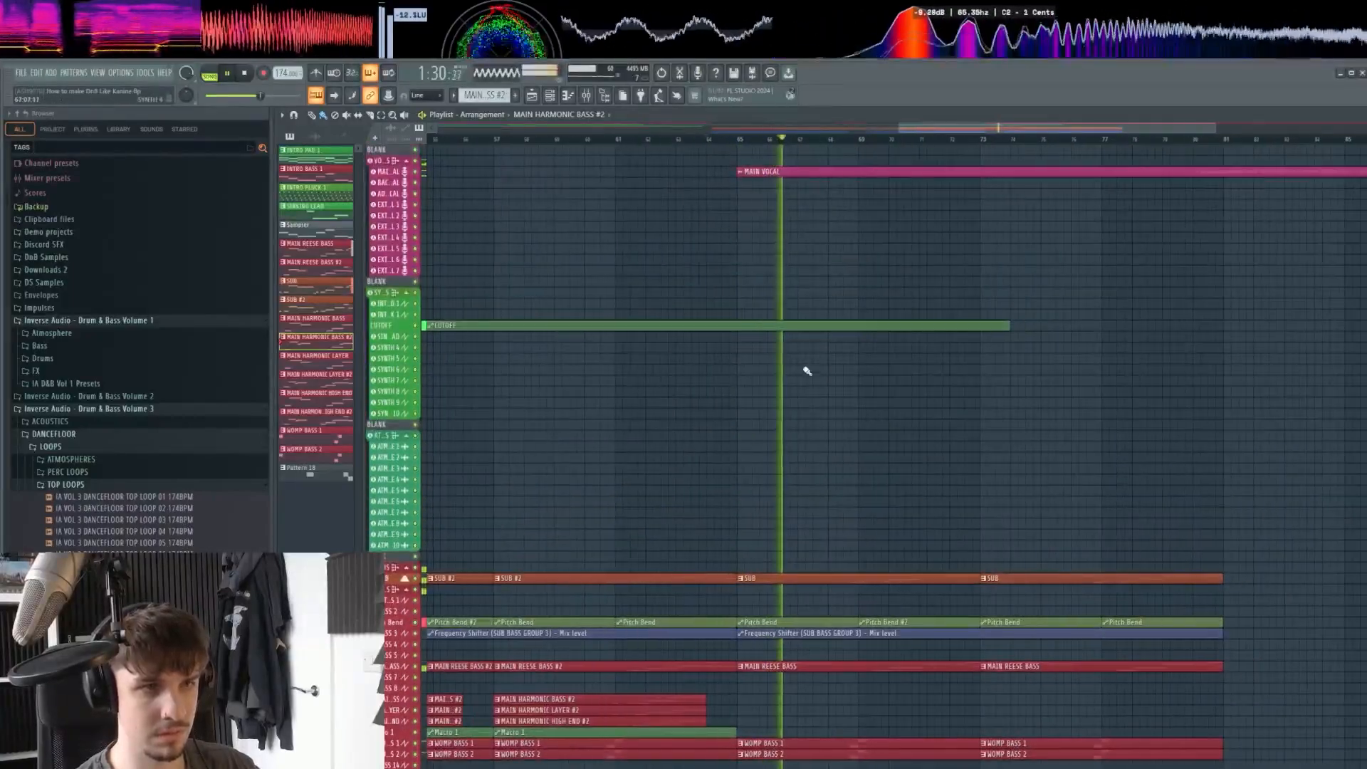
pyautogui.scroll(3, 815, 416)
pyautogui.scroll(-4, 830, 370)
pyautogui.scroll(5, 837, 437)
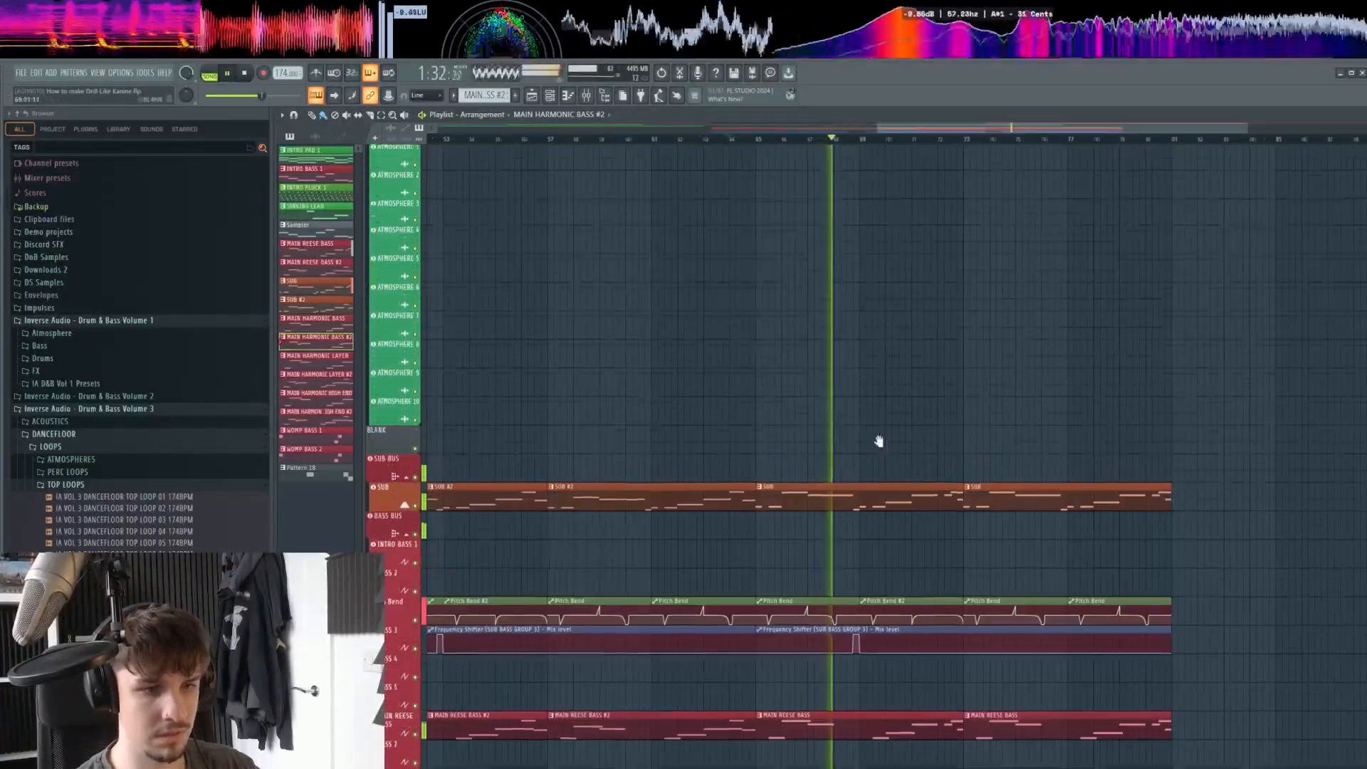
pyautogui.moveTo(878, 442); pyautogui.dragTo(894, 332)
pyautogui.scroll(-2, 894, 332)
pyautogui.scroll(-5, 894, 333)
pyautogui.moveTo(923, 404); pyautogui.dragTo(866, 431)
pyautogui.scroll(7, 867, 431)
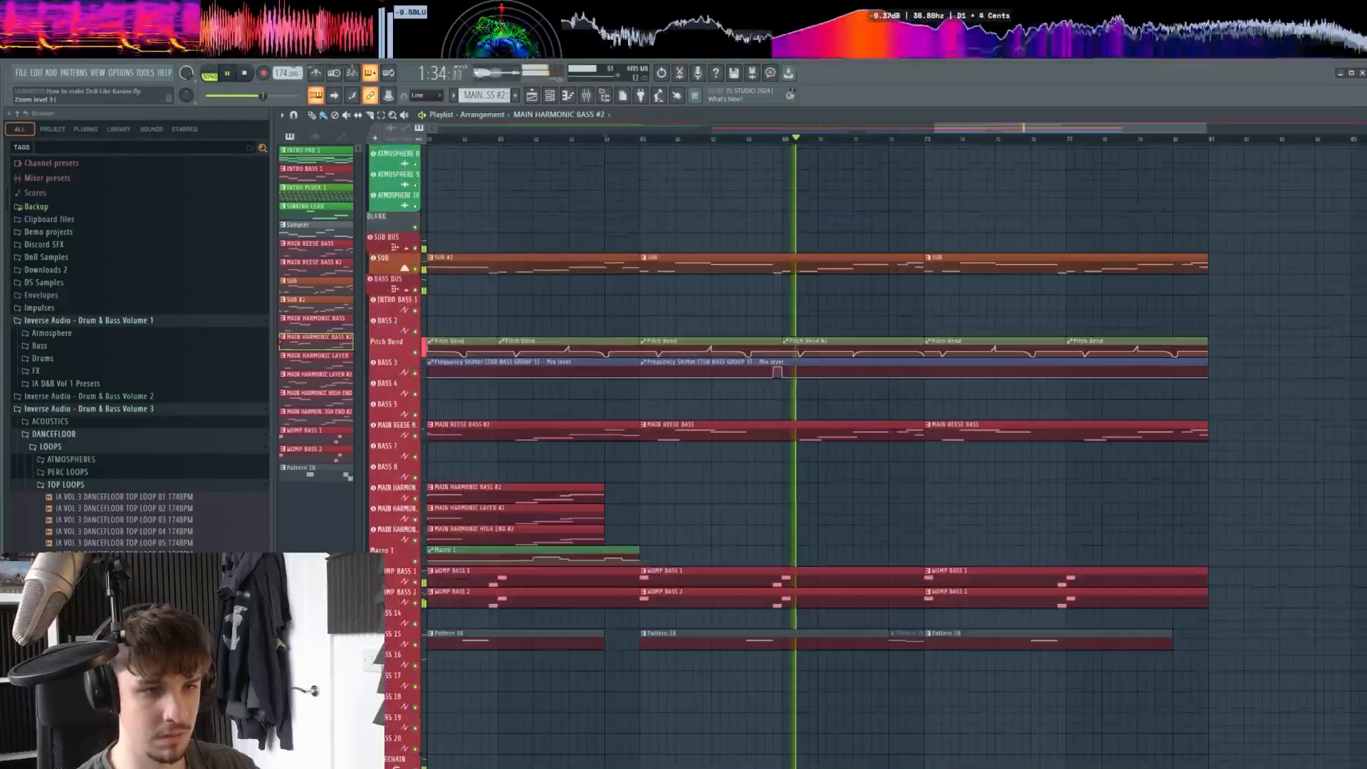
pyautogui.moveTo(861, 485); pyautogui.dragTo(912, 509)
pyautogui.scroll(-2, 912, 510)
pyautogui.moveTo(791, 329); pyautogui.dragTo(960, 383)
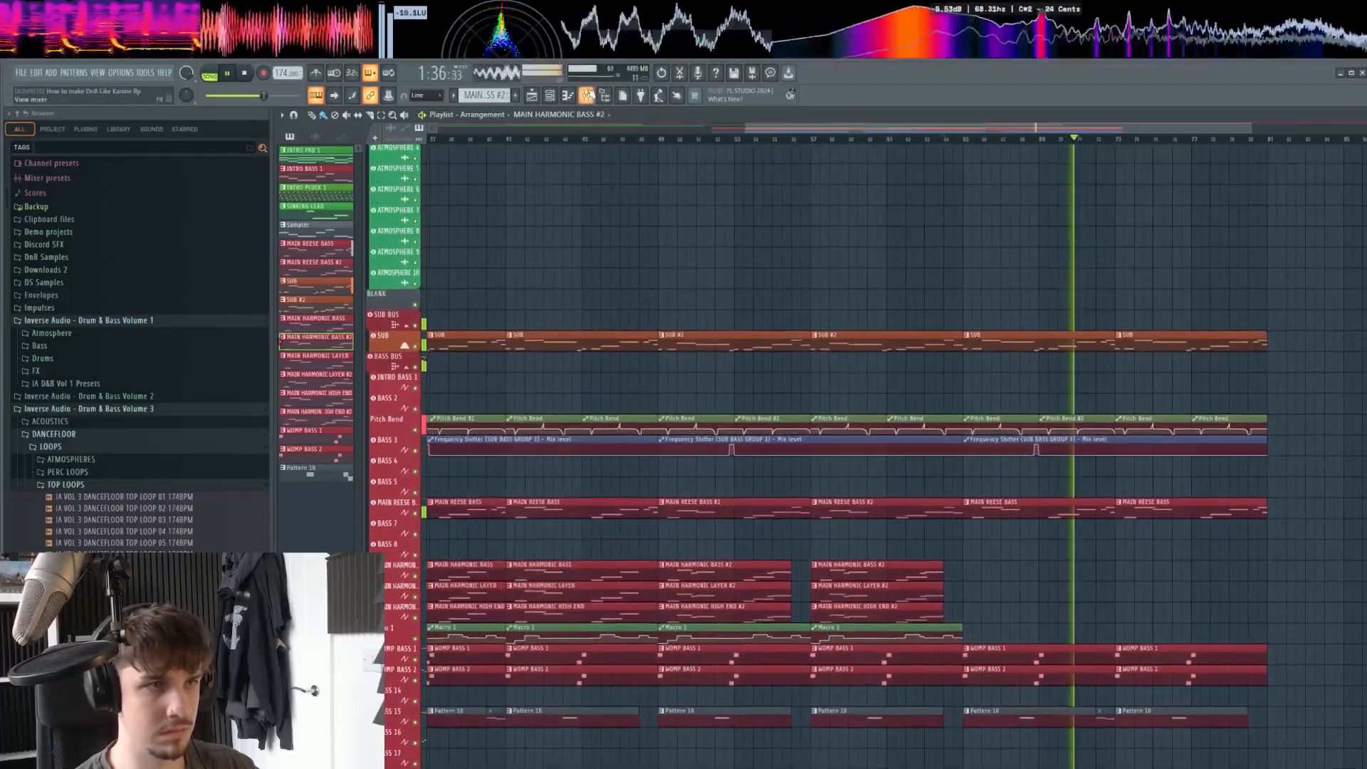
# Check the vocal track levels in the mixer during playback, and stop playback back in the playlist.
pyautogui.press('F9')
pyautogui.hscroll(-5, 732, 255)
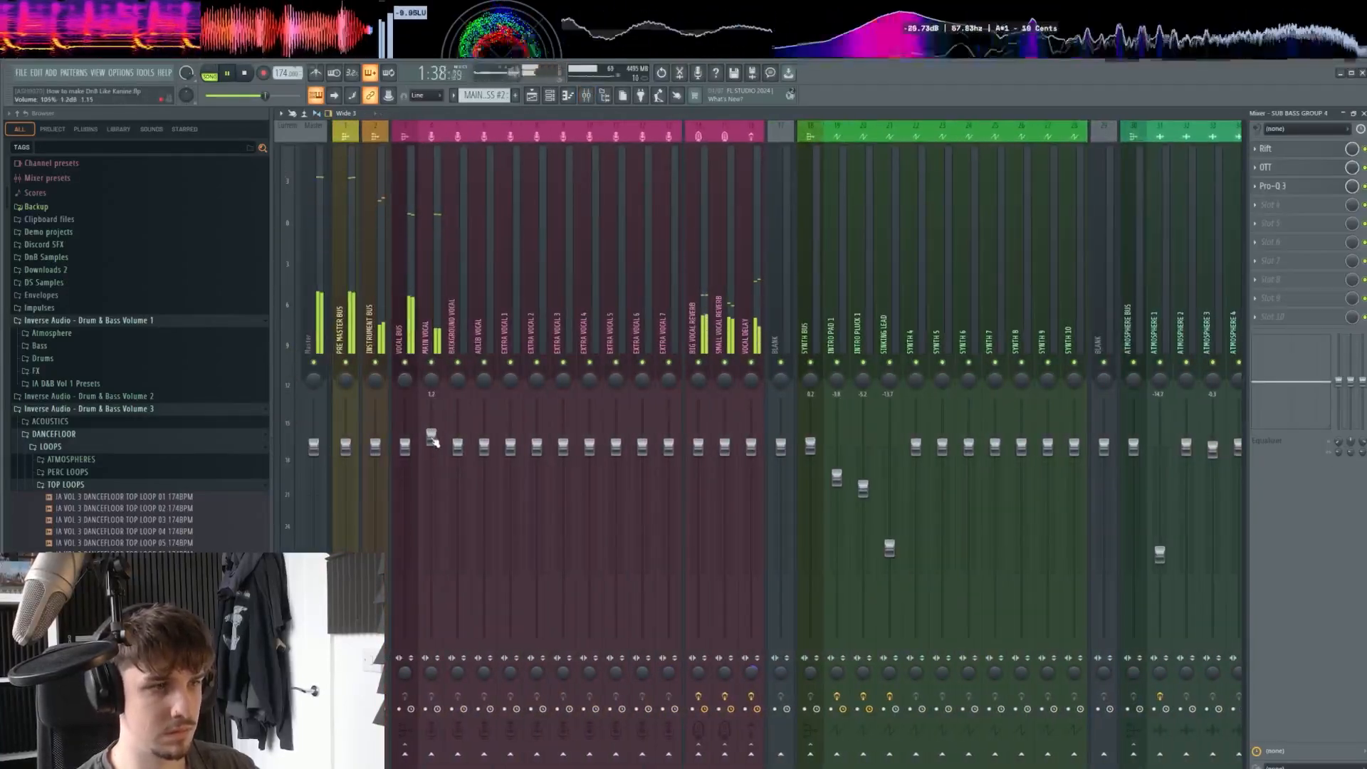
pyautogui.press('F5')
pyautogui.press('space')
pyautogui.scroll(-6, 793, 344)
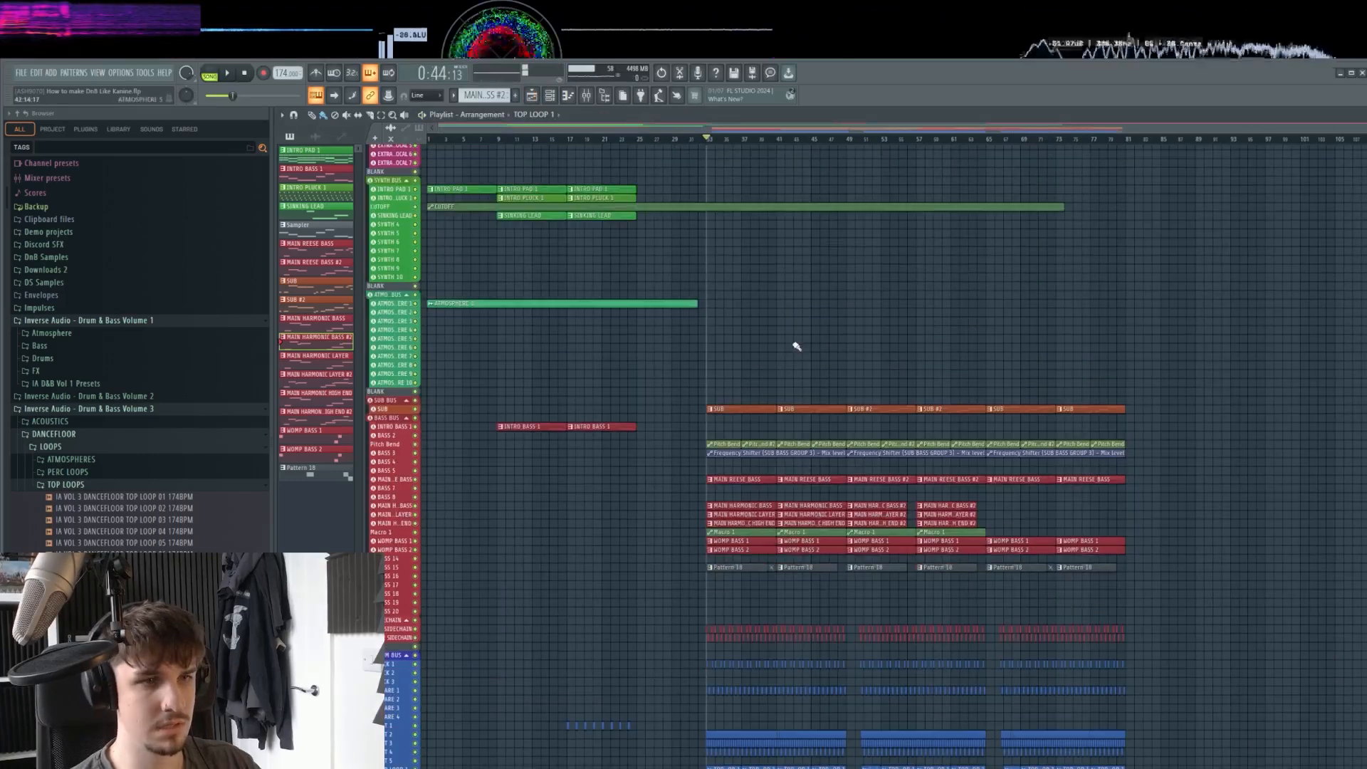
# Add Pro-Q 3 after KICK SIDECHAIN on the SIDECHAIN mixer track and create a filter band at its low-frequency end.
pyautogui.press('F9')
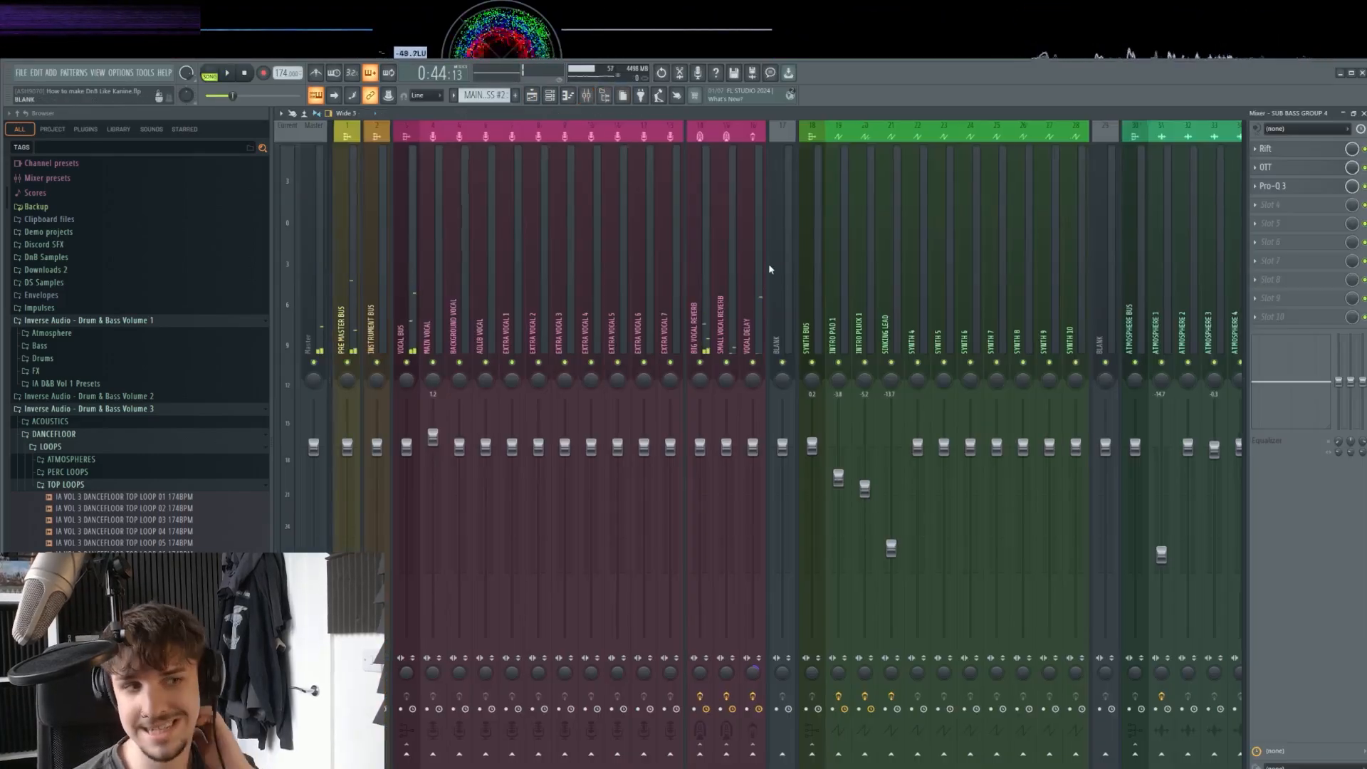
pyautogui.hscroll(4, 767, 263)
pyautogui.click(1255, 167)
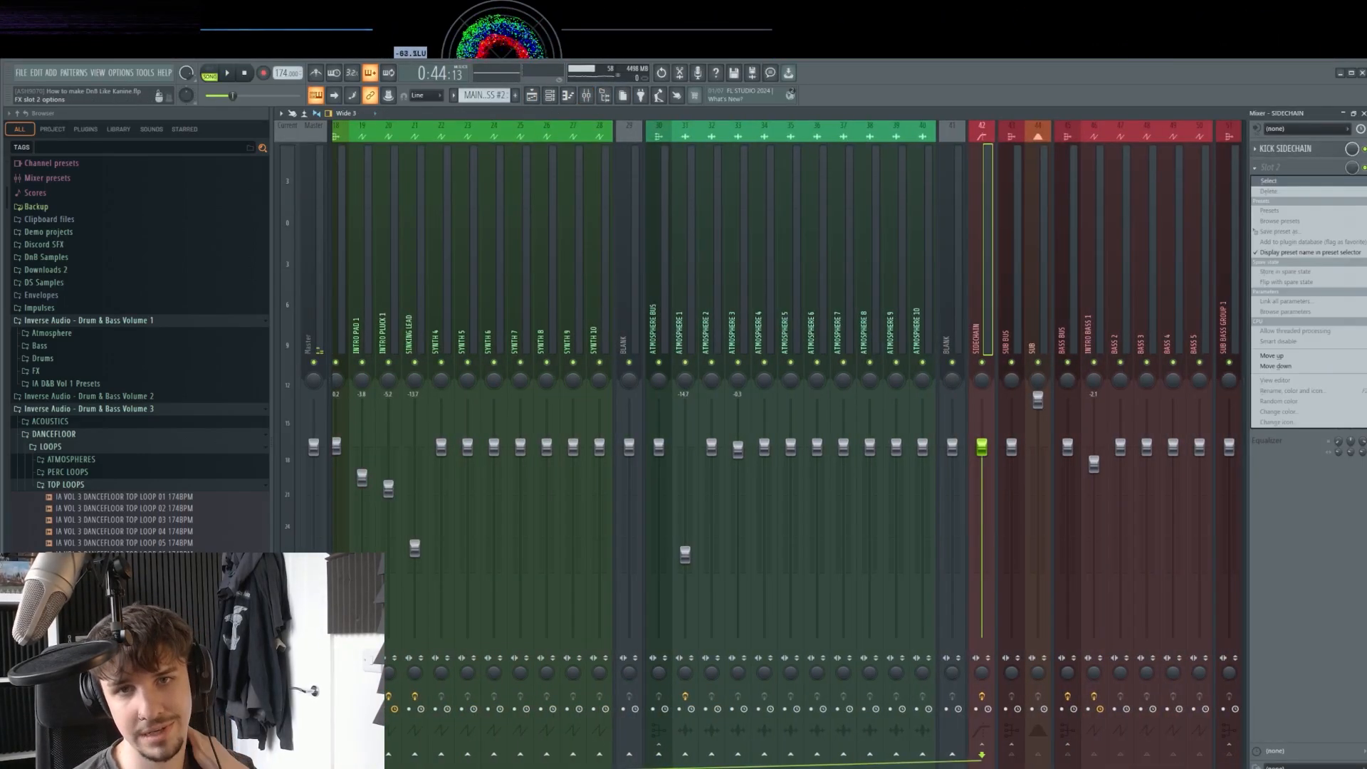
pyautogui.click(1363, 214)
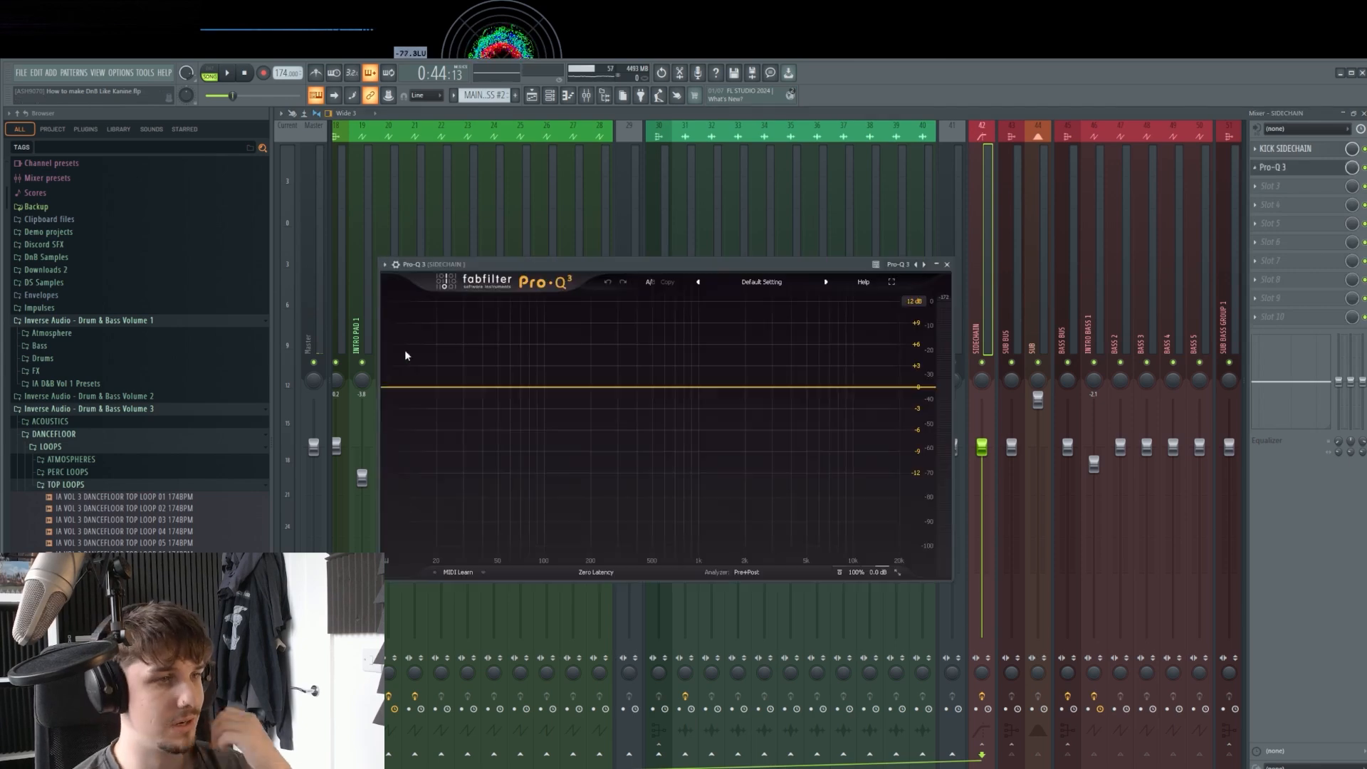
pyautogui.moveTo(400, 390); pyautogui.dragTo(421, 475)
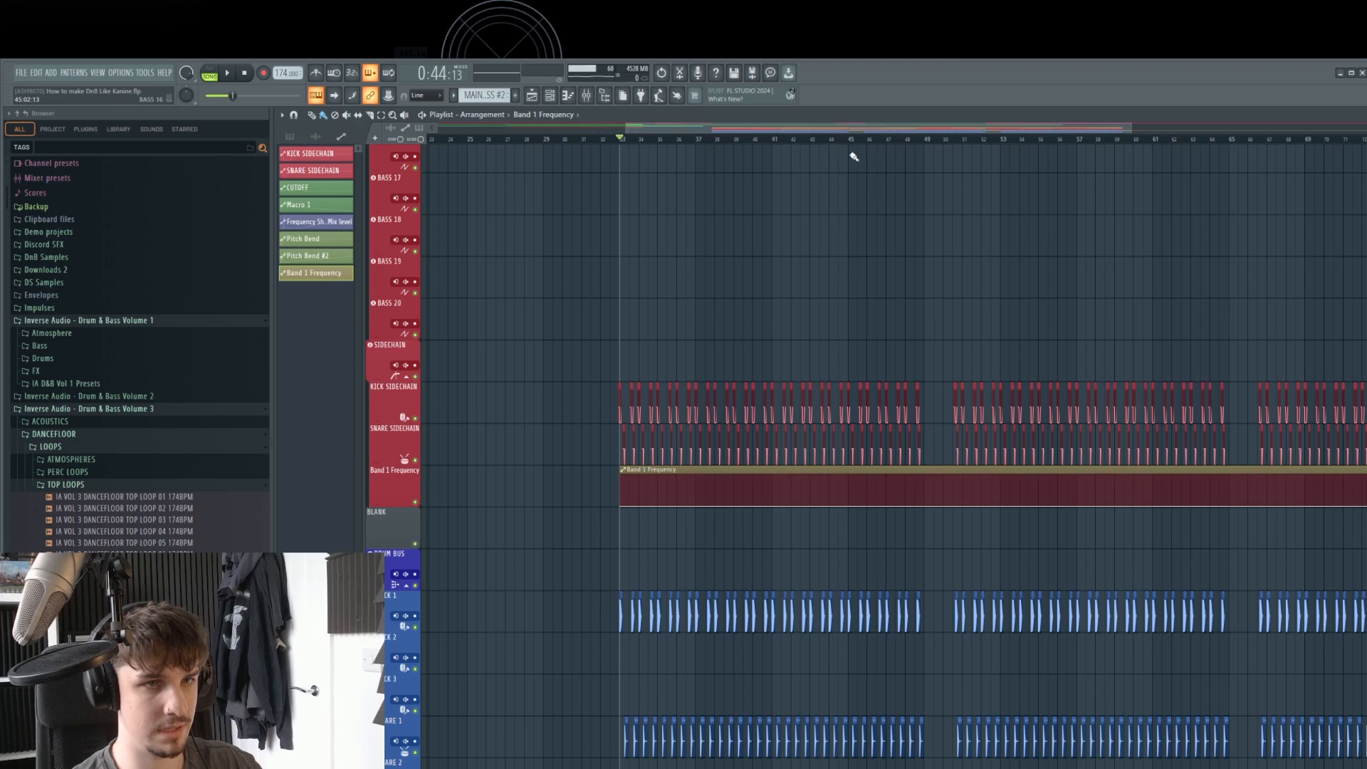
# Shape the Band 1 Frequency automation into a gradual rise from bar 47 that drops back at bar 49.
pyautogui.scroll(2, 916, 405)
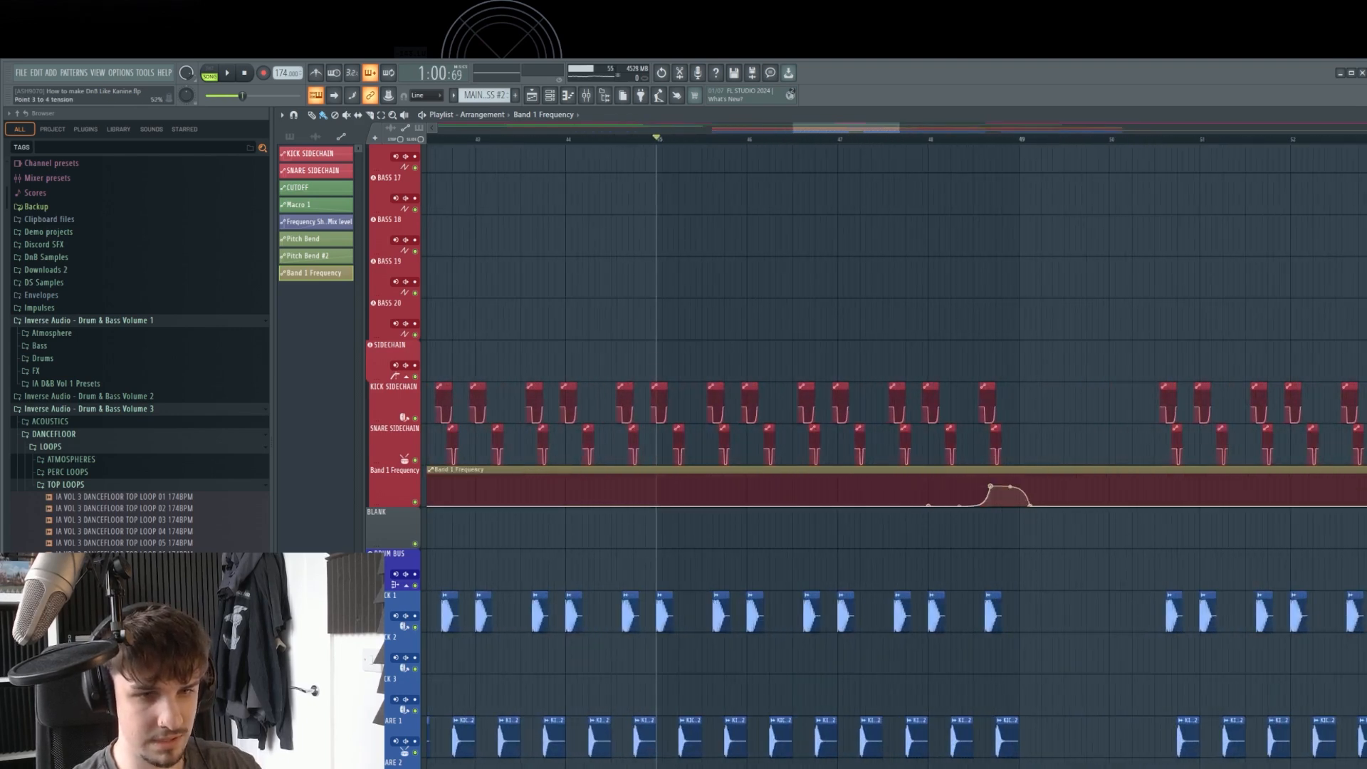
pyautogui.scroll(3, 991, 487)
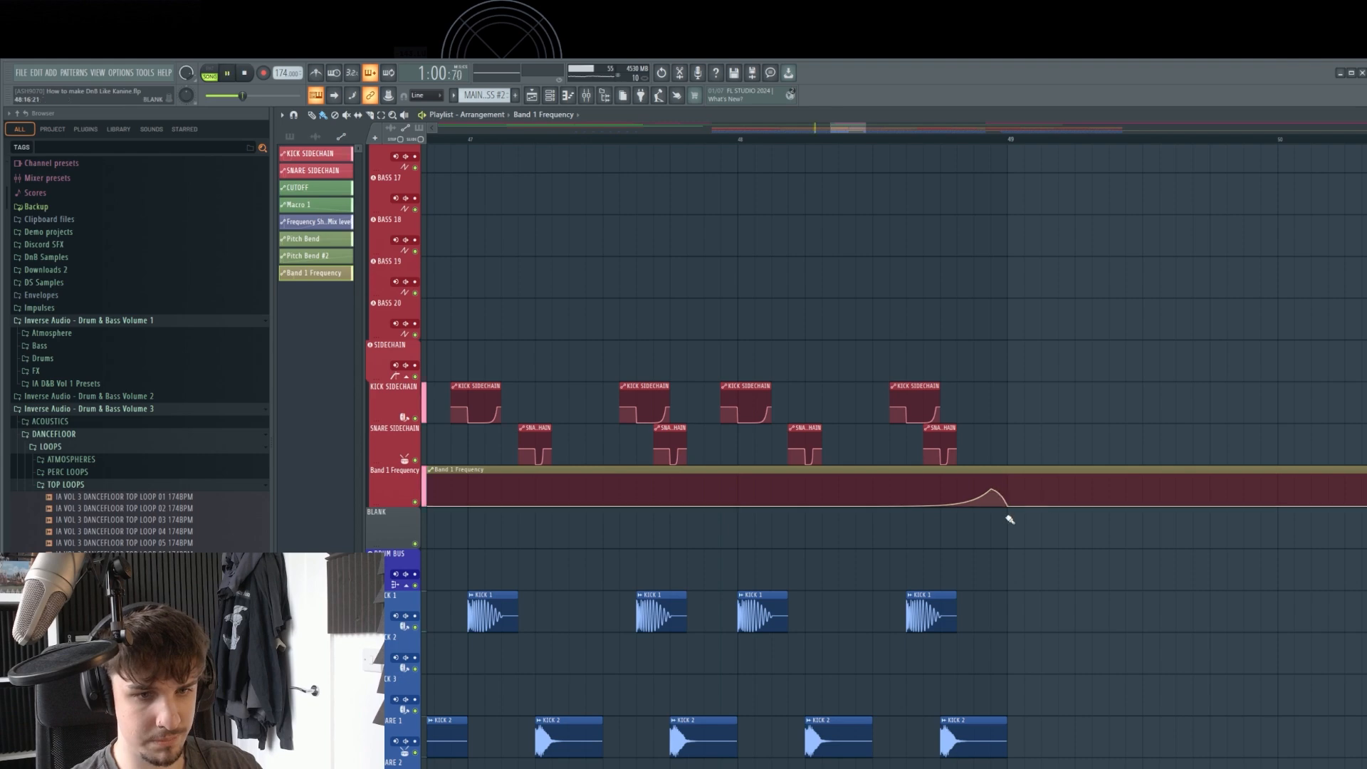
pyautogui.press('space')
pyautogui.scroll(-3, 890, 513)
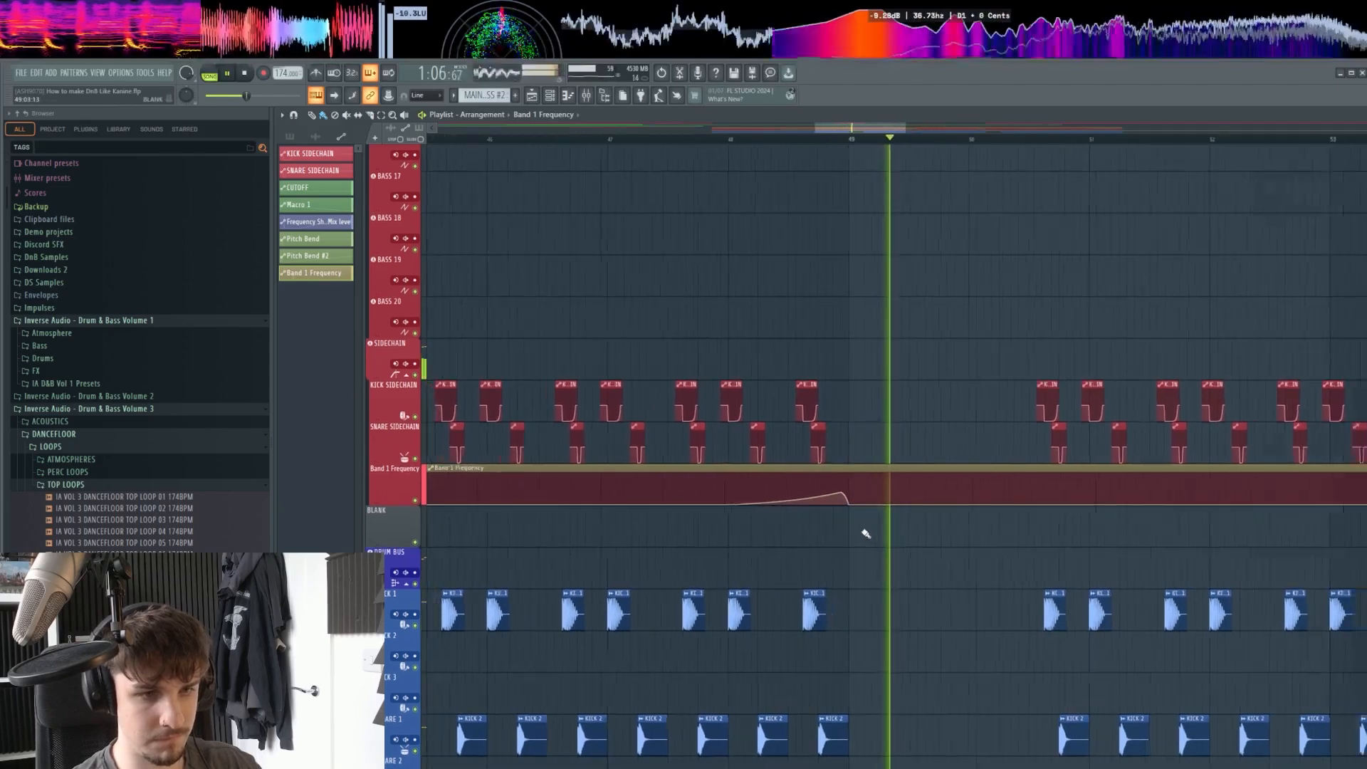
pyautogui.moveTo(865, 511); pyautogui.dragTo(773, 523)
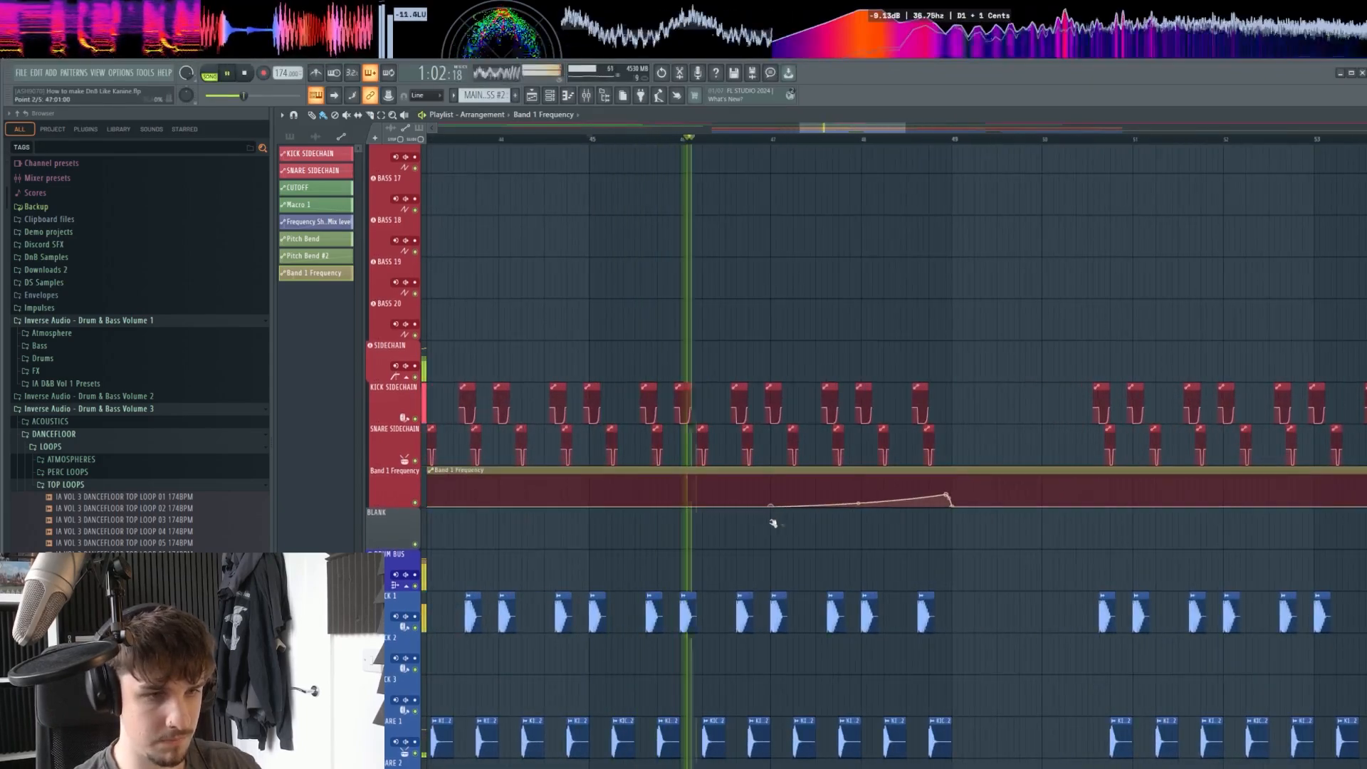
pyautogui.scroll(-1, 941, 525)
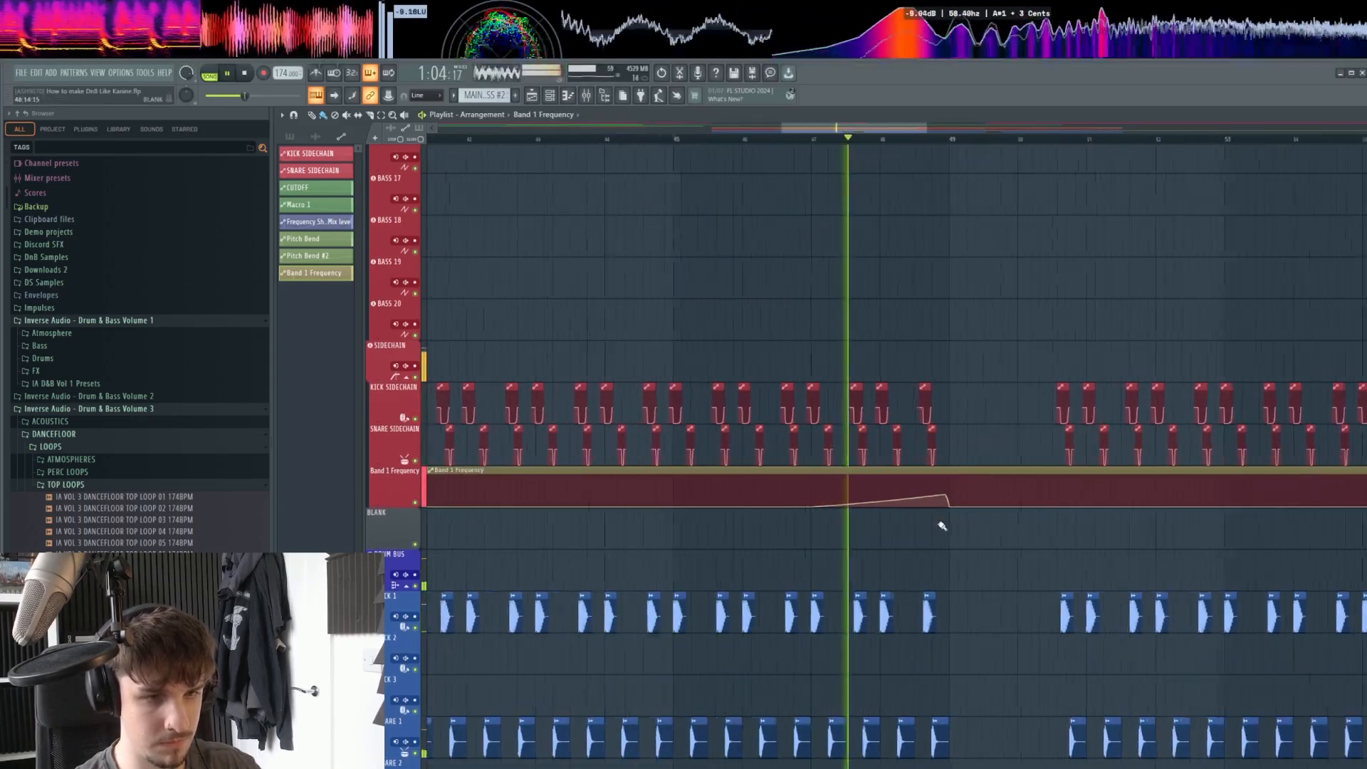
# Delete the last kick clips before bar 49 and save the project.
pyautogui.scroll(-3, 933, 527)
pyautogui.scroll(-3, 881, 540)
pyautogui.rightClick(871, 603)
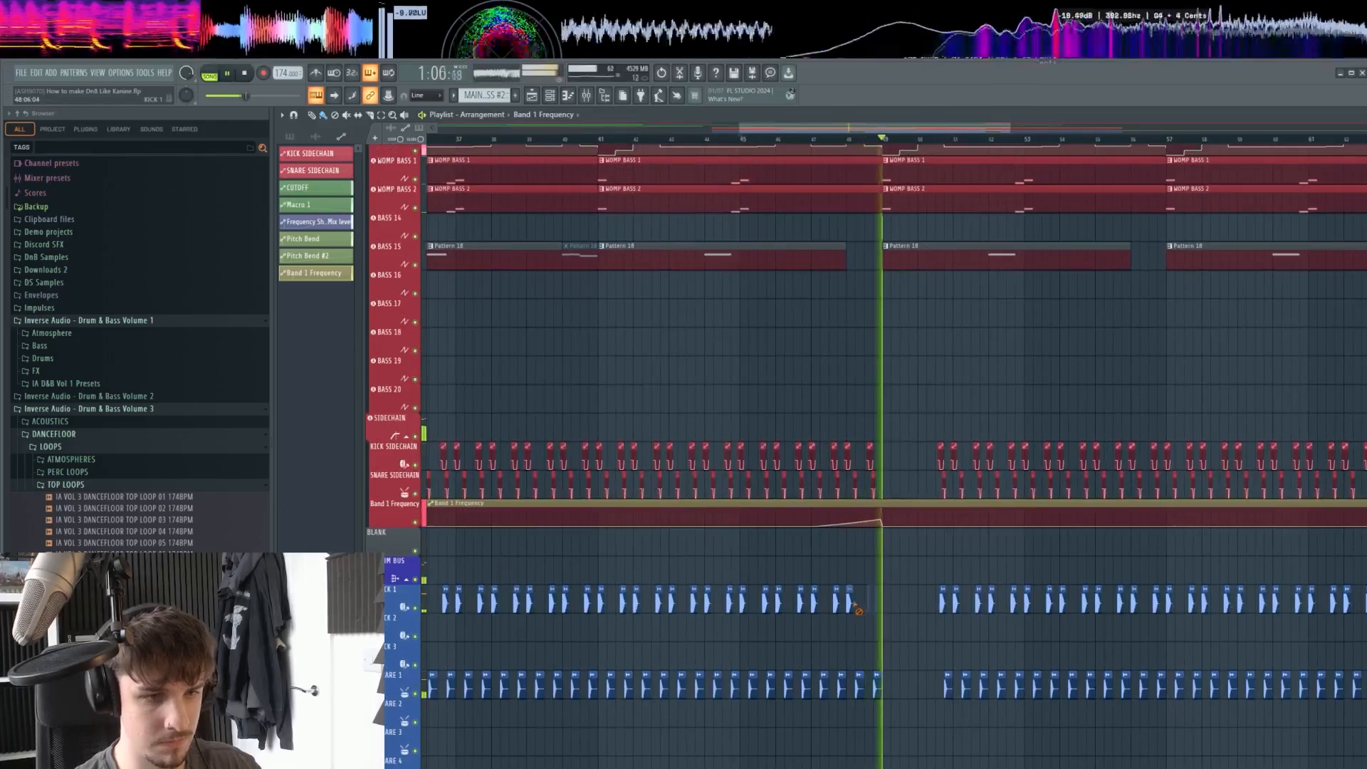
pyautogui.scroll(-3, 890, 484)
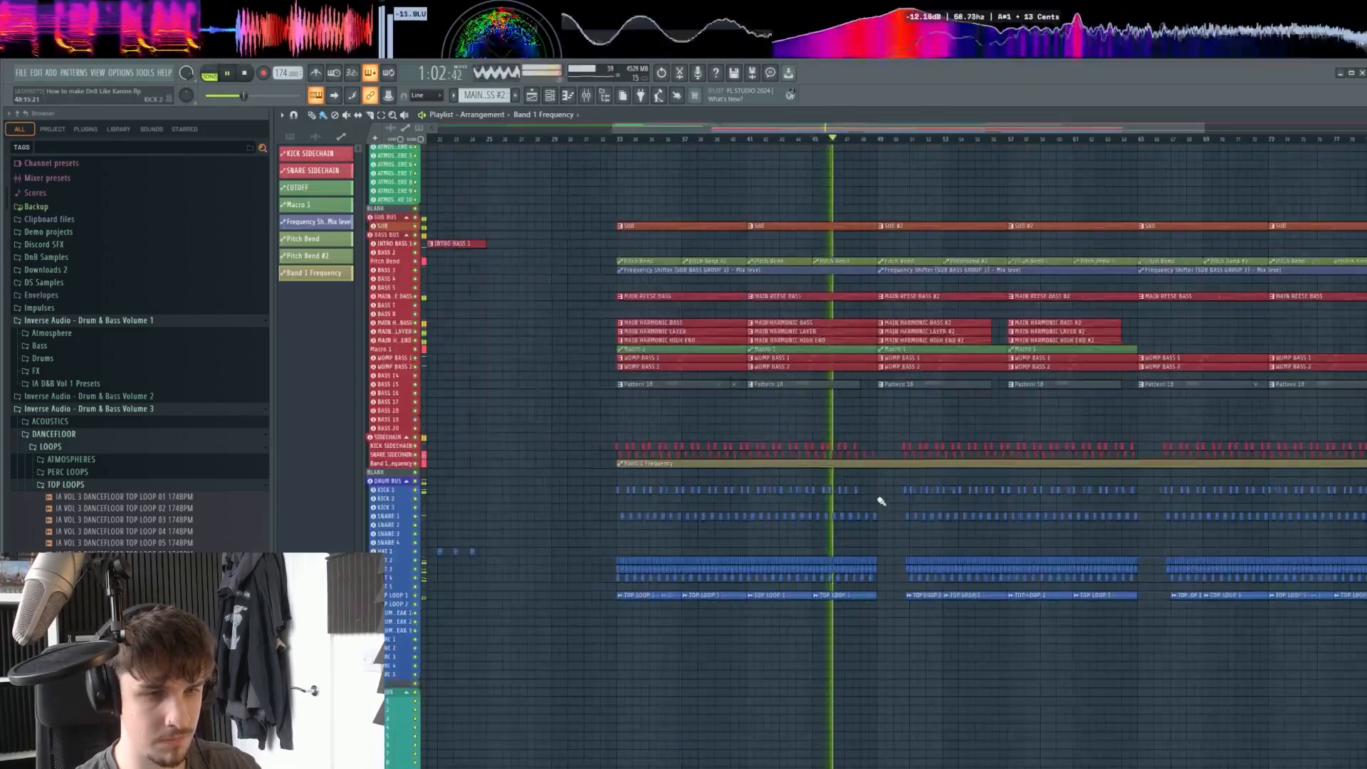
pyautogui.hotkey('ctrl', 's')
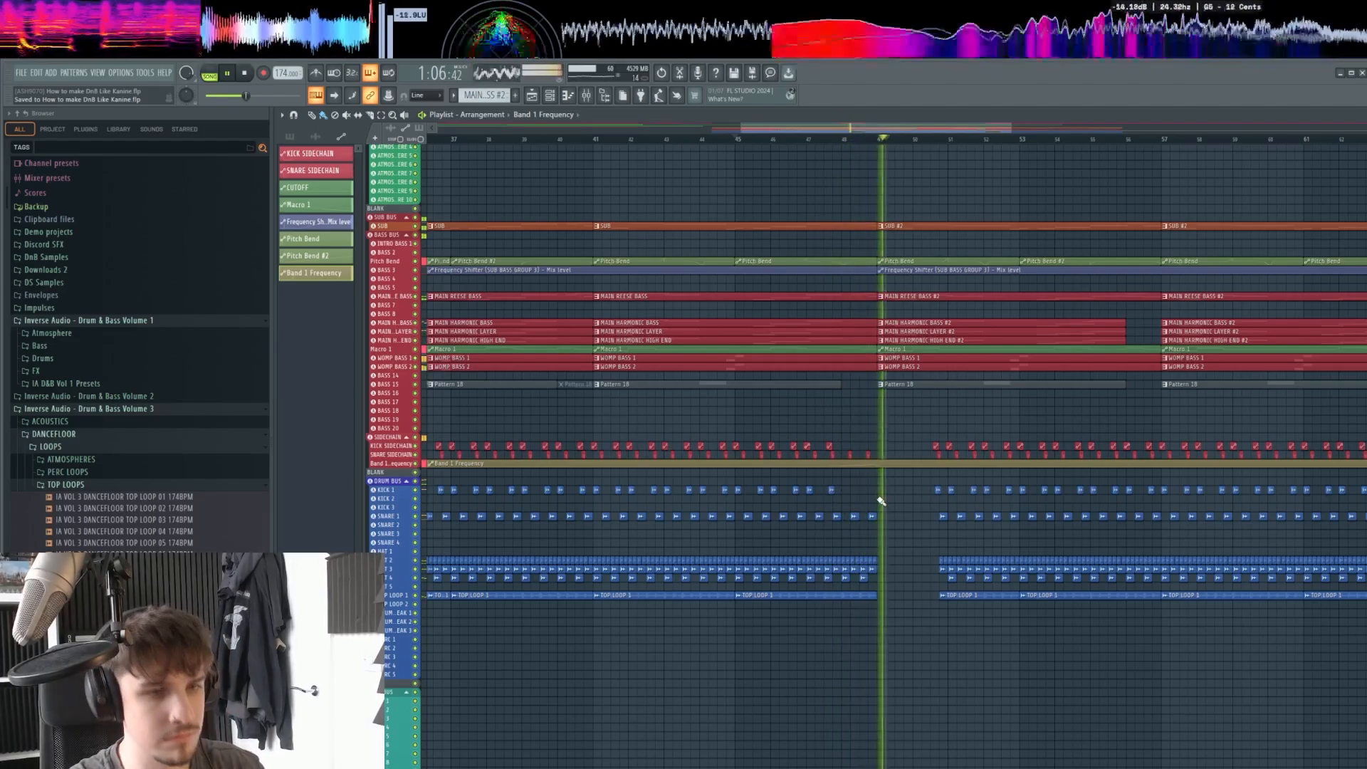
# Clone the MAIN REESE BASS Serum channel and route the copy to mixer track BASS 7.
pyautogui.scroll(2, 910, 436)
pyautogui.scroll(3, 926, 436)
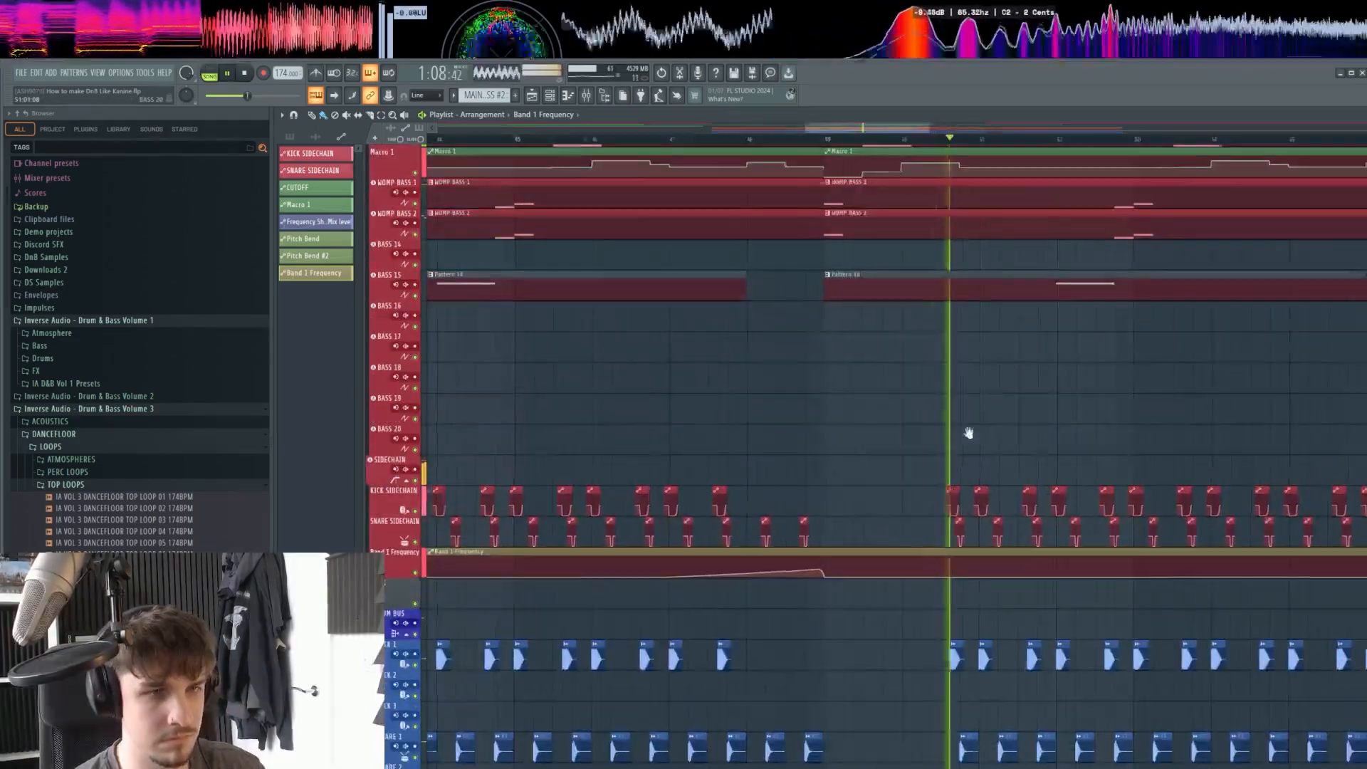
pyautogui.scroll(-3, 833, 394)
pyautogui.scroll(-2, 937, 417)
pyautogui.scroll(-1, 882, 440)
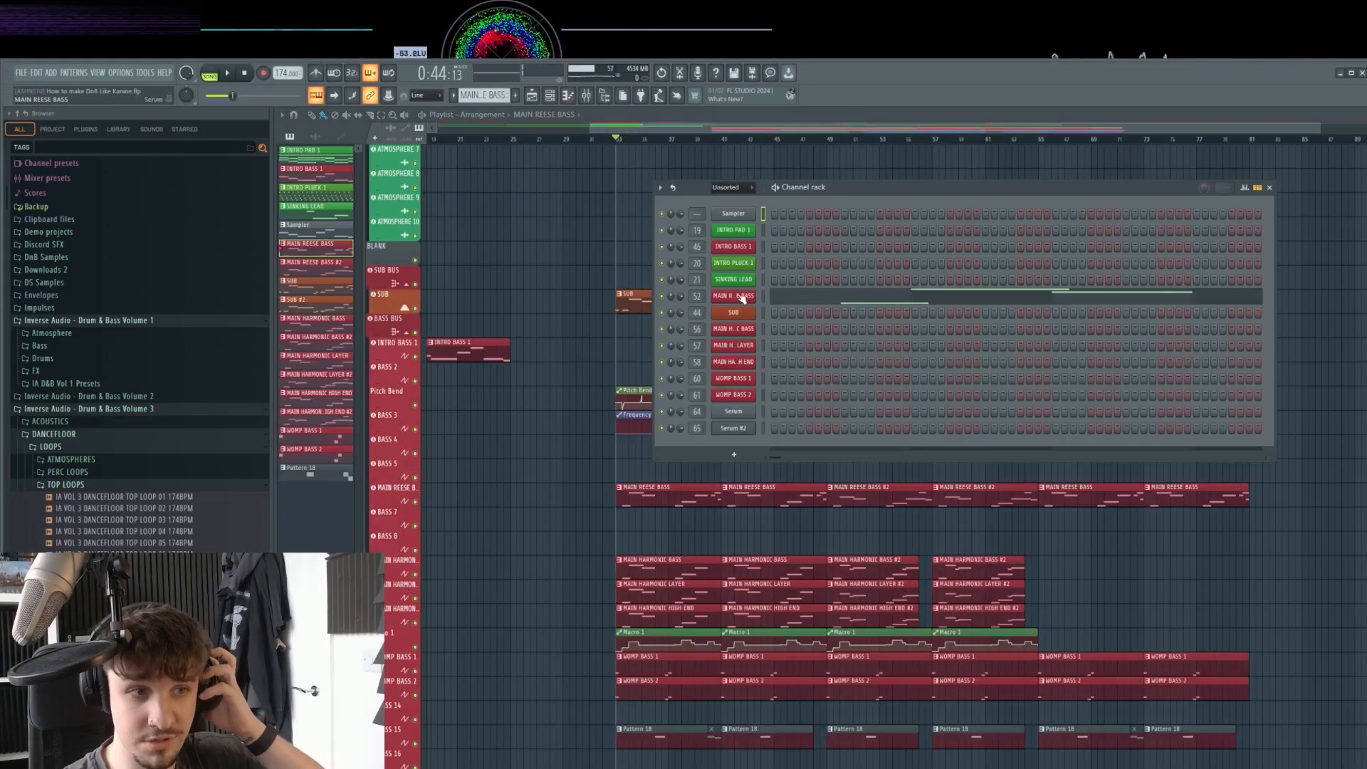
pyautogui.click(742, 297)
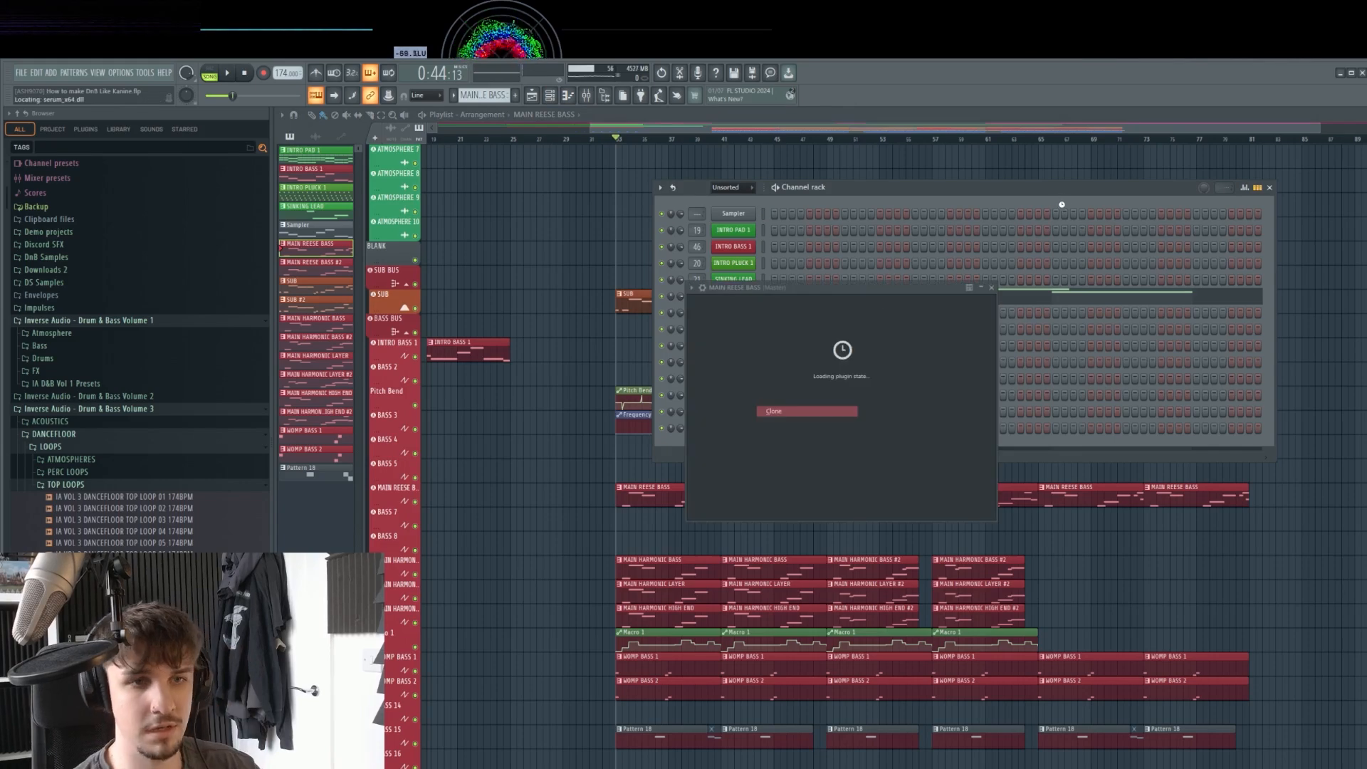
pyautogui.click(1082, 188)
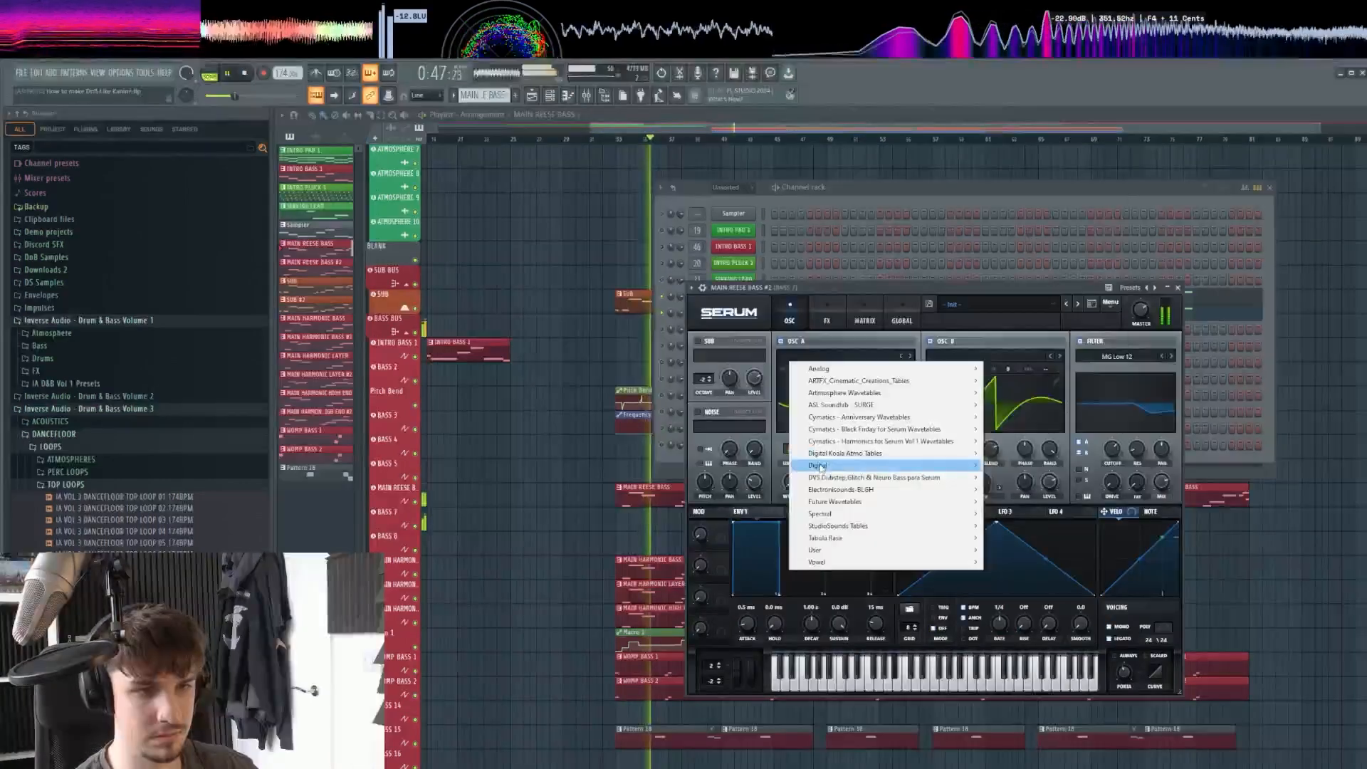
# Set the cloned reese's Osc A wavetable to ICanHasKick and Osc B to Squanchy 1 [SL], and fine-tune the oscillator settings.
pyautogui.moveTo(883, 464)
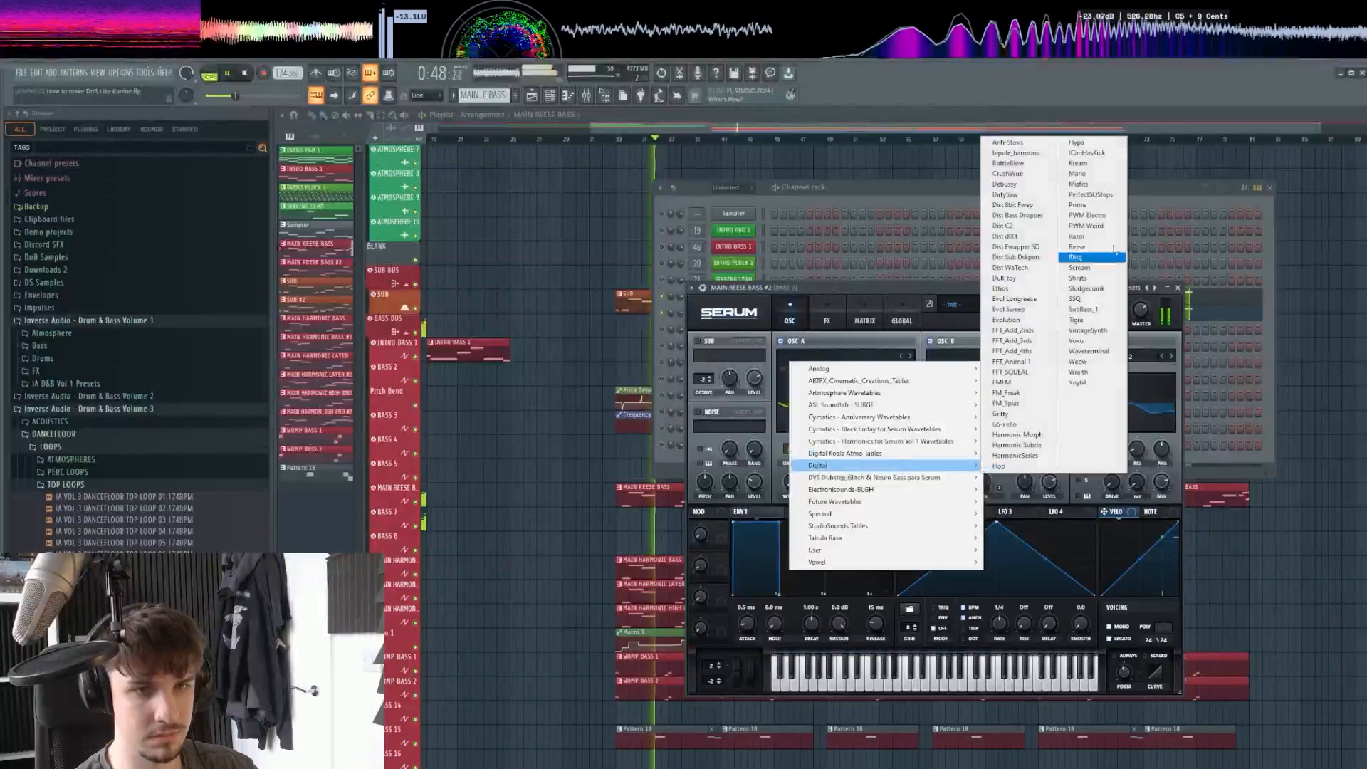
pyautogui.click(1122, 153)
pyautogui.moveTo(801, 427); pyautogui.dragTo(797, 411)
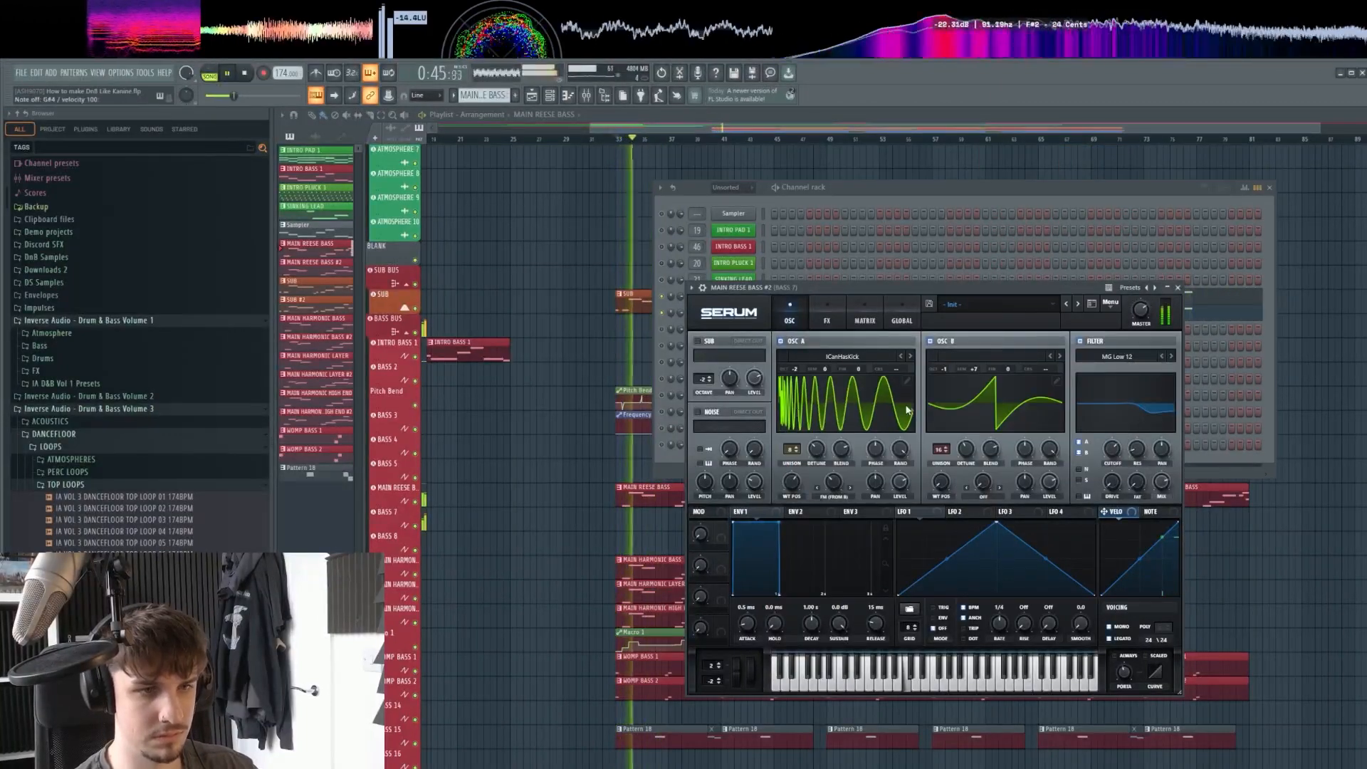
pyautogui.click(986, 356)
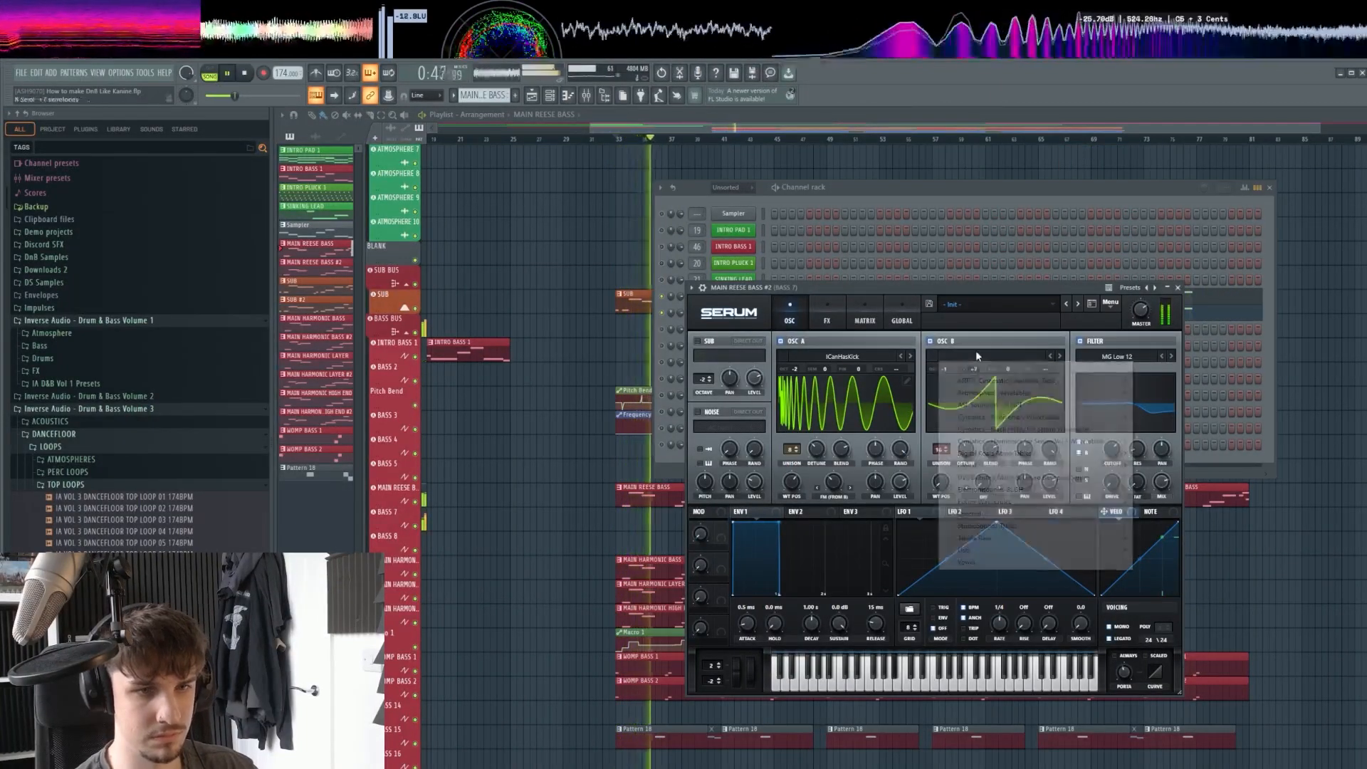
pyautogui.moveTo(974, 369); pyautogui.dragTo(976, 394)
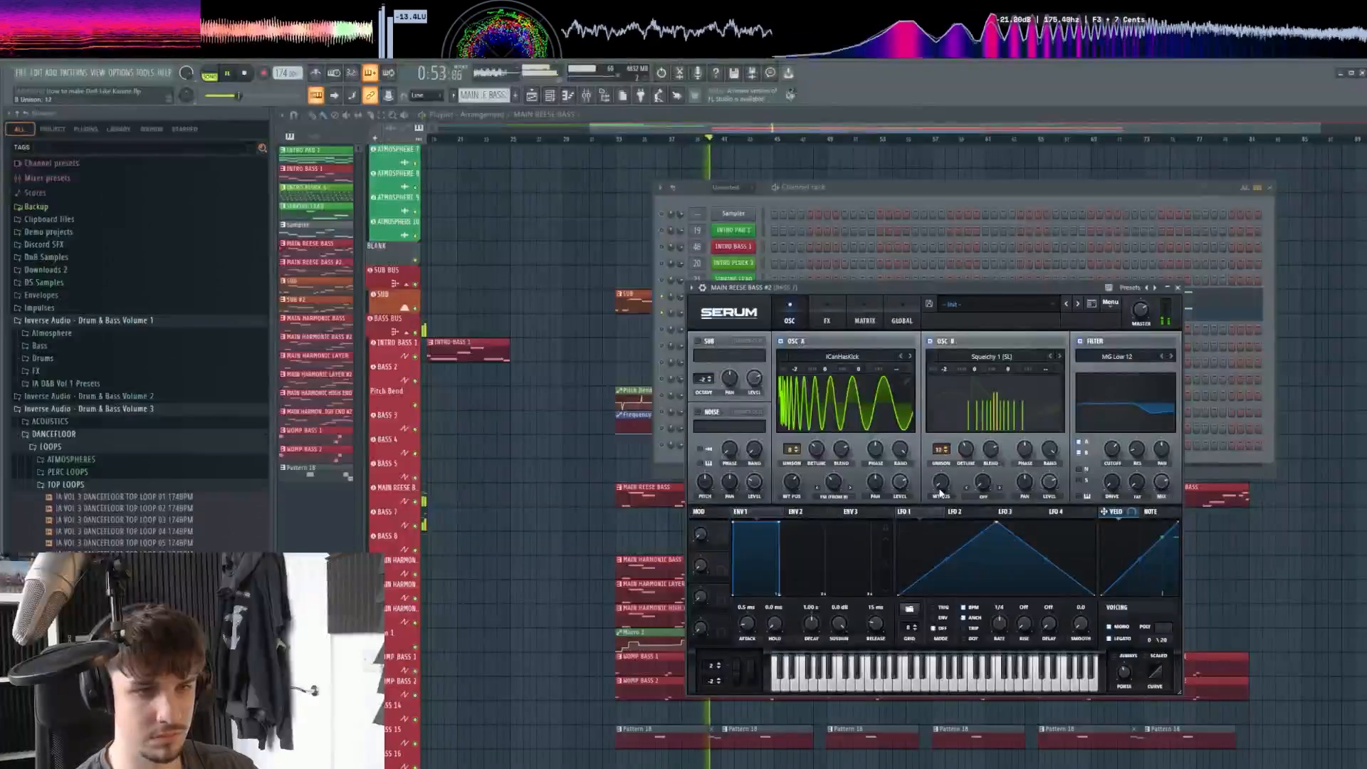
pyautogui.moveTo(790, 448); pyautogui.dragTo(792, 453)
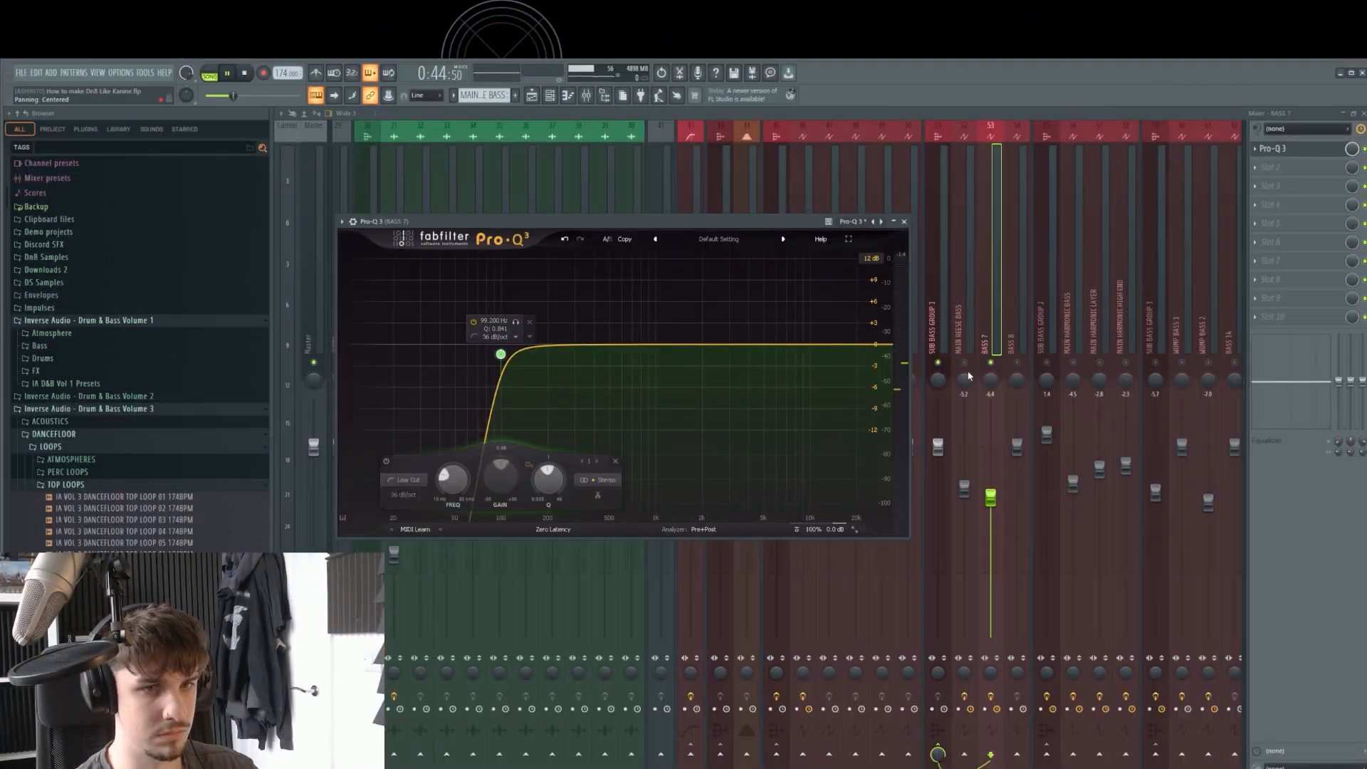
# Insert Wider after Pro-Q 3 on mixer track BASS 7 and raise its stereo width slightly.
pyautogui.click(1305, 168)
pyautogui.click(1287, 403)
pyautogui.moveTo(592, 343); pyautogui.dragTo(636, 344)
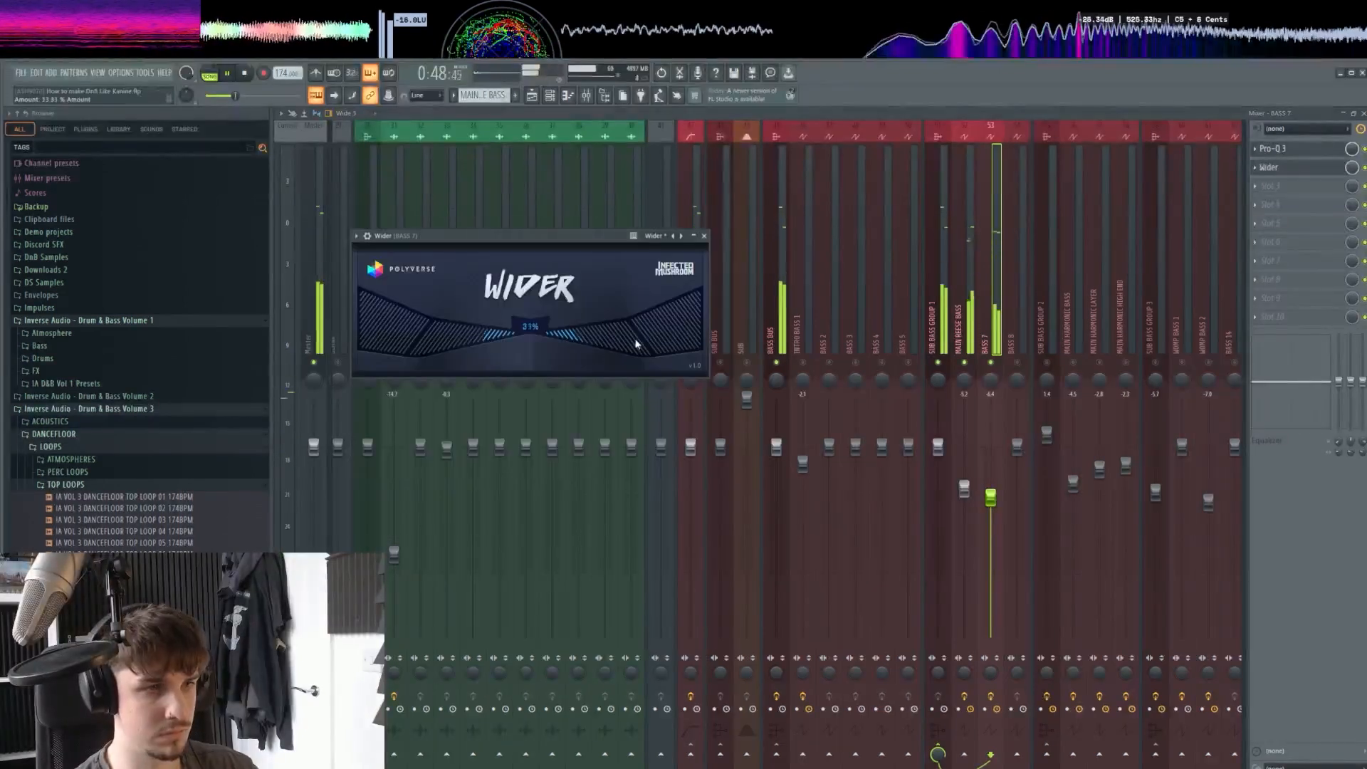
# Put Rift and OTT on SUB BASS GROUP 1 to process both reese layers together.
pyautogui.click(972, 283)
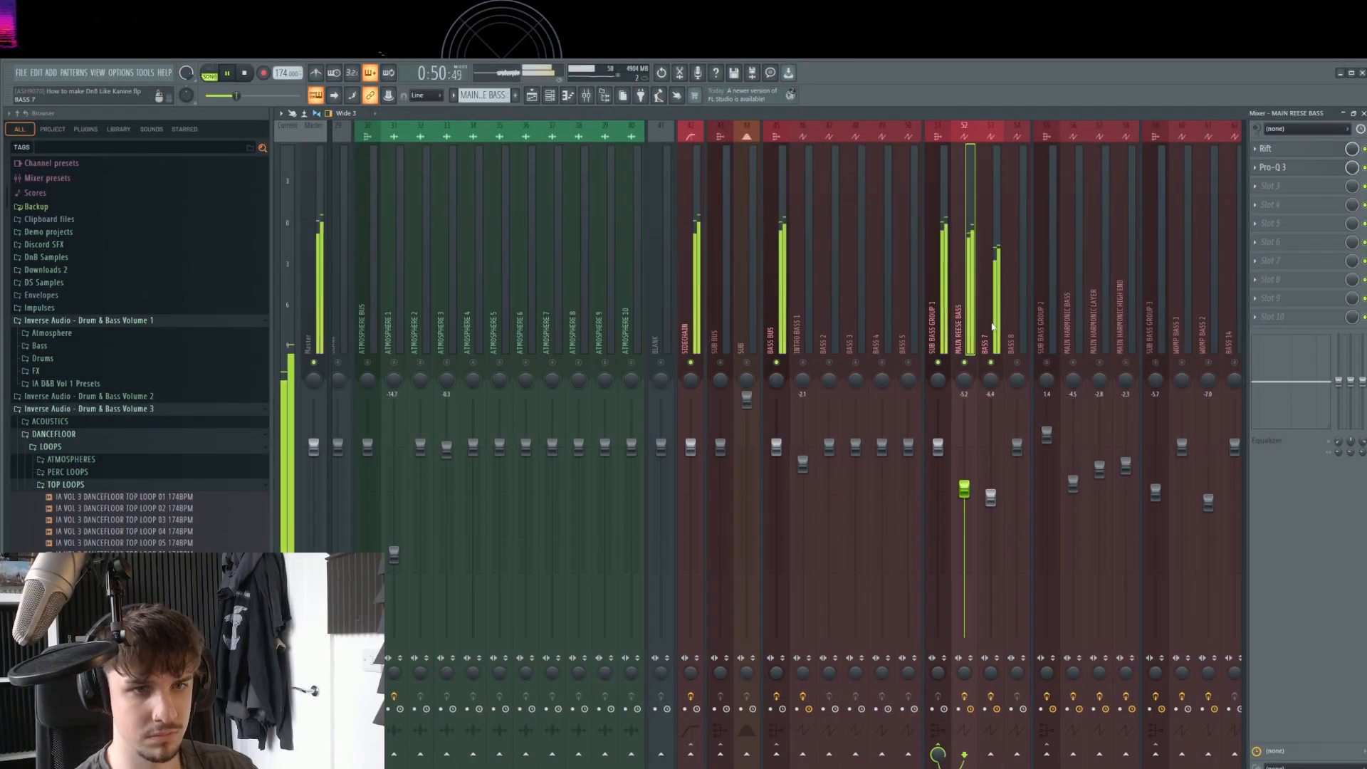
pyautogui.click(939, 313)
pyautogui.click(1290, 150)
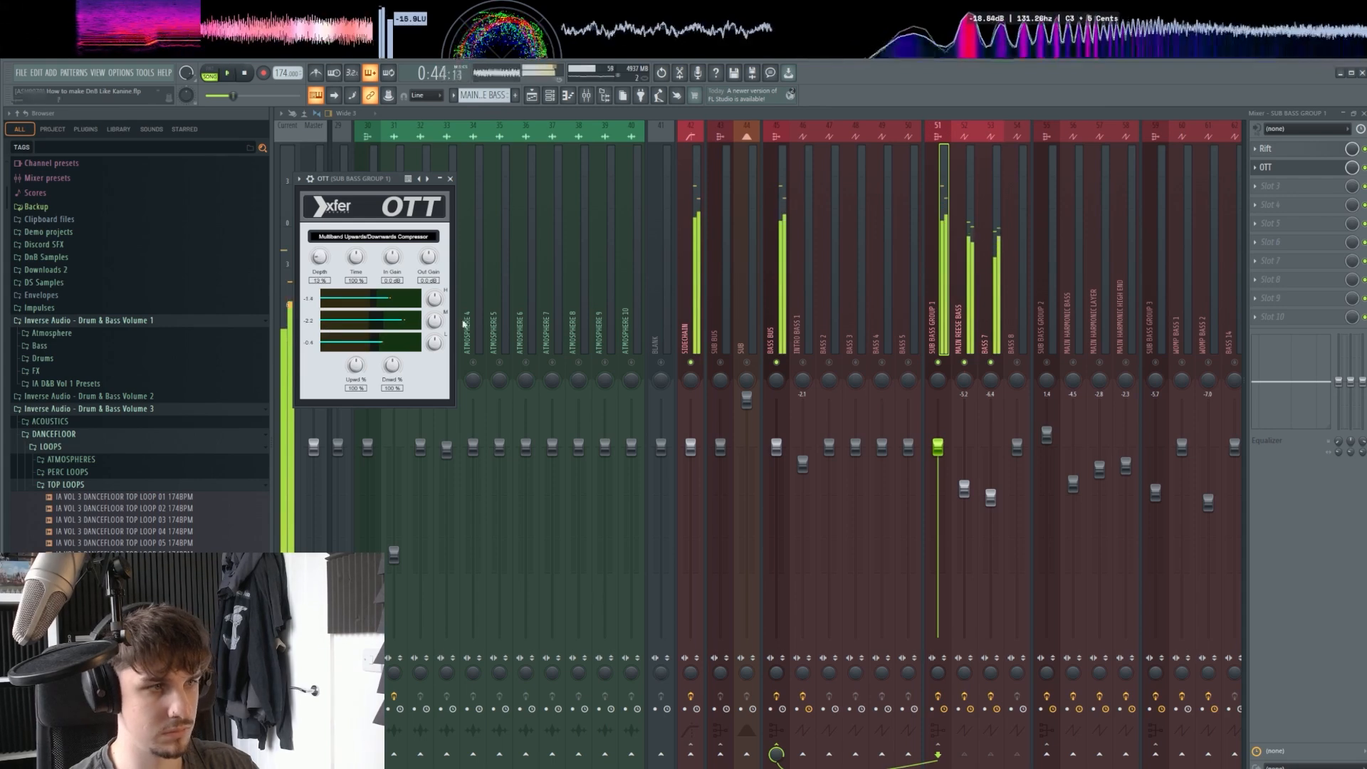
pyautogui.click(1274, 167)
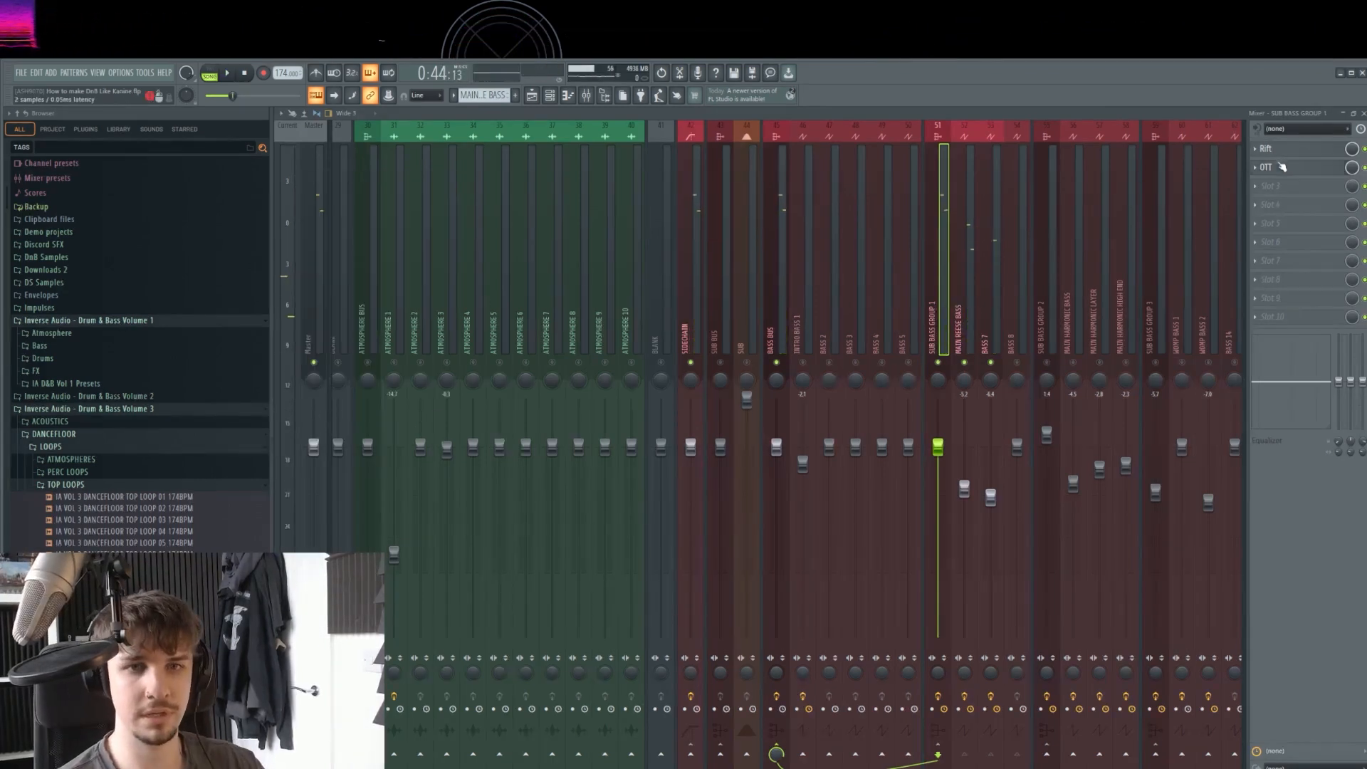
# Add Pro-Q 3 after OTT on SUB BASS GROUP 1 with a low cut at about 80 Hz and a 30 dB/oct slope.
pyautogui.click(1280, 186)
pyautogui.click(1269, 200)
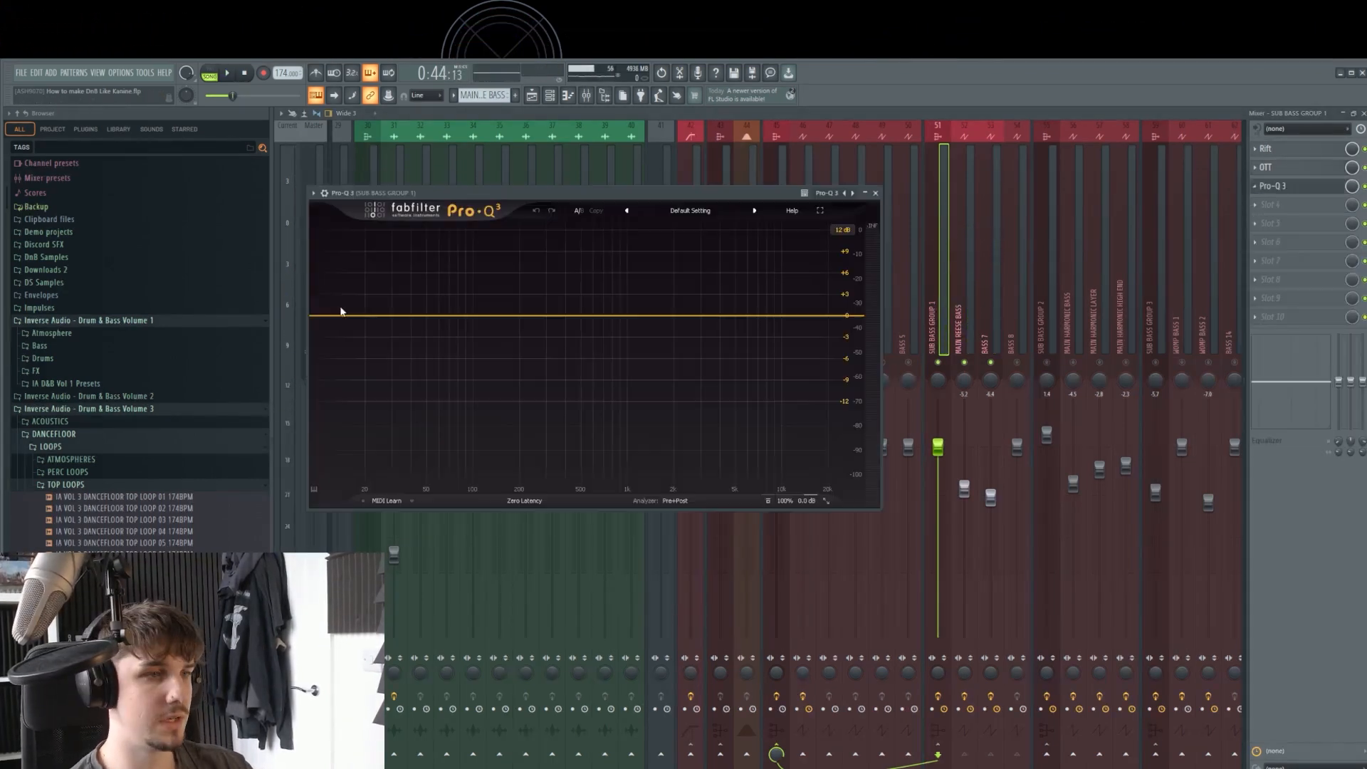
pyautogui.moveTo(358, 320); pyautogui.dragTo(348, 338)
pyautogui.click(345, 382)
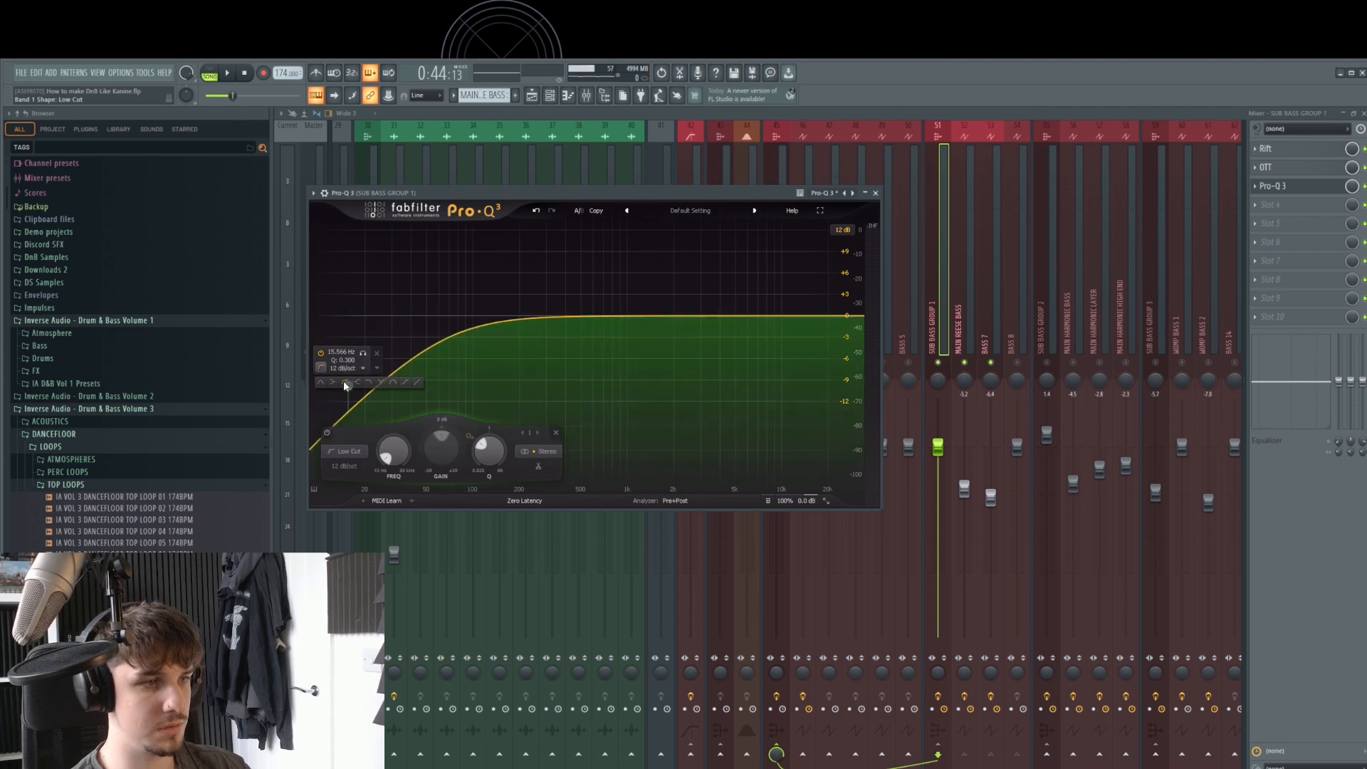
pyautogui.scroll(3, 344, 376)
pyautogui.moveTo(348, 385); pyautogui.dragTo(461, 324)
pyautogui.moveTo(525, 194); pyautogui.dragTo(619, 215)
pyautogui.press('space')
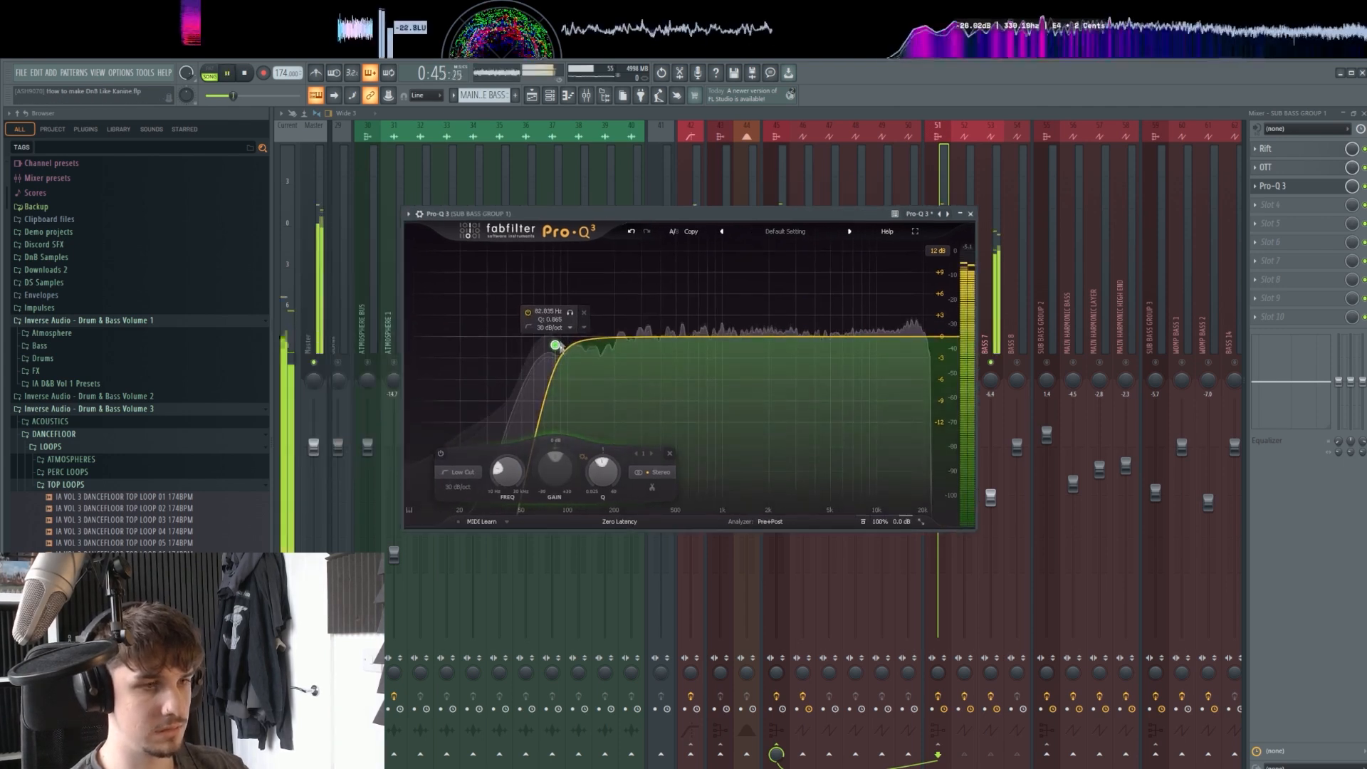
pyautogui.moveTo(559, 346); pyautogui.dragTo(562, 343)
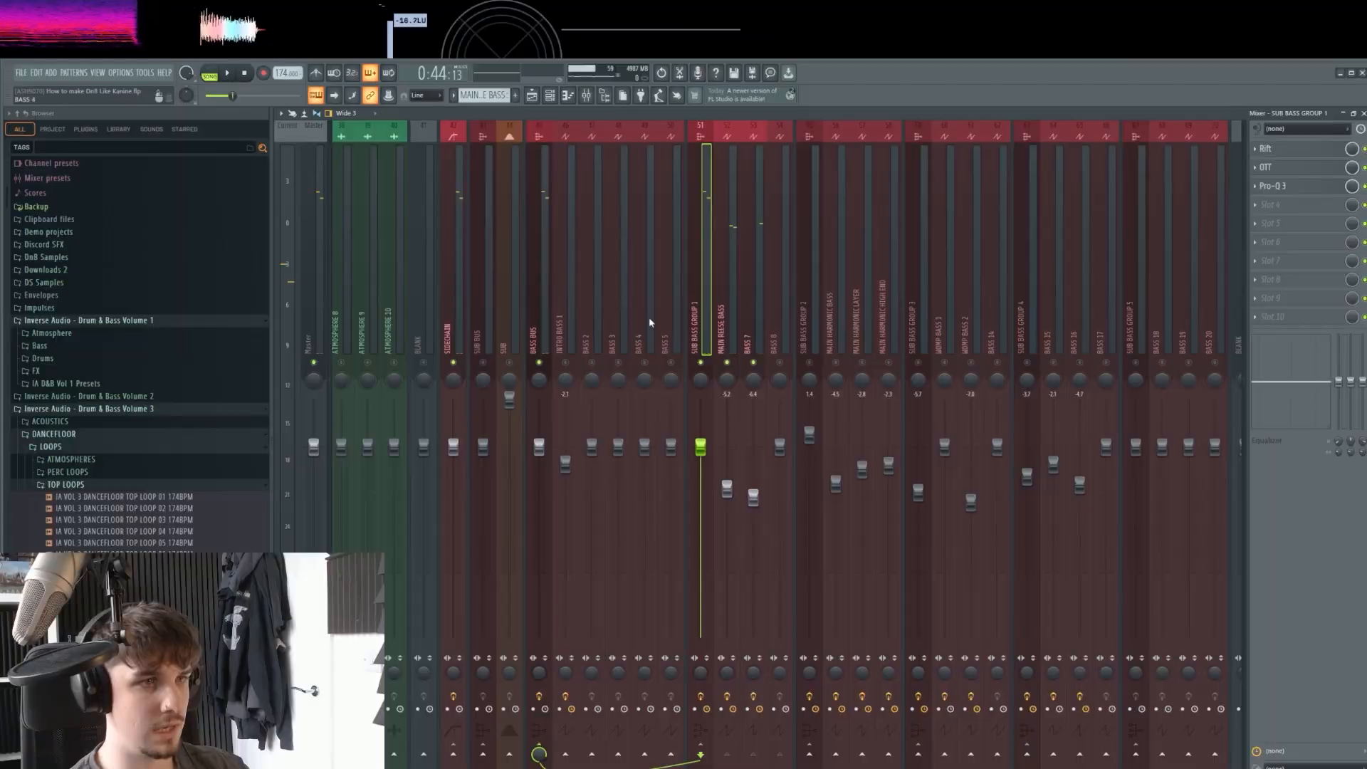
# Adjust which bass channels are muted or soloed for playback and select the MAIN REESE BASS mixer track.
pyautogui.press('F5')
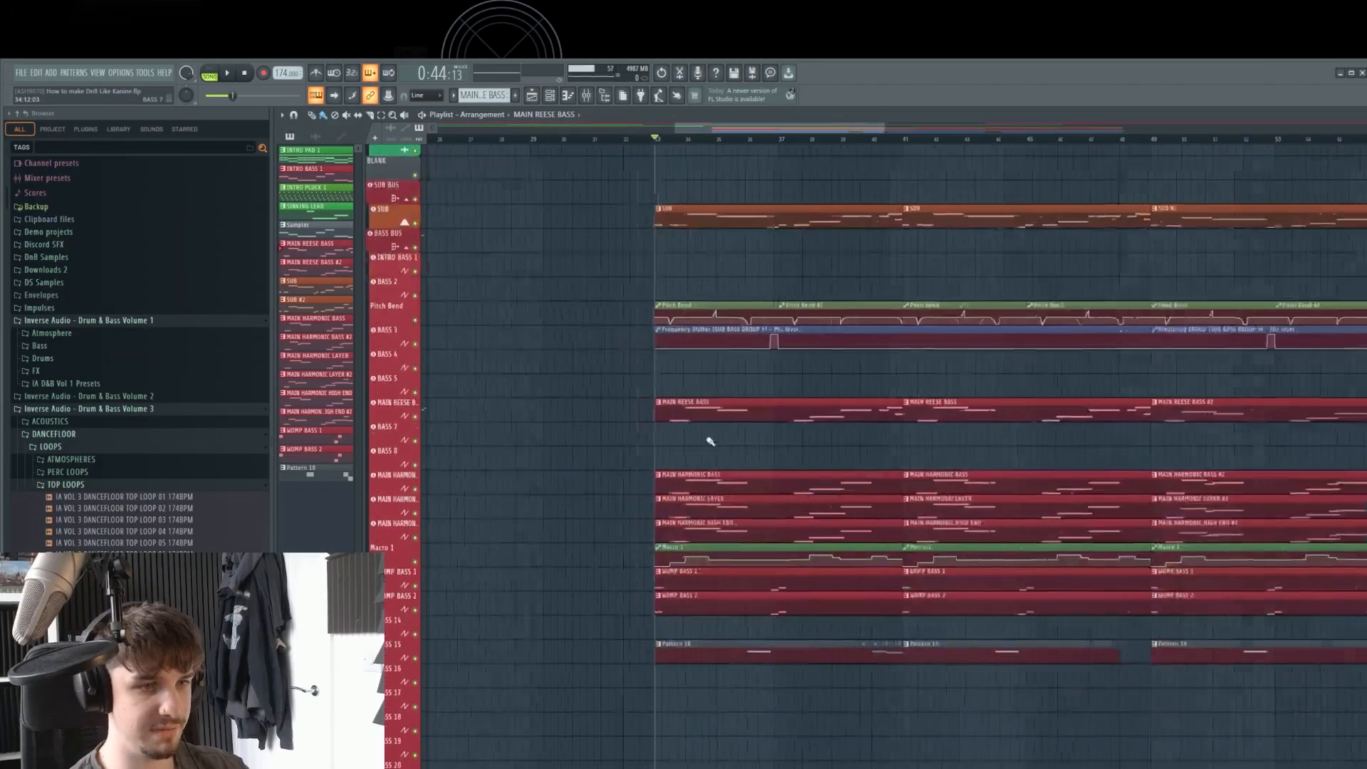
pyautogui.press('space')
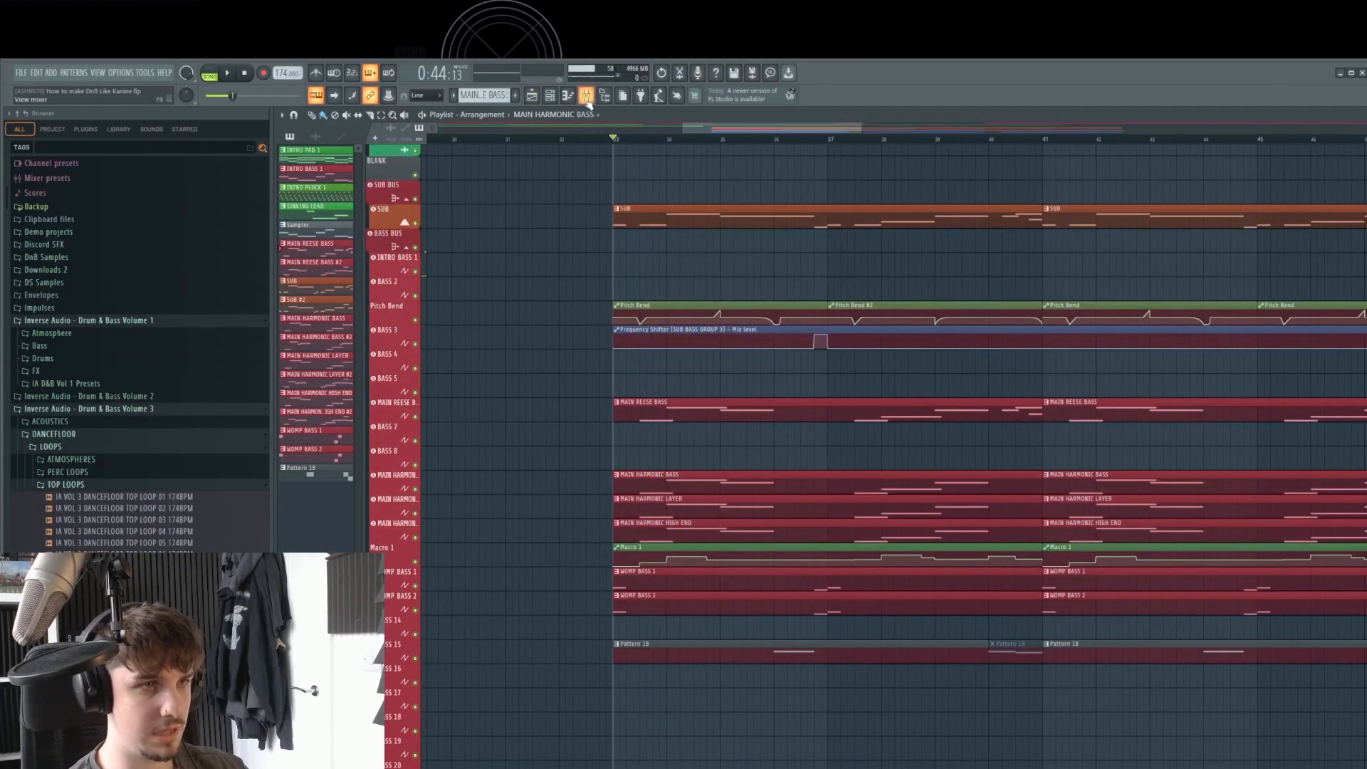
pyautogui.click(587, 98)
pyautogui.click(550, 95)
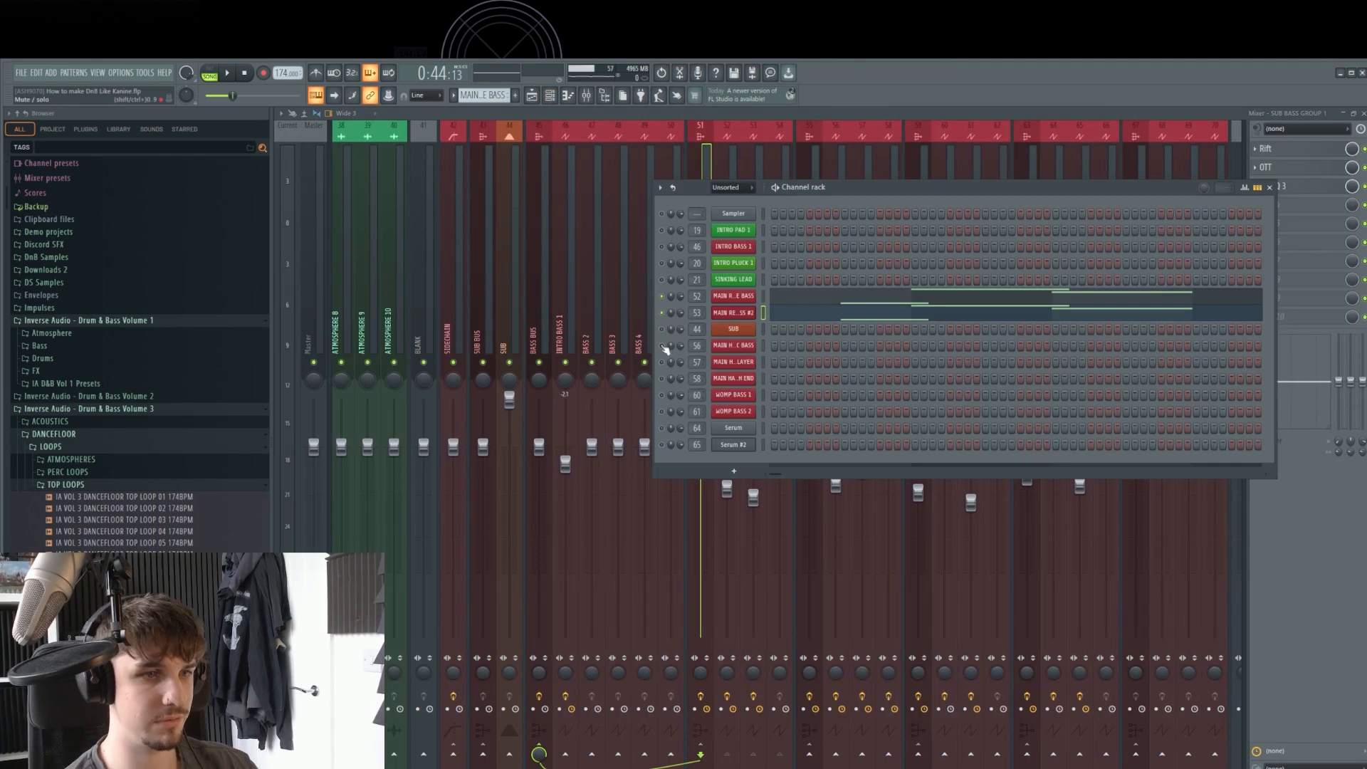
pyautogui.rightClick(594, 303)
pyautogui.rightClick(753, 302)
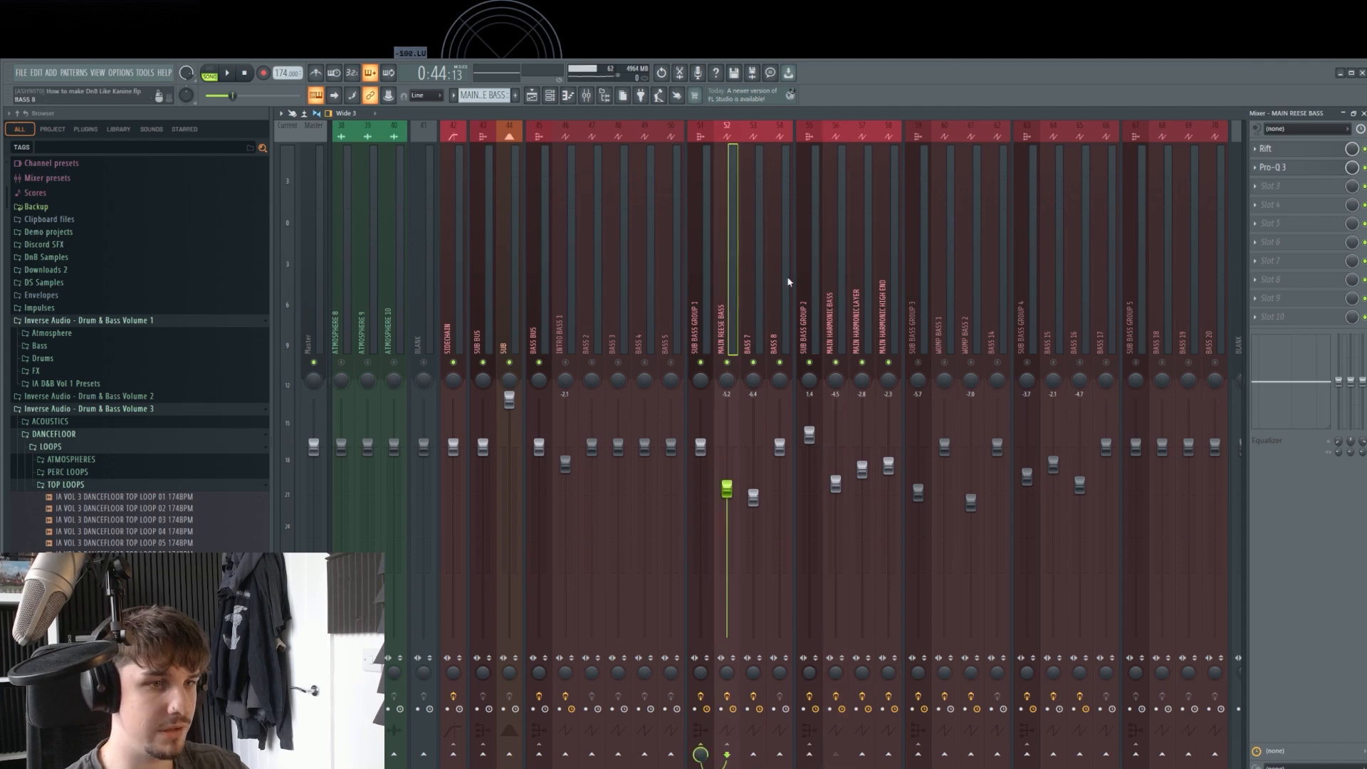
# Insert Trackspacer 2.5 after Pro-Q 3 on MAIN REESE BASS, set up its sidechain input and set the low cut to about 127 Hz.
pyautogui.click(1287, 193)
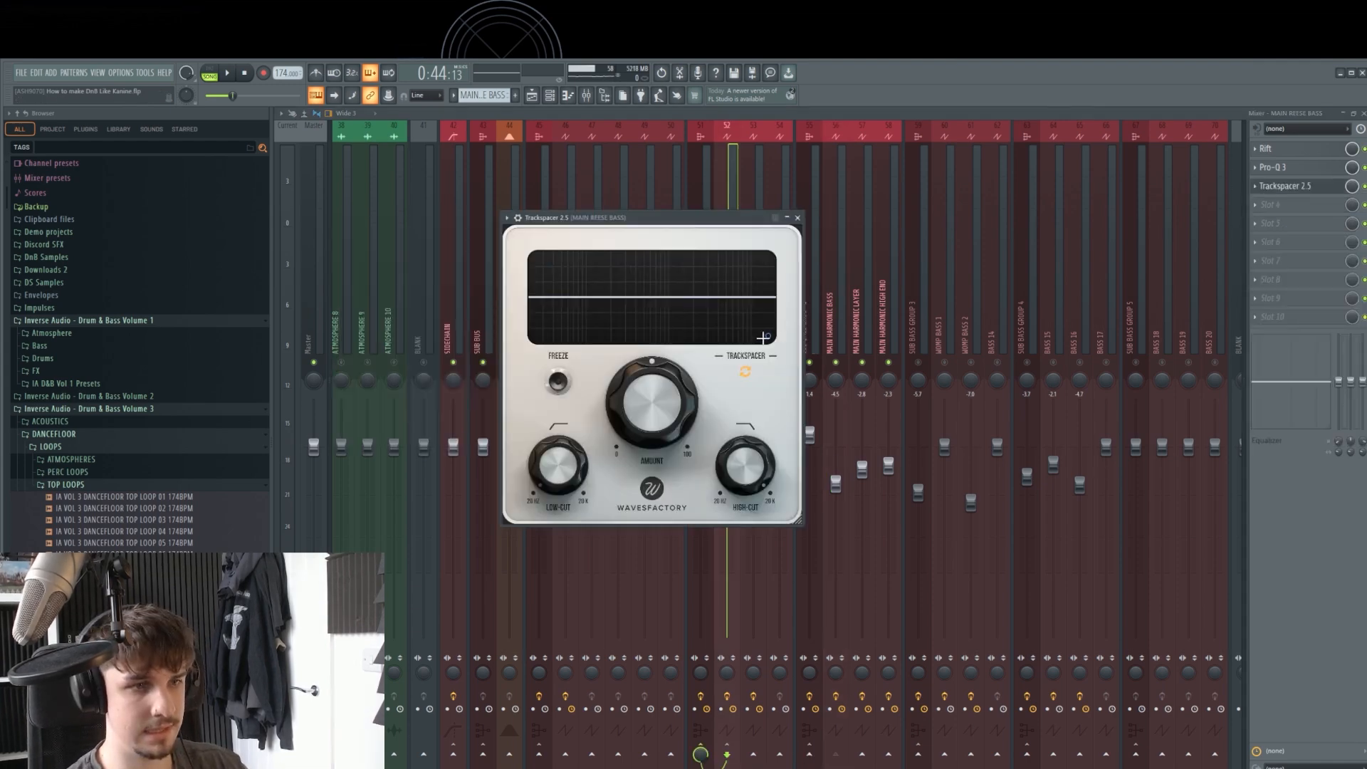
pyautogui.click(519, 218)
pyautogui.click(540, 237)
pyautogui.click(561, 264)
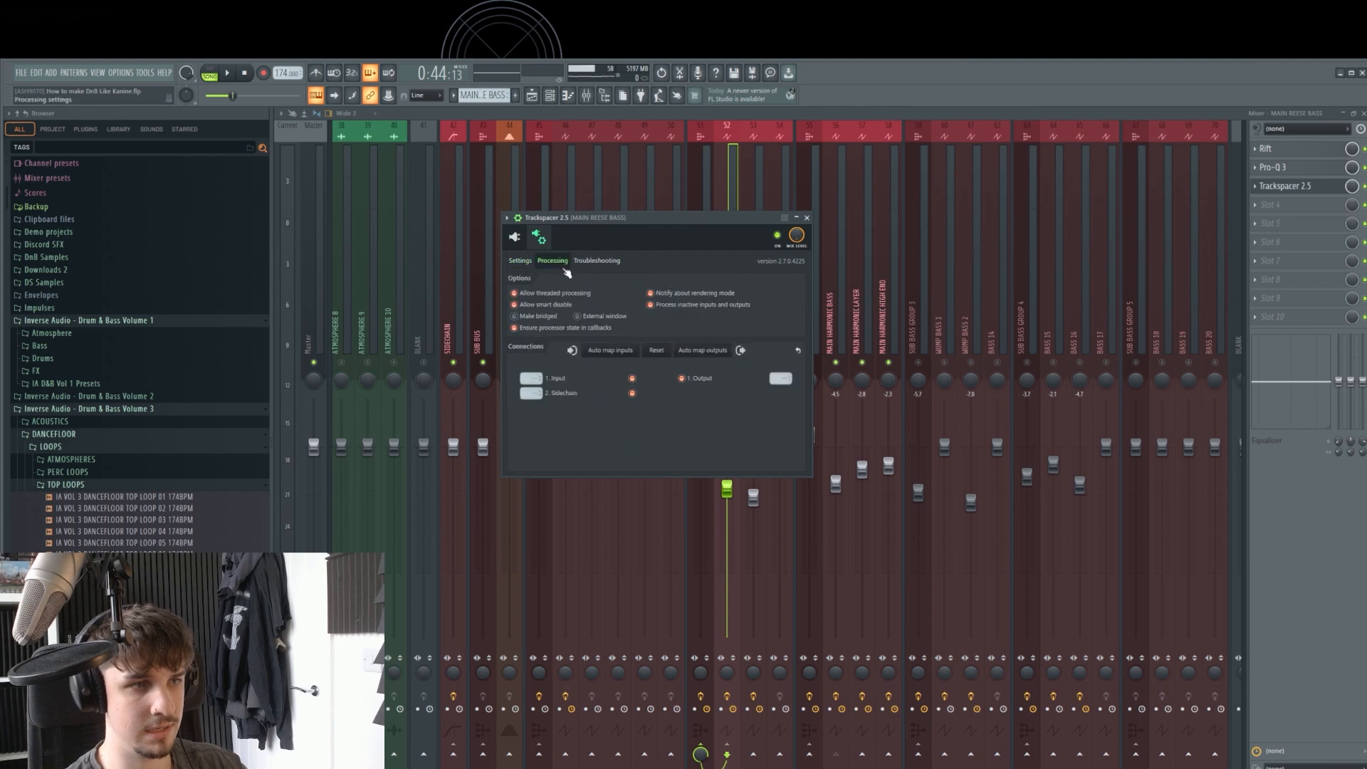
pyautogui.click(514, 236)
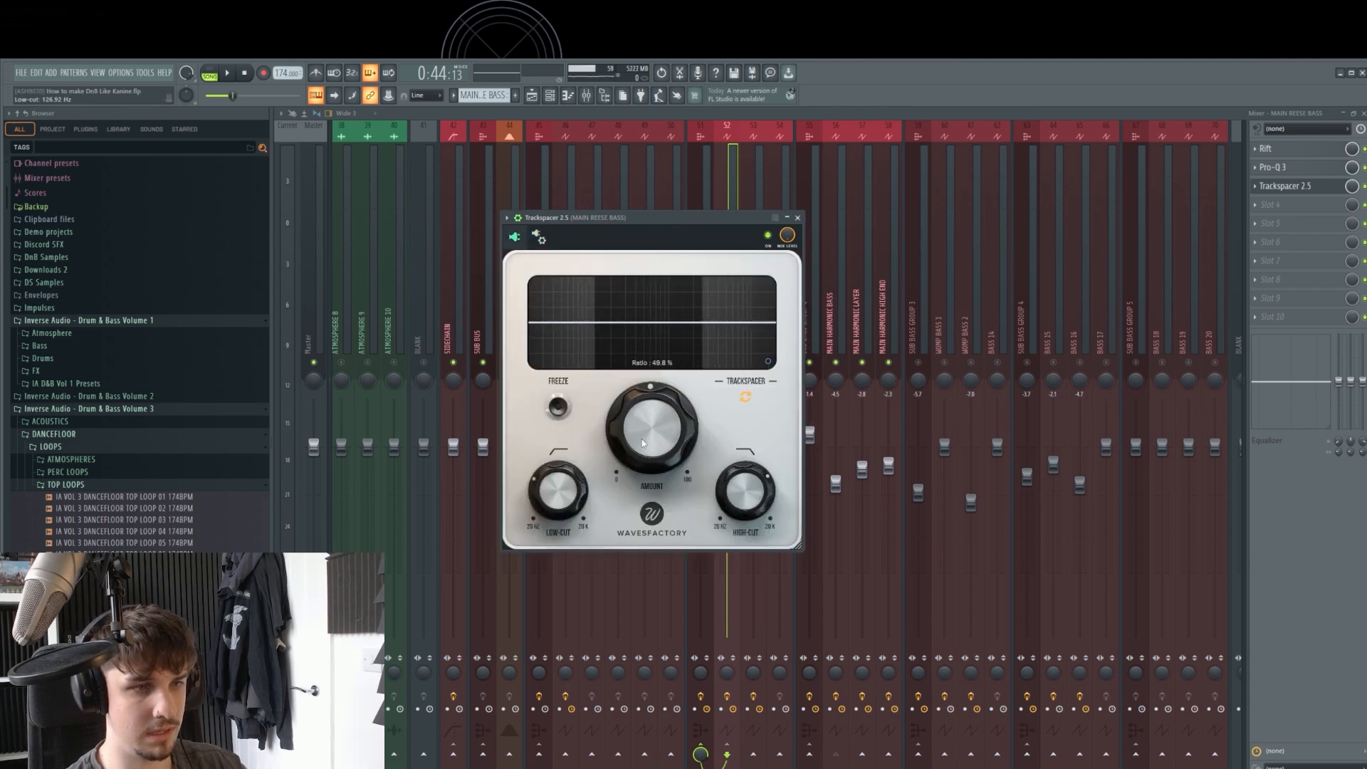
# Add a second Trackspacer 2.5 below the first one on MAIN REESE BASS.
pyautogui.press('space')
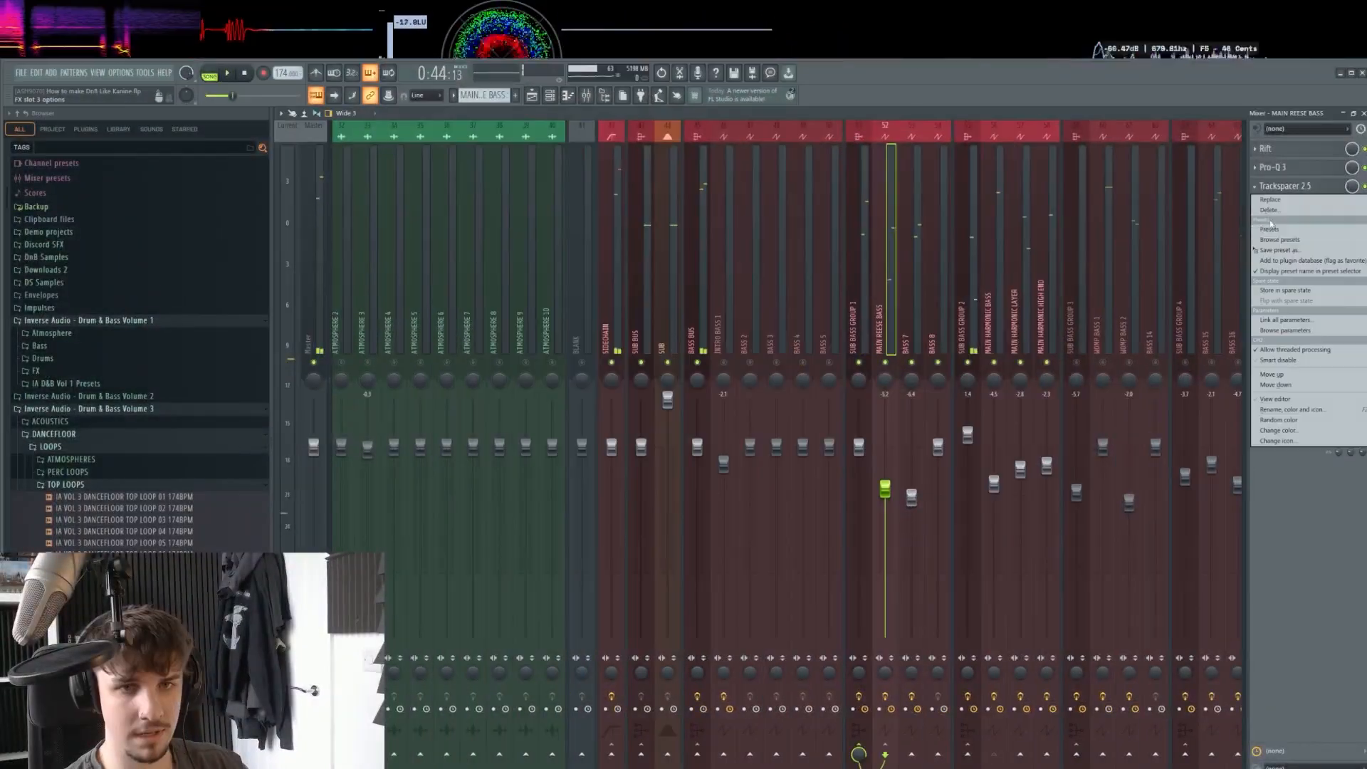
pyautogui.scroll(10, 873, 253)
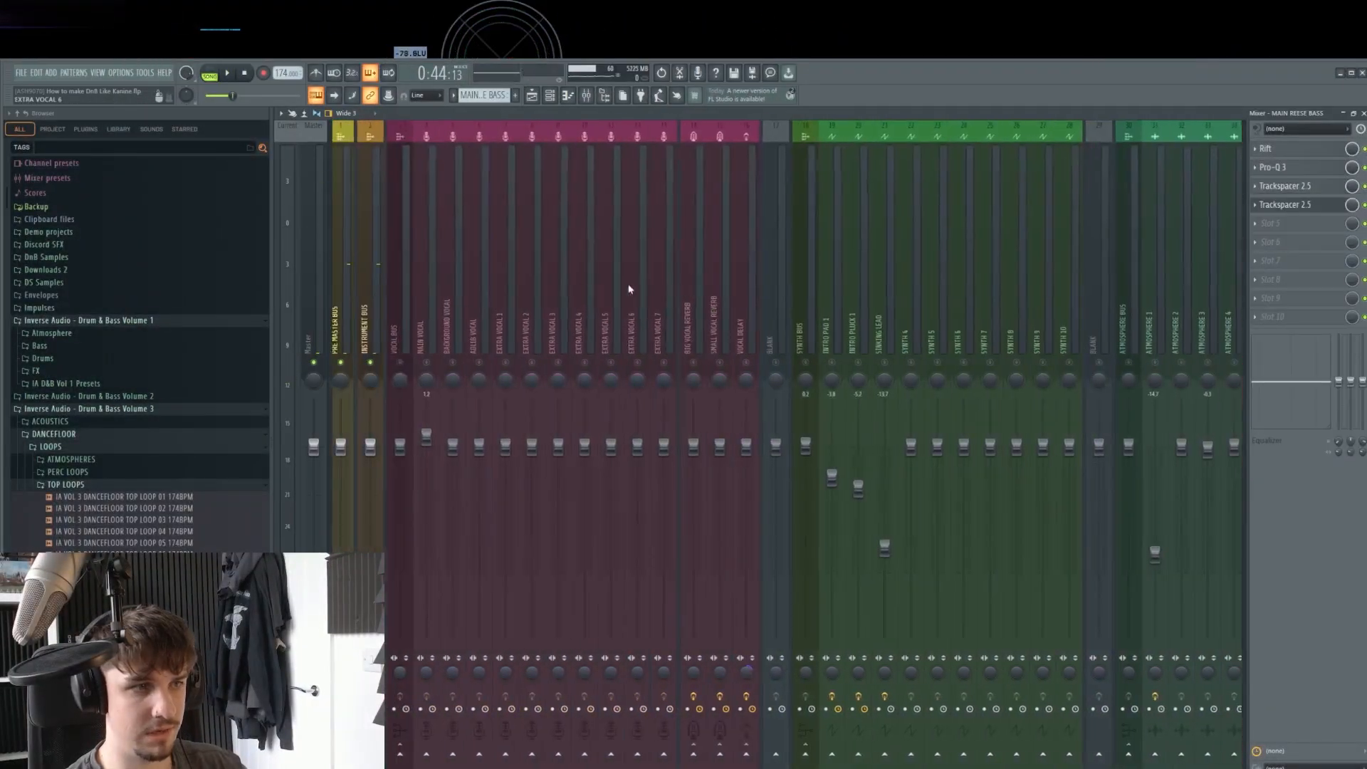
pyautogui.click(448, 317)
pyautogui.scroll(-10, 749, 410)
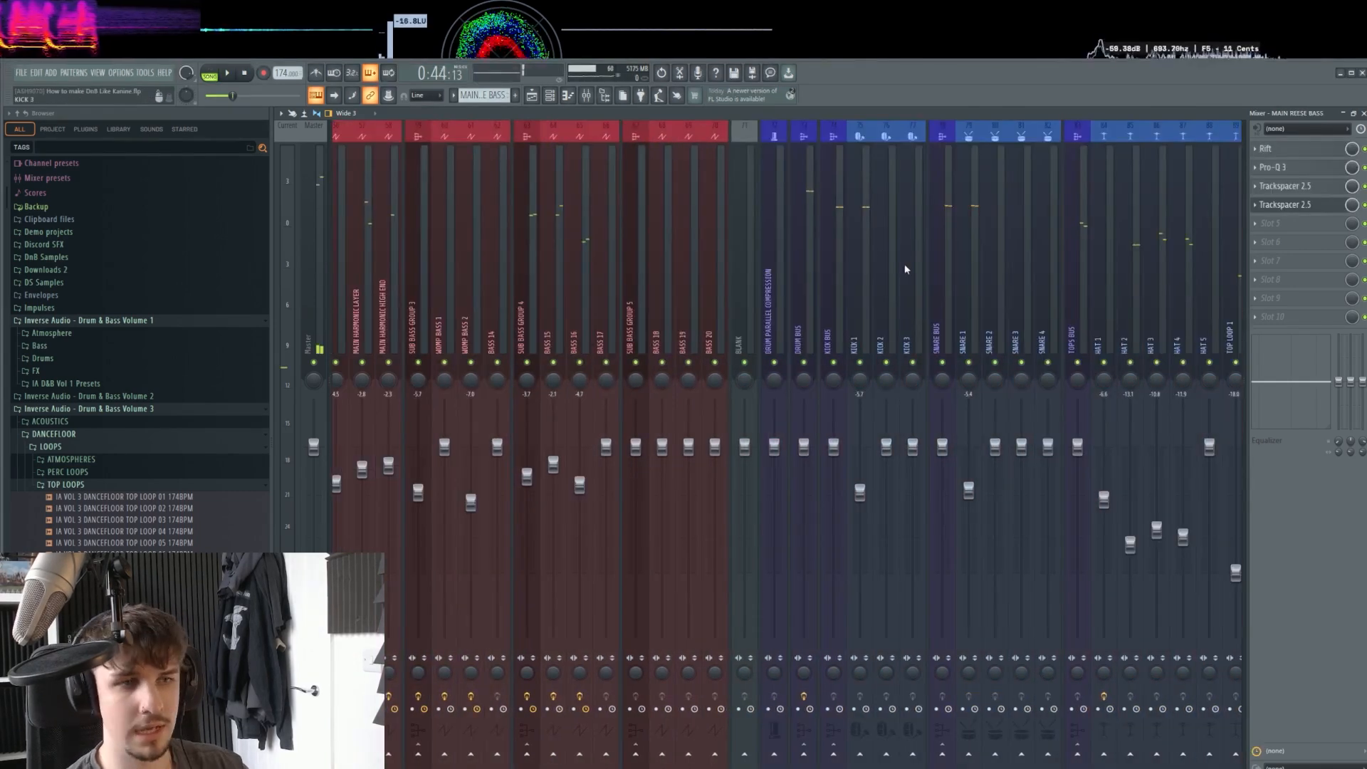
# Insert Fruity send on the DRUM BUS and solo the drum bus for playback.
pyautogui.click(775, 262)
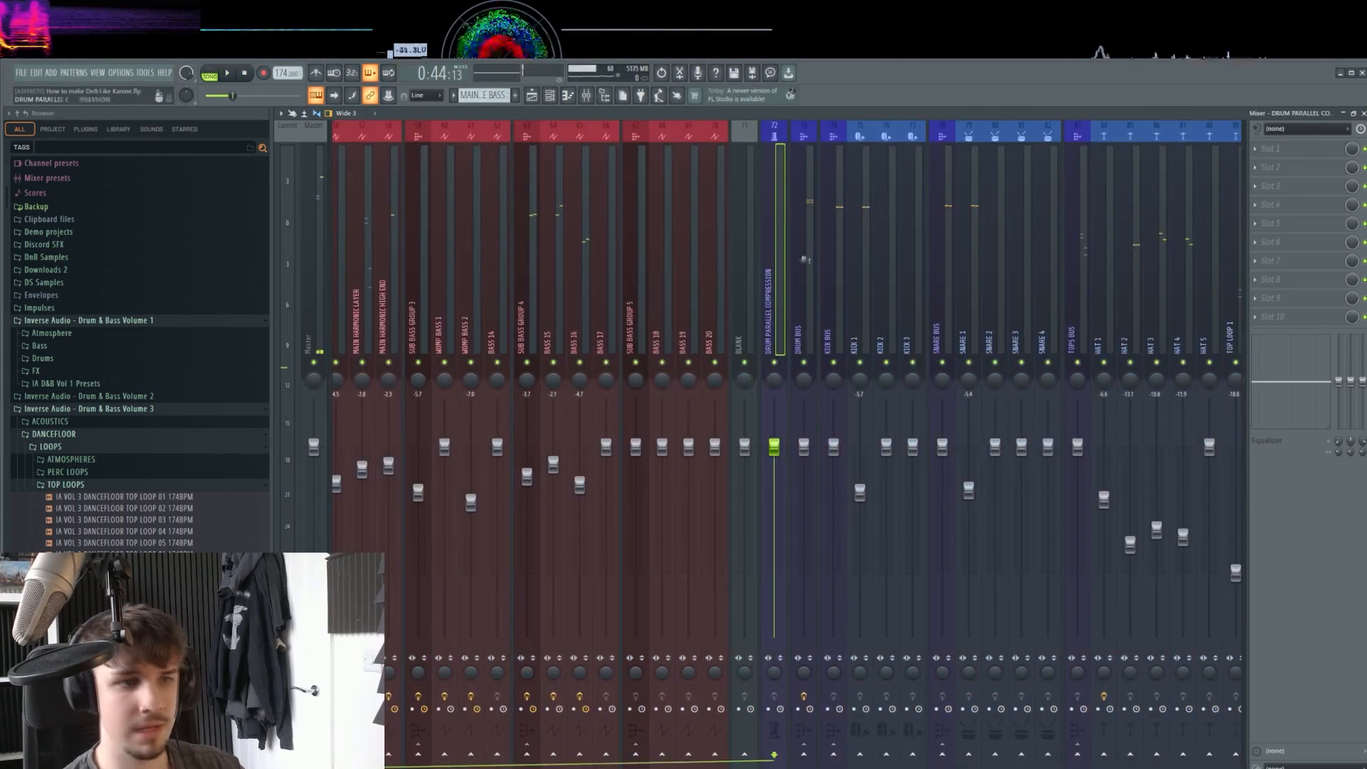
pyautogui.click(804, 260)
pyautogui.click(1281, 151)
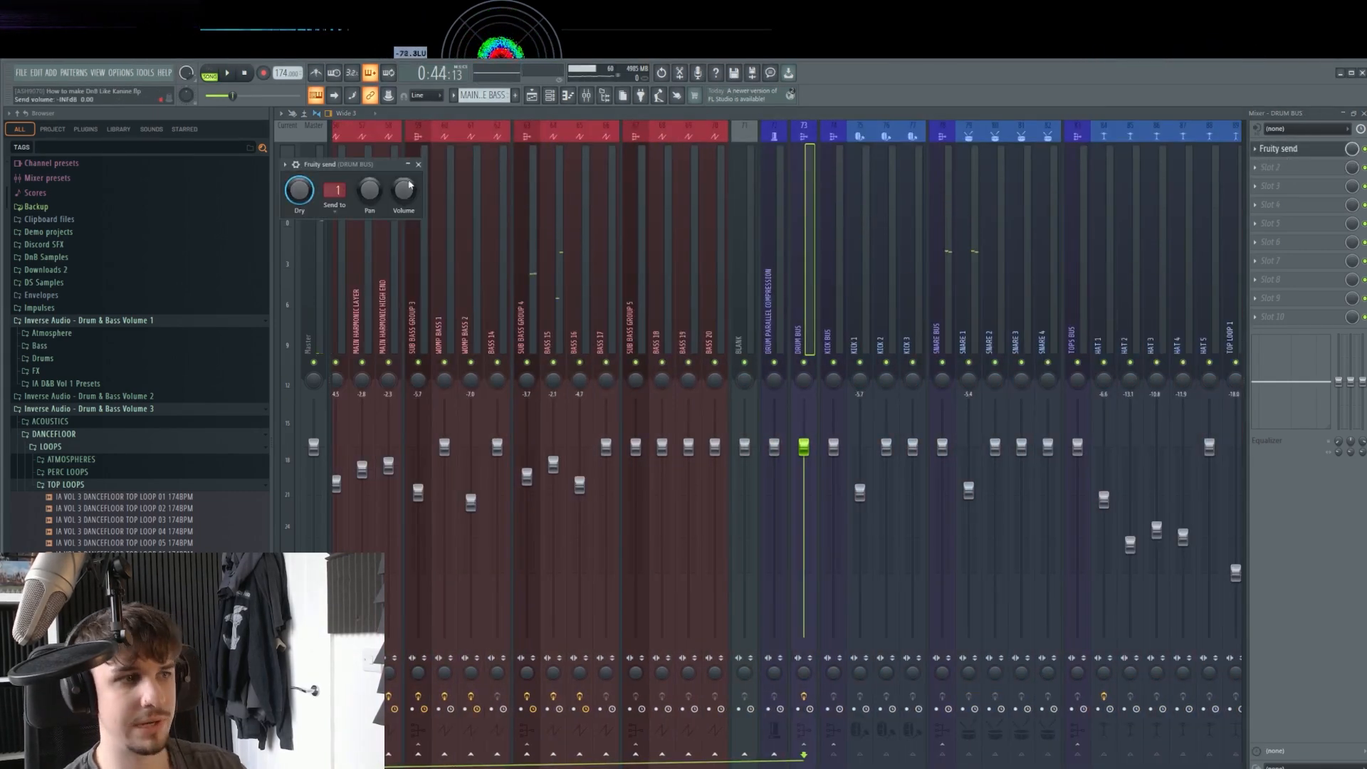
pyautogui.rightClick(778, 362)
pyautogui.scroll(-2, 783, 327)
pyautogui.rightClick(647, 363)
pyautogui.press('space')
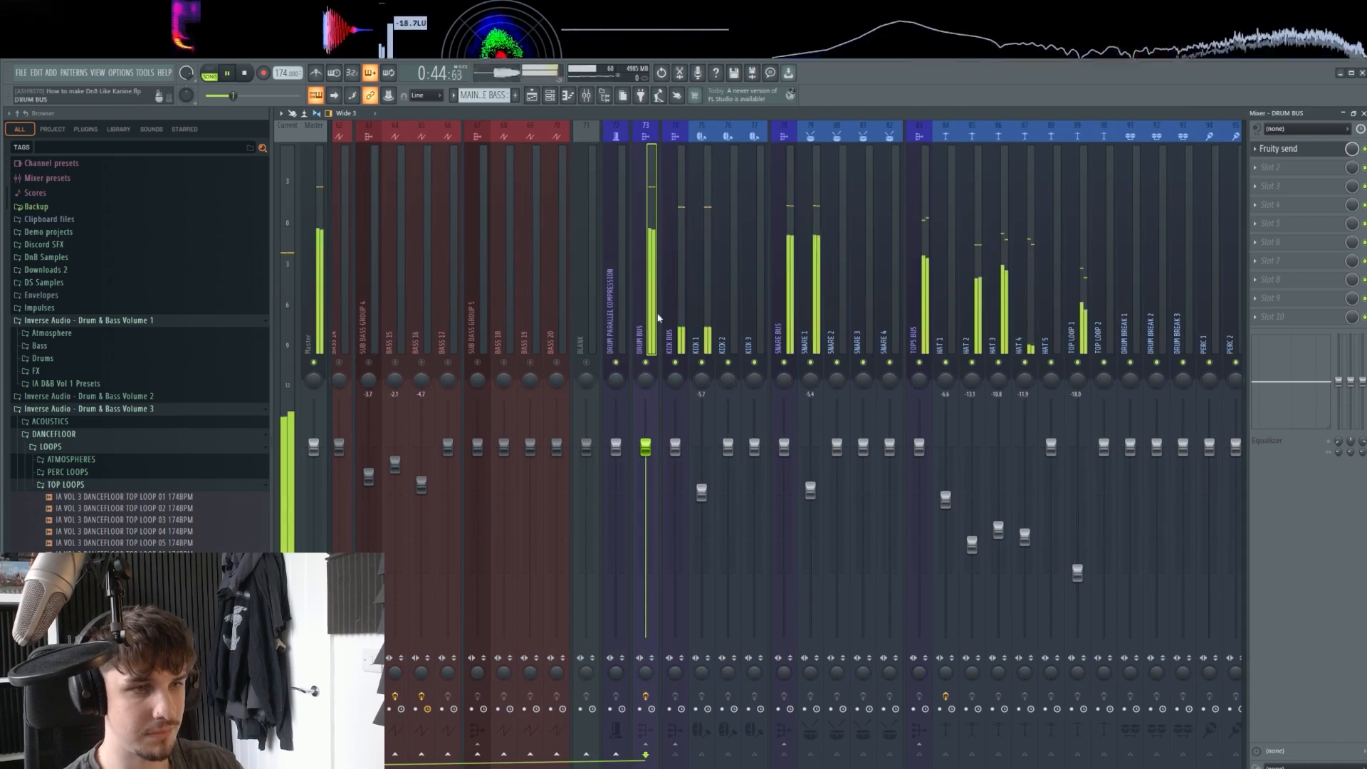
# Raise the send volume of Fruity send on DRUM BUS while the drums play.
pyautogui.click(1274, 150)
pyautogui.moveTo(379, 161); pyautogui.dragTo(906, 263)
pyautogui.press('space')
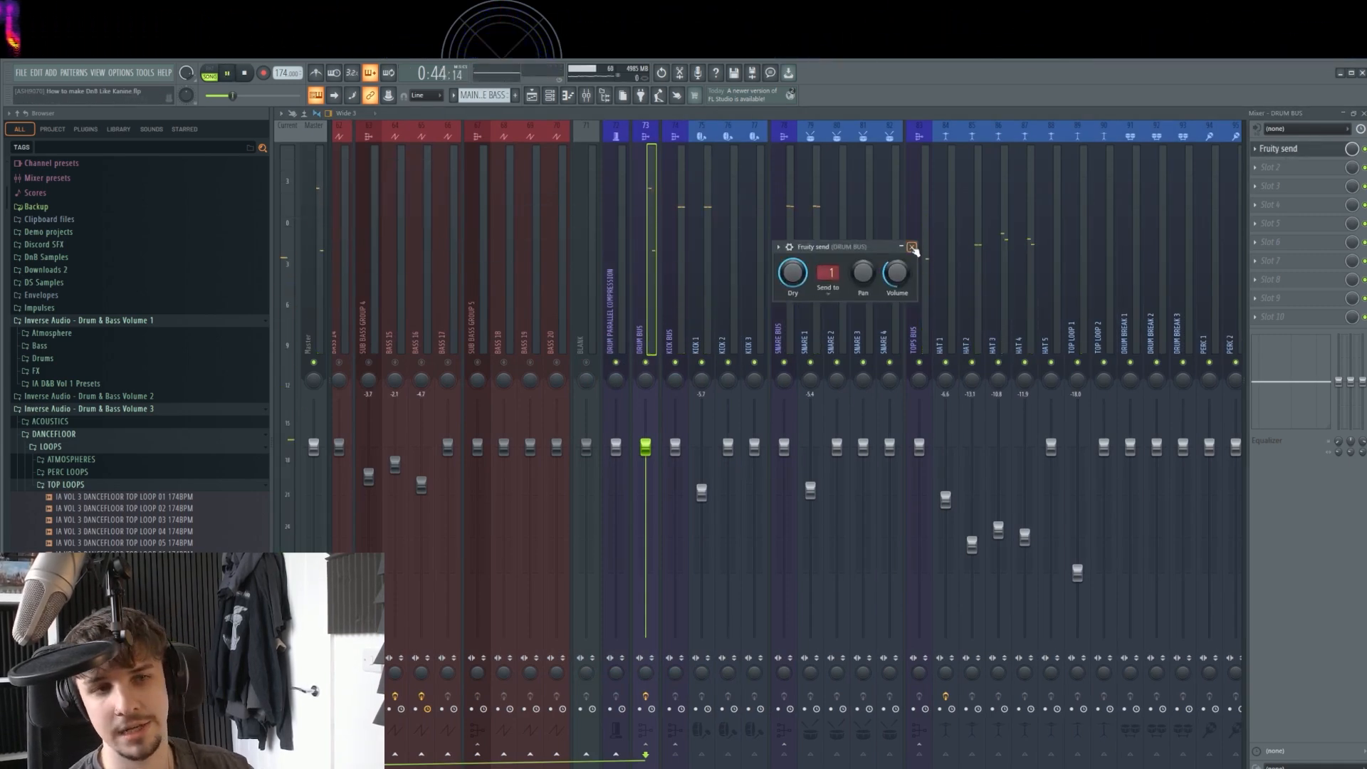
pyautogui.click(912, 246)
pyautogui.press('space')
# Insert Pro-C 2 on the DRUM PARALLEL COMPRESSION mixer track.
pyautogui.click(625, 303)
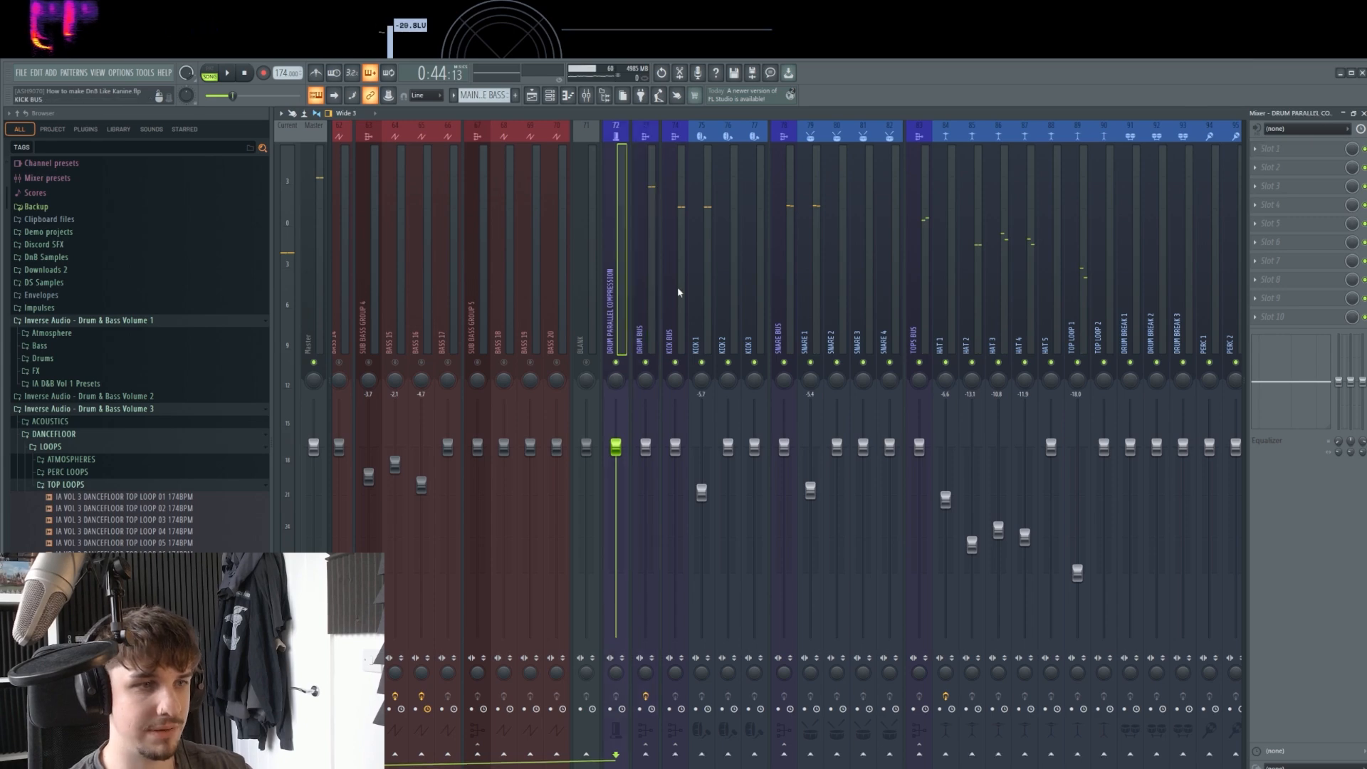
pyautogui.click(1291, 157)
pyautogui.click(633, 357)
pyautogui.click(645, 360)
pyautogui.press('space')
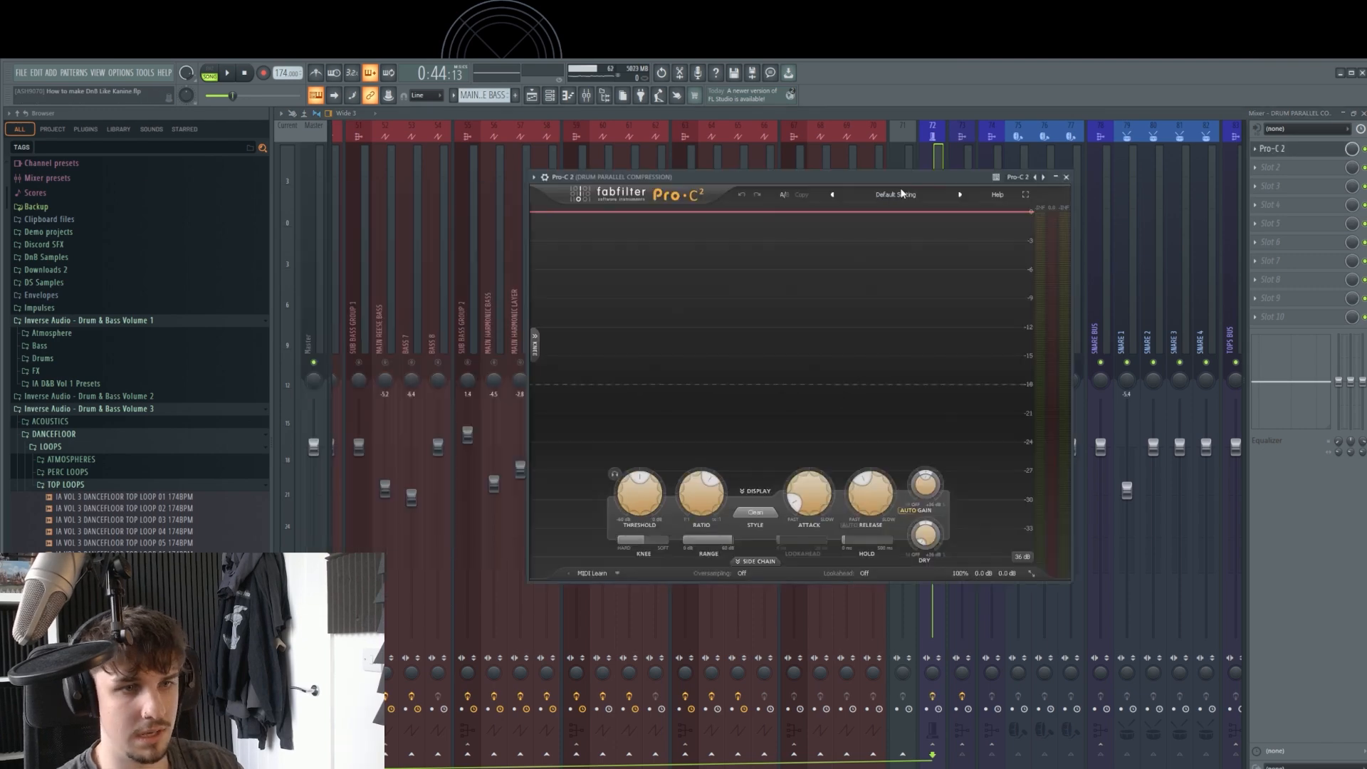
# Load the Parallel Compression drum preset in Pro-C 2, adjust its dry gain and audition the compression.
pyautogui.click(905, 195)
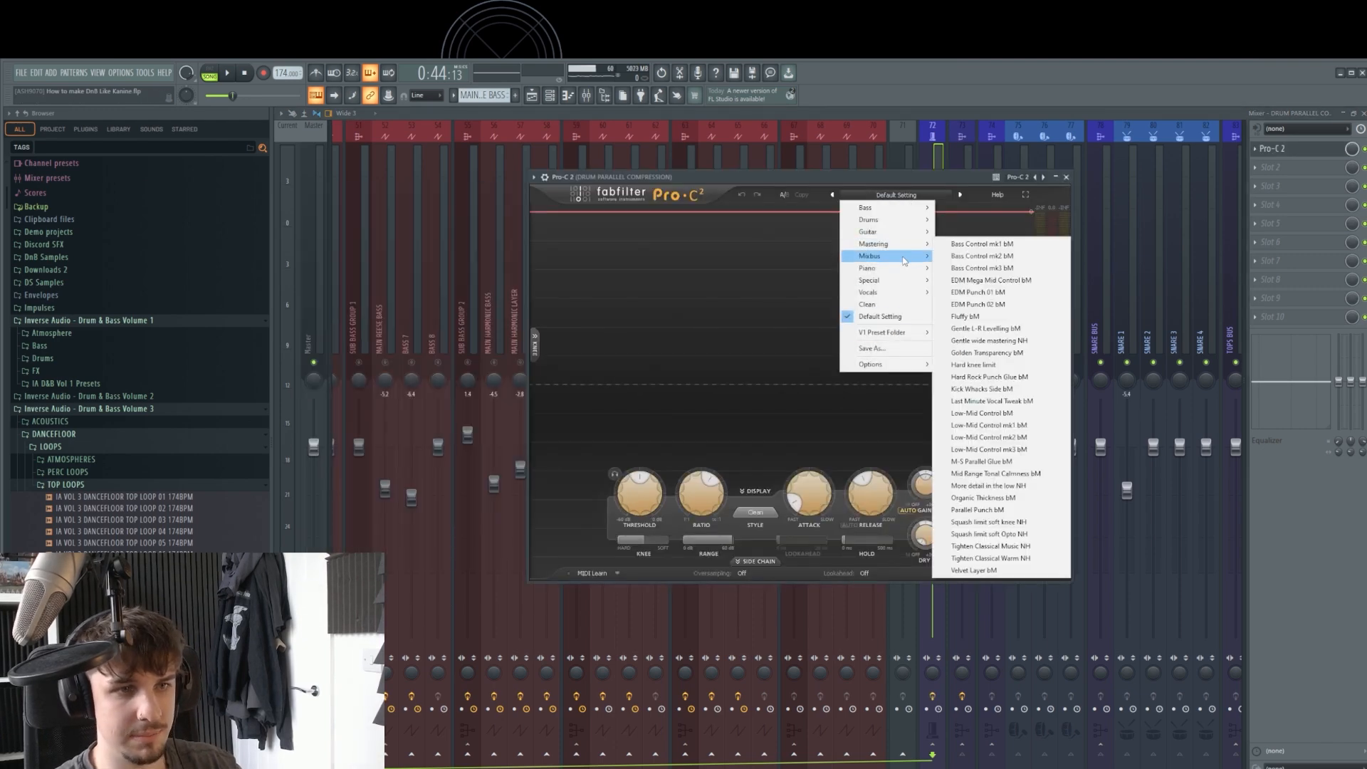
pyautogui.moveTo(890, 220)
pyautogui.click(996, 414)
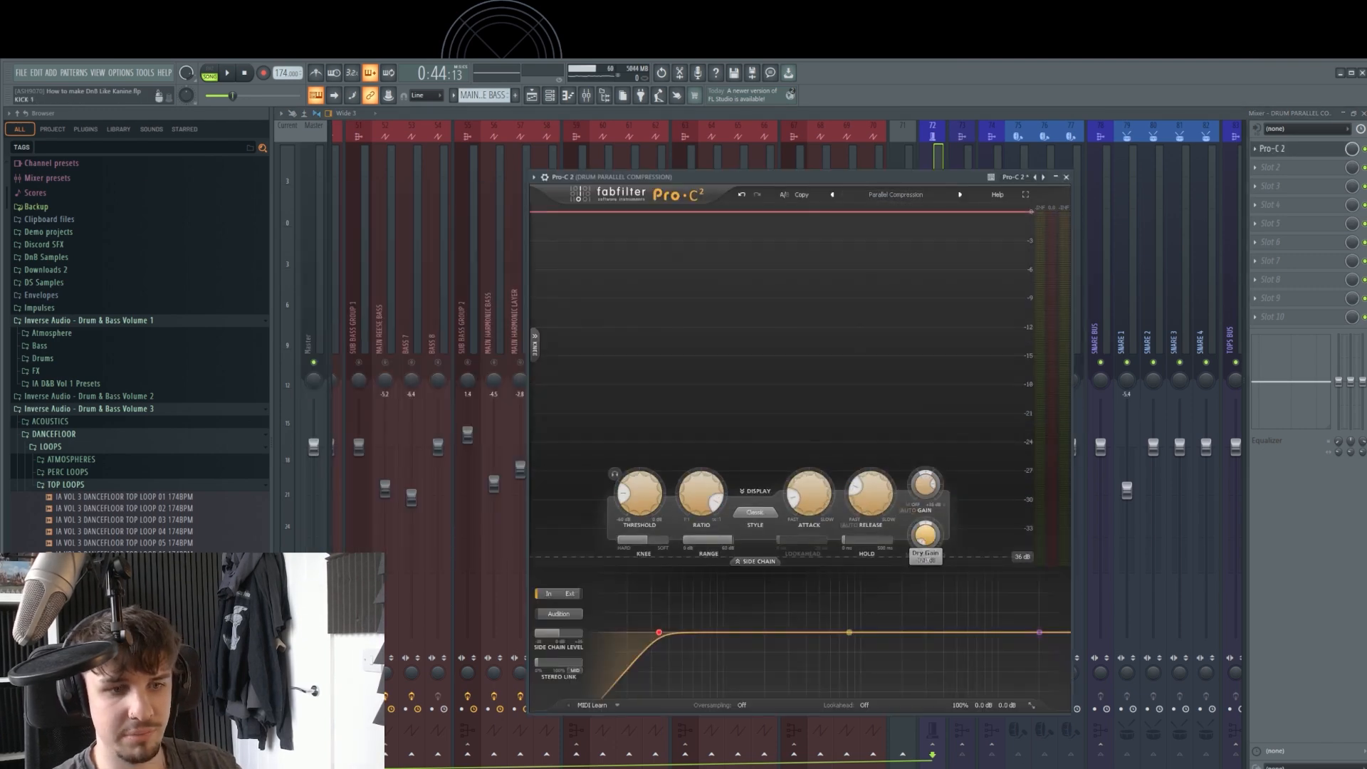
pyautogui.press('space')
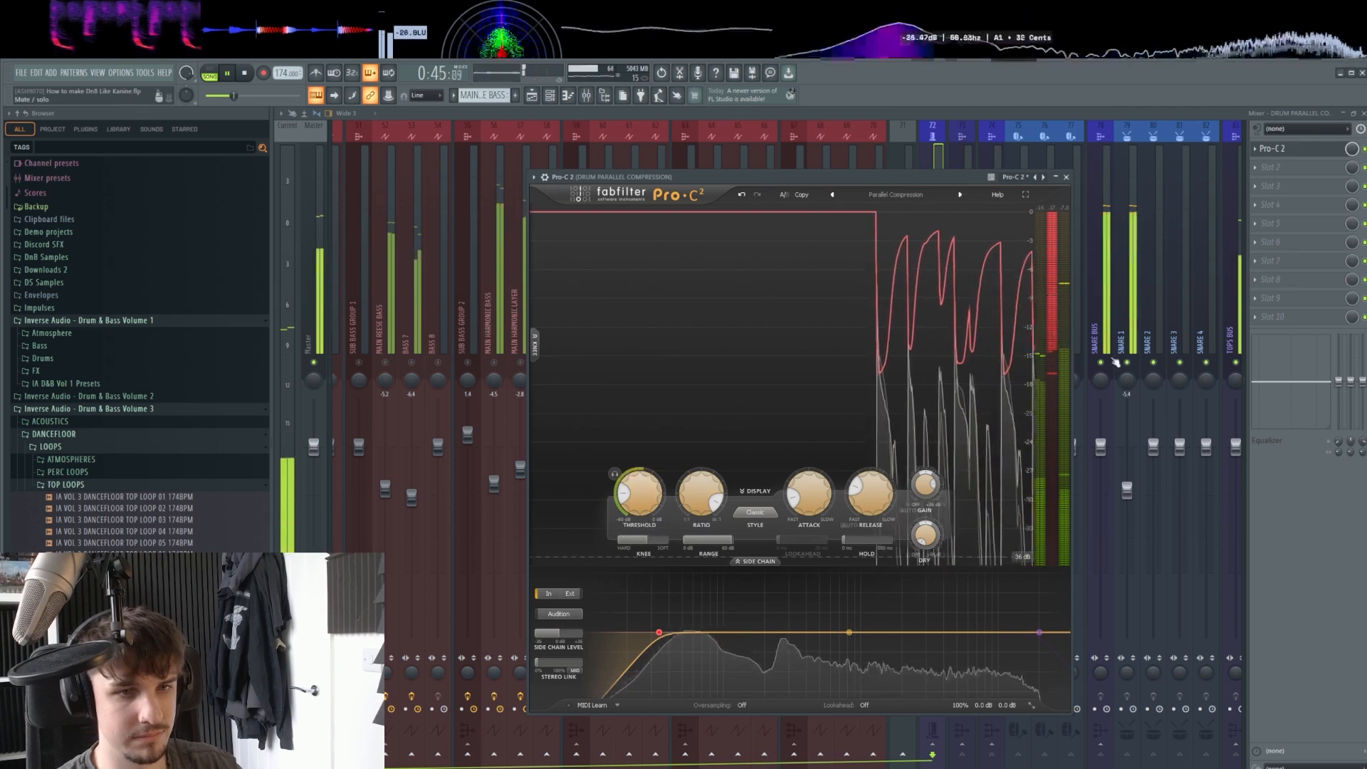
pyautogui.press('space')
# Add Decapitator and StandardCLIP after Pro-C 2 on DRUM PARALLEL COMPRESSION.
pyautogui.click(1299, 170)
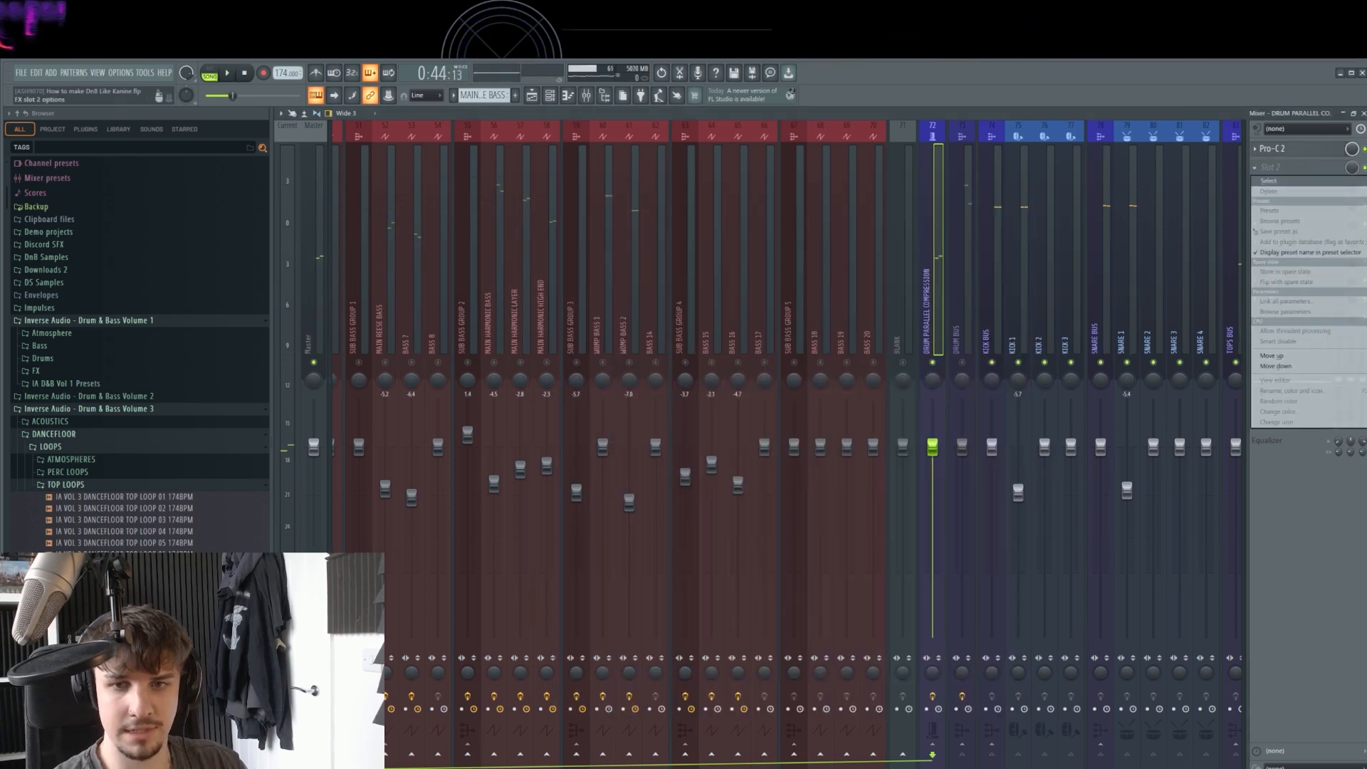
pyautogui.press('space')
pyautogui.click(400, 345)
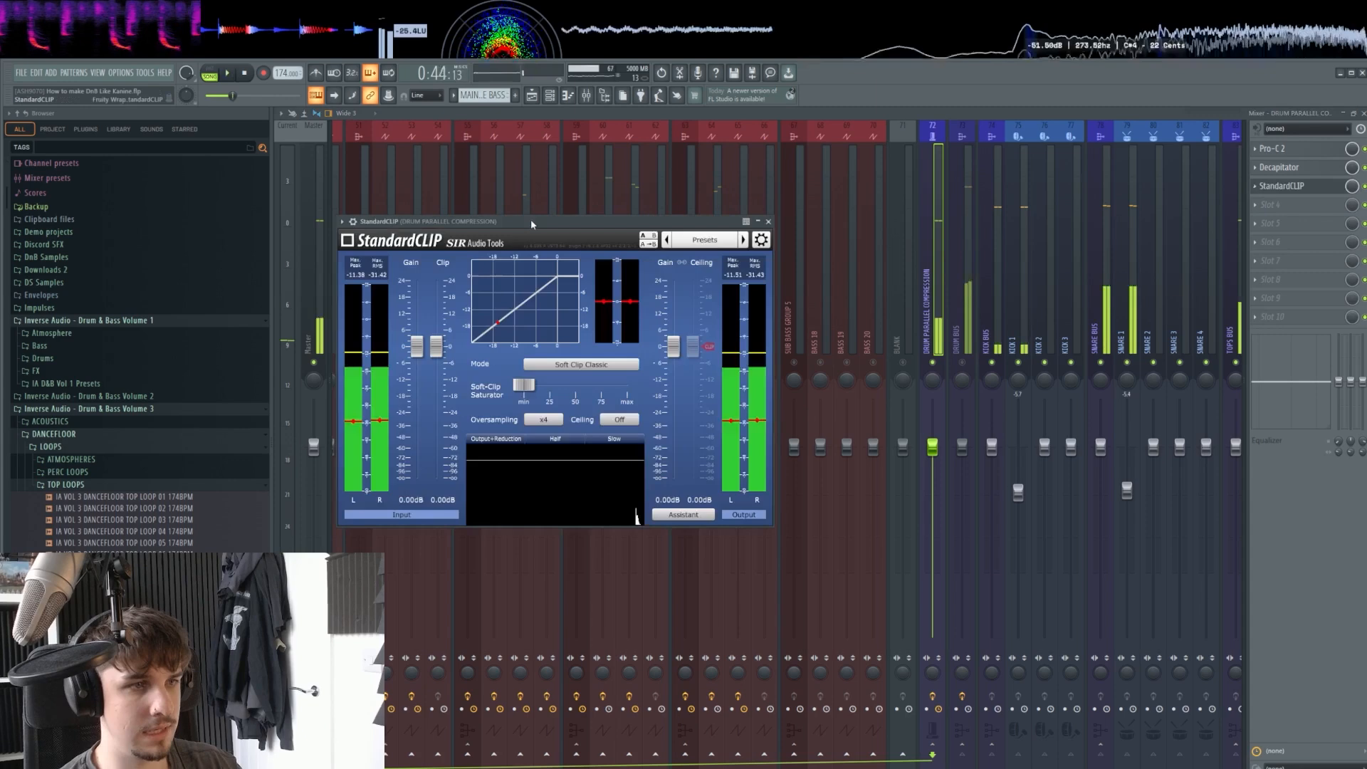
# Lower the clip level in StandardCLIP past -5.80 dB to clip the parallel drum signal while it plays.
pyautogui.press('space')
pyautogui.moveTo(531, 221); pyautogui.dragTo(885, 219)
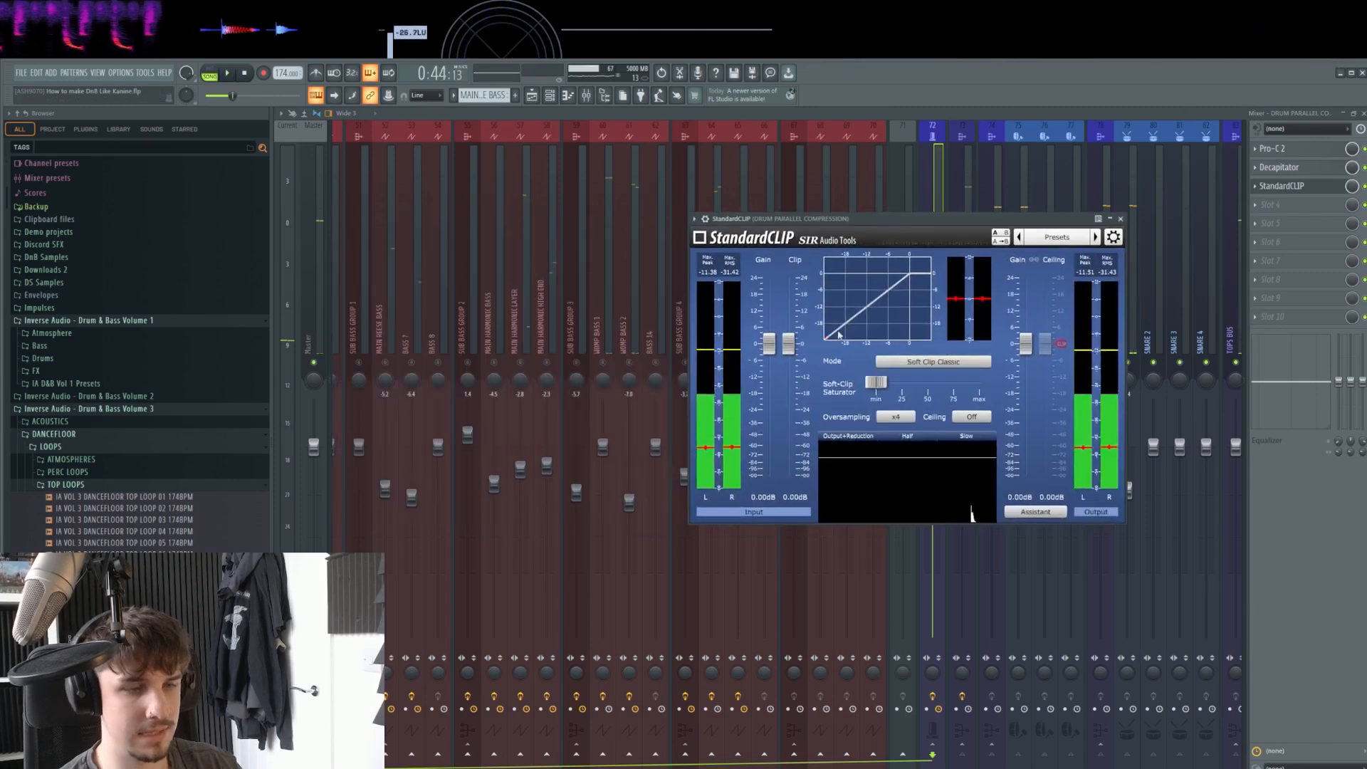
pyautogui.press('space')
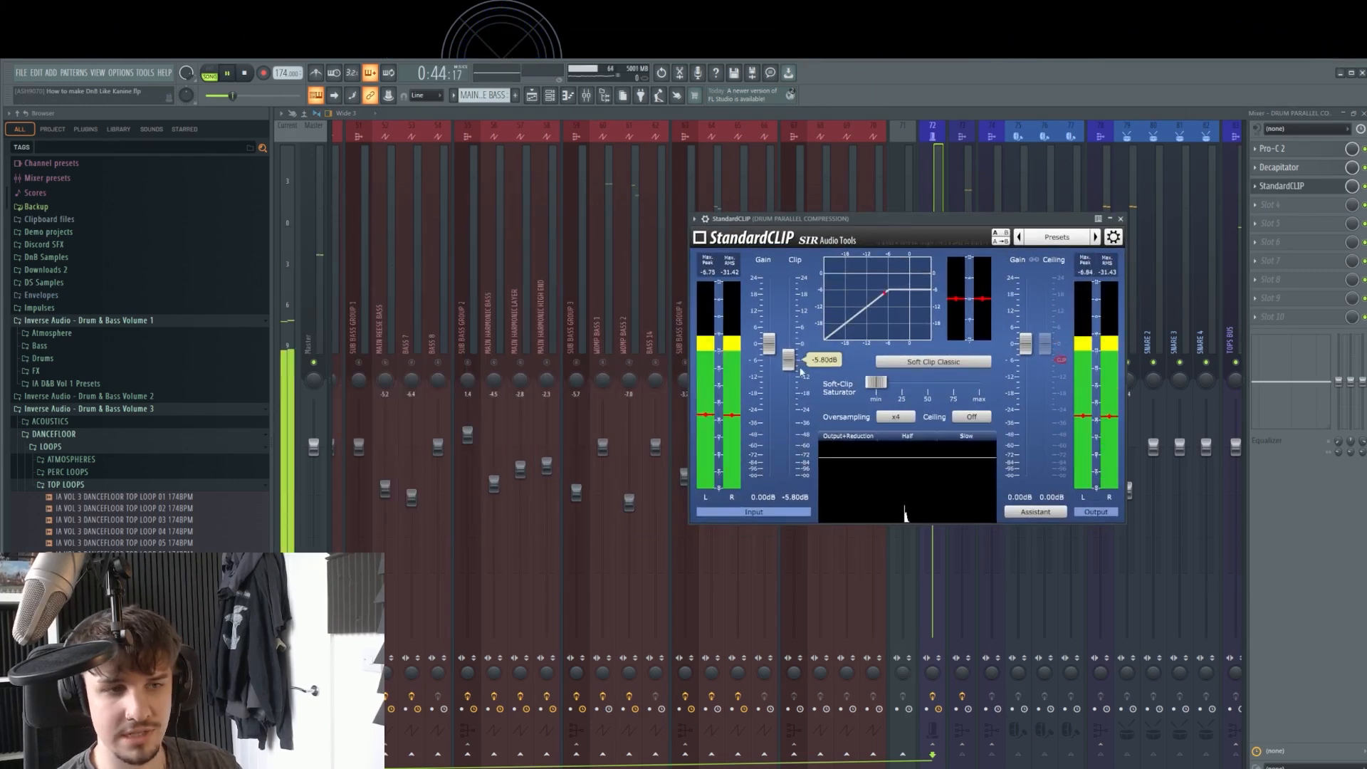
pyautogui.moveTo(788, 360); pyautogui.dragTo(799, 406)
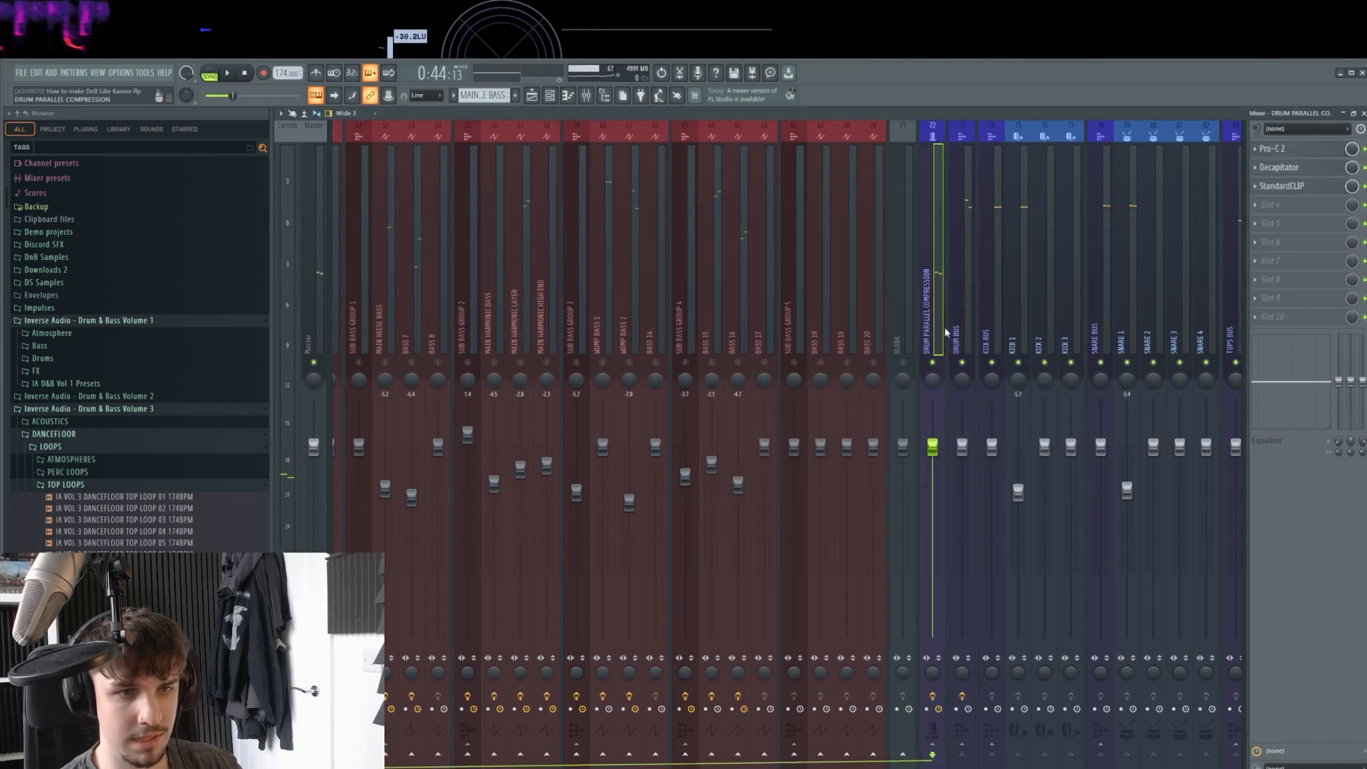
# Restore the soloed mixer tracks and blend the DRUM PARALLEL COMPRESSION fader in at about -1.3 dB.
pyautogui.rightClick(933, 363)
pyautogui.rightClick(933, 363)
pyautogui.press('space')
pyautogui.moveTo(932, 449); pyautogui.dragTo(931, 397)
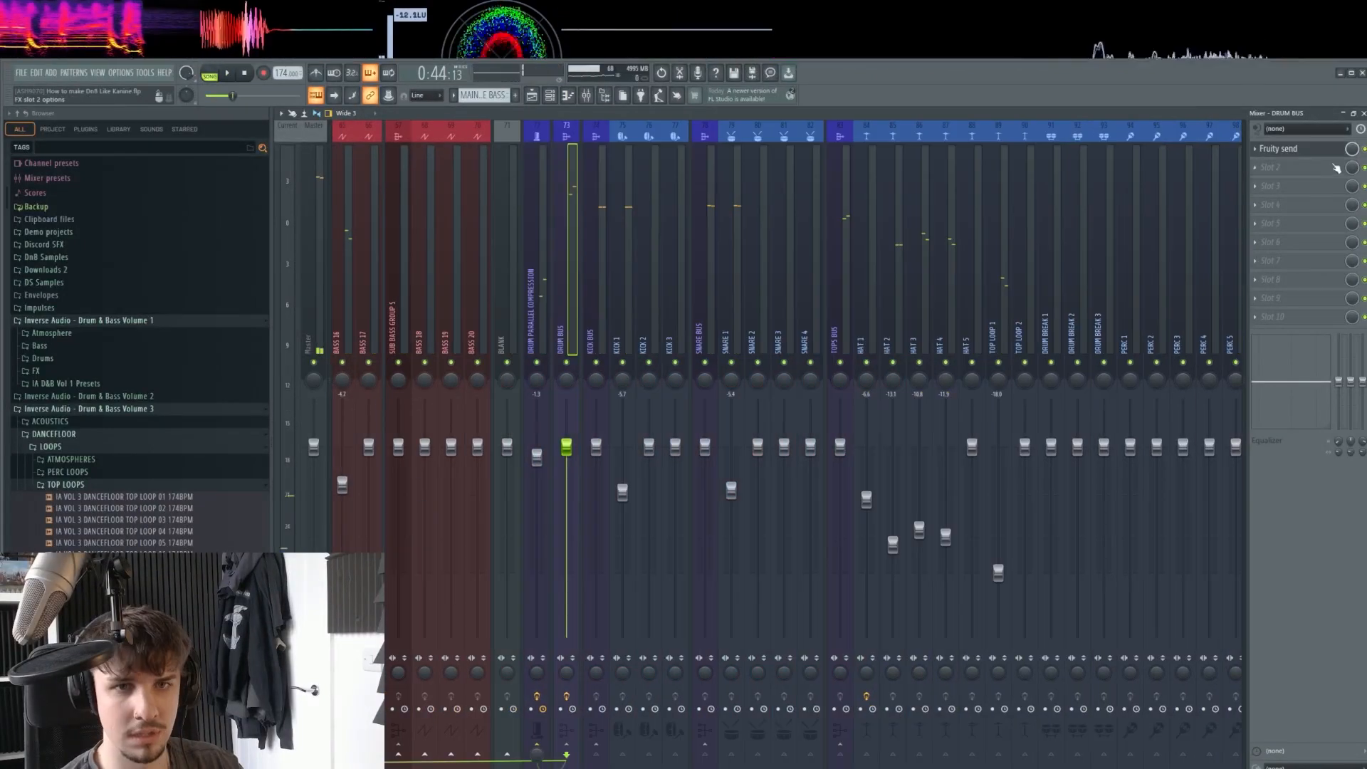
# Add Smack Attack Stereo to DRUM BUS with attack at 4, and put Decapitator on TOPS BUS.
pyautogui.click(1310, 169)
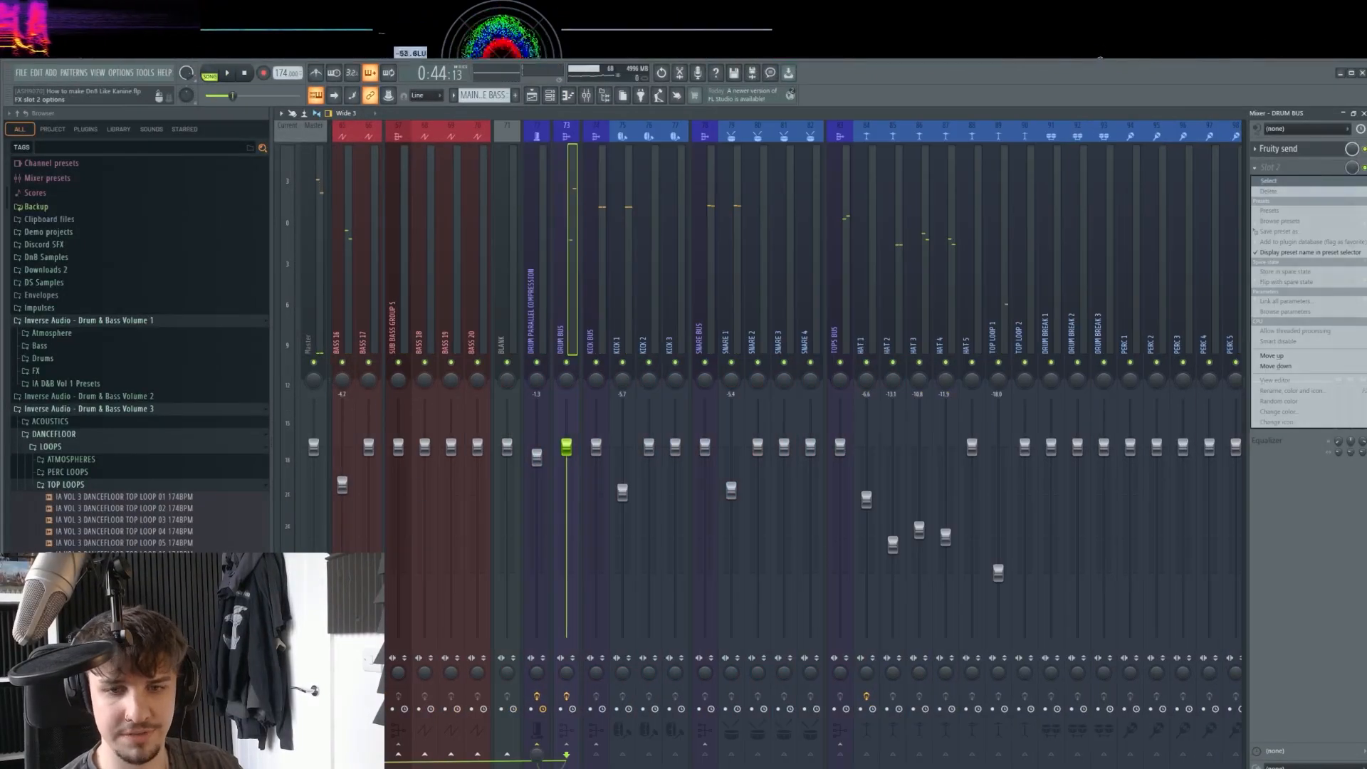
pyautogui.click(624, 155)
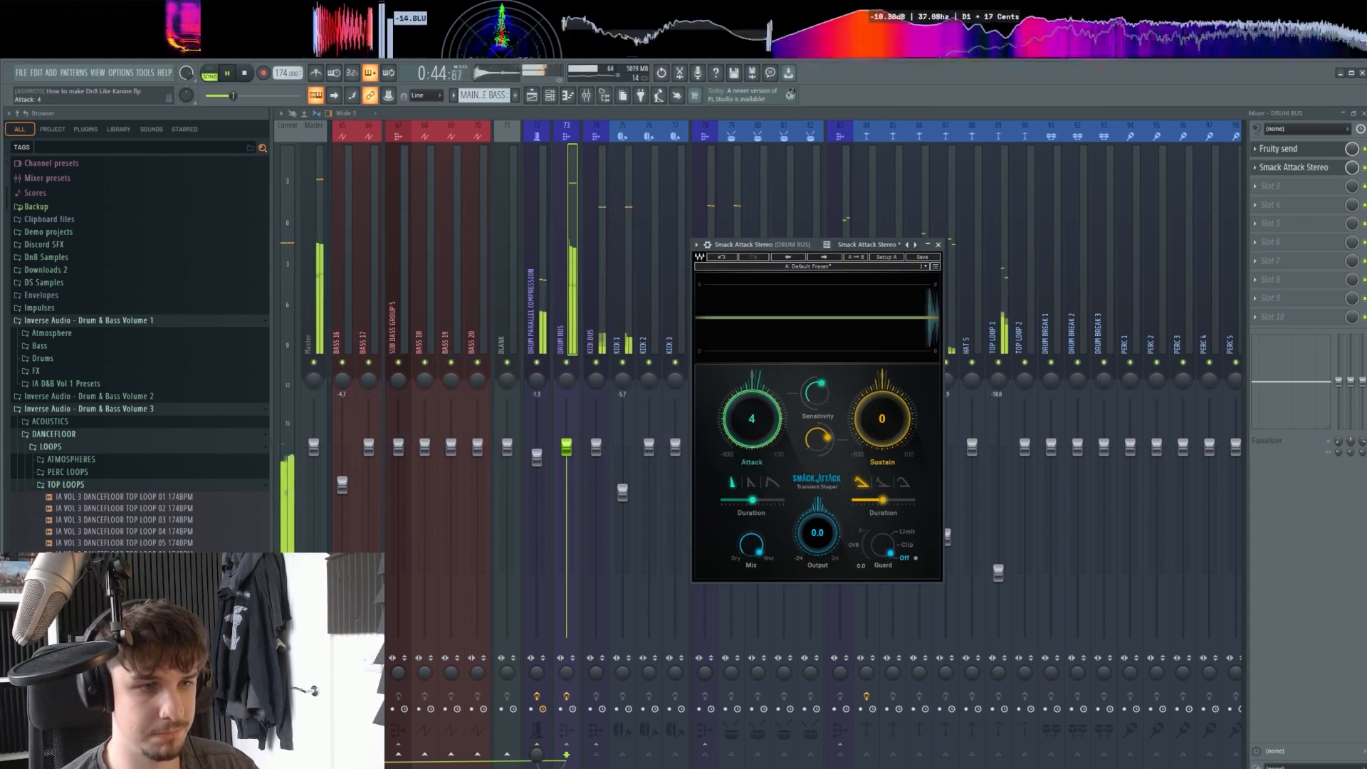
pyautogui.click(938, 244)
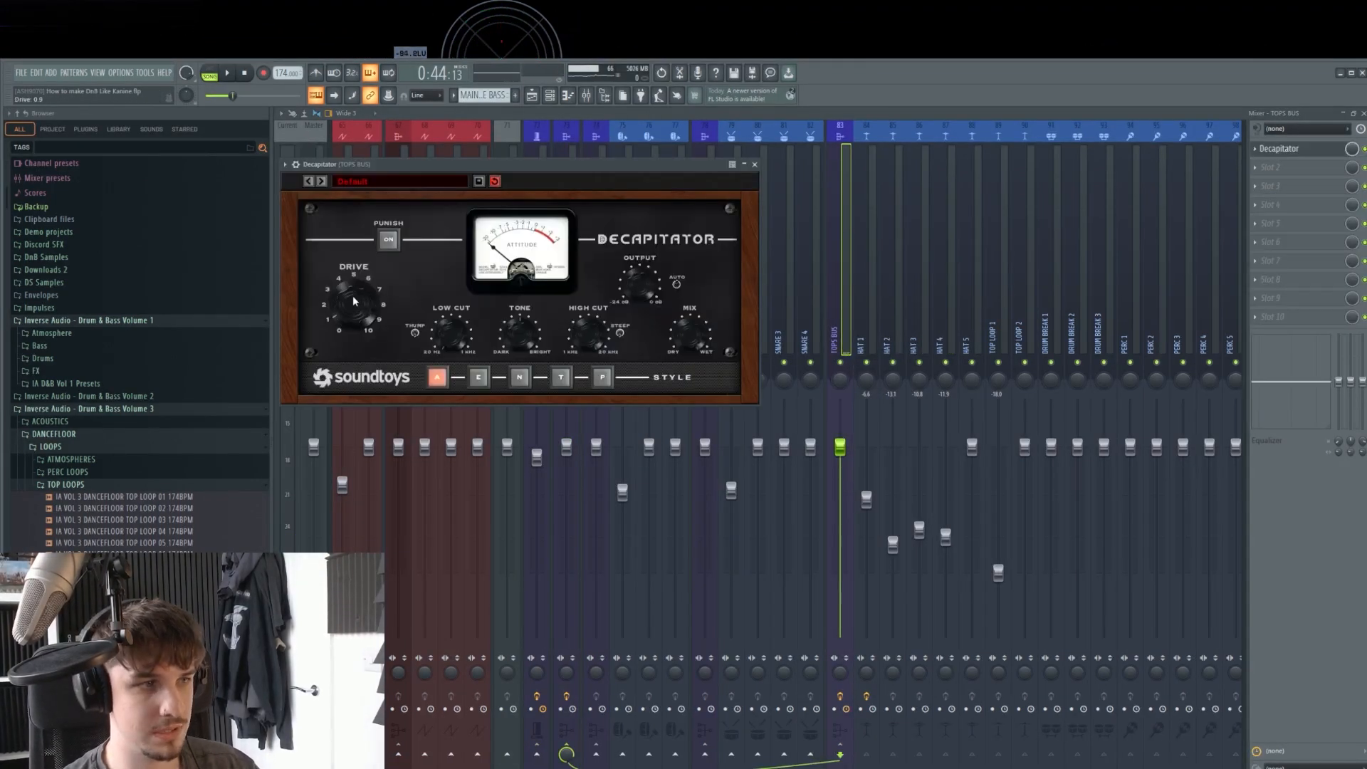
pyautogui.press('space')
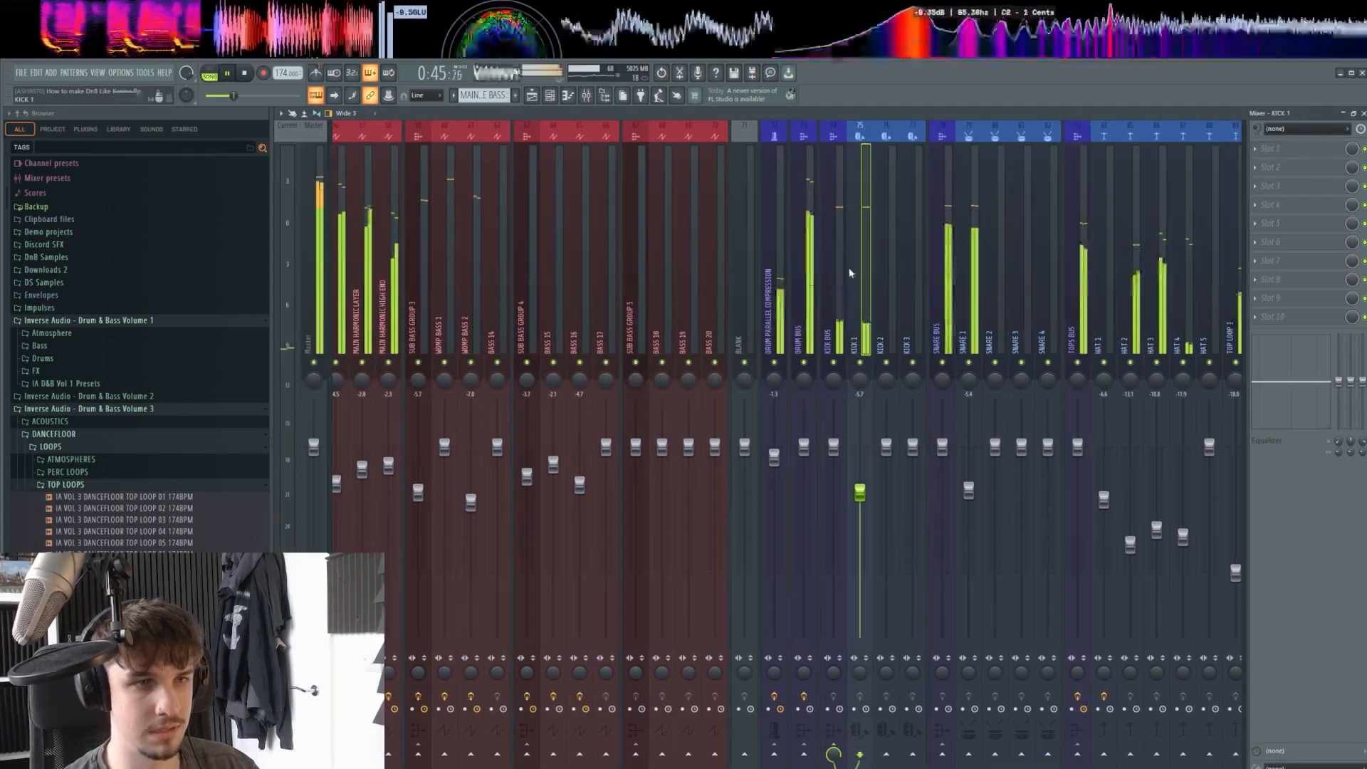
# Play back the processed drop and review the whole arrangement in the playlist.
pyautogui.hscroll(-15, 849, 272)
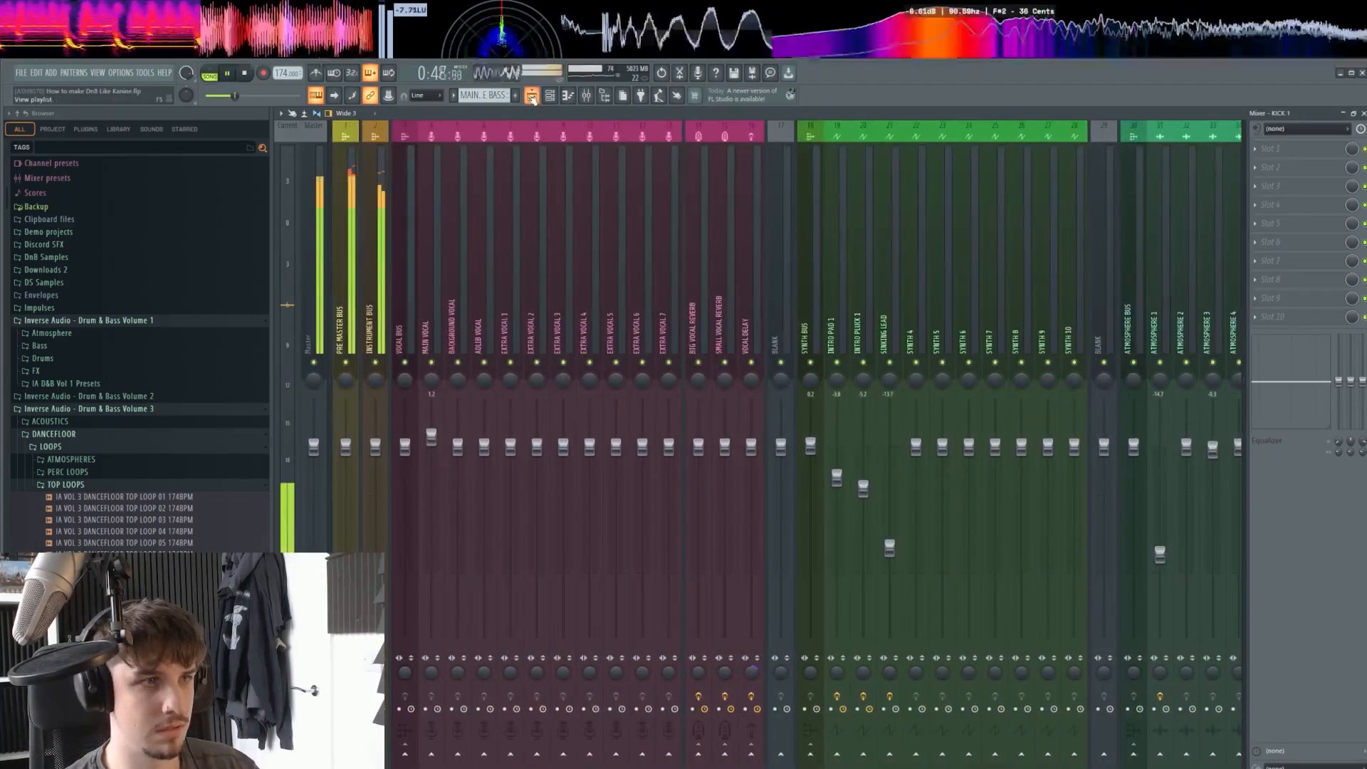
pyautogui.click(532, 95)
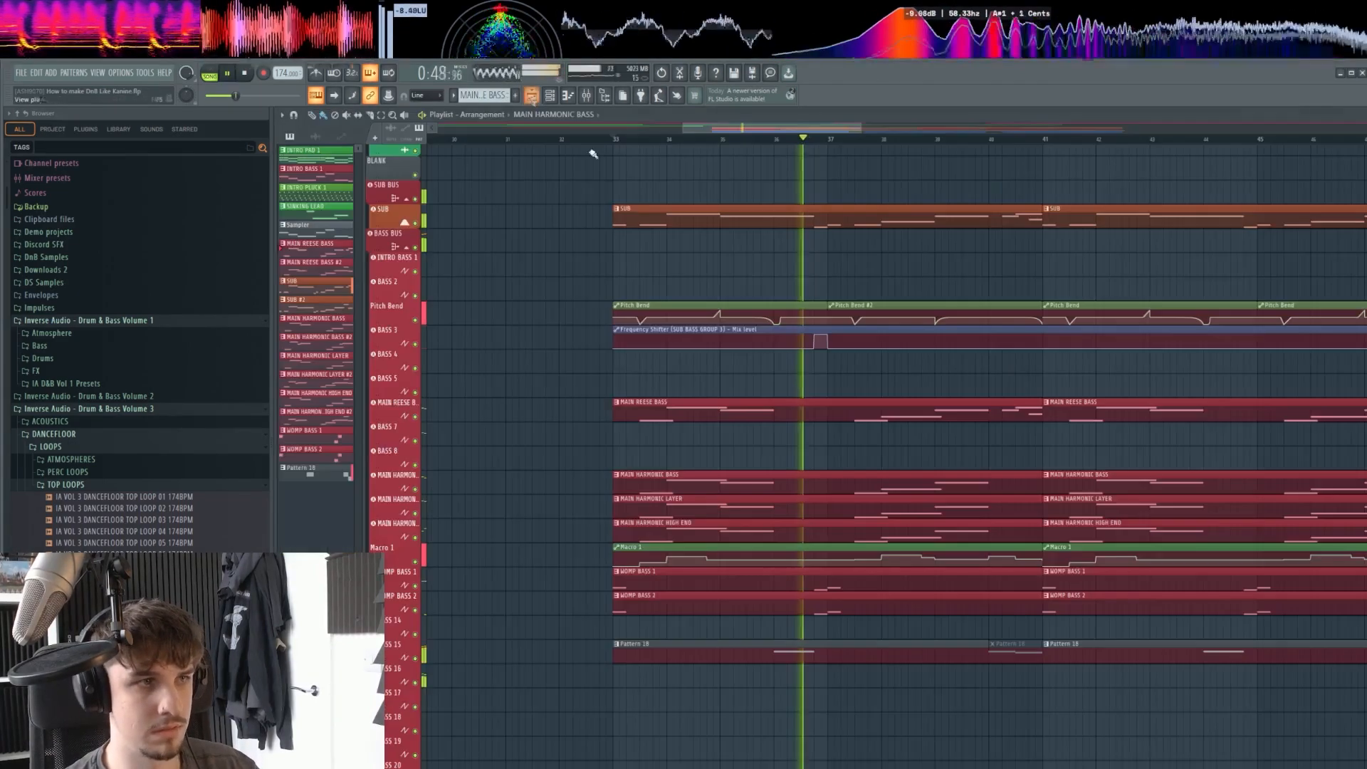
pyautogui.press('space')
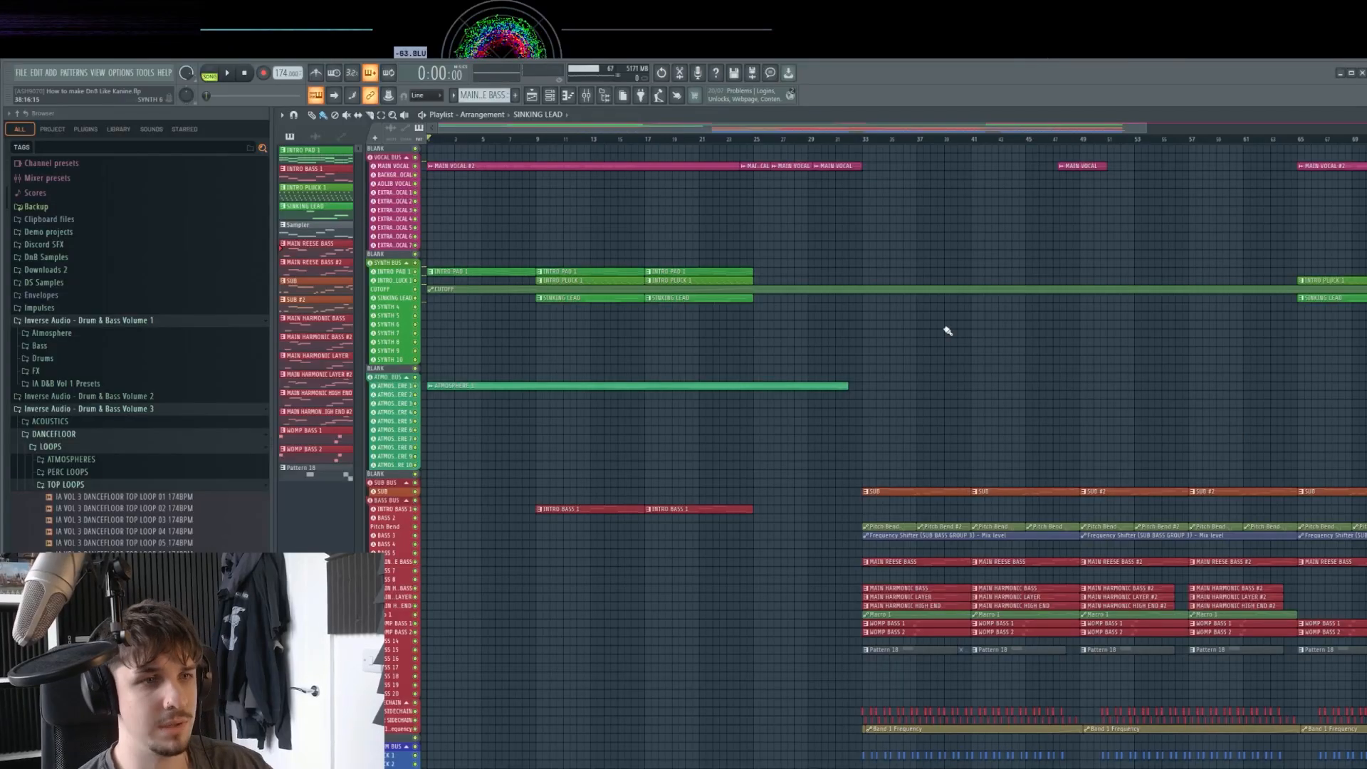
pyautogui.scroll(-2, 783, 372)
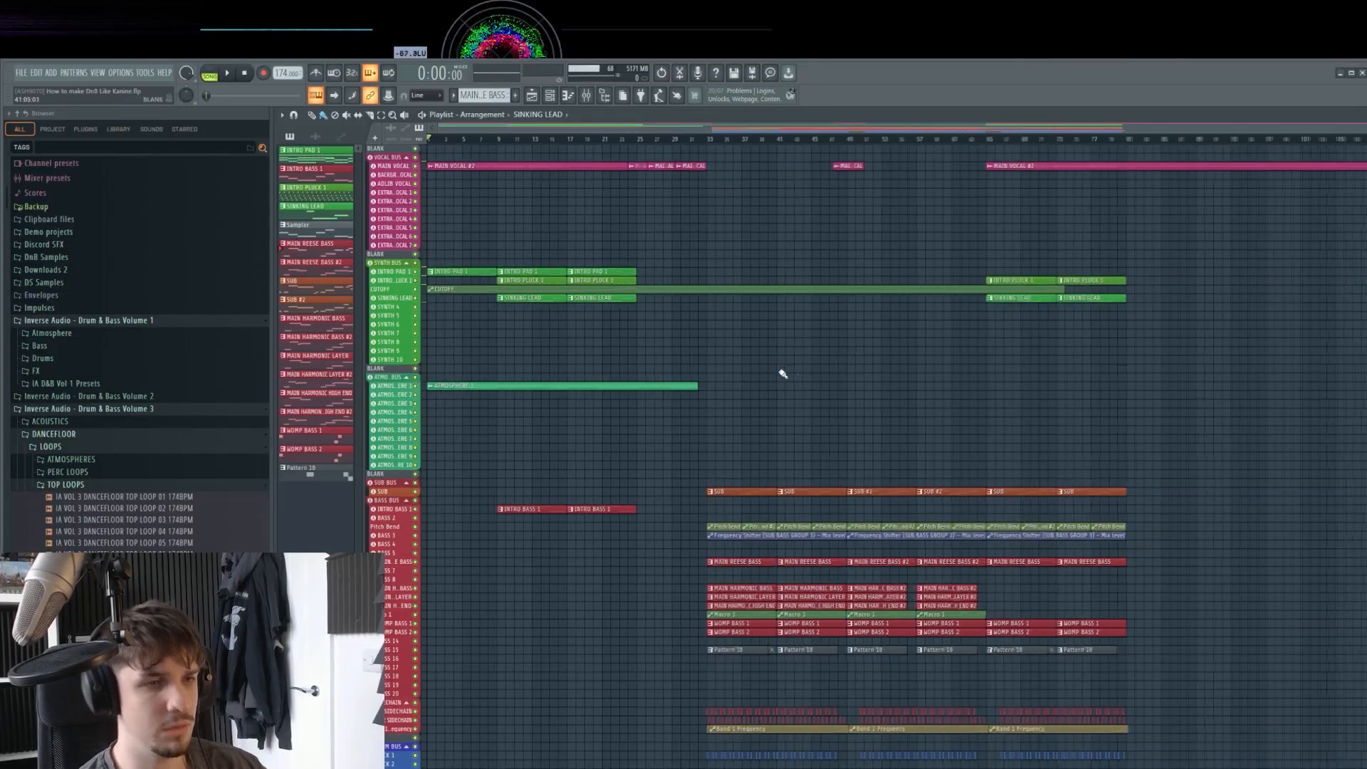
pyautogui.scroll(-4, 854, 321)
pyautogui.scroll(-2, 783, 313)
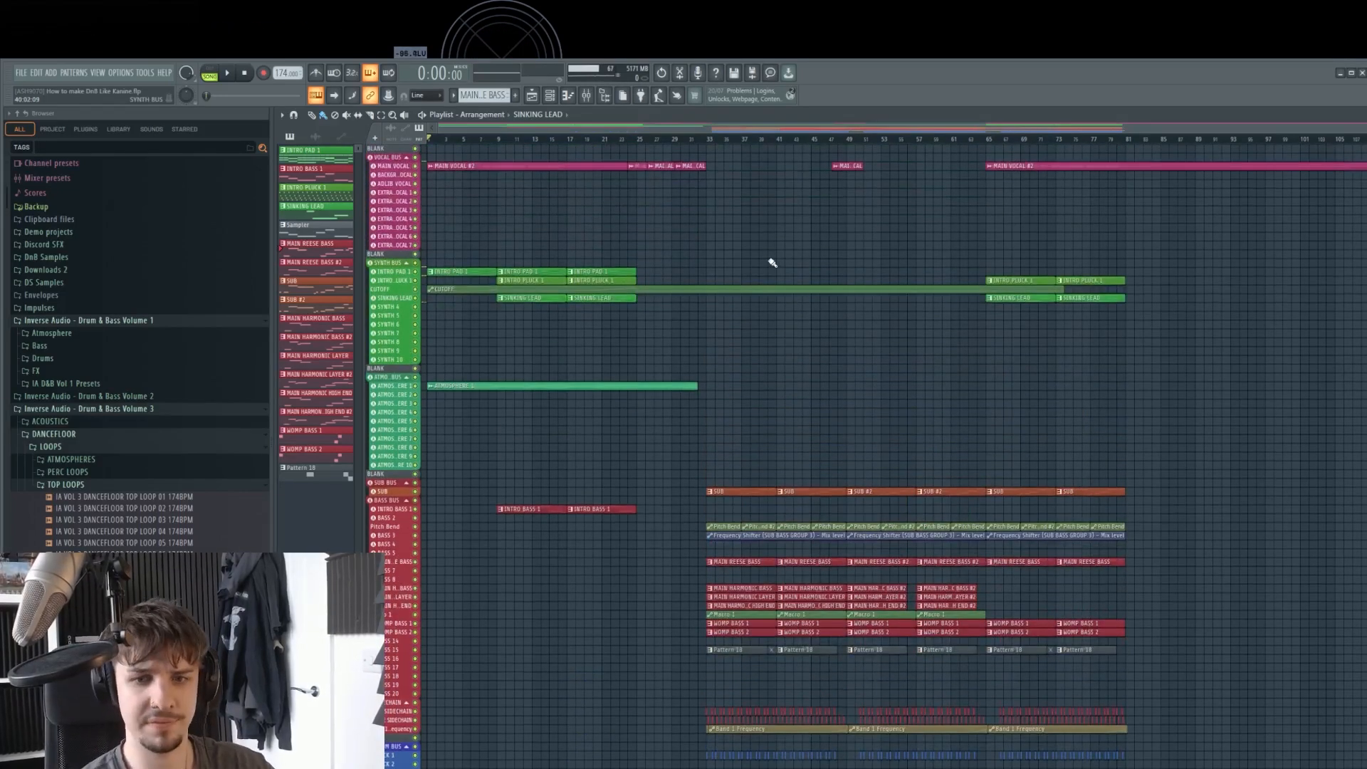
pyautogui.scroll(-3, 612, 406)
pyautogui.scroll(4, 644, 378)
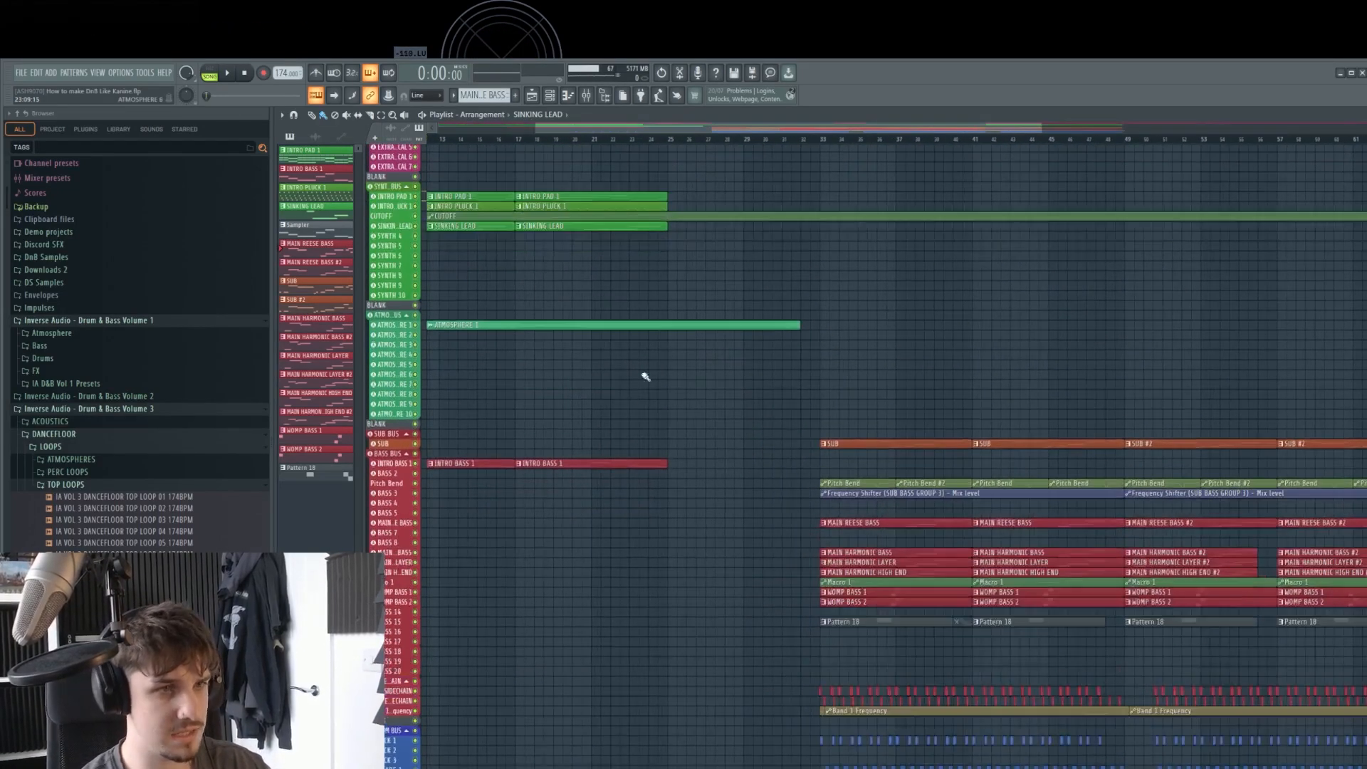
# Build the section before the drop from bar 25 with the main reese and harmonic bass patterns and an accelerating KICK 1 roll.
pyautogui.click(613, 140)
pyautogui.scroll(-6, 738, 452)
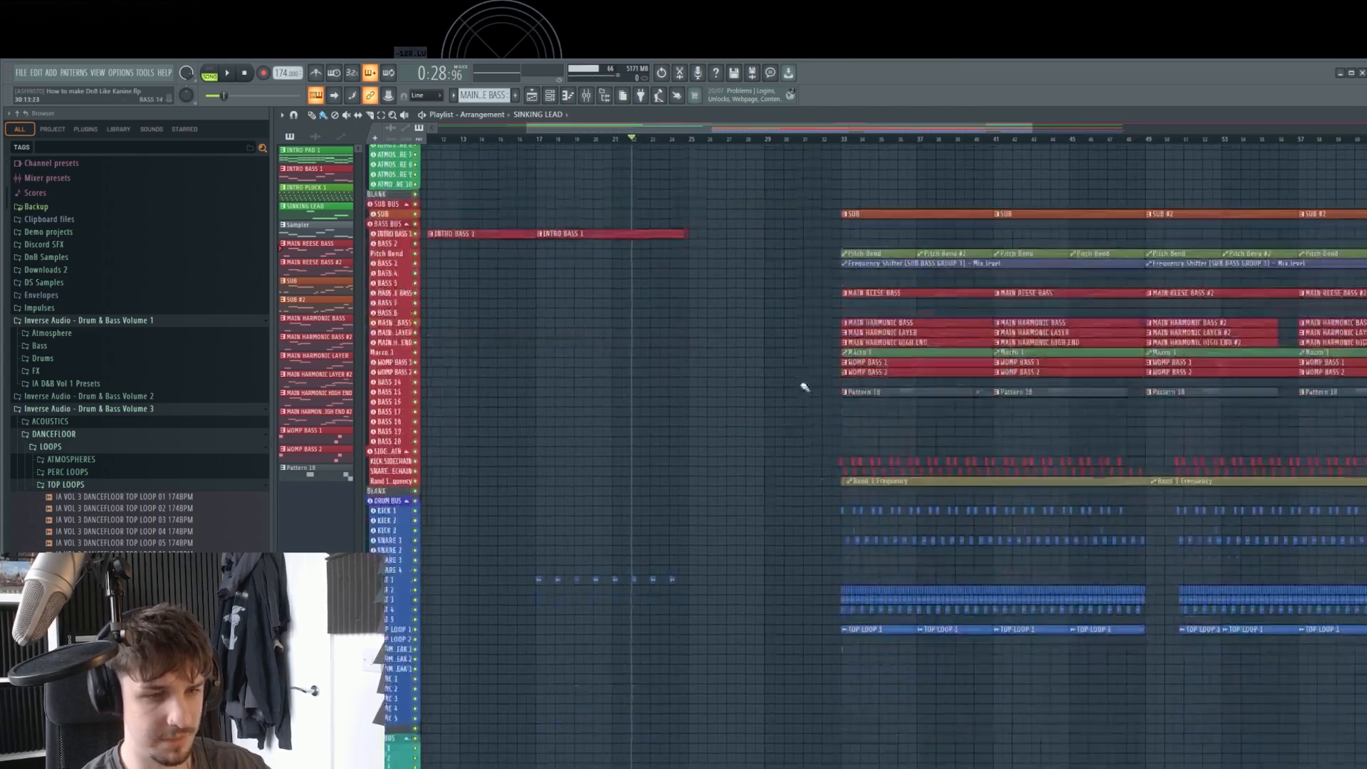
pyautogui.scroll(3, 790, 518)
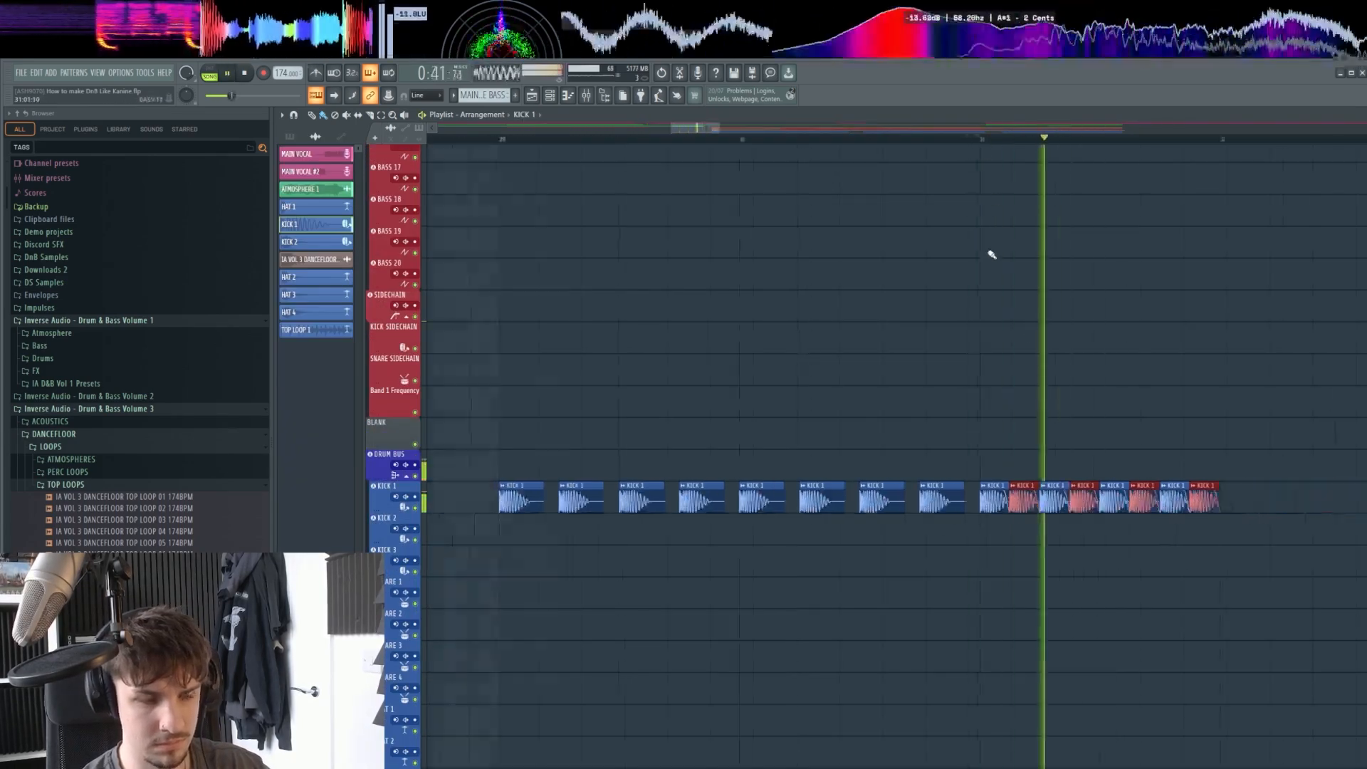
pyautogui.scroll(-3, 1032, 285)
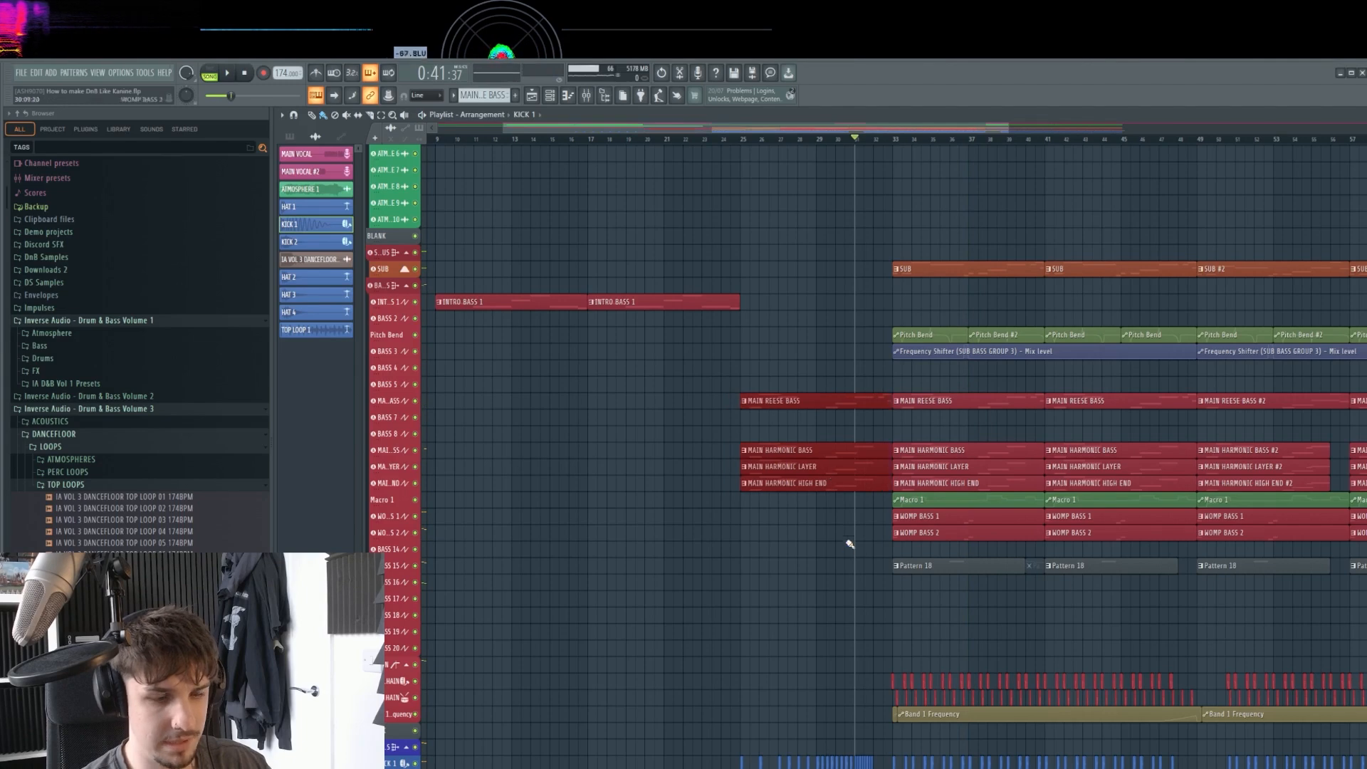
pyautogui.hscroll(-1, 811, 391)
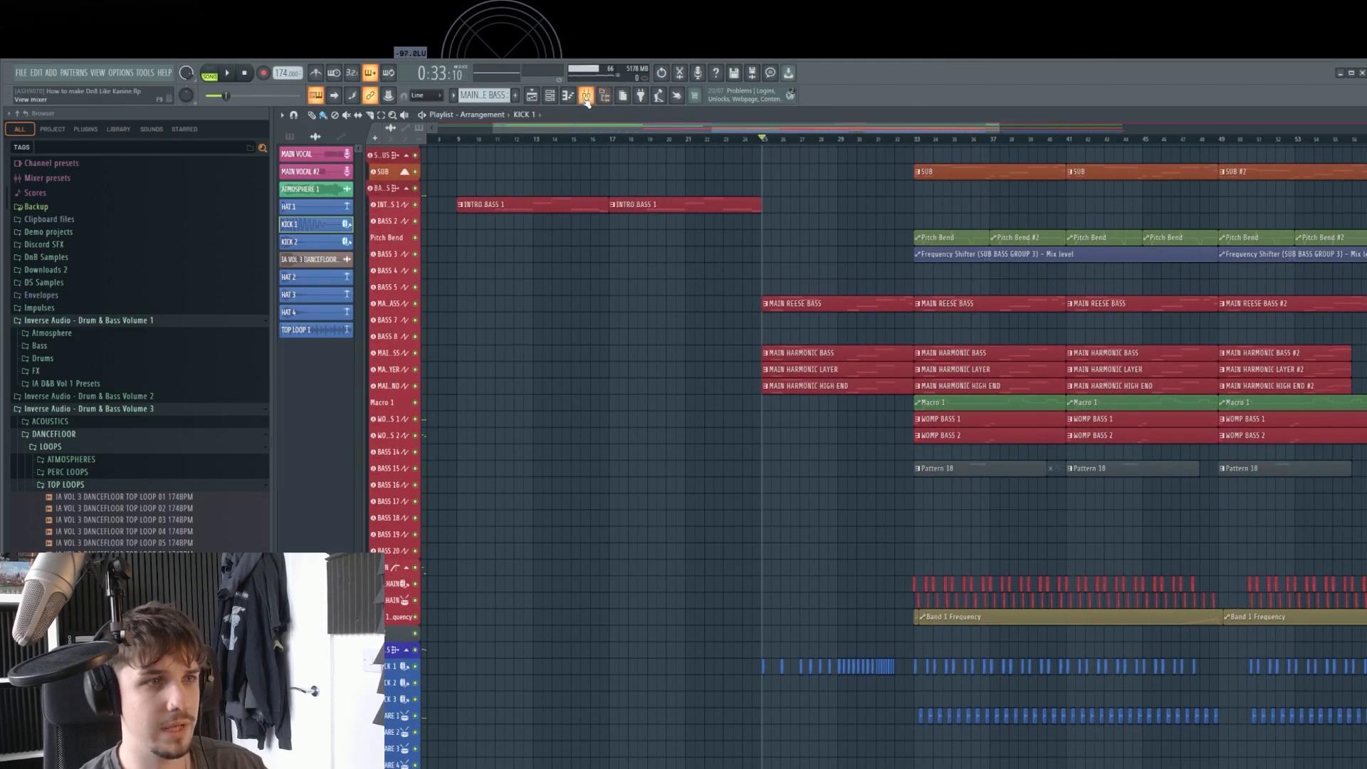
# Turn the top band of the SIDECHAIN mixer track's Pro-Q 3 into a high cut at the upper end of the spectrum.
pyautogui.click(586, 96)
pyautogui.scroll(-5, 661, 275)
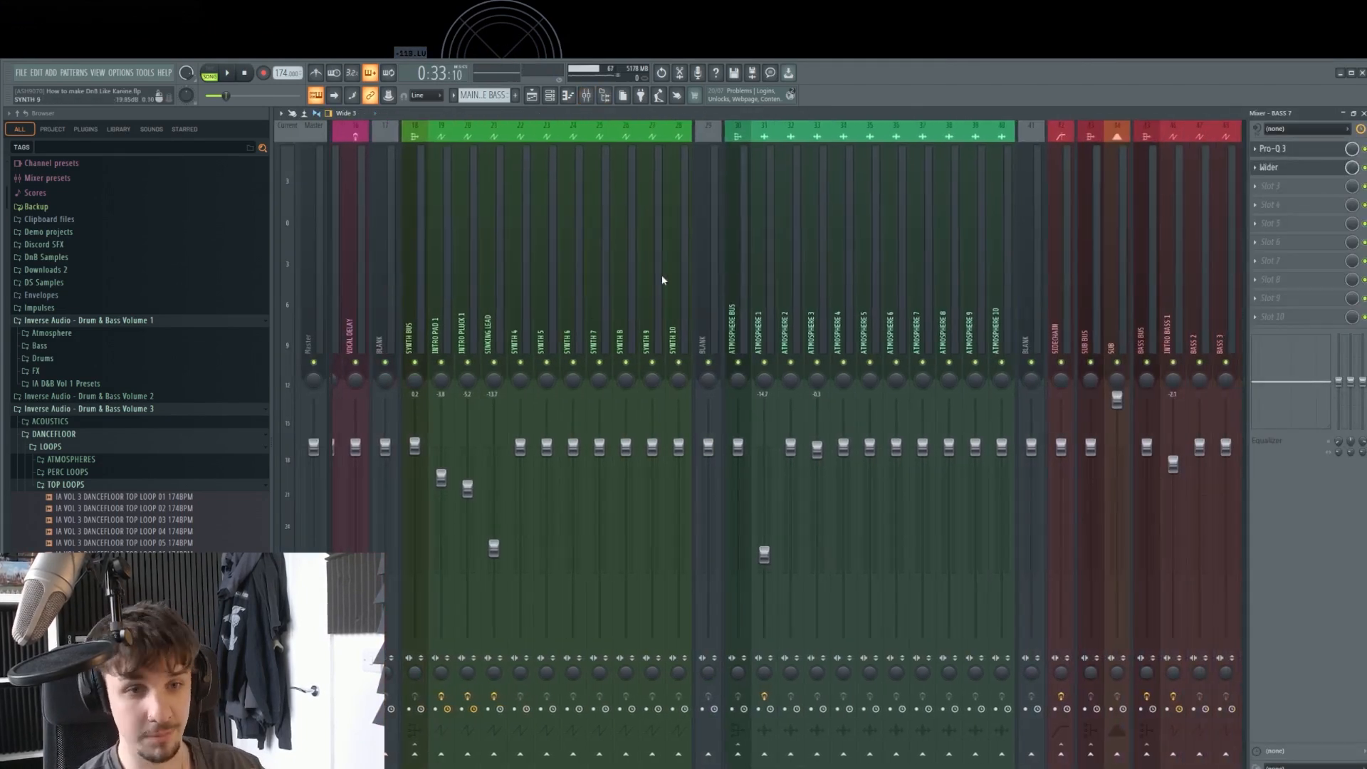
pyautogui.scroll(-3, 662, 280)
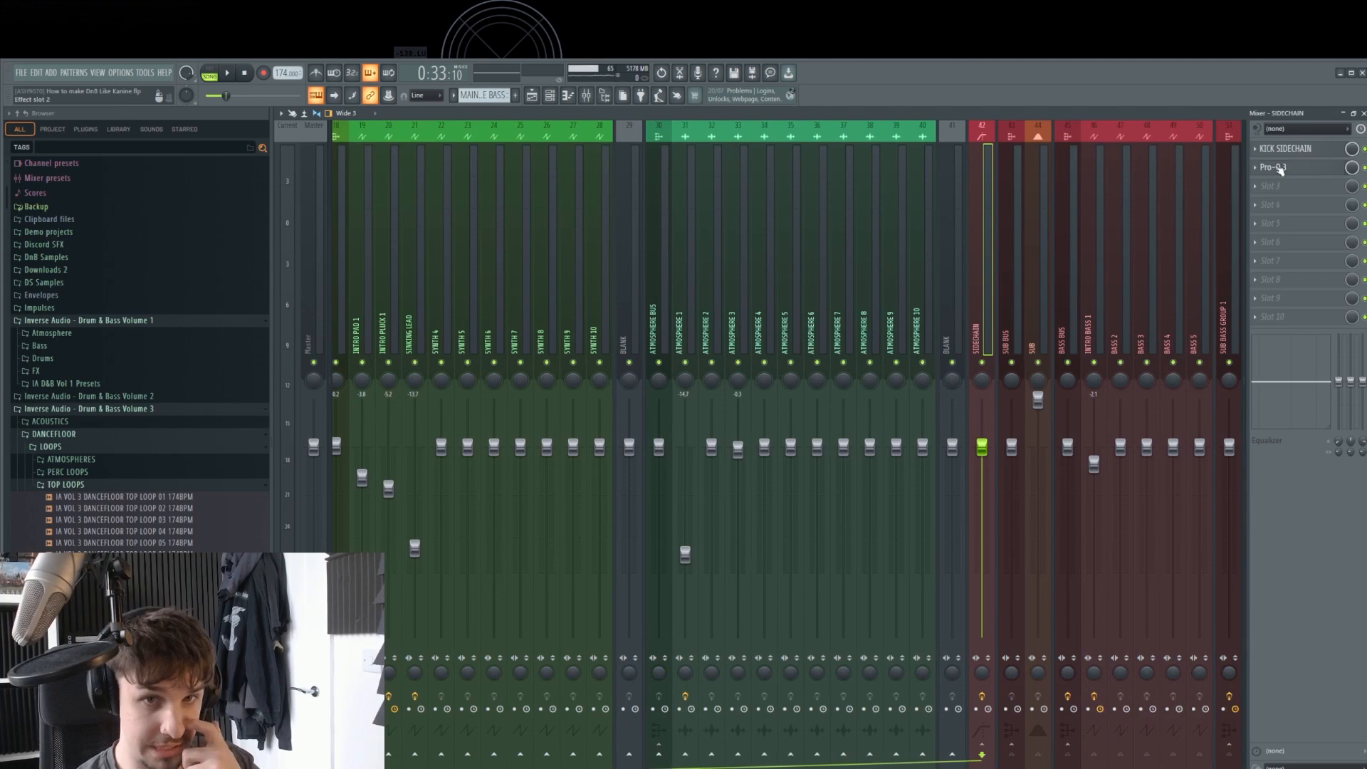
pyautogui.click(1275, 167)
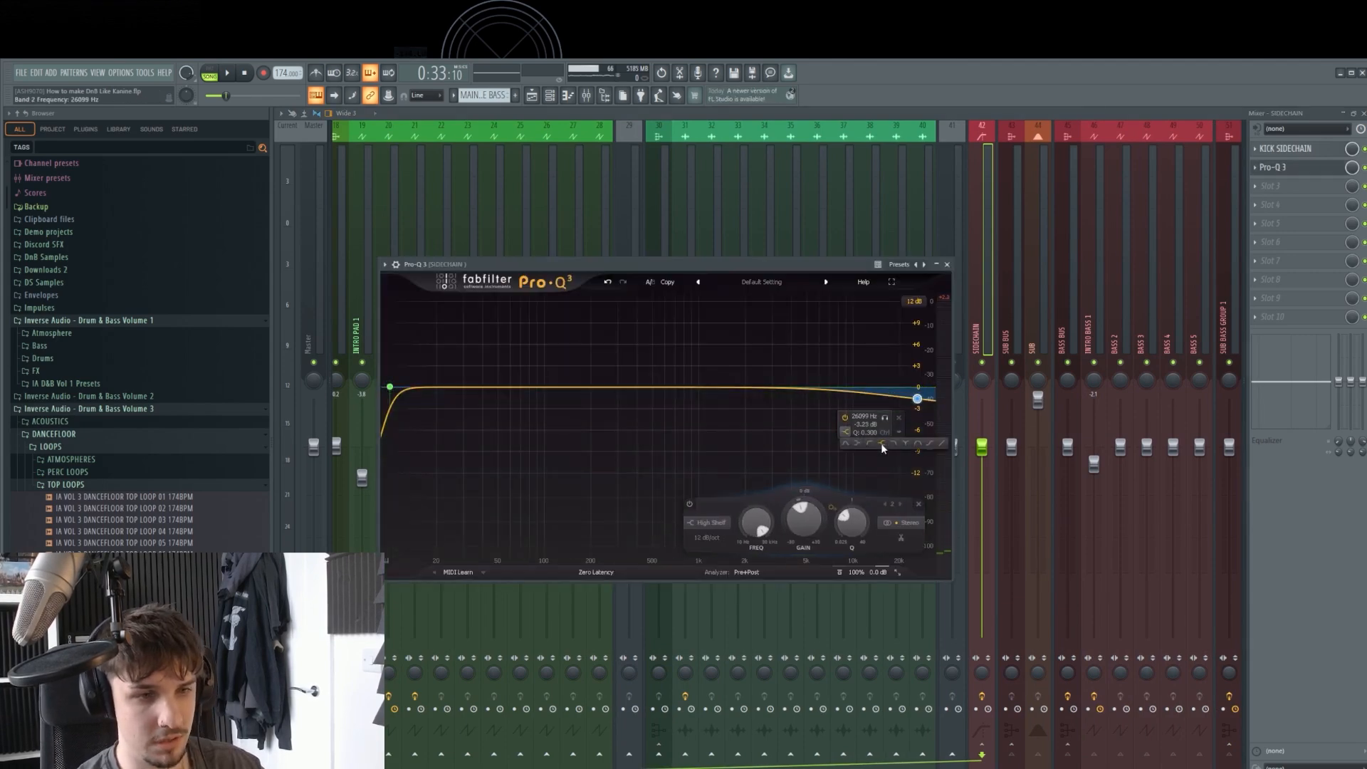
pyautogui.click(882, 444)
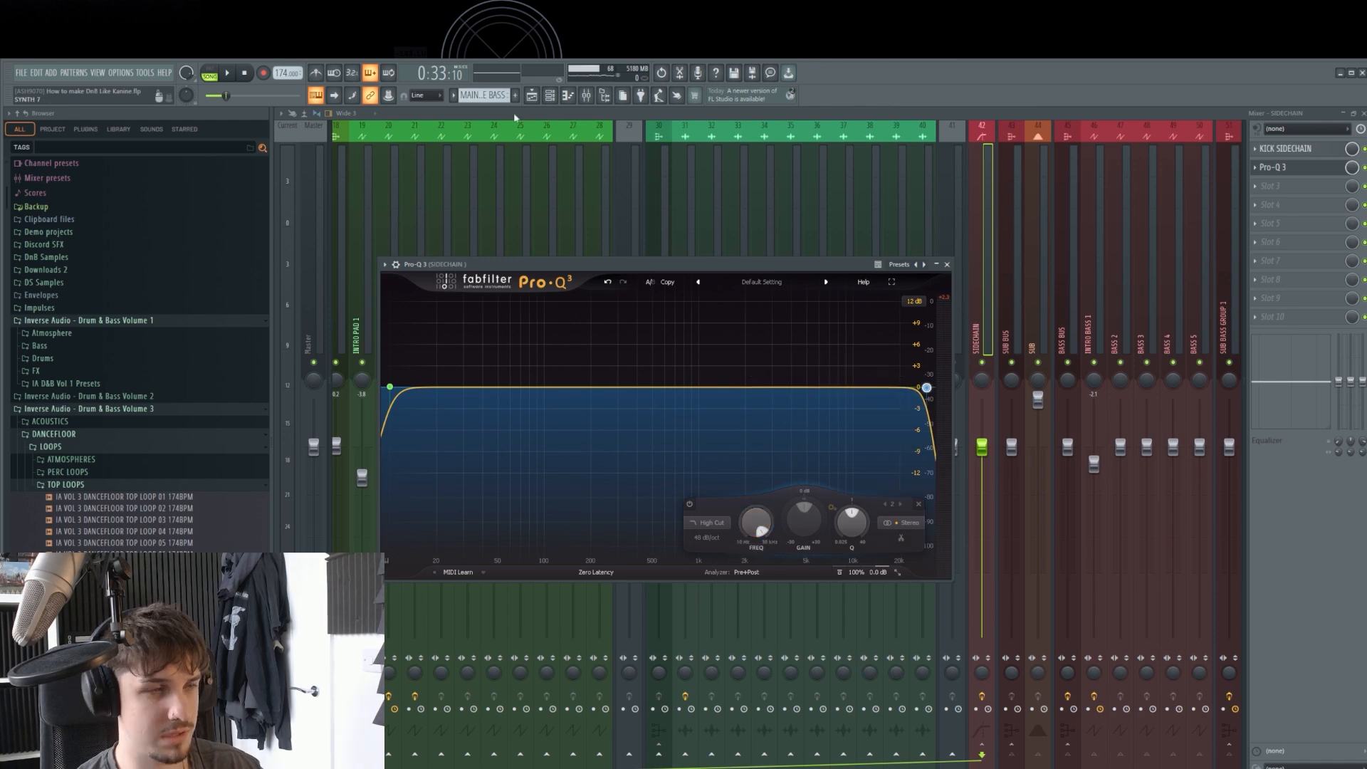
# Automate the Pro-Q 3 Band 2 Frequency to dip at bar 25 and reopen gradually toward bar 33, and audition it.
pyautogui.click(387, 97)
pyautogui.click(423, 173)
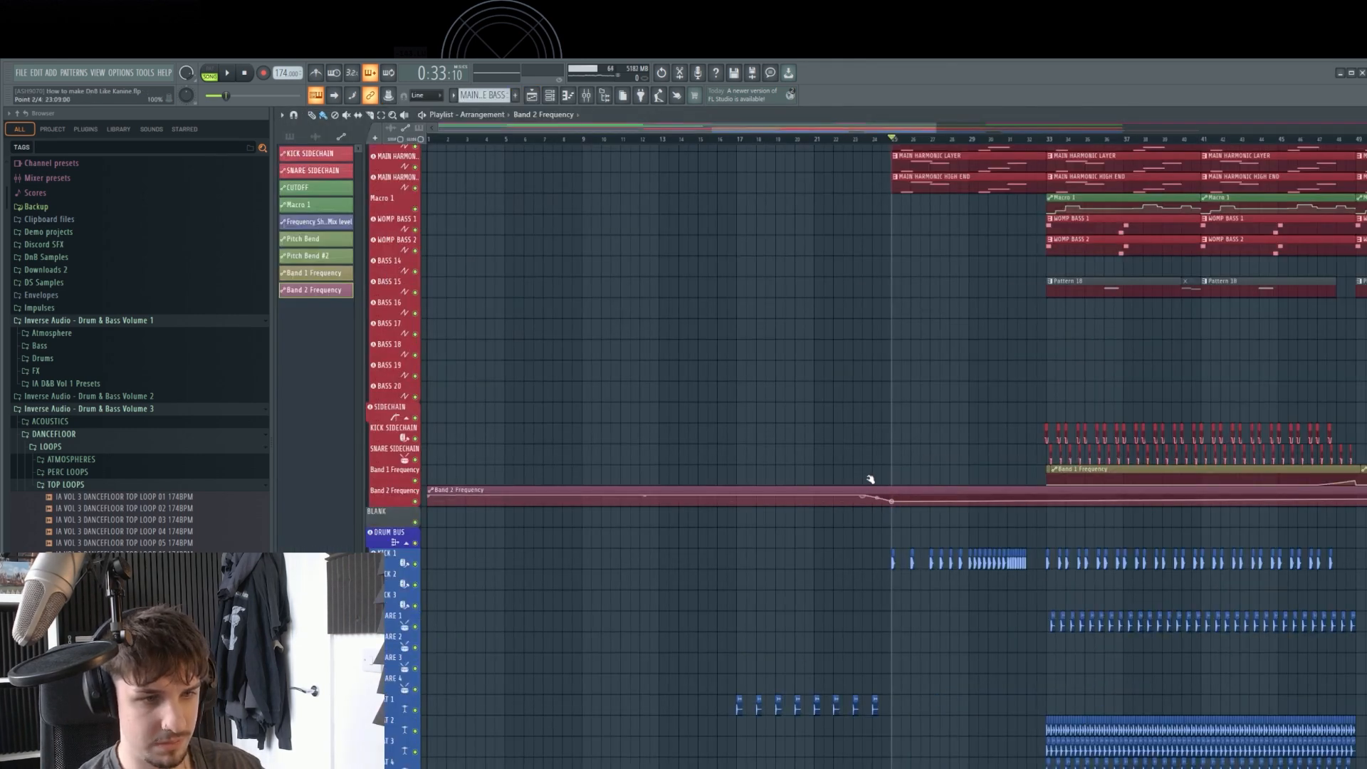
pyautogui.press('space')
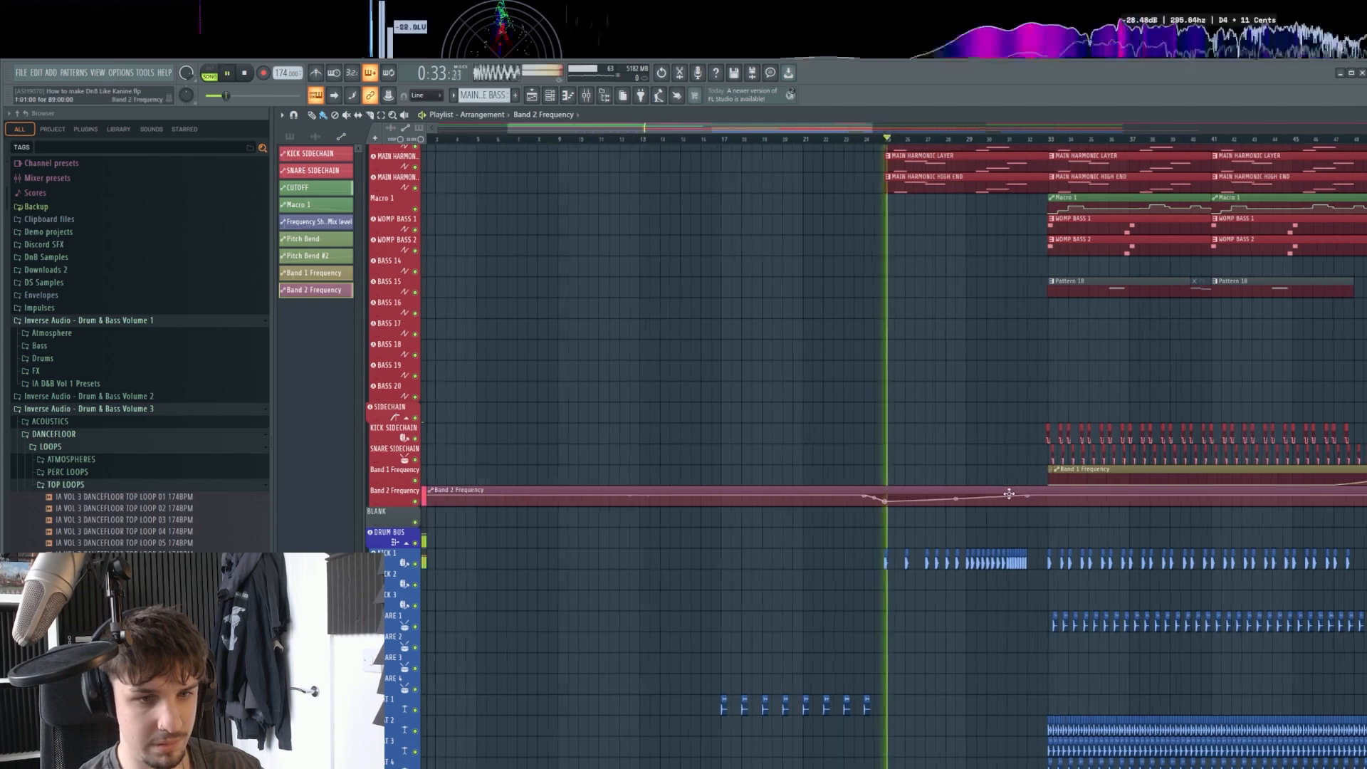
pyautogui.scroll(2, 887, 467)
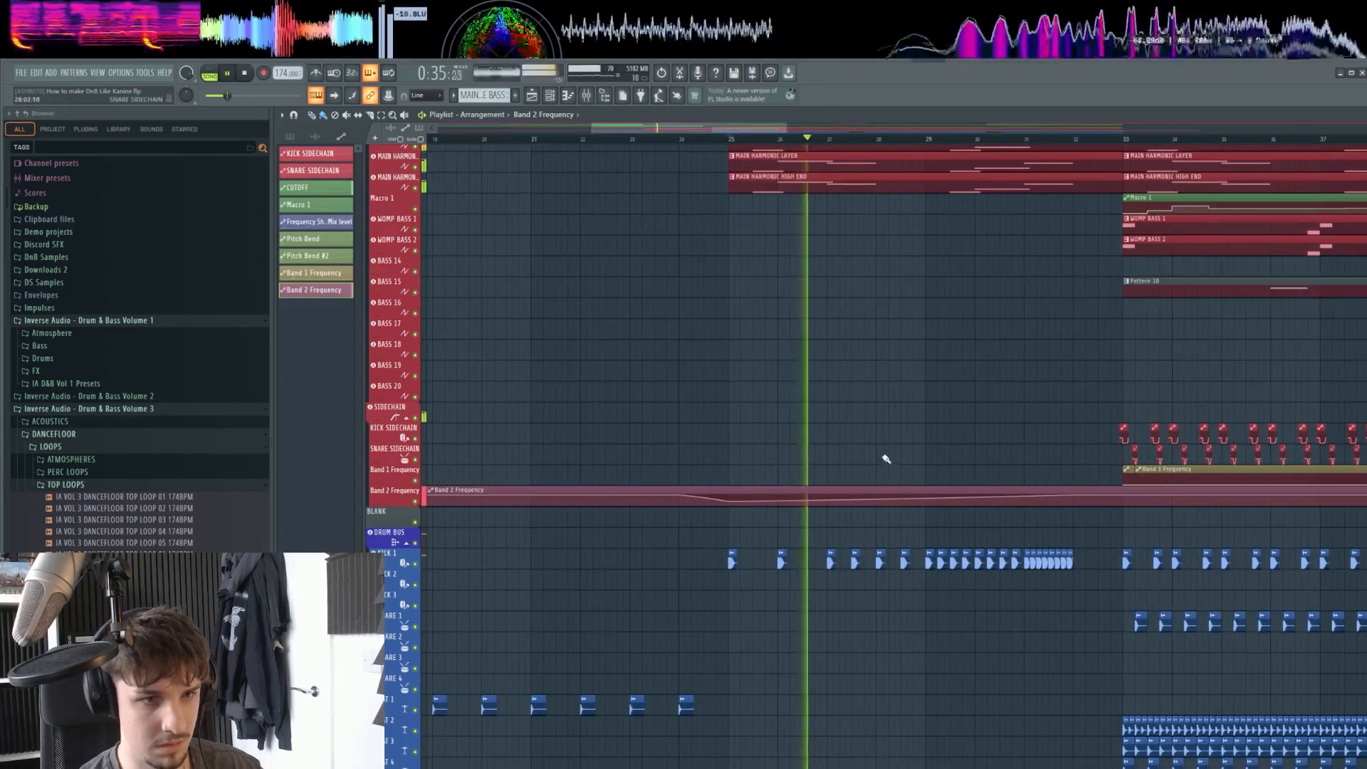
pyautogui.scroll(-4, 891, 455)
pyautogui.moveTo(896, 492); pyautogui.dragTo(846, 531)
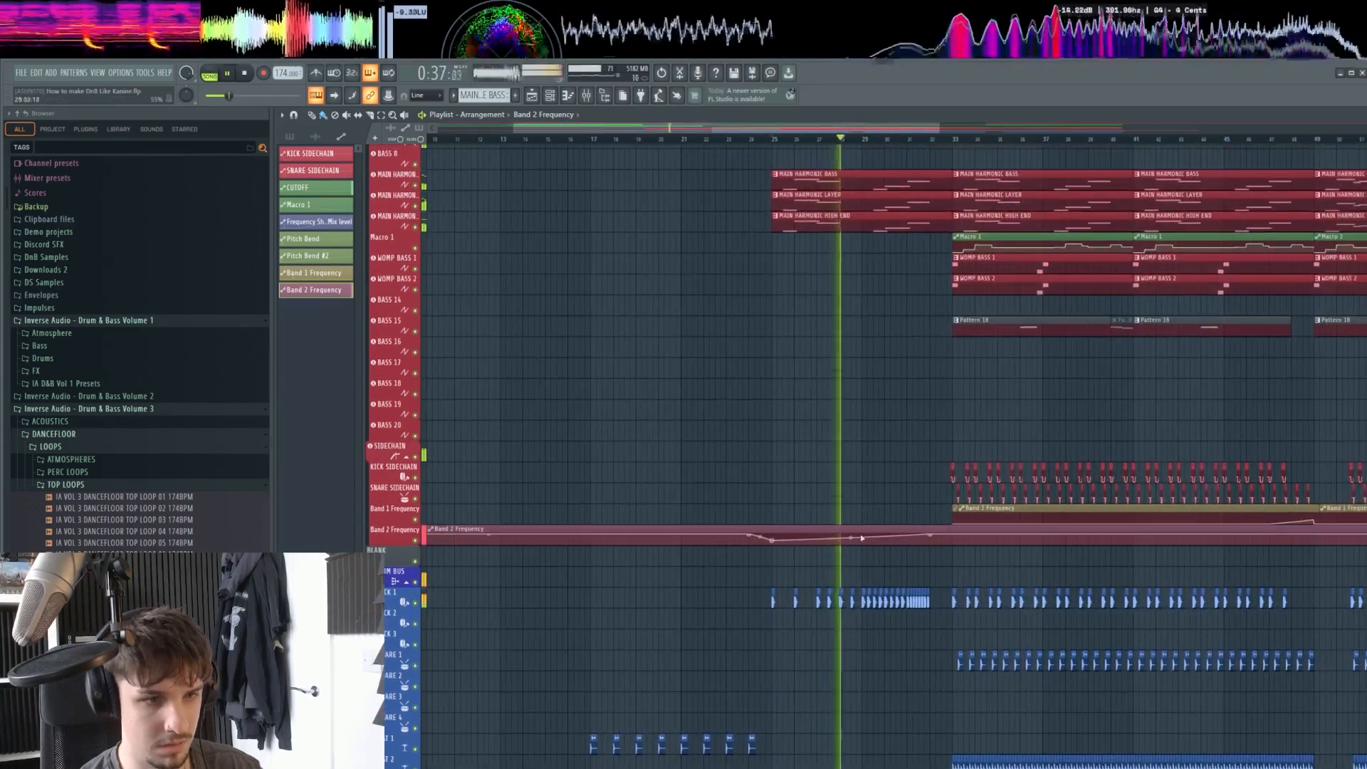
pyautogui.scroll(-3, 895, 482)
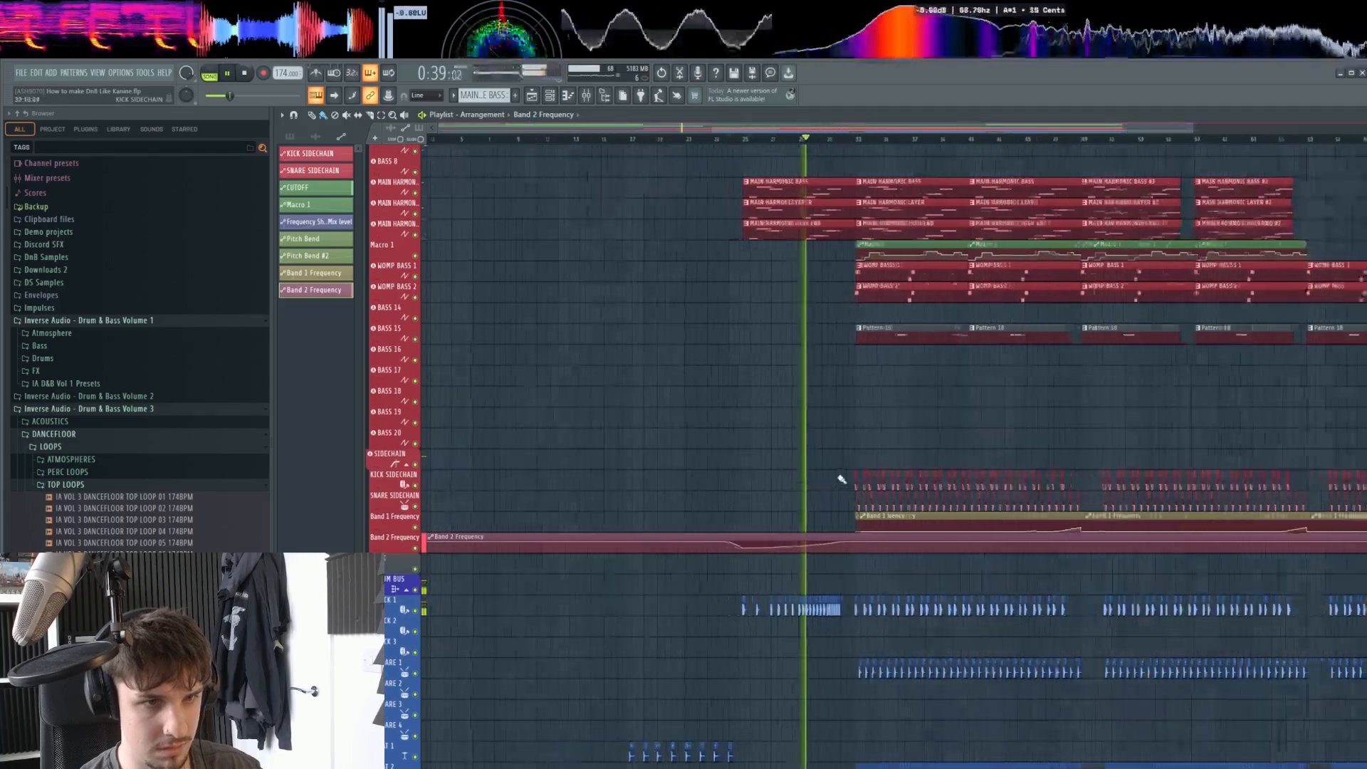
pyautogui.scroll(-1, 838, 474)
pyautogui.moveTo(836, 472)
pyautogui.mouseDown()
pyautogui.moveTo(824, 415)
pyautogui.moveTo(824, 456)
pyautogui.mouseUp()
pyautogui.scroll(2, 823, 427)
pyautogui.scroll(6, 824, 456)
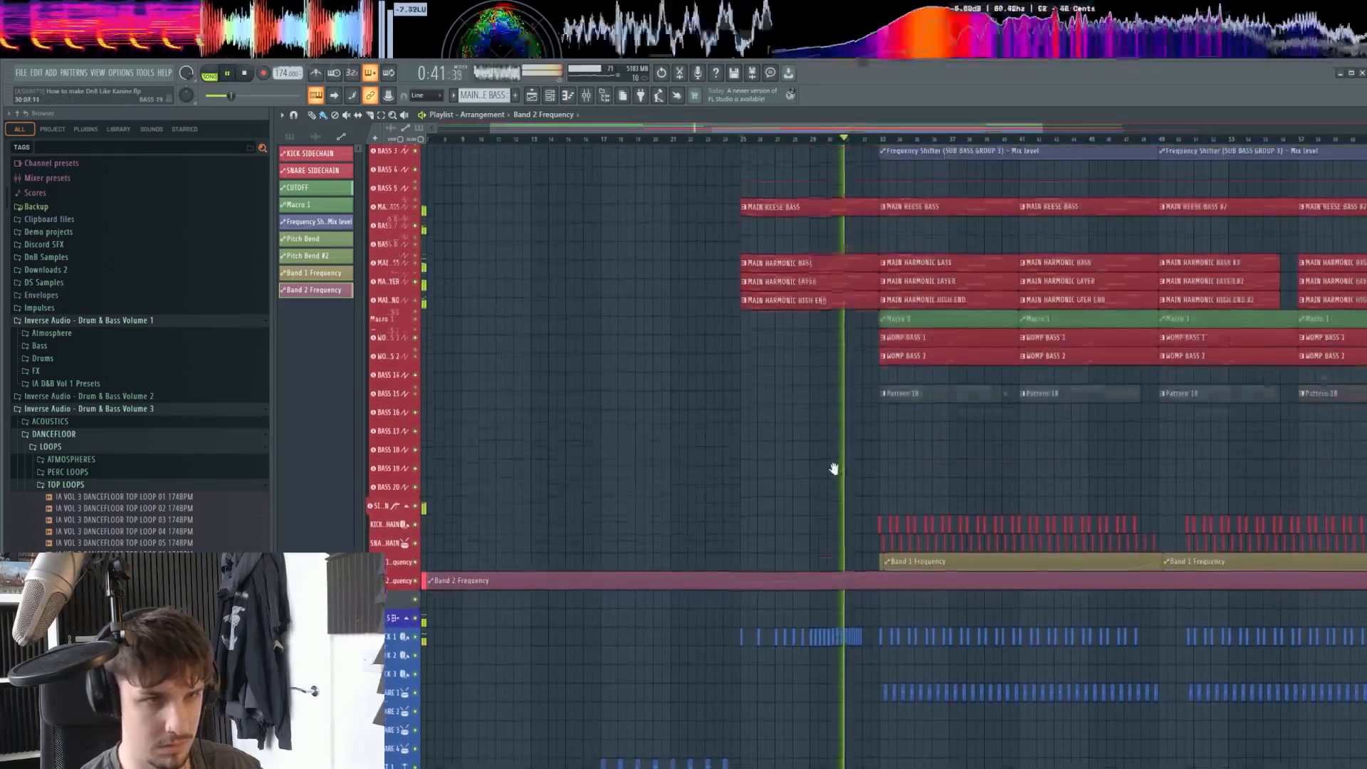
pyautogui.press('space')
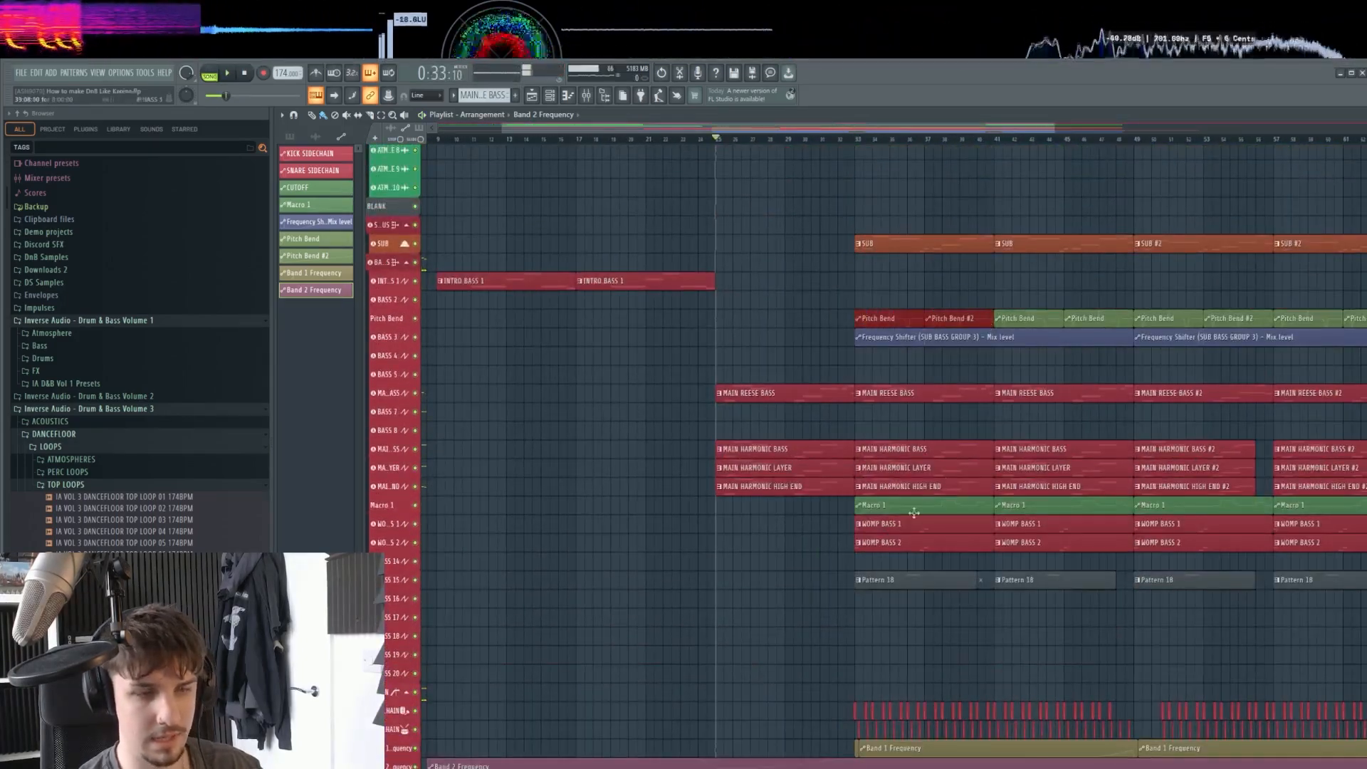
# Copy the Pitch Bend, Pitch Bend #2 and Macro 1 automation clips to bar 25 and play back the build-up.
pyautogui.moveTo(813, 325); pyautogui.dragTo(845, 317)
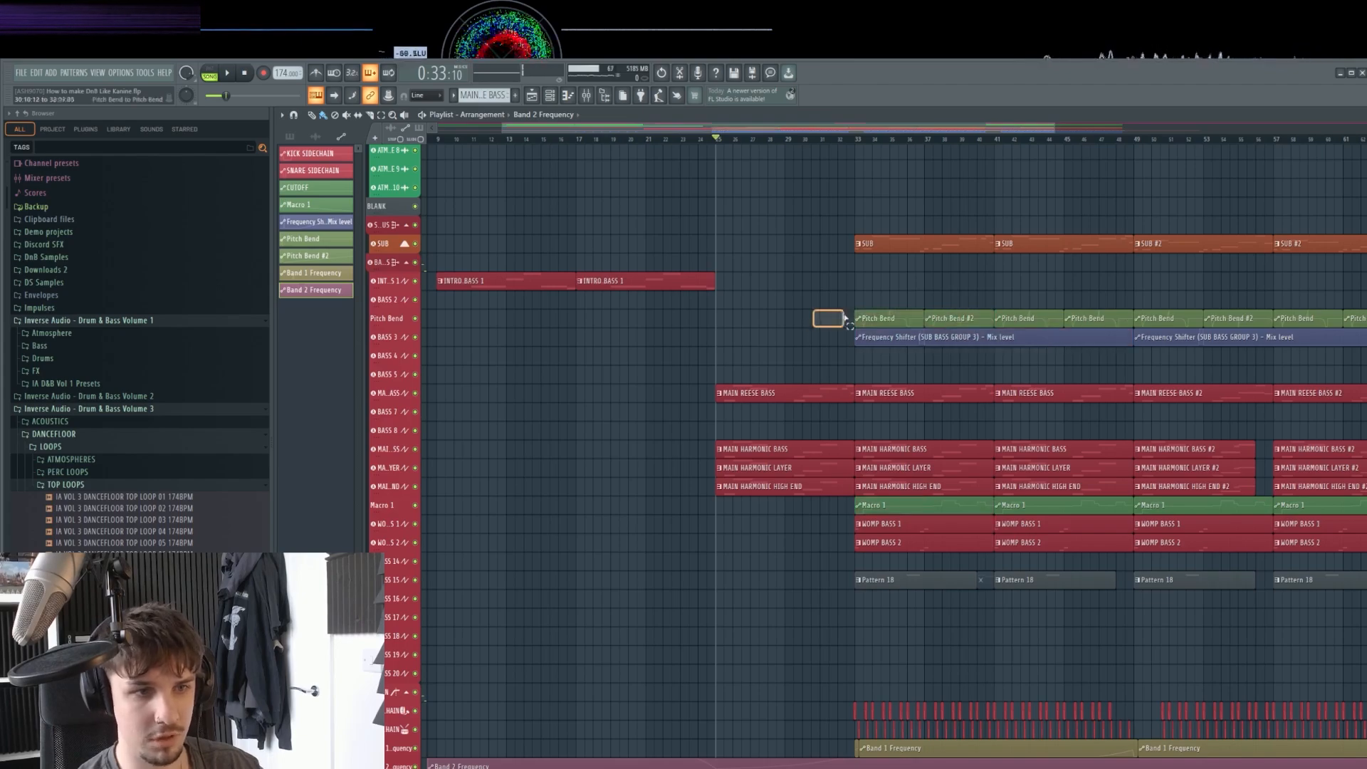
pyautogui.moveTo(961, 508); pyautogui.dragTo(826, 502)
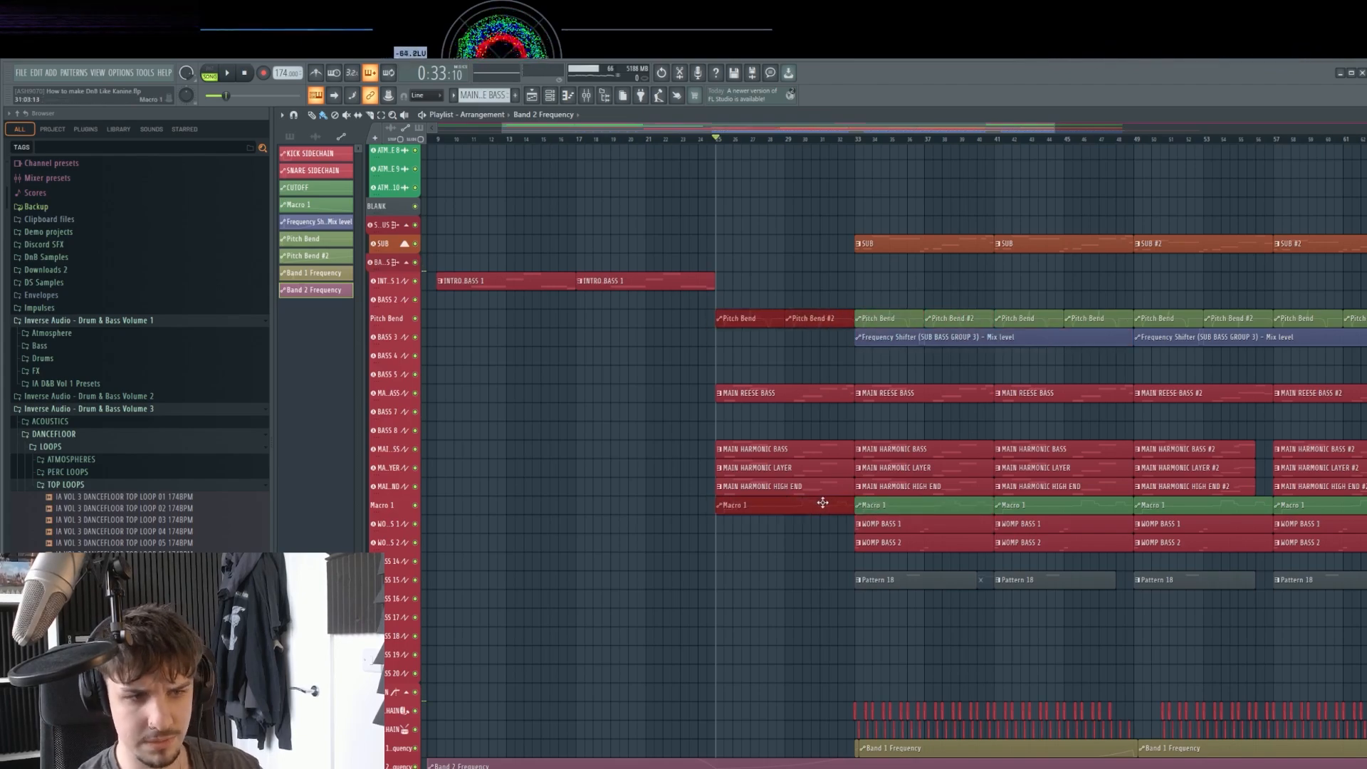
pyautogui.press('space')
pyautogui.moveTo(719, 364); pyautogui.dragTo(888, 411)
pyautogui.scroll(1, 888, 412)
pyautogui.scroll(-2, 865, 400)
pyautogui.scroll(-1, 900, 476)
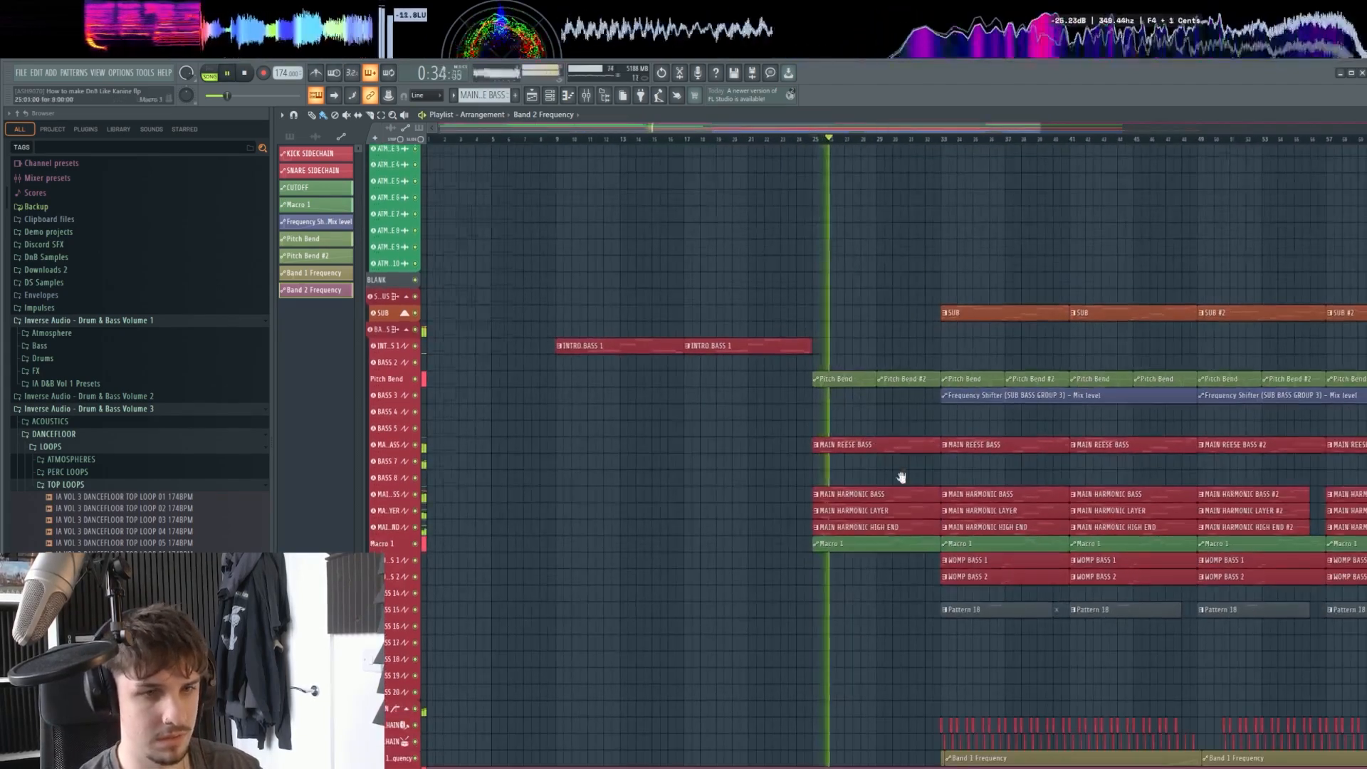
pyautogui.scroll(-1, 900, 476)
pyautogui.moveTo(900, 477); pyautogui.dragTo(848, 310)
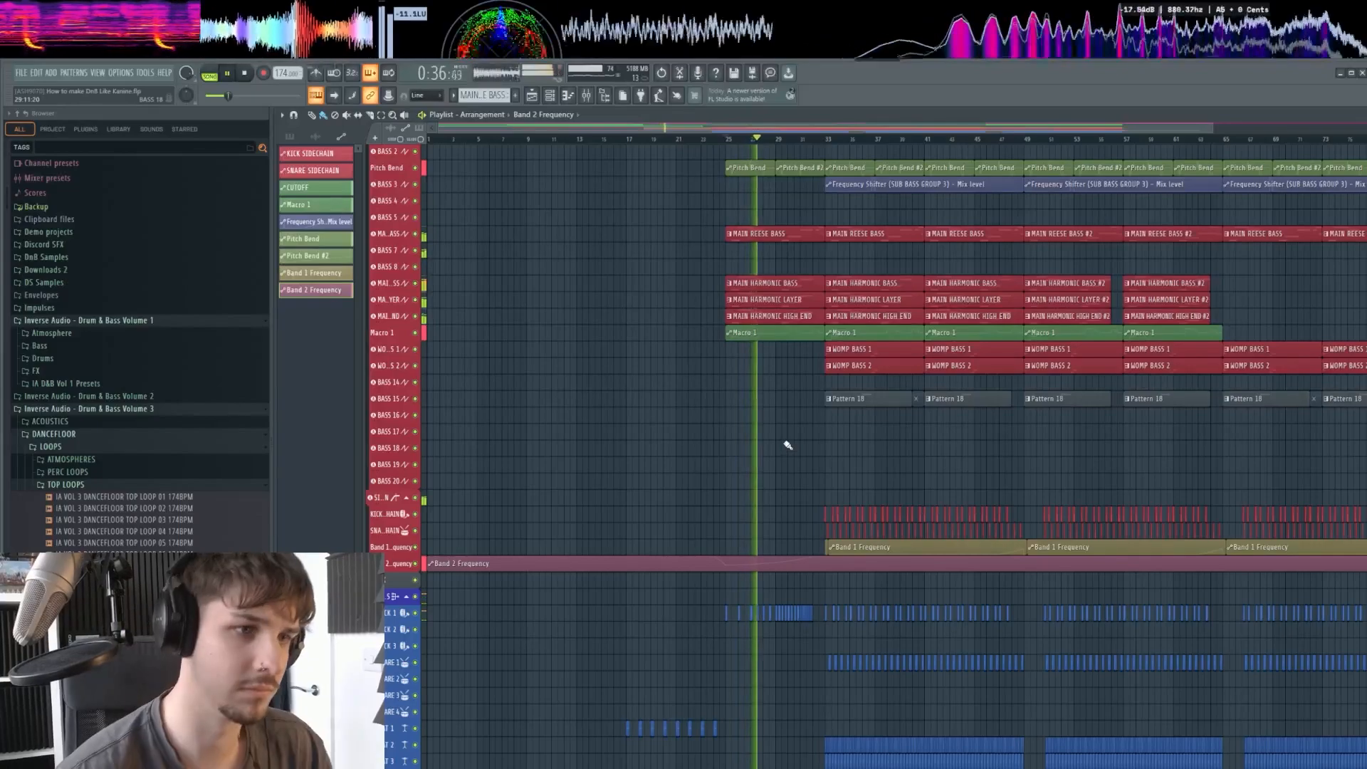
pyautogui.scroll(-4, 783, 442)
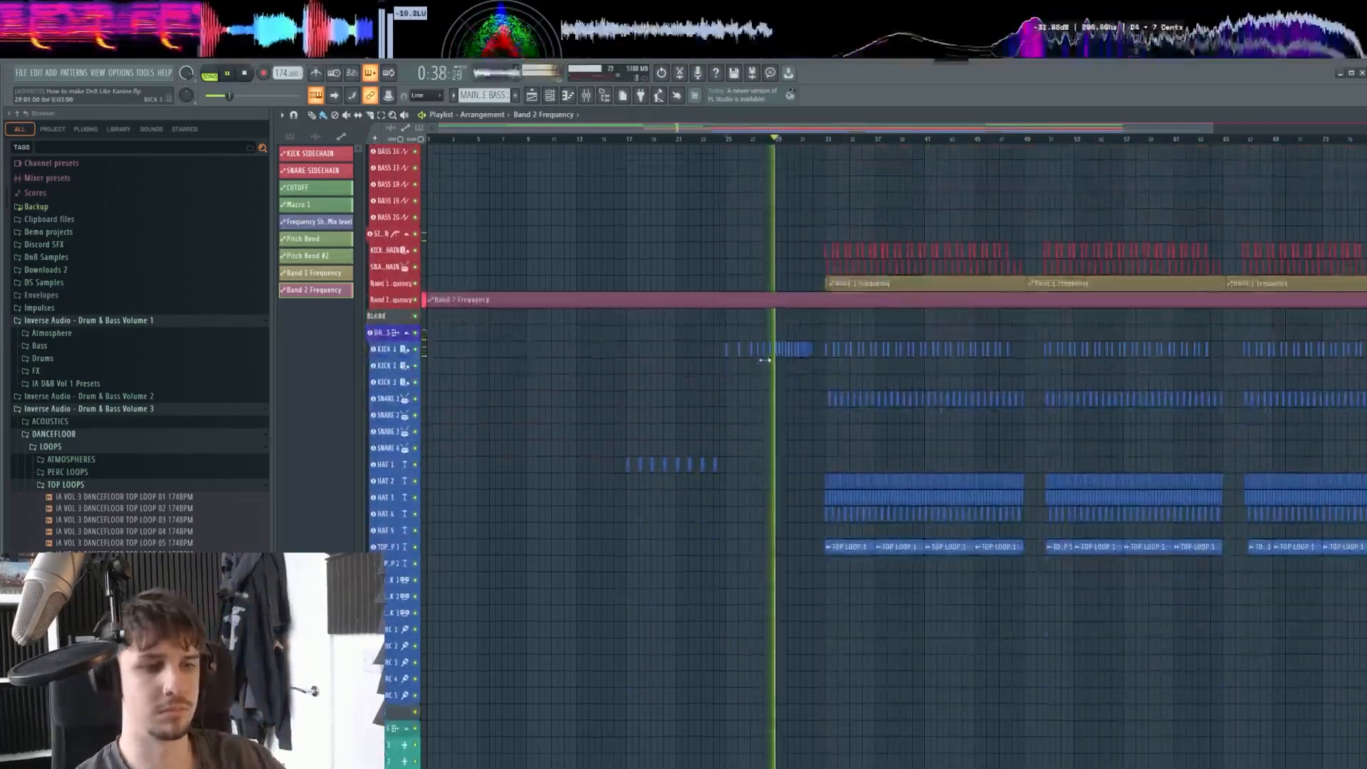
pyautogui.scroll(3, 797, 391)
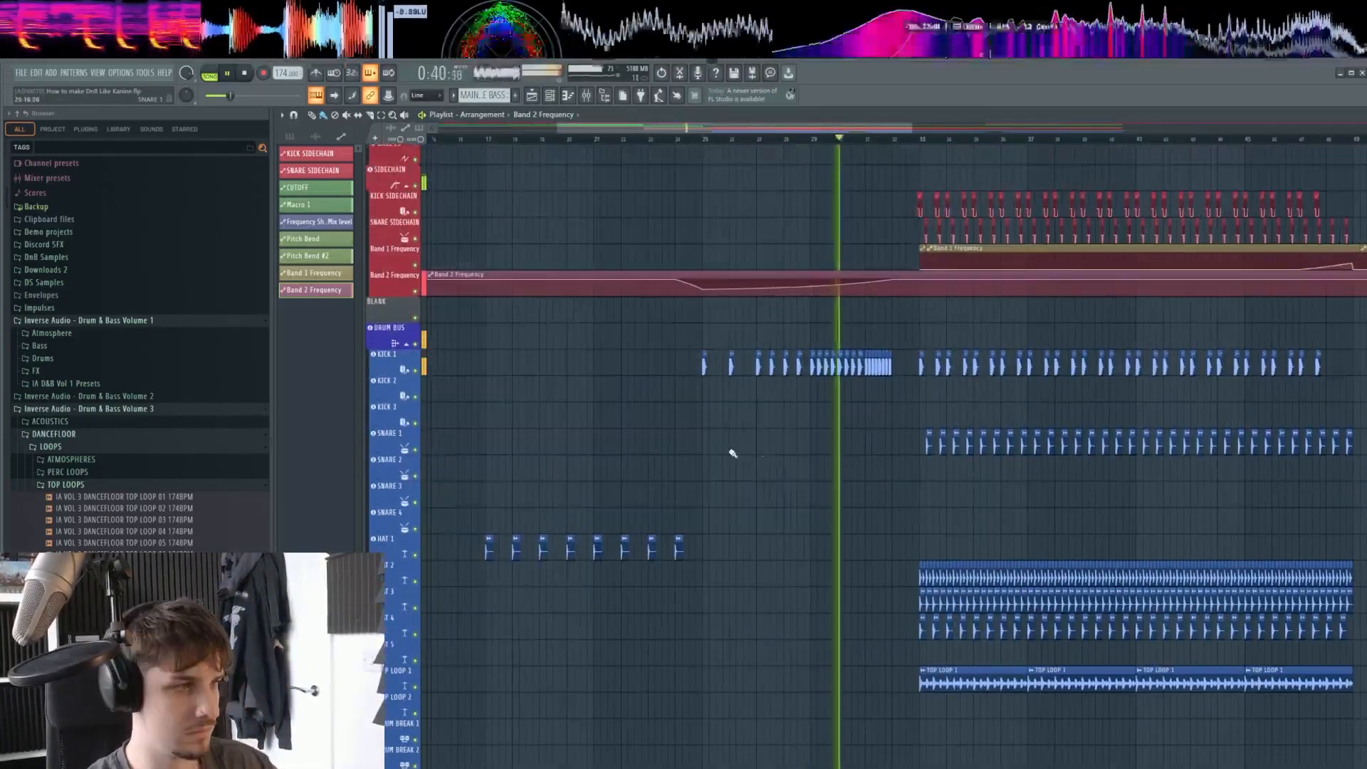
# Place the IA VOL 3 HAT BUILDER 02 175BPM sample on the DRUM BREAK 1 track at bar 25 and play it back.
pyautogui.click(77, 436)
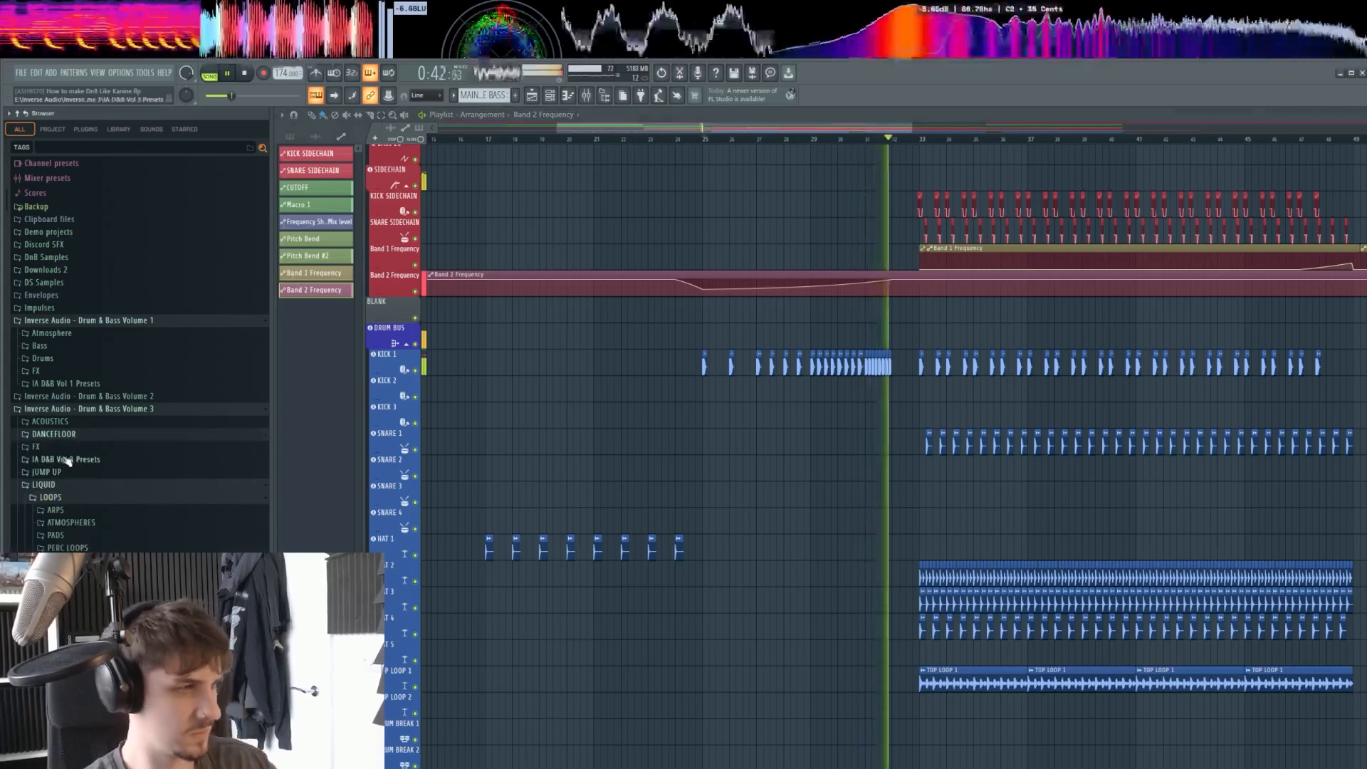
pyautogui.press('space')
pyautogui.click(78, 446)
pyautogui.click(99, 472)
pyautogui.click(107, 485)
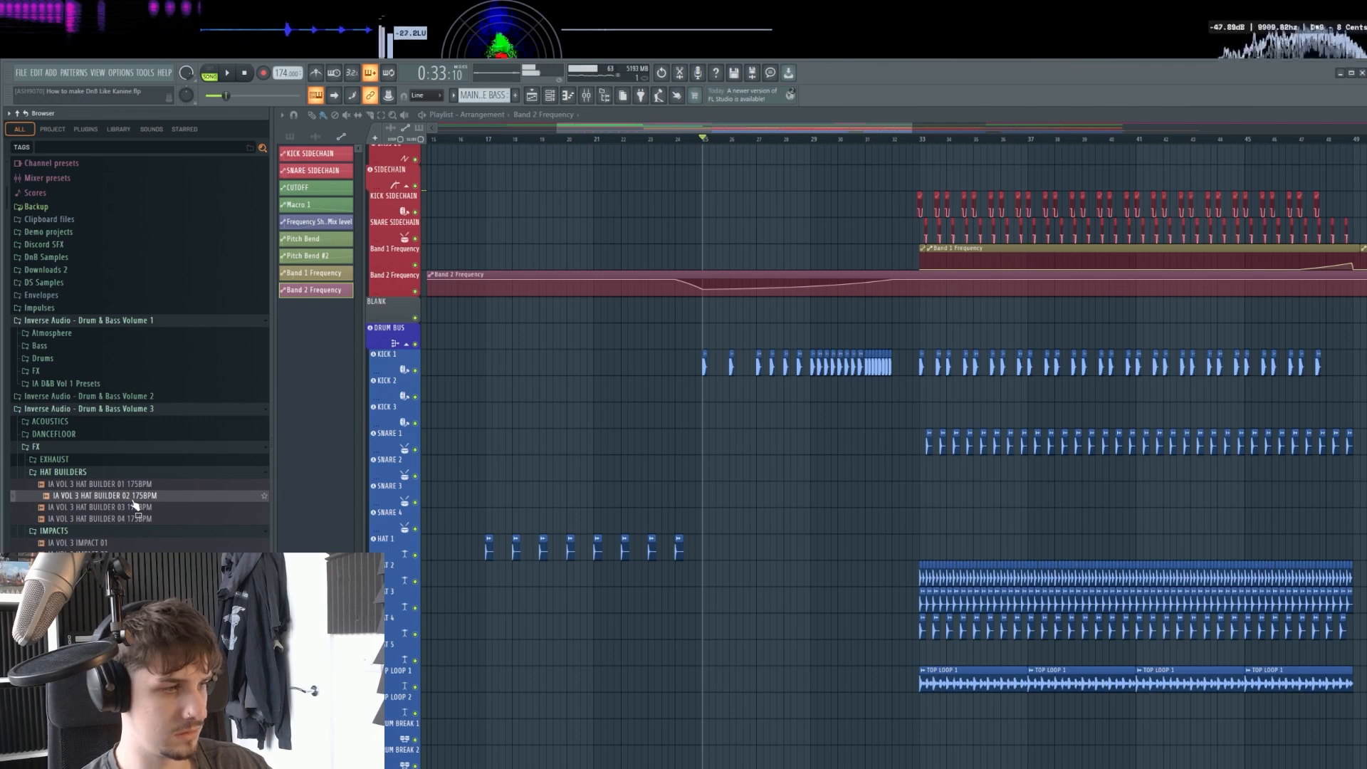
pyautogui.moveTo(134, 504); pyautogui.dragTo(735, 663)
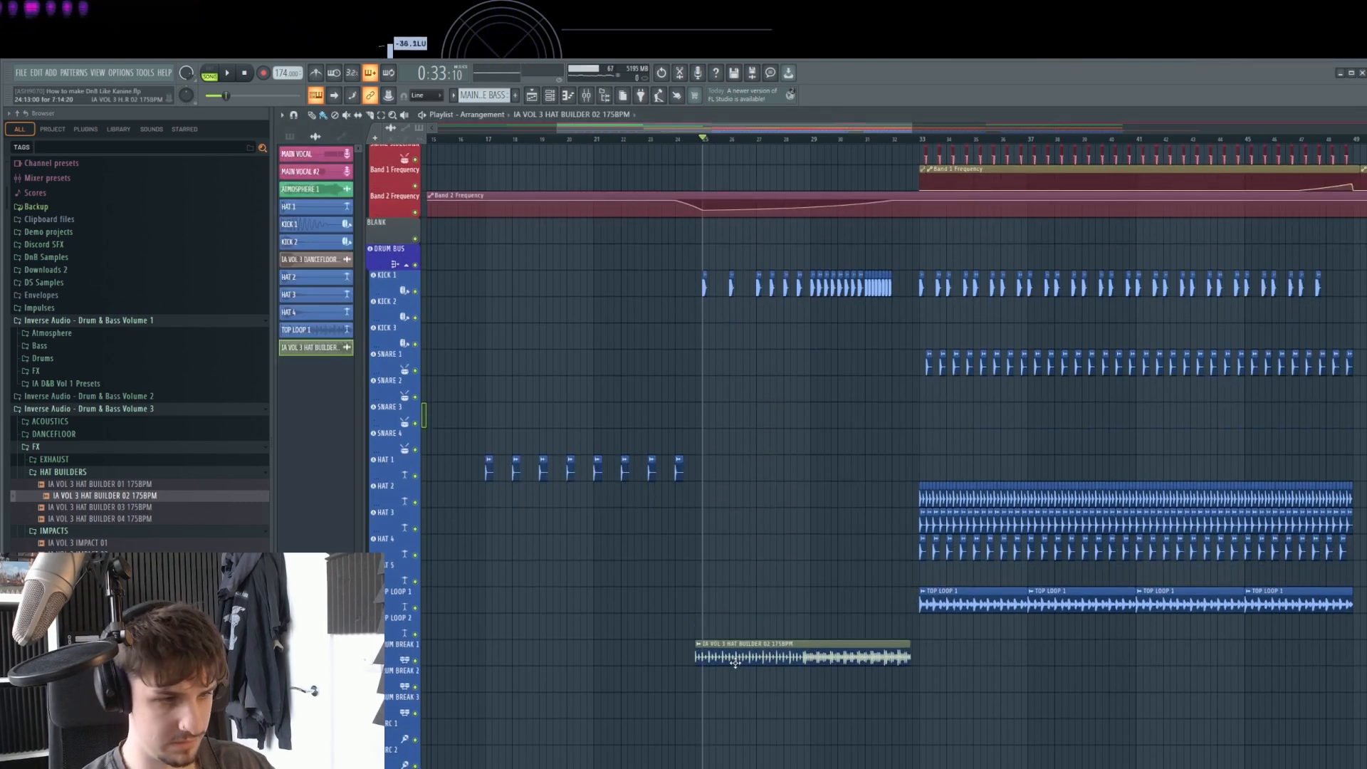
pyautogui.press('space')
pyautogui.scroll(3, 819, 559)
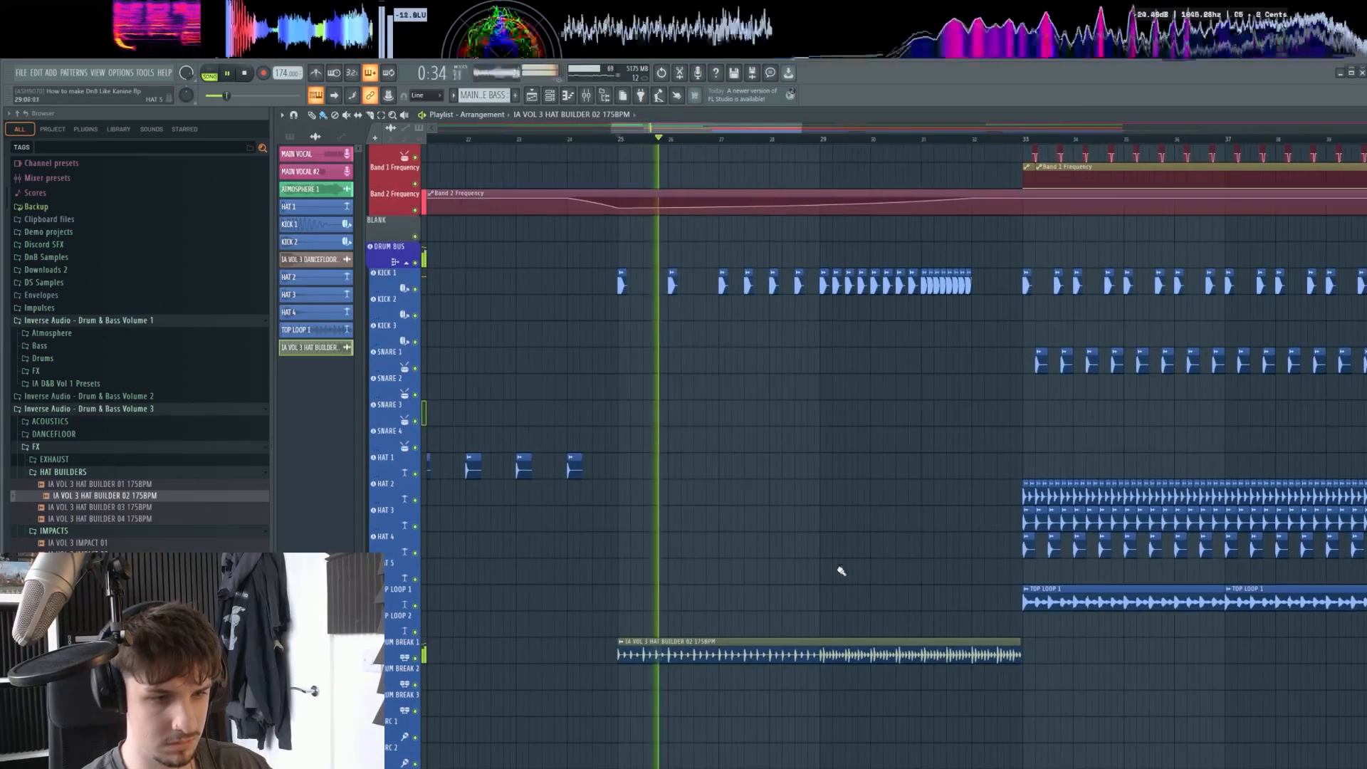
pyautogui.scroll(-5, 769, 238)
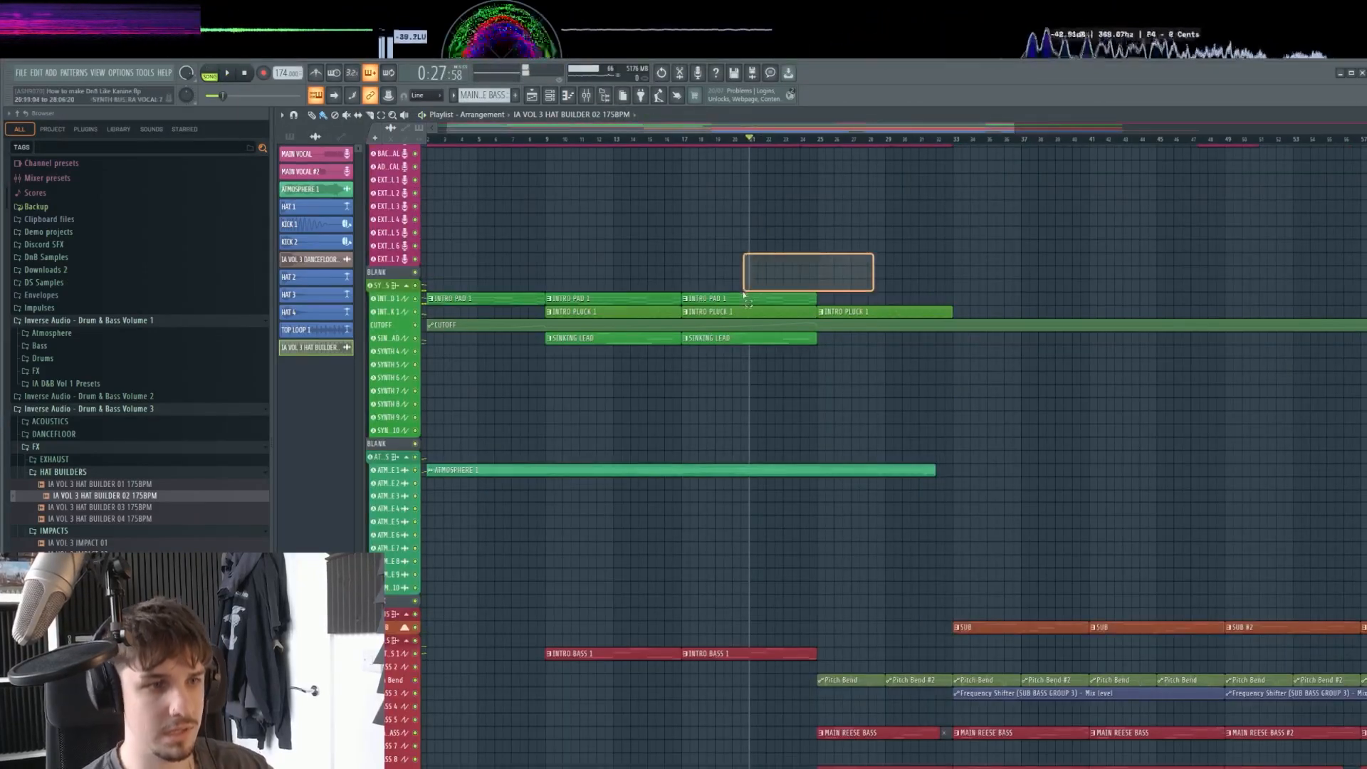
# Copy INTRO PAD 1 to bar 25, trim it and the INTRO PLUCK 1 clip to end at bar 31, and audition the transition.
pyautogui.moveTo(743, 294); pyautogui.dragTo(743, 297)
pyautogui.keyDown('ctrl'); pyautogui.rightClick(891, 255); pyautogui.keyUp('ctrl')
pyautogui.keyDown('ctrl'); pyautogui.rightClick(884, 267); pyautogui.keyUp('ctrl')
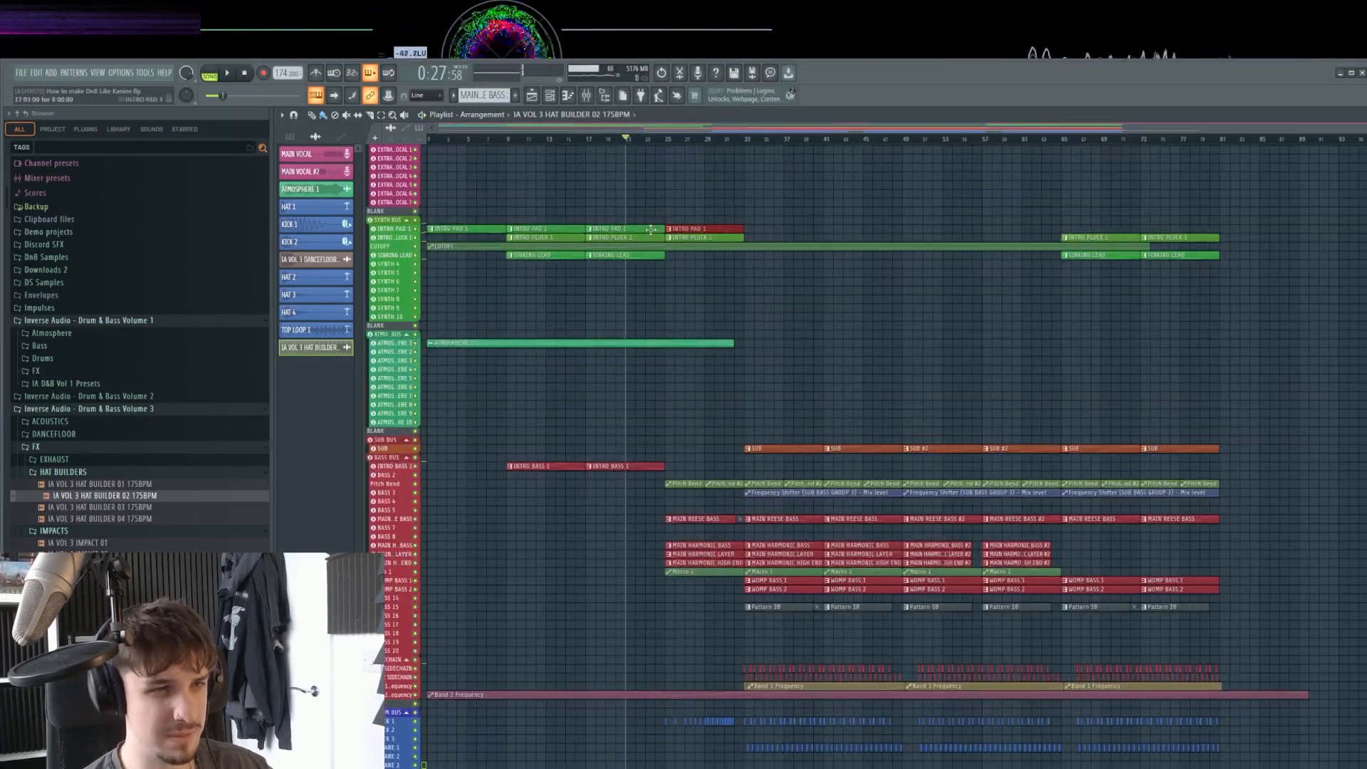
pyautogui.scroll(5, 985, 418)
pyautogui.press('space')
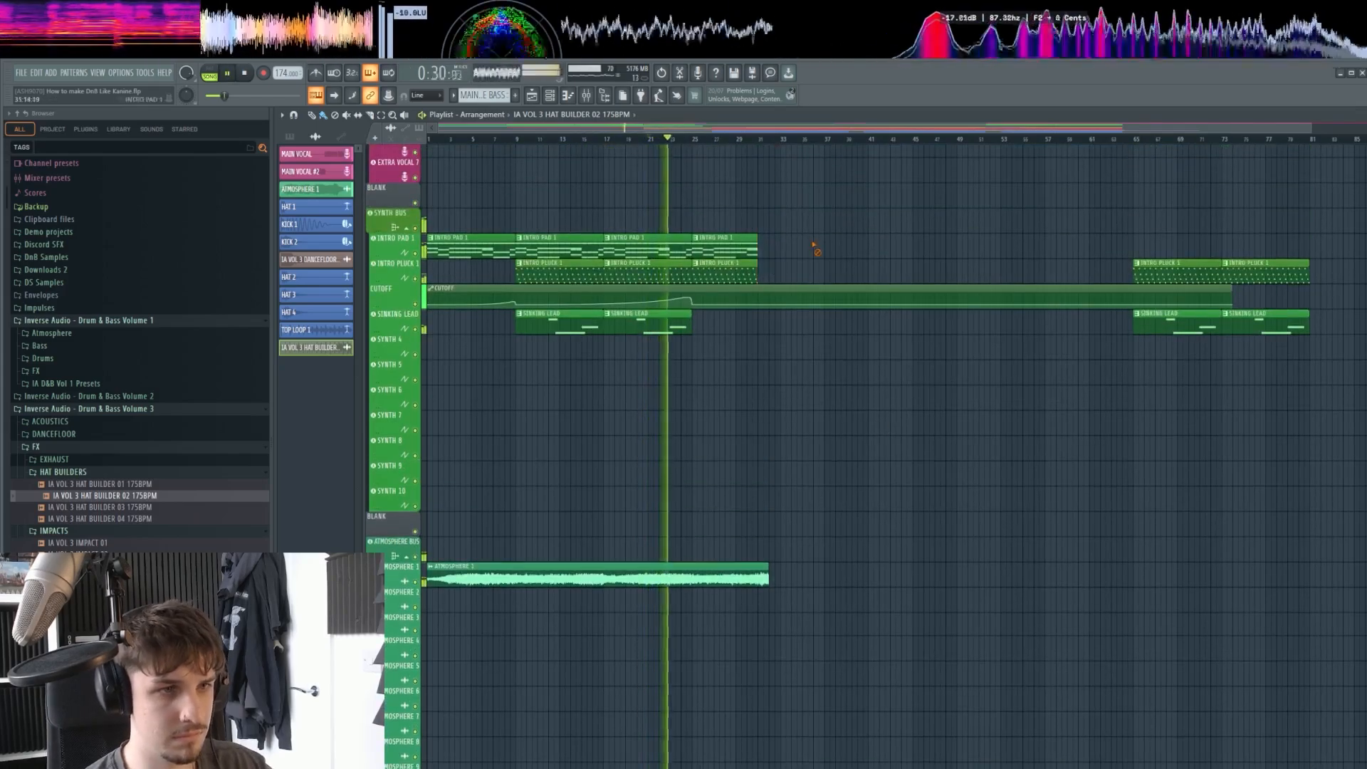
pyautogui.scroll(-5, 943, 306)
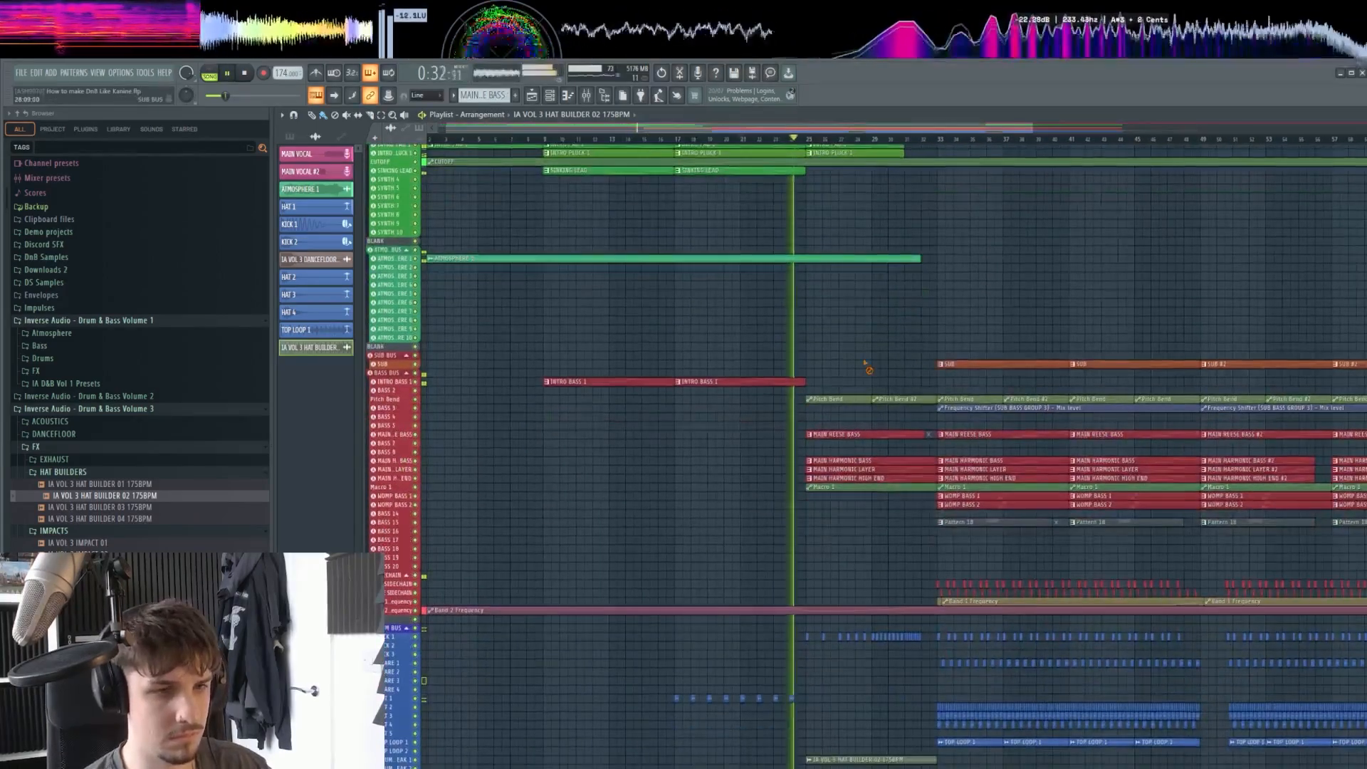
pyautogui.scroll(-3, 819, 434)
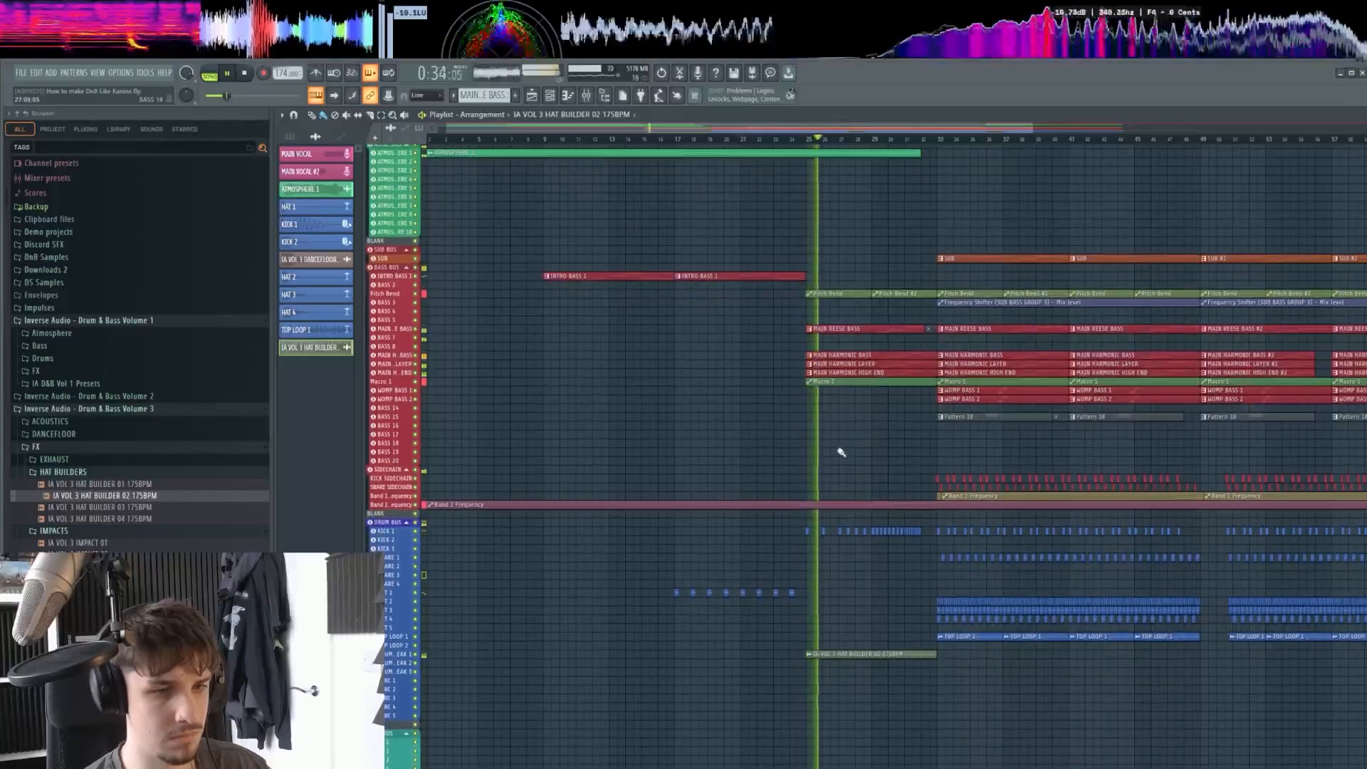
# Auto-name the hat builder clip after its DRUM BREAK 1 track.
pyautogui.scroll(-1, 841, 452)
pyautogui.rightClick(396, 631)
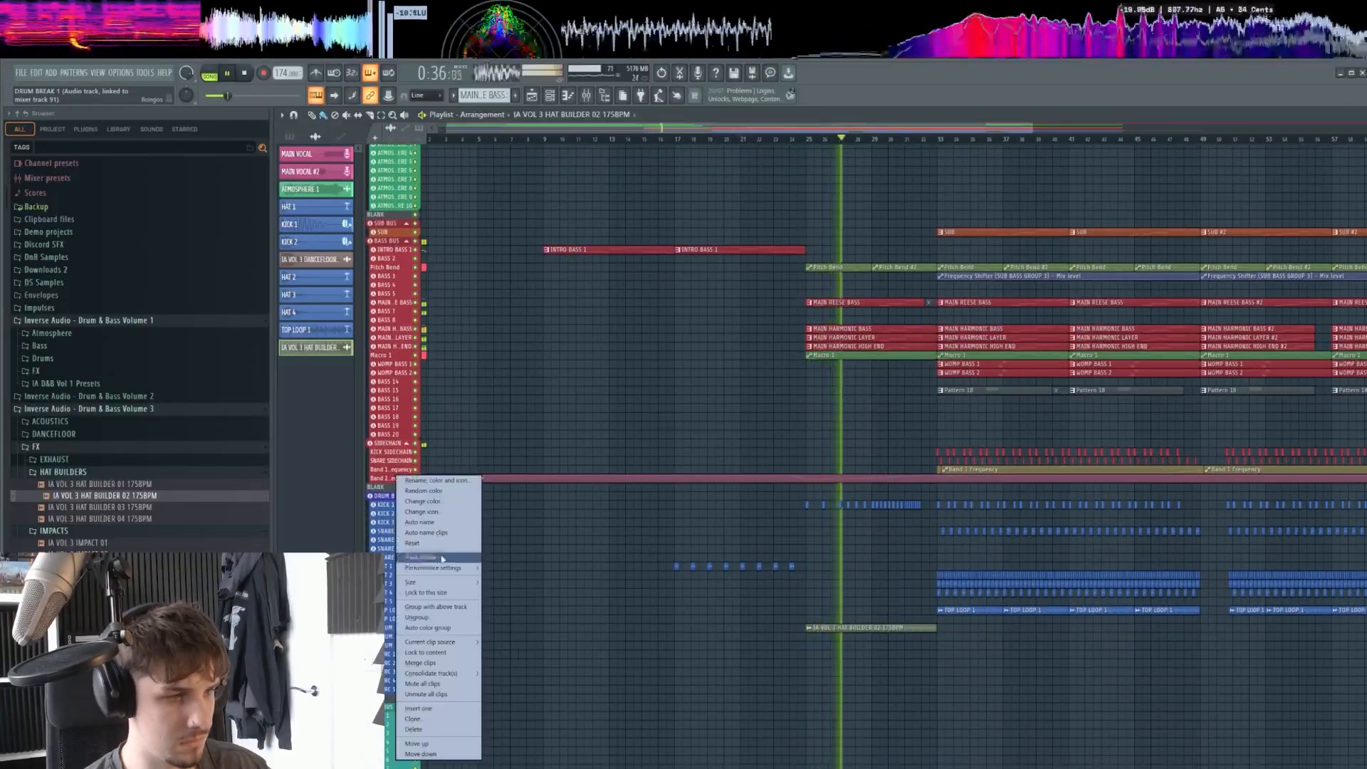
pyautogui.click(438, 534)
# Browse the sample folders and place IA VOL 3 EXHAUST 10 on the first FX track at bar 25.
pyautogui.scroll(-10, 71, 484)
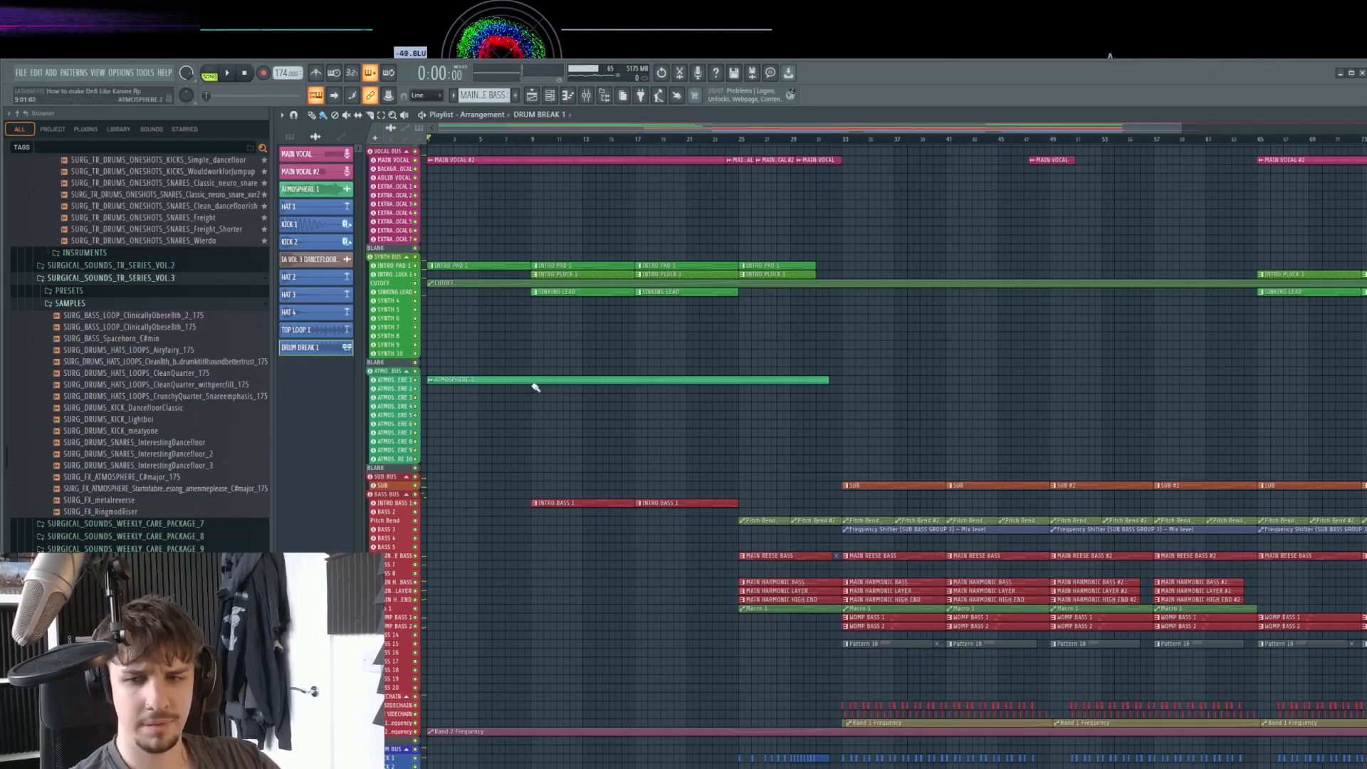
pyautogui.scroll(-2, 755, 449)
pyautogui.scroll(2, 758, 427)
pyautogui.moveTo(722, 141); pyautogui.dragTo(711, 142)
pyautogui.scroll(3, 728, 541)
pyautogui.moveTo(778, 537); pyautogui.dragTo(721, 342)
pyautogui.moveTo(696, 440); pyautogui.dragTo(646, 231)
pyautogui.moveTo(725, 551); pyautogui.dragTo(720, 515)
pyautogui.scroll(10, 122, 514)
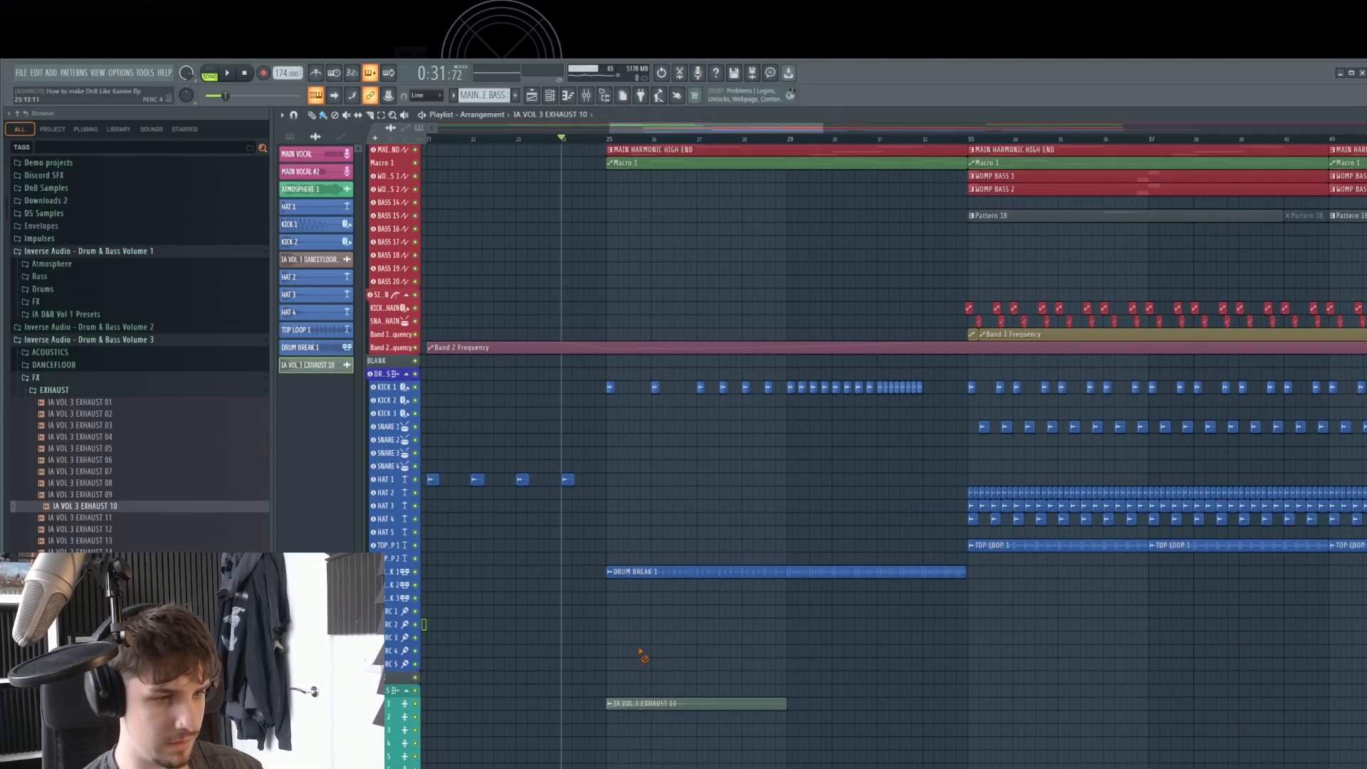
# Play back the exhaust effect and lower the FX 1 mixer fader to about -4 dB.
pyautogui.press('space')
pyautogui.press('F9')
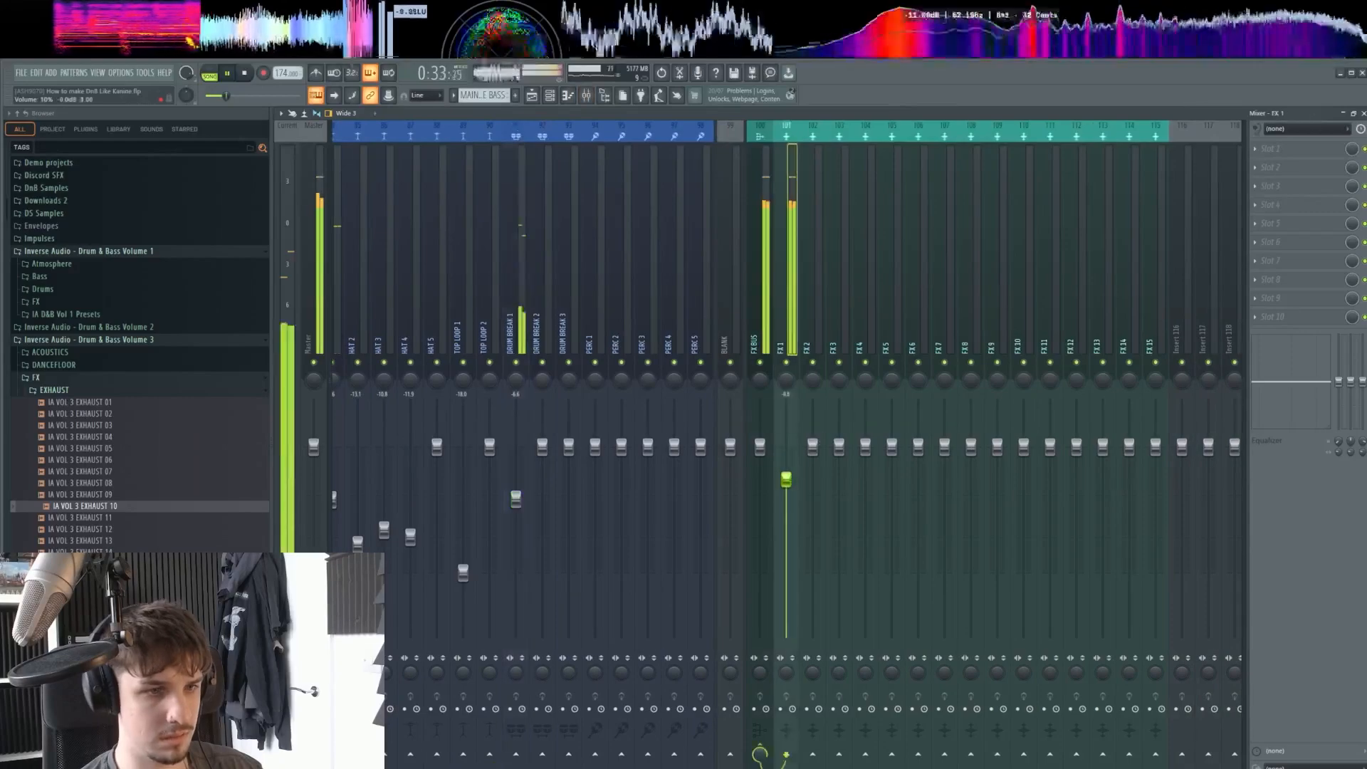
pyautogui.moveTo(812, 285); pyautogui.dragTo(1157, 399)
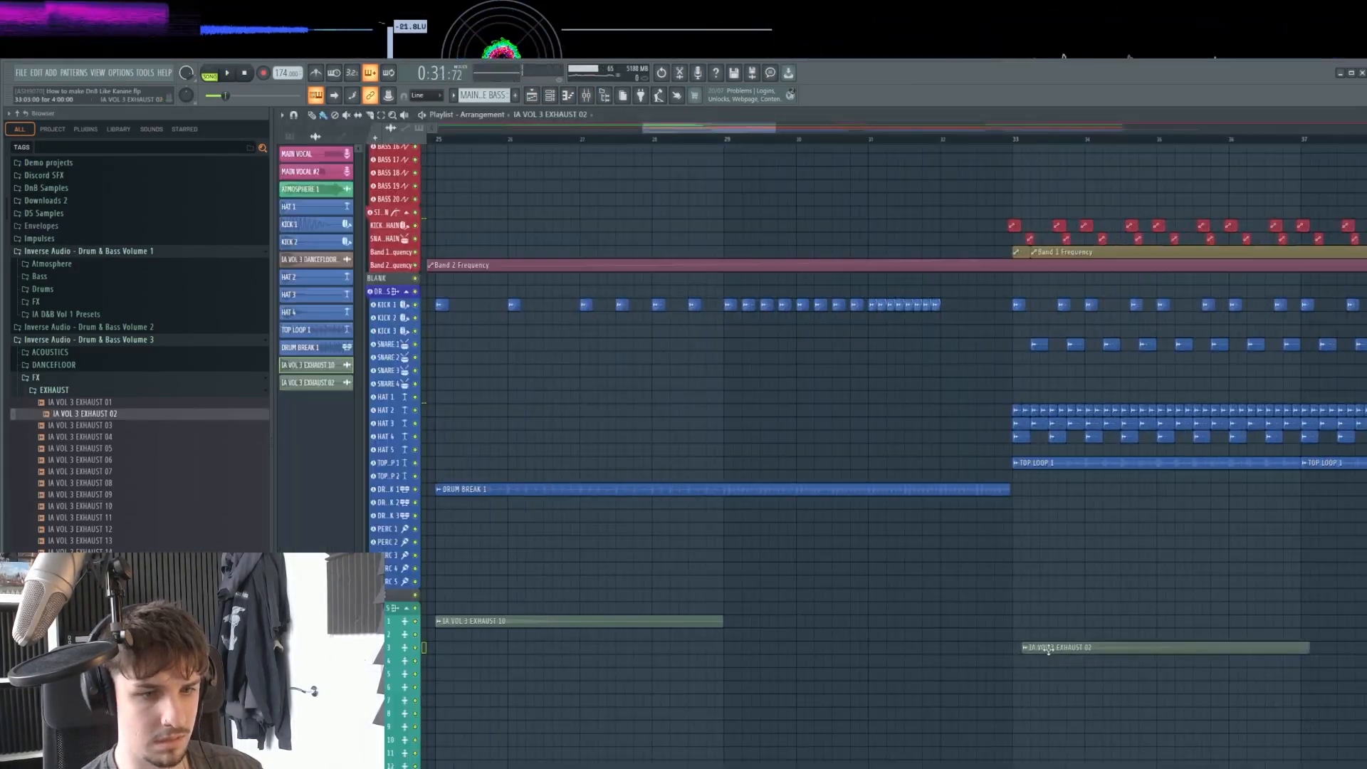
# Put the IA VOL 3 EXHAUST 02 clip on the second FX track at bar 33 and play the transition into the drop.
pyautogui.moveTo(1038, 643); pyautogui.dragTo(1036, 631)
pyautogui.scroll(-5, 992, 596)
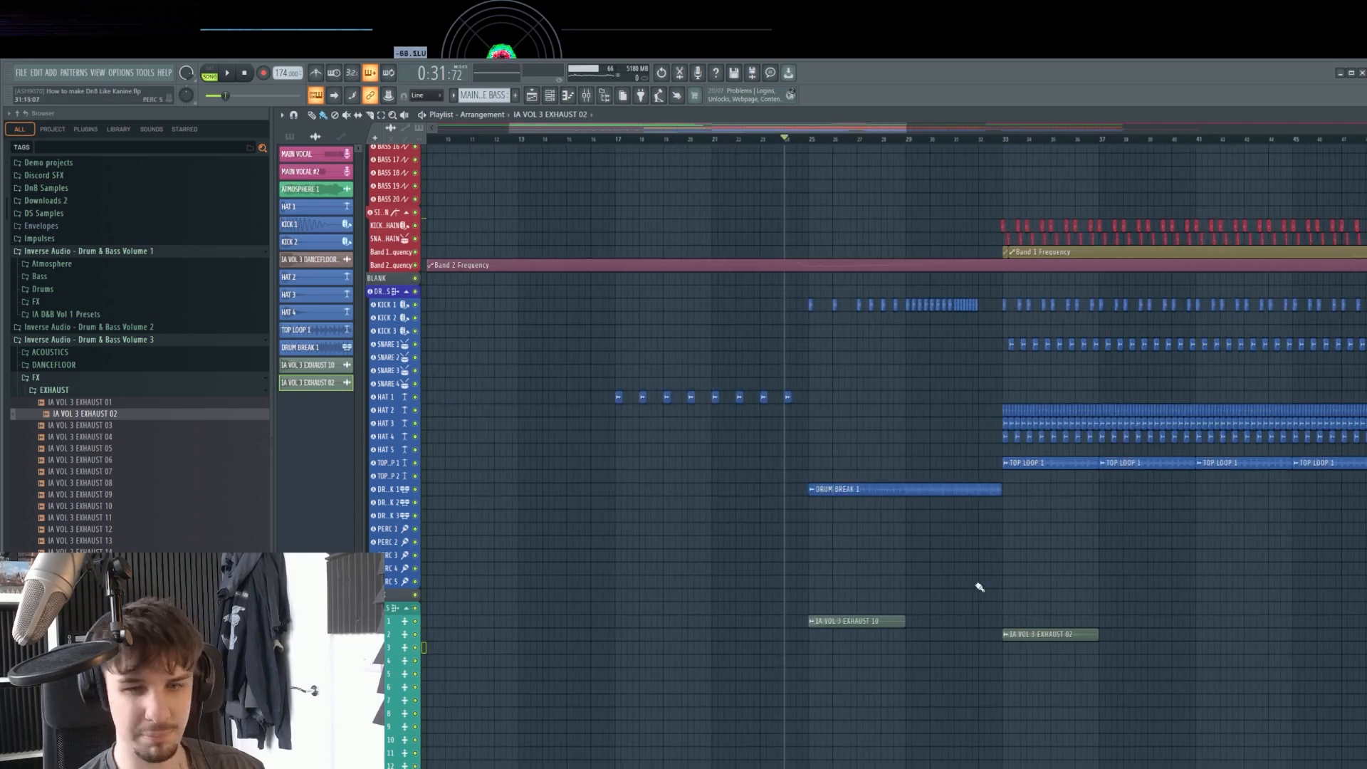
pyautogui.moveTo(986, 167); pyautogui.dragTo(748, 193)
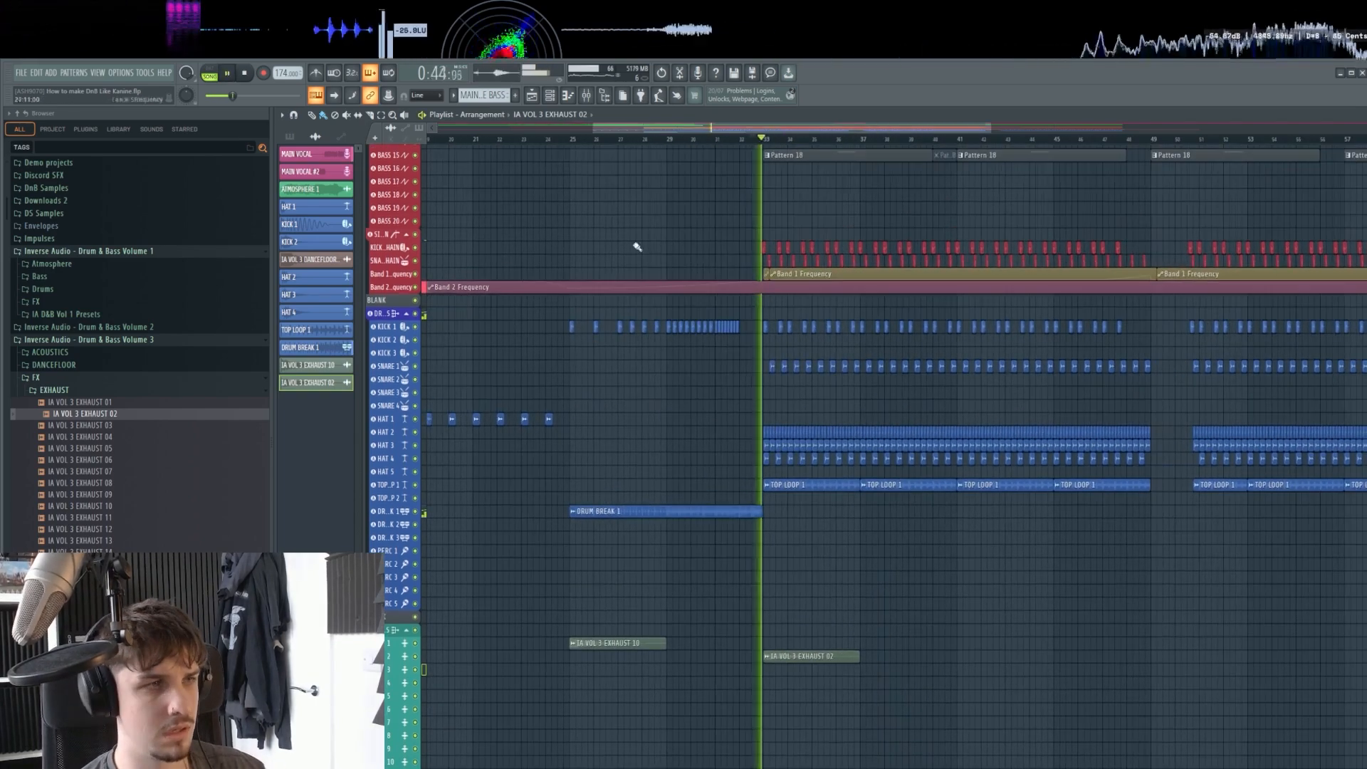
# Trim the DRUM BREAK 1 clip to end at bar 32 and move the EXHAUST 02 clip to start at bar 34.
pyautogui.scroll(4, 686, 306)
pyautogui.moveTo(806, 476); pyautogui.dragTo(817, 502)
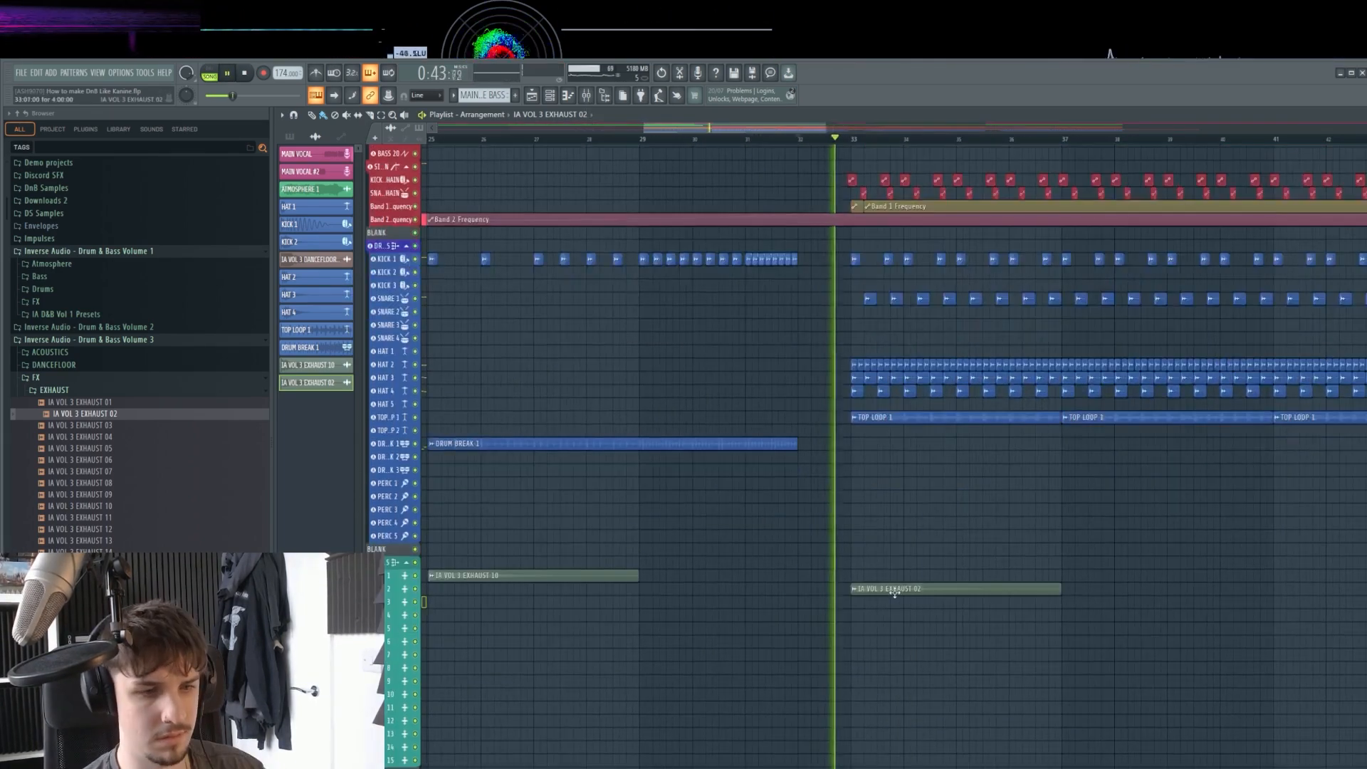
pyautogui.moveTo(894, 590); pyautogui.dragTo(947, 596)
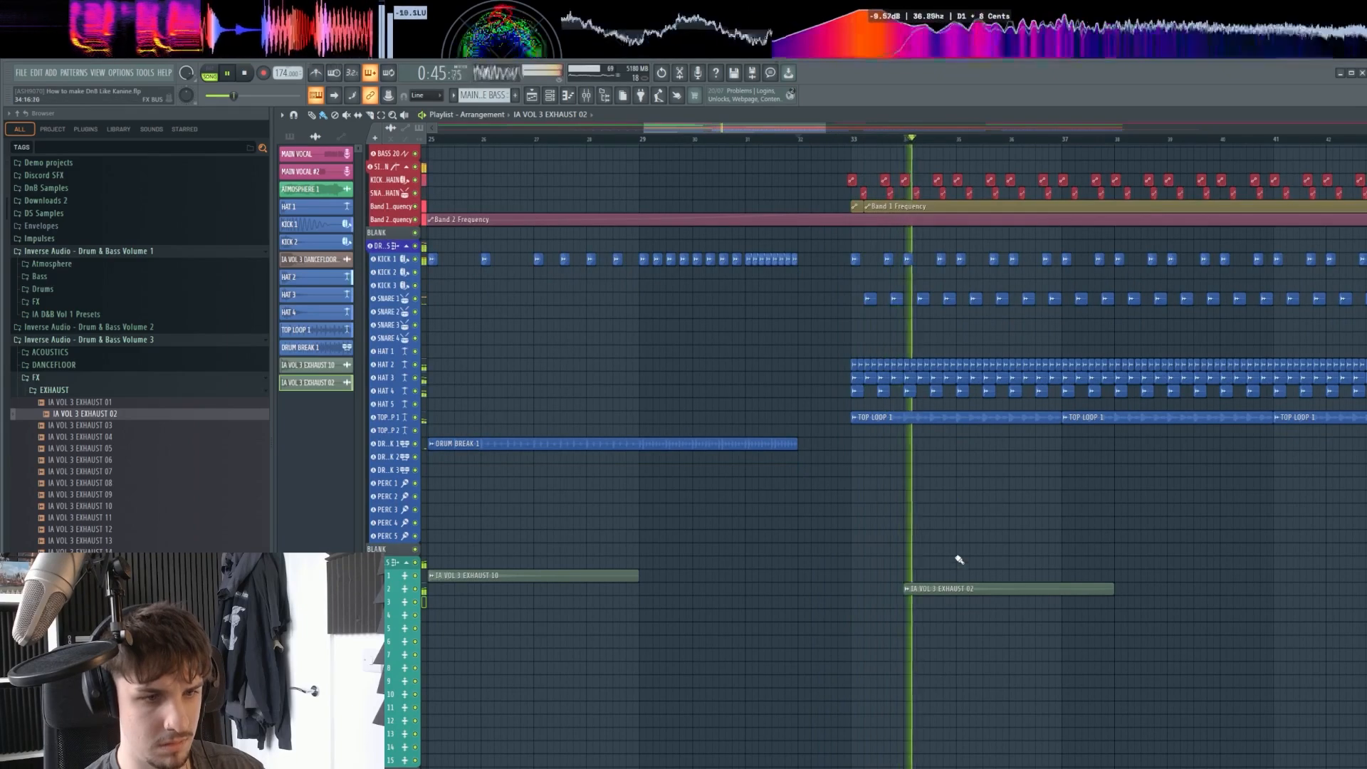
# Copy the EXHAUST 02 clip to bars 51 and 67 and place IA VOL 3 IMPACT 03 on the third FX track.
pyautogui.scroll(-6, 923, 573)
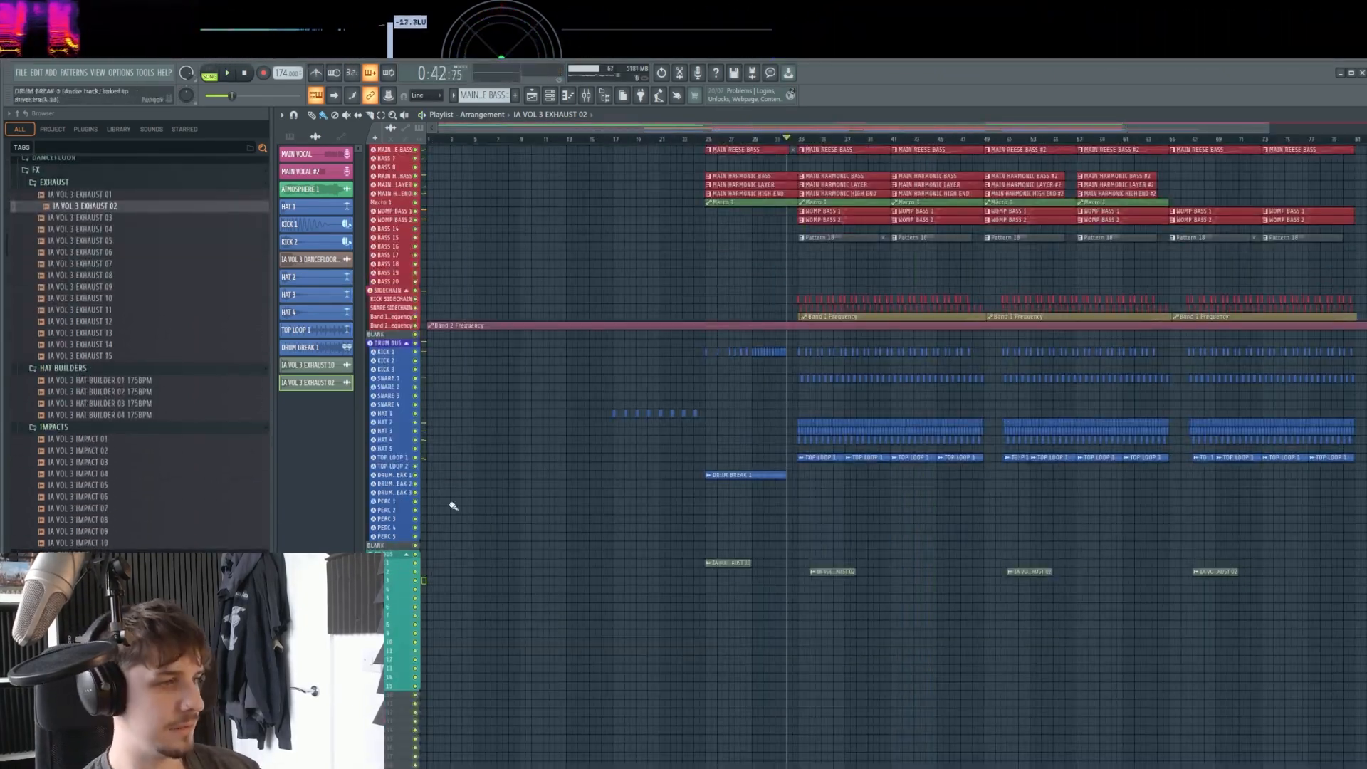
pyautogui.scroll(3, 506, 494)
pyautogui.scroll(3, 512, 493)
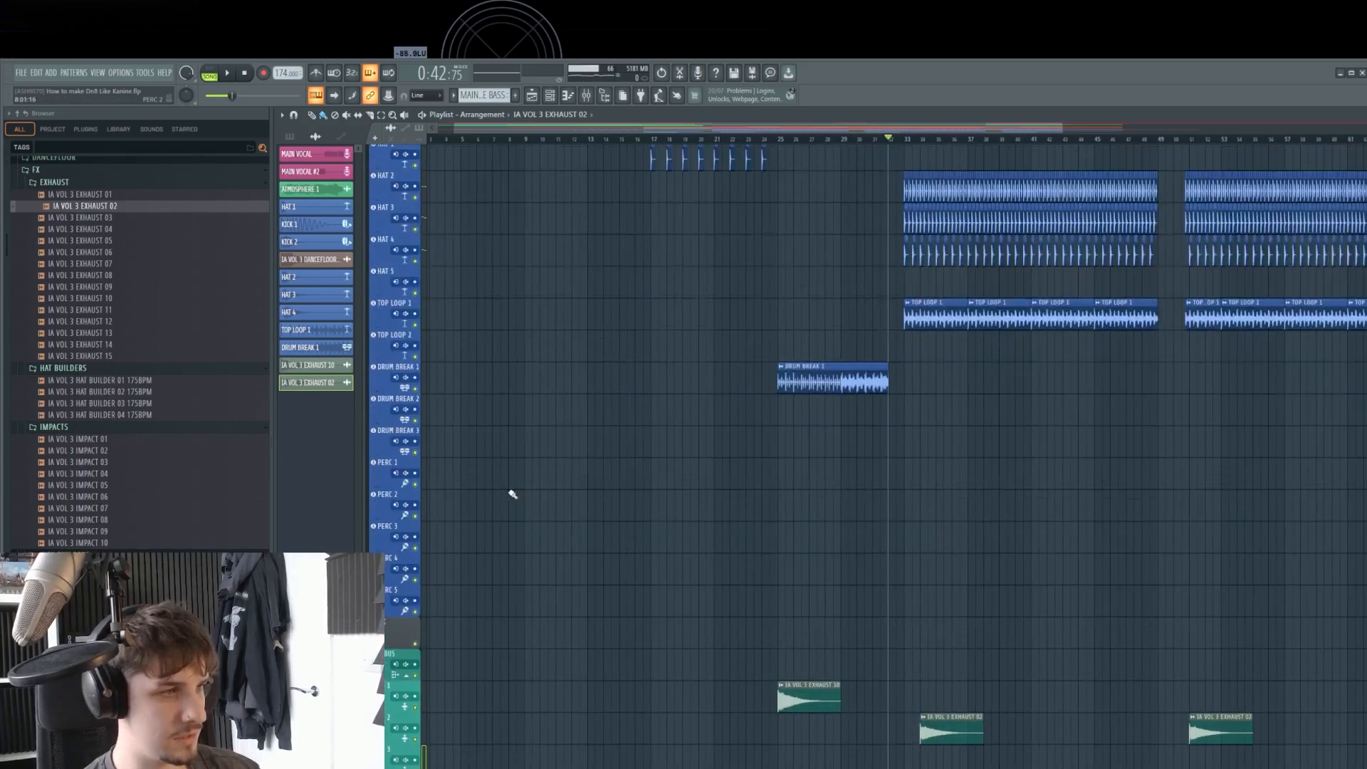
pyautogui.moveTo(513, 494); pyautogui.dragTo(542, 433)
pyautogui.scroll(-3, 537, 472)
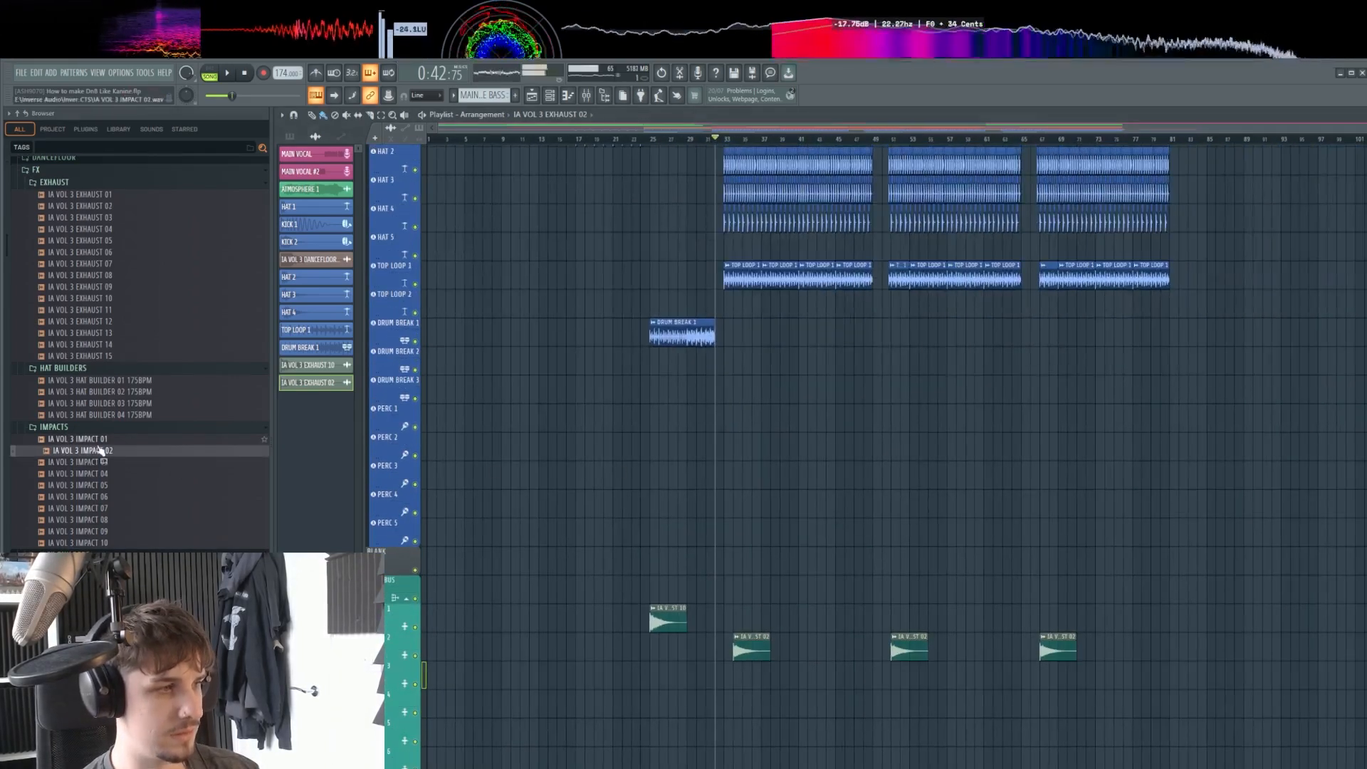
pyautogui.moveTo(118, 467); pyautogui.dragTo(524, 673)
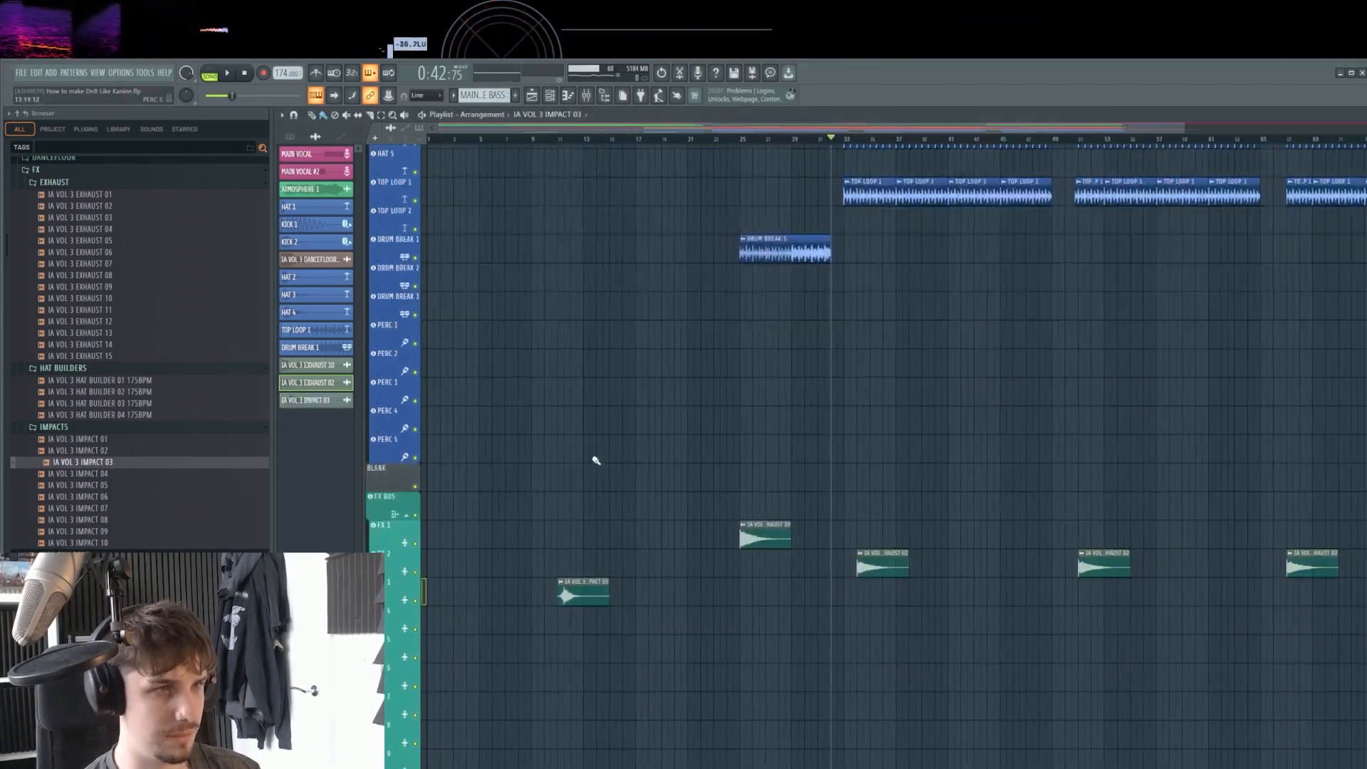
# Align the impact clip's hit with bar 9, play it back and swap the sample for IA VOL 3 IMPACT 06.
pyautogui.scroll(-3, 583, 435)
pyautogui.scroll(3, 570, 399)
pyautogui.scroll(3, 512, 676)
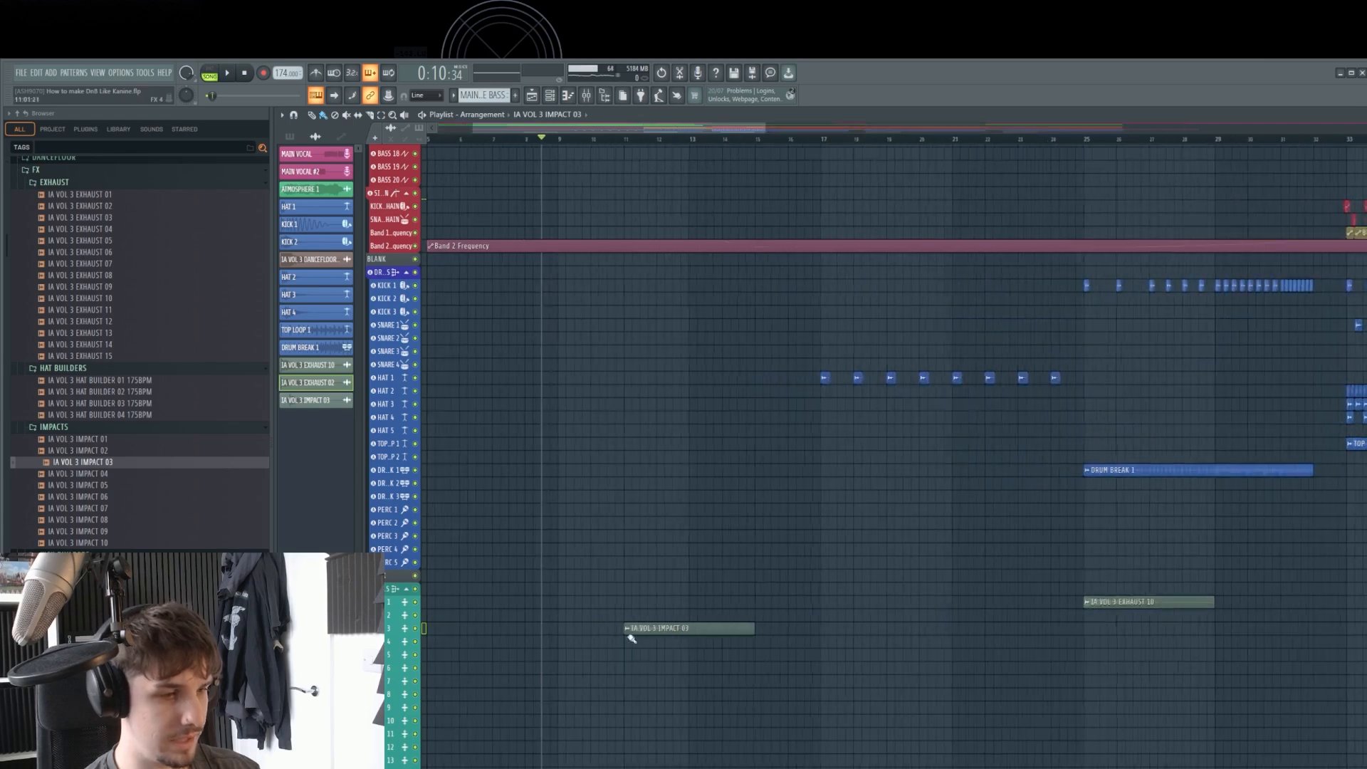
pyautogui.scroll(4, 576, 603)
pyautogui.press('space')
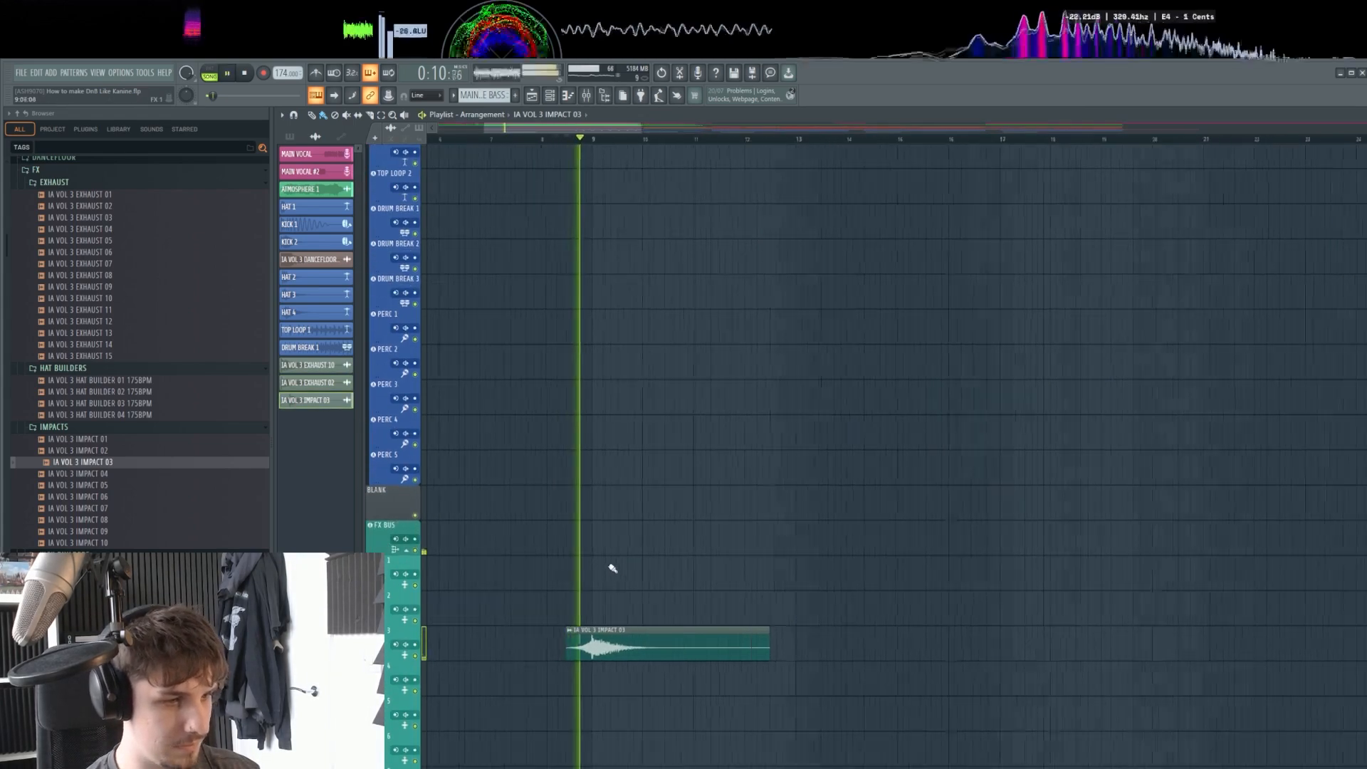
pyautogui.scroll(2, 610, 566)
pyautogui.scroll(-4, 619, 561)
pyautogui.scroll(-3, 623, 563)
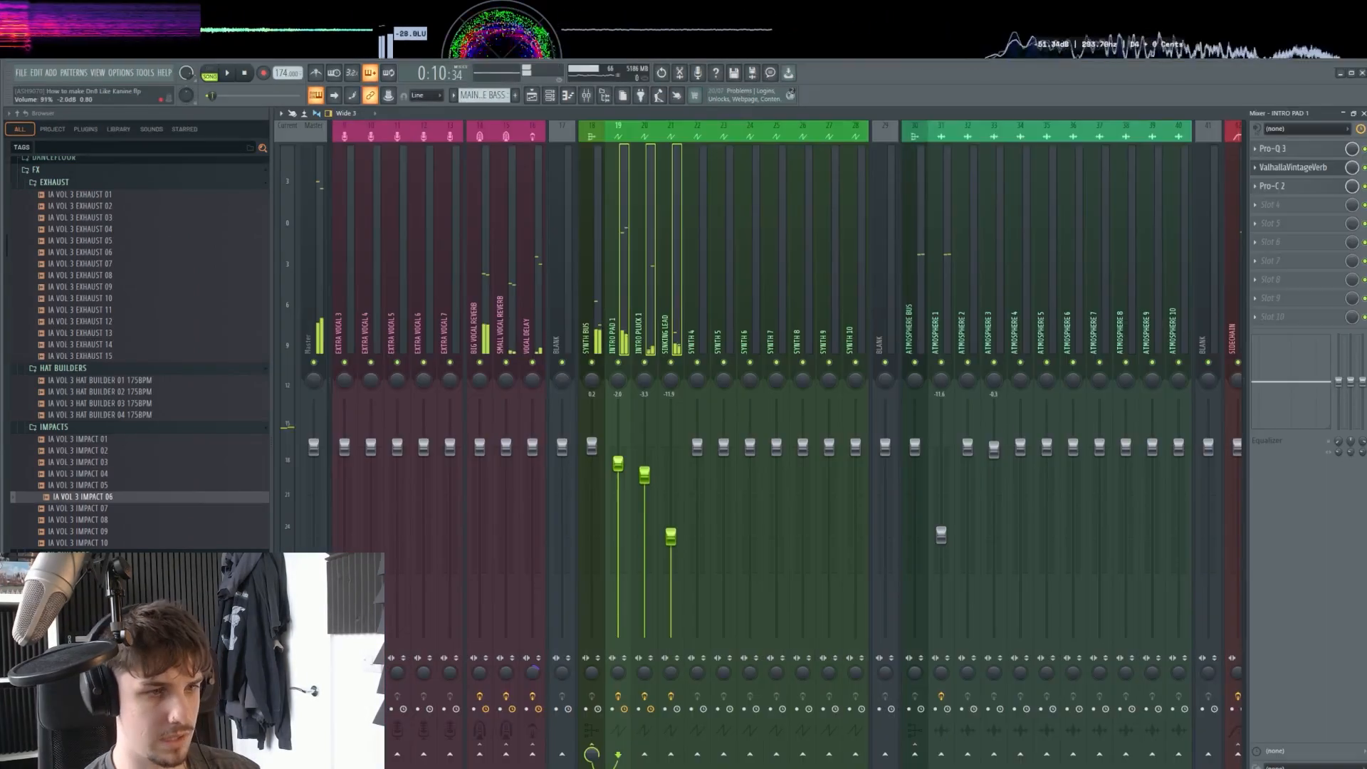
# Nudge up the INTRO PAD 1, INTRO PLUCK 1 and SINKING LEAD faders while playing the intro and checking the BIG VOCAL REVERB track.
pyautogui.press('space')
pyautogui.scroll(-6, 690, 290)
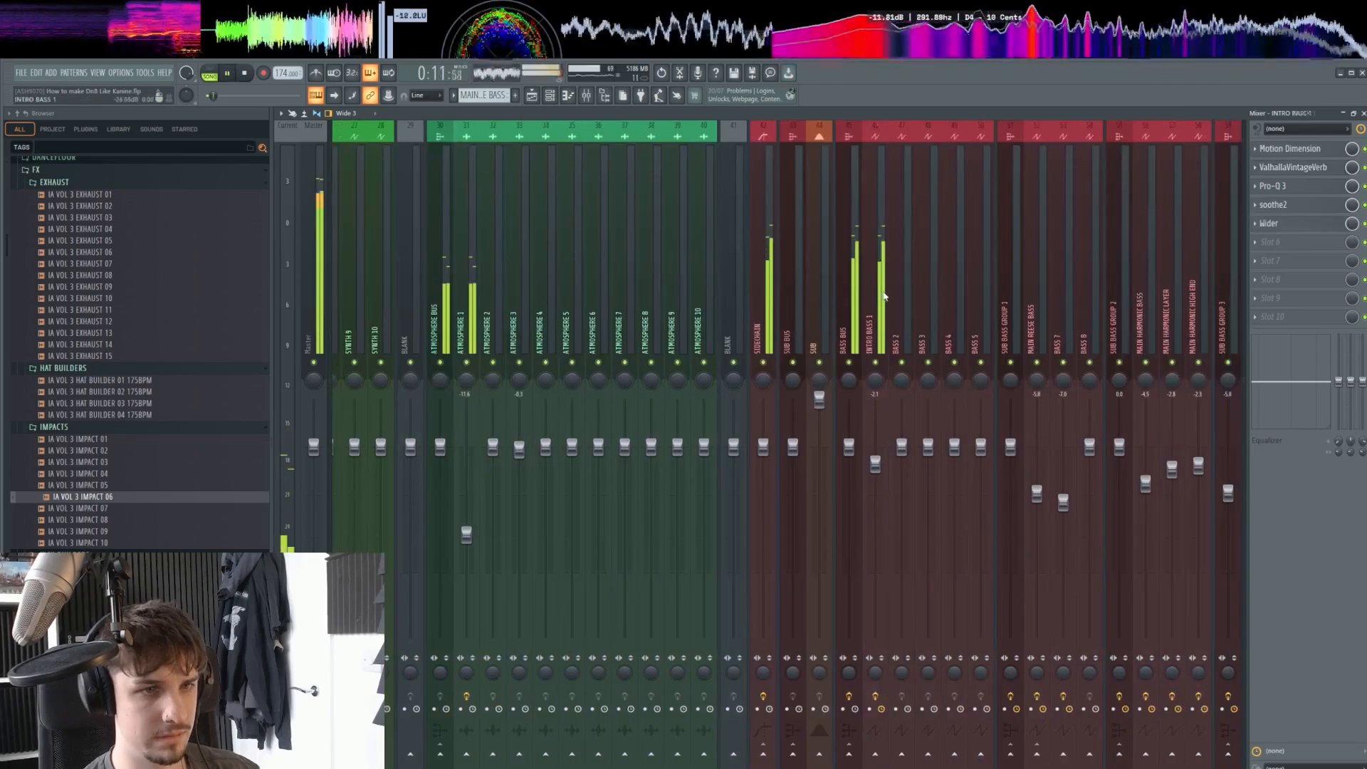
pyautogui.click(883, 303)
pyautogui.scroll(8, 818, 327)
pyautogui.click(689, 271)
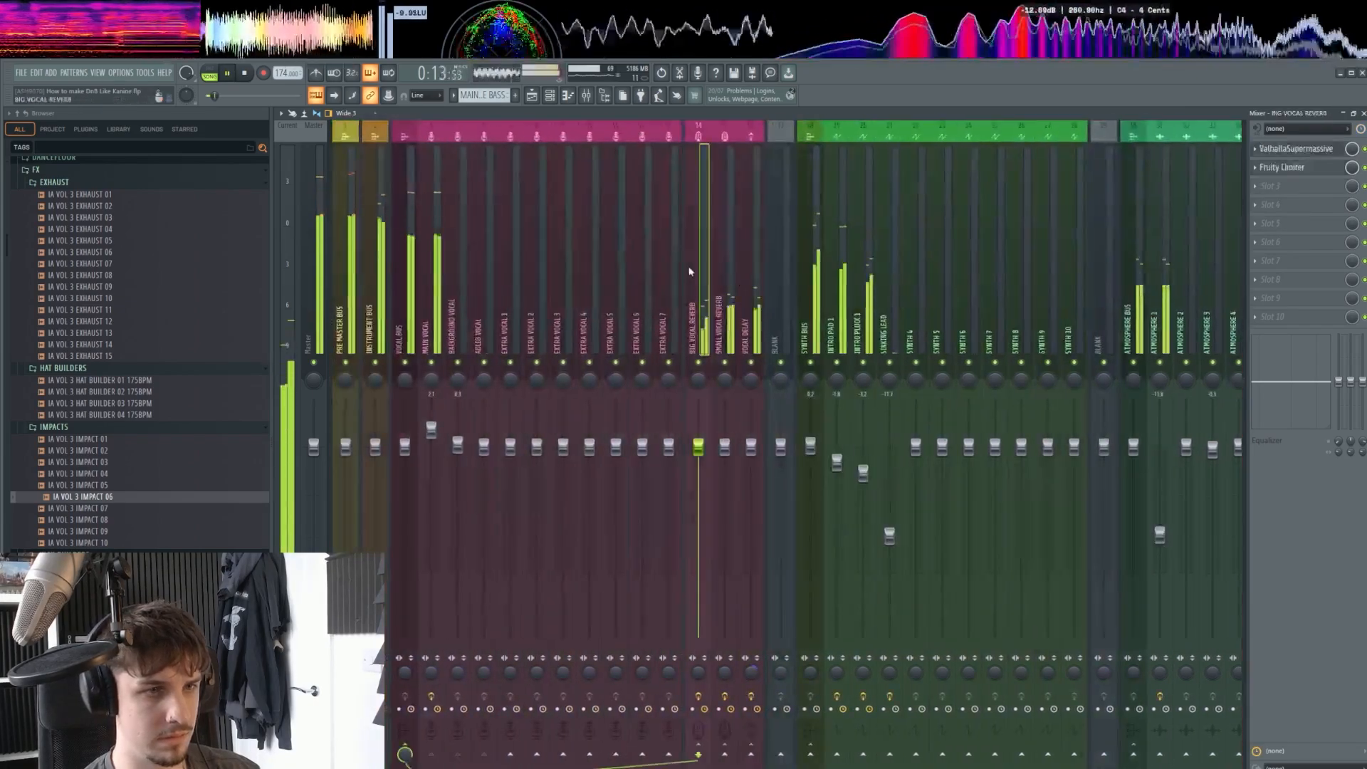
pyautogui.click(533, 98)
pyautogui.scroll(-4, 611, 246)
pyautogui.scroll(-2, 610, 260)
pyautogui.click(585, 95)
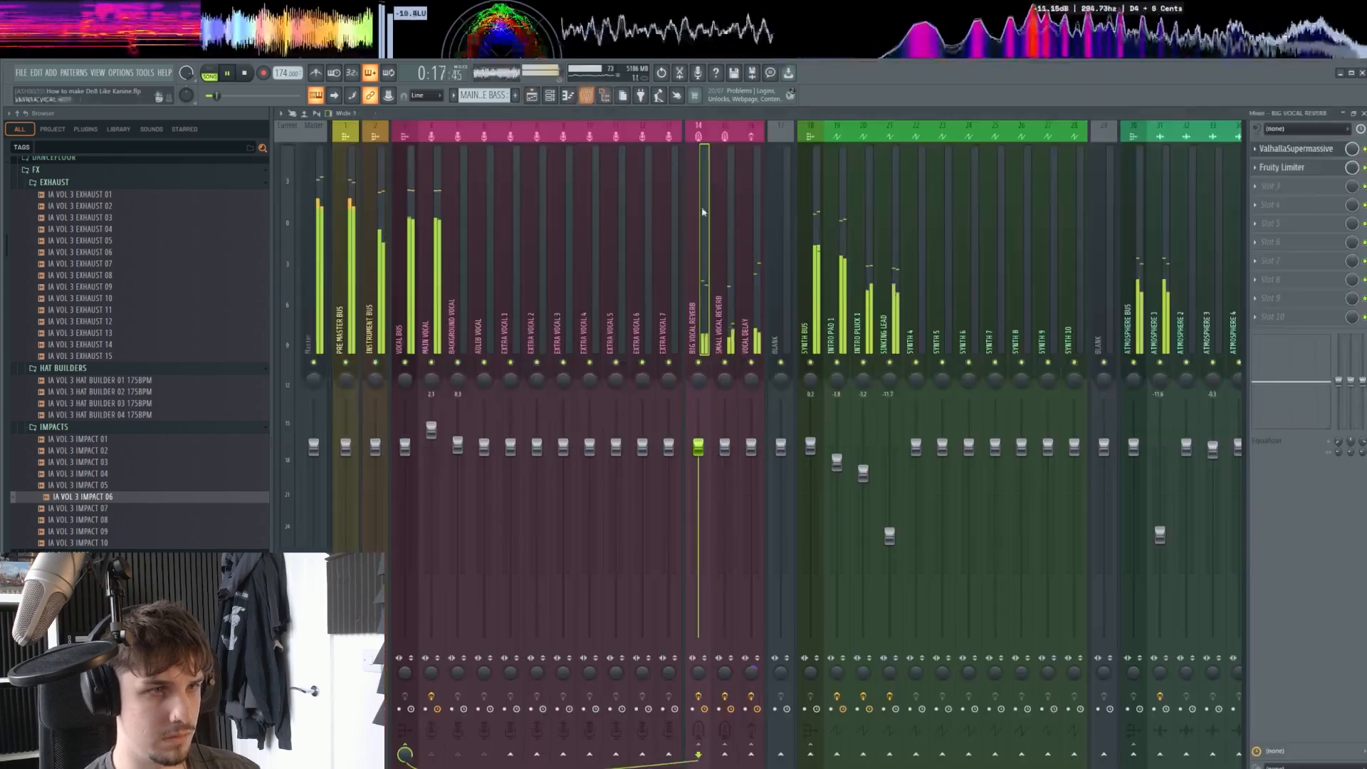
pyautogui.click(887, 314)
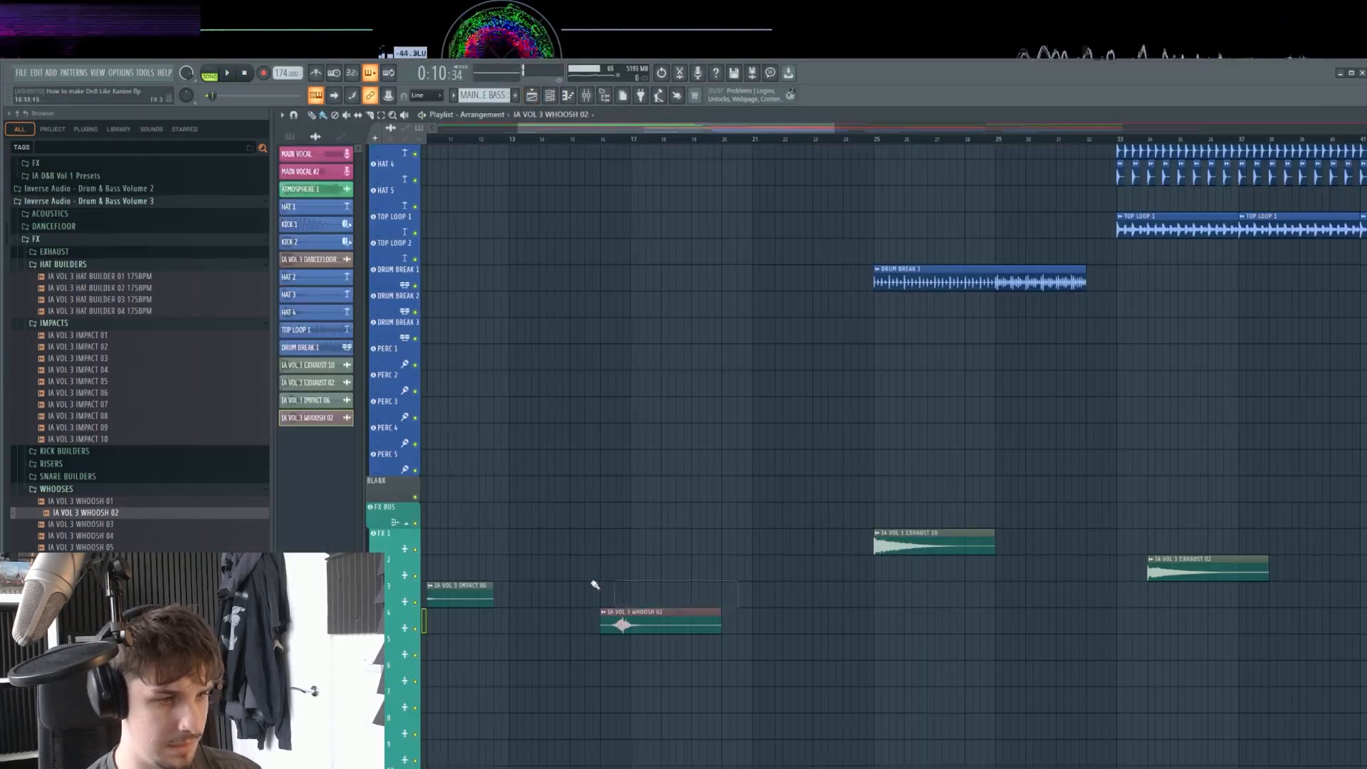
# Place IA VOL 3 WHOOSH 02 on the fourth FX track with its peak on bar 17 and play it back.
pyautogui.scroll(4, 595, 584)
pyautogui.scroll(3, 726, 586)
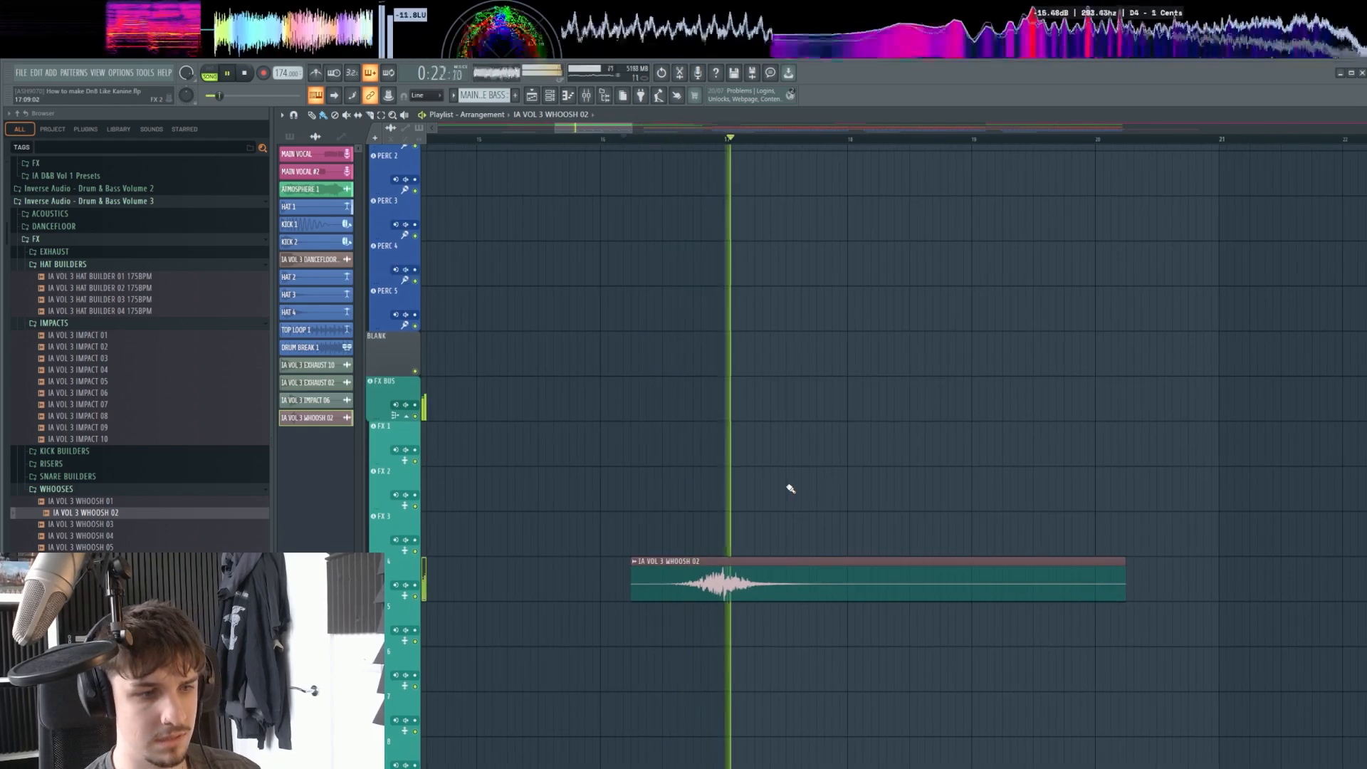
pyautogui.scroll(1, 741, 541)
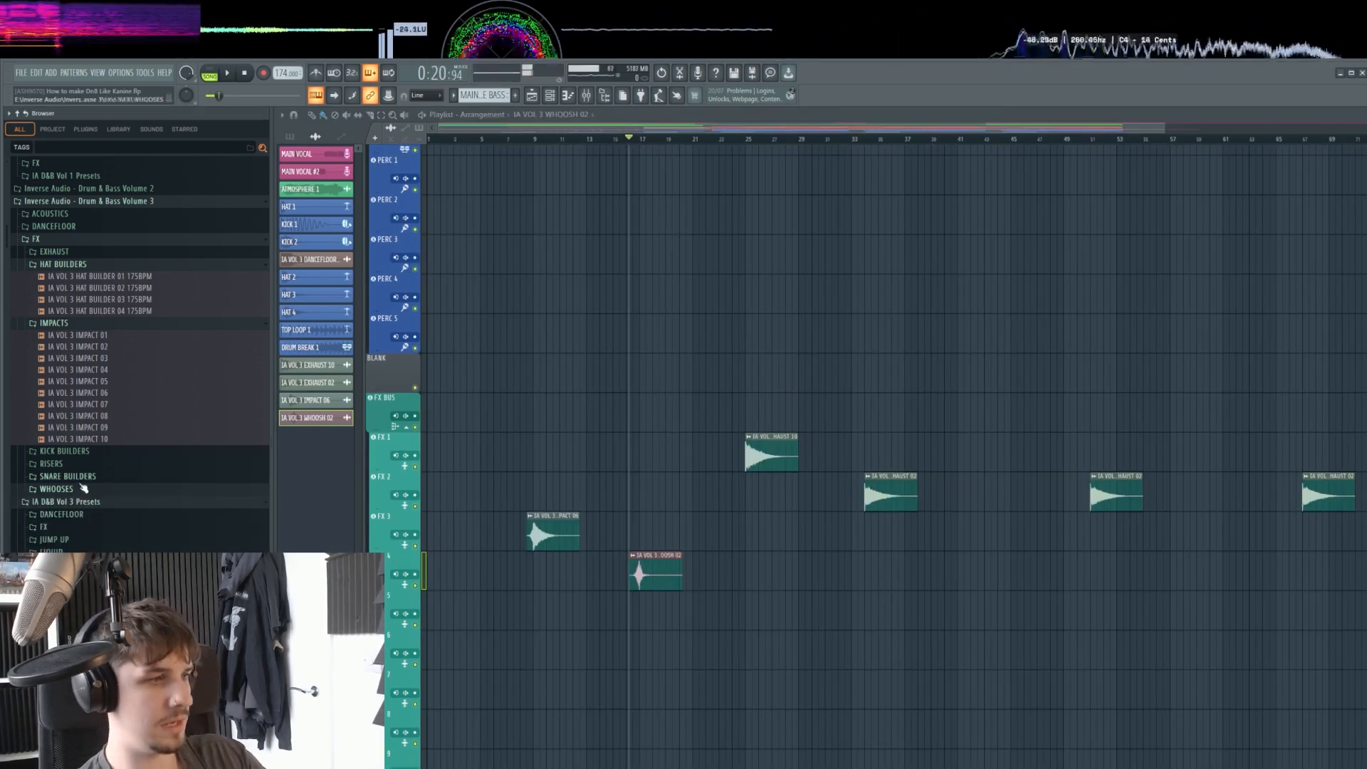
# Place IA VOL 3 RISER LONG 05 and RISER LONG 11 at bar 25 on FX tracks 5 and 6 and adjust RISER LONG 11's volume.
pyautogui.click(76, 464)
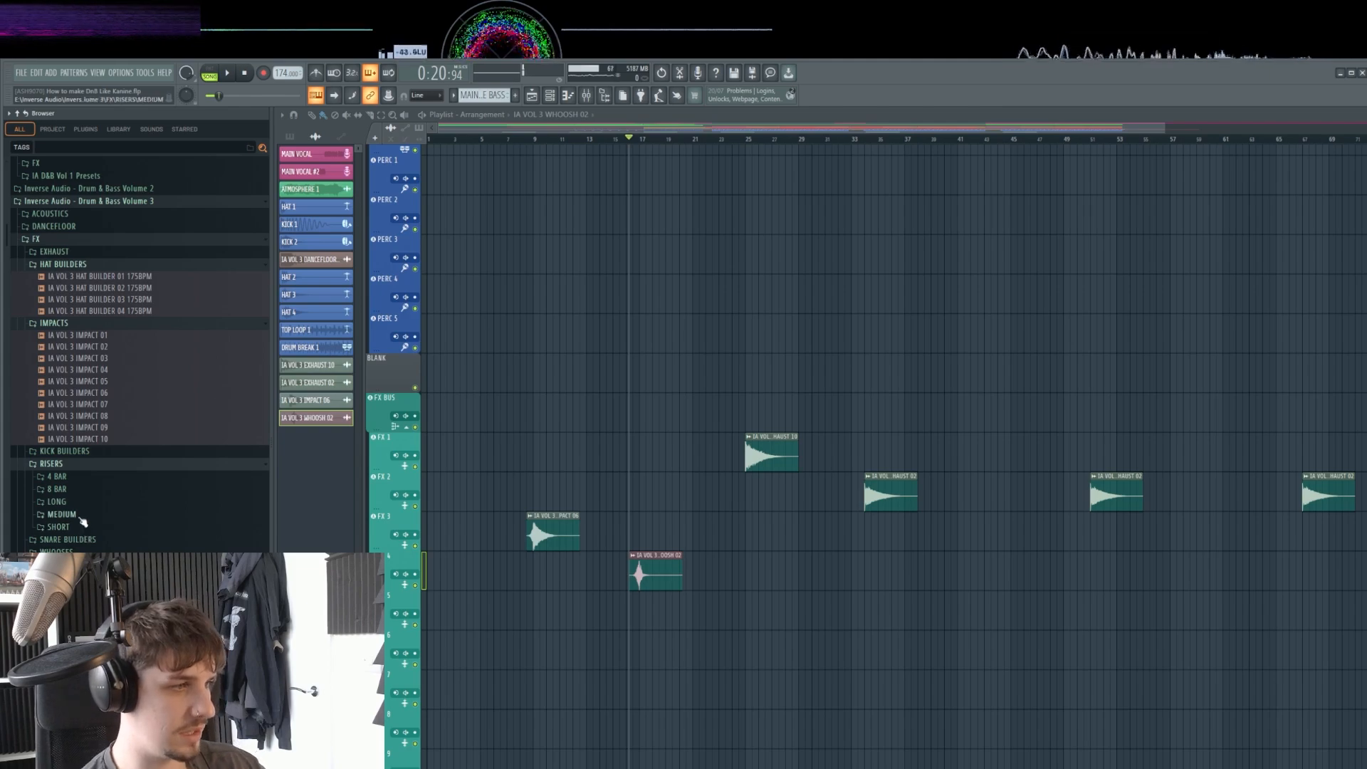
pyautogui.click(78, 503)
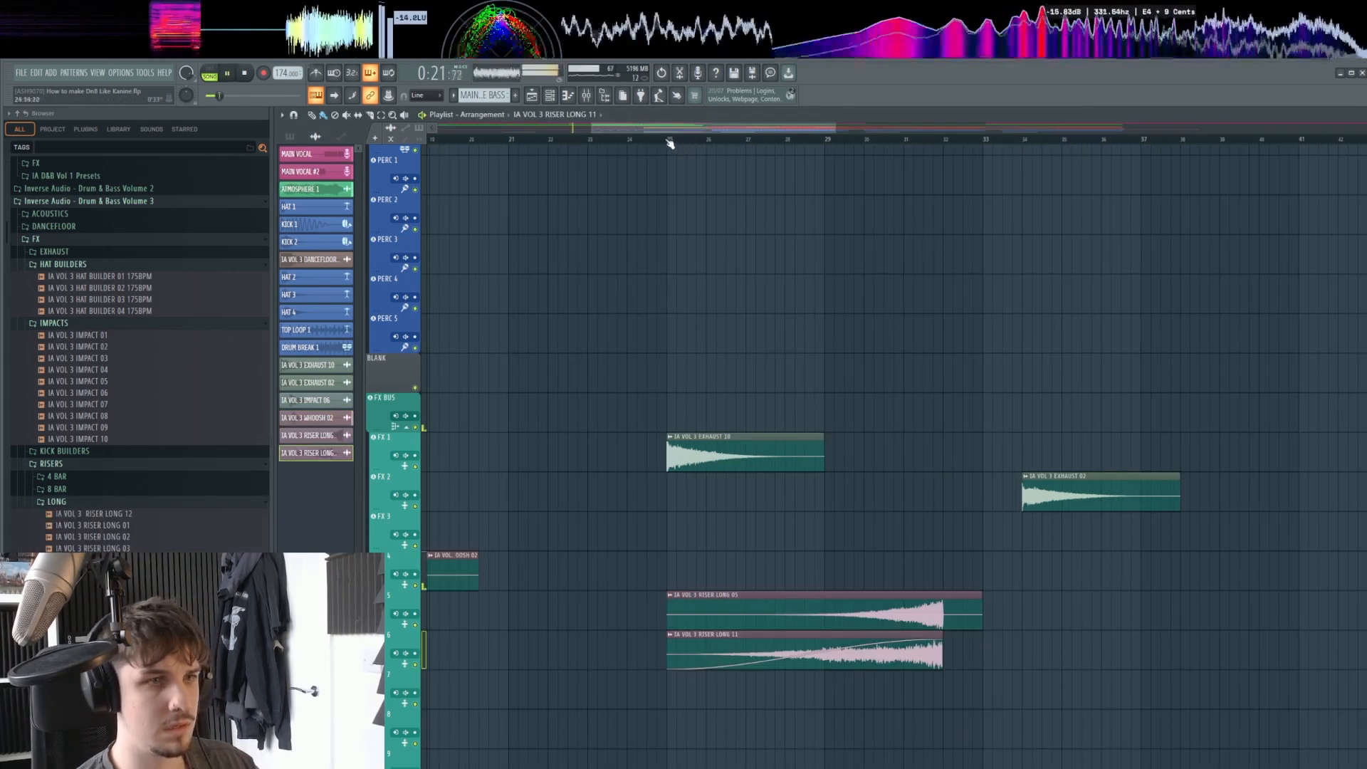
pyautogui.click(669, 143)
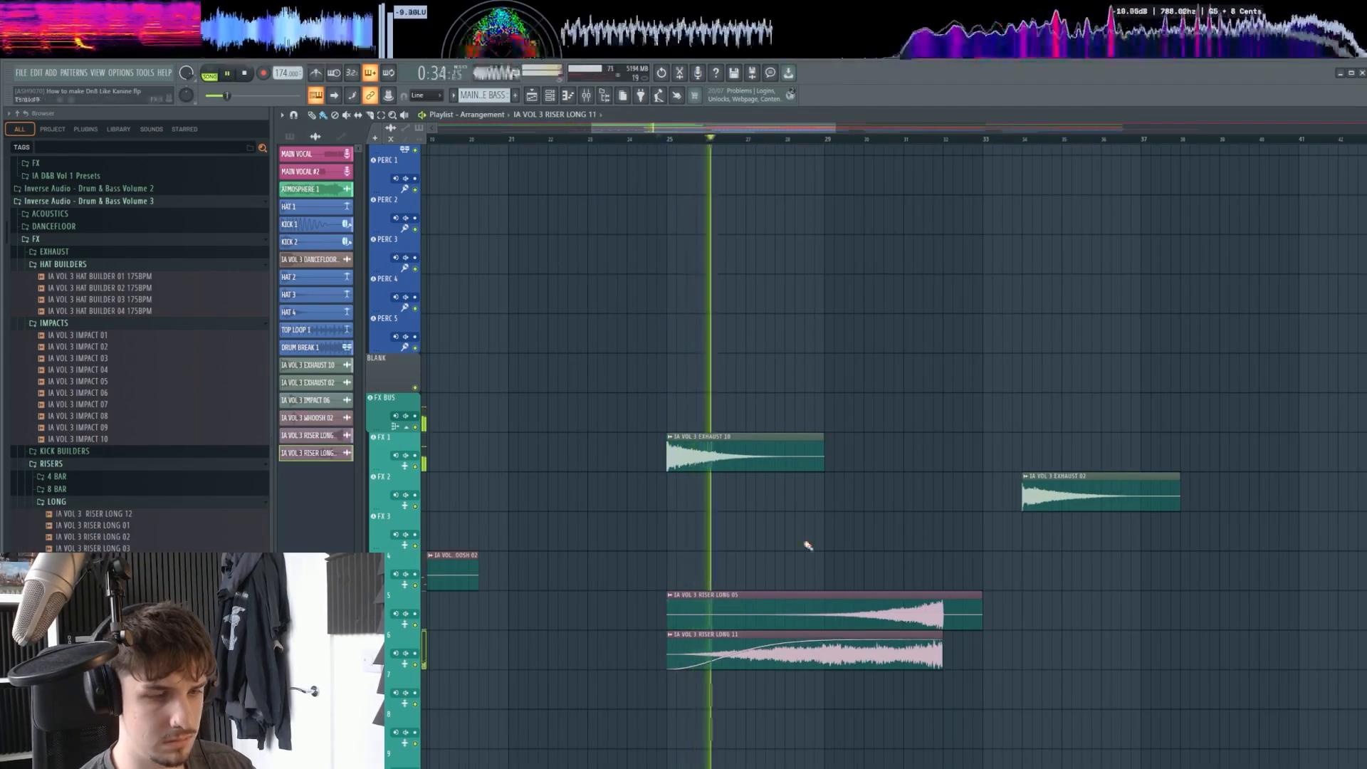
pyautogui.scroll(-8, 808, 545)
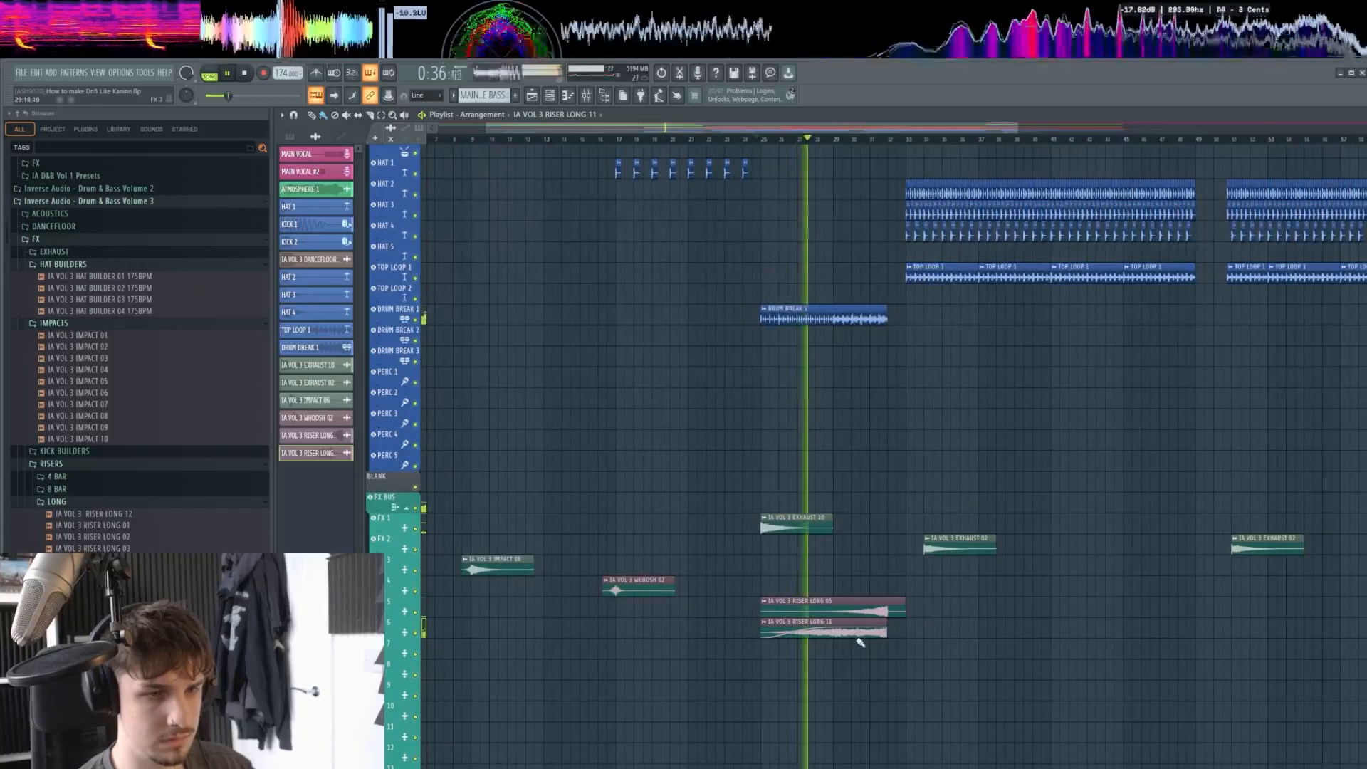
pyautogui.scroll(3, 849, 595)
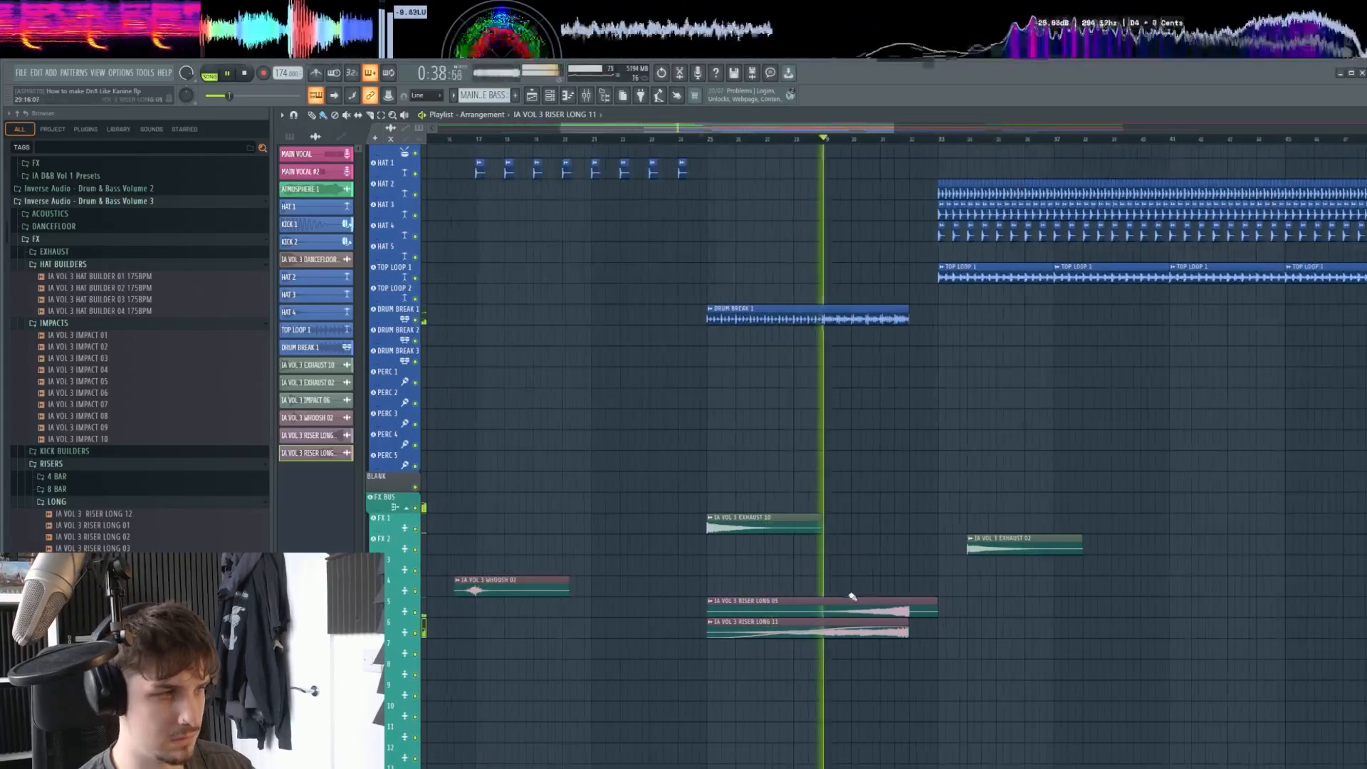
pyautogui.doubleClick(824, 654)
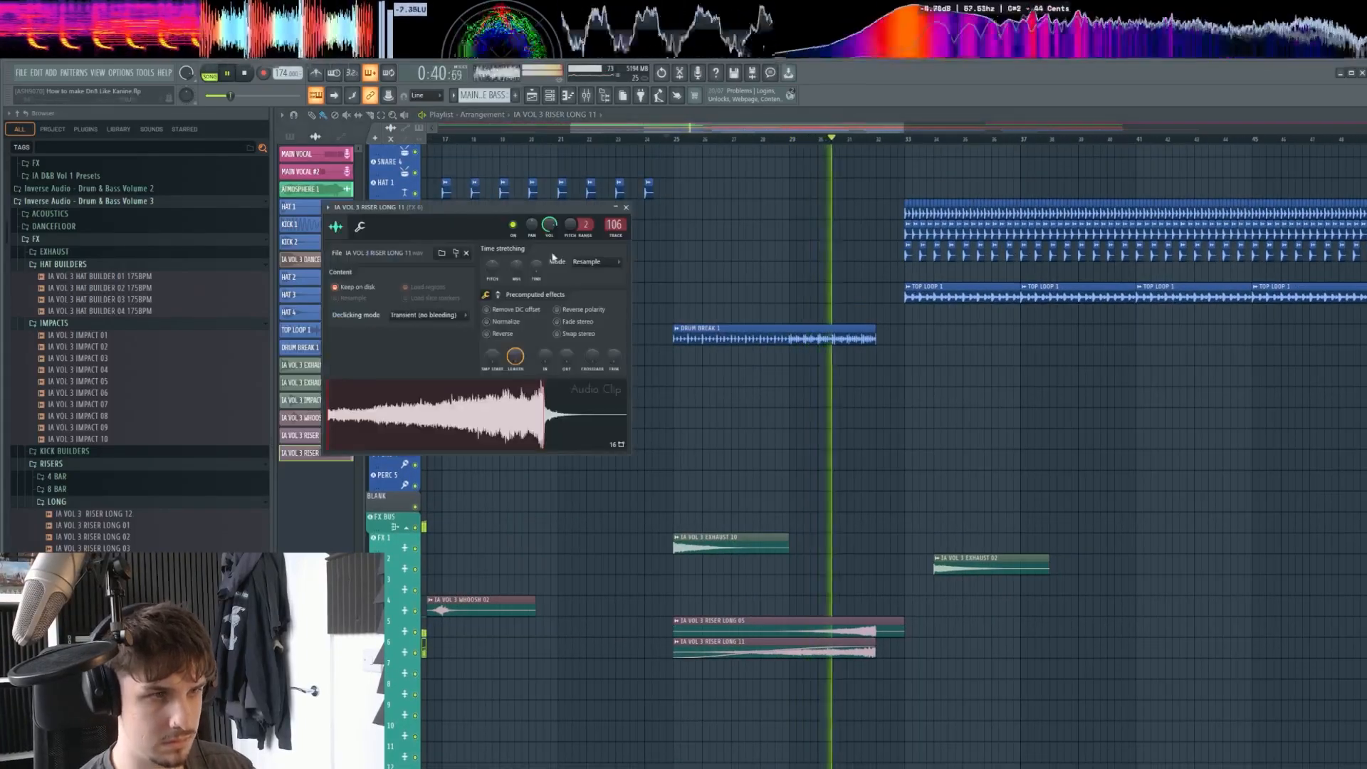
pyautogui.rightClick(861, 428)
# Add a short MAIN VOCAL slice at bar 32 and play through the transition into the drop.
pyautogui.scroll(-3, 860, 504)
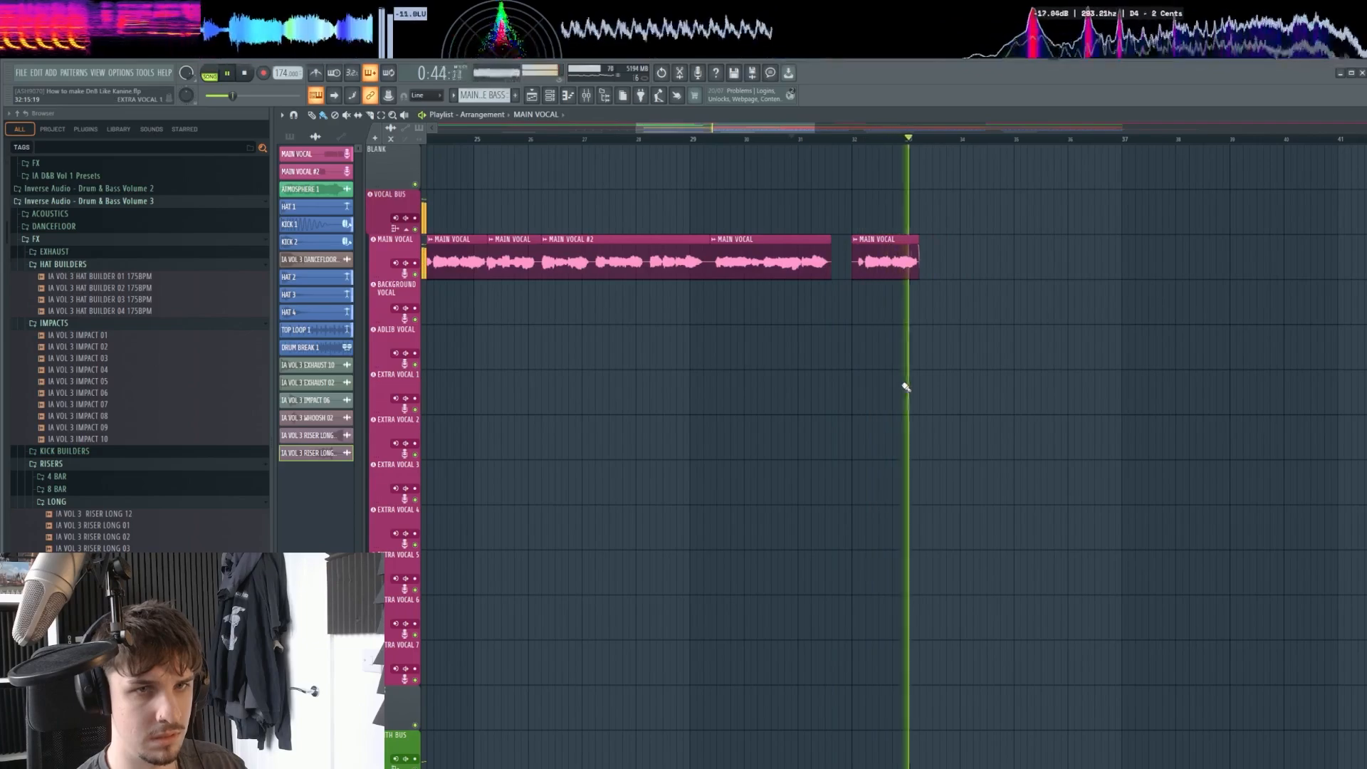
pyautogui.scroll(-3, 907, 380)
pyautogui.scroll(-2, 907, 379)
pyautogui.scroll(-4, 671, 346)
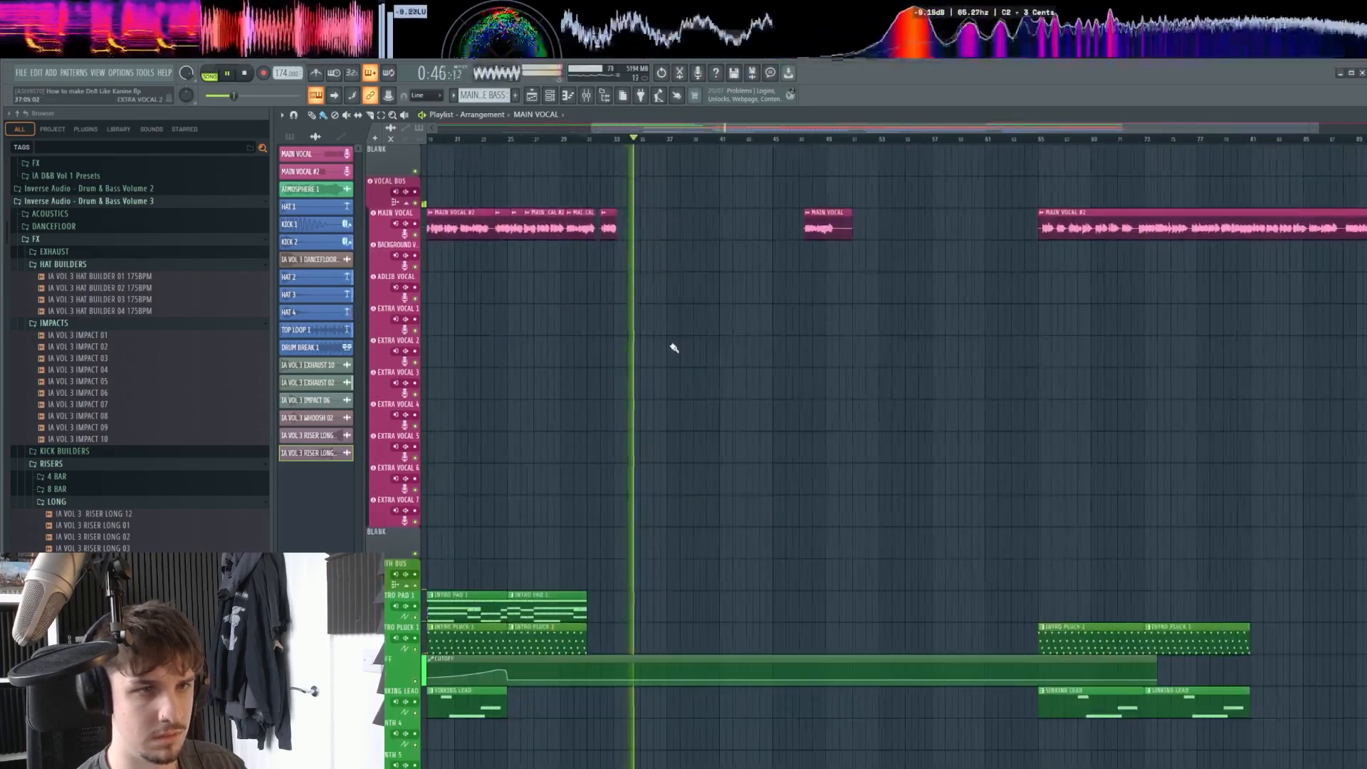
pyautogui.moveTo(673, 347); pyautogui.dragTo(921, 272)
pyautogui.scroll(-2, 918, 282)
pyautogui.scroll(2, 772, 271)
pyautogui.moveTo(771, 271); pyautogui.dragTo(832, 291)
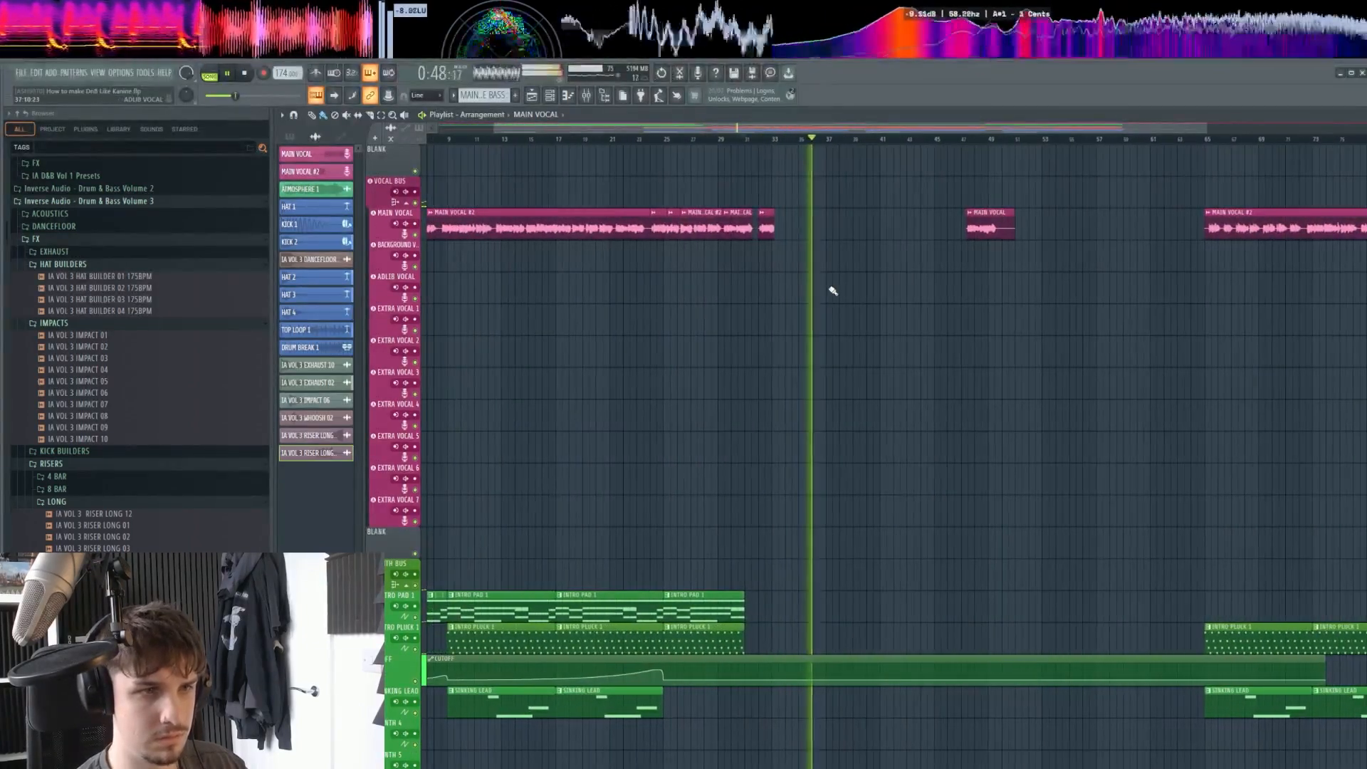
pyautogui.scroll(2, 879, 299)
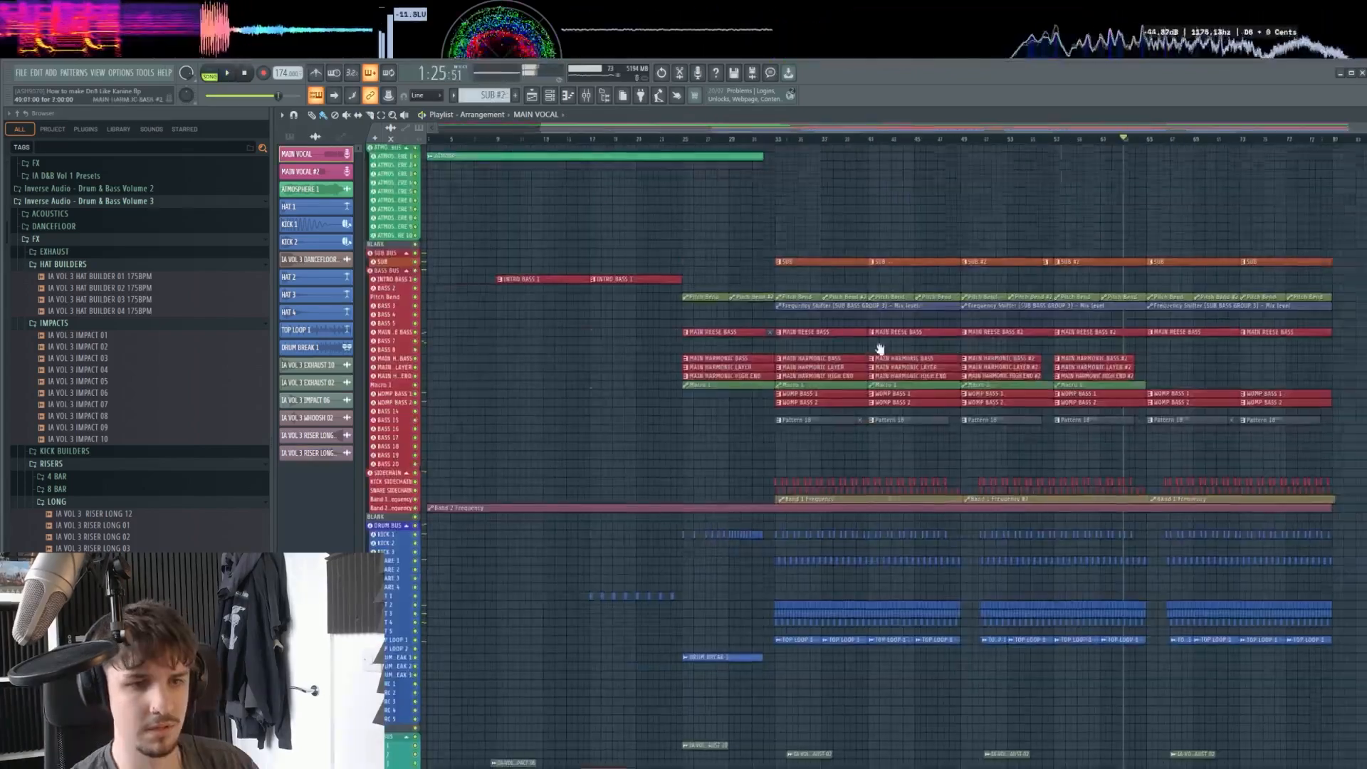
# Spread MAIN VOCAL slices across the drop and duplicate the whole 80-bar arrangement to start at bar 81.
pyautogui.moveTo(880, 349); pyautogui.dragTo(675, 75)
pyautogui.moveTo(1179, 545); pyautogui.dragTo(67, 4)
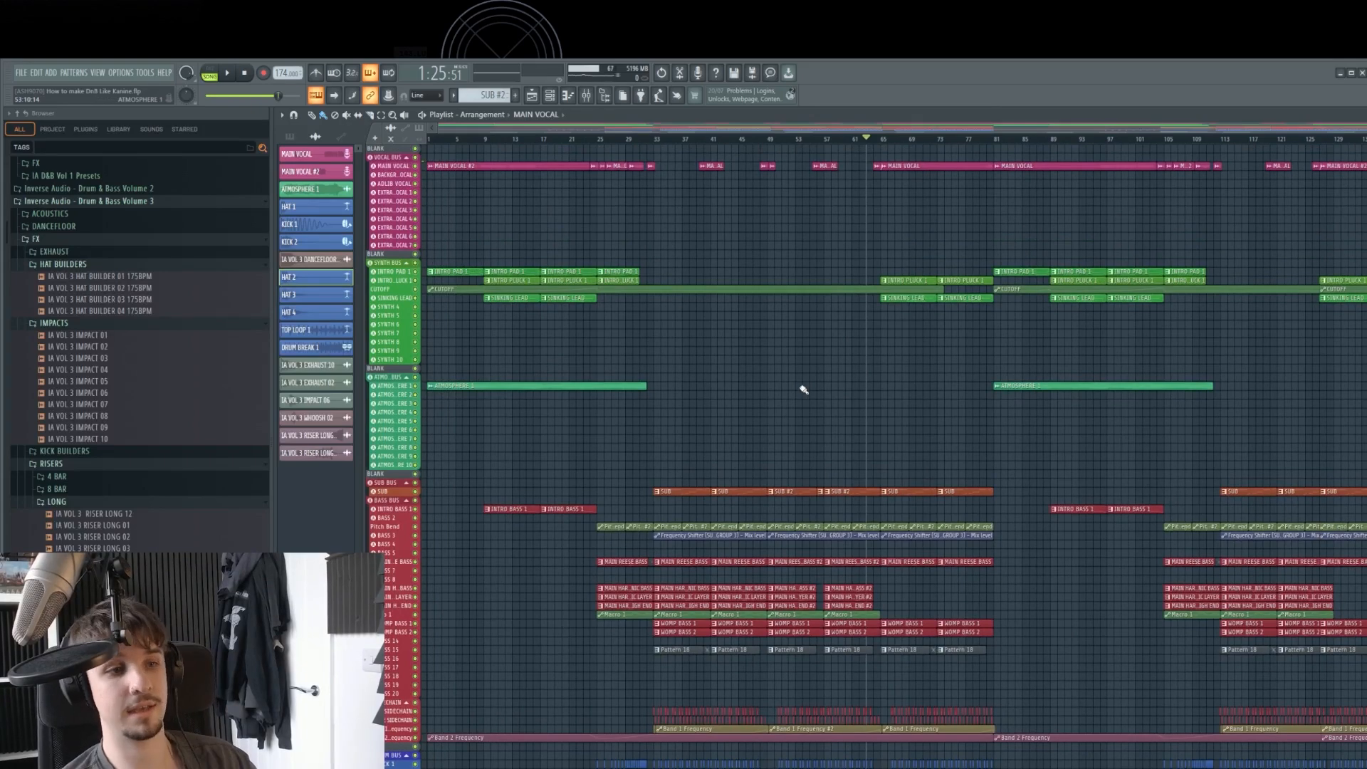
pyautogui.scroll(-5, 803, 389)
pyautogui.scroll(3, 803, 389)
pyautogui.scroll(-6, 847, 446)
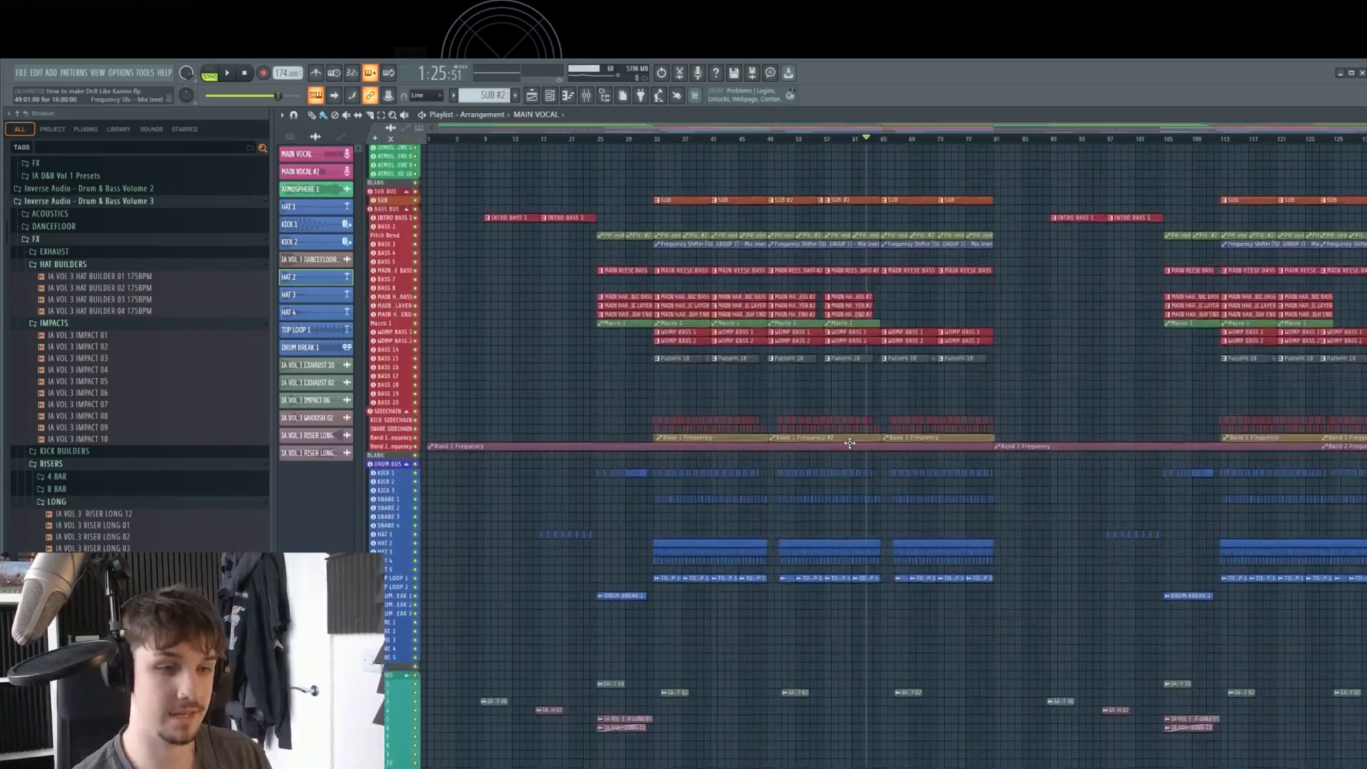
pyautogui.scroll(3, 849, 444)
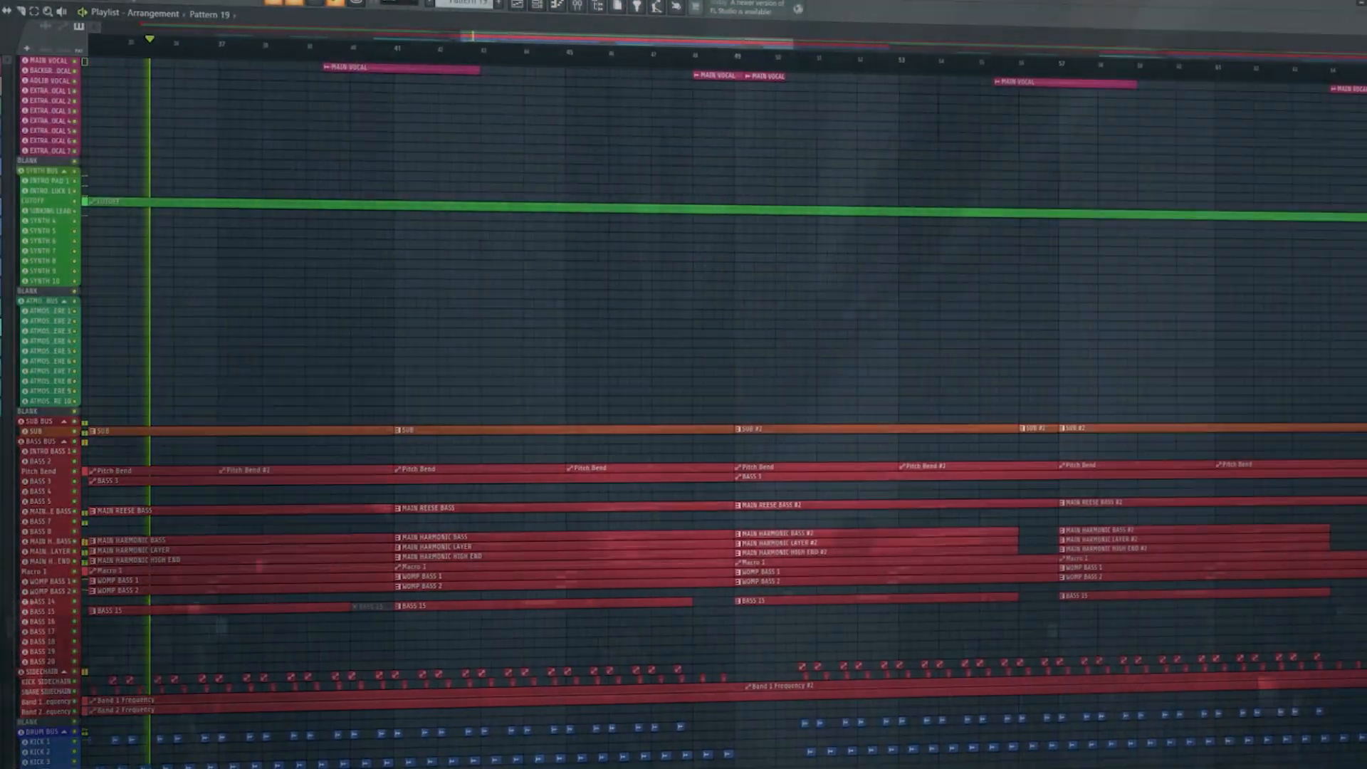
# Play back the finished arrangement from the first drop towards the second intro and review its tracks.
pyautogui.scroll(-4, 1340, 452)
pyautogui.scroll(-6, 1341, 451)
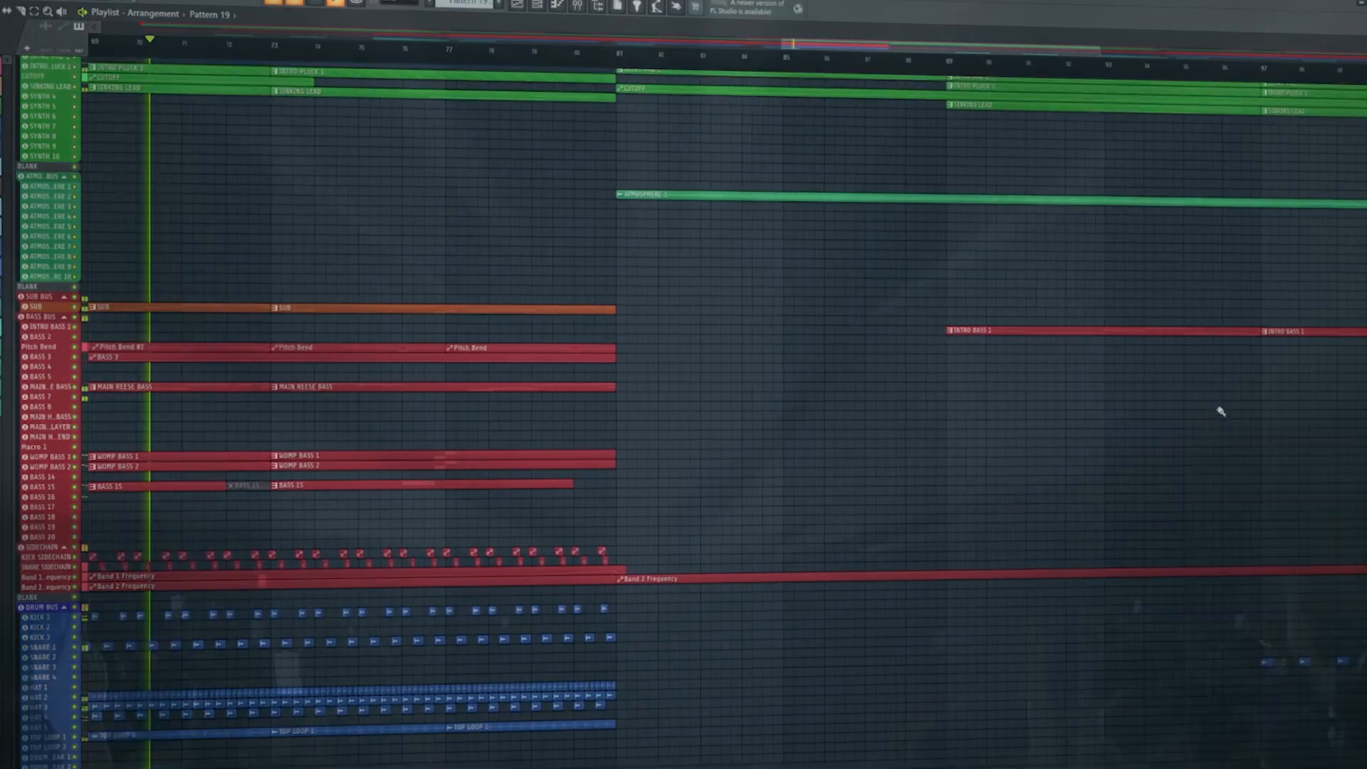
pyautogui.scroll(4, 1220, 406)
pyautogui.scroll(1, 1222, 411)
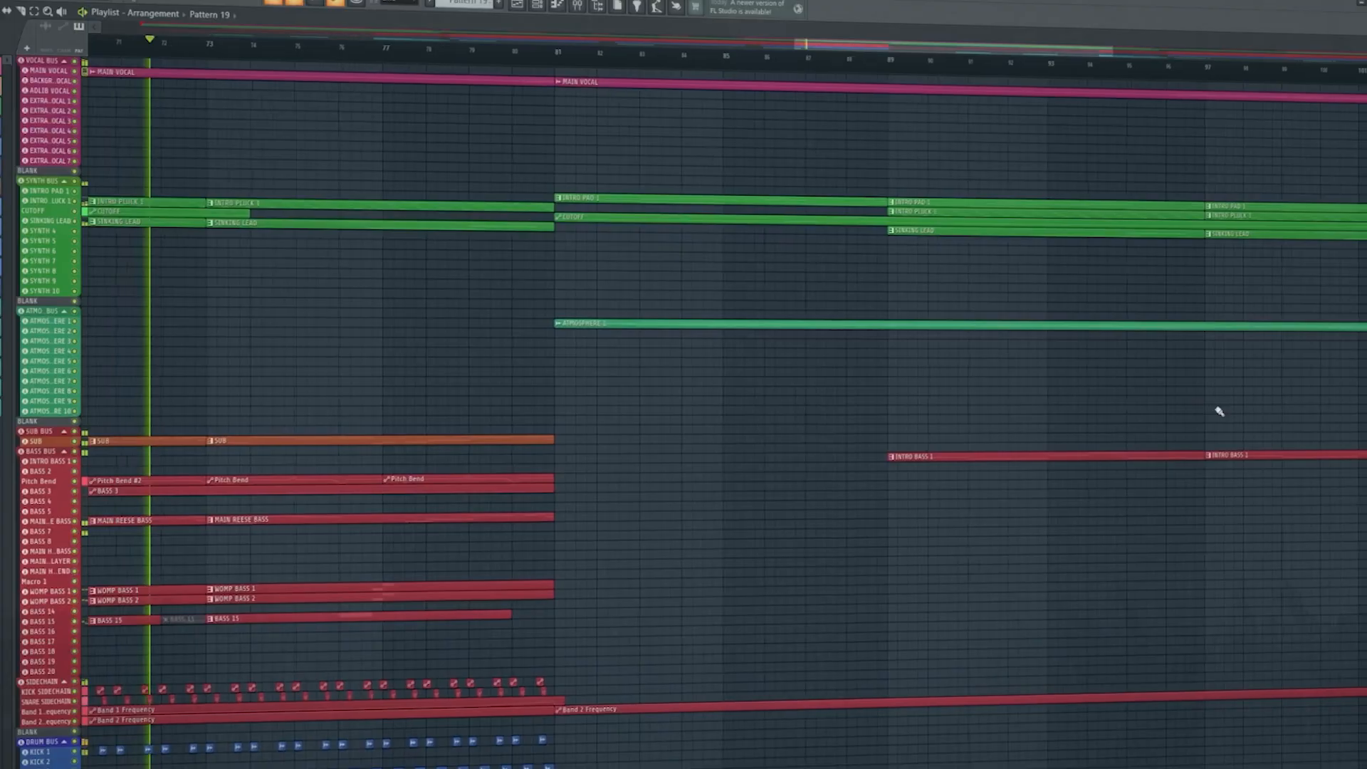